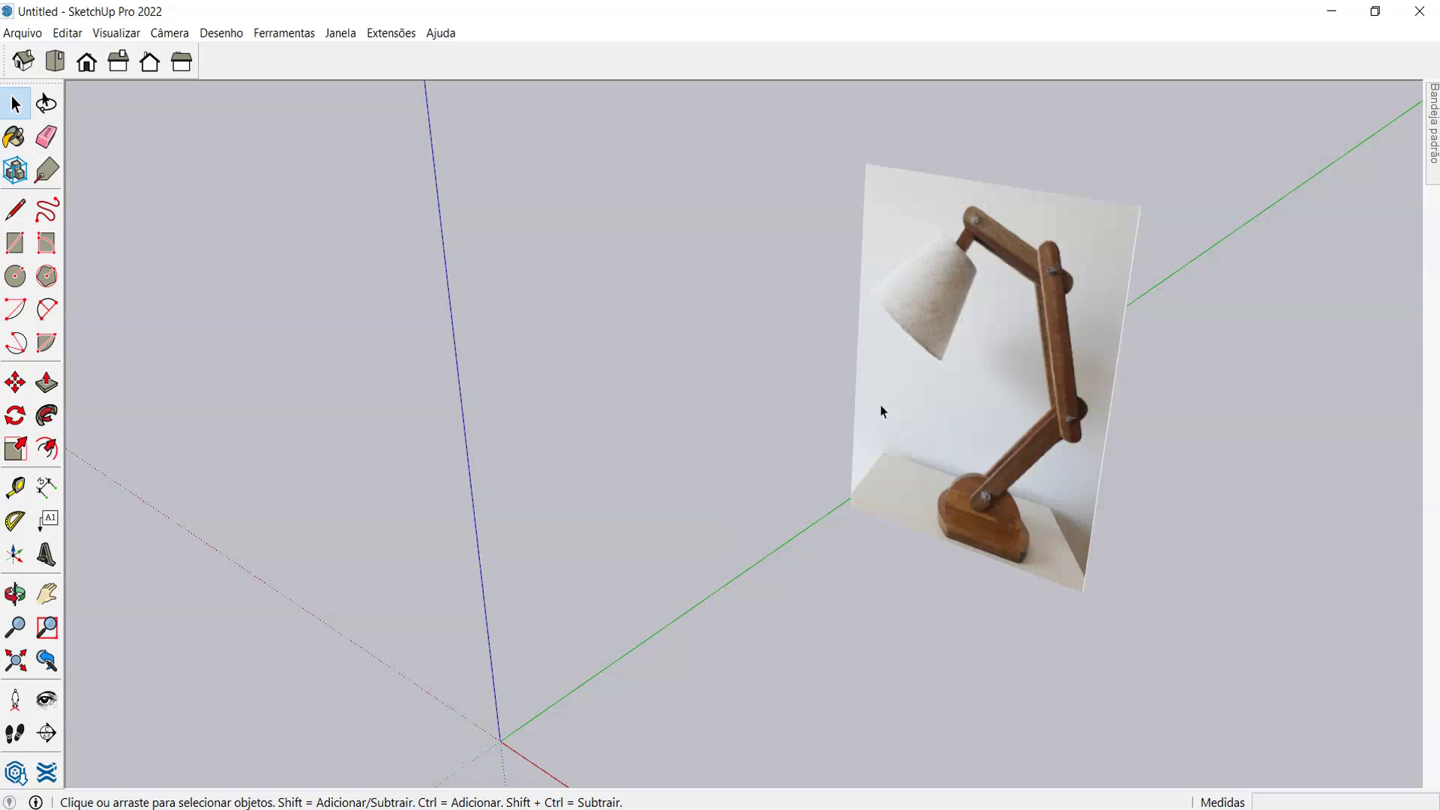
- Measure the lamp's overall height and the width of its base on the reference image
scroll(779, 255, down, 1)
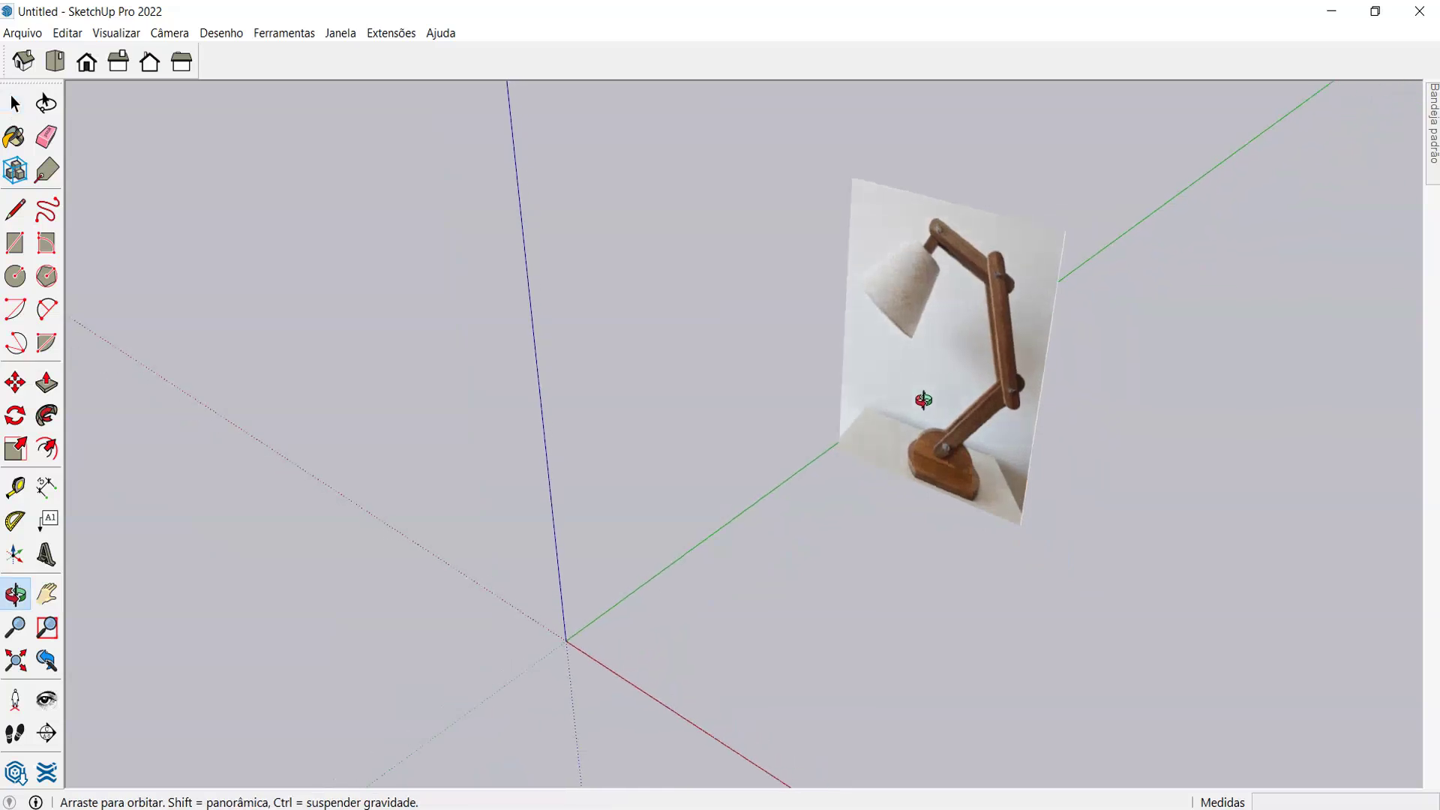
scroll(1027, 423, up, 2)
scroll(921, 140, down, 2)
scroll(860, 123, up, 2)
middle_drag(933, 147, 867, 187)
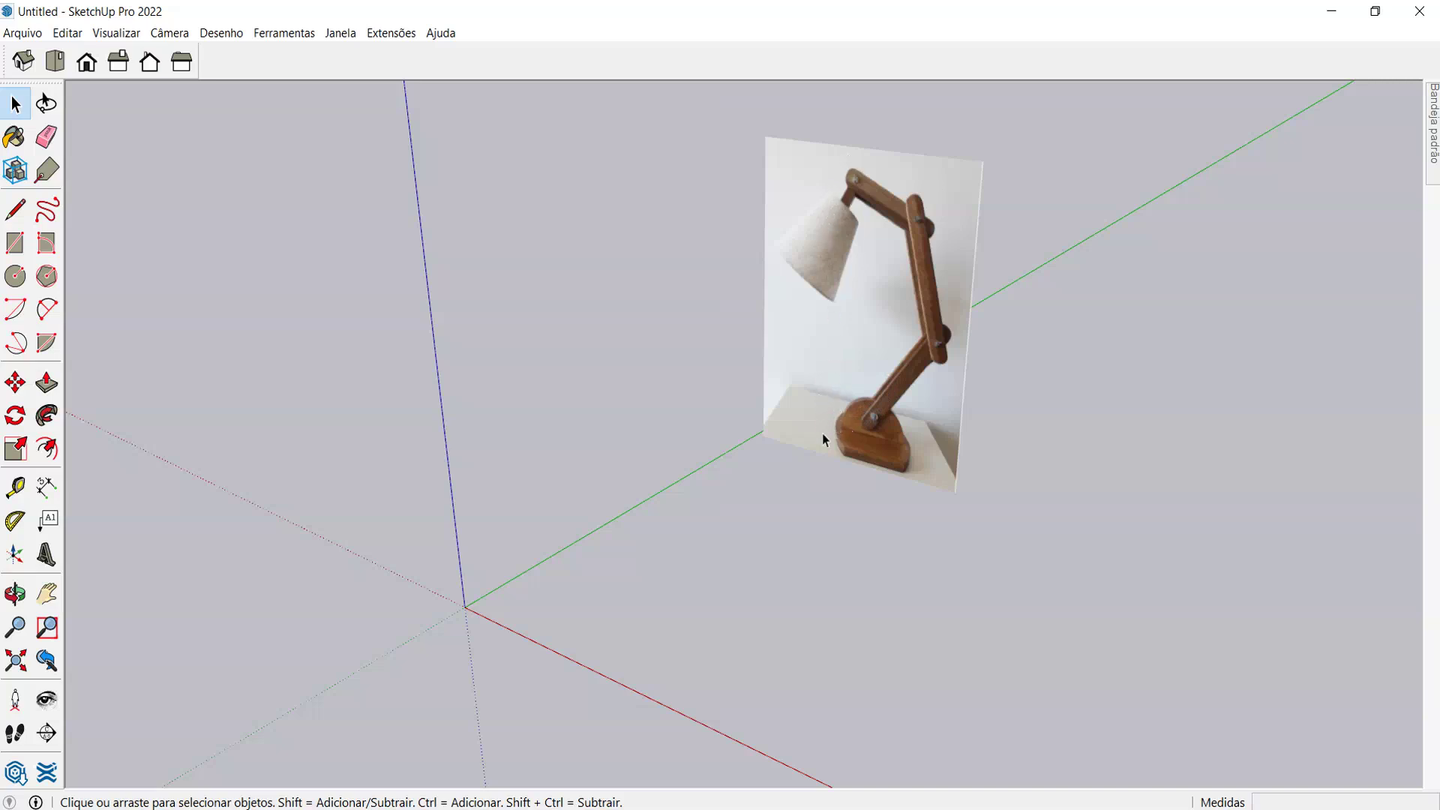
key(t)
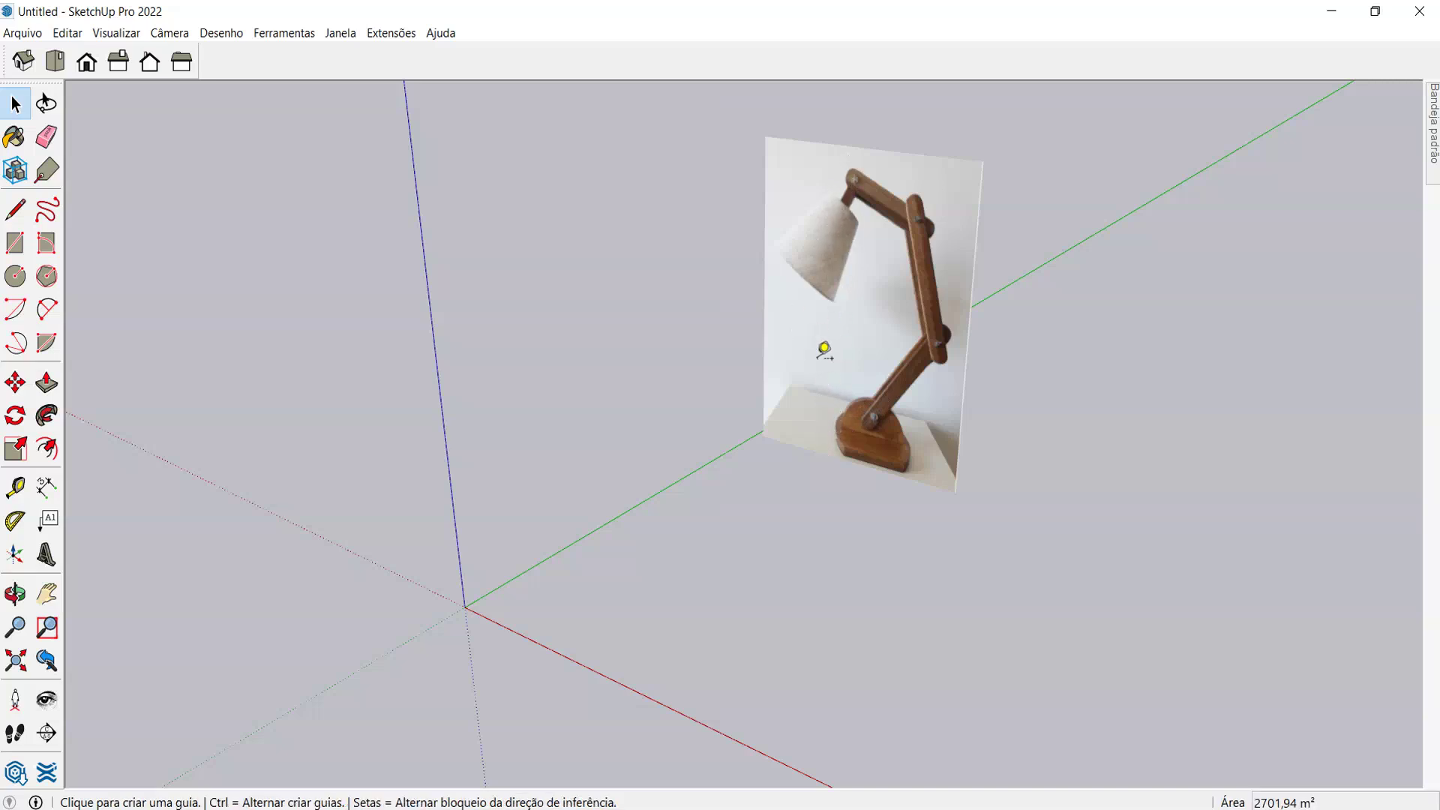
click(854, 170)
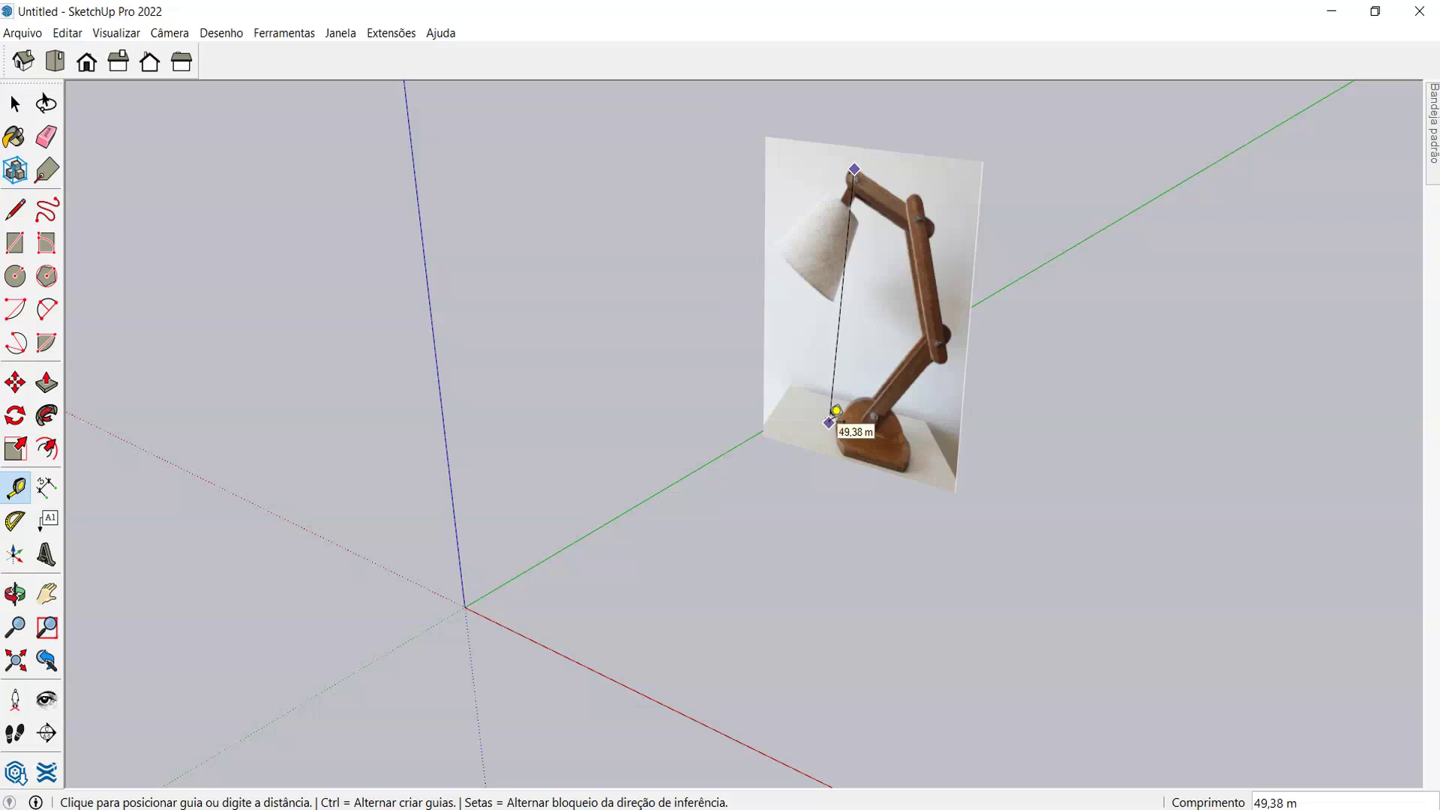
click(836, 410)
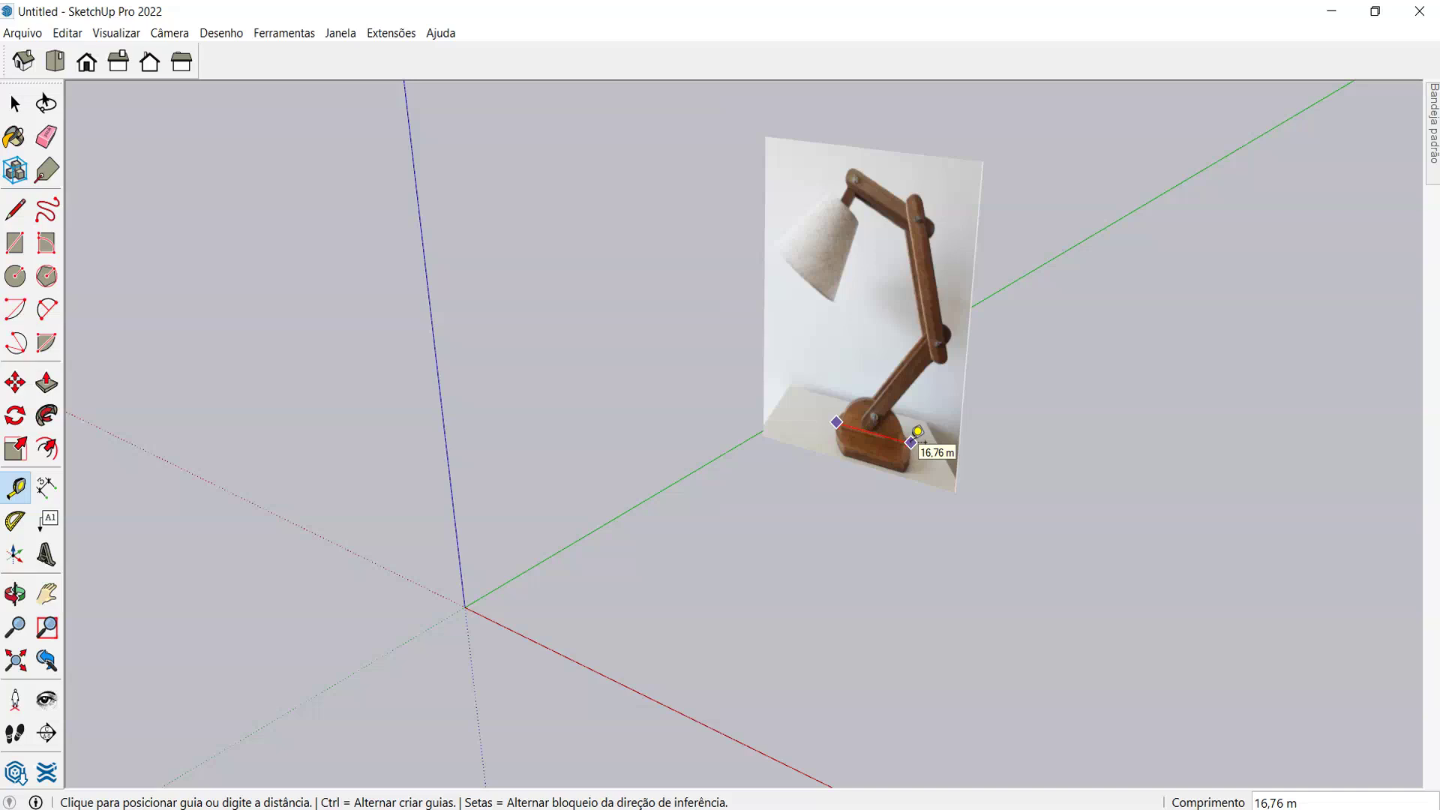
click(910, 443)
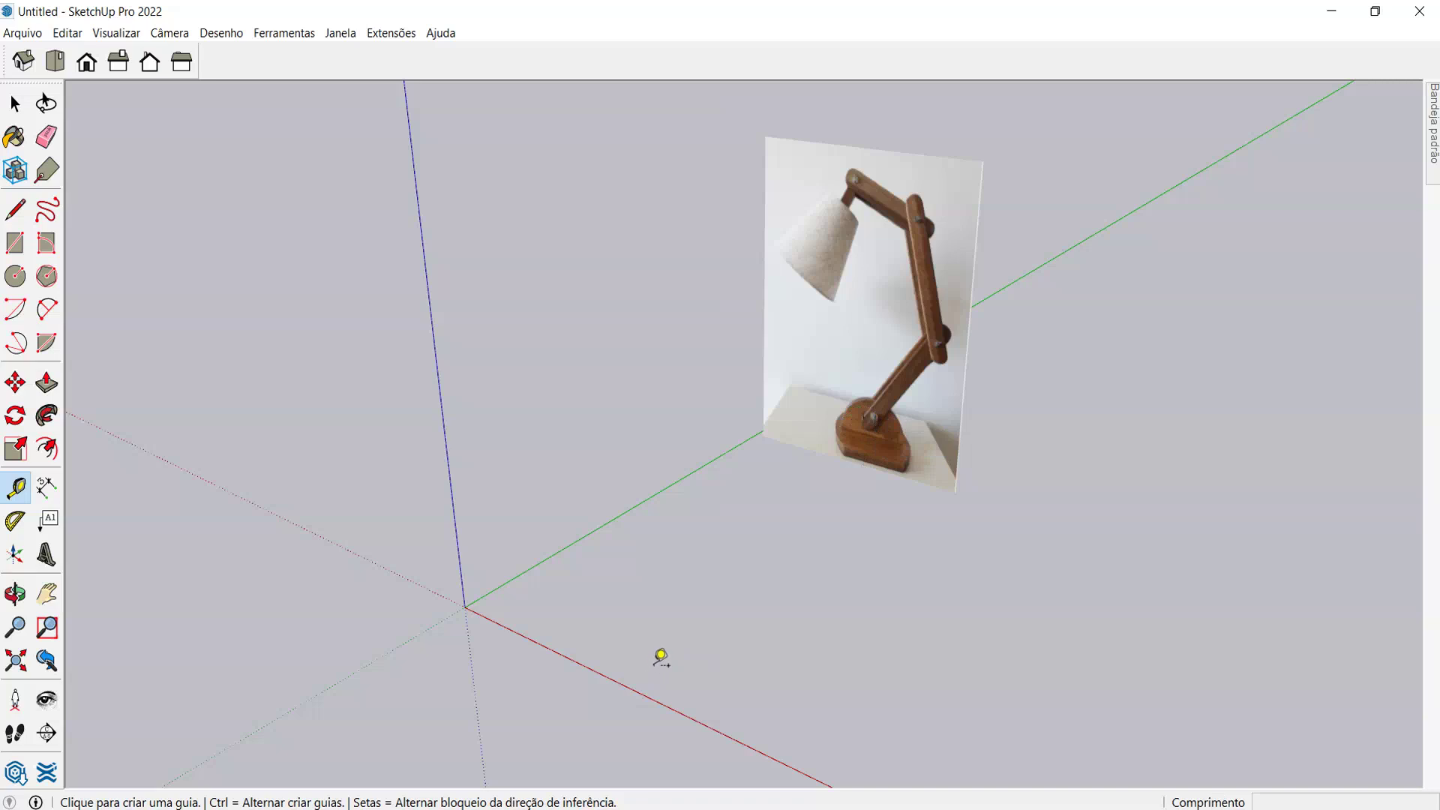
- Draw a 12 m wide rectangle on the ground plane between the axis origin and the reference image
scroll(720, 582, down, 1)
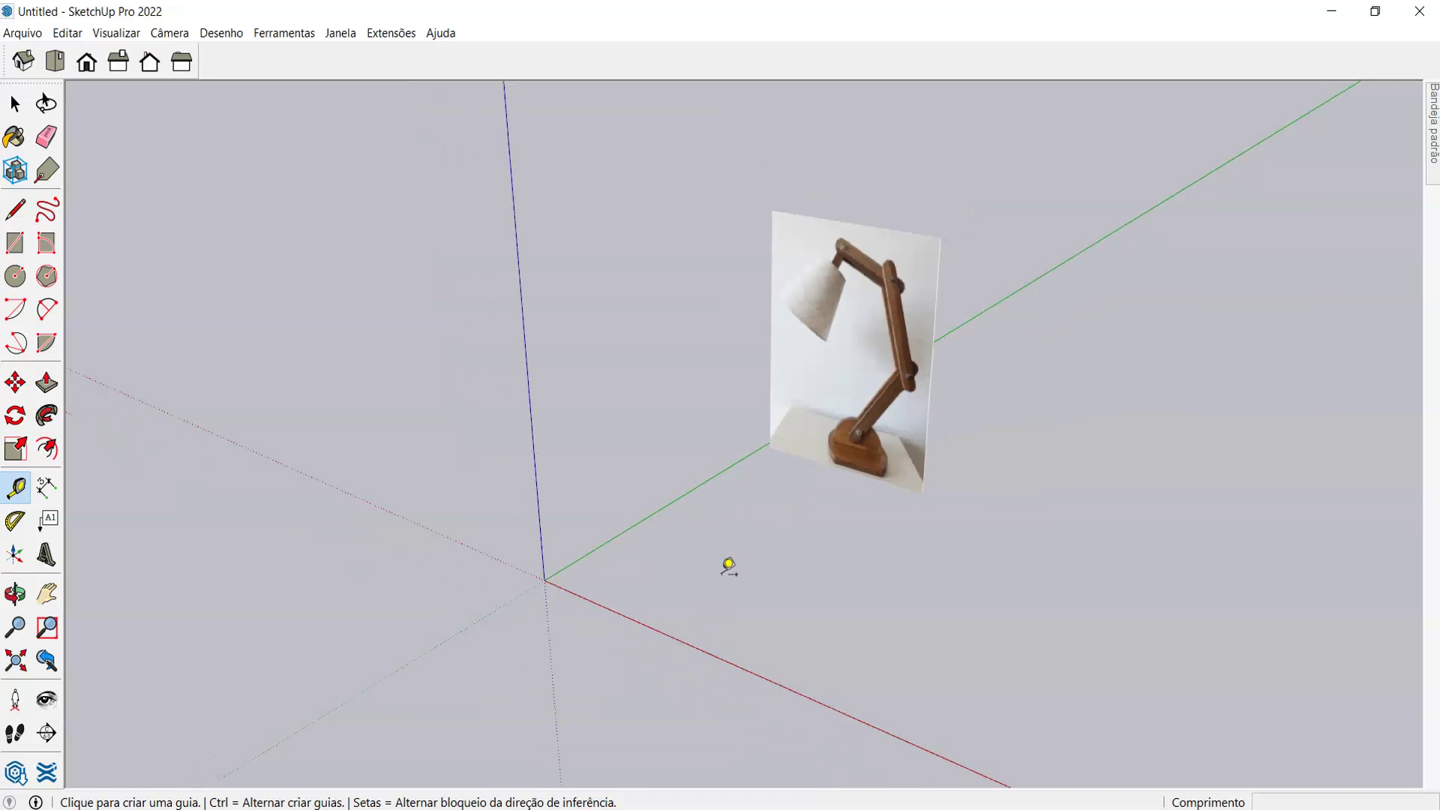
scroll(746, 549, up, 3)
key(r)
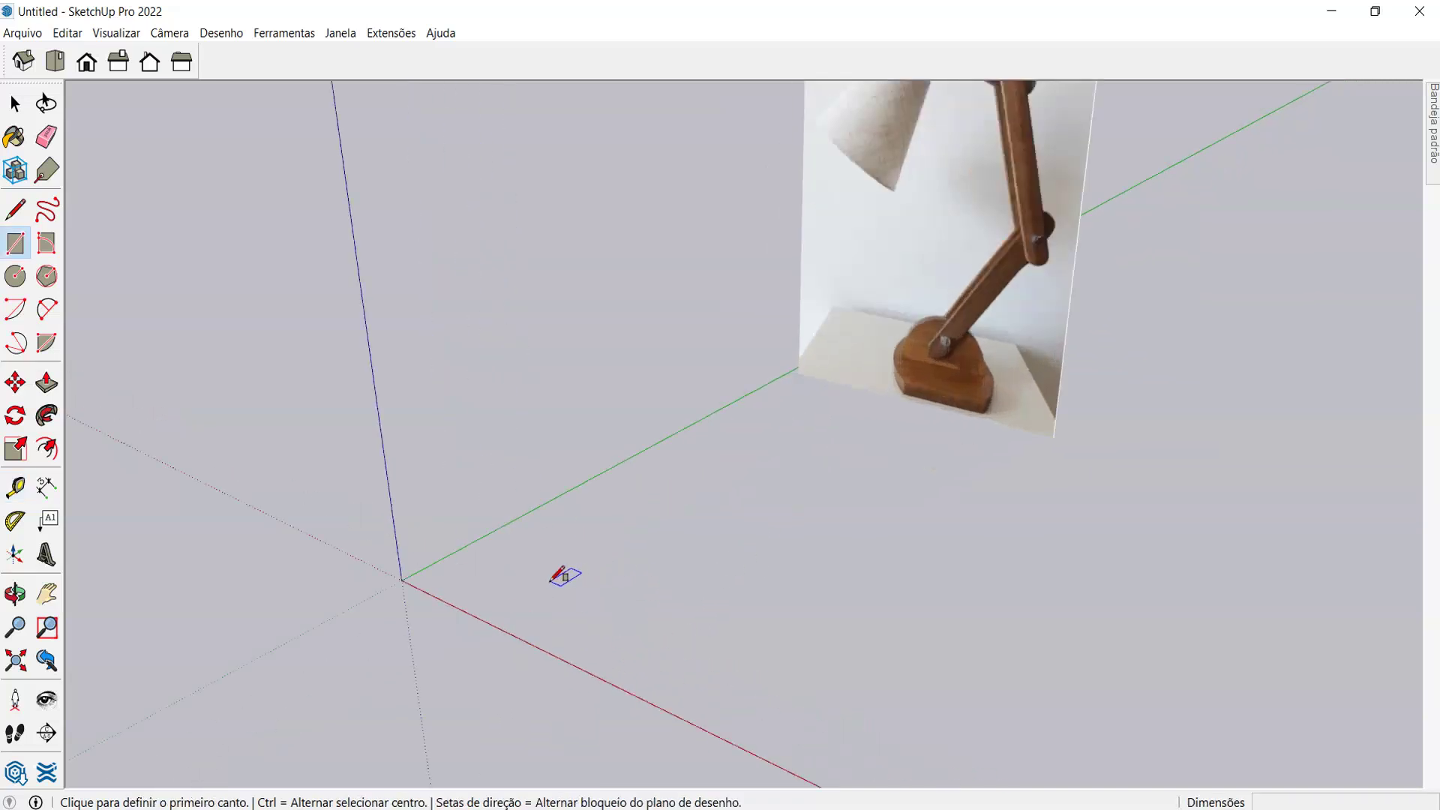
click(549, 582)
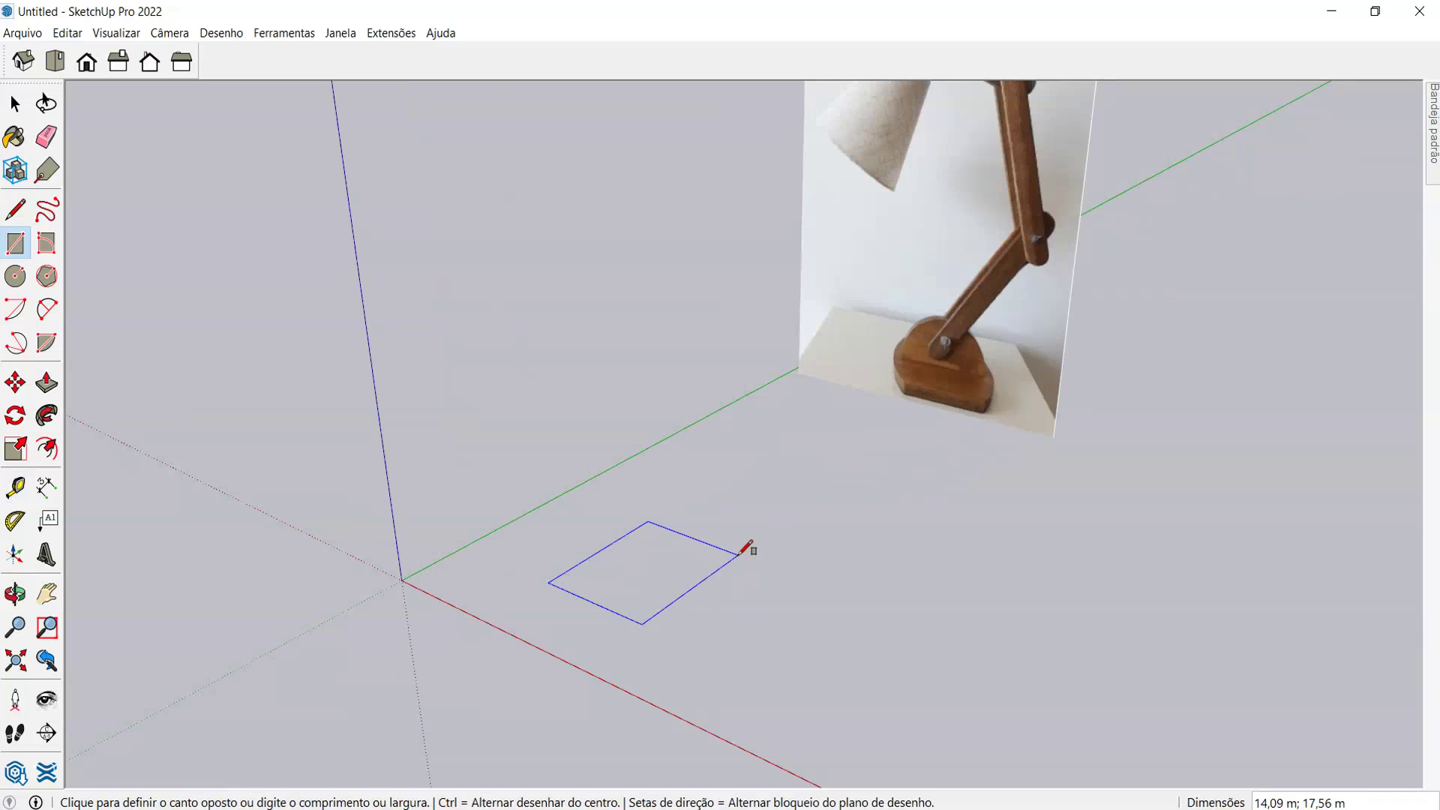
text(12;2)
key(Return)
- Draw an outward two-point arc spanning the rectangle's long side farther from the origin
middle_drag(848, 565, 716, 592)
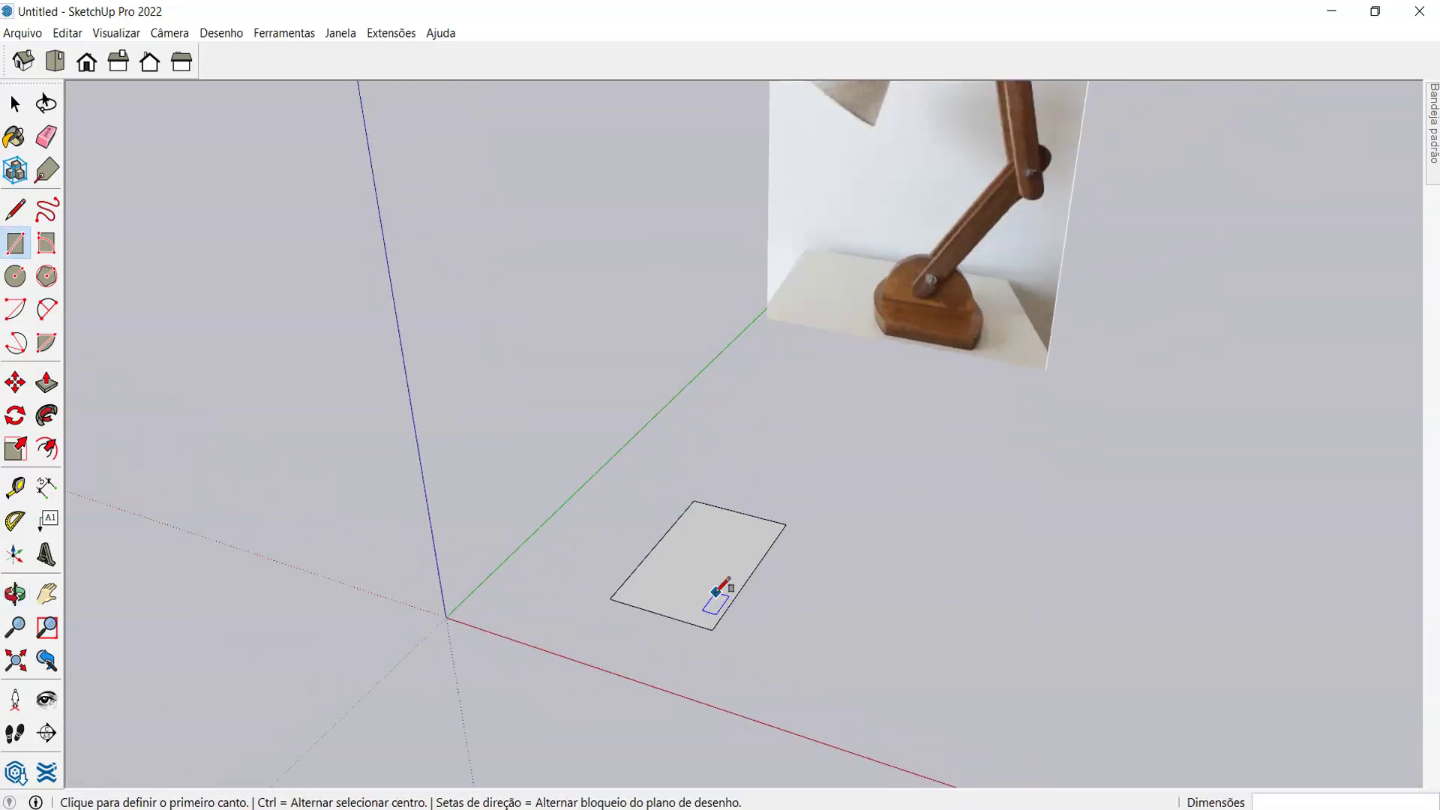
middle_drag(627, 585, 707, 620)
scroll(789, 629, up, 2)
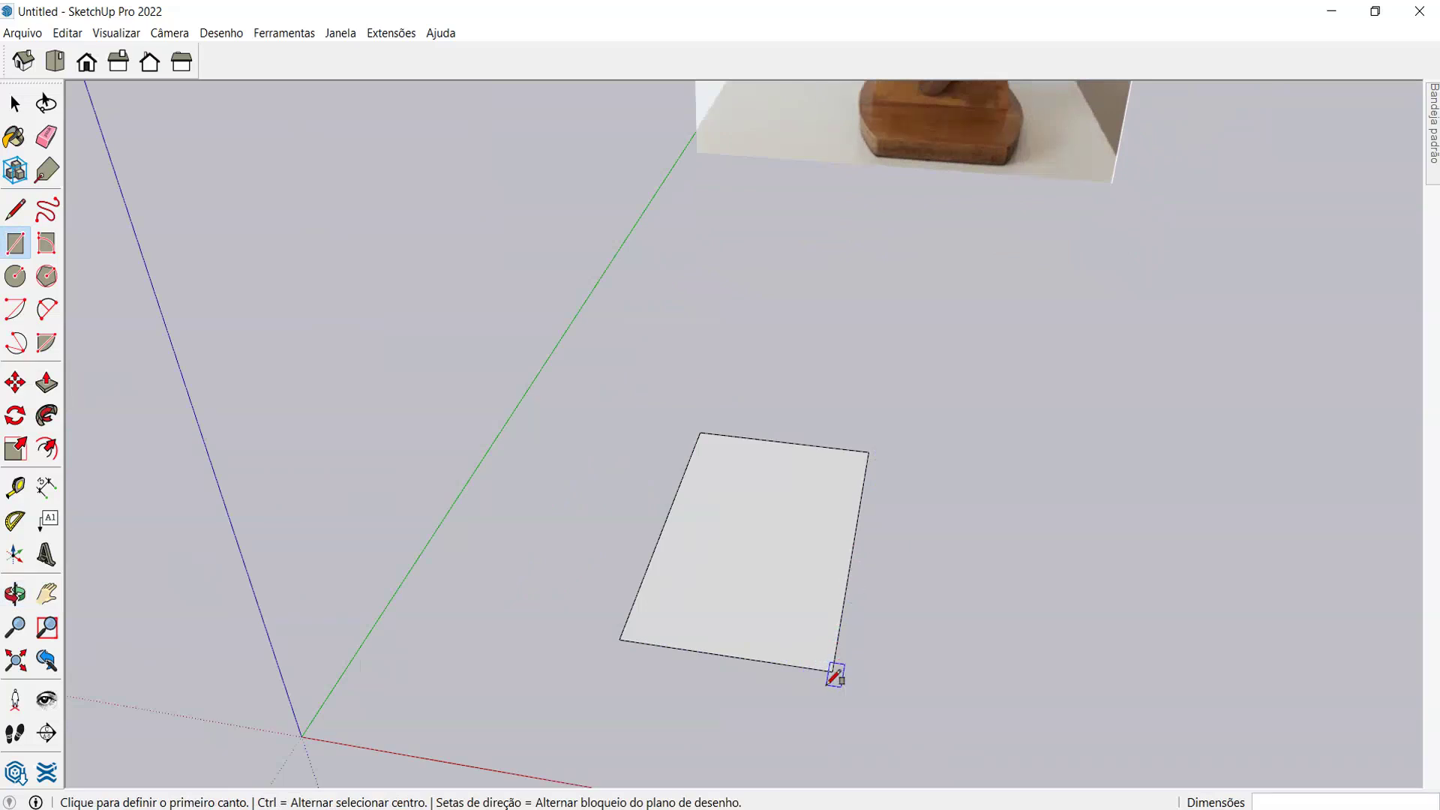
key(a)
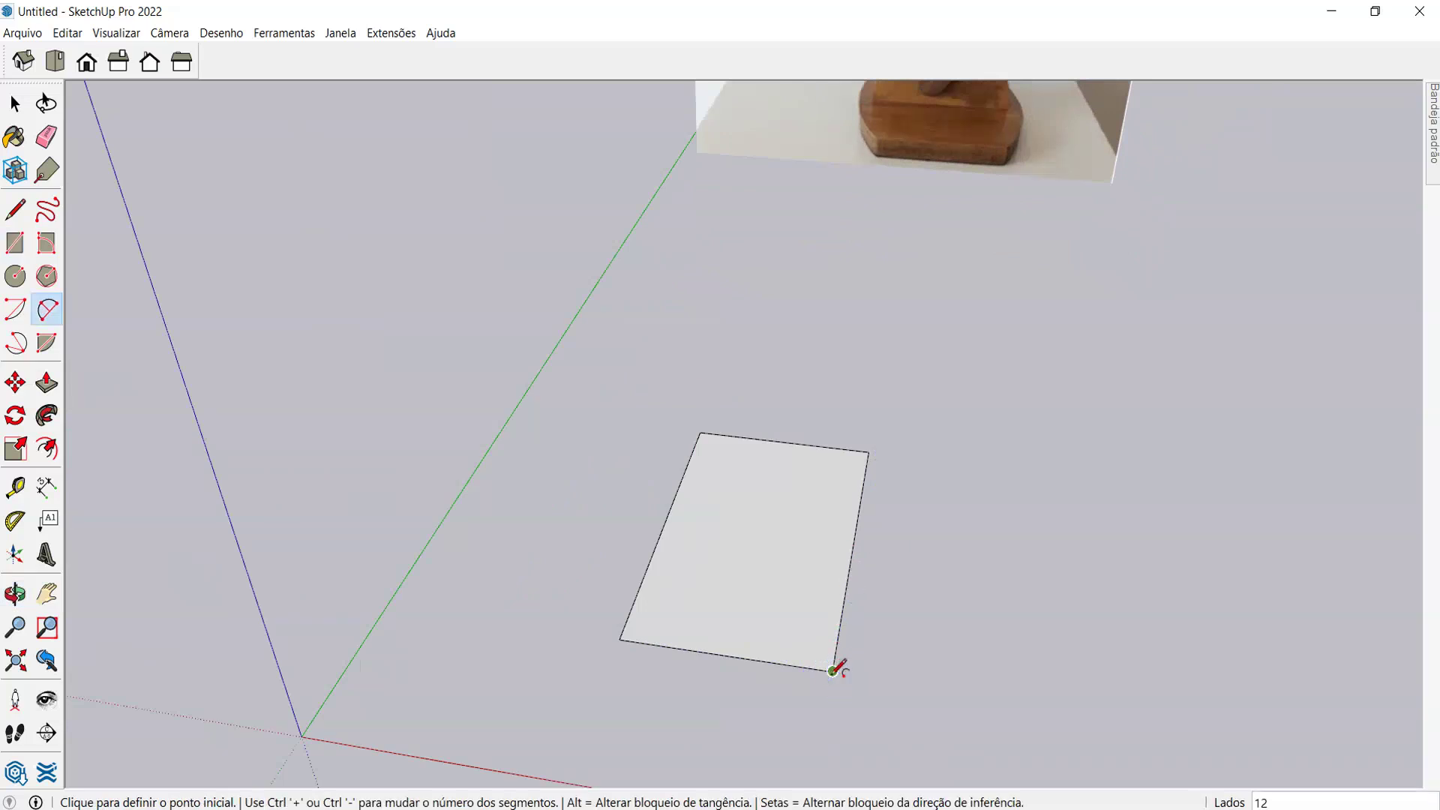
key(l)
click(853, 547)
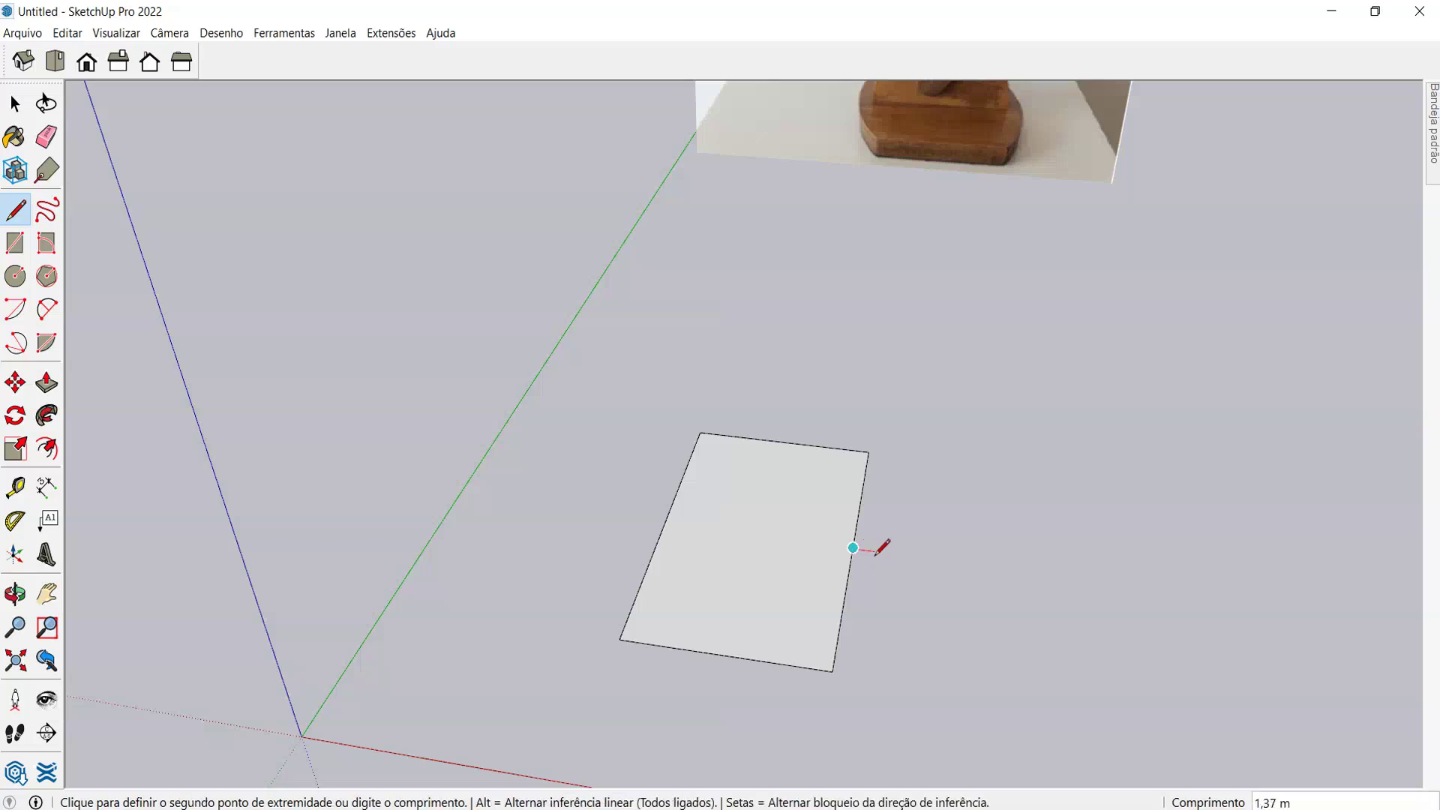
key(a)
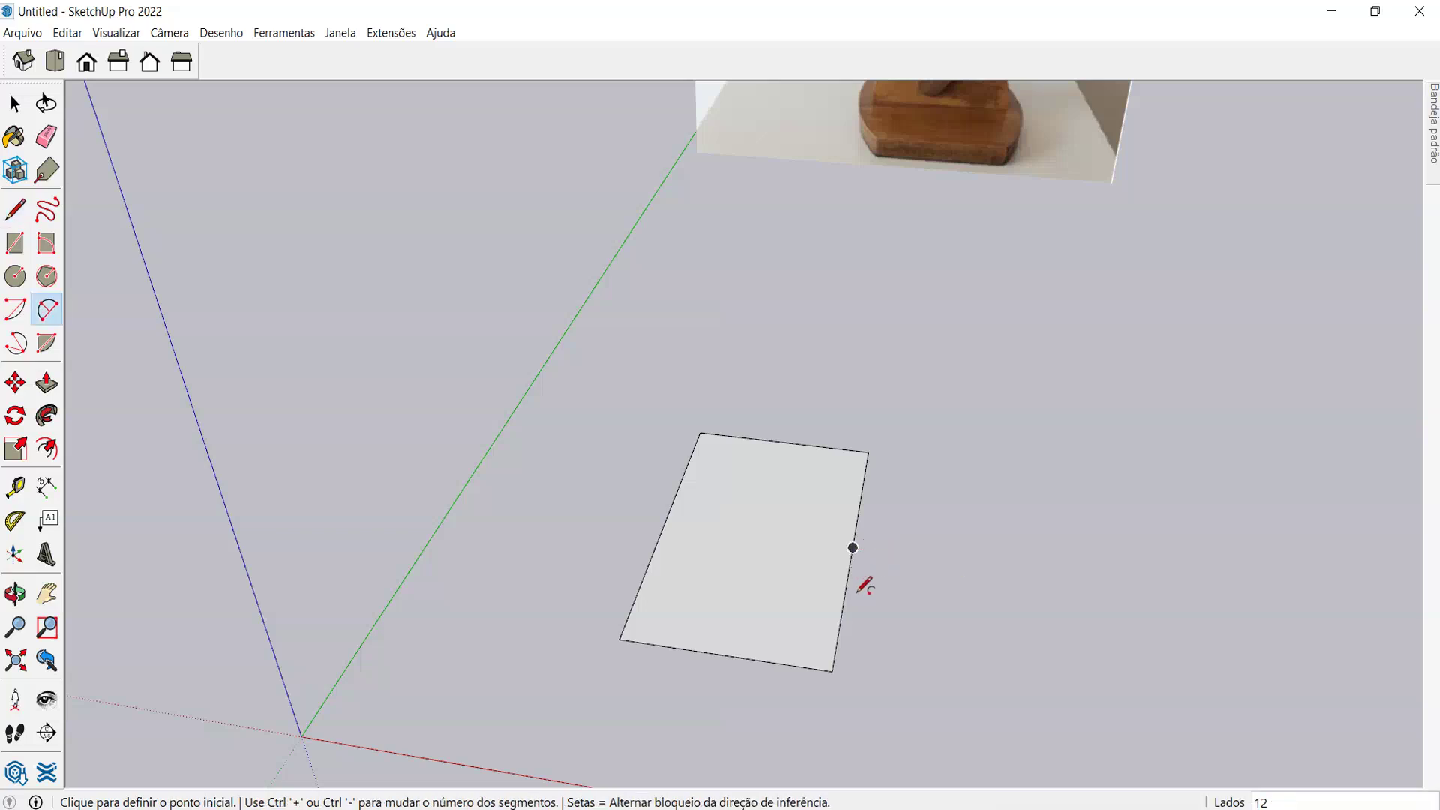
click(833, 670)
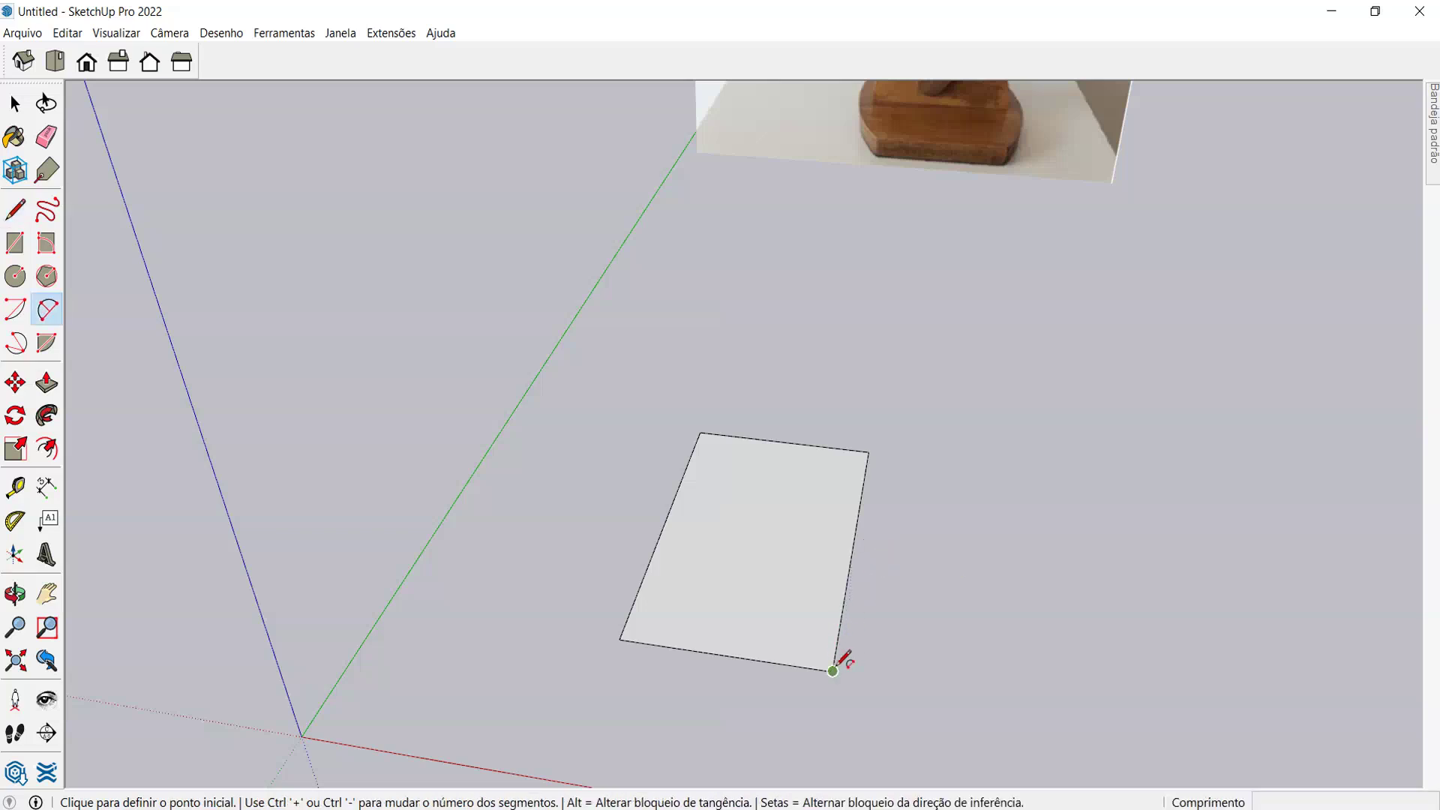
click(869, 451)
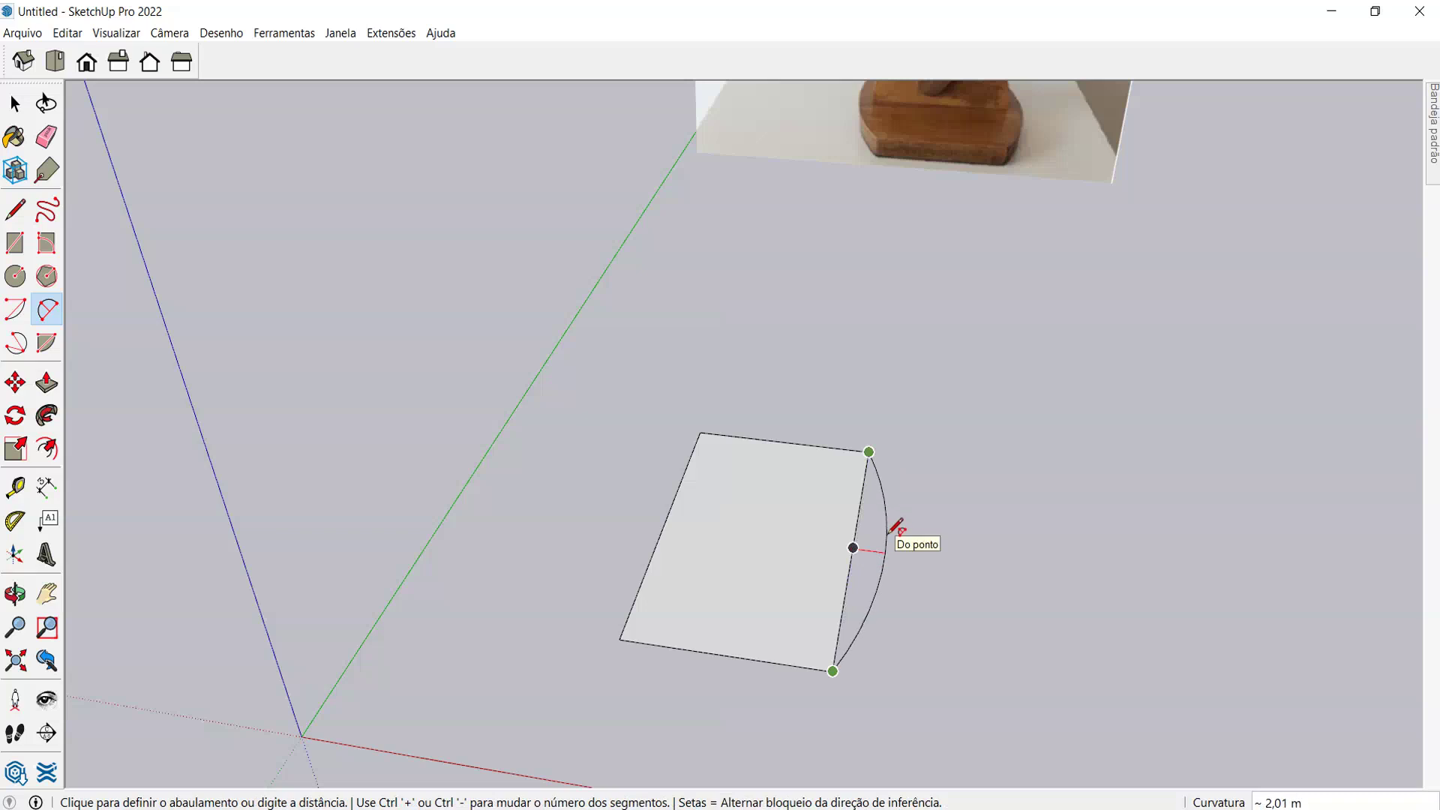
text(1)
key(Return)
- Draw an outward arc with a 1.5 m bulge across the rectangle's opposite long side
middle_drag(890, 539, 743, 547)
click(713, 620)
click(741, 485)
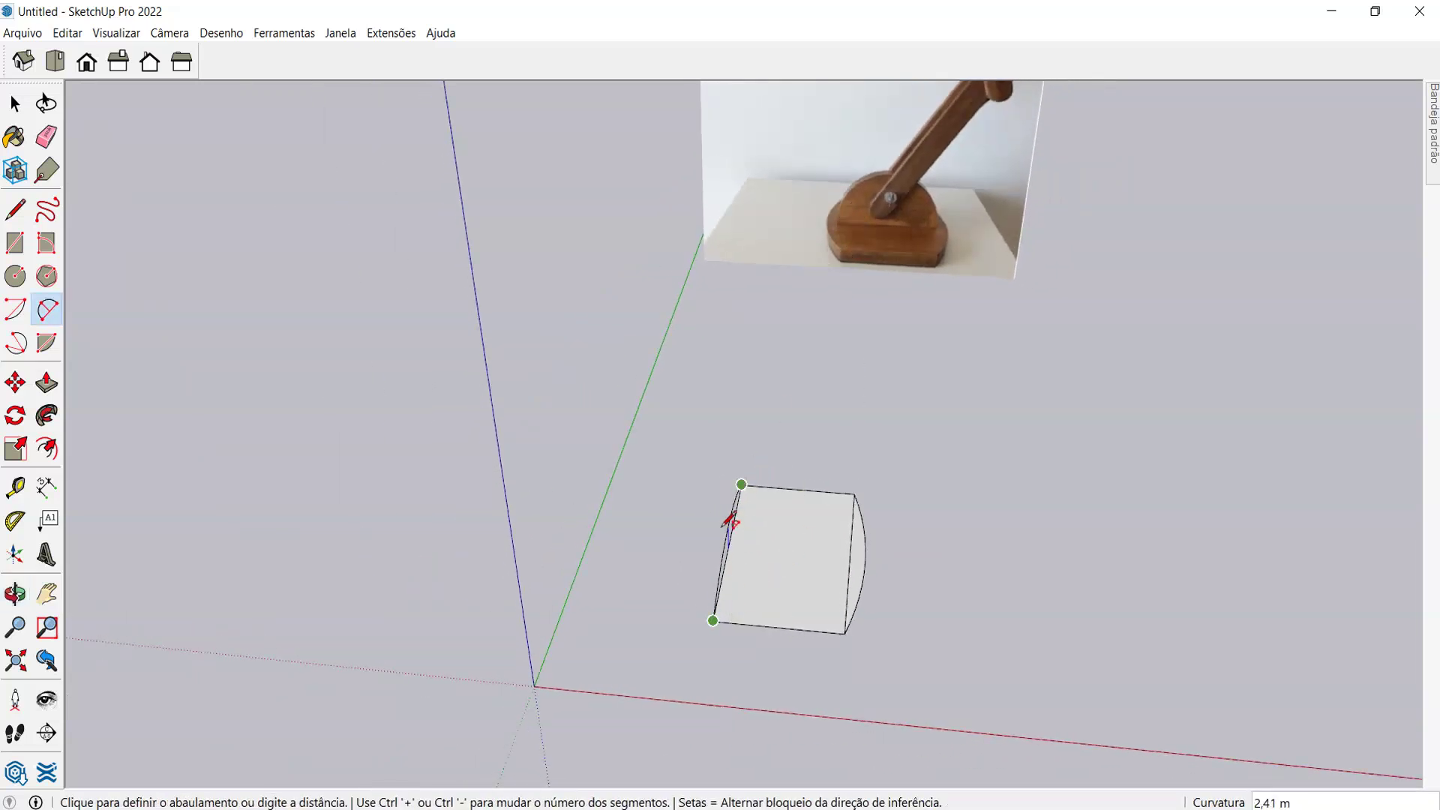
text(1,5)
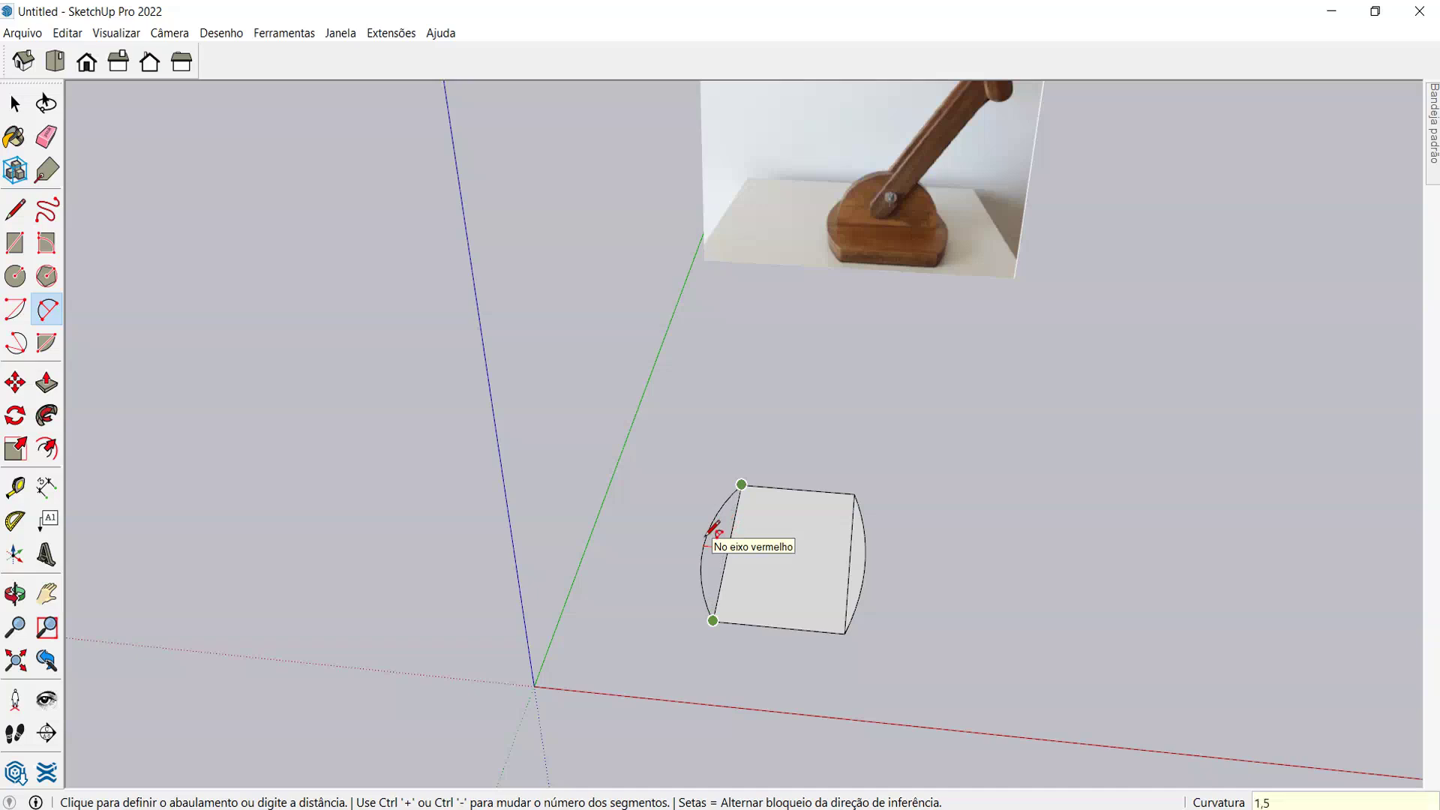
key(Return)
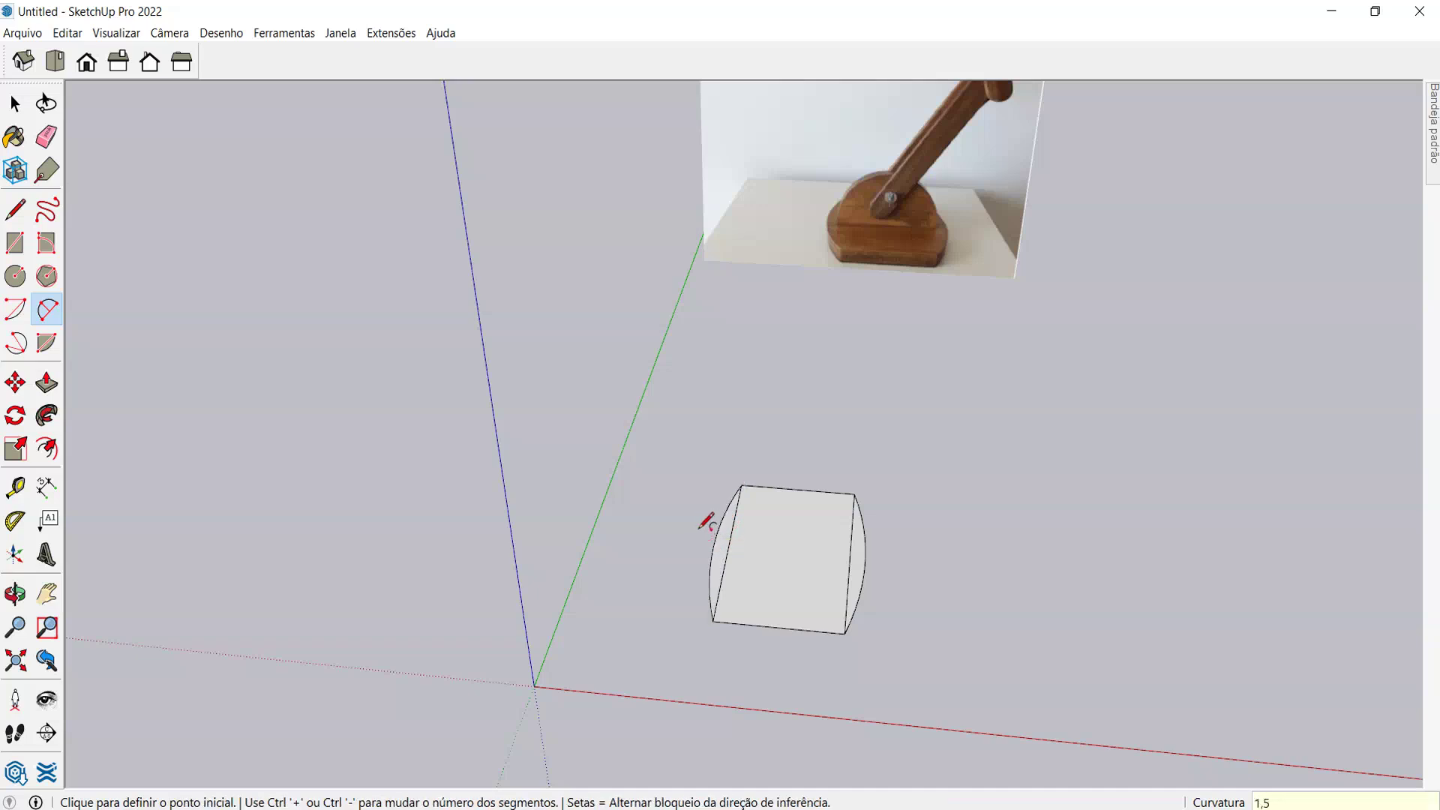
- Erase the two straight edges inside the arcs to leave a single curved-sided face
key(e)
click(730, 541)
click(851, 554)
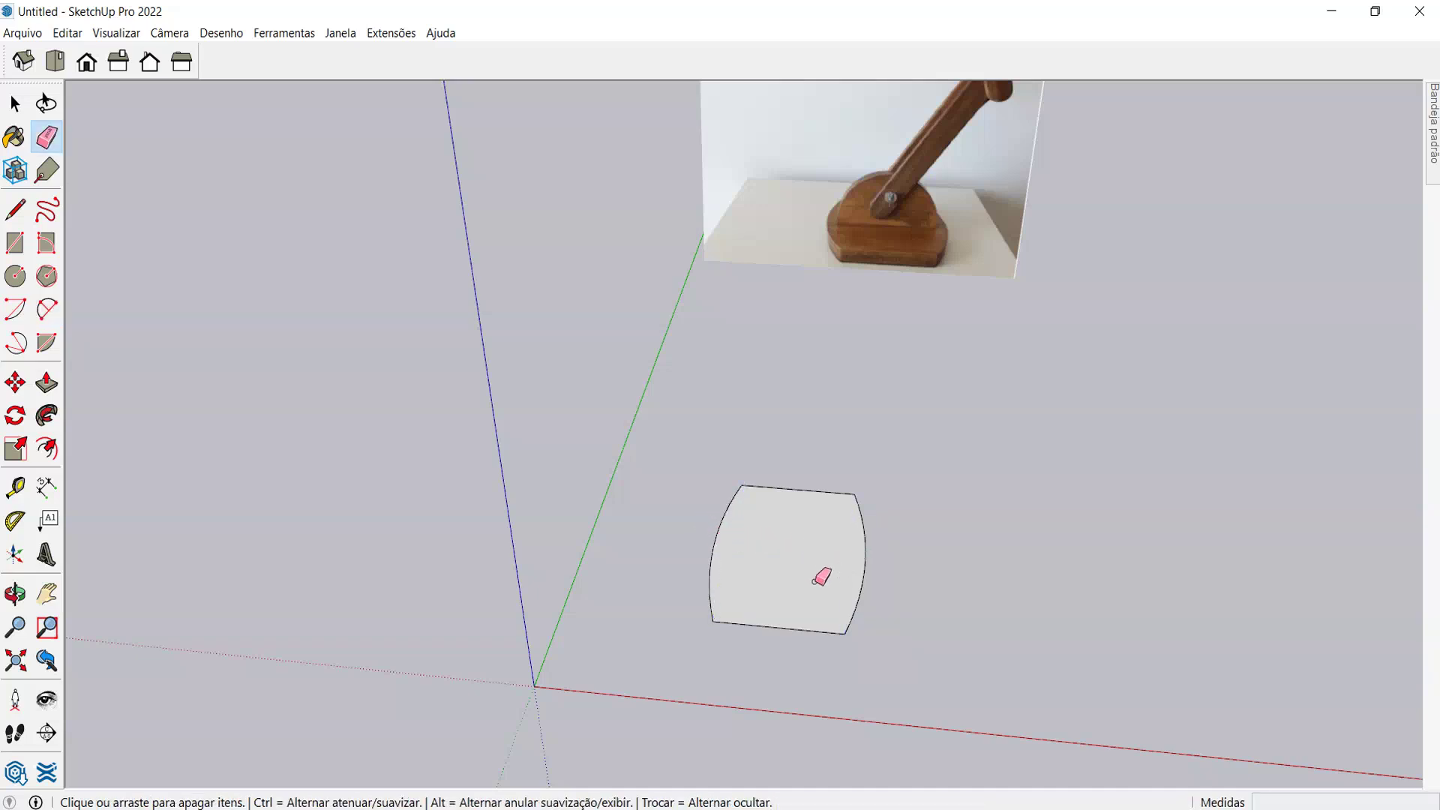
- Turn the whole curved-sided profile into a component named BASE and open it for editing
key(space)
drag(657, 442, 924, 685)
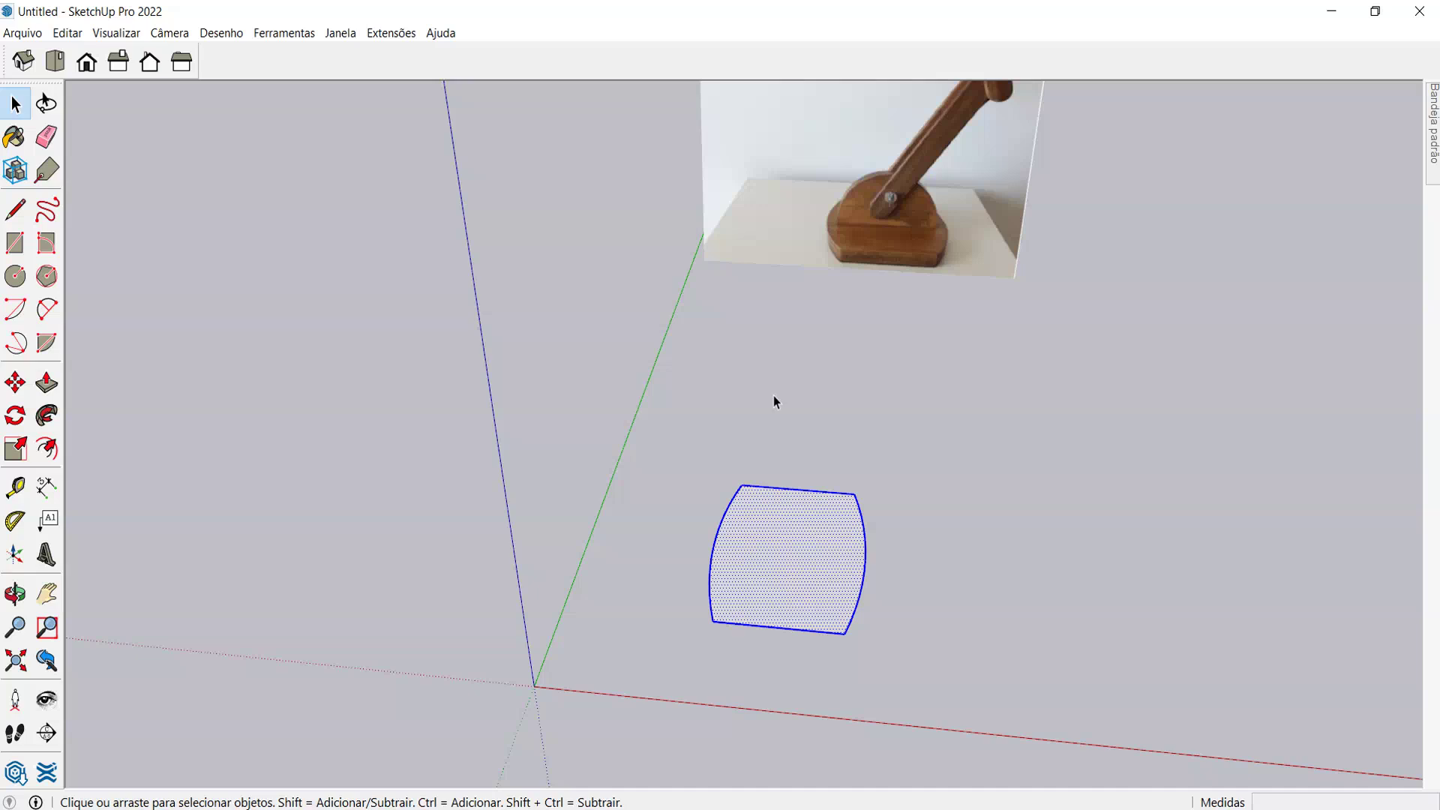
key(g)
text(BASE)
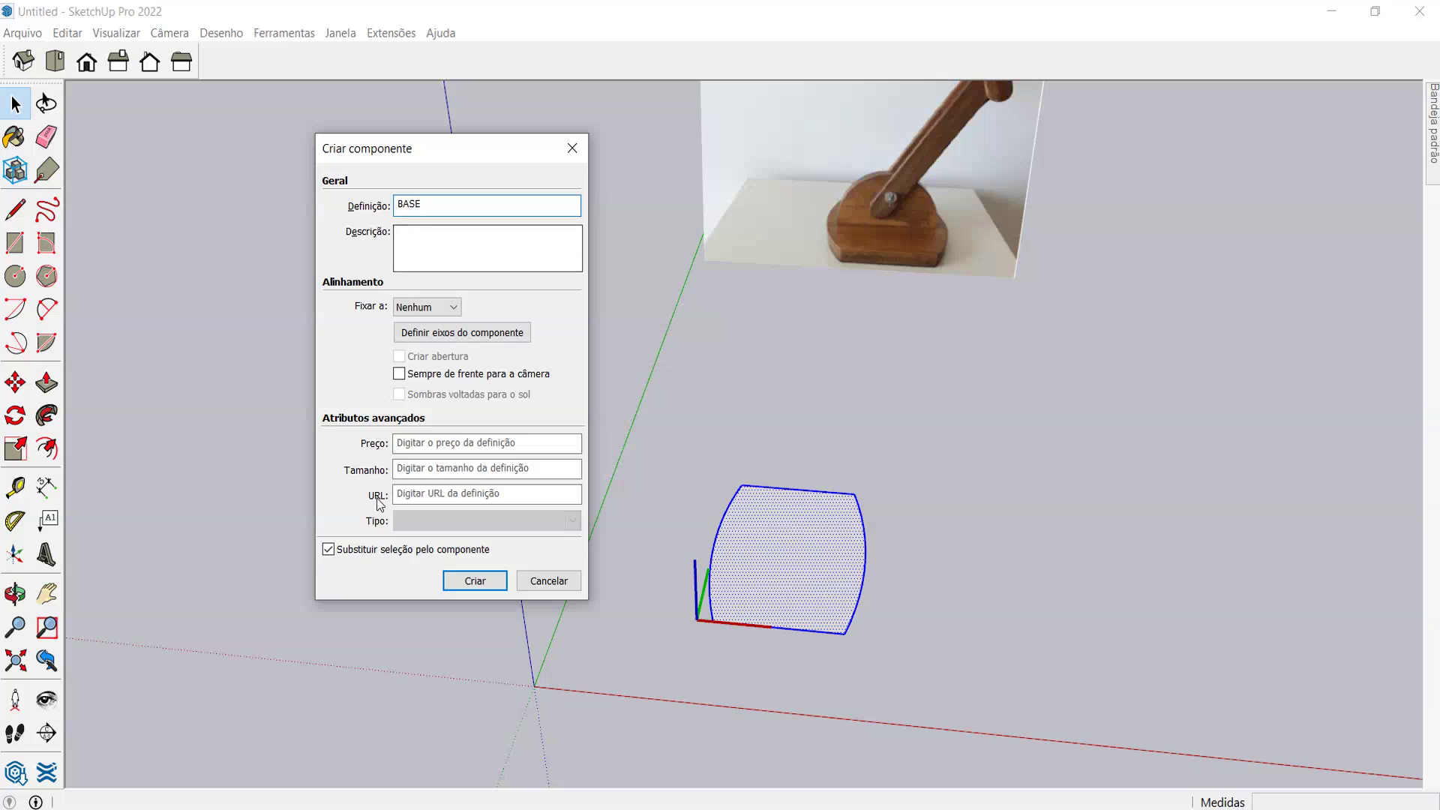
click(461, 580)
middle_drag(829, 541, 783, 456)
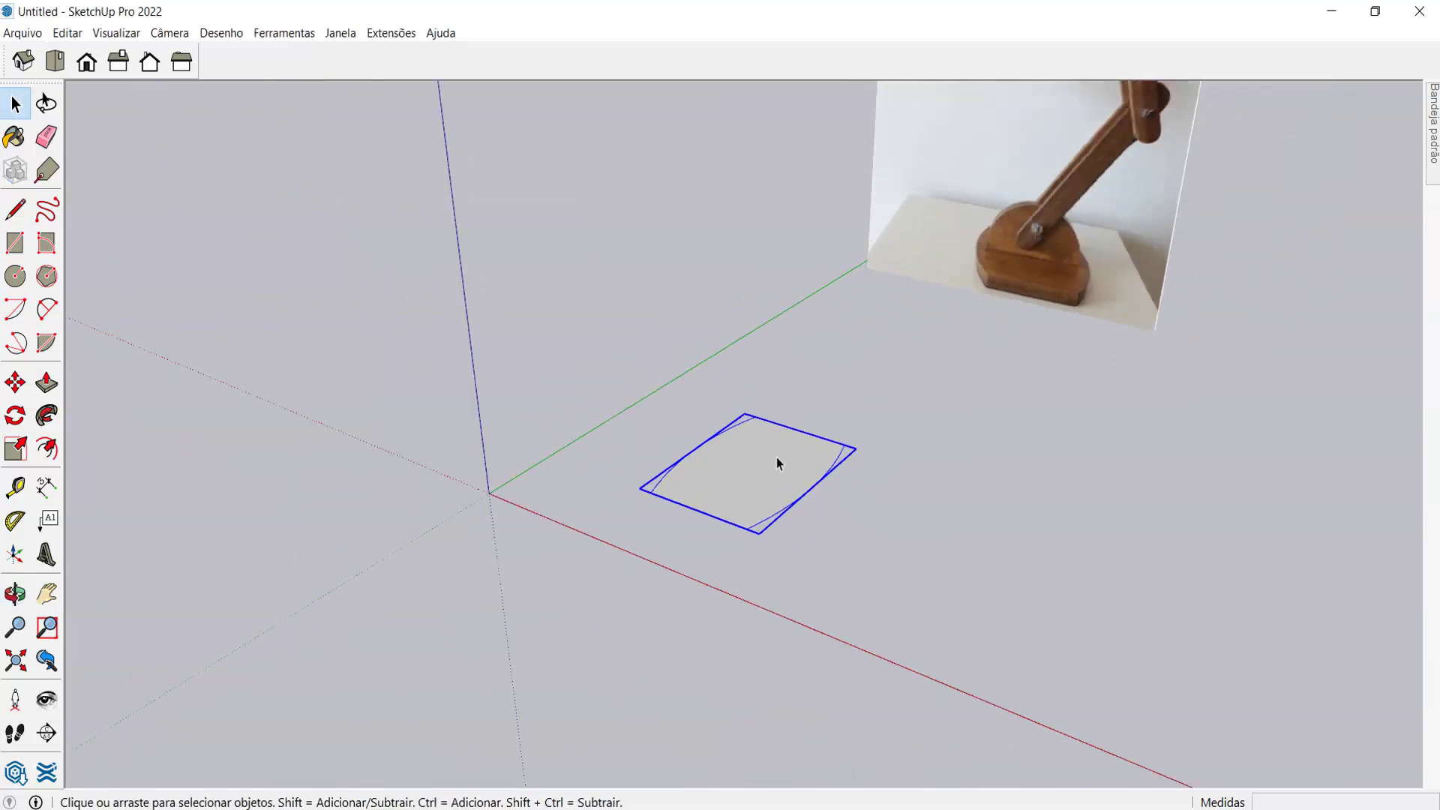
double_click(776, 456)
- Extrude the face of the BASE component upward by 1.5 m
key(p)
click(793, 491)
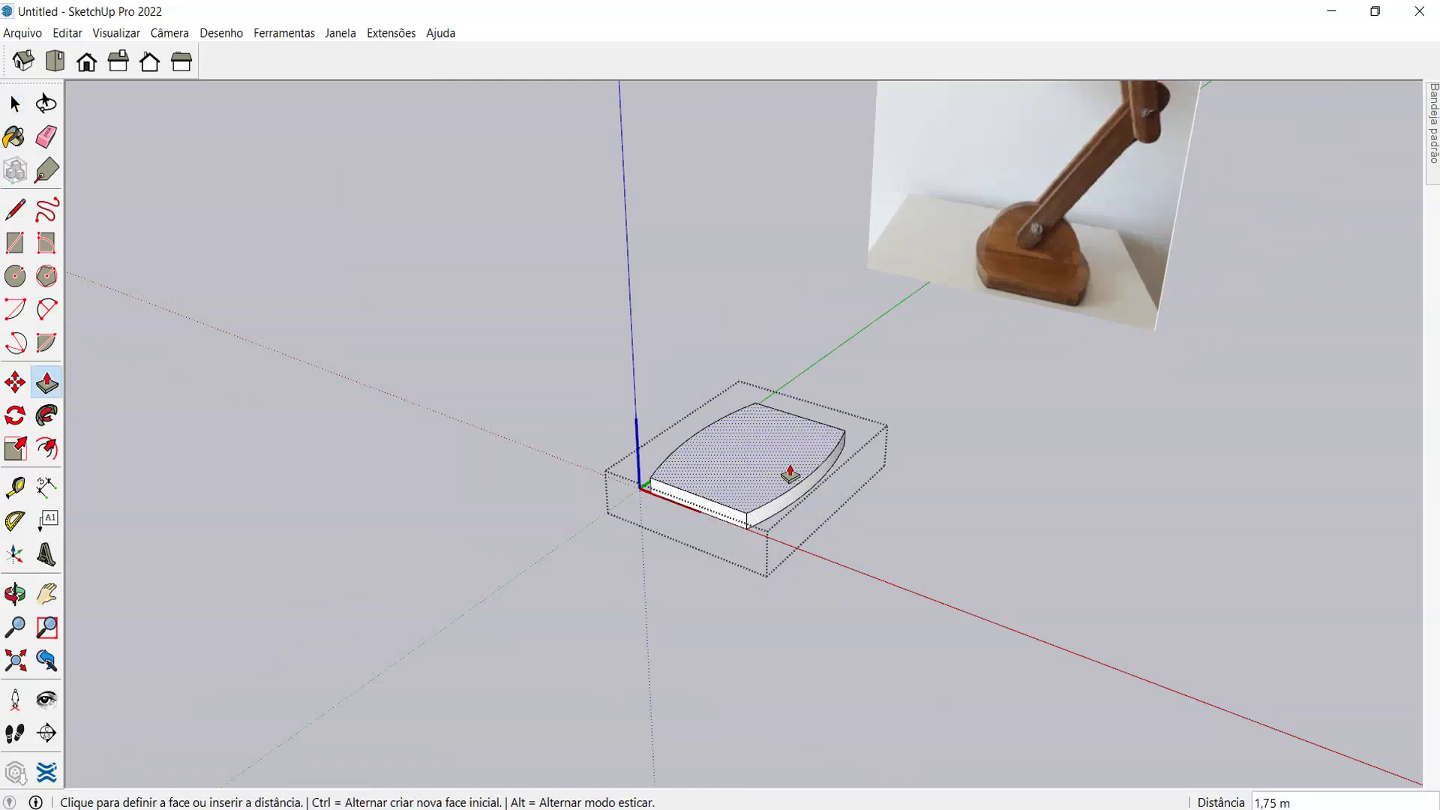
text(1,5)
key(Return)
- Adjust the height of the extruded base by moving its top face 0.3 m with Push/Pull
middle_drag(621, 588, 736, 420)
scroll(737, 421, up, 2)
click(749, 427)
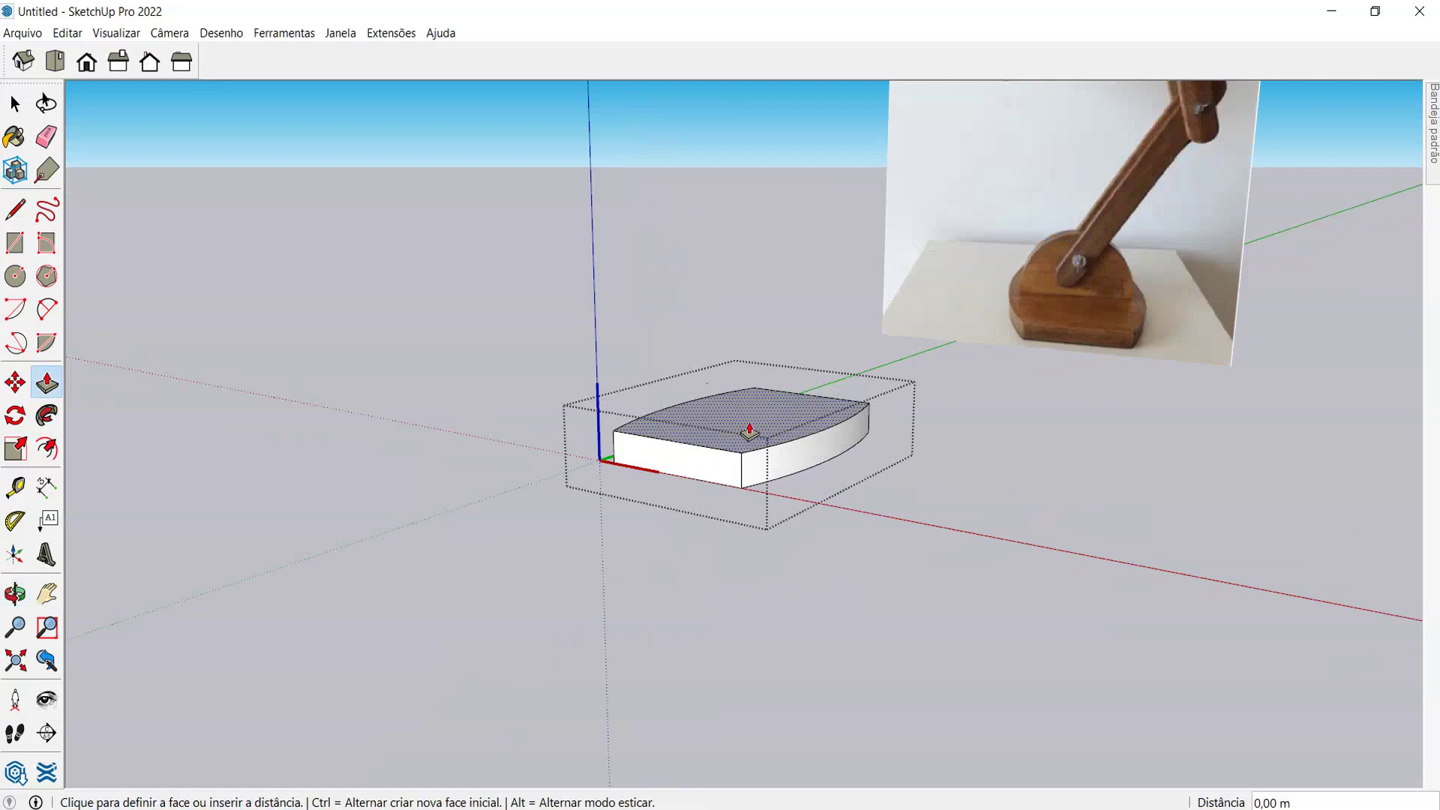
text(,)
text(0,3)
key(Return)
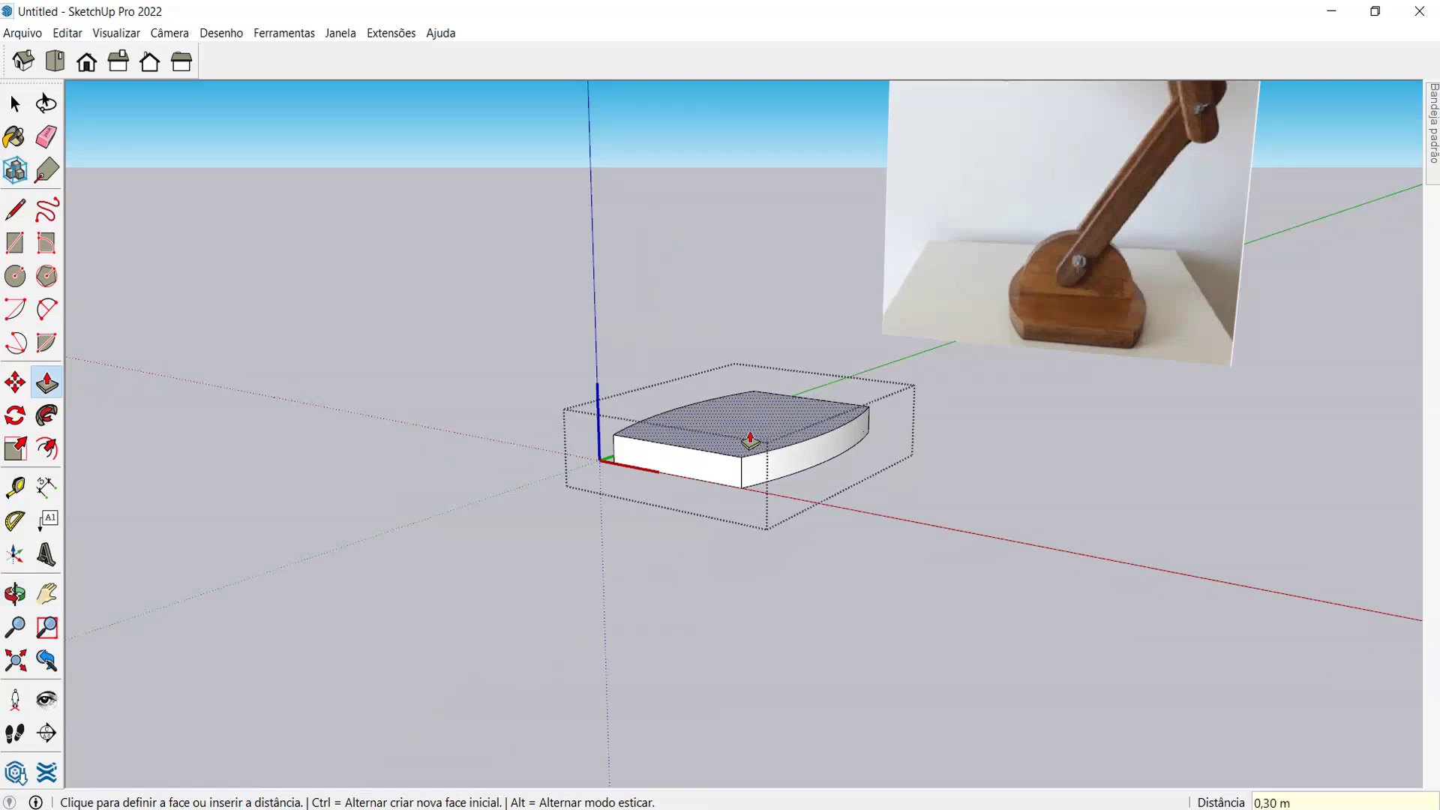
- Undo the extrusions of the base to return it to a flat face
middle_drag(749, 448, 483, 604)
key(space)
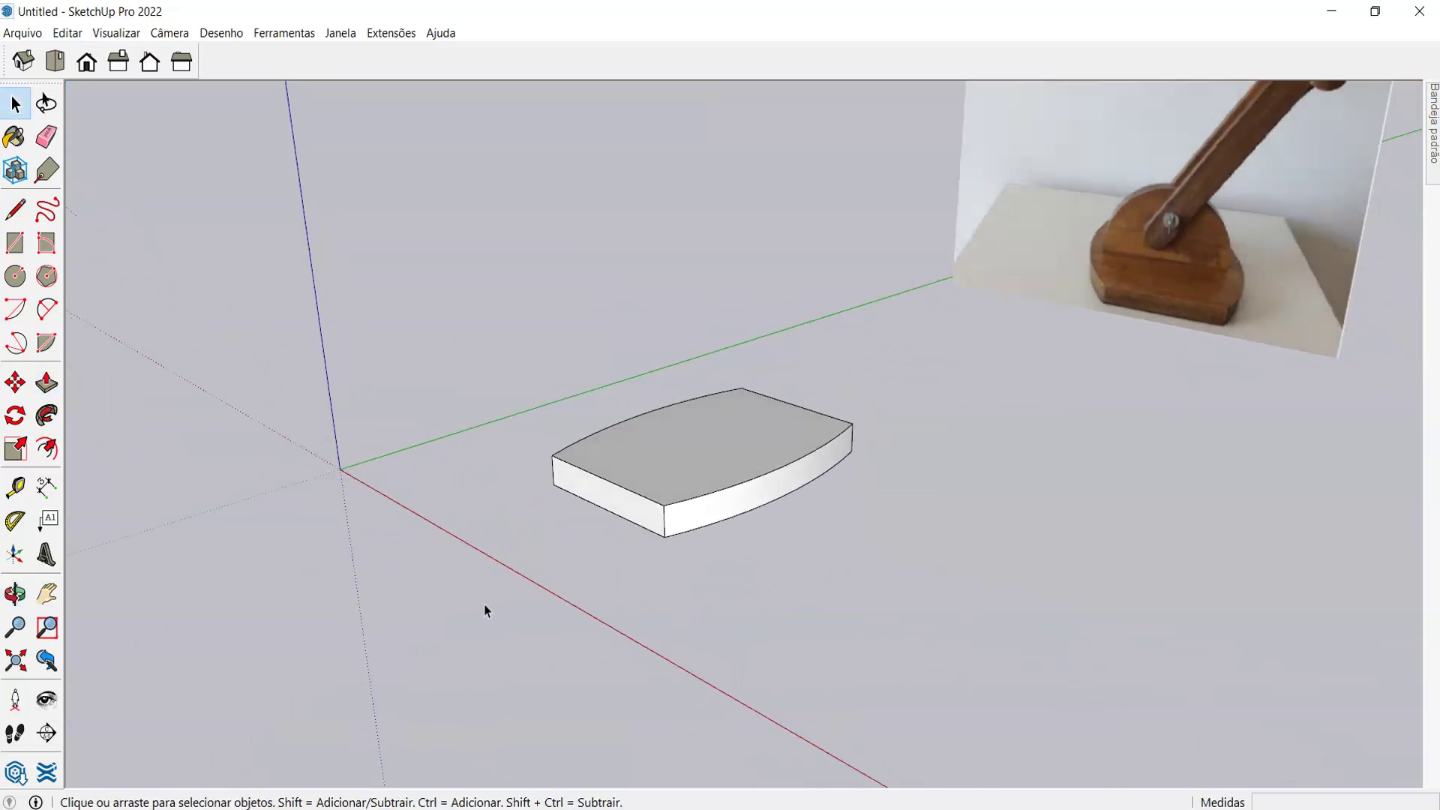
key(ctrl+z)
key(ctrl+z)
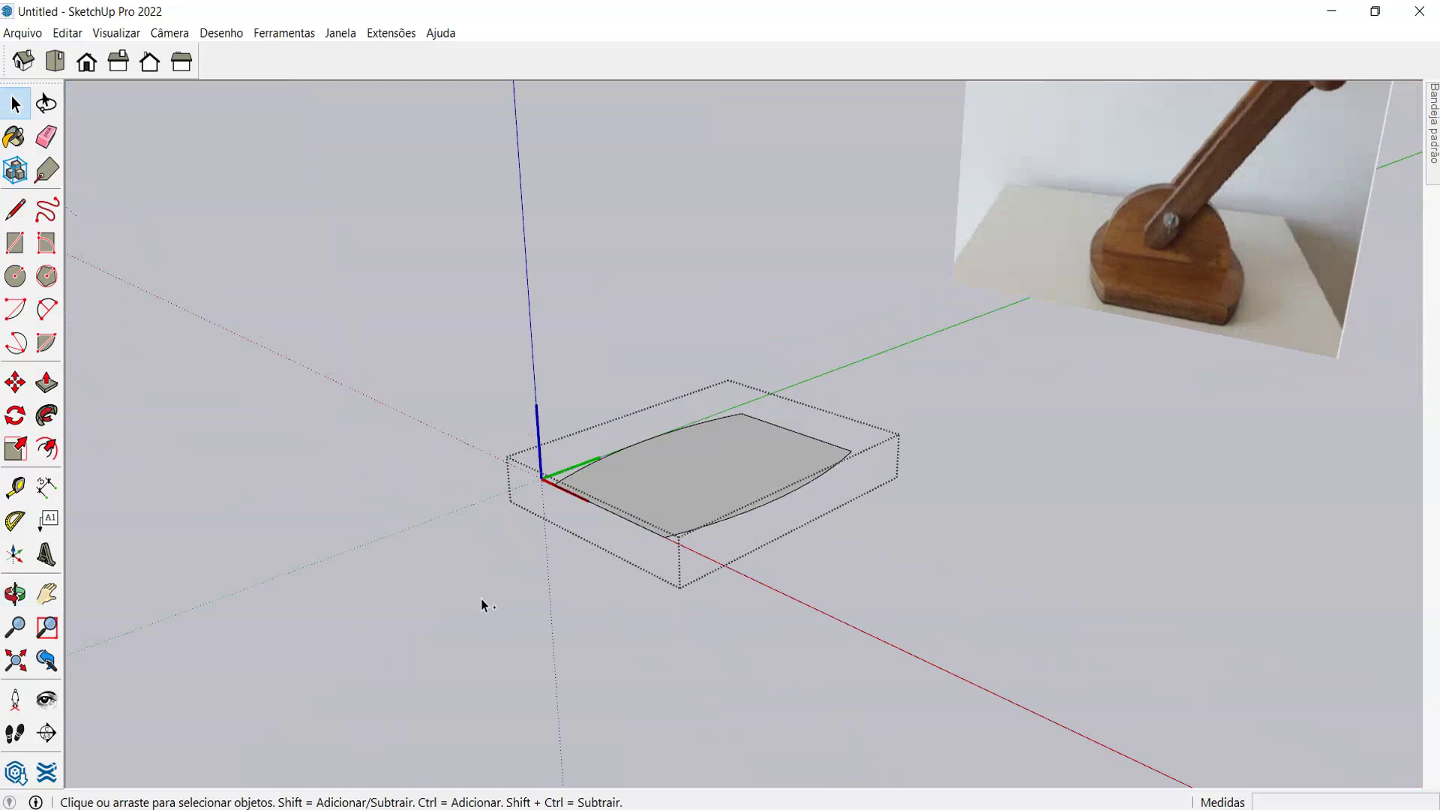
- Extrude the flat face of the BASE component upward by 1.1 m
key(p)
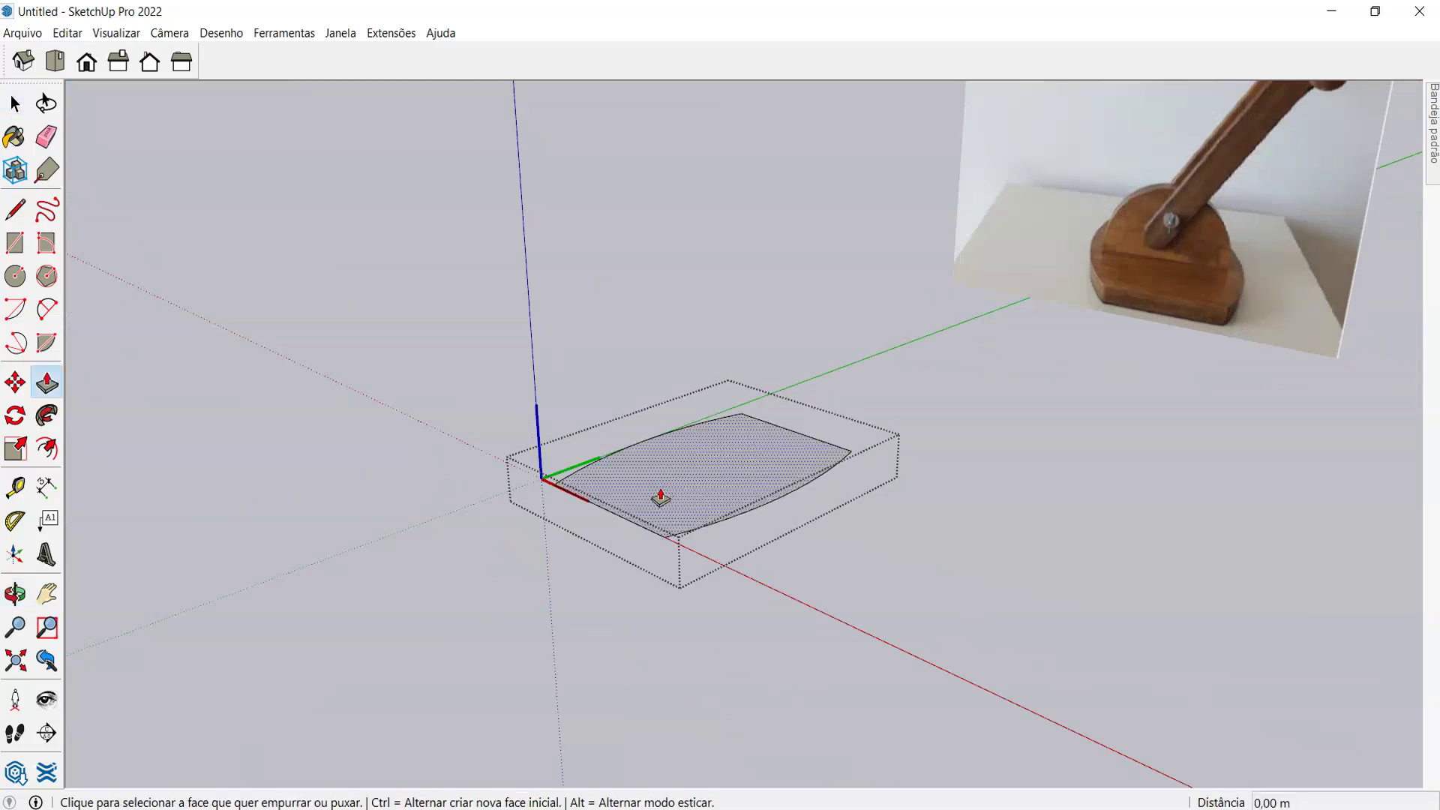
click(656, 495)
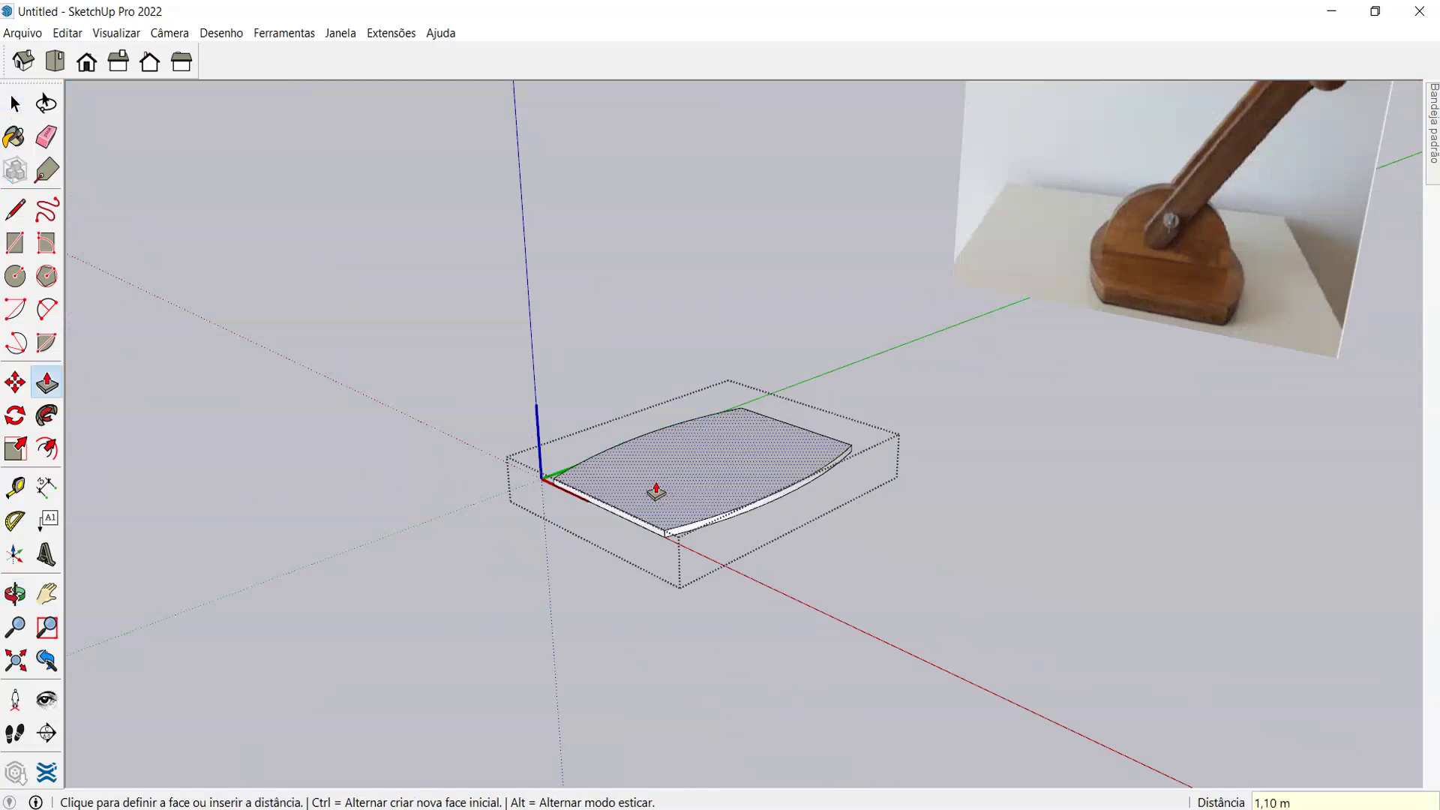
text(1,1)
key(Return)
- Raise the top face of the base by 0.1 m with Push/Pull
middle_drag(560, 524, 641, 433)
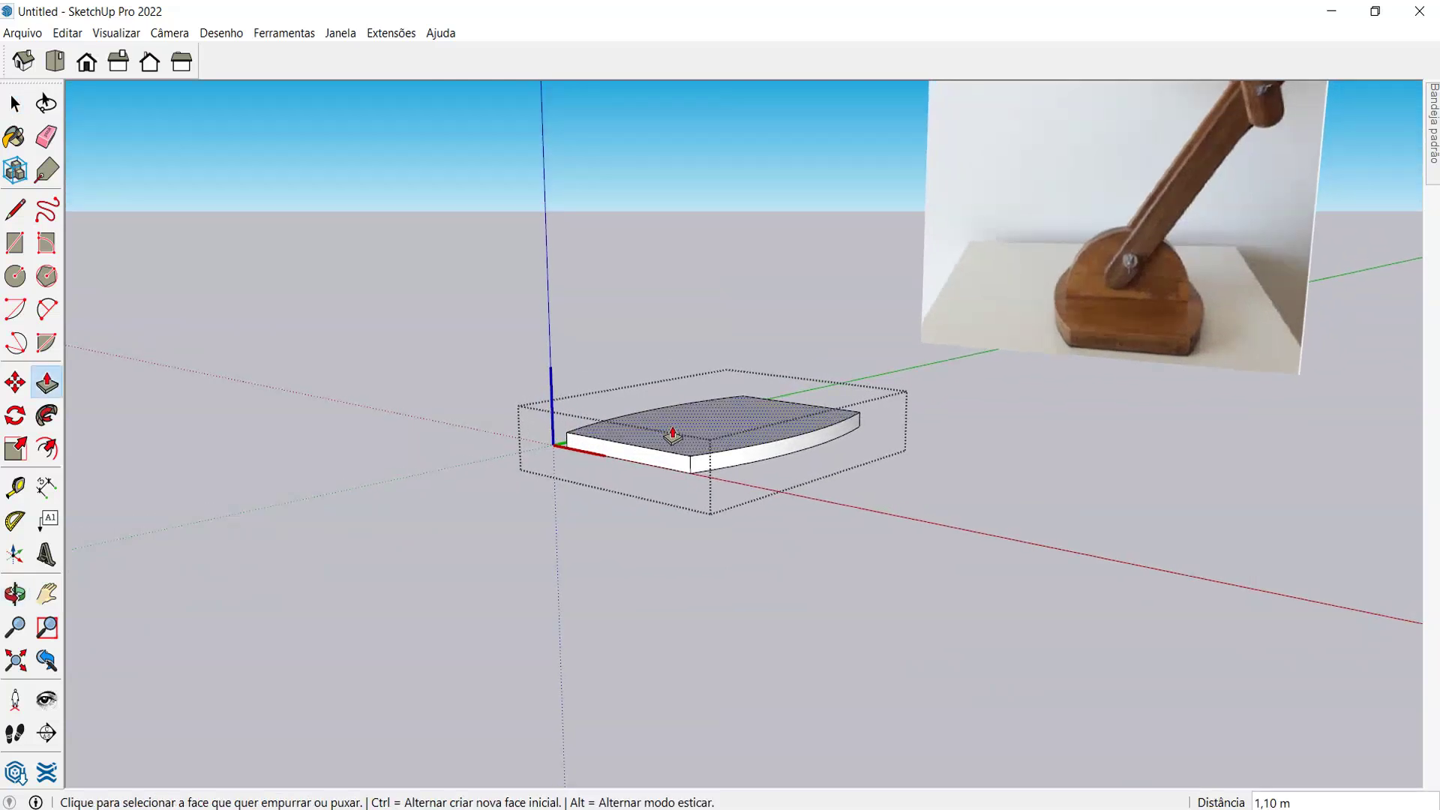
click(673, 433)
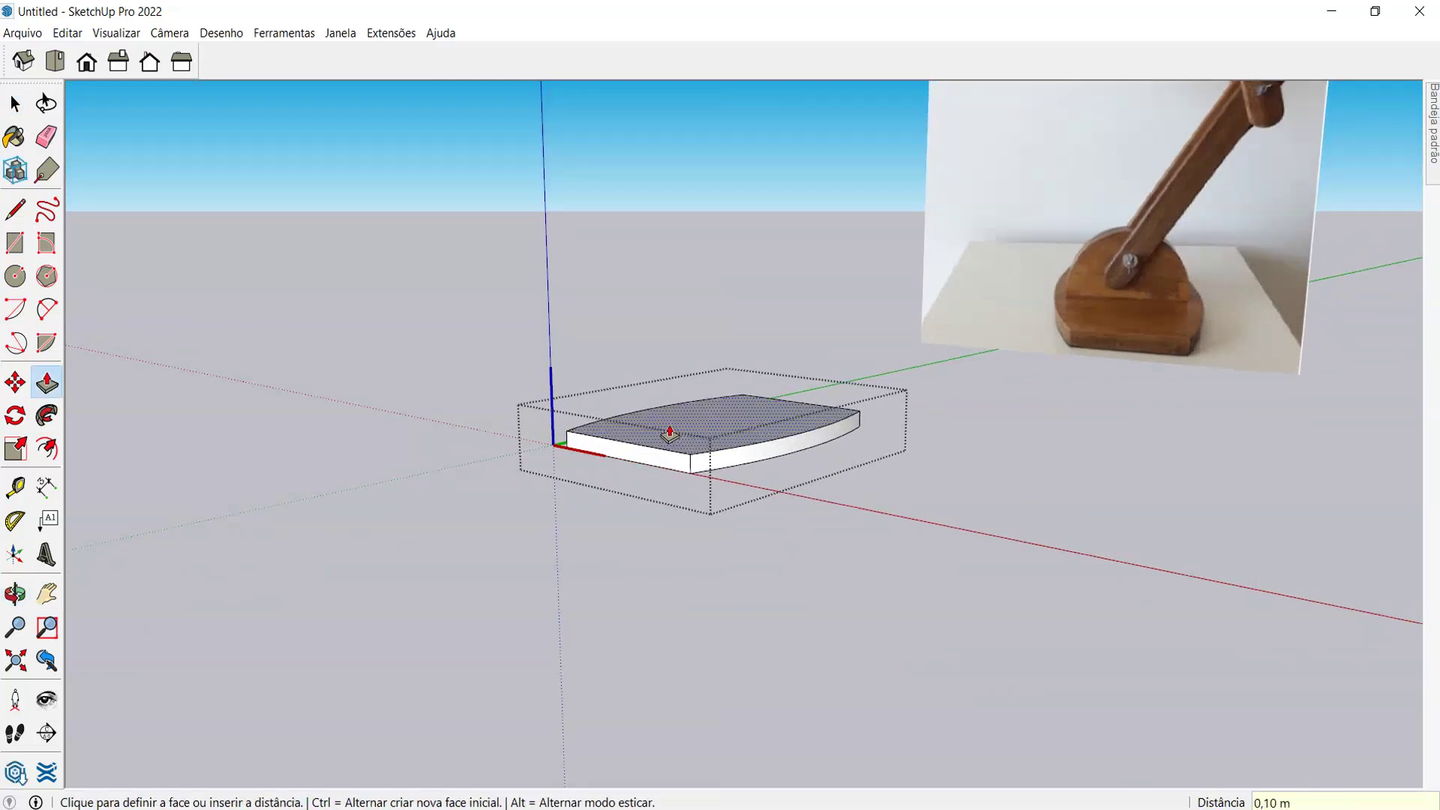
middle_drag(668, 438, 645, 532)
text(,)
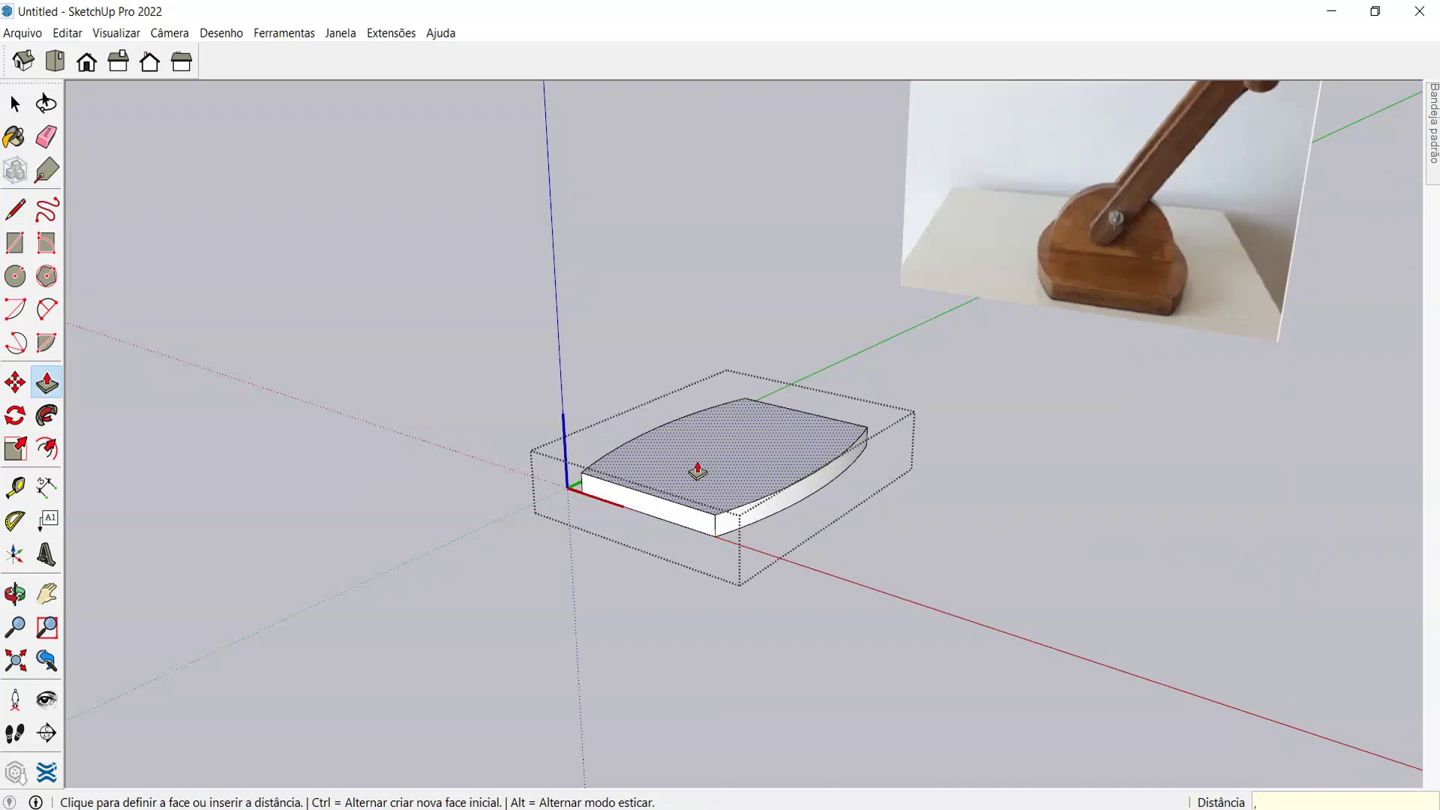
text(1)
key(Return)
- Push/Pull the top face of the base by a further 0.2 m
middle_drag(570, 633, 707, 508)
click(712, 508)
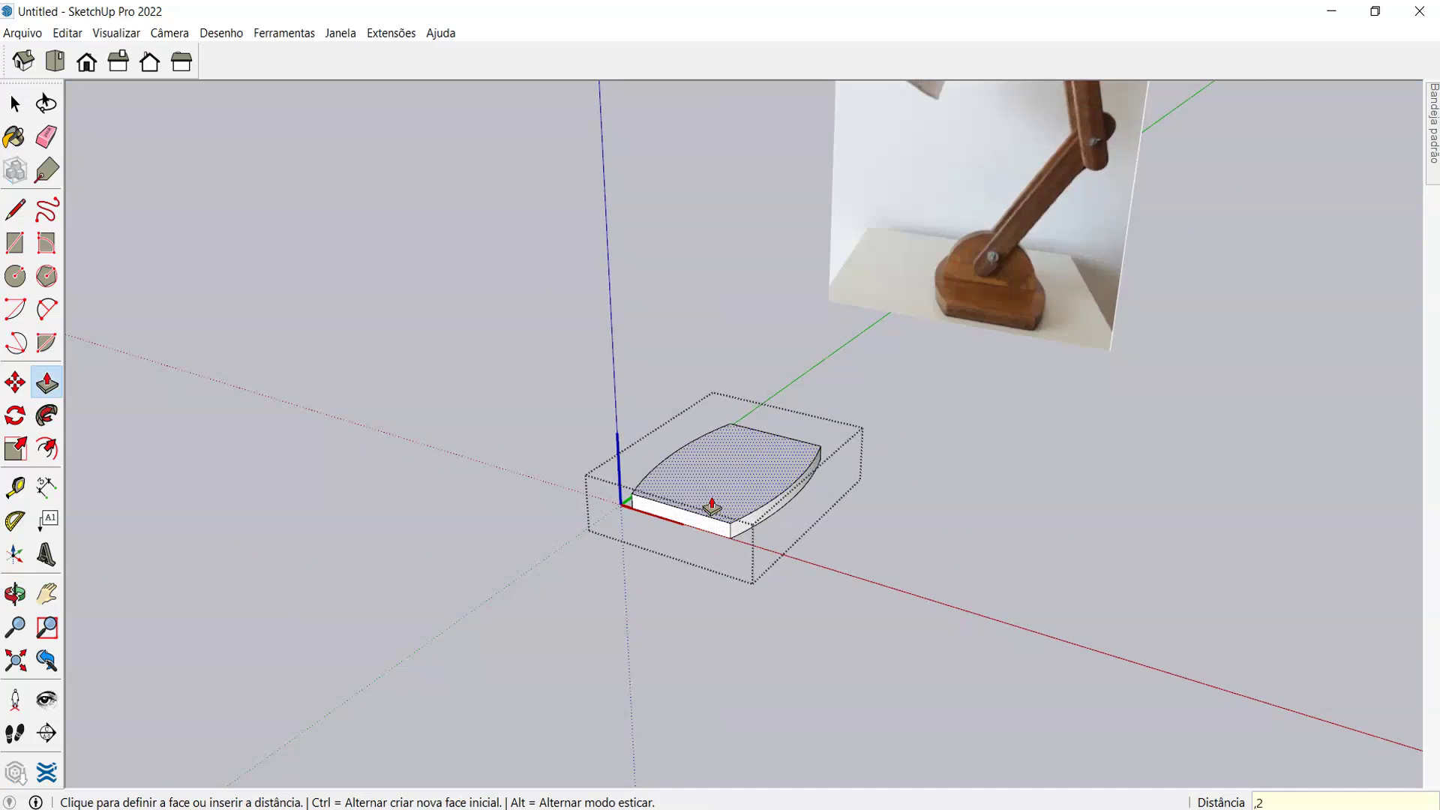
text(,2)
key(Return)
middle_drag(701, 556, 721, 459)
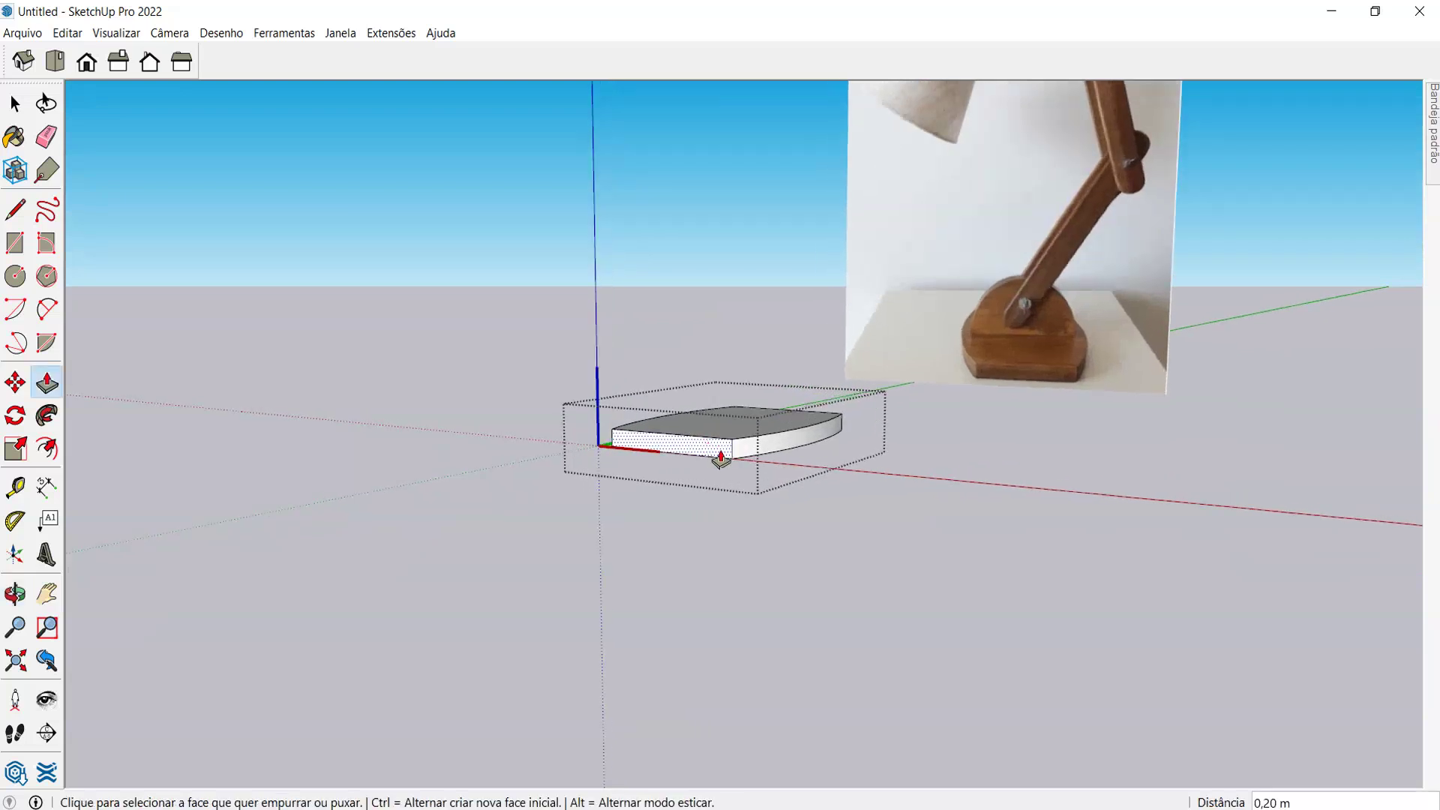
- Measure the thickness of the base at its front corner
key(t)
click(734, 438)
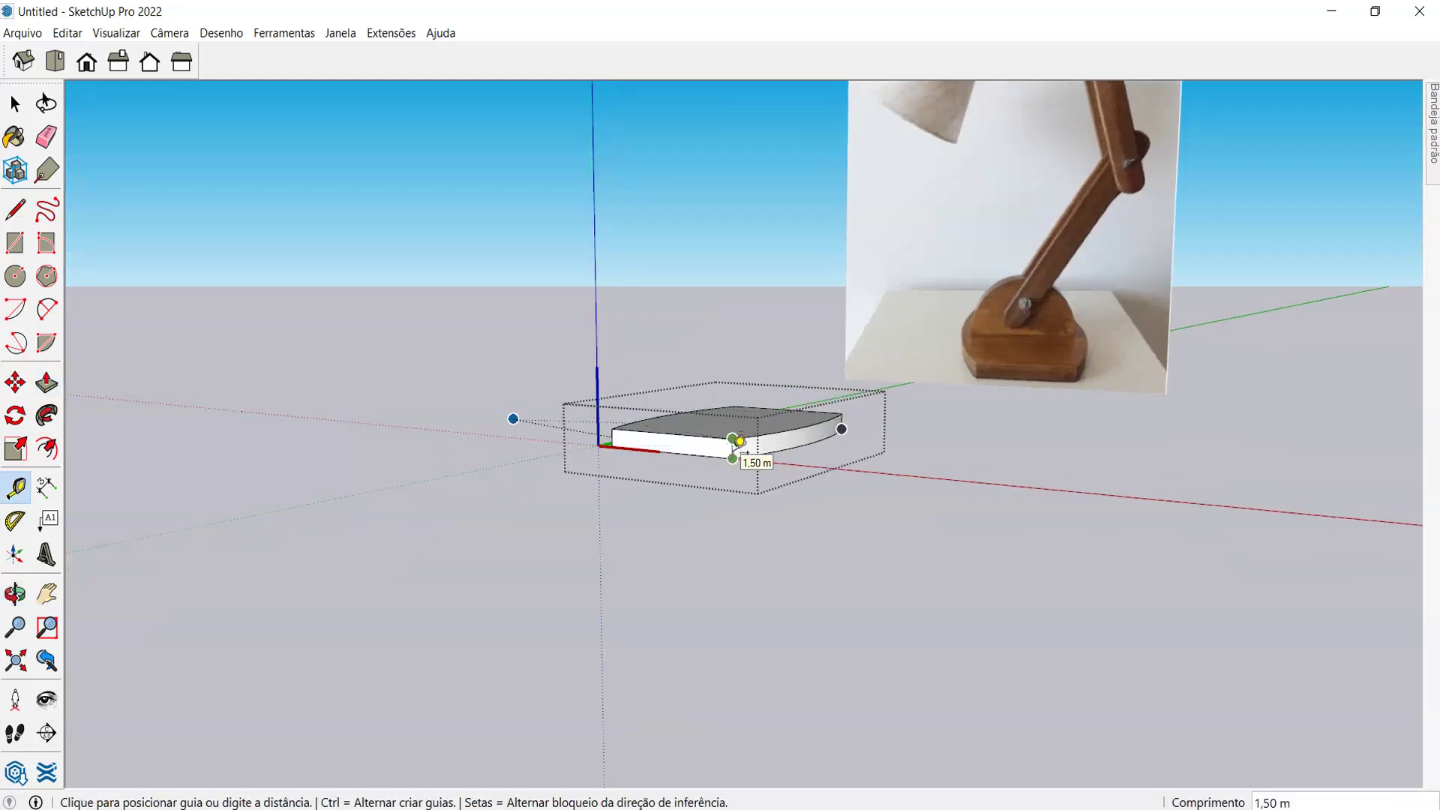
middle_drag(739, 441, 756, 552)
key(Escape)
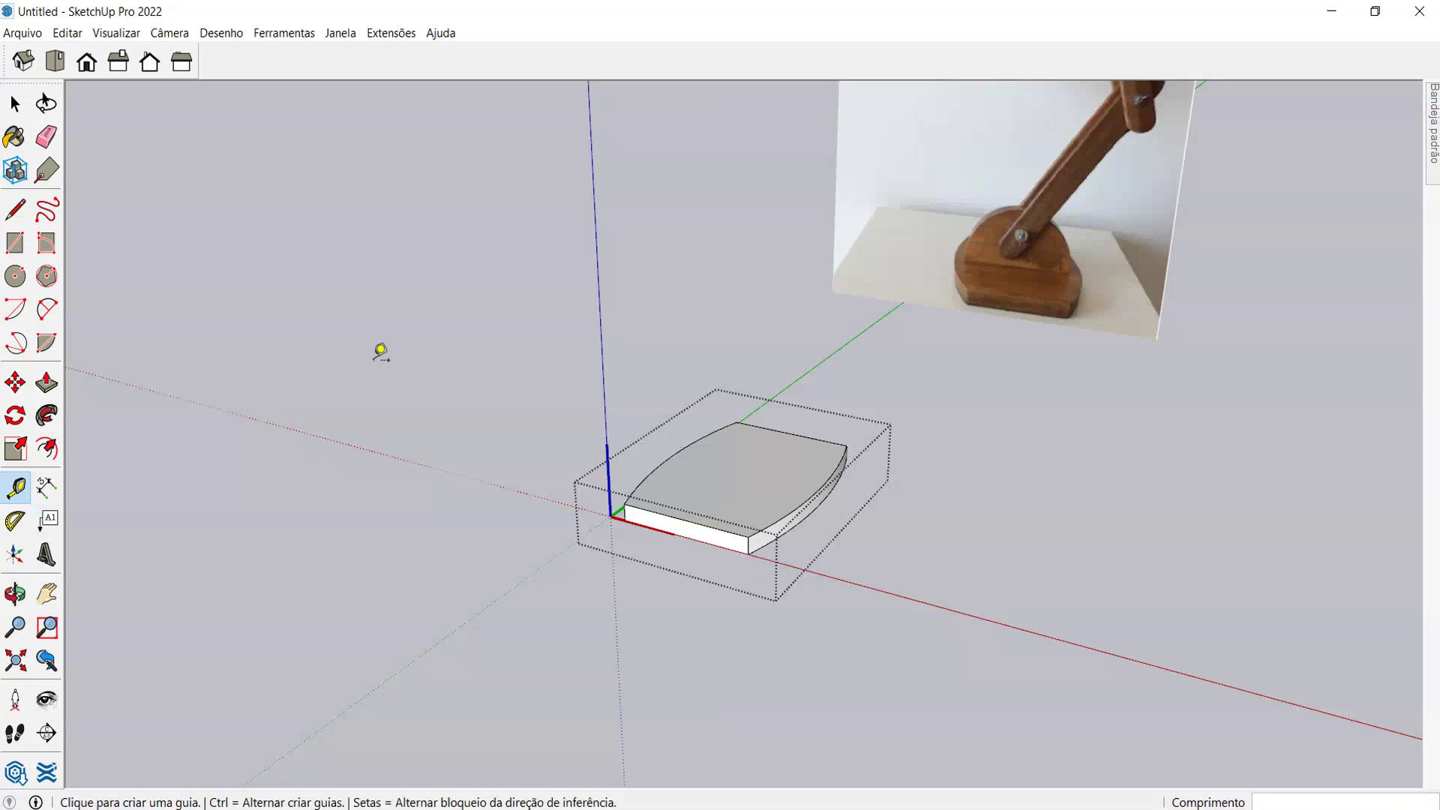
middle_drag(866, 467, 892, 554)
mouse_move(736, 437)
middle_down()
mouse_move(835, 514)
mouse_move(835, 563)
middle_up()
scroll(787, 585, up, 3)
click(673, 606)
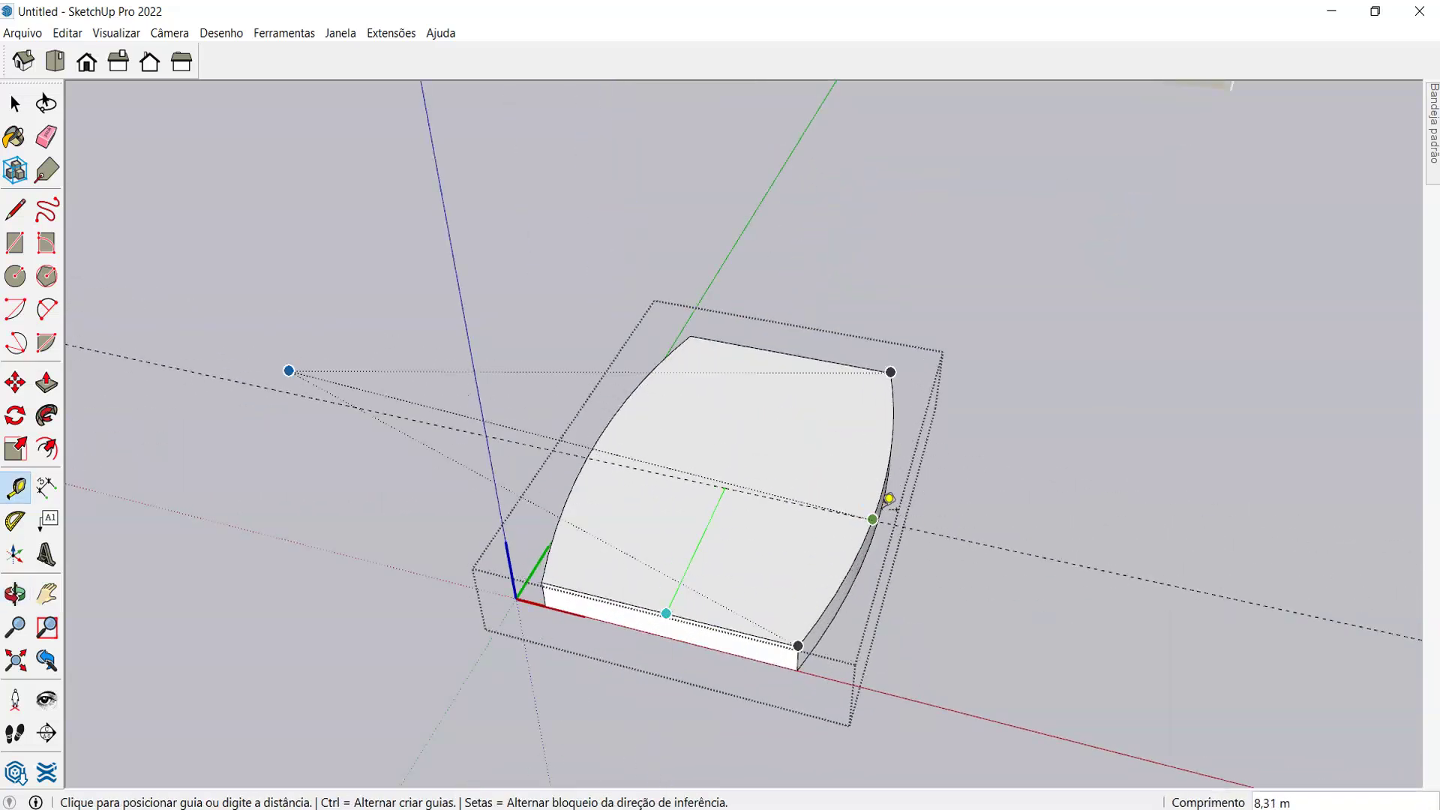
click(888, 498)
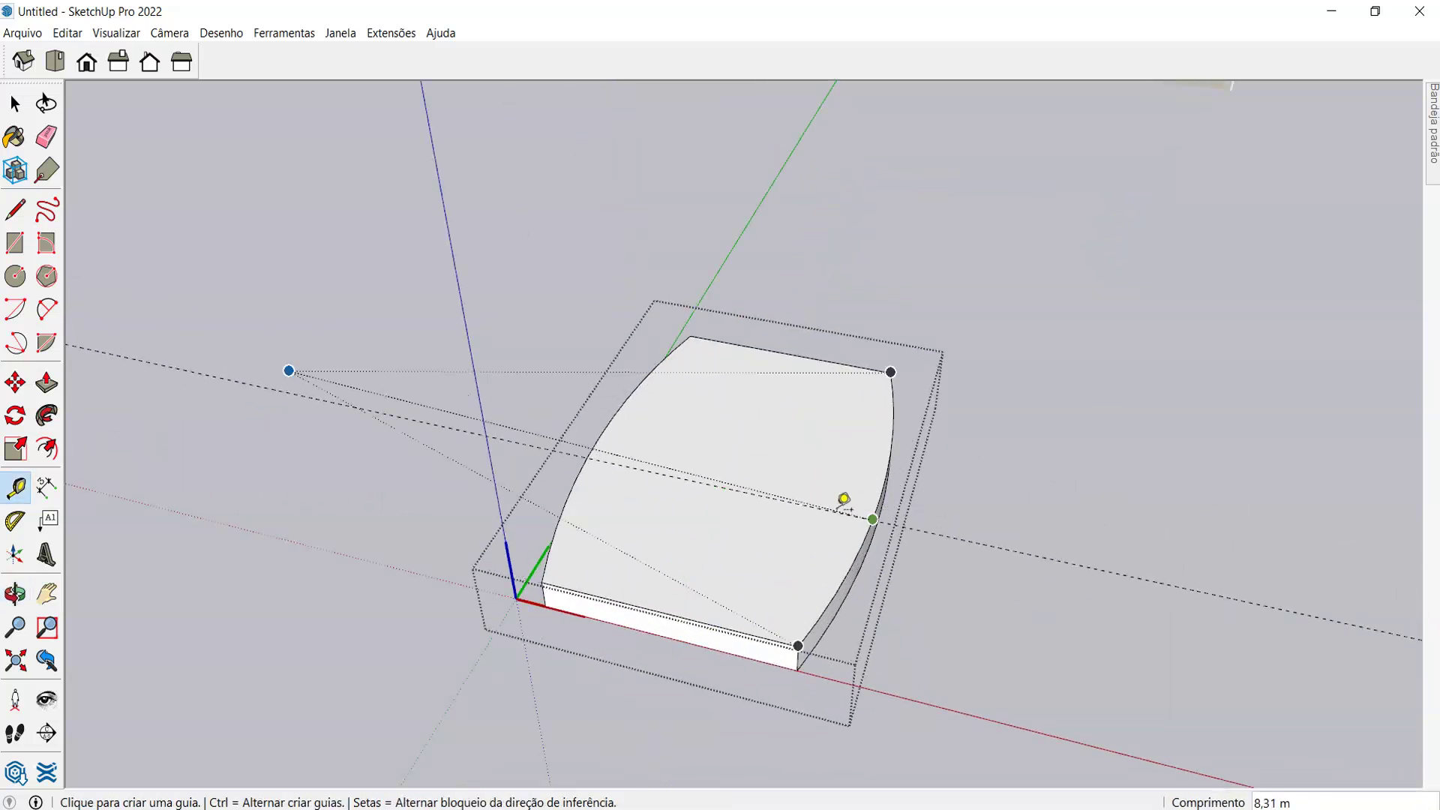
click(598, 436)
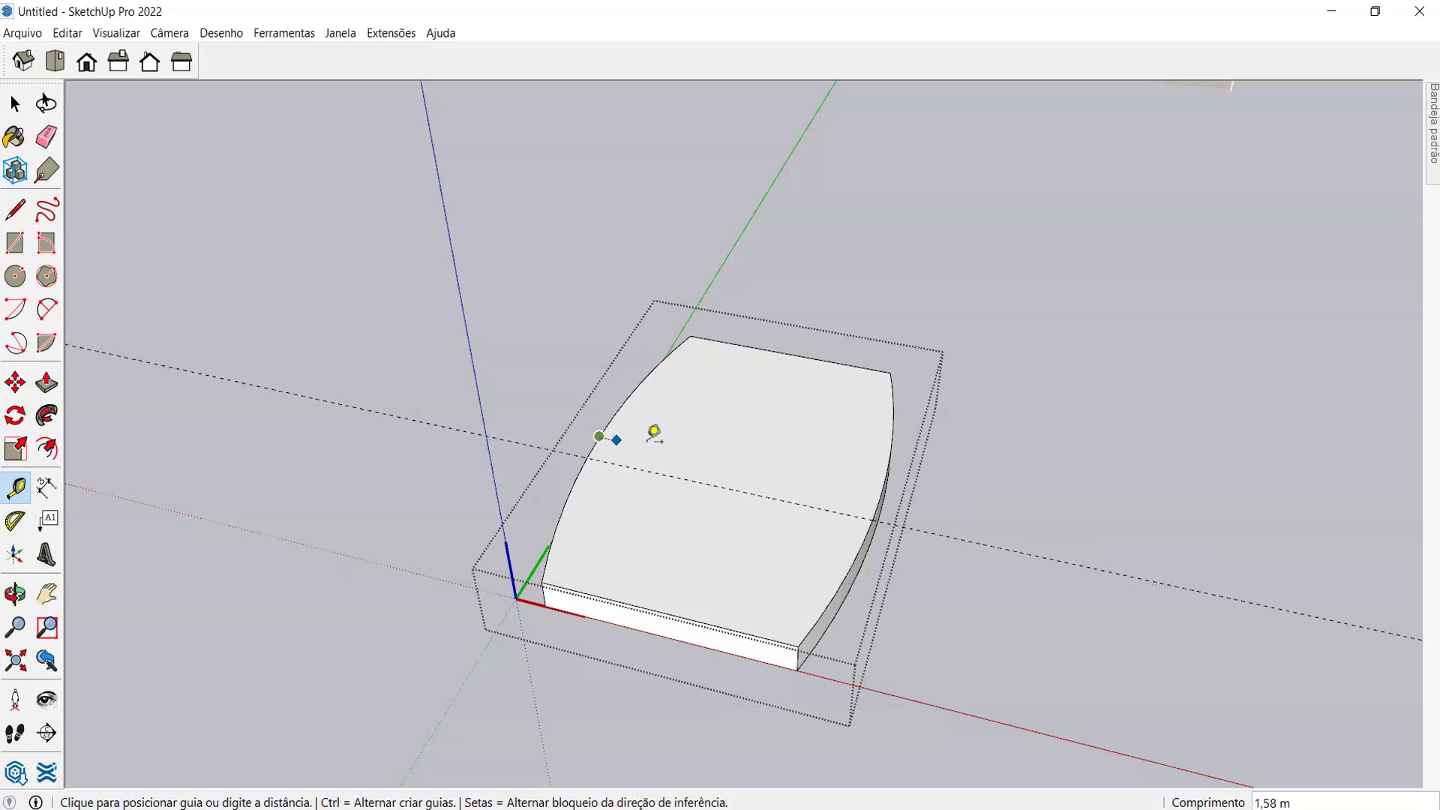
click(747, 452)
key(space)
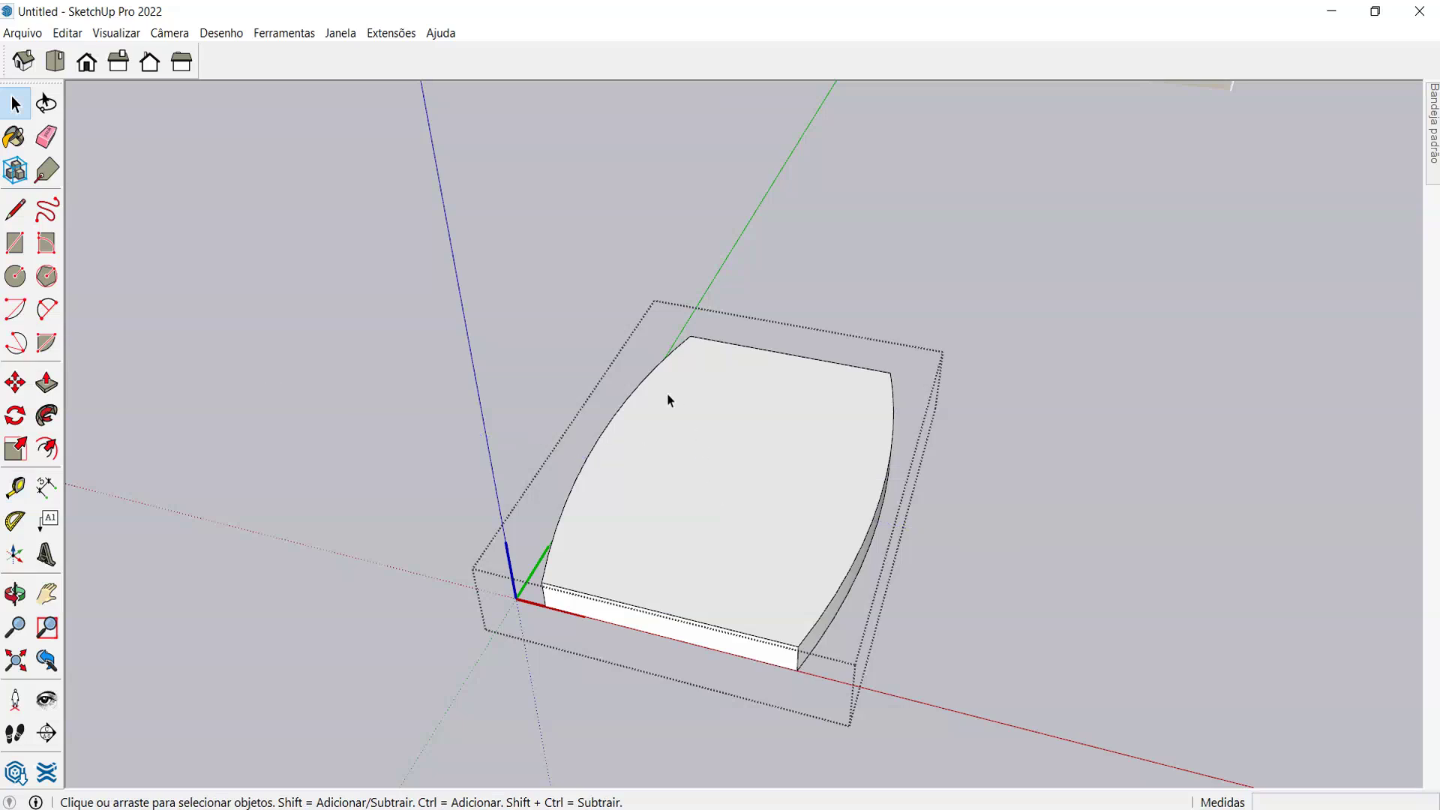
- Place two diagonal guide lines across the base's top face, joining its opposite corners
key(t)
click(690, 336)
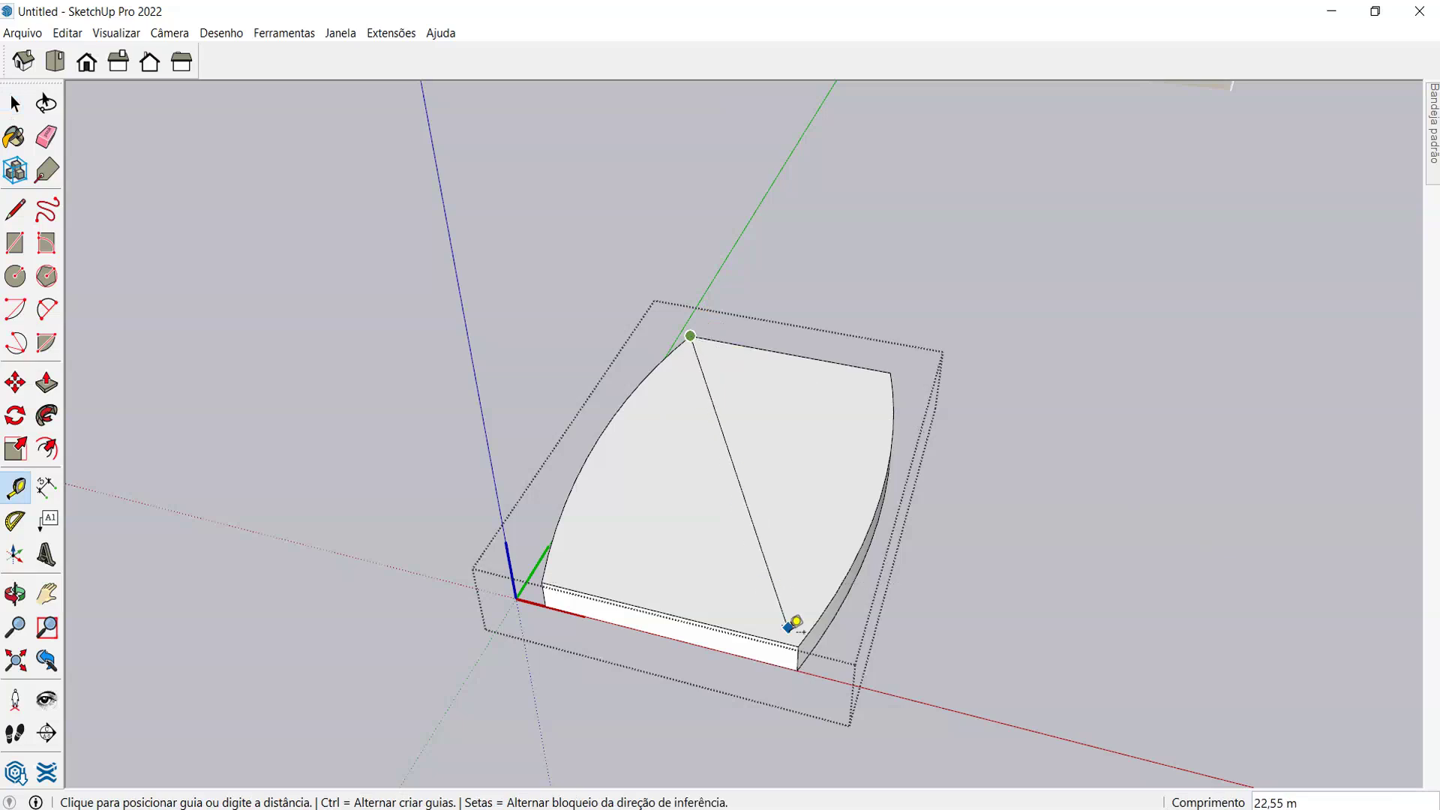
click(800, 637)
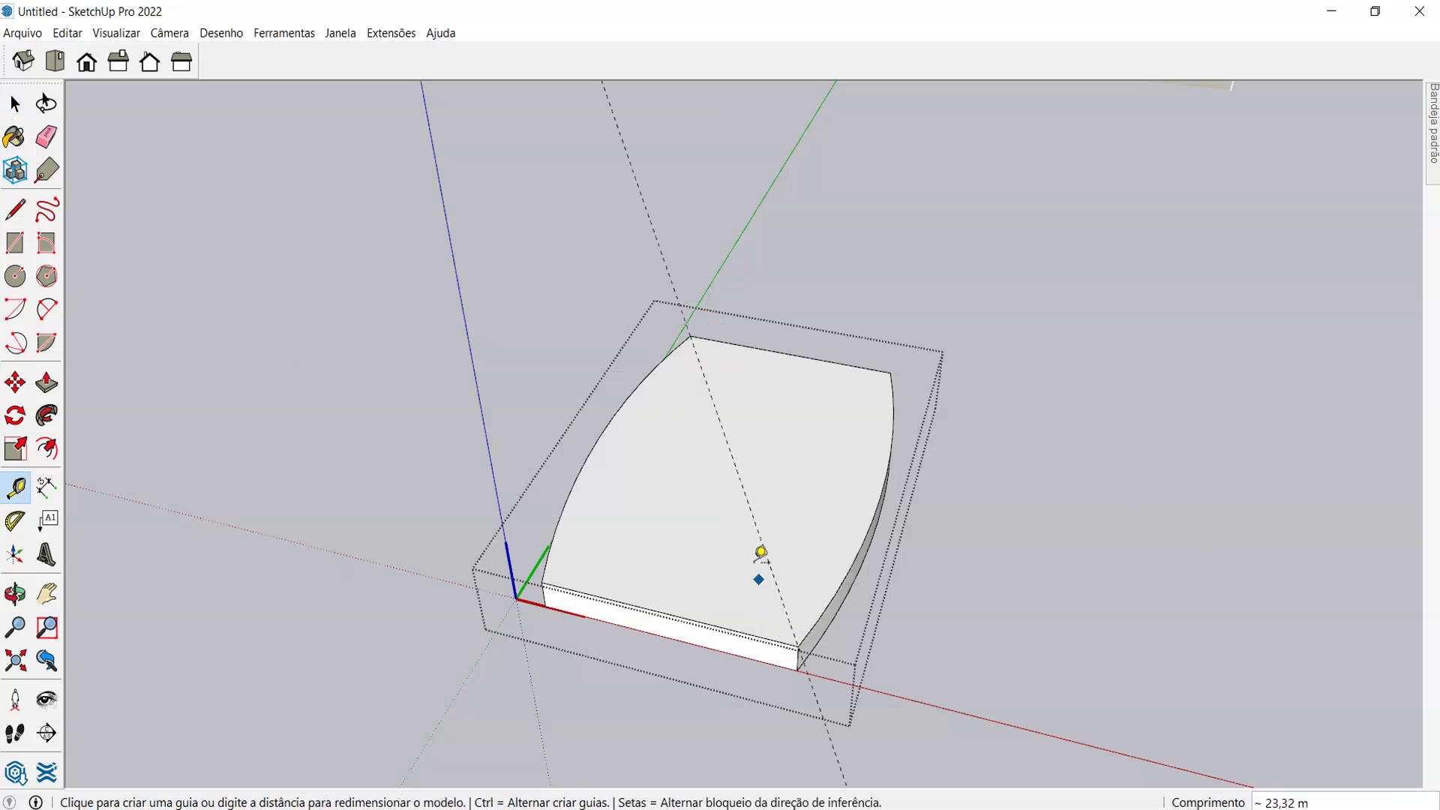
click(543, 583)
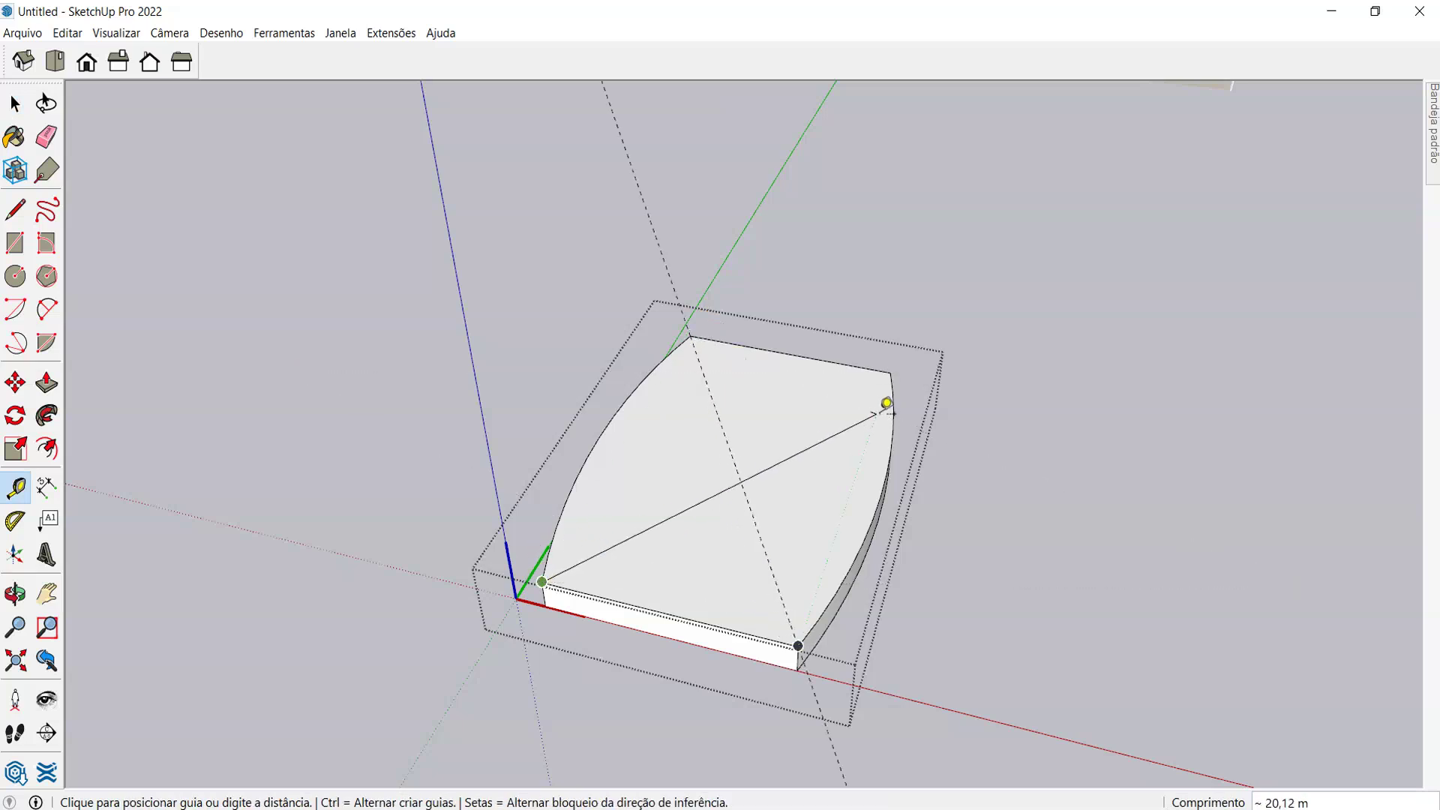
click(893, 371)
key(space)
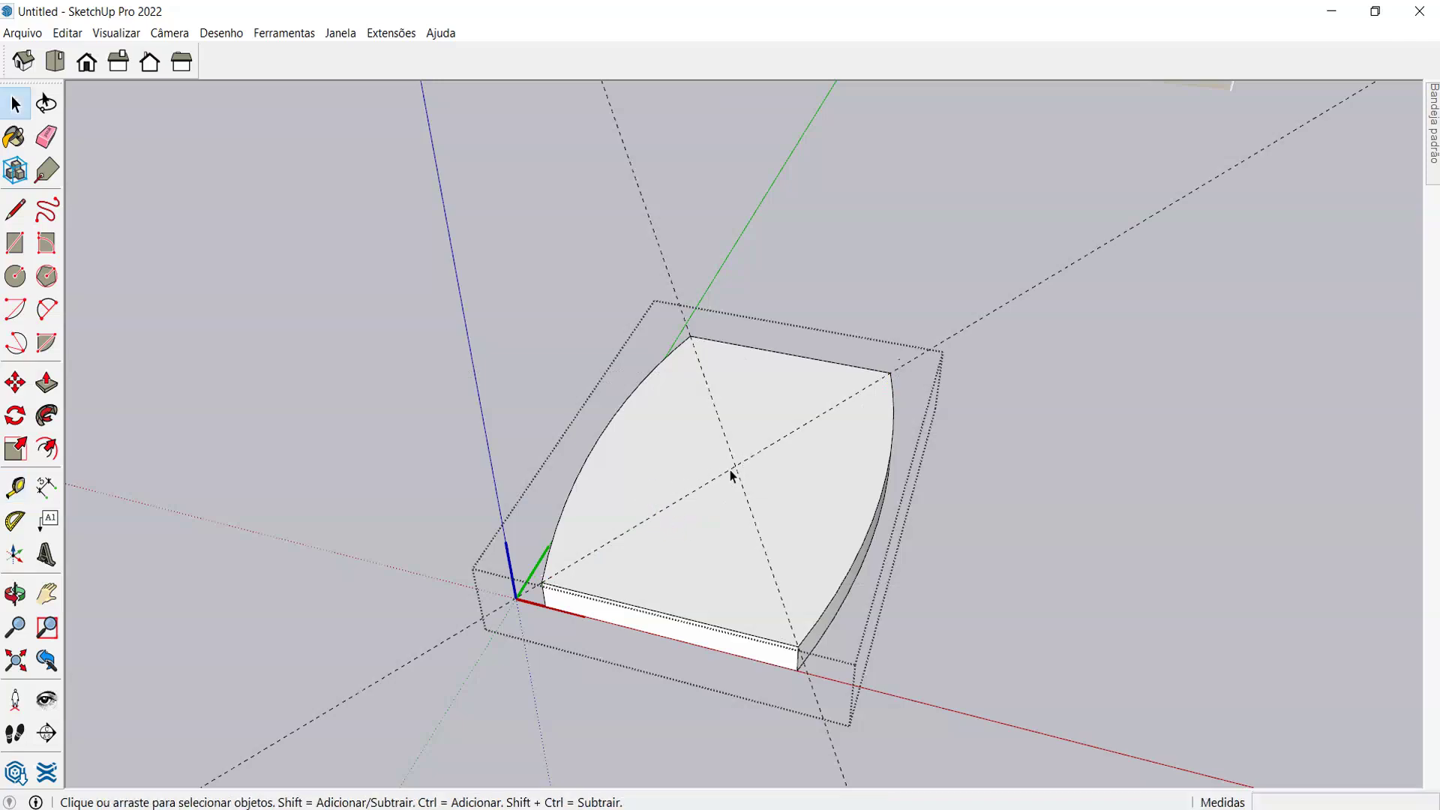
- Examine the lamp base in the reference image and compare its rounded upright block with the modelled base
mouse_move(687, 474)
middle_down()
mouse_move(839, 441)
mouse_move(671, 469)
mouse_move(907, 443)
mouse_move(818, 435)
mouse_move(655, 498)
mouse_move(675, 482)
mouse_move(701, 164)
middle_up()
key(l)
scroll(700, 164, up, 3)
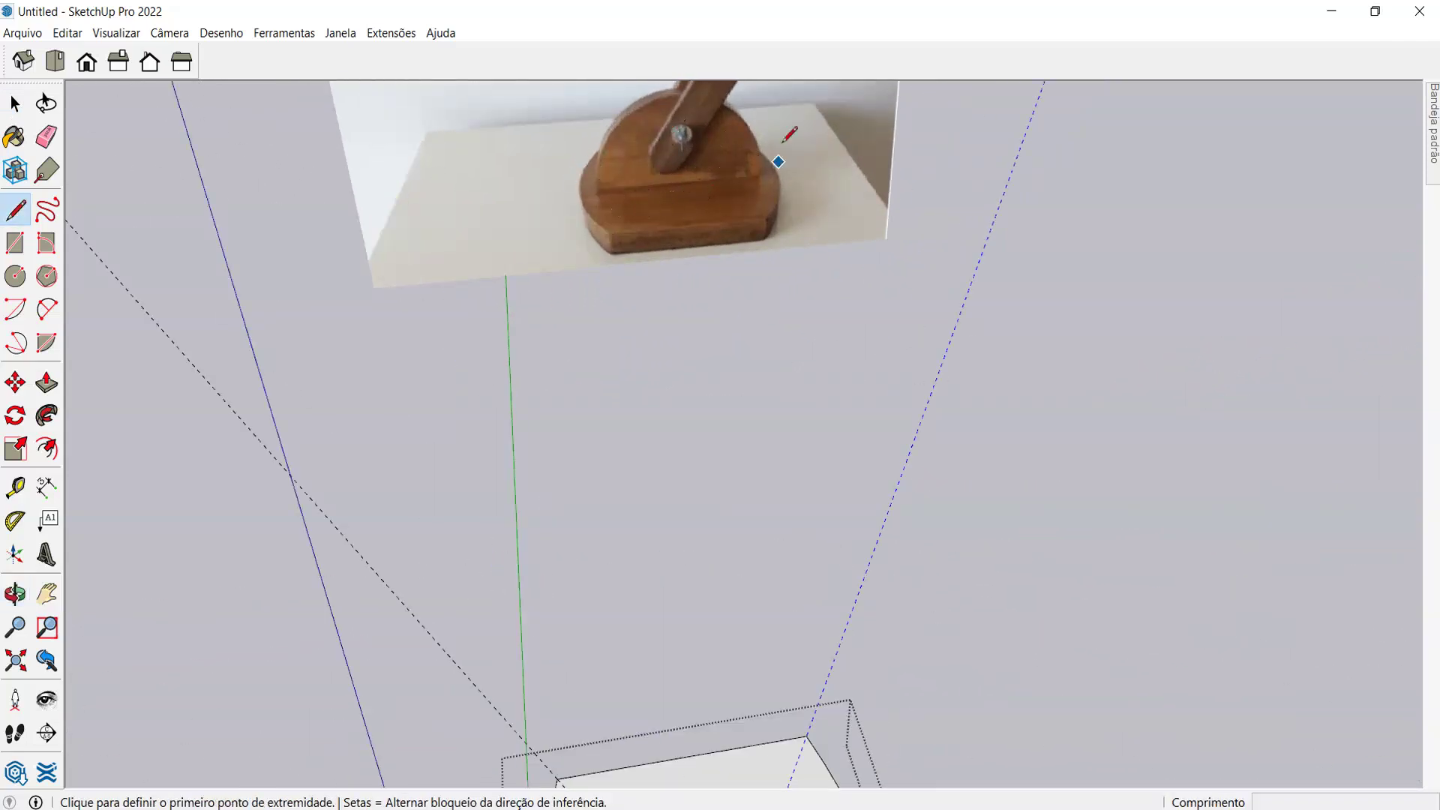
scroll(646, 169, down, 5)
scroll(645, 168, up, 7)
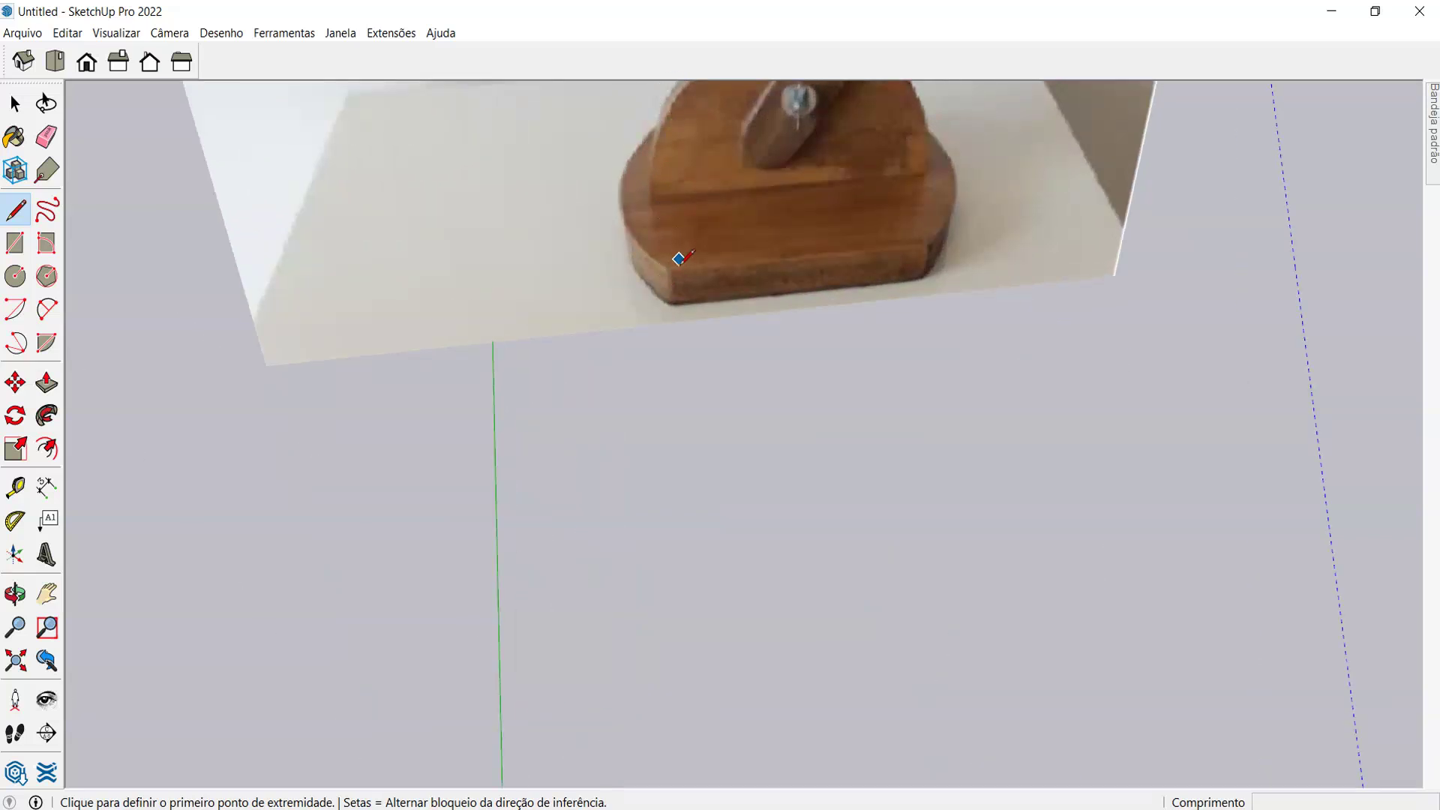
scroll(663, 168, down, 6)
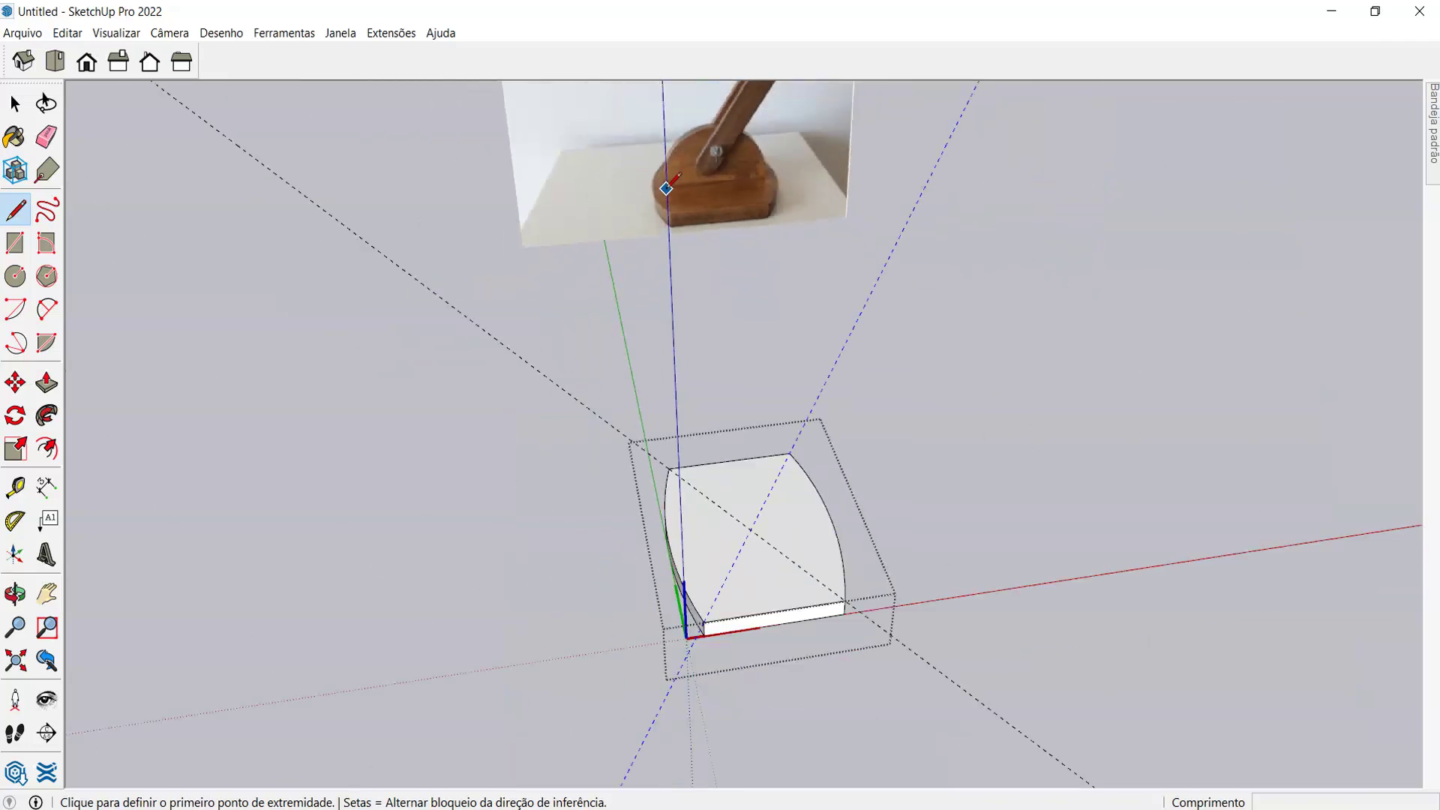
scroll(735, 480, up, 3)
scroll(738, 486, down, 3)
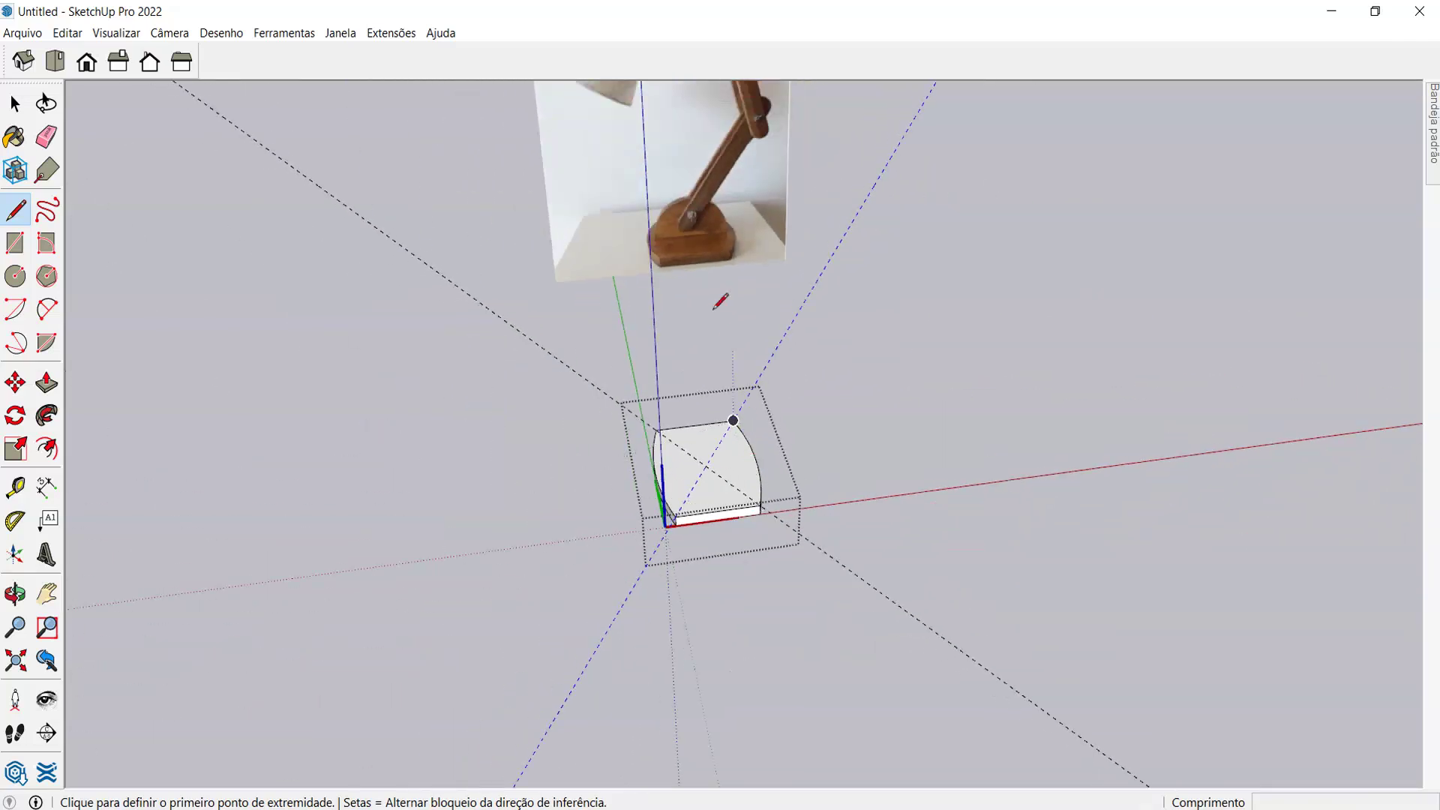
scroll(698, 232, up, 4)
scroll(772, 573, down, 3)
scroll(769, 651, up, 3)
scroll(765, 658, up, 2)
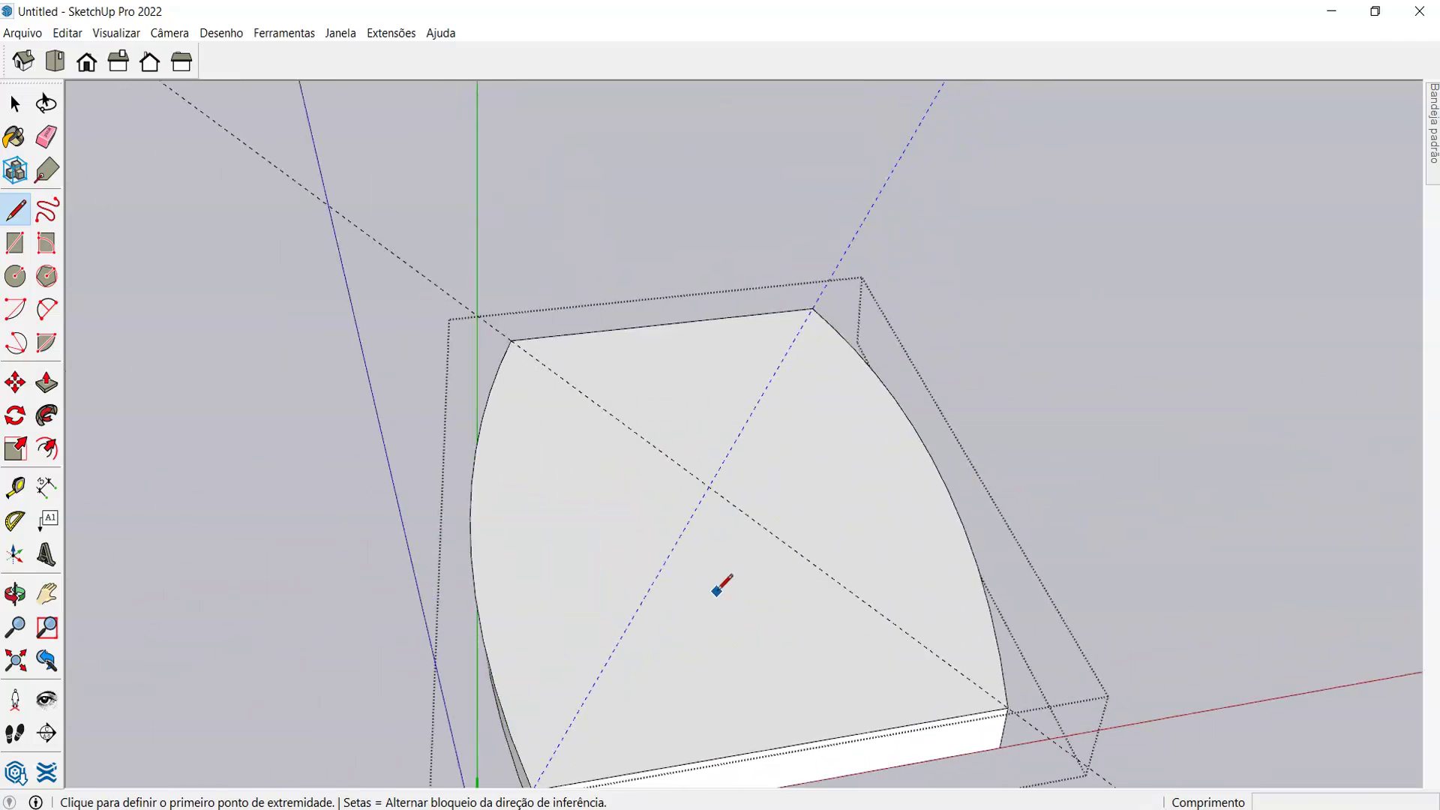
- Draw a 12 by 1 m rectangle on the base's top face, centred on the intersection of the diagonal guides
key(r)
key(ctrl)
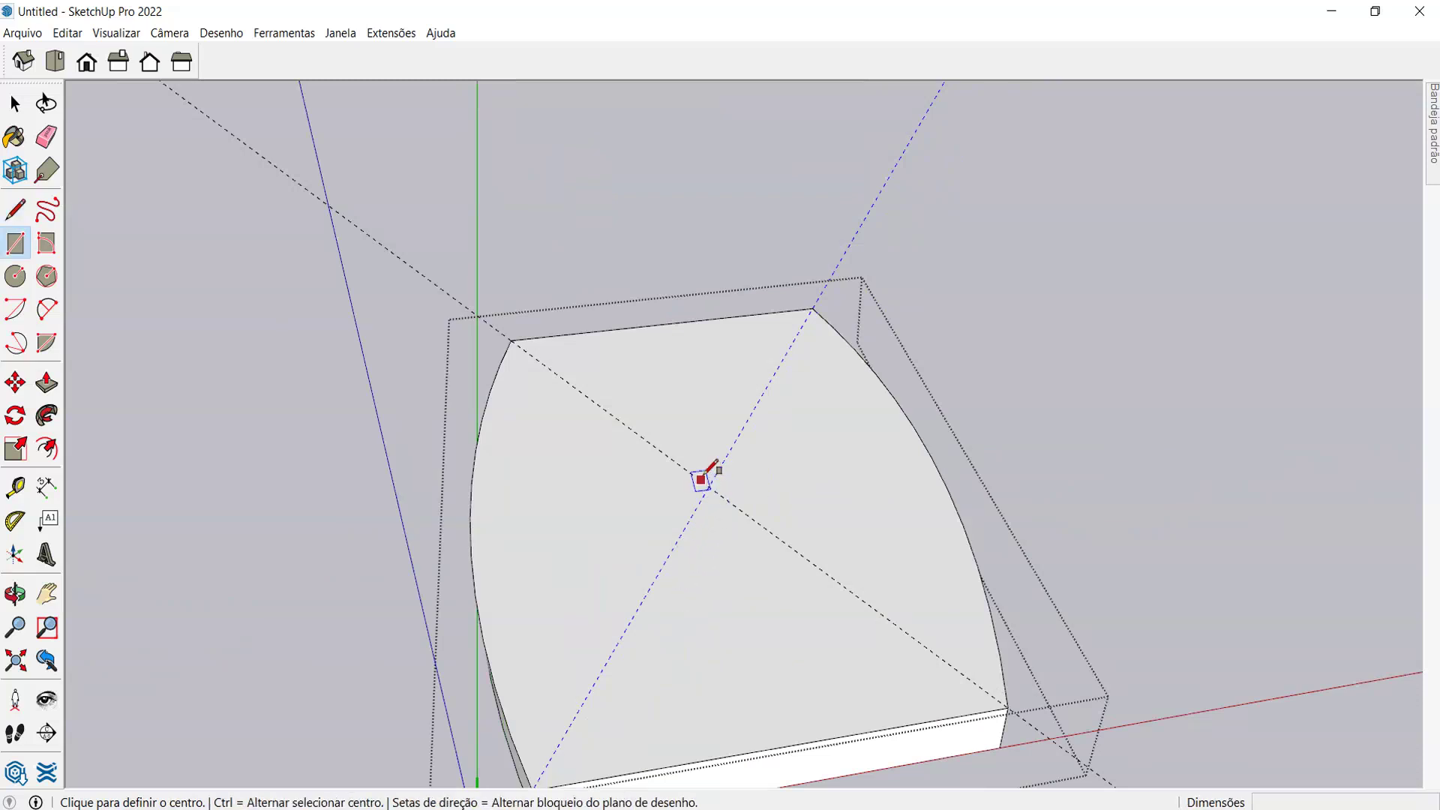
click(709, 486)
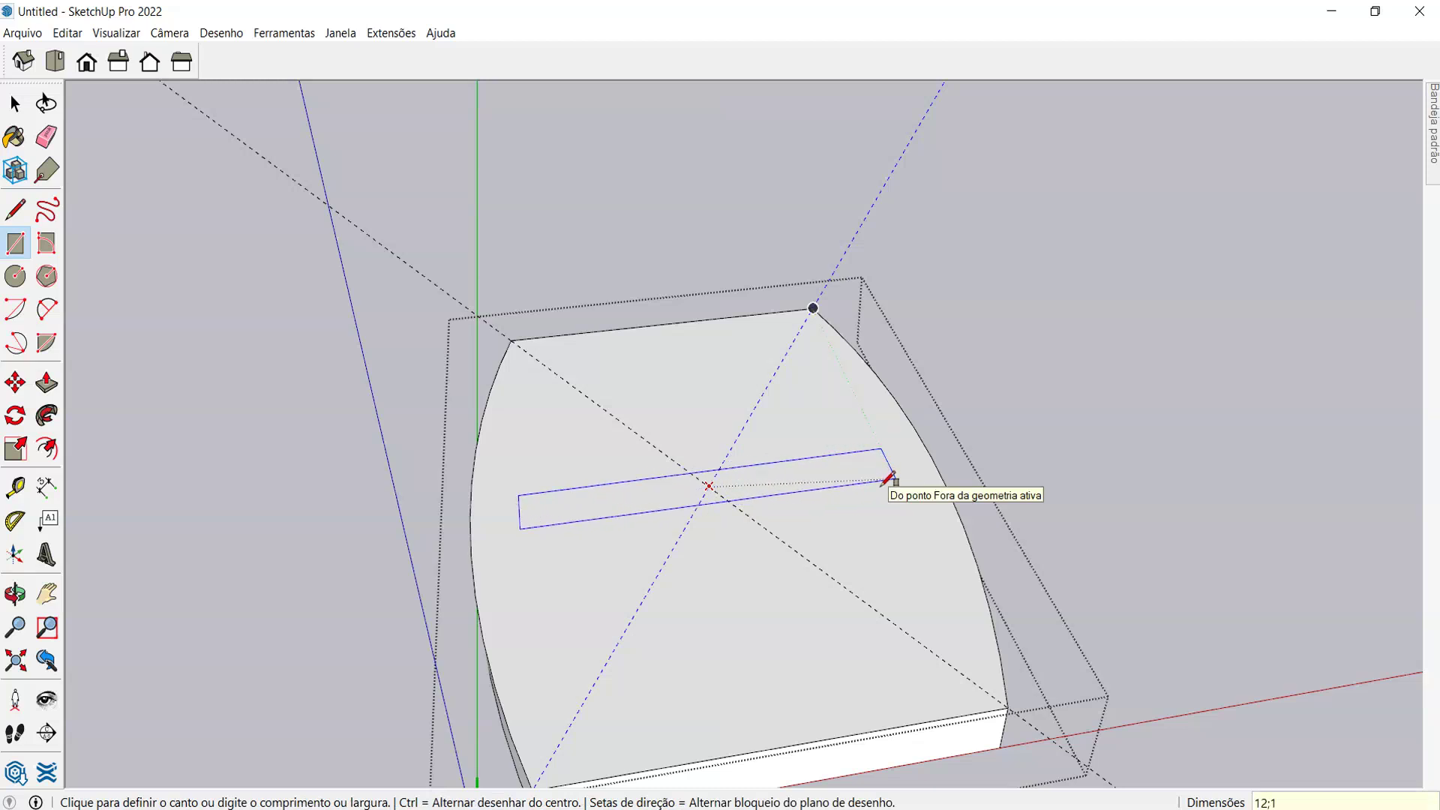
click(890, 478)
- Compare the thin rectangle on the base with the position and shape of the upright block in the reference image
mouse_move(868, 484)
middle_down()
mouse_move(460, 478)
mouse_move(533, 453)
mouse_move(643, 497)
middle_up()
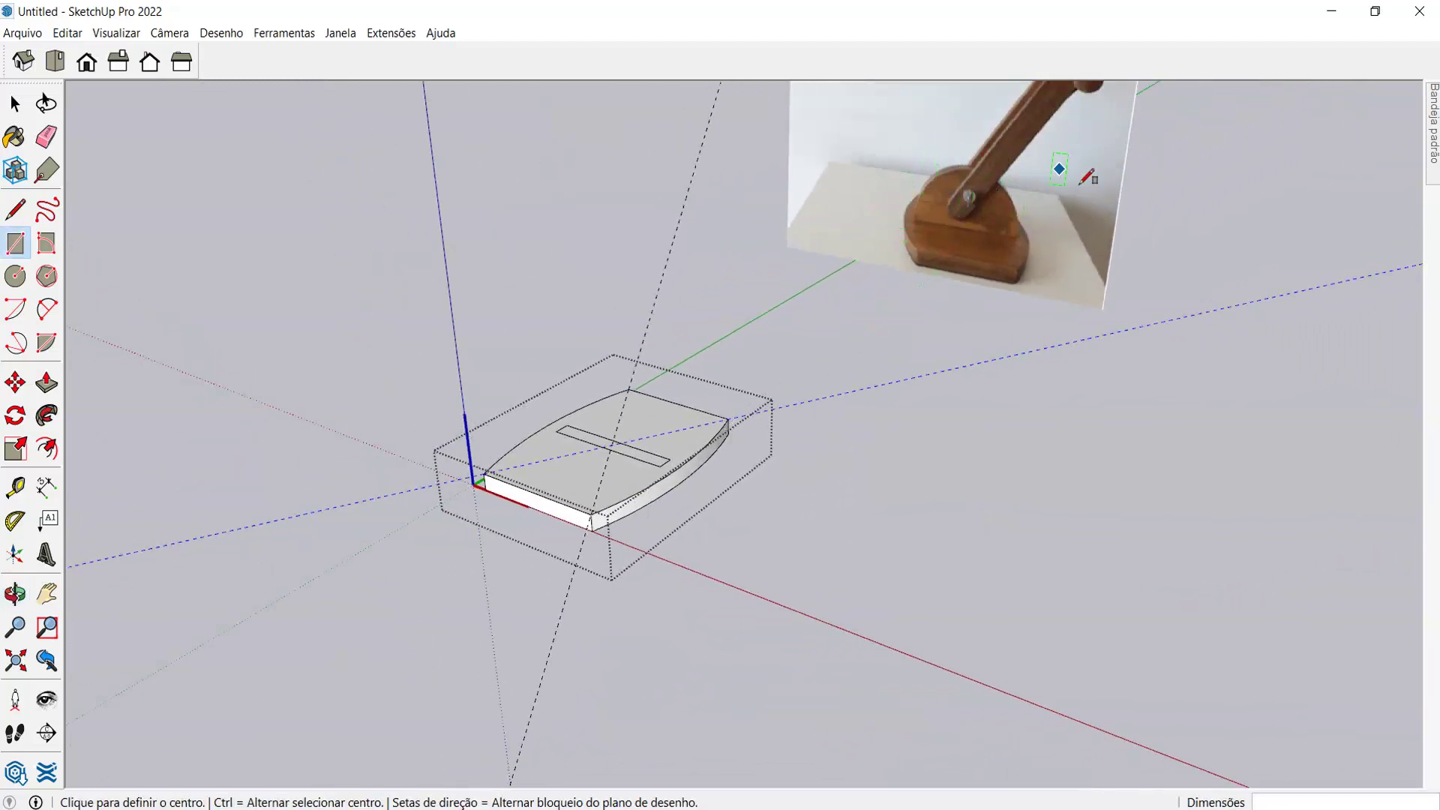
middle_drag(842, 225, 1037, 283)
scroll(757, 81, up, 5)
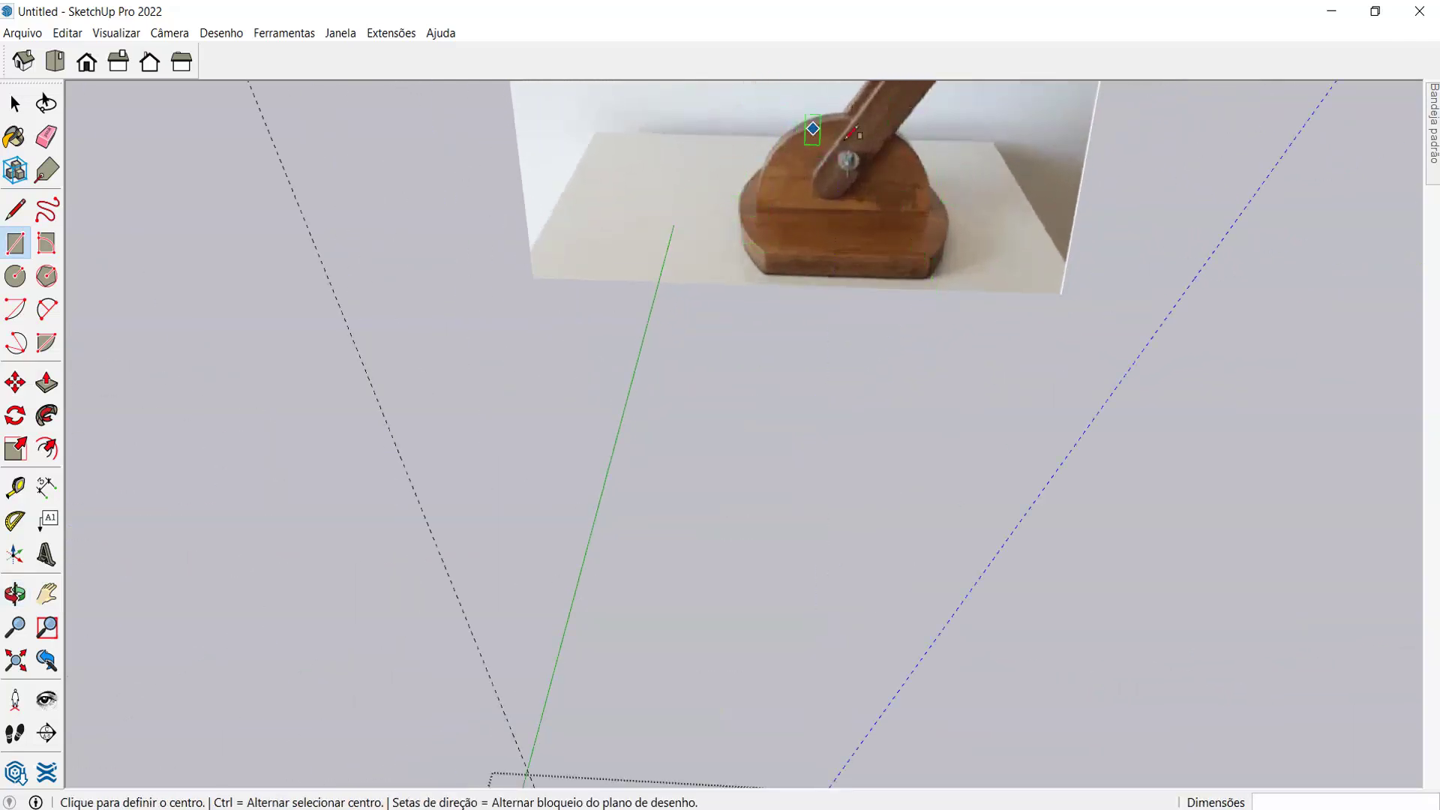
scroll(848, 444, down, 5)
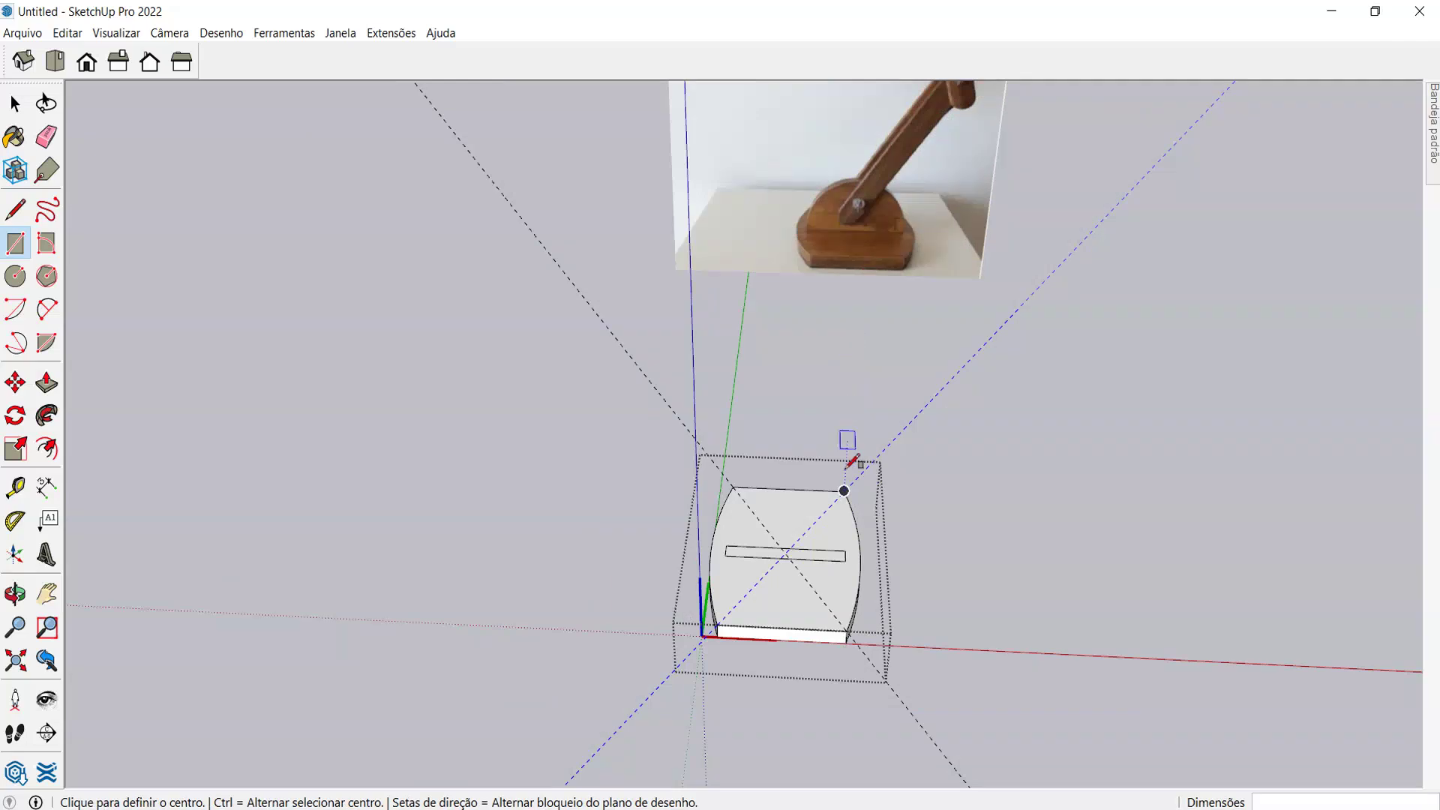
scroll(775, 565, up, 8)
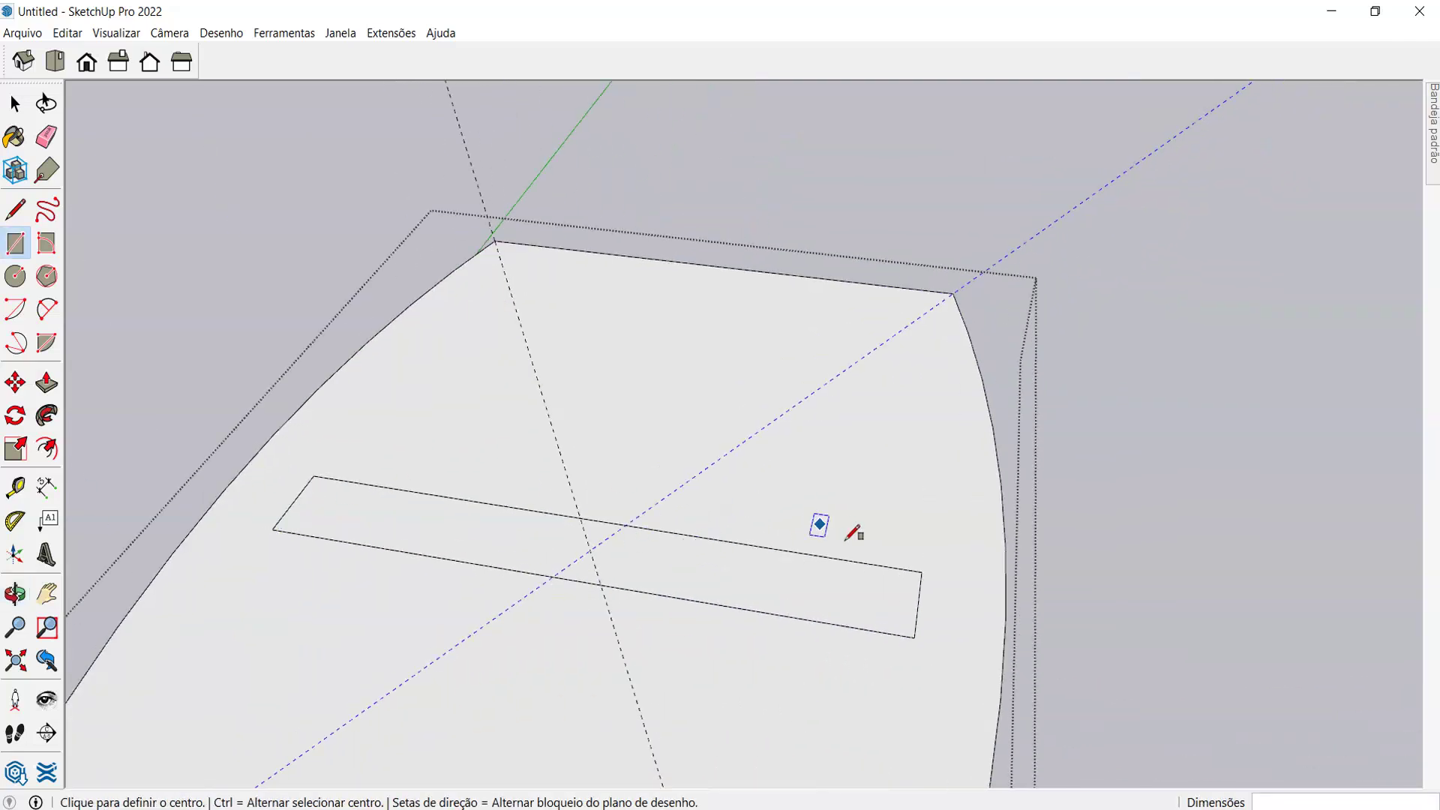
scroll(547, 482, down, 5)
scroll(546, 482, up, 5)
scroll(514, 521, up, 3)
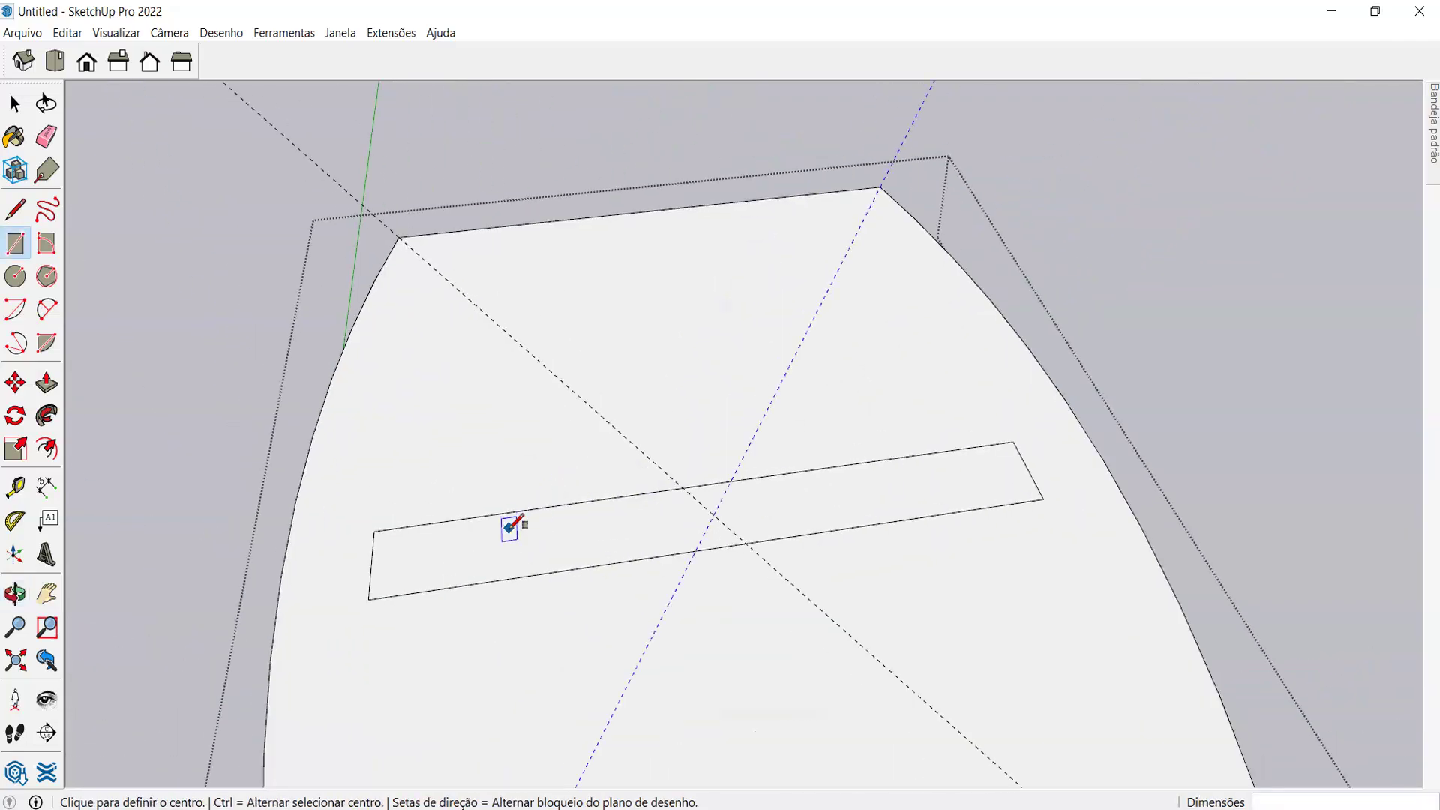
click(41, 277)
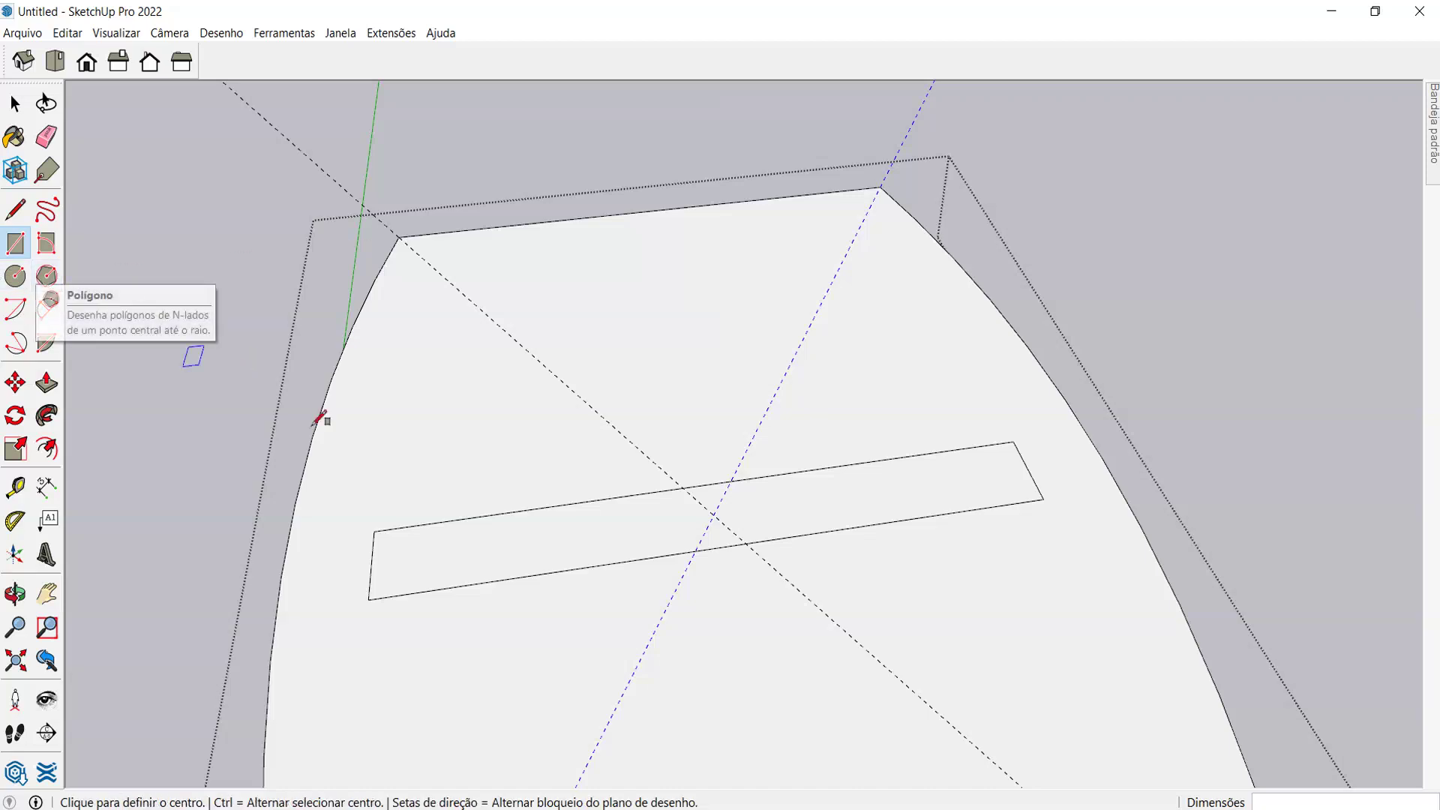
scroll(733, 379, down, 5)
middle_drag(732, 379, 552, 434)
scroll(578, 402, up, 5)
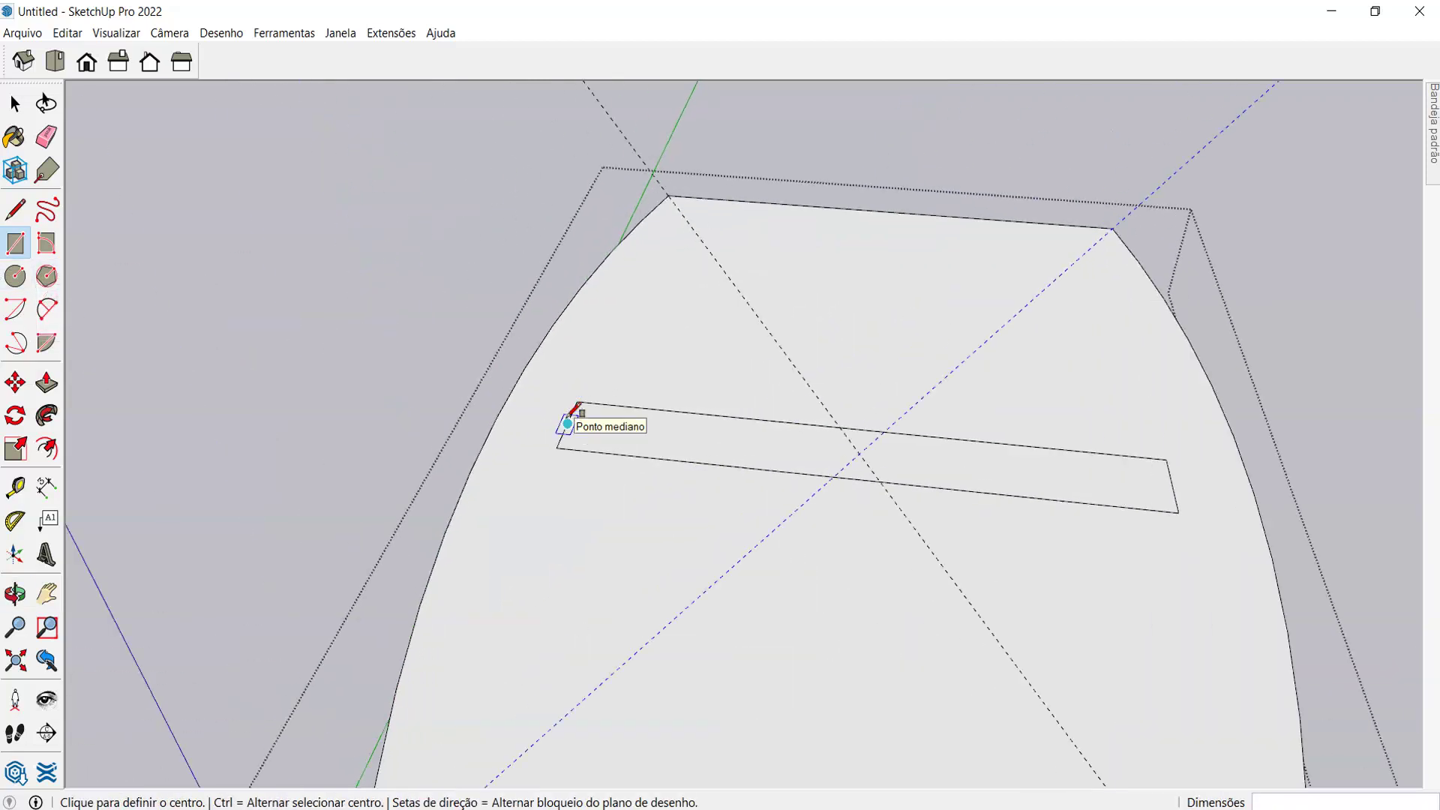
scroll(765, 540, down, 6)
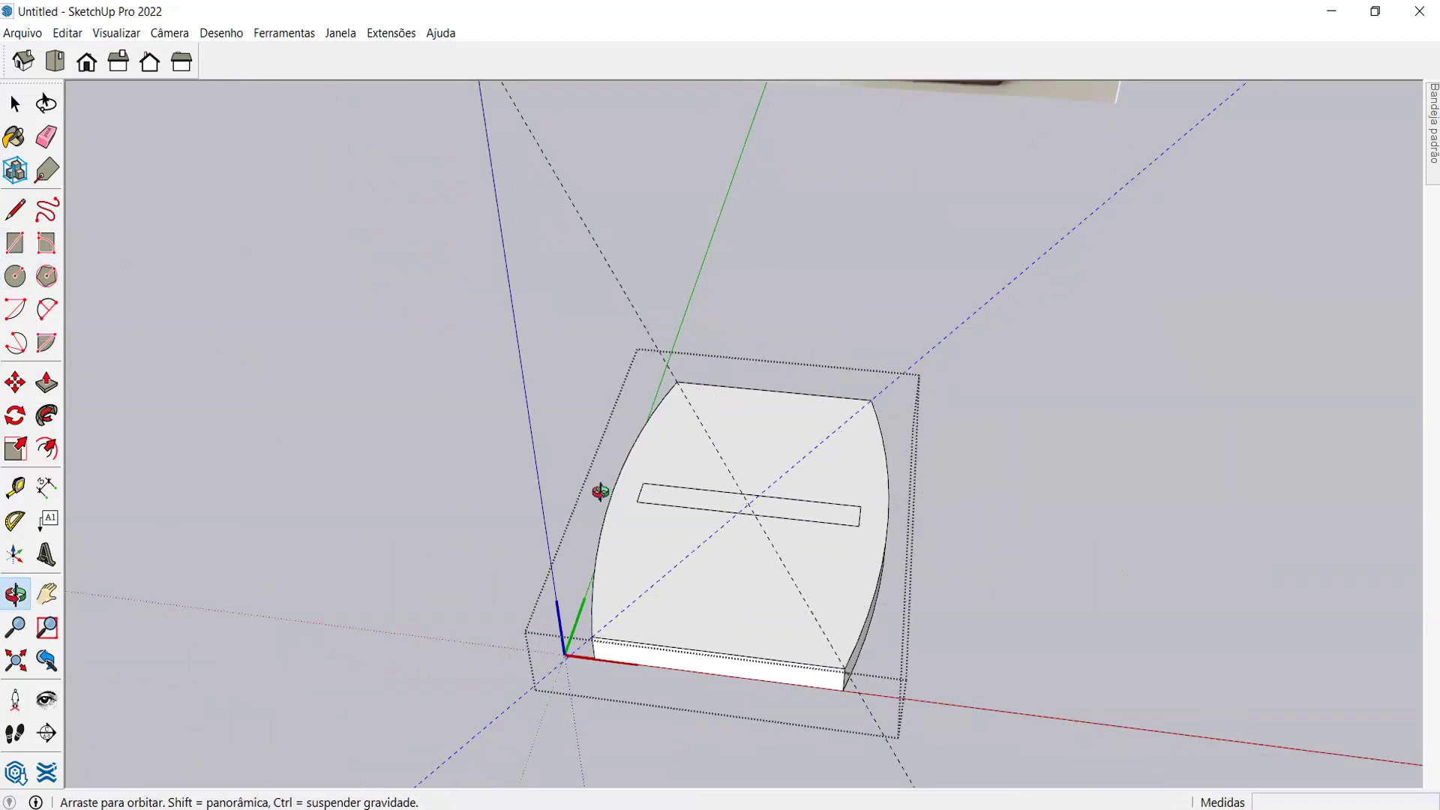
middle_drag(597, 492, 722, 327)
- Measure the height of the rounded upright block in the reference image
key(t)
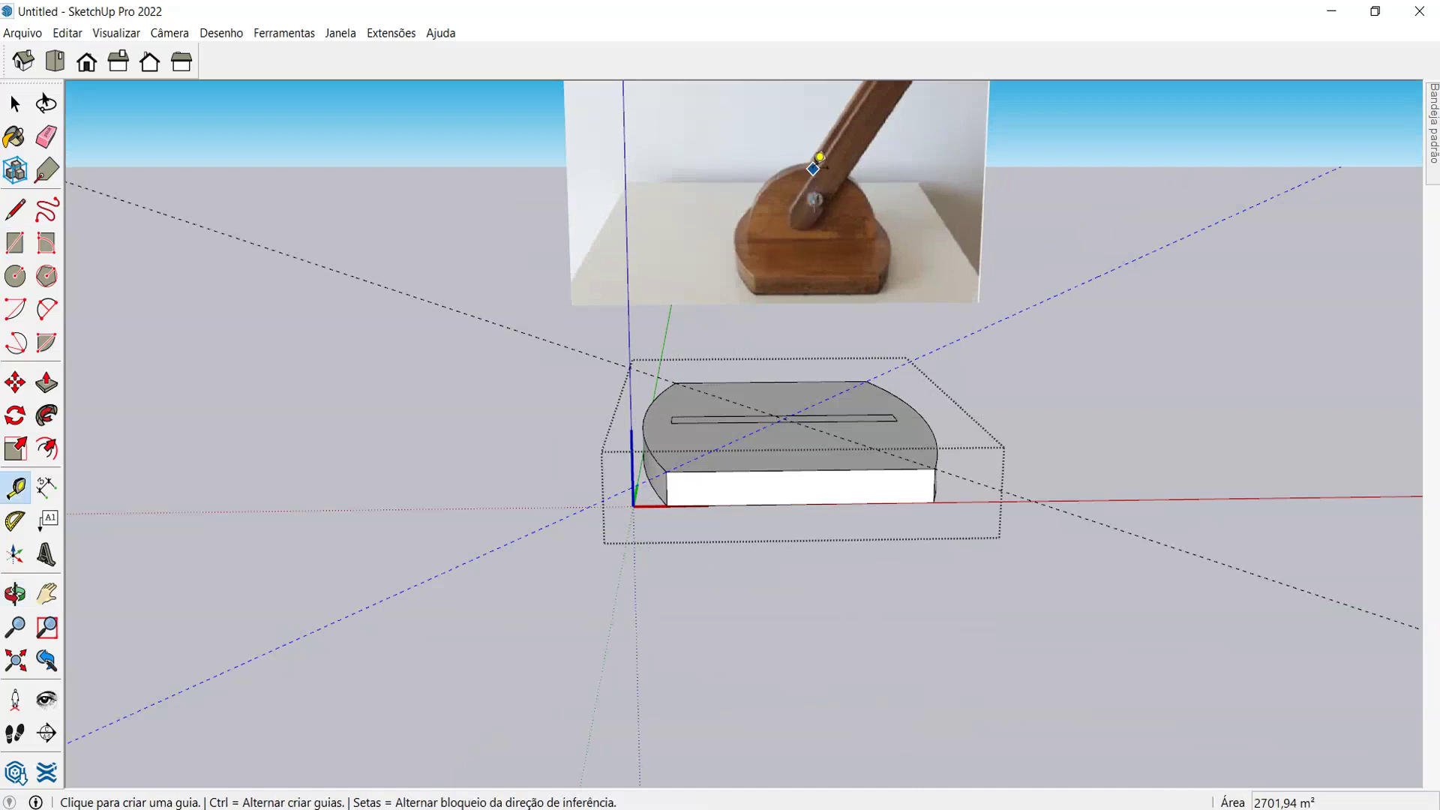
click(812, 167)
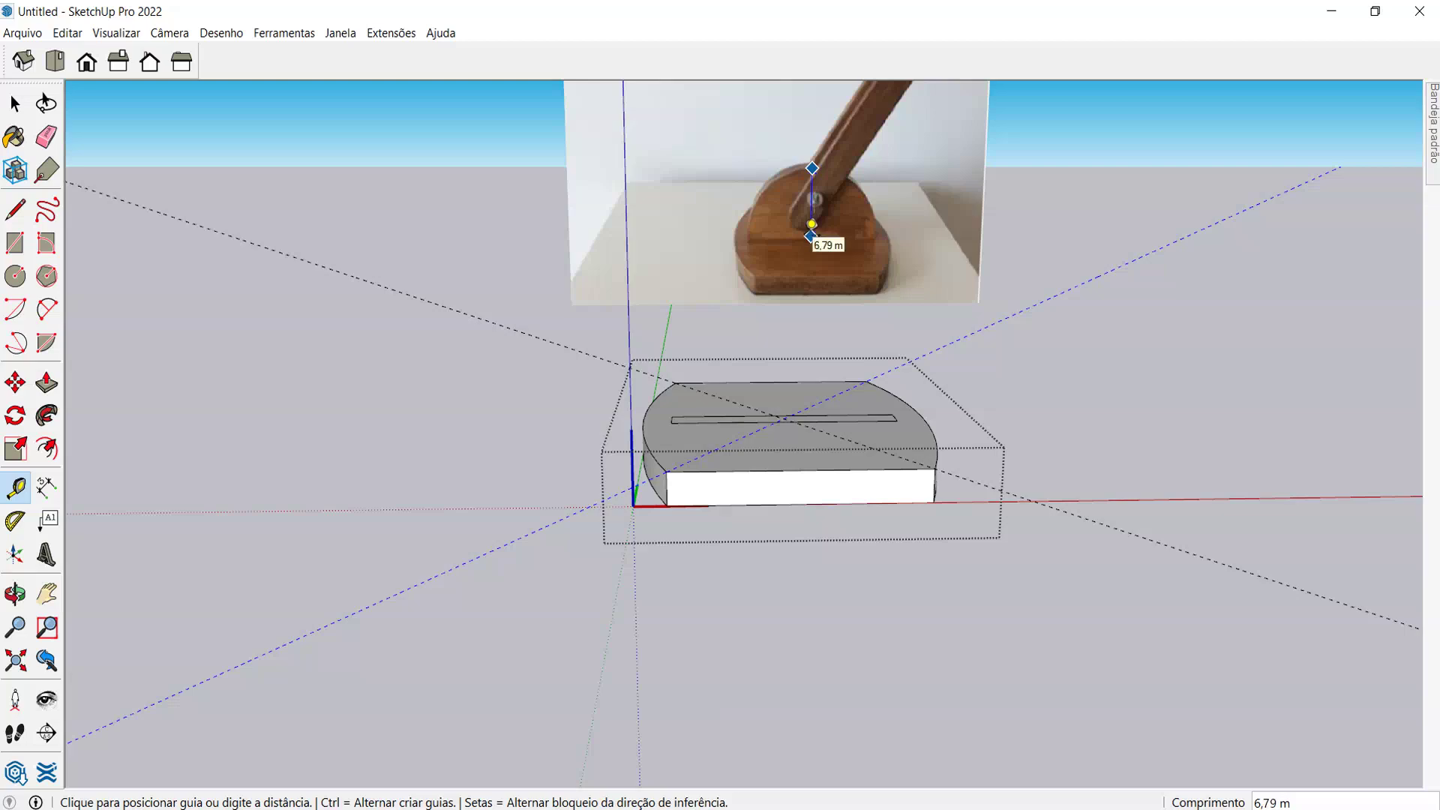
key(space)
middle_drag(732, 431, 554, 526)
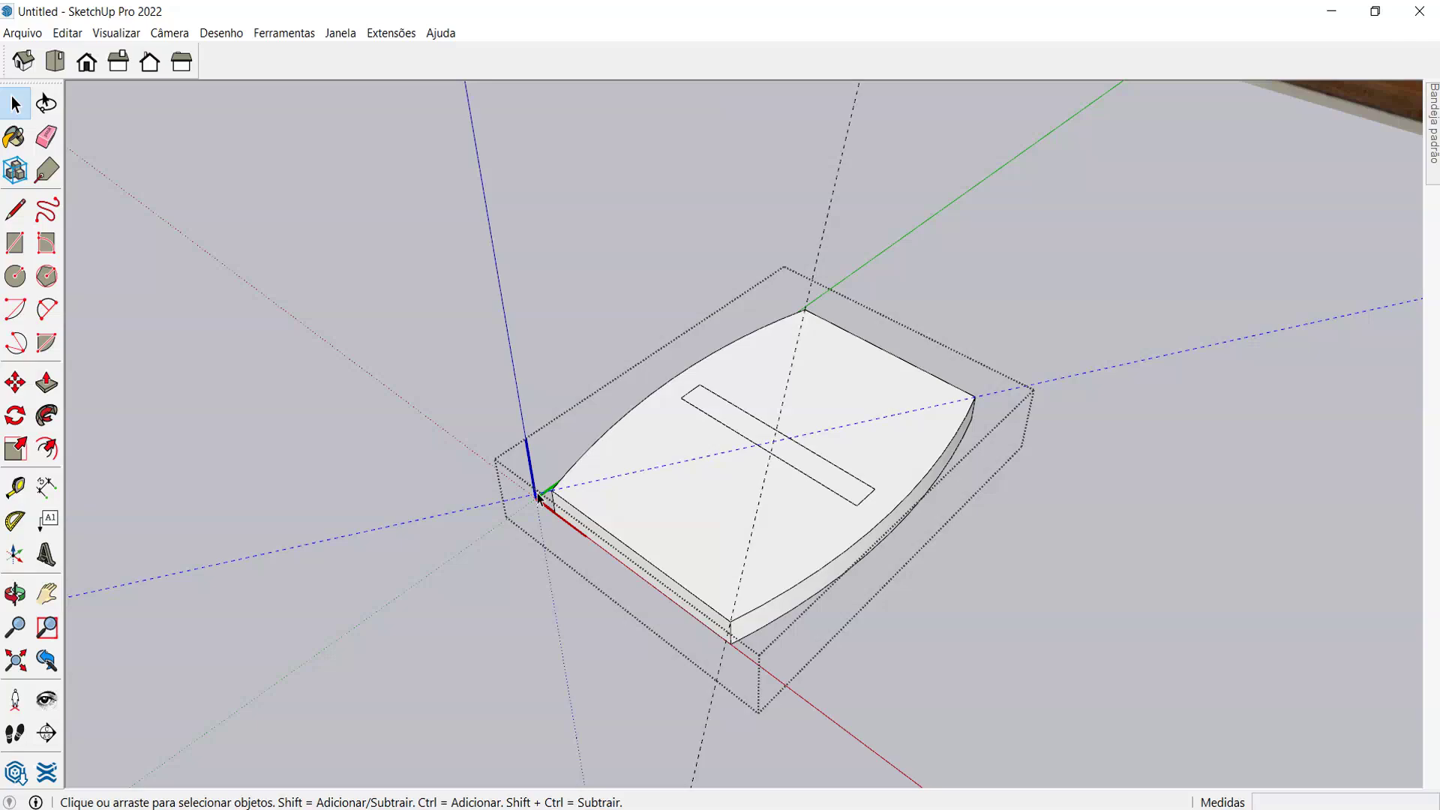
middle_drag(509, 469, 842, 431)
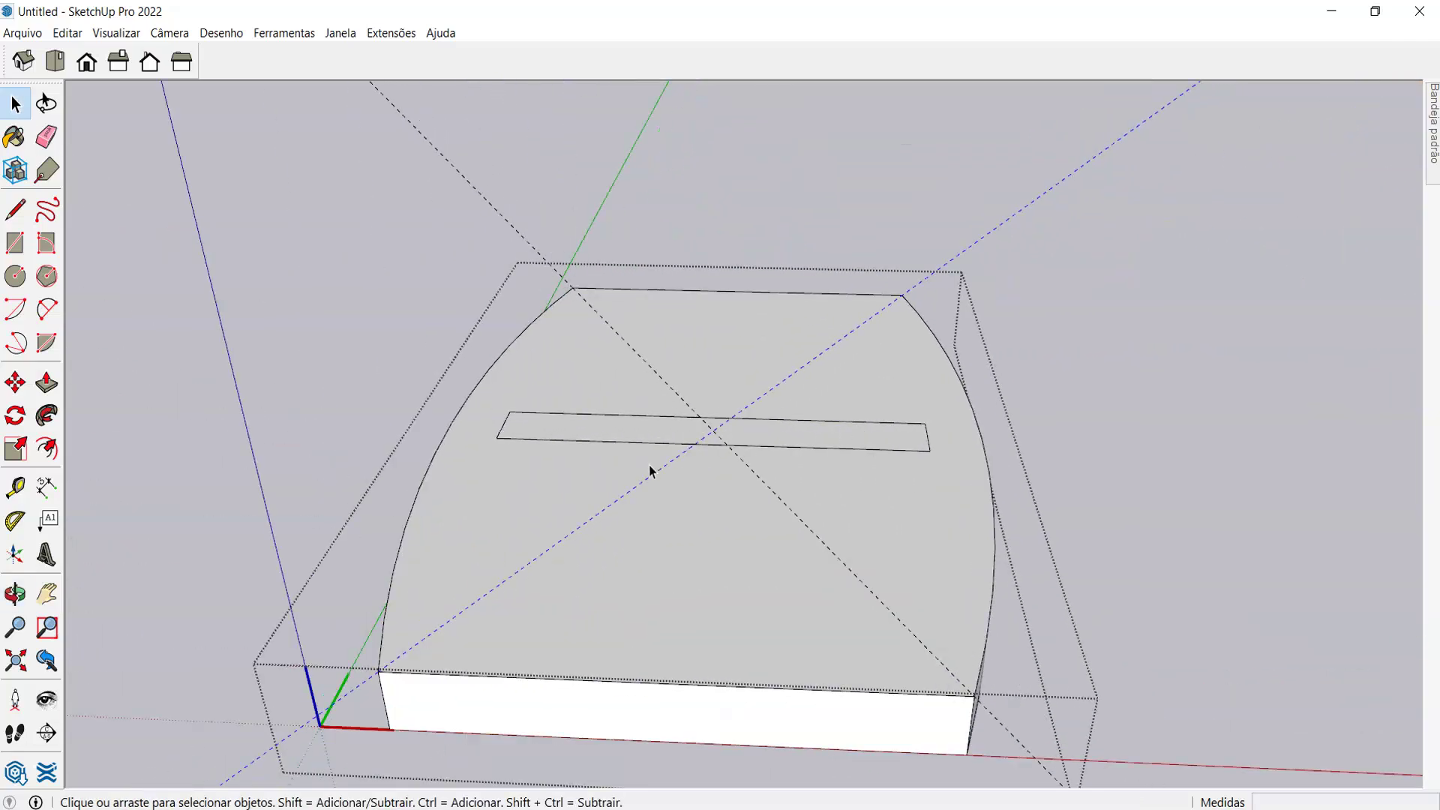
scroll(550, 527, down, 5)
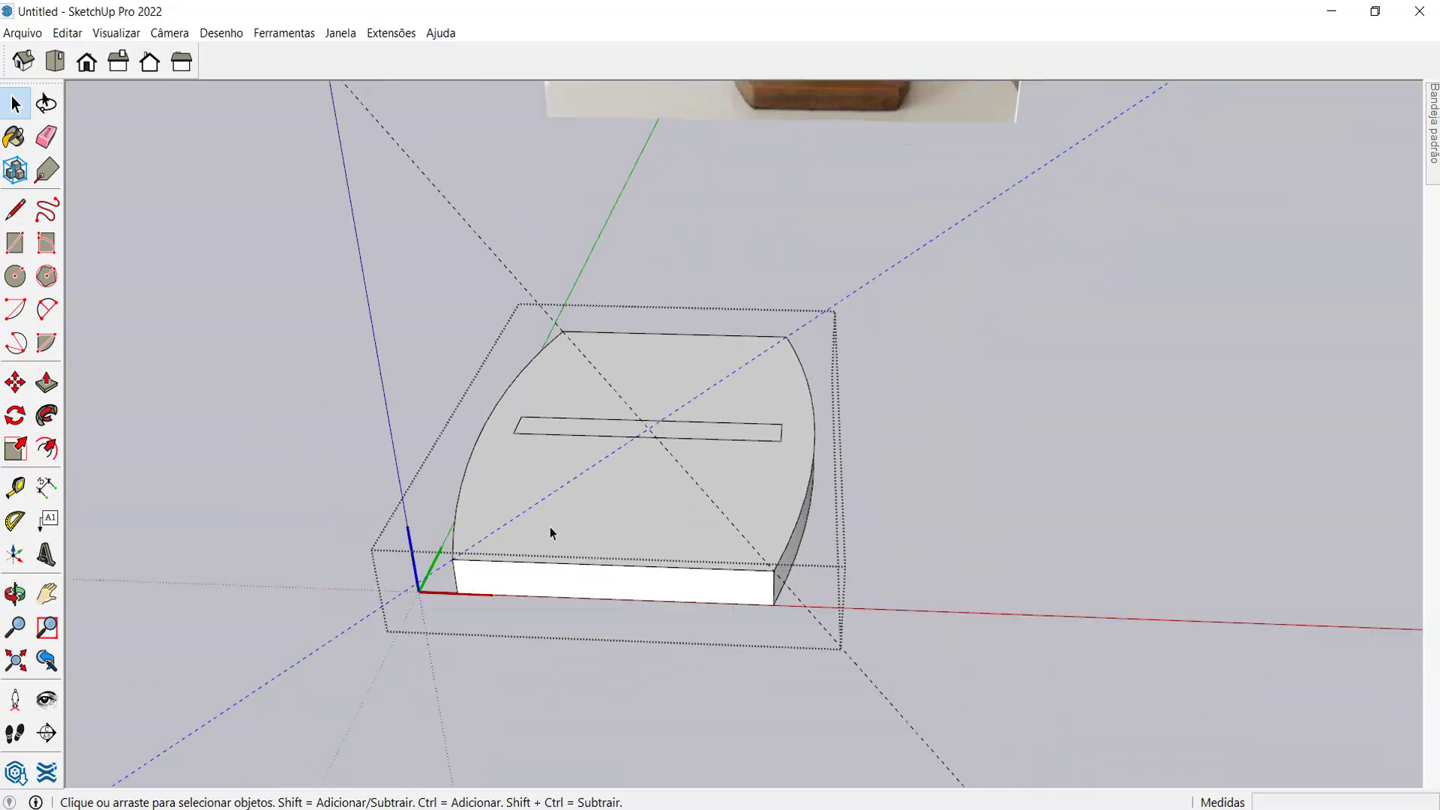
middle_drag(550, 526, 651, 238)
middle_drag(751, 227, 605, 540)
scroll(605, 540, up, 3)
key(c)
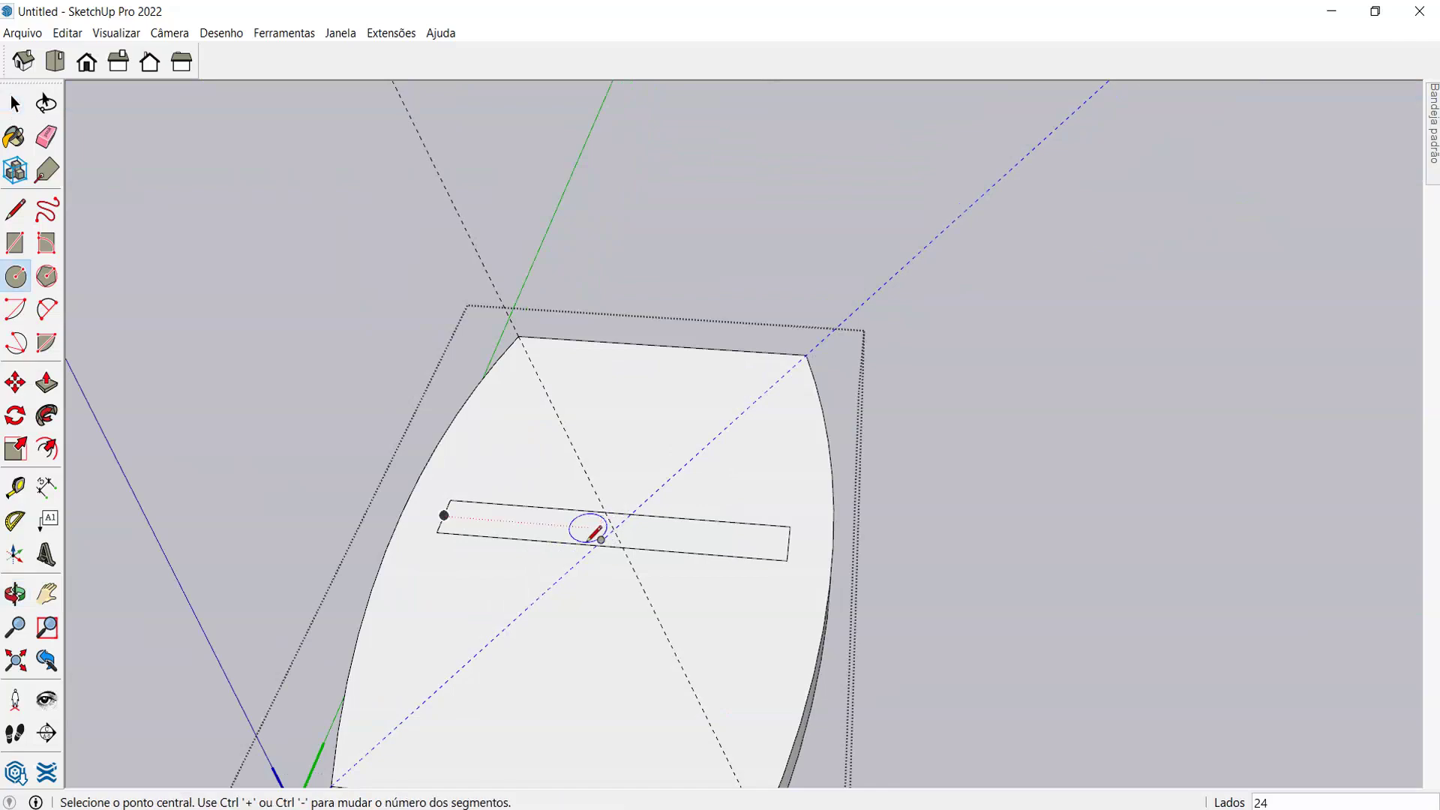
key(space)
- Finish editing the BASE component and return to the main model
click(505, 448)
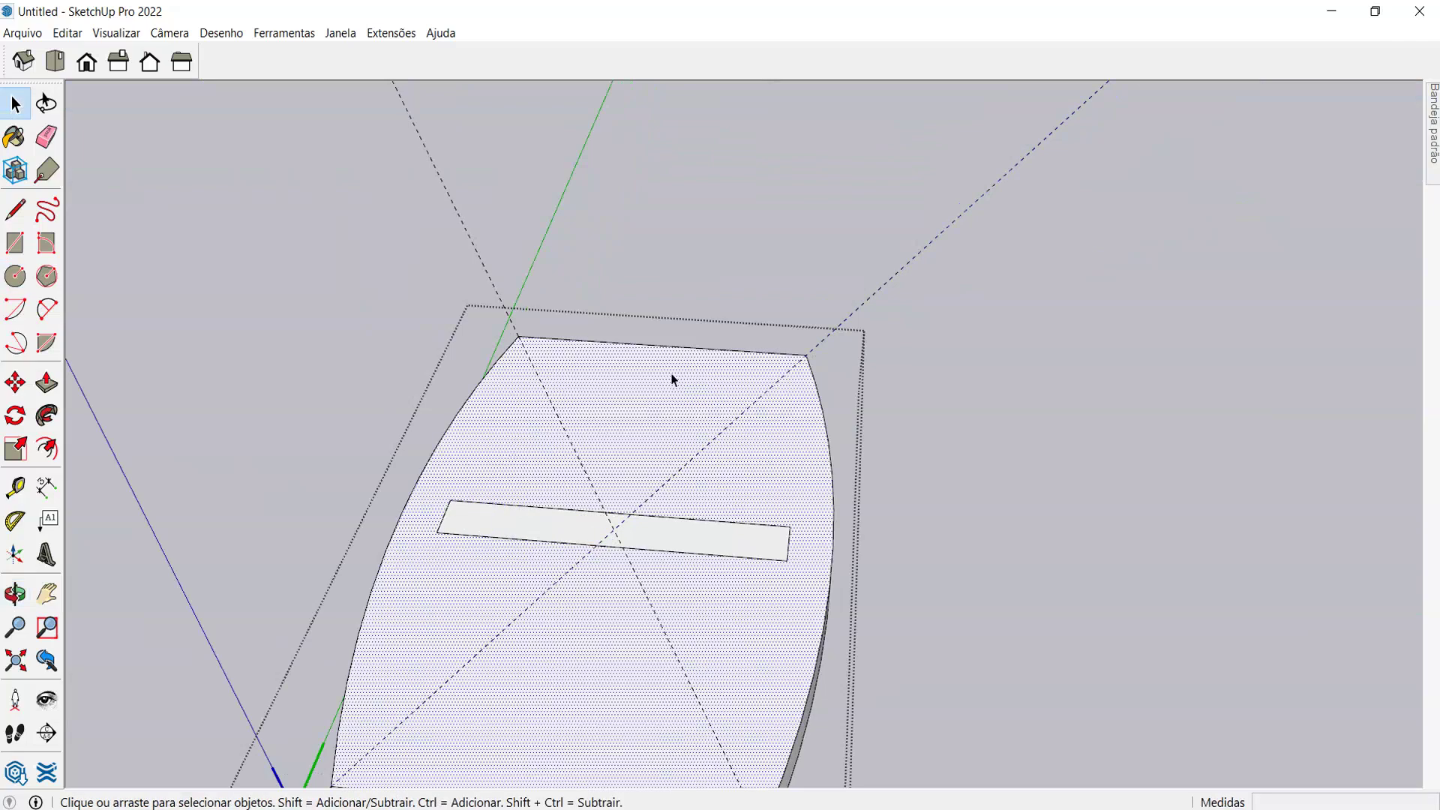
scroll(667, 381, down, 5)
scroll(486, 397, up, 3)
click(351, 336)
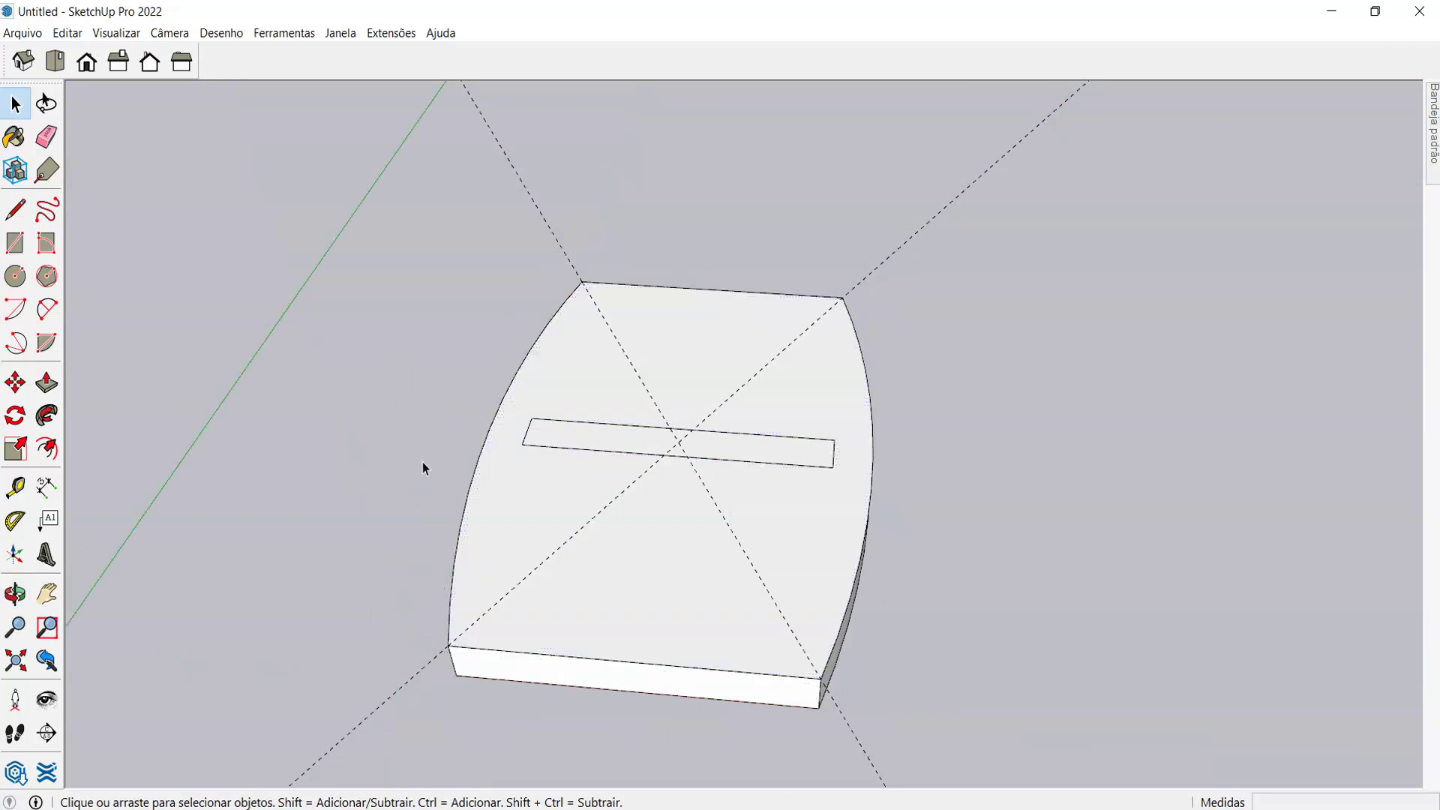
scroll(504, 375, down, 2)
key(c)
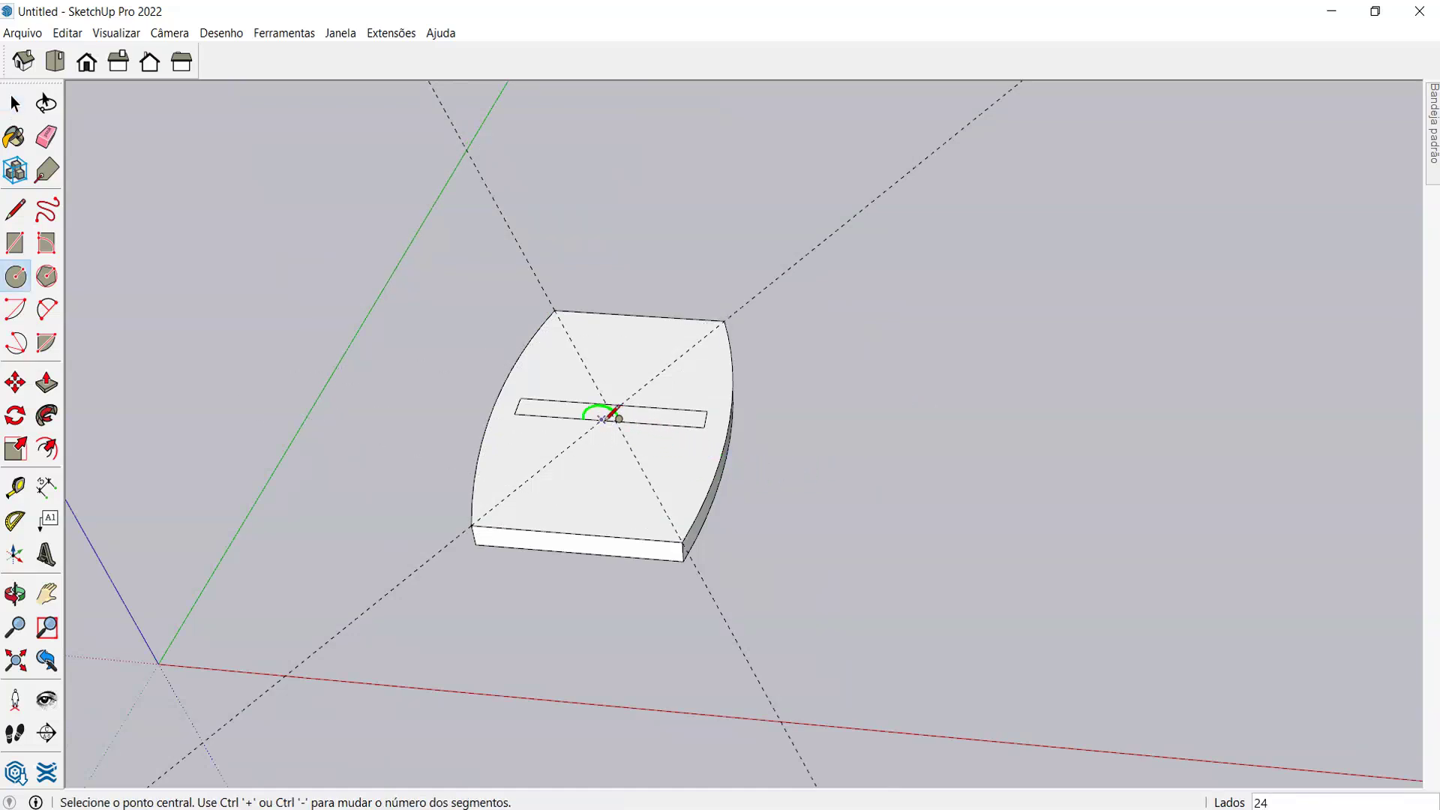
click(606, 418)
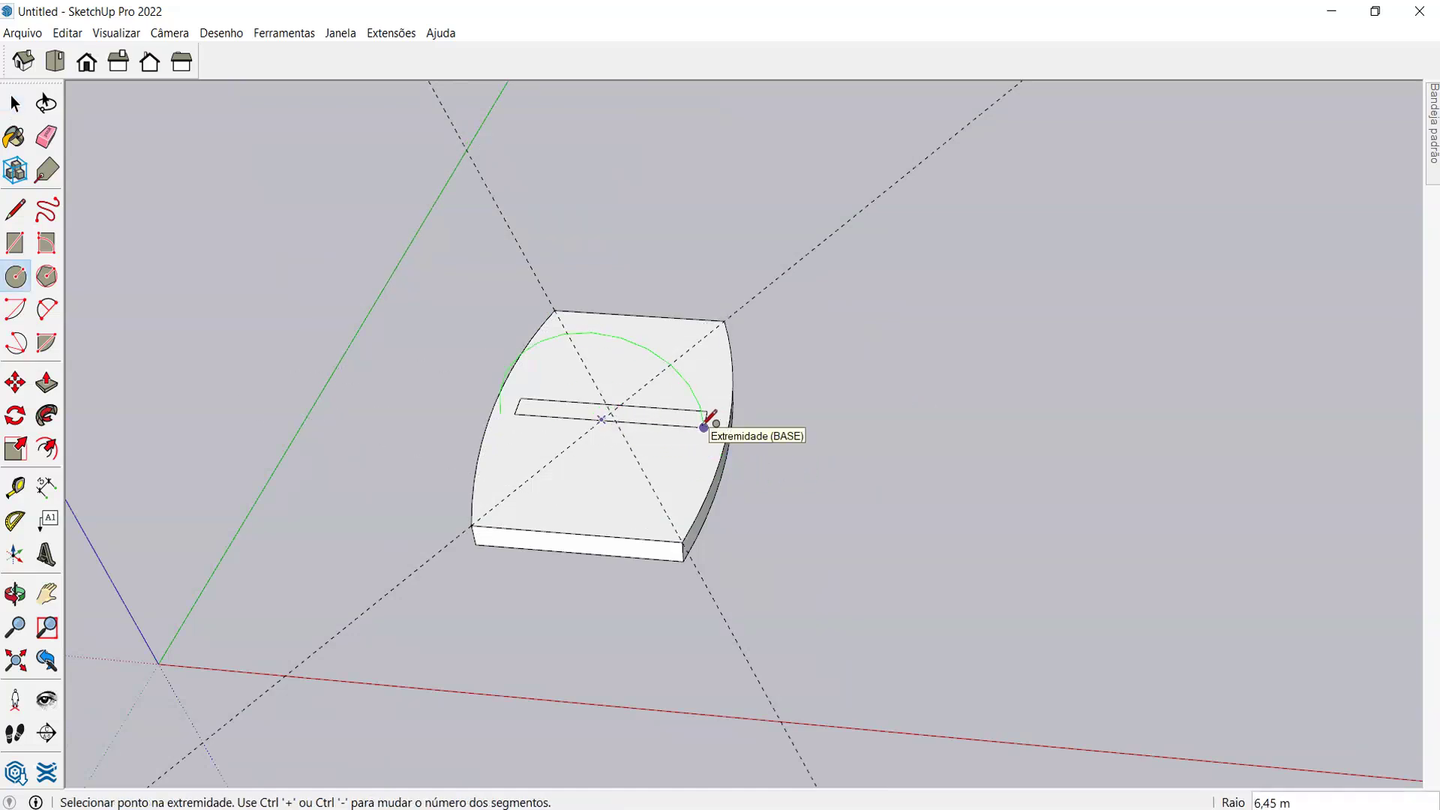
key(space)
key(a)
- Draw an upright 100-sided circle centred on the midpoint of the thin rectangle's long edge, with its radius reaching the rectangle's corner
key(c)
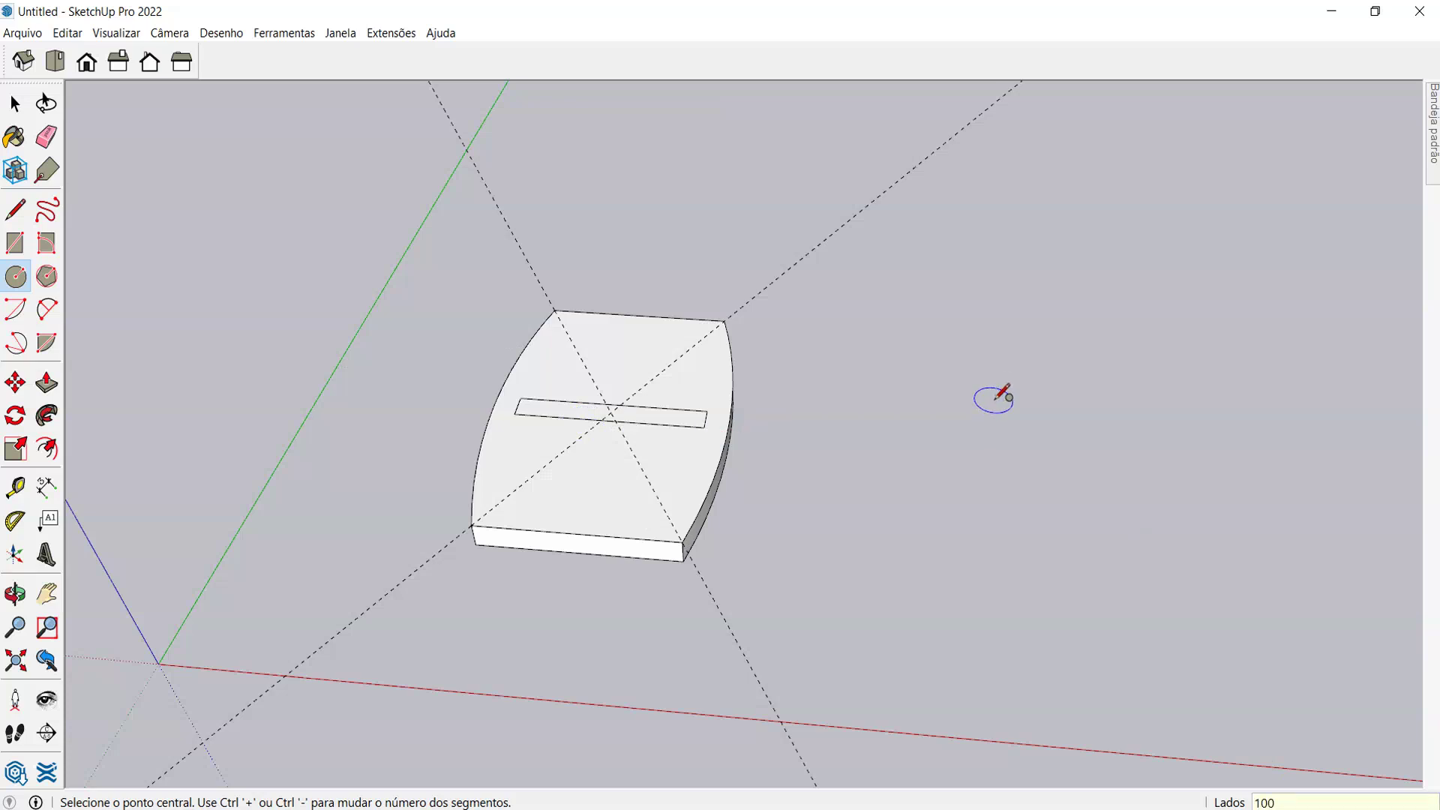
scroll(596, 420, up, 5)
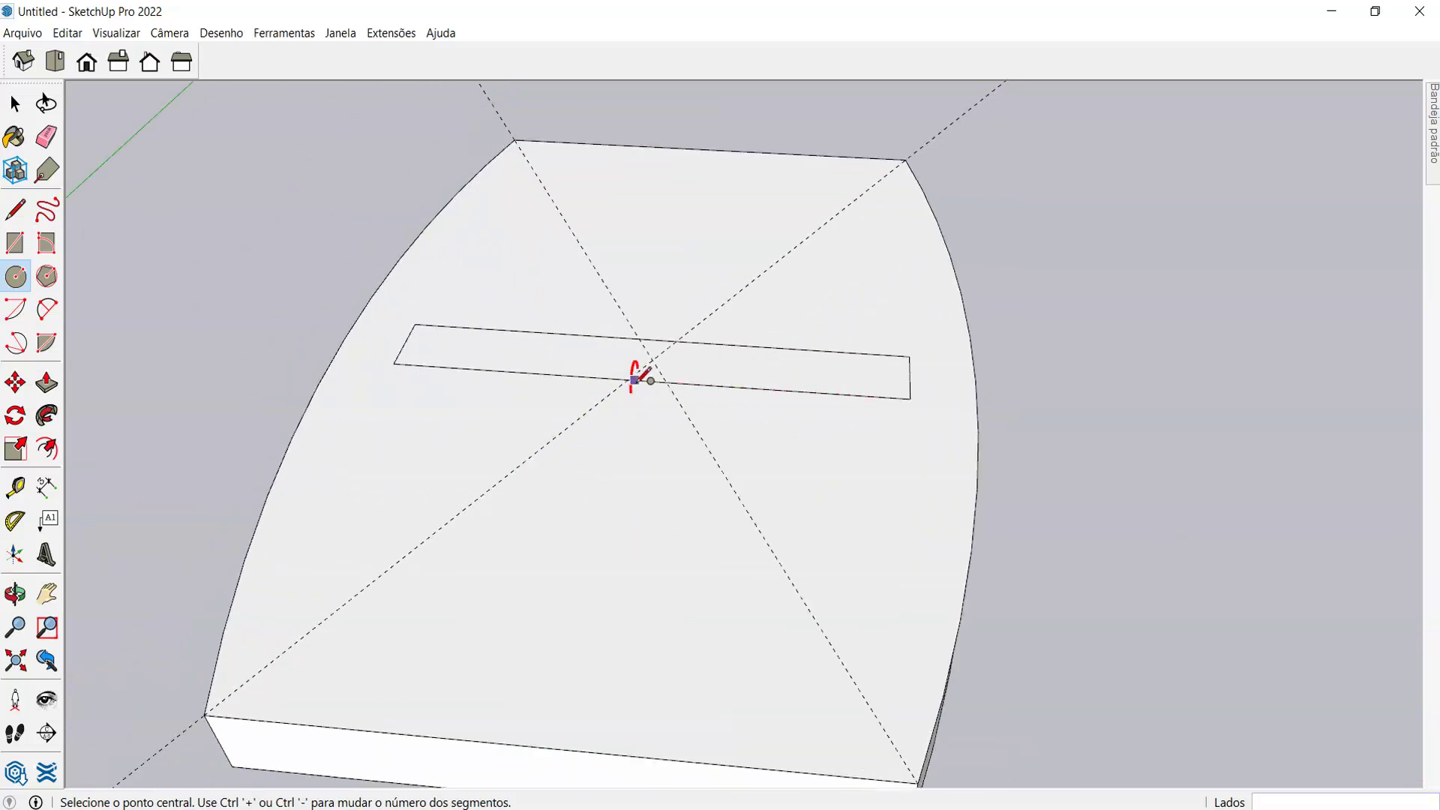
click(647, 380)
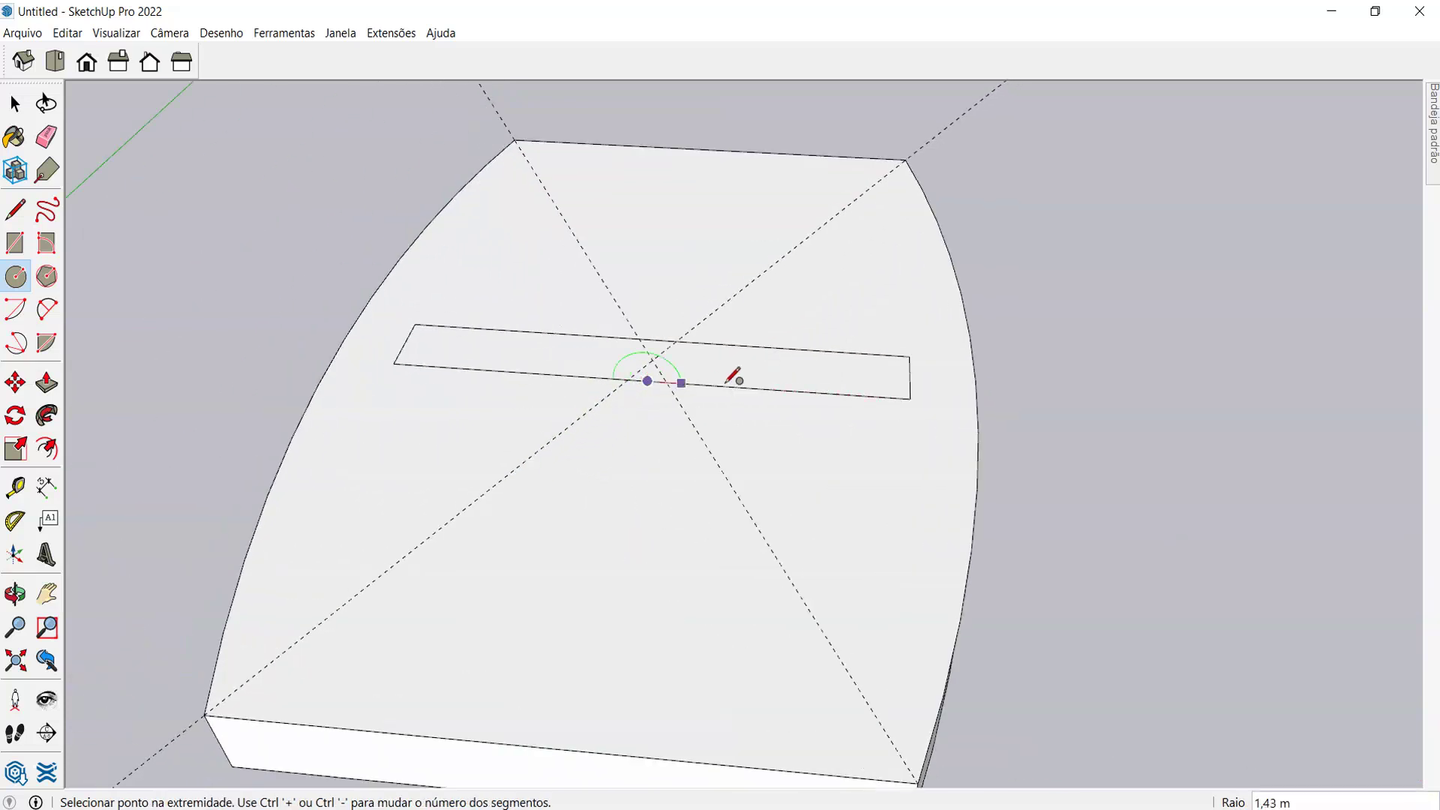
click(902, 388)
- Draw a line along the thin rectangle's long edge from corner to corner, splitting the circle in two
middle_drag(911, 392, 550, 344)
scroll(604, 392, up, 5)
key(l)
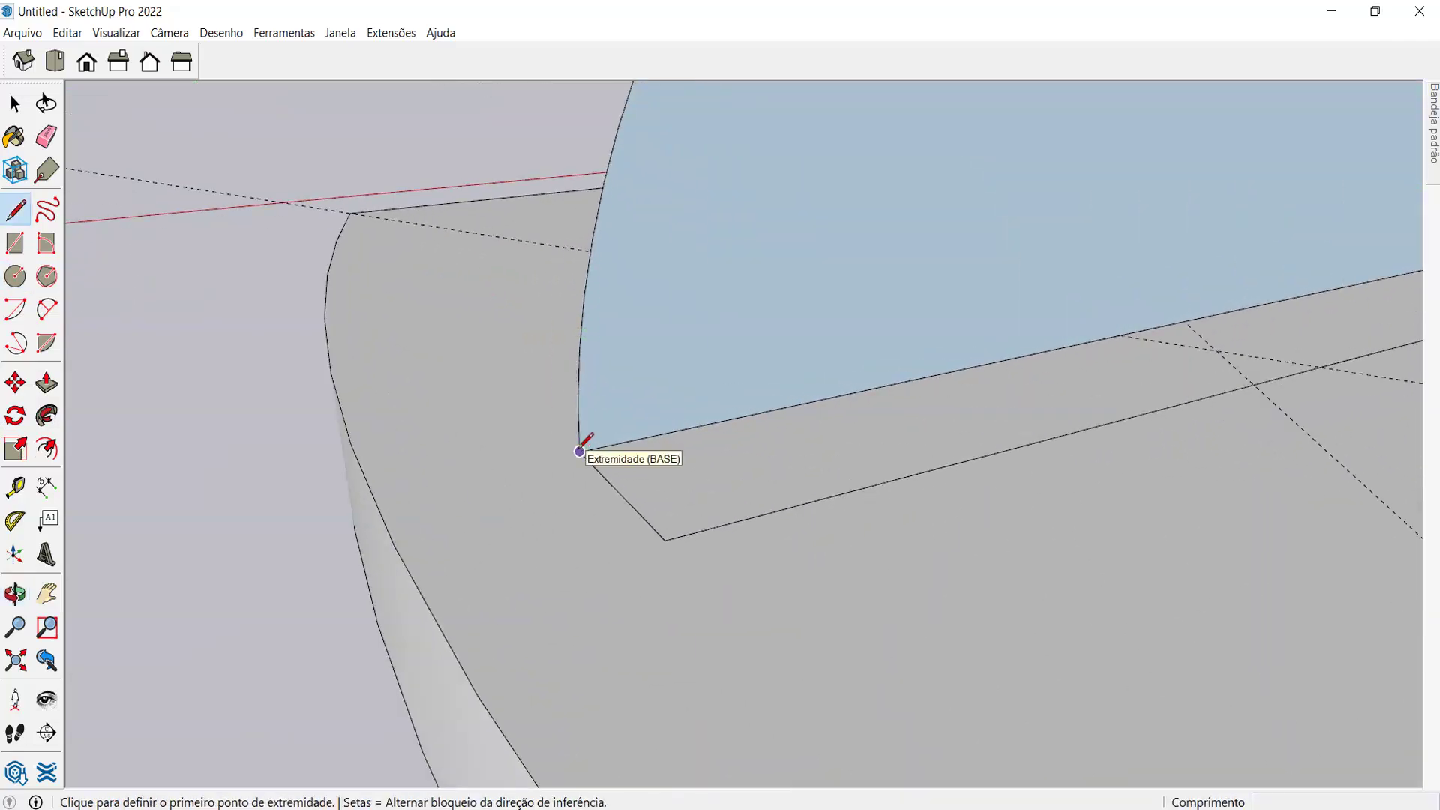
click(579, 451)
scroll(482, 488, down, 3)
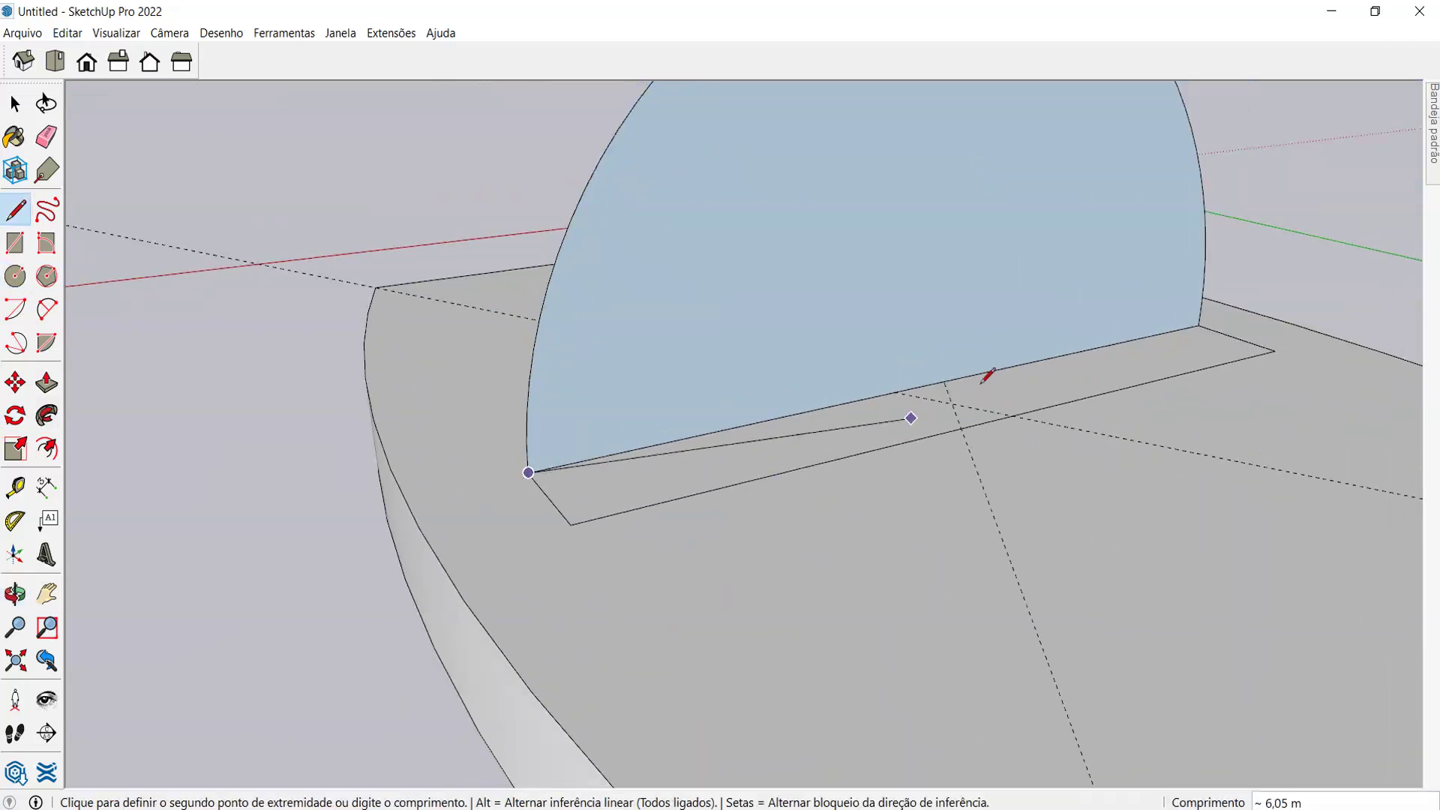
click(1198, 324)
- Erase the half of the circle that hangs below the base
scroll(948, 312, down, 5)
middle_drag(947, 312, 934, 463)
key(space)
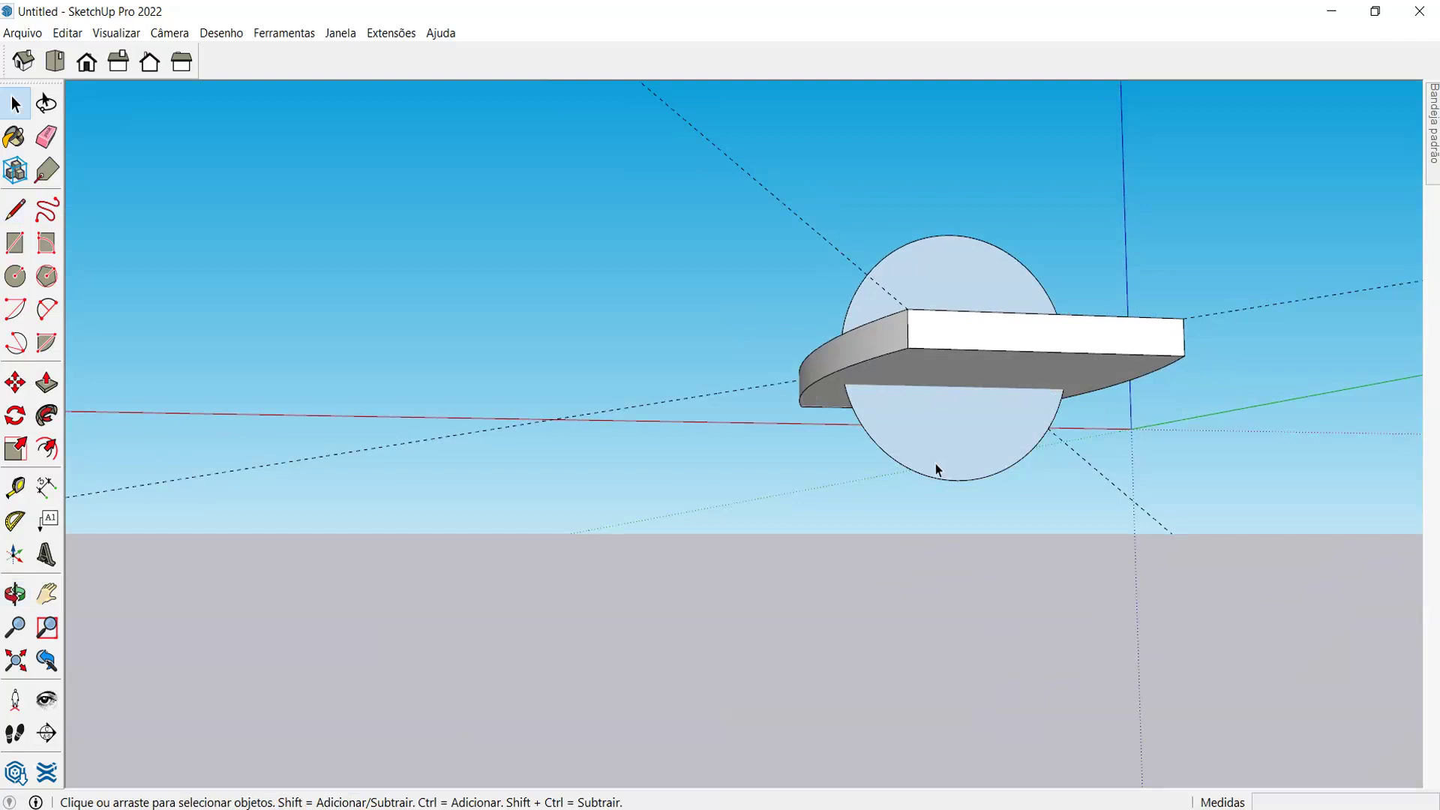
key(e)
click(944, 476)
middle_drag(893, 384, 905, 492)
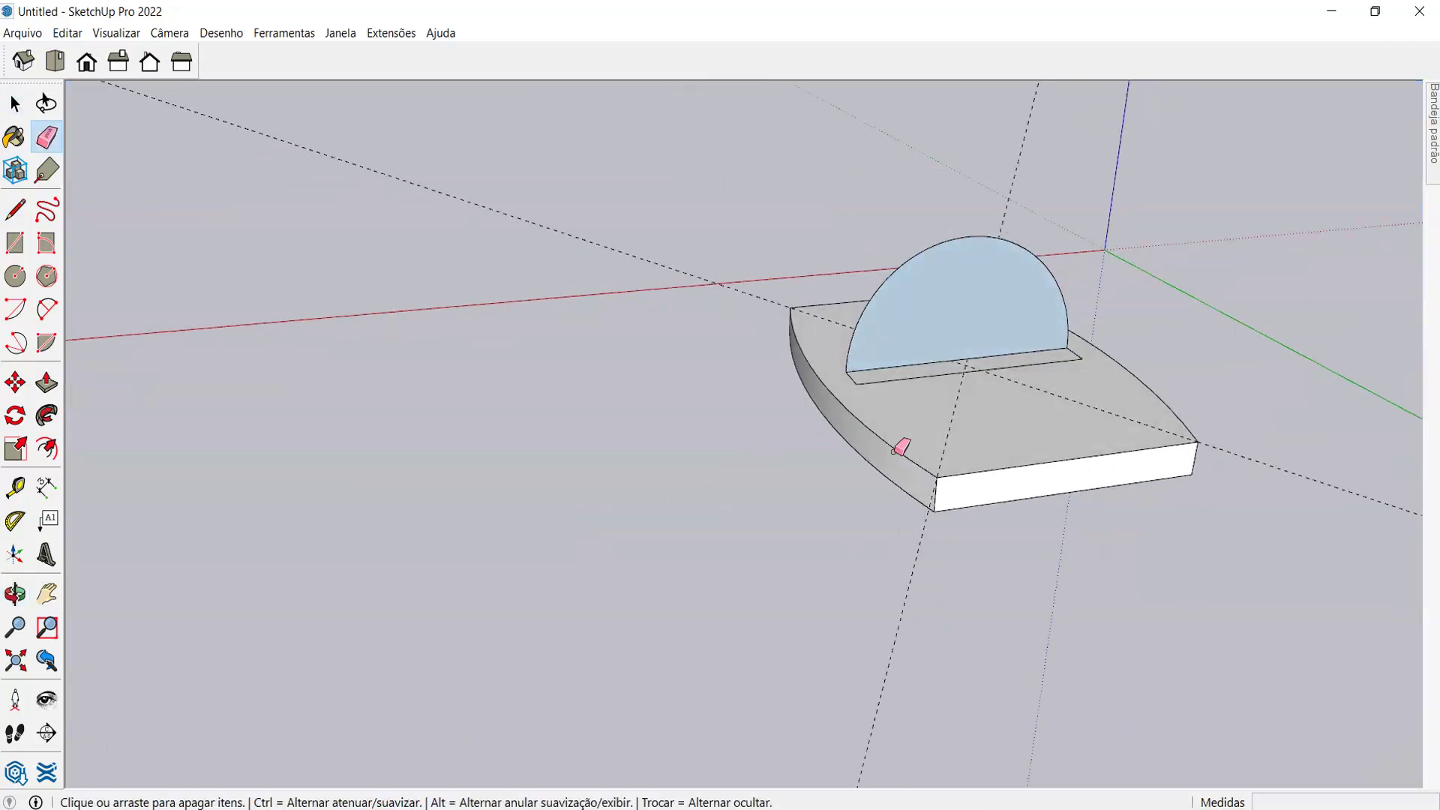
- Extrude the semicircular face 1.50 m over the thin rectangle to form the upright block
scroll(871, 417, up, 3)
mouse_move(870, 418)
middle_down()
mouse_move(852, 299)
mouse_move(825, 492)
mouse_move(964, 347)
middle_up()
scroll(828, 454, down, 2)
scroll(916, 386, up, 3)
key(space)
key(p)
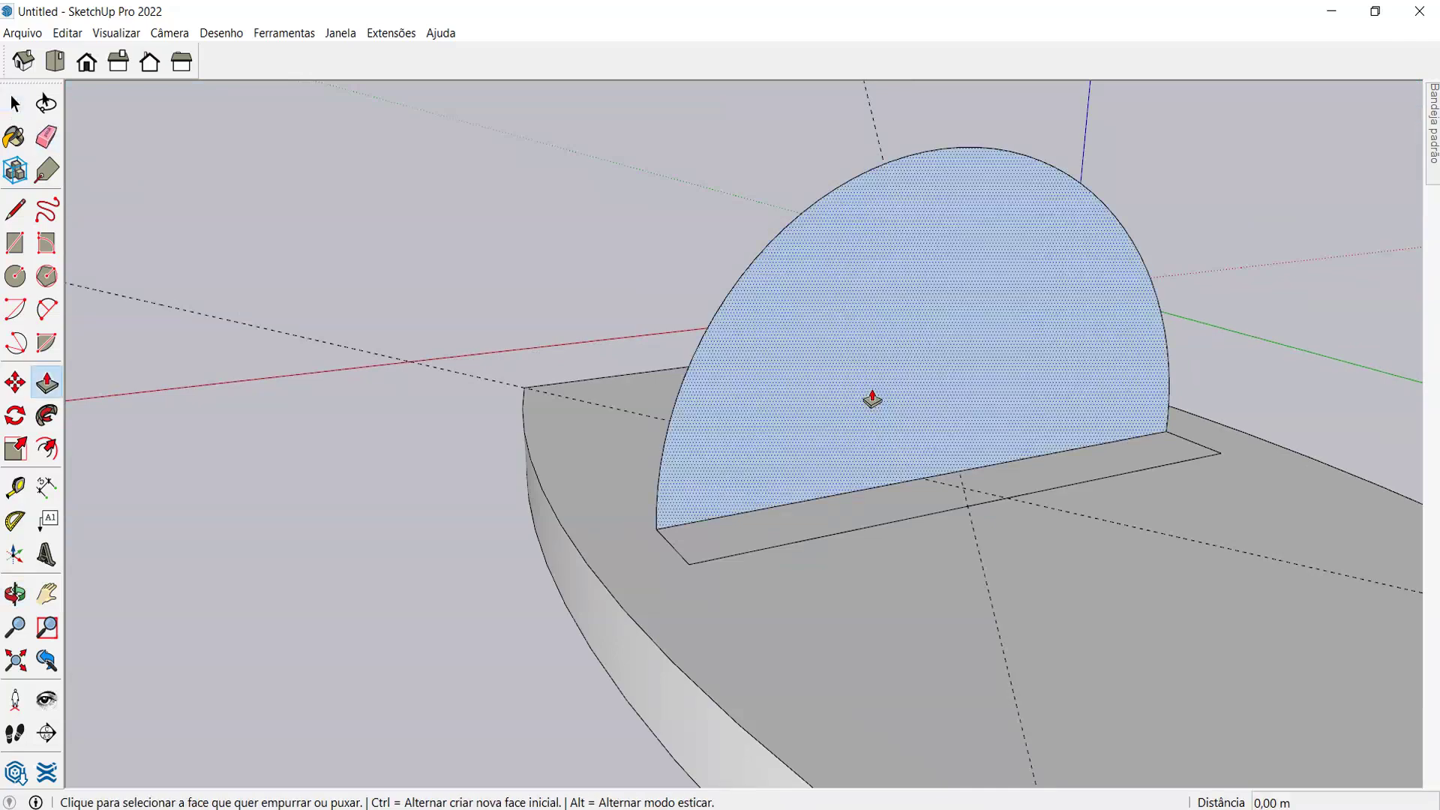
click(872, 402)
click(691, 573)
- Compare the thickness and shape of the semicircular block with the rounded block in the reference image
scroll(691, 574, down, 3)
middle_drag(692, 574, 739, 459)
scroll(929, 418, down, 2)
scroll(739, 459, up, 6)
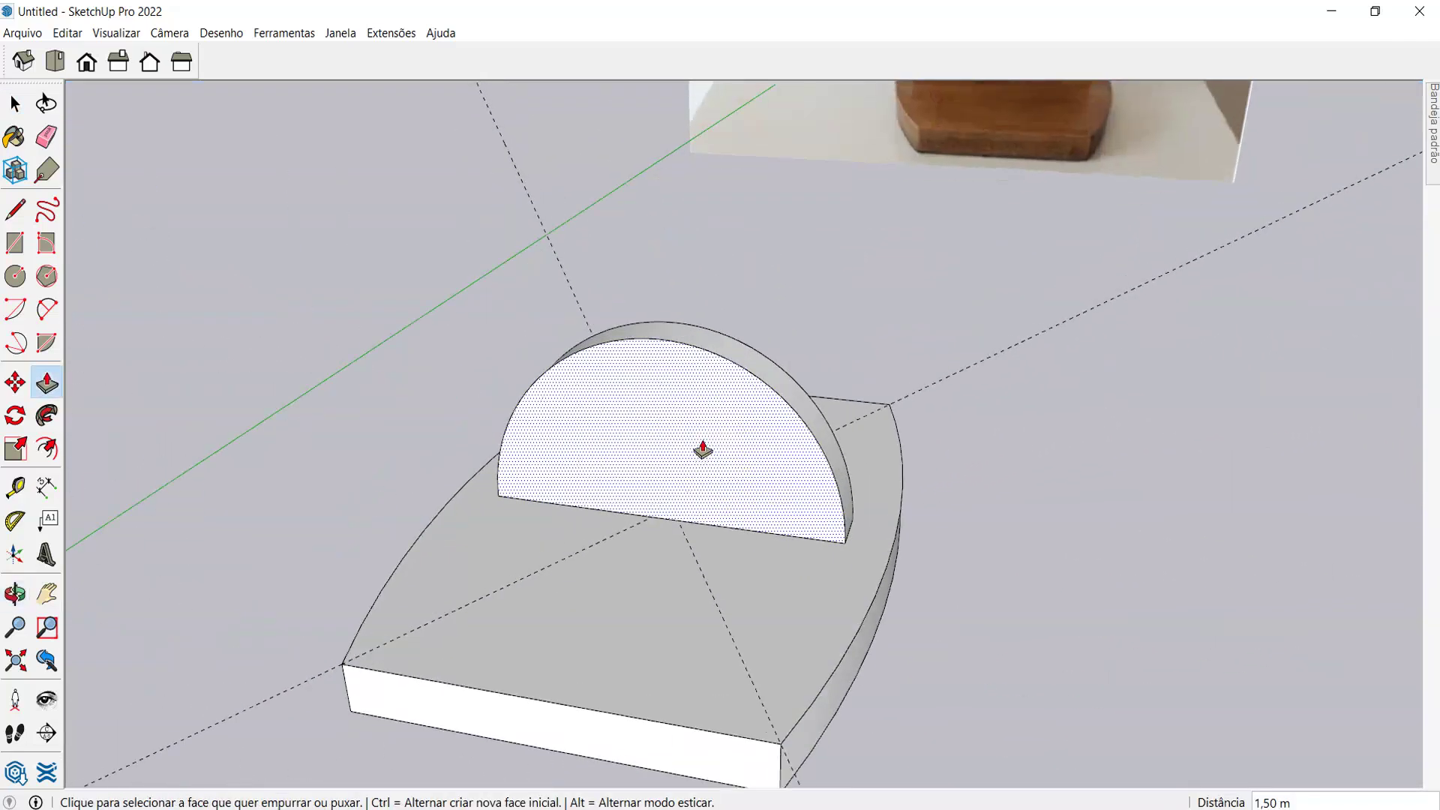
scroll(707, 455, down, 4)
middle_drag(646, 556, 718, 458)
scroll(718, 458, up, 2)
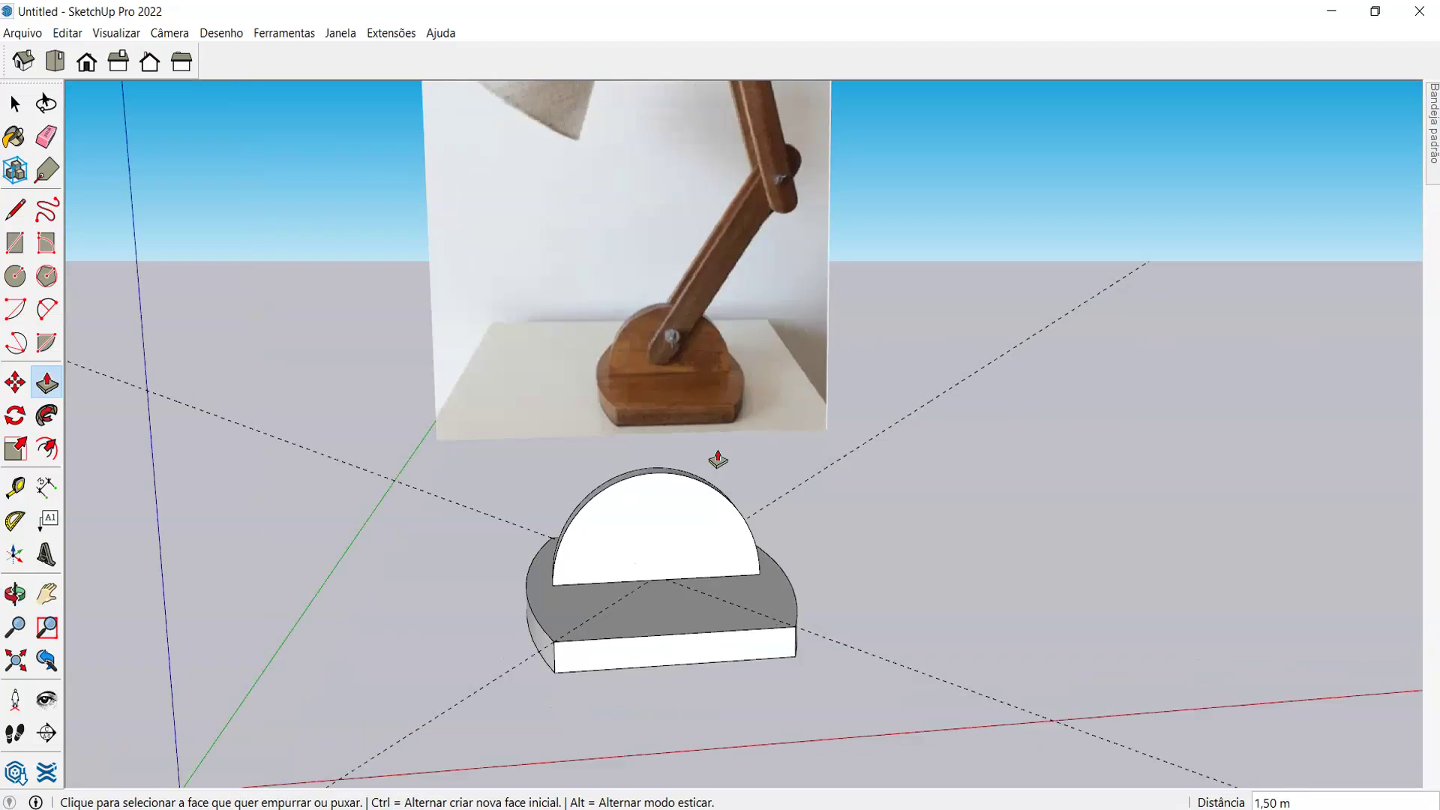
scroll(670, 338, up, 3)
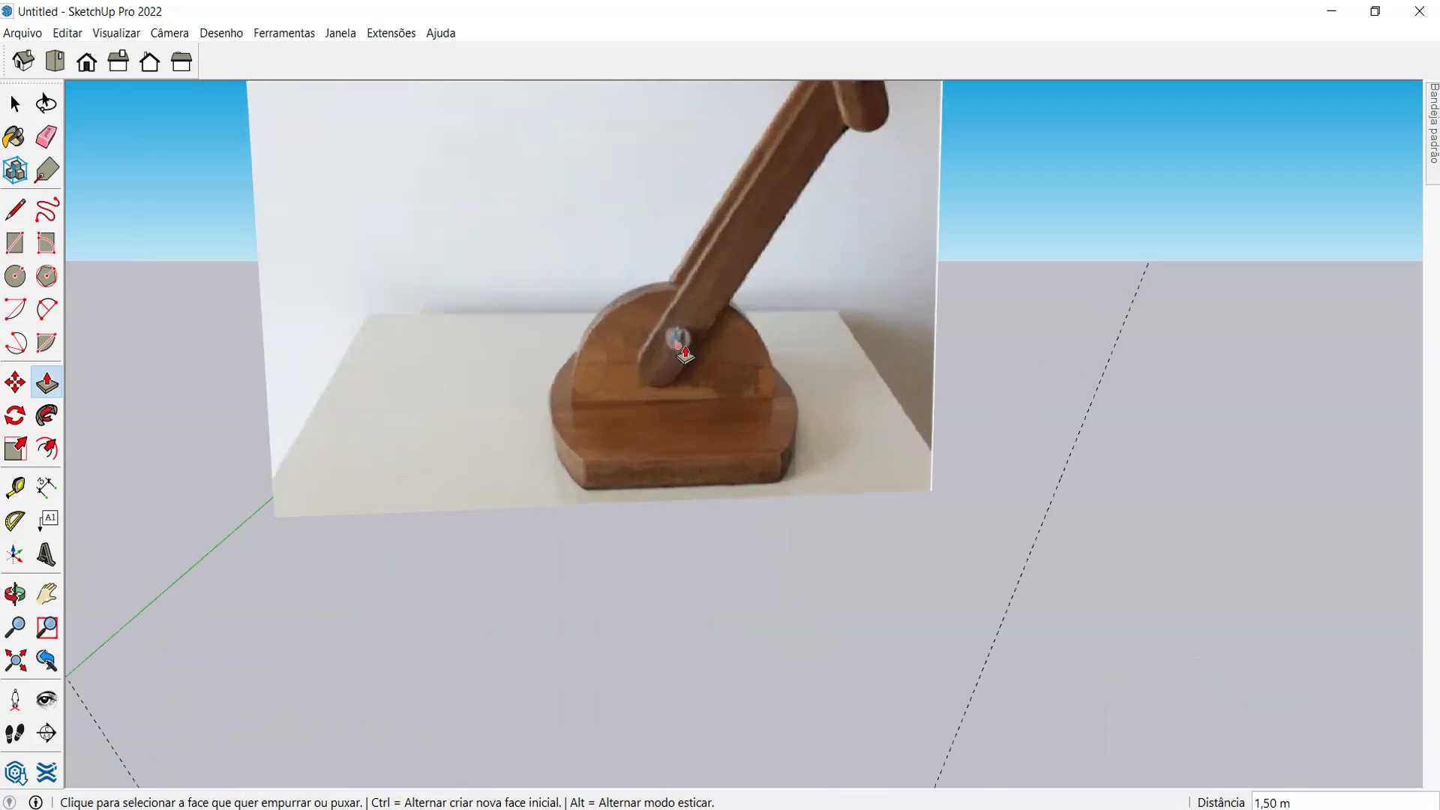
scroll(691, 359, down, 6)
scroll(705, 408, up, 5)
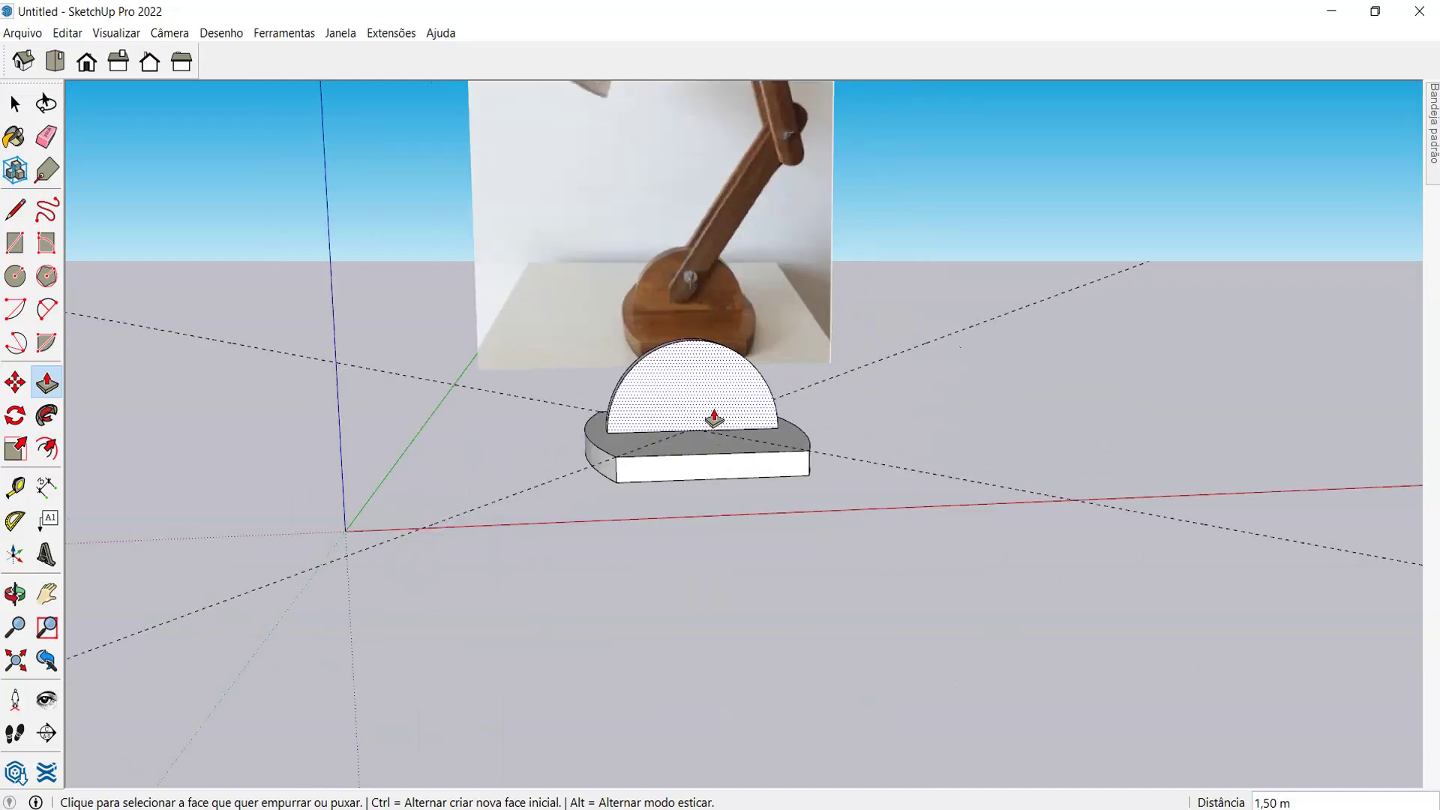
scroll(677, 330, up, 3)
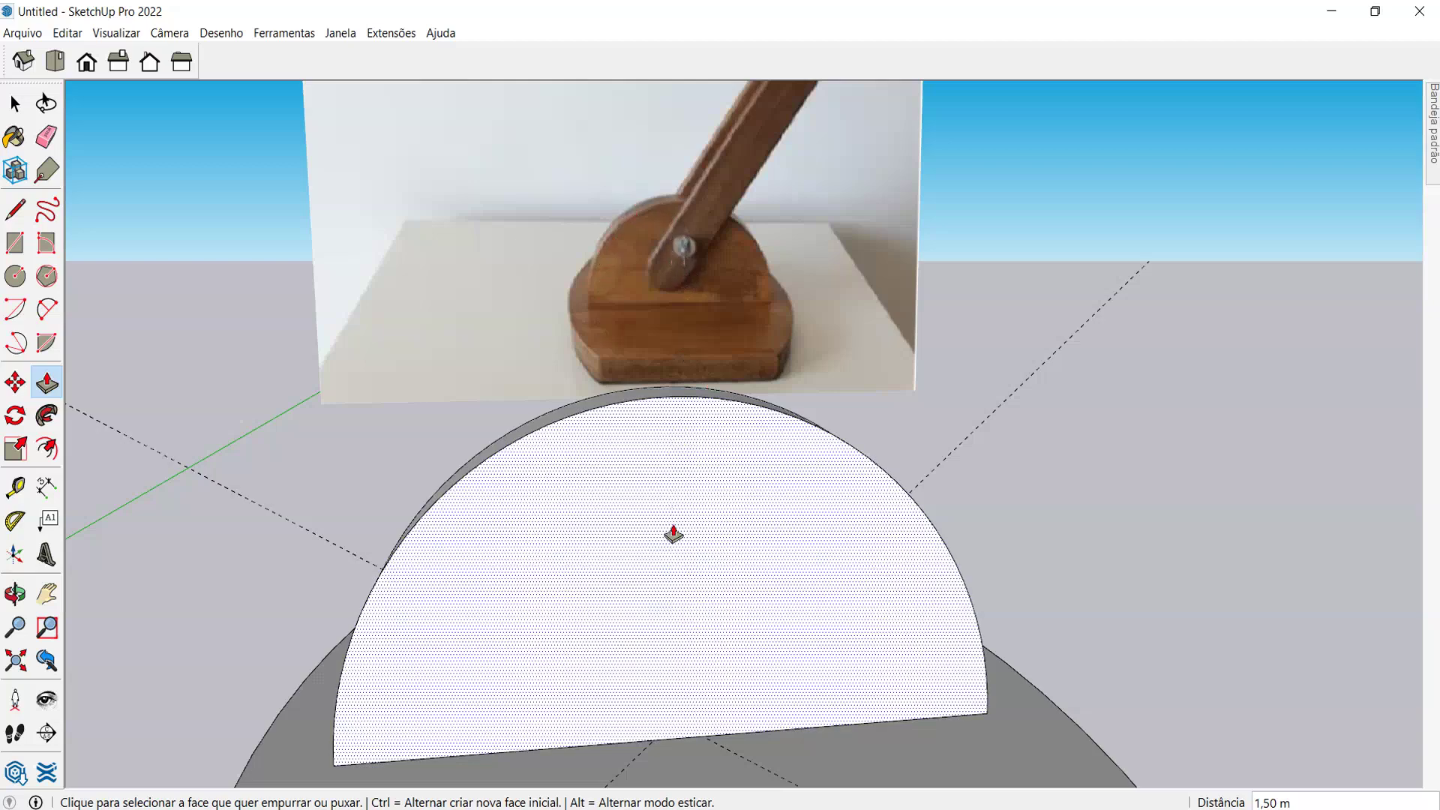
- Turn the whole semicircular block into a component named bASE2
scroll(612, 480, down, 2)
middle_drag(441, 478, 897, 447)
key(space)
scroll(897, 447, down, 2)
drag(660, 340, 890, 714)
key(g)
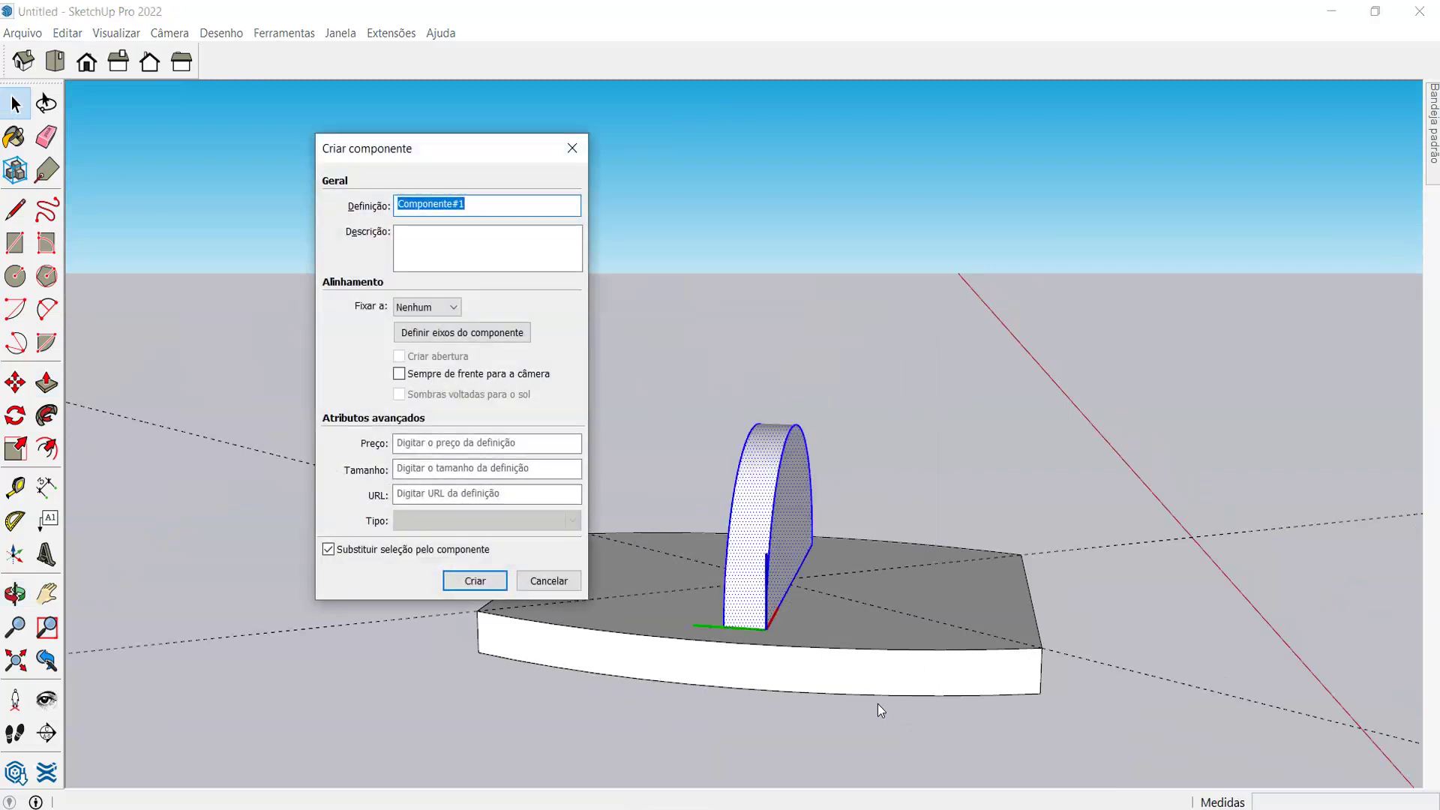
text(bASE2)
key(Return)
- Open the semicircular block's component for editing and draw a 6 m vertical centre line from its base midpoint to the arc's top
middle_drag(920, 697, 447, 394)
click(447, 394)
scroll(662, 428, up, 3)
scroll(672, 428, down, 1)
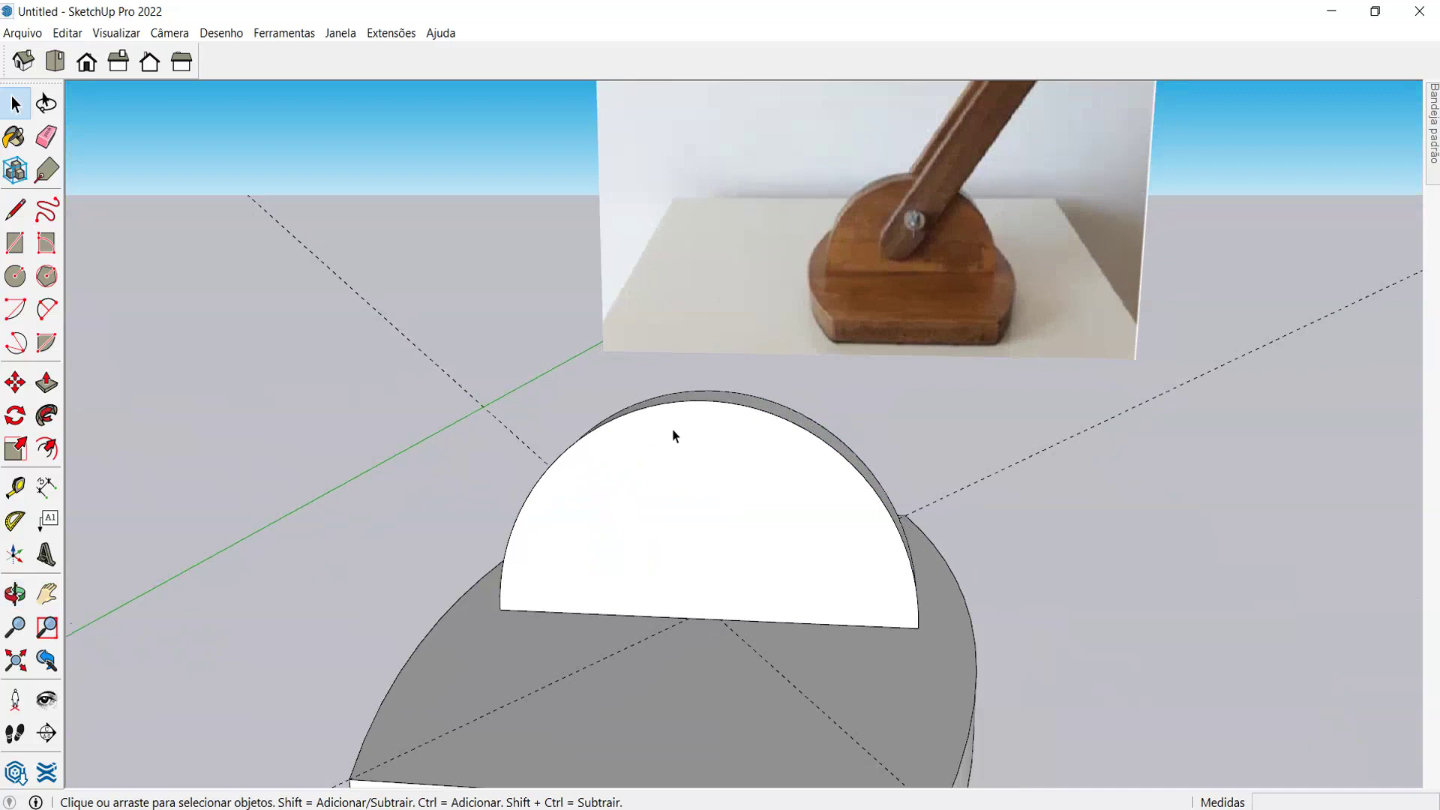
click(665, 525)
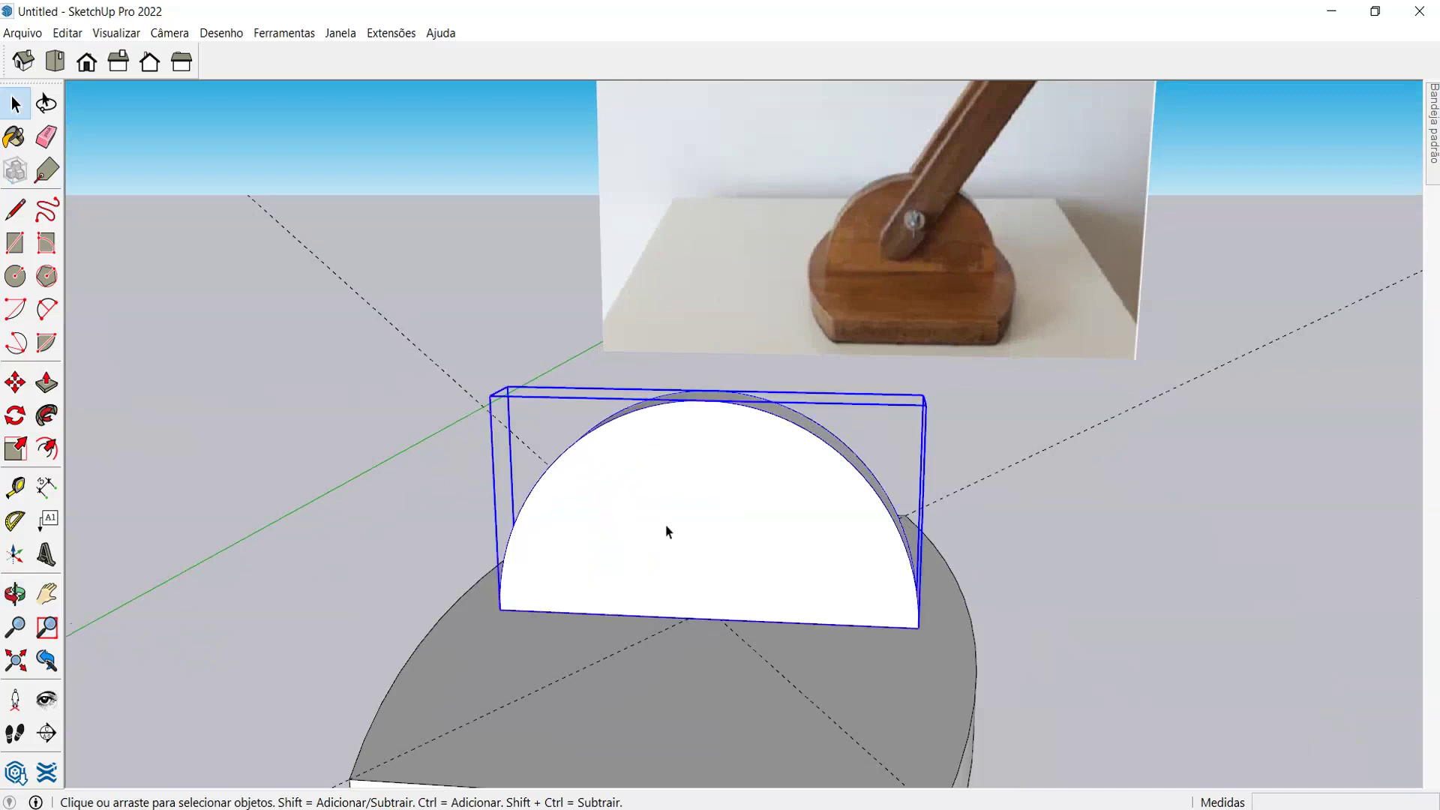
double_click(658, 467)
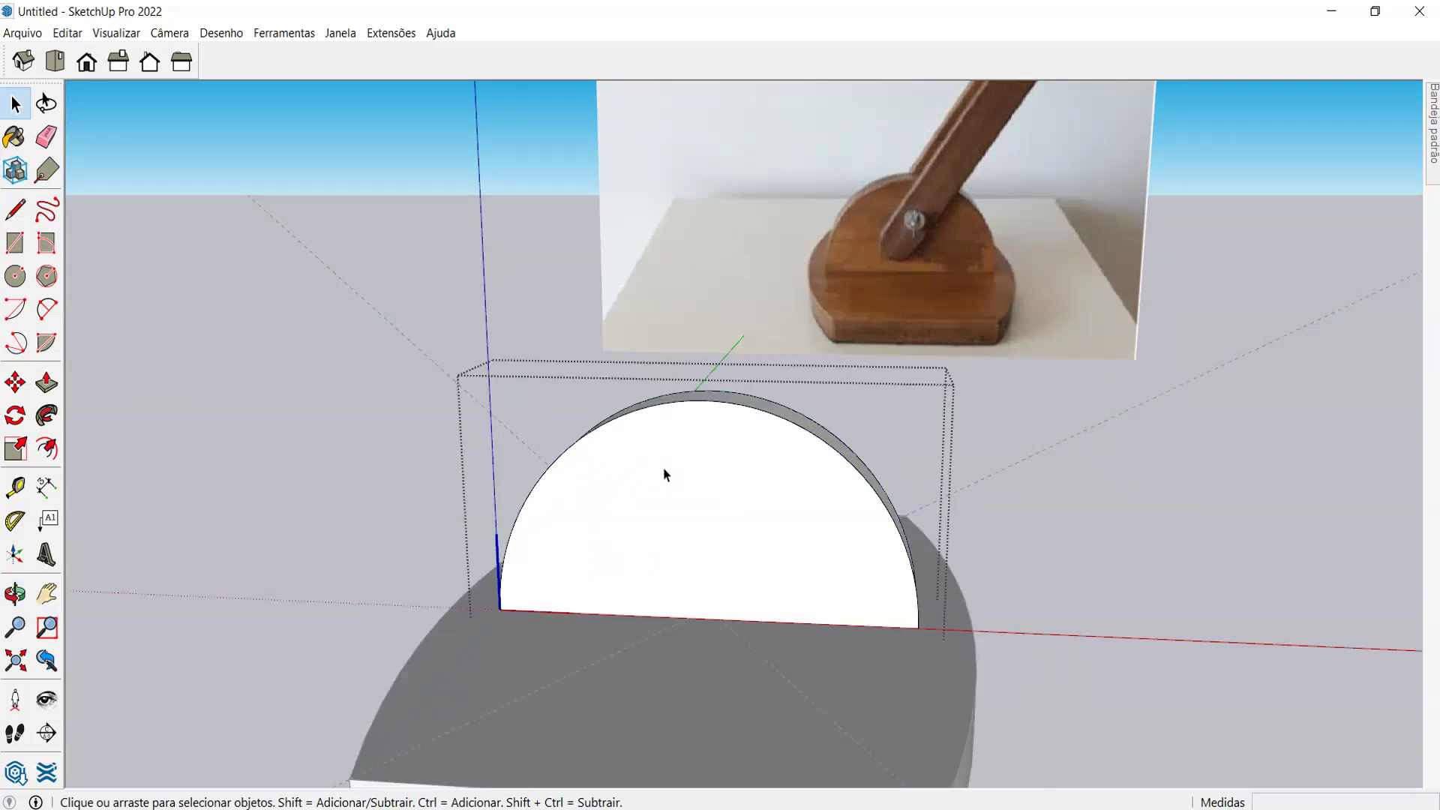
key(l)
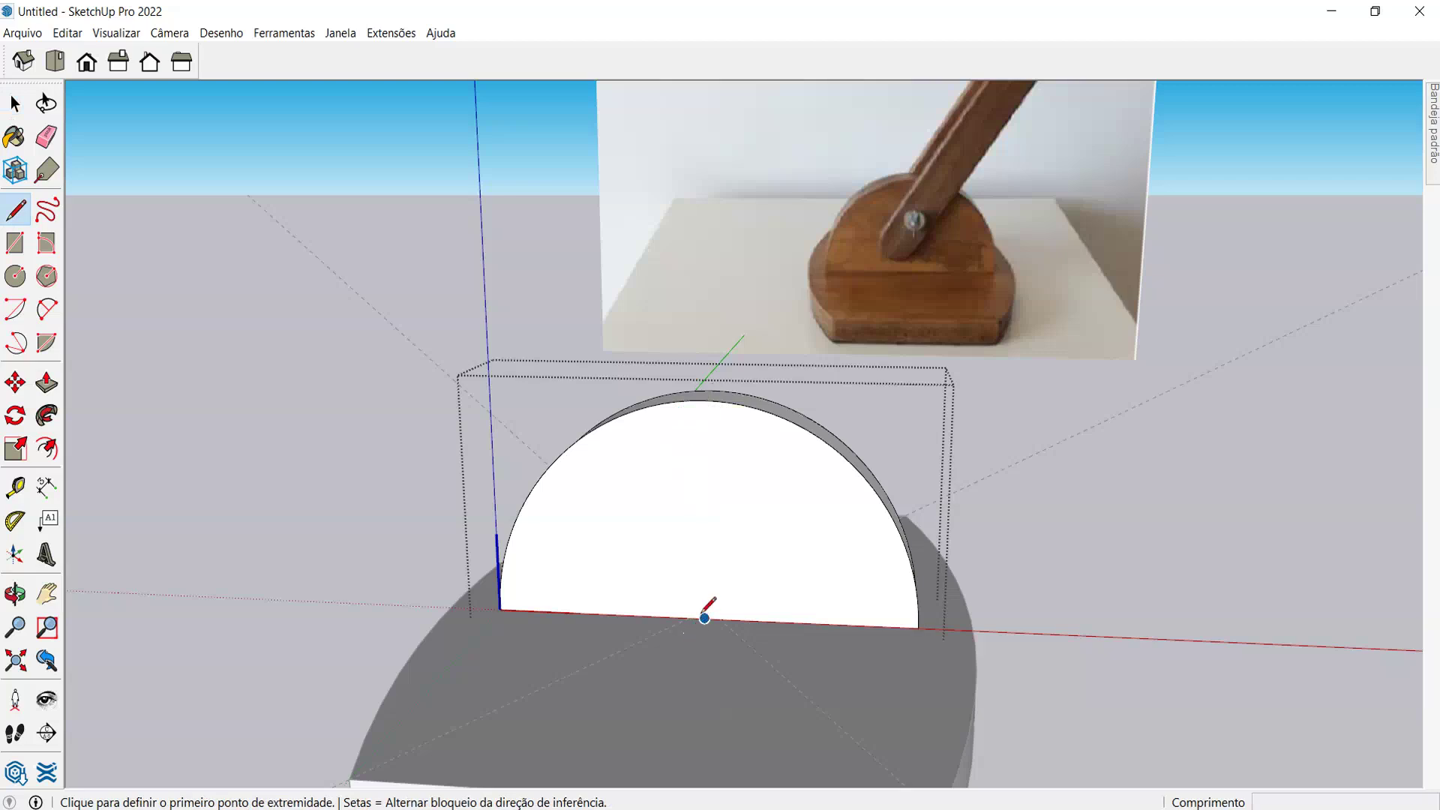
click(703, 619)
click(704, 392)
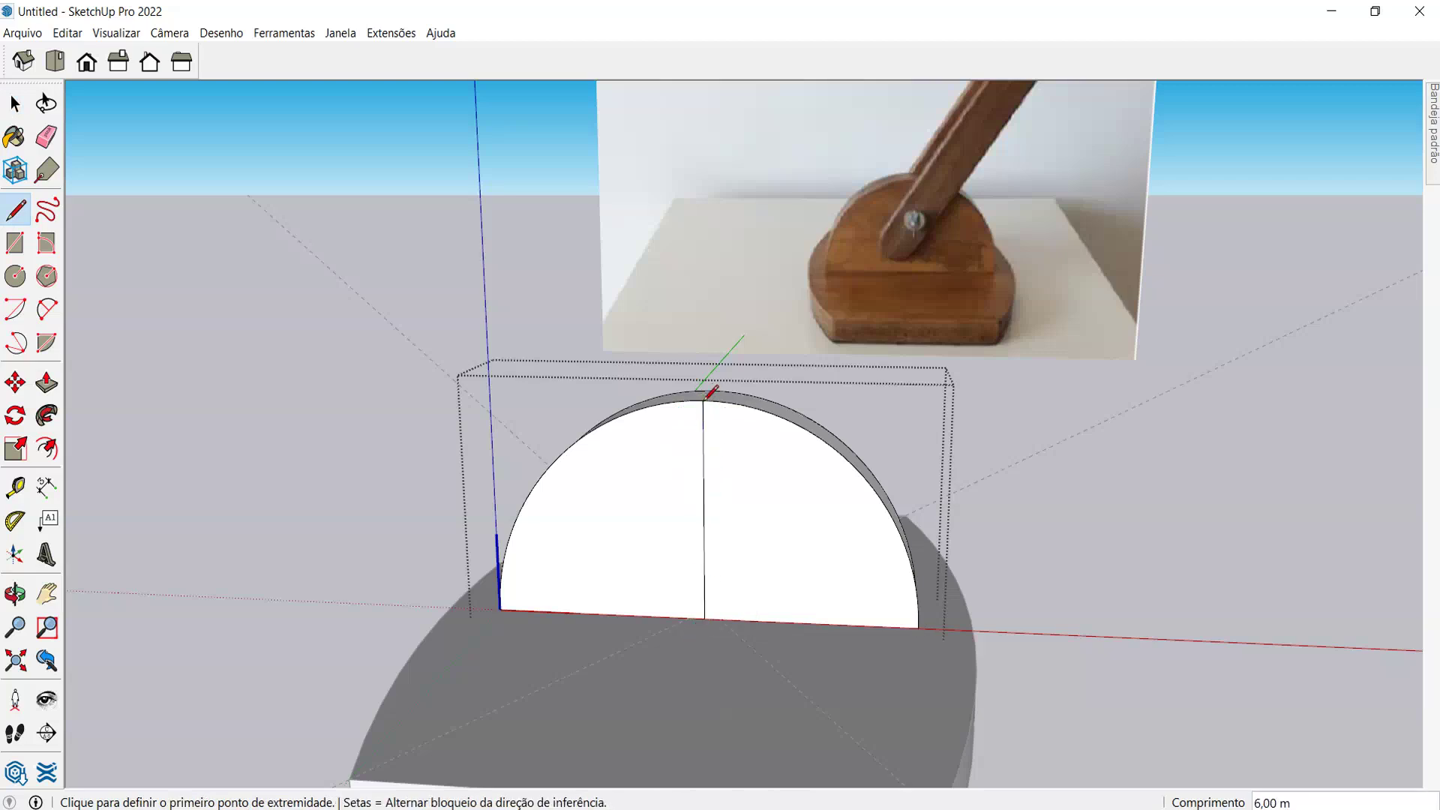
key(t)
click(703, 510)
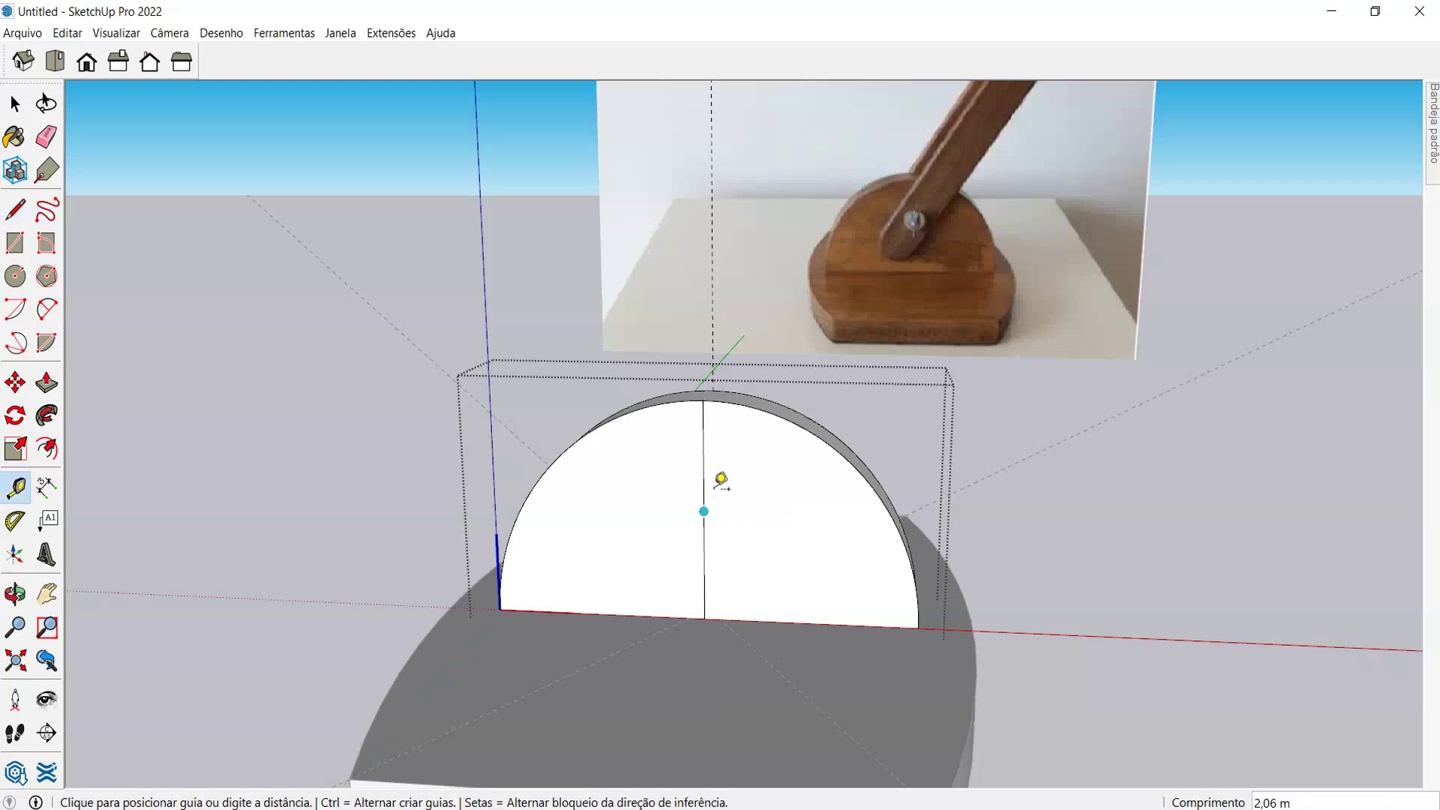
key(space)
- Draw a short horizontal line about 0.83 m long from the midpoint of the vertical centre line on the block's face
key(l)
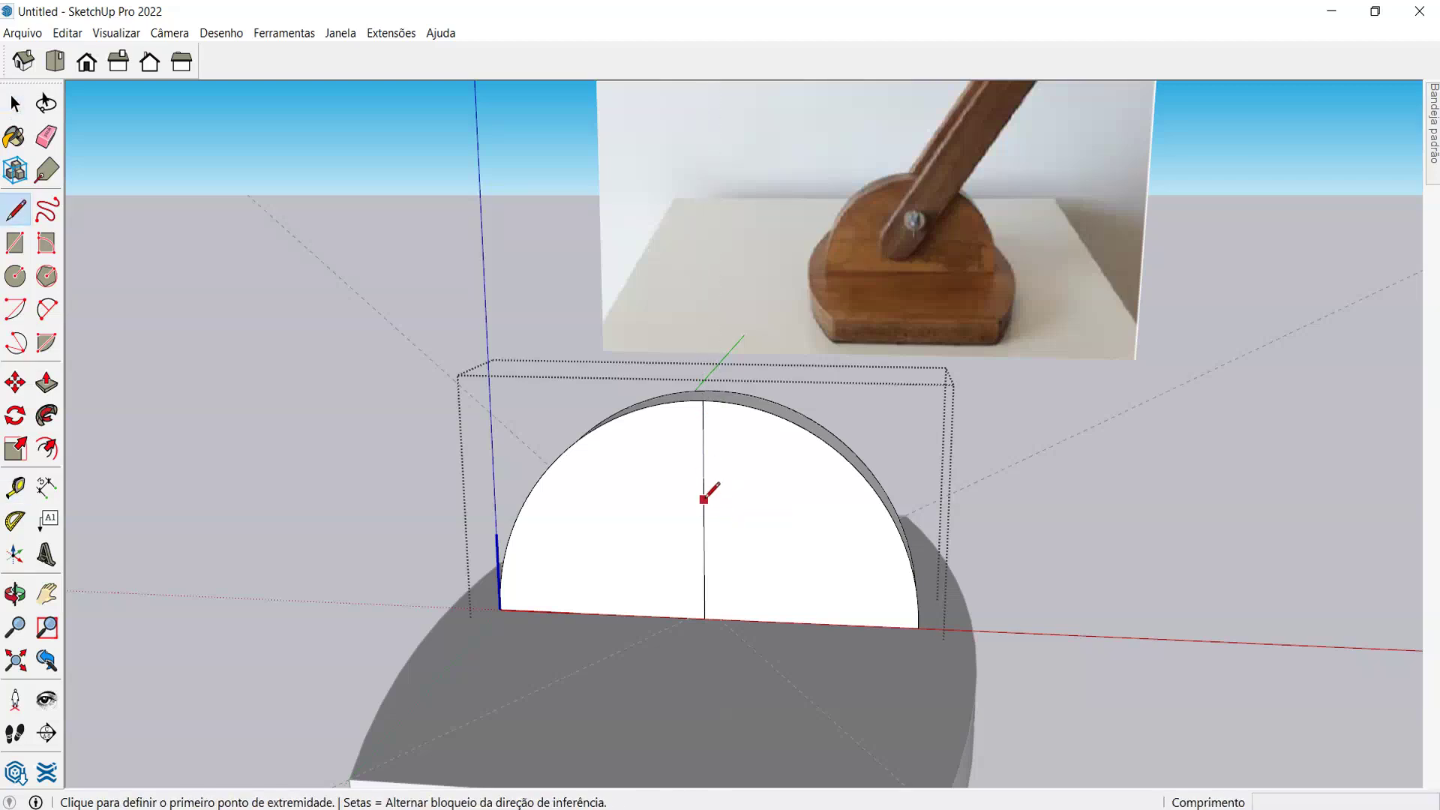
click(703, 512)
click(733, 512)
key(space)
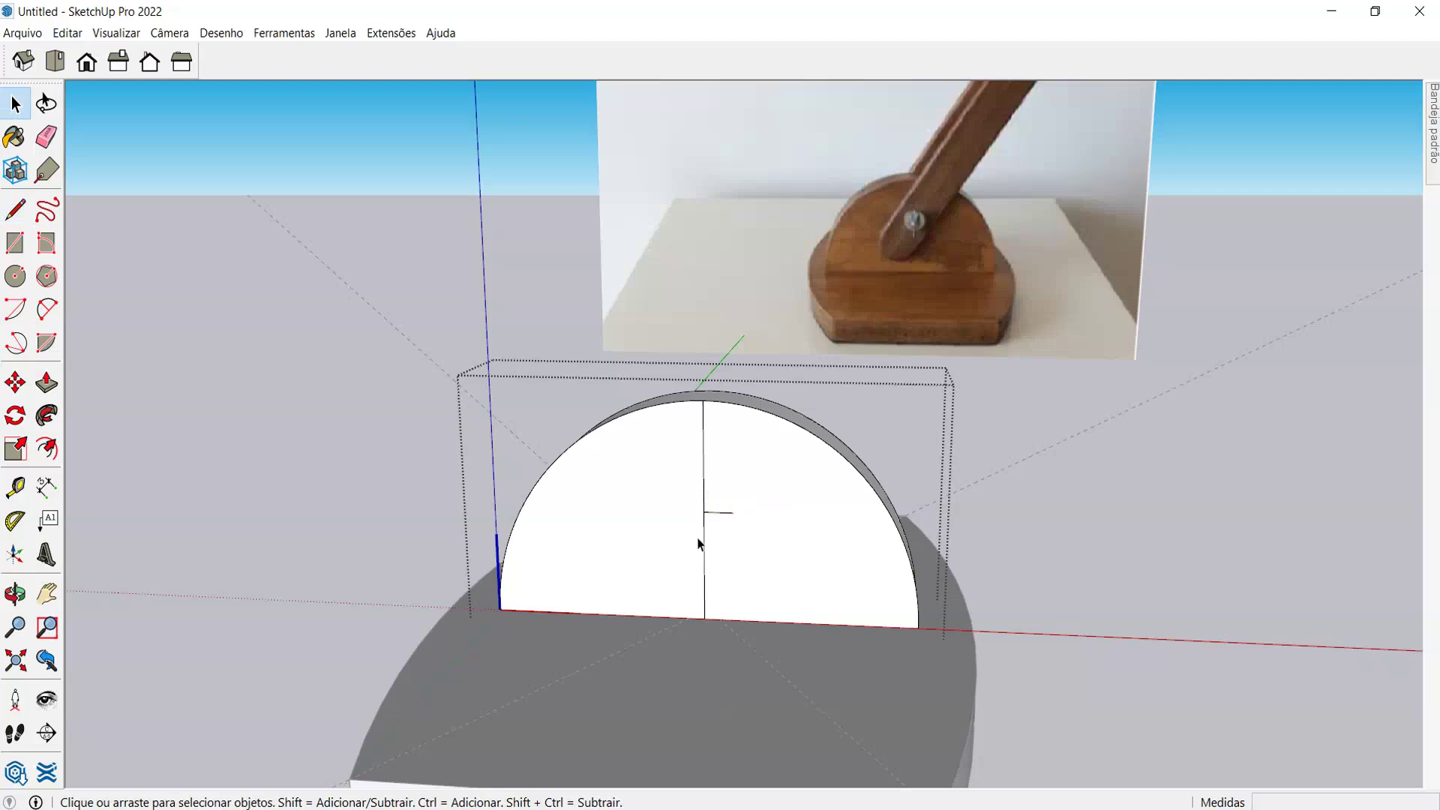
middle_drag(713, 516, 751, 383)
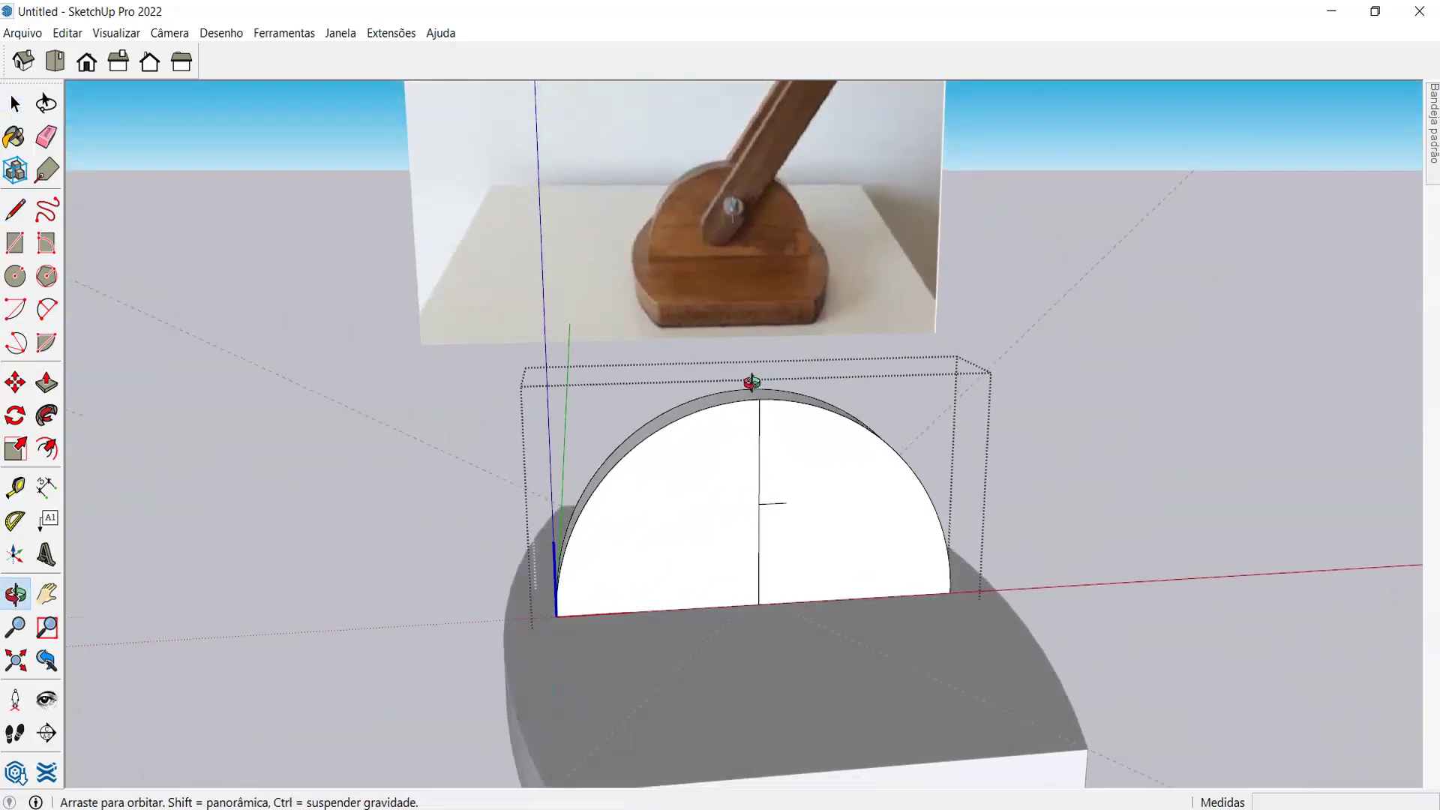
scroll(757, 473, up, 3)
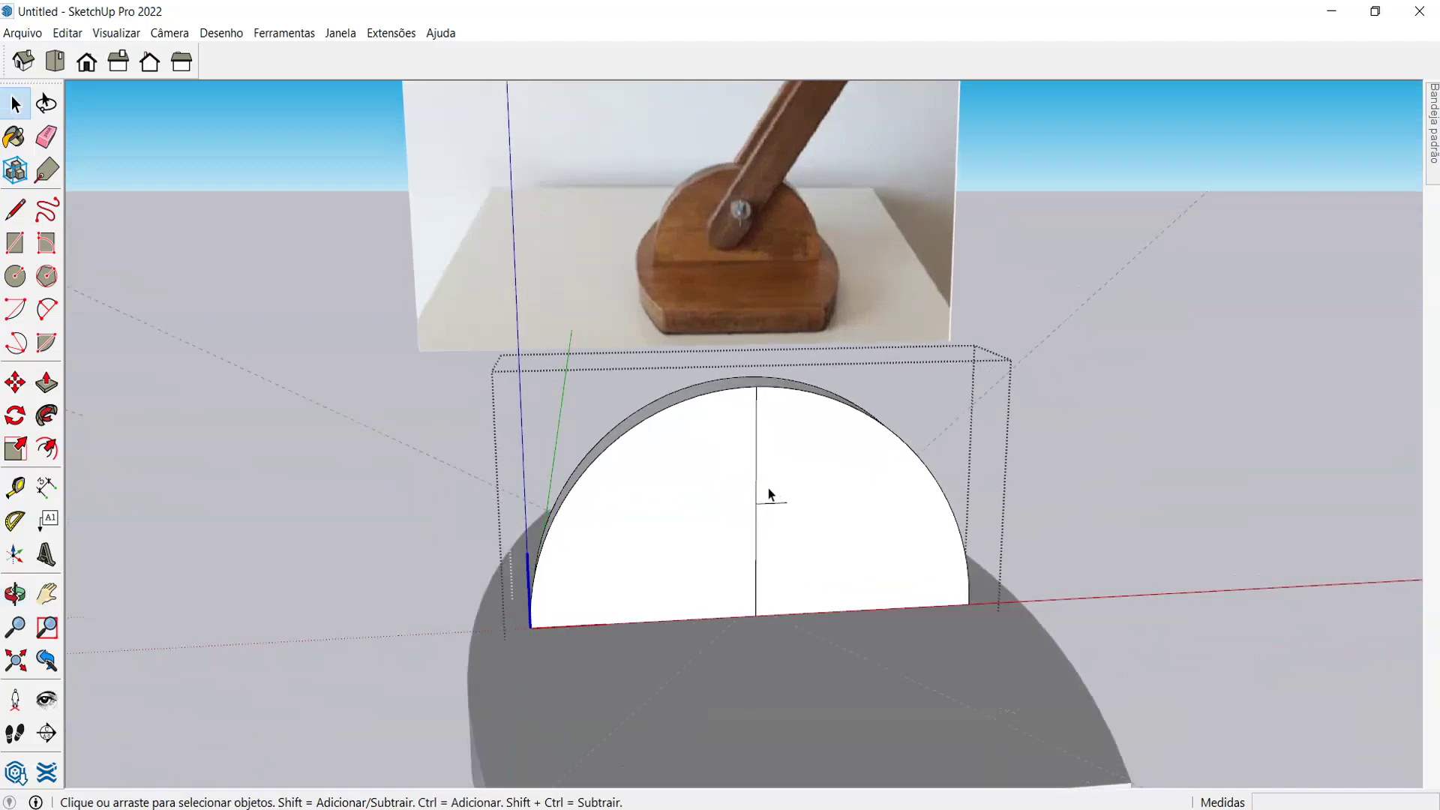
click(776, 503)
key(m)
key(ctrl)
click(786, 477)
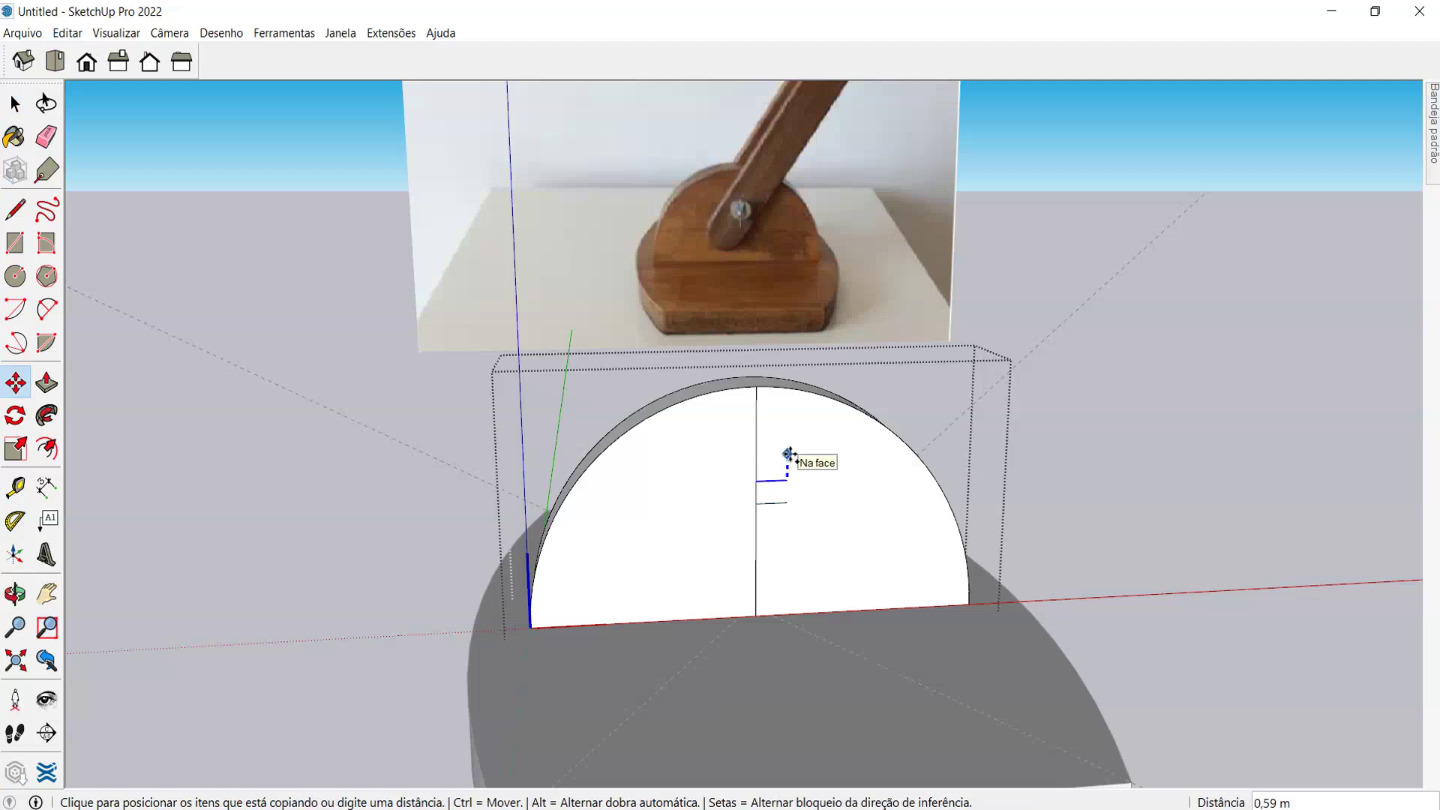
key(Escape)
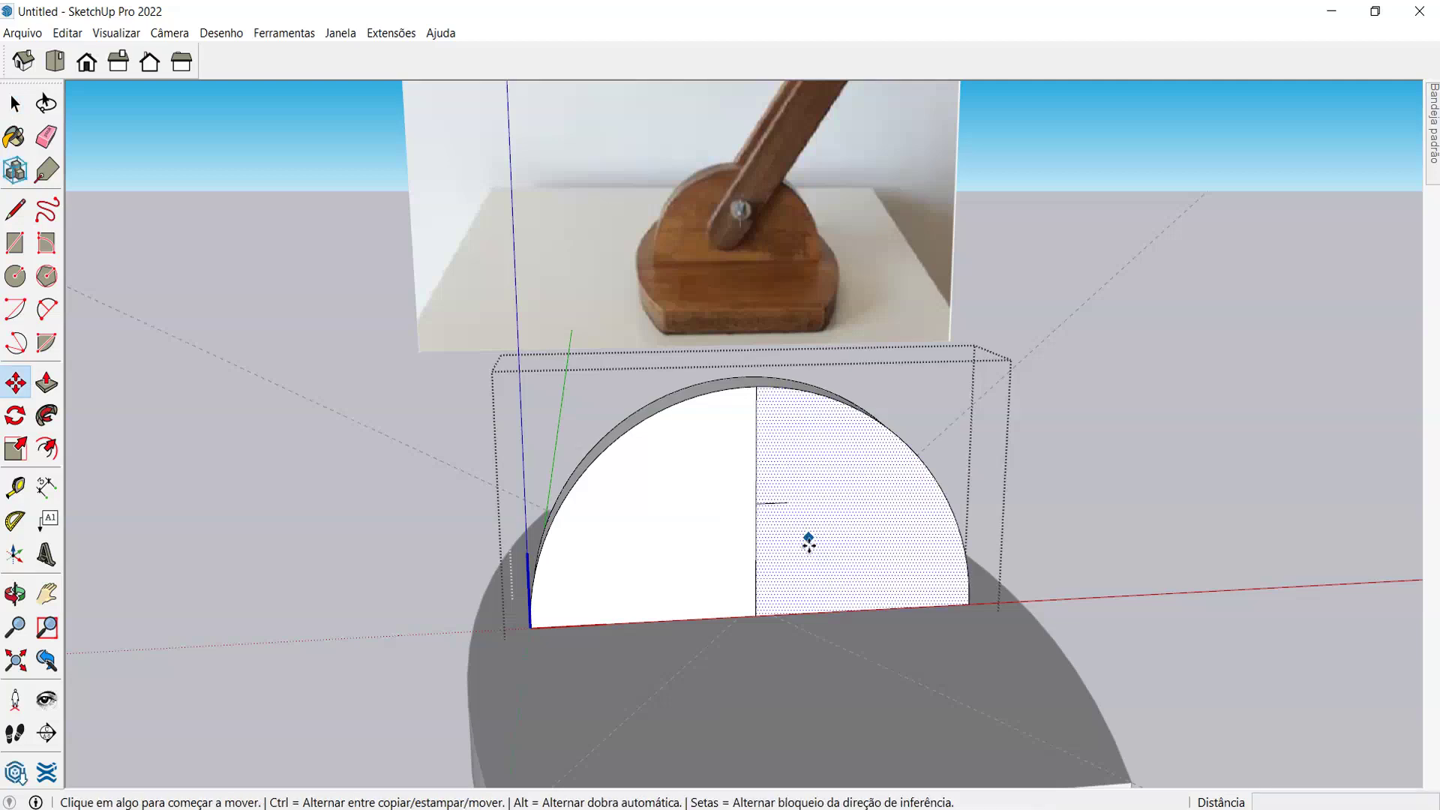
- Copy the short horizontal line a little way straight up the vertical centre line
key(space)
click(780, 506)
click(777, 504)
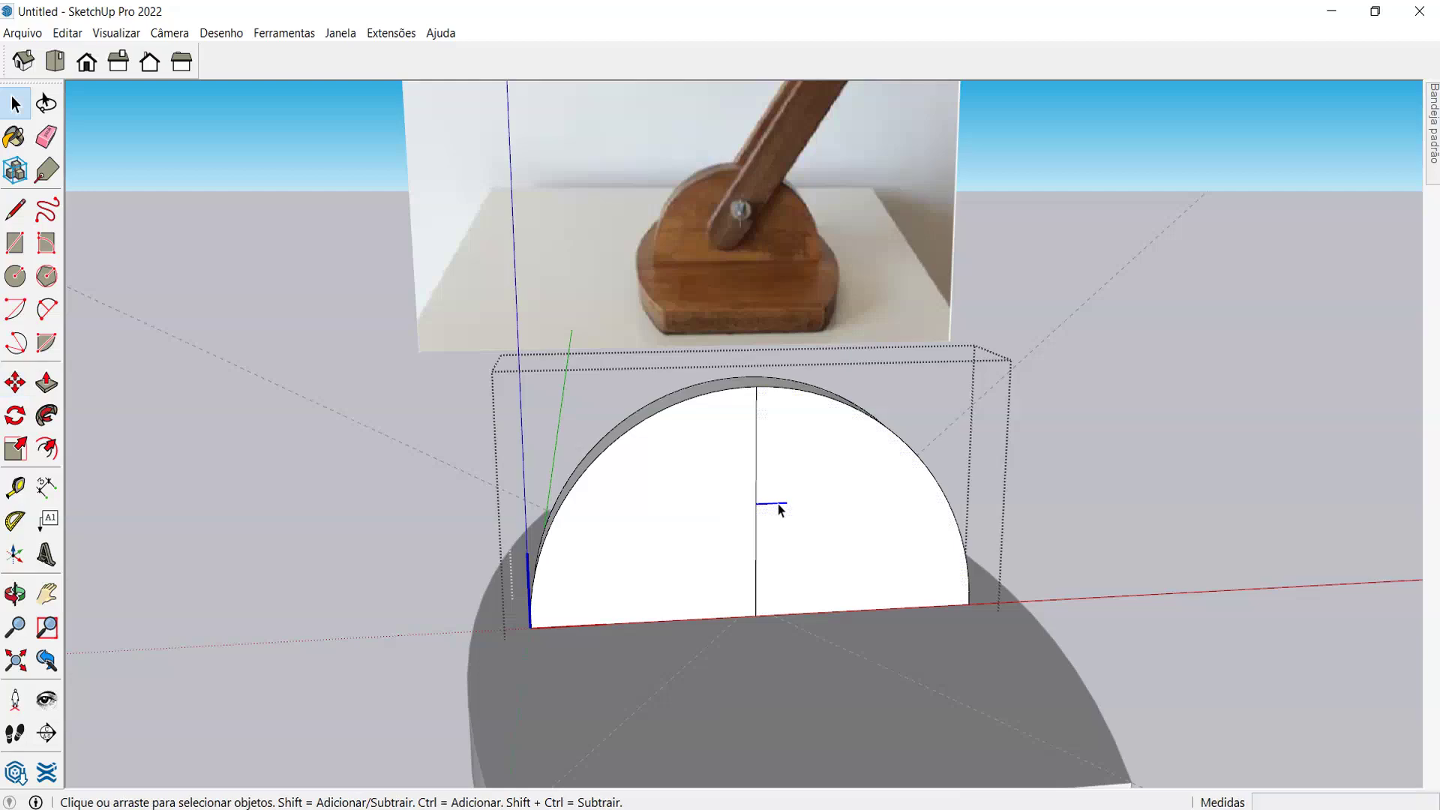
key(m)
click(782, 482)
key(ctrl)
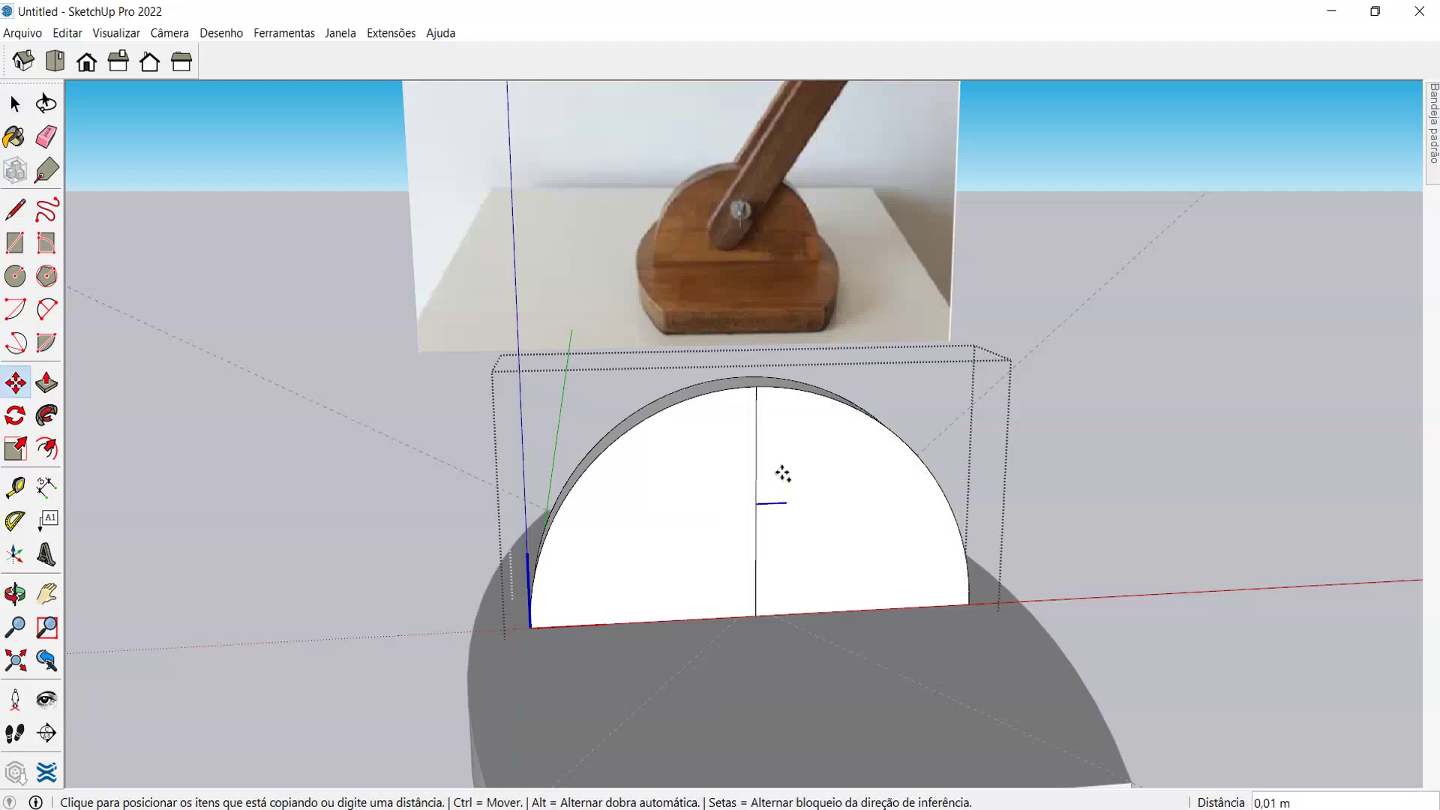
click(785, 448)
- Erase the original short horizontal line and the vertical centre line, keeping only the raised copy
middle_drag(785, 449, 735, 514)
scroll(742, 502, up, 3)
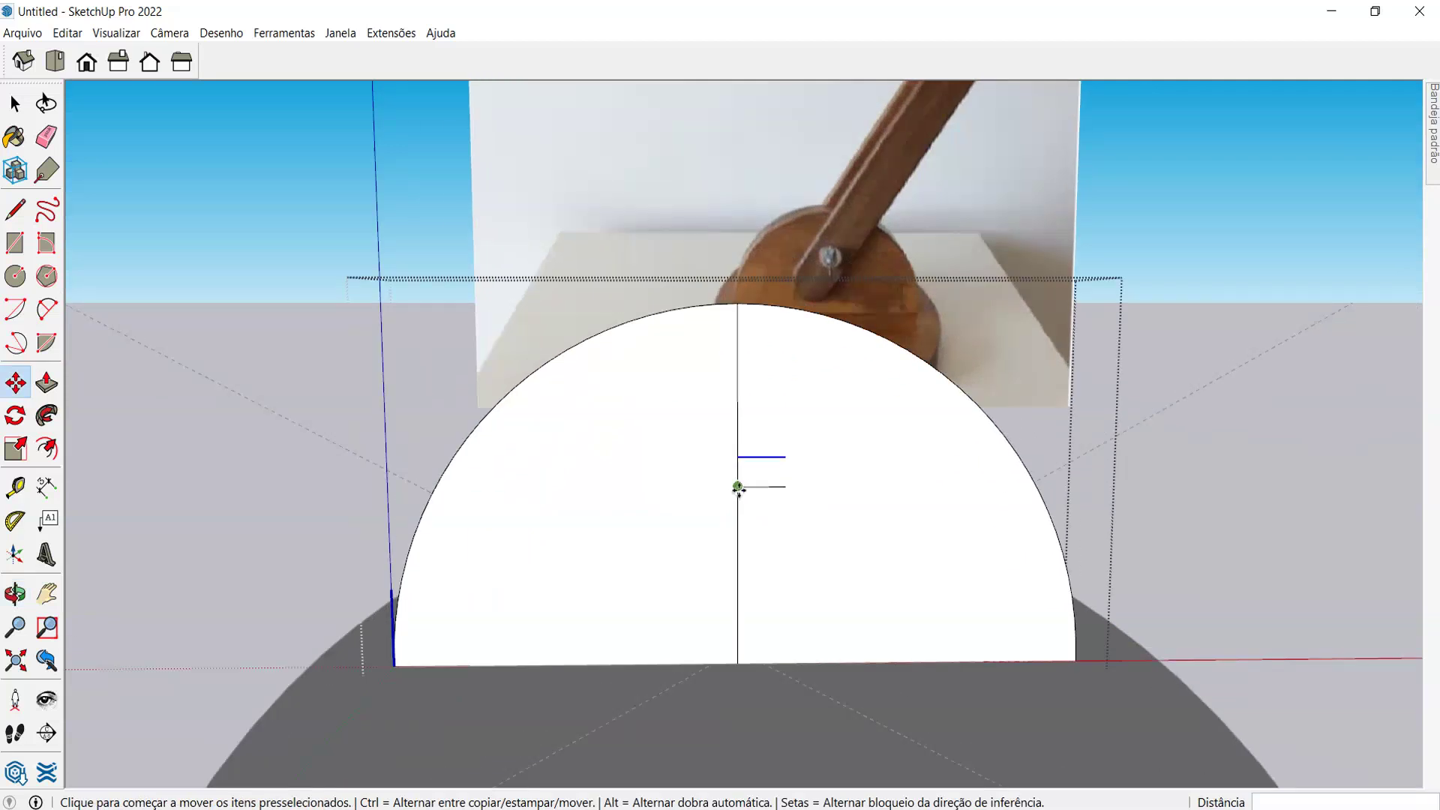
key(e)
click(757, 487)
click(738, 502)
click(737, 417)
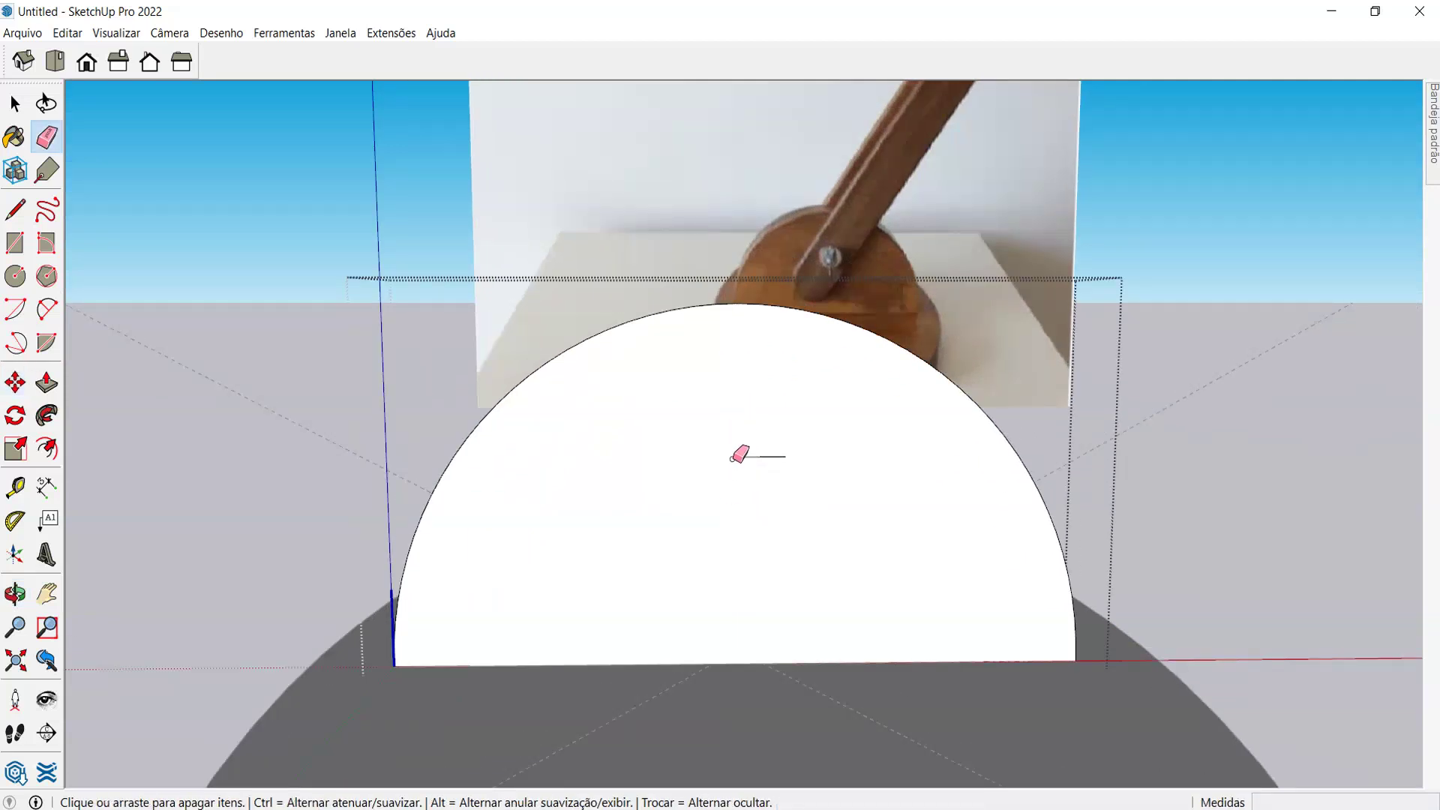
- Measure the length of the remaining short horizontal line on the block's face
key(t)
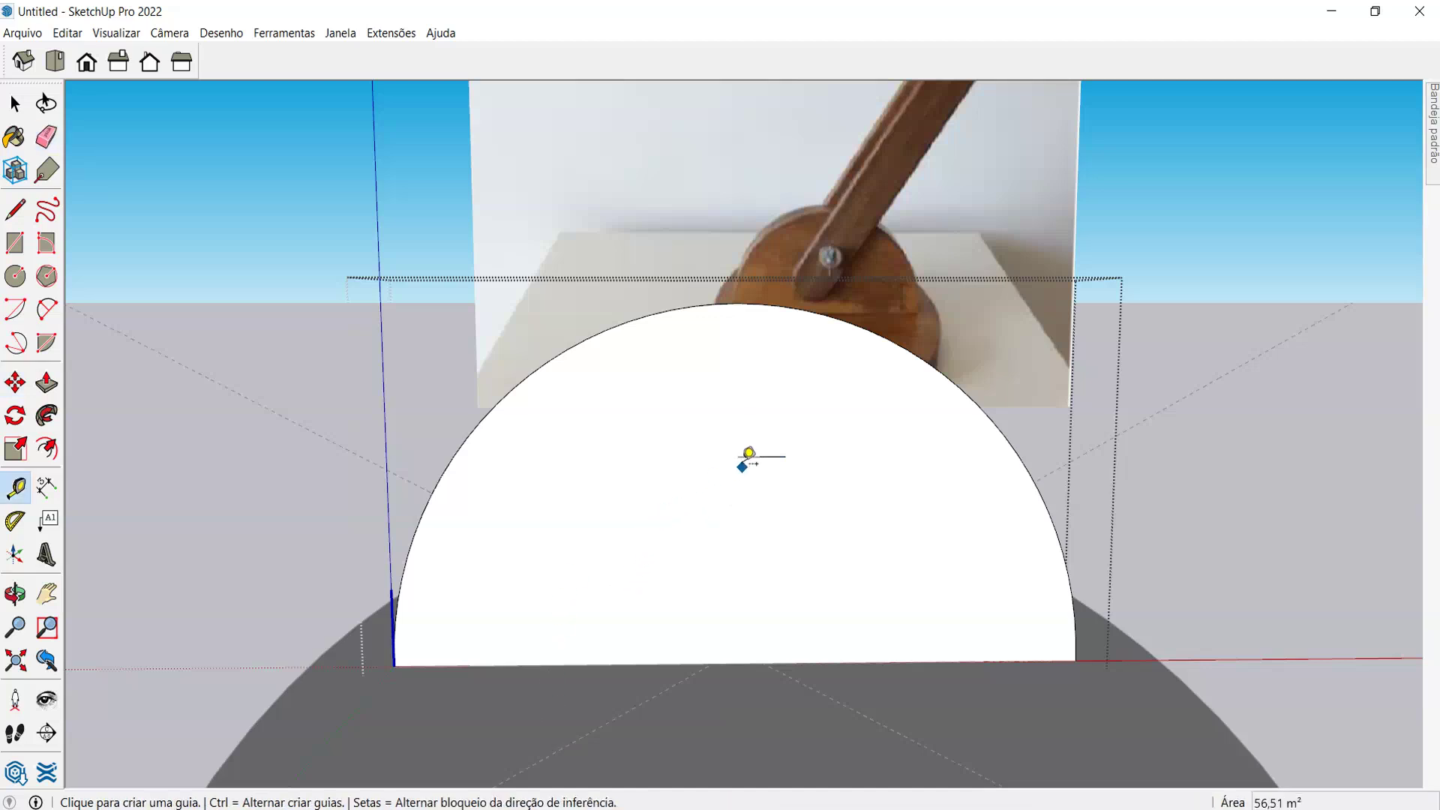
click(738, 456)
click(614, 455)
click(785, 456)
key(Escape)
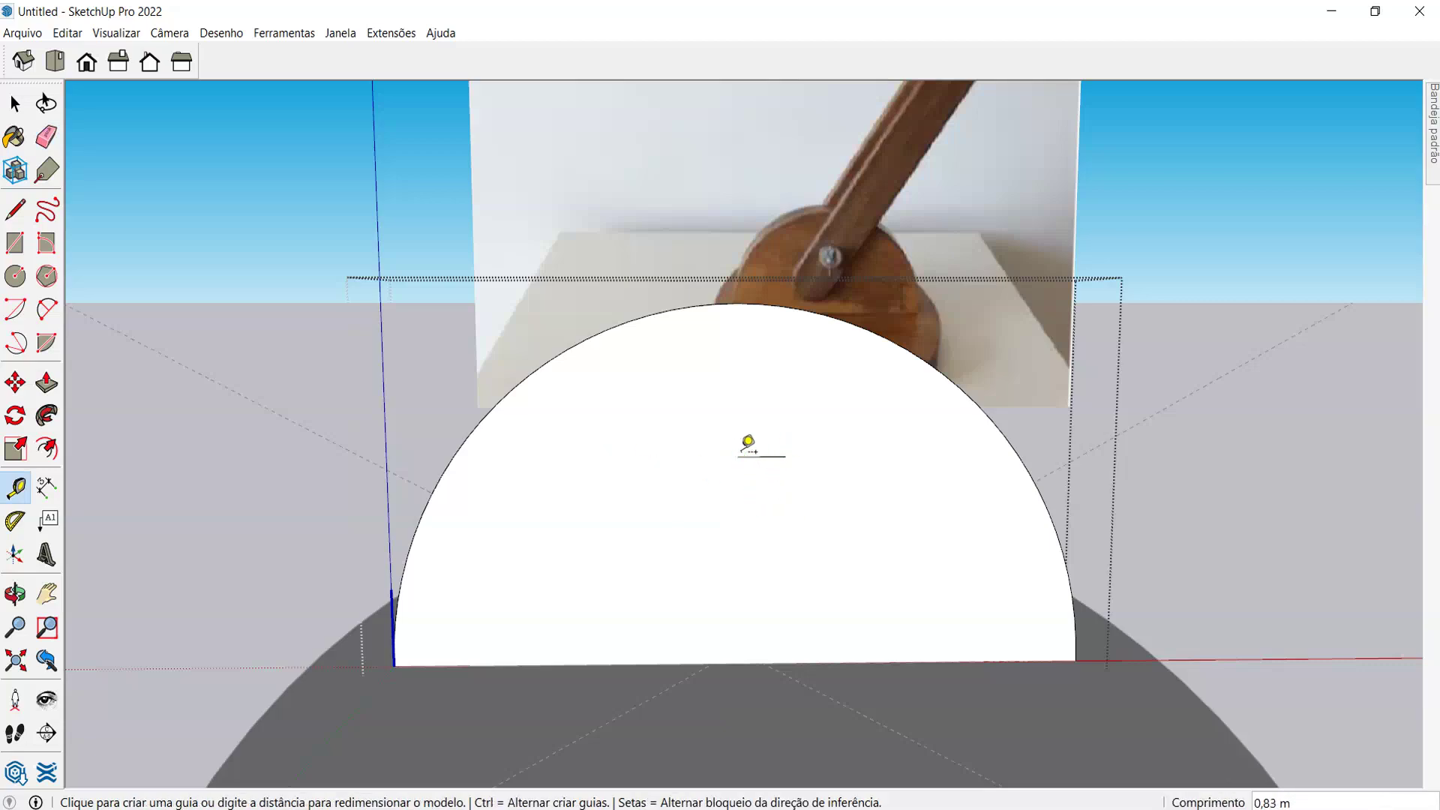
- Place a vertical guide running straight up from the inner end of the short horizontal line on the block's face
key(space)
click(757, 461)
click(740, 457)
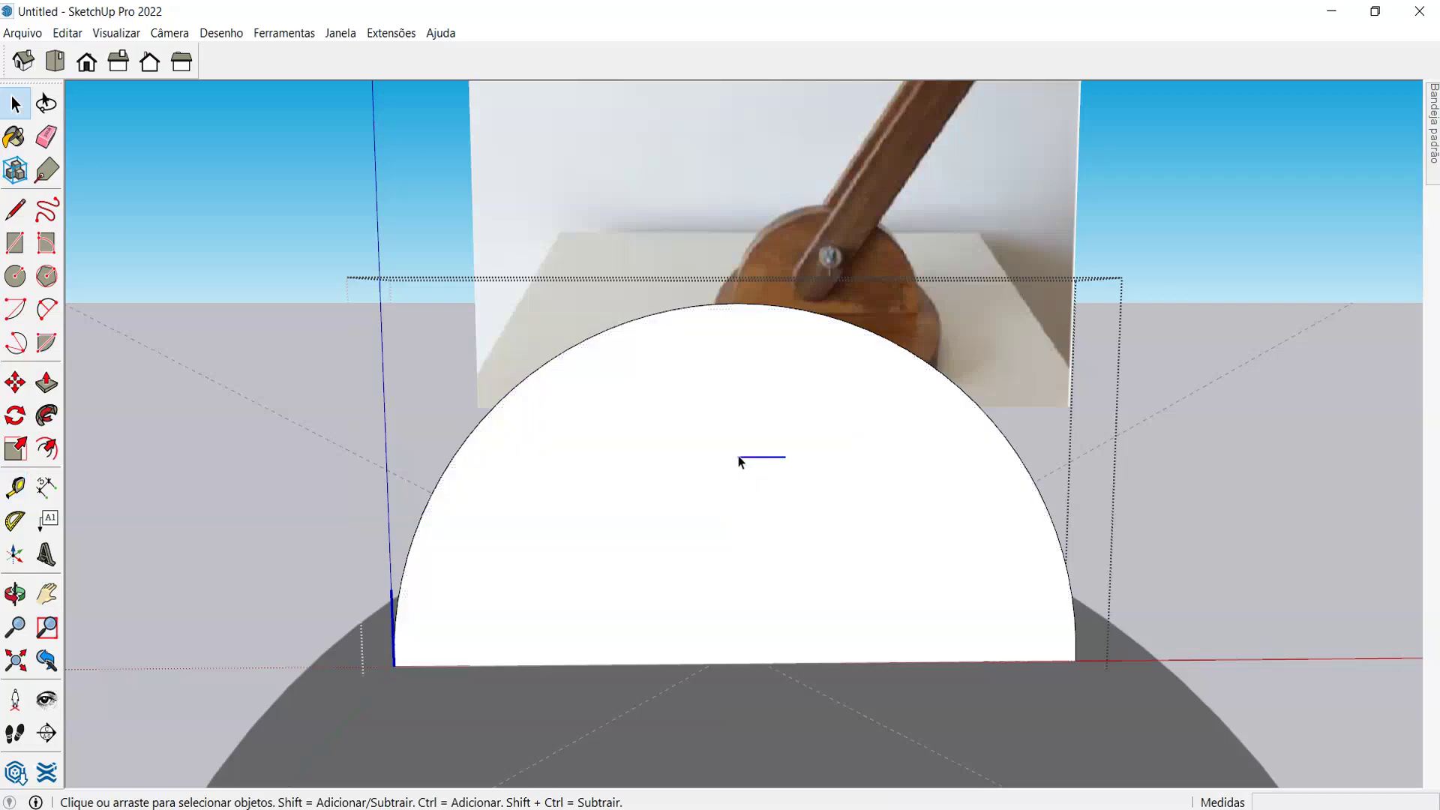
key(t)
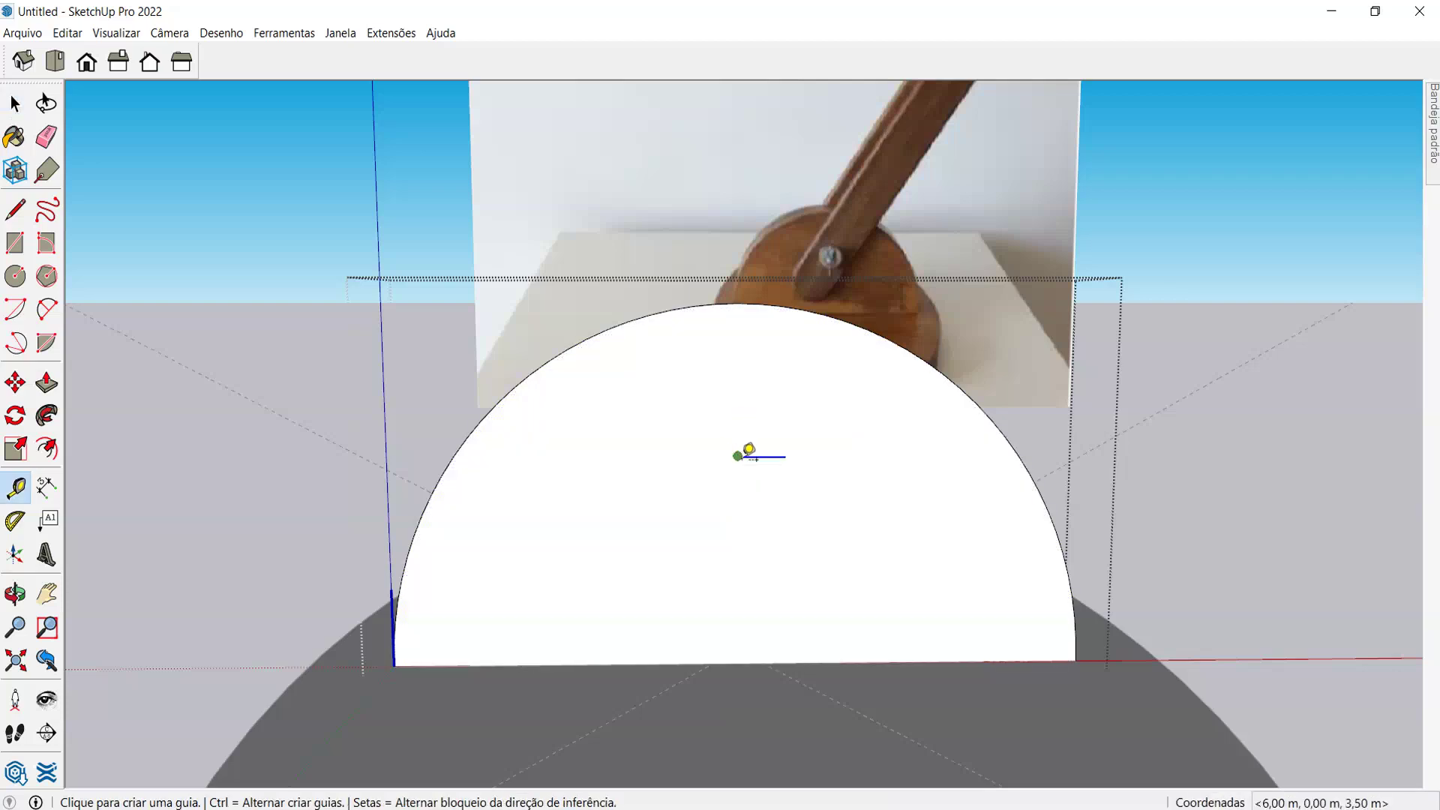
click(737, 455)
click(738, 372)
key(space)
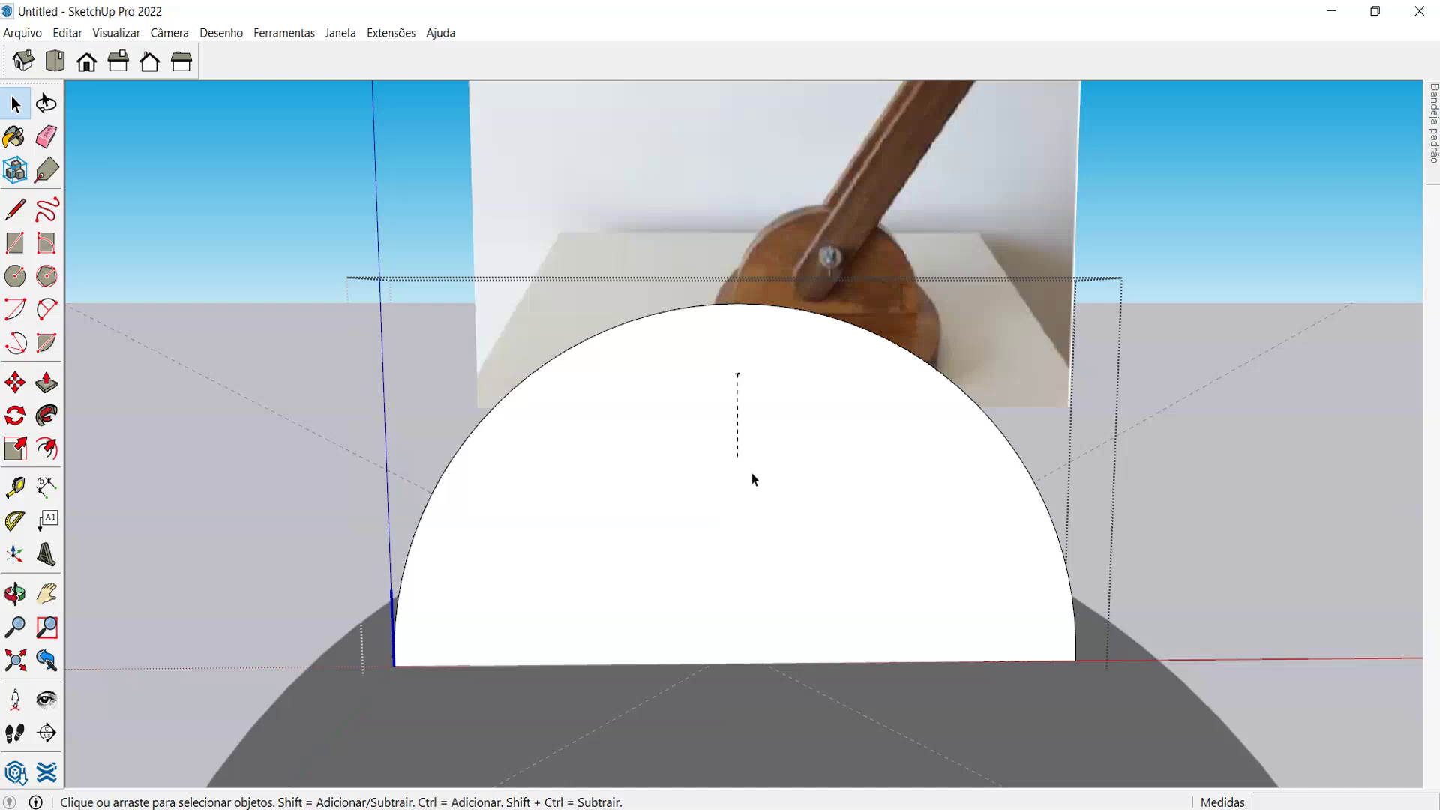
- Draw a small circle on the block's face, centred on the inner end of the short horizontal line
key(c)
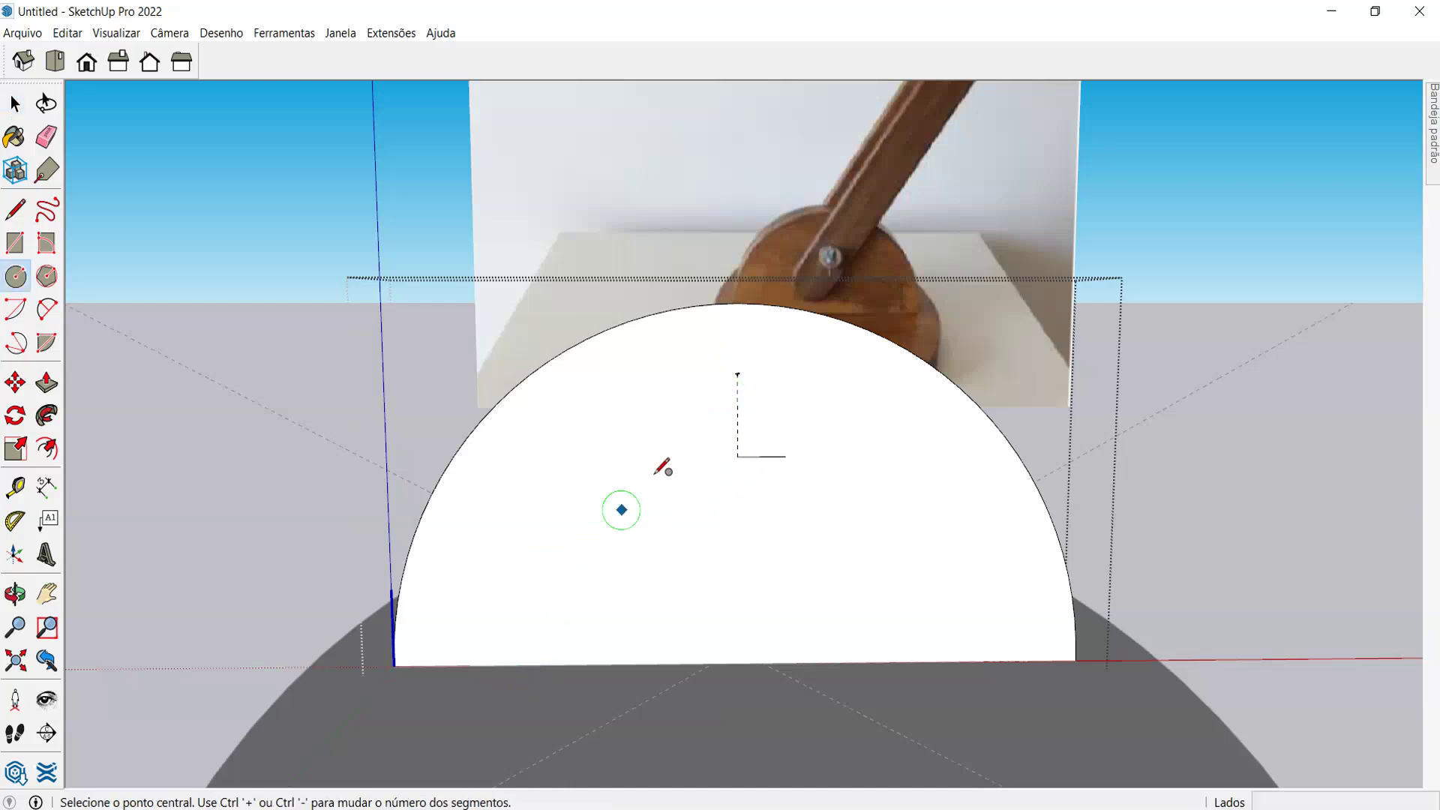
click(737, 456)
scroll(768, 452, up, 3)
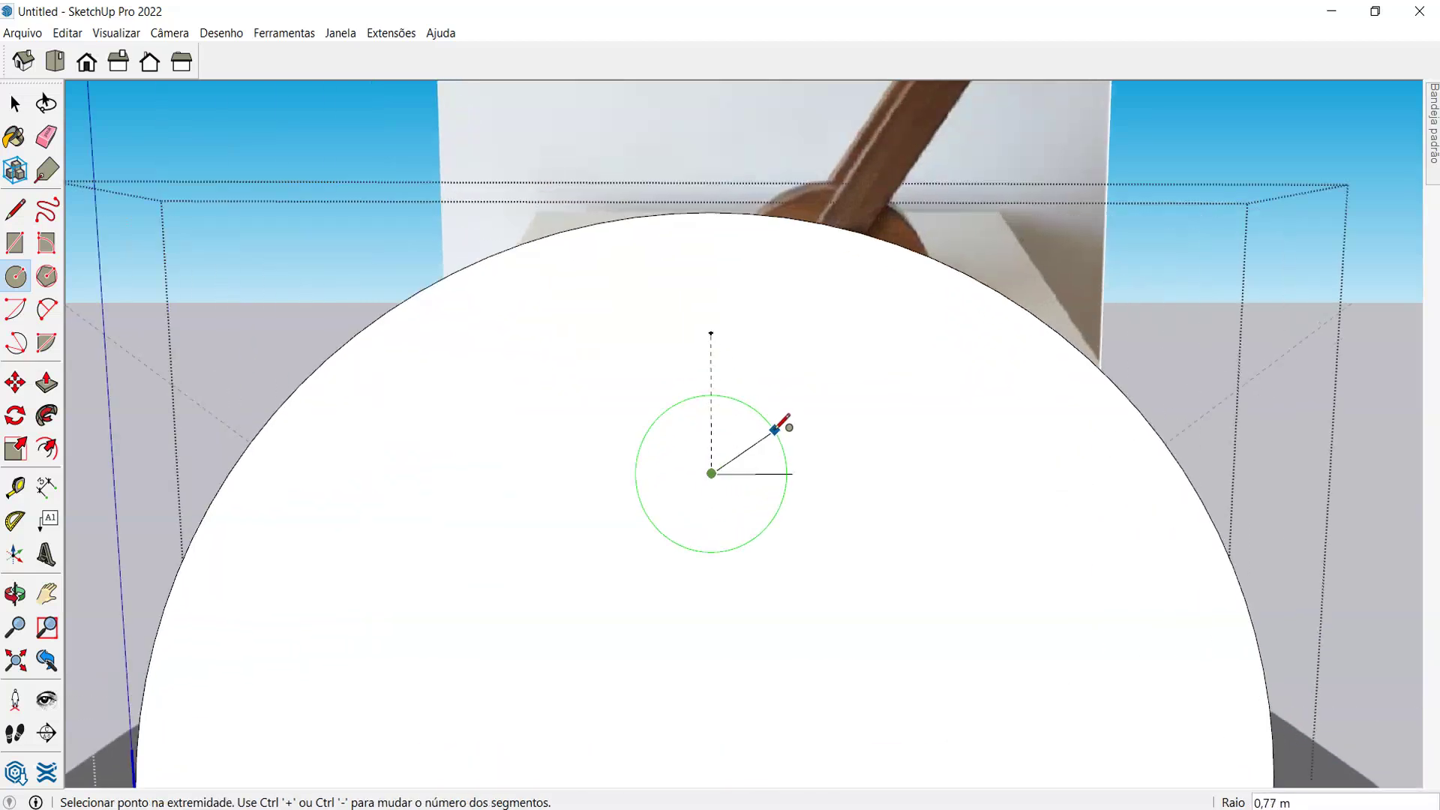
scroll(775, 430, up, 2)
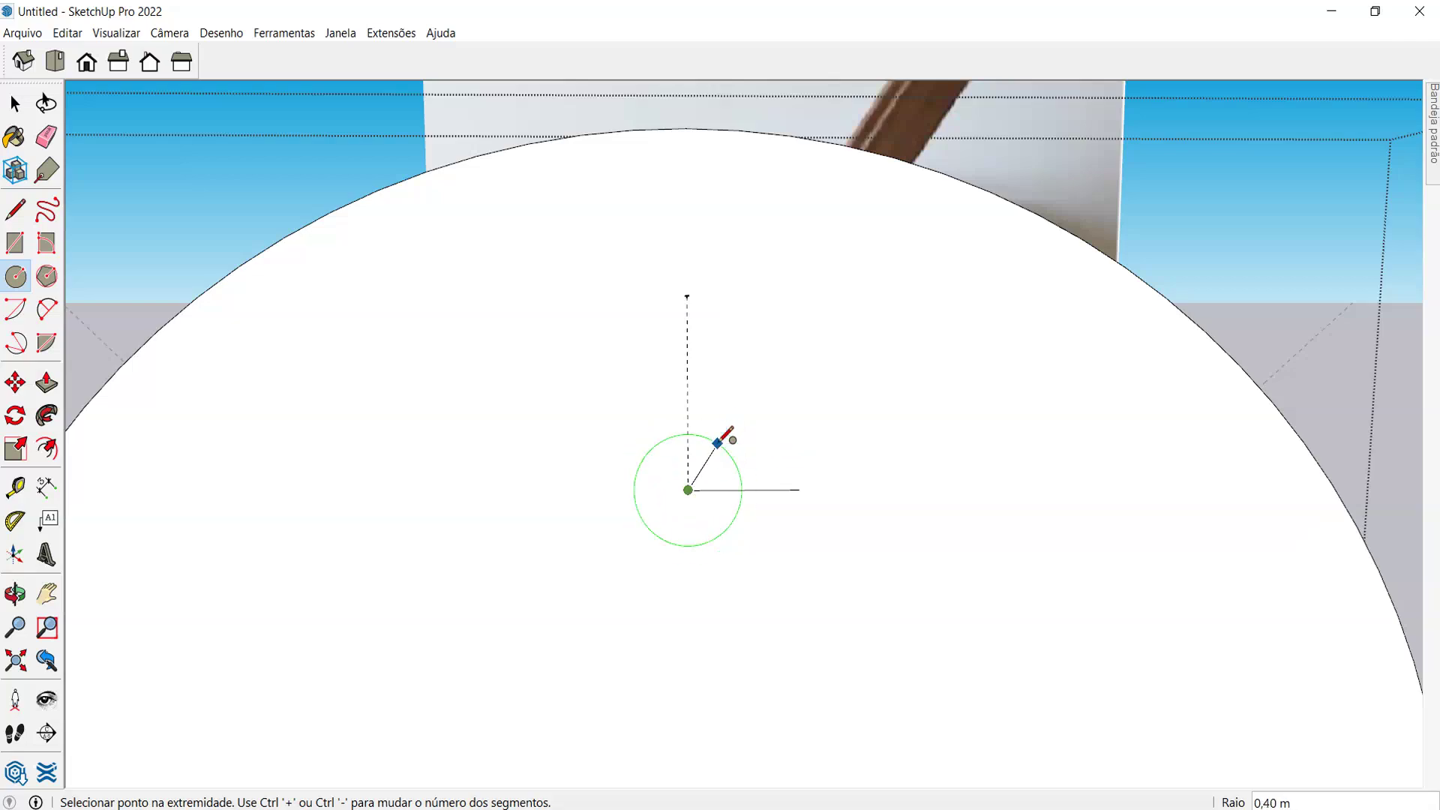
scroll(710, 447, down, 5)
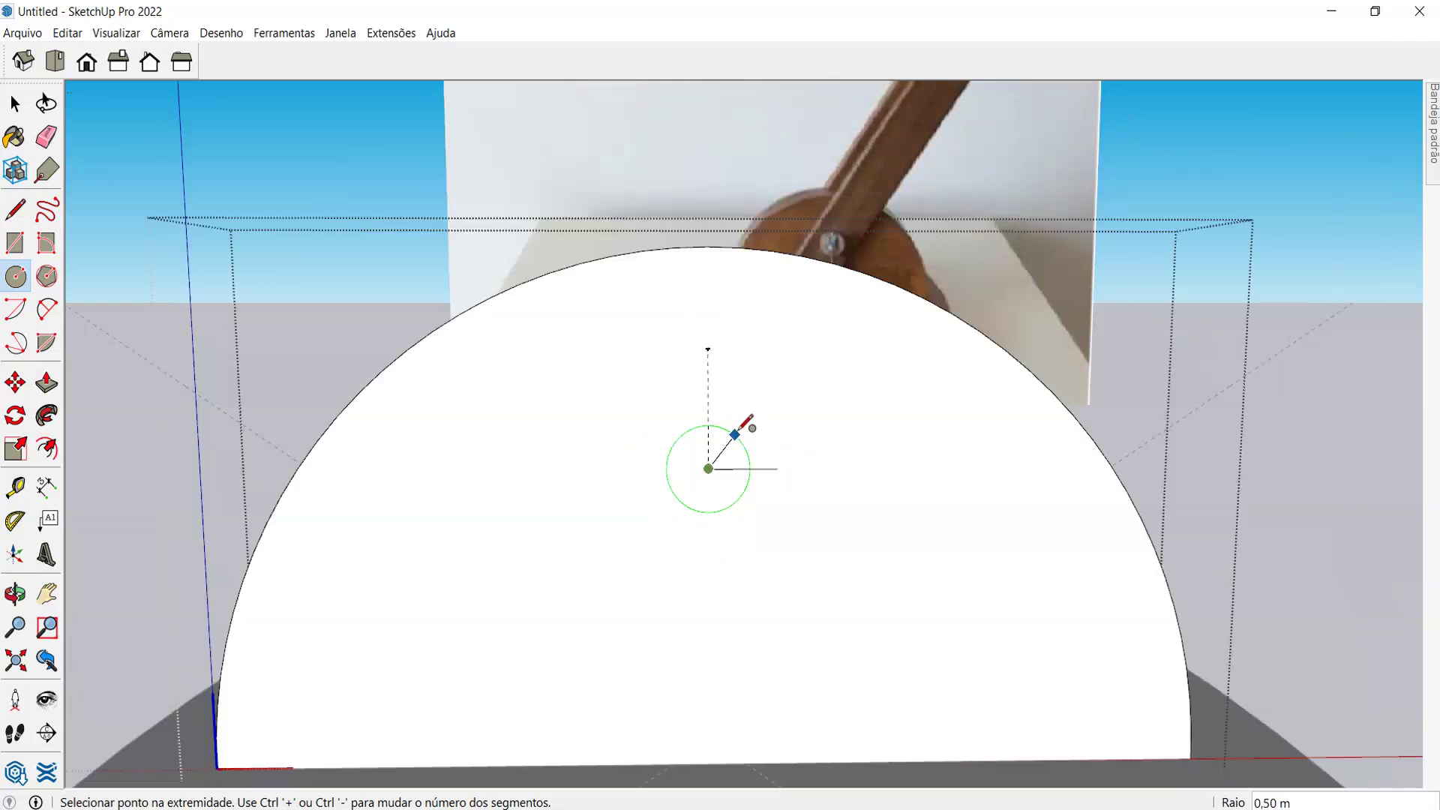
middle_drag(733, 435, 845, 488)
scroll(783, 441, up, 3)
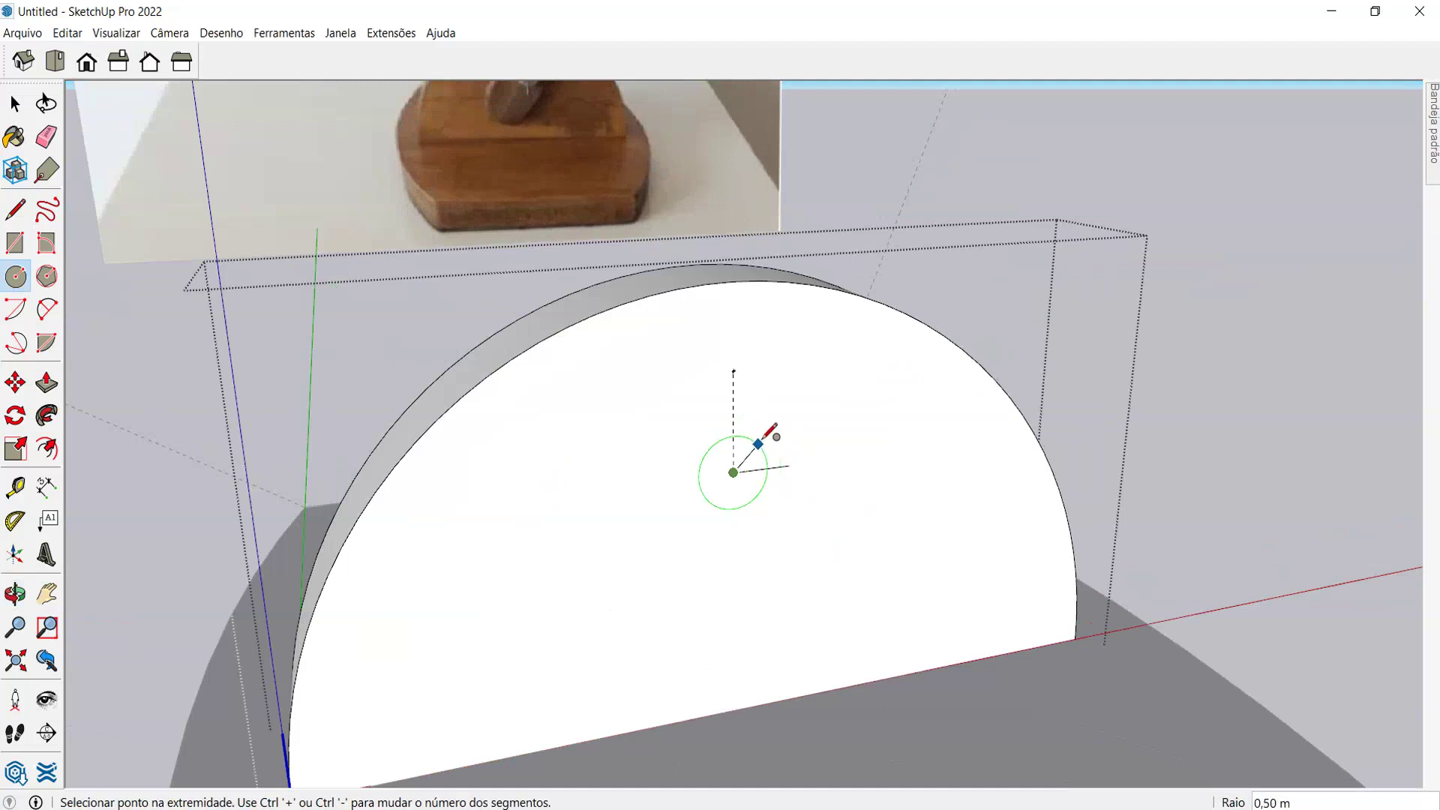
scroll(776, 442, down, 2)
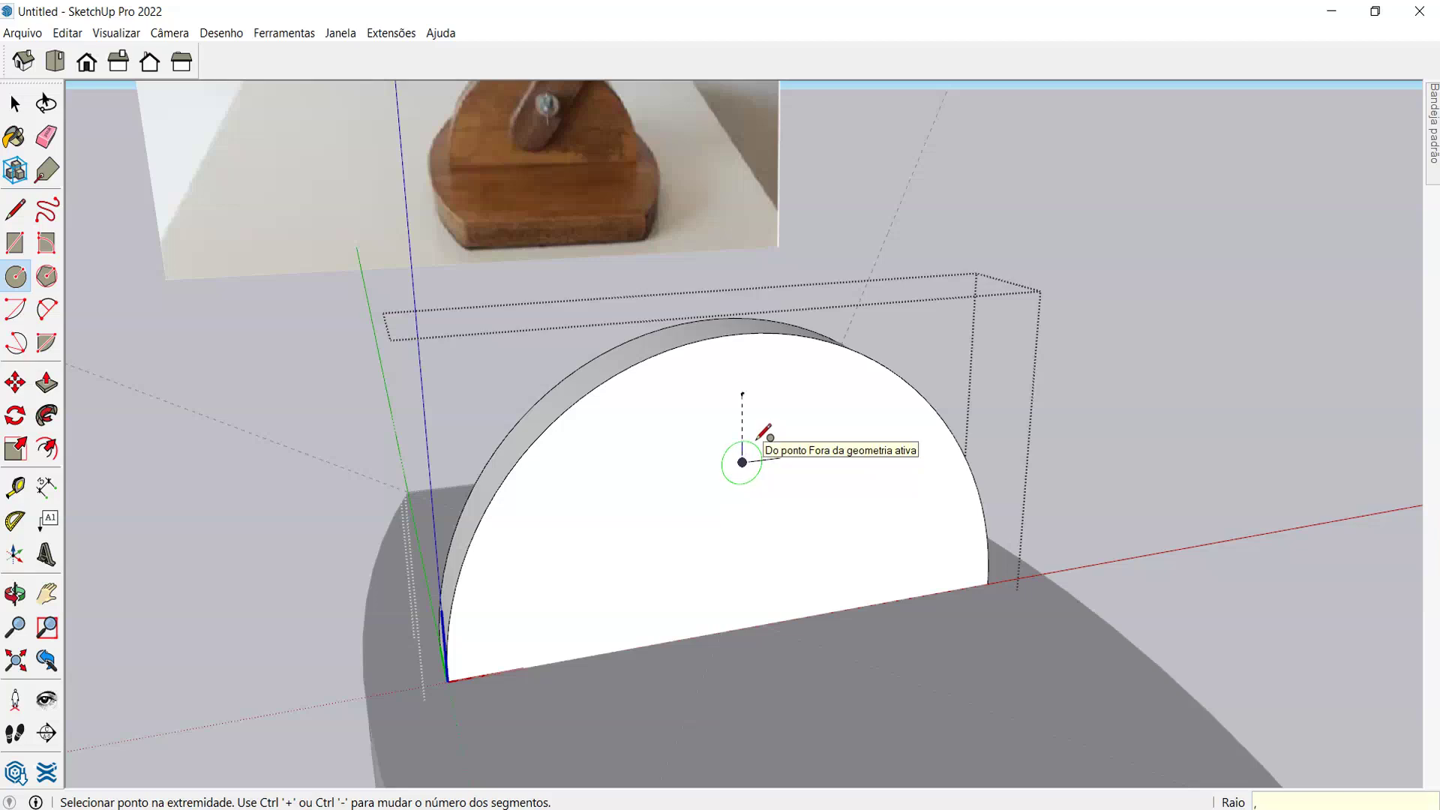
scroll(851, 569, down, 3)
middle_drag(852, 569, 780, 473)
scroll(758, 479, up, 3)
scroll(791, 491, up, 2)
- Erase the short horizontal line and the vertical guide, leaving only the small circle on the block's face
key(e)
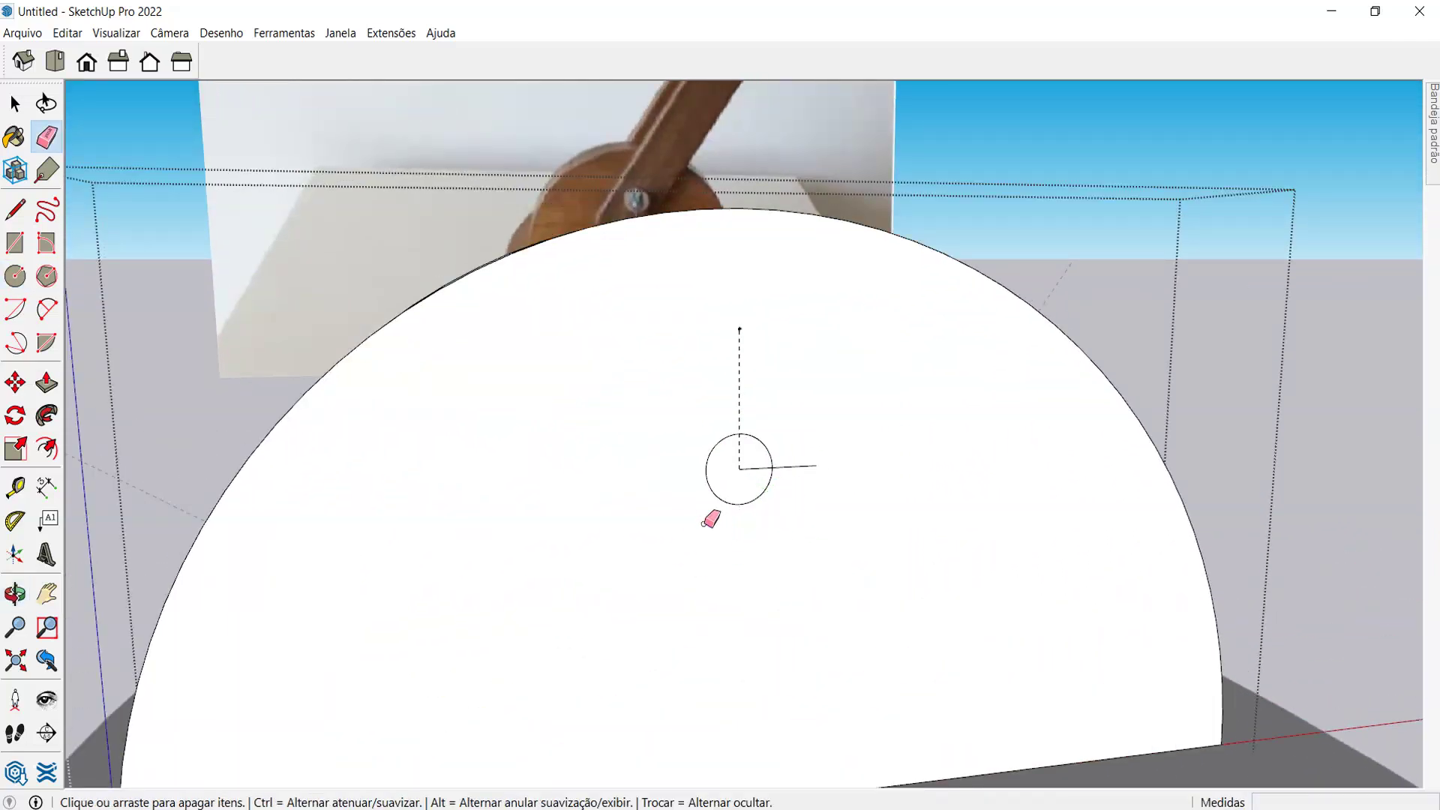
click(803, 466)
click(739, 414)
middle_drag(660, 581, 790, 524)
scroll(797, 532, up, 4)
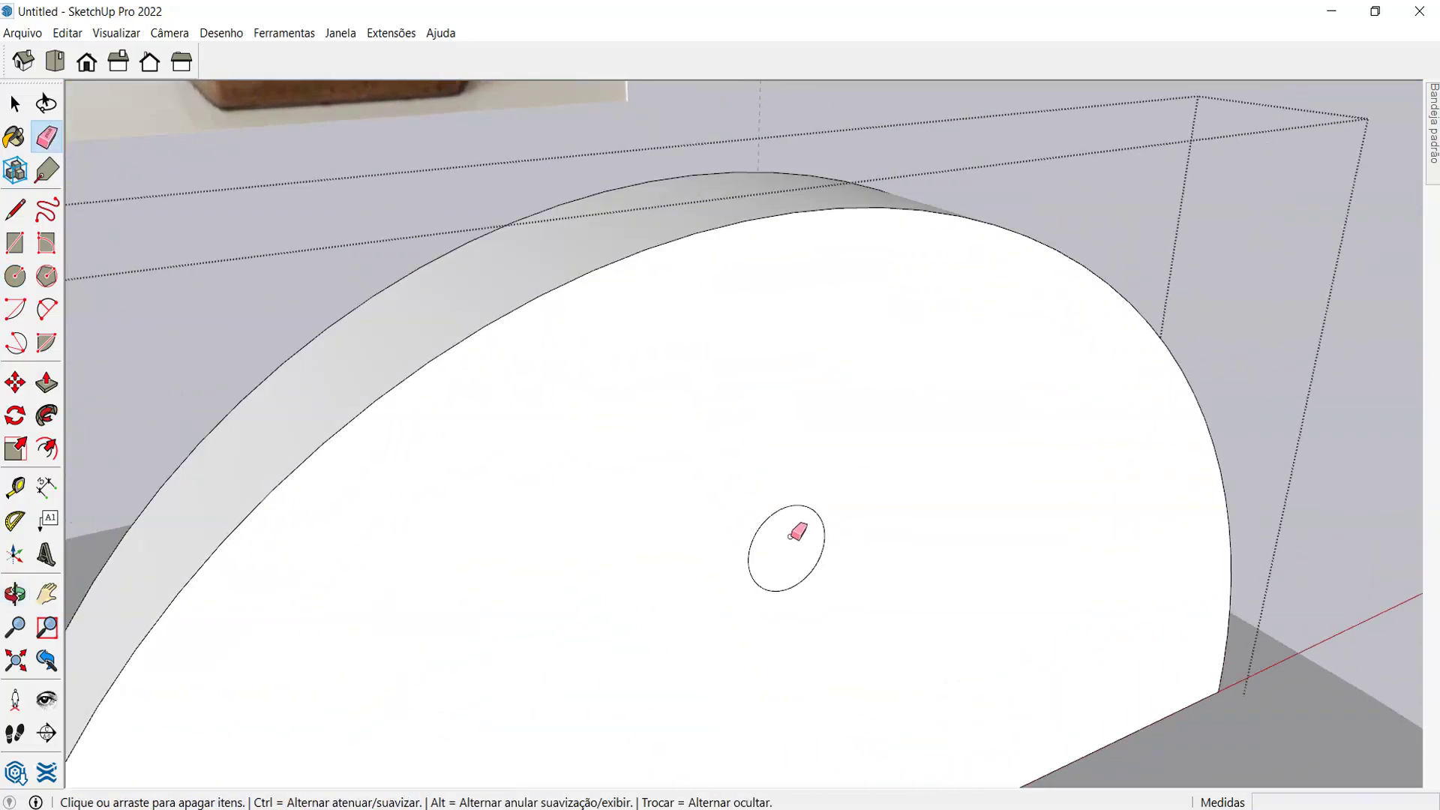
scroll(862, 395, down, 3)
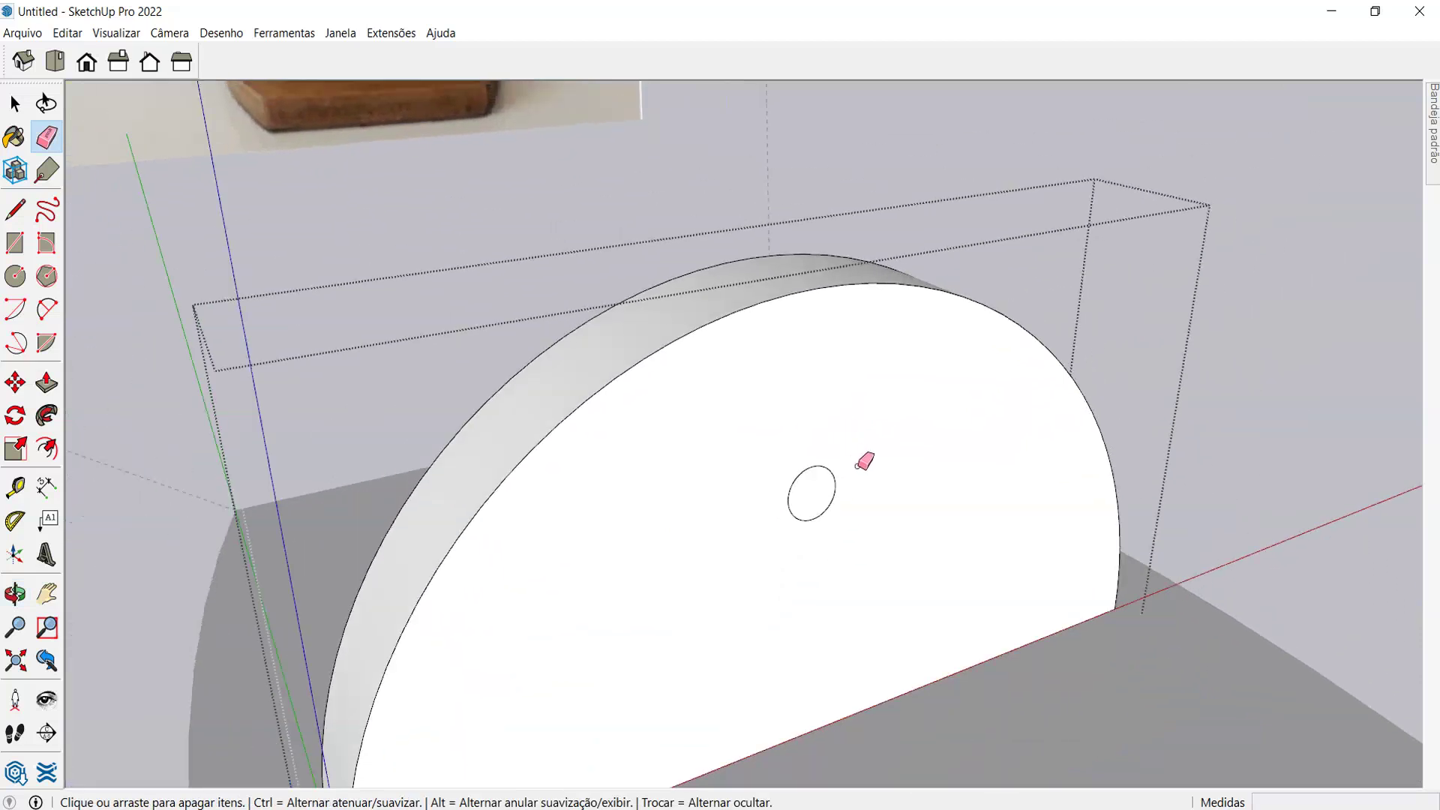
- Place a short guide from the small circle's centre running diagonally downward across the block's face
key(t)
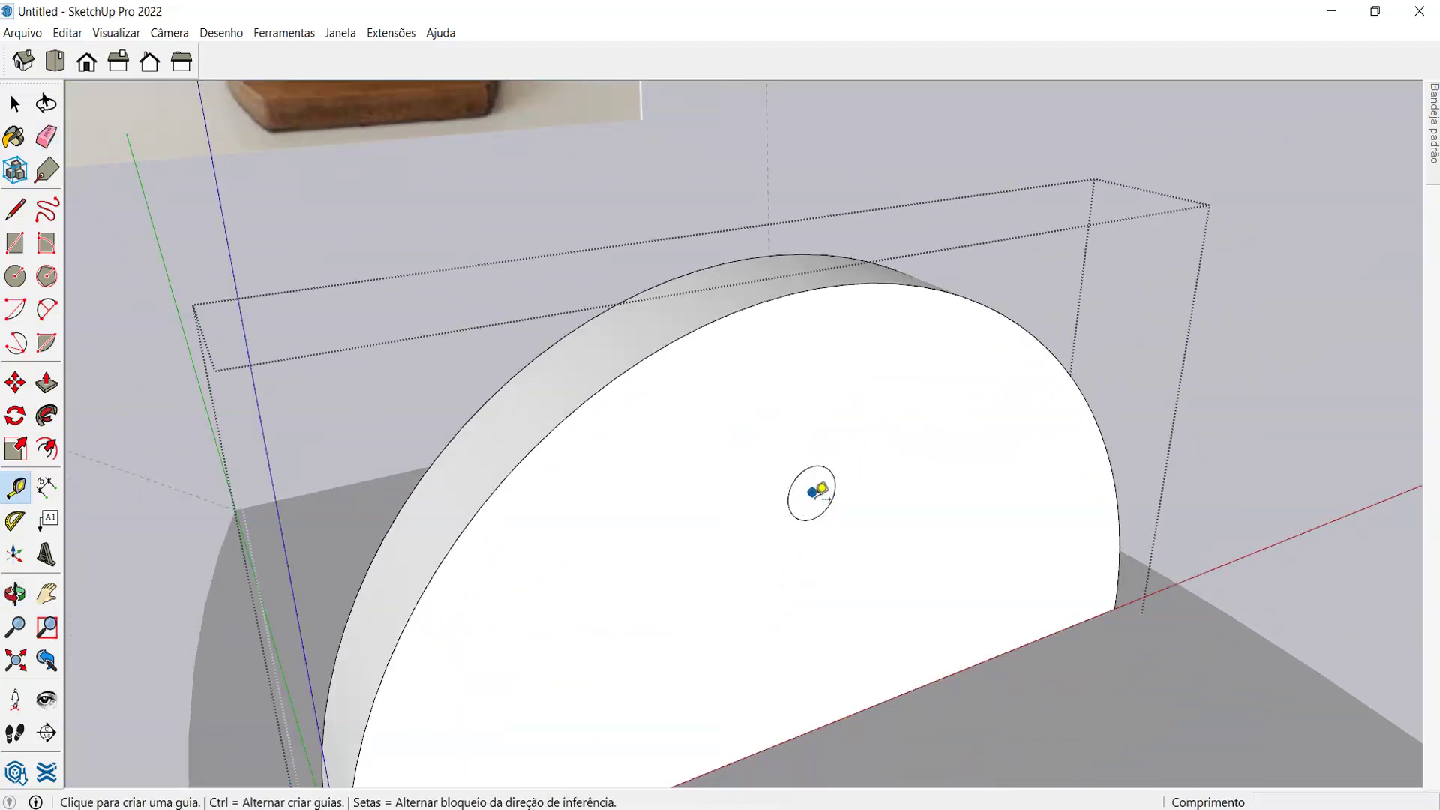
click(813, 492)
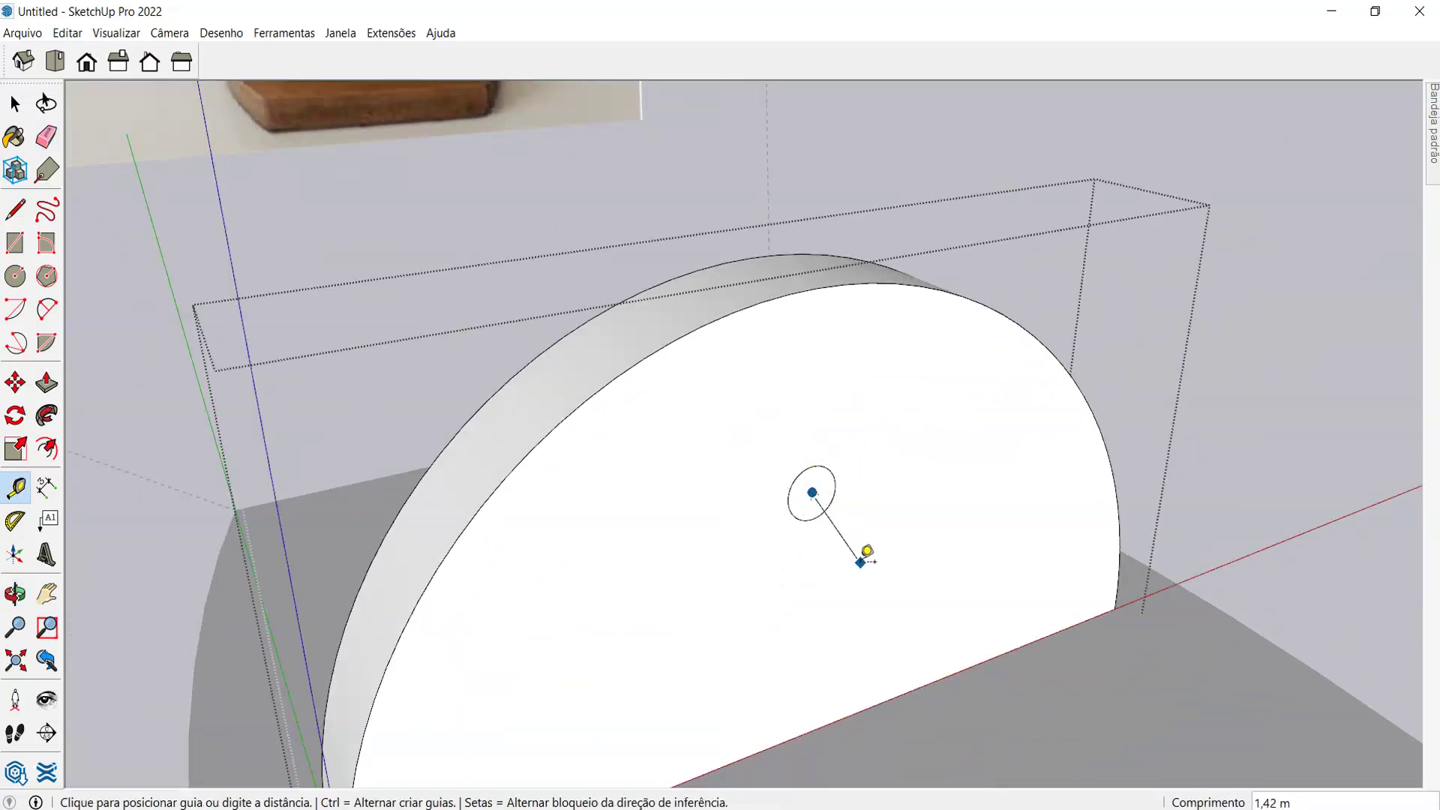
click(862, 561)
middle_drag(864, 537, 1012, 595)
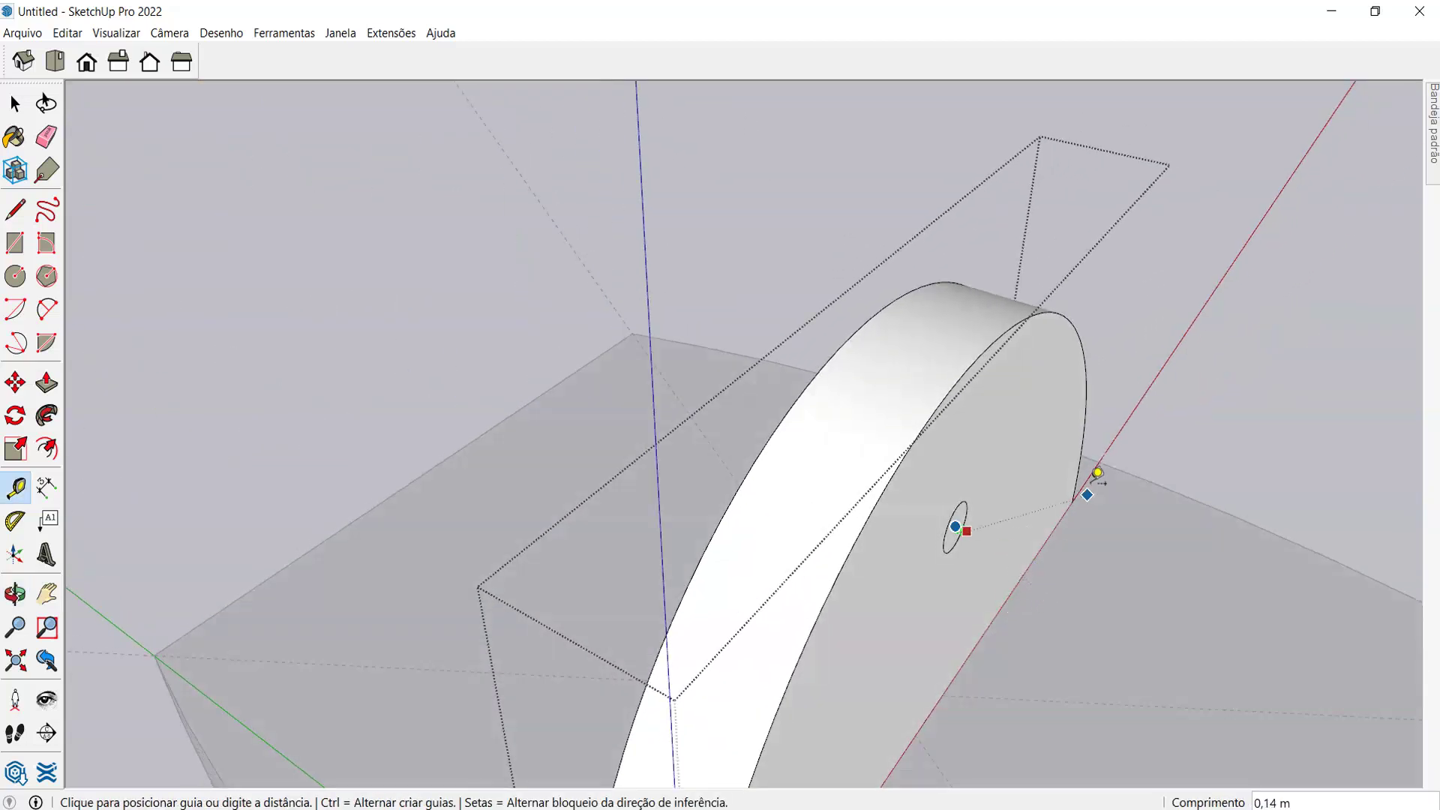
click(1165, 400)
middle_drag(1167, 405, 684, 480)
scroll(685, 481, up, 2)
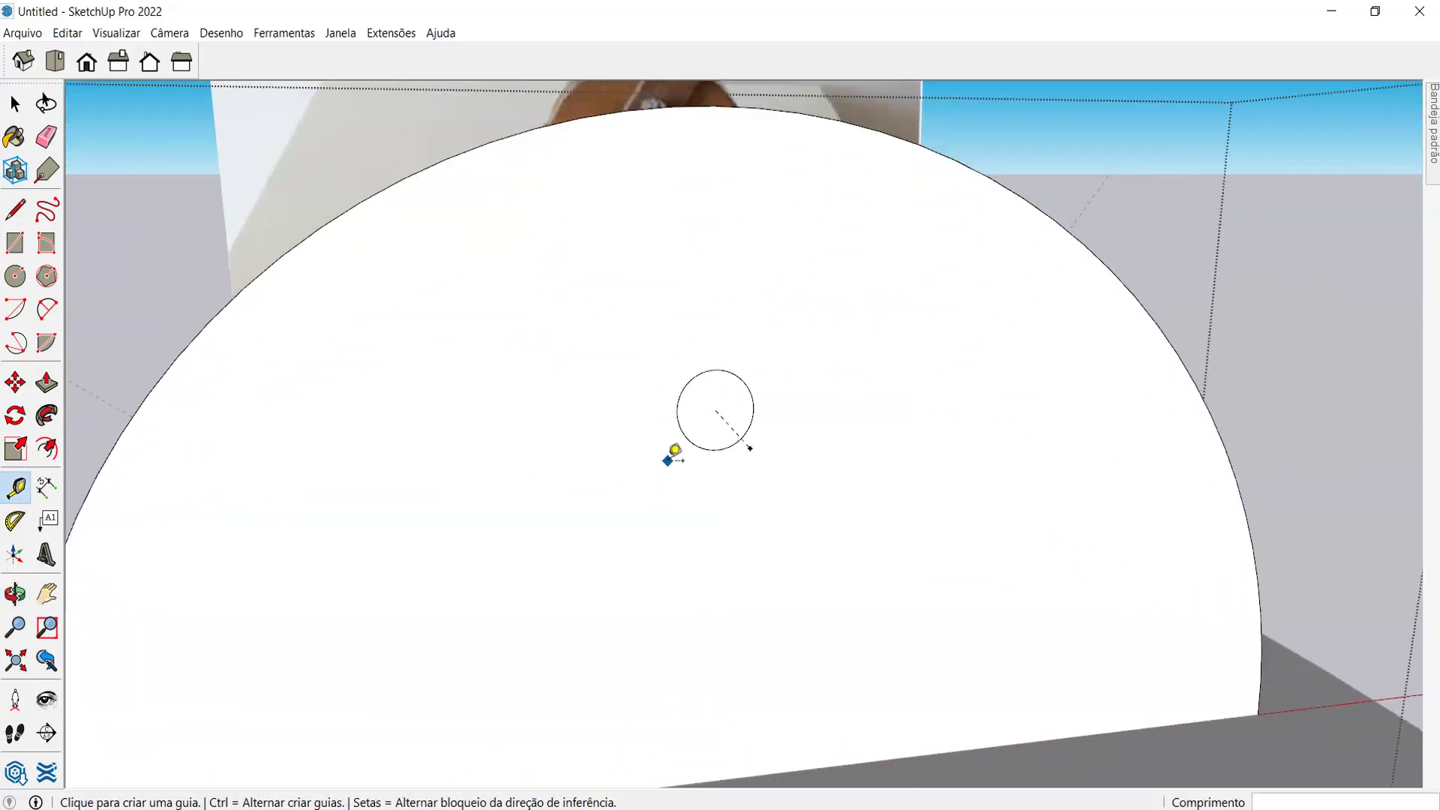
key(space)
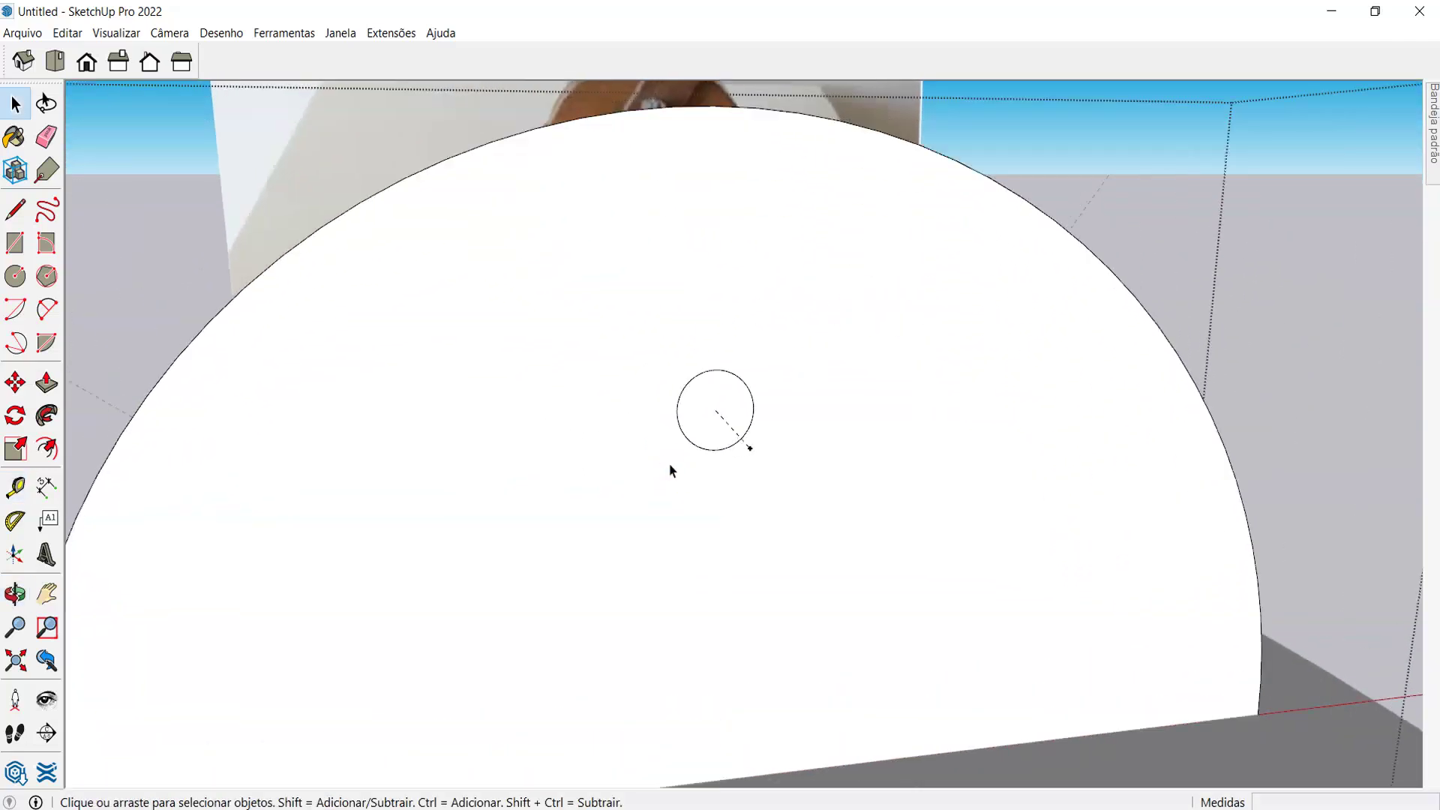
- Push the small circle through the semicircular block's thickness to cut the pivot hole
key(p)
click(704, 398)
middle_drag(681, 376, 704, 534)
click(702, 304)
key(space)
- Measure the lower arm's length on the reference image, from its base pivot to the elbow joint
middle_drag(474, 483, 473, 438)
scroll(472, 439, up, 4)
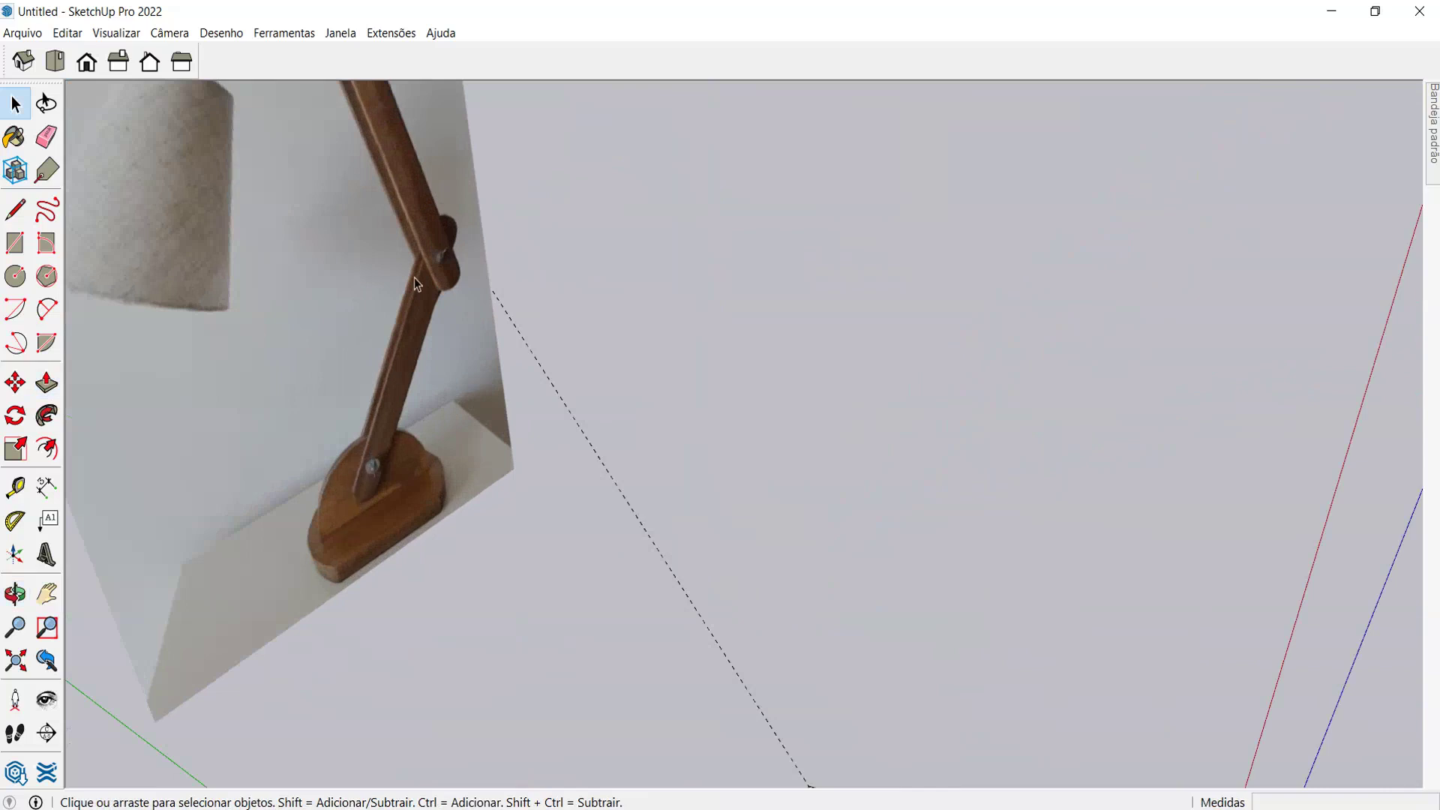
scroll(304, 317, down, 3)
scroll(346, 356, up, 4)
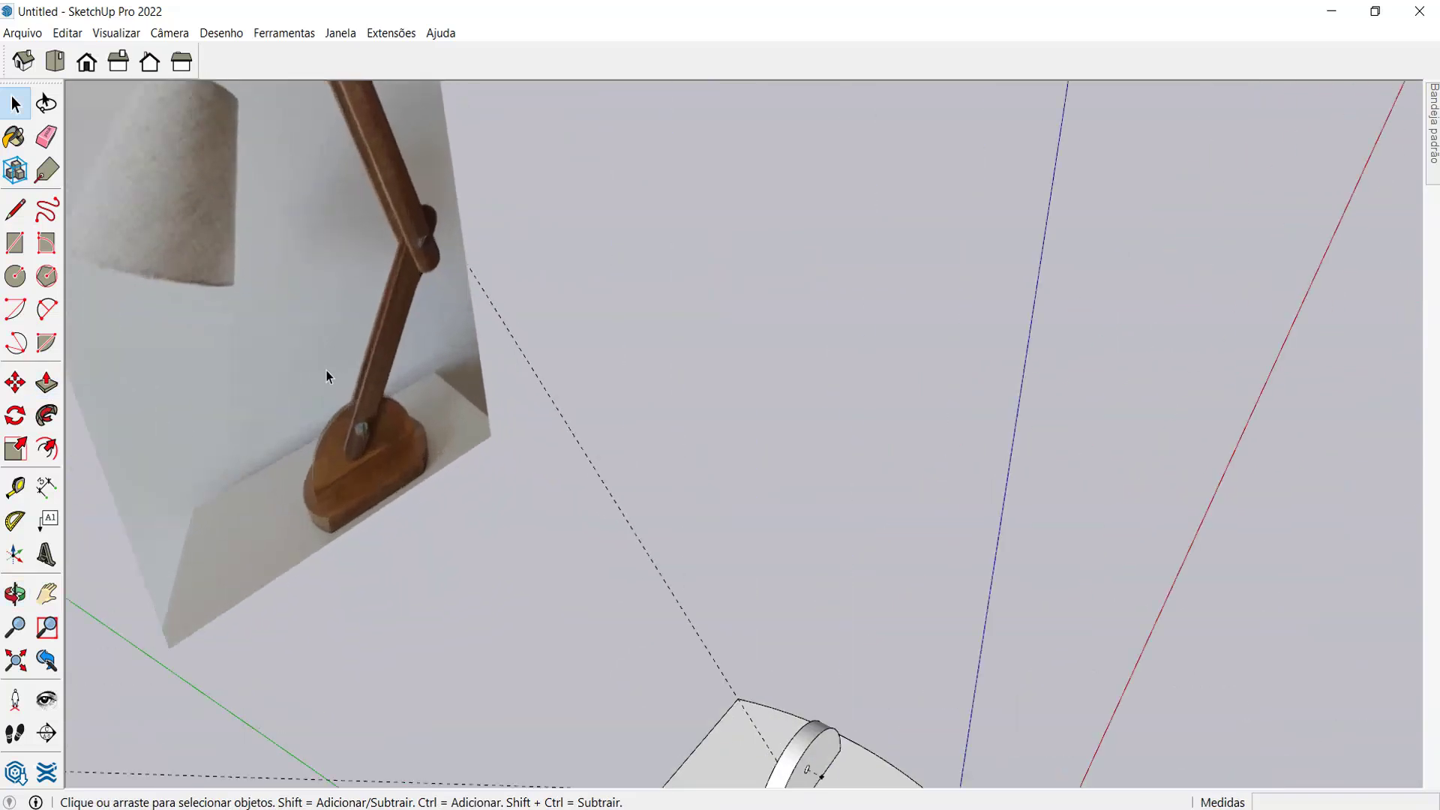
key(t)
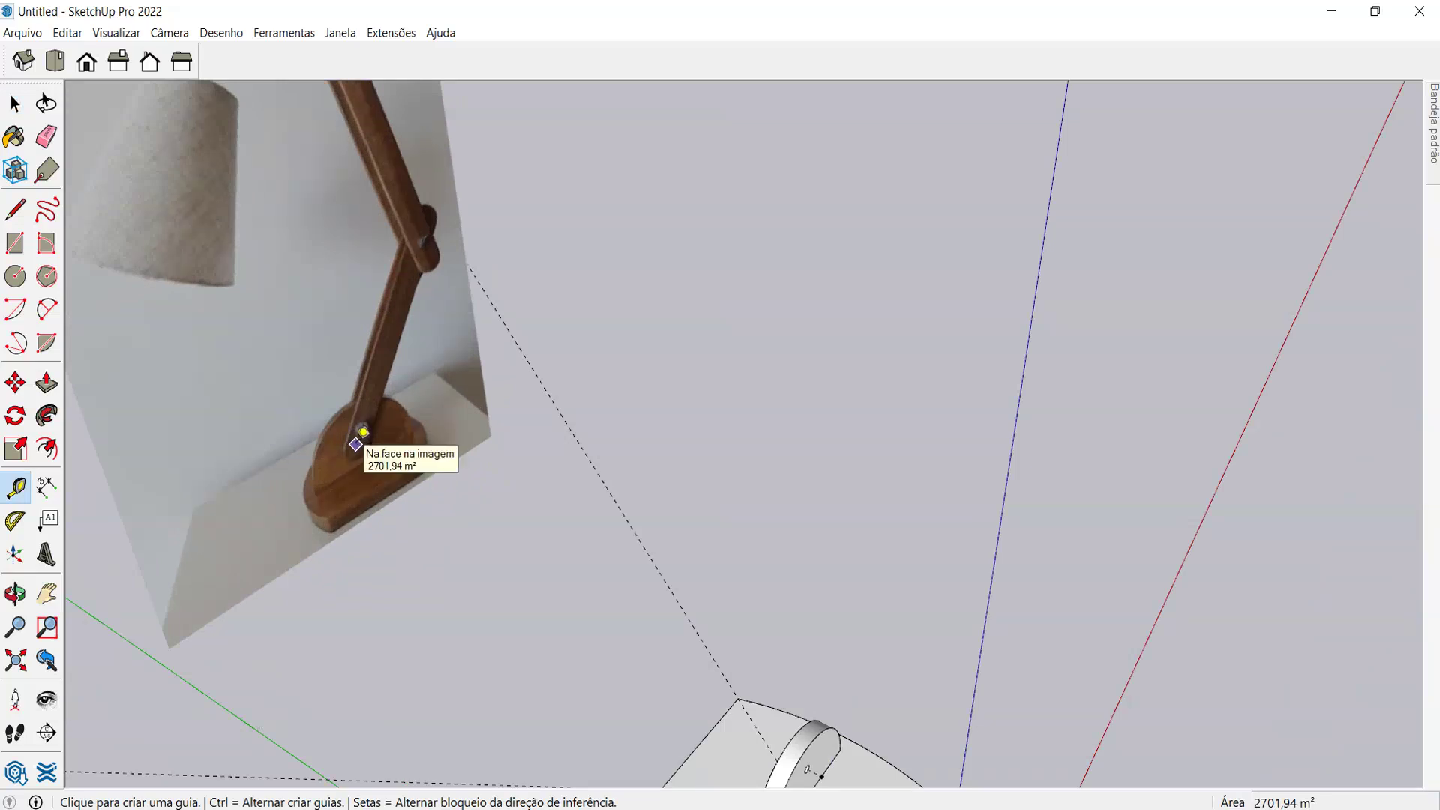
click(356, 444)
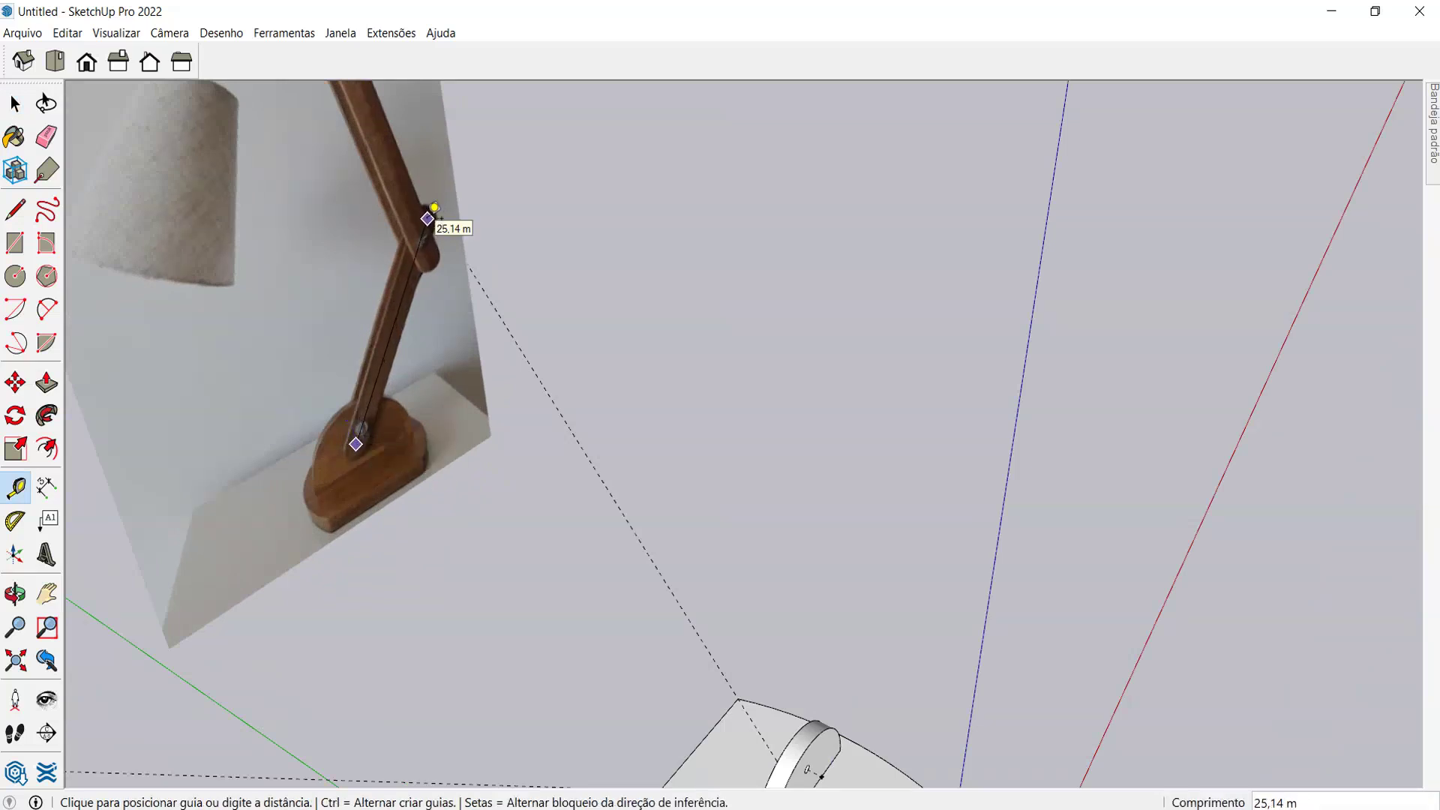
scroll(360, 441, up, 2)
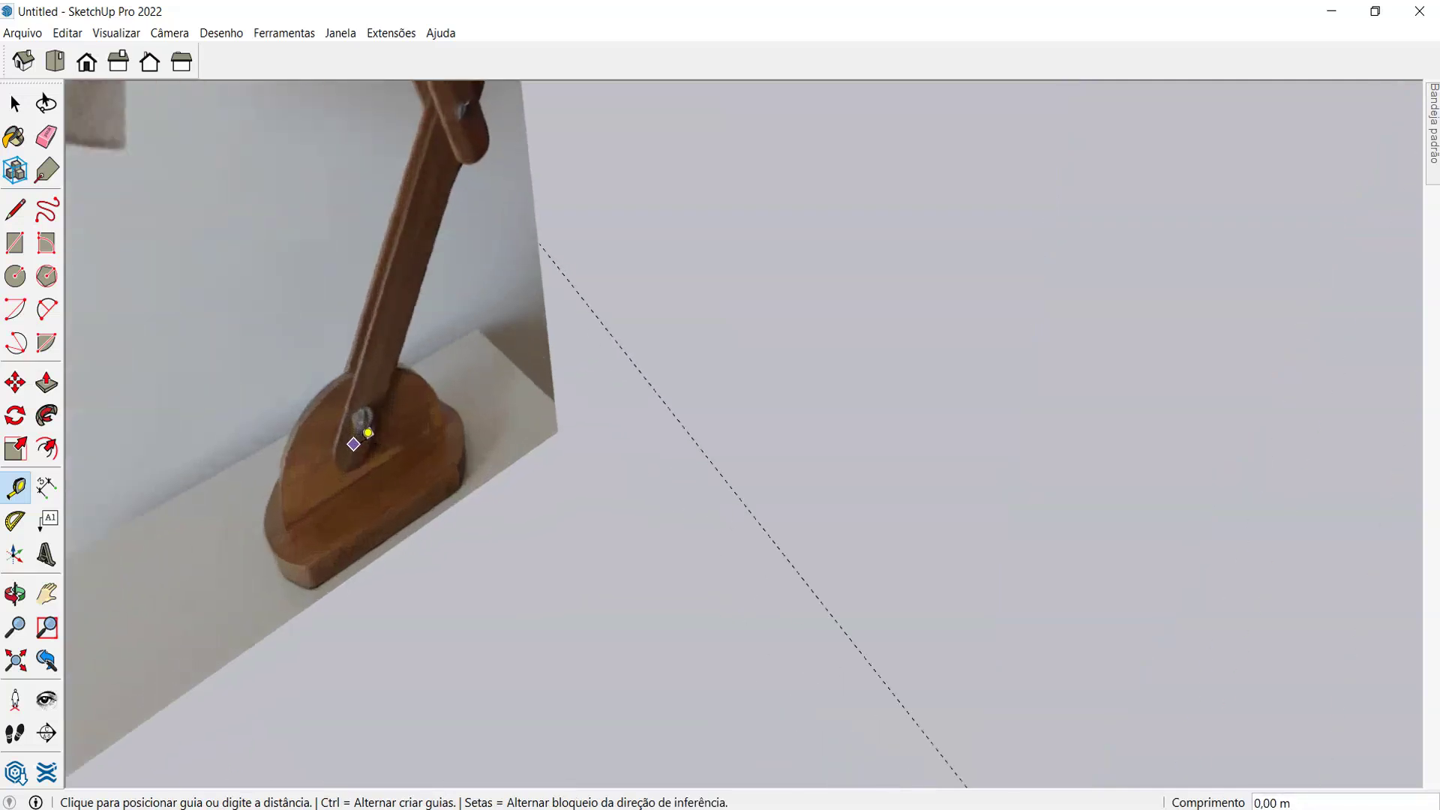
click(362, 439)
- Measure the width of the lower arm on the reference image just above the base
scroll(362, 435, up, 2)
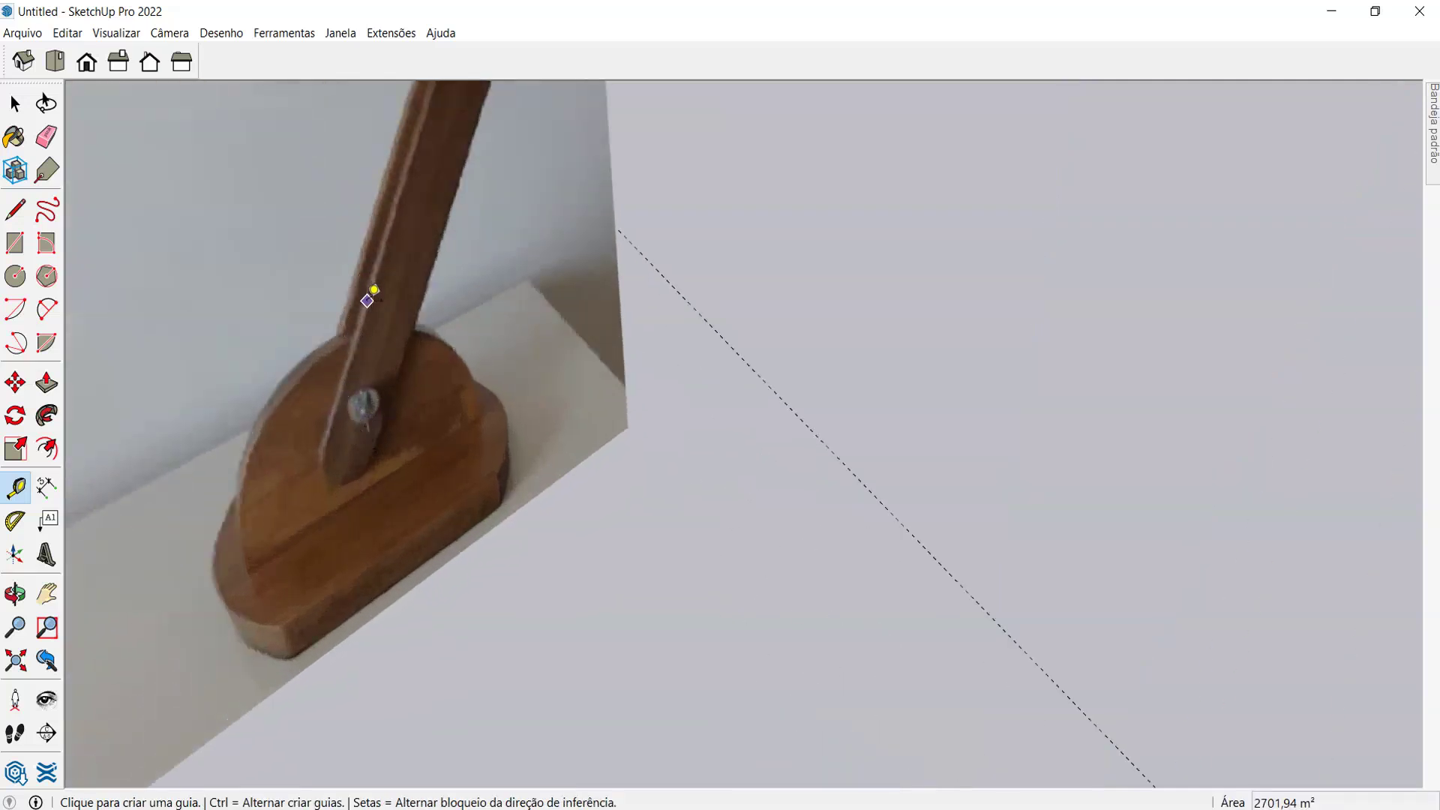
click(371, 299)
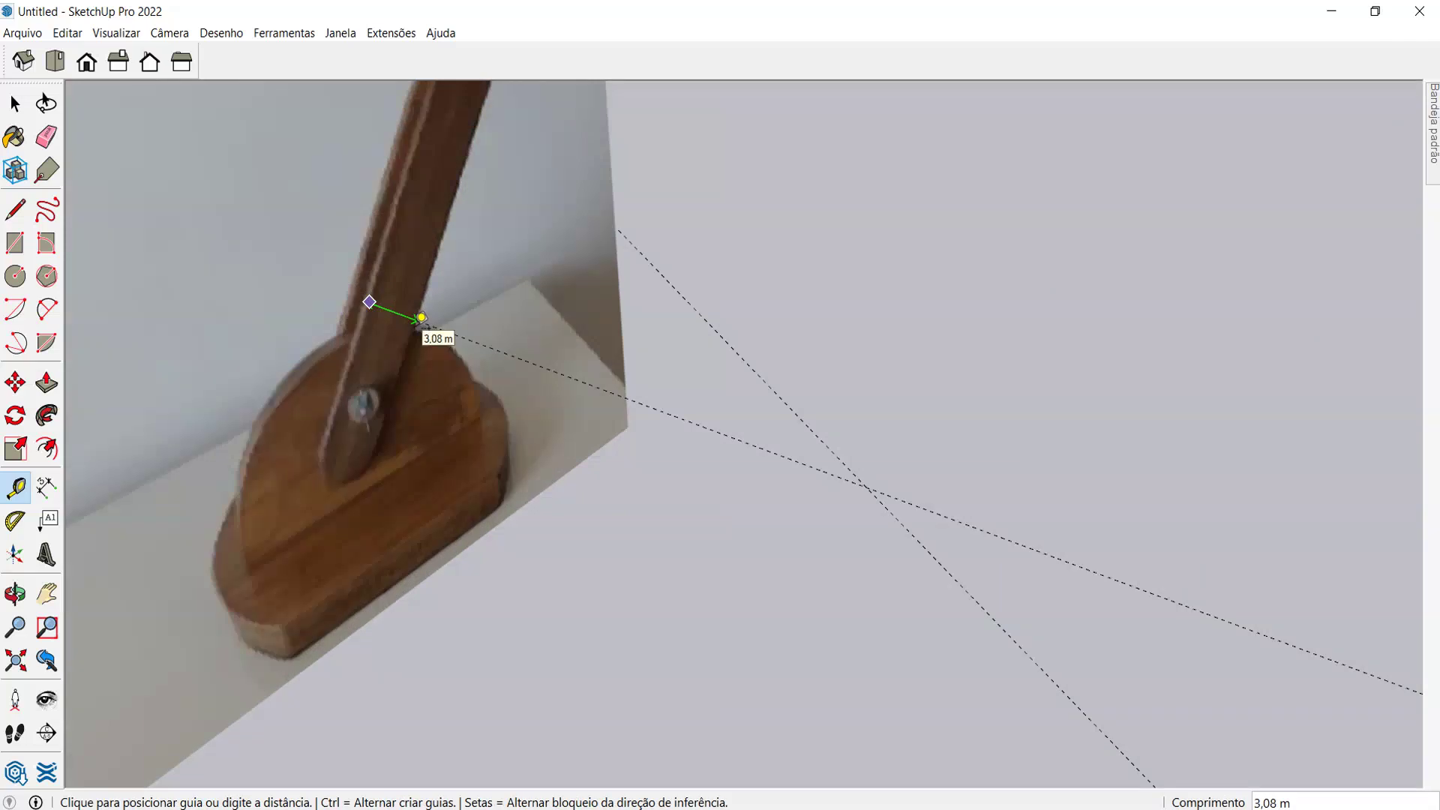
key(space)
- Draw a long narrow rectangle about 3 m wide on the ground beside the base as the lower arm's outline
scroll(399, 332, down, 5)
middle_drag(399, 332, 713, 542)
scroll(714, 542, up, 3)
key(r)
click(632, 510)
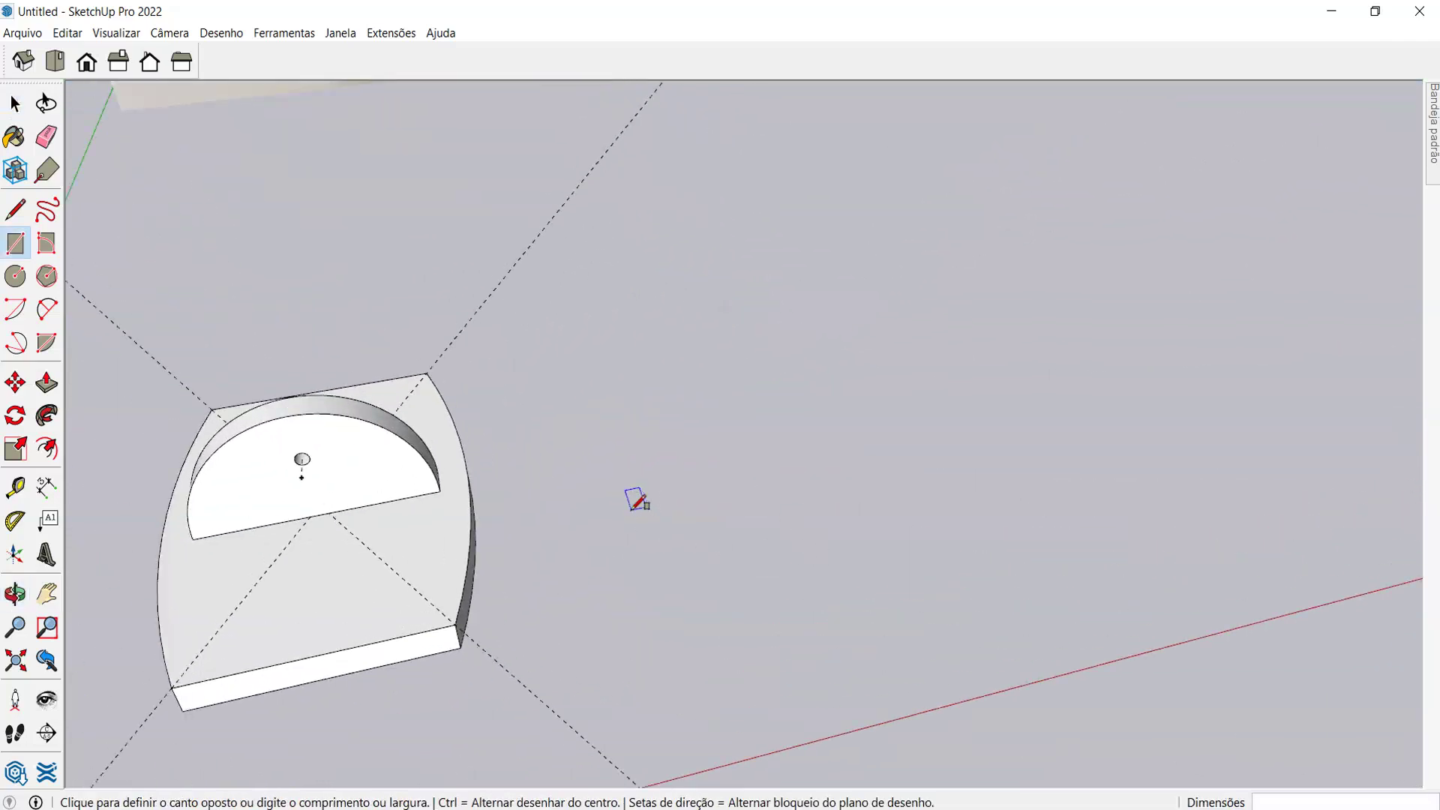
click(826, 502)
scroll(836, 499, down, 3)
middle_drag(836, 498, 967, 407)
scroll(870, 424, up, 2)
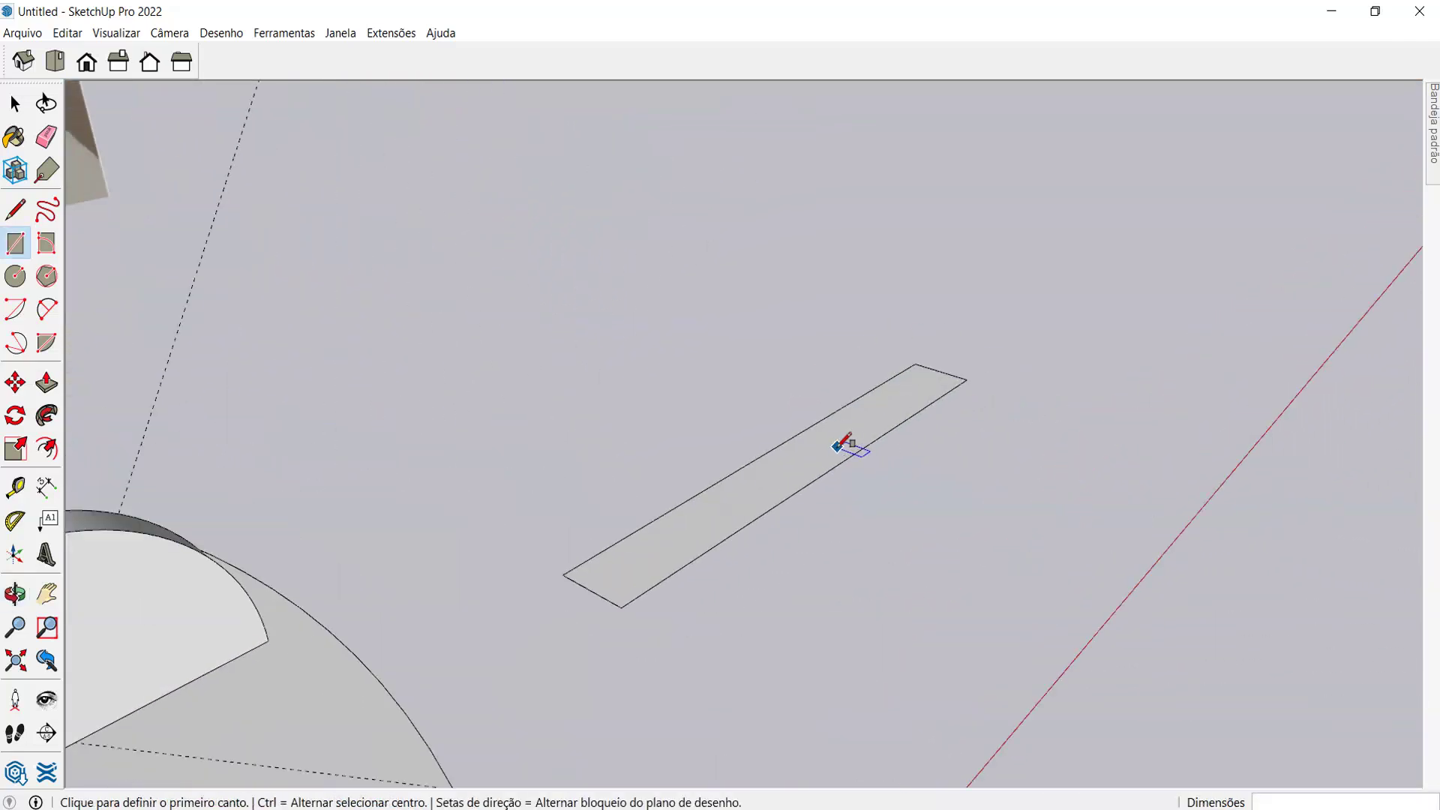
- Compare the rectangle's proportions with the lower arm in the reference image
scroll(845, 440, down, 3)
middle_drag(845, 441, 742, 408)
scroll(312, 187, up, 3)
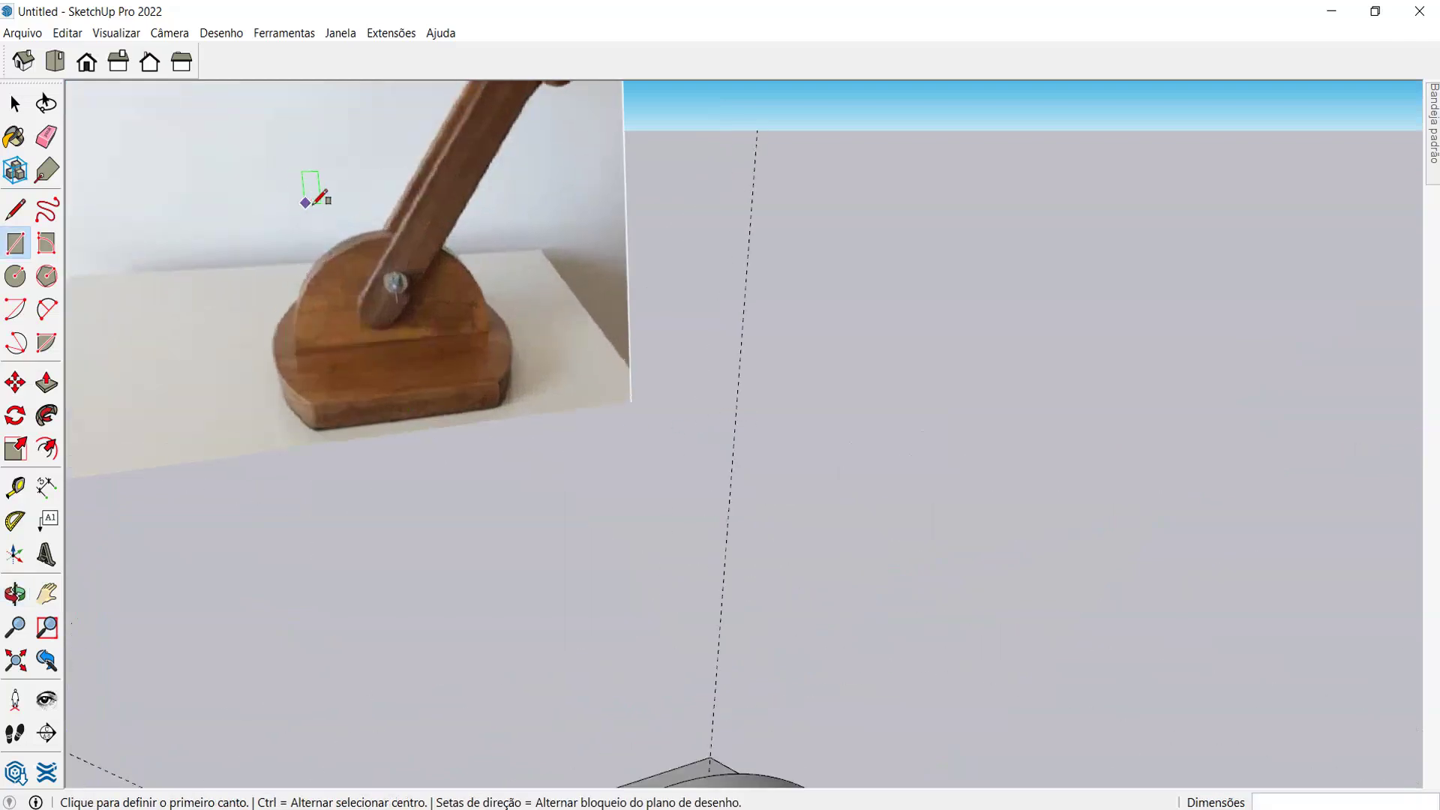
scroll(456, 412, down, 3)
middle_drag(457, 411, 164, 300)
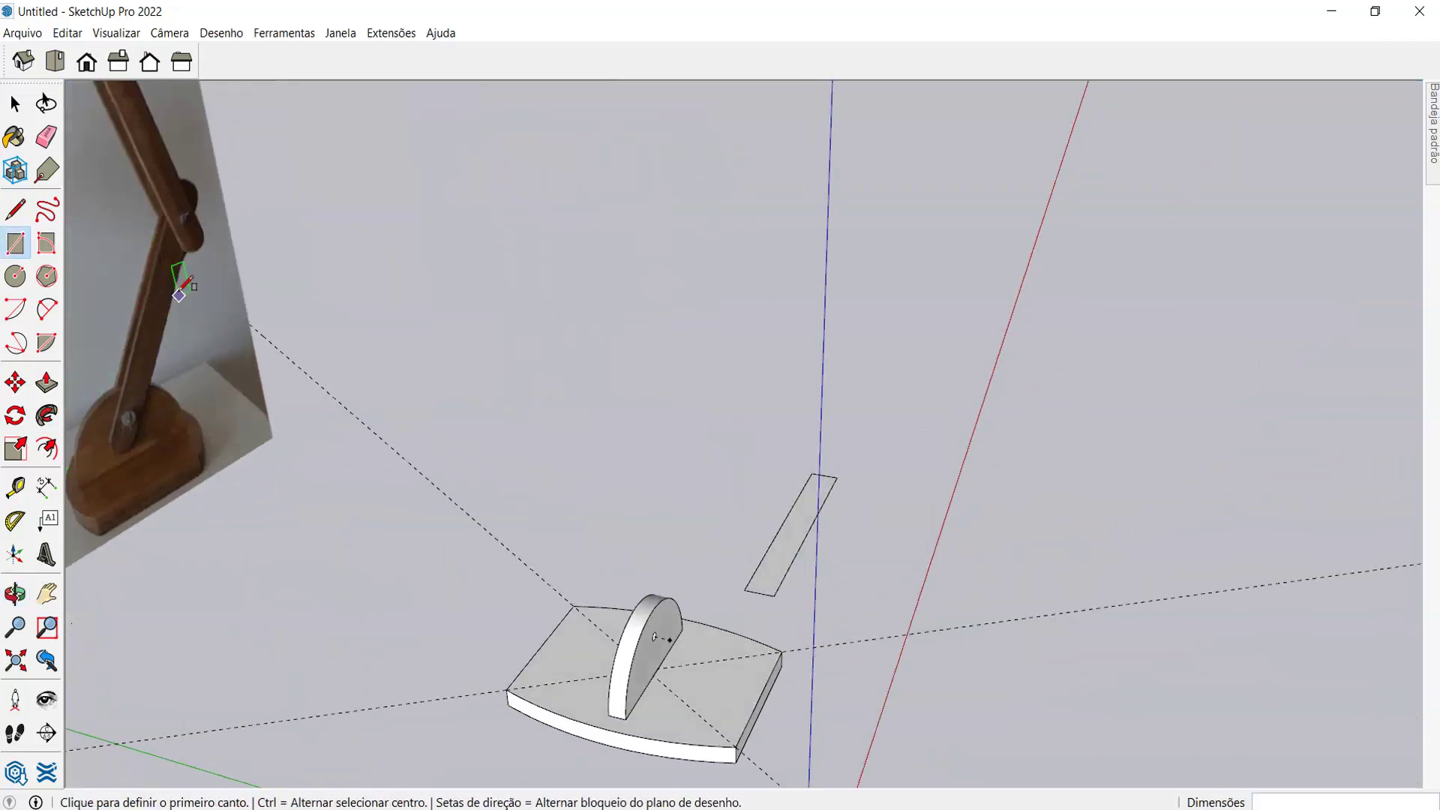
scroll(653, 534, down, 2)
scroll(771, 572, up, 3)
- Try extruding the arm rectangle by 0.5 m, and undo the extrusion
key(p)
click(749, 573)
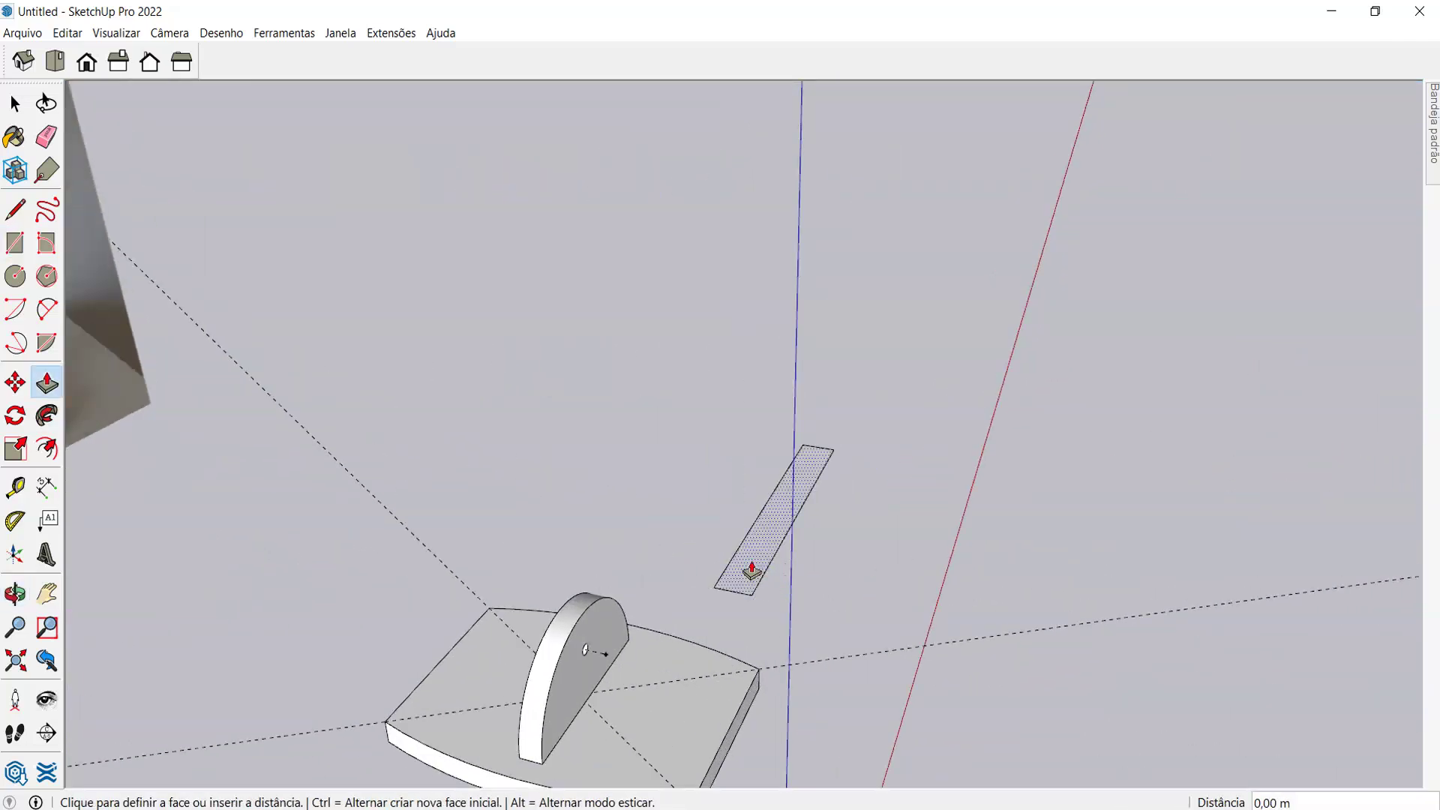
middle_drag(749, 568, 700, 569)
scroll(700, 569, up, 3)
text(,)
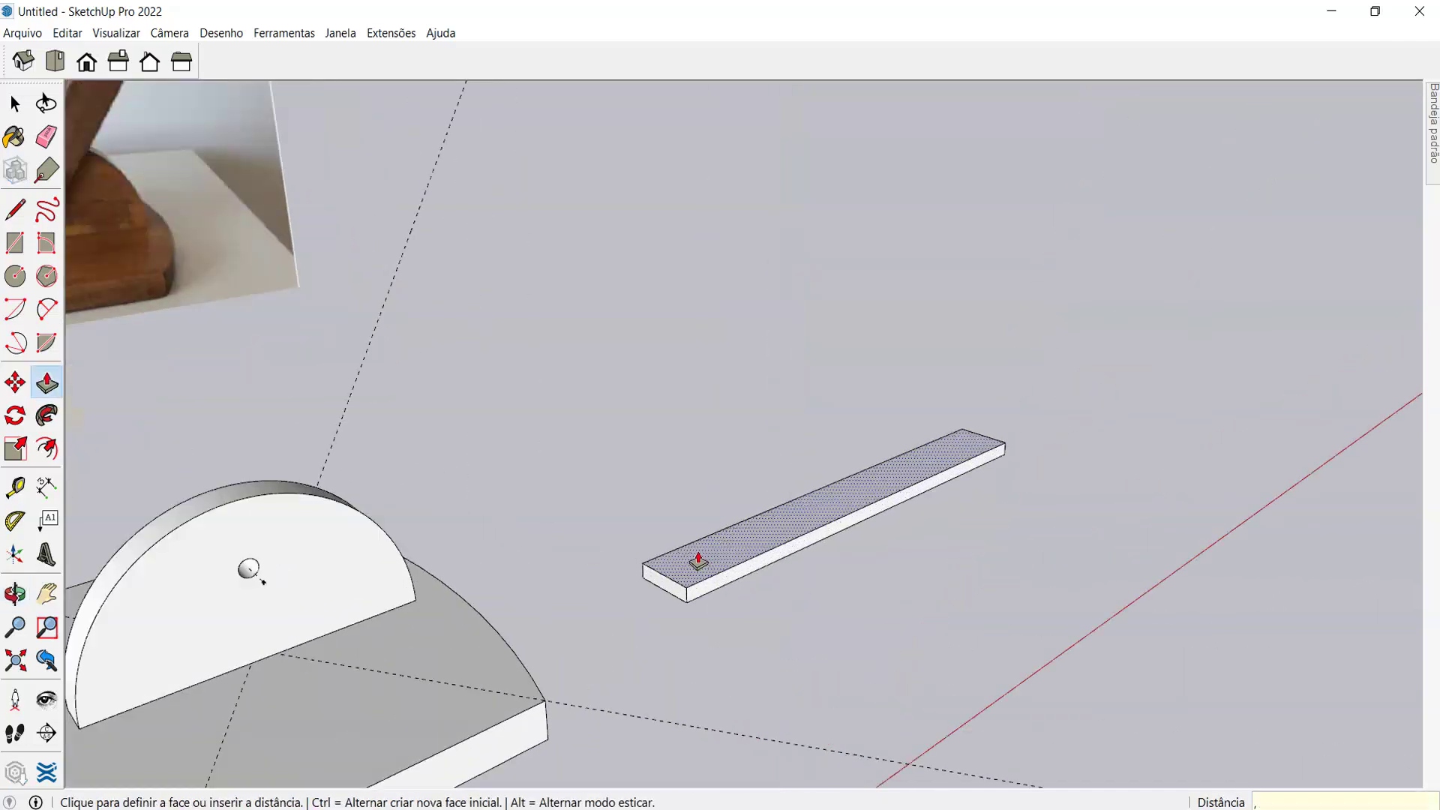
text(5)
key(Return)
mouse_move(694, 560)
middle_down()
mouse_move(366, 460)
mouse_move(812, 548)
mouse_move(768, 530)
mouse_move(875, 623)
mouse_move(835, 588)
mouse_move(732, 704)
mouse_move(742, 600)
middle_up()
scroll(743, 600, up, 3)
key(ctrl+z)
- Draw a circle of 1.5 m radius at the midpoint of each short end of the arm rectangle, reaching its corners
scroll(653, 636, up, 3)
key(c)
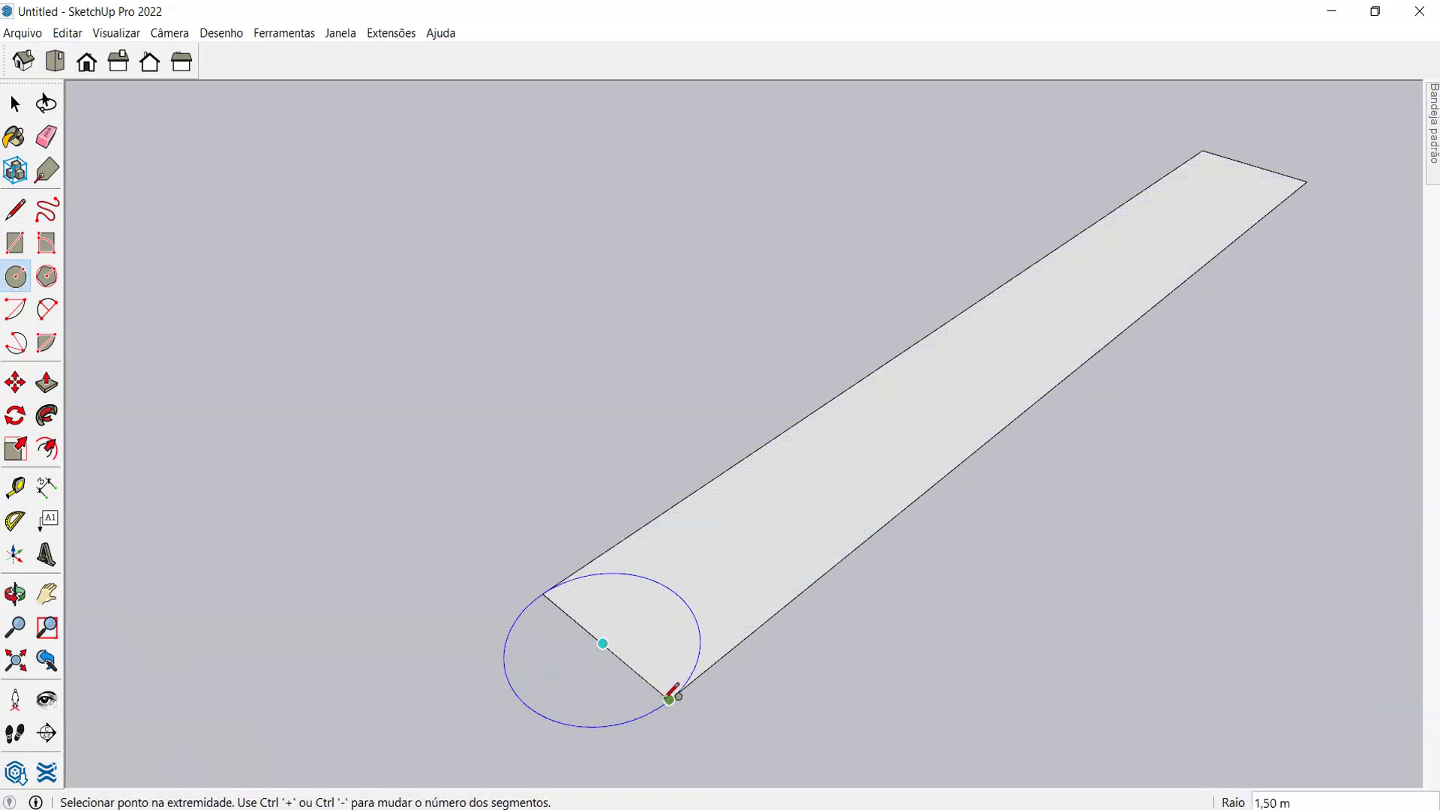
click(670, 698)
scroll(634, 498, down, 3)
scroll(877, 379, down, 3)
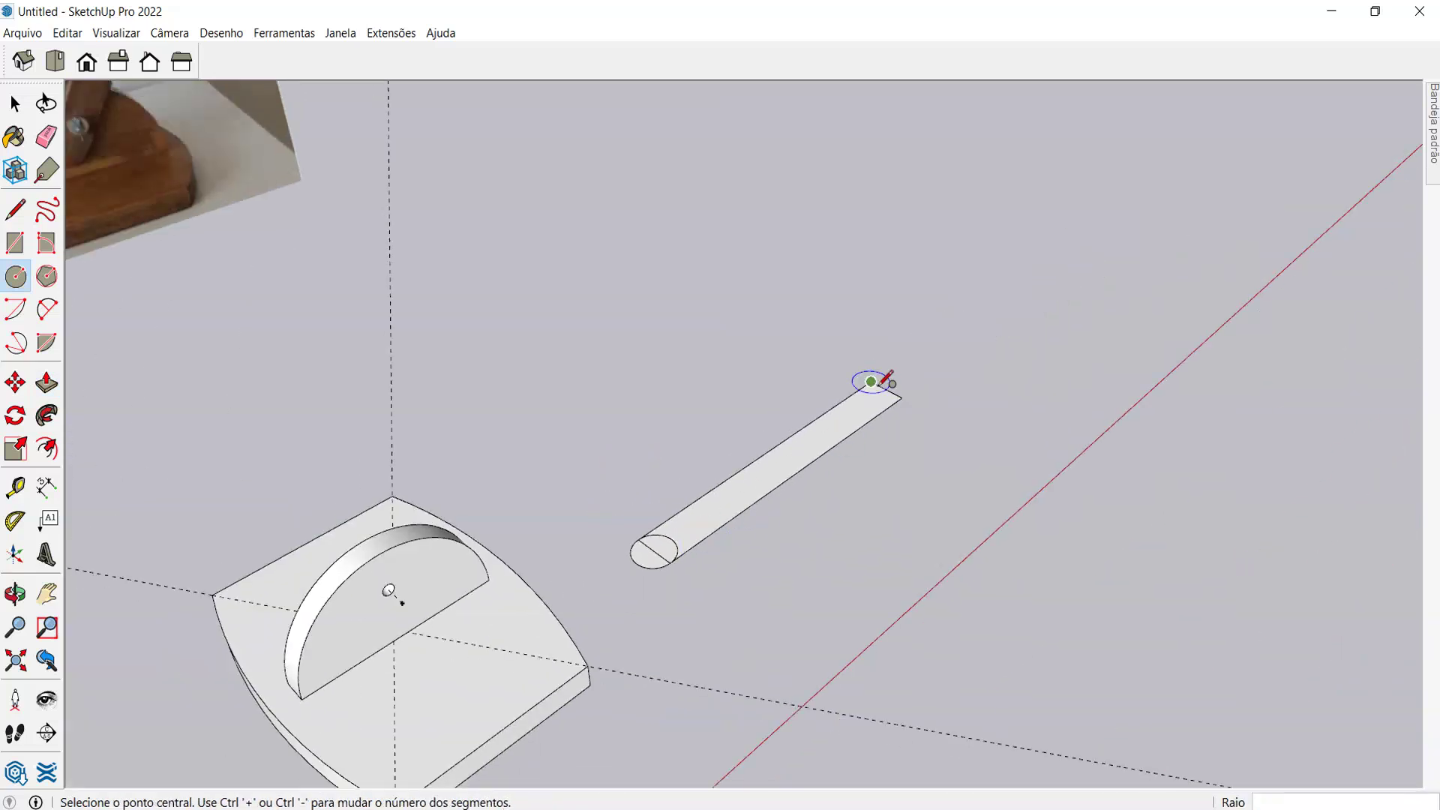
scroll(893, 390, up, 5)
click(896, 391)
click(923, 407)
scroll(922, 401, down, 5)
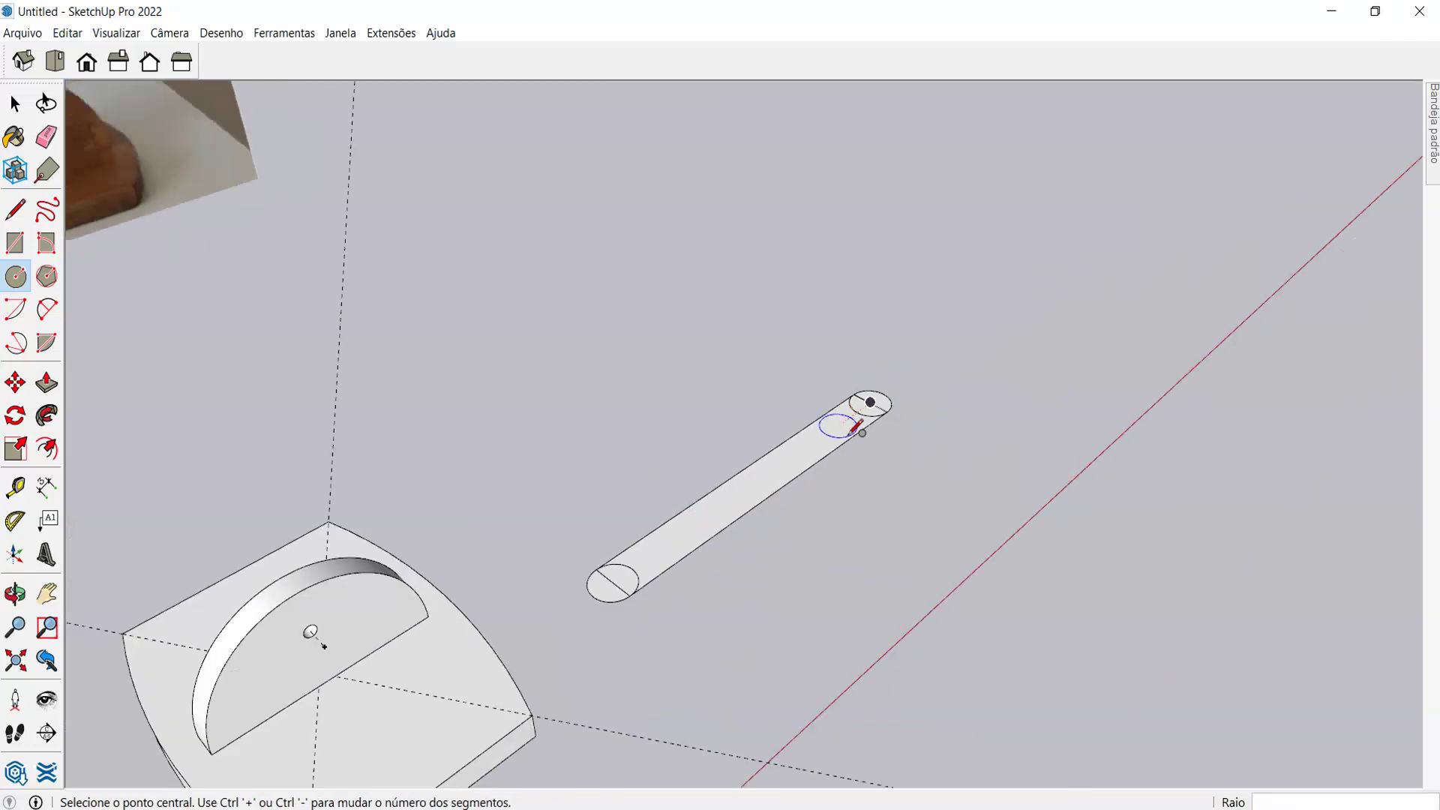
- Erase the rectangle's short end lines and the inner halves of both circles to form one round-ended arm profile
scroll(972, 461, down, 3)
middle_drag(972, 461, 964, 418)
scroll(911, 558, up, 5)
key(space)
middle_drag(912, 557, 916, 725)
key(e)
drag(887, 487, 907, 481)
mouse_move(476, 623)
mouse_down()
mouse_move(524, 600)
mouse_move(475, 585)
mouse_up()
scroll(475, 585, down, 3)
scroll(613, 634, up, 4)
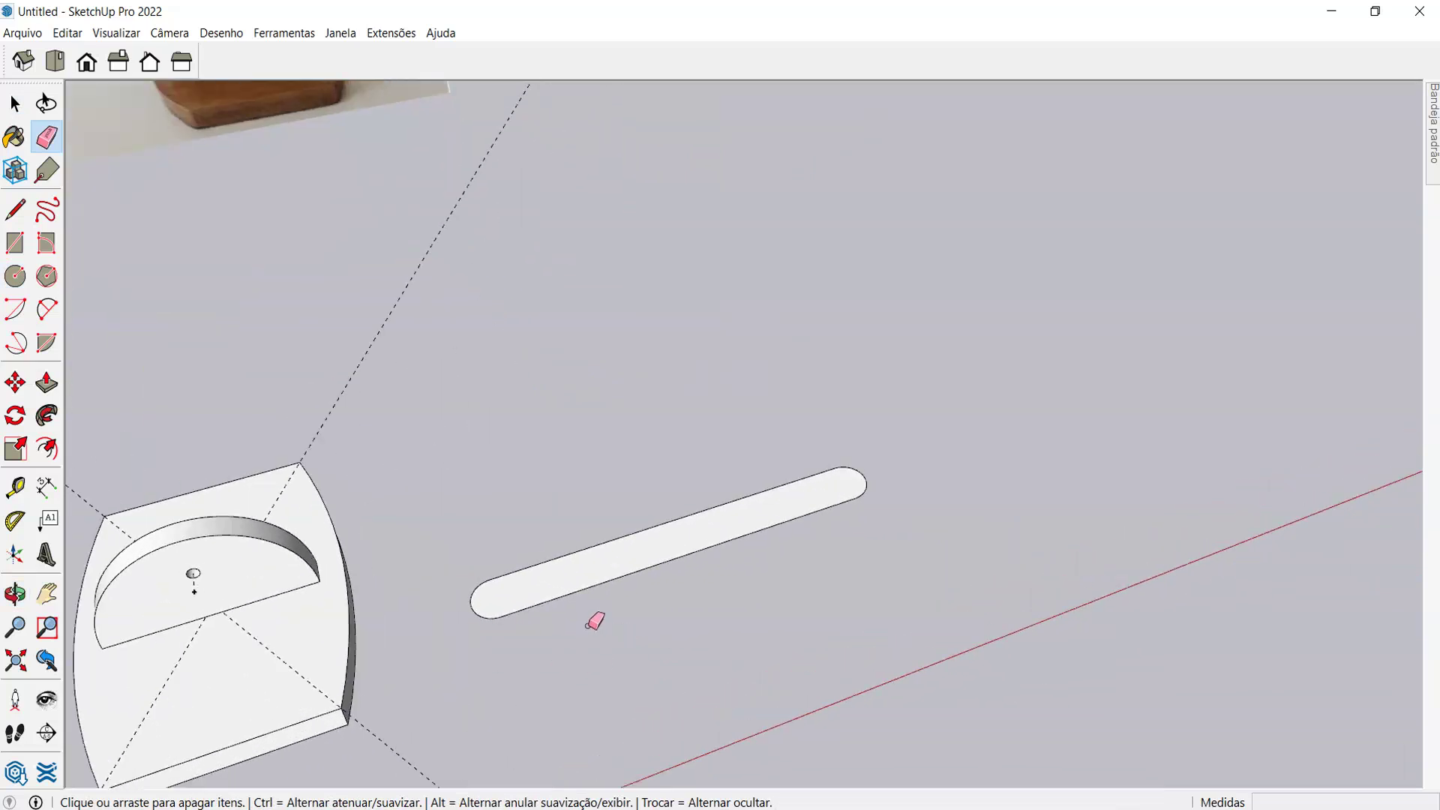
- Try extruding the round-ended arm profile by 1 m and compare its proportions with the reference lamp
key(p)
click(608, 558)
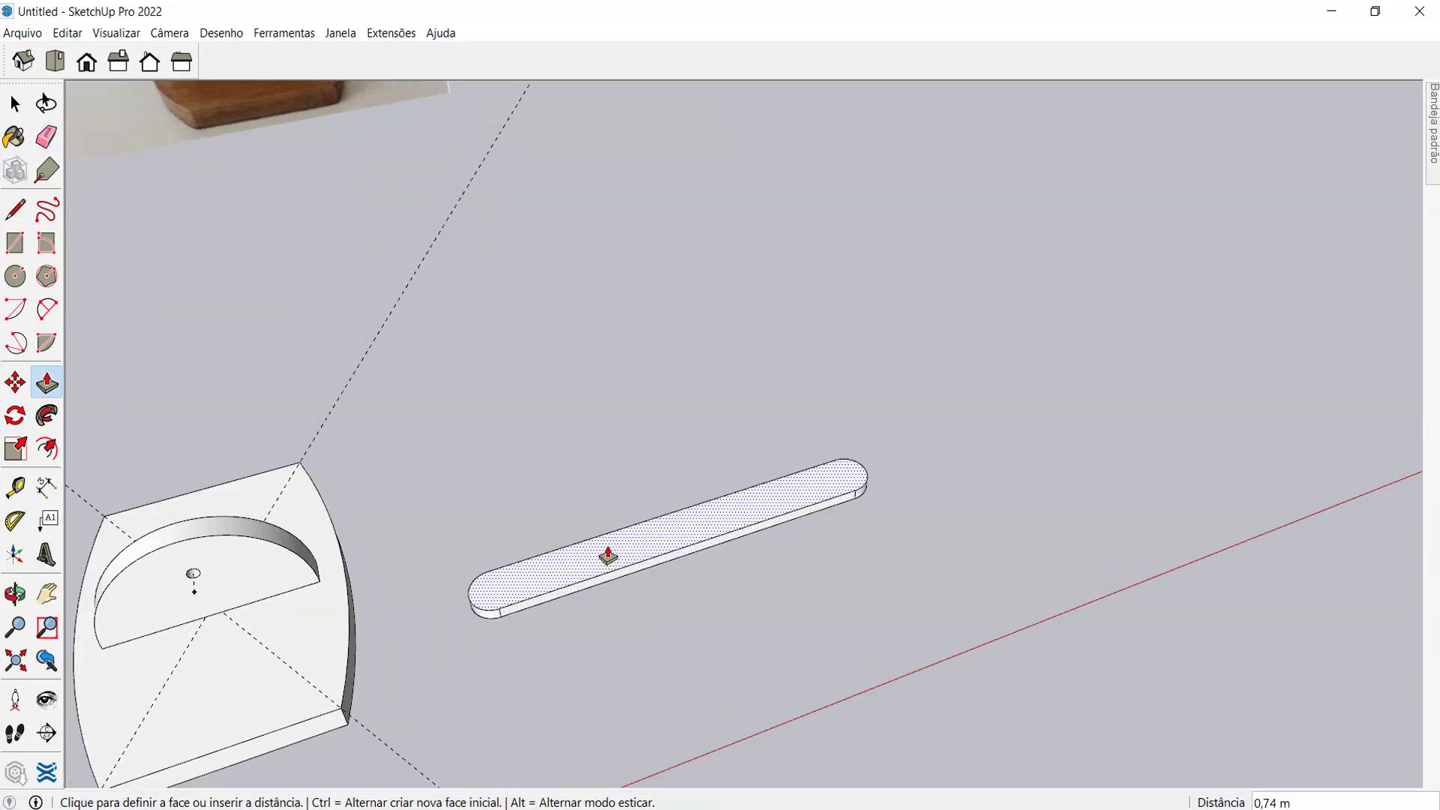
click(600, 555)
middle_drag(598, 553, 588, 437)
scroll(678, 479, down, 2)
scroll(690, 482, up, 3)
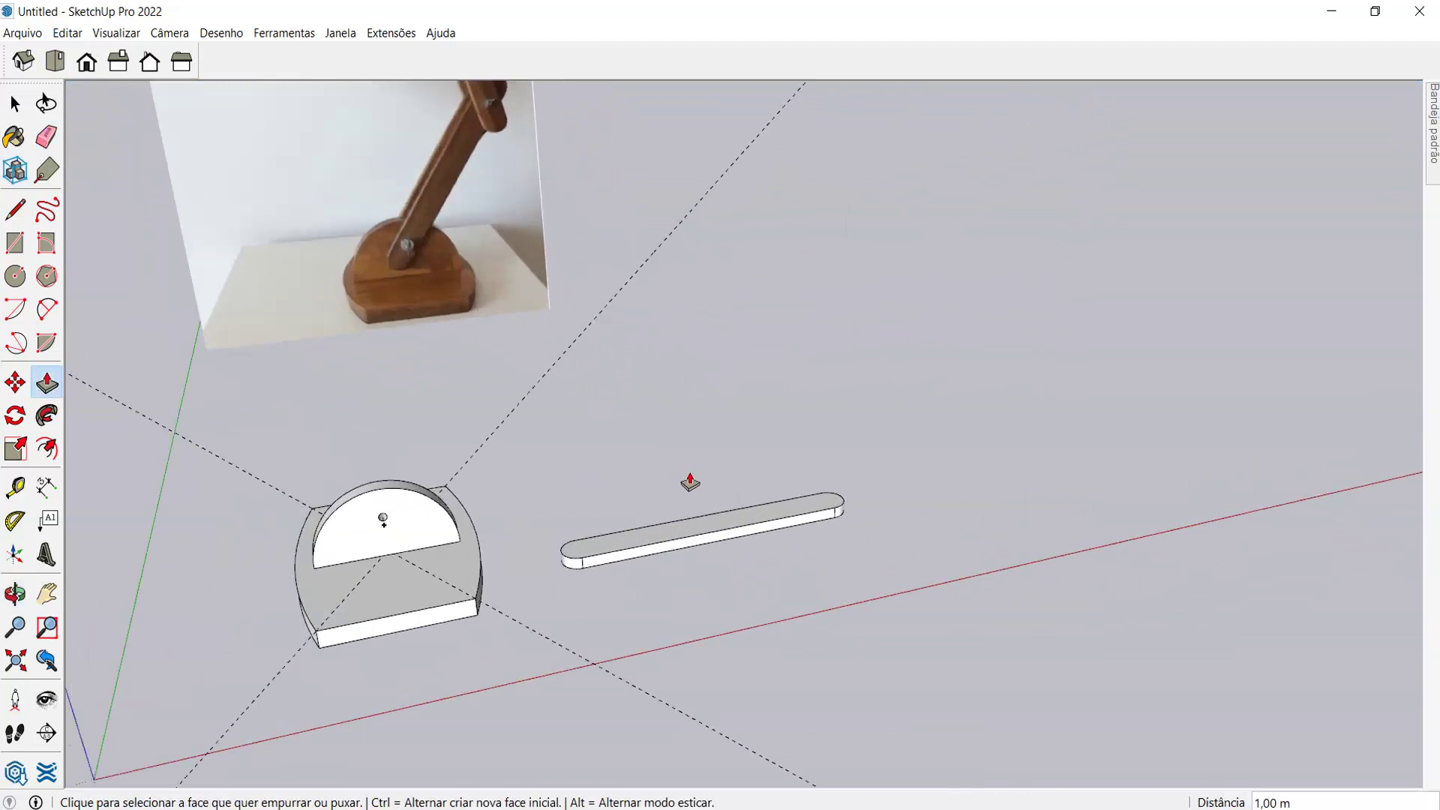
scroll(689, 482, down, 2)
middle_drag(750, 476, 682, 347)
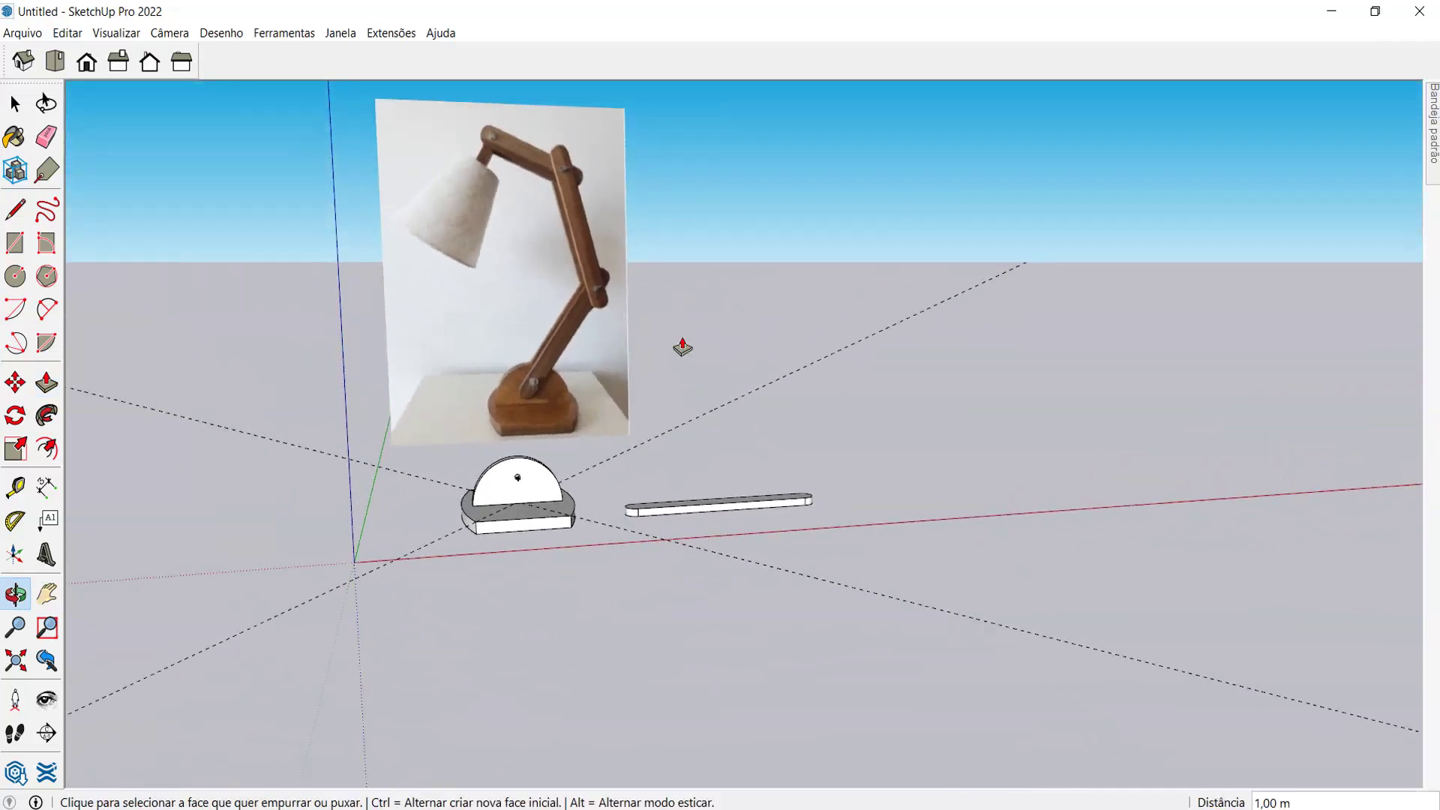
middle_drag(700, 485, 762, 572)
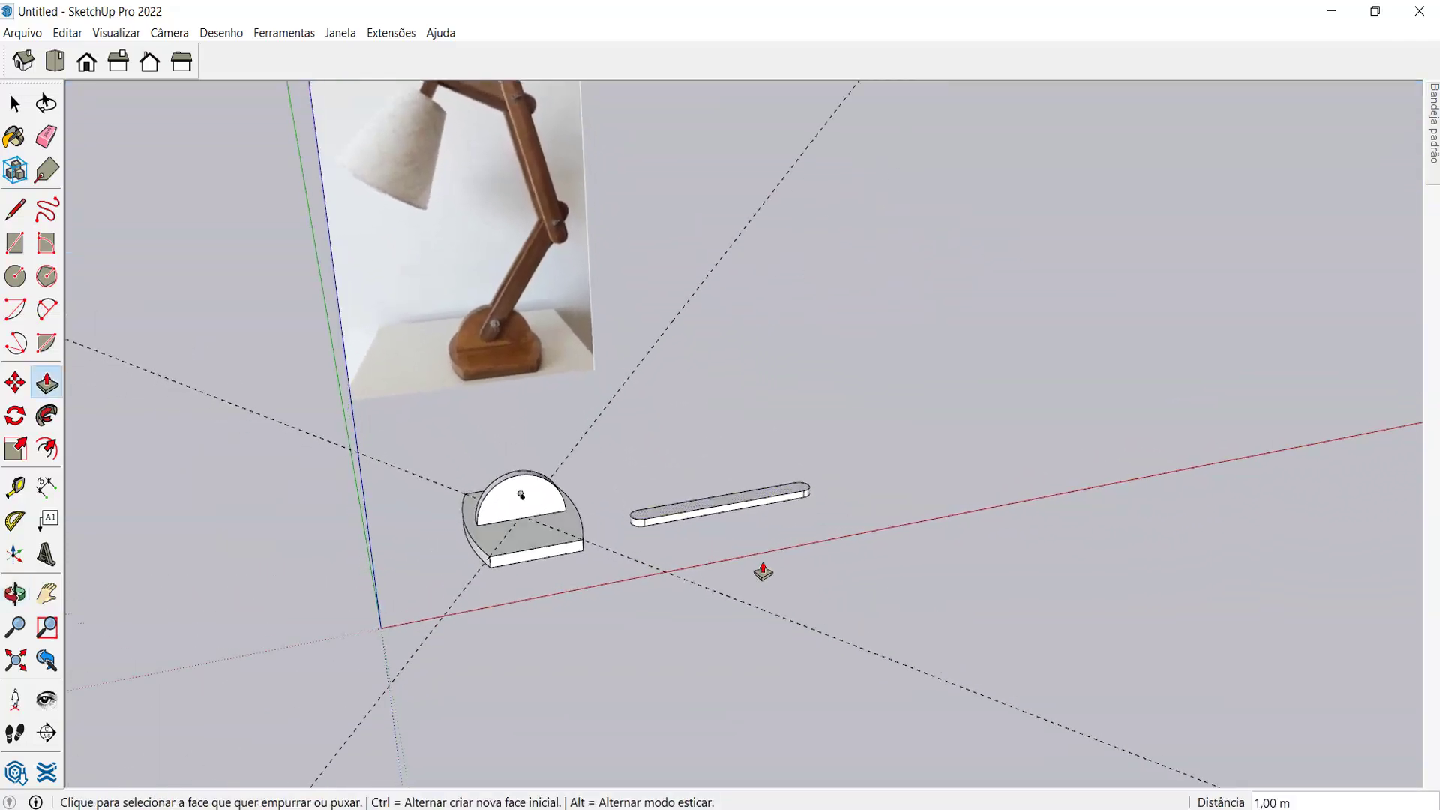
- Undo the extrusion and the rounding of both ends, back to the plain arm rectangle
scroll(740, 469, up, 3)
key(ctrl+z)
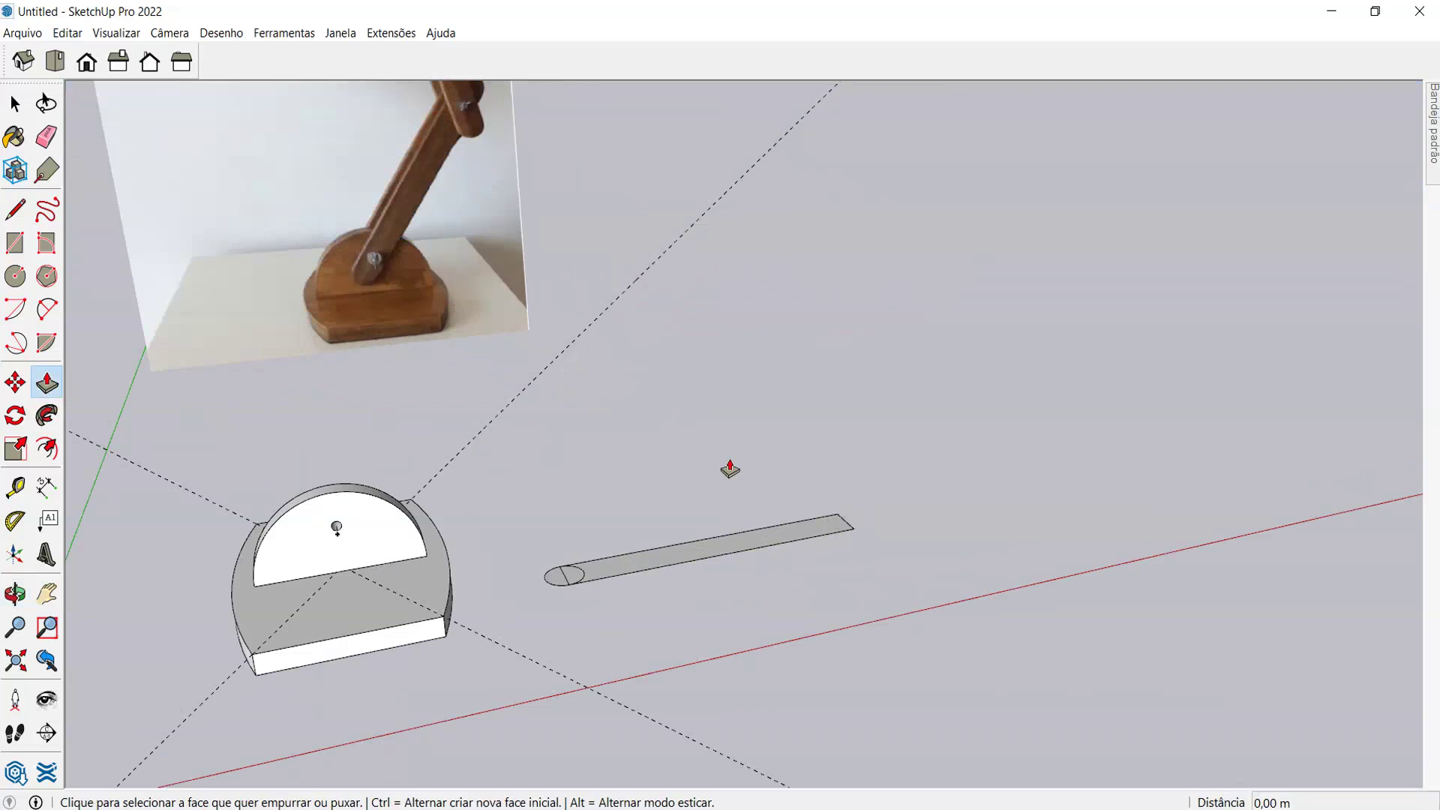
scroll(832, 522, up, 3)
- Shorten the arm rectangle by moving its far short edge inward along the red axis by 1.5 m and another 0.5 m
key(space)
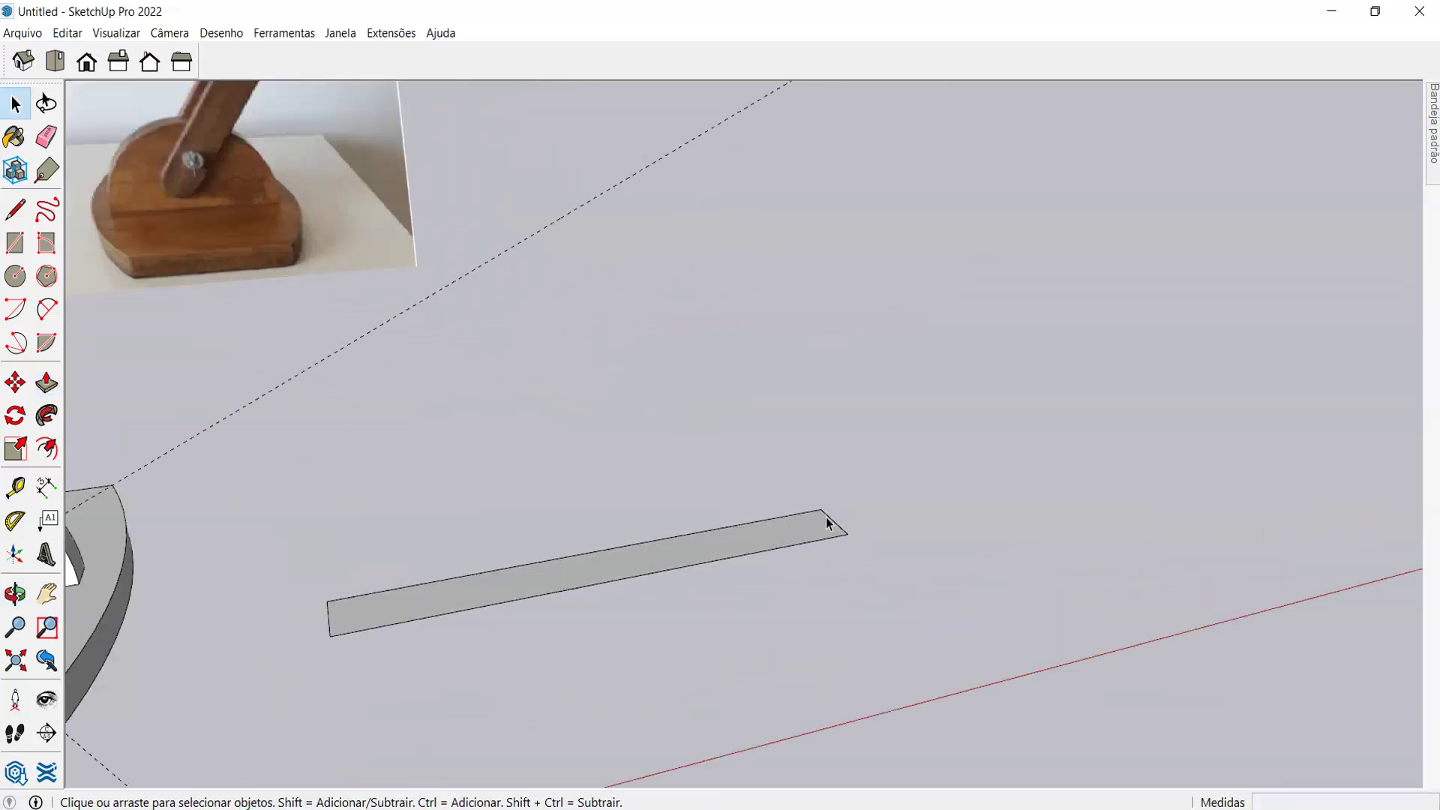
key(m)
click(837, 600)
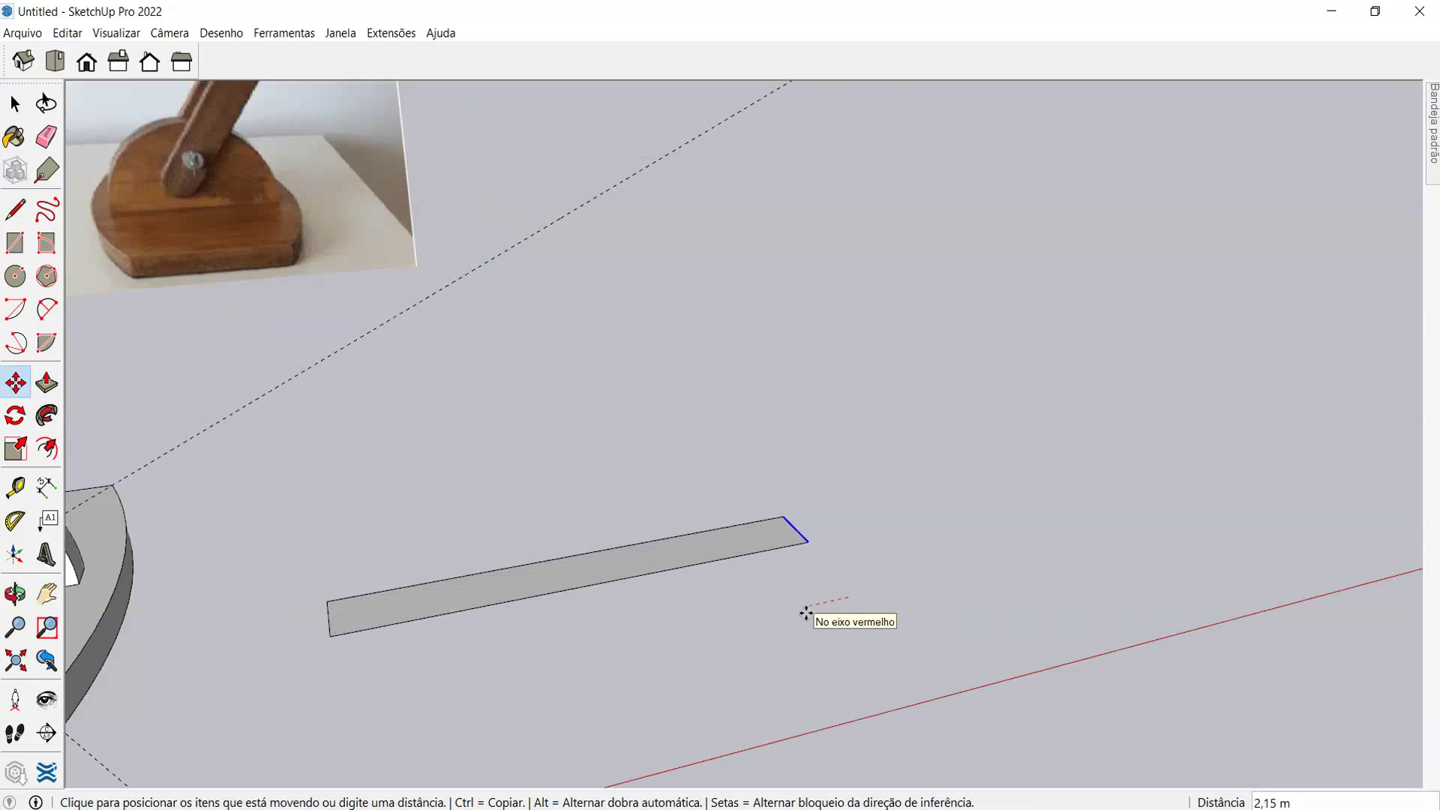
text(1,5)
key(Return)
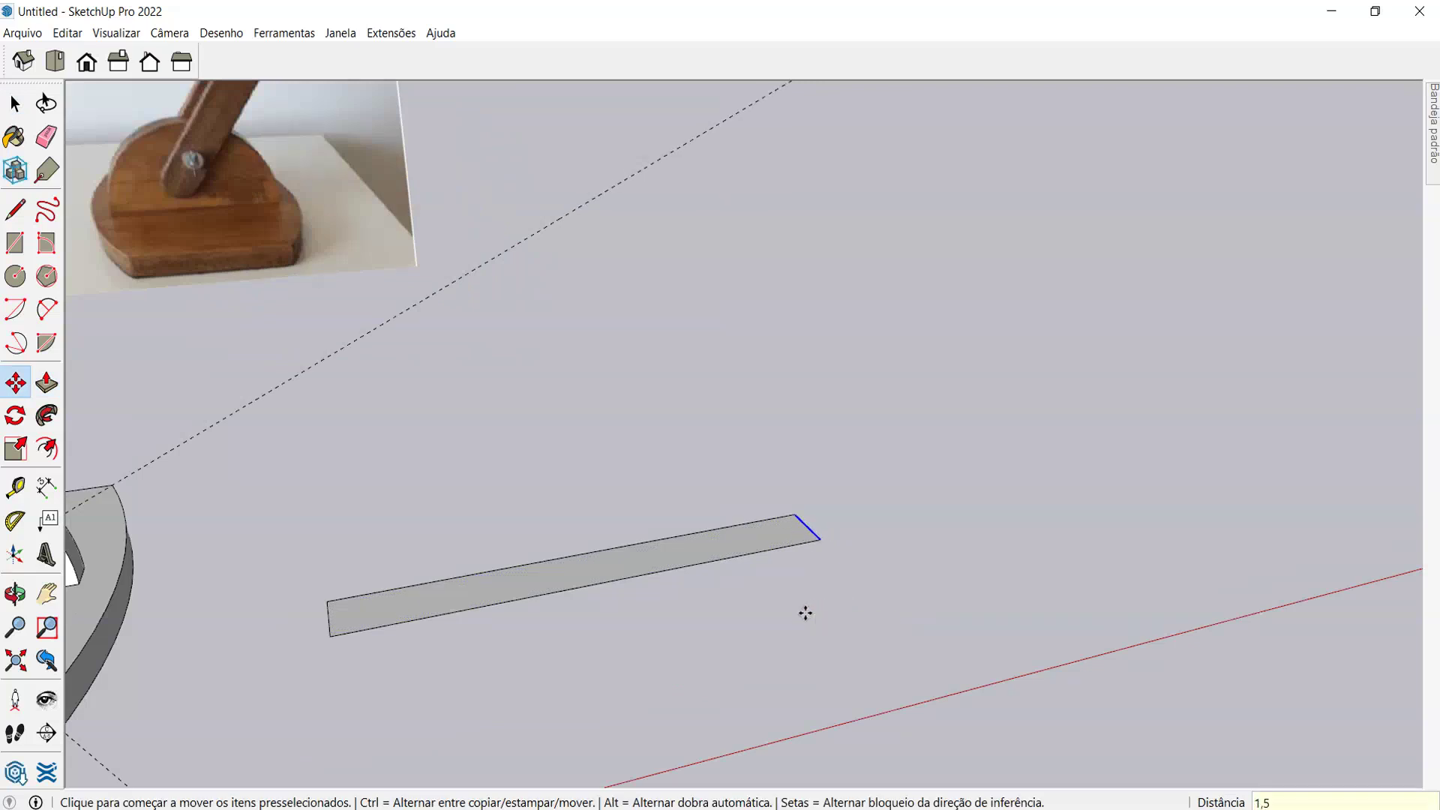
click(810, 583)
text(,5)
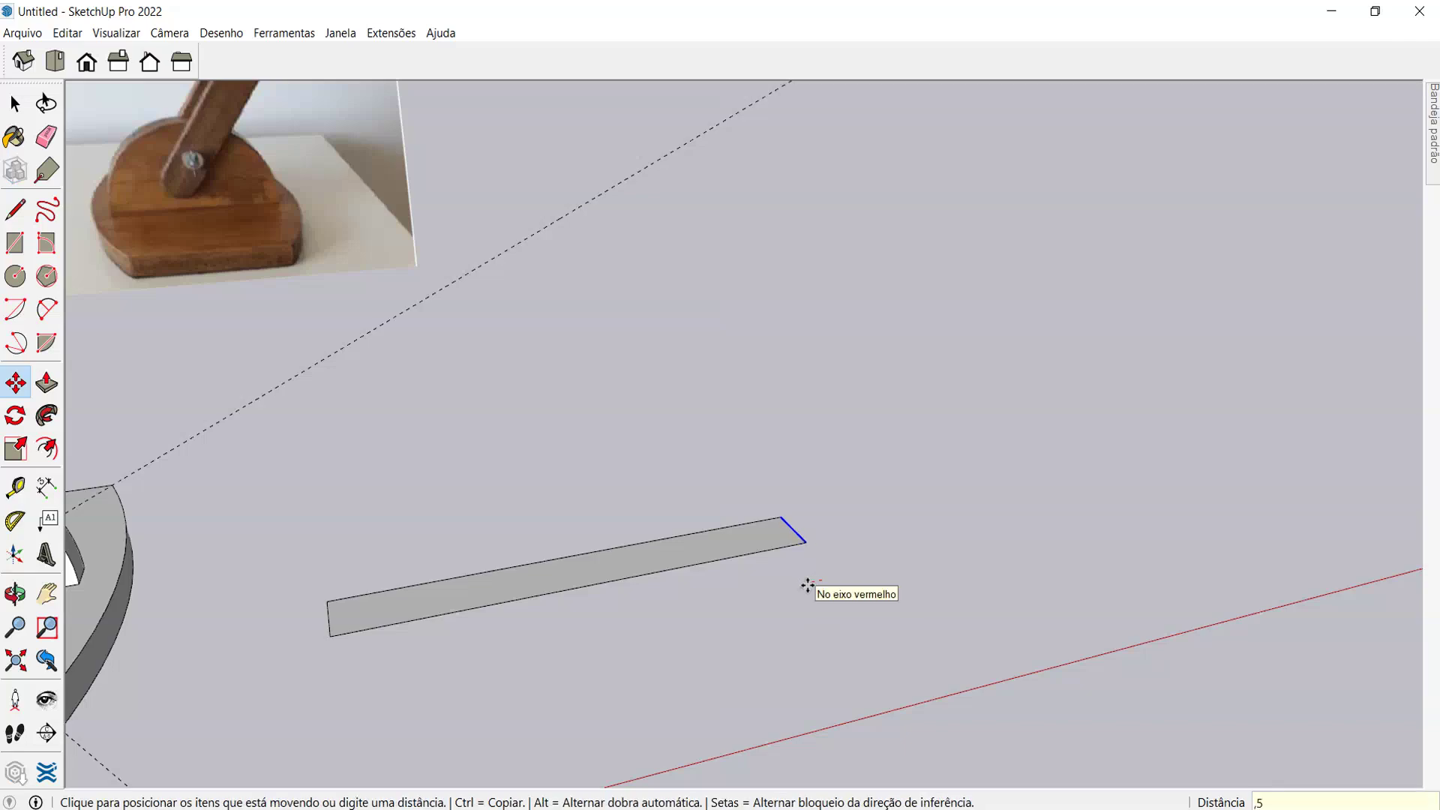
key(Return)
- Draw a circle at the midpoint of each short edge of the shortened rectangle, with the radius reaching its corners
scroll(733, 565, down, 3)
scroll(749, 543, up, 2)
middle_drag(749, 543, 797, 656)
key(space)
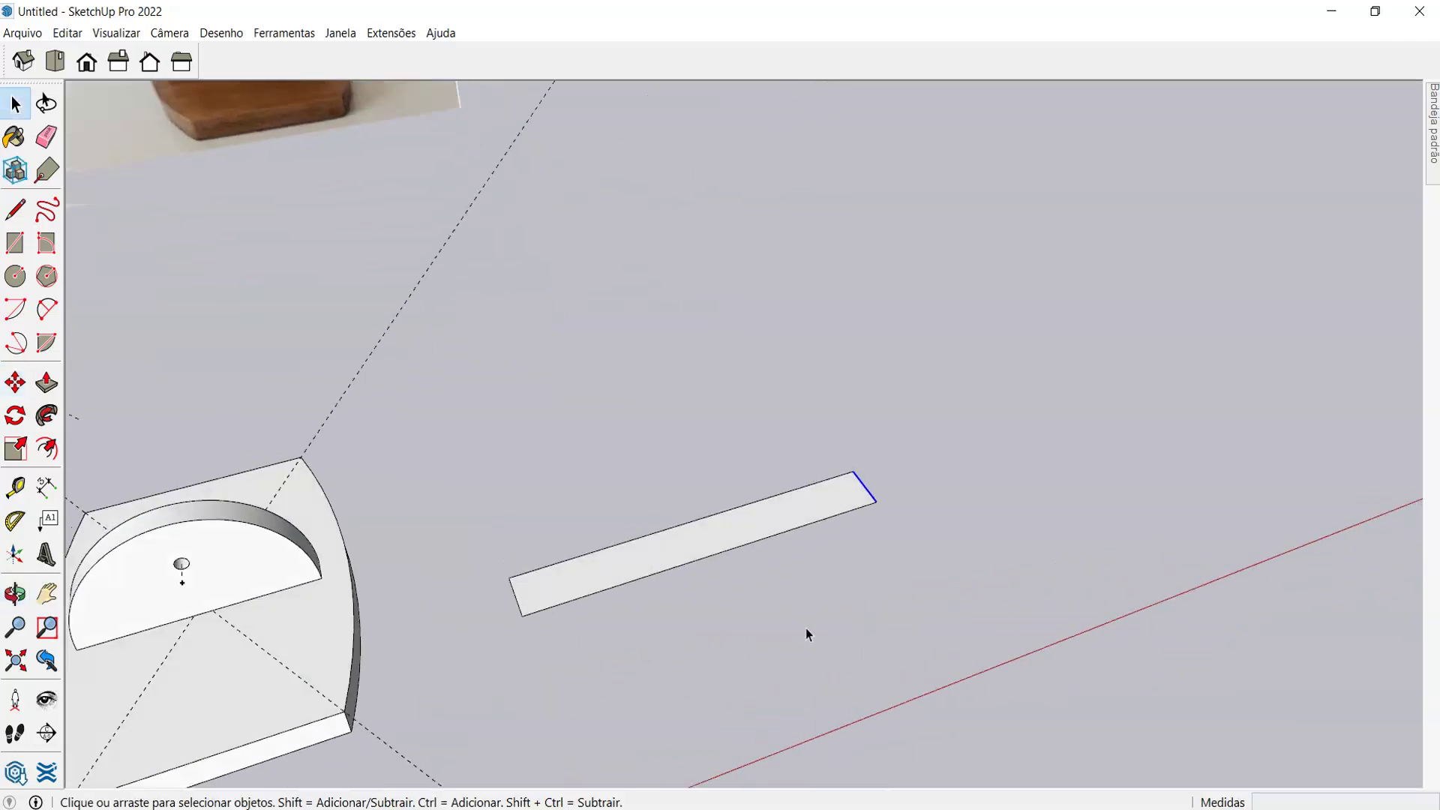
scroll(794, 579, up, 3)
key(c)
scroll(858, 437, up, 3)
click(937, 409)
click(971, 447)
scroll(972, 447, down, 3)
click(422, 563)
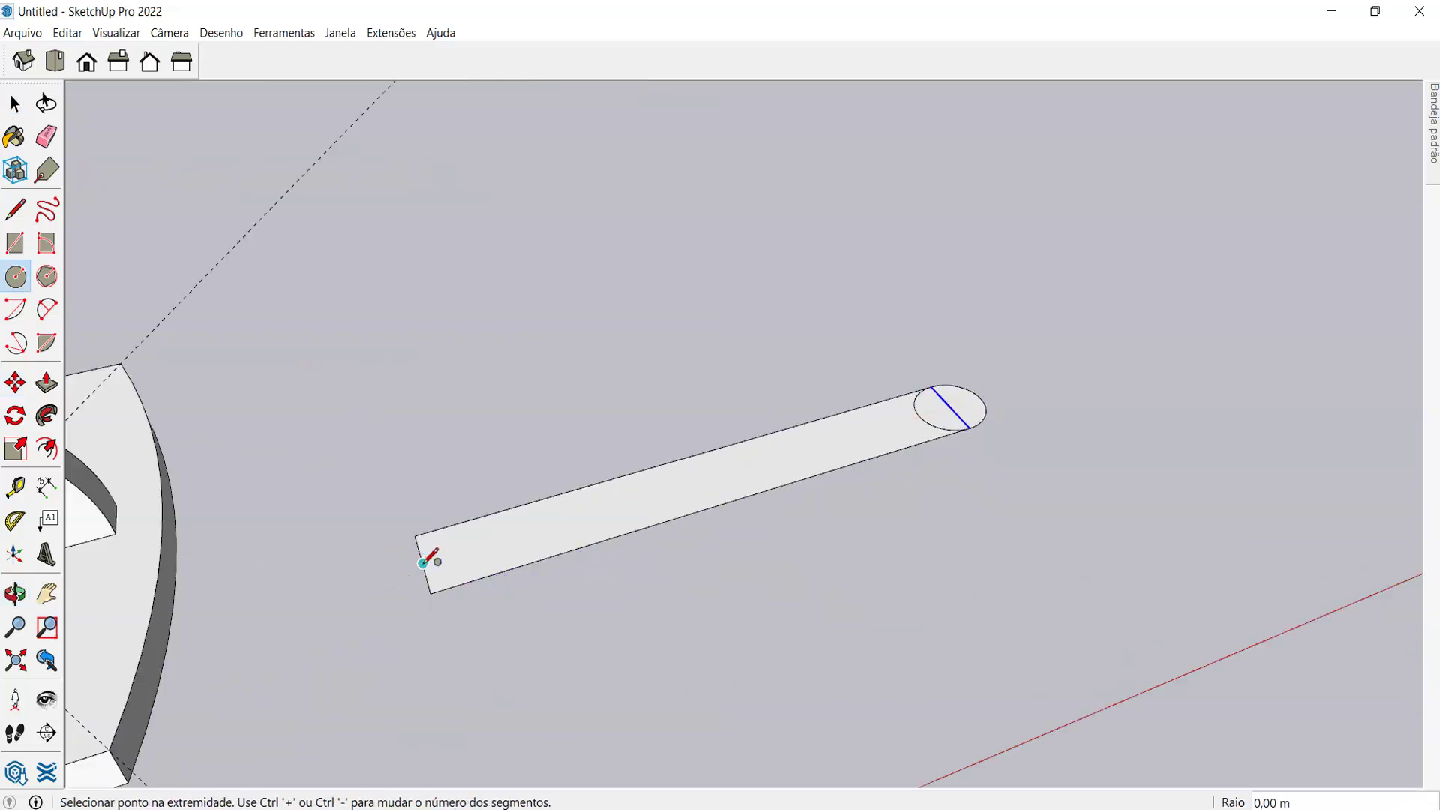
click(414, 535)
- Erase the short edges and the inner halves of both circles to leave one round-ended arm profile
key(e)
drag(421, 555, 484, 543)
drag(898, 413, 958, 398)
middle_drag(958, 399, 850, 443)
- Extrude the round-ended arm profile by 0.8 m
key(space)
key(p)
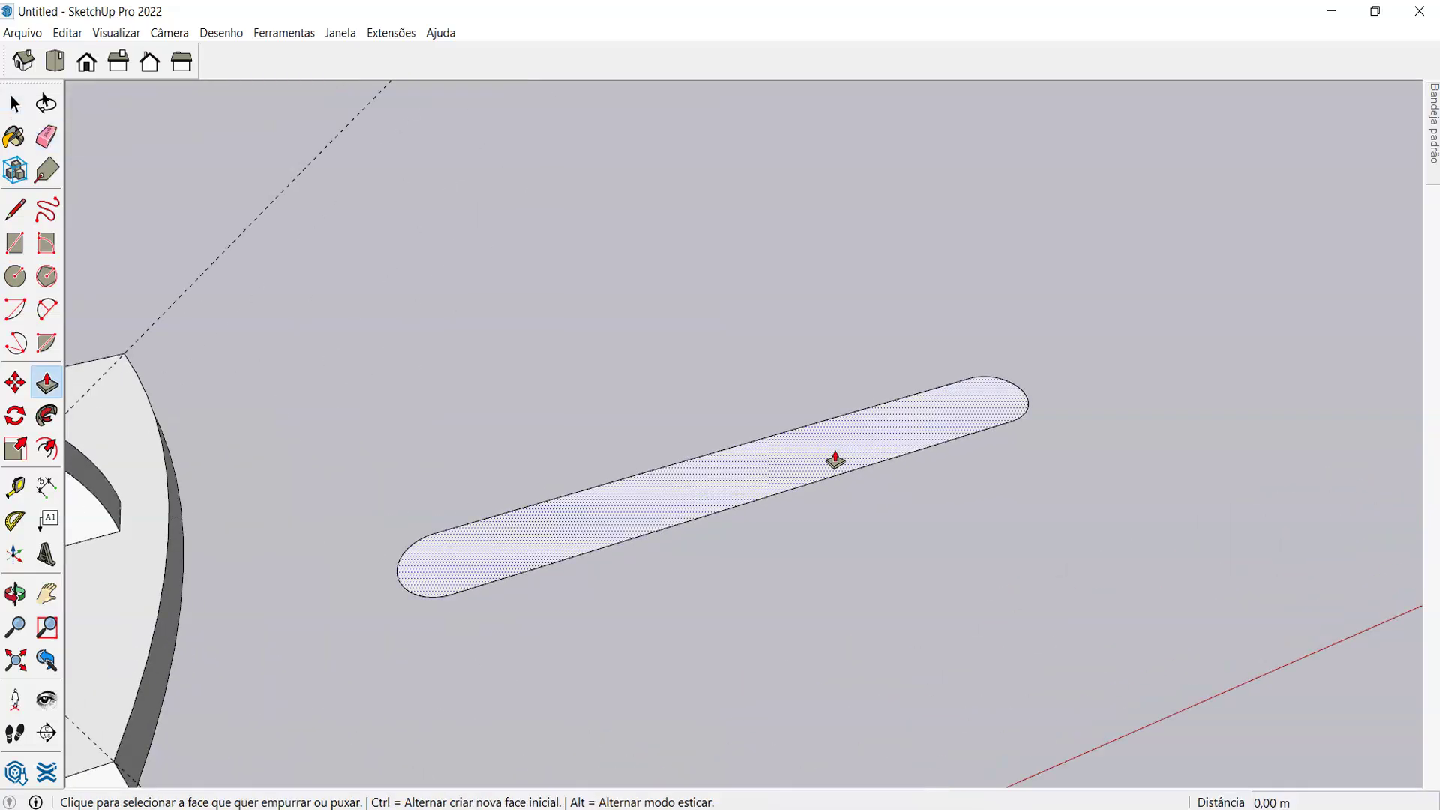
click(832, 459)
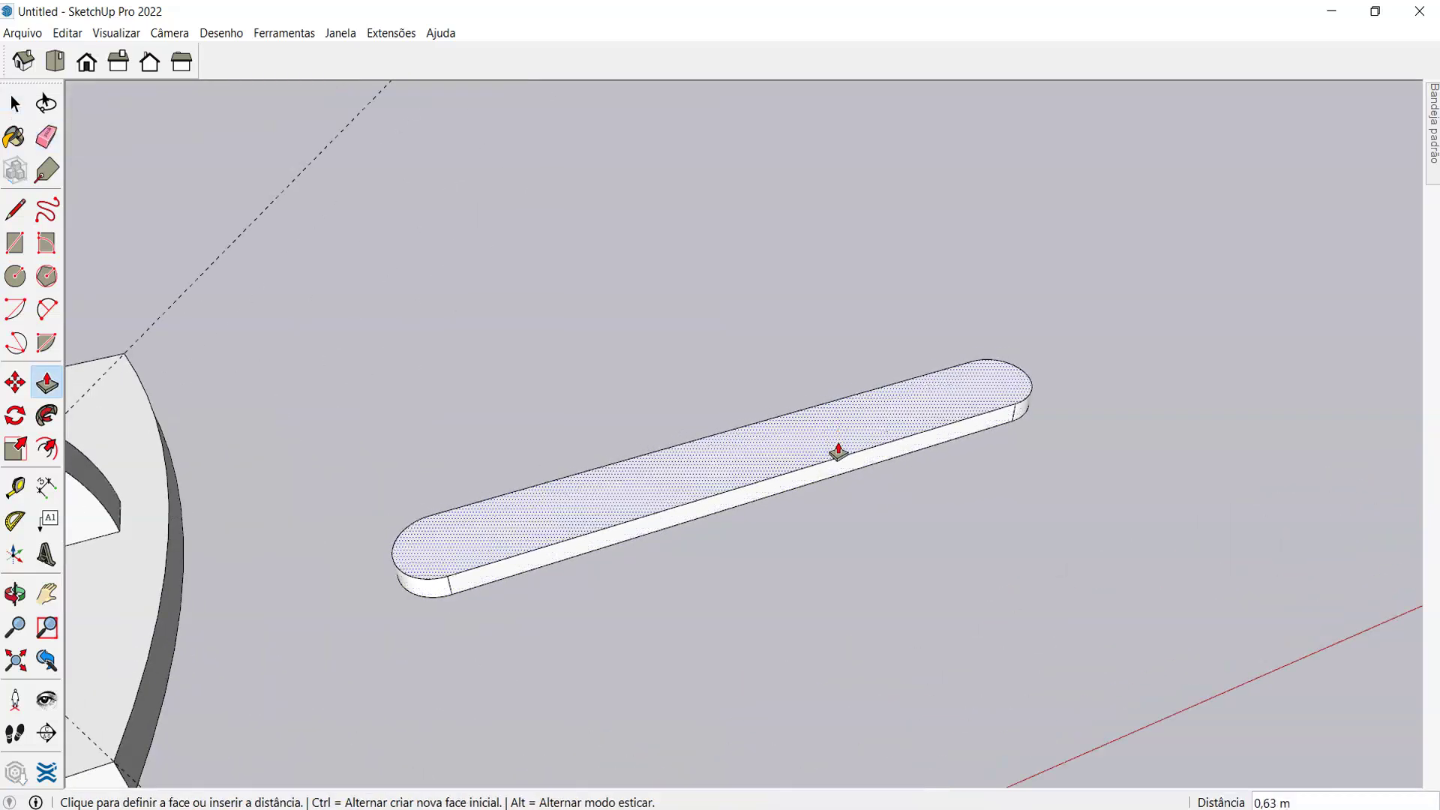
text(,8)
key(Return)
- Examine the bolt's position on the lower arm in the reference image and compare it with the modelled arm
scroll(893, 421, down, 3)
middle_drag(893, 420, 678, 389)
scroll(817, 420, up, 3)
mouse_move(816, 420)
middle_down()
mouse_move(660, 440)
mouse_move(812, 424)
middle_up()
scroll(800, 418, up, 5)
key(space)
scroll(745, 452, down, 3)
drag(421, 334, 845, 525)
middle_drag(540, 363, 625, 426)
scroll(488, 267, up, 8)
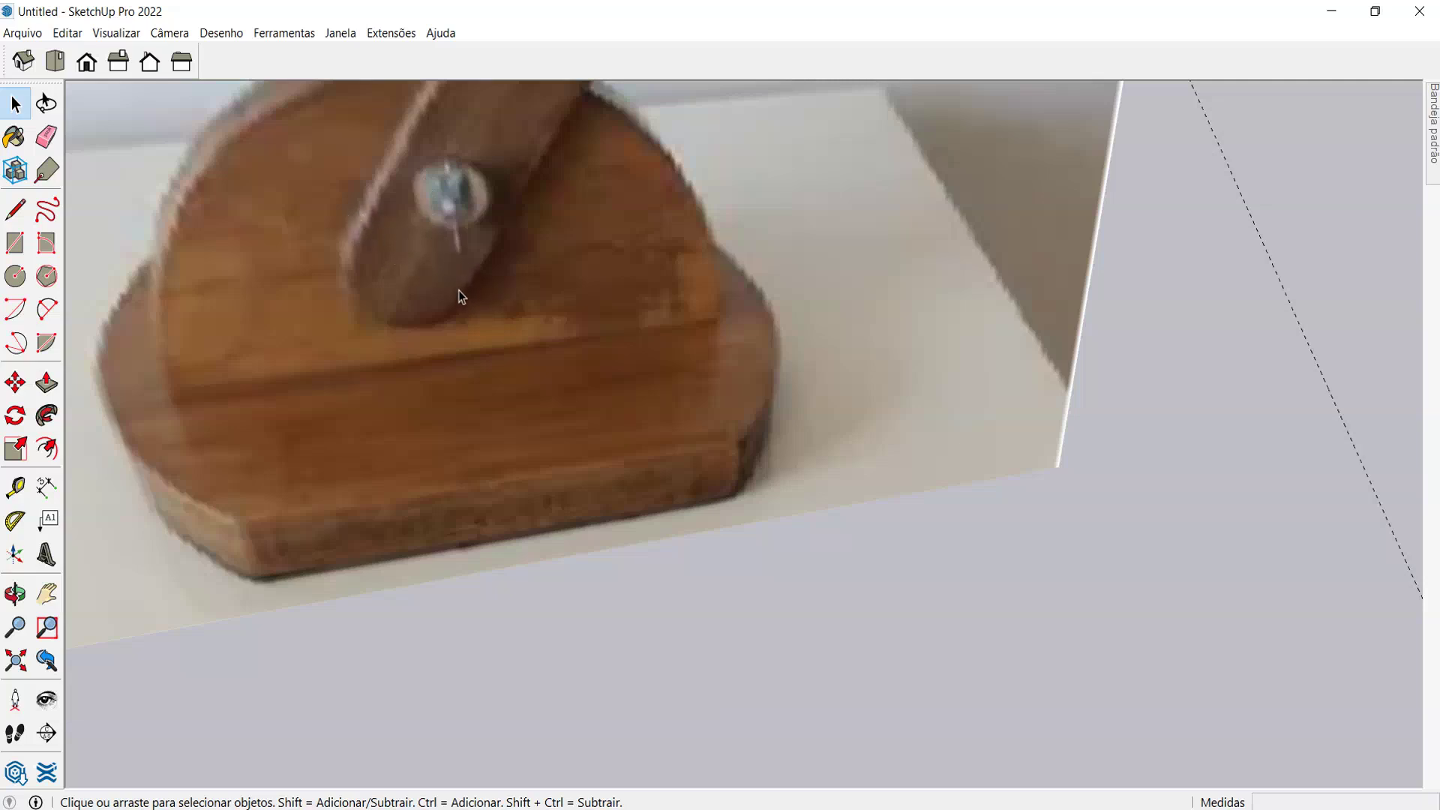
scroll(445, 228, down, 10)
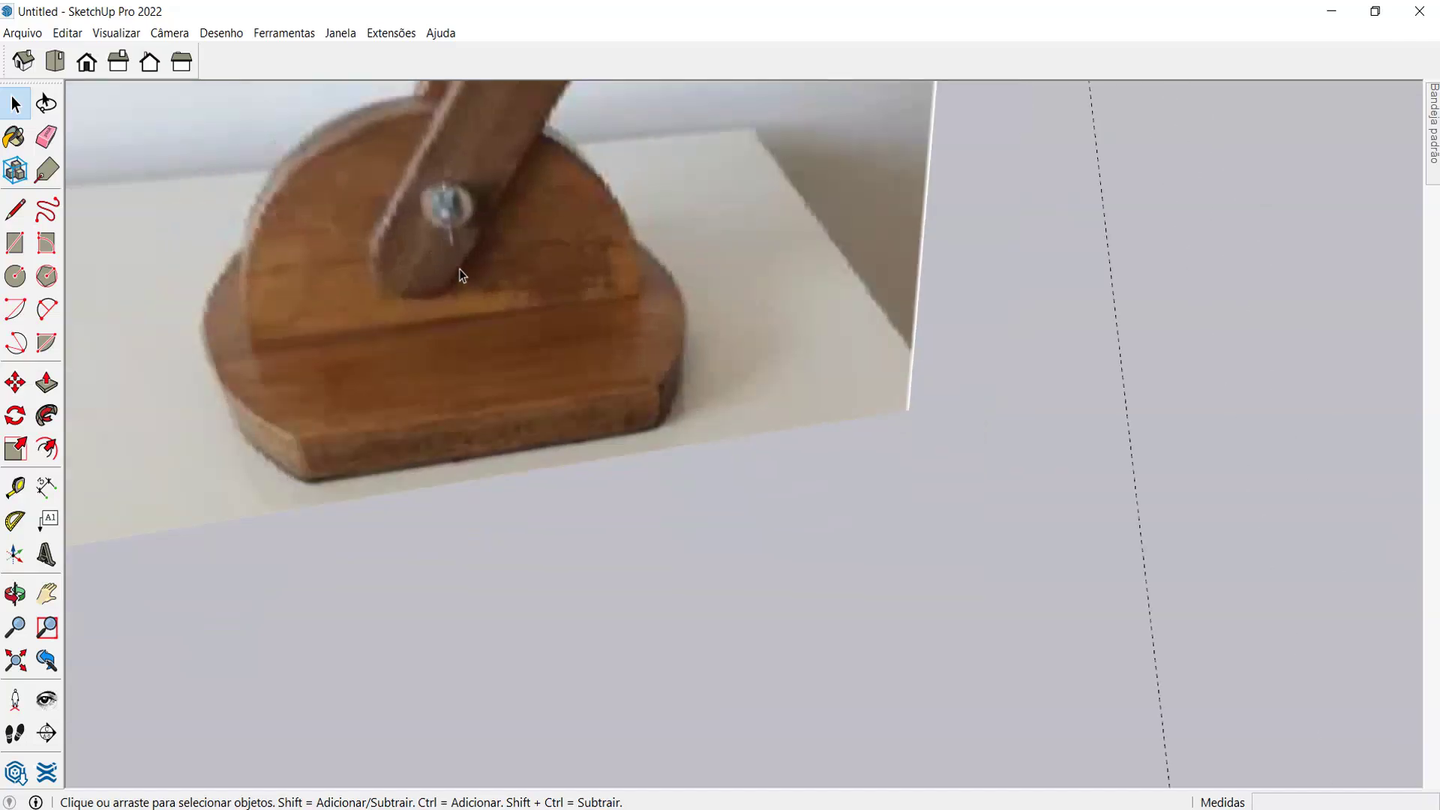
scroll(708, 615, up, 5)
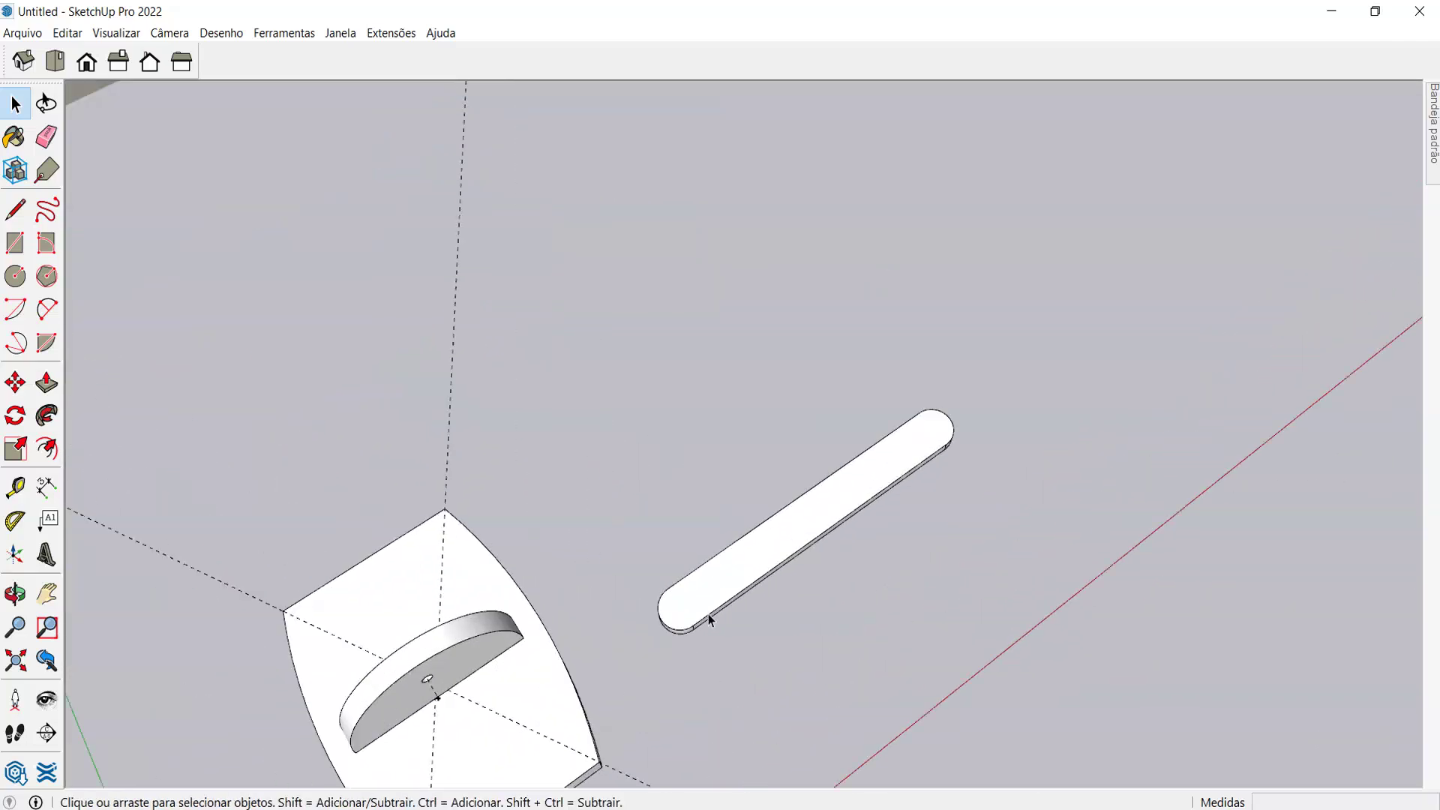
- Place a guide line across the arm's top face, through the centre of the rounded end nearest the base
scroll(678, 640, down, 1)
scroll(695, 595, up, 5)
scroll(695, 595, up, 3)
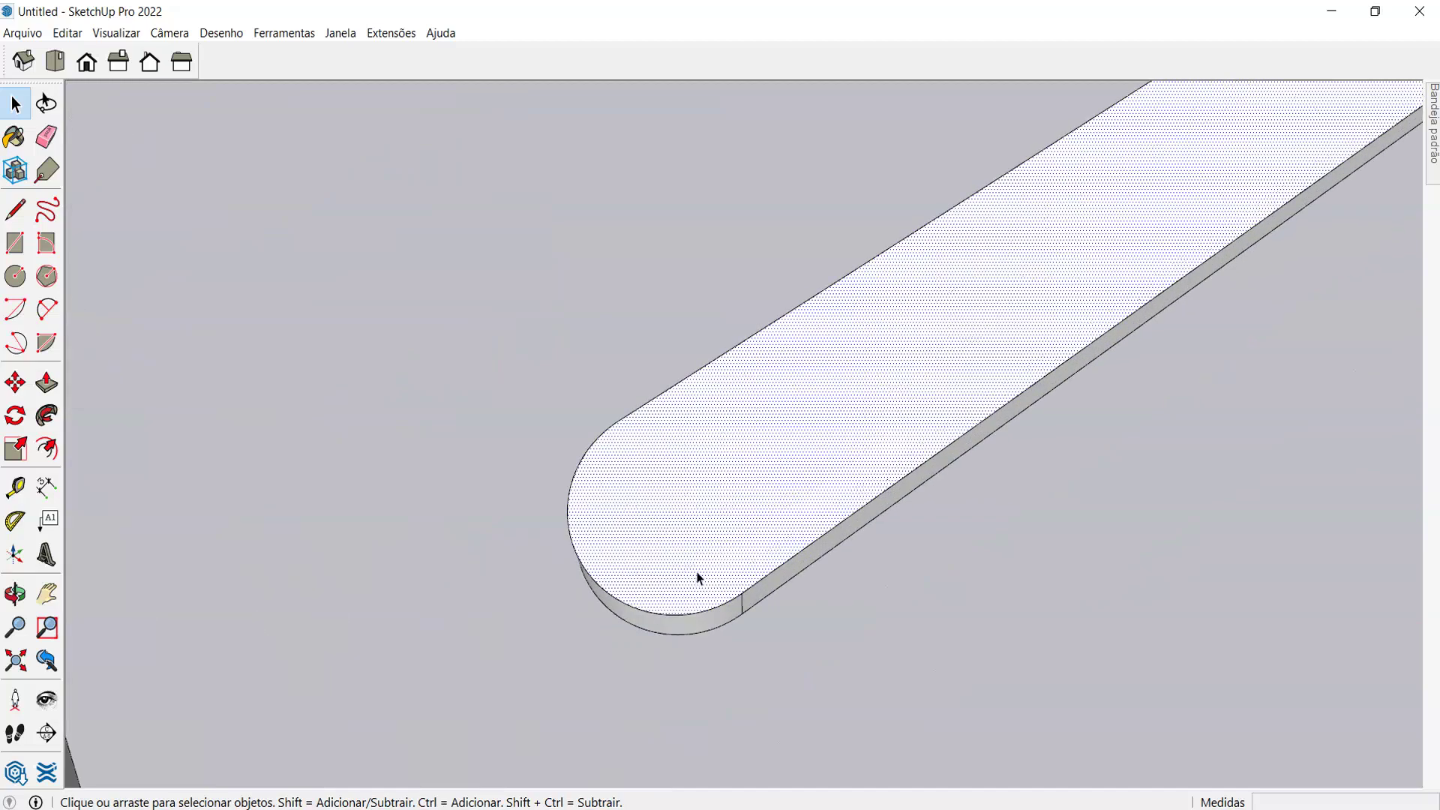
key(t)
click(749, 582)
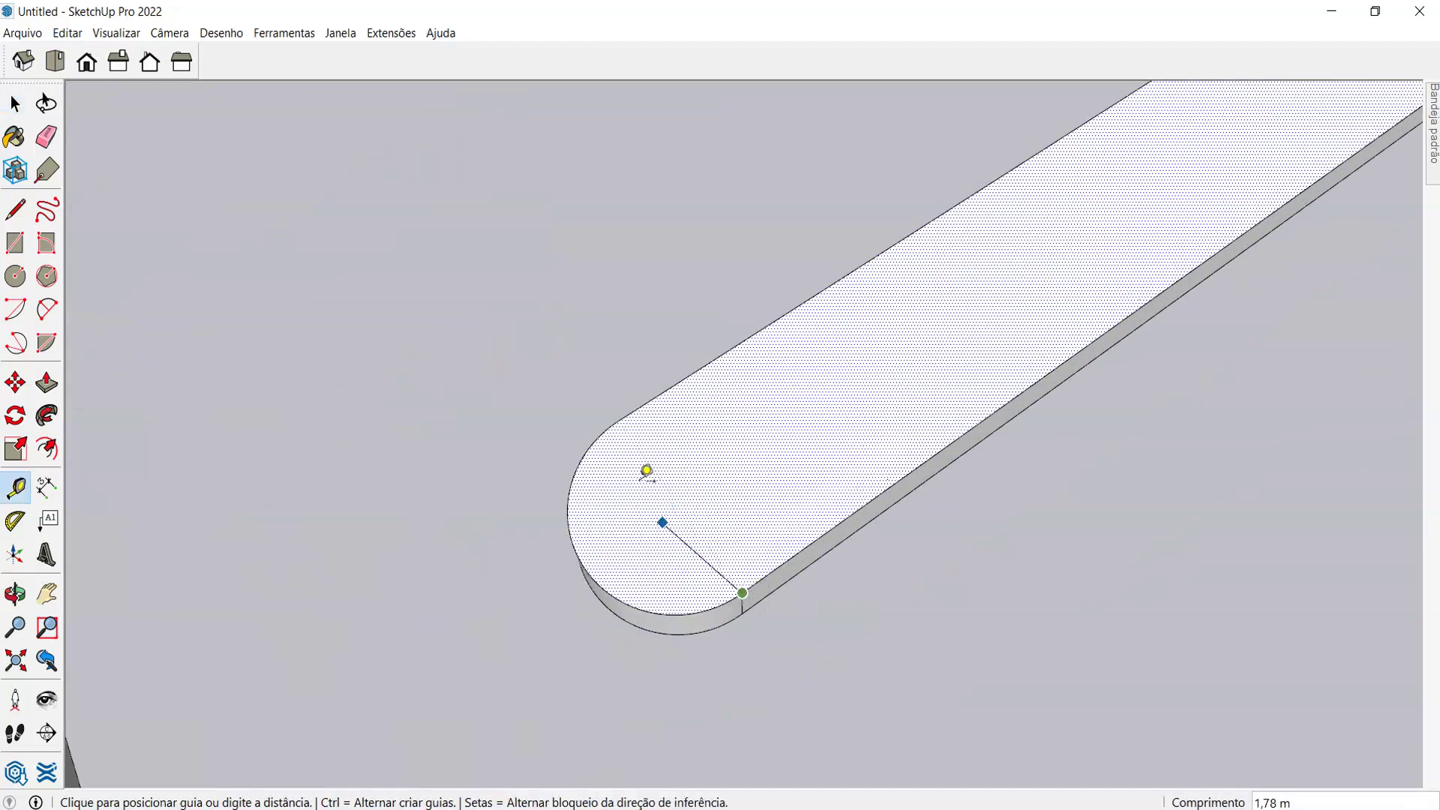
click(684, 494)
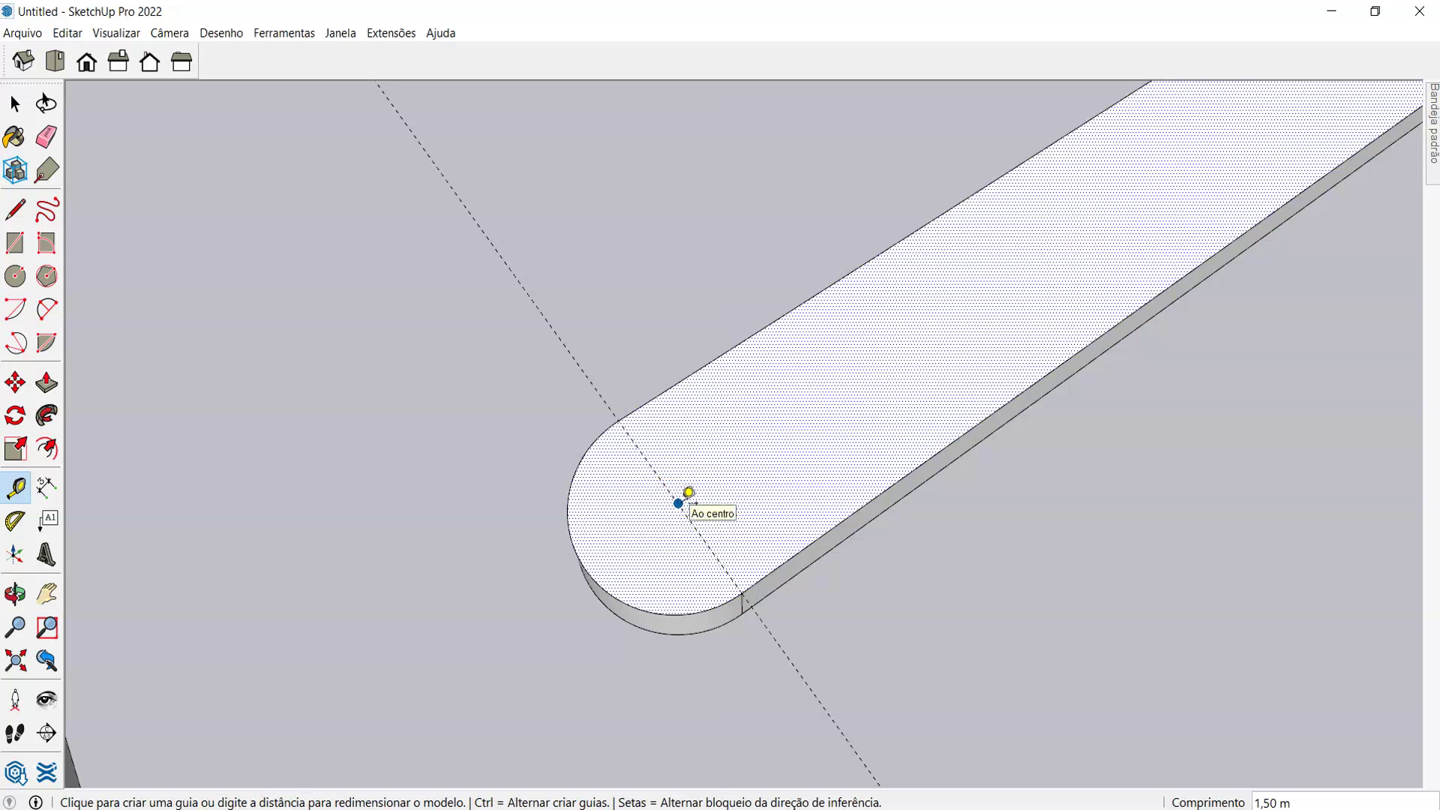
- Draw a 1 m line from the centre of that rounded end inward along the arm's length
key(l)
click(678, 503)
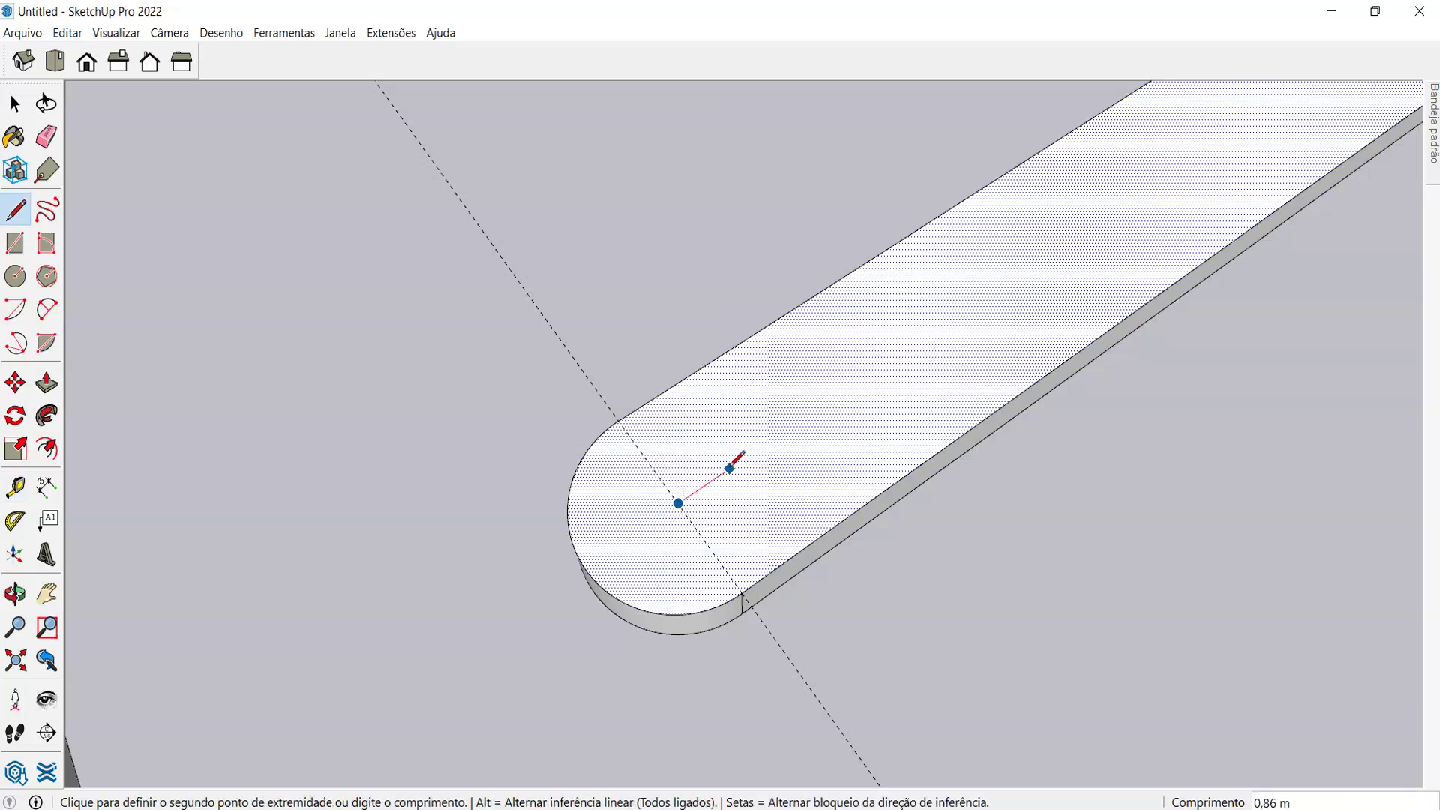
scroll(731, 466, down, 10)
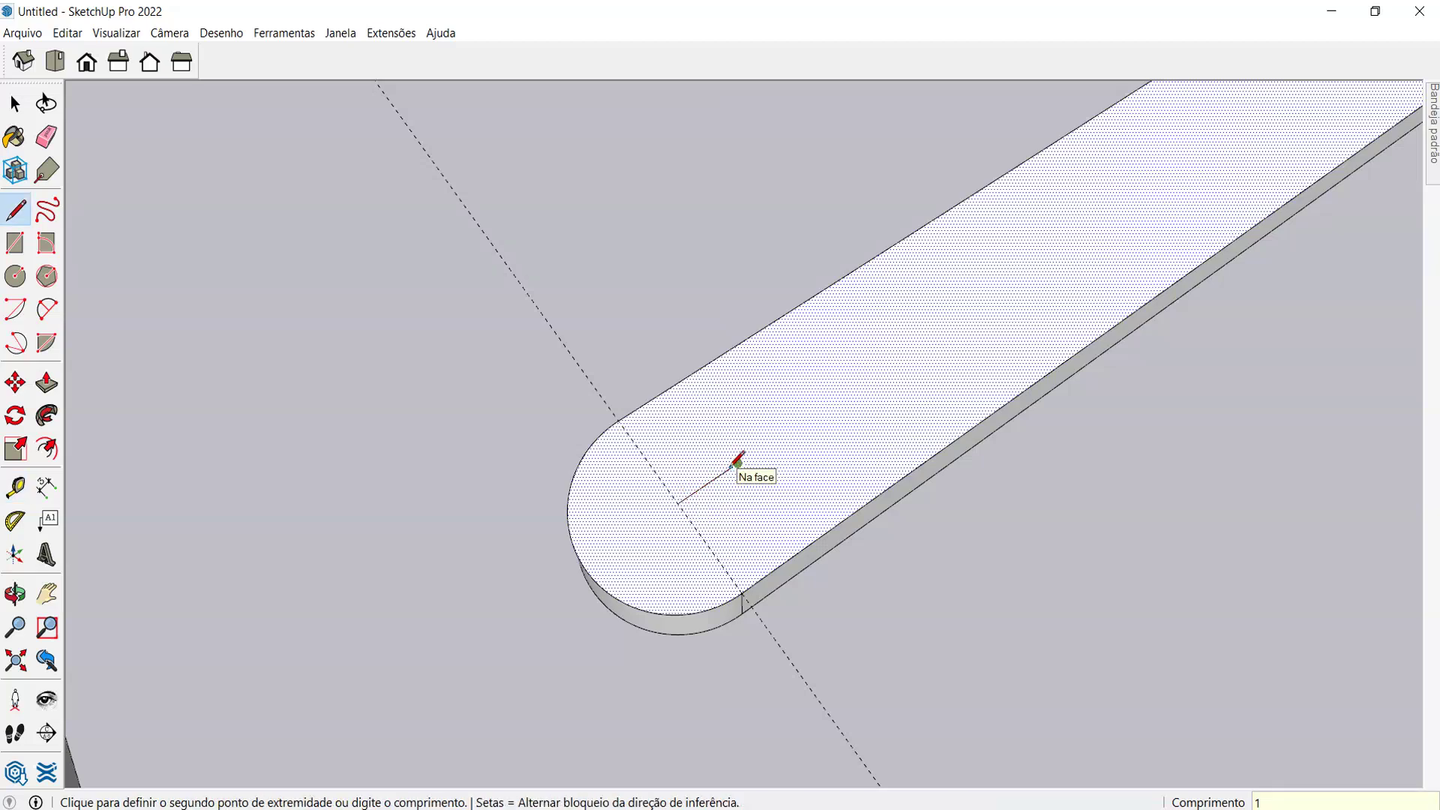
mouse_move(746, 594)
middle_down()
mouse_move(700, 440)
mouse_move(825, 616)
mouse_move(788, 566)
middle_up()
scroll(798, 543, up, 3)
scroll(798, 544, up, 4)
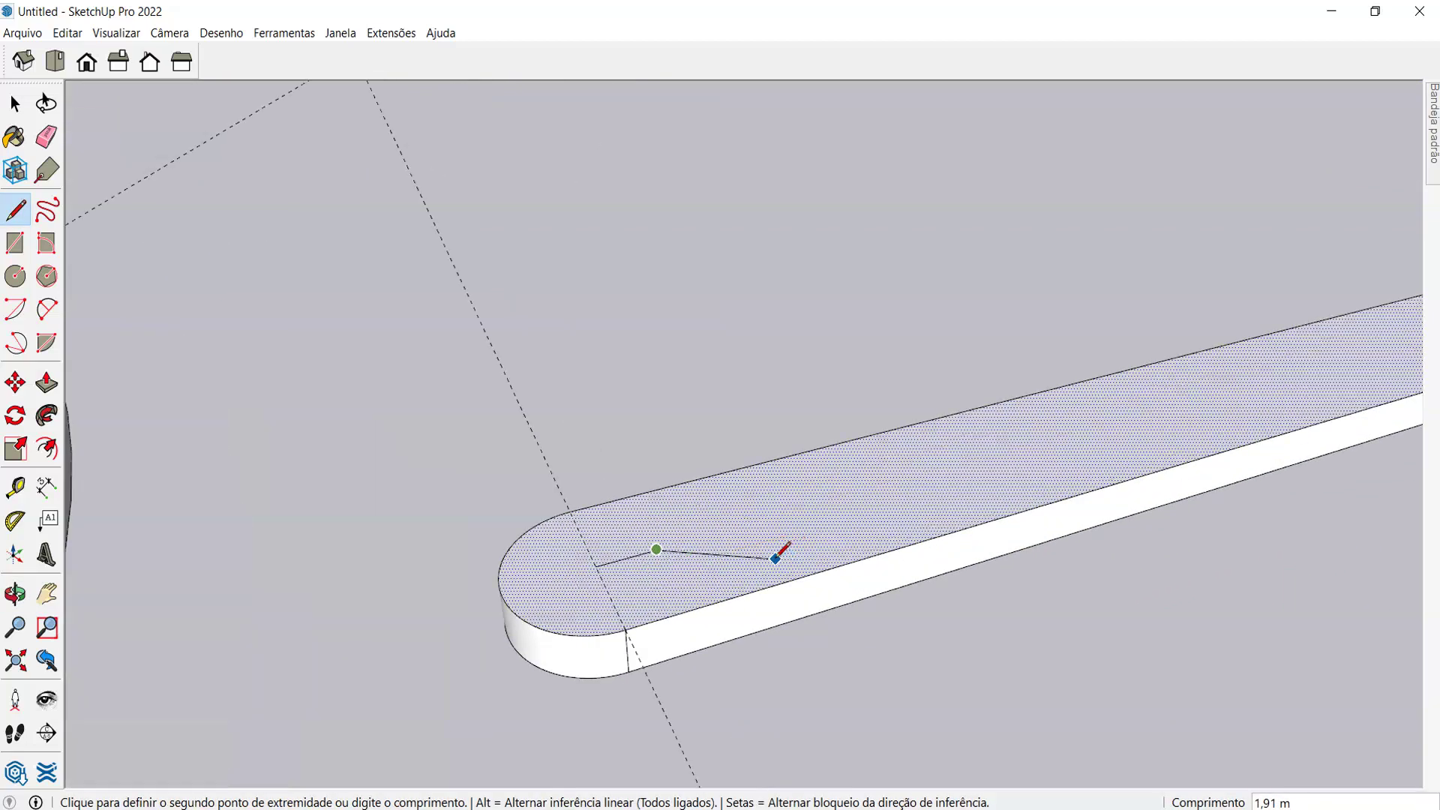
click(629, 548)
- Check the size of the pivot hole in the upright block as a reference for the arm's hole
key(c)
click(630, 548)
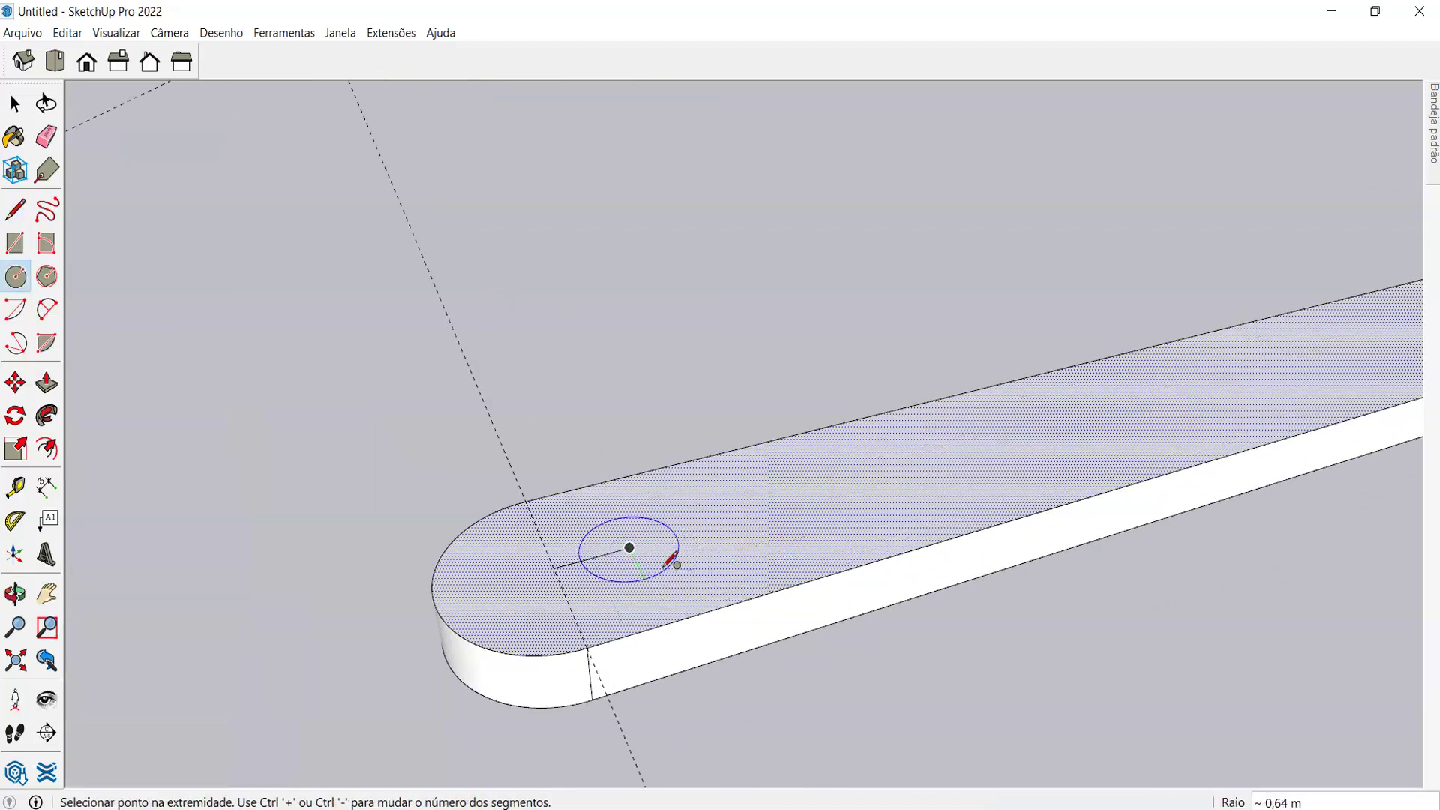
scroll(668, 559, down, 5)
middle_drag(665, 547, 374, 534)
scroll(435, 534, up, 5)
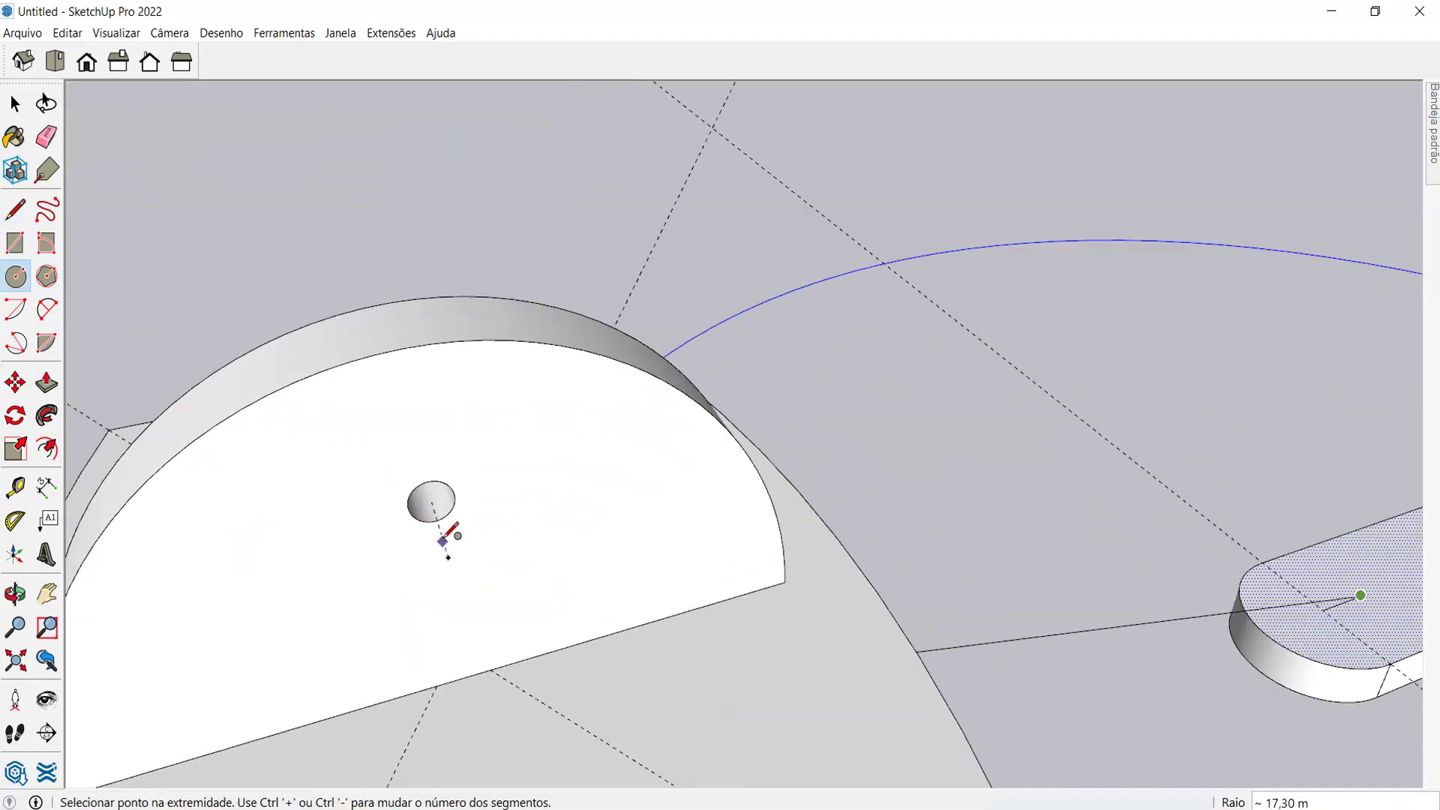
key(space)
key(t)
scroll(435, 495, up, 2)
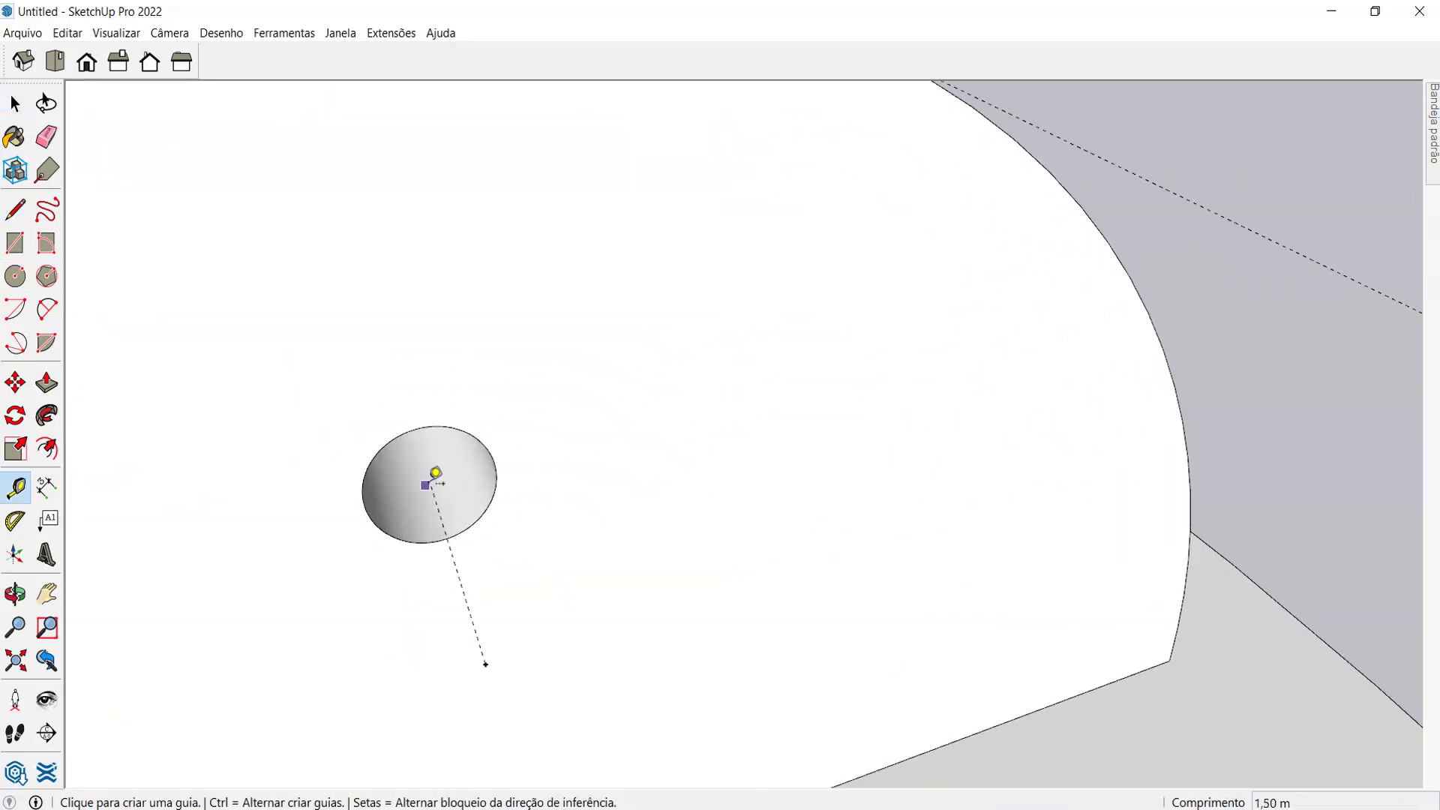
click(485, 664)
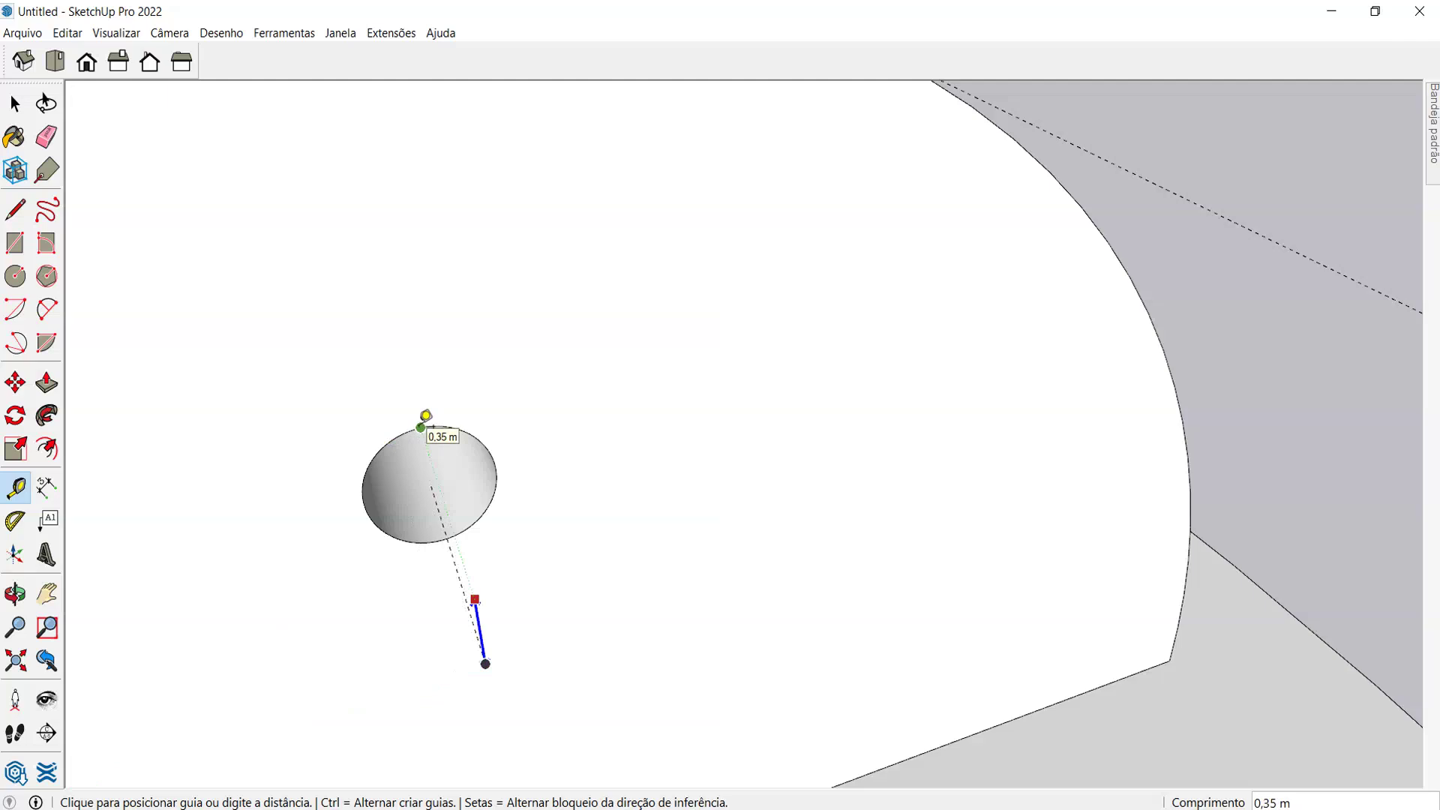
key(space)
- Draw the pivot-hole circle on the arm's top face, centred on the inner end of the 1 m line
middle_drag(407, 439, 417, 579)
scroll(1035, 643, up, 5)
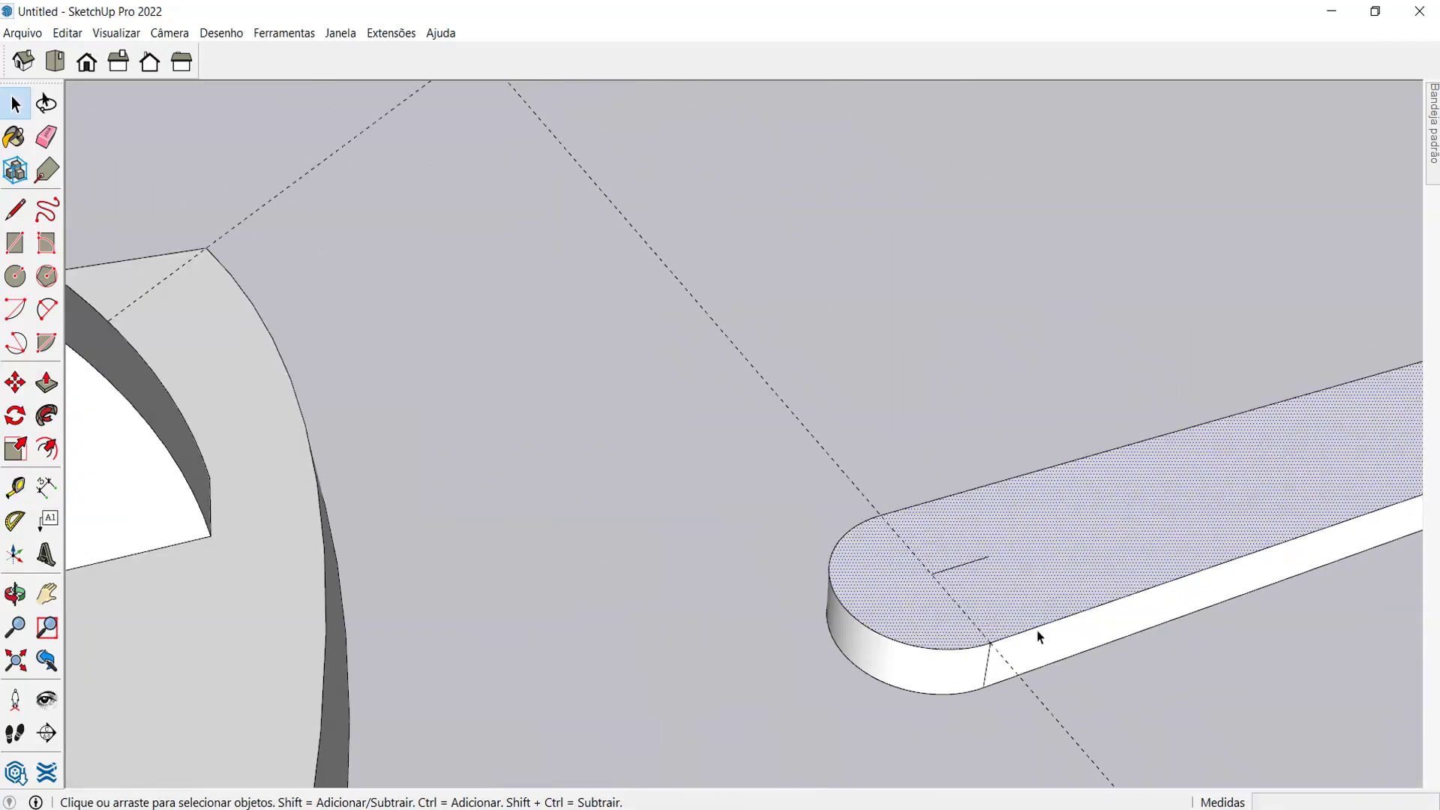
scroll(1035, 643, up, 3)
key(c)
click(955, 508)
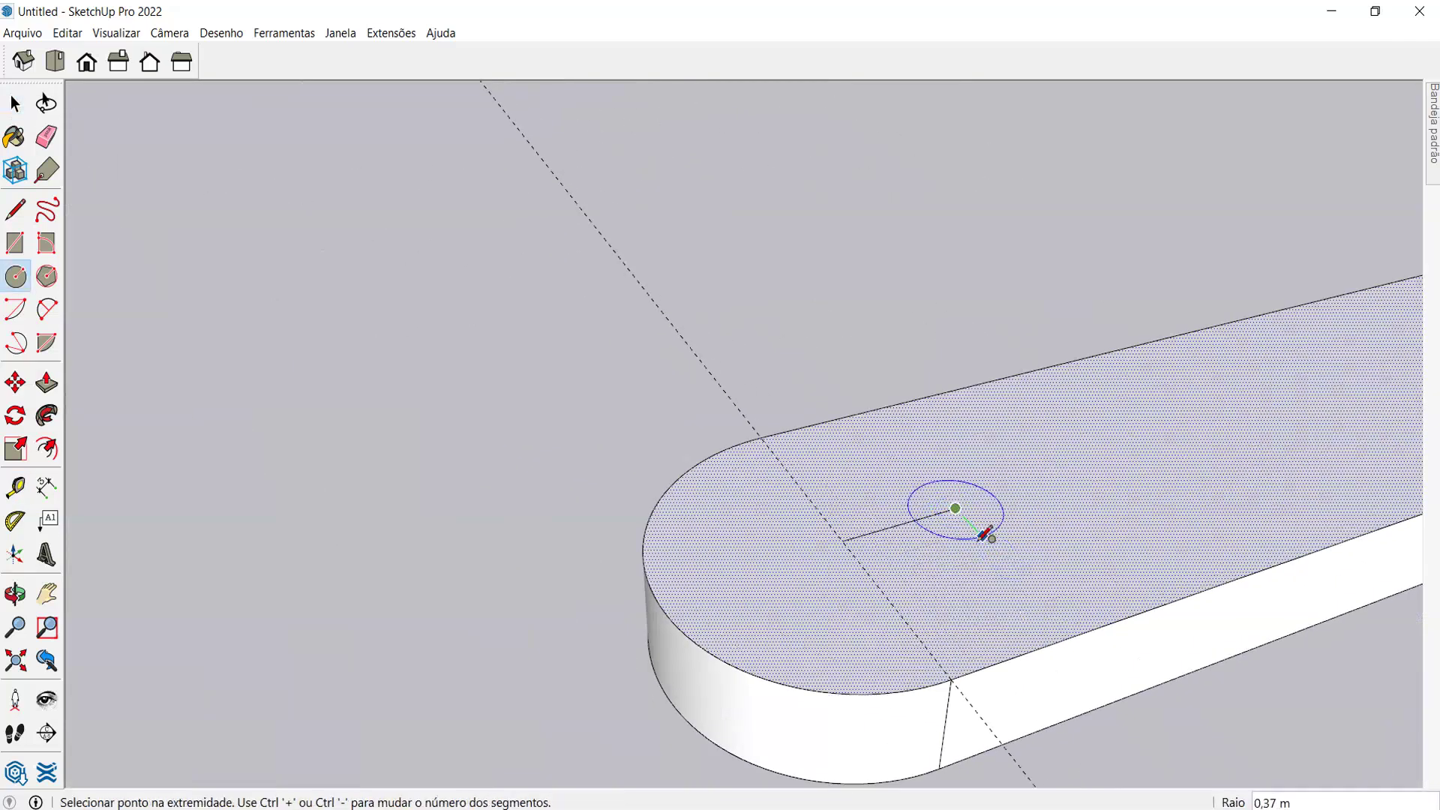
key(Return)
- Place a guide line across the arm's far end, through the centre of its rounding
scroll(824, 536, down, 5)
middle_drag(633, 524, 433, 435)
scroll(884, 473, up, 6)
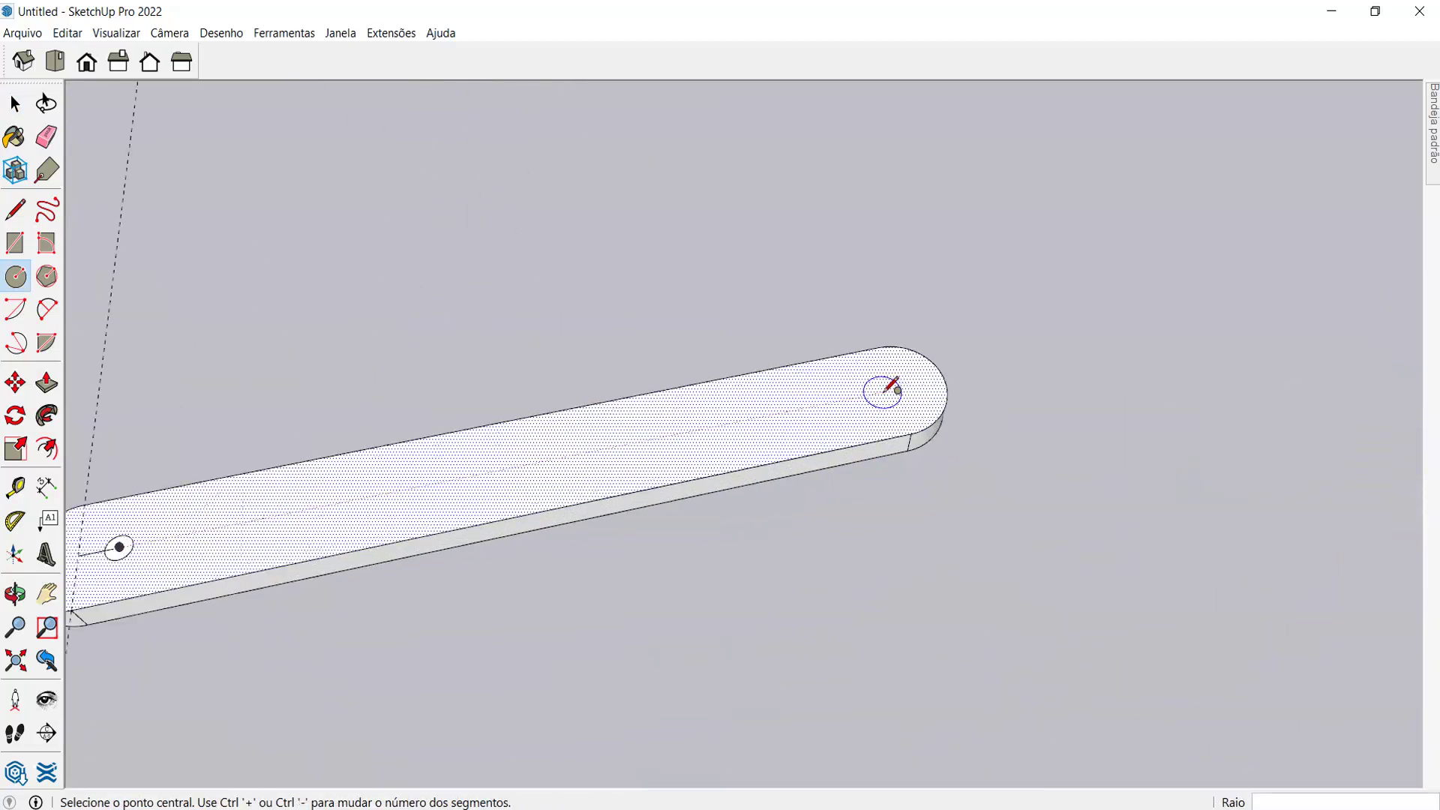
key(t)
click(914, 439)
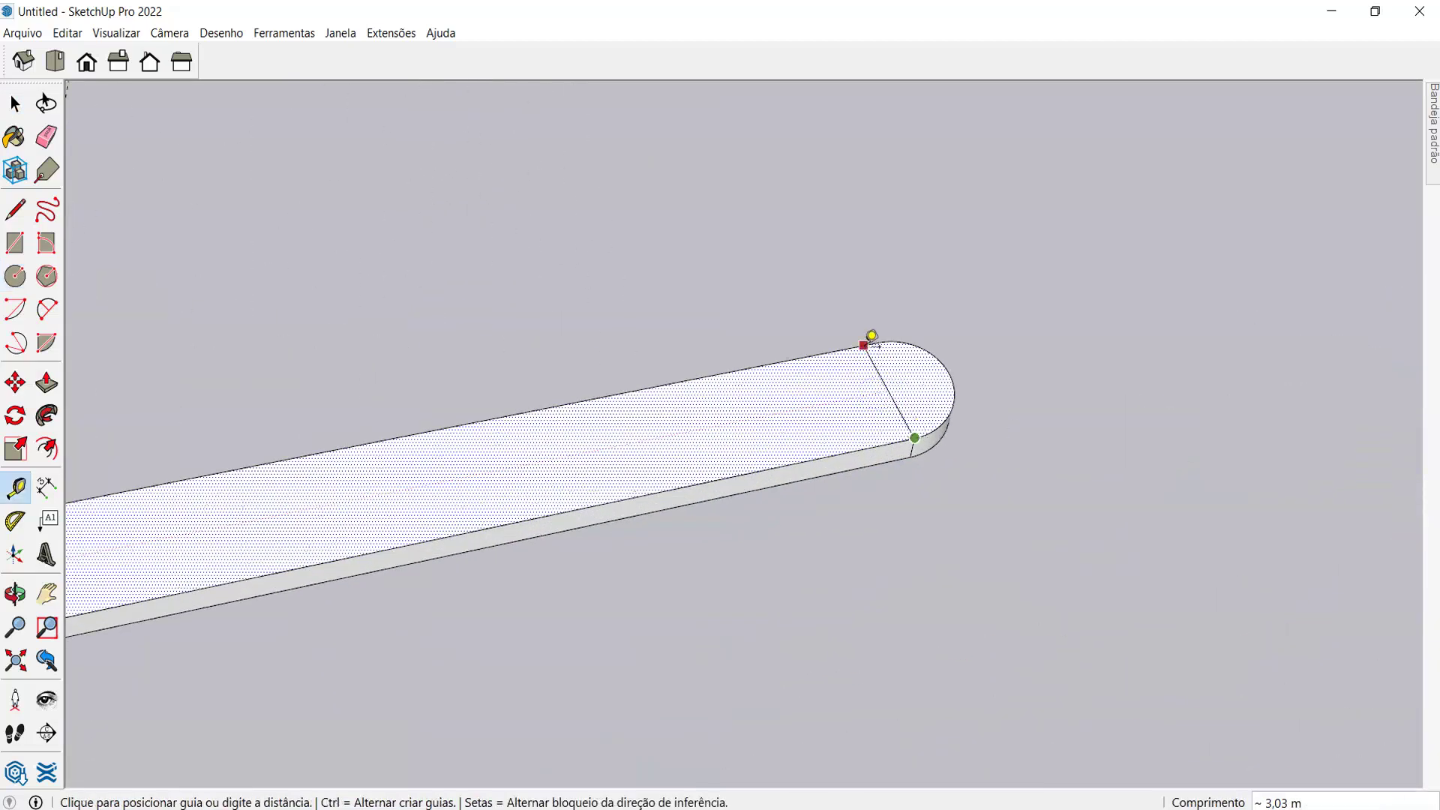
click(890, 383)
- Draw a 1 m line inward from the far rounding's centre and a pivot-hole circle at the line's end
key(l)
click(895, 389)
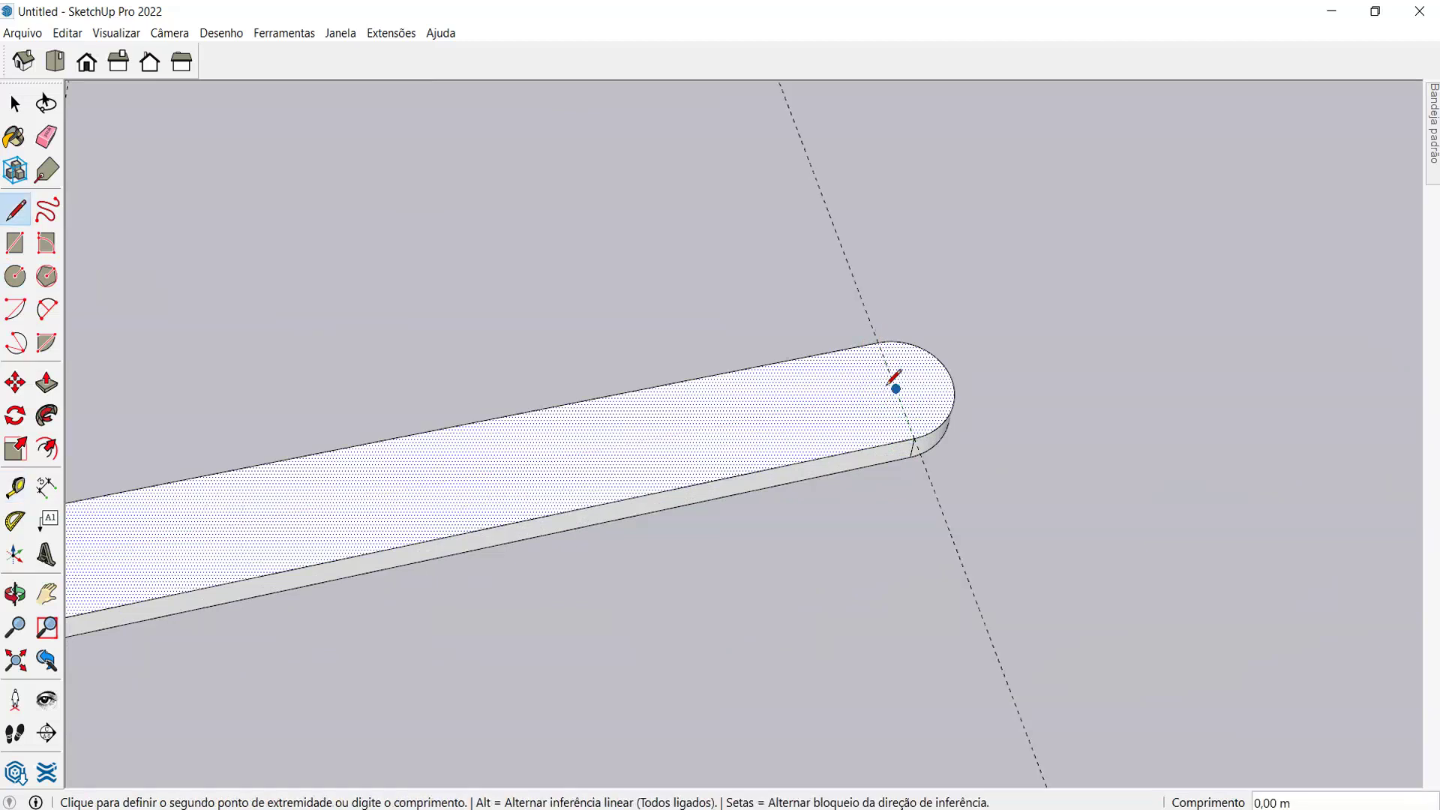
text(1c)
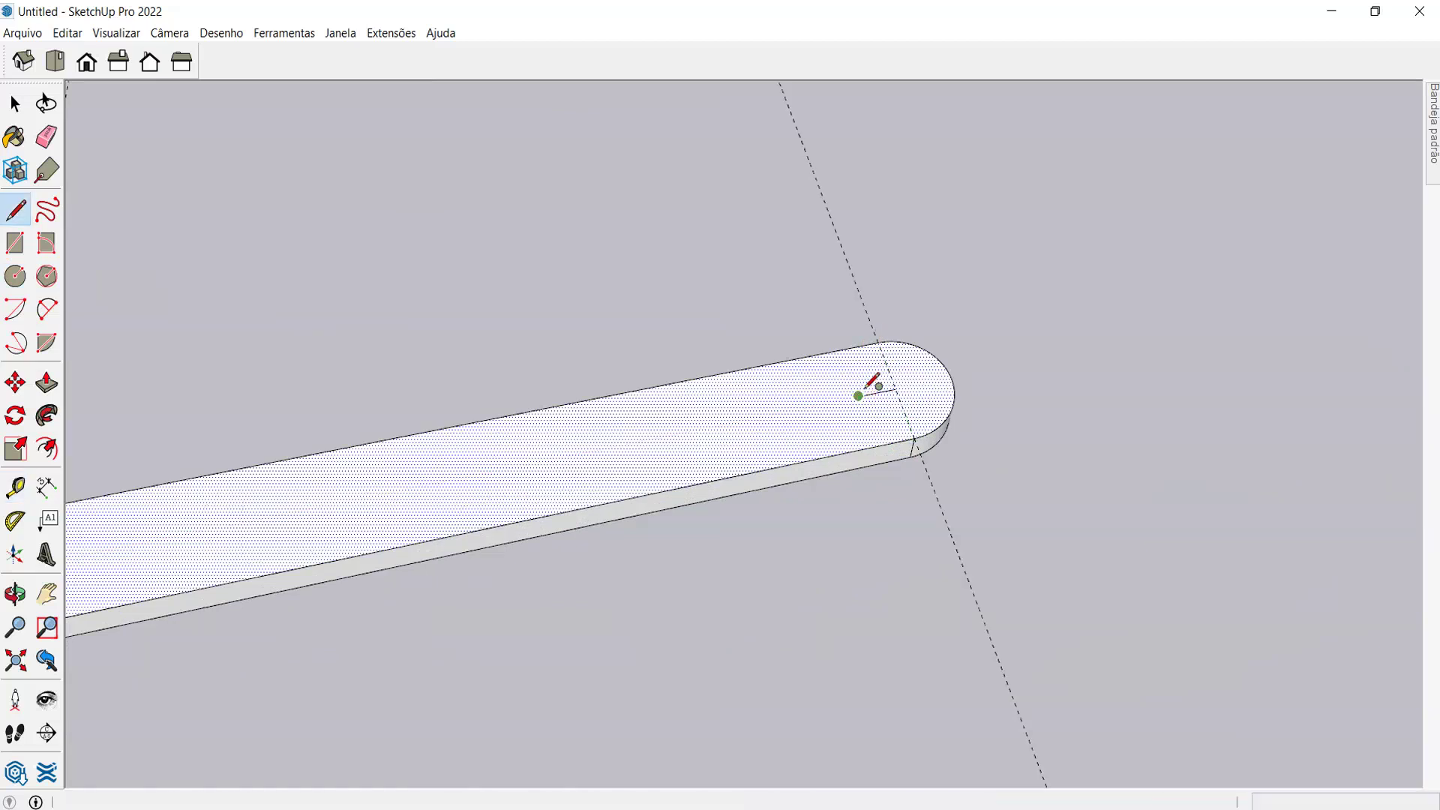
click(858, 395)
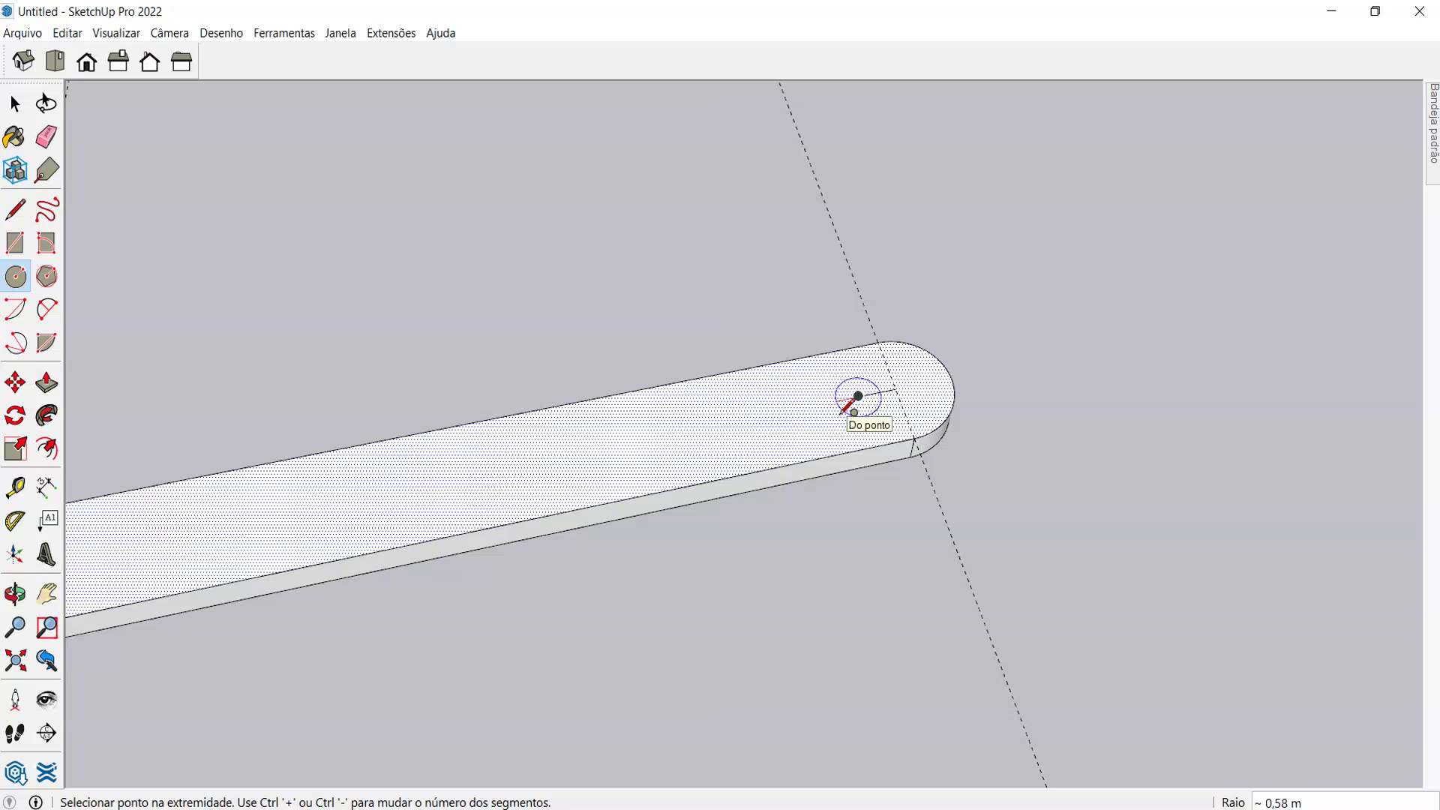
key(Return)
scroll(893, 389, down, 5)
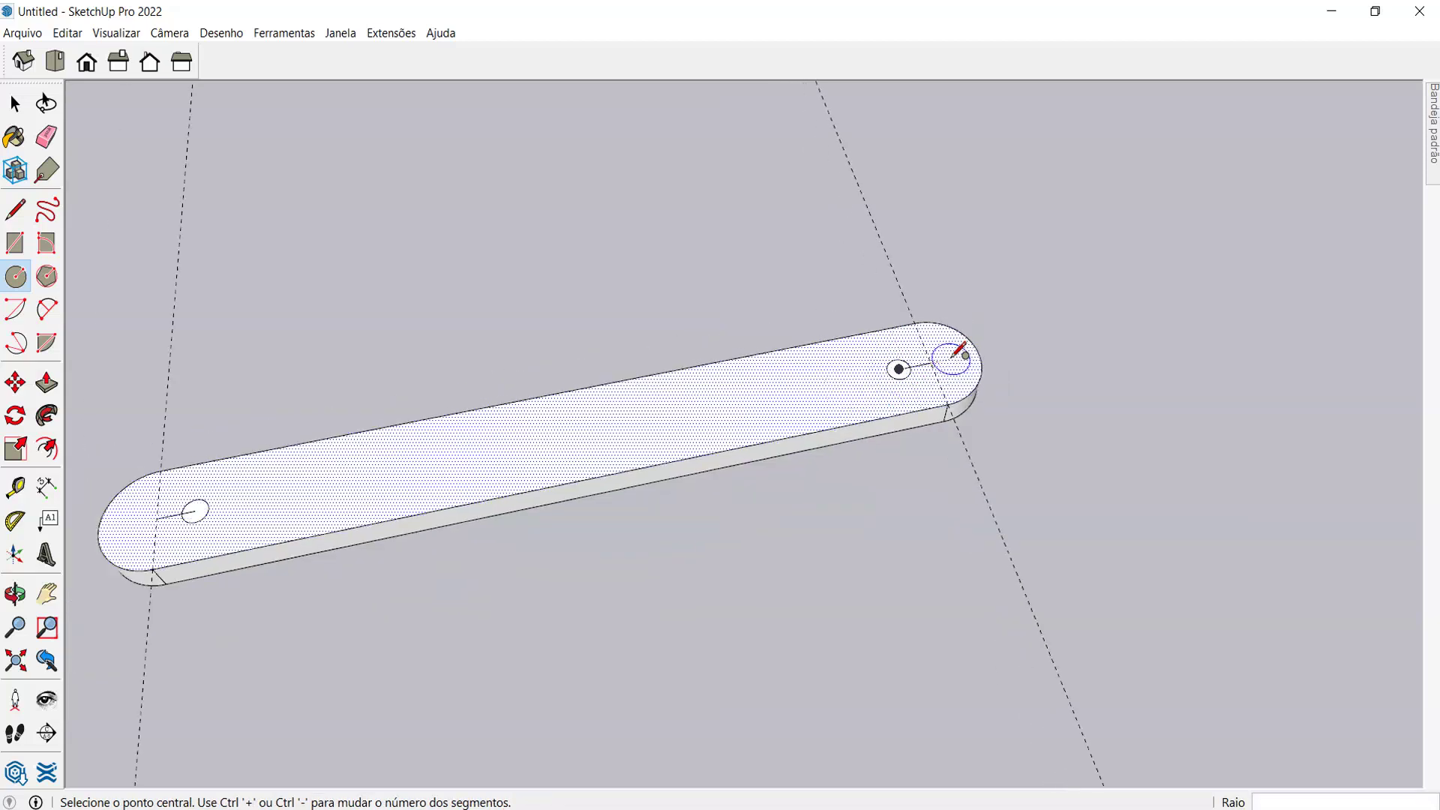
scroll(950, 353, up, 2)
scroll(562, 439, up, 5)
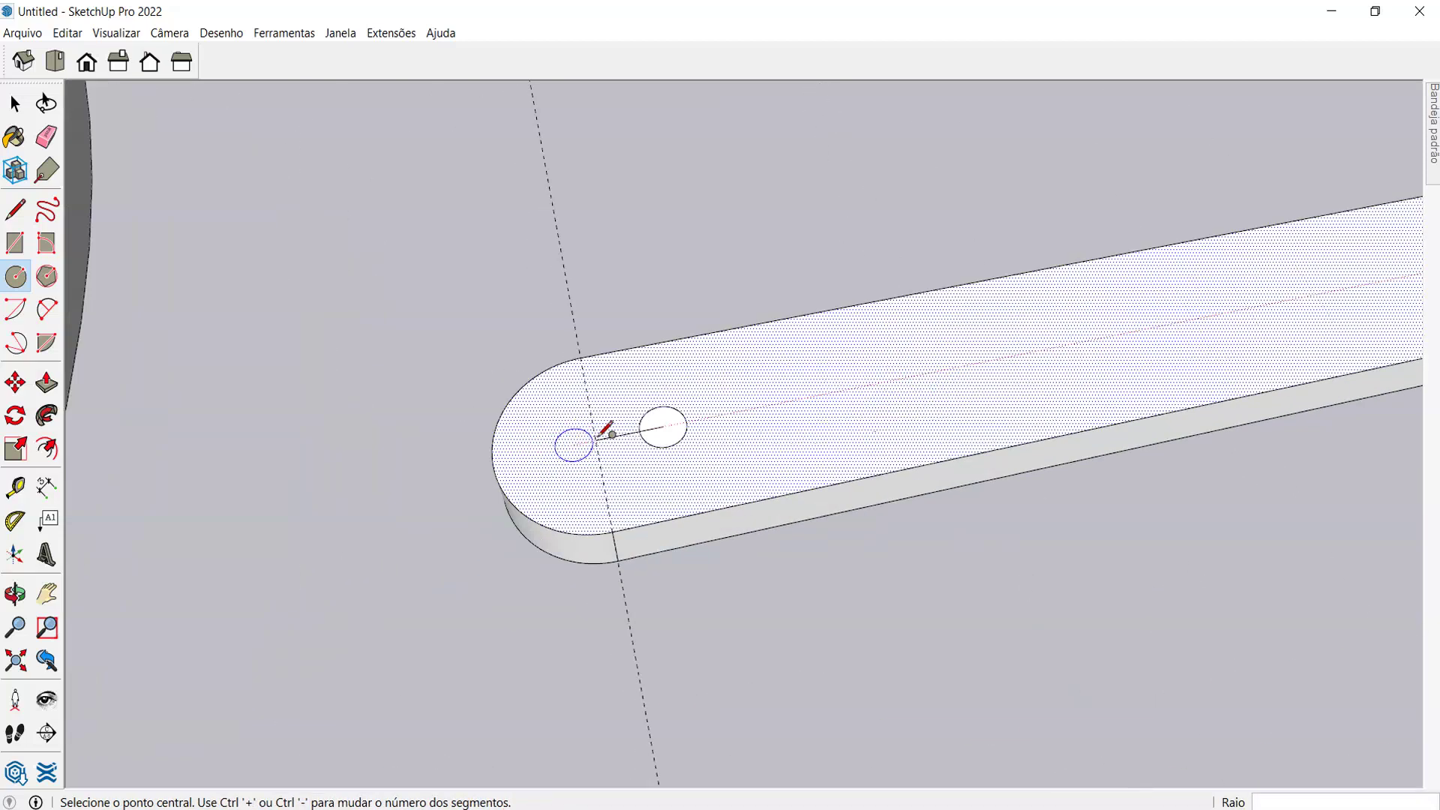
- Erase the construction line at the arm's near end and cut its pivot hole 0.80 m through the thickness
scroll(600, 435, up, 3)
key(e)
mouse_move(652, 425)
mouse_down()
mouse_move(610, 434)
mouse_move(630, 429)
mouse_up()
key(p)
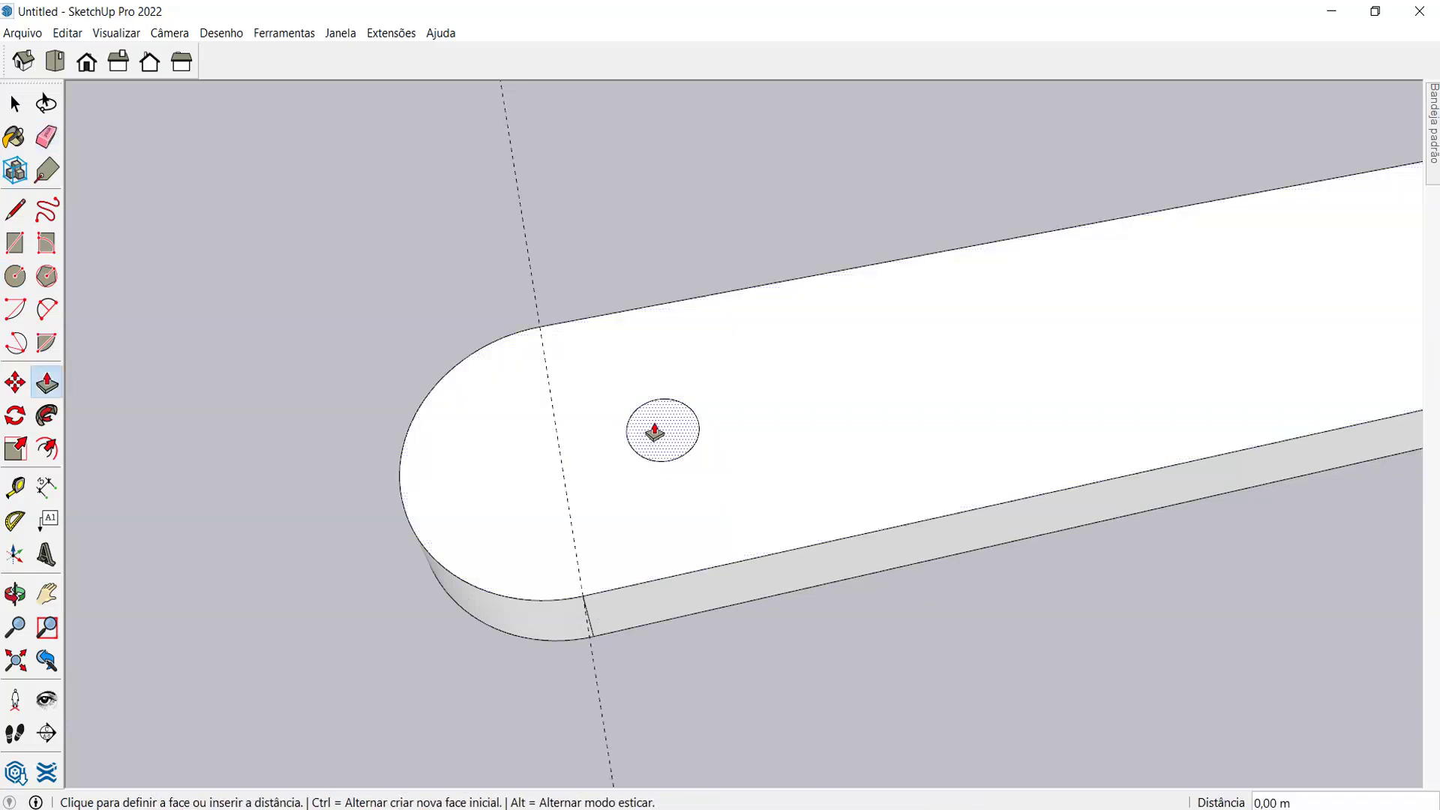
click(655, 433)
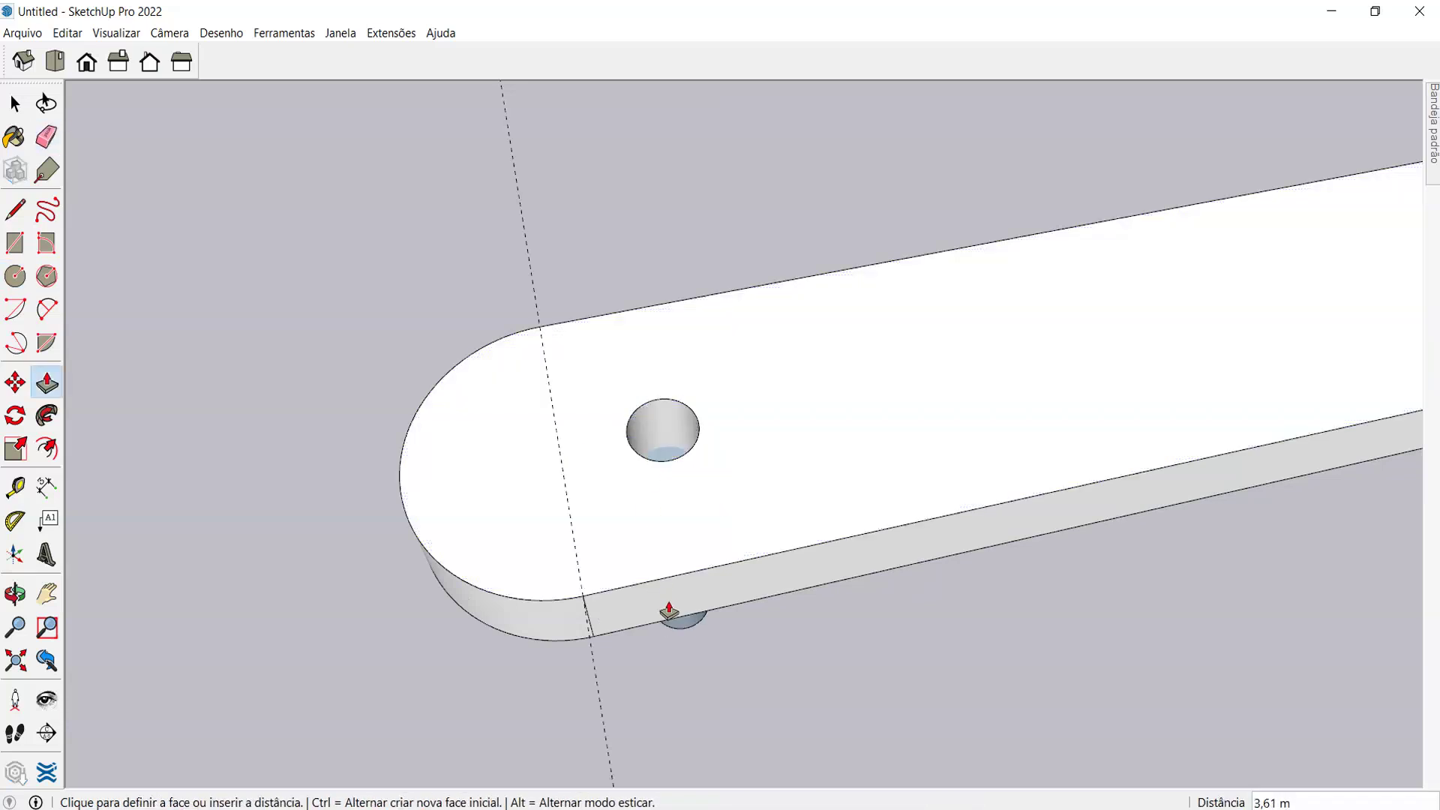
click(594, 642)
- Remove the construction line at the arm's far end and push that pivot circle through the 0.80 m thickness
scroll(480, 524, down, 5)
scroll(972, 408, up, 3)
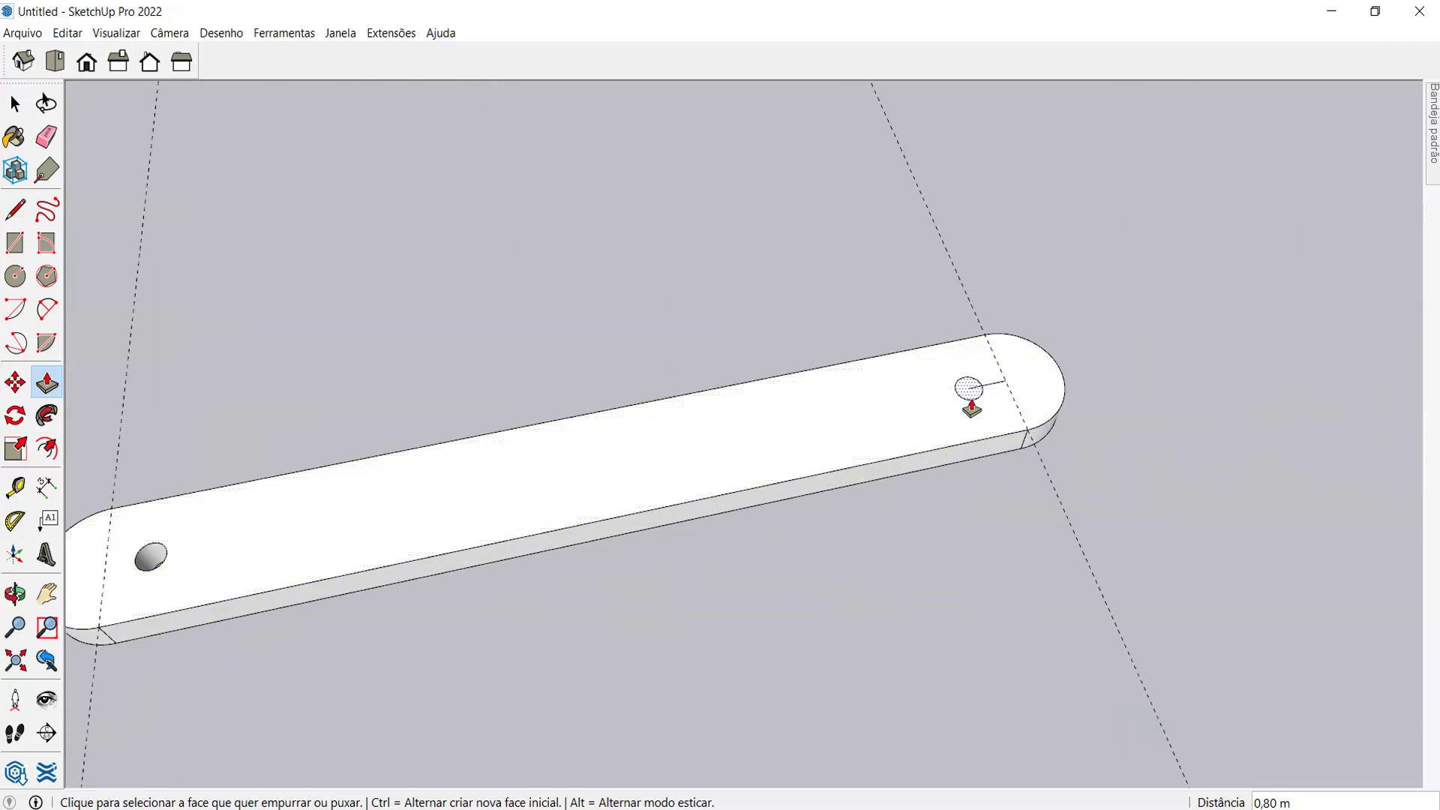
scroll(971, 398, up, 5)
key(e)
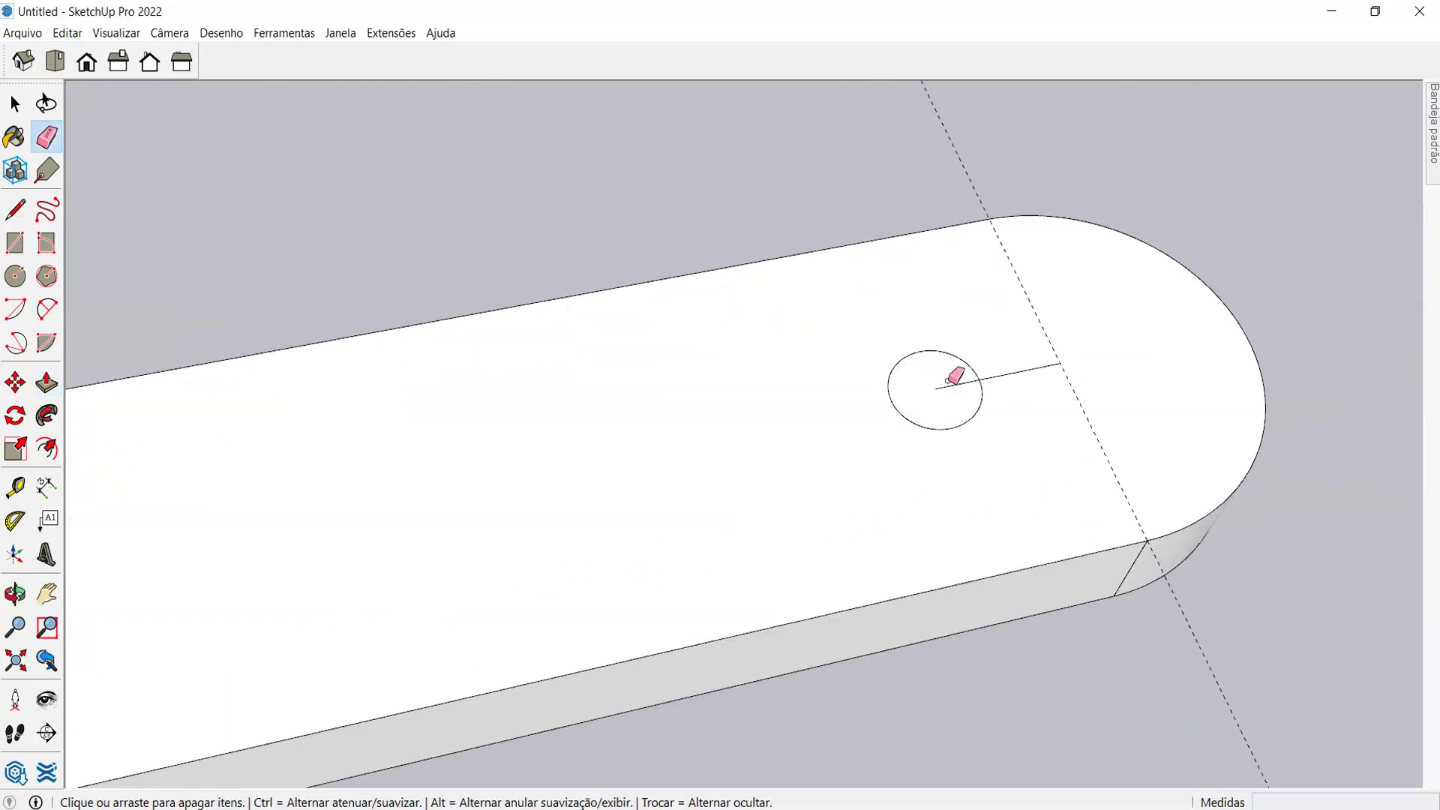
click(953, 382)
click(993, 377)
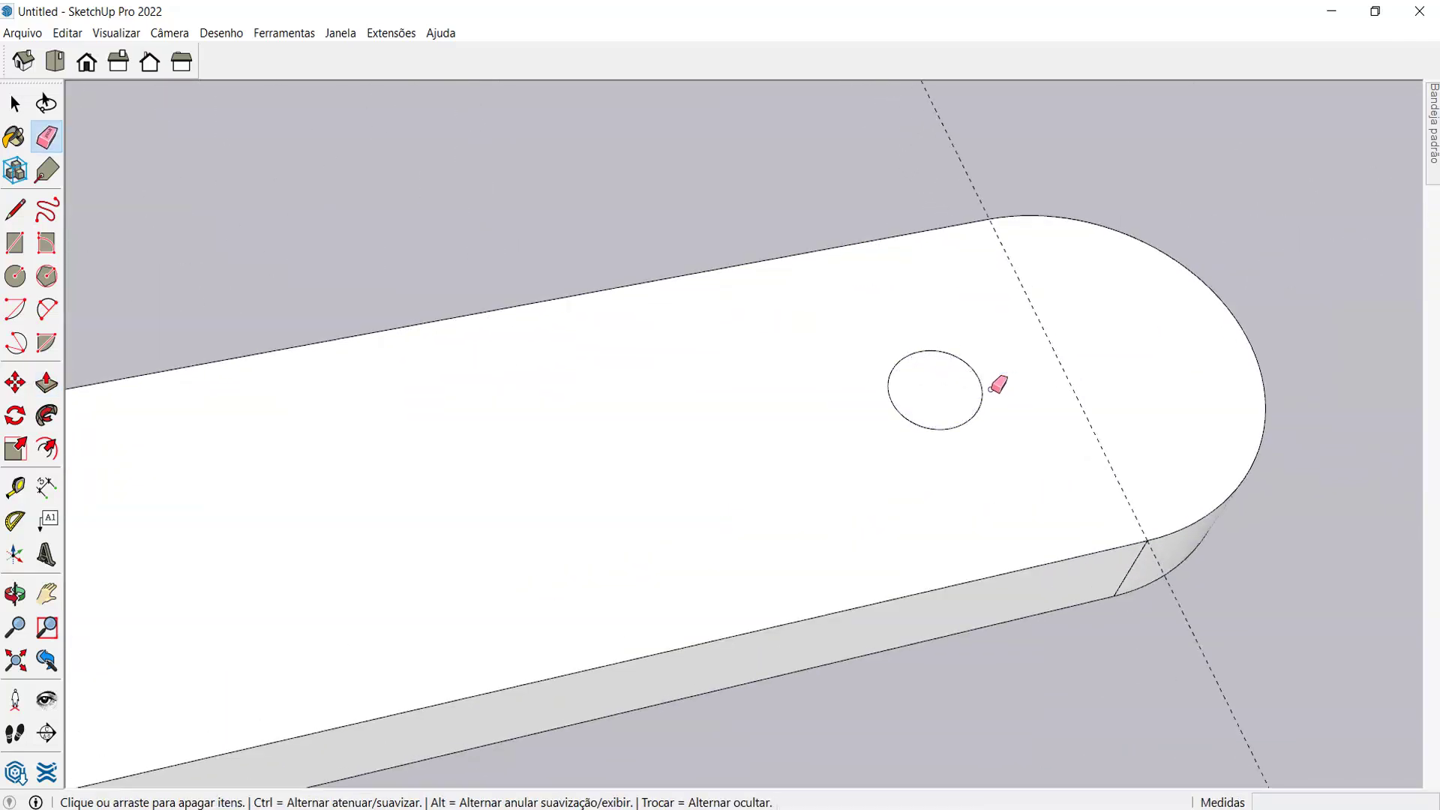
key(p)
click(924, 396)
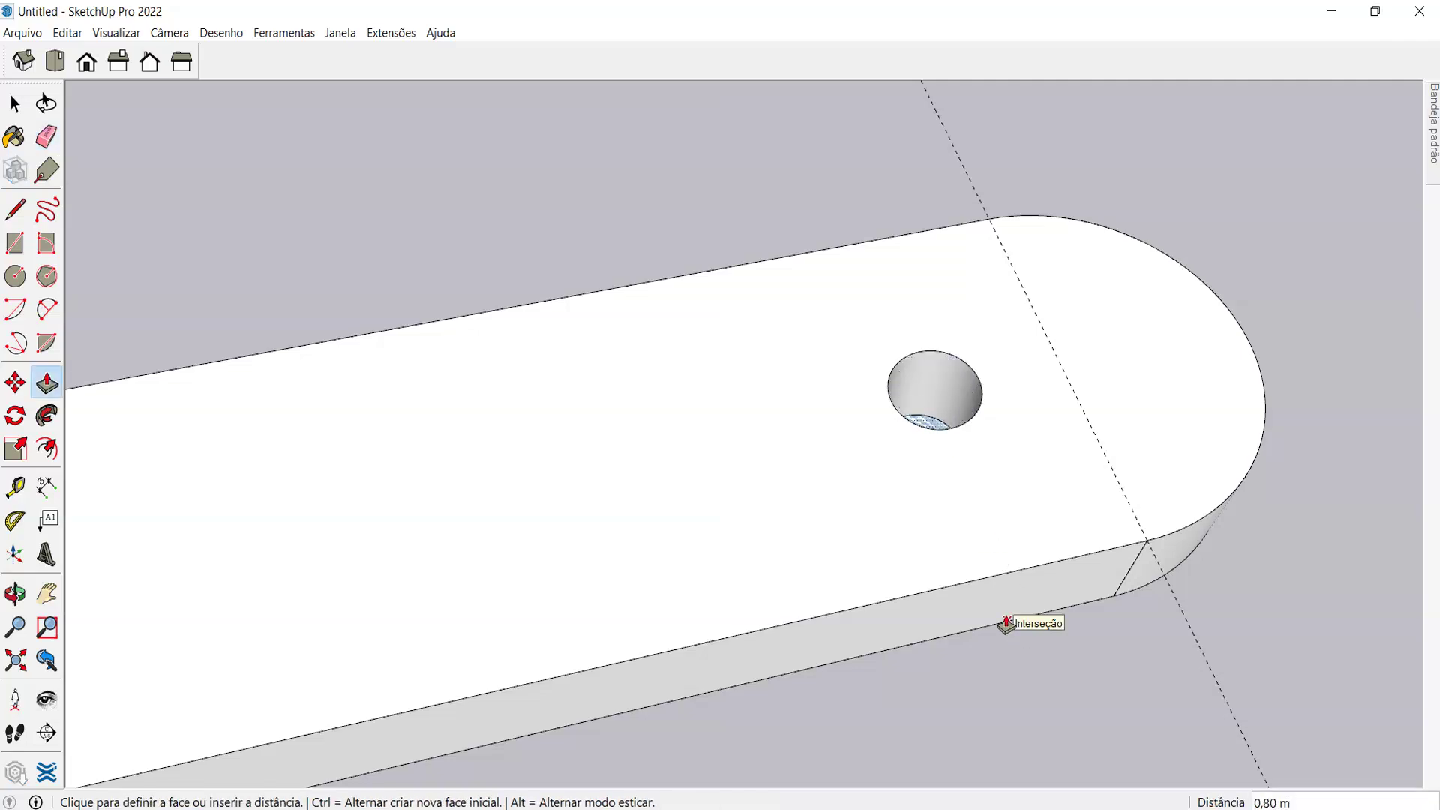
click(996, 630)
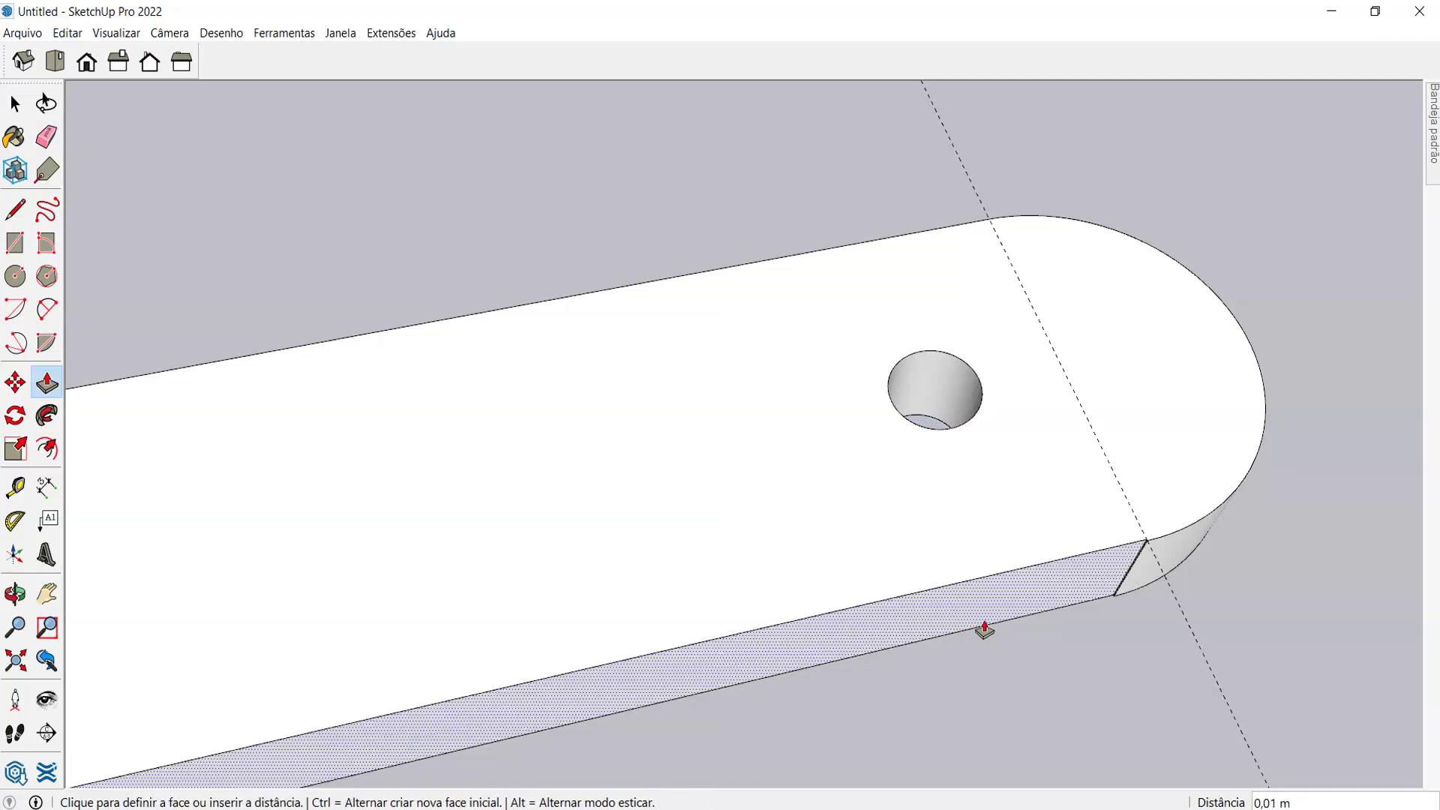
scroll(938, 325, down, 3)
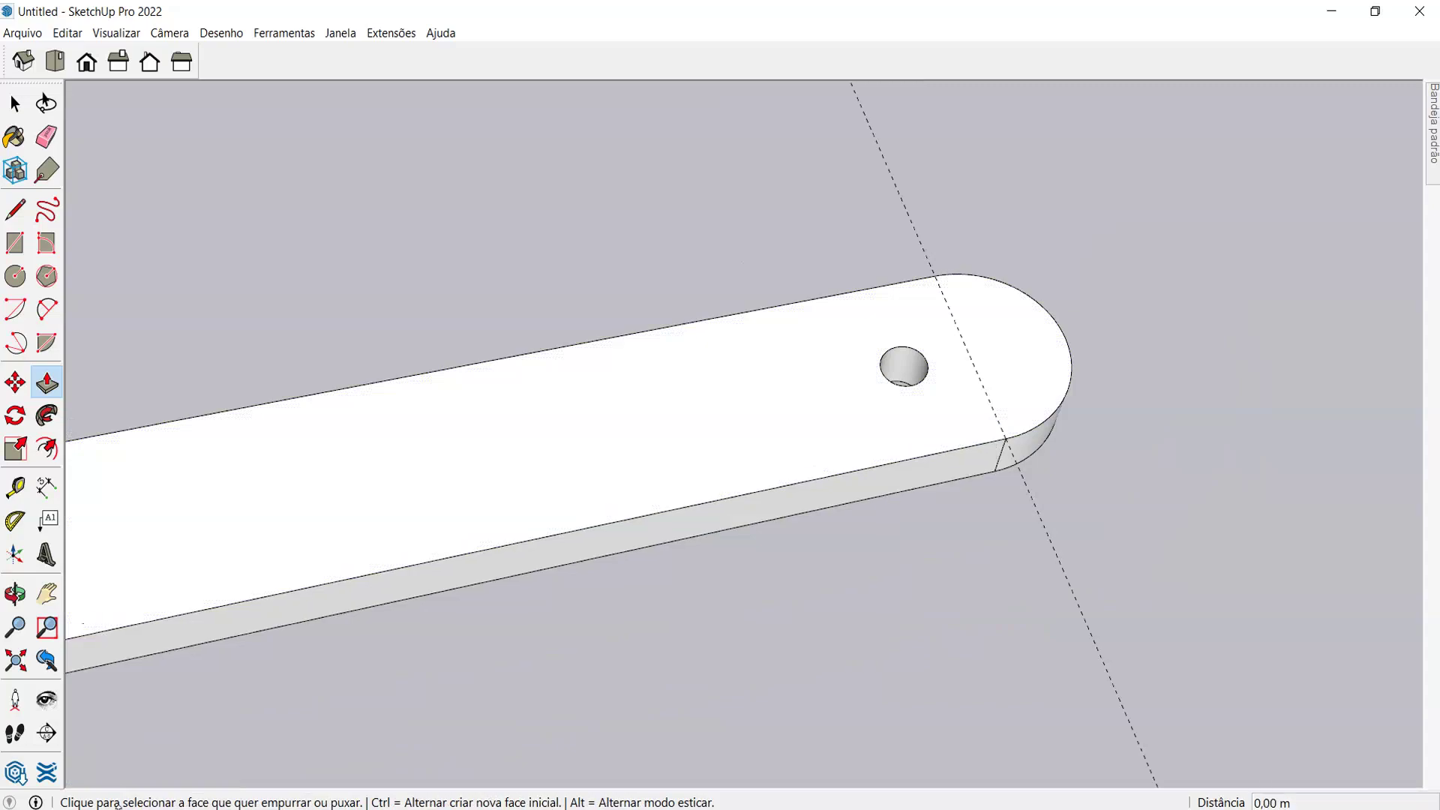
- Place a short vertical guide rising along the blue axis from the centre of the arm's far pivot hole
middle_drag(550, 658, 900, 649)
scroll(910, 466, up, 3)
scroll(935, 466, down, 4)
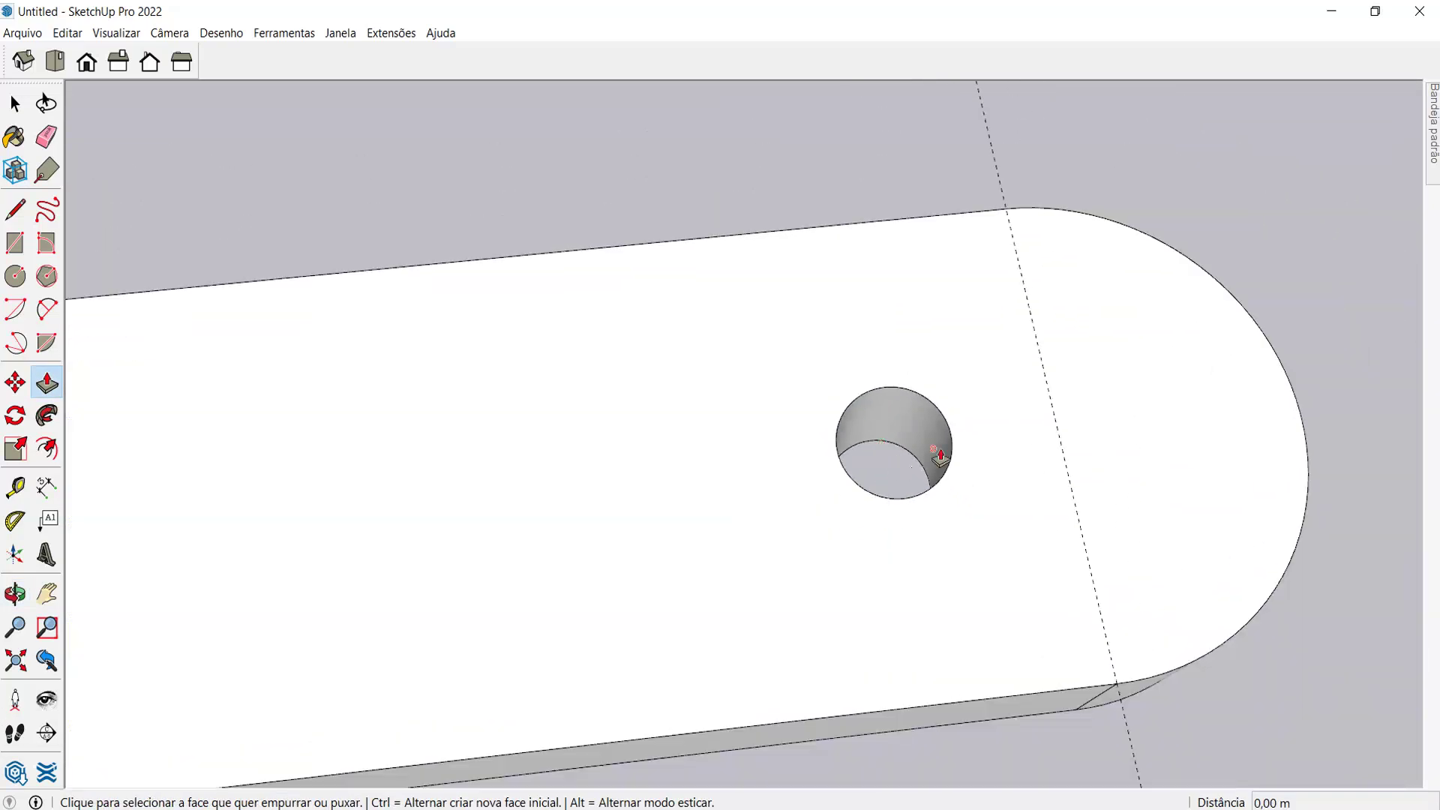
scroll(1035, 435, down, 3)
scroll(1013, 459, up, 3)
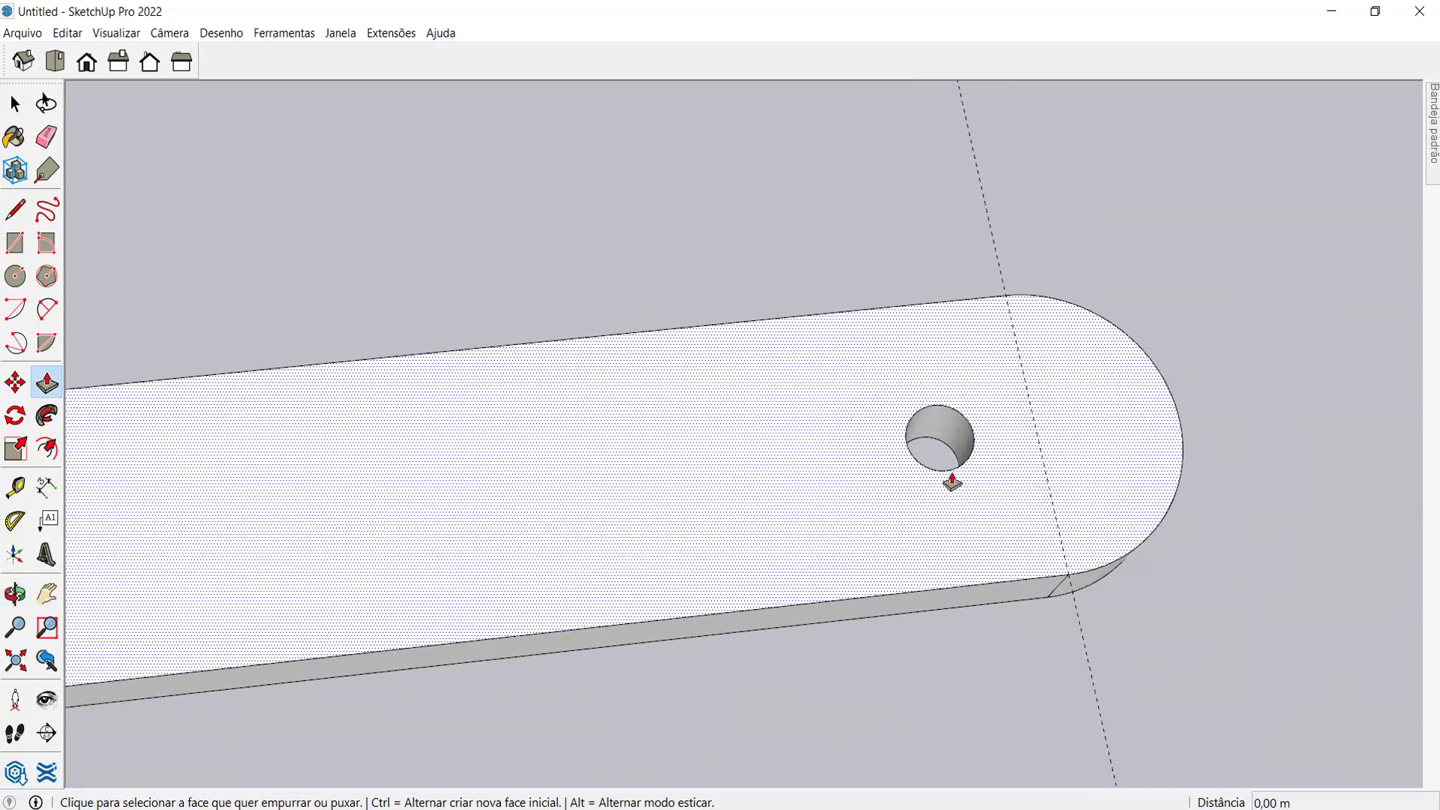
key(t)
middle_drag(941, 424, 932, 505)
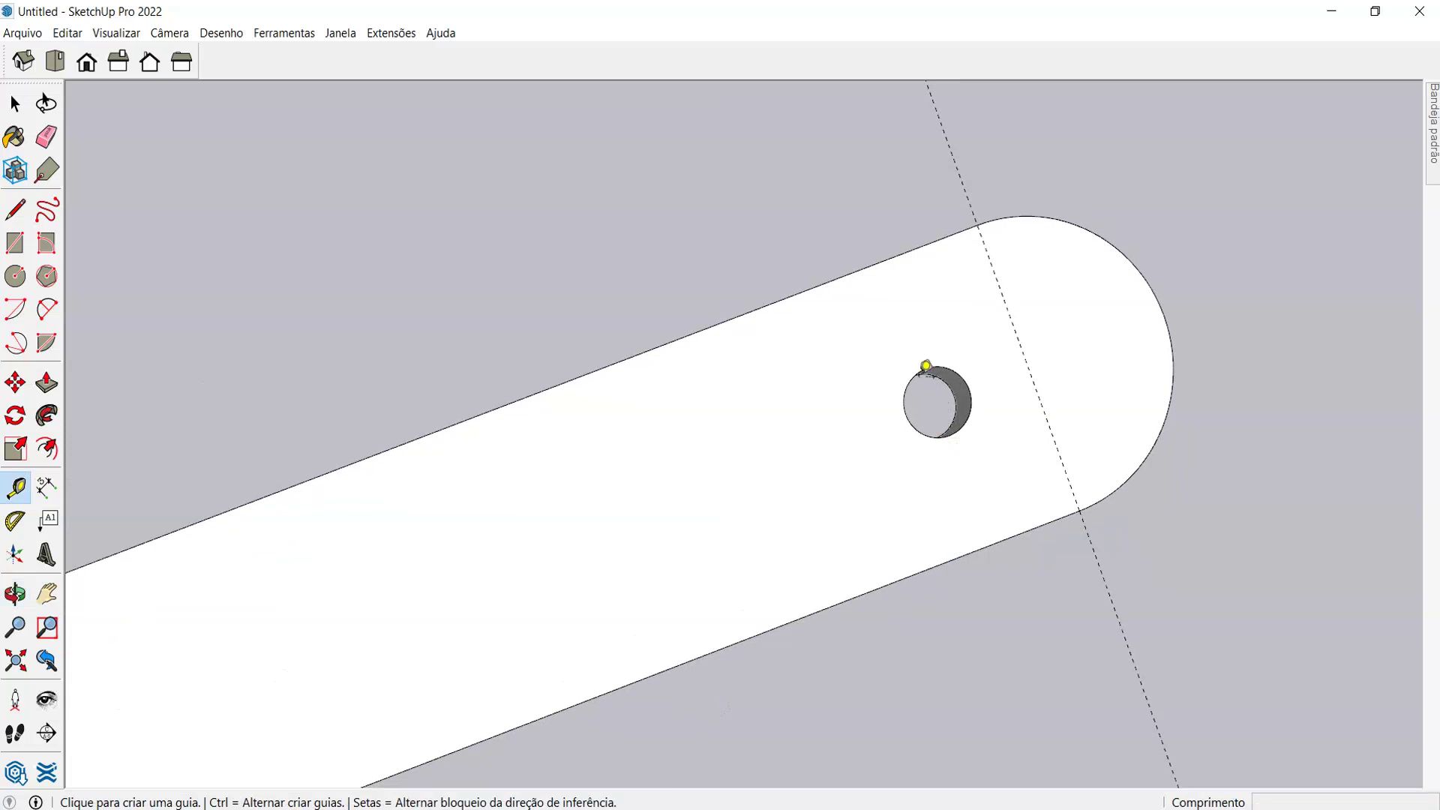
click(940, 396)
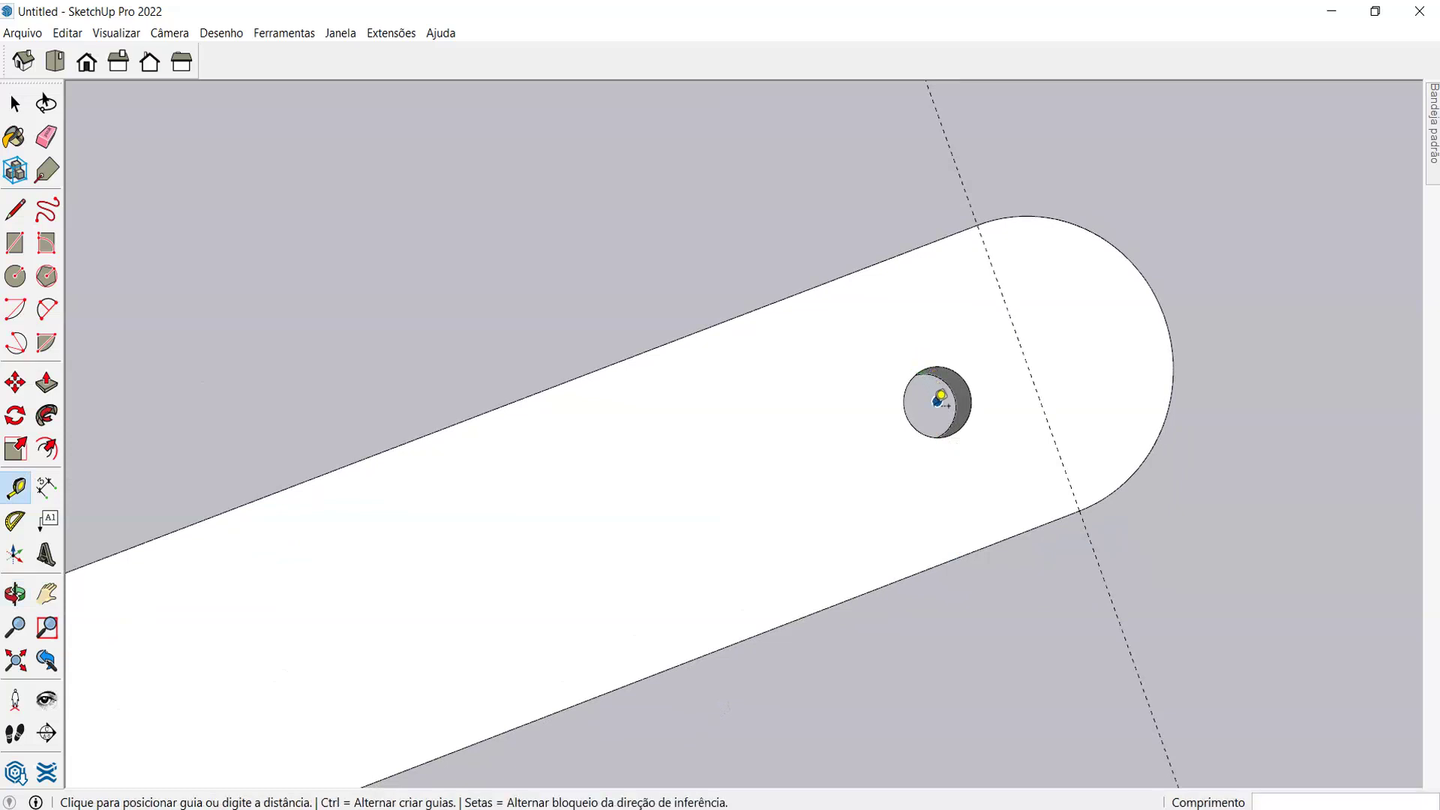
middle_drag(990, 382, 1035, 212)
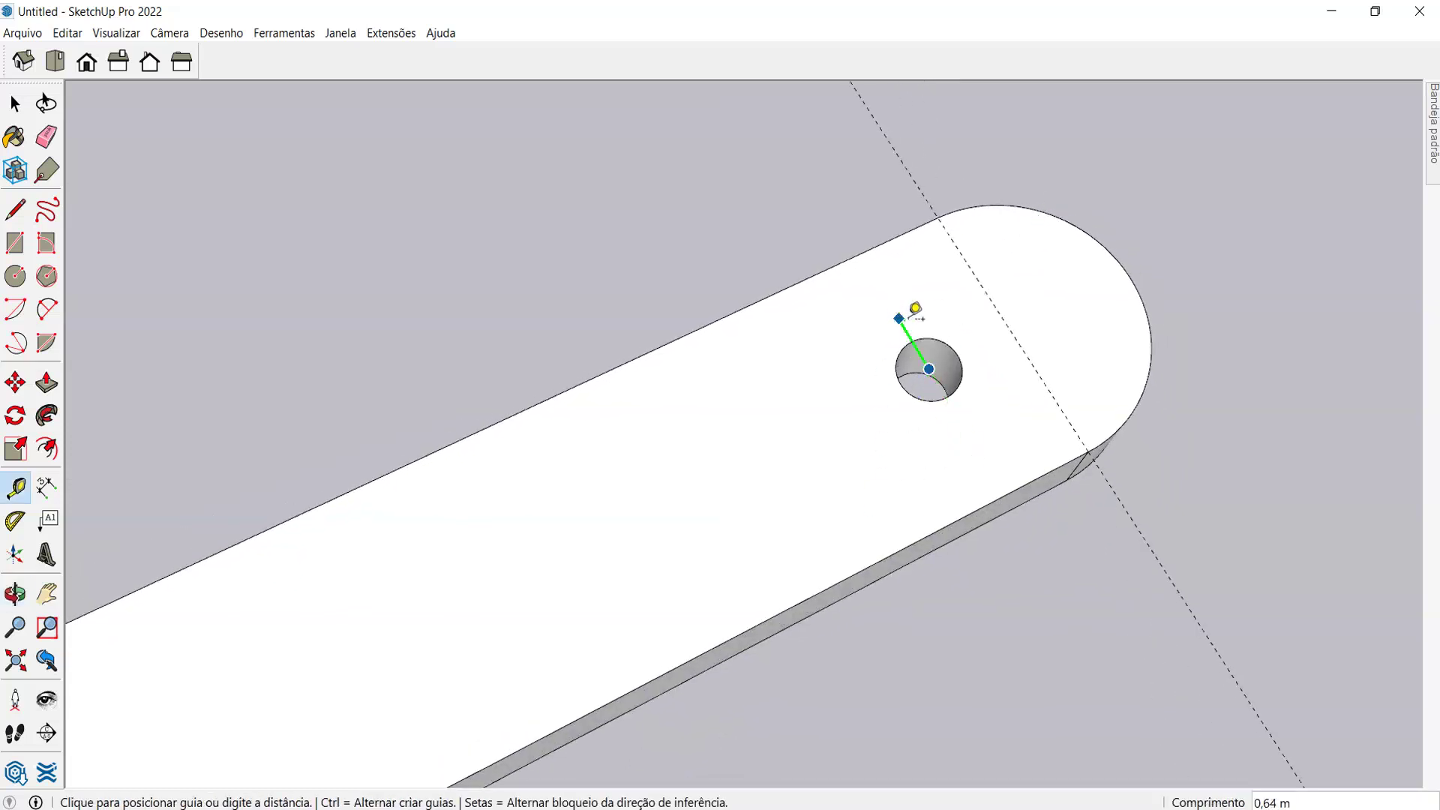
middle_drag(930, 294, 845, 147)
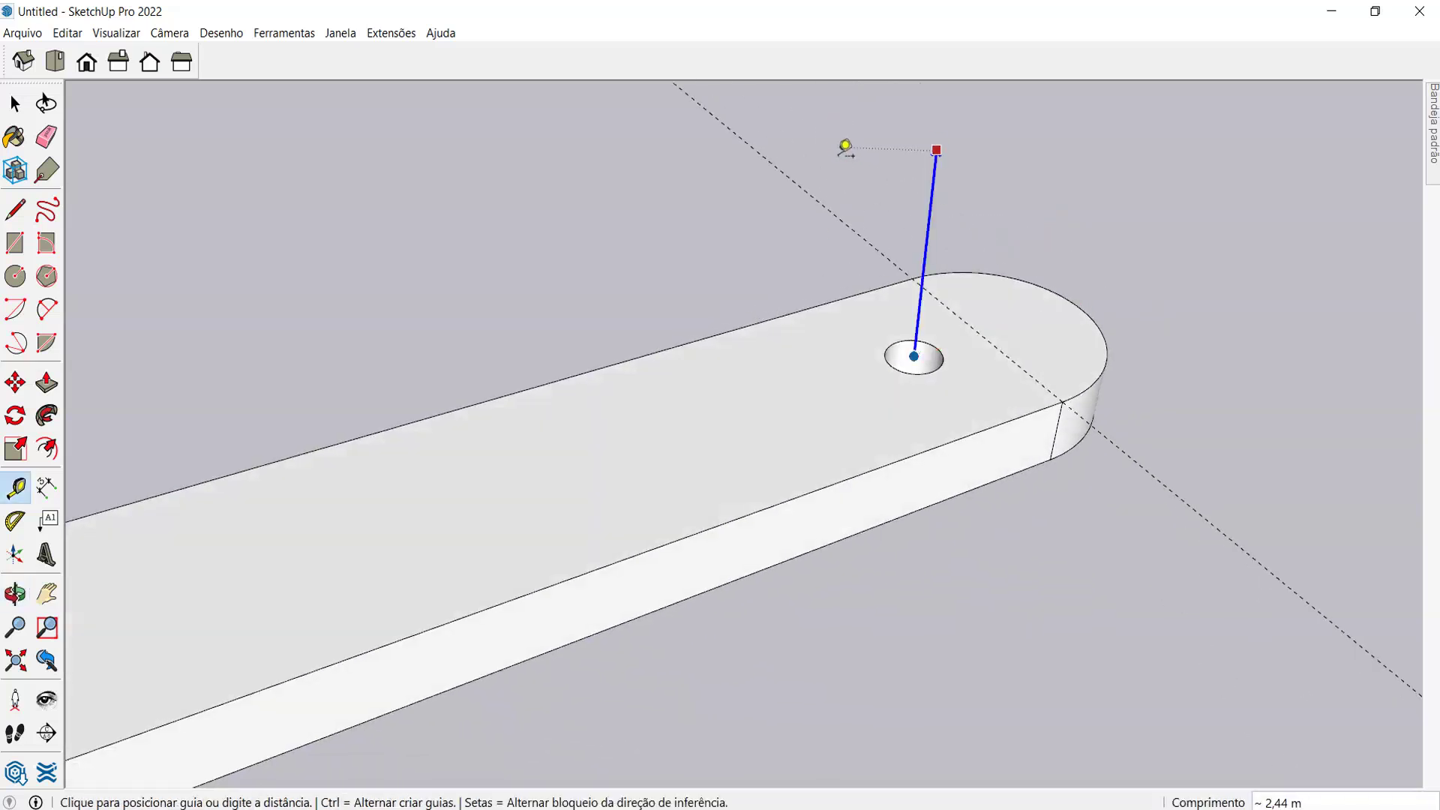
click(840, 259)
middle_drag(835, 264, 813, 347)
- Copy the short vertical guide 20 m along the arm to the centre of the other pivot hole
key(space)
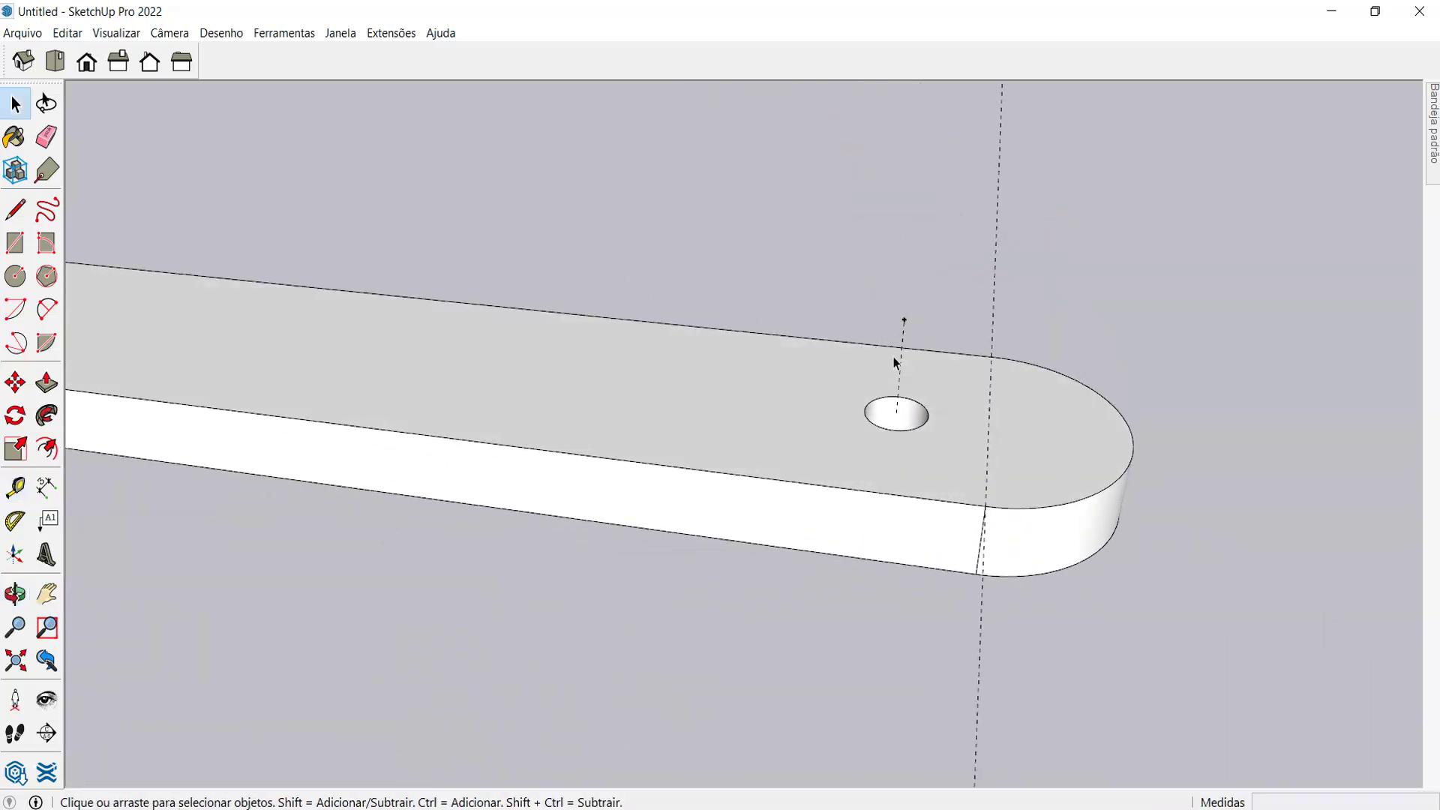
key(m)
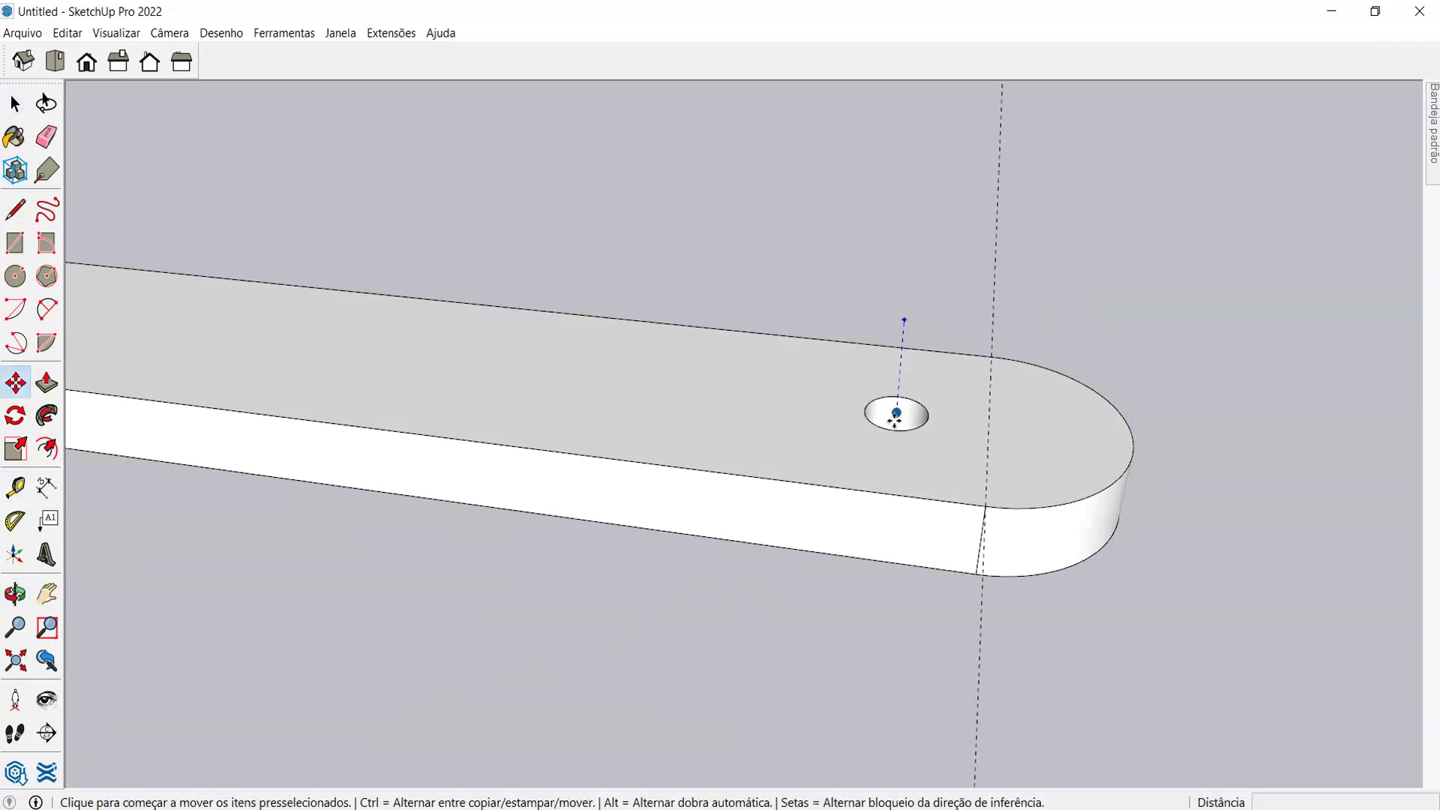
click(894, 413)
scroll(872, 408, down, 3)
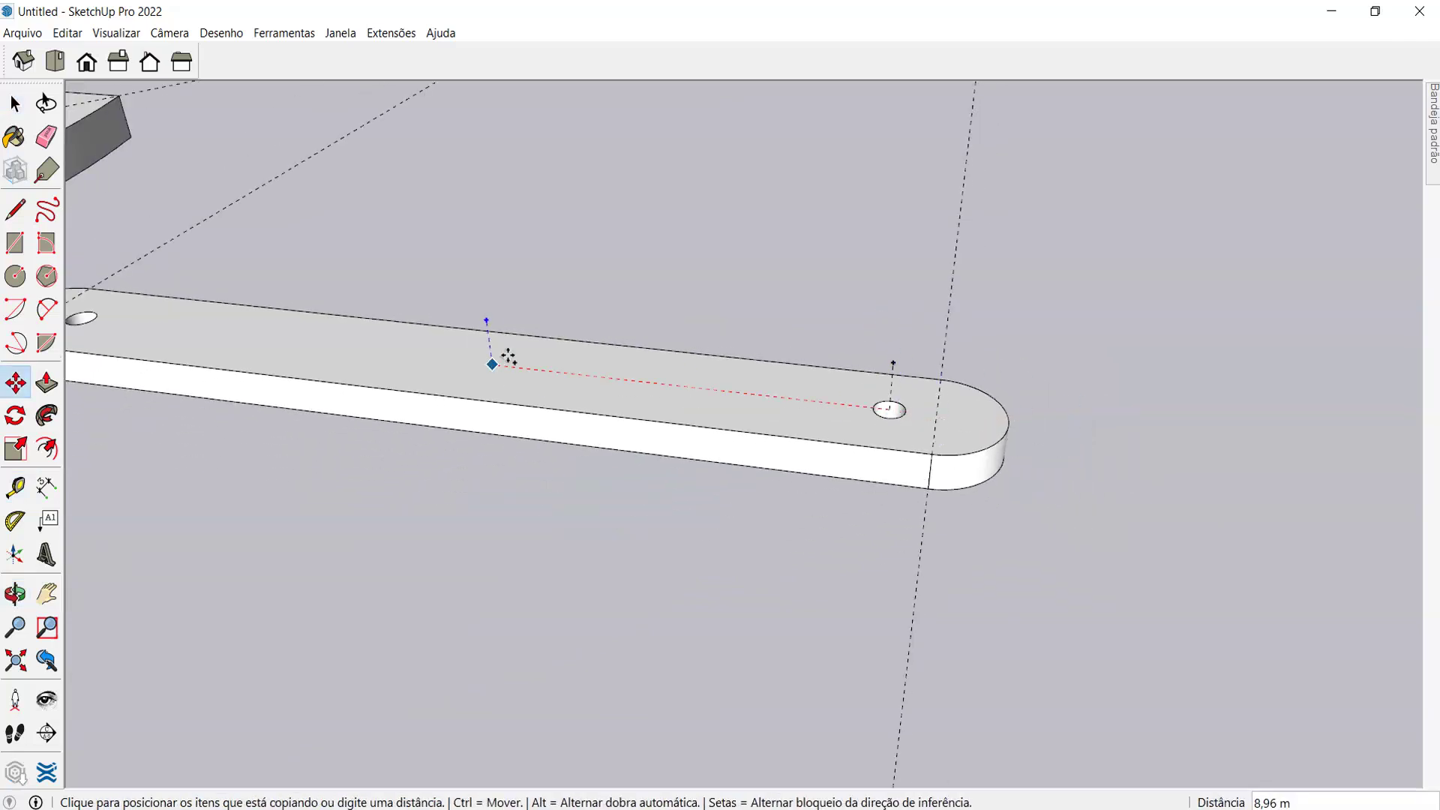
key(ctrl)
scroll(823, 322, down, 5)
scroll(467, 442, up, 6)
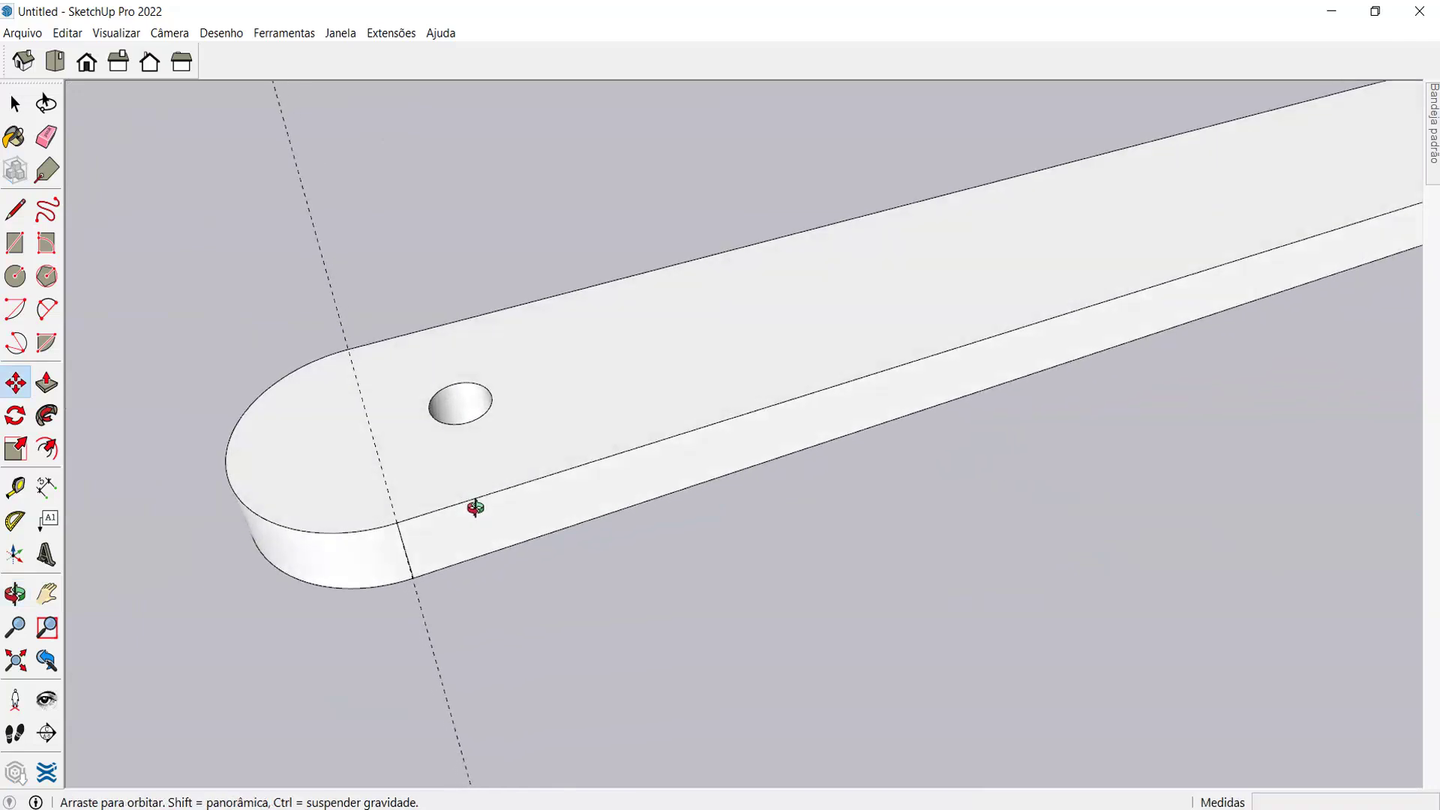
middle_drag(463, 407, 630, 520)
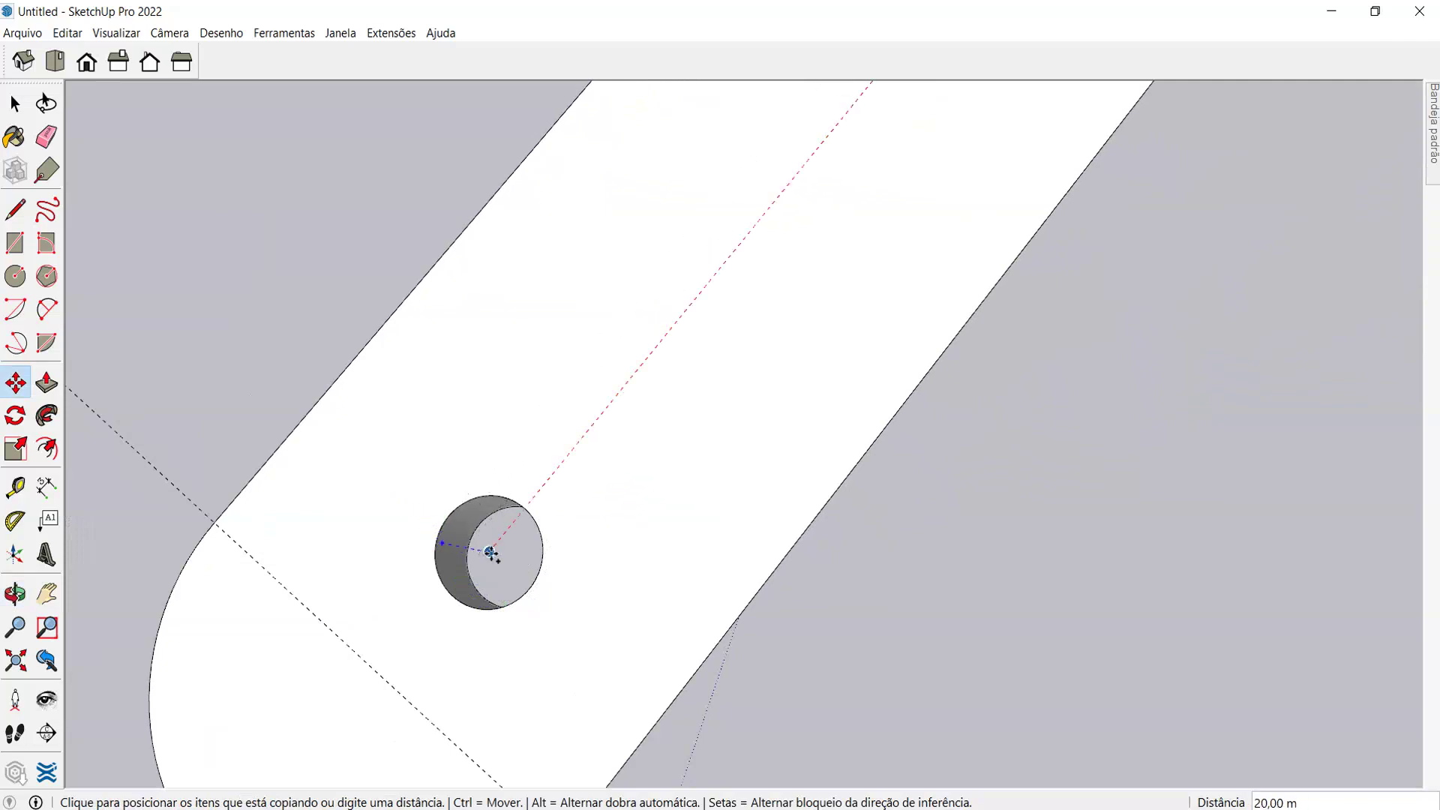
click(491, 553)
middle_drag(491, 553, 543, 482)
scroll(452, 257, down, 5)
- Delete the long guide across the arm's end and make the arm with its hole guides a component named haste
middle_drag(451, 257, 363, 553)
key(space)
scroll(411, 439, down, 3)
middle_drag(411, 439, 480, 312)
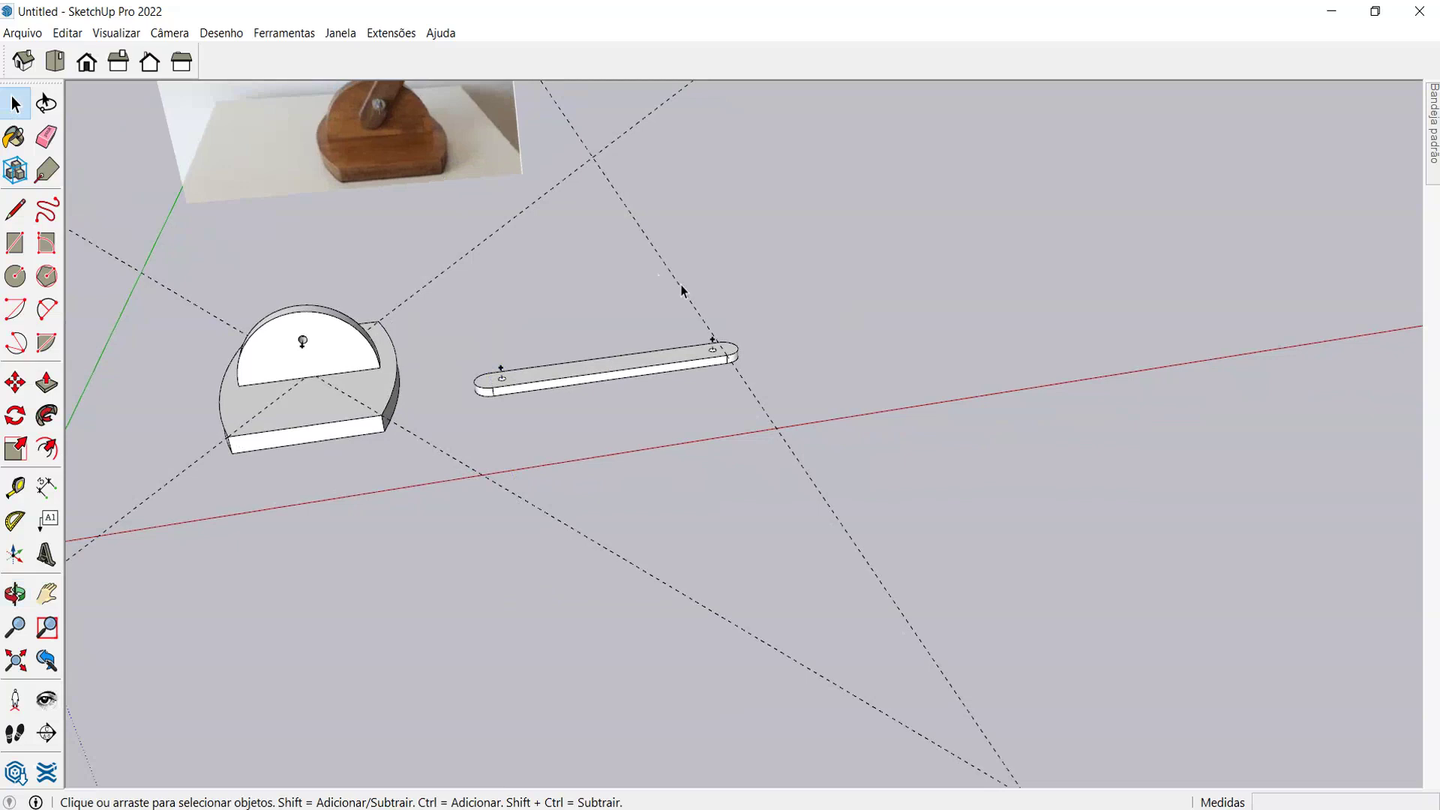
drag(434, 317, 860, 452)
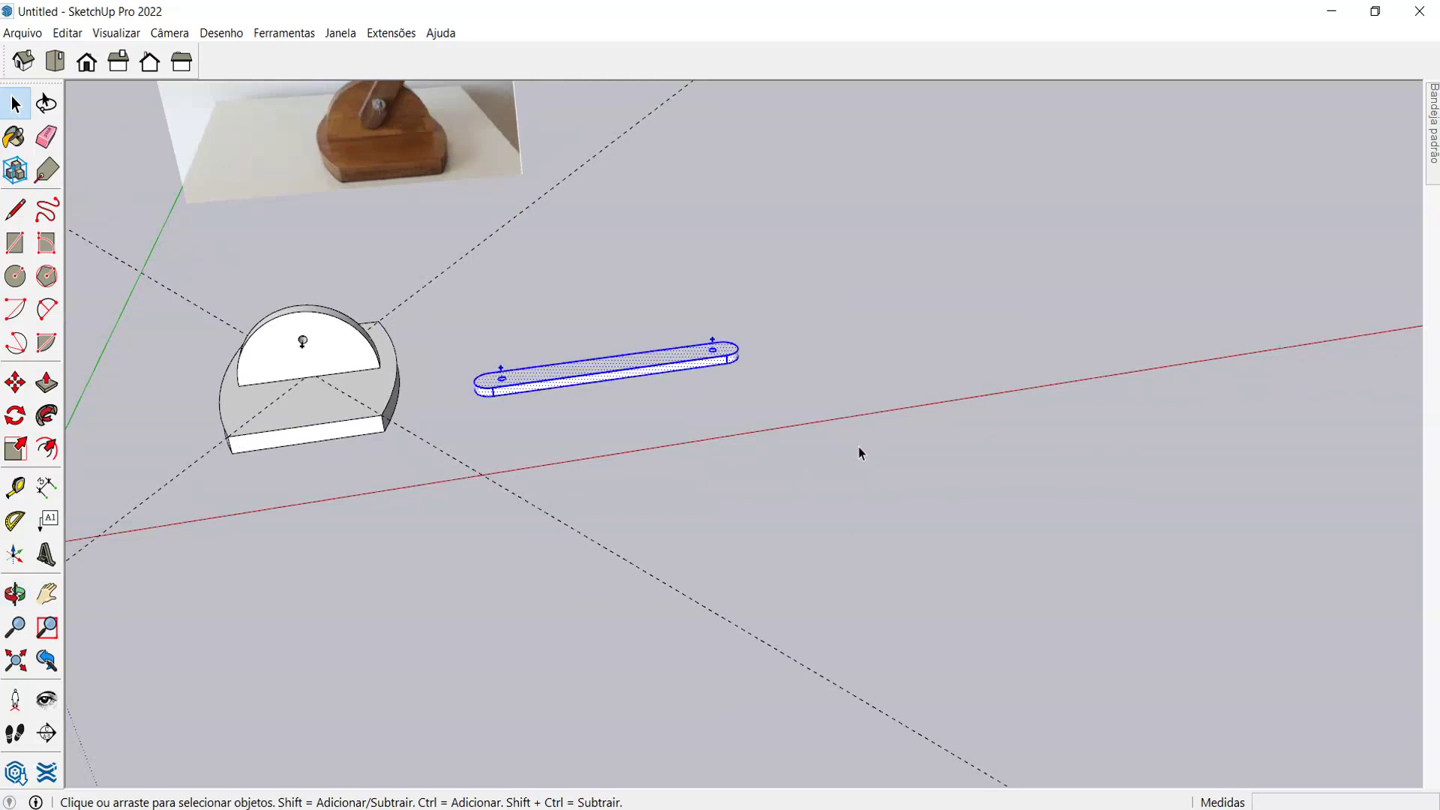
key(g)
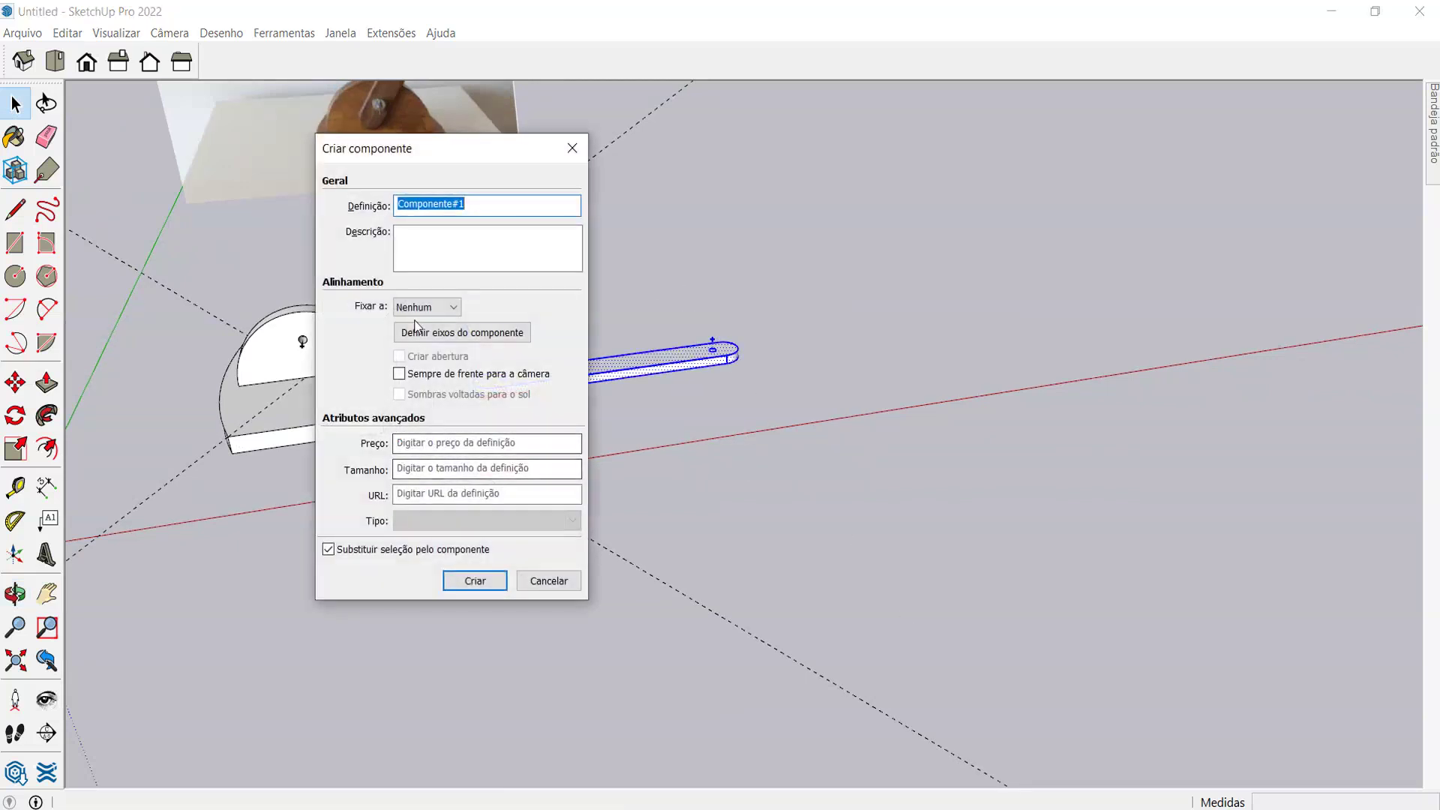
text(haste)
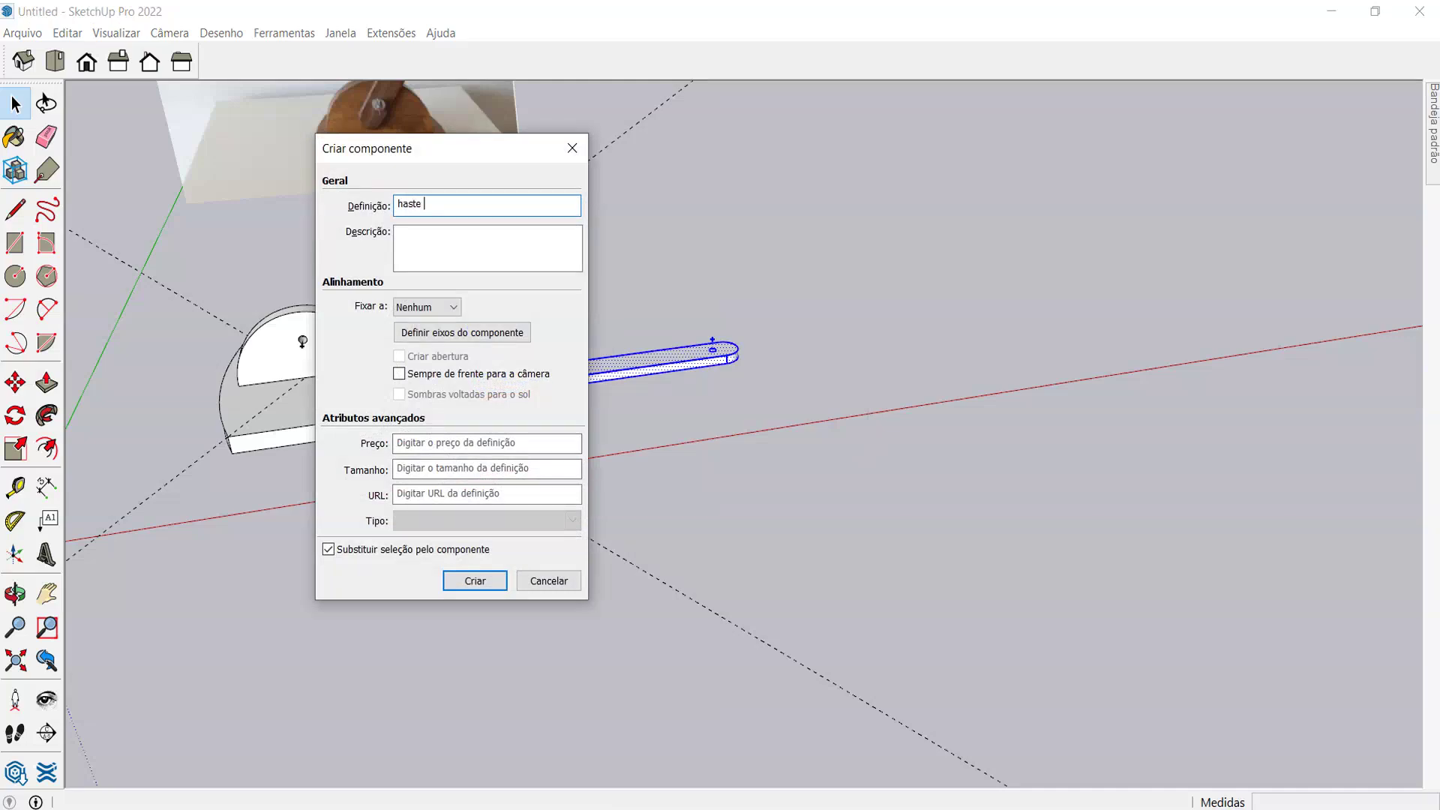
key(Return)
- Rotate the arm component 90° about its long direction so it stands on its edge
middle_drag(469, 627, 872, 461)
scroll(739, 312, up, 5)
key(q)
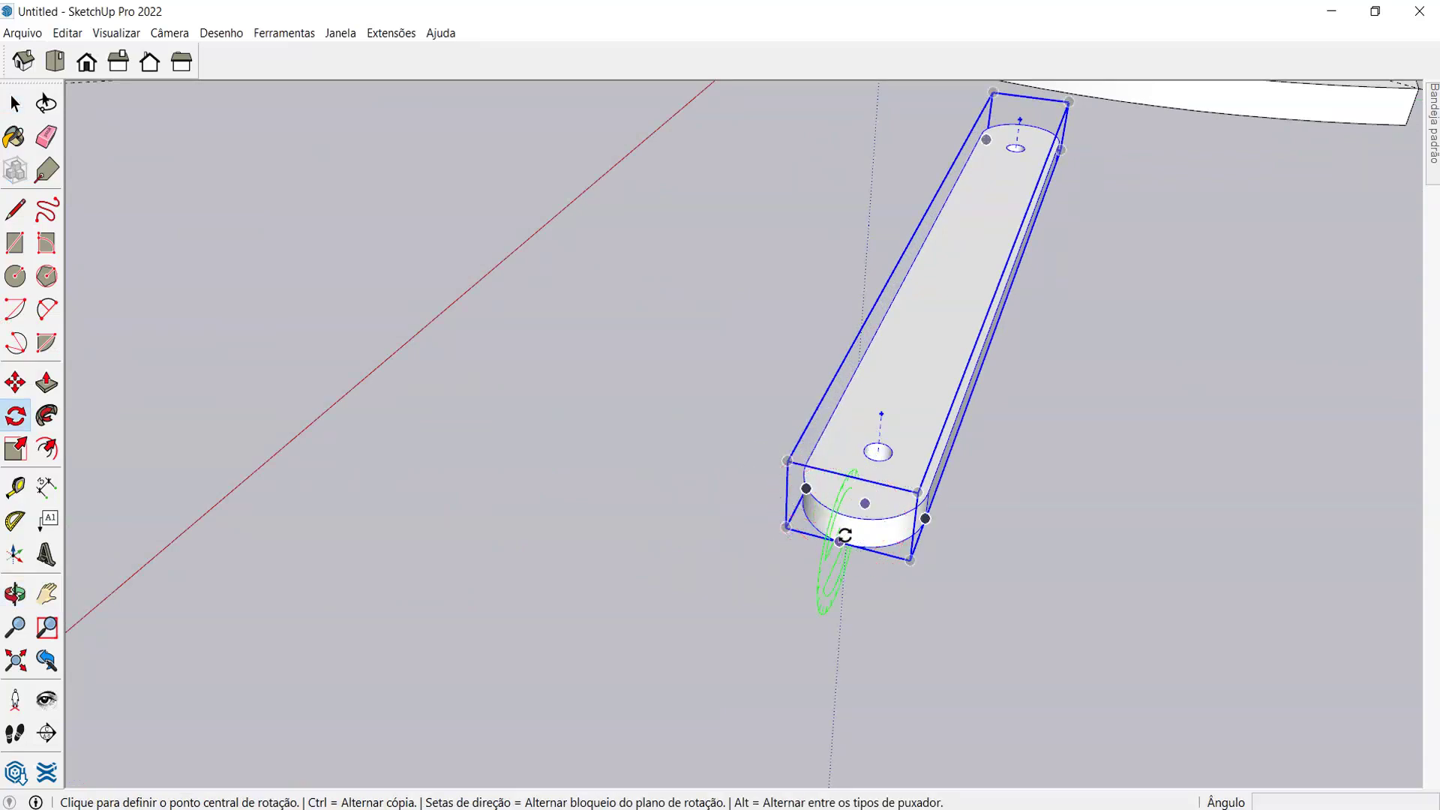
click(844, 536)
click(634, 695)
text(90)
key(Return)
- Tilt the arm component slightly within its vertical plane, rotating it about its centre
scroll(610, 642, down, 5)
scroll(890, 209, up, 3)
scroll(682, 440, down, 3)
middle_drag(682, 440, 755, 305)
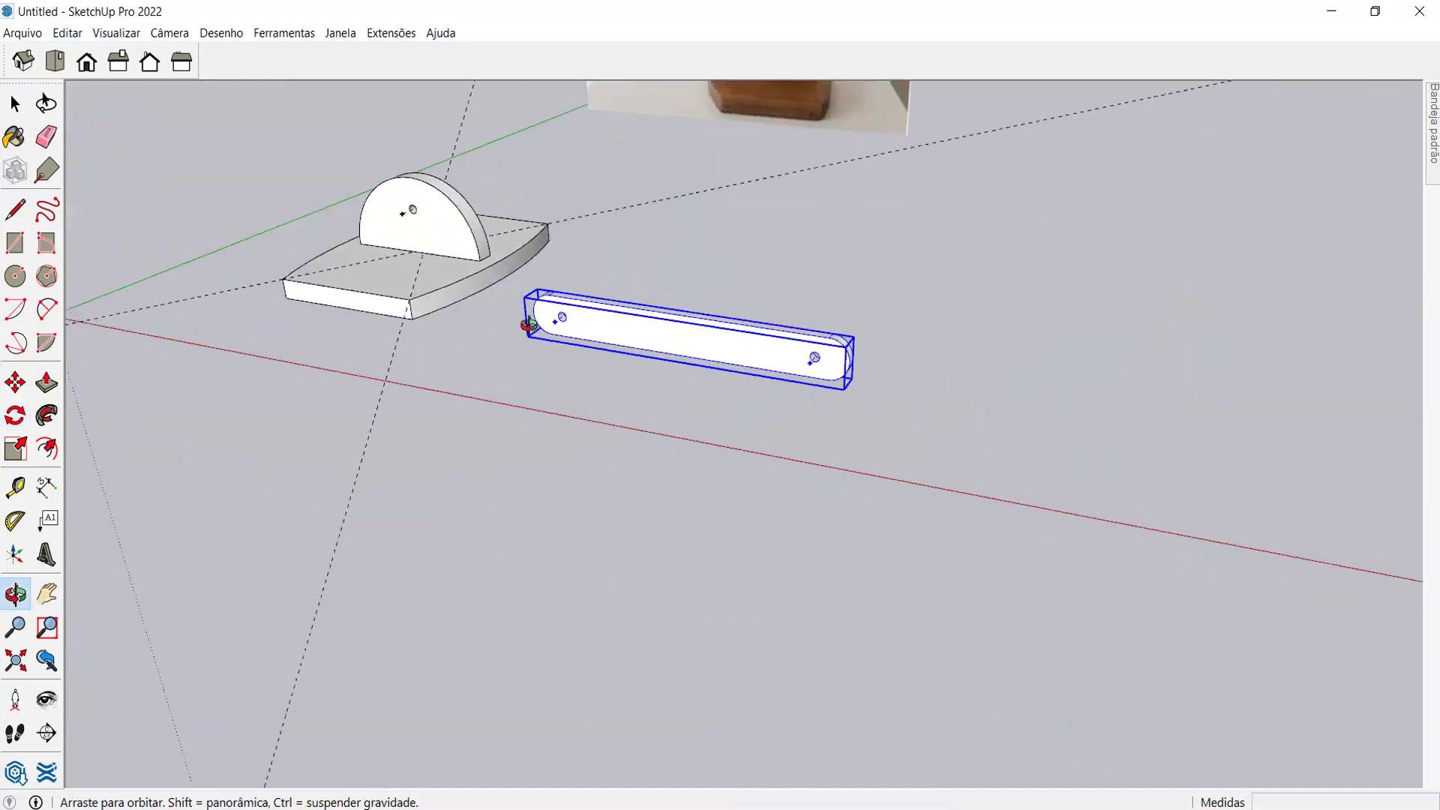
scroll(595, 370, up, 5)
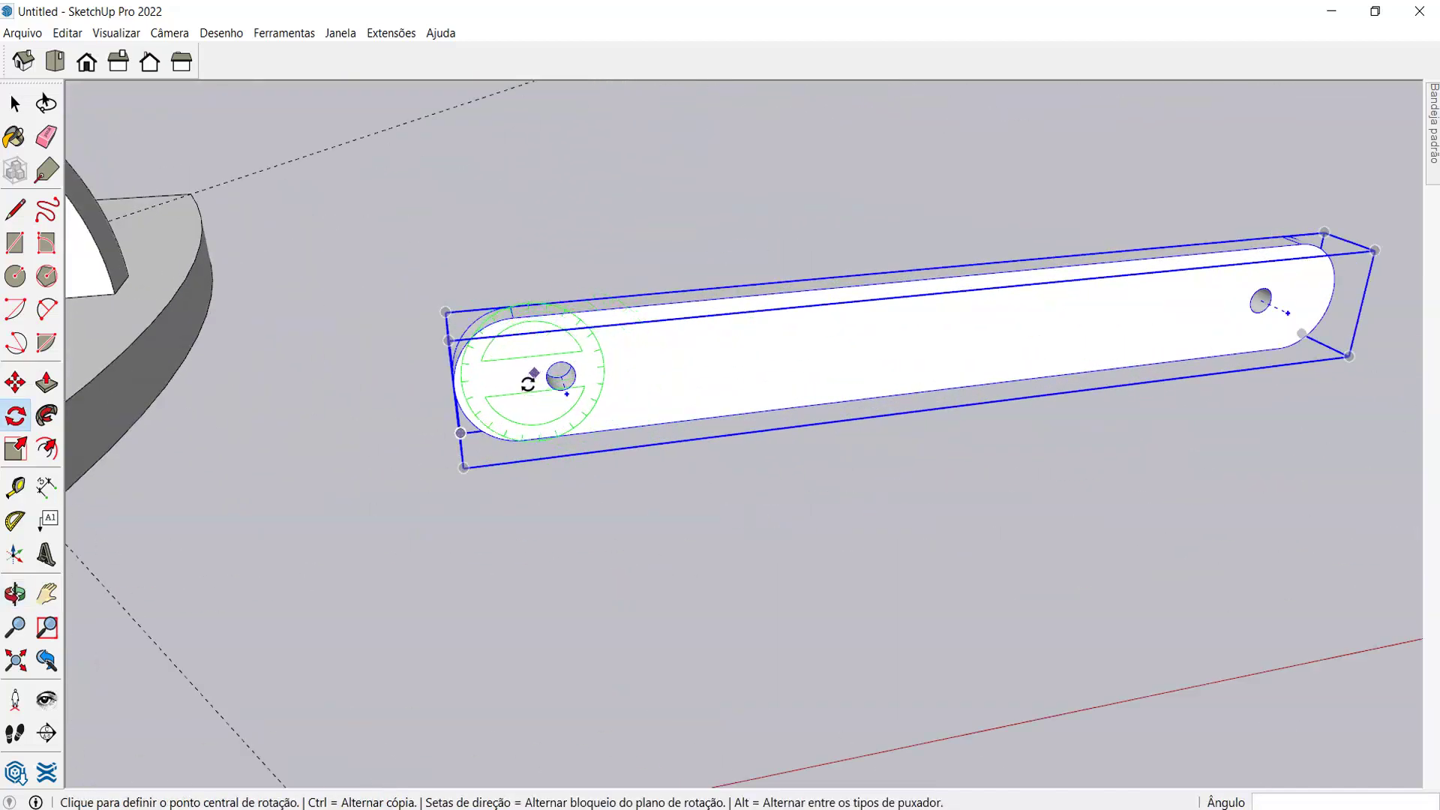
key(m)
mouse_move(568, 396)
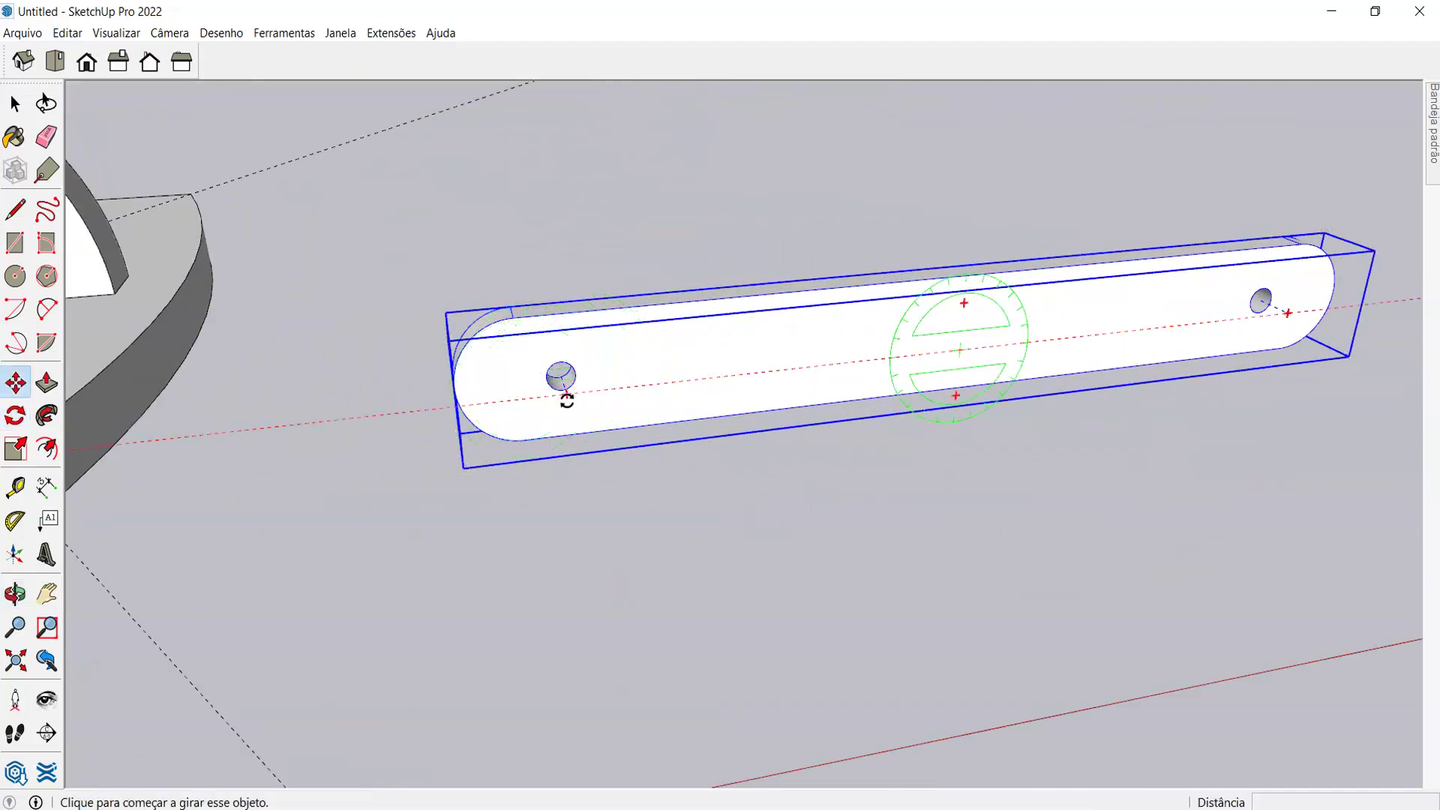
key(space)
click(607, 555)
click(559, 392)
key(m)
click(566, 396)
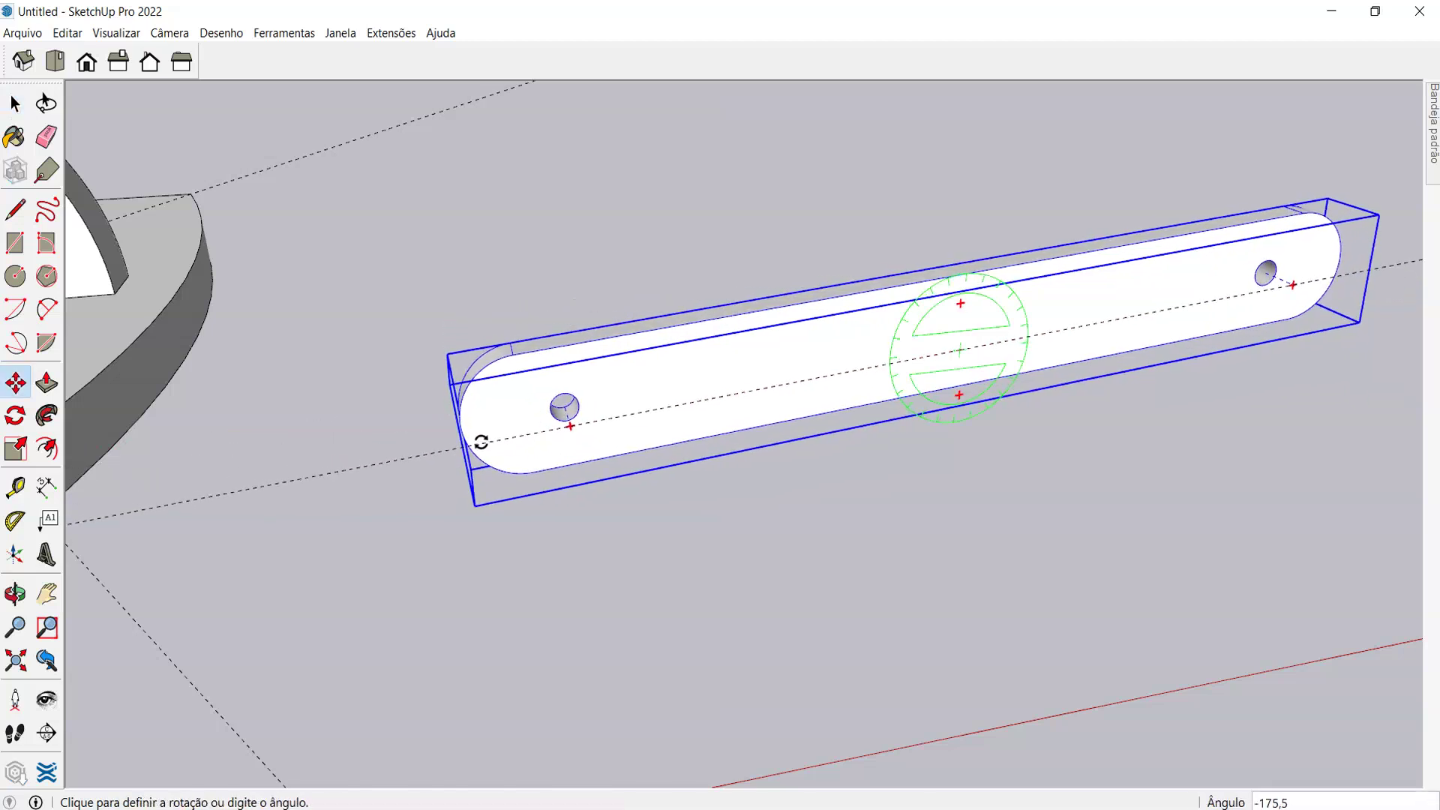
click(479, 441)
key(space)
- Move the arm by its near pivot hole against the upright block, aligning it with the guide of the block's pivot hole
key(m)
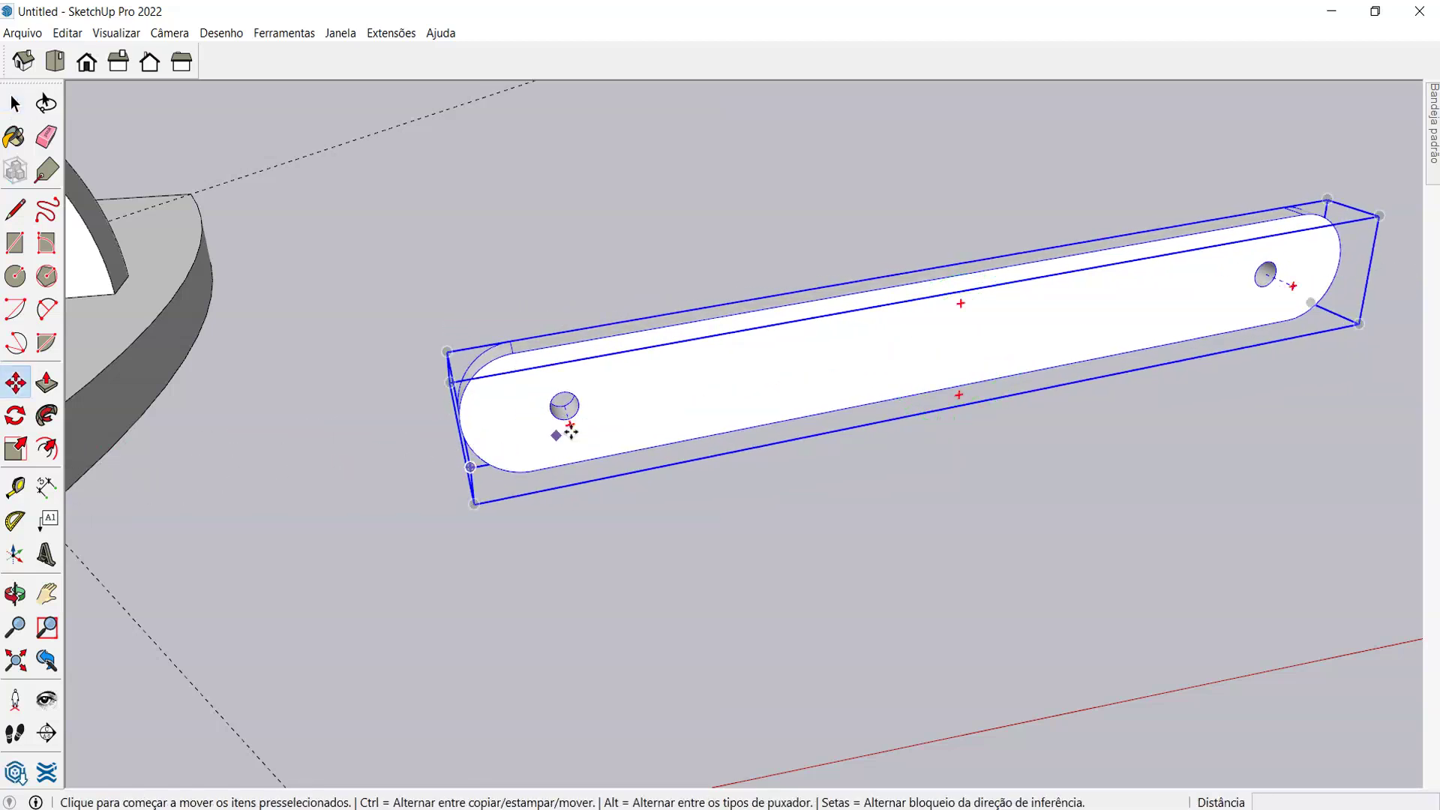
scroll(608, 376, down, 5)
key(space)
click(646, 534)
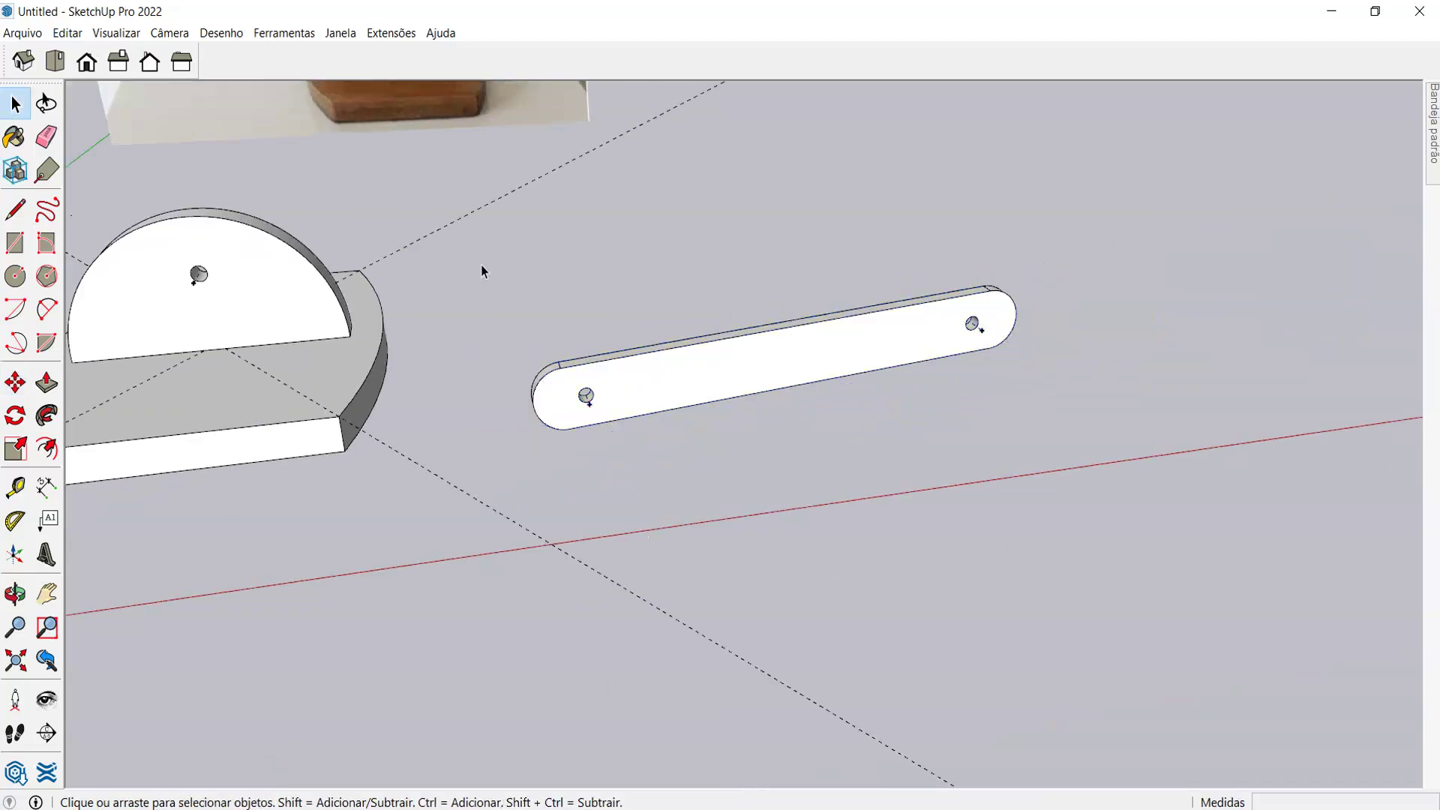
drag(459, 242, 1170, 645)
scroll(603, 395, up, 6)
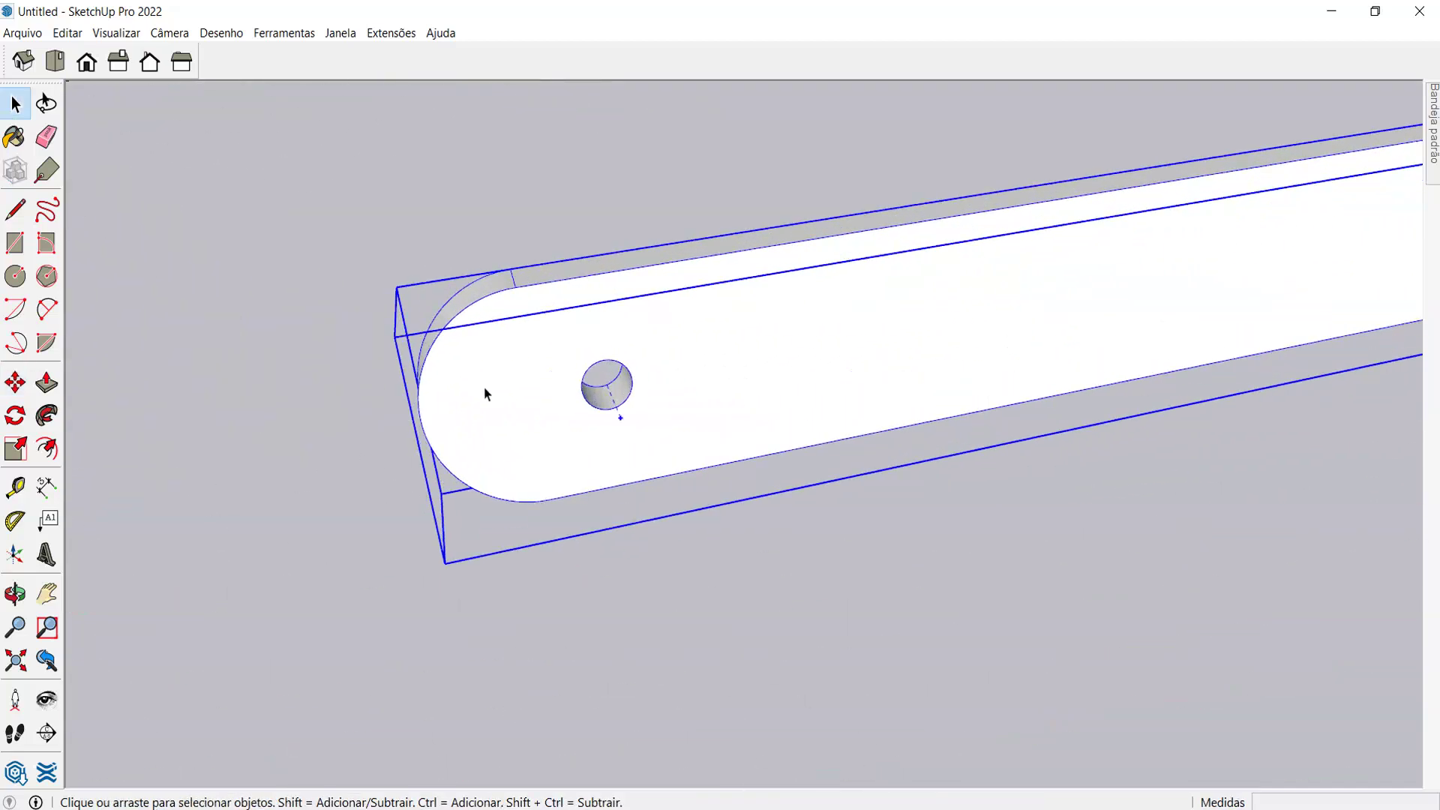
key(m)
middle_drag(604, 382, 592, 288)
scroll(600, 312, down, 10)
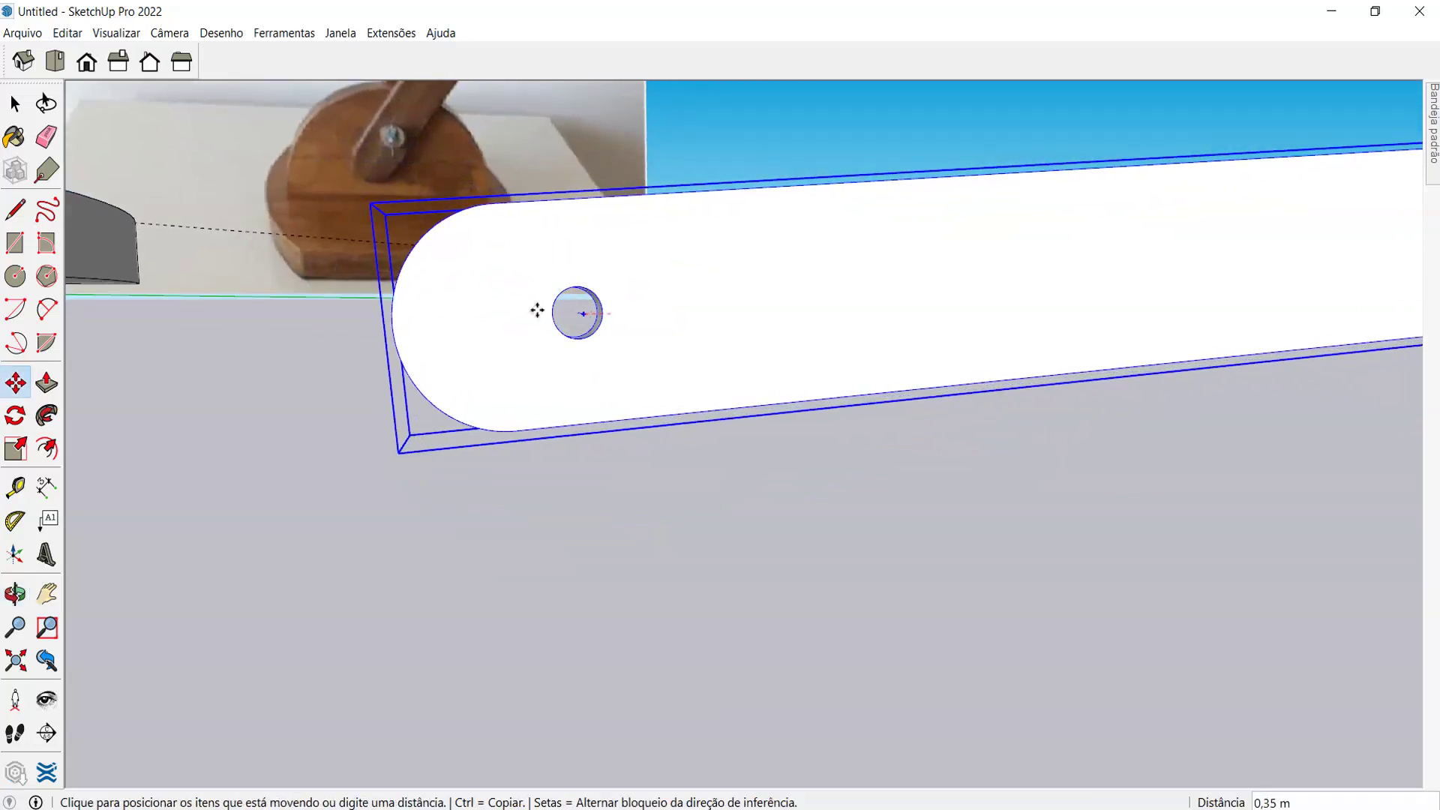
middle_drag(656, 399, 360, 405)
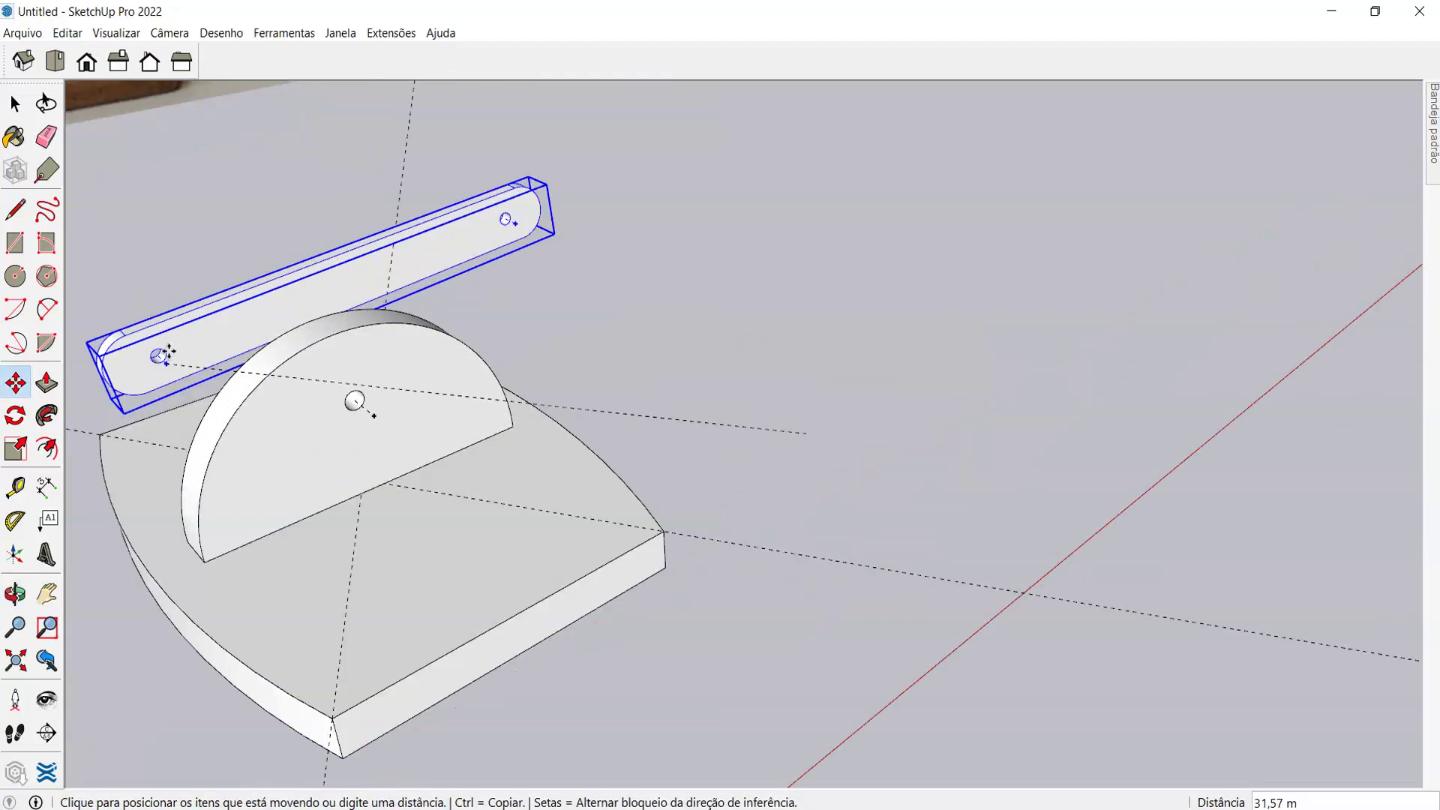
scroll(419, 416, up, 5)
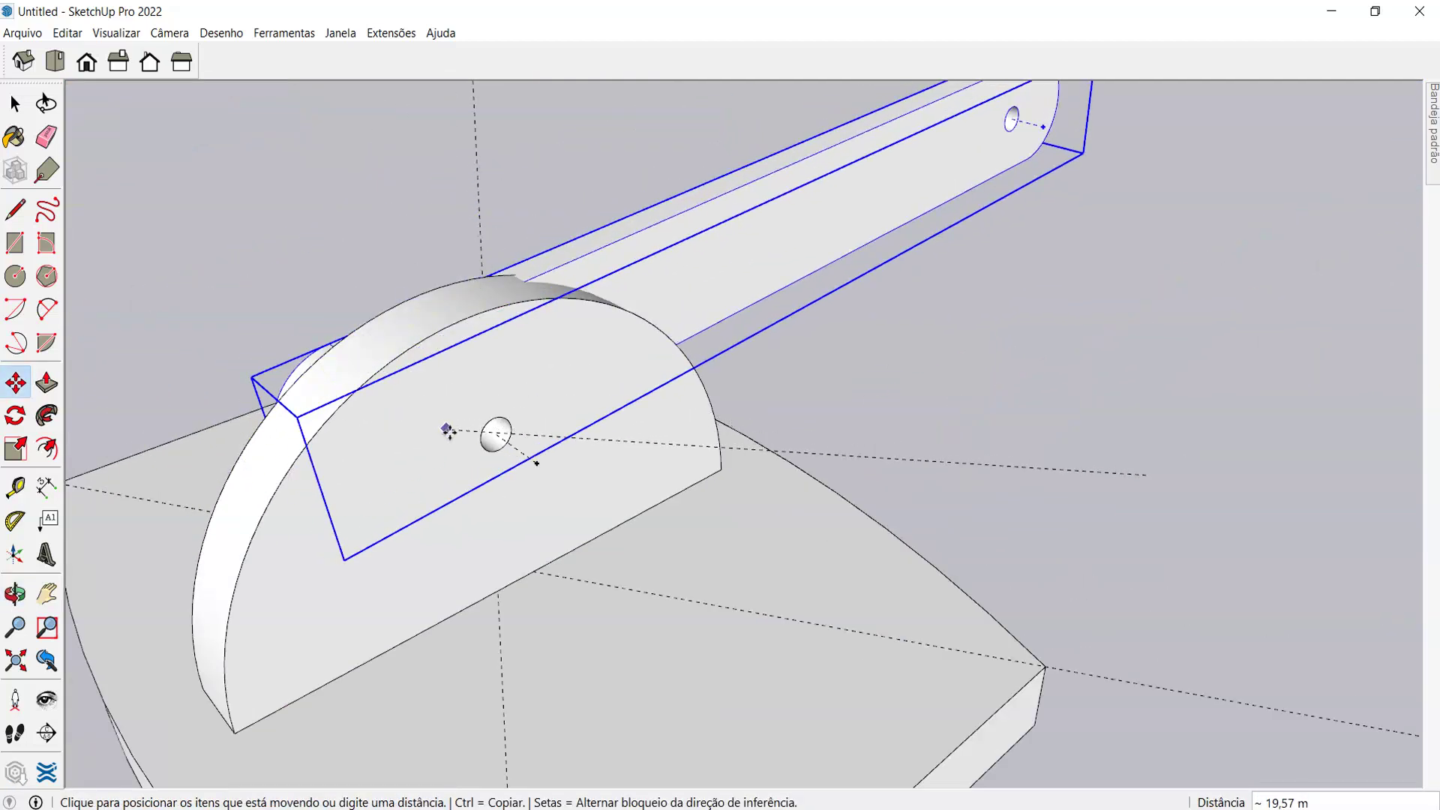
click(534, 460)
middle_drag(533, 460, 533, 537)
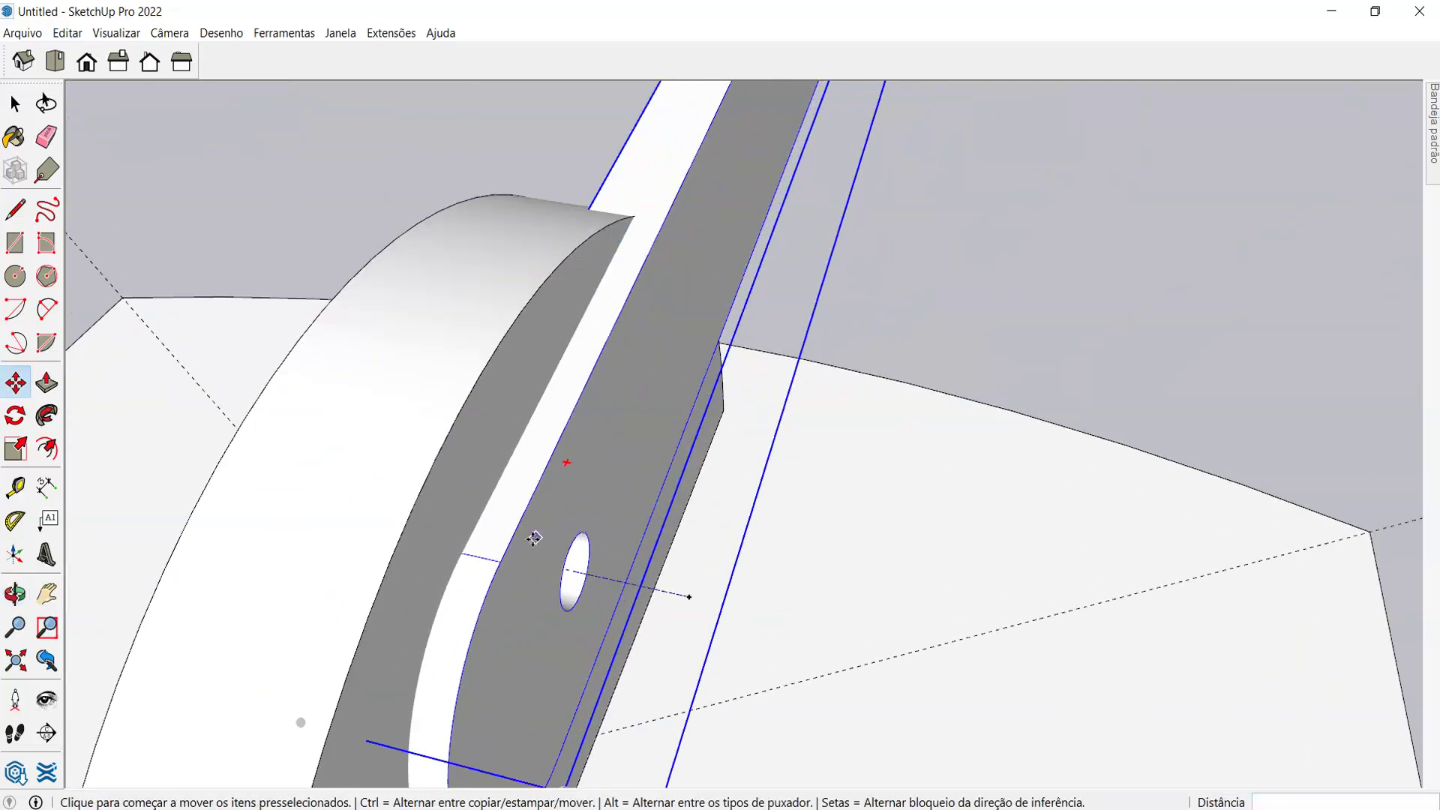
- Move the arm out of the upright block along the green axis until its inner face lies flush against the block
click(513, 538)
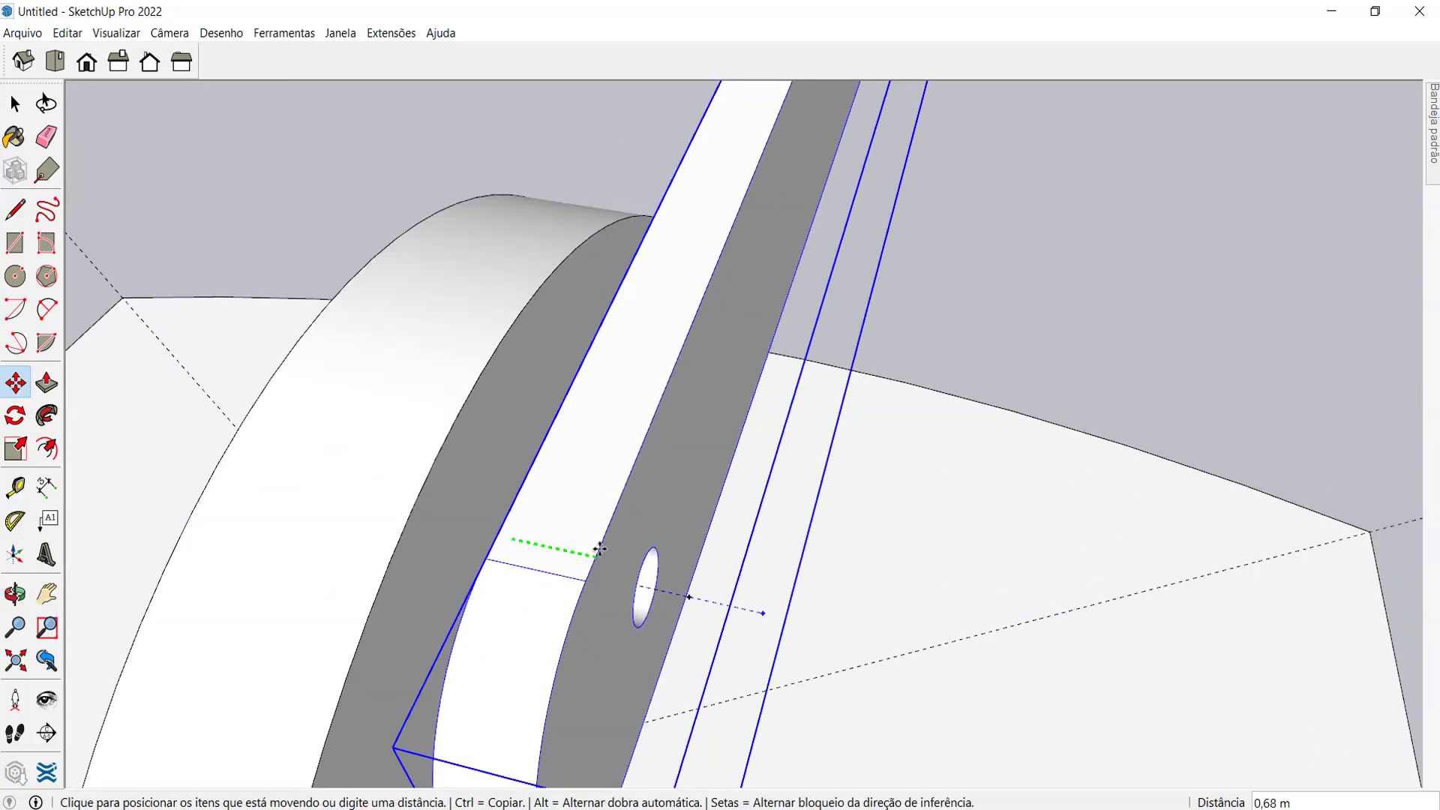
click(520, 518)
click(535, 522)
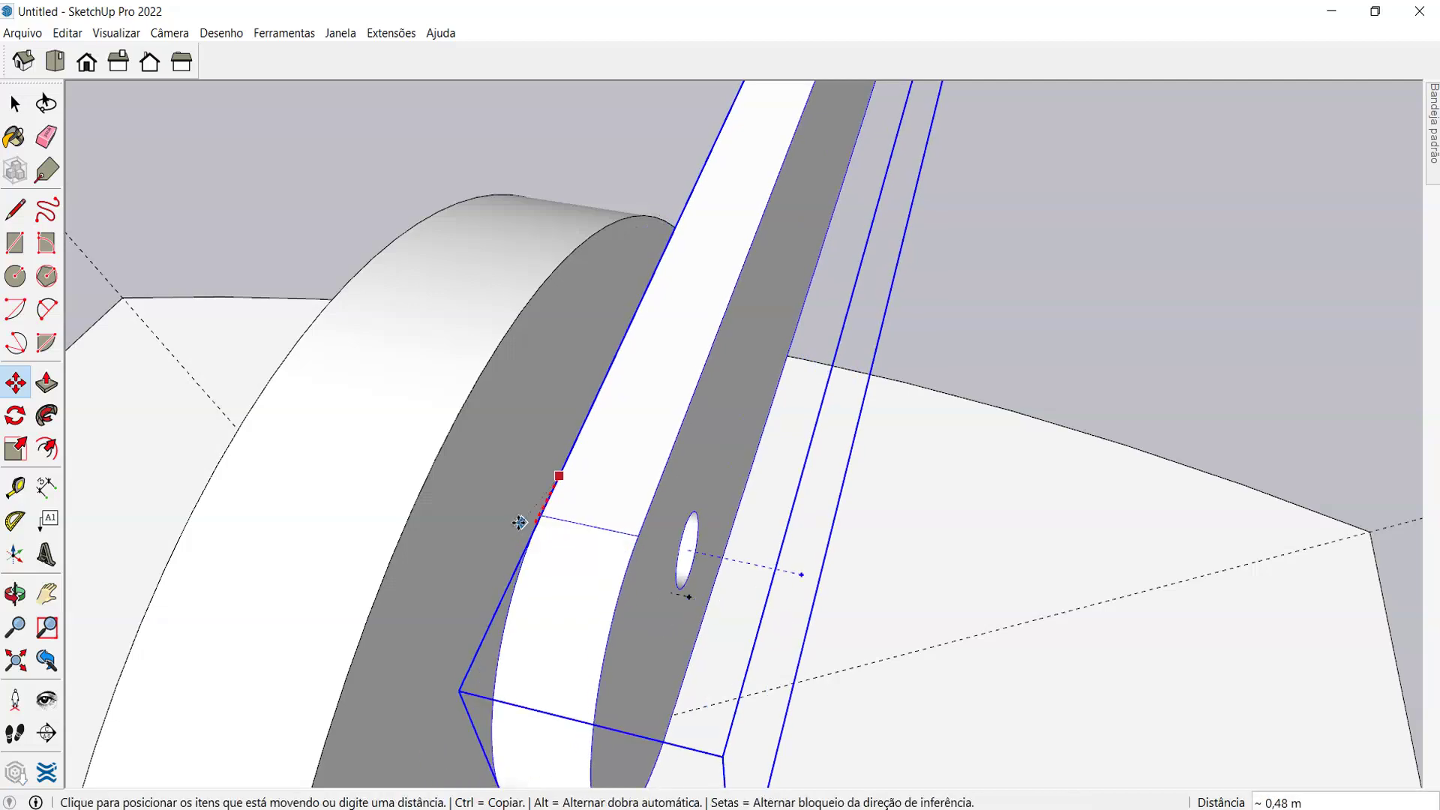
click(475, 446)
middle_drag(475, 447, 445, 437)
scroll(465, 395, down, 3)
scroll(445, 437, up, 5)
scroll(443, 450, down, 4)
scroll(435, 480, up, 6)
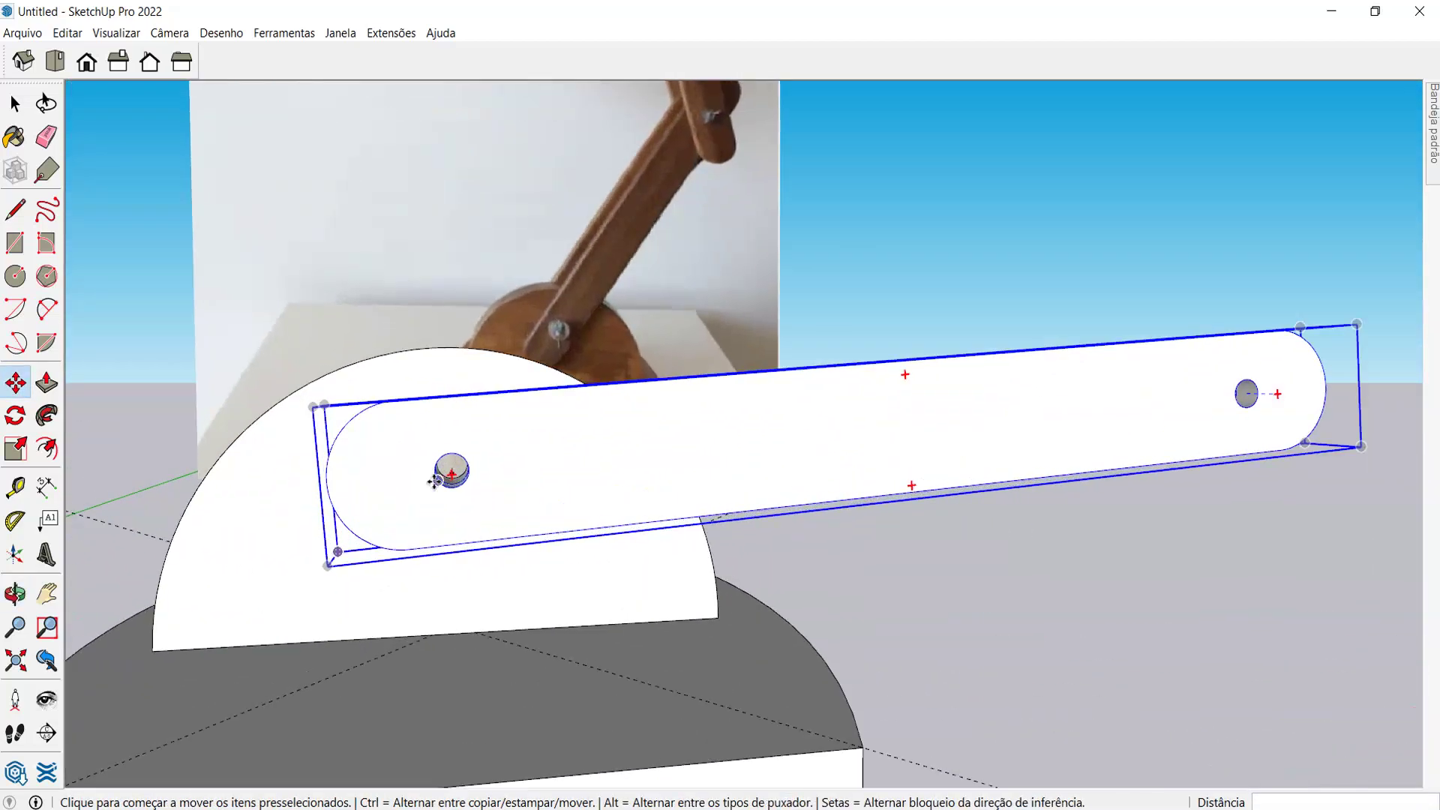
- Rotate the arm upward about its near pivot hole by about 49° within its vertical plane, starting from the far pivot hole
scroll(433, 484, up, 3)
key(q)
middle_drag(465, 465, 483, 574)
scroll(487, 566, up, 2)
key(Left)
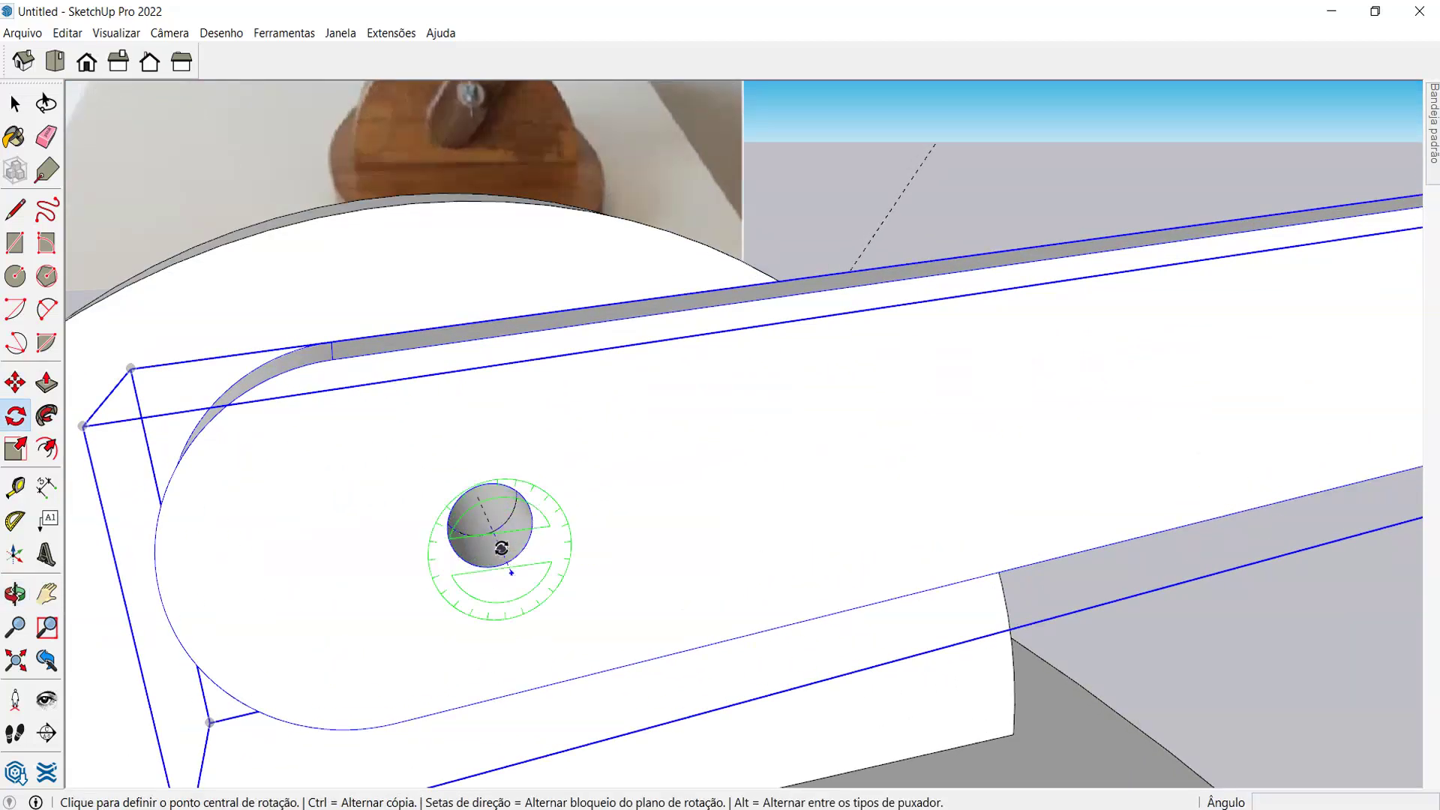
click(501, 548)
scroll(363, 513, down, 6)
middle_drag(363, 505, 582, 404)
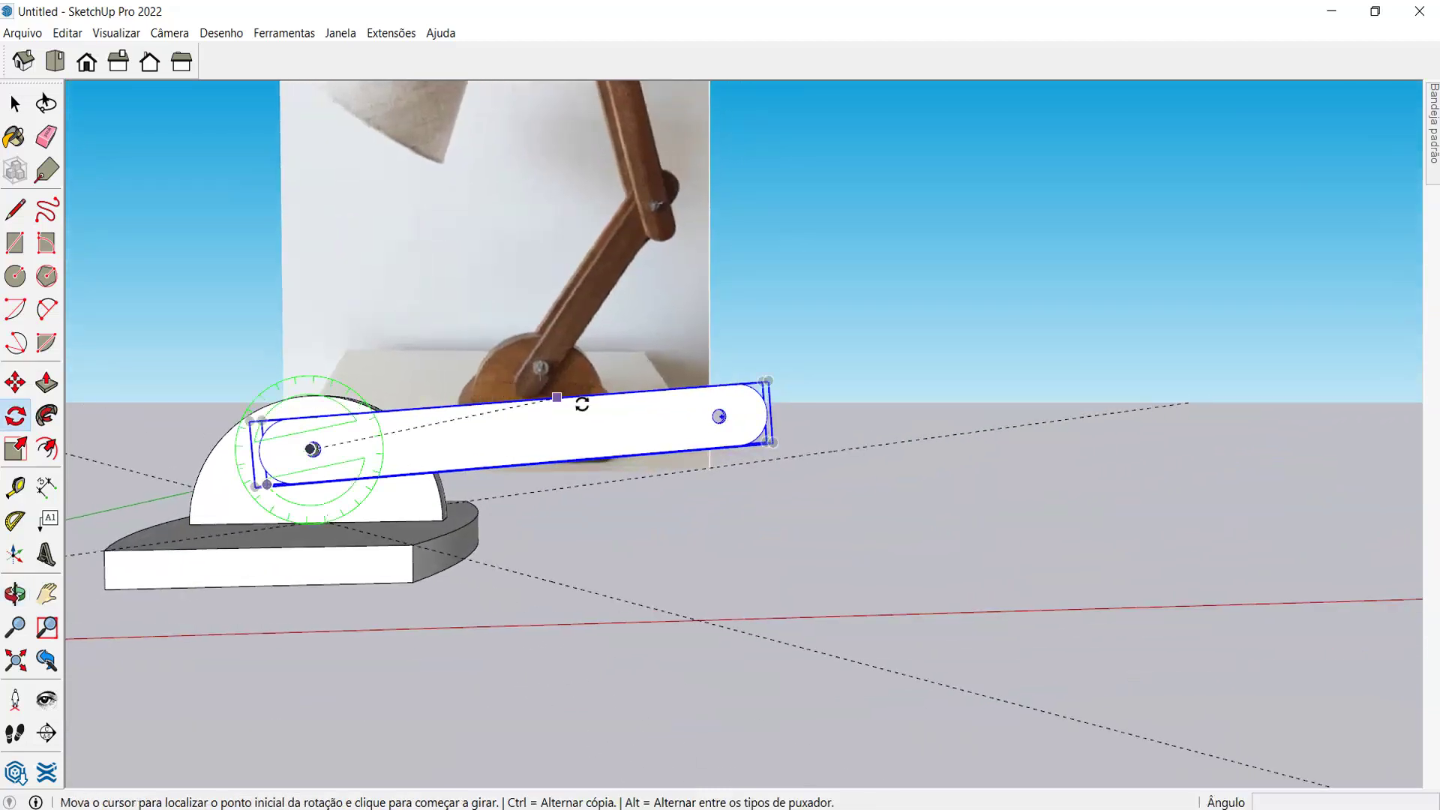
click(722, 418)
click(598, 144)
middle_drag(598, 144, 592, 280)
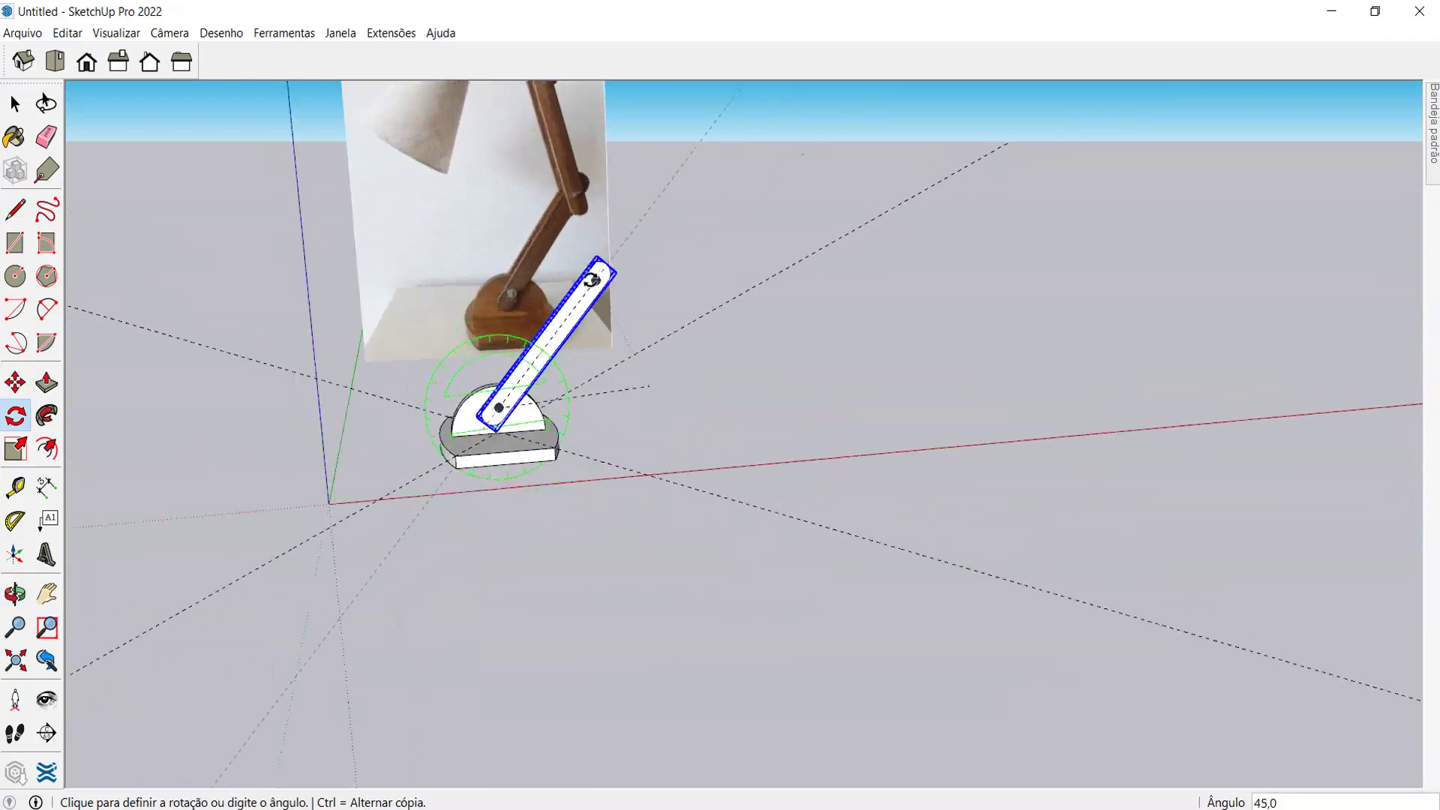
scroll(592, 279, up, 1)
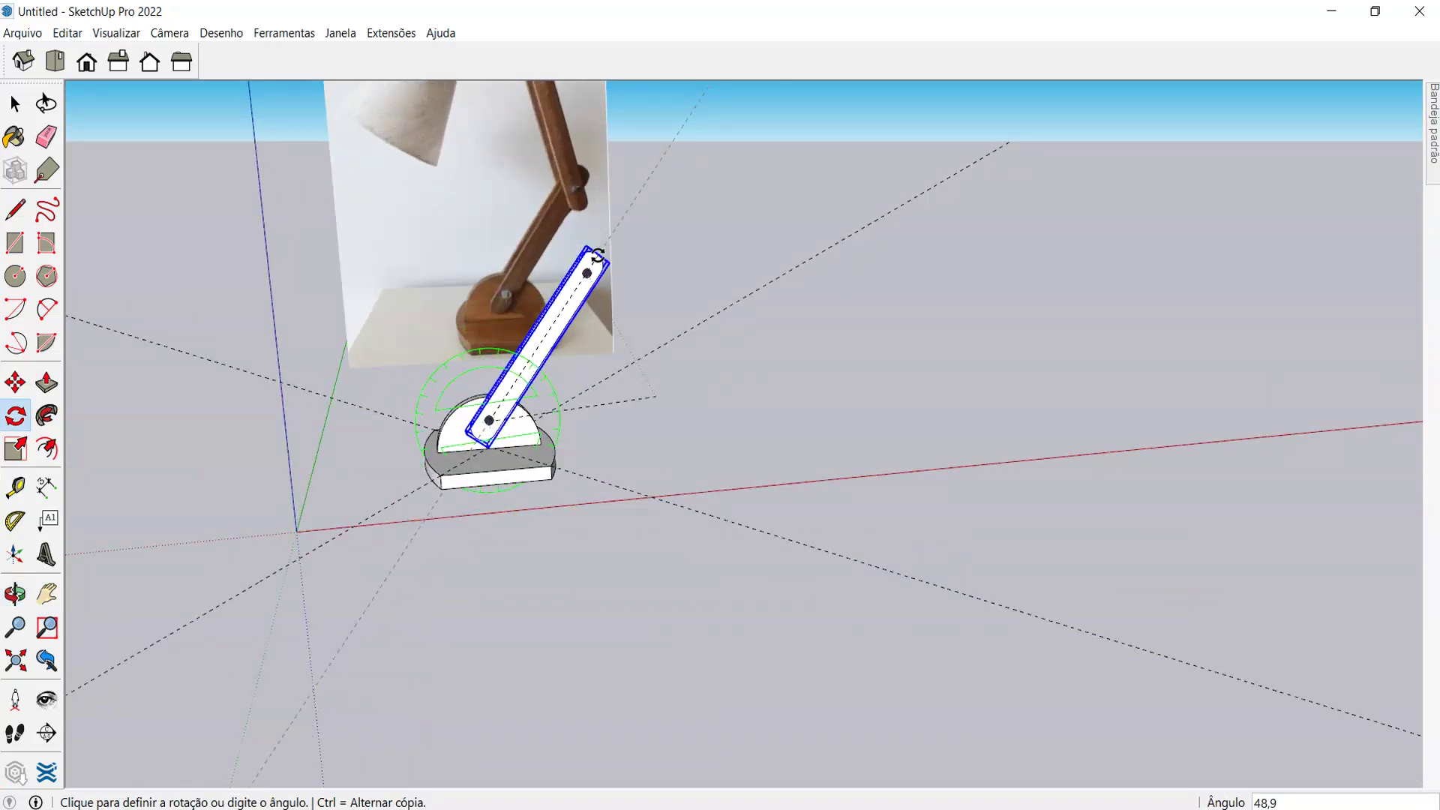
middle_drag(603, 255, 515, 552)
- Steepen the arm by about 4° more, rotating it about its near pivot hole to follow the reference lamp
scroll(466, 379, up, 5)
click(523, 555)
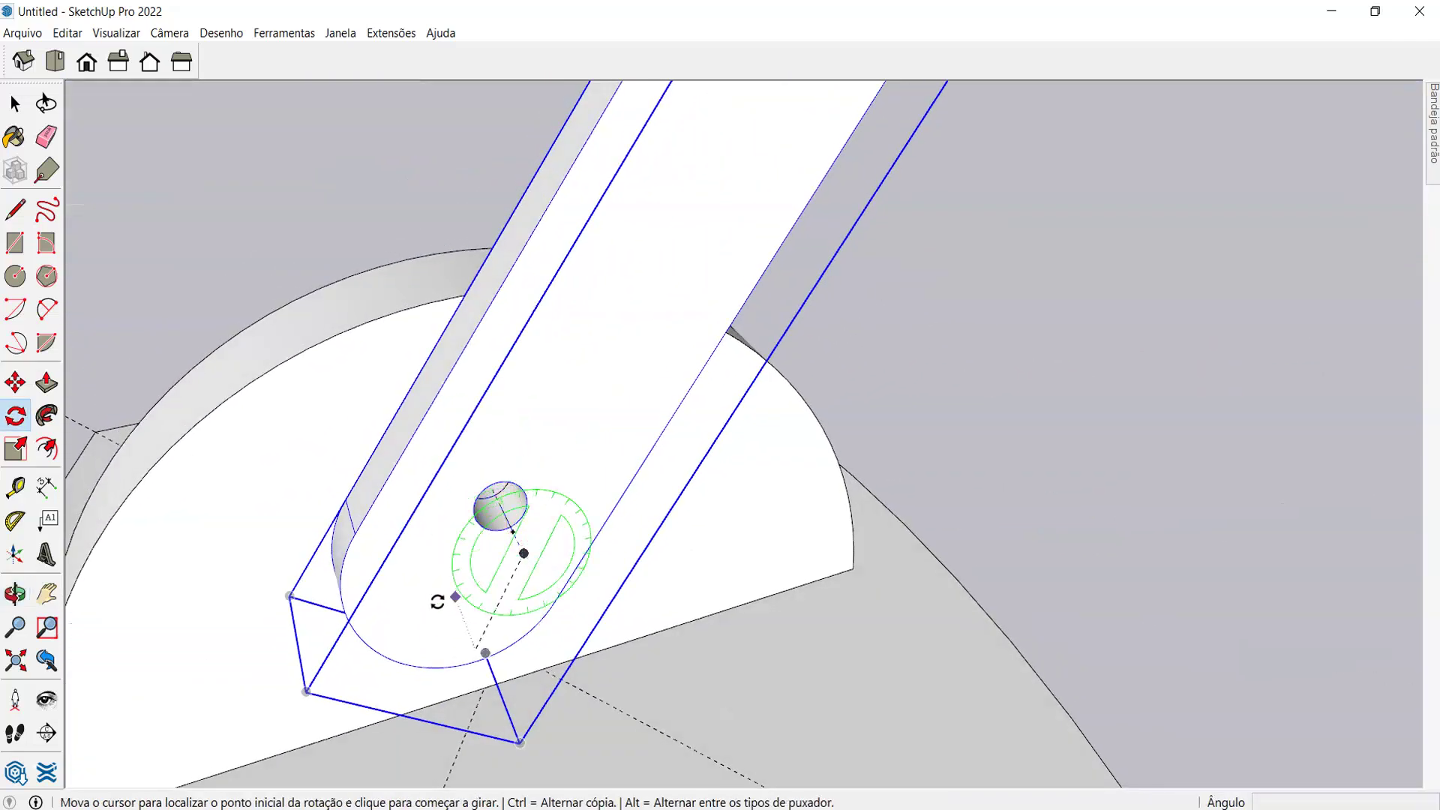
scroll(450, 572, down, 8)
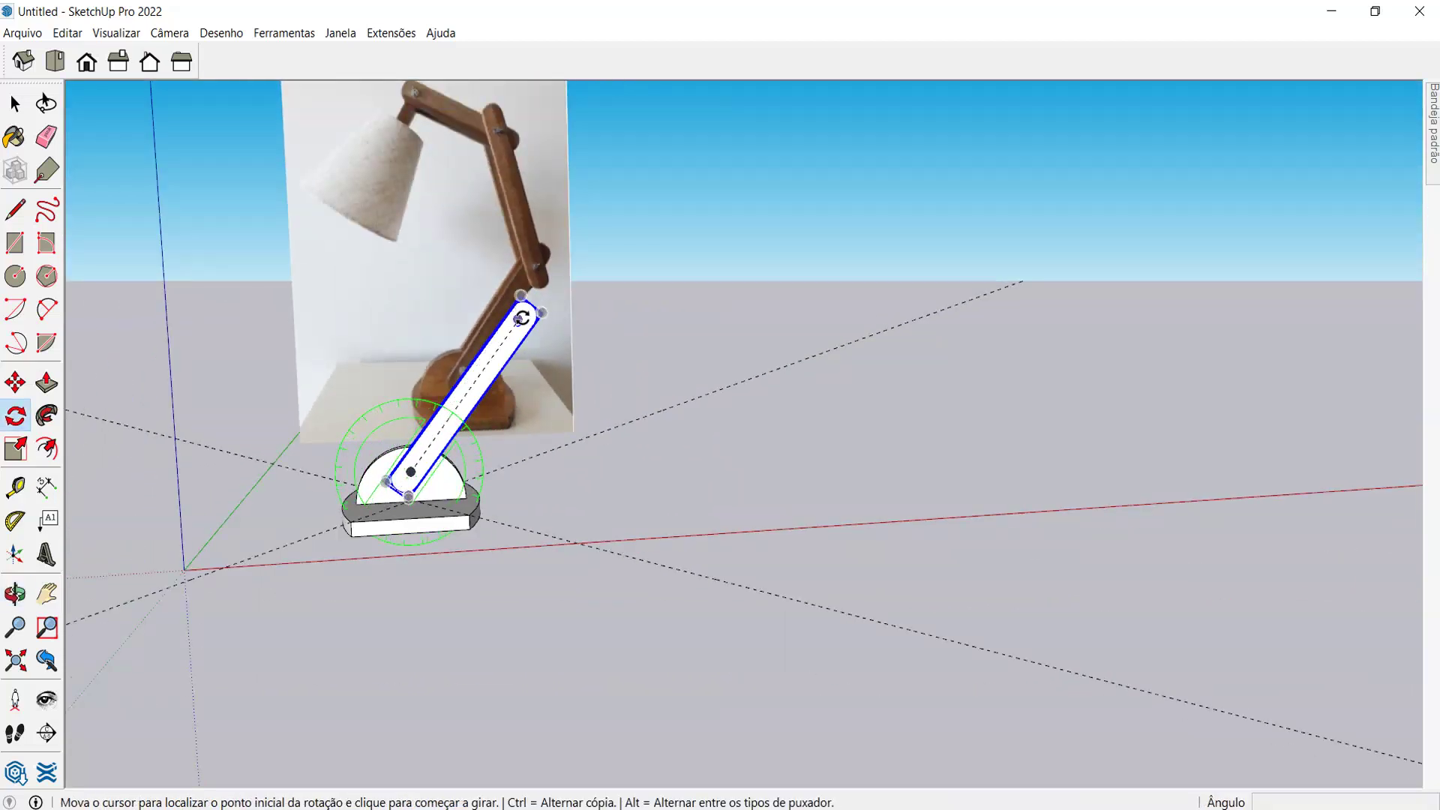
click(520, 318)
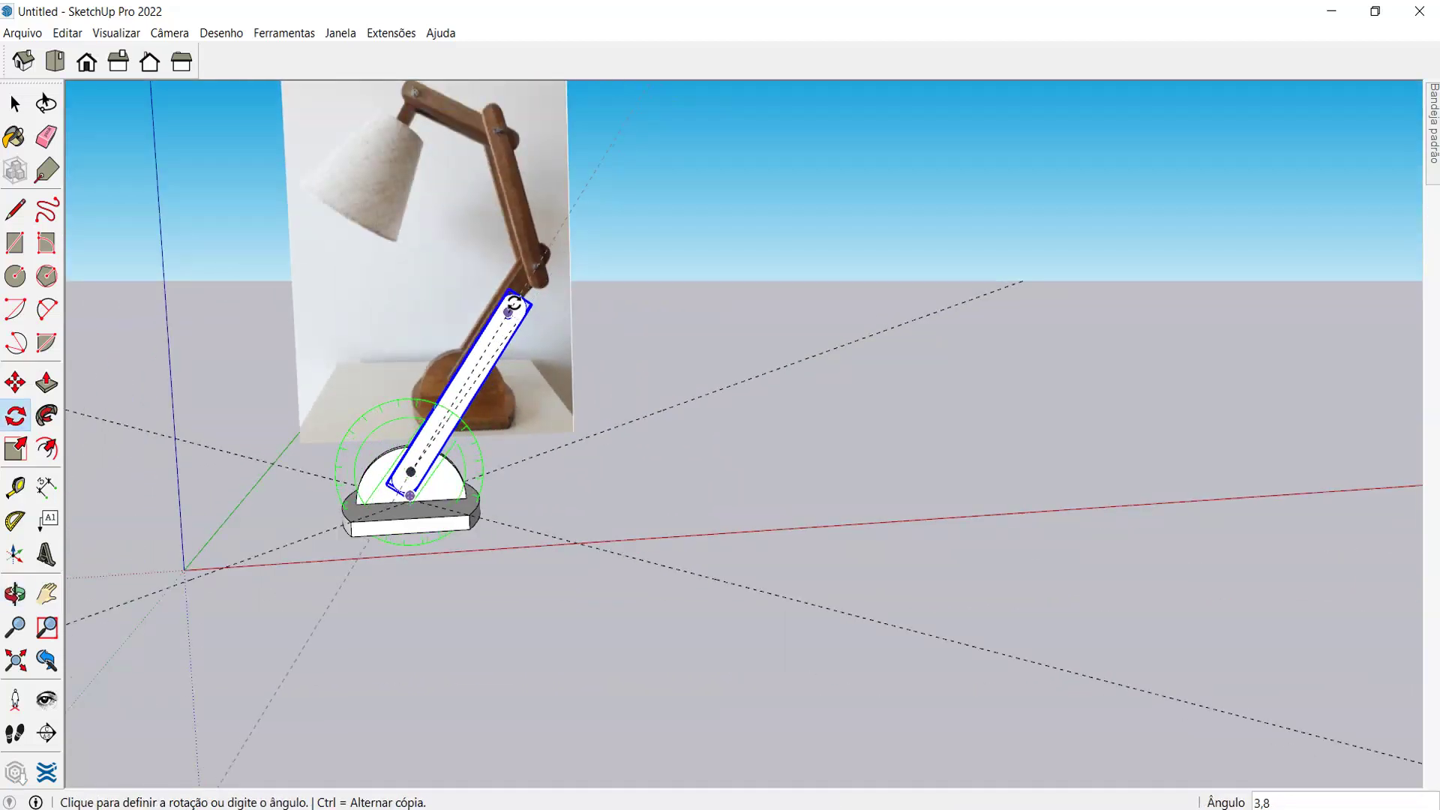
click(514, 303)
middle_drag(261, 576, 390, 454)
key(space)
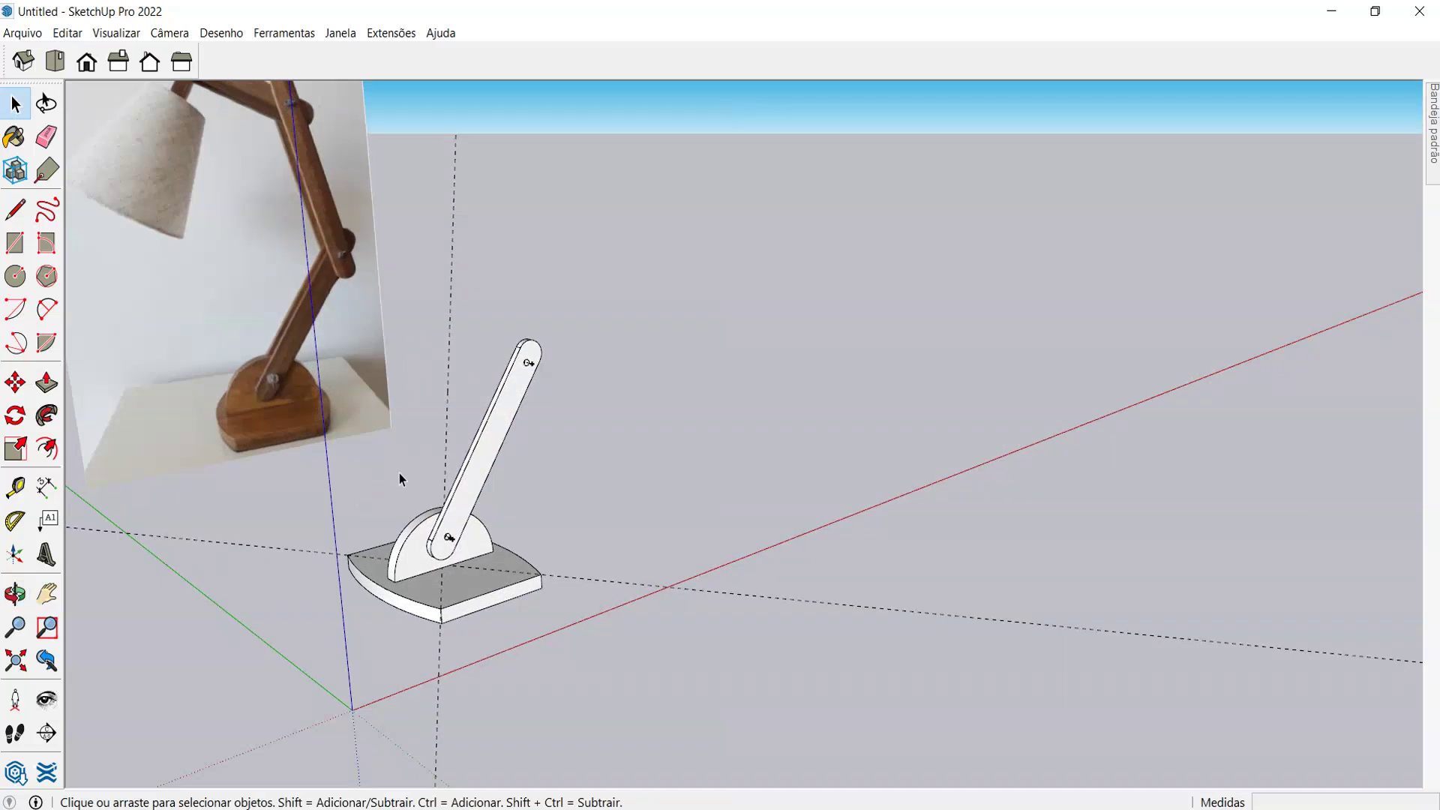
- Examine how the upper arms overlap and join the lower arm in the reference image
scroll(399, 472, down, 4)
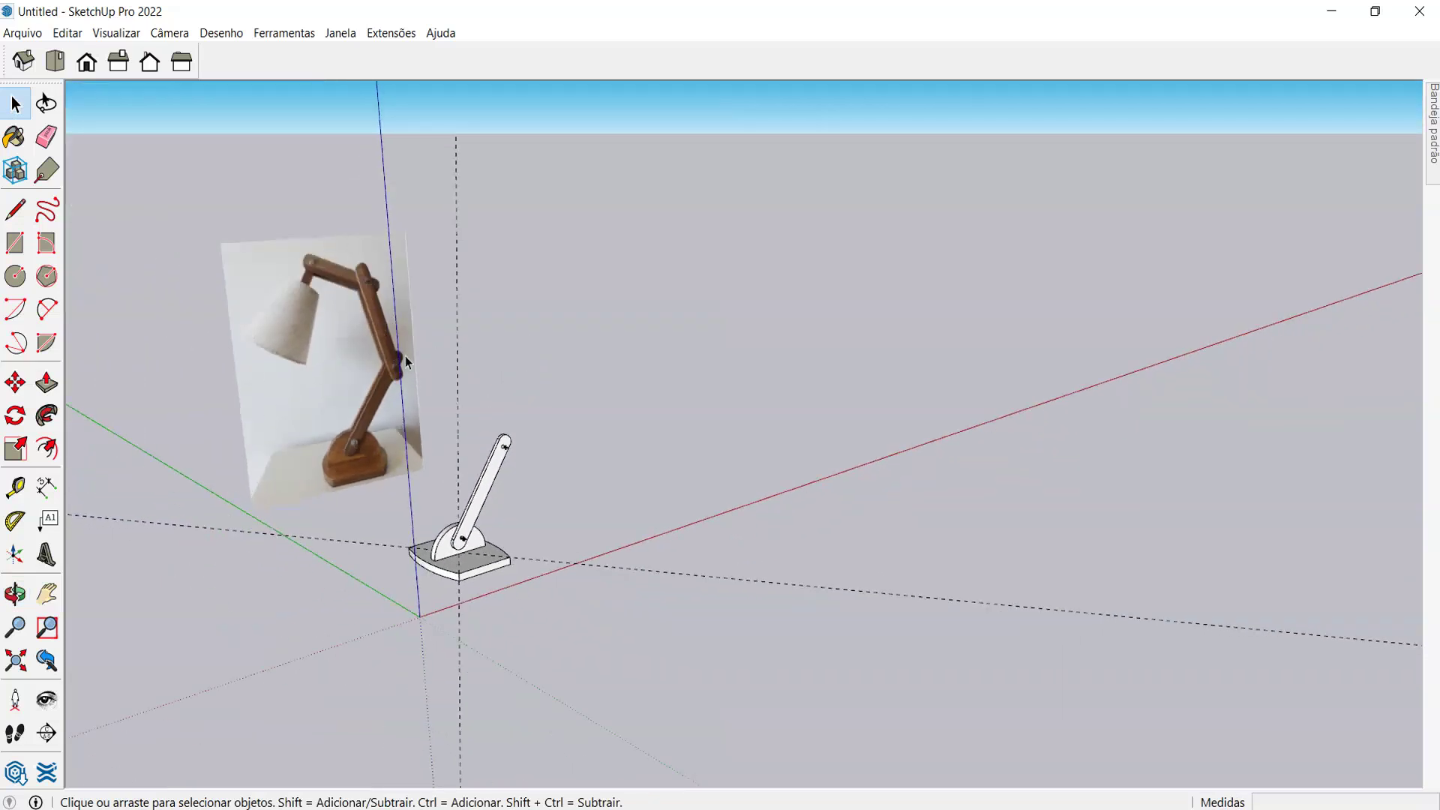
middle_drag(452, 521, 442, 422)
scroll(517, 347, up, 2)
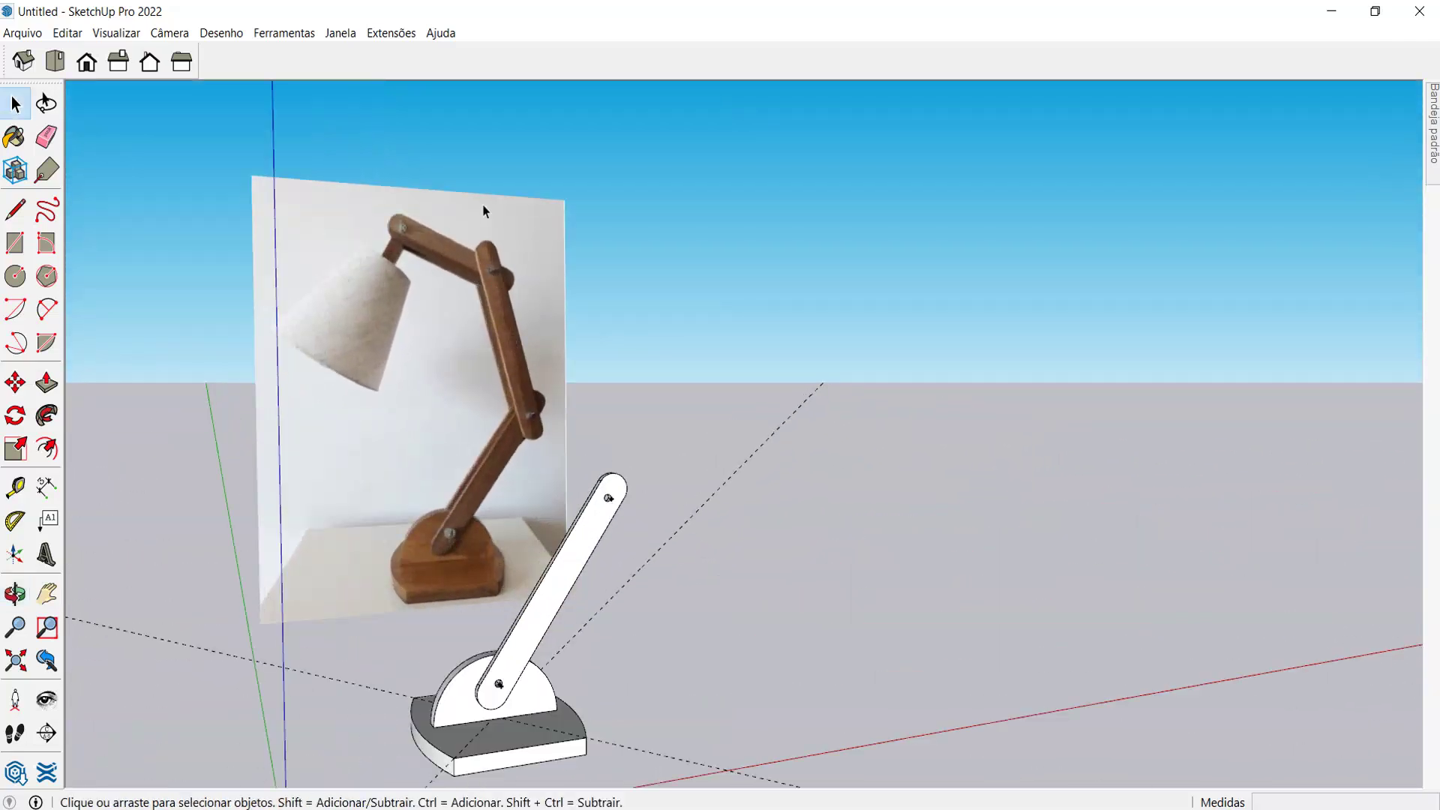
scroll(484, 259, up, 10)
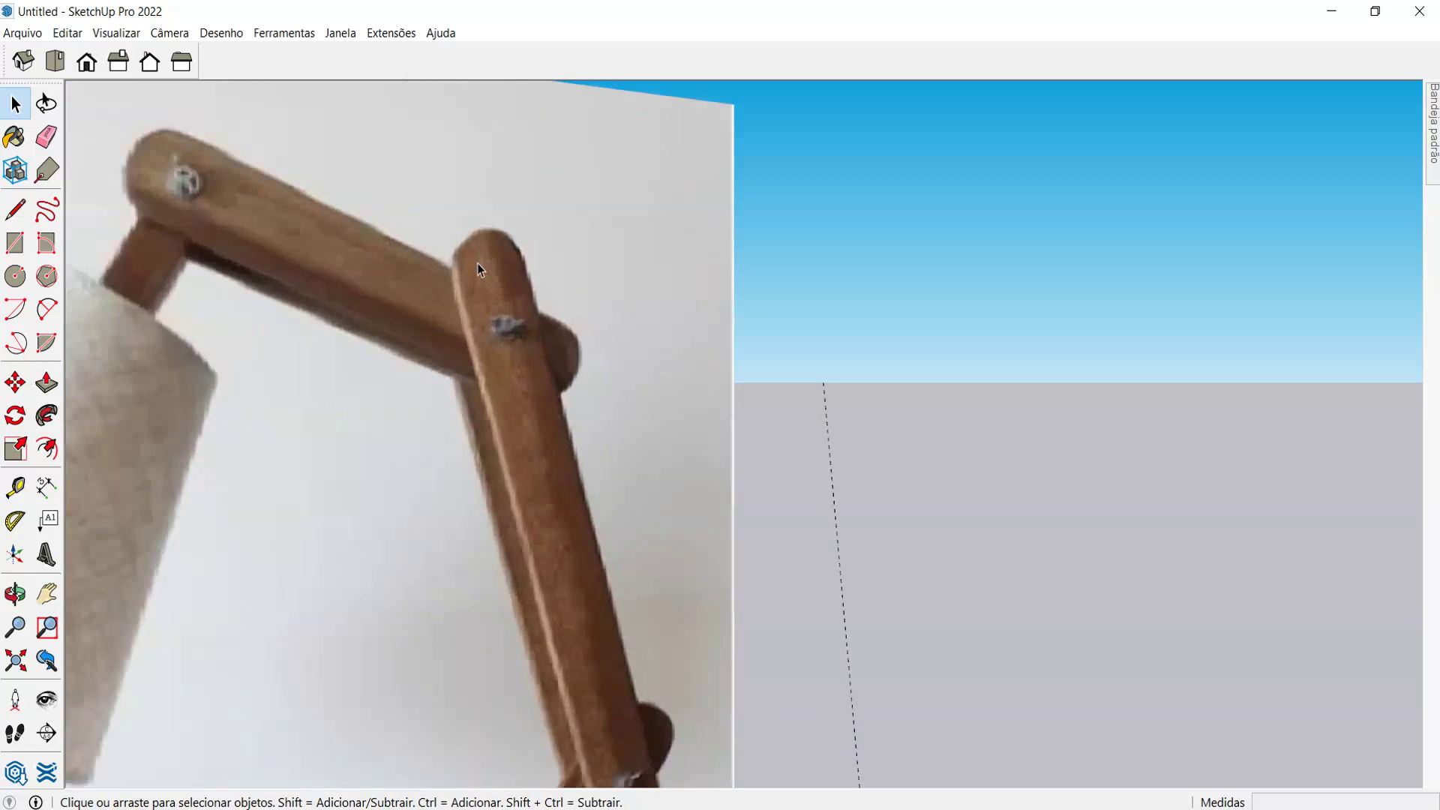
scroll(478, 311, down, 8)
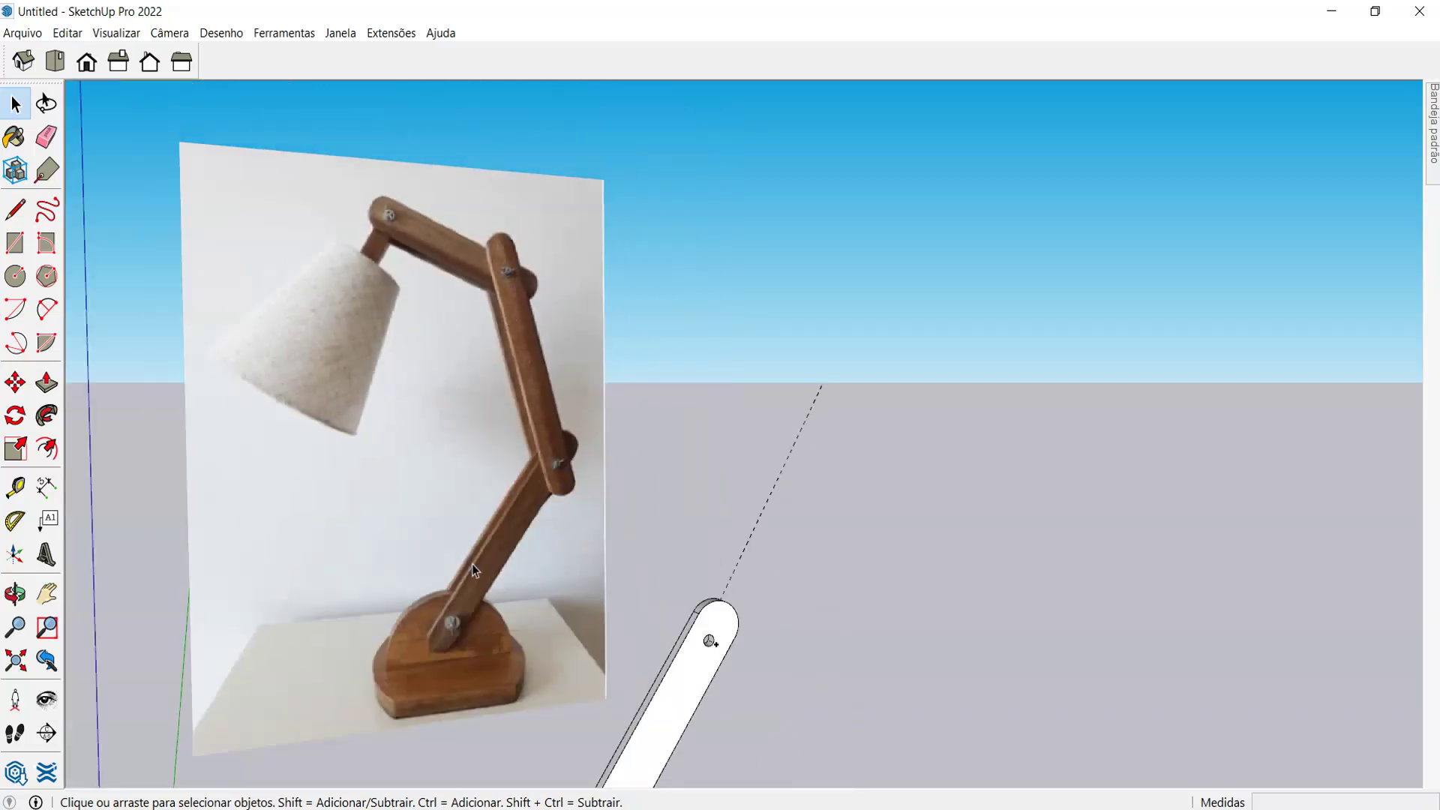
scroll(430, 662, up, 4)
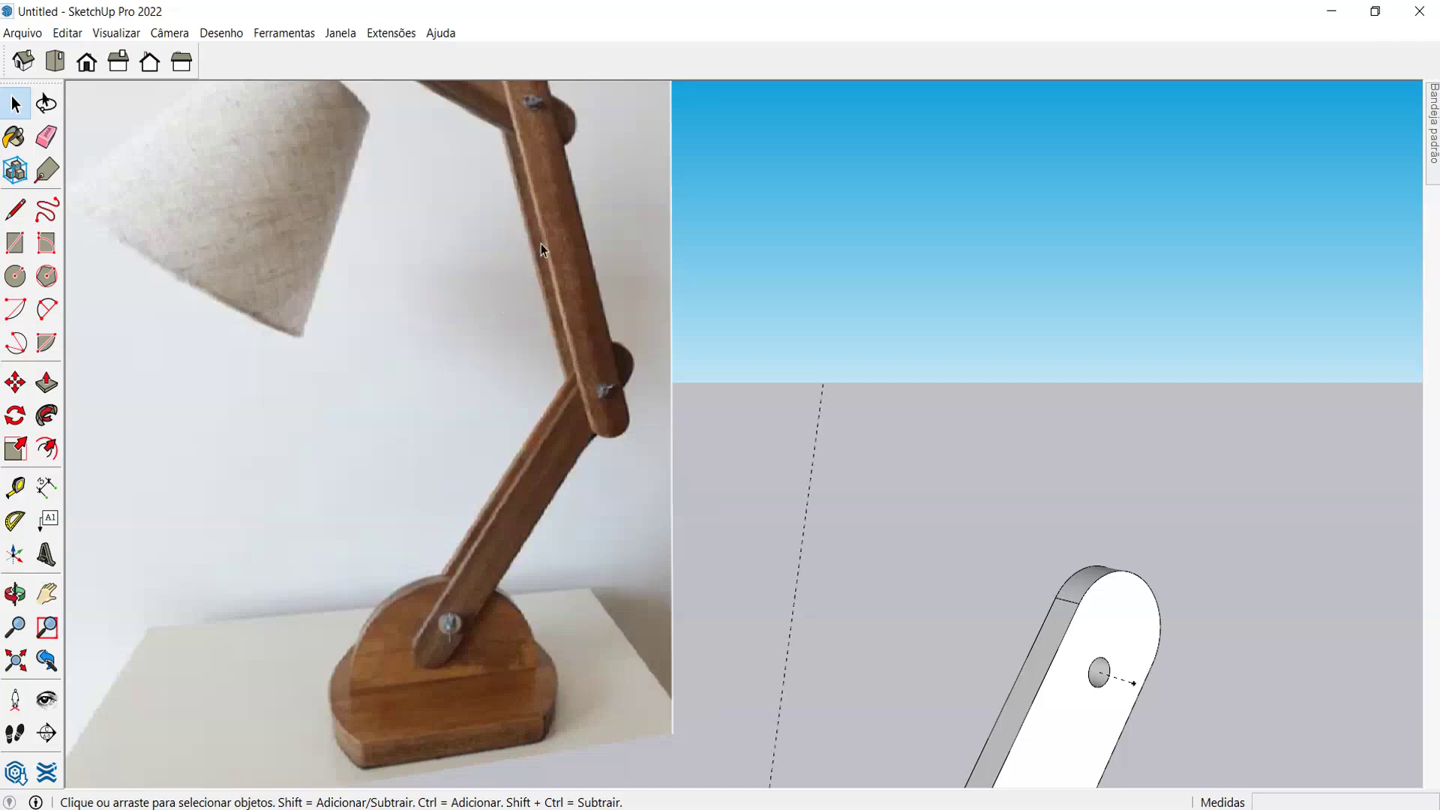
middle_drag(542, 244, 646, 316)
scroll(704, 504, up, 4)
- Copy the arm from its near pivot hole to the free space beside the lamp base
click(675, 482)
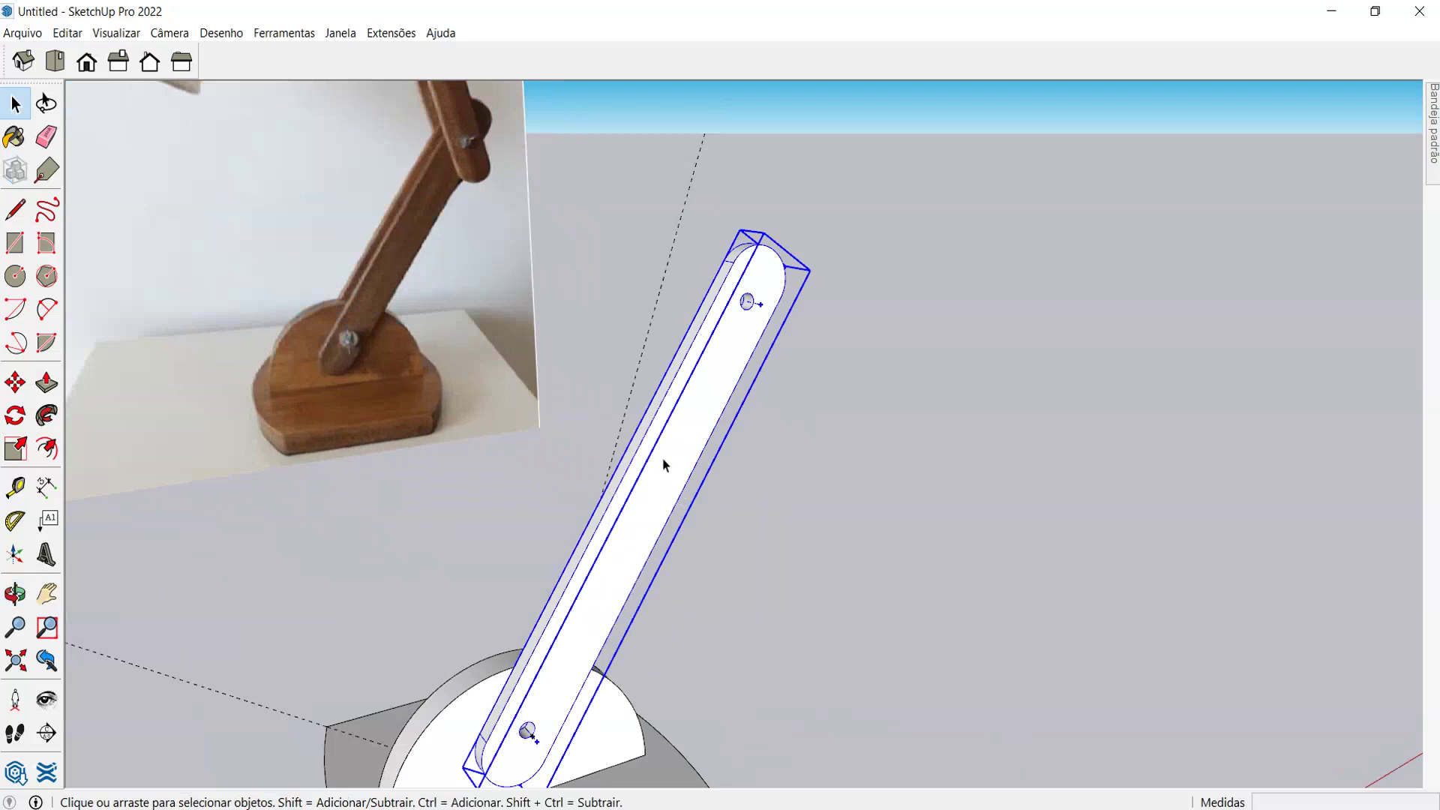
scroll(653, 438, down, 3)
middle_drag(619, 513, 579, 363)
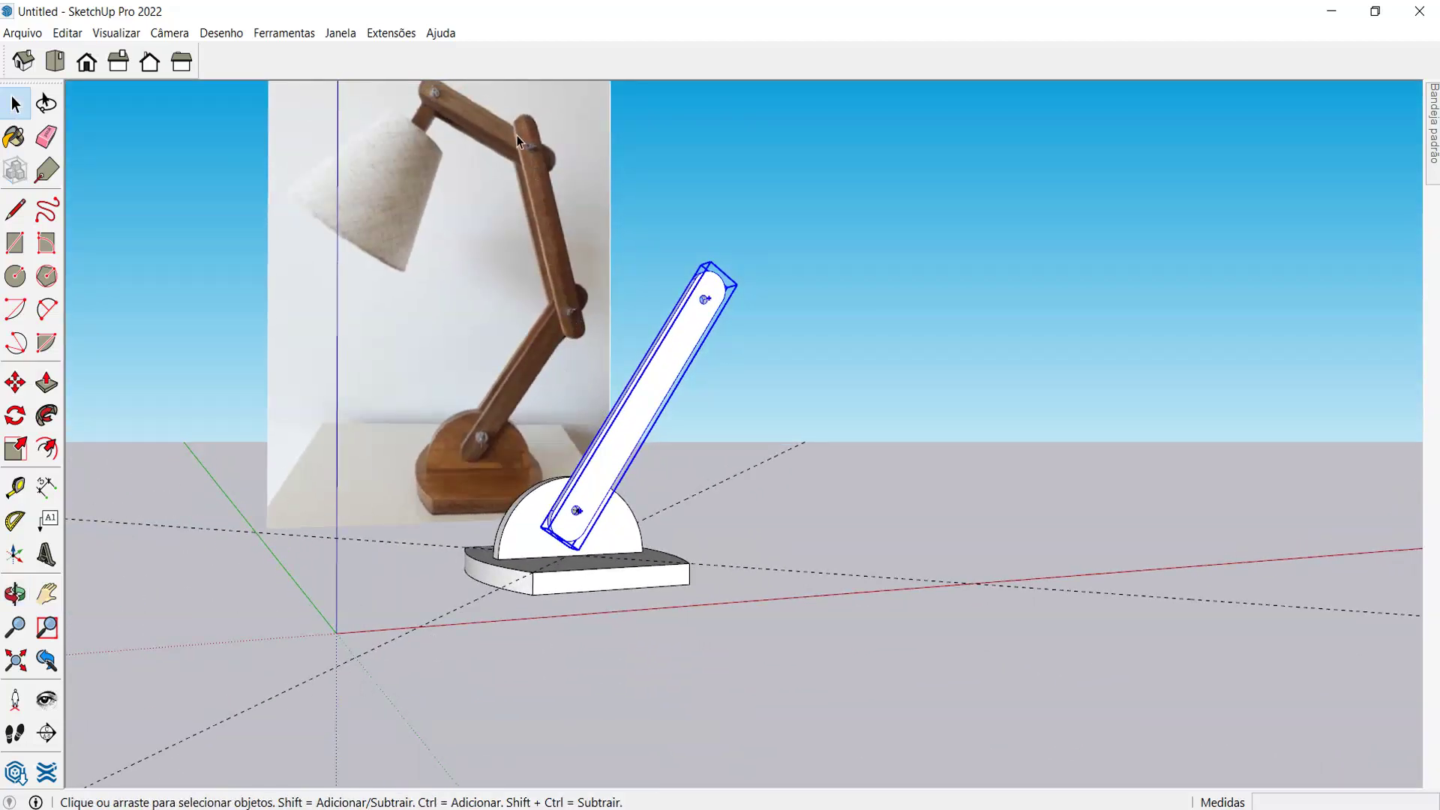
middle_drag(589, 416, 503, 439)
scroll(733, 379, up, 2)
scroll(700, 370, down, 4)
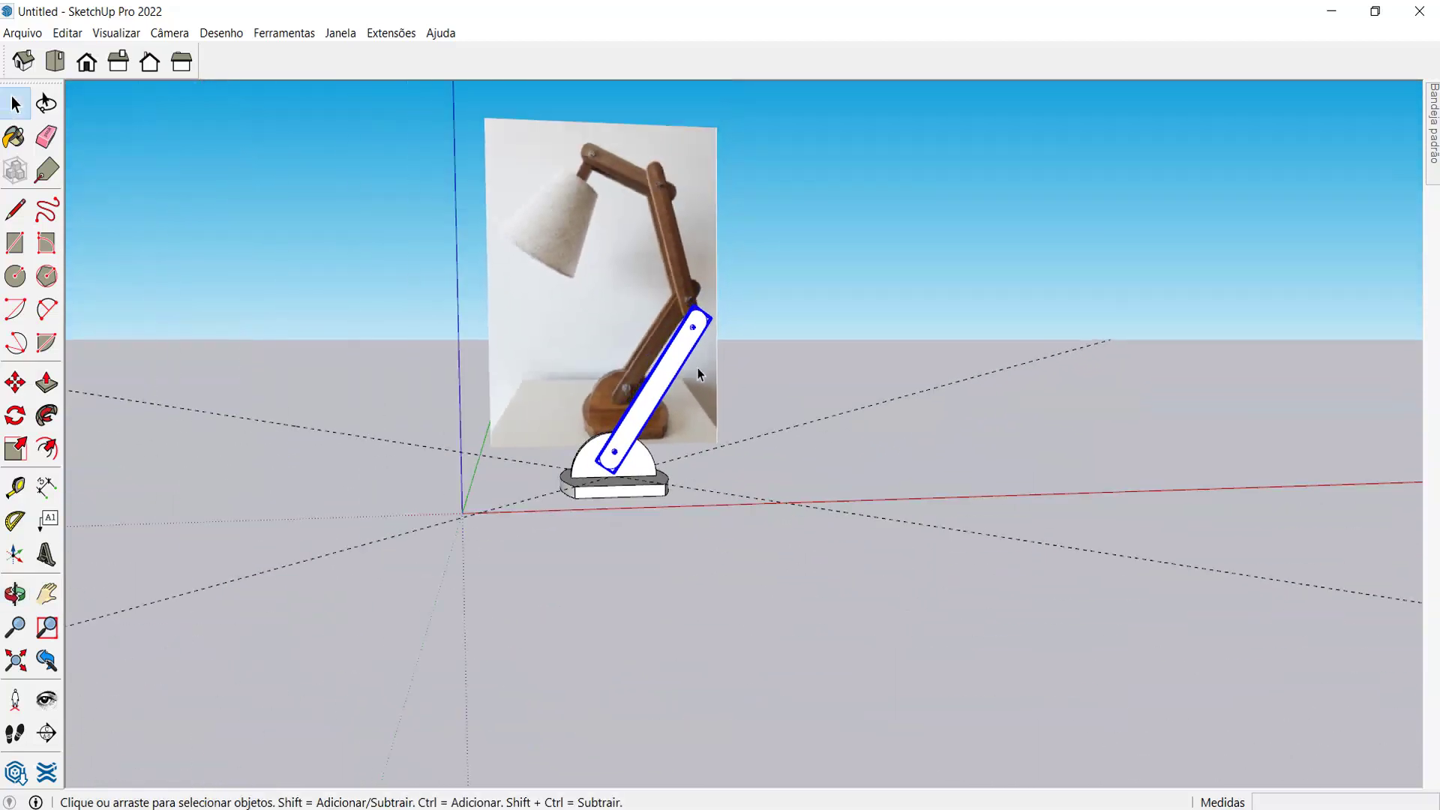
middle_drag(700, 370, 694, 459)
scroll(660, 457, up, 3)
scroll(660, 458, up, 3)
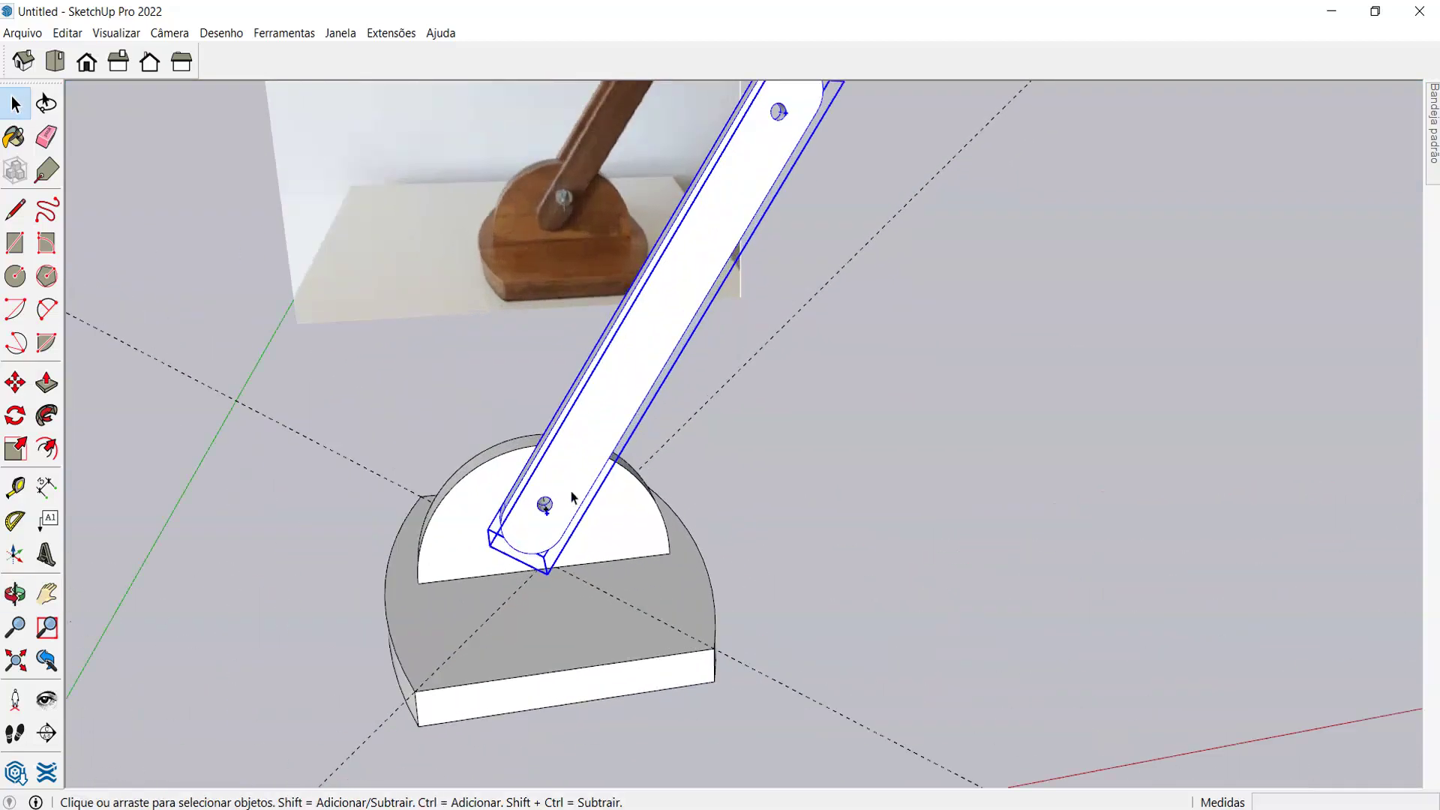
key(m)
click(544, 505)
key(ctrl)
scroll(545, 505, down, 5)
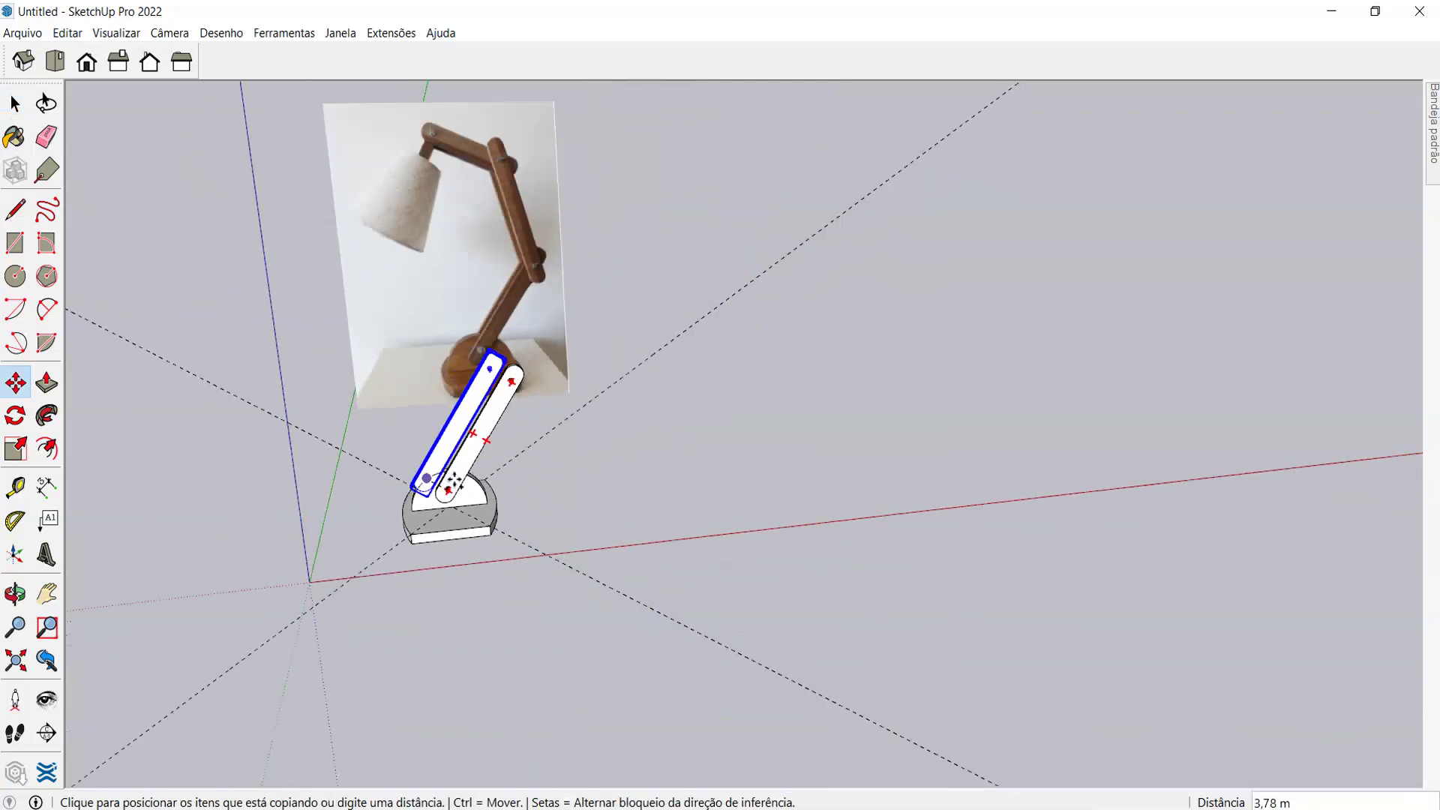
click(727, 466)
scroll(839, 405, up, 3)
scroll(656, 427, up, 3)
scroll(885, 360, down, 3)
scroll(974, 341, up, 5)
key(space)
click(762, 315)
- Compare the copied arm with the middle arm and its joints in the reference image
scroll(762, 315, down, 5)
middle_drag(762, 315, 697, 372)
scroll(697, 372, up, 5)
scroll(521, 472, up, 3)
middle_drag(520, 472, 625, 437)
scroll(626, 438, down, 5)
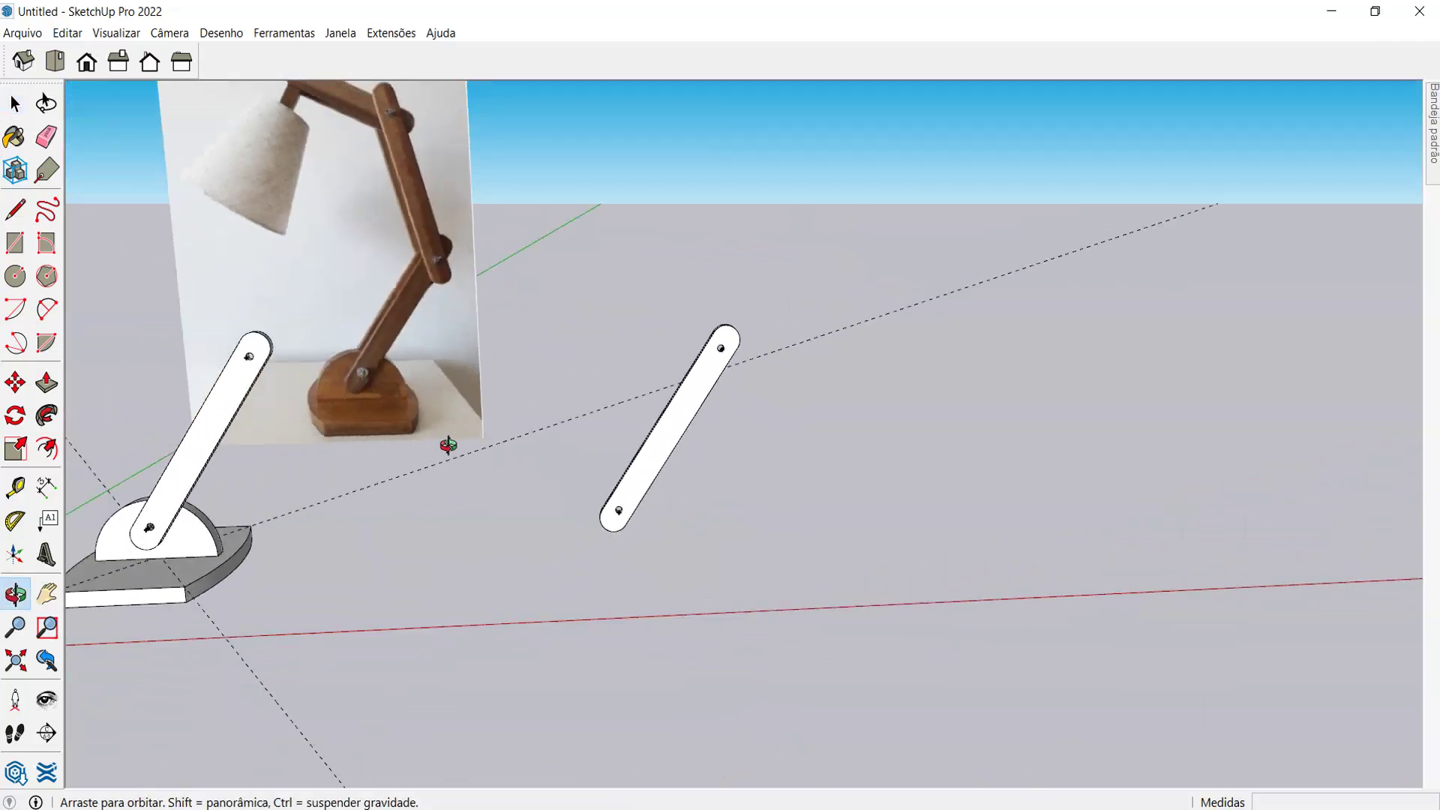
scroll(675, 440, up, 5)
middle_drag(654, 442, 874, 398)
scroll(838, 428, down, 4)
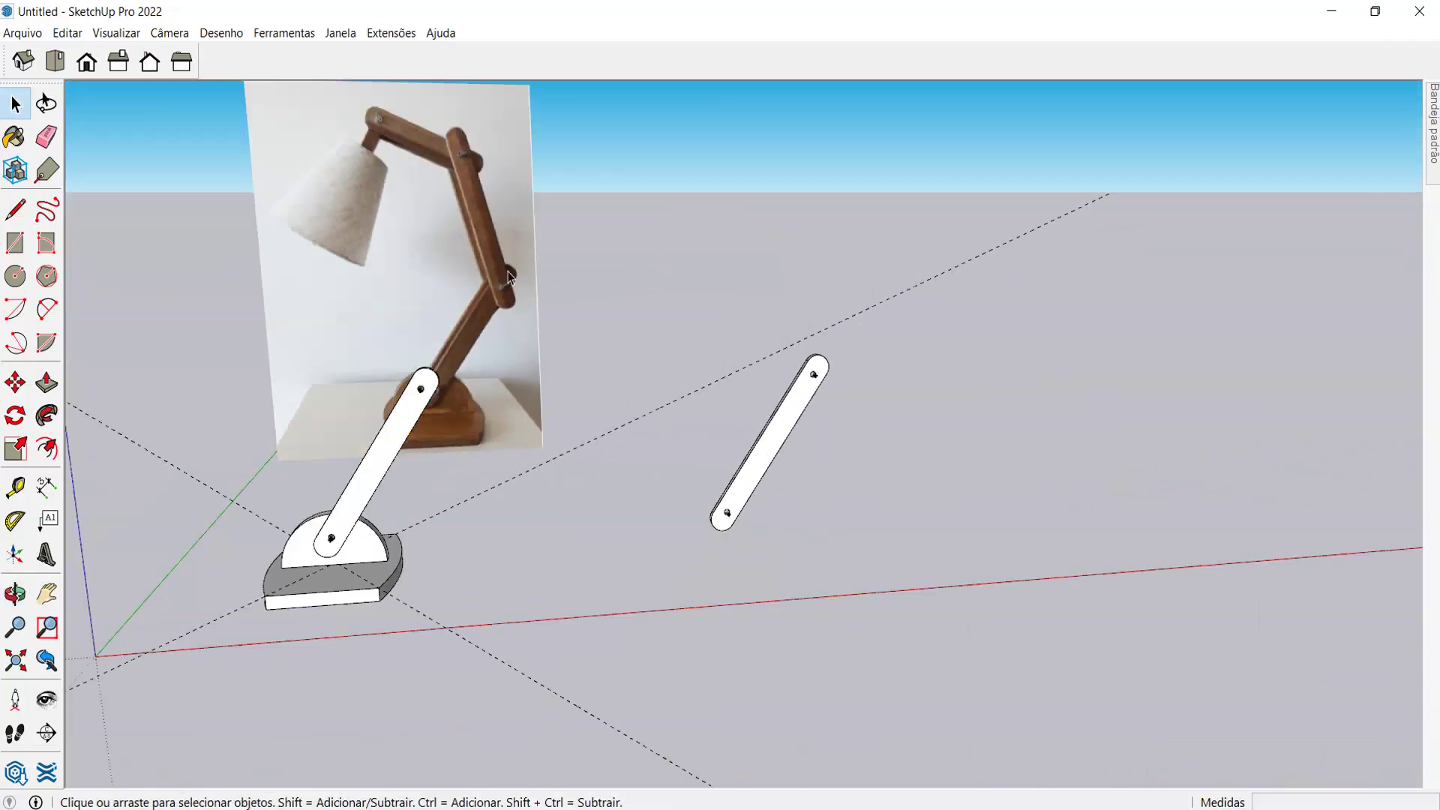
middle_drag(507, 277, 486, 269)
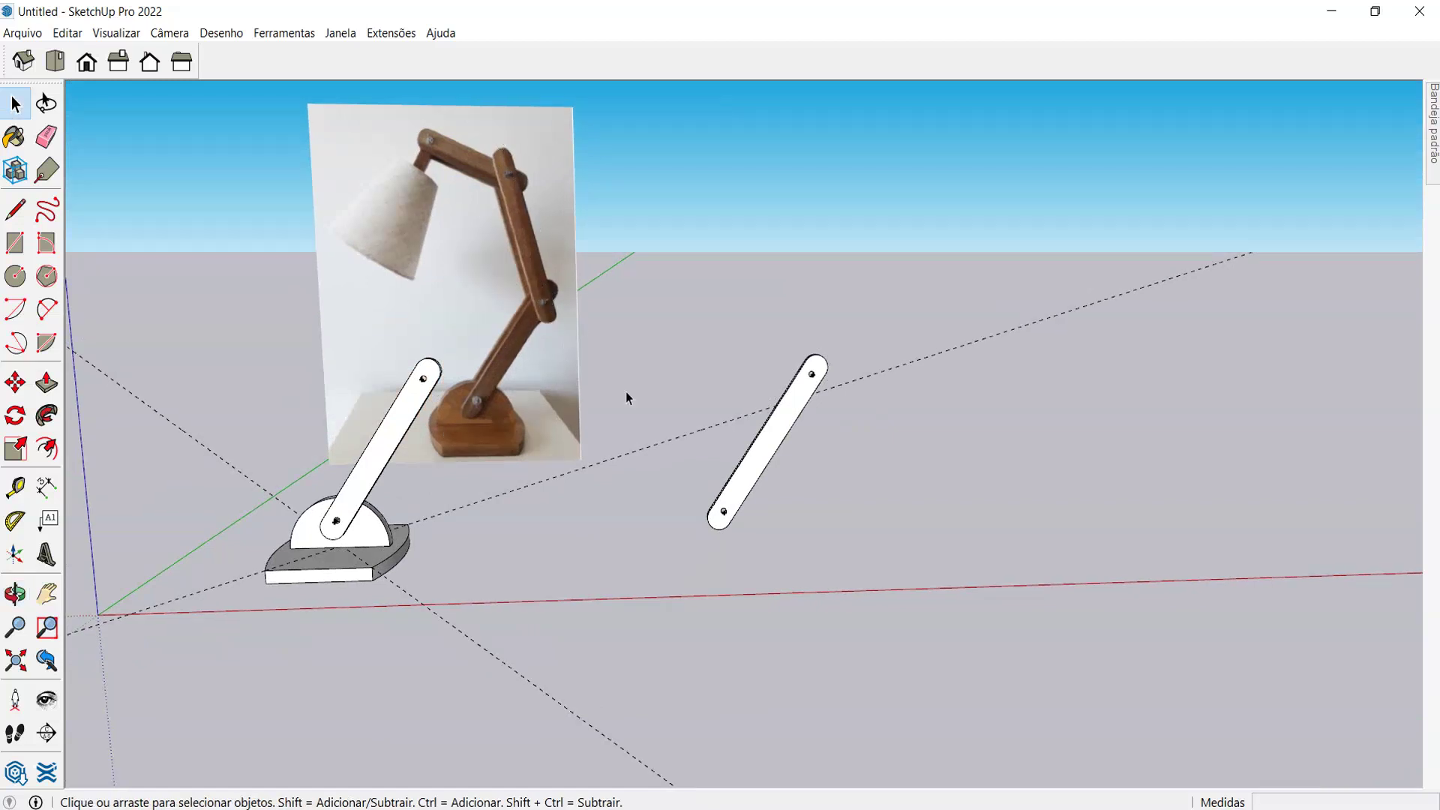
middle_drag(521, 466, 745, 428)
scroll(821, 470, up, 1)
scroll(802, 394, up, 3)
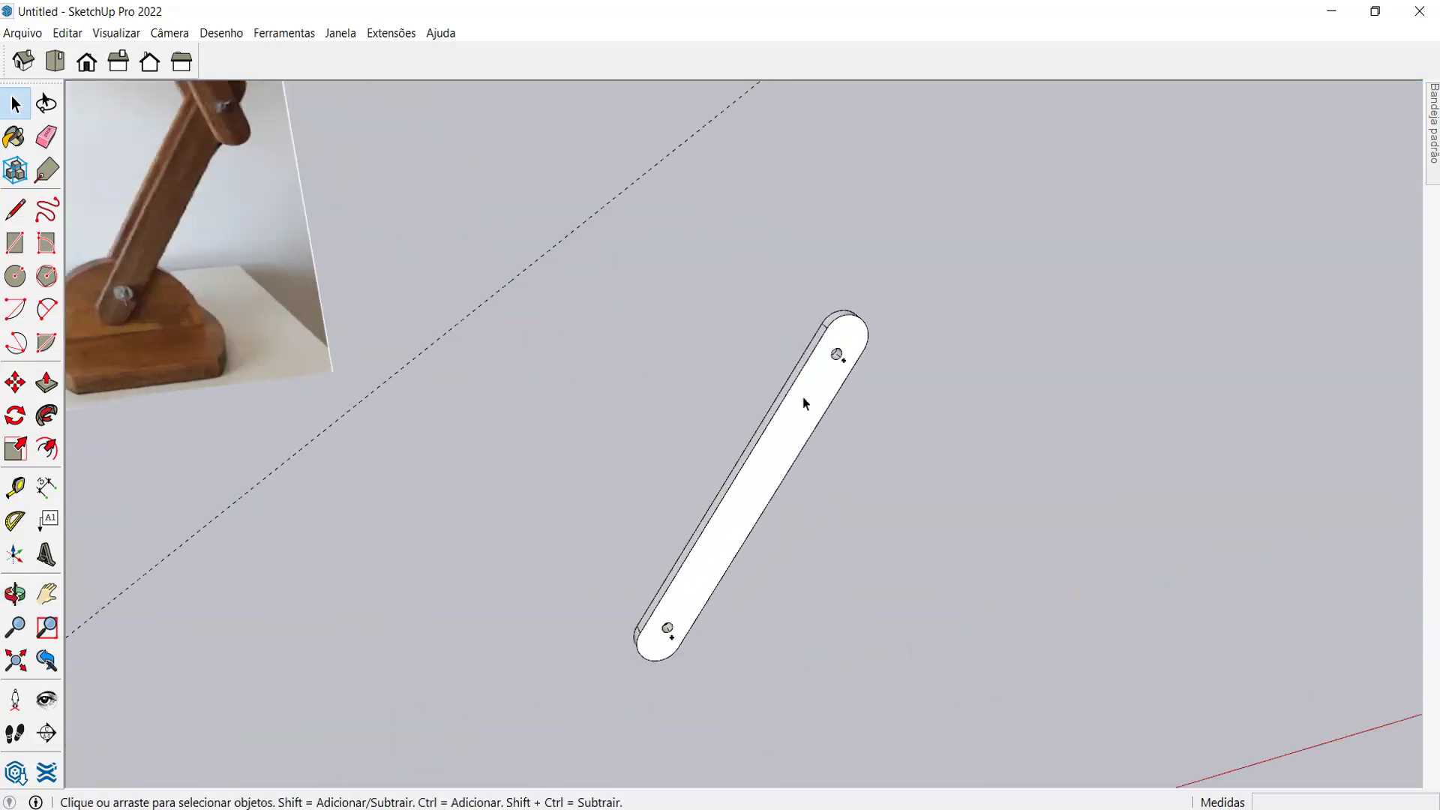
middle_drag(809, 365, 723, 335)
middle_drag(656, 366, 613, 474)
middle_drag(602, 415, 710, 521)
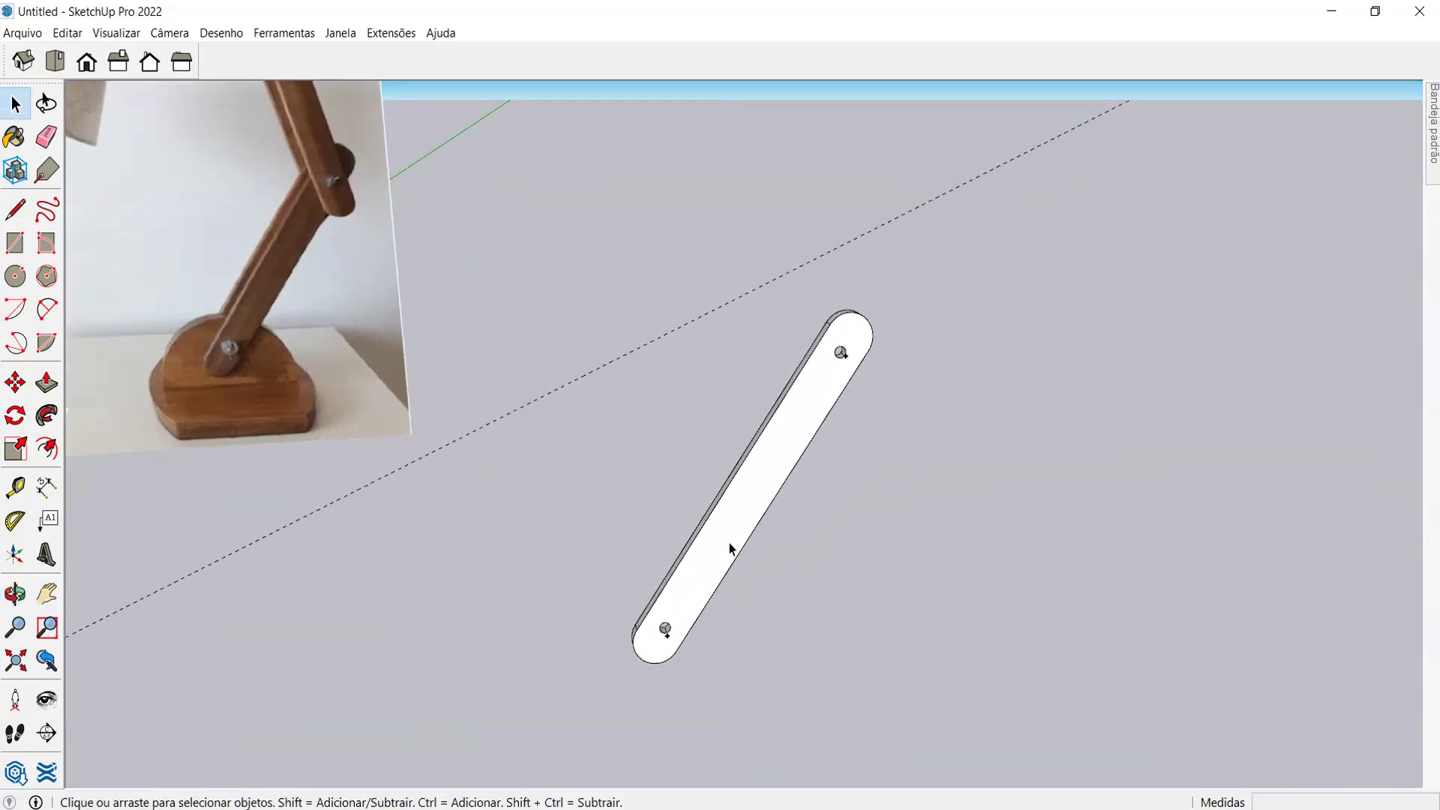
scroll(713, 570, up, 3)
scroll(654, 512, down, 3)
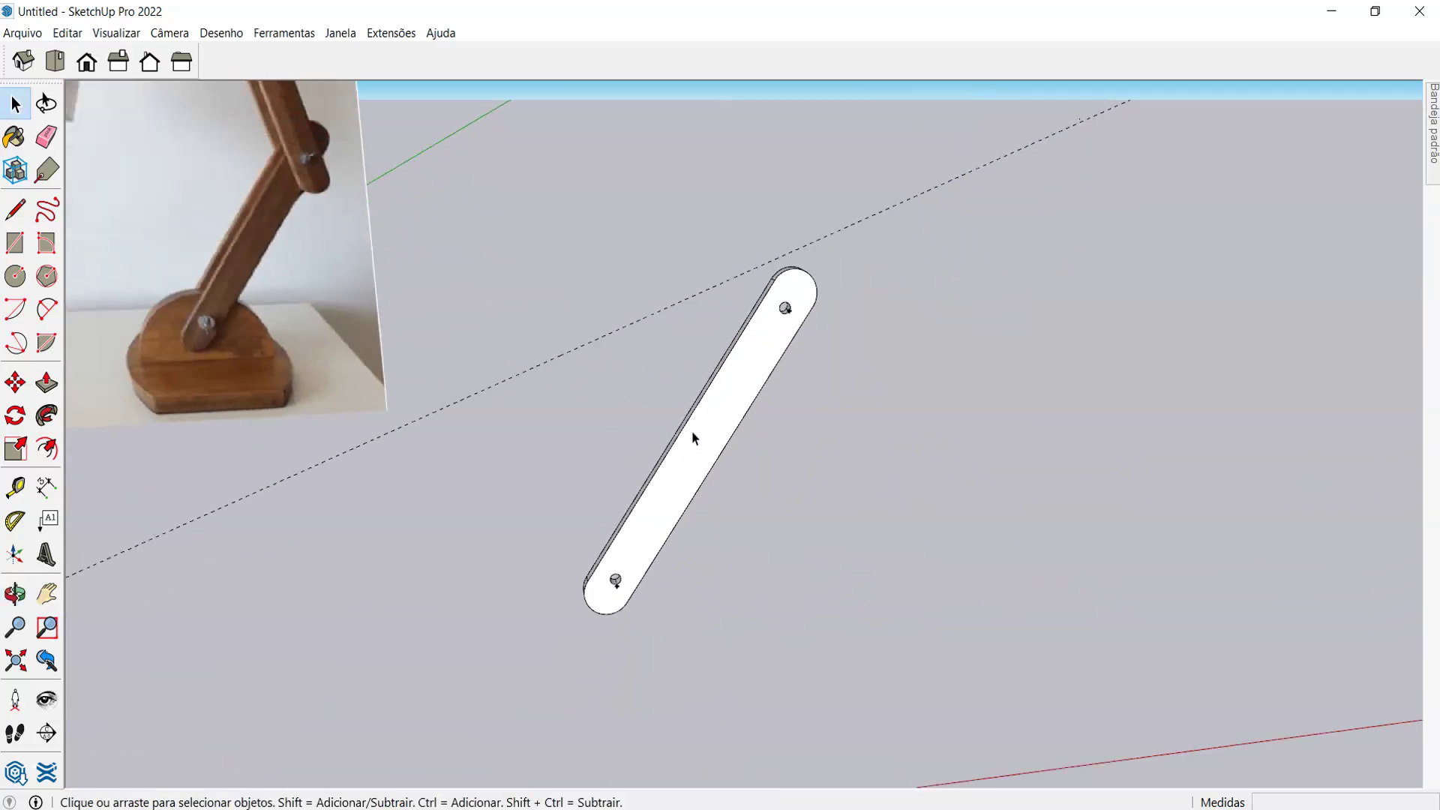
scroll(829, 270, down, 4)
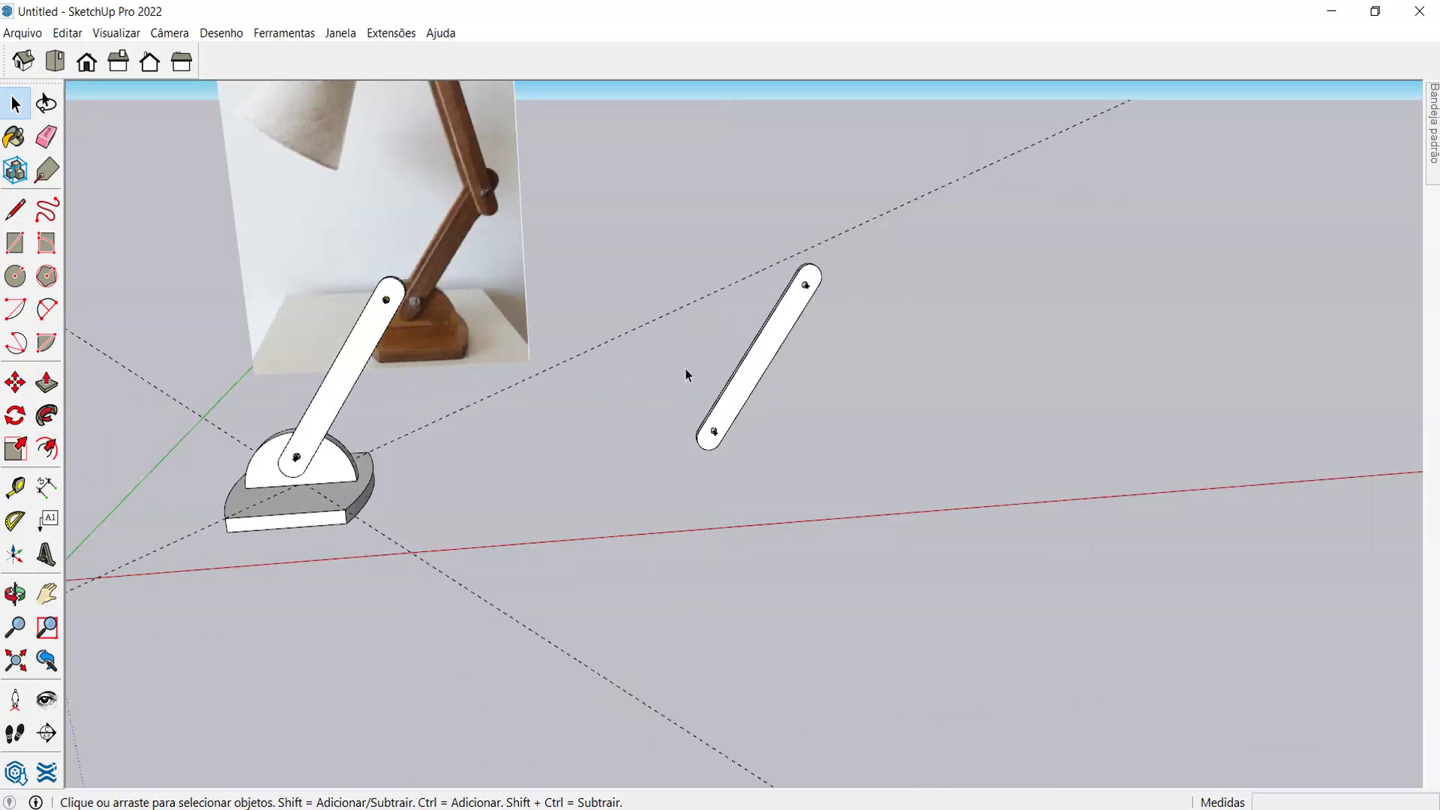
- Make the copied arm a unique component, independent of the arm mounted on the block
scroll(754, 352, up, 3)
right_click(749, 380)
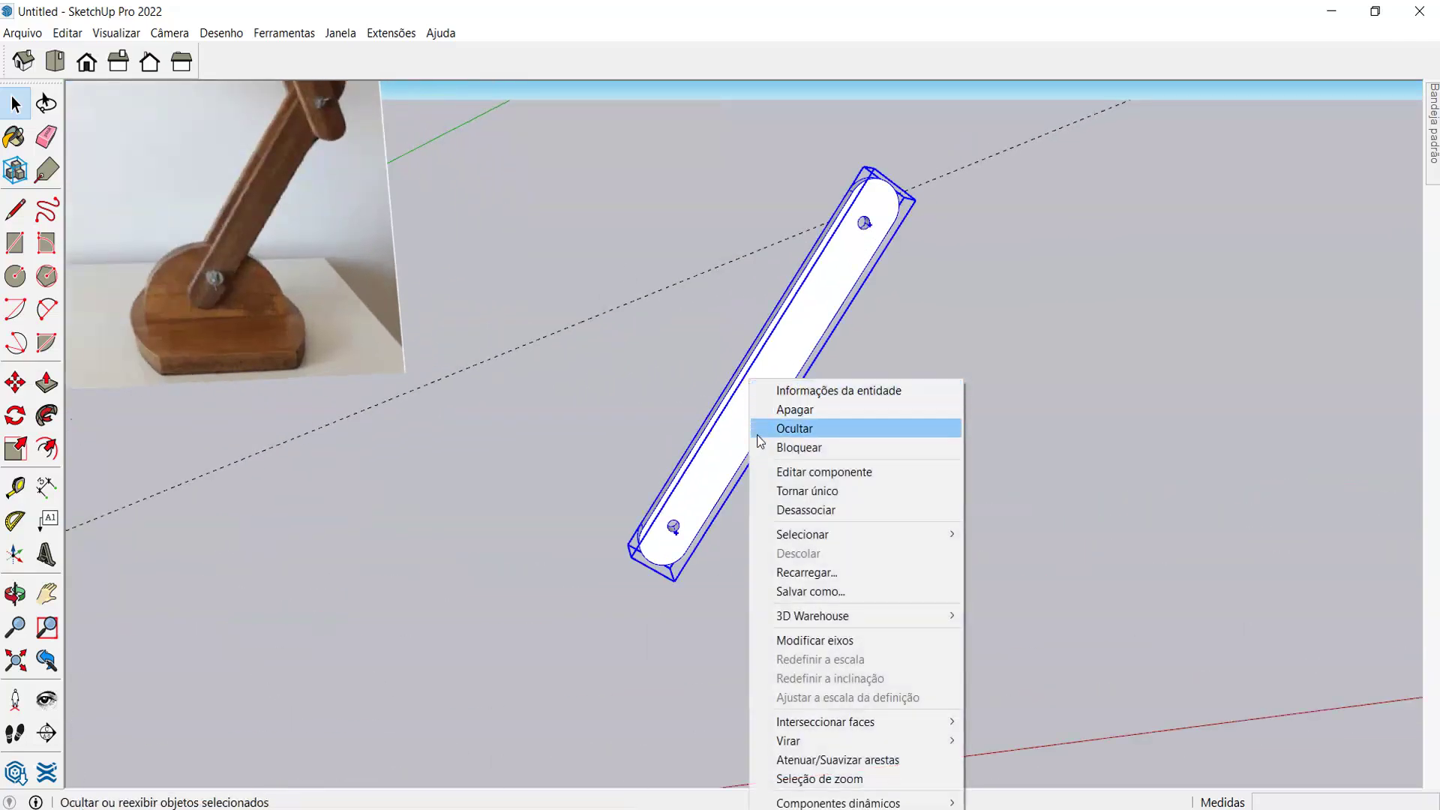
click(781, 490)
scroll(737, 538, up, 3)
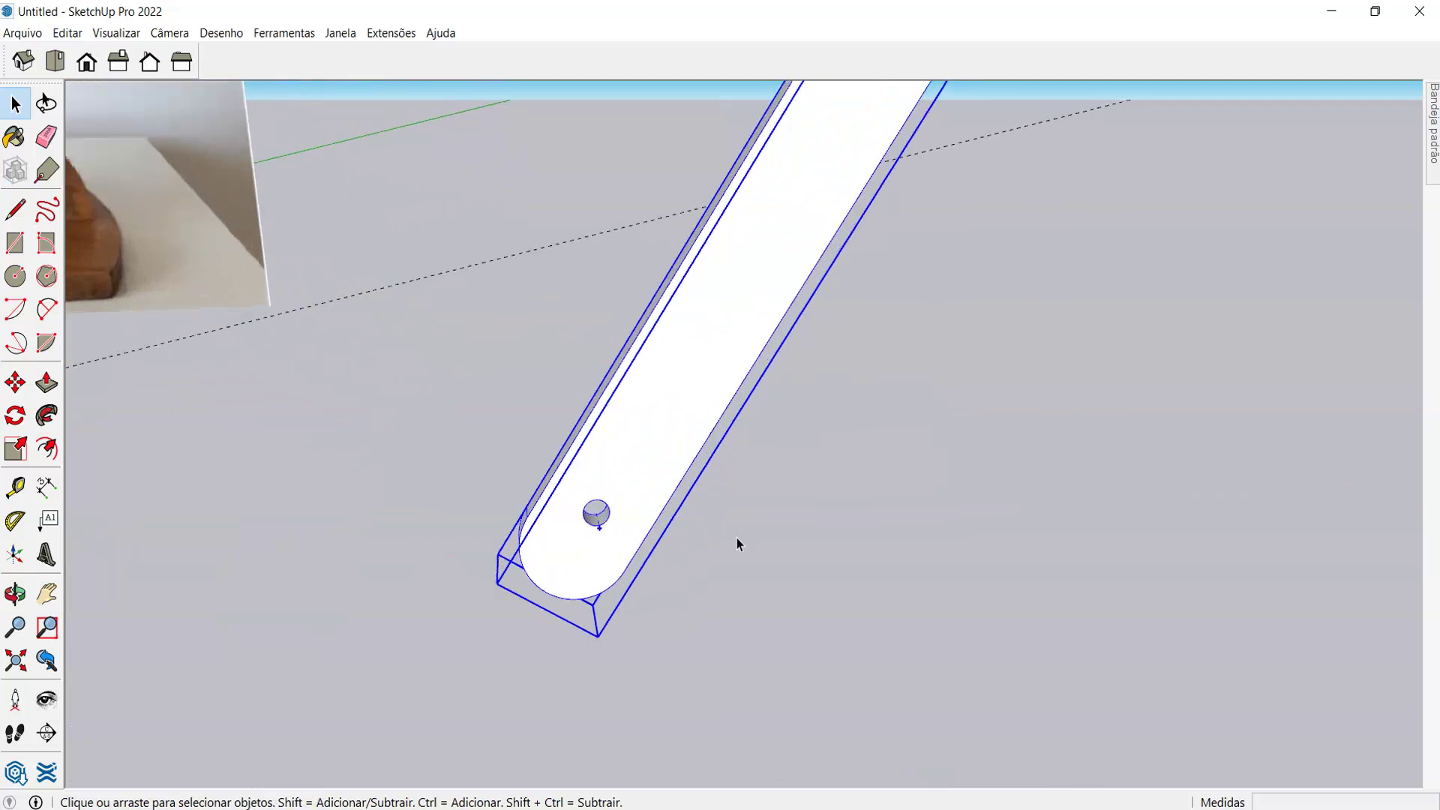
- Draw a guide along the red axis from the point where the copied arm's straight edge meets its rounded lower end
key(t)
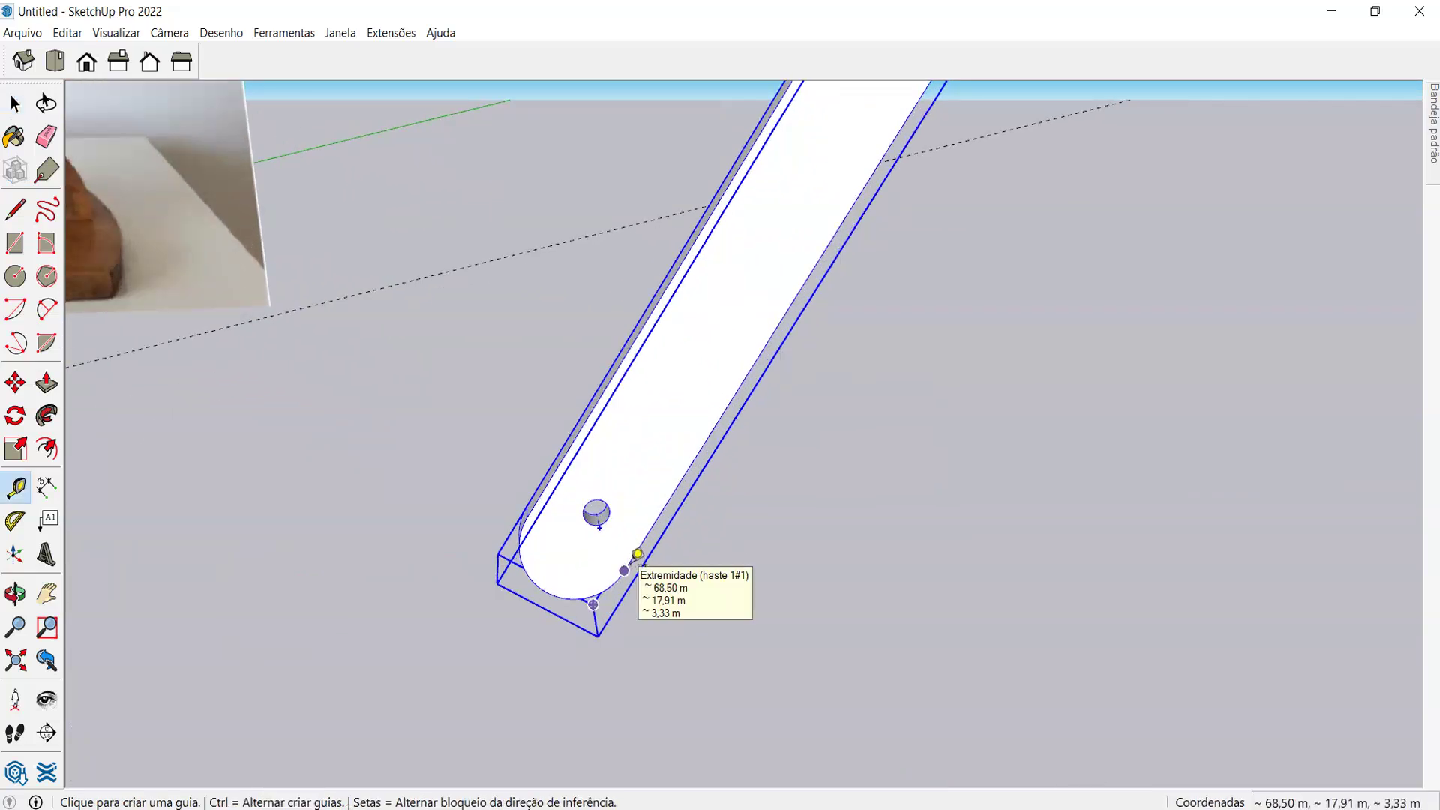
click(636, 557)
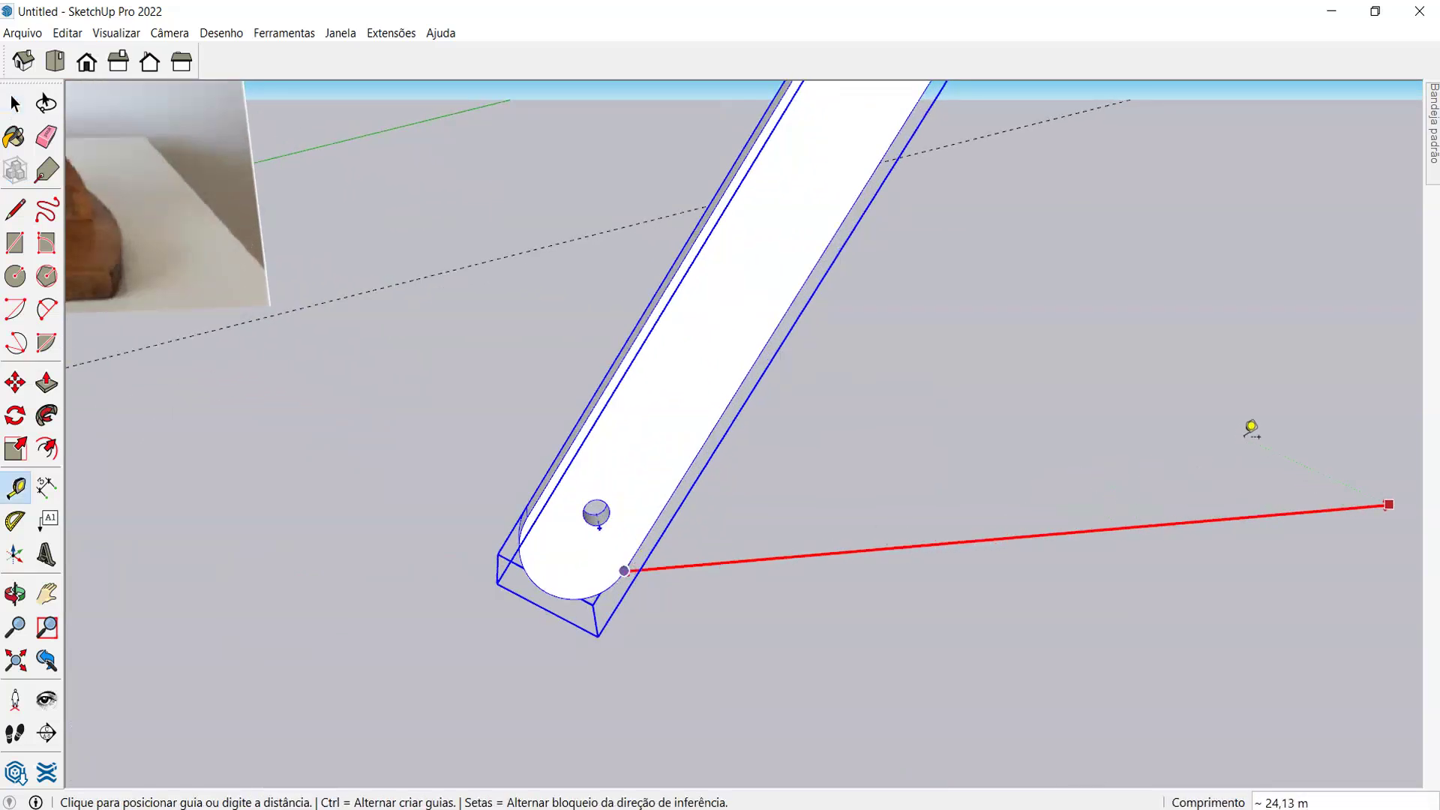
click(1216, 426)
key(space)
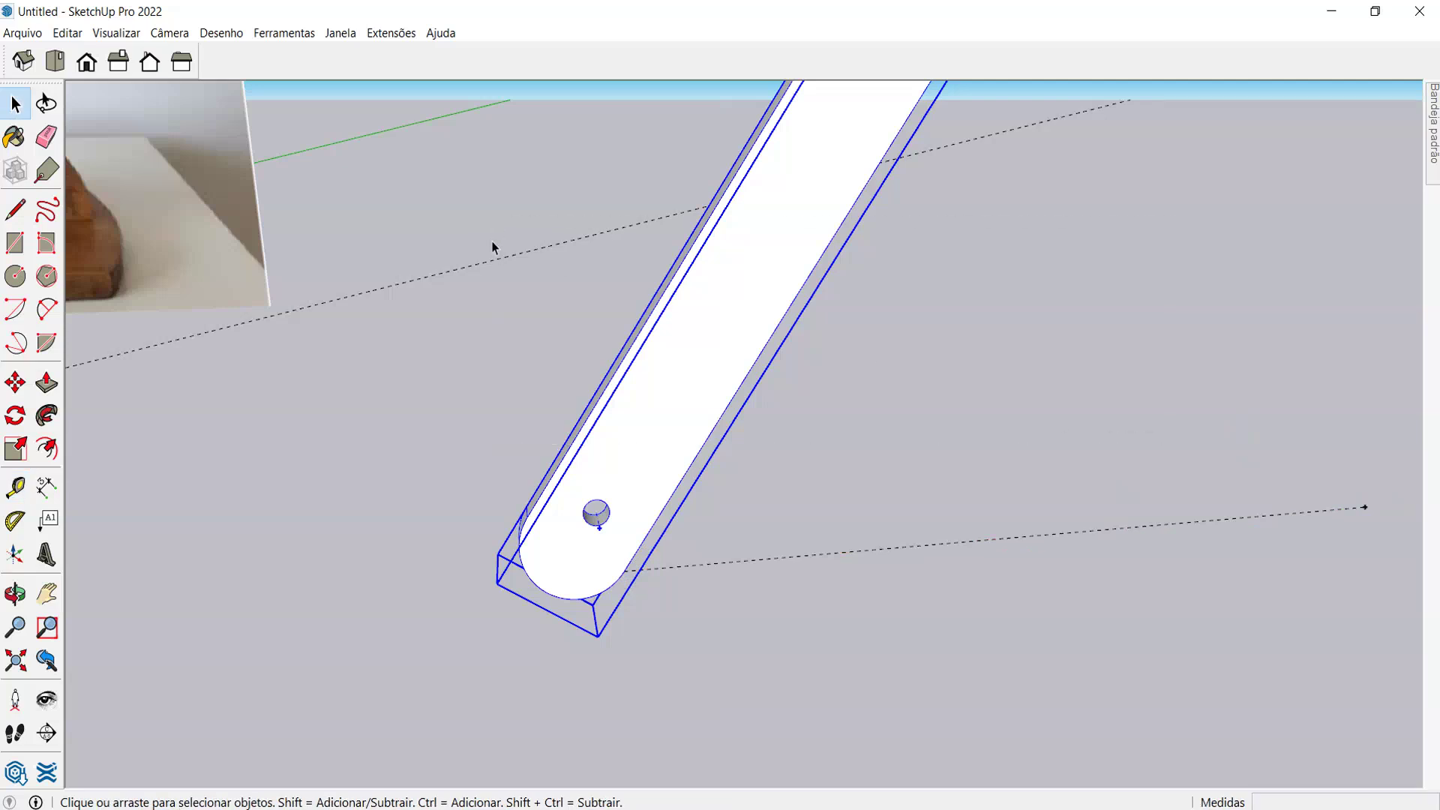
- Rotate the copied arm about the corner where its straight edge meets the rounded lower end, aligning that edge with the red-axis guide
key(e)
key(q)
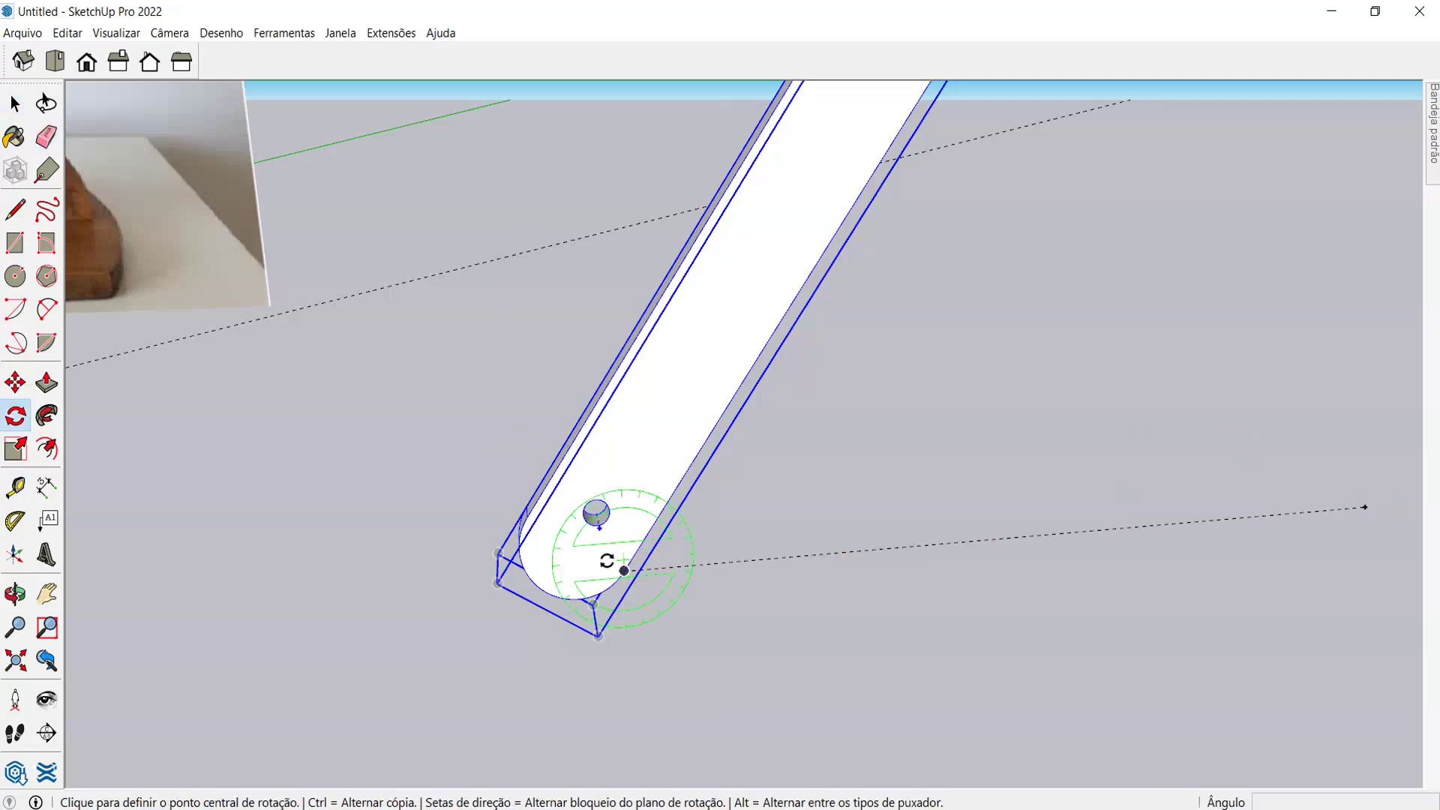
key(Down)
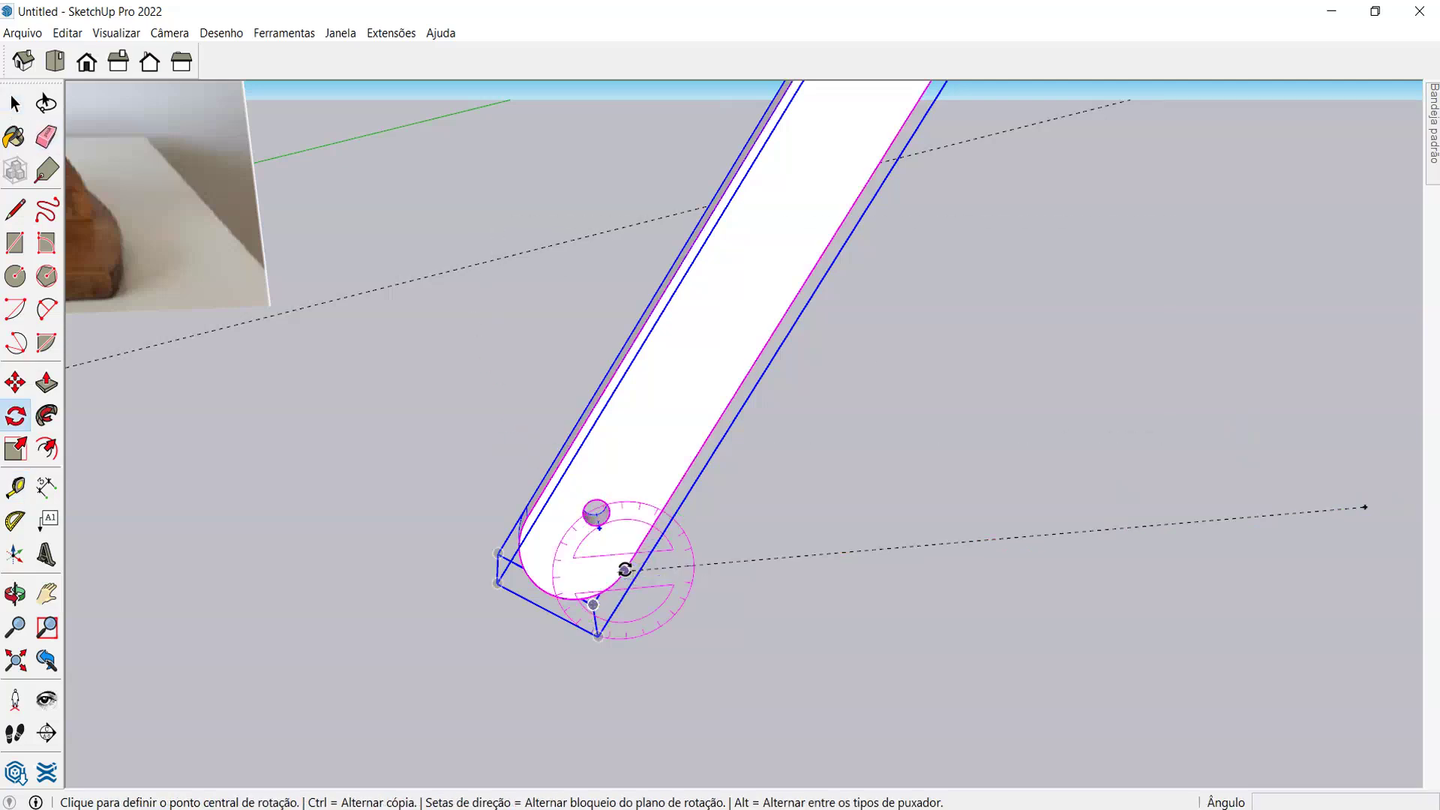
click(625, 570)
click(707, 447)
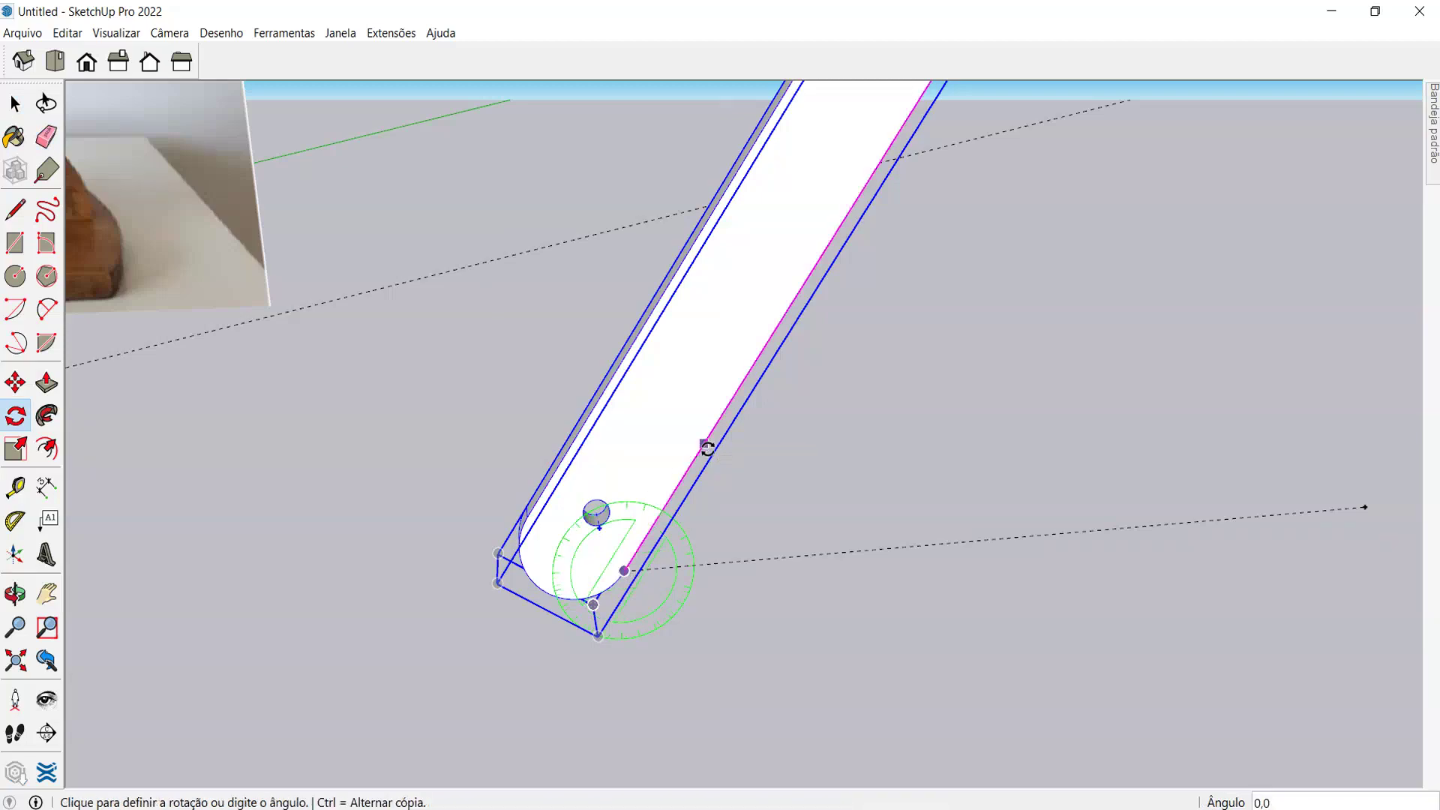
click(1084, 533)
- Rotate the arm 90° about its long direction so that its wide face lies horizontally
middle_drag(1084, 532, 762, 540)
middle_drag(723, 592, 708, 564)
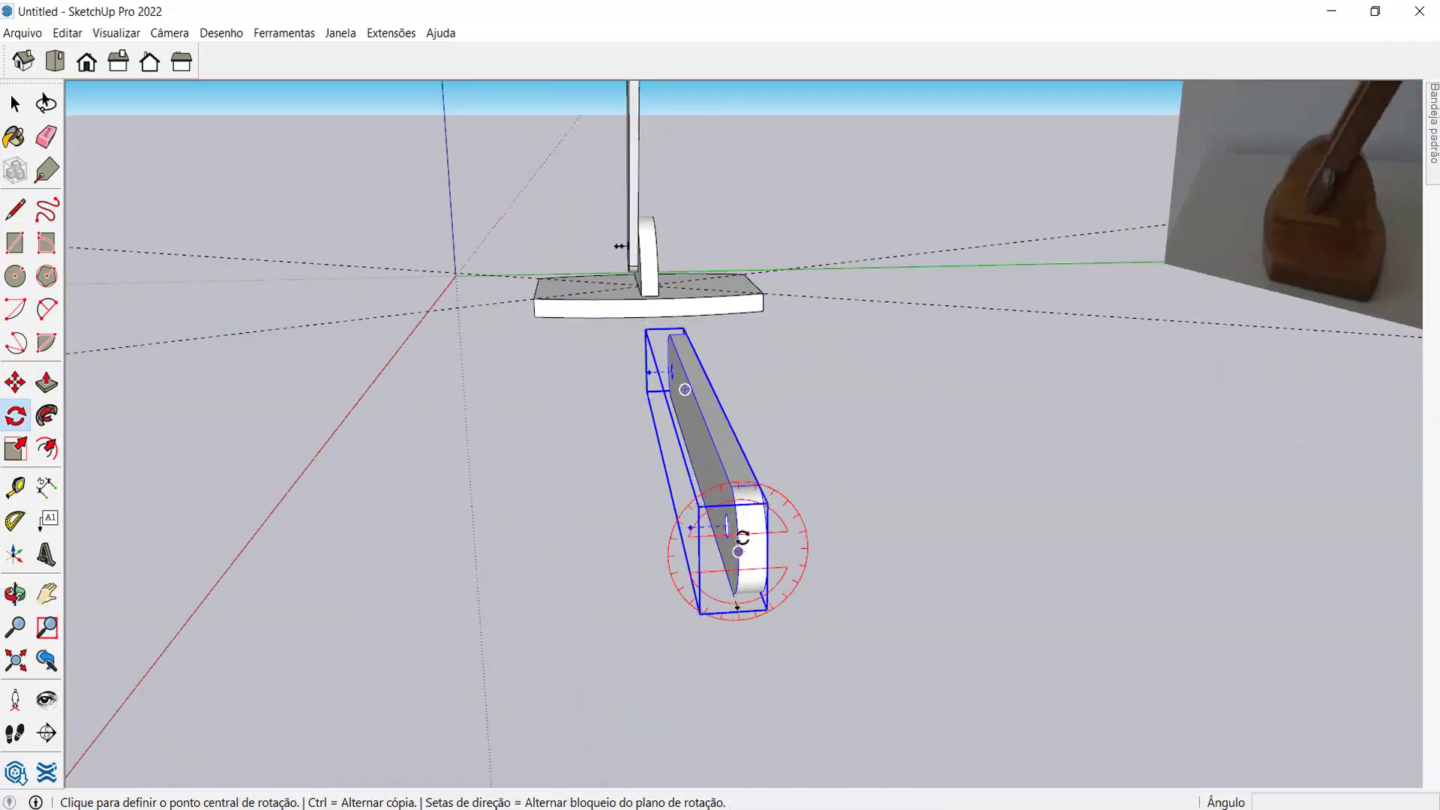
click(740, 551)
click(766, 609)
click(841, 371)
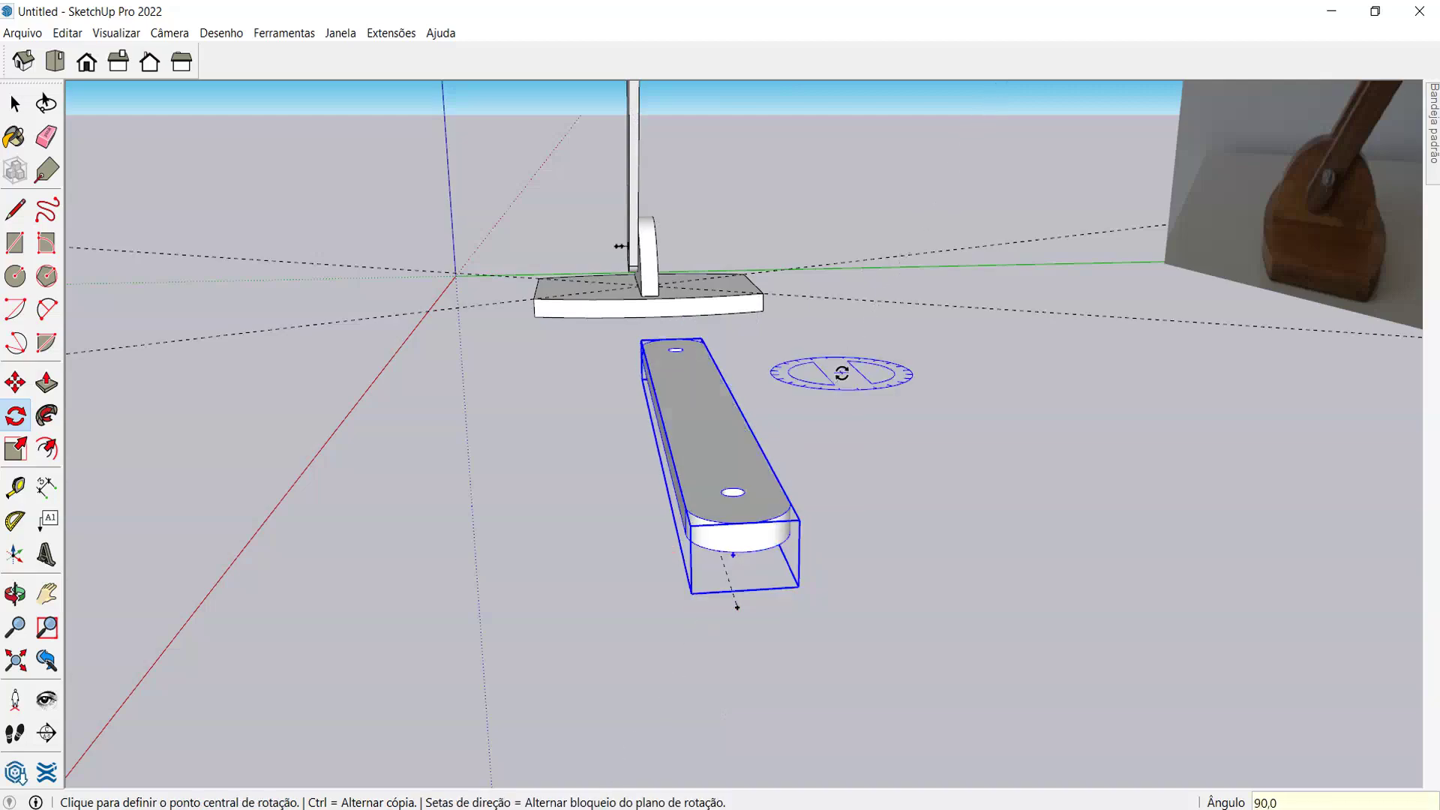
- Open the copied arm for editing and delete the pivot hole at its near end
middle_drag(363, 460, 651, 495)
scroll(617, 520, down, 2)
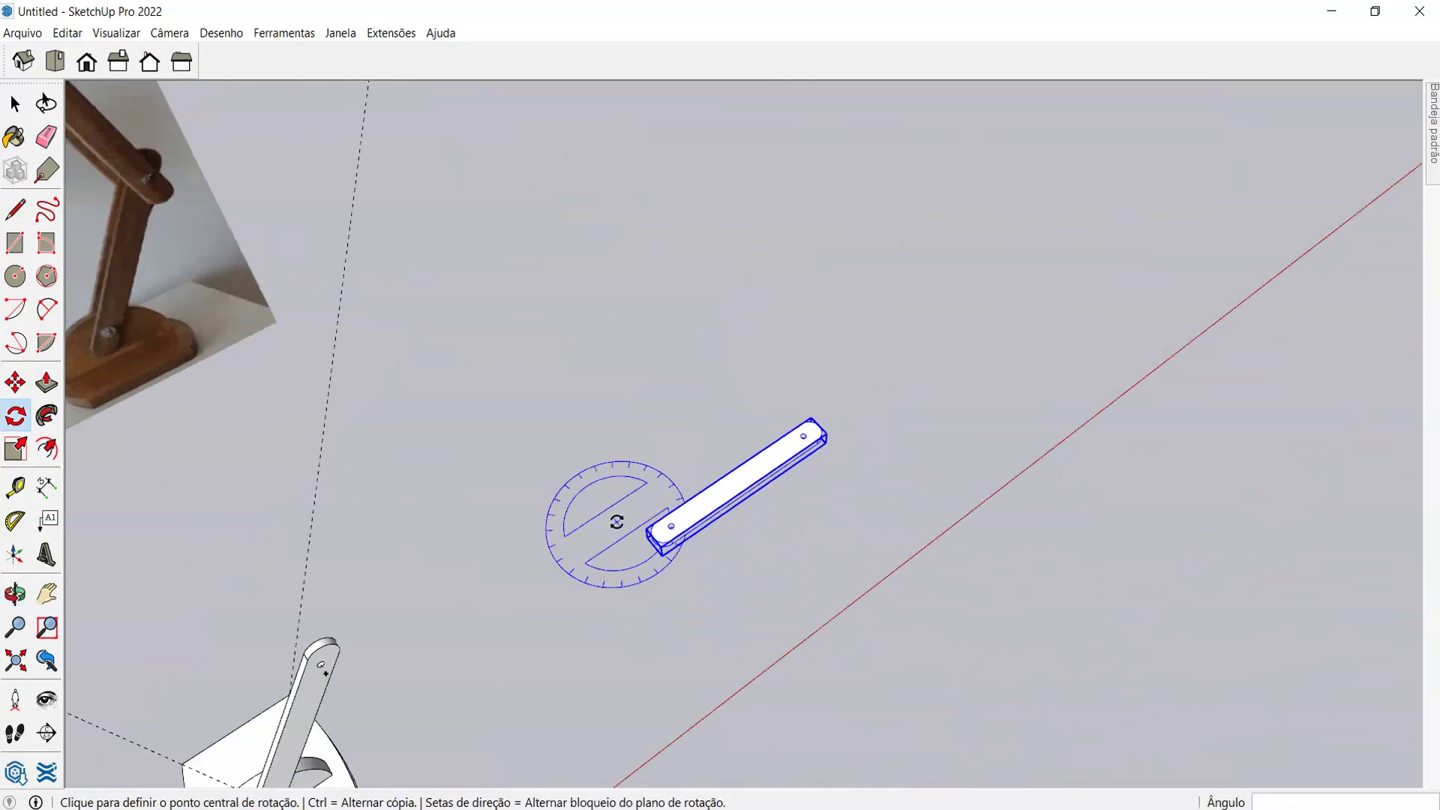
scroll(688, 549, up, 10)
scroll(703, 544, up, 3)
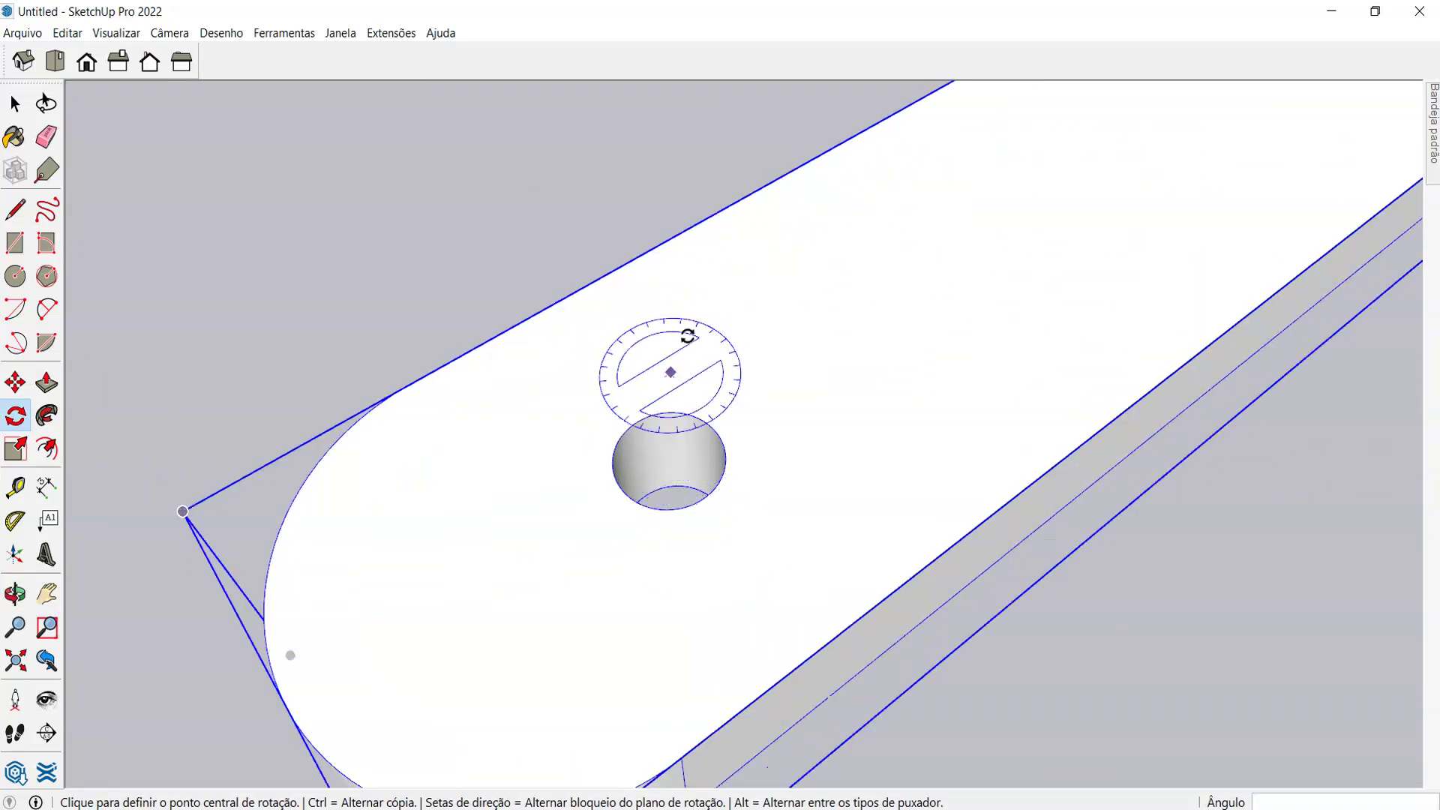
scroll(499, 579, down, 8)
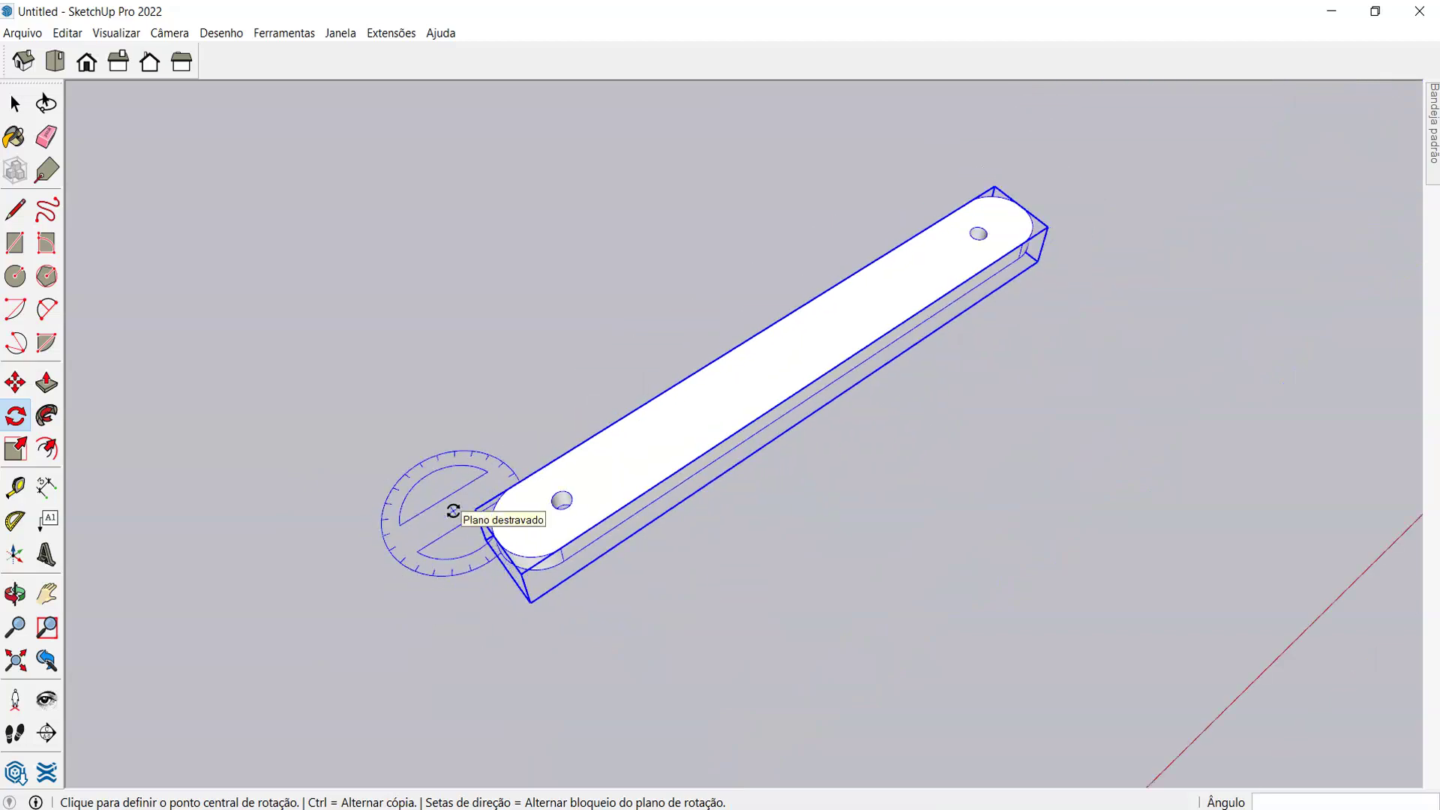
scroll(551, 525, up, 8)
scroll(713, 514, down, 5)
scroll(678, 517, up, 4)
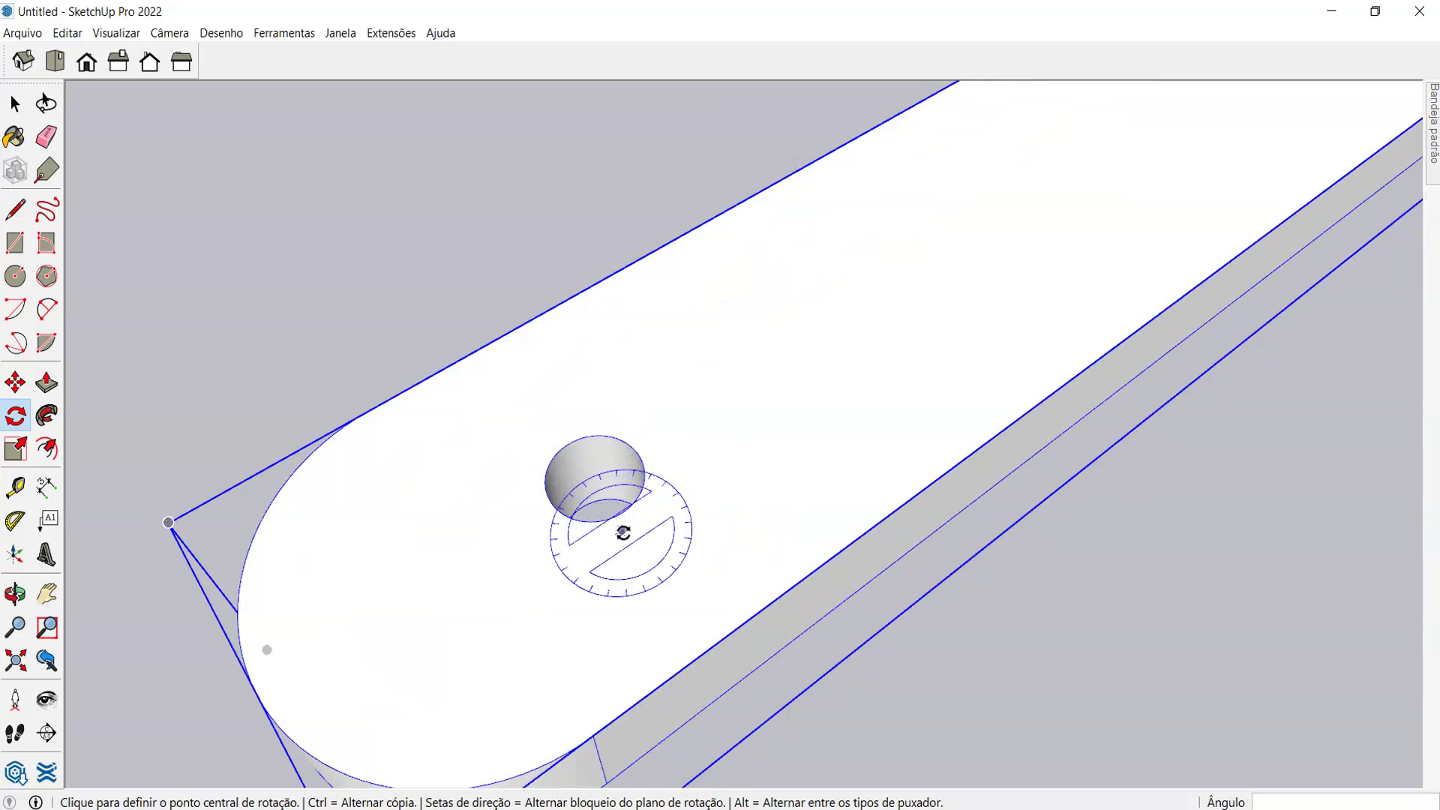
scroll(630, 510, up, 2)
key(space)
key(Escape)
click(635, 485)
middle_drag(591, 542, 498, 318)
click(593, 443)
key(Delete)
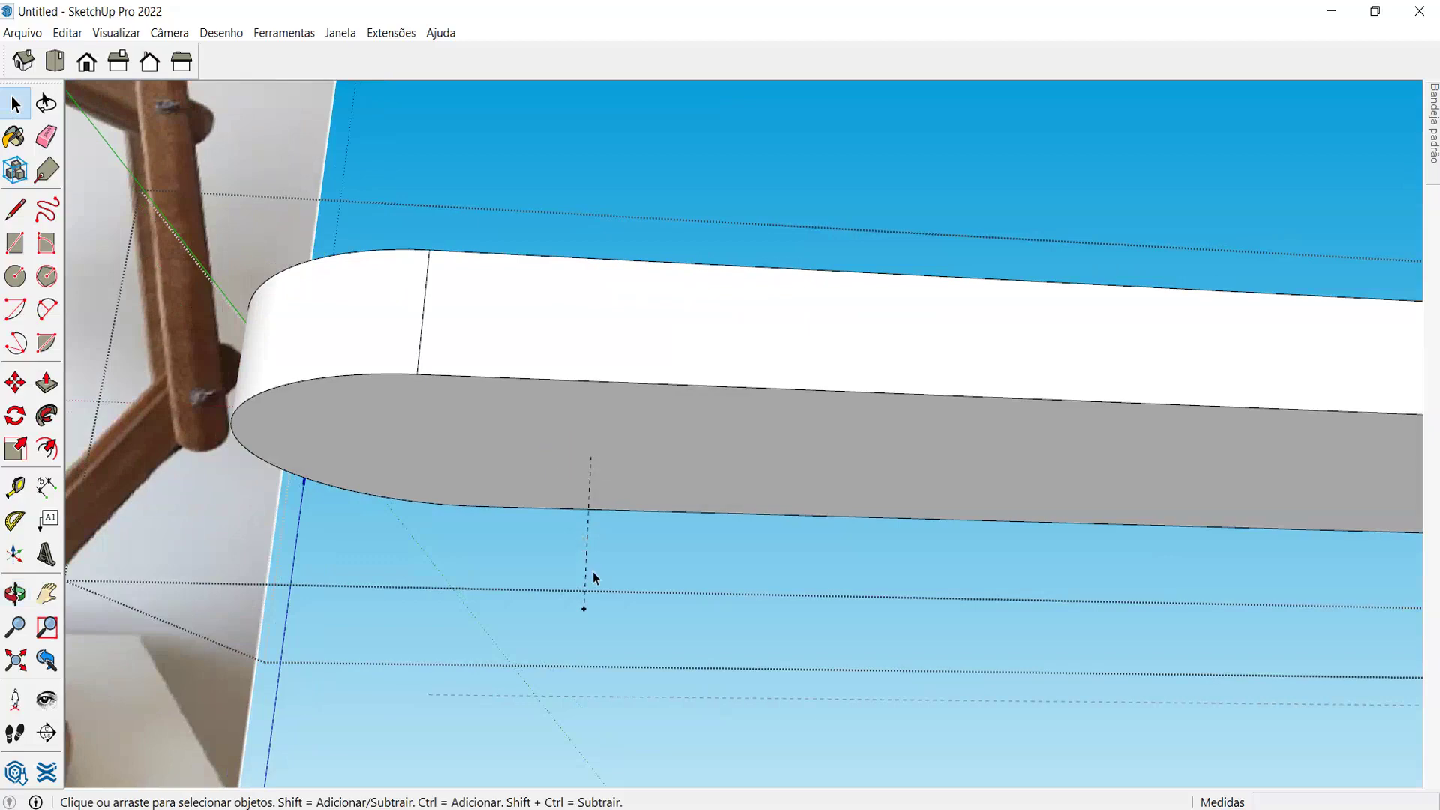
- Delete the pivot hole at the far end of the copied arm
scroll(604, 574, down, 5)
middle_drag(604, 573, 585, 637)
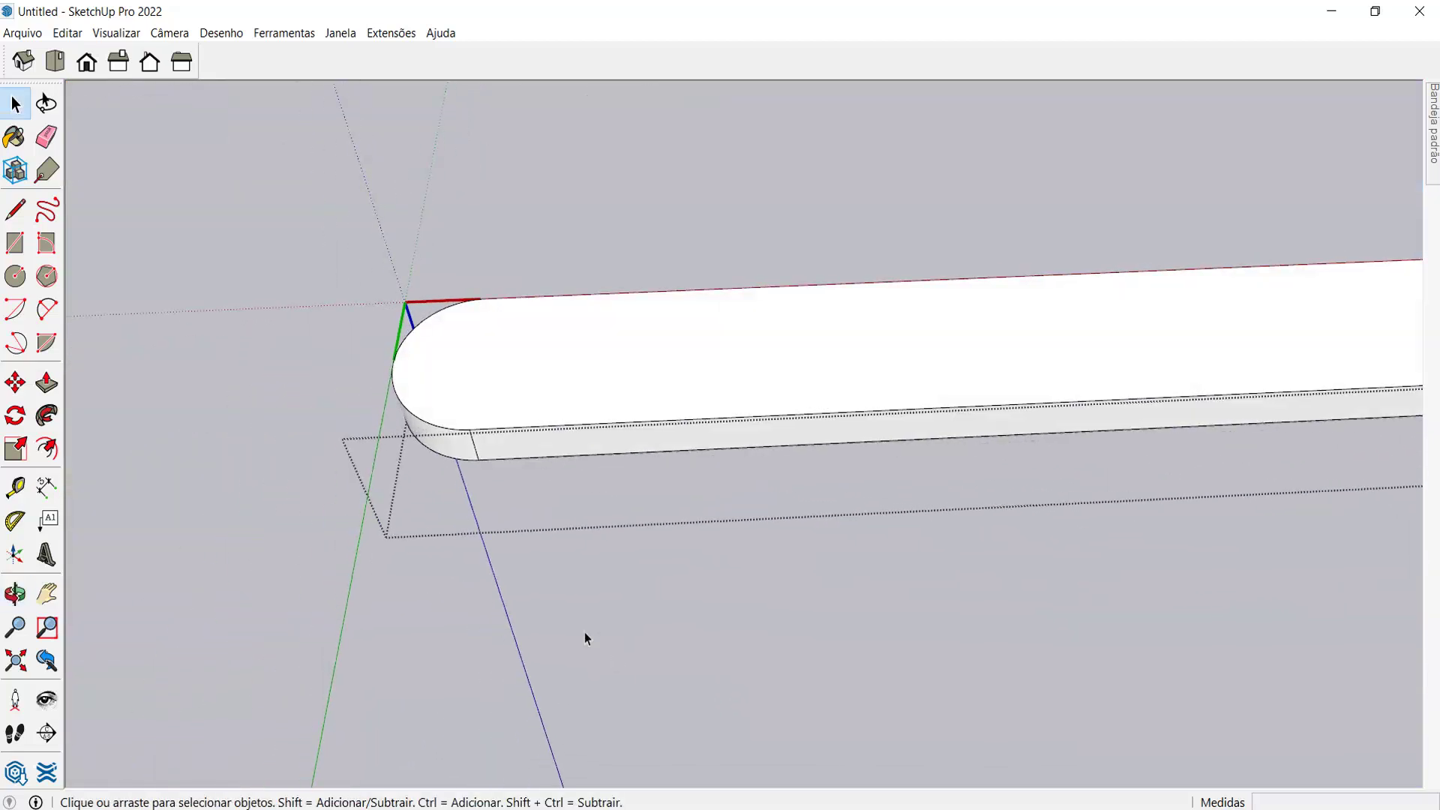
scroll(722, 383, down, 2)
scroll(1072, 364, up, 3)
middle_drag(1159, 324, 1057, 180)
scroll(970, 133, up, 4)
scroll(950, 116, up, 1)
click(956, 114)
middle_drag(869, 270, 1000, 600)
scroll(968, 526, up, 3)
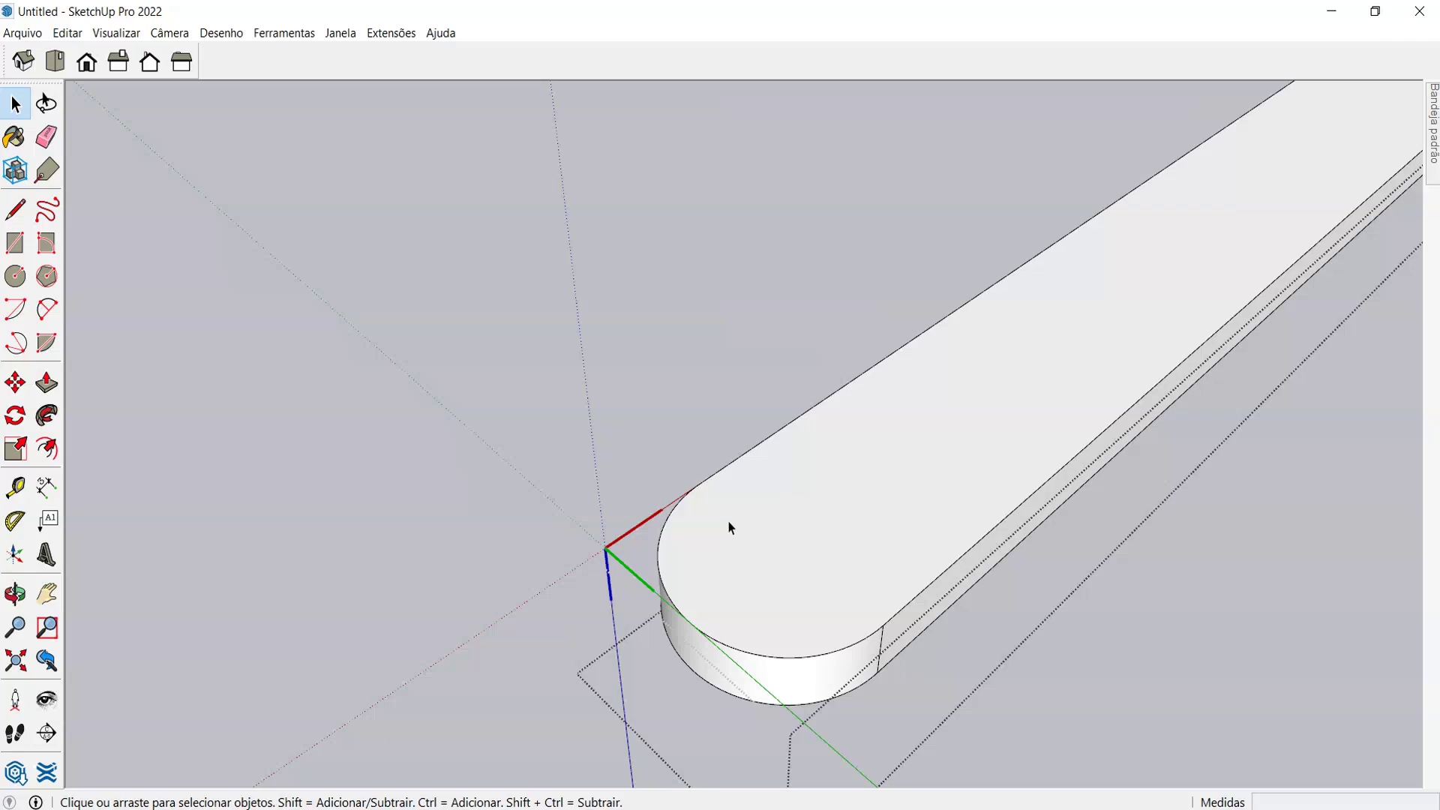
- Draw an arc bulging along the blue axis across the arm's wide face, joining the two straight edges where the rounded end begins
scroll(932, 562, down, 2)
scroll(855, 497, up, 5)
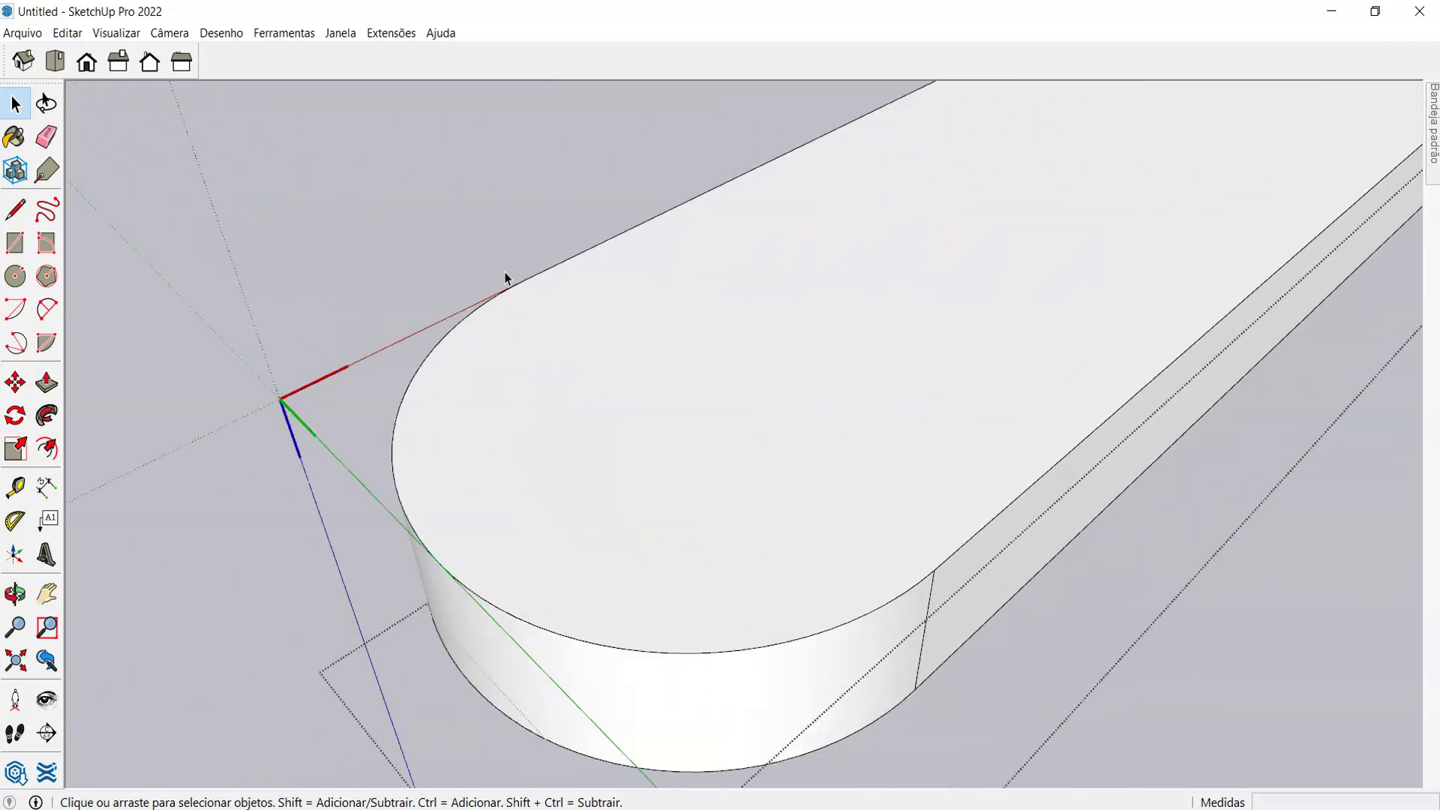
mouse_move(942, 564)
middle_down()
mouse_move(1195, 615)
mouse_move(727, 597)
mouse_move(659, 630)
middle_up()
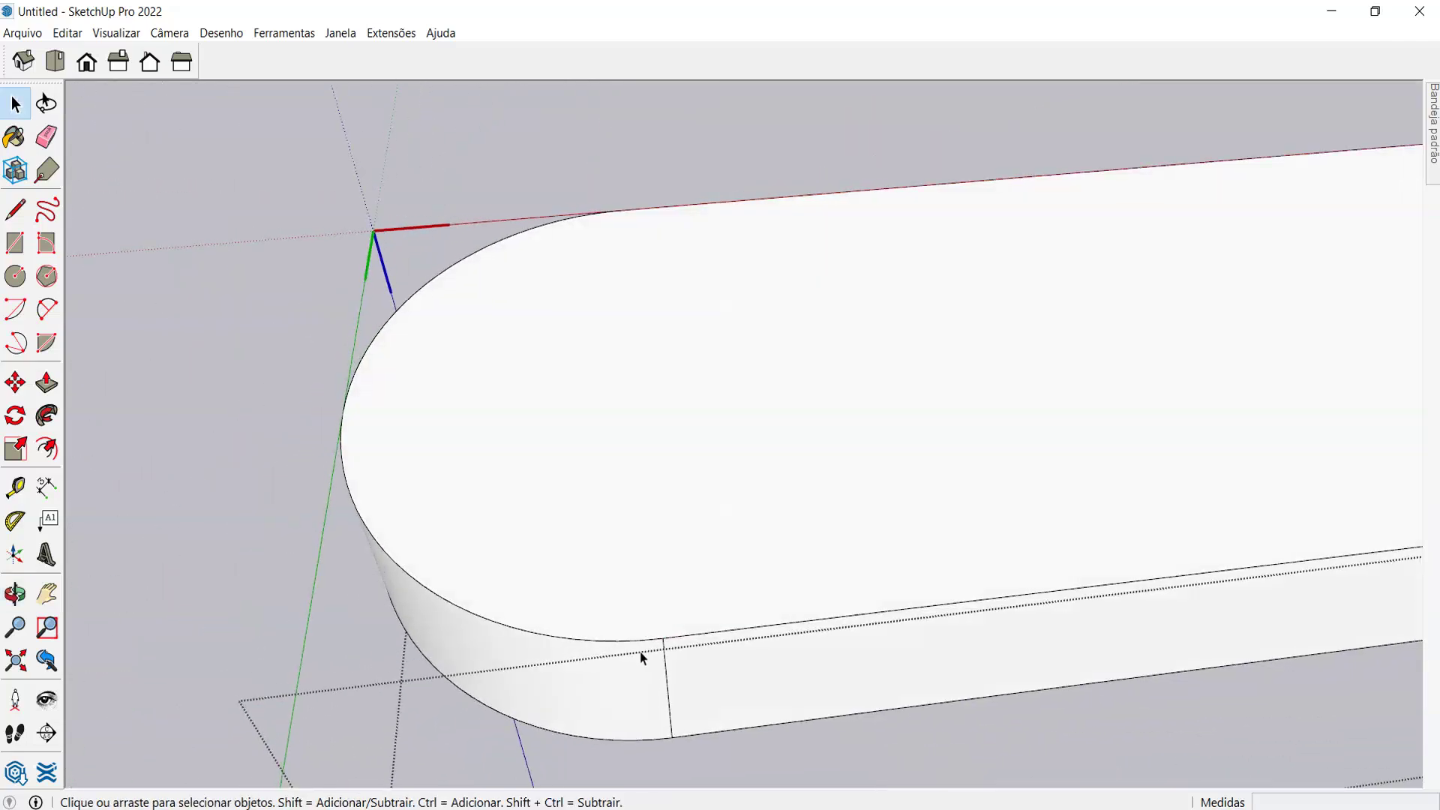
key(a)
middle_drag(562, 607, 810, 599)
click(663, 640)
click(901, 618)
click(578, 297)
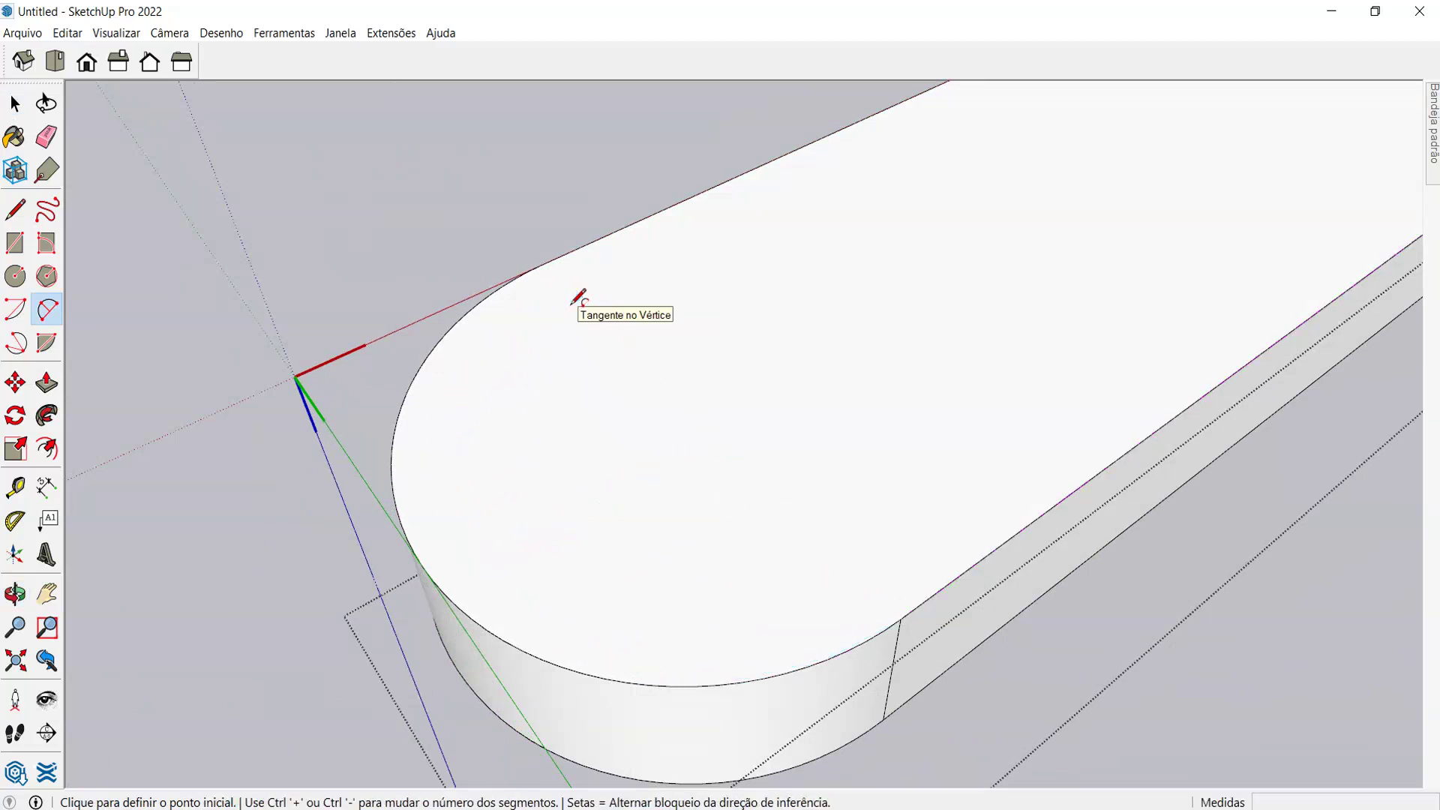
click(47, 308)
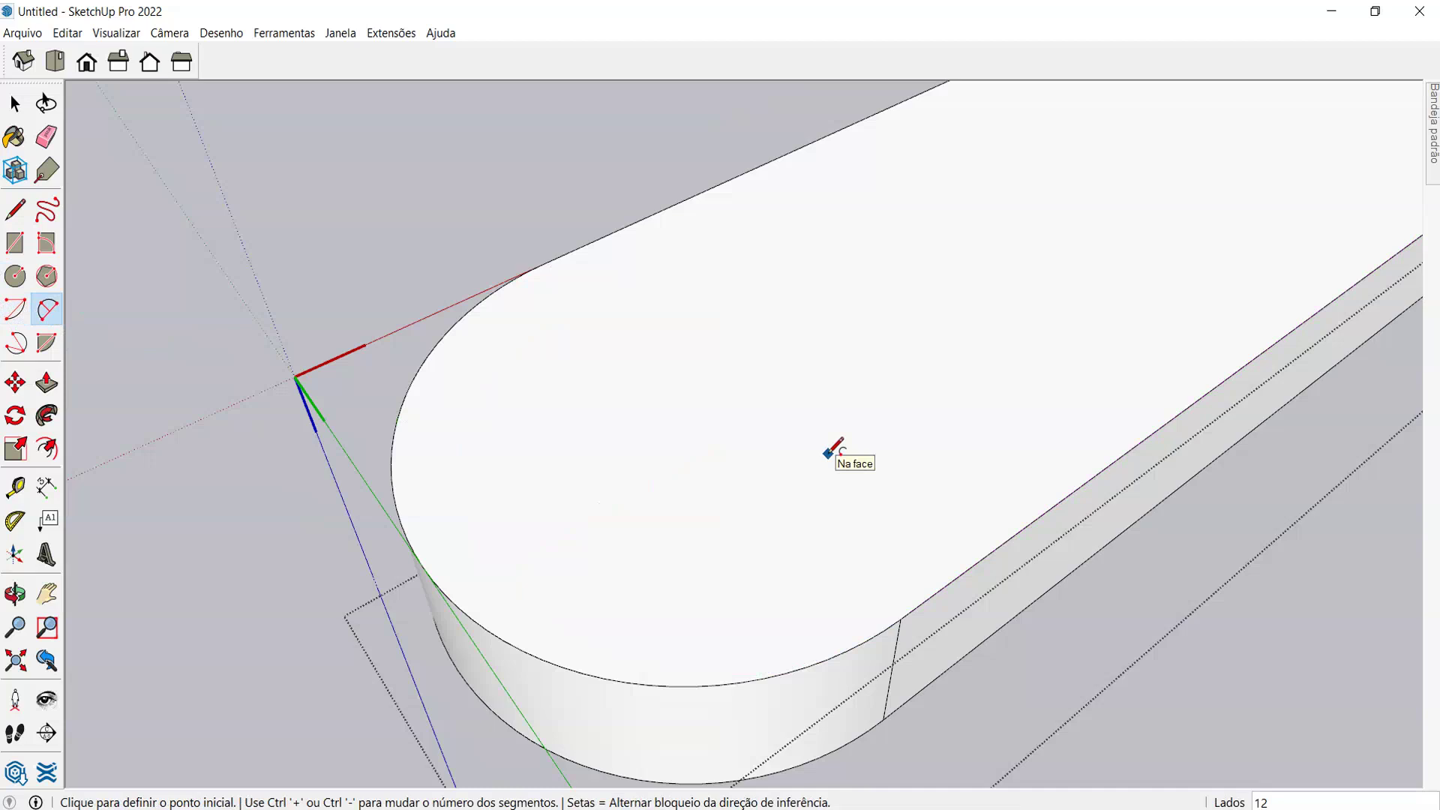
click(903, 604)
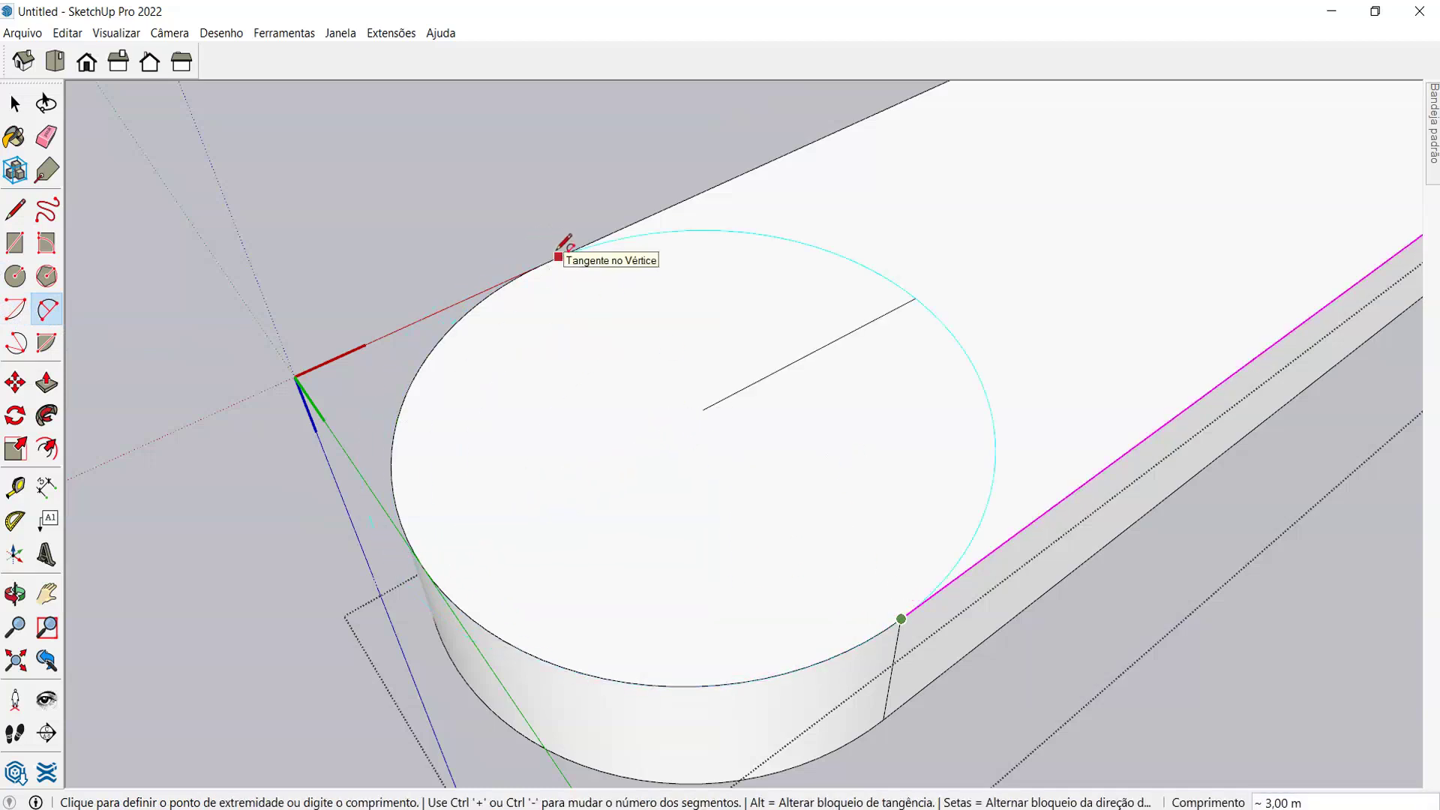
click(560, 248)
middle_drag(530, 183, 637, 197)
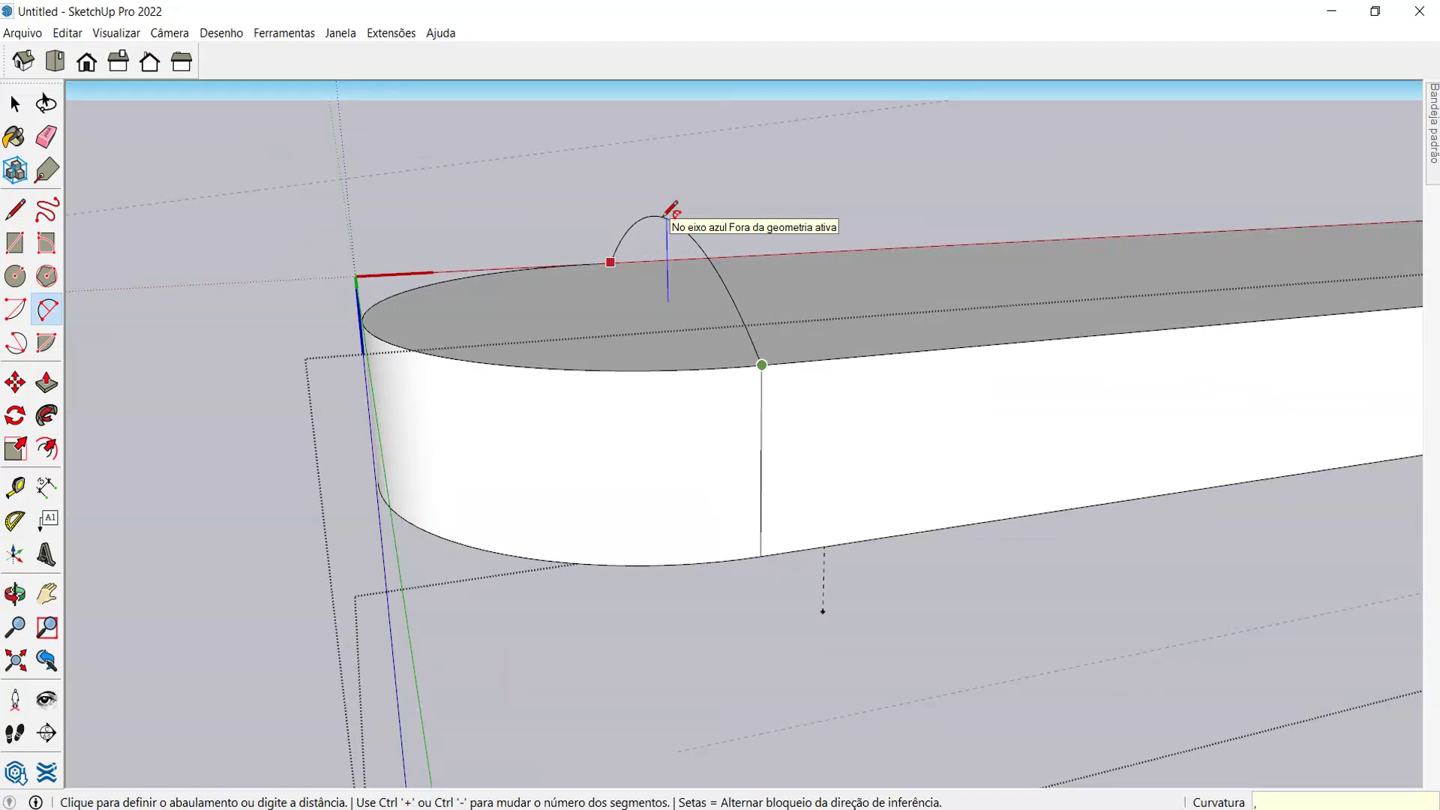
middle_drag(669, 211, 452, 453)
- Close the arc profile with a straight line between its two endpoints on the arm's wide face
scroll(668, 349, down, 3)
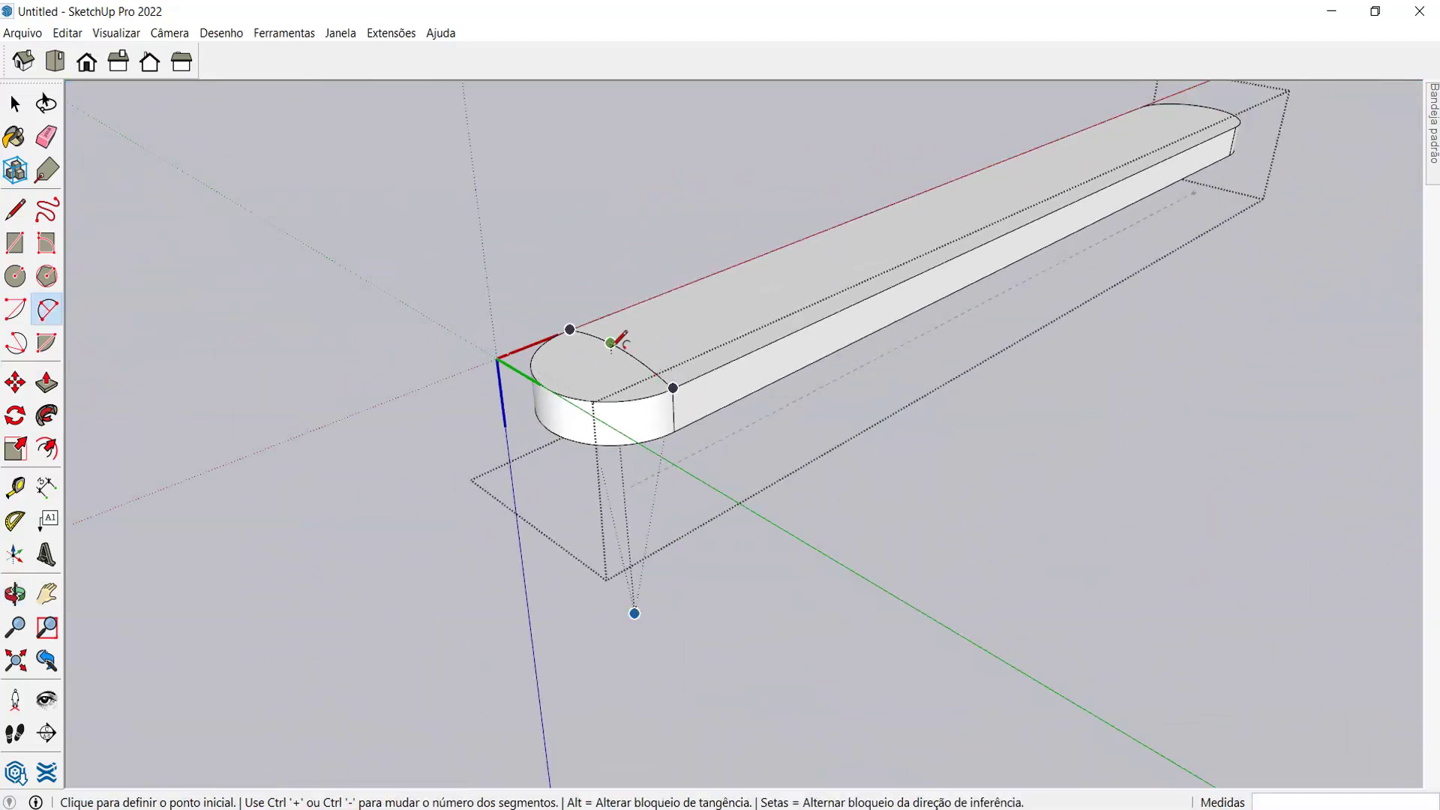
scroll(649, 340, up, 5)
key(l)
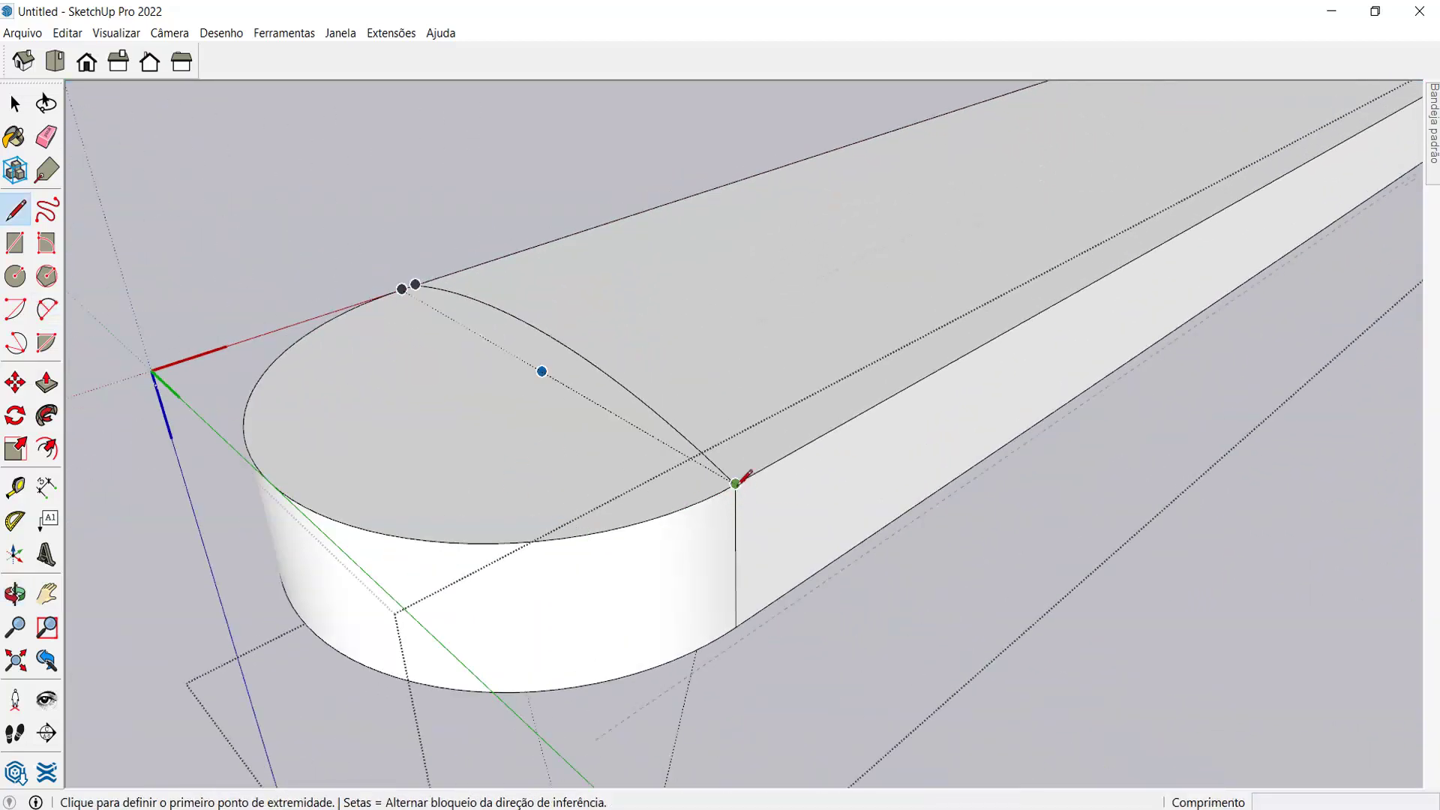
click(735, 484)
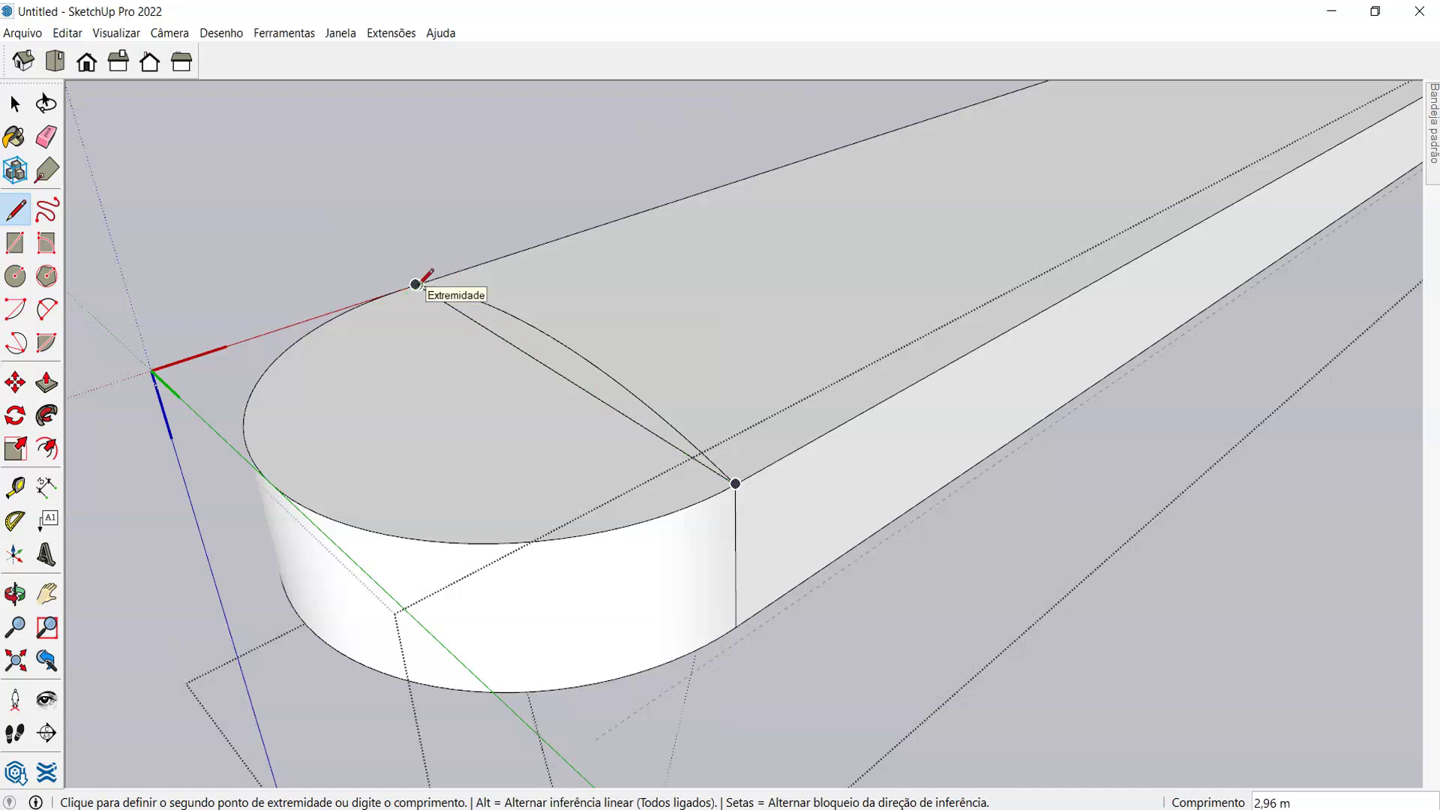
scroll(420, 281, up, 5)
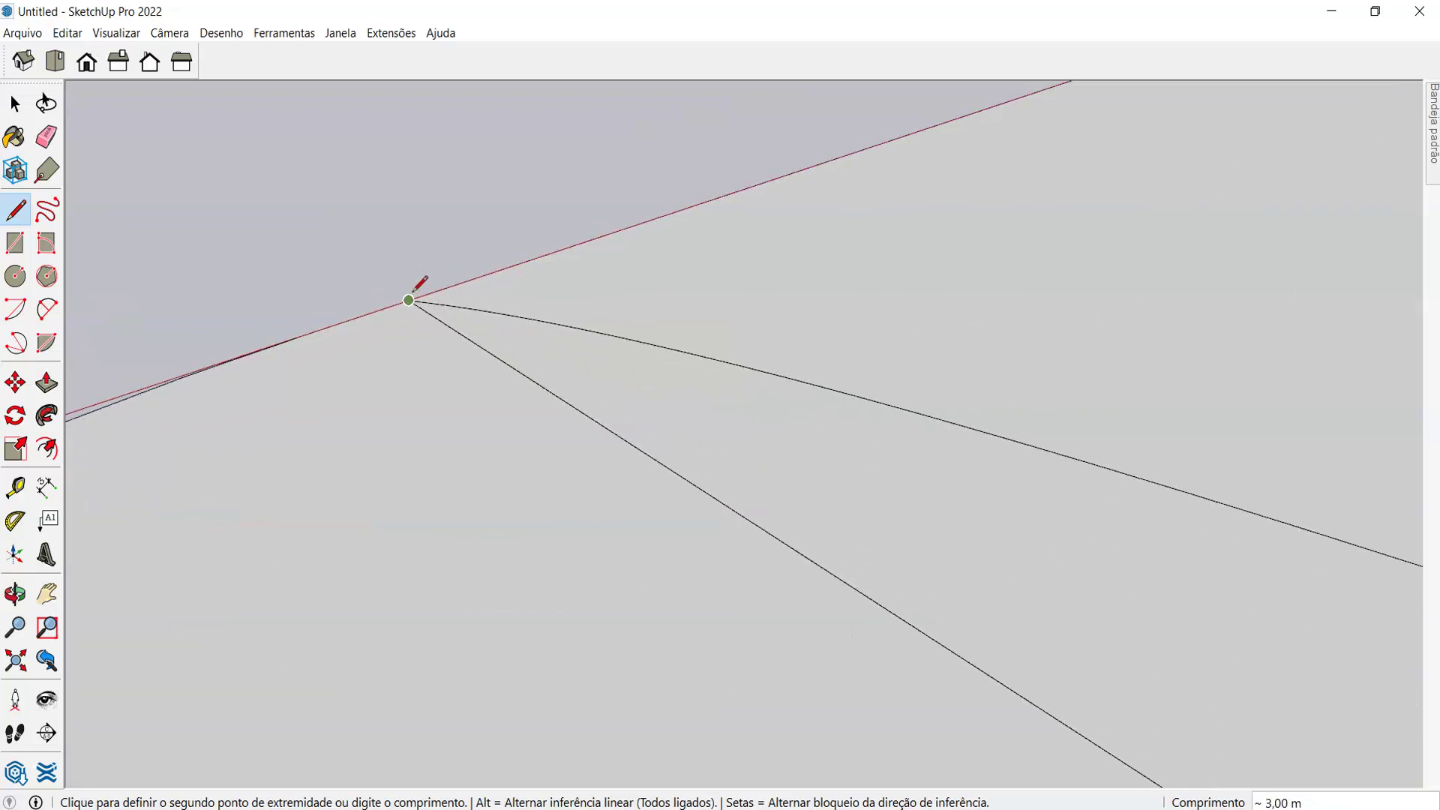
click(408, 291)
scroll(420, 281, down, 6)
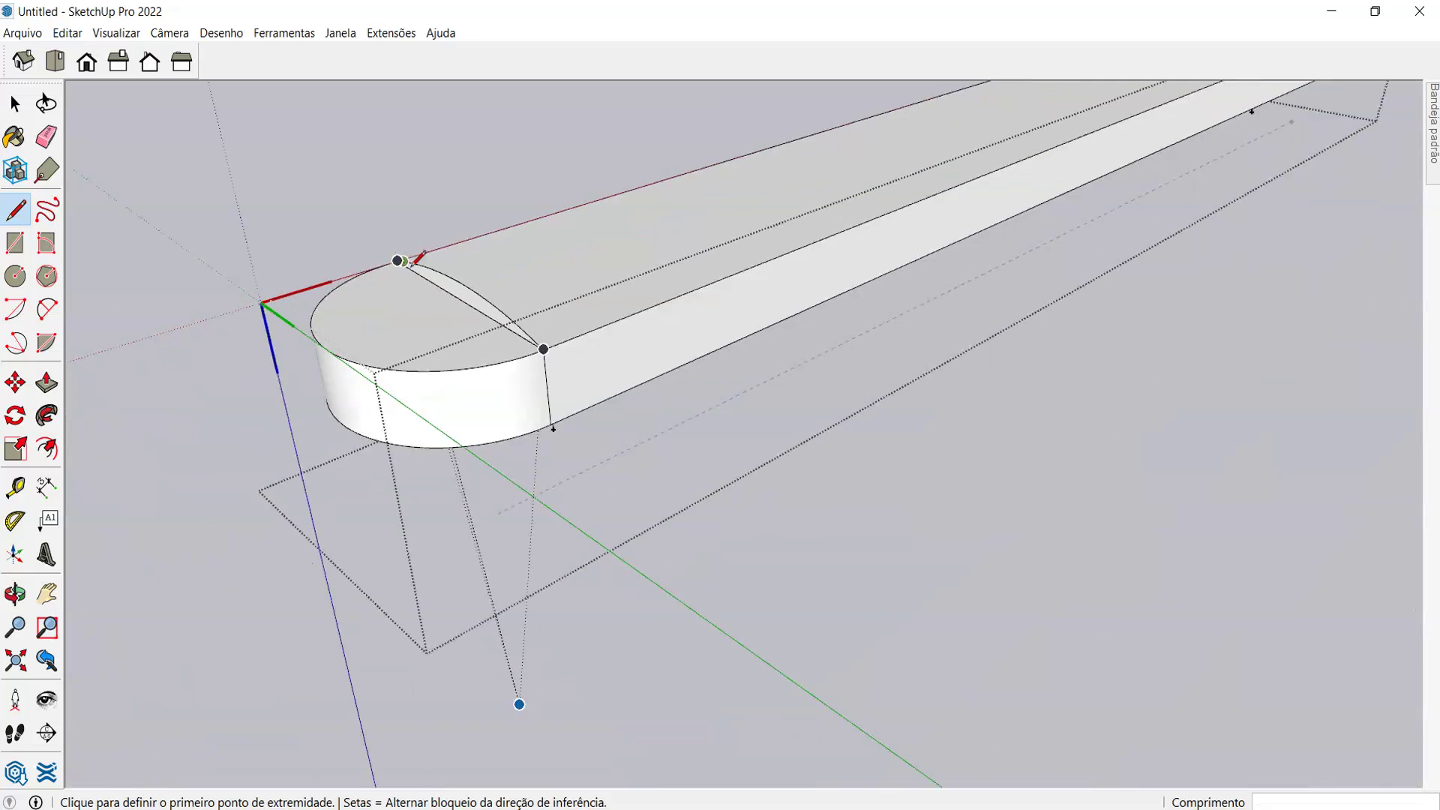
scroll(471, 294, up, 2)
scroll(610, 434, up, 3)
key(space)
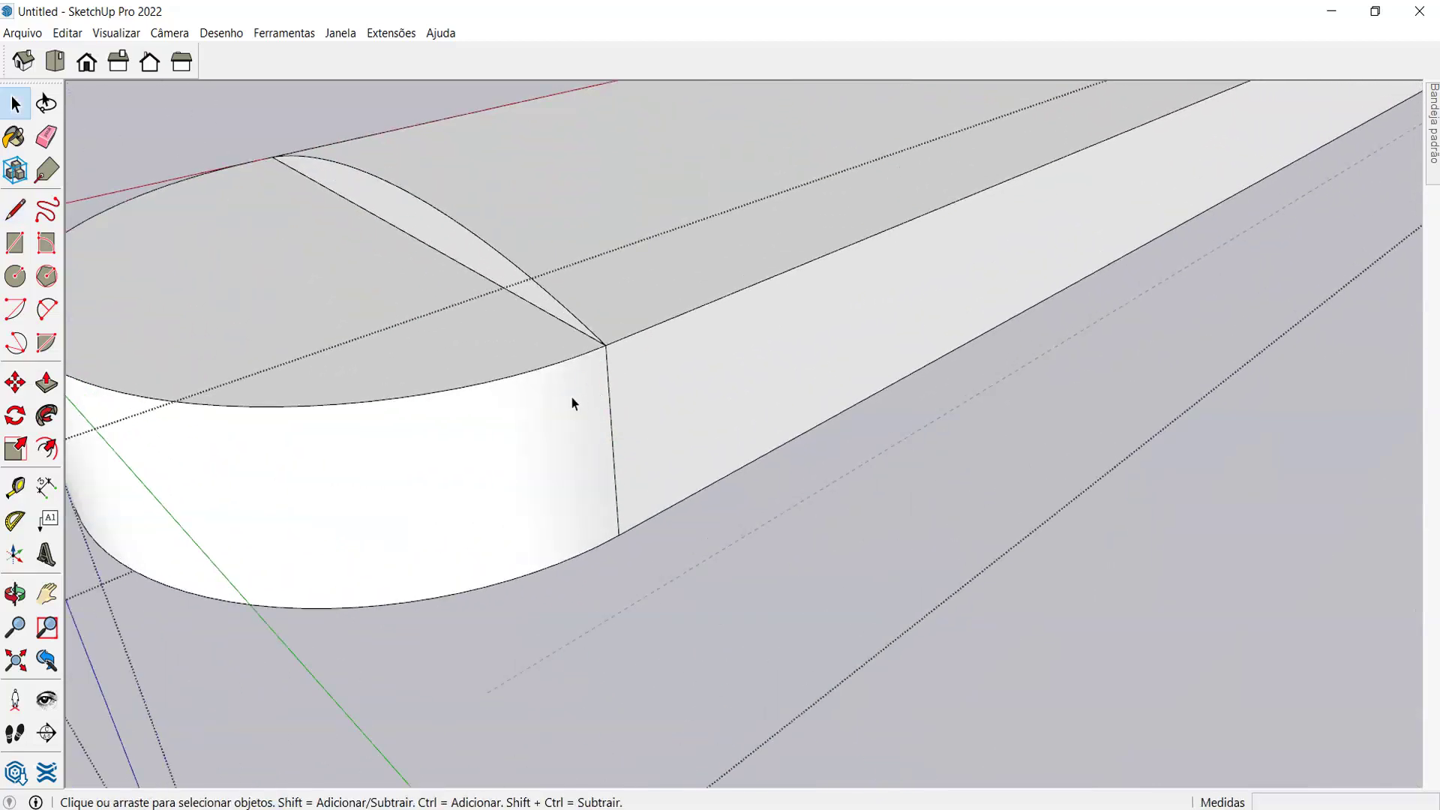
- Sweep the arc profile with Follow Me along the complete outline of the arm's wide face
scroll(578, 401, down, 3)
click(650, 352)
scroll(392, 450, down, 6)
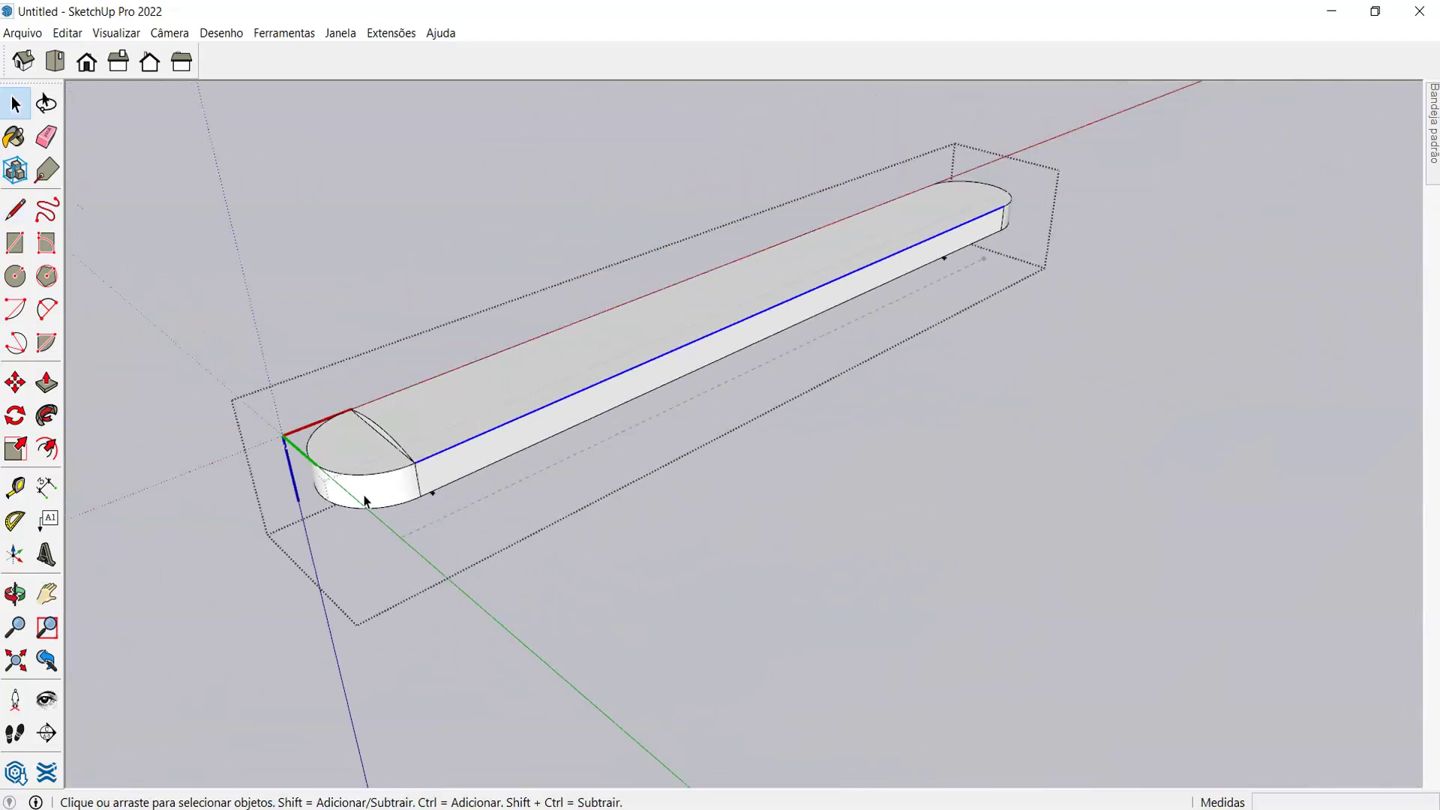
scroll(888, 366, up, 2)
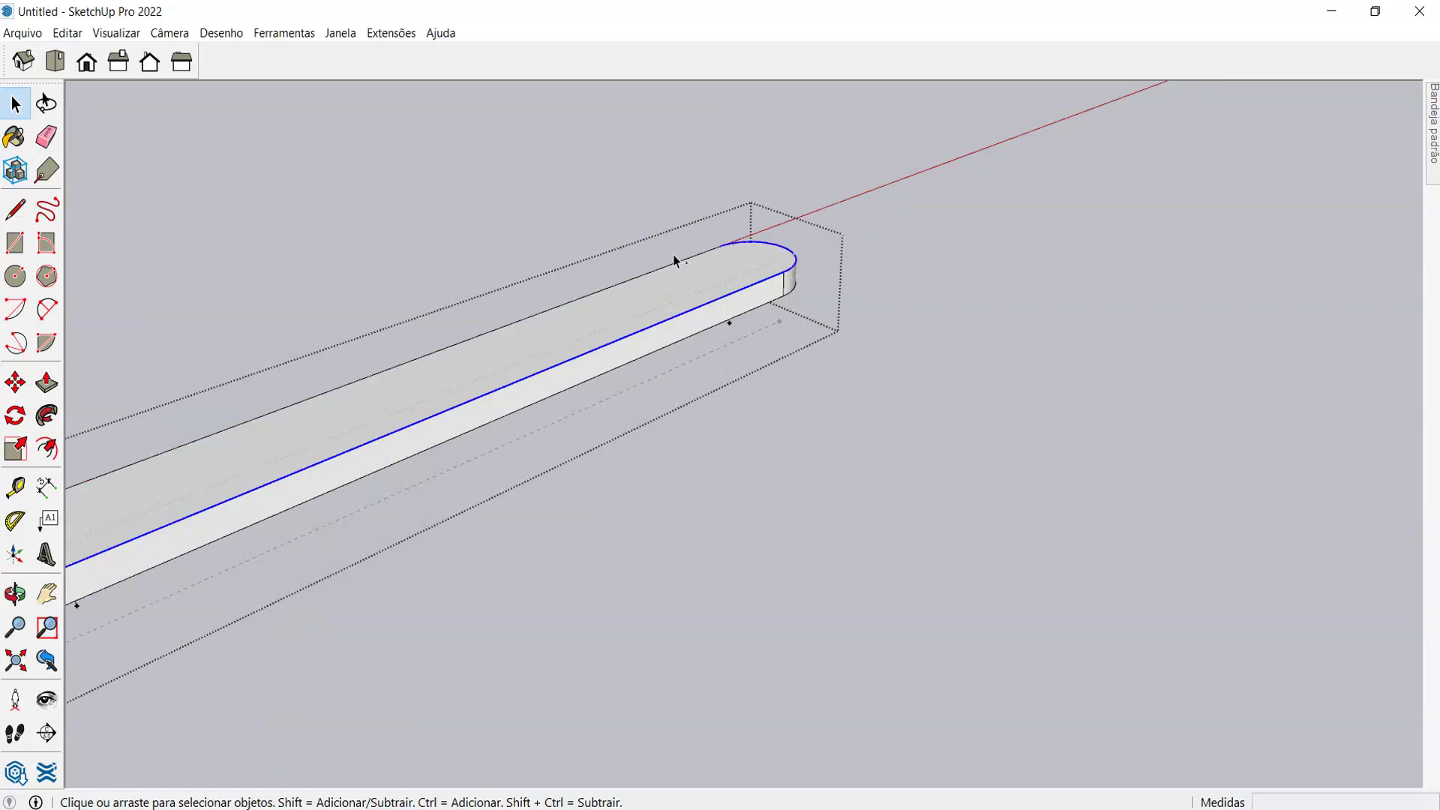
scroll(897, 273, down, 4)
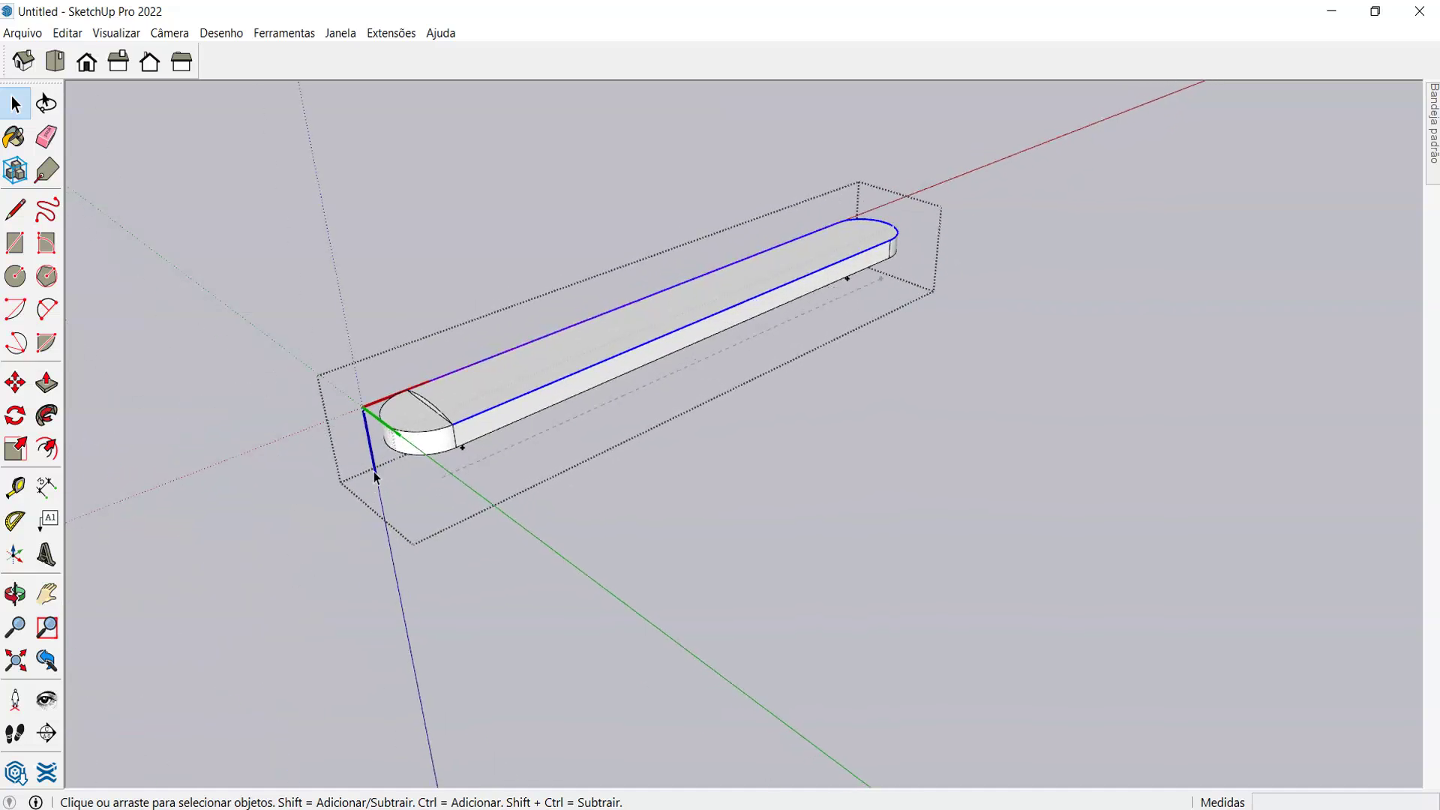
scroll(420, 430, up, 3)
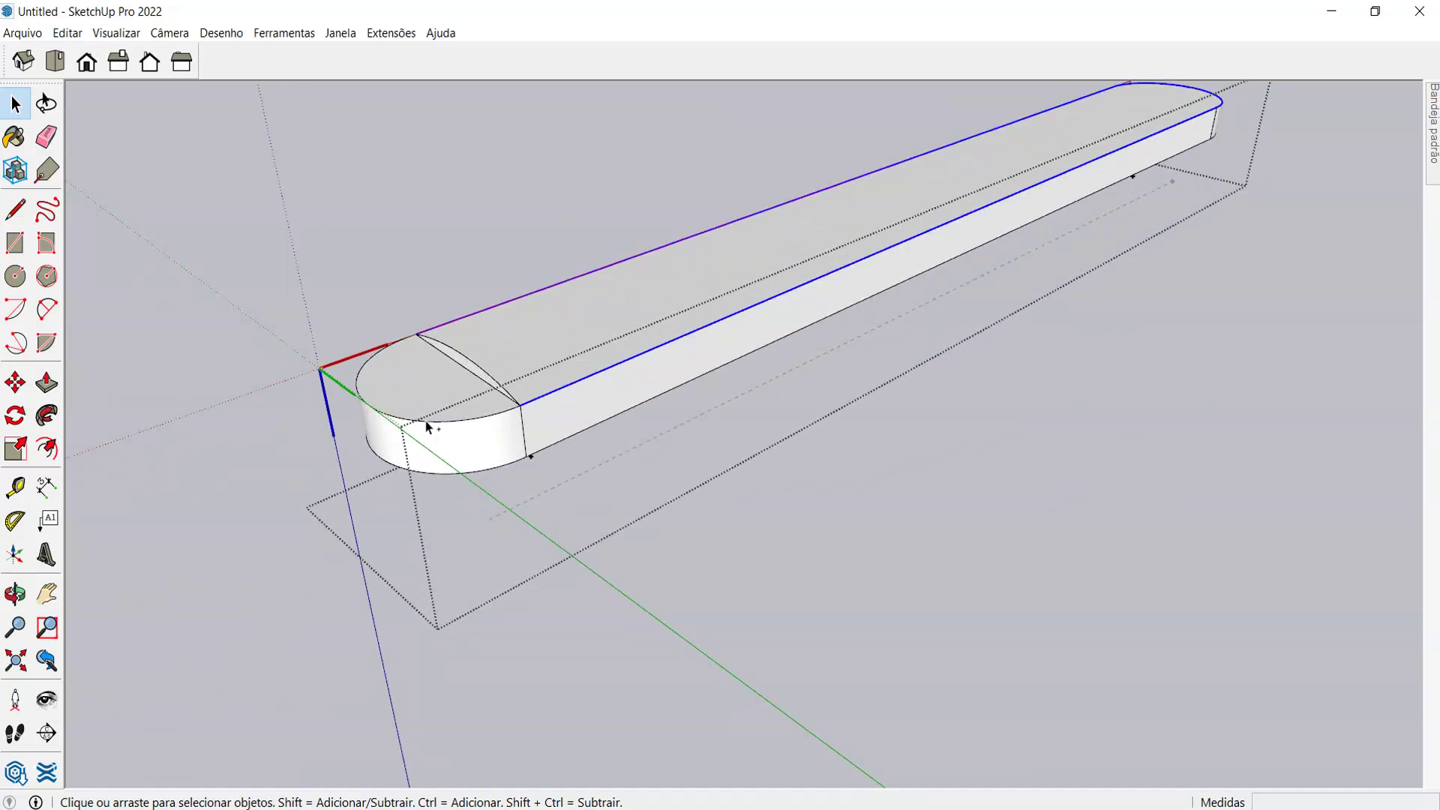
shift+click(434, 422)
middle_drag(434, 423, 694, 407)
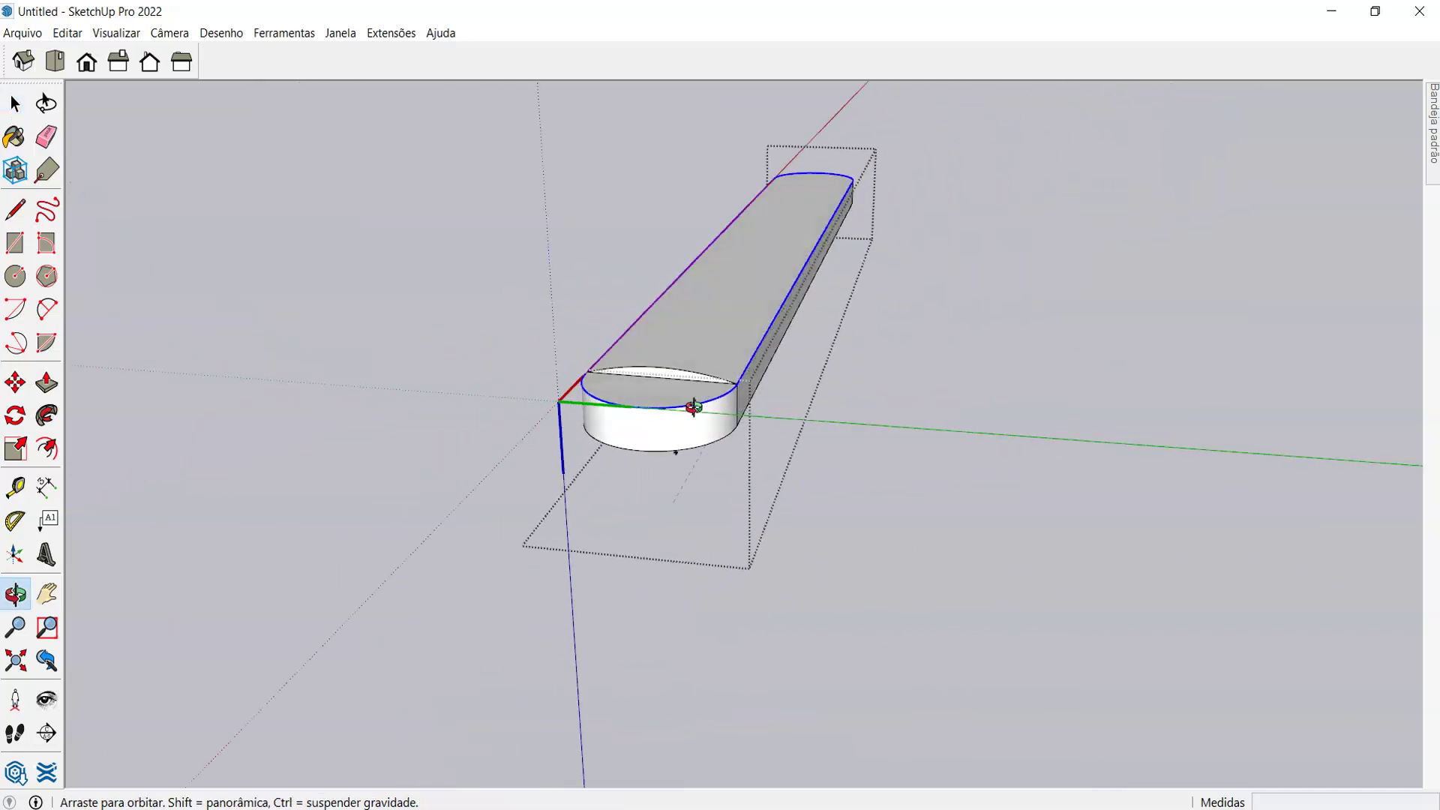
scroll(328, 421, up, 4)
click(47, 414)
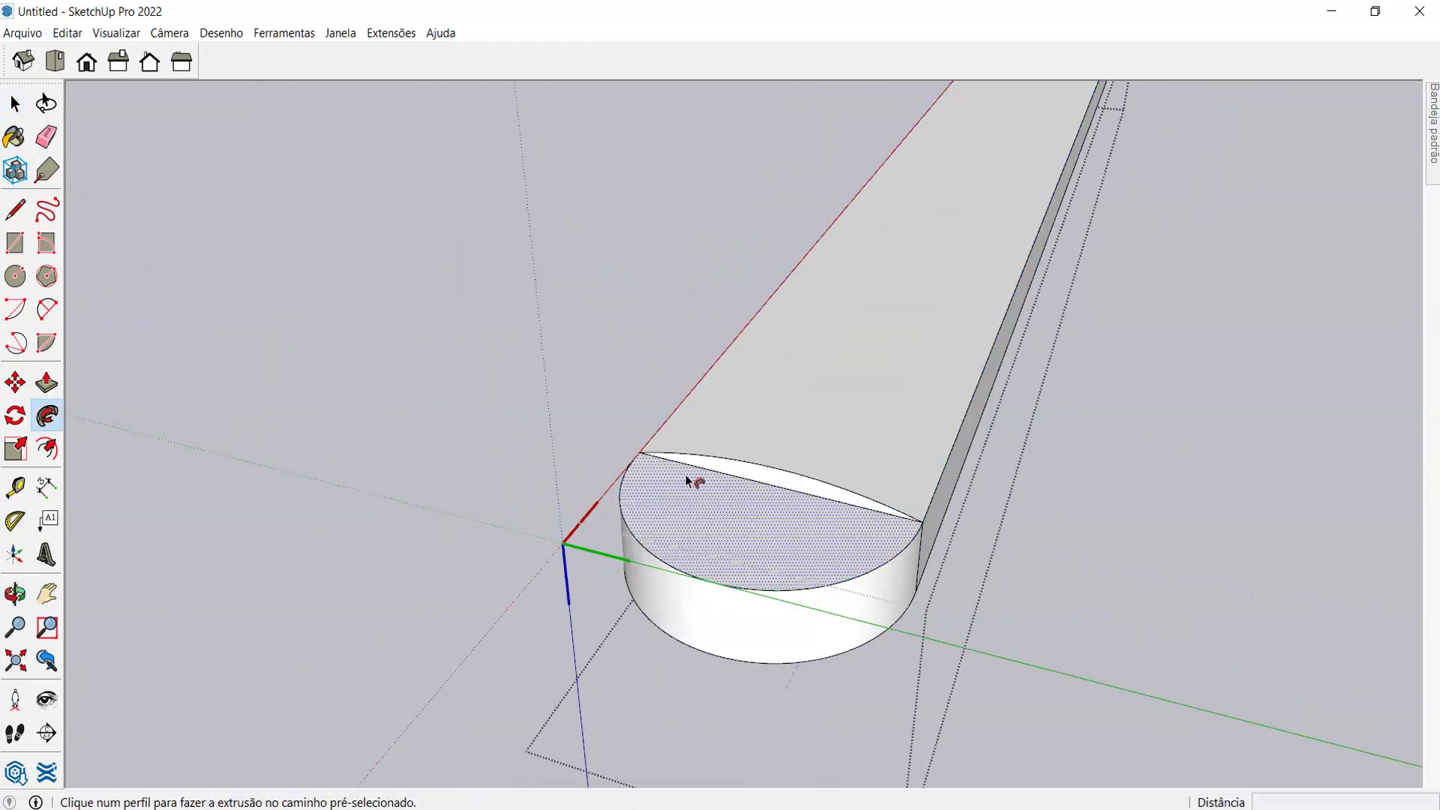
click(759, 478)
- Check the swept surface at the rounded end and undo the sweep together with its arc and closing line
middle_drag(758, 472, 526, 800)
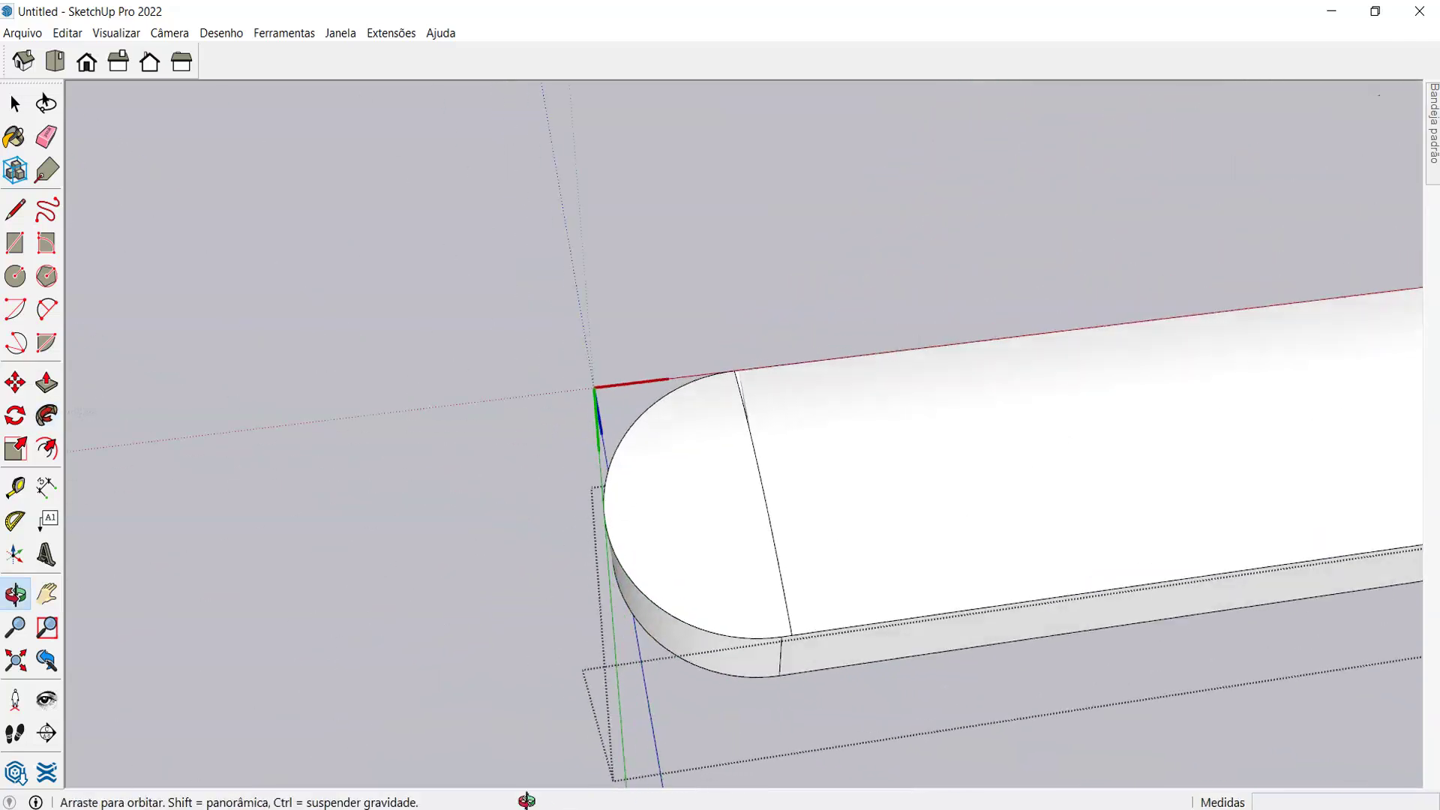
scroll(810, 399, up, 5)
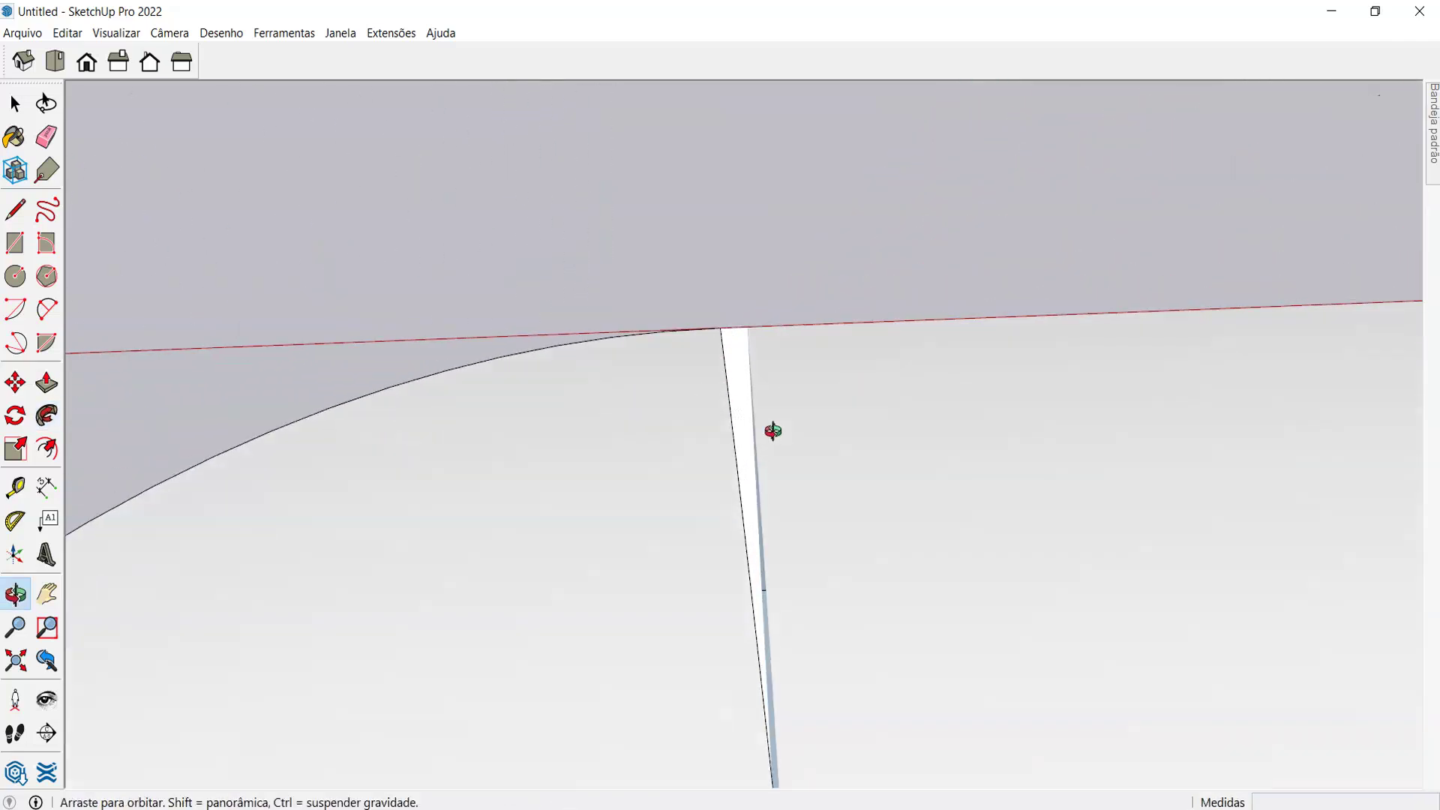
middle_drag(772, 430, 584, 328)
scroll(539, 424, down, 3)
middle_drag(540, 425, 629, 346)
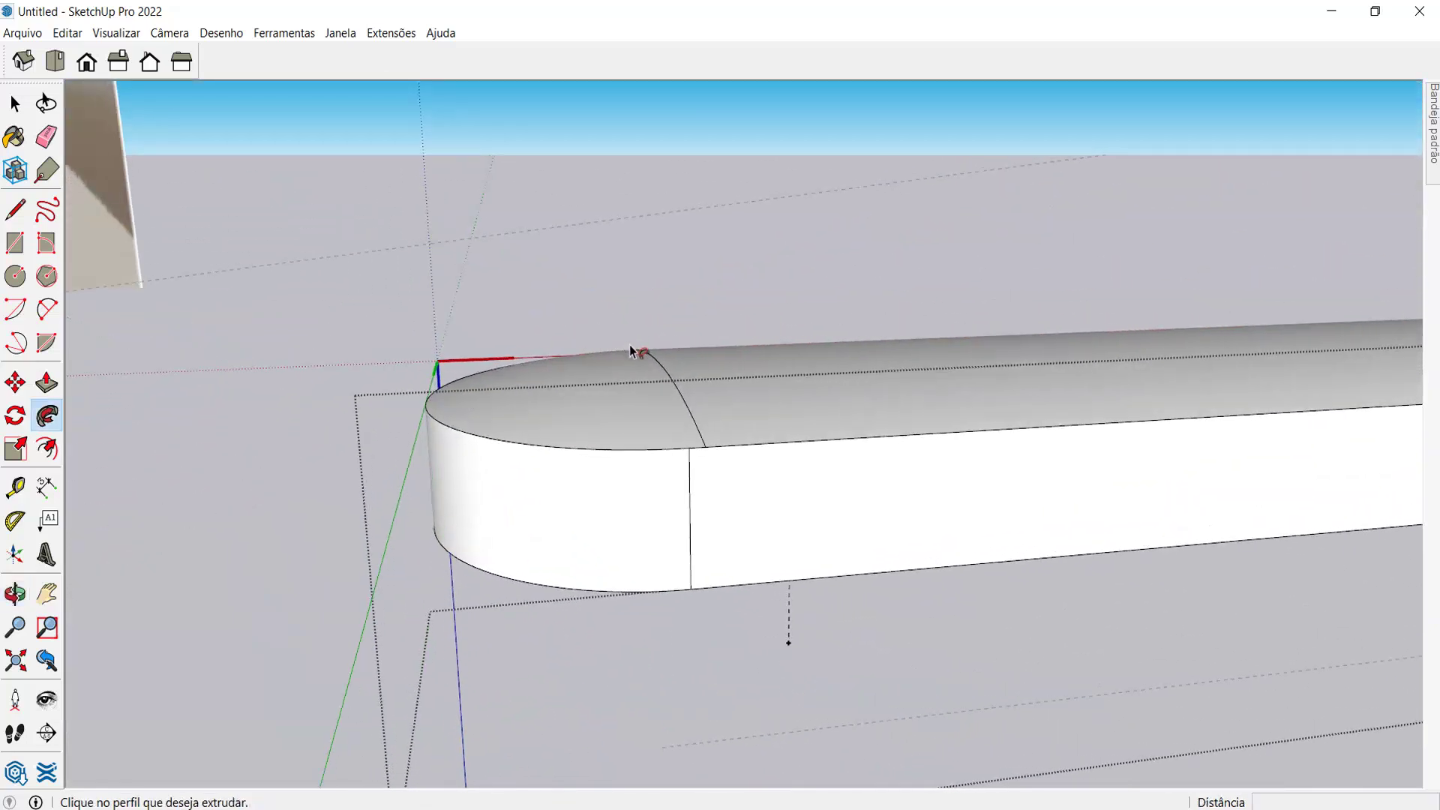
middle_drag(411, 476, 580, 334)
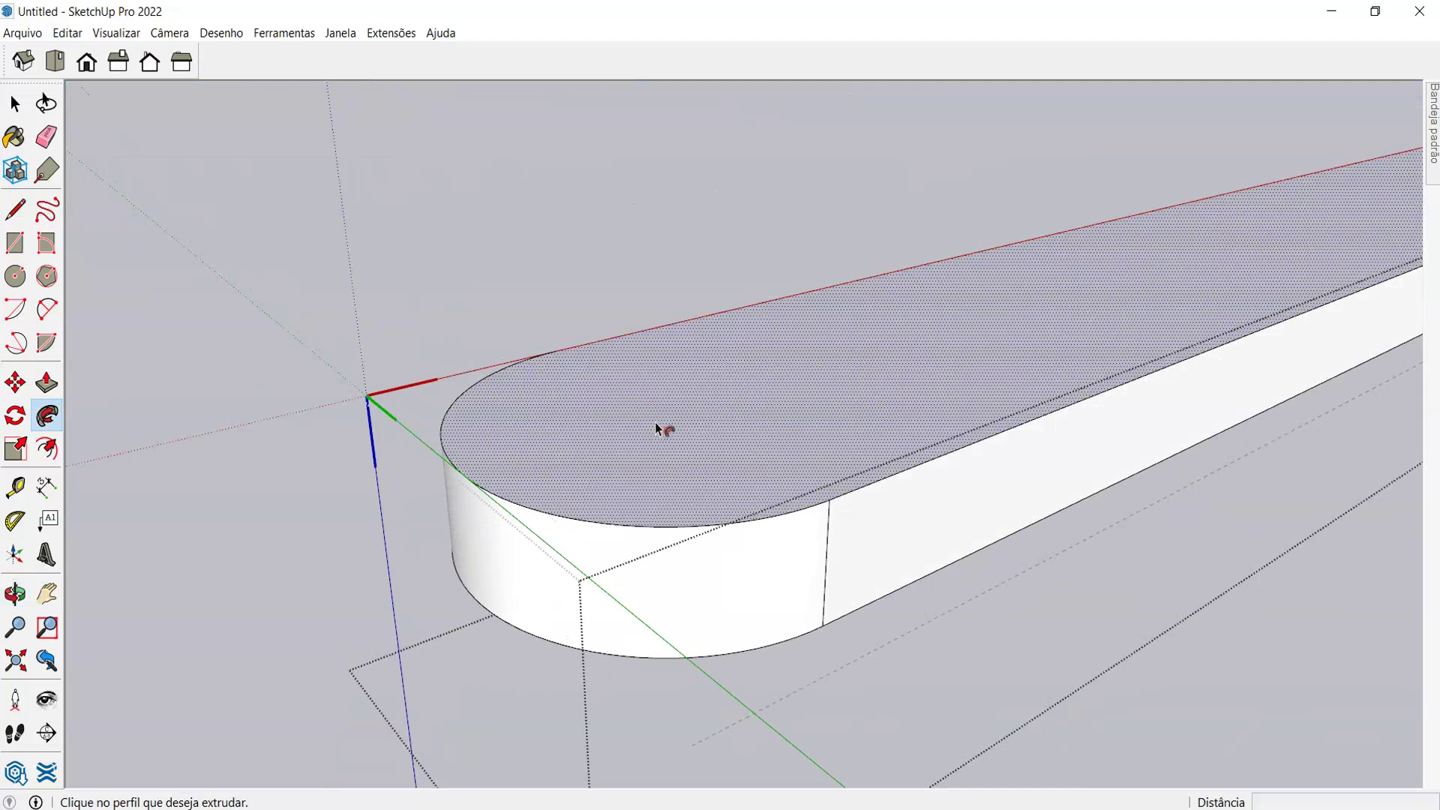
middle_drag(652, 429, 842, 520)
key(a)
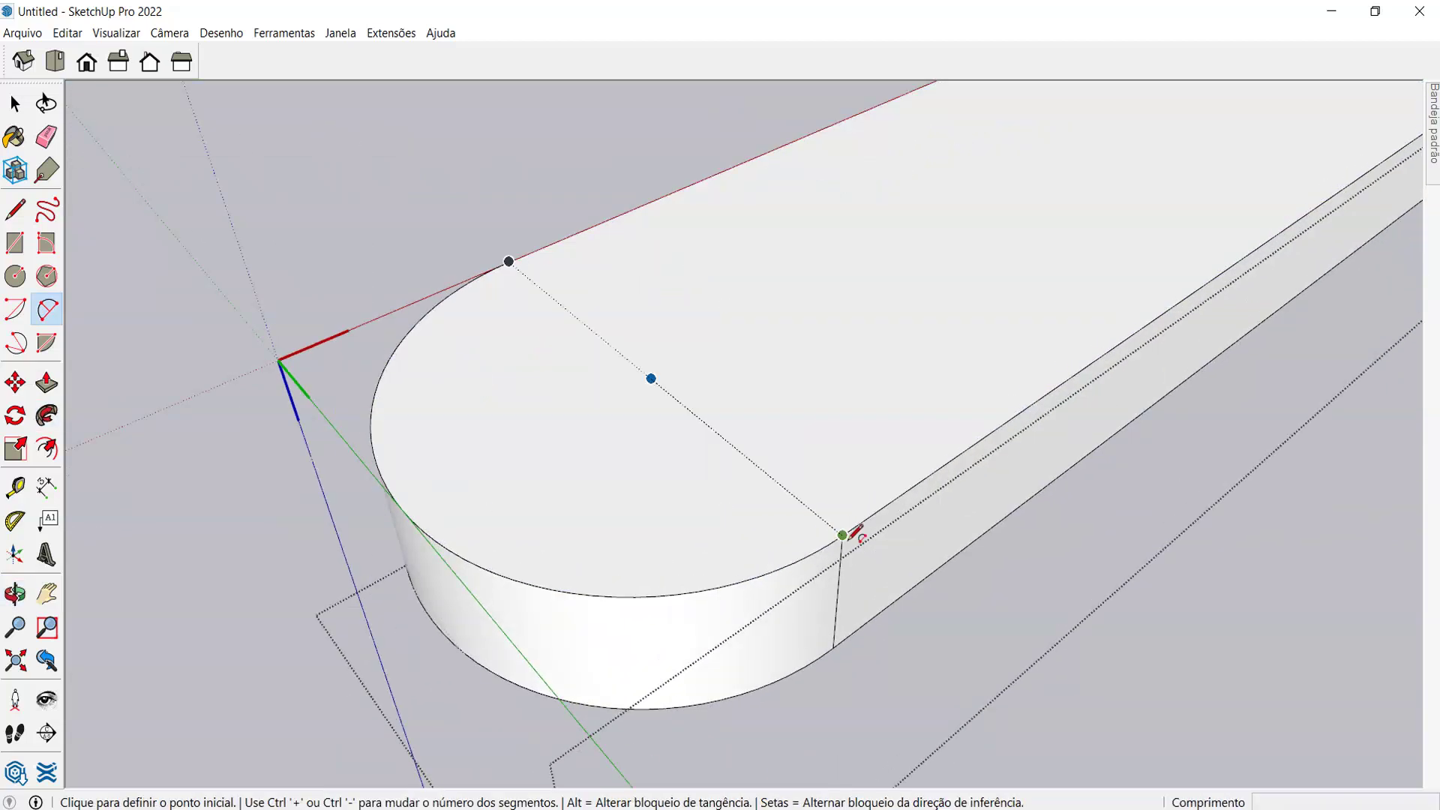
click(842, 534)
click(509, 261)
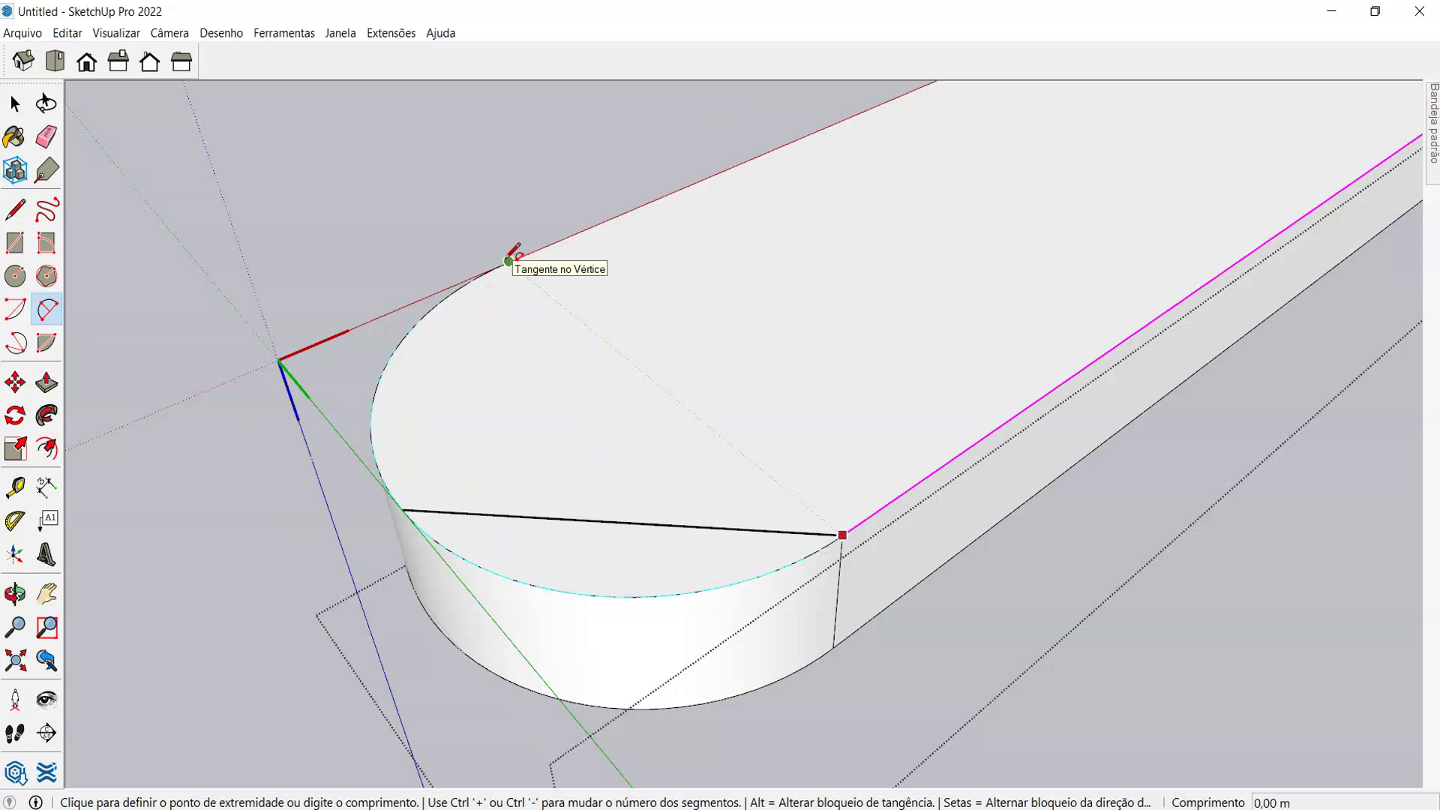
click(510, 258)
click(516, 229)
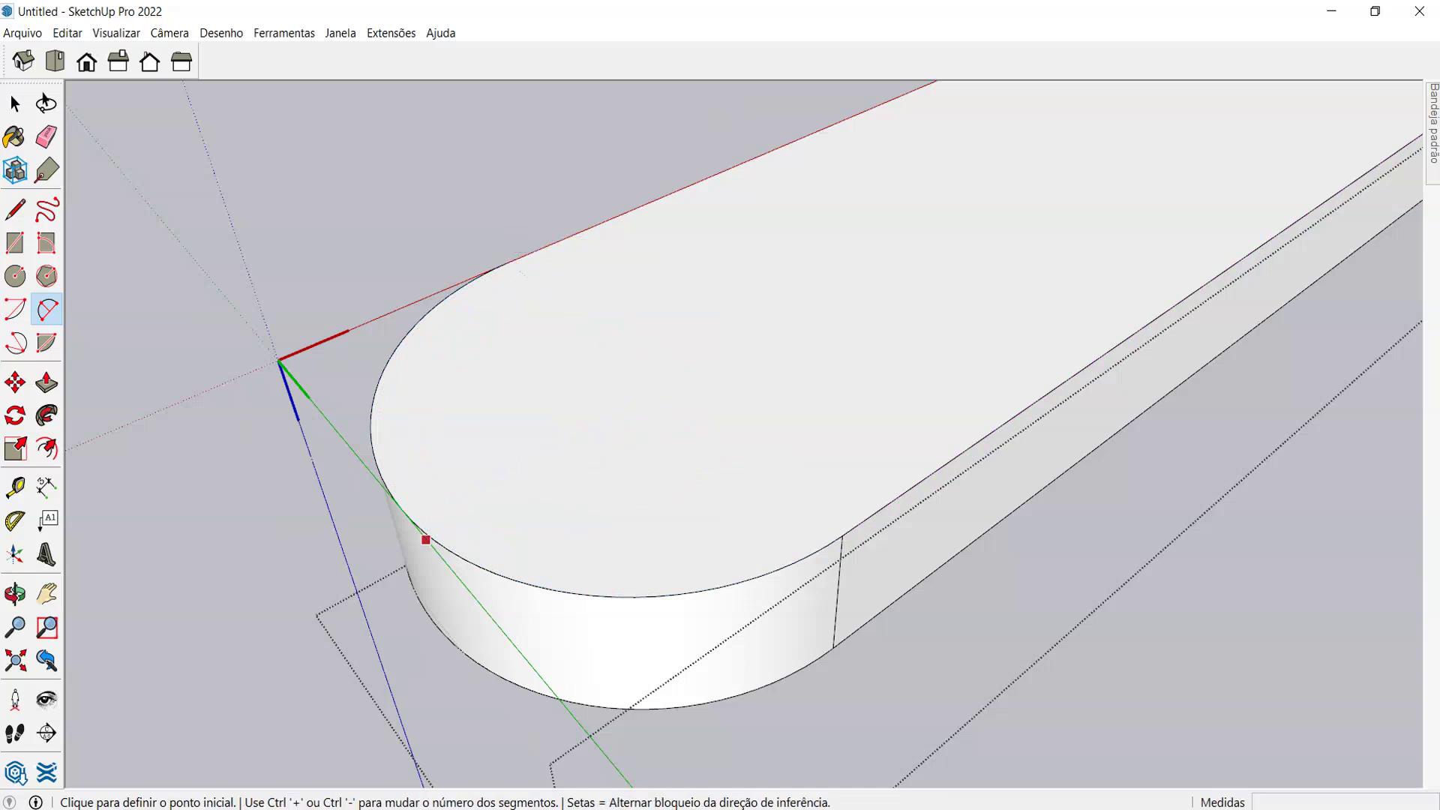
- Draw an arc bulging along the blue axis across the arm's wide face, joining the two straight edges slightly inward from the rounded end
click(46, 309)
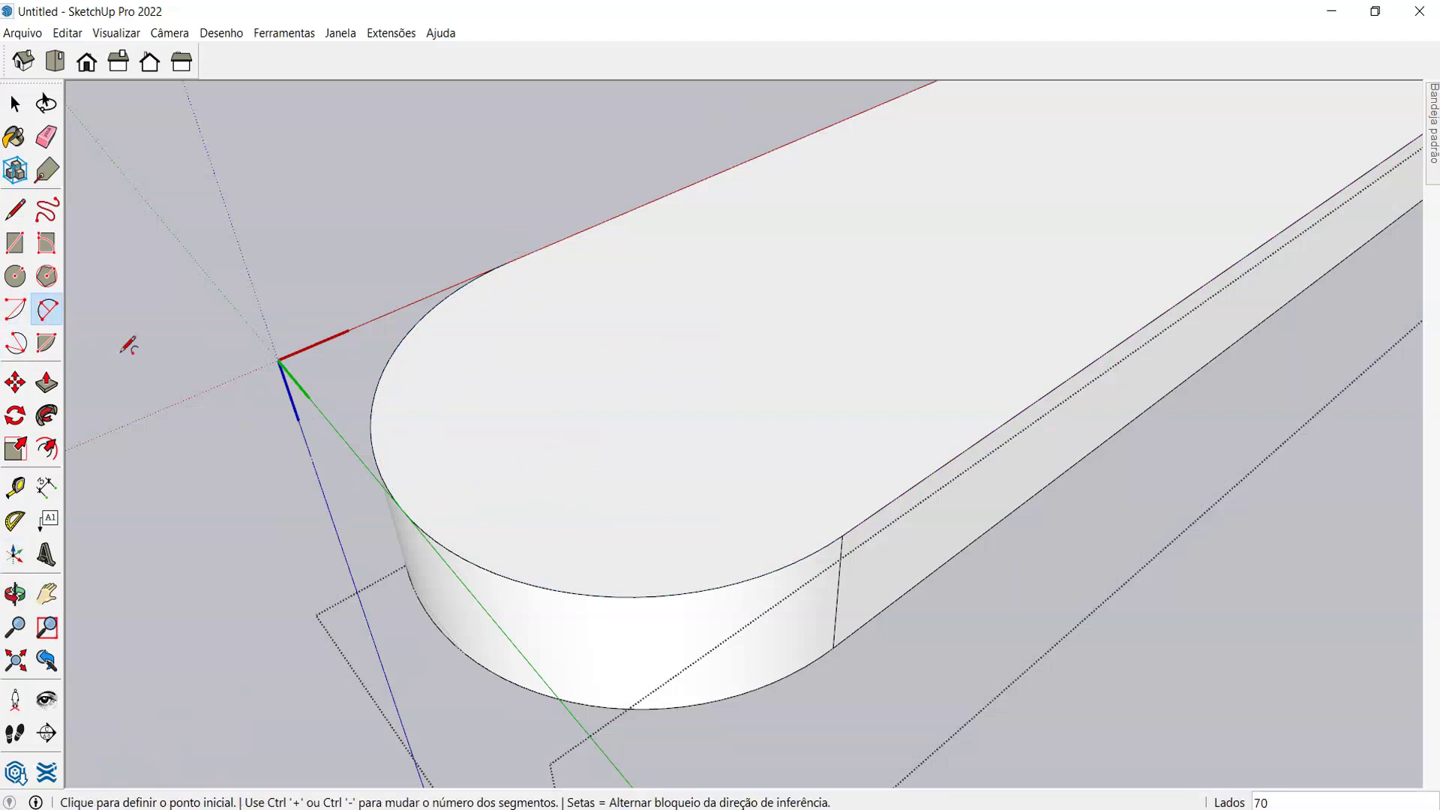
click(585, 228)
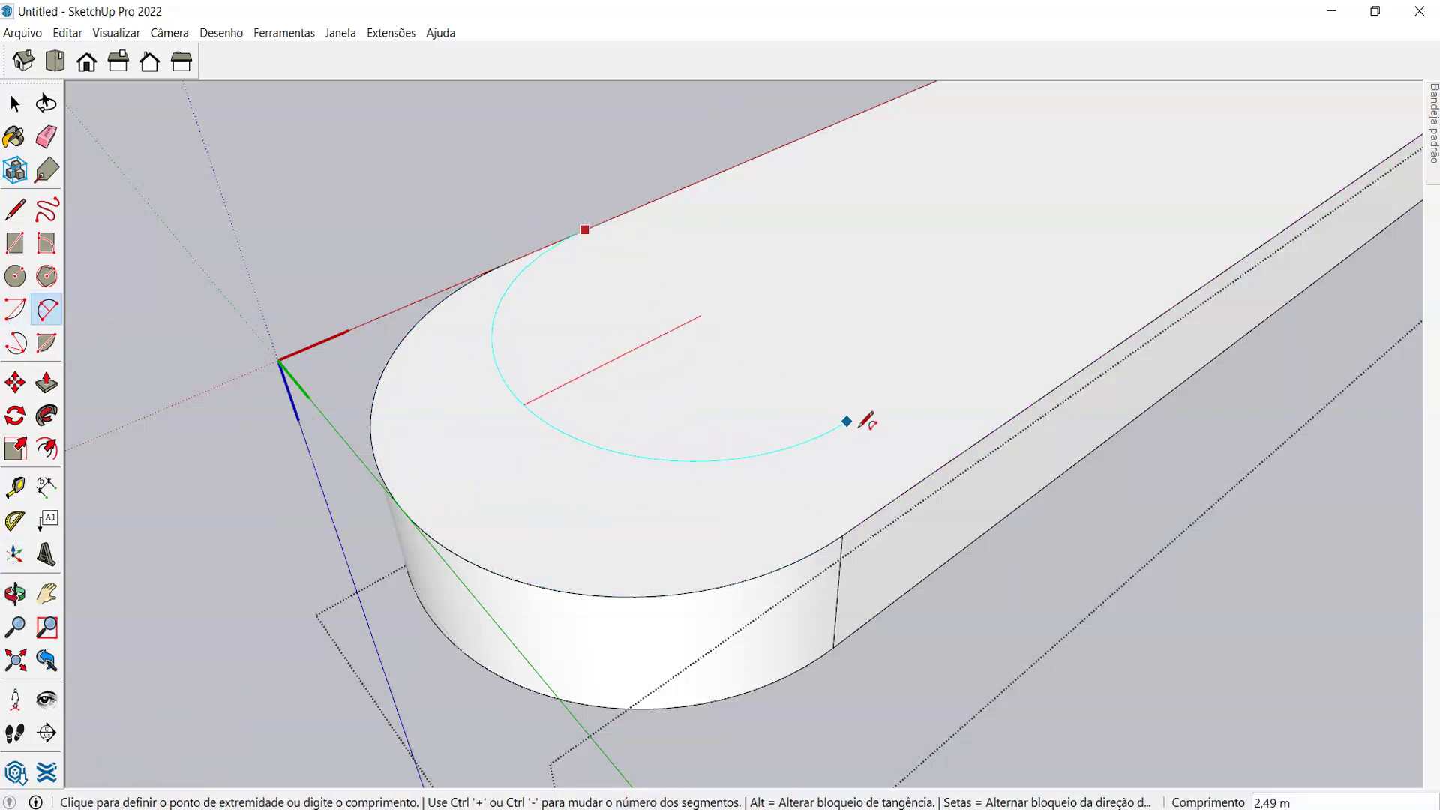
click(926, 477)
middle_drag(700, 305, 739, 504)
middle_drag(685, 296, 659, 209)
middle_drag(533, 160, 649, 180)
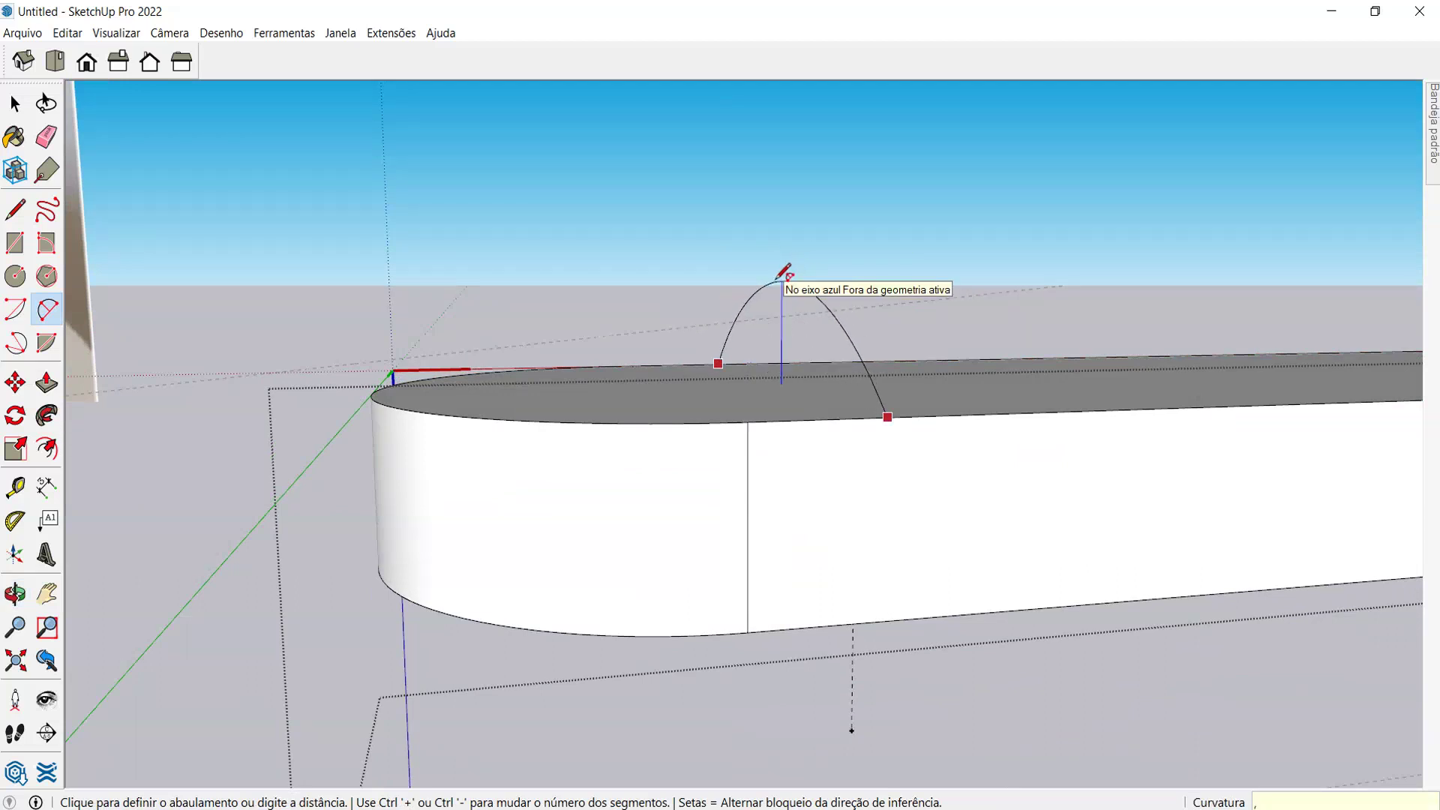
click(782, 272)
- Close the new arc profile with a straight line between its two endpoints on the arm's straight edges
mouse_move(675, 360)
middle_down()
mouse_move(997, 569)
mouse_move(873, 420)
middle_up()
key(l)
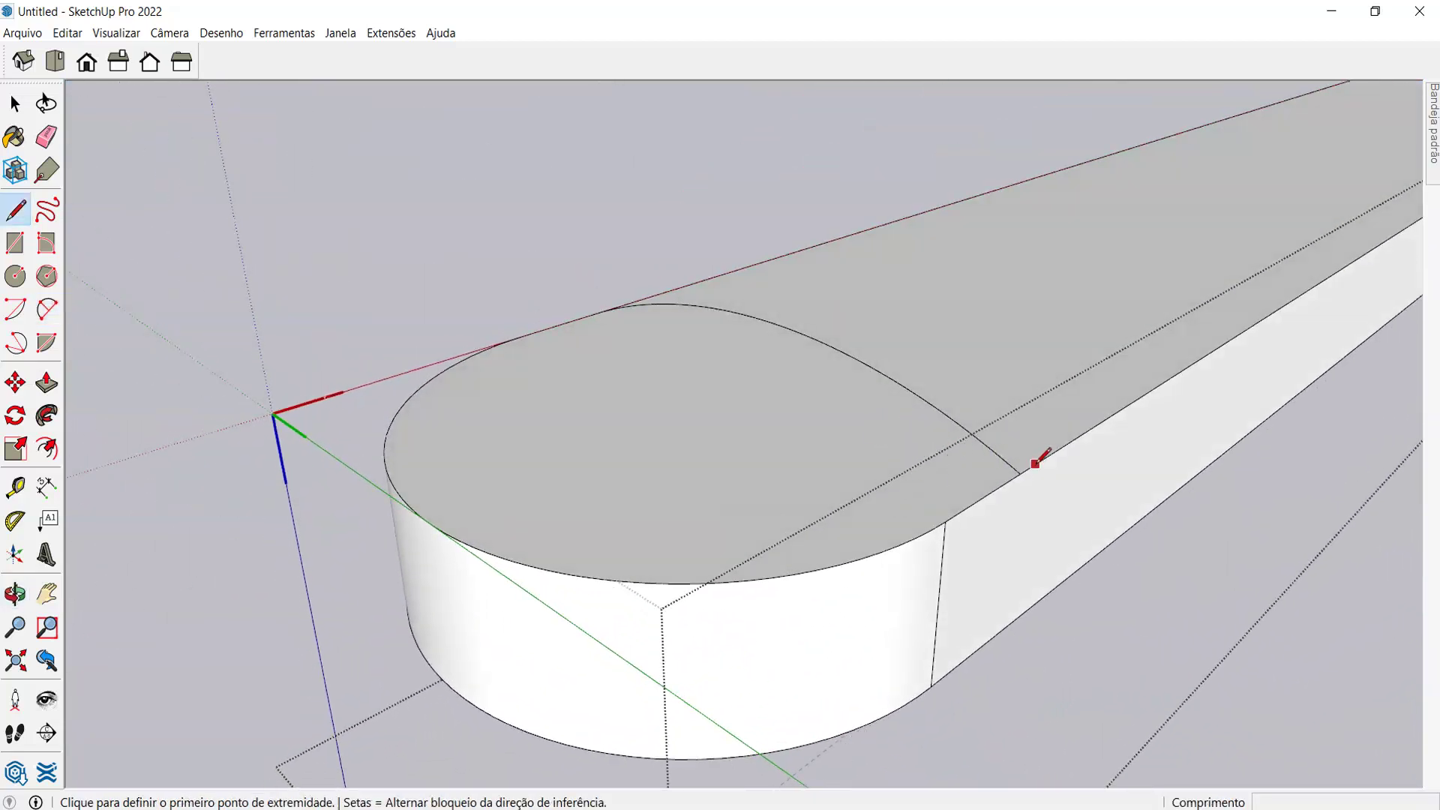
click(1020, 473)
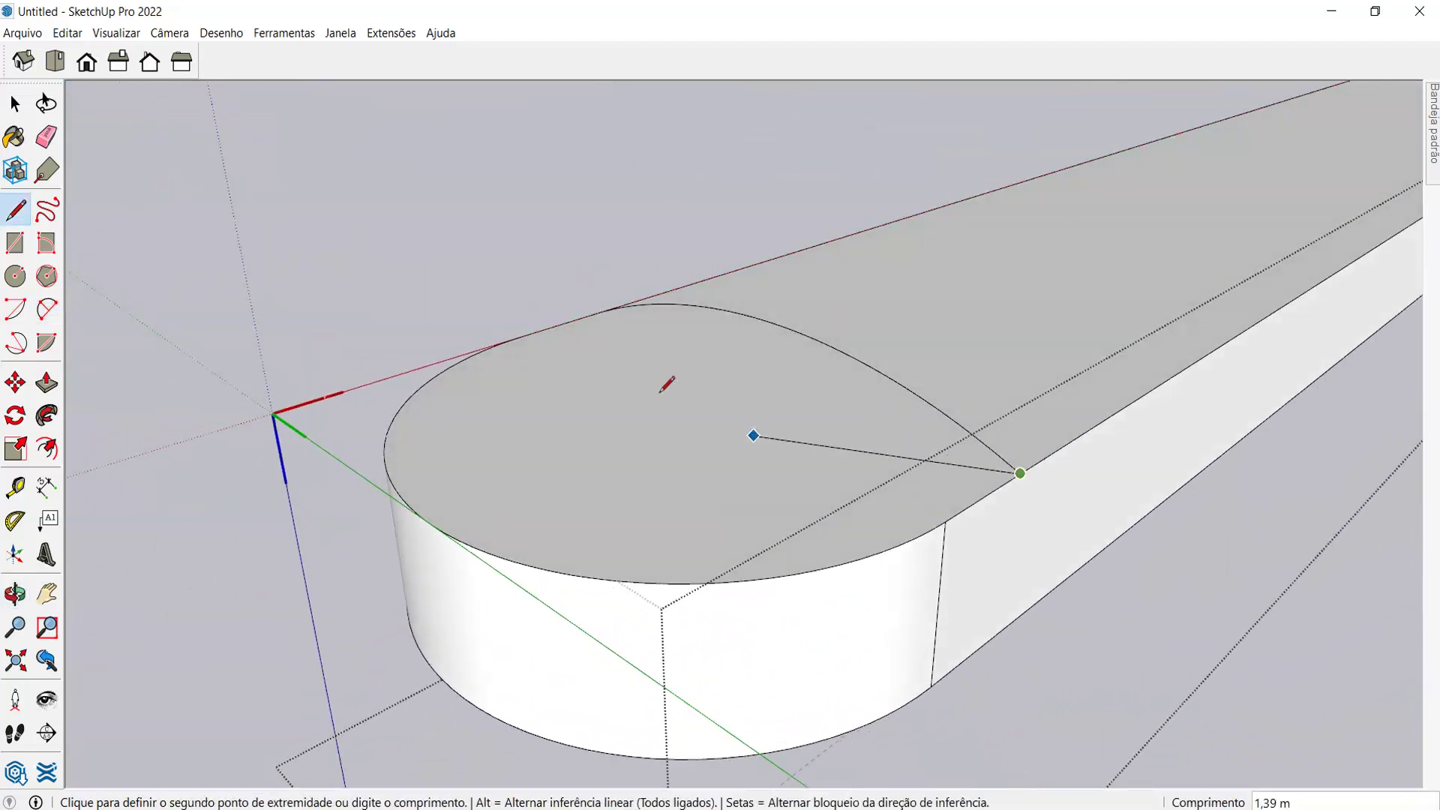
click(600, 311)
- Sweep the arc profile with Follow Me along the complete outline of the arm's wide face, dismissing the calendar reminder
scroll(597, 318, down, 3)
key(space)
click(835, 374)
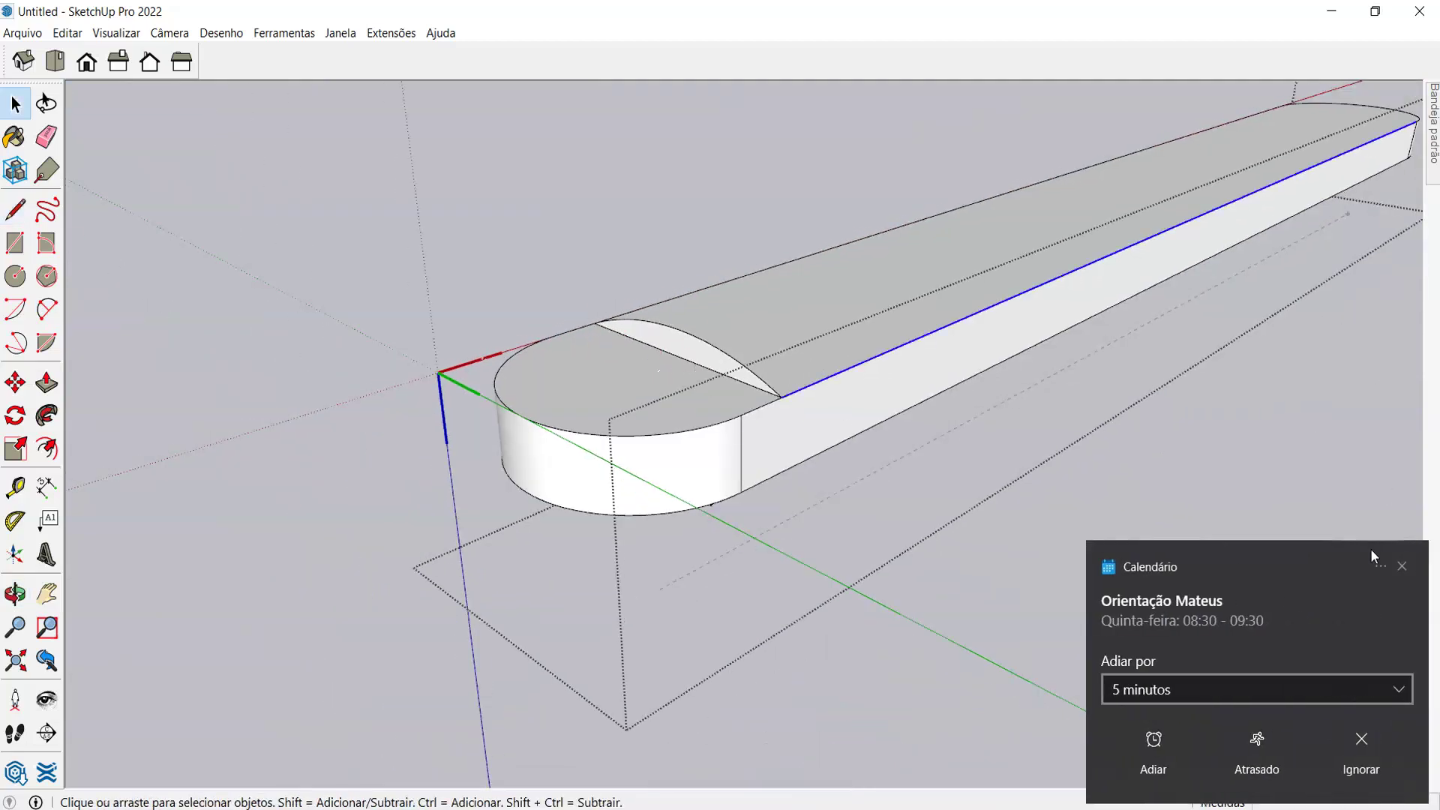
click(1402, 567)
middle_drag(753, 514, 1004, 504)
scroll(1228, 250, up, 5)
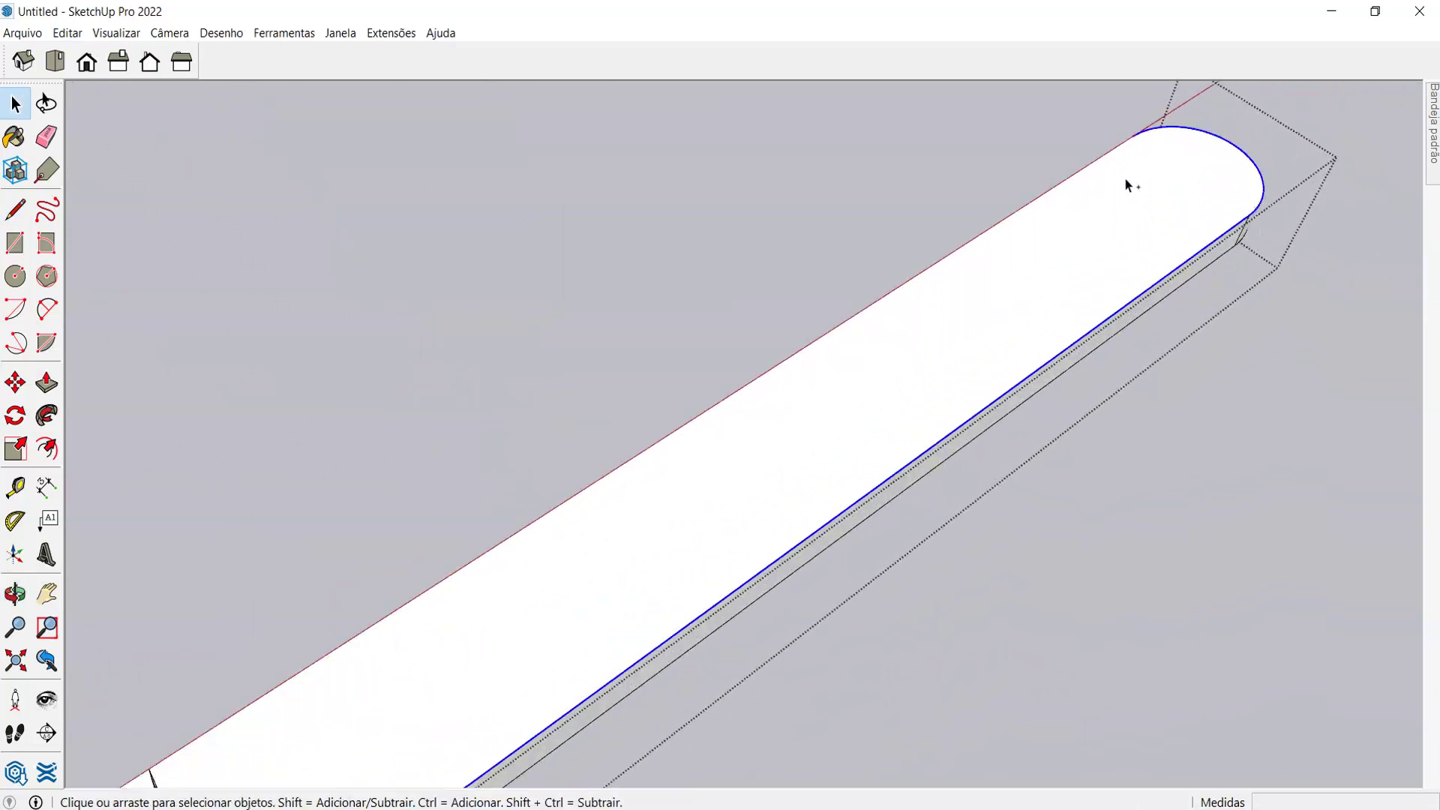
scroll(1073, 171, down, 5)
scroll(507, 555, up, 8)
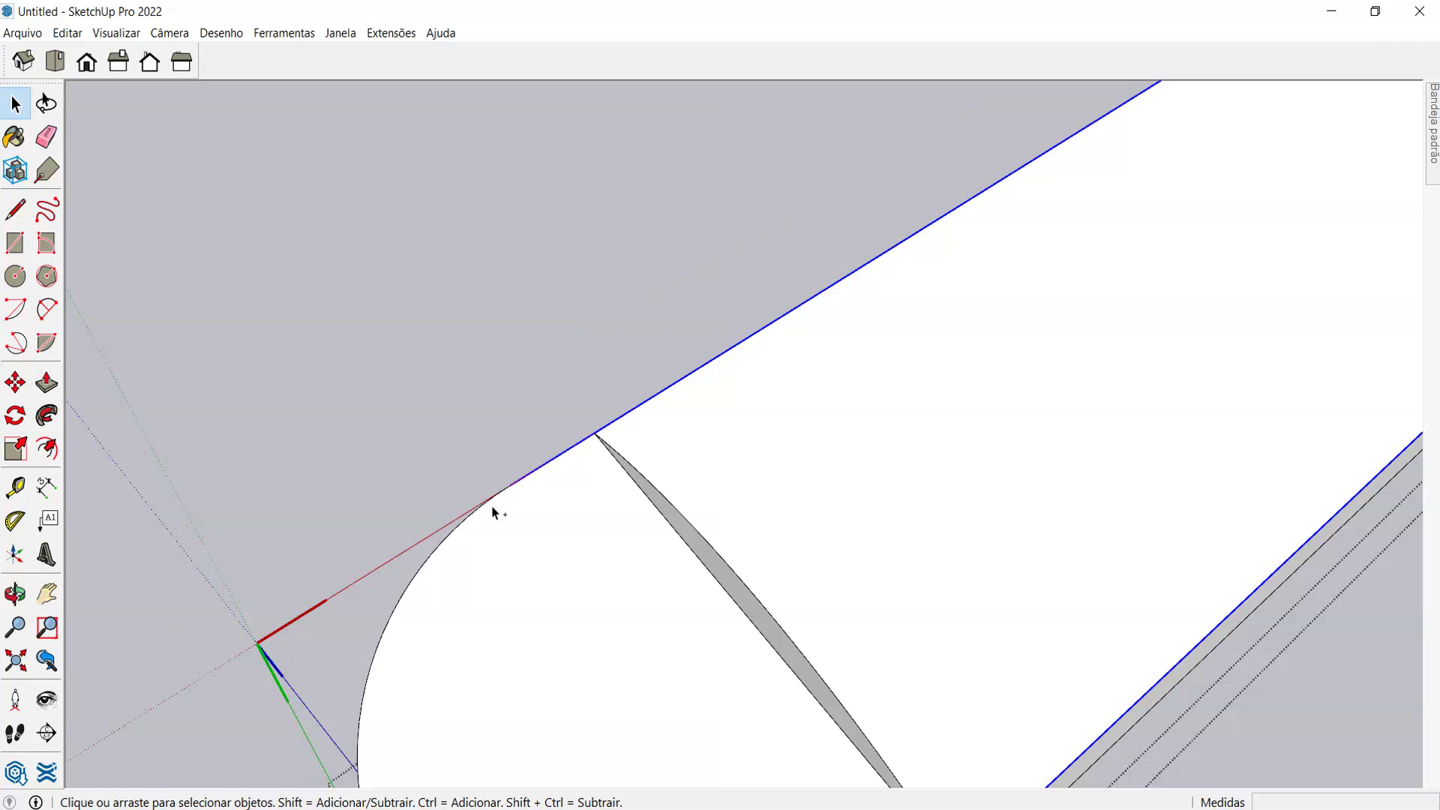
scroll(475, 450, down, 5)
scroll(664, 537, up, 3)
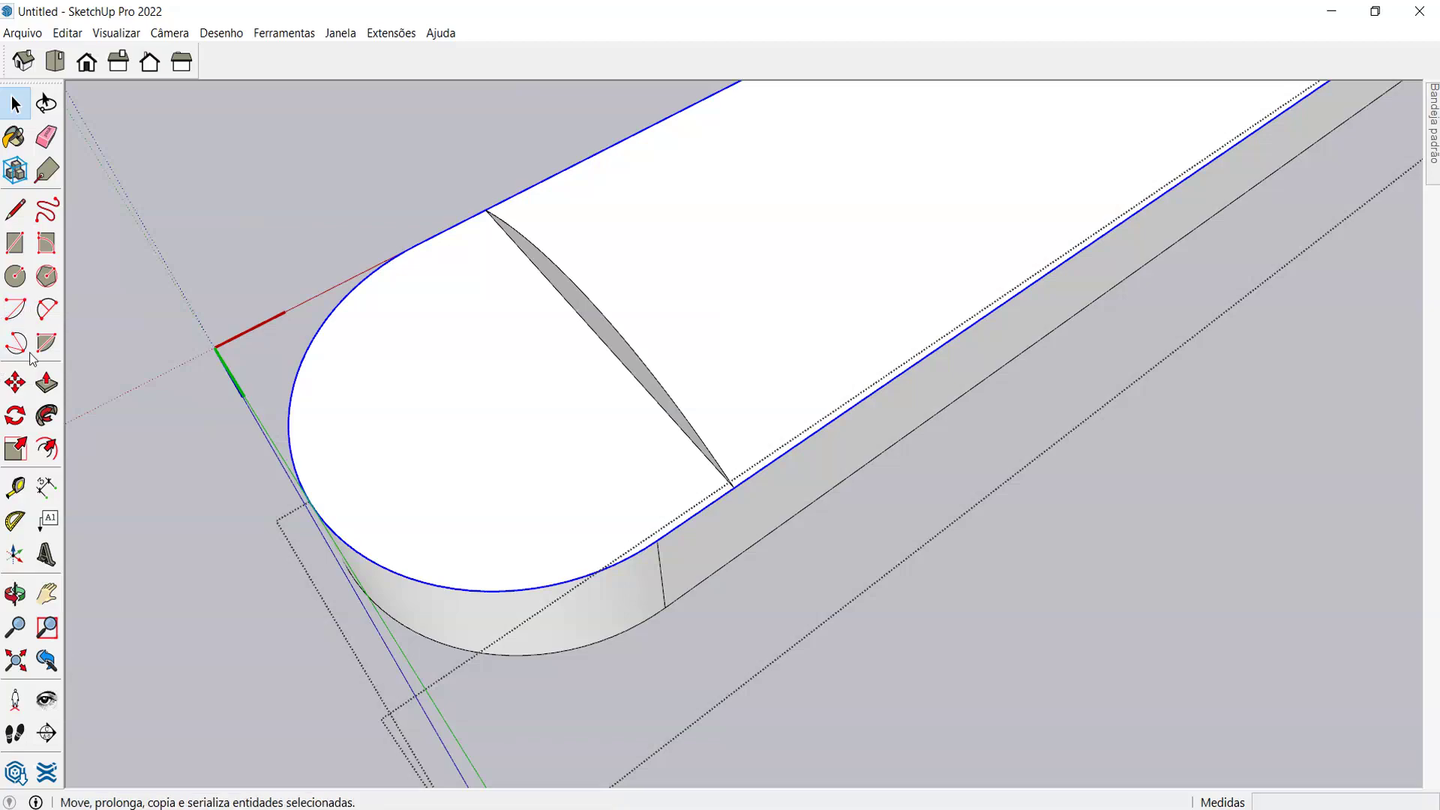
click(46, 415)
click(600, 336)
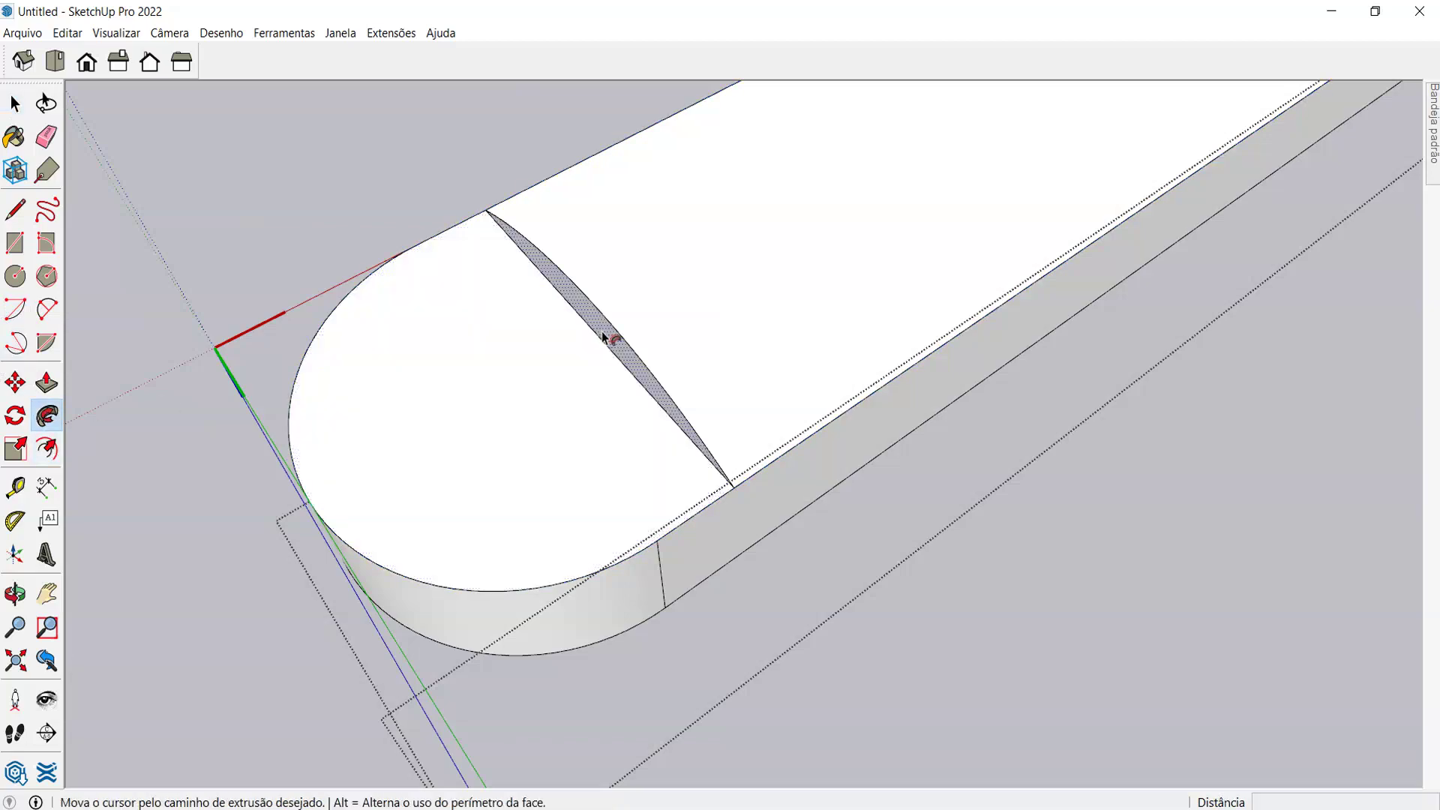
- Examine the arm's curved face and rounded ends, close the arm for editing and compare it with the lamp reference image
middle_drag(604, 342, 587, 298)
scroll(552, 408, down, 5)
middle_drag(553, 408, 1122, 222)
scroll(861, 272, up, 5)
scroll(906, 246, down, 3)
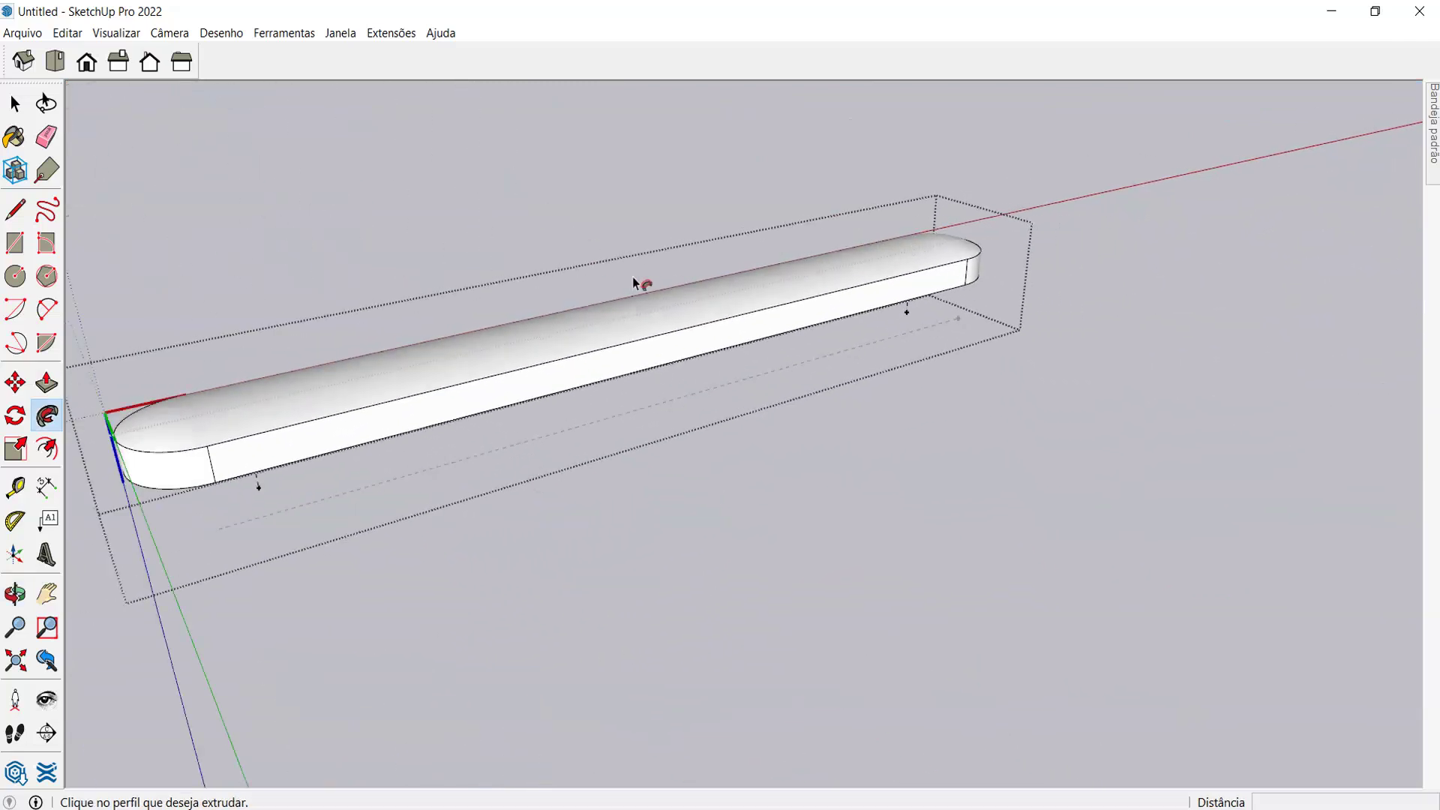
scroll(1046, 298, down, 2)
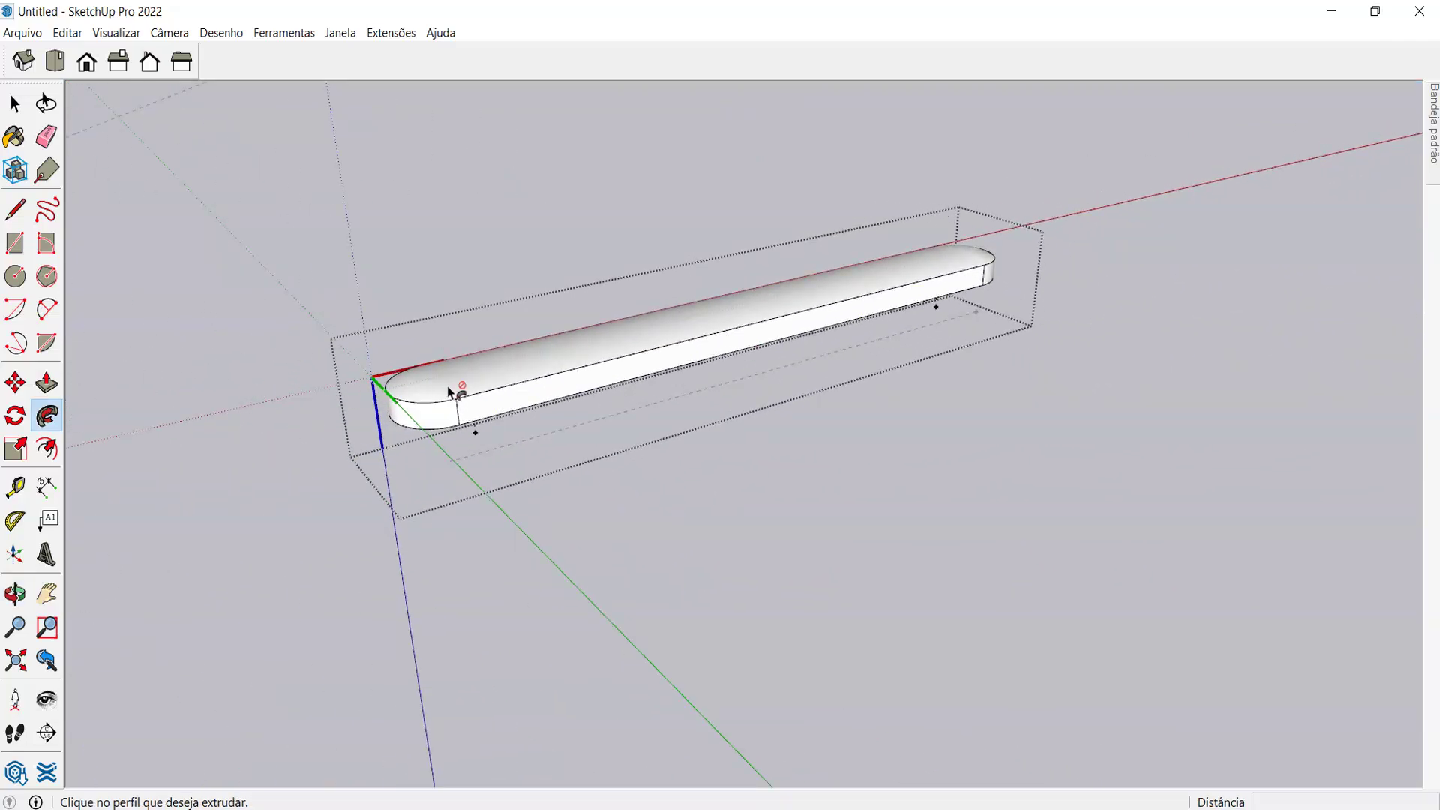
scroll(479, 382, up, 5)
mouse_move(372, 398)
middle_down()
mouse_move(781, 277)
mouse_move(875, 233)
mouse_move(965, 230)
mouse_move(899, 296)
mouse_move(353, 392)
middle_up()
scroll(517, 356, down, 2)
scroll(516, 351, down, 3)
middle_drag(516, 351, 736, 443)
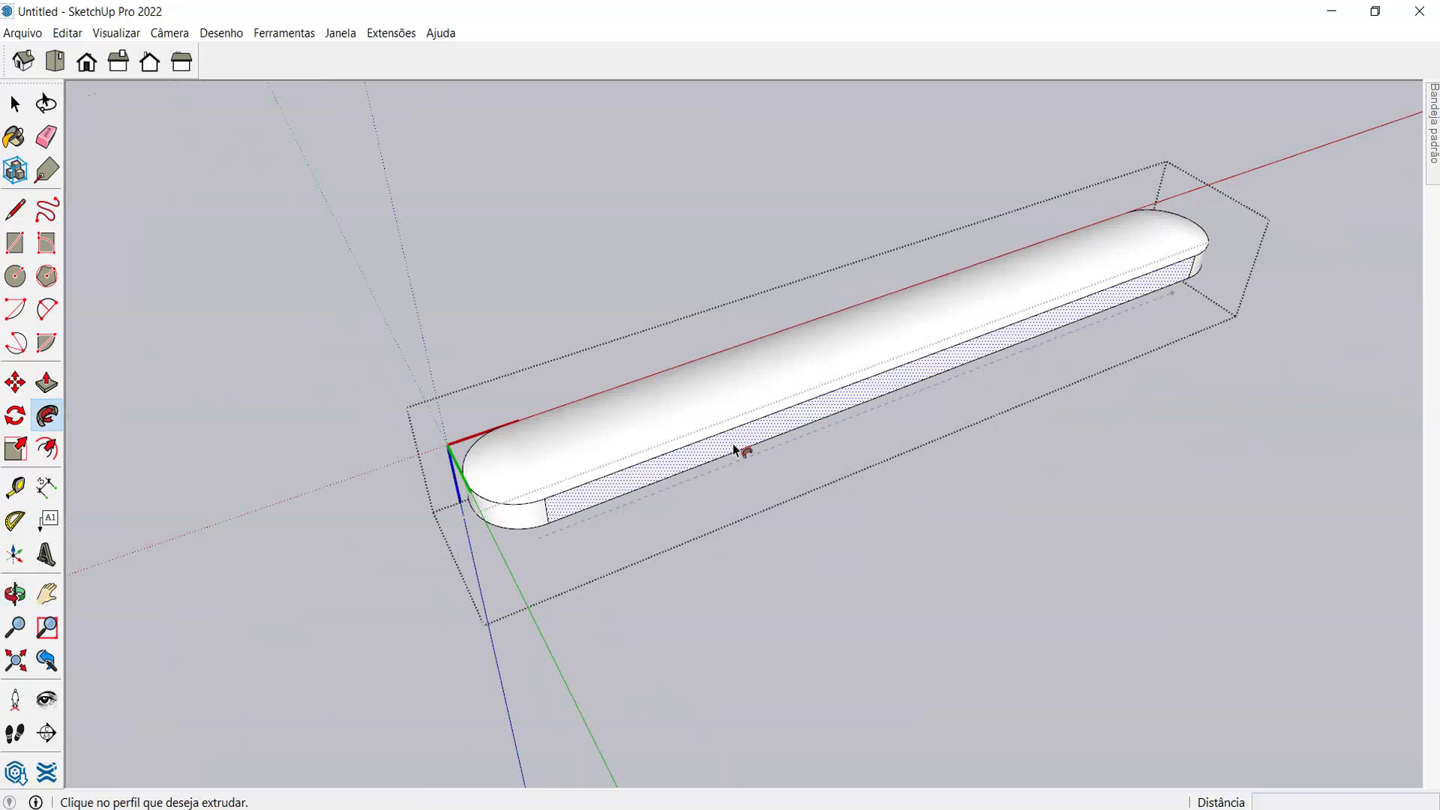
scroll(967, 398, down, 4)
scroll(862, 363, up, 4)
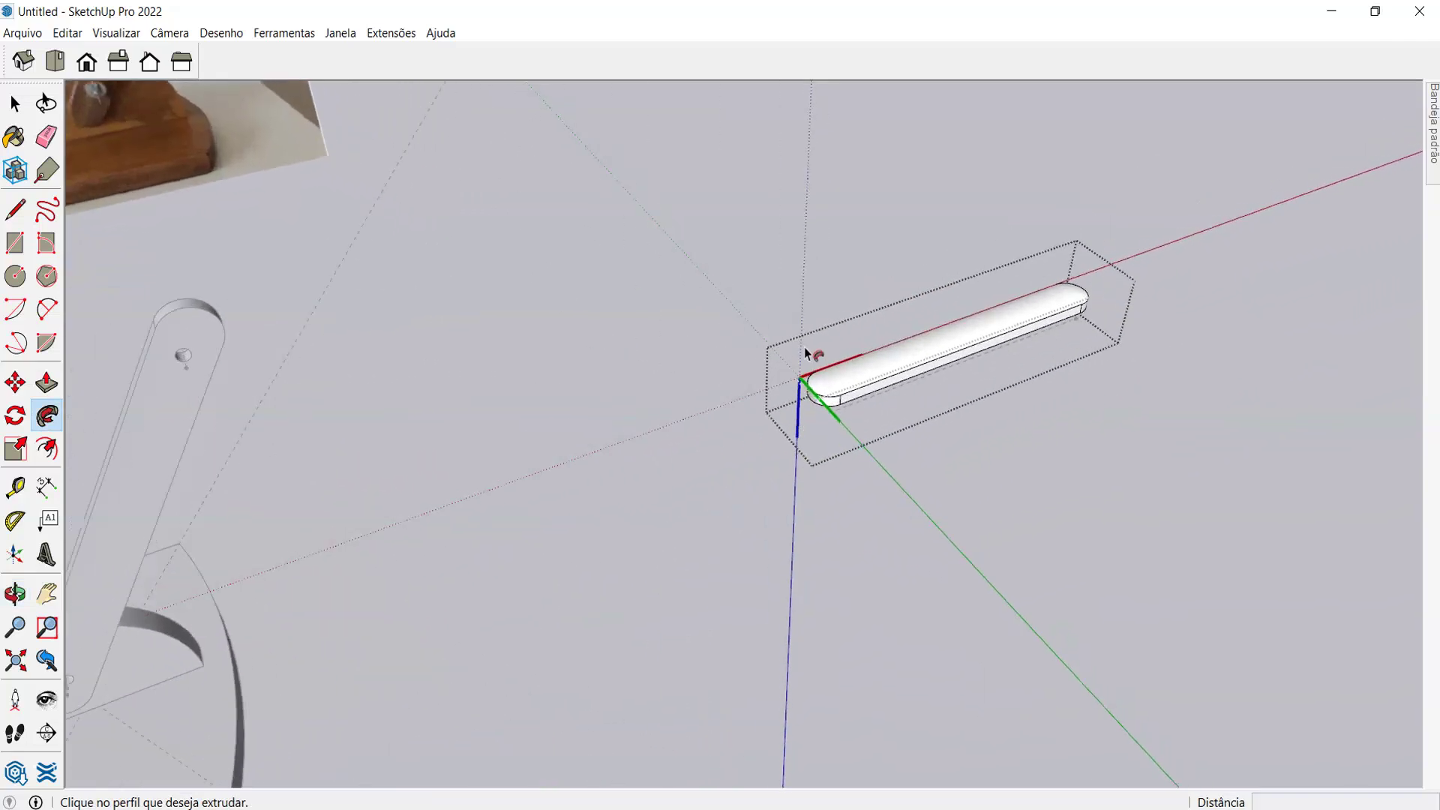
key(space)
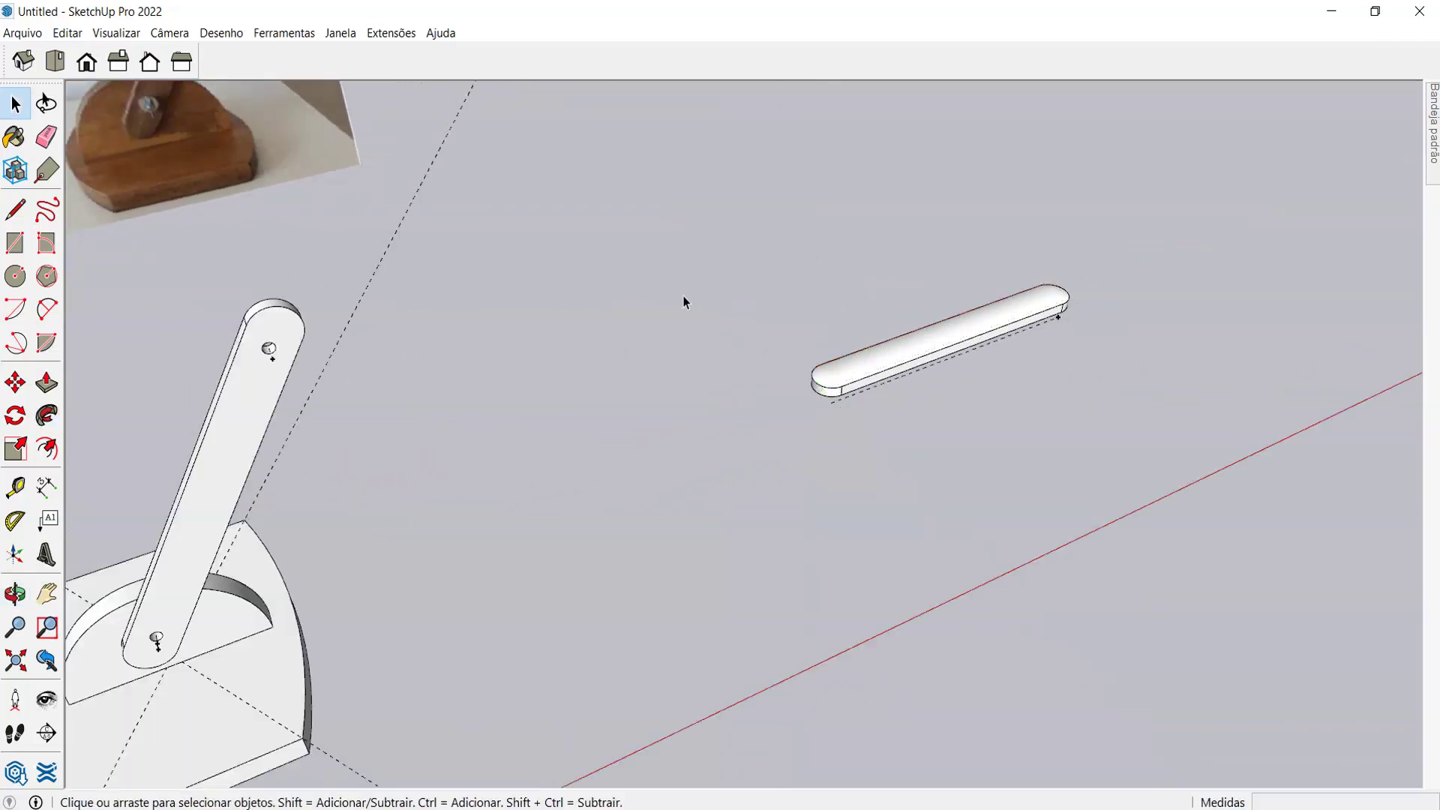
middle_drag(662, 299, 1044, 343)
scroll(781, 289, up, 3)
middle_drag(781, 289, 460, 154)
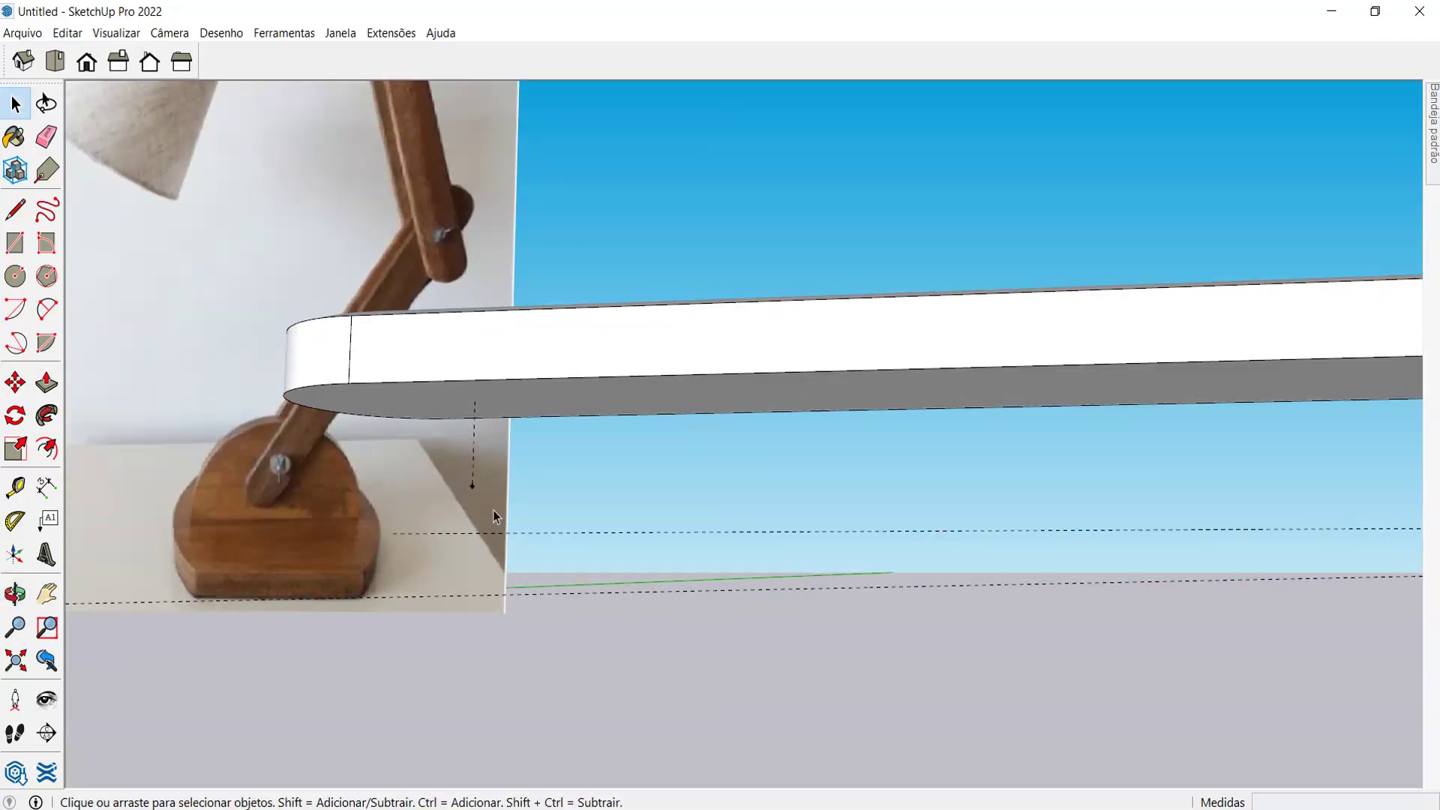
middle_drag(235, 279, 514, 512)
- Reopen the arm for editing and draw a 0.35 m radius circle on the end of the guide mark near the arm's origin end
key(c)
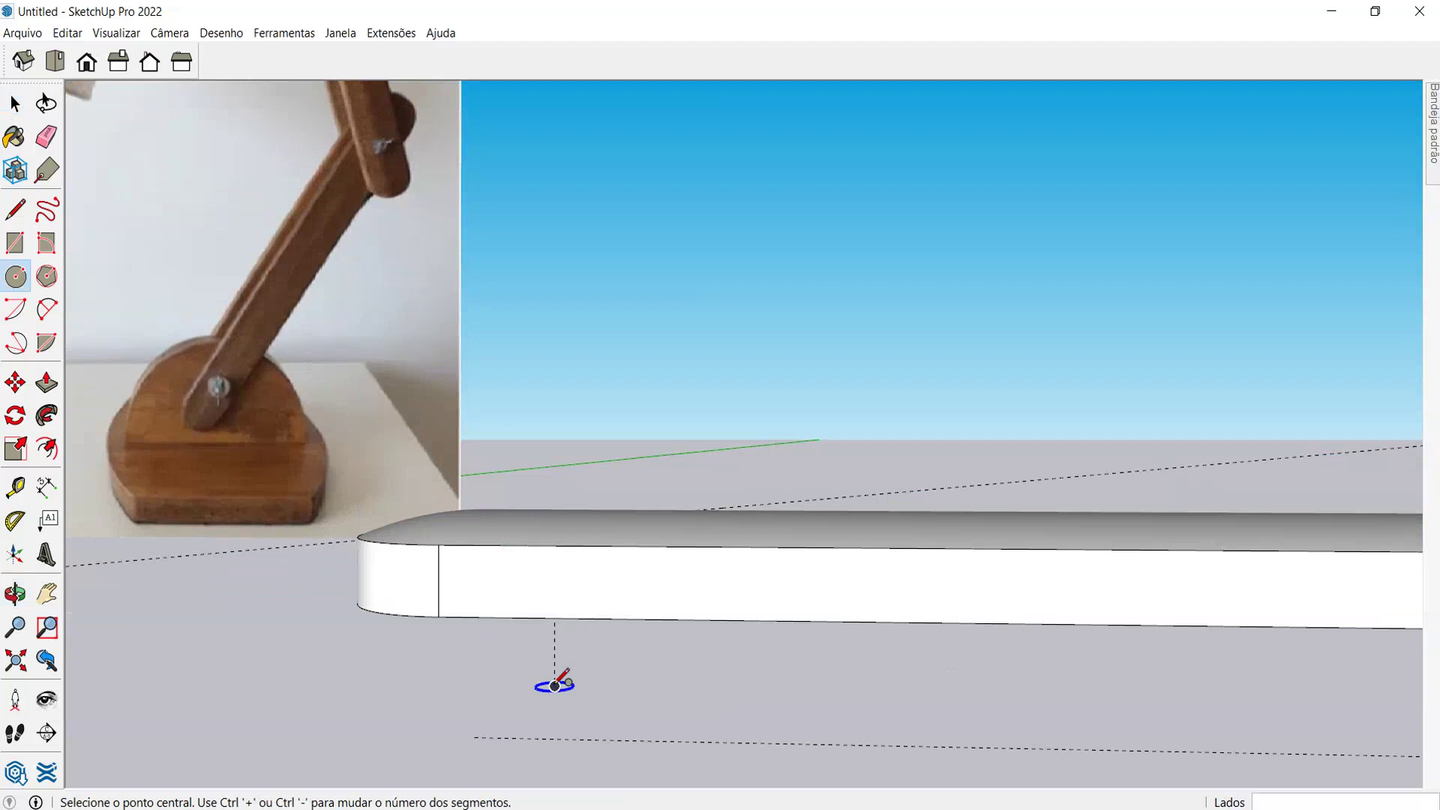
middle_drag(553, 685, 575, 328)
scroll(708, 514, up, 3)
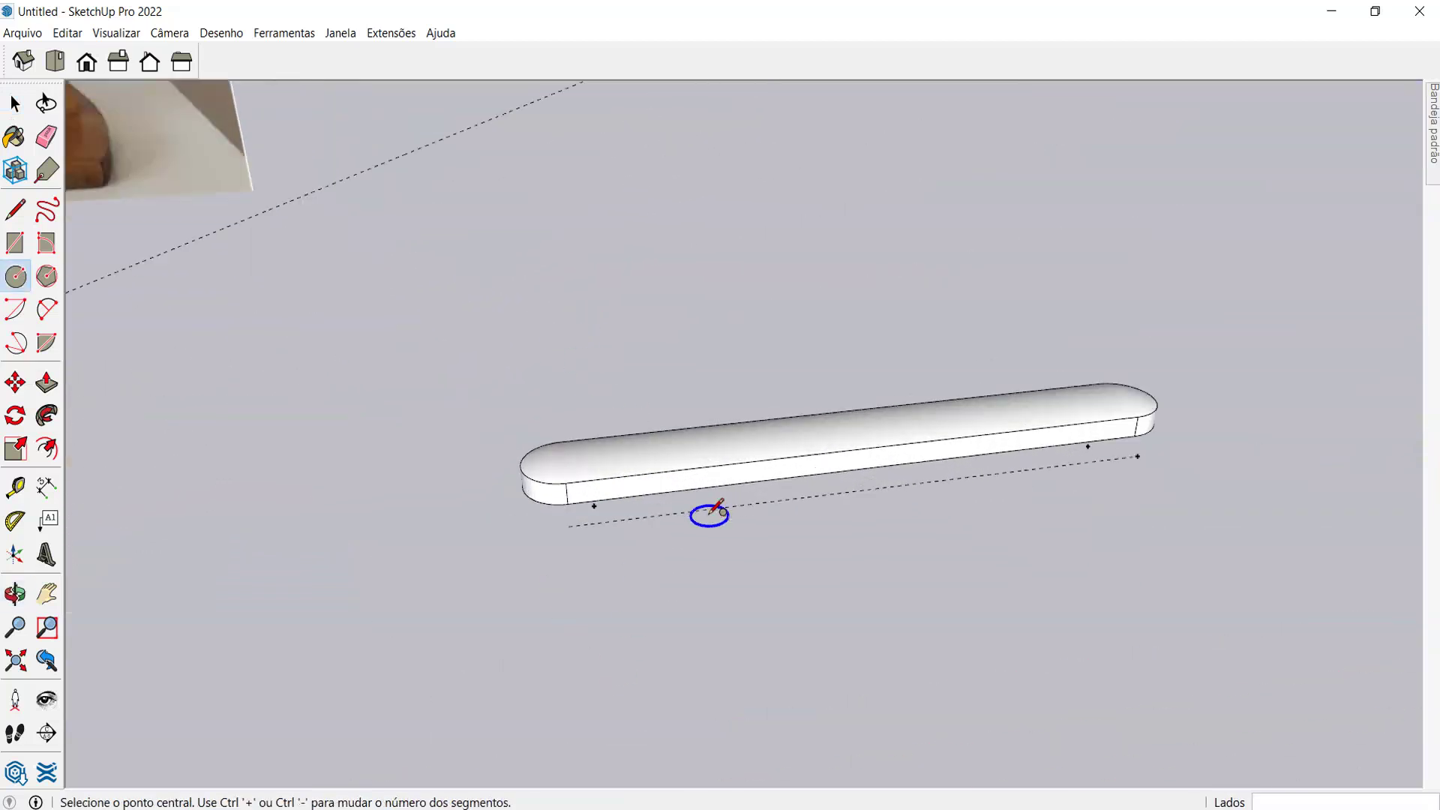
scroll(708, 514, up, 5)
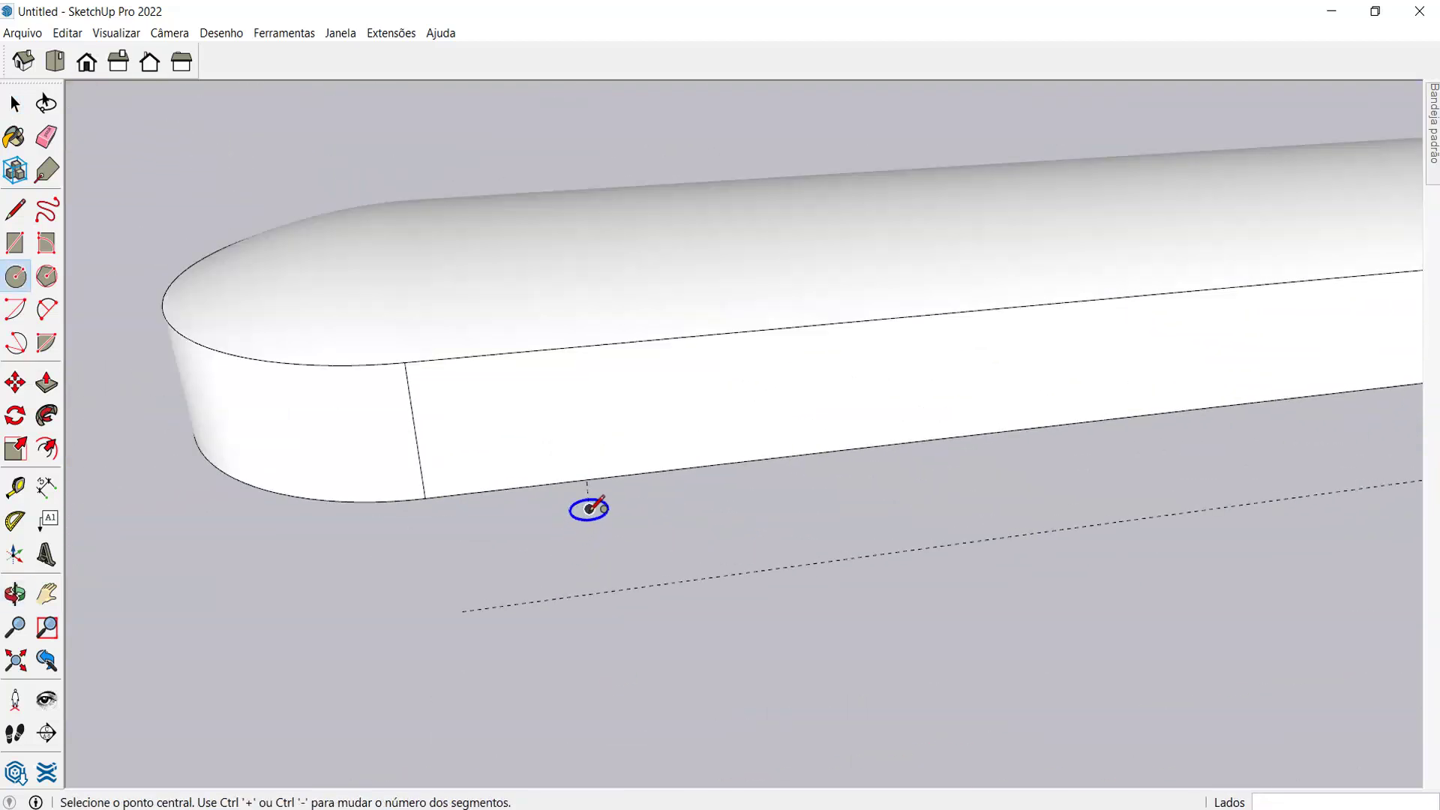
key(space)
click(524, 292)
double_click(540, 312)
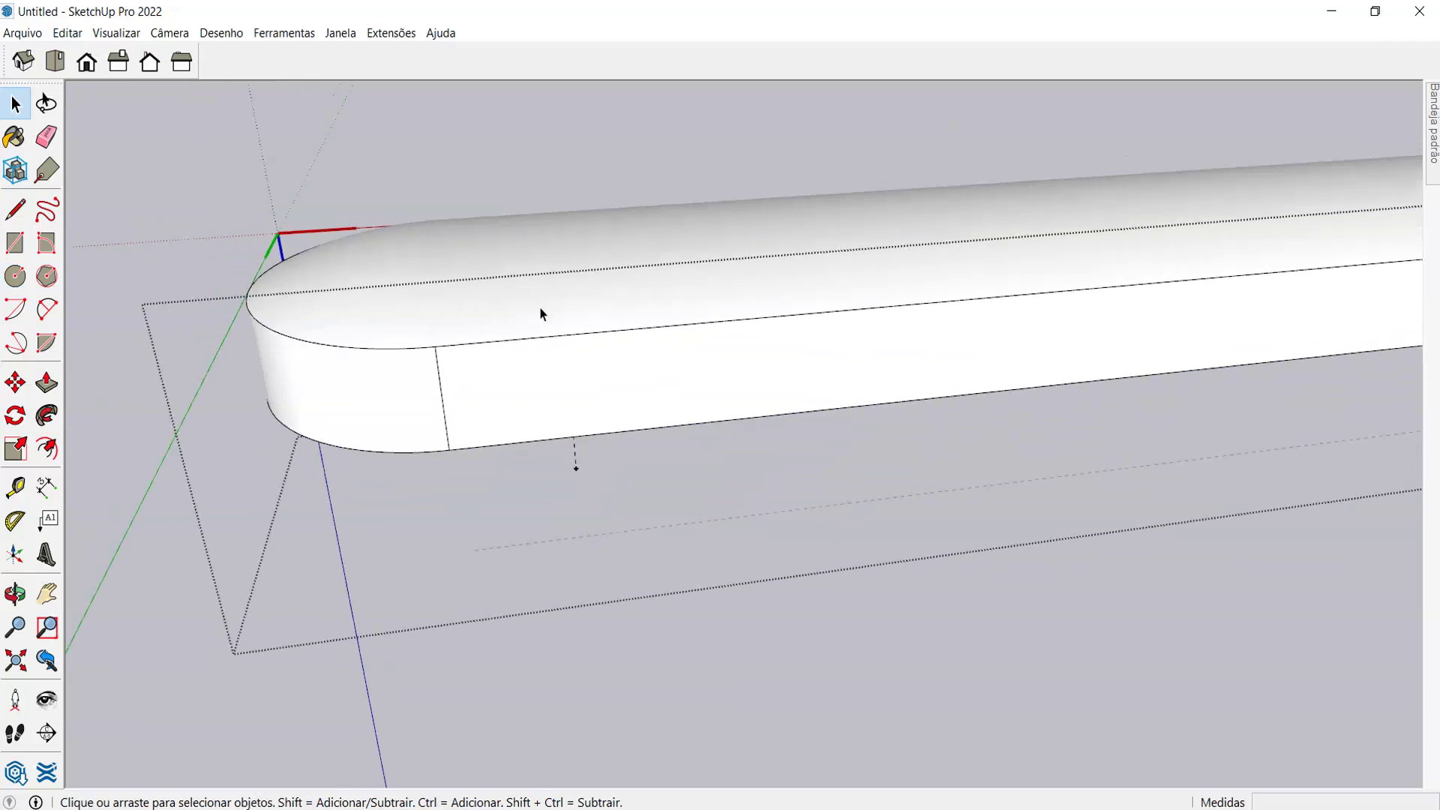
key(c)
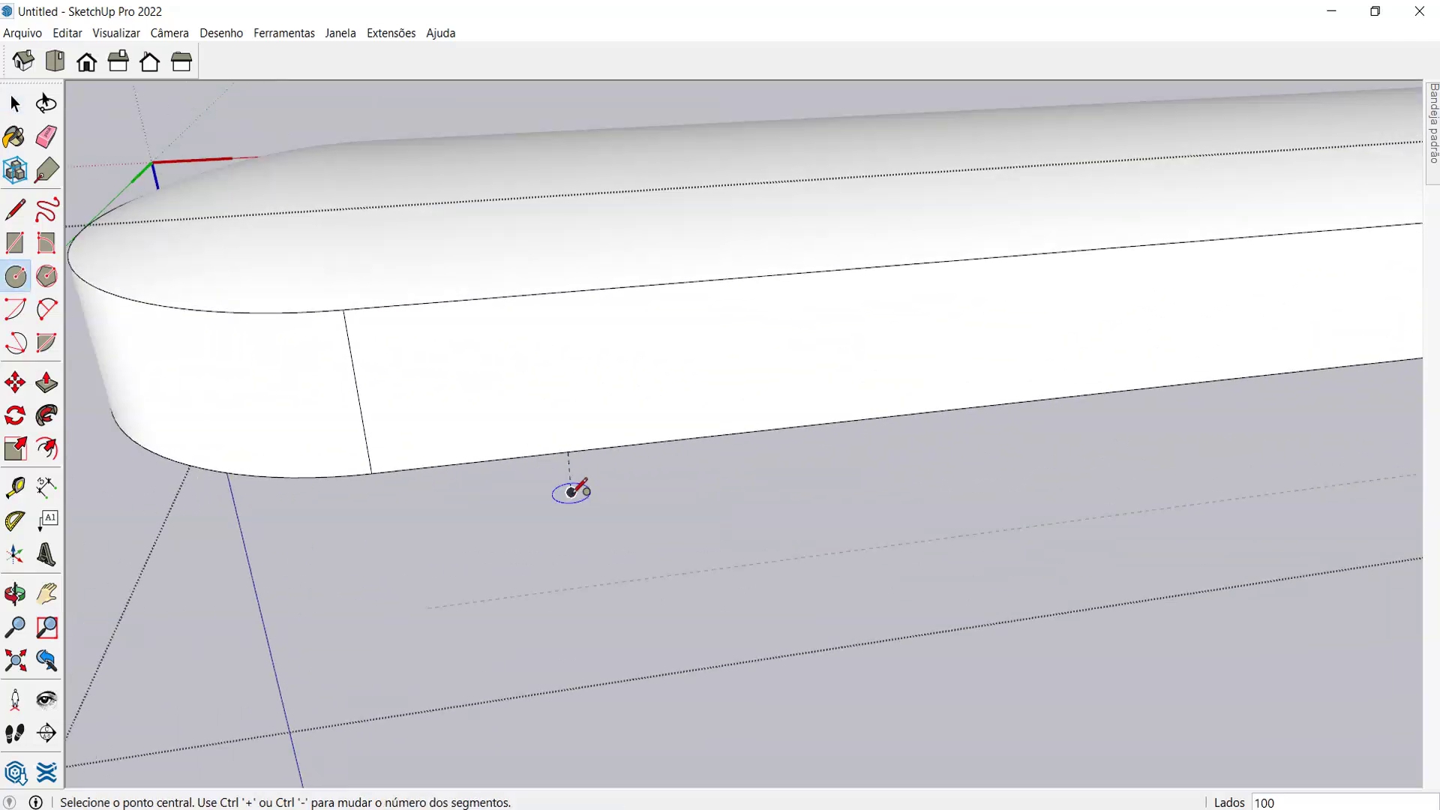
click(571, 491)
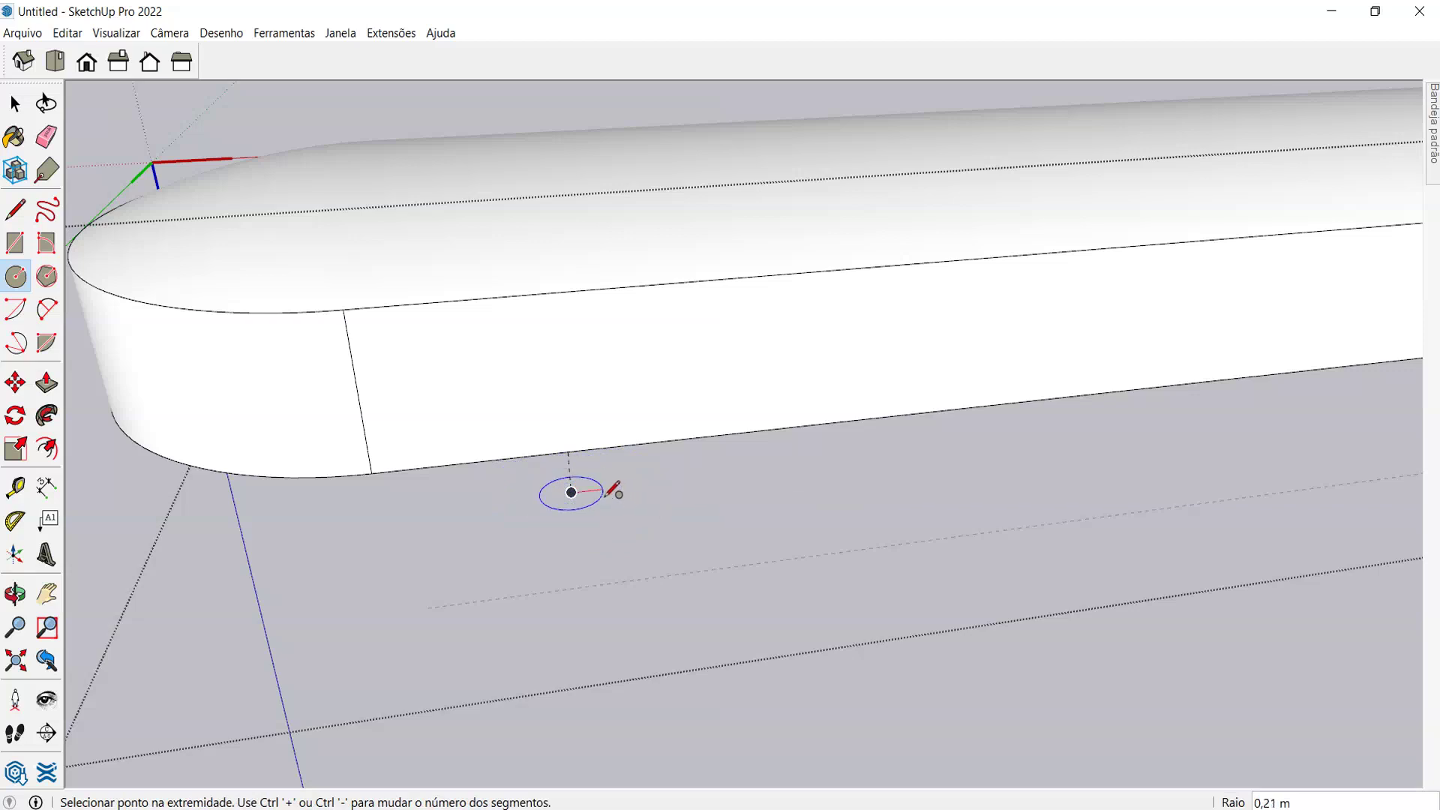
click(607, 500)
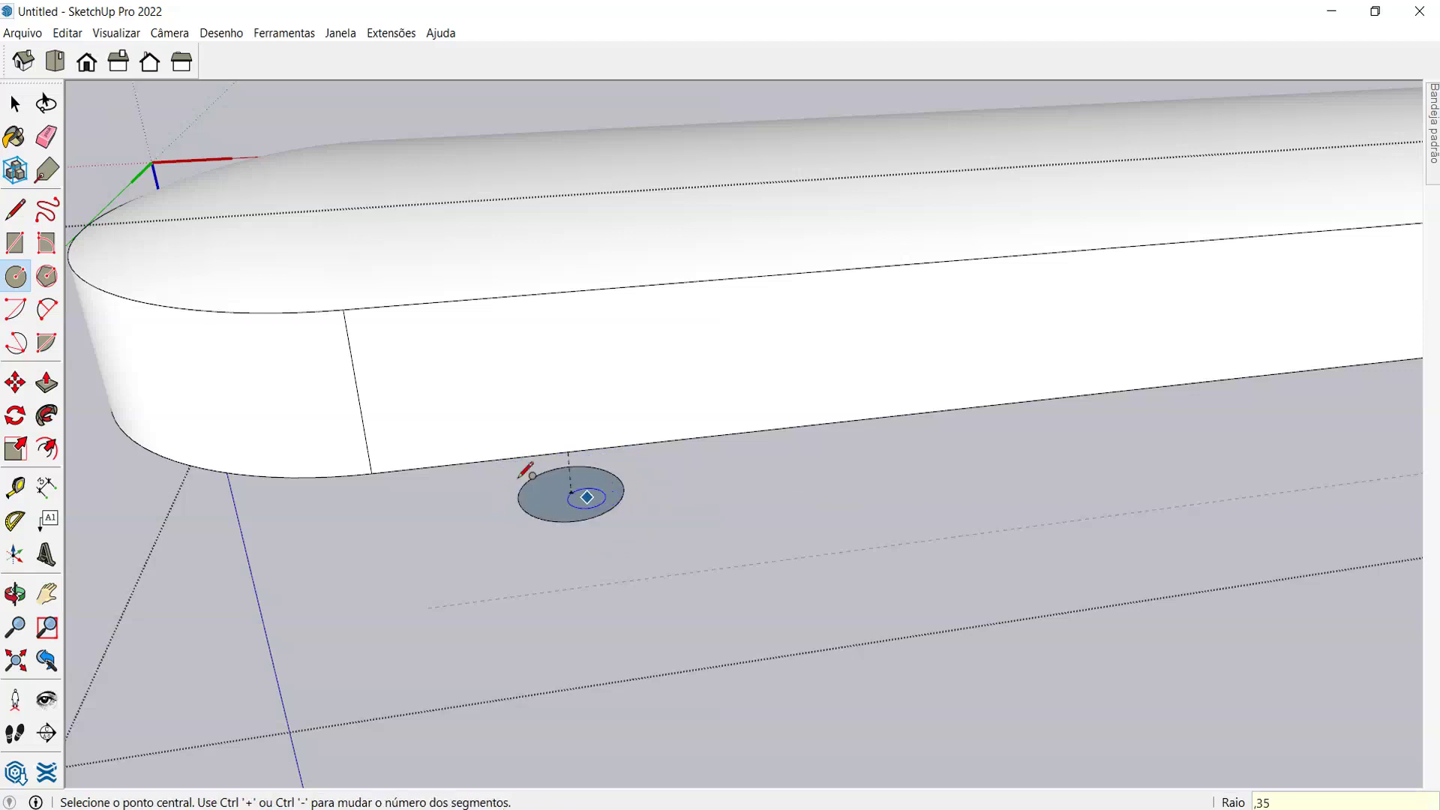
- Draw a matching 0.35 m radius circle on the guide mark near the arm's far end
scroll(441, 459, down, 5)
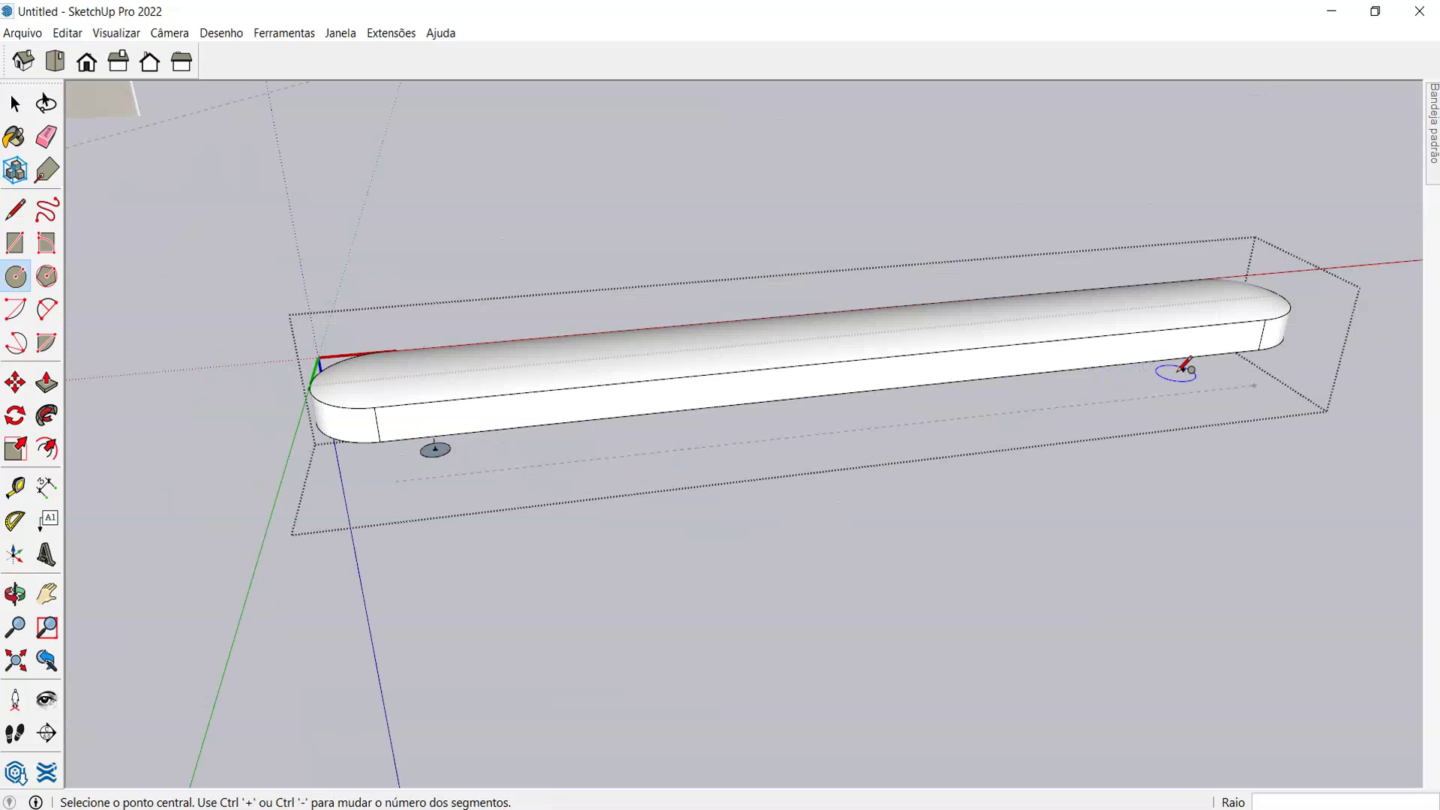
click(1179, 370)
text(,35)
key(Return)
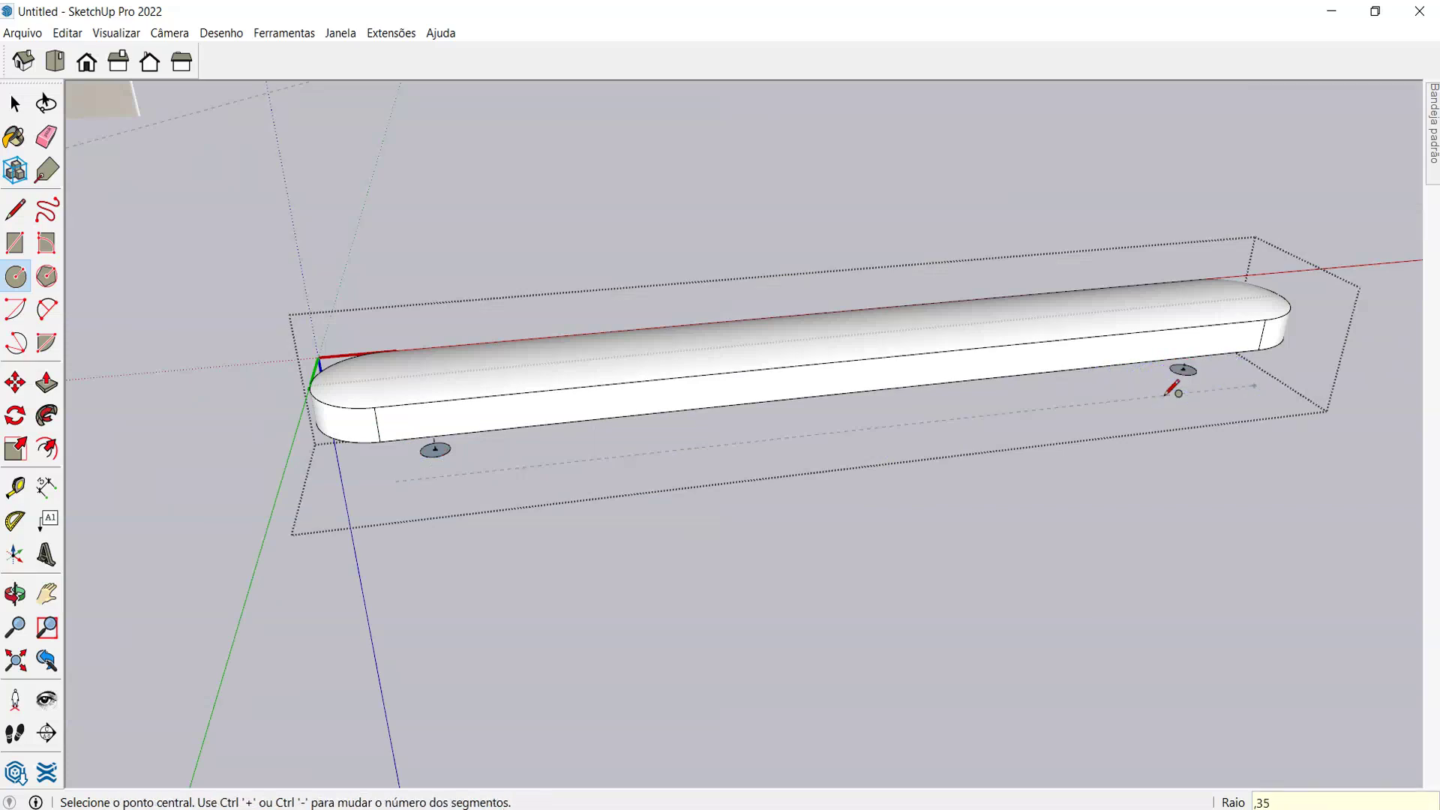
- Push/Pull the circle near the arm's origin end about 3.45 m up through the curved face into a cylinder
scroll(465, 450, up, 5)
key(p)
click(343, 449)
click(258, 148)
scroll(643, 450, down, 8)
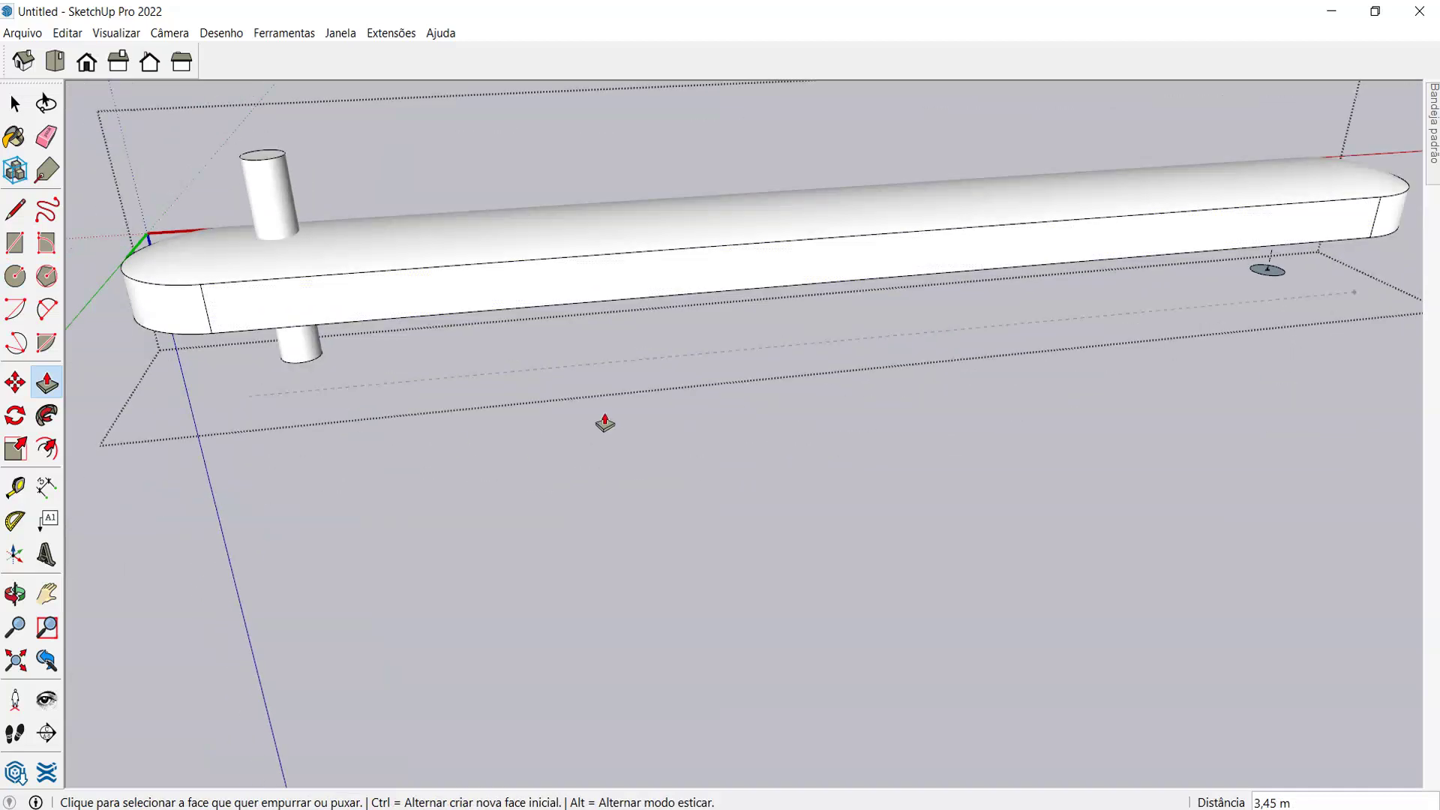
- Push/Pull the circle near the arm's far end up through the curved face into a second cylinder
scroll(963, 314, up, 3)
click(963, 313)
click(848, 117)
scroll(848, 117, down, 5)
middle_drag(848, 117, 990, 327)
- Select the whole arm with both cylinders and intersect the faces with the selection
key(space)
drag(199, 146, 1100, 613)
middle_drag(770, 358, 1049, 347)
scroll(900, 225, up, 5)
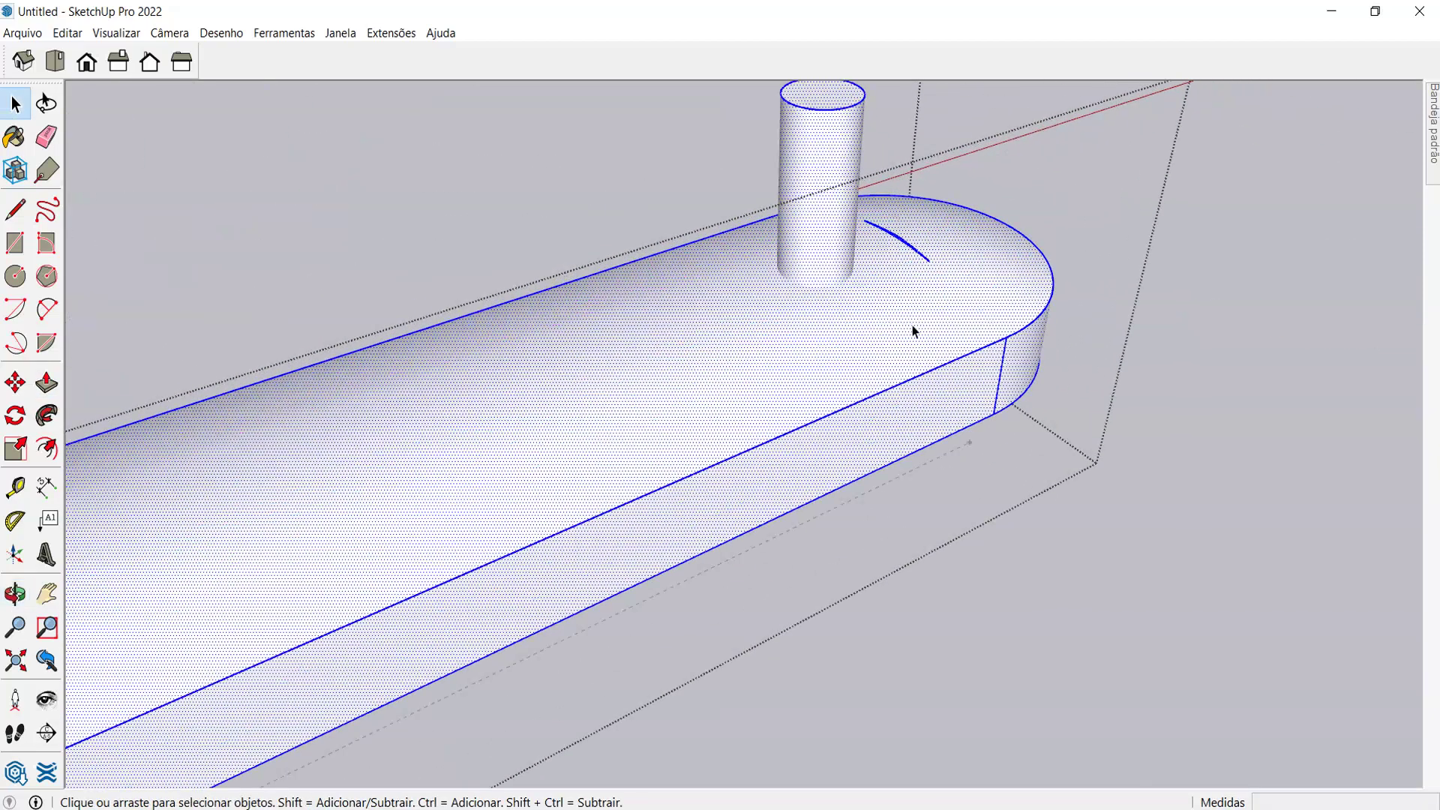
middle_drag(947, 266, 578, 343)
scroll(707, 292, up, 5)
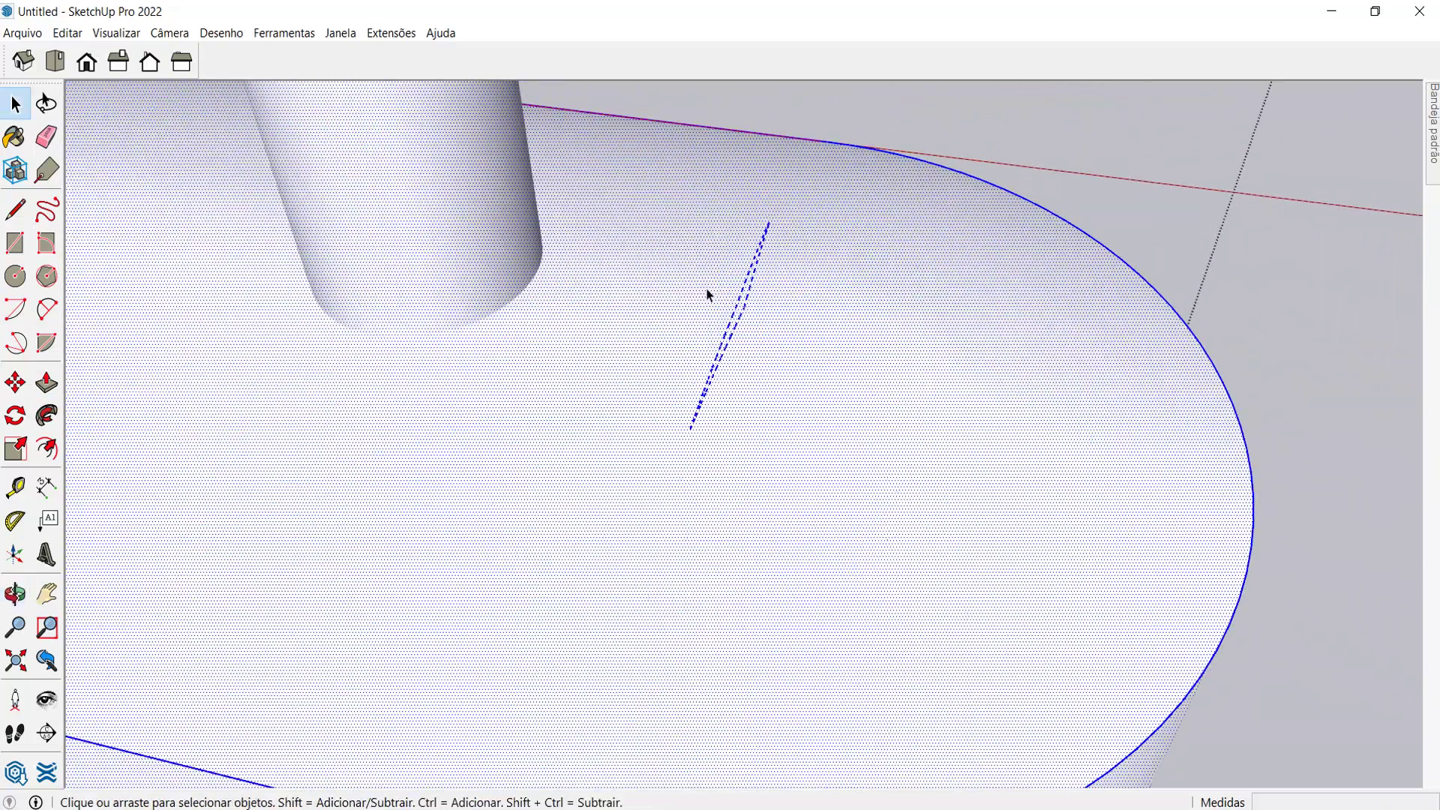
scroll(862, 314, down, 5)
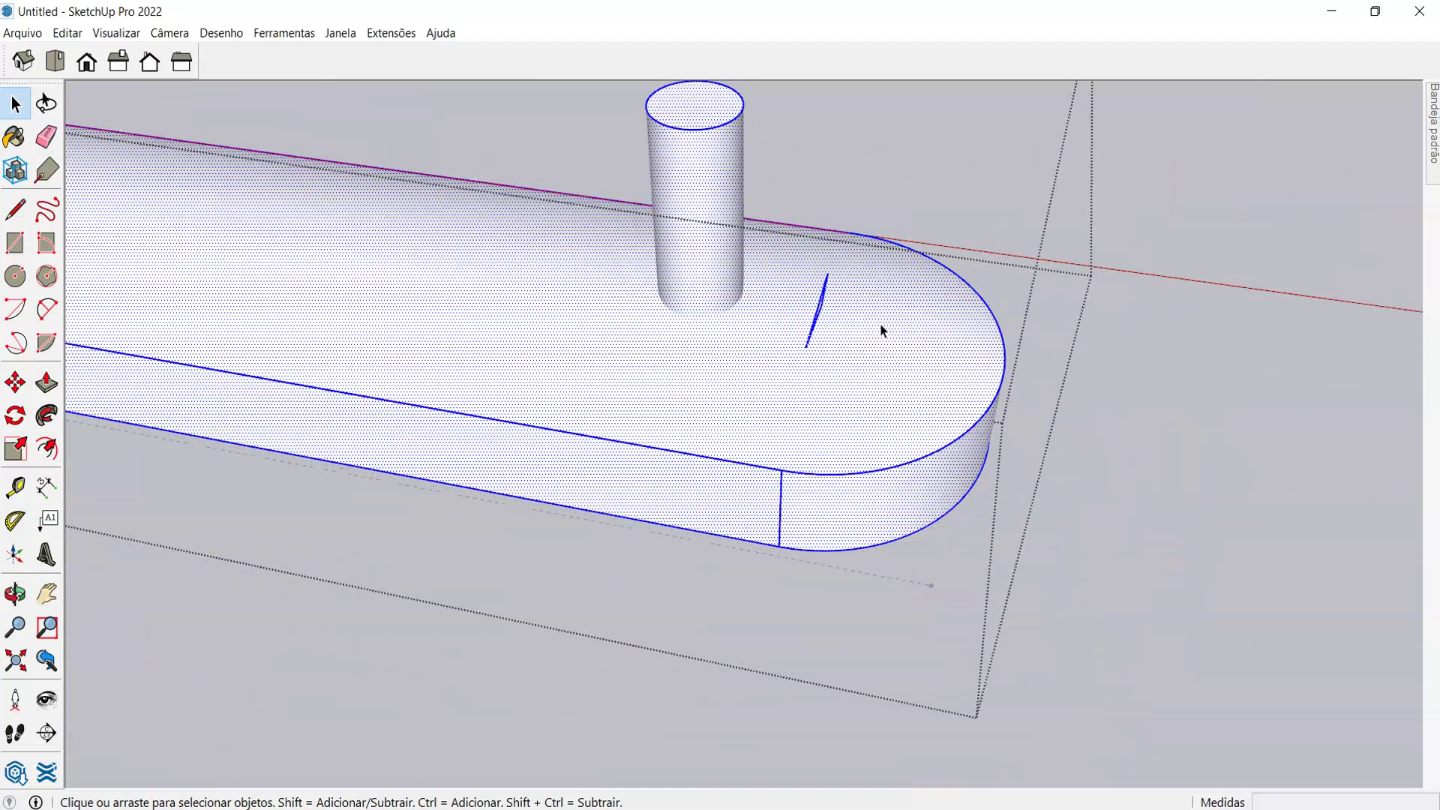
right_click(883, 331)
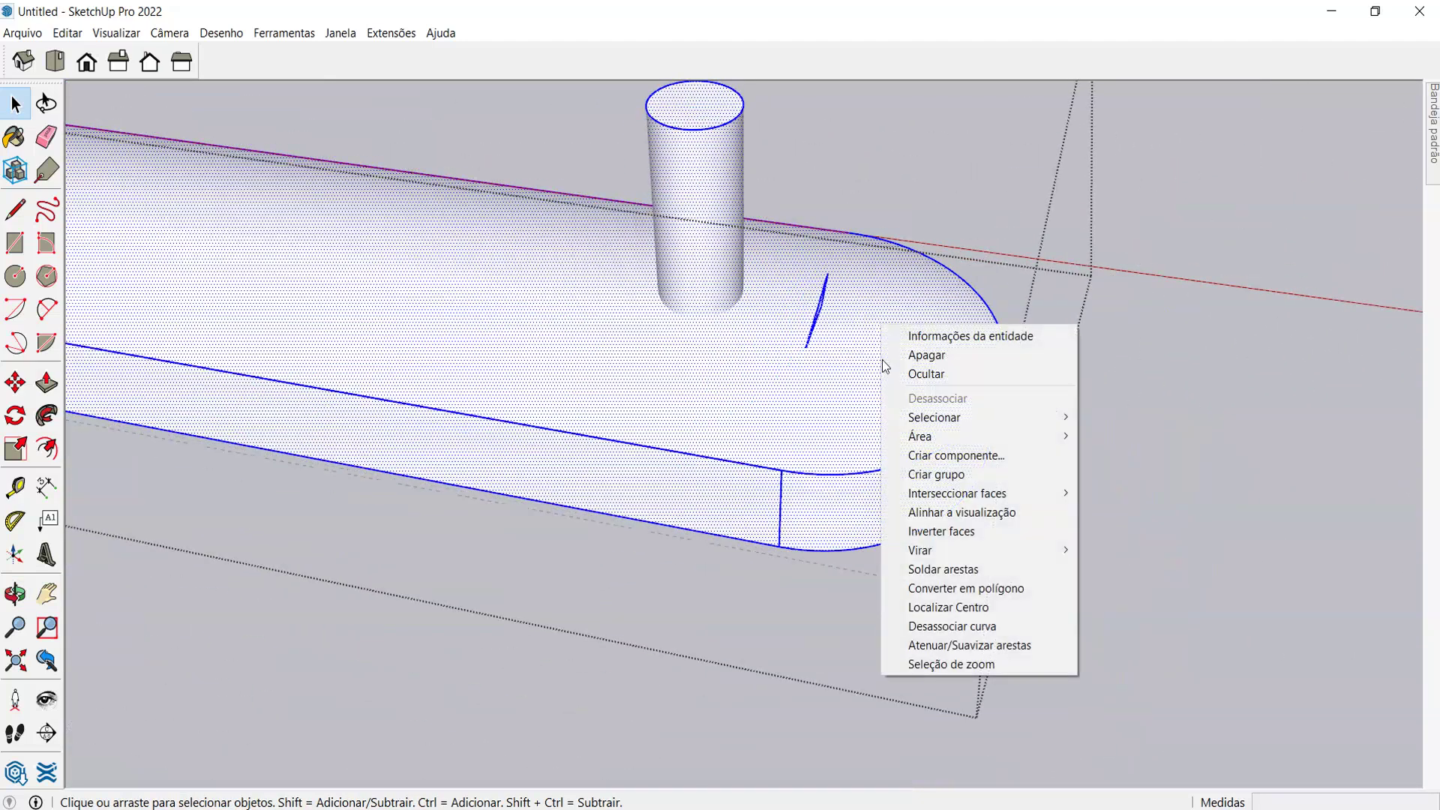
mouse_move(988, 498)
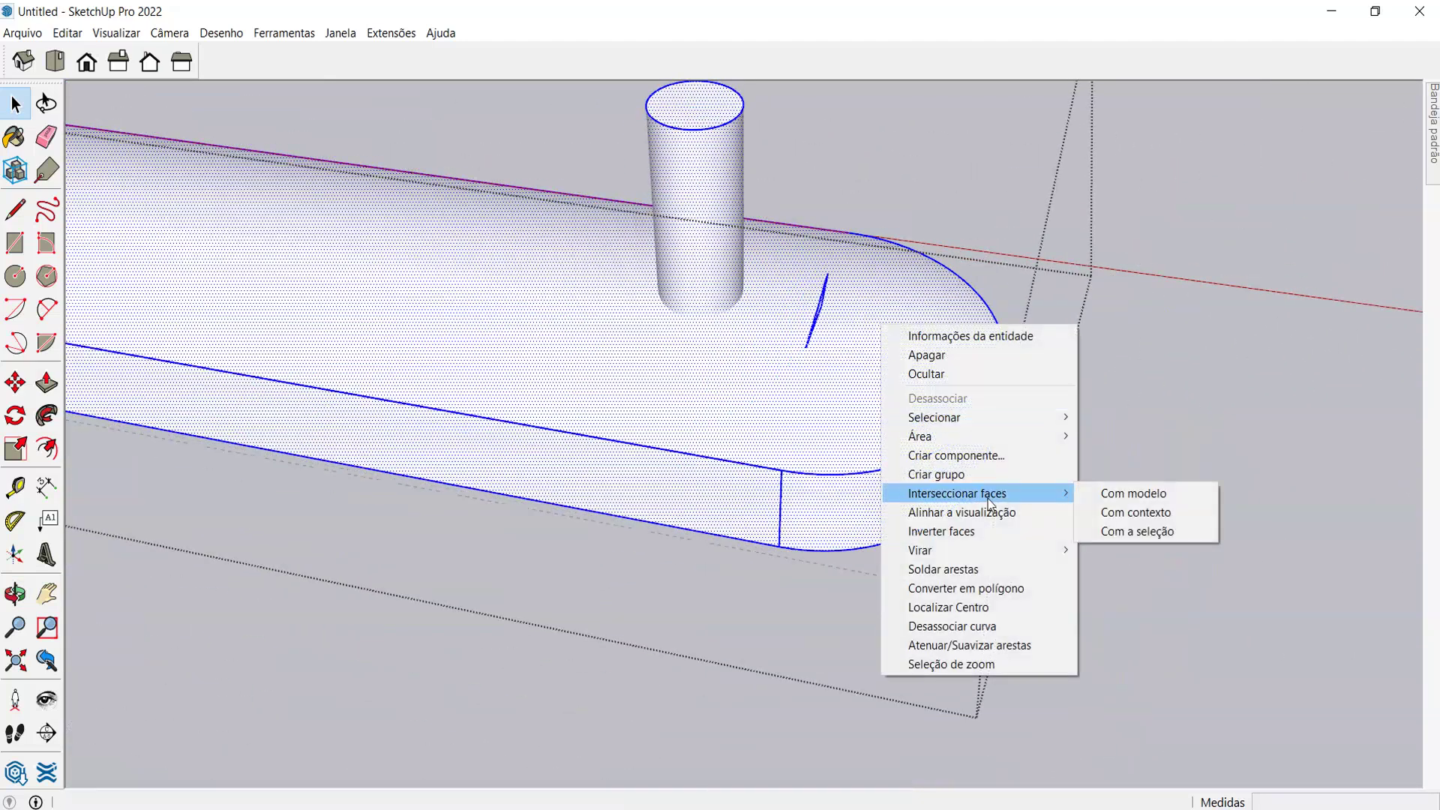
click(1102, 536)
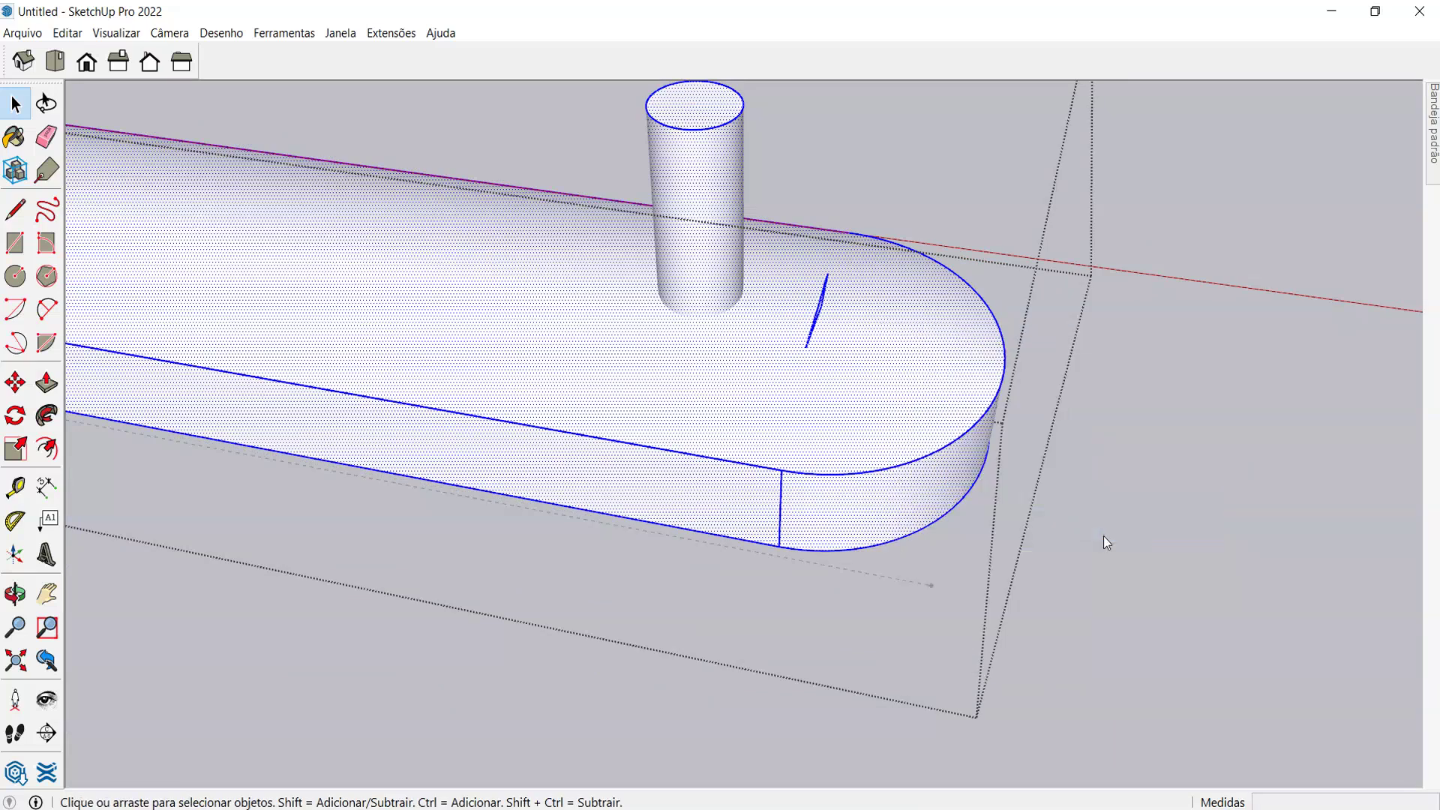
- Delete the part of the far-end cylinder that rises above the arm's curved face
click(1104, 536)
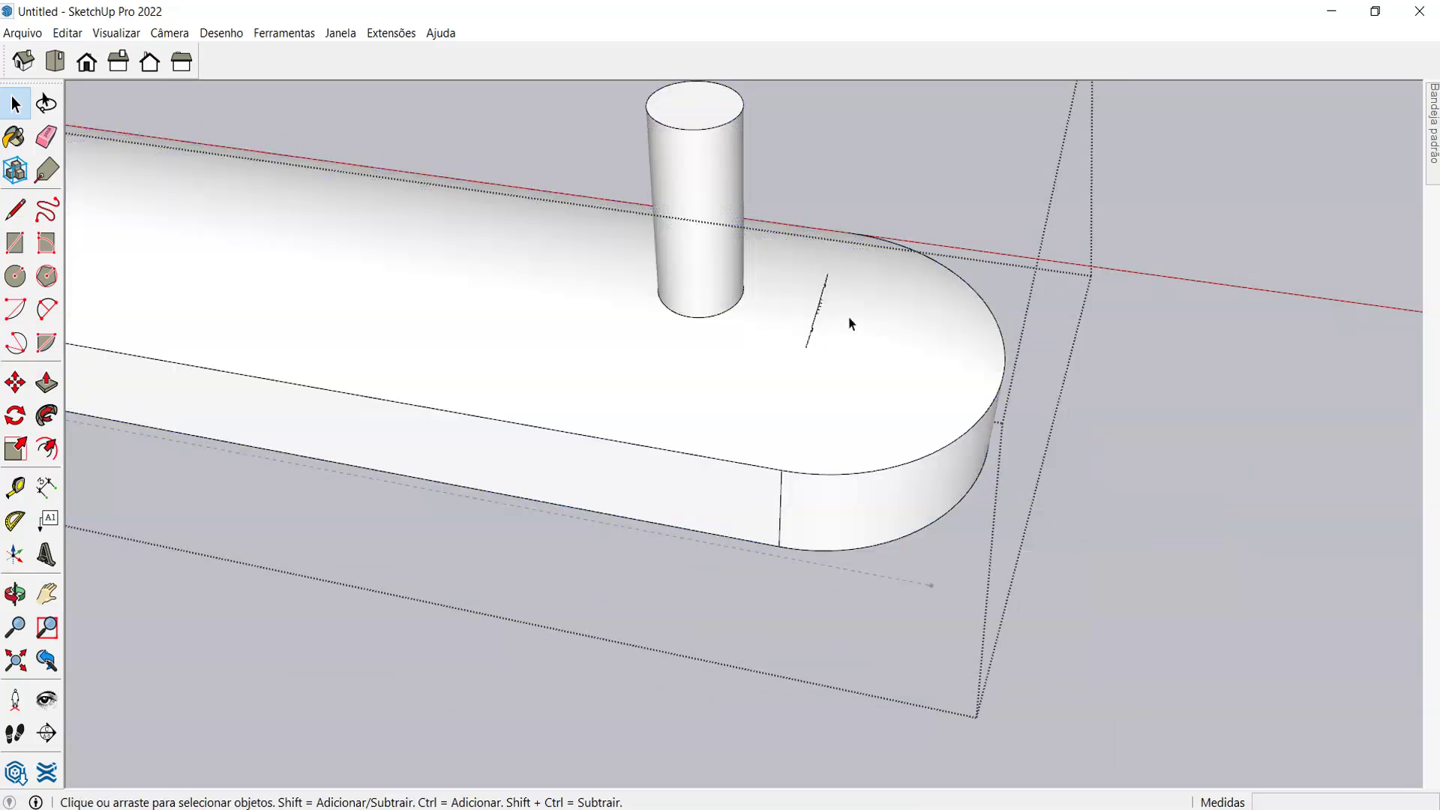
scroll(850, 324, down, 1)
scroll(711, 313, up, 3)
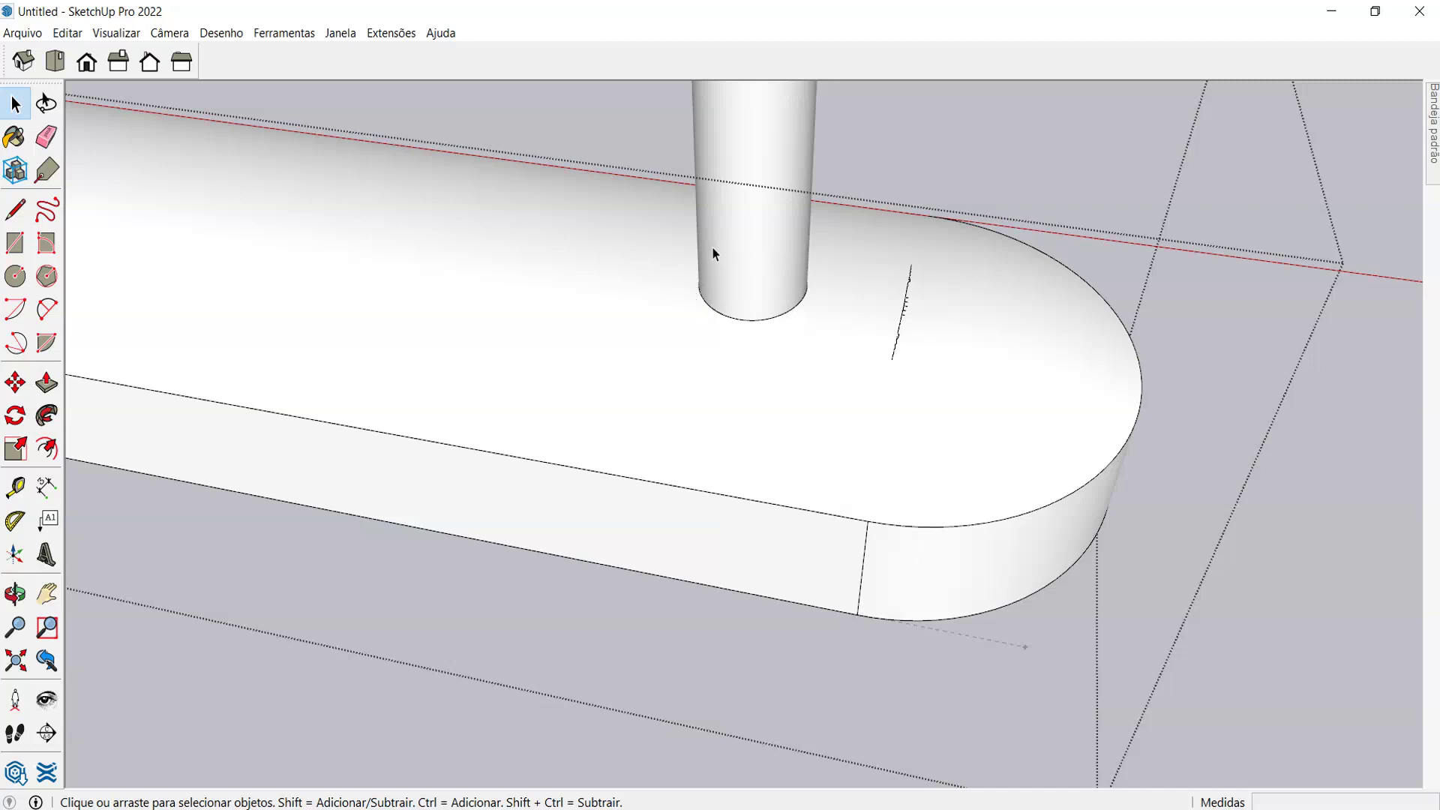
scroll(850, 285, down, 3)
middle_drag(849, 285, 827, 210)
drag(665, 98, 650, 83)
key(Delete)
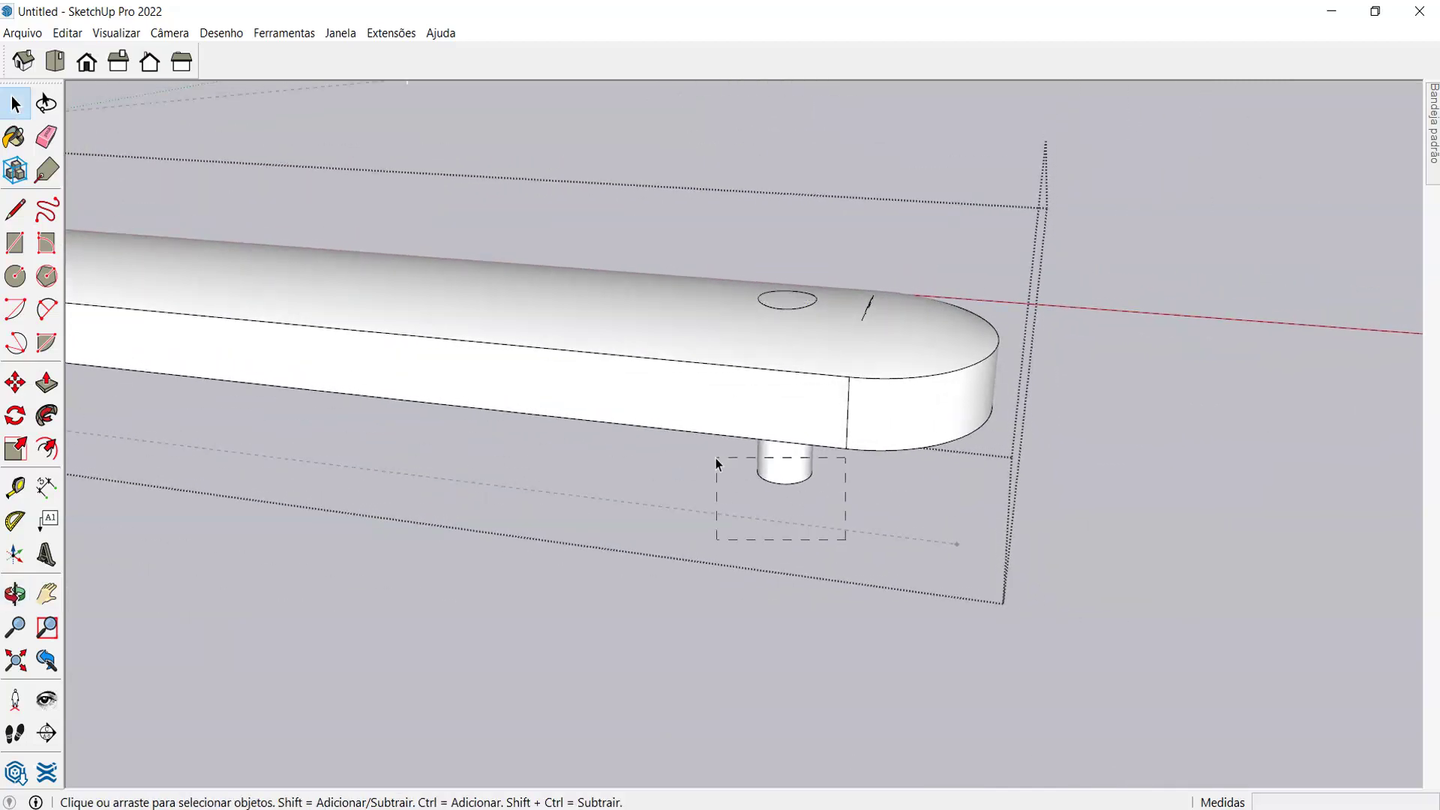
- Delete the cylinder stub protruding below the arm's far end and the circular face covering the hole on the curved side
middle_drag(785, 307, 774, 588)
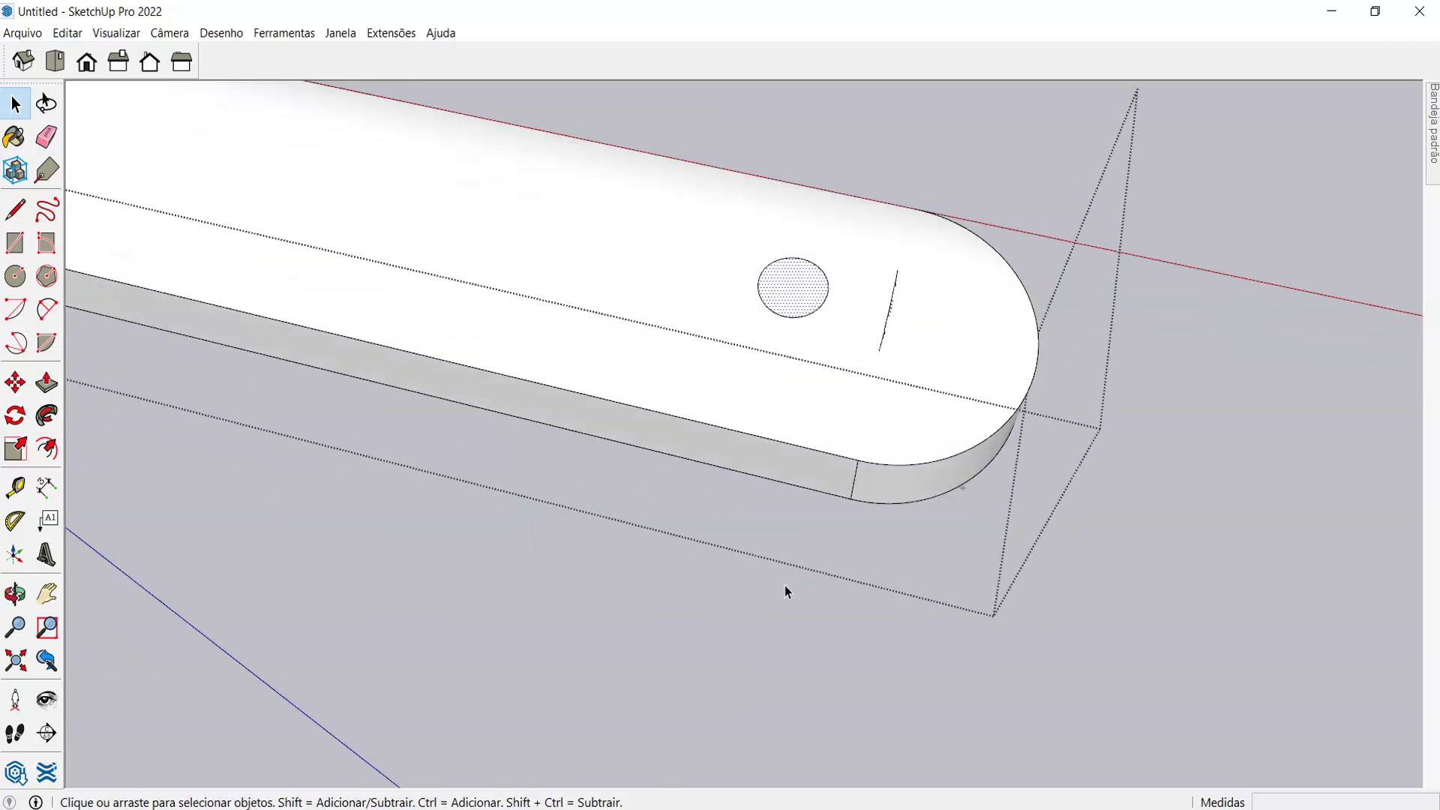
scroll(775, 290, up, 3)
middle_drag(848, 458, 775, 300)
scroll(775, 299, down, 3)
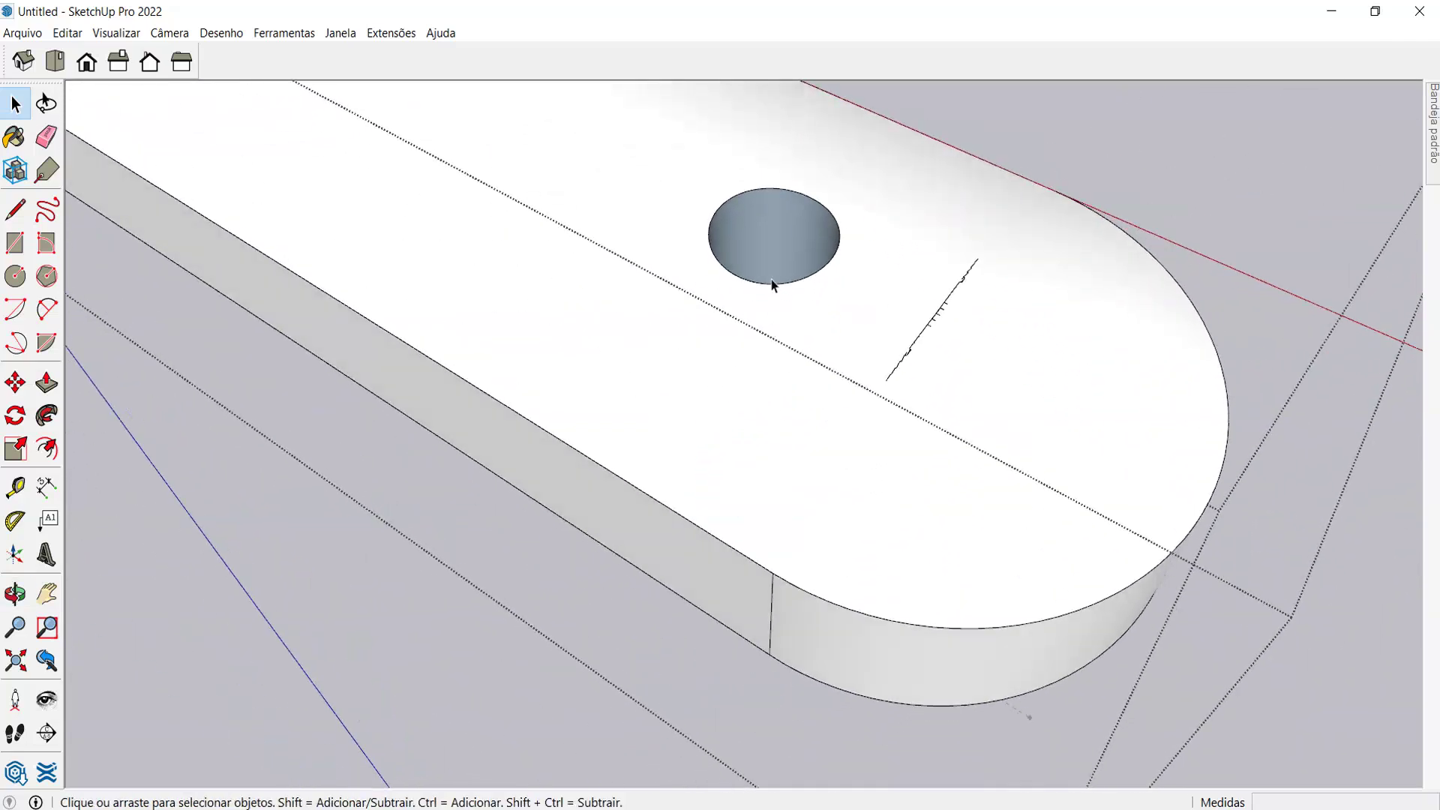
scroll(793, 222, up, 3)
scroll(812, 595, down, 2)
scroll(811, 596, down, 2)
middle_drag(788, 659, 1083, 466)
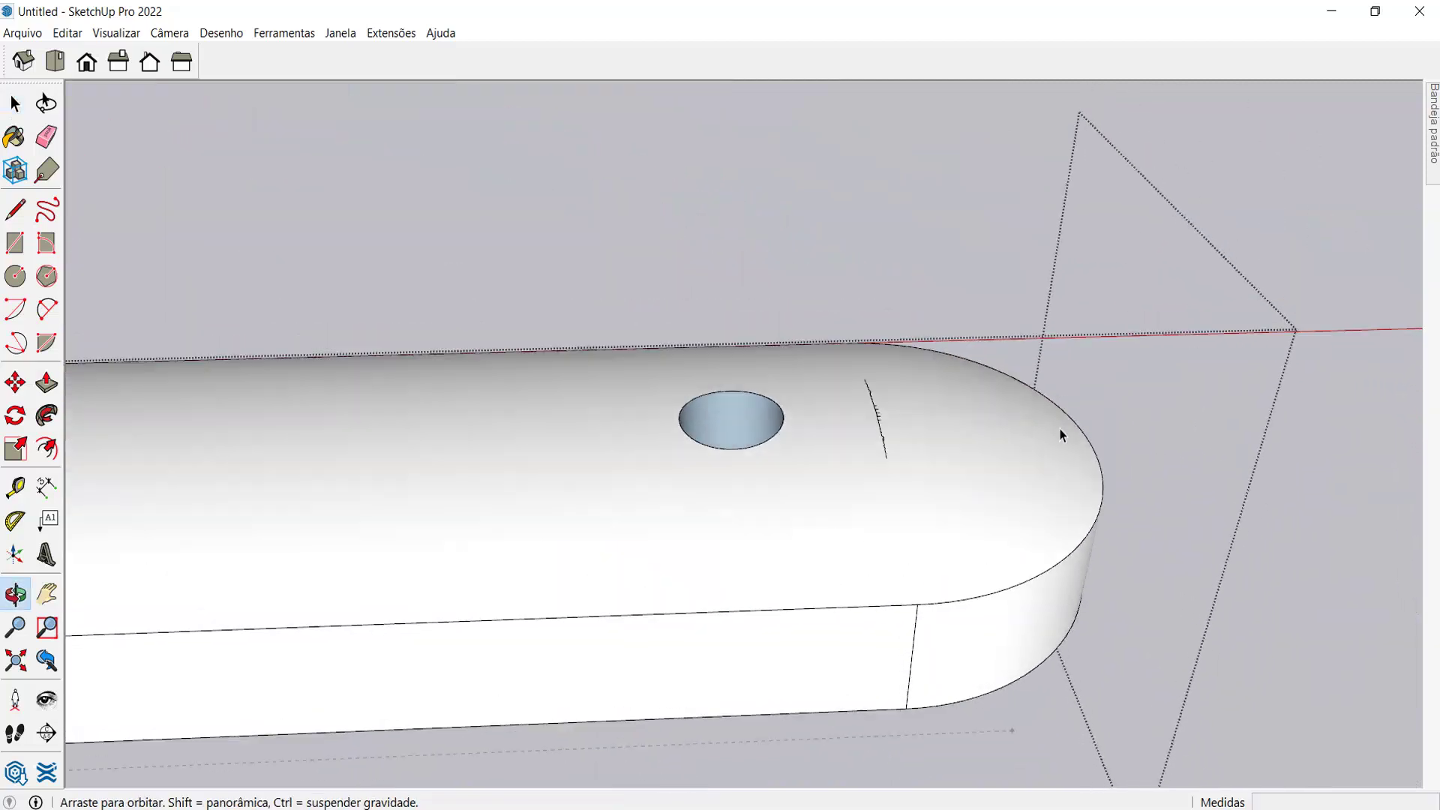
- Delete the circular face closing the far-end hole on the arm's flat side
scroll(858, 302, up, 4)
scroll(913, 488, up, 3)
scroll(977, 572, up, 3)
scroll(929, 550, up, 3)
scroll(947, 346, down, 6)
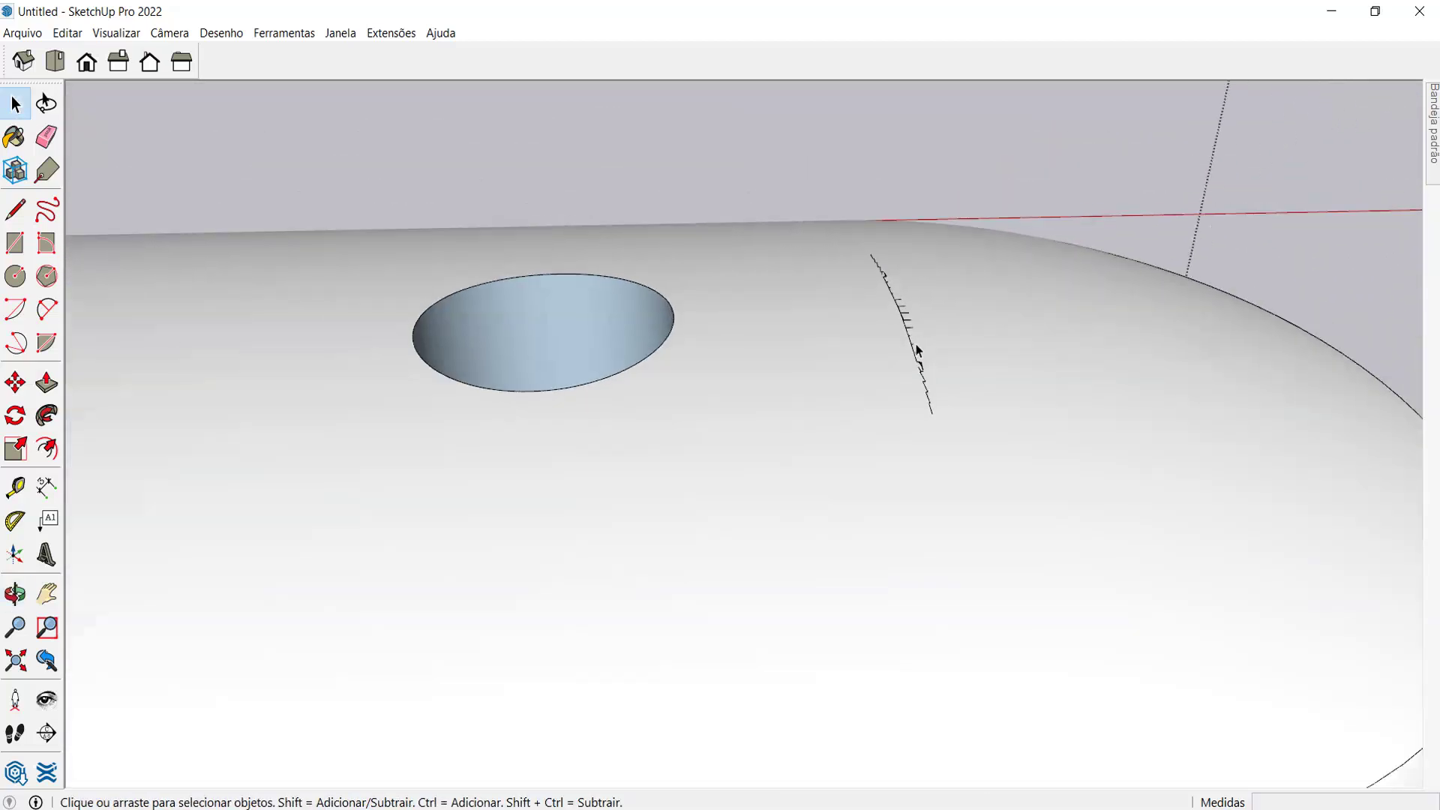
middle_drag(942, 588, 756, 501)
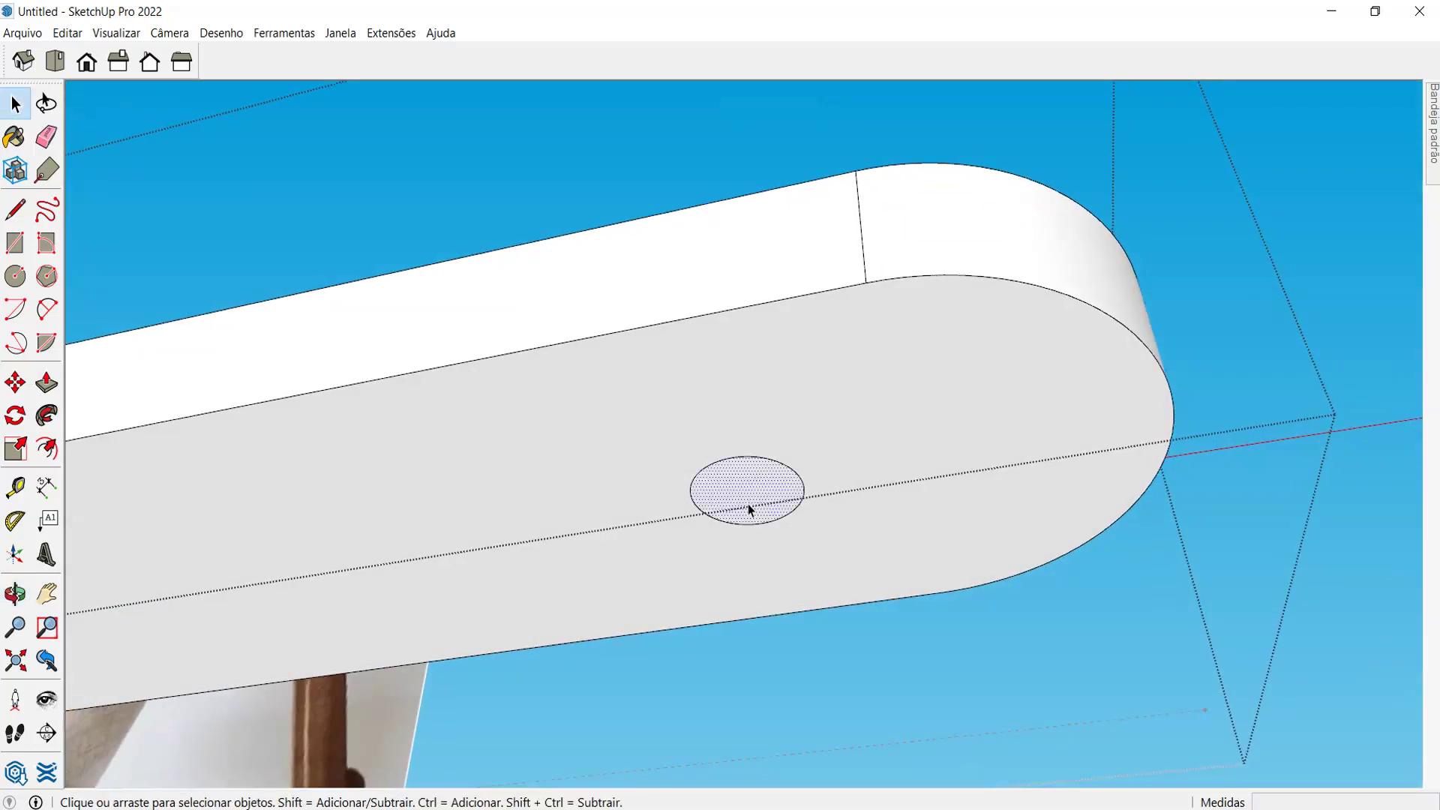
mouse_move(884, 452)
middle_down()
mouse_move(623, 302)
mouse_move(877, 452)
middle_up()
scroll(878, 452, down, 8)
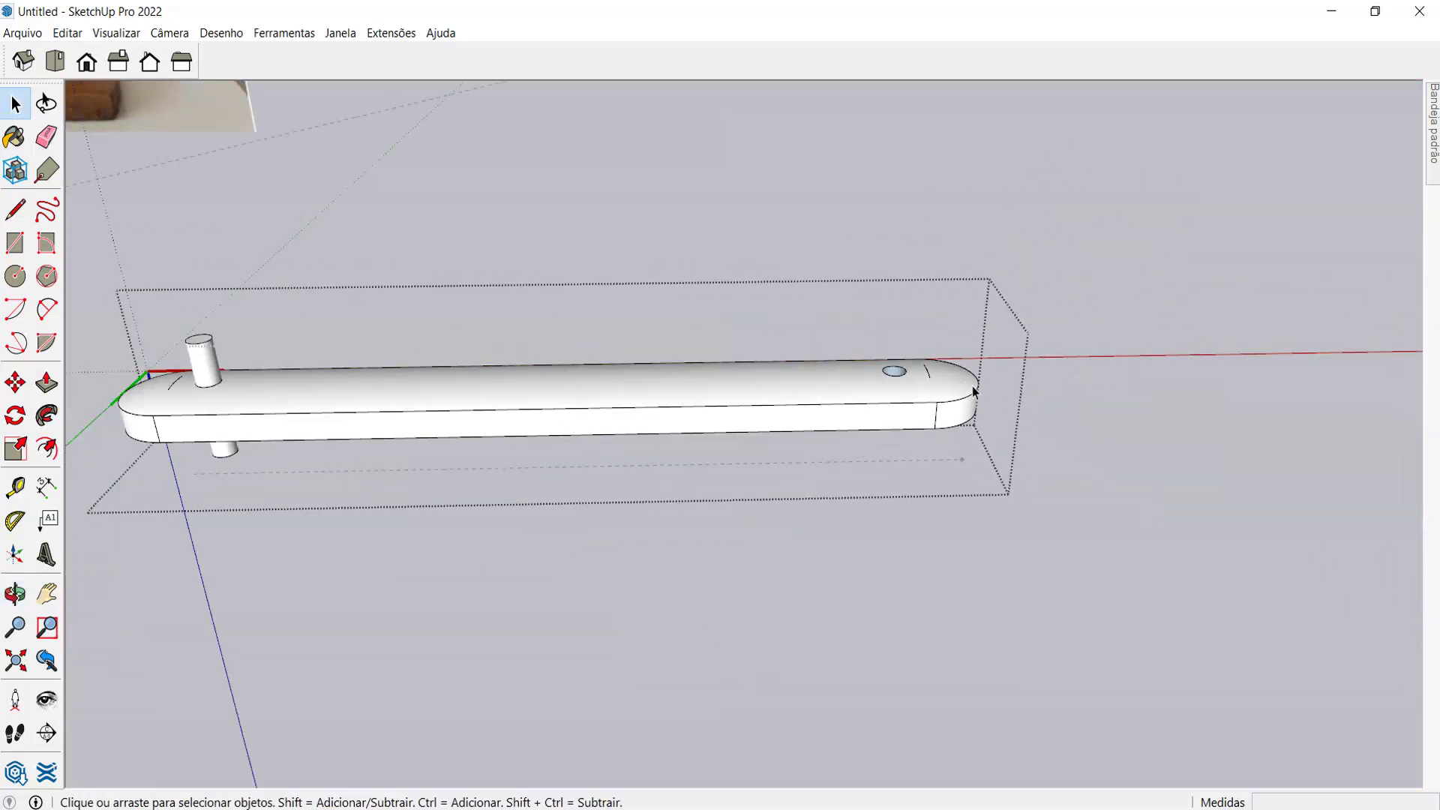
- Delete the cylinder walls protruding above and below the arm's origin end
scroll(480, 409, up, 6)
middle_drag(357, 347, 512, 318)
click(450, 296)
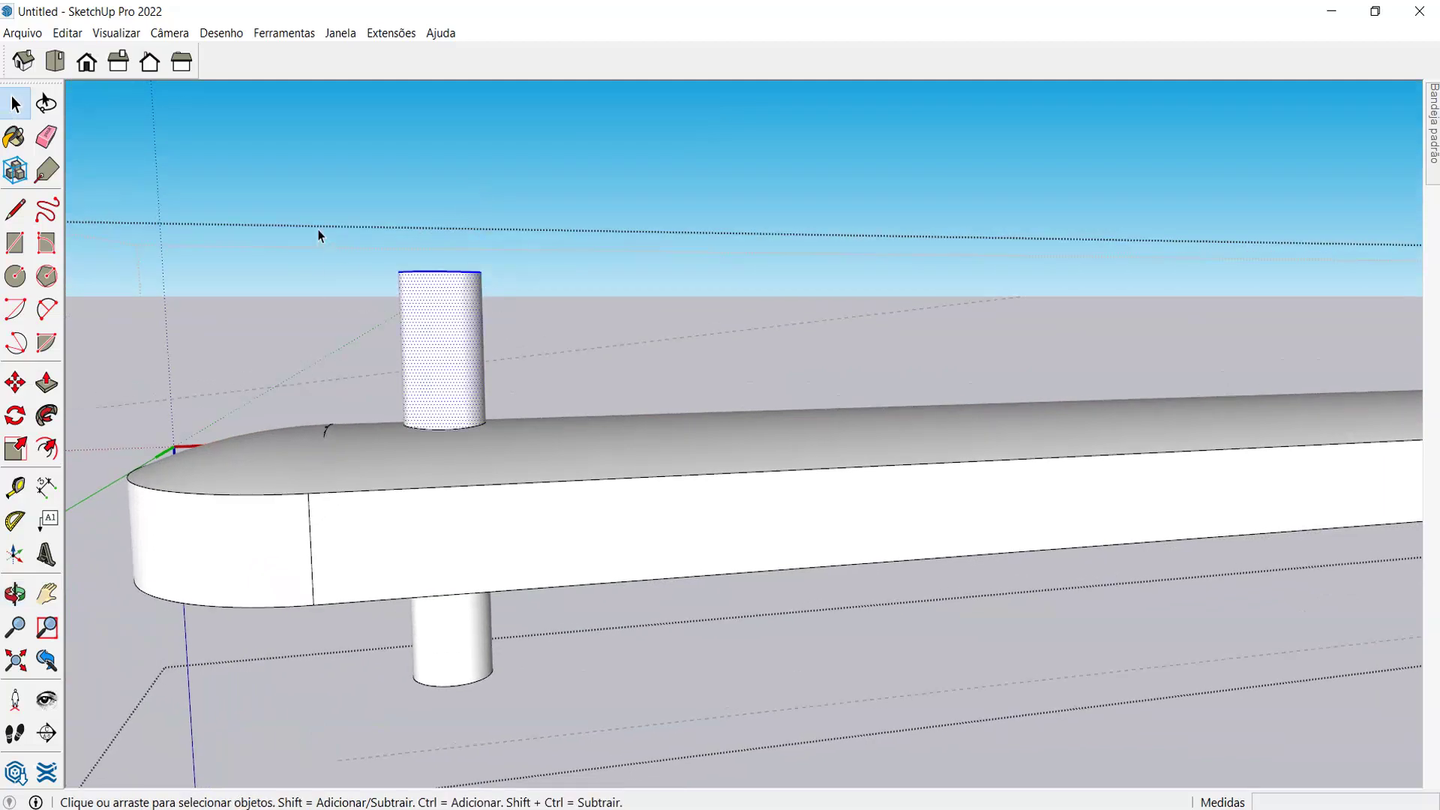
key(Delete)
middle_drag(337, 347, 418, 711)
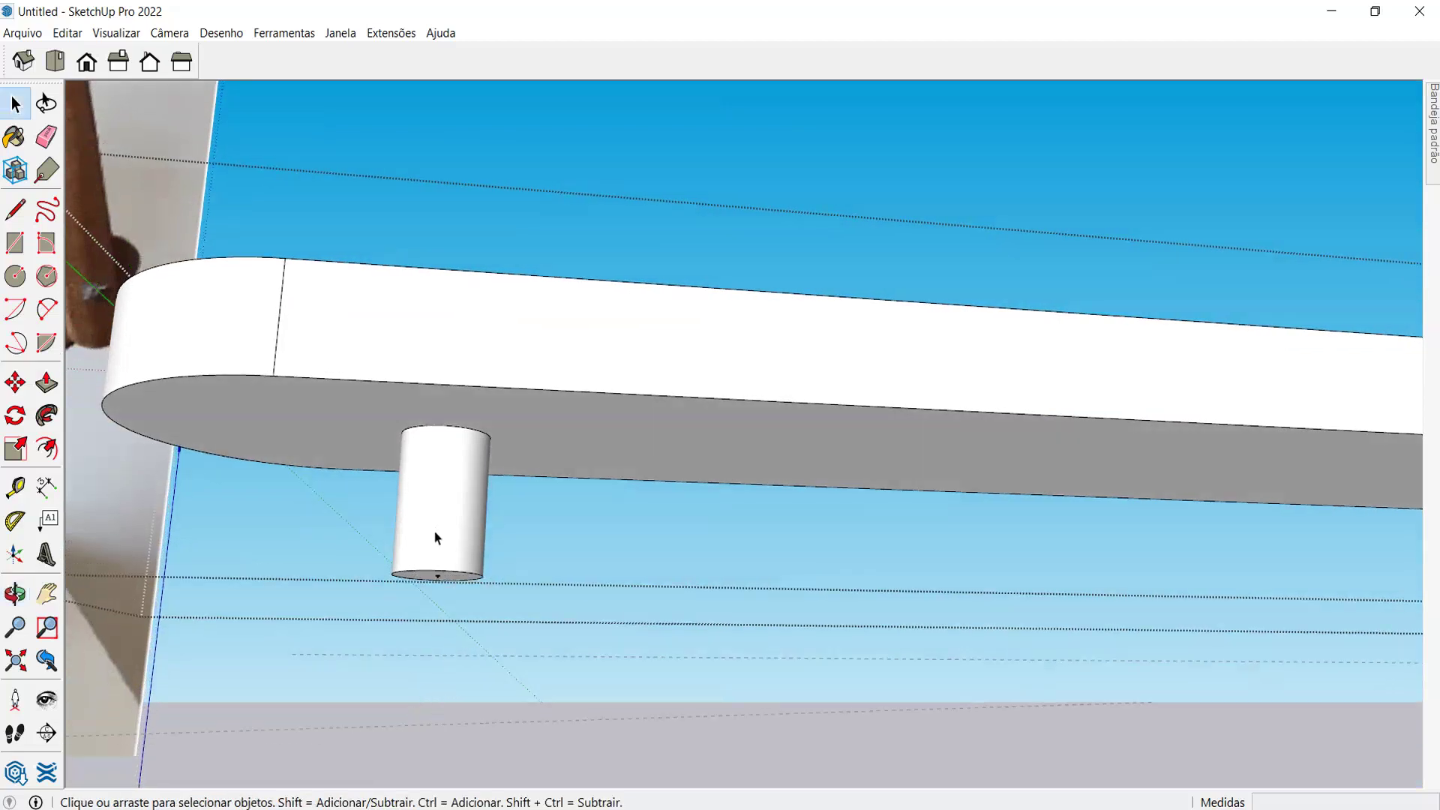
middle_drag(365, 497, 417, 713)
middle_drag(402, 416, 754, 449)
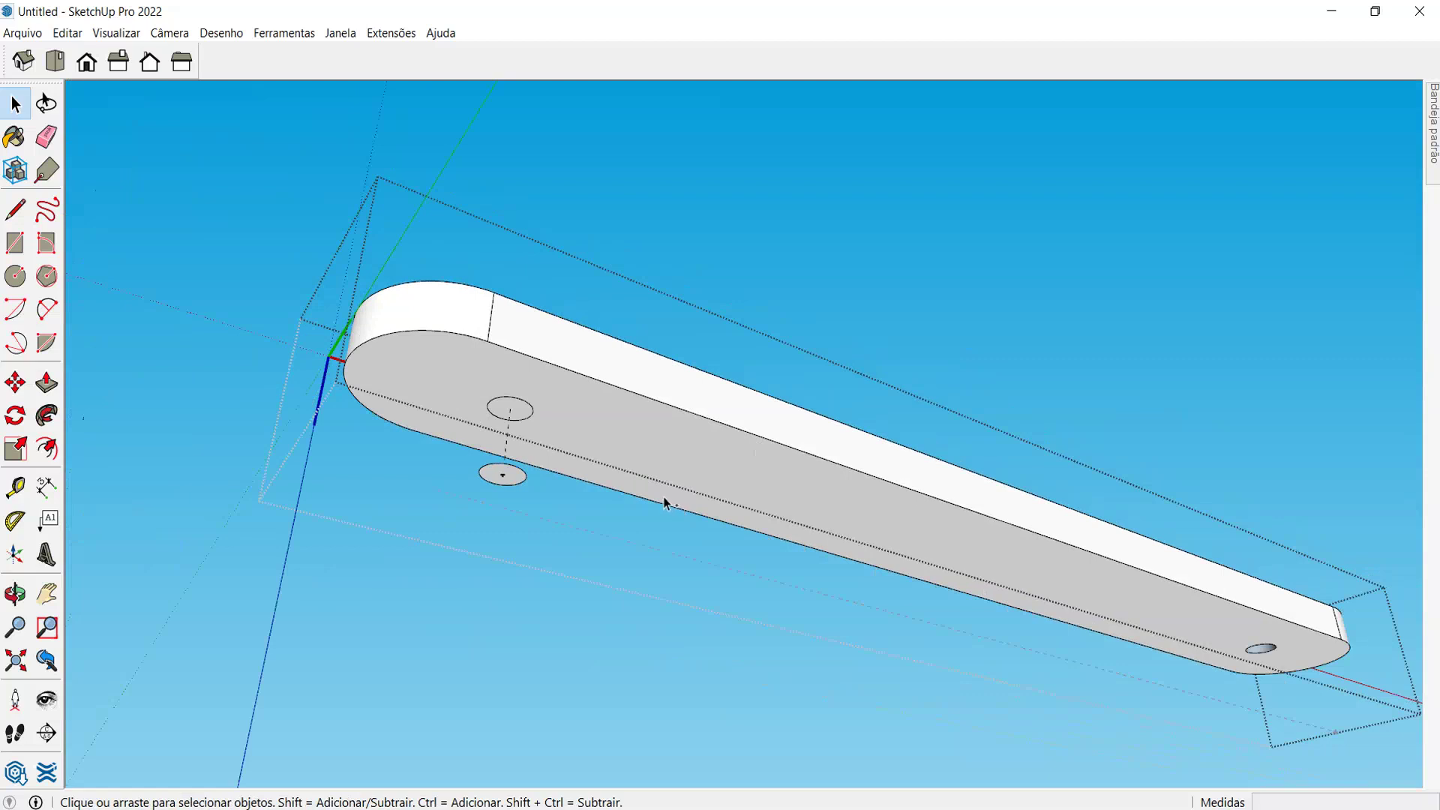
- Undo the recent deletions and open the far-end hole again by removing its lower stub and circular faces, keeping the centre guide
key(ctrl+z)
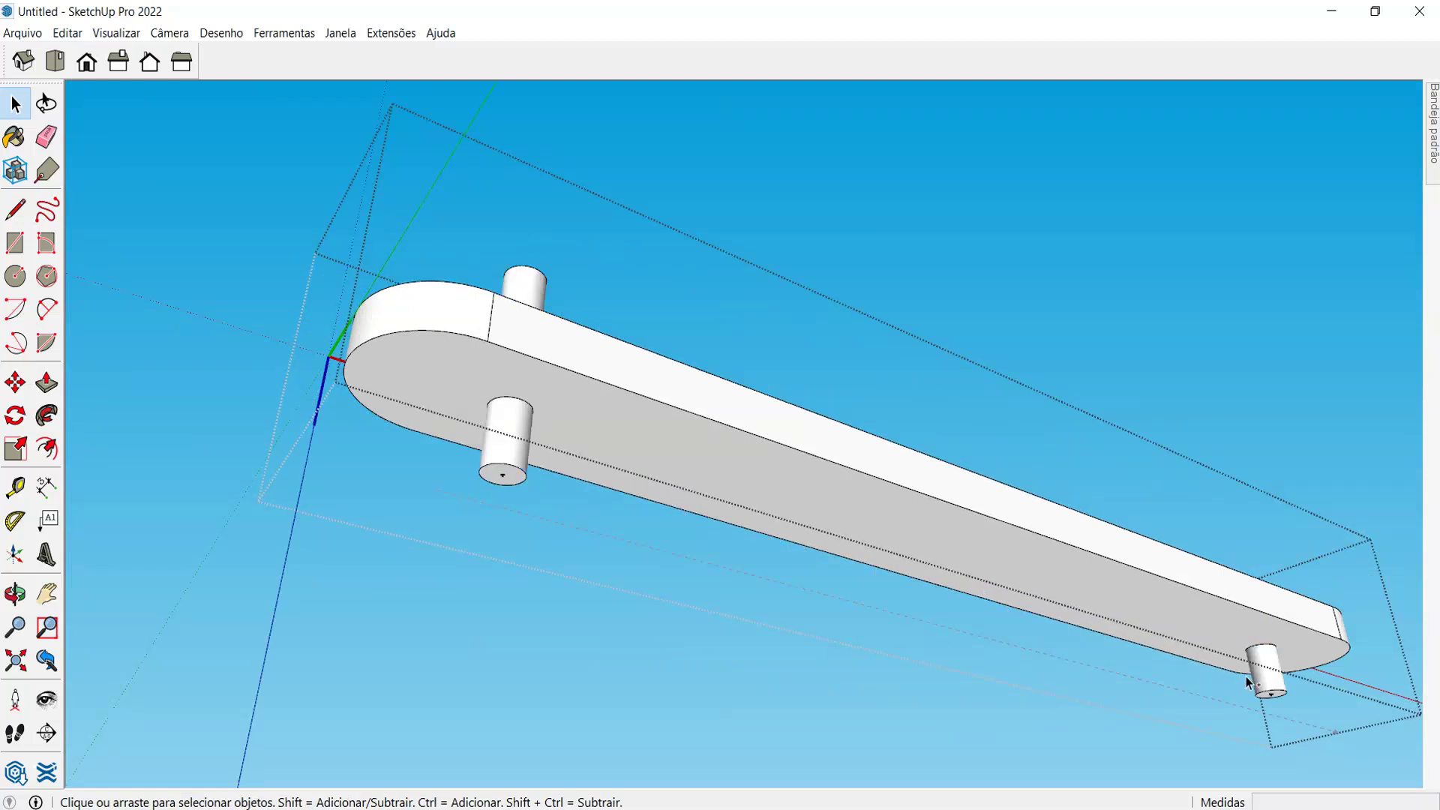
key(ctrl+y)
scroll(1274, 709, up, 5)
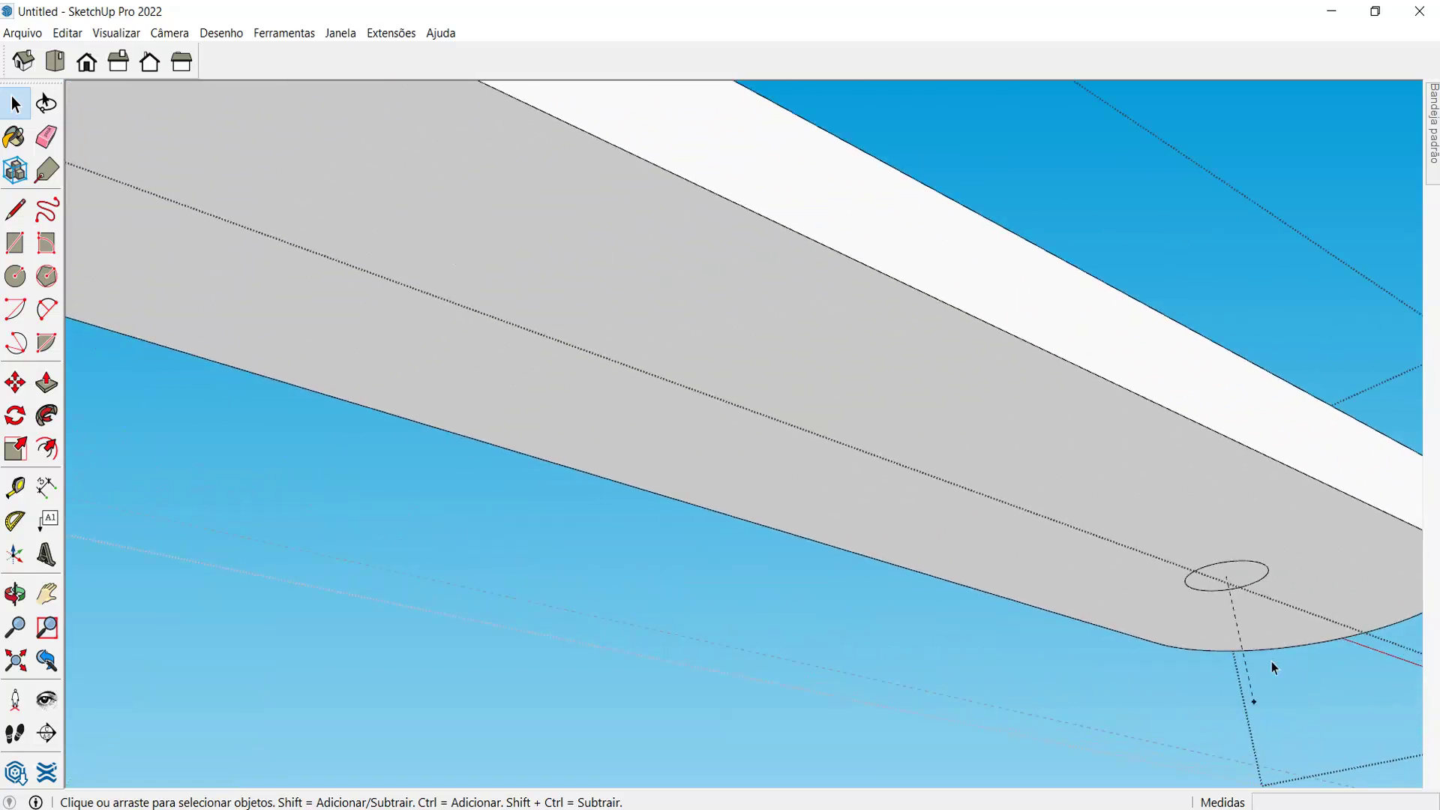
middle_drag(1248, 581, 1102, 642)
scroll(1102, 643, down, 10)
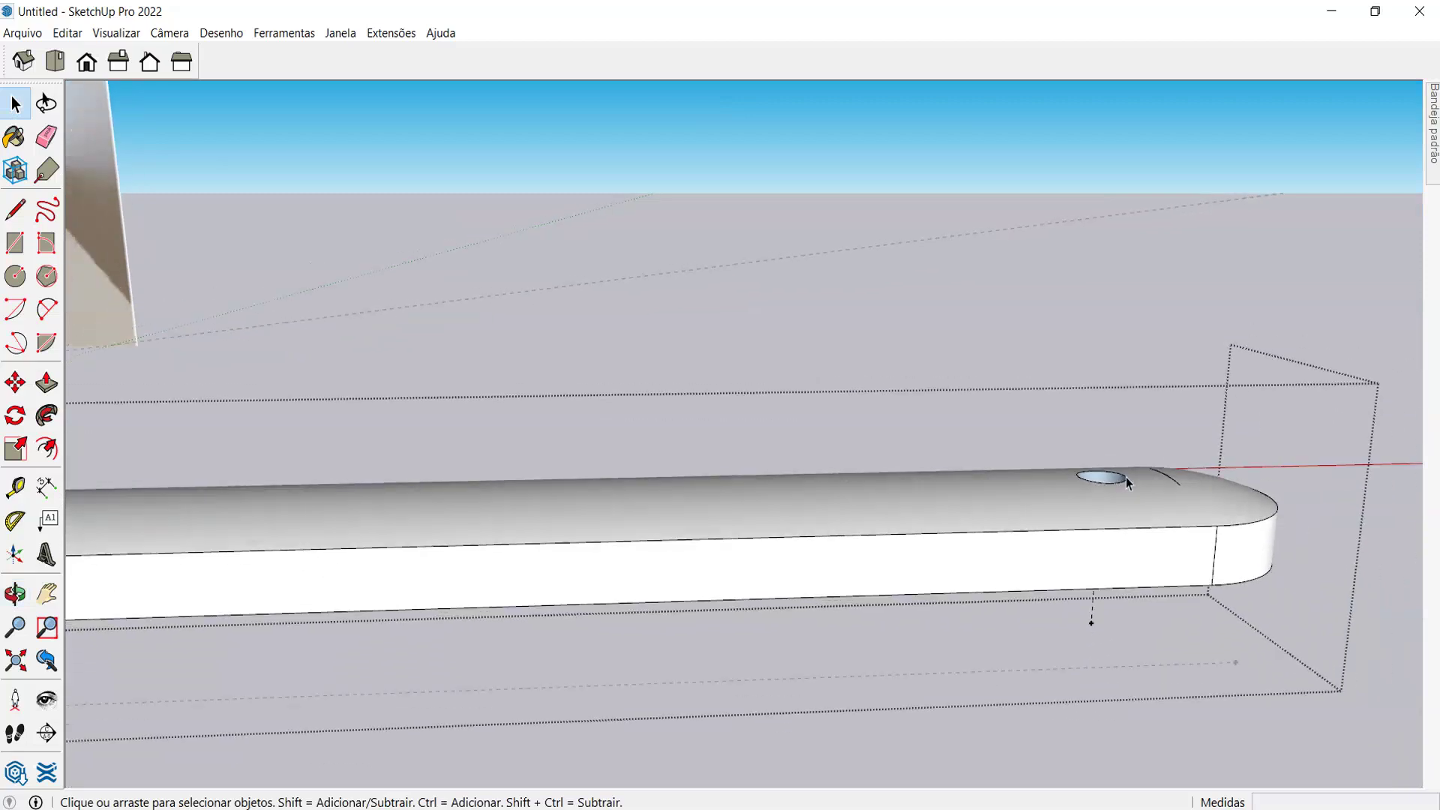
- Delete the wall and cap of the cylinder rising above the curved face at the arm's origin end
scroll(583, 459, up, 5)
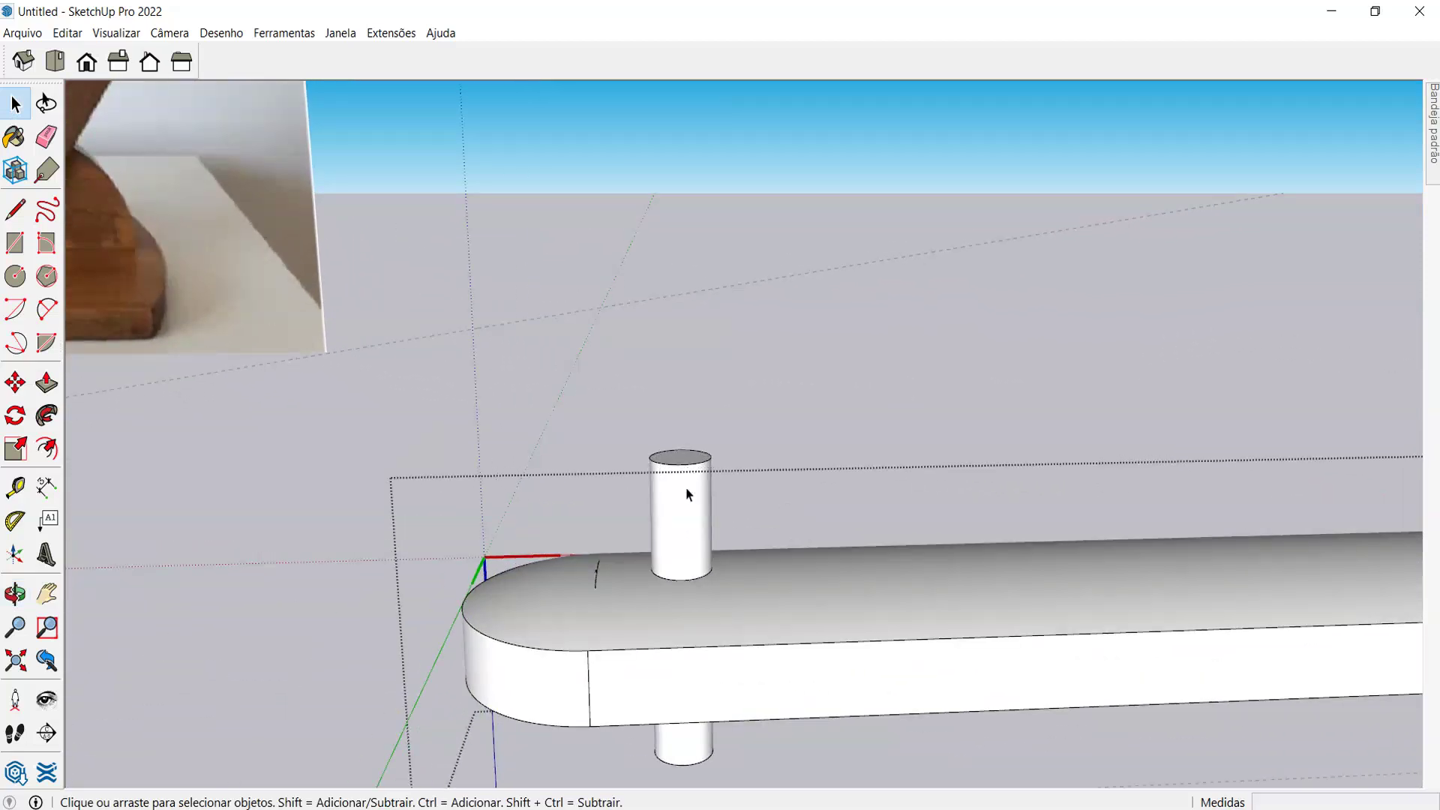
click(687, 494)
key(Delete)
click(669, 451)
key(Delete)
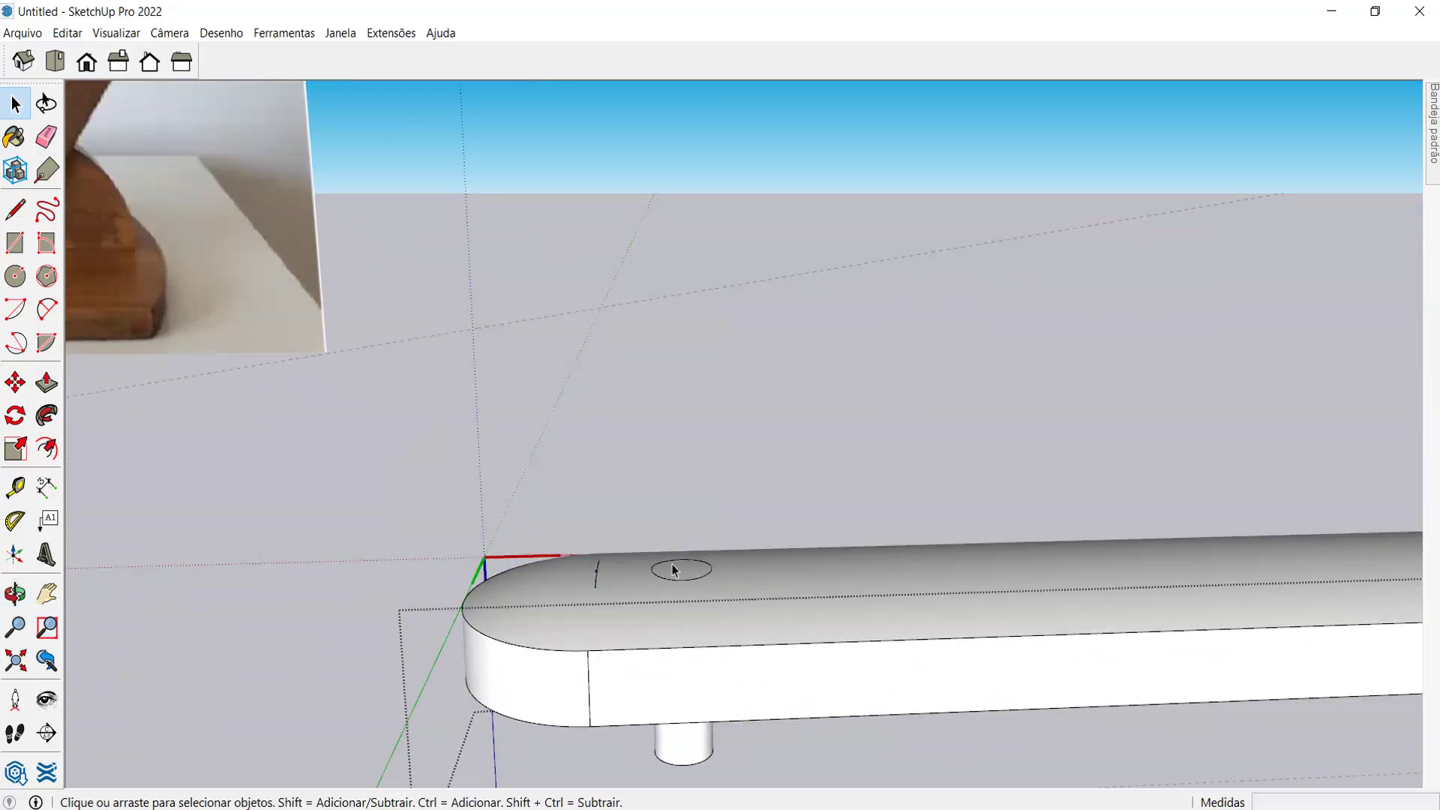
- Delete the lower cylinder stub and the circular faces at the origin end to open the pivot hole, keeping its centre guide
middle_drag(673, 600, 652, 540)
click(682, 553)
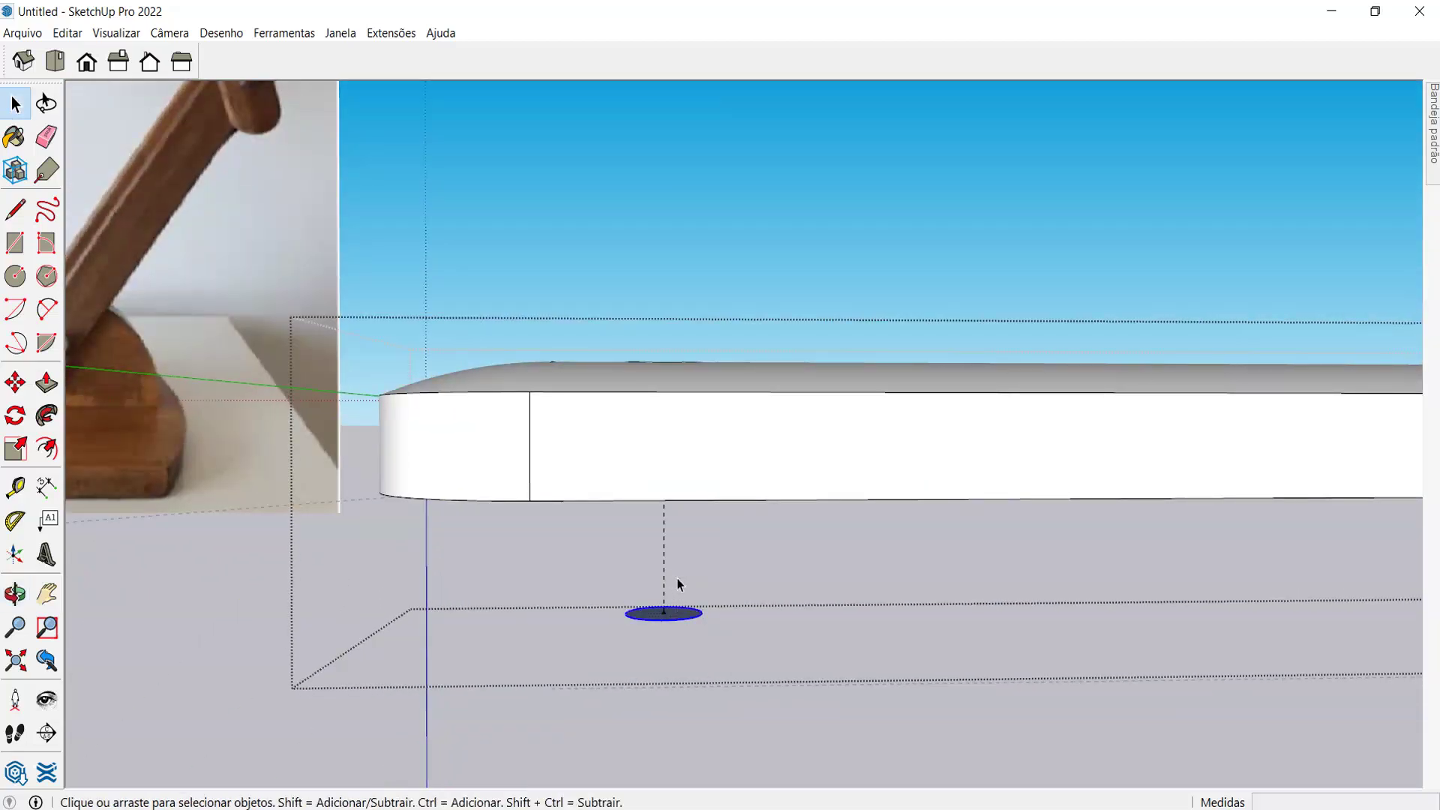
middle_drag(636, 585, 730, 100)
middle_drag(657, 483, 457, 227)
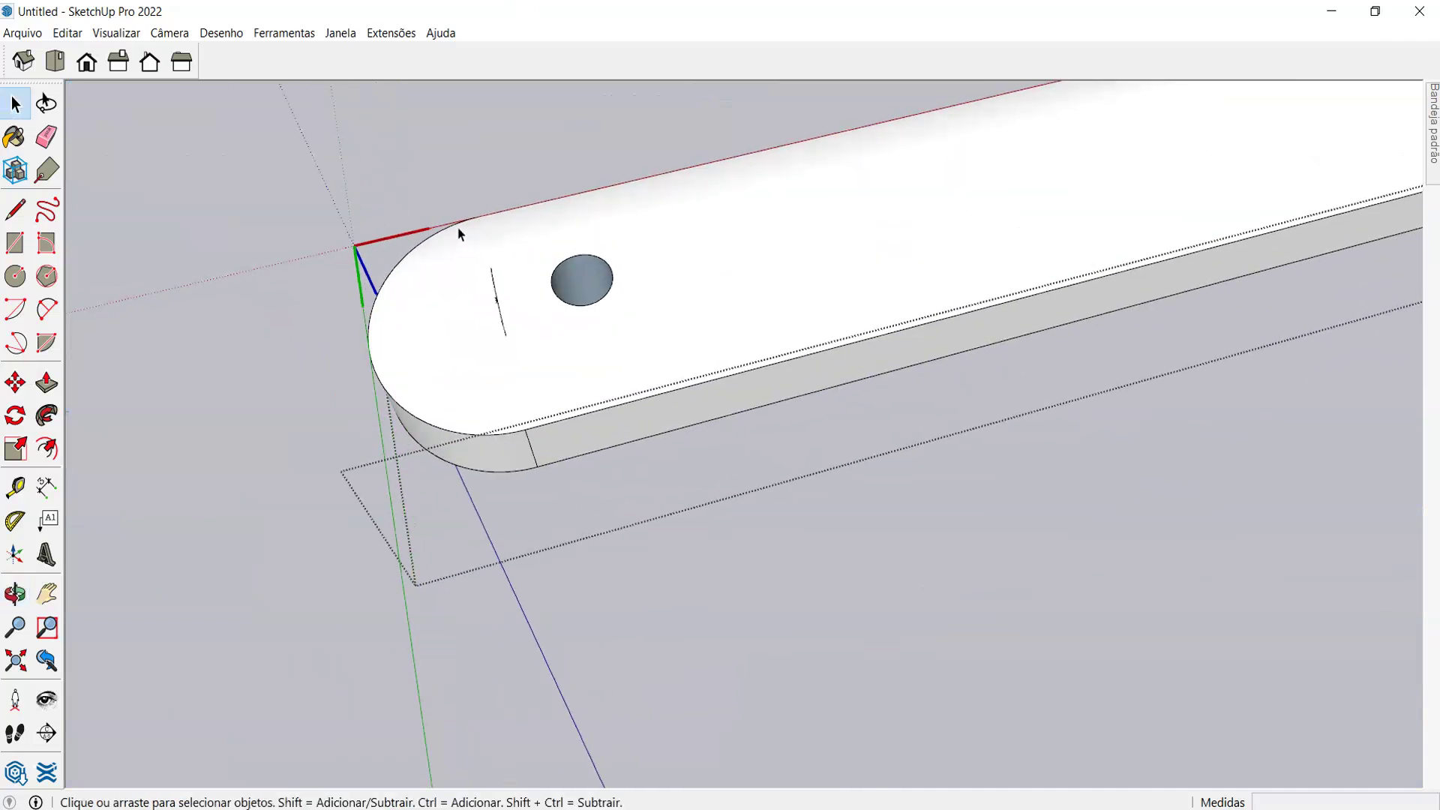
- Hide the leftover line marks on the curved face beside both pivot holes with the Eraser
scroll(459, 234, up, 5)
key(e)
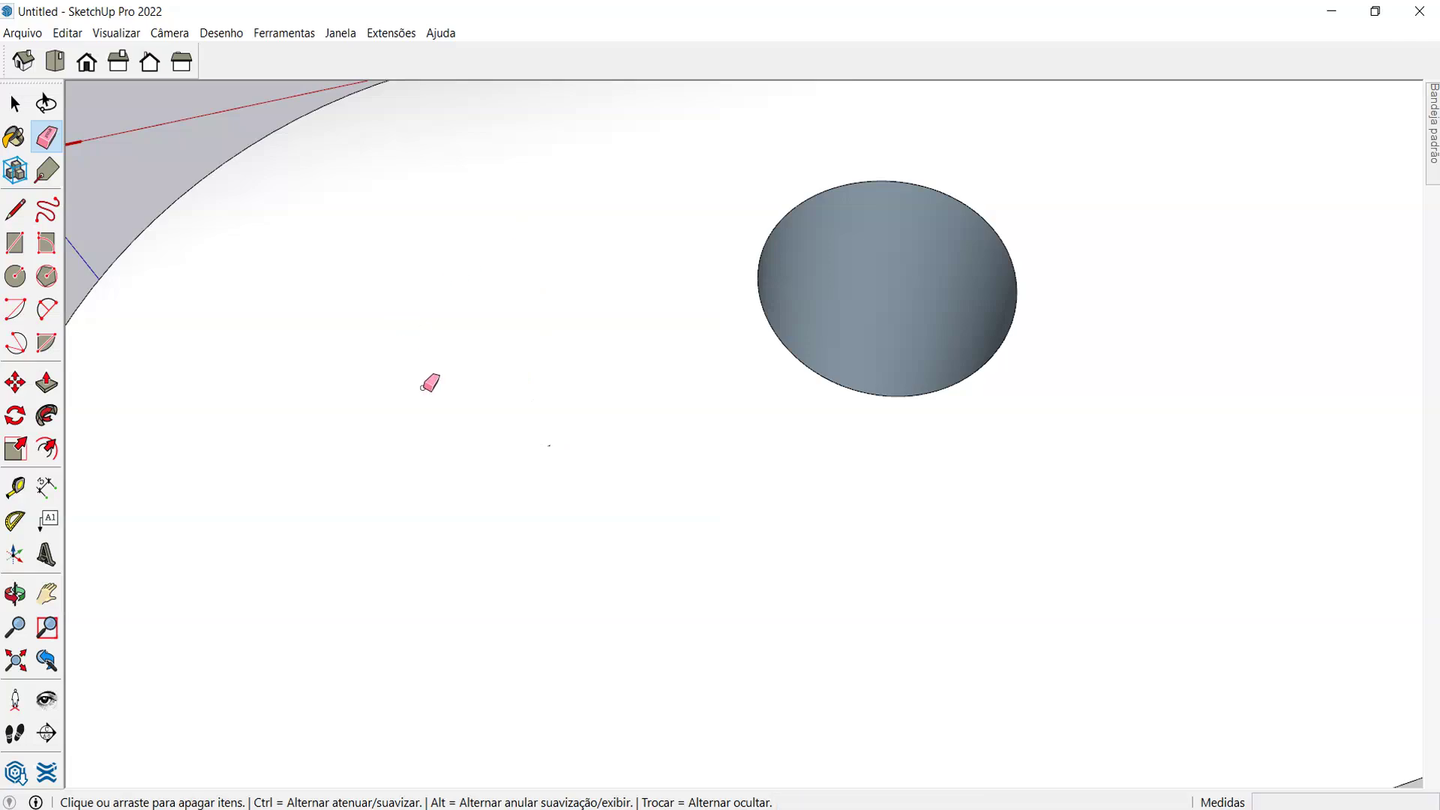
scroll(296, 369, down, 3)
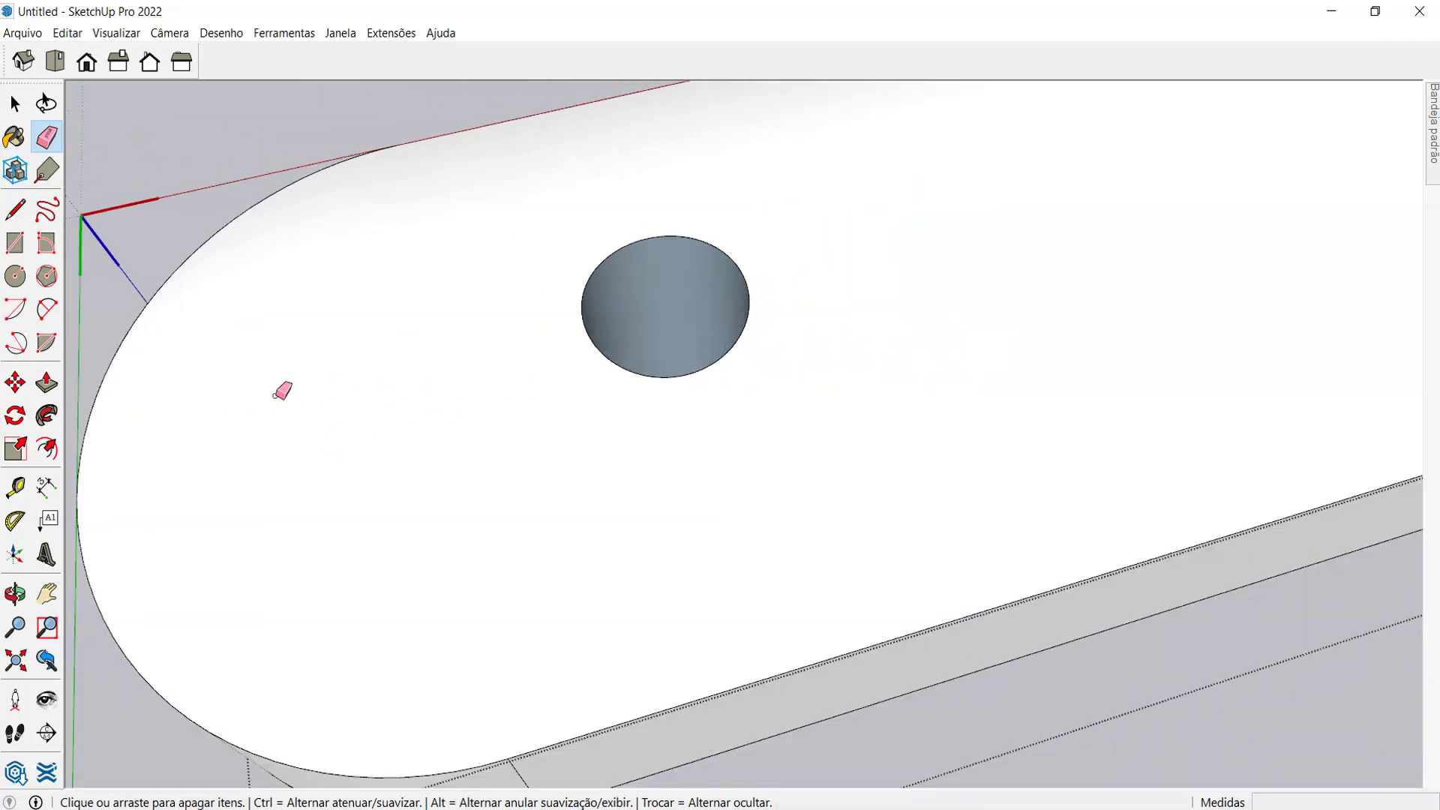
scroll(286, 401, down, 6)
scroll(1064, 309, up, 3)
scroll(1032, 180, up, 3)
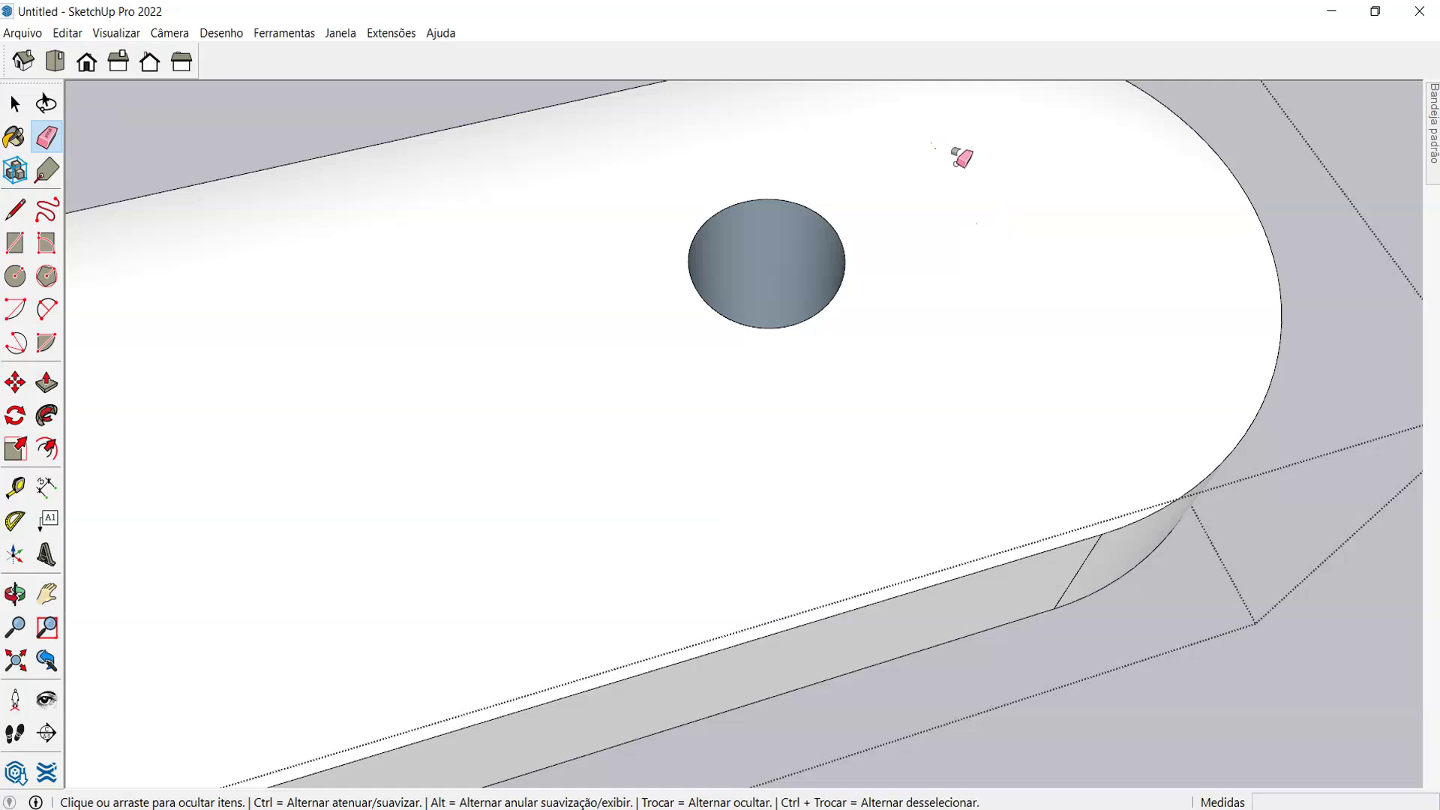
scroll(983, 258, down, 5)
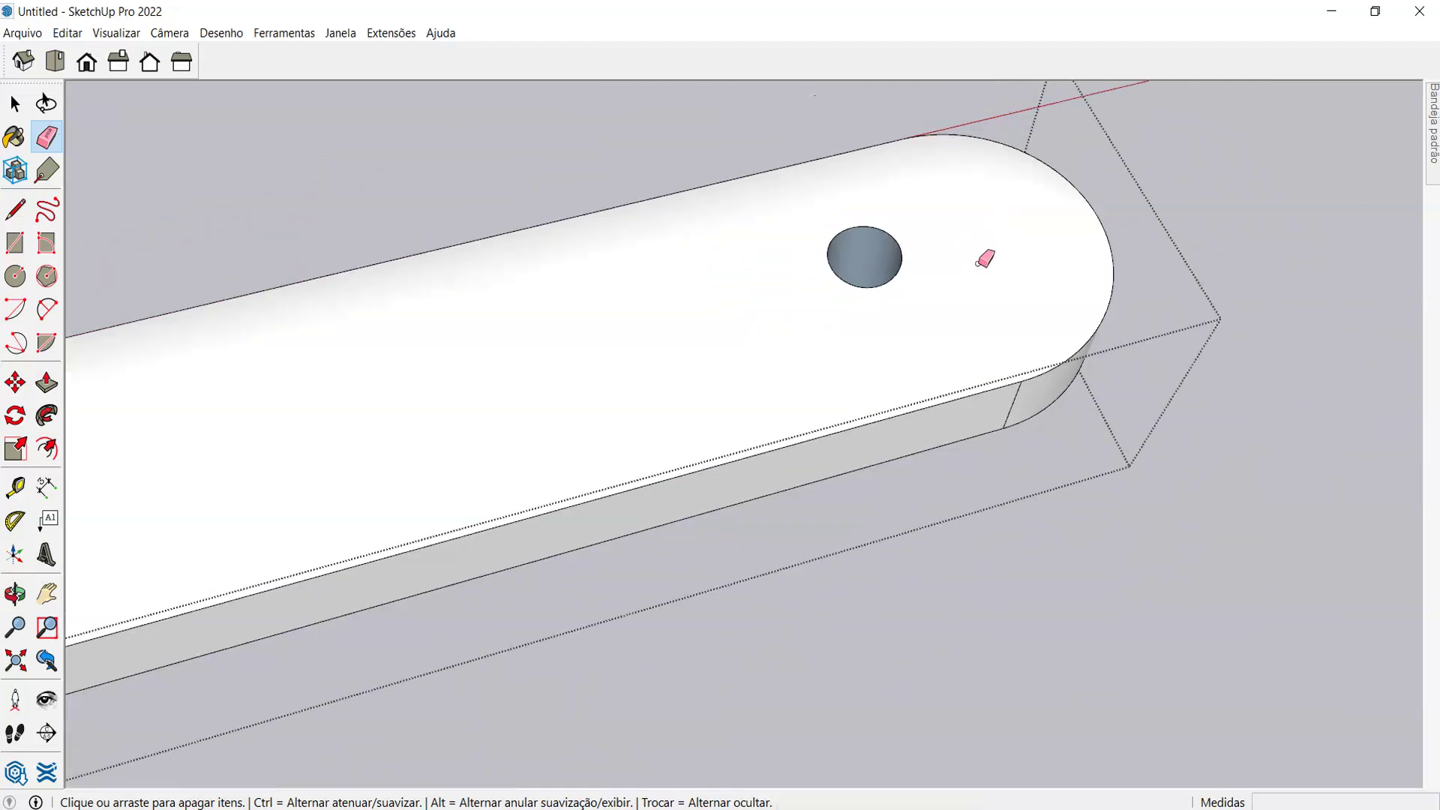
- Hide the vertical seam edges on the arm's sides where the straight edges meet the rounded ends
middle_drag(1022, 376, 758, 298)
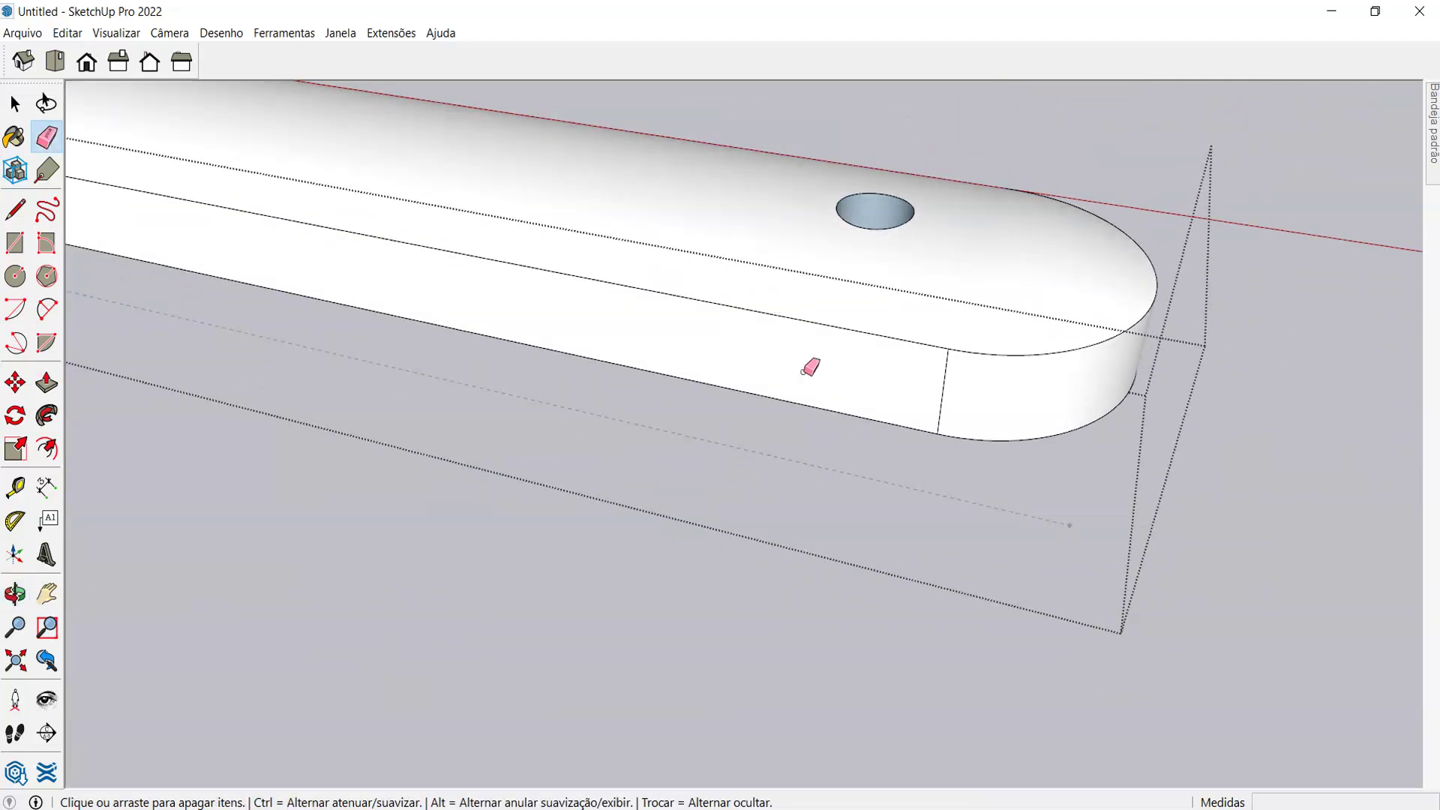
middle_drag(947, 380, 811, 346)
scroll(862, 309, down, 3)
middle_drag(797, 459, 690, 235)
scroll(768, 258, up, 5)
middle_drag(780, 280, 545, 252)
scroll(555, 258, up, 2)
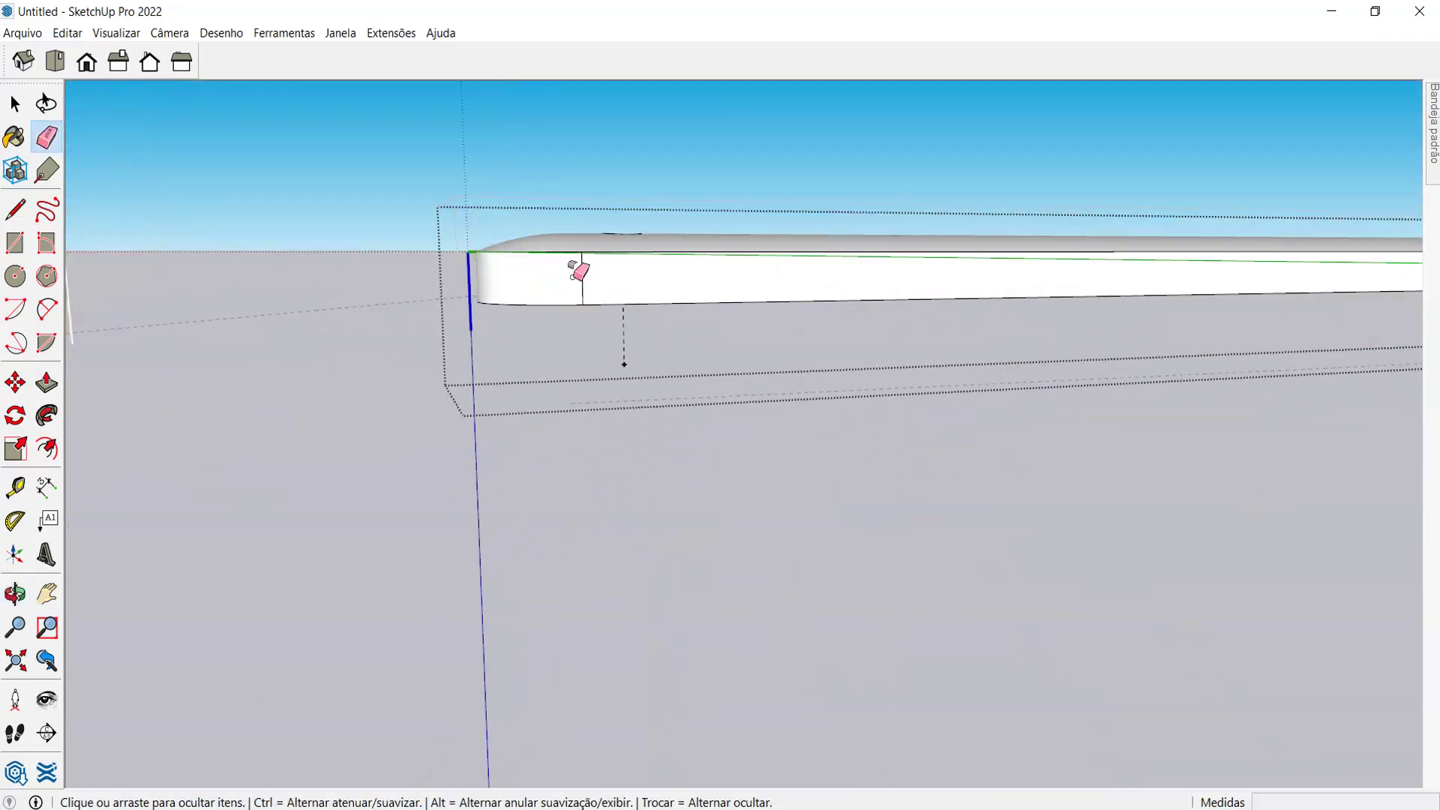
scroll(562, 308, down, 3)
middle_drag(563, 307, 1065, 441)
scroll(950, 375, up, 3)
scroll(951, 443, down, 4)
middle_drag(951, 457, 780, 472)
- Select the whole arm and rotate it about its lengthwise axis so it stands on its long edge
key(space)
drag(704, 275, 1105, 543)
middle_drag(1258, 619, 633, 601)
key(q)
scroll(867, 657, up, 5)
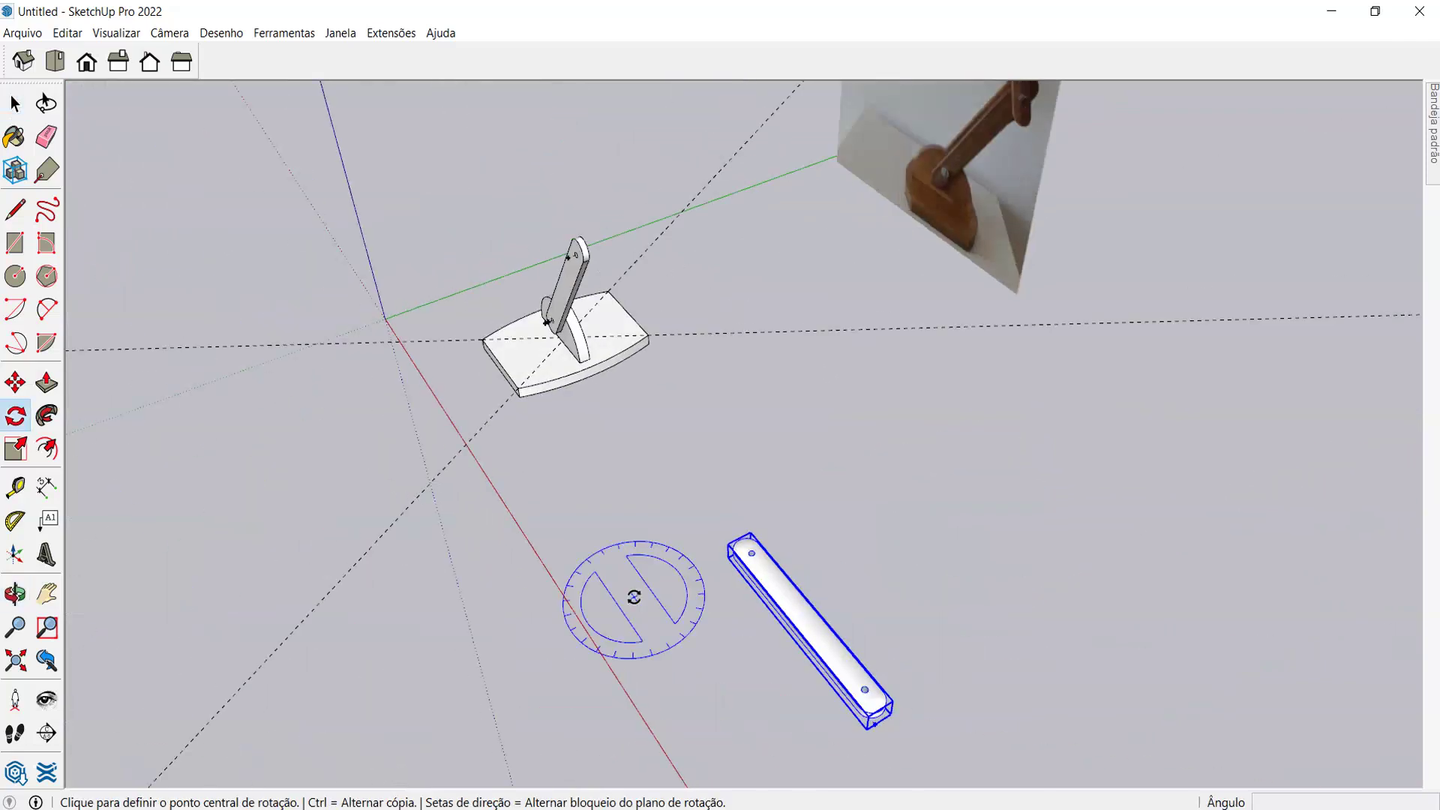
middle_drag(867, 657, 449, 325)
scroll(675, 412, up, 3)
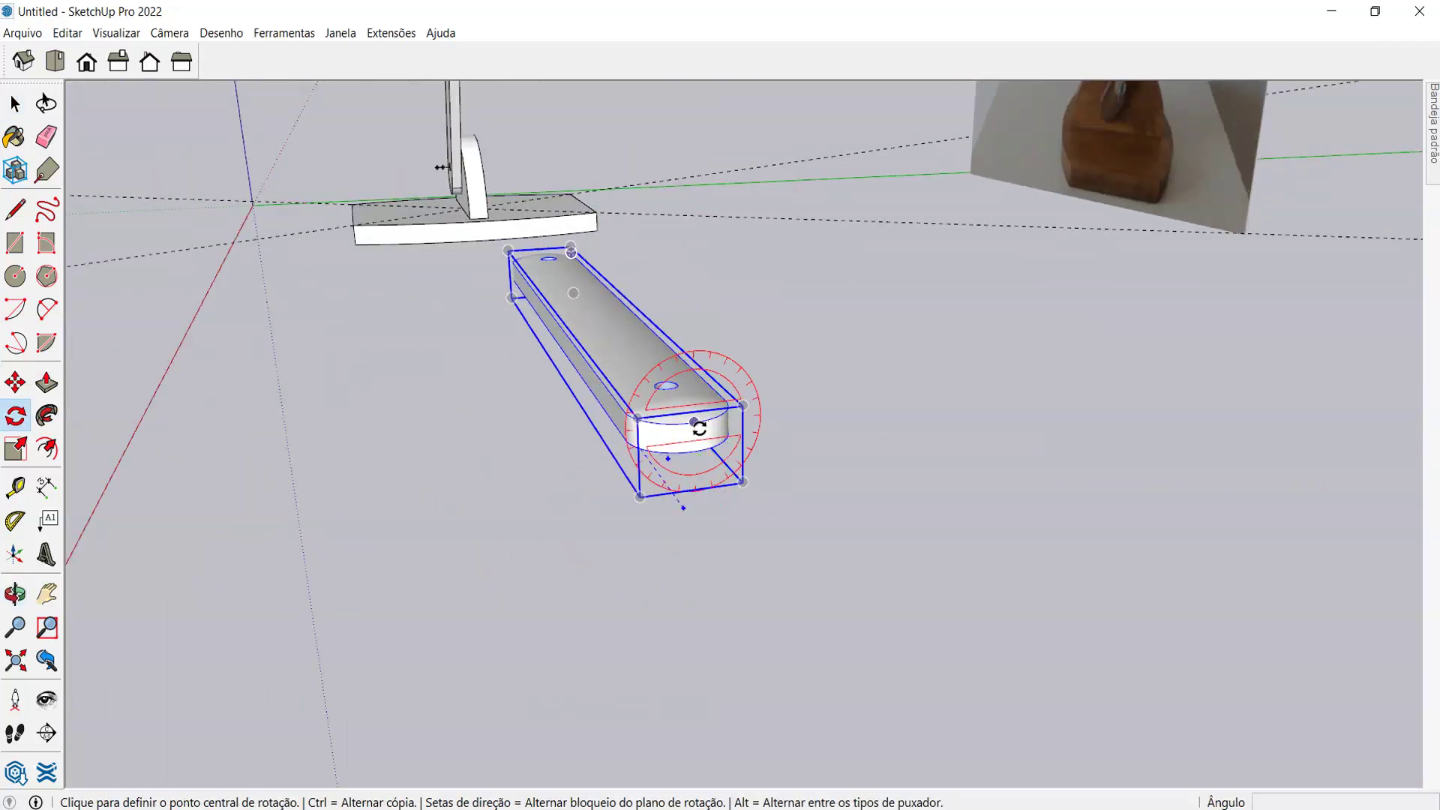
click(697, 437)
click(750, 409)
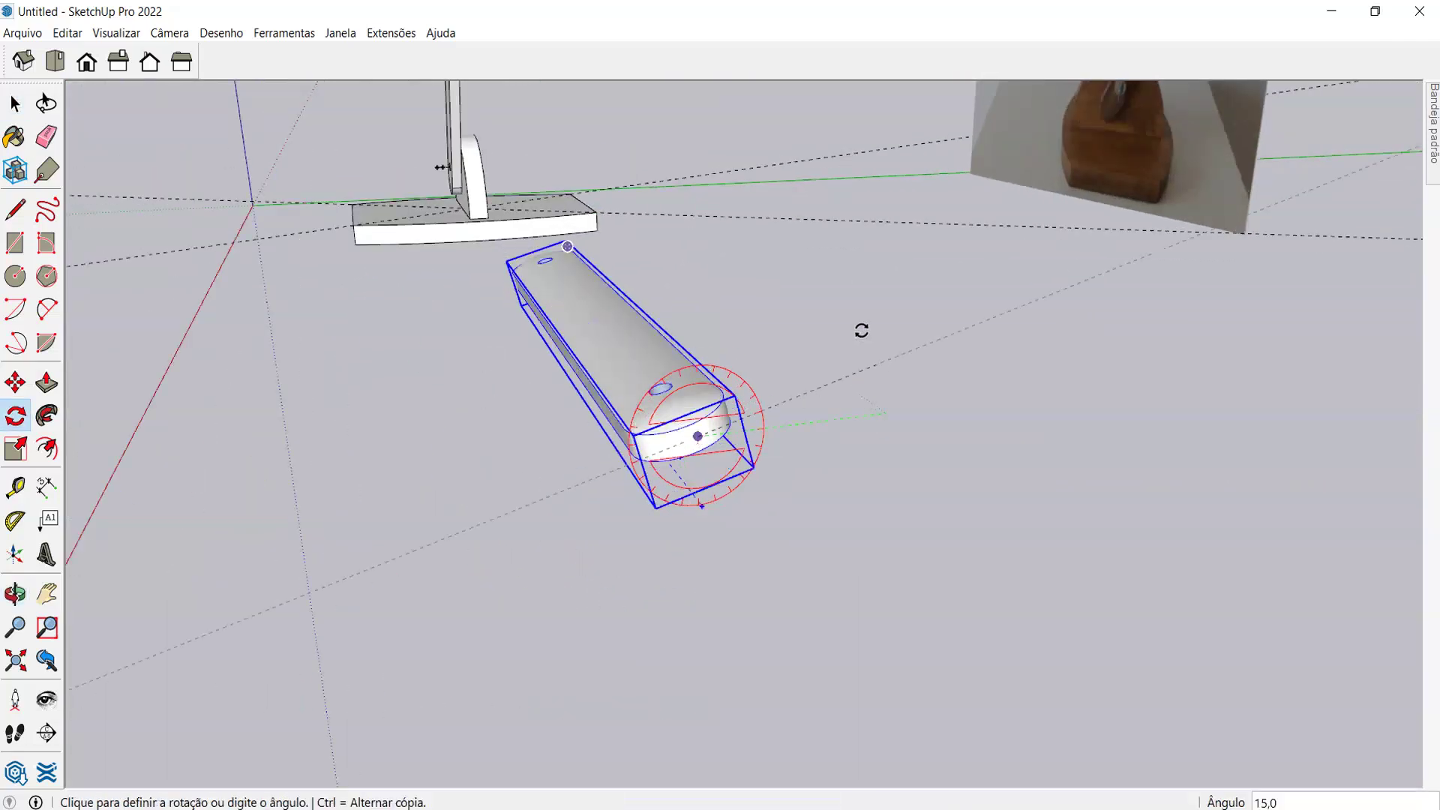
click(772, 244)
- Move the arm by the guide point of its end pivot hole to the guide point of the lower arm's upper pivot hole
middle_drag(776, 252, 145, 450)
key(m)
scroll(312, 518, up, 4)
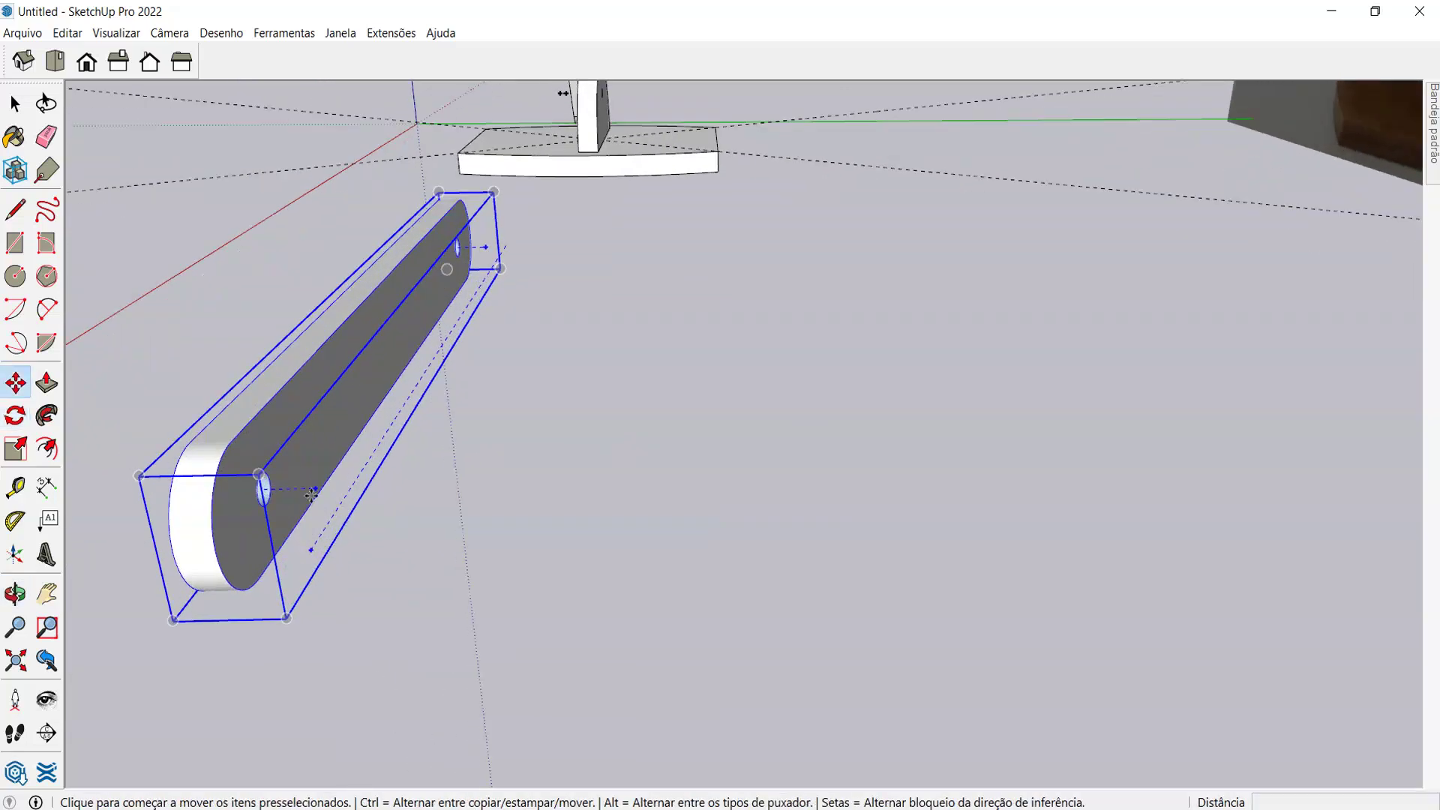
click(315, 484)
middle_drag(469, 509, 1087, 659)
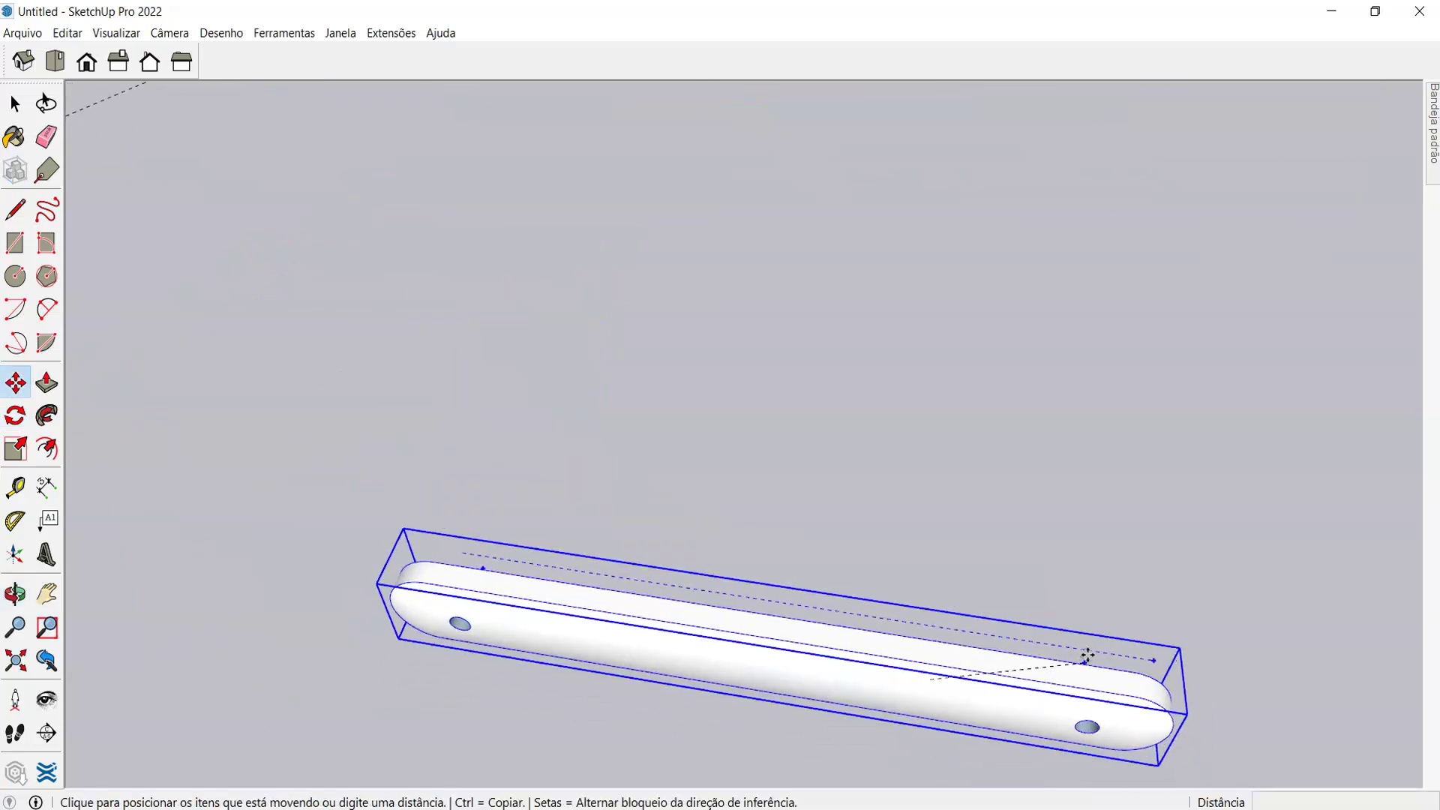
scroll(1086, 660, down, 5)
scroll(442, 569, up, 5)
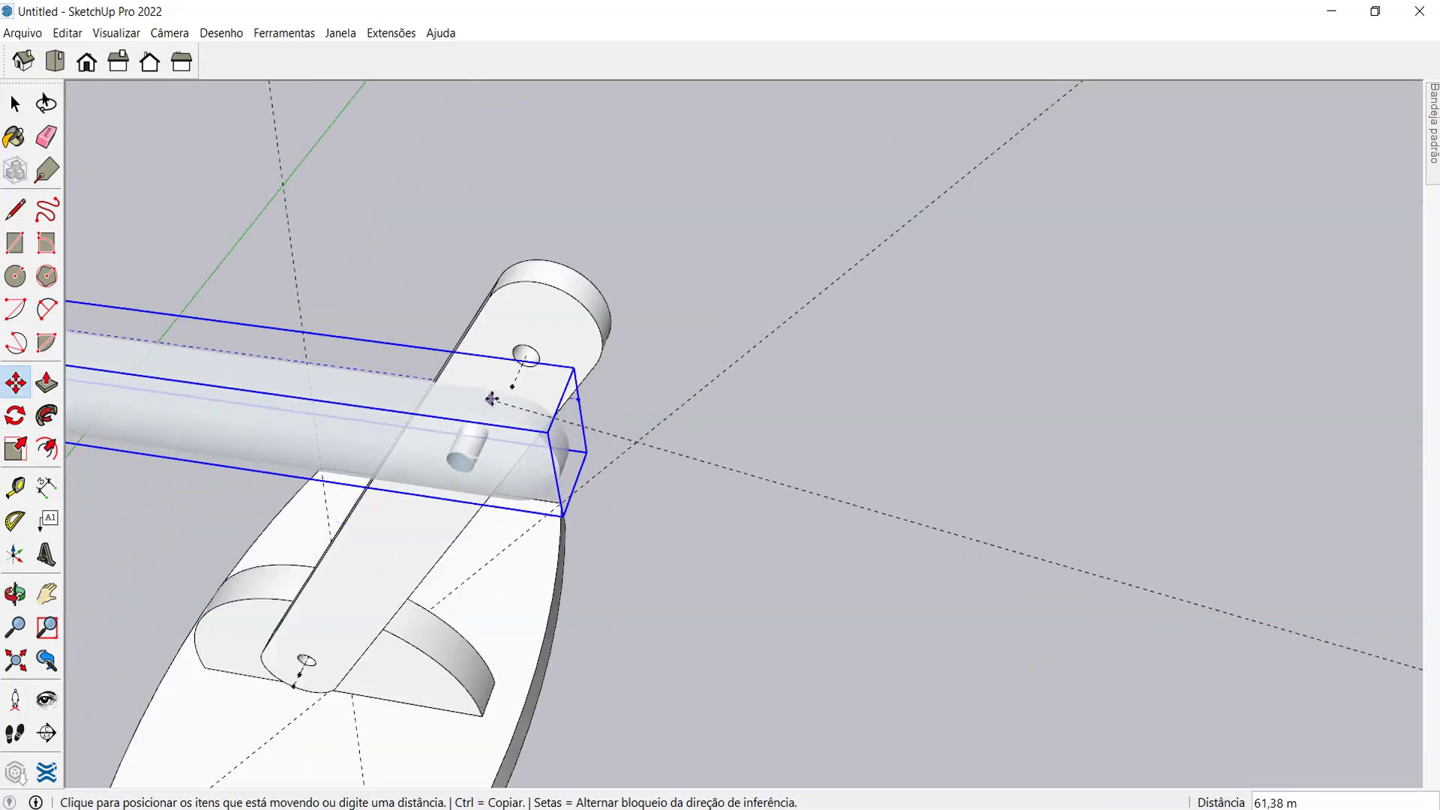
middle_drag(510, 387, 578, 218)
click(575, 291)
- Move the arm by its pivot hole up against the lower arm's face so the two pivot holes line up
mouse_move(575, 291)
middle_down()
mouse_move(572, 241)
mouse_move(540, 337)
mouse_move(344, 318)
middle_up()
scroll(344, 318, down, 5)
scroll(534, 289, up, 5)
middle_drag(534, 290, 241, 299)
scroll(565, 212, up, 3)
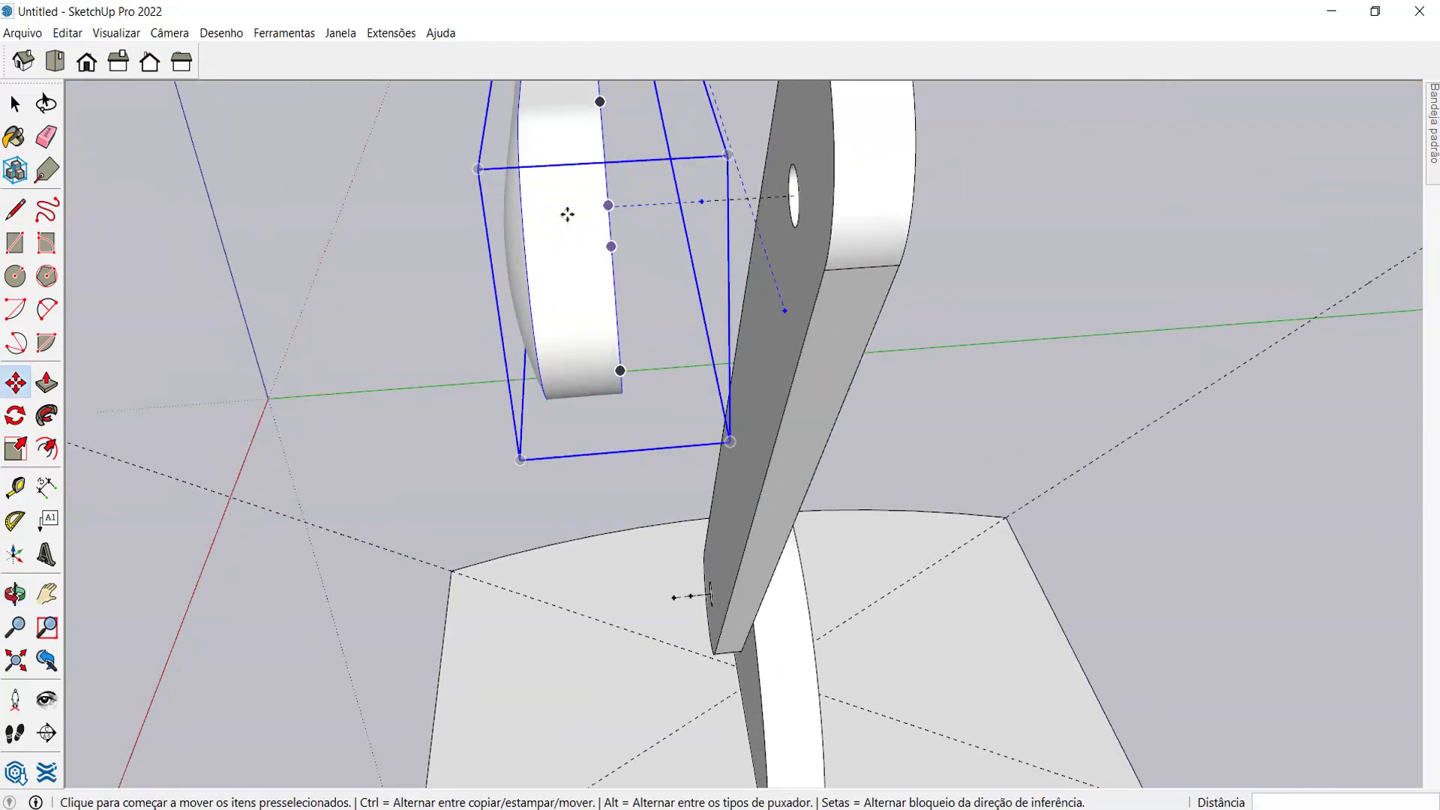
scroll(552, 228, down, 2)
click(551, 233)
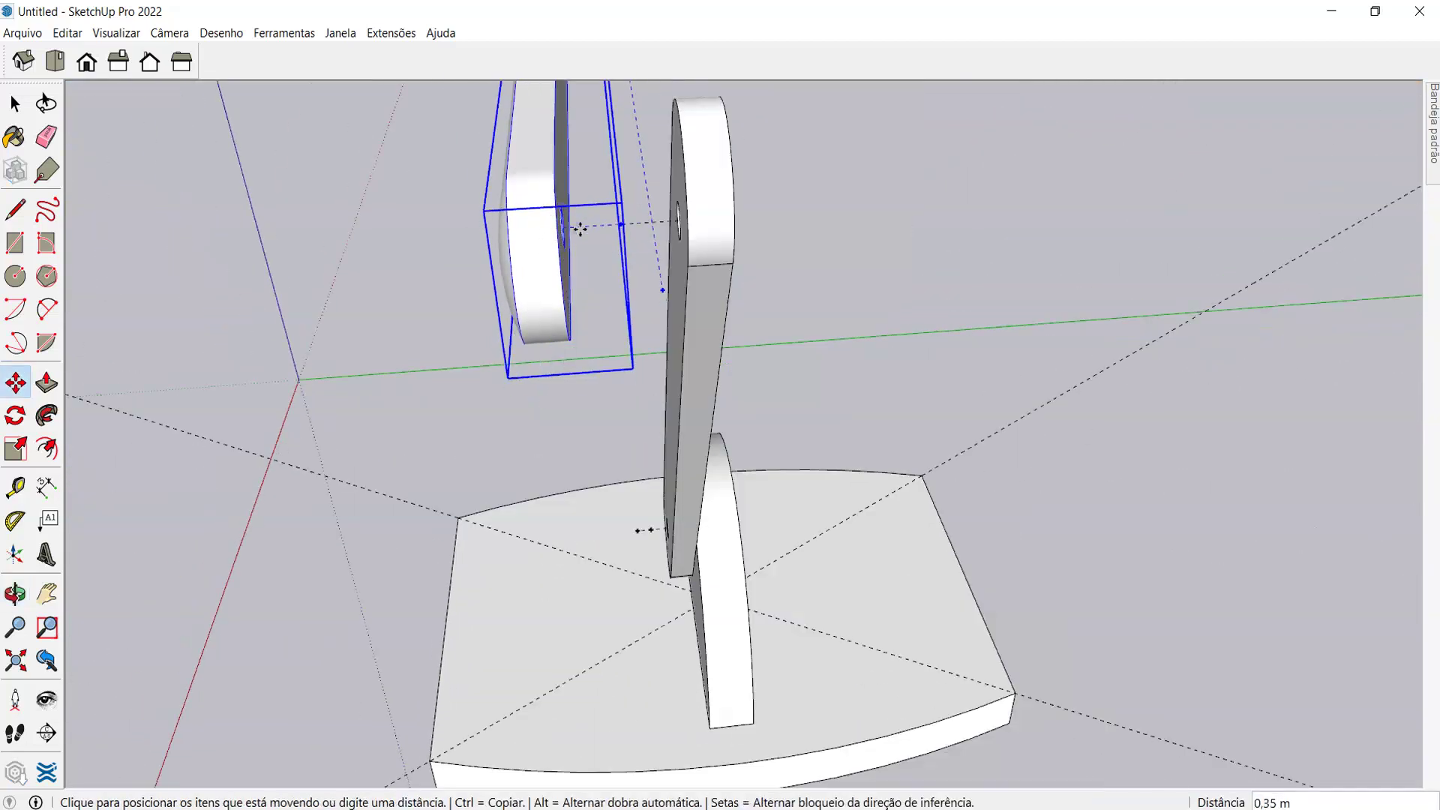
middle_drag(663, 180, 843, 217)
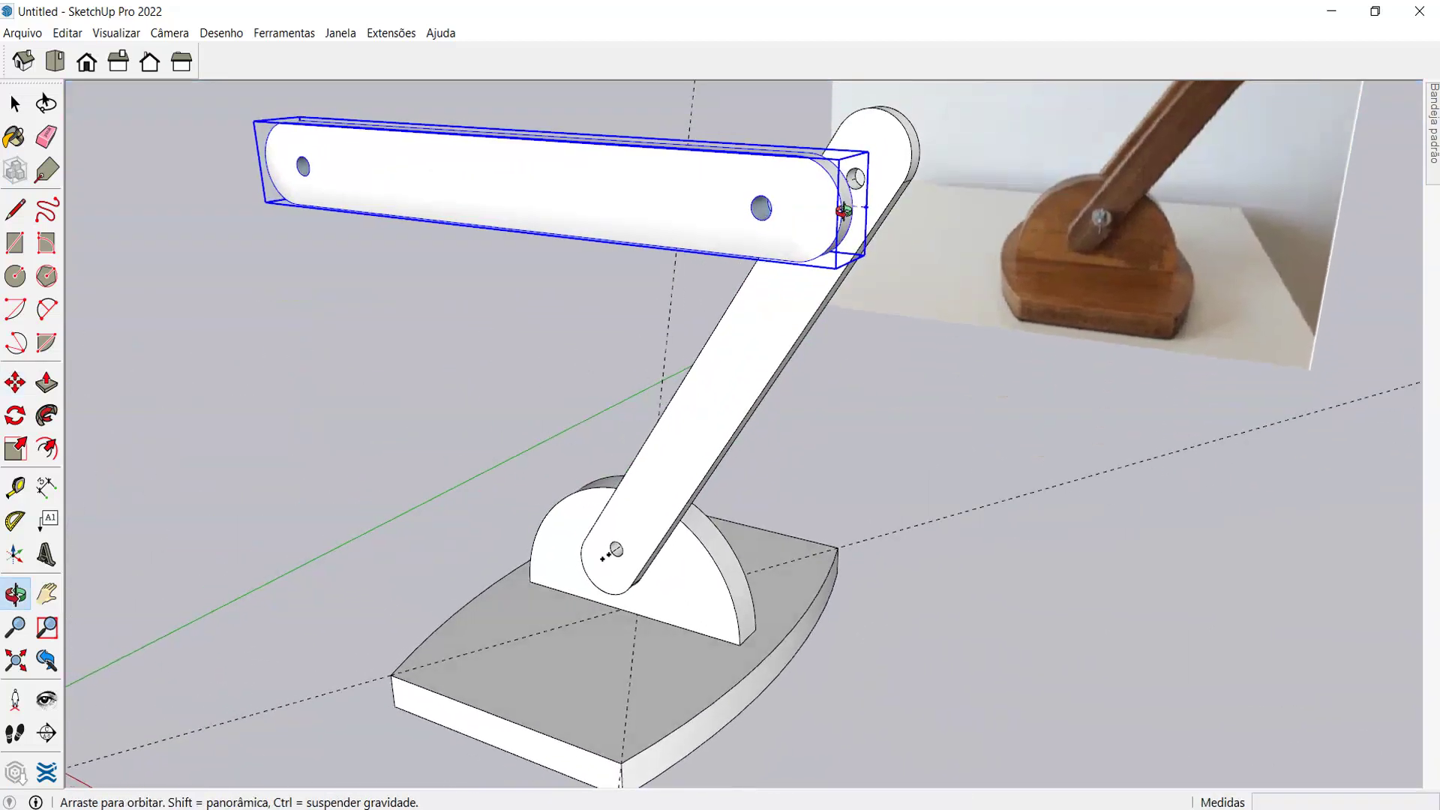
scroll(892, 142, up, 2)
click(875, 93)
- Rotate the new arm upward by about 58.5° around the pivot hole it shares with the lower arm
middle_drag(874, 96, 997, 237)
scroll(850, 254, up, 4)
scroll(850, 254, up, 1)
middle_drag(845, 299, 822, 377)
key(q)
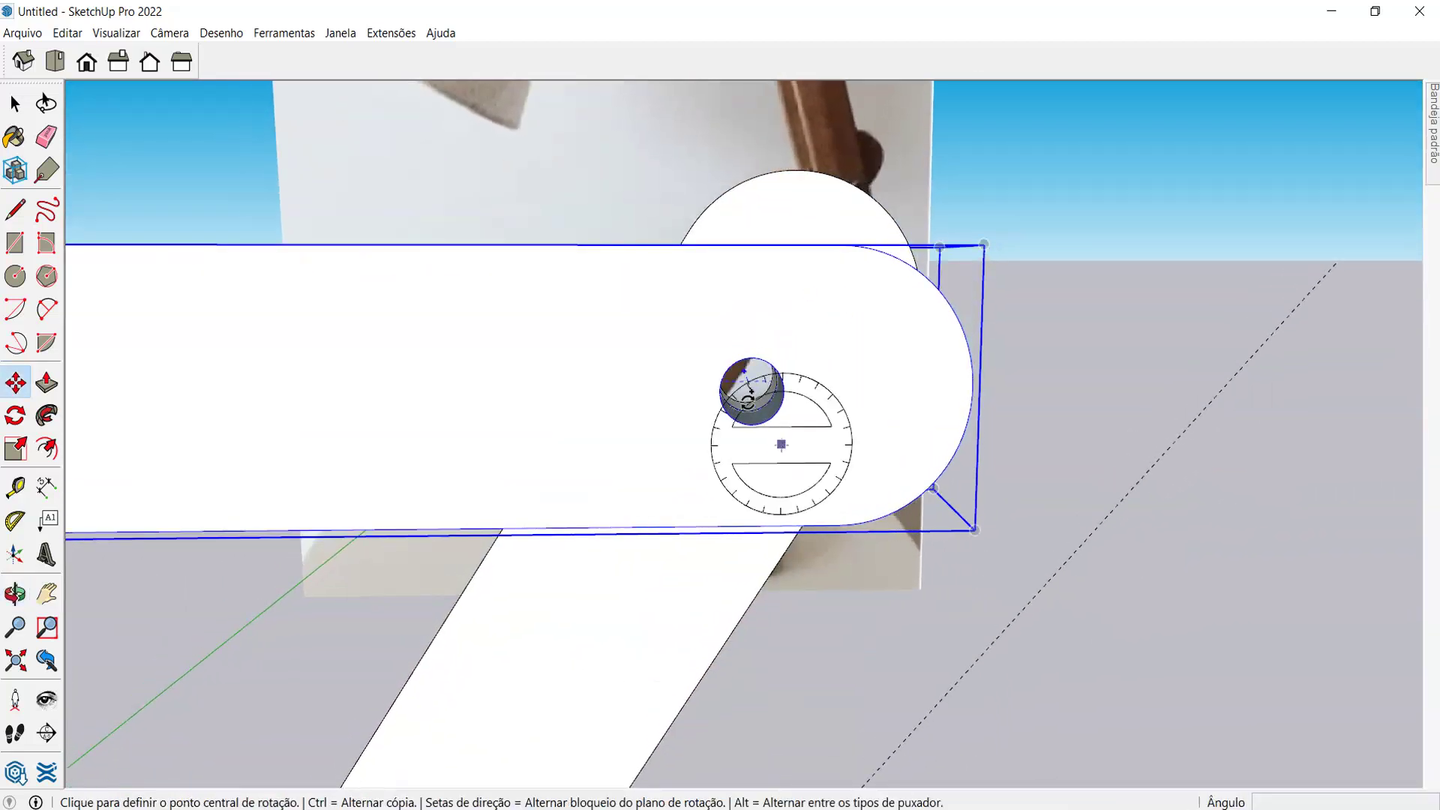
click(752, 389)
scroll(896, 412, down, 10)
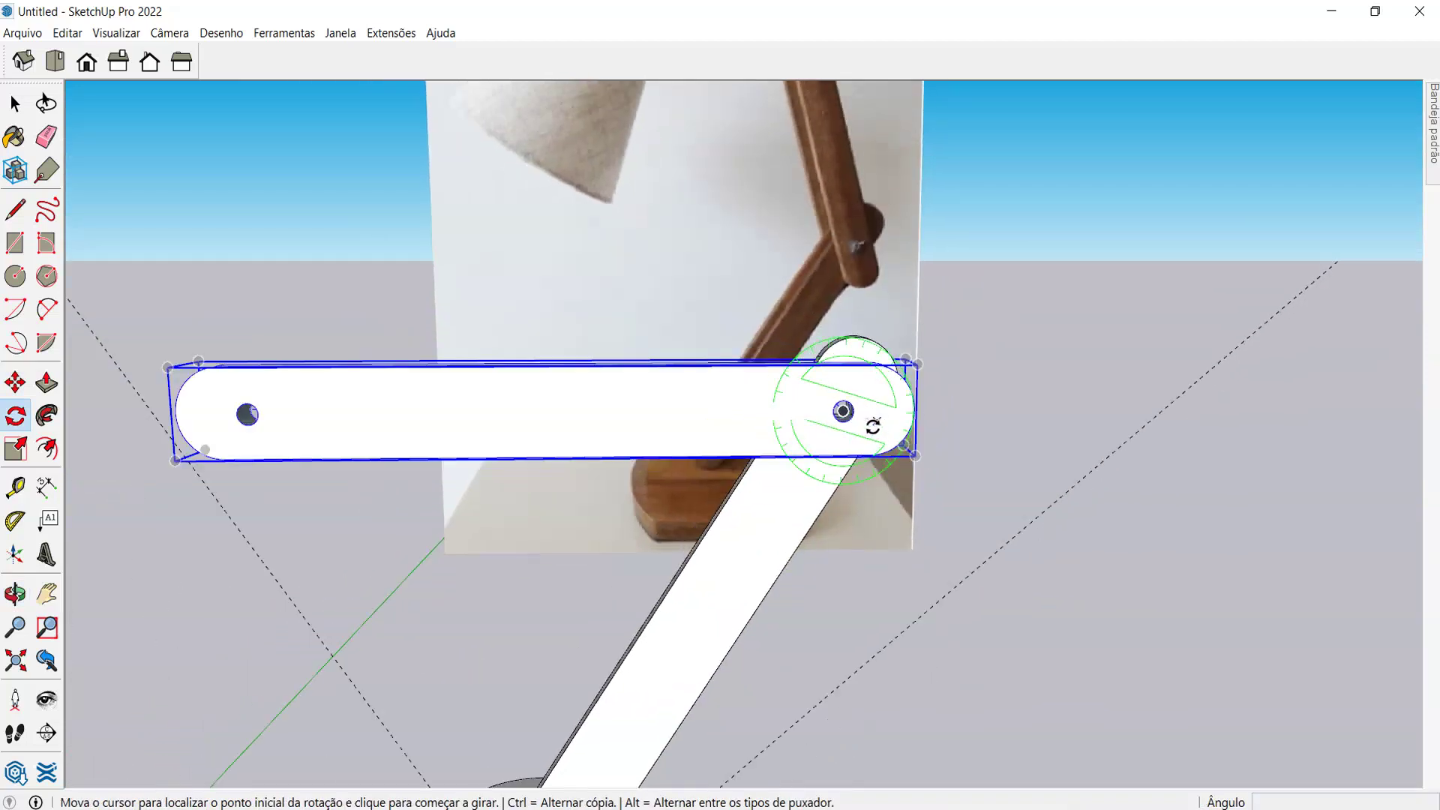
click(627, 418)
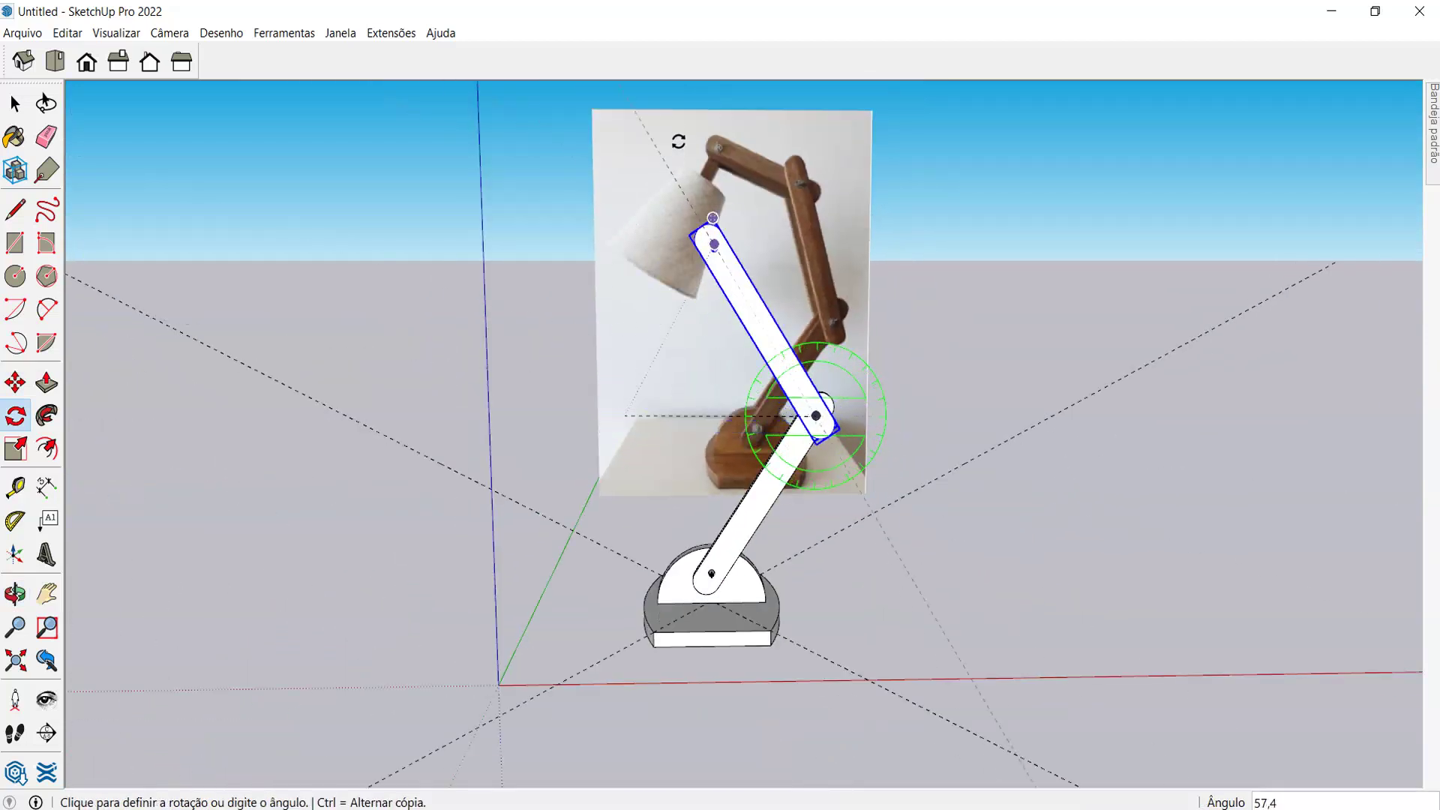
middle_drag(692, 140, 727, 72)
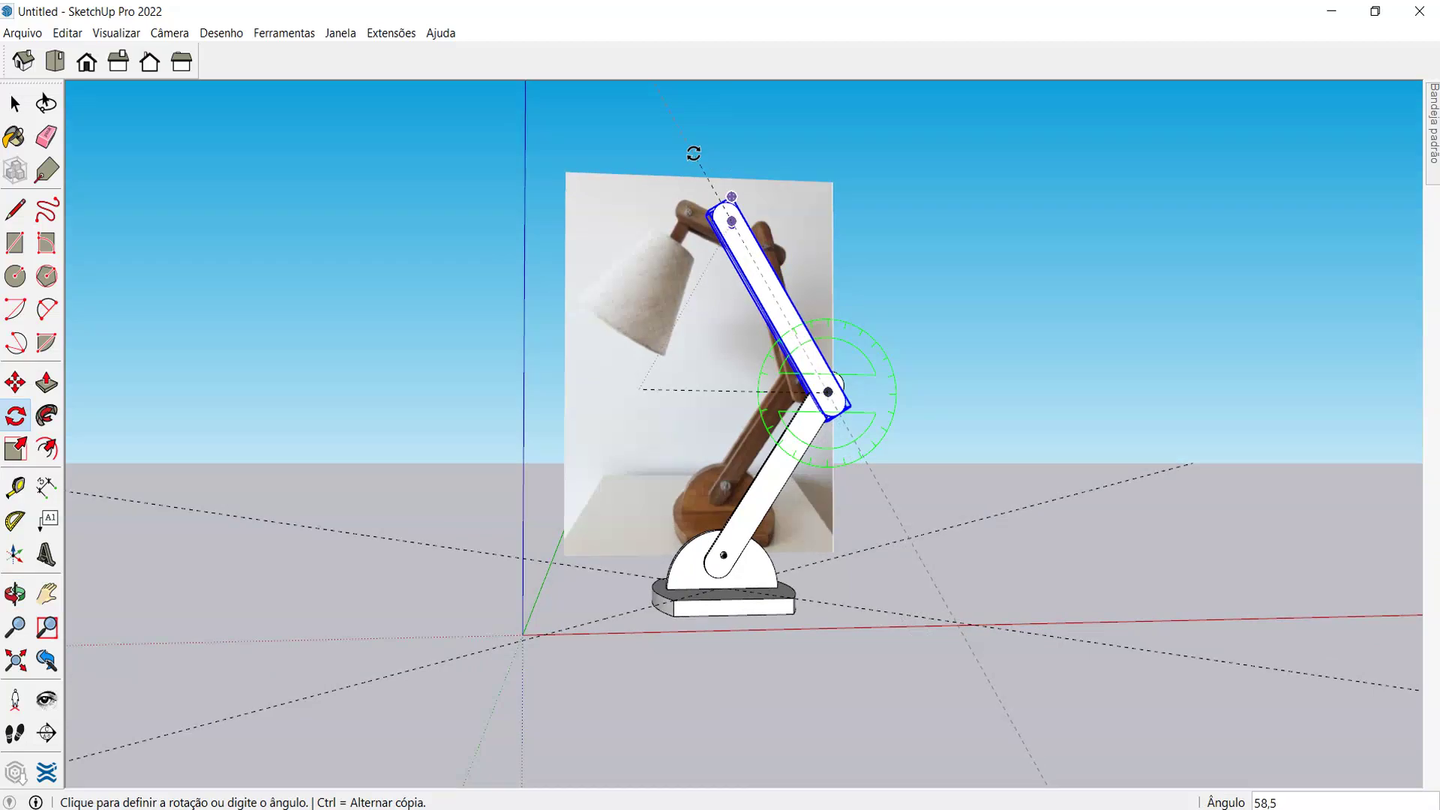
click(693, 153)
- Measure the length of the short top arm of the lamp in the reference image
middle_drag(690, 151, 791, 343)
scroll(848, 386, up, 5)
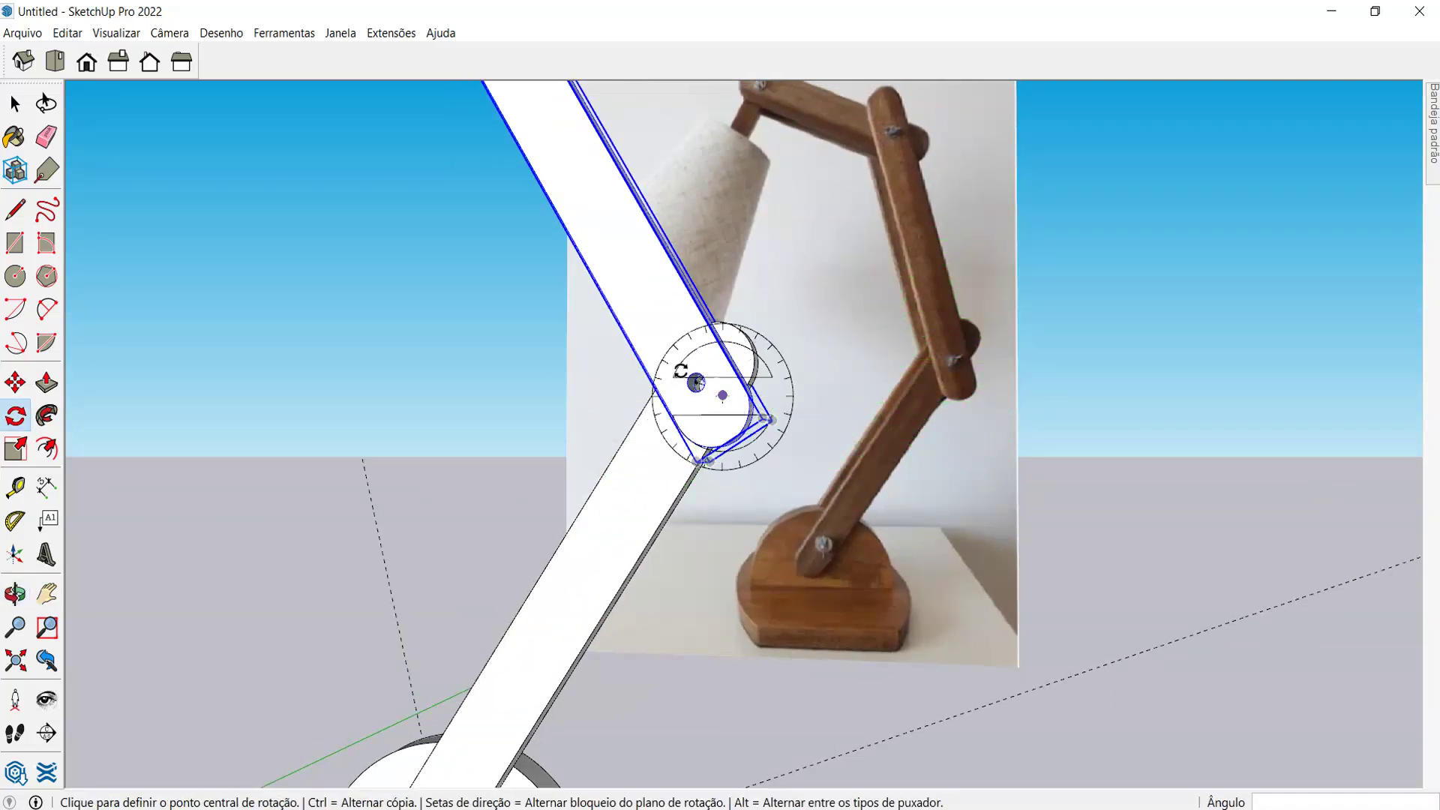
middle_drag(555, 435, 592, 430)
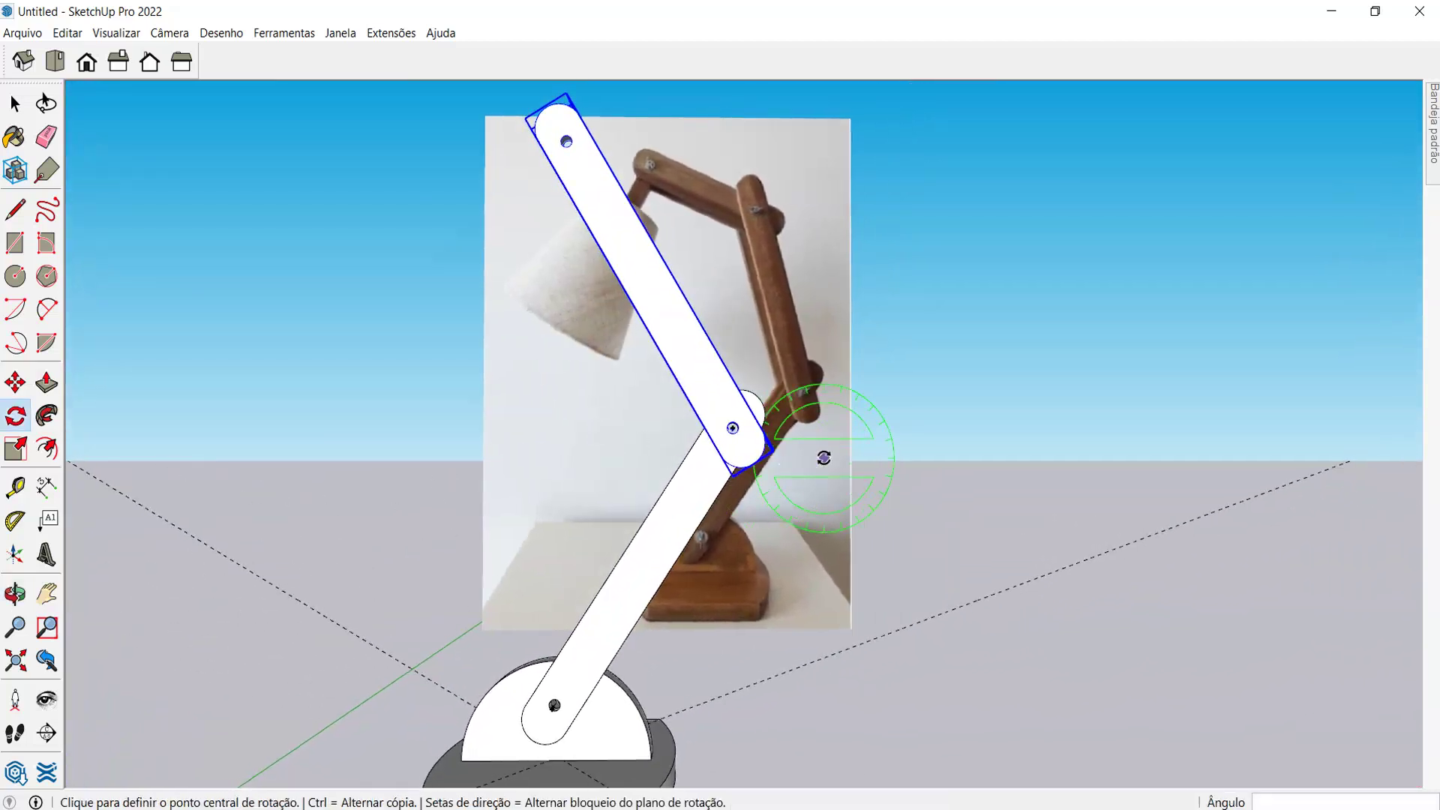
scroll(823, 456, down, 5)
middle_drag(844, 427, 900, 659)
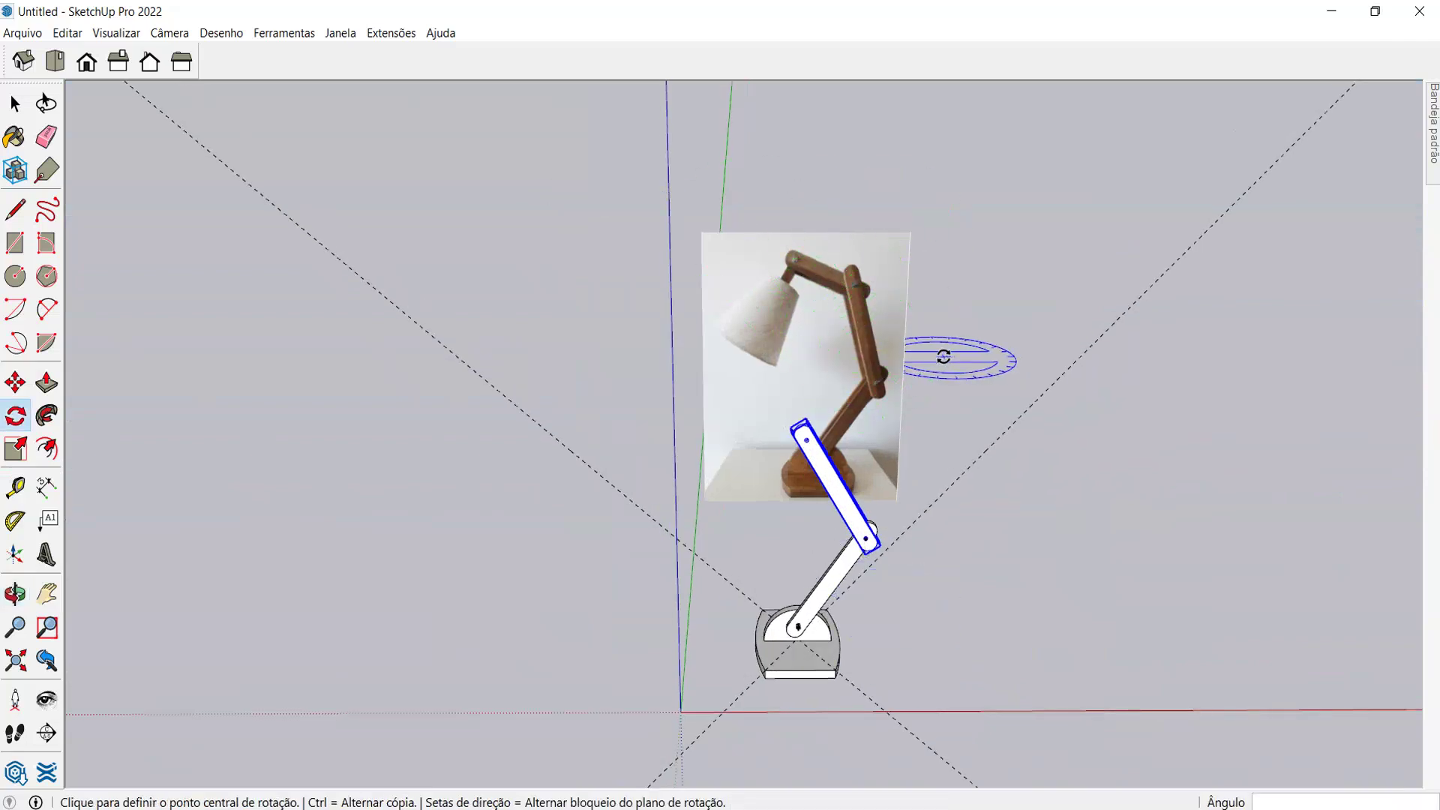
scroll(675, 488, up, 2)
scroll(884, 305, up, 4)
scroll(839, 202, down, 2)
scroll(863, 221, up, 2)
key(t)
scroll(824, 142, up, 3)
click(762, 174)
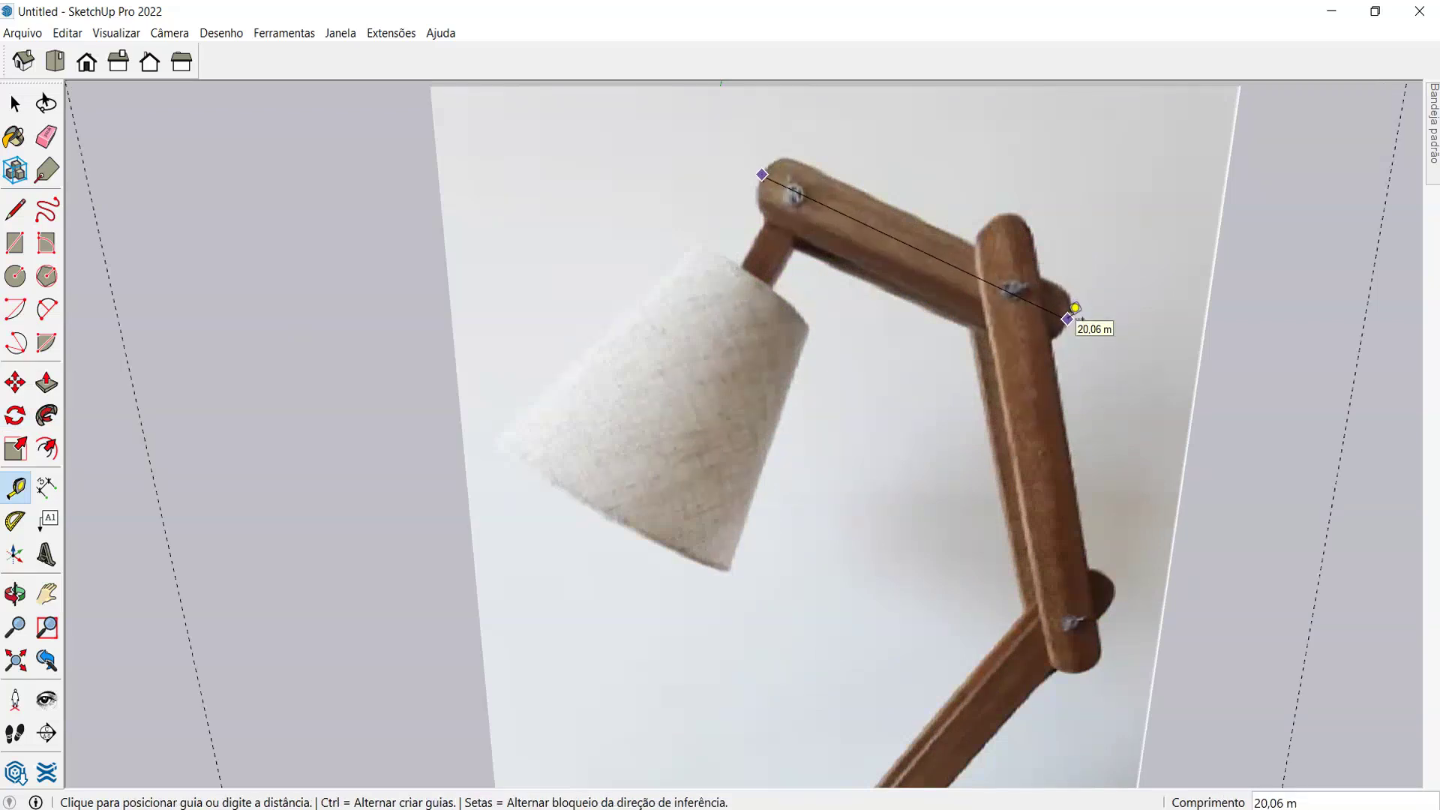
scroll(1075, 308, down, 5)
middle_drag(750, 360, 735, 397)
- Inspect the modelled lower arm and measure its long edge for comparison with the reference
key(space)
scroll(734, 400, up, 3)
scroll(840, 450, up, 3)
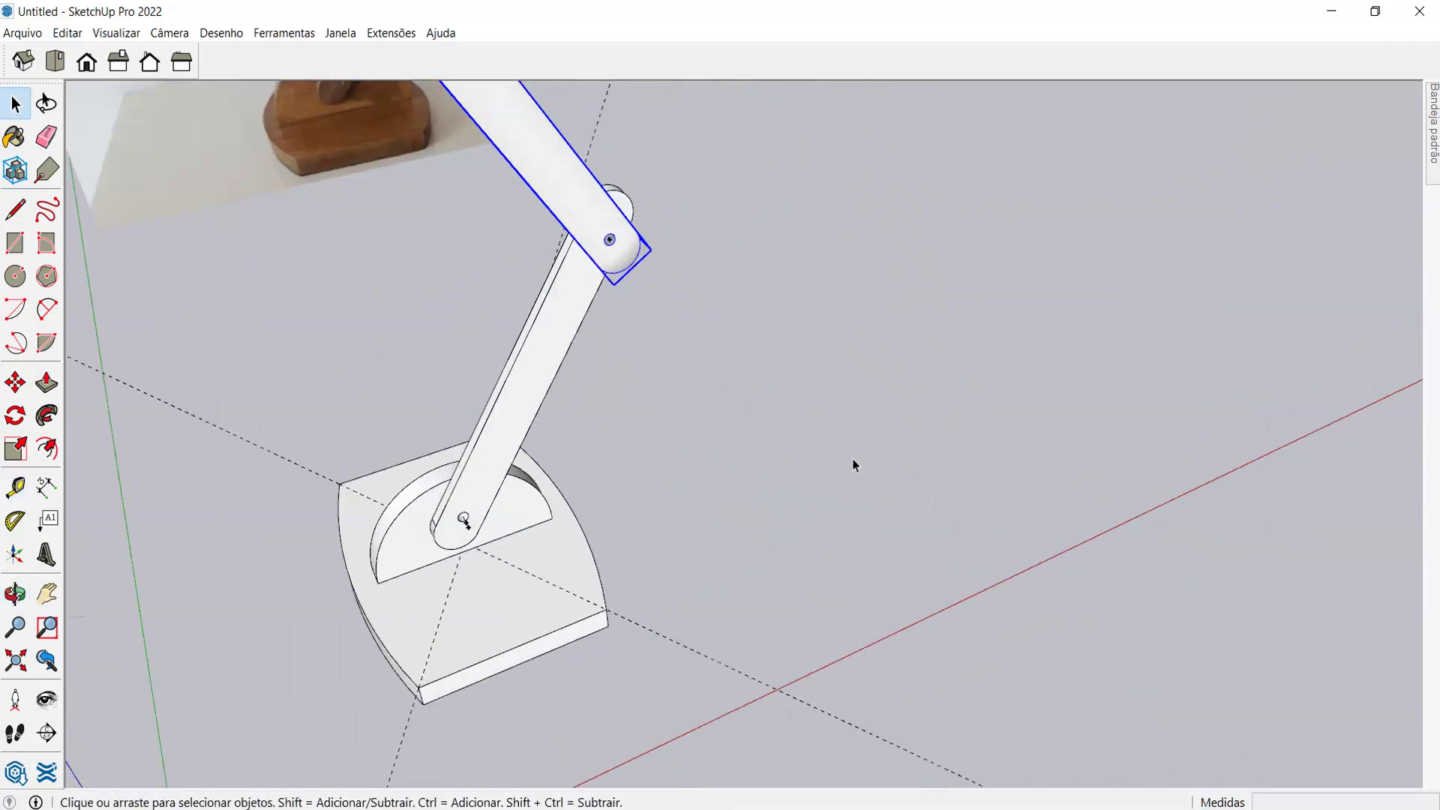
click(487, 492)
scroll(508, 459, down, 4)
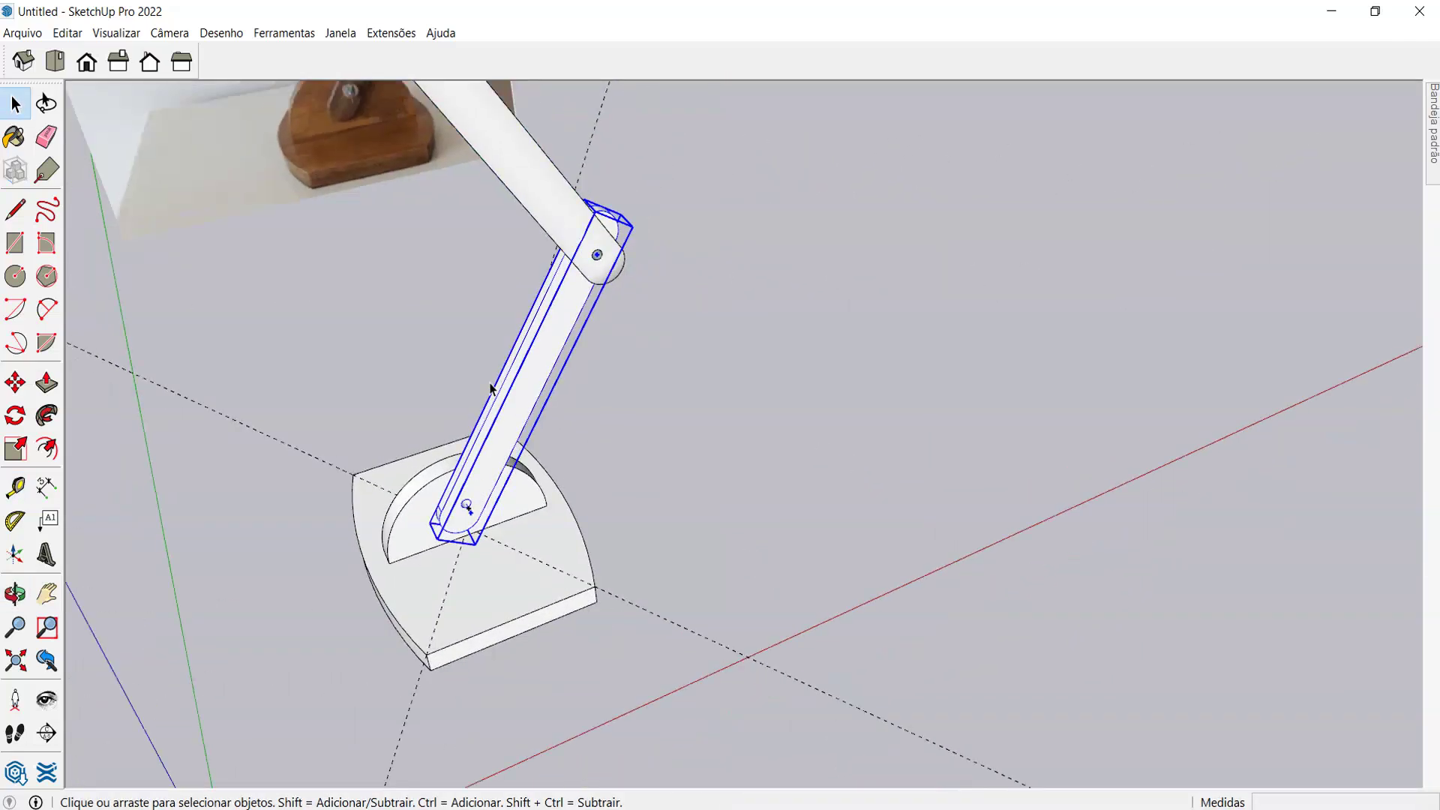
scroll(543, 443, up, 3)
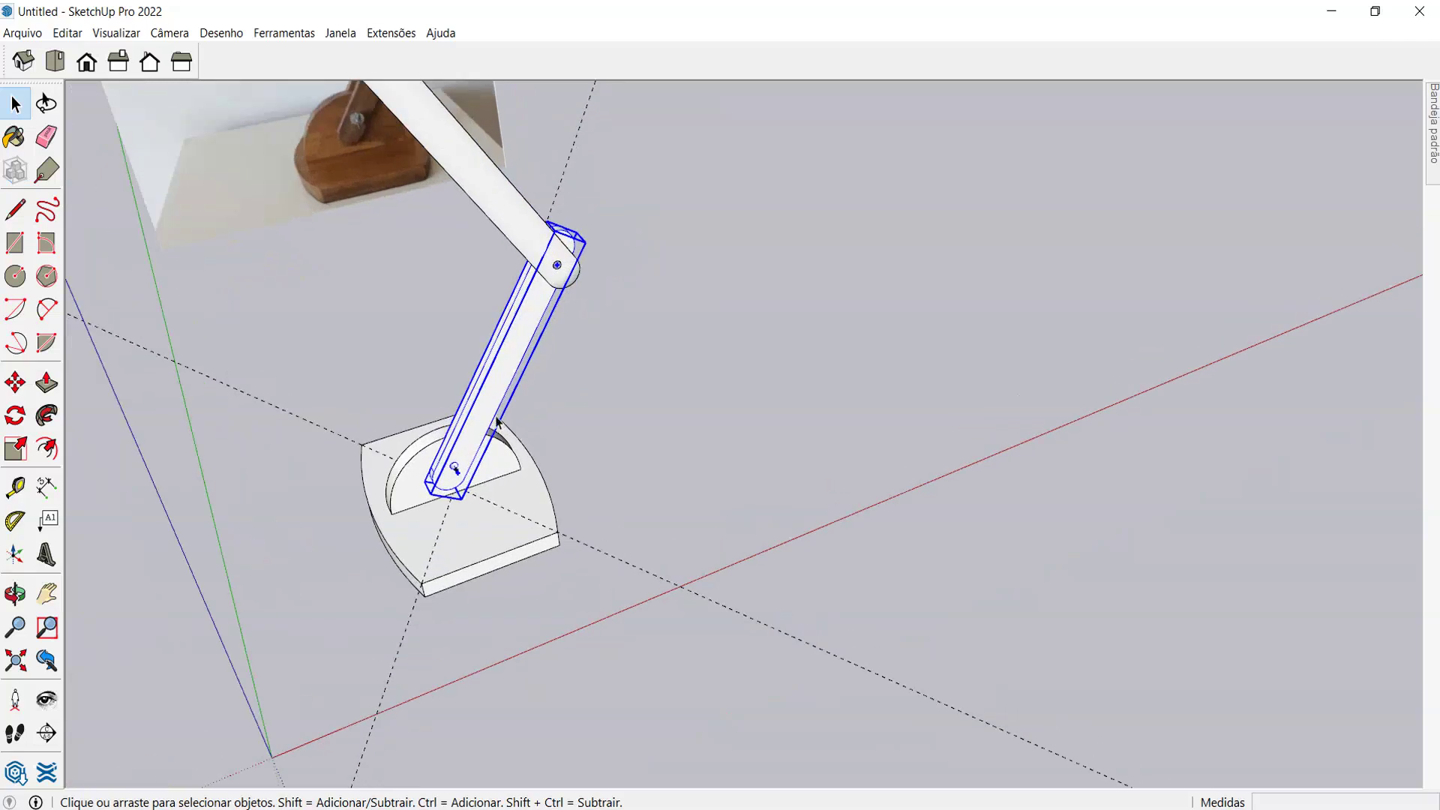
click(820, 429)
middle_drag(820, 429, 677, 444)
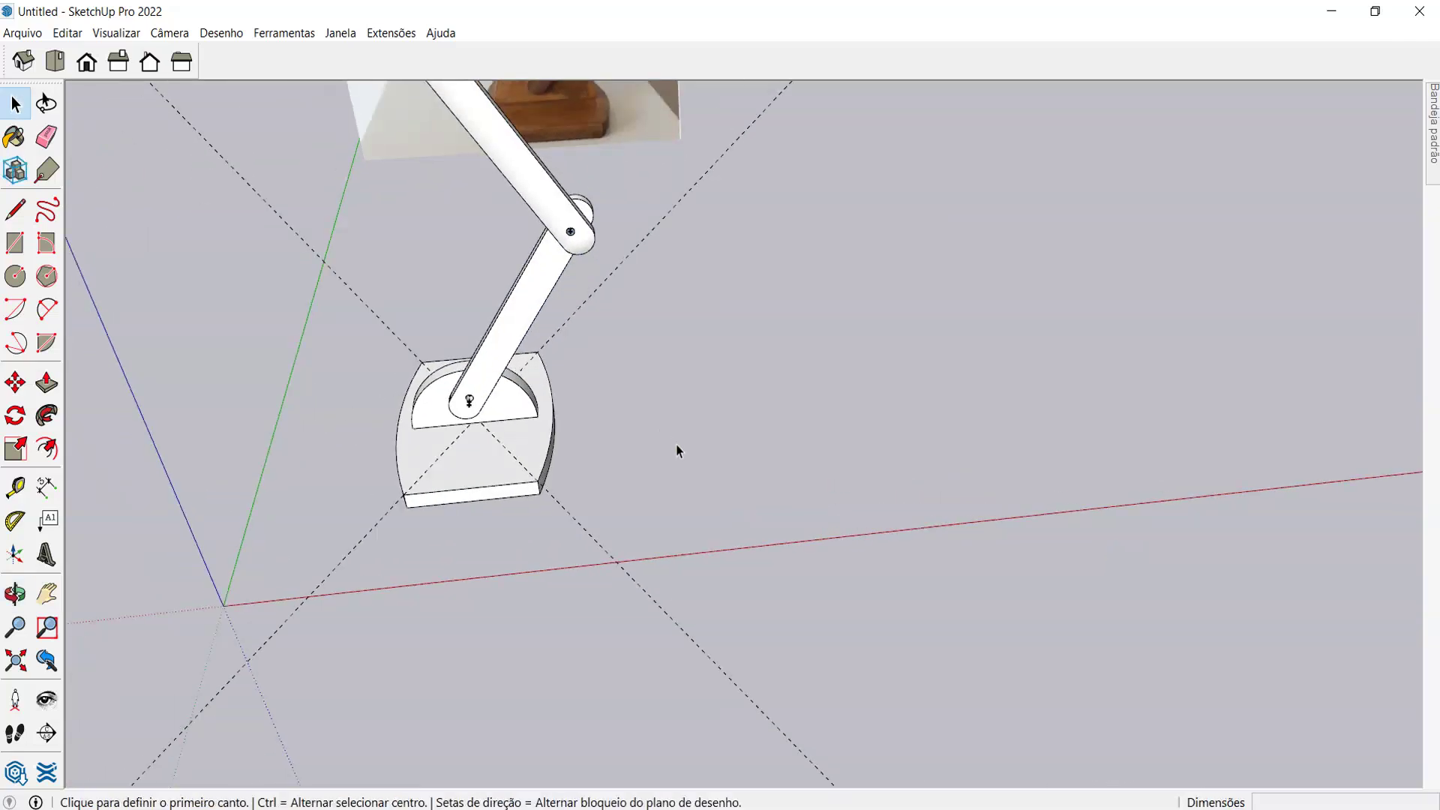
scroll(468, 369, up, 2)
key(t)
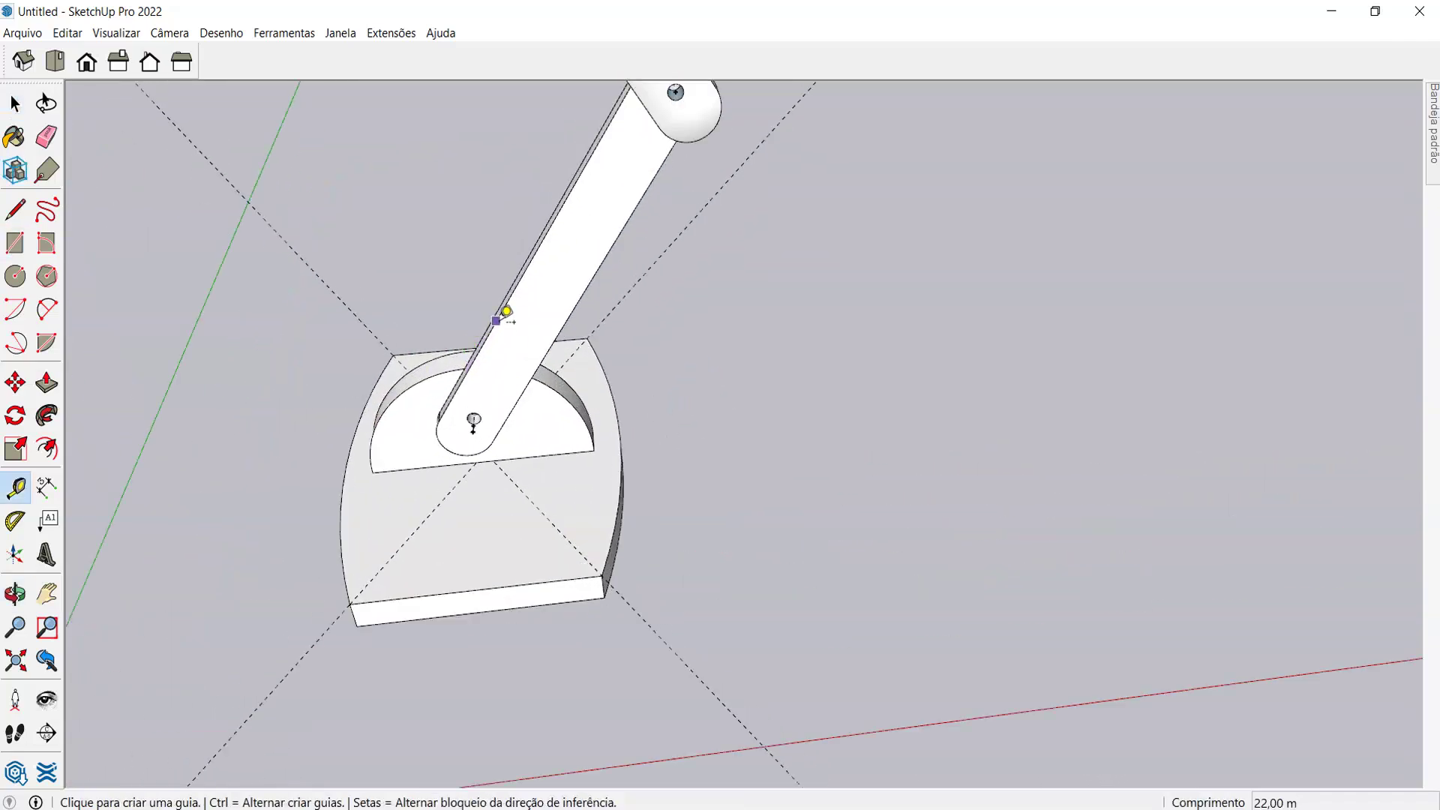
click(496, 320)
key(space)
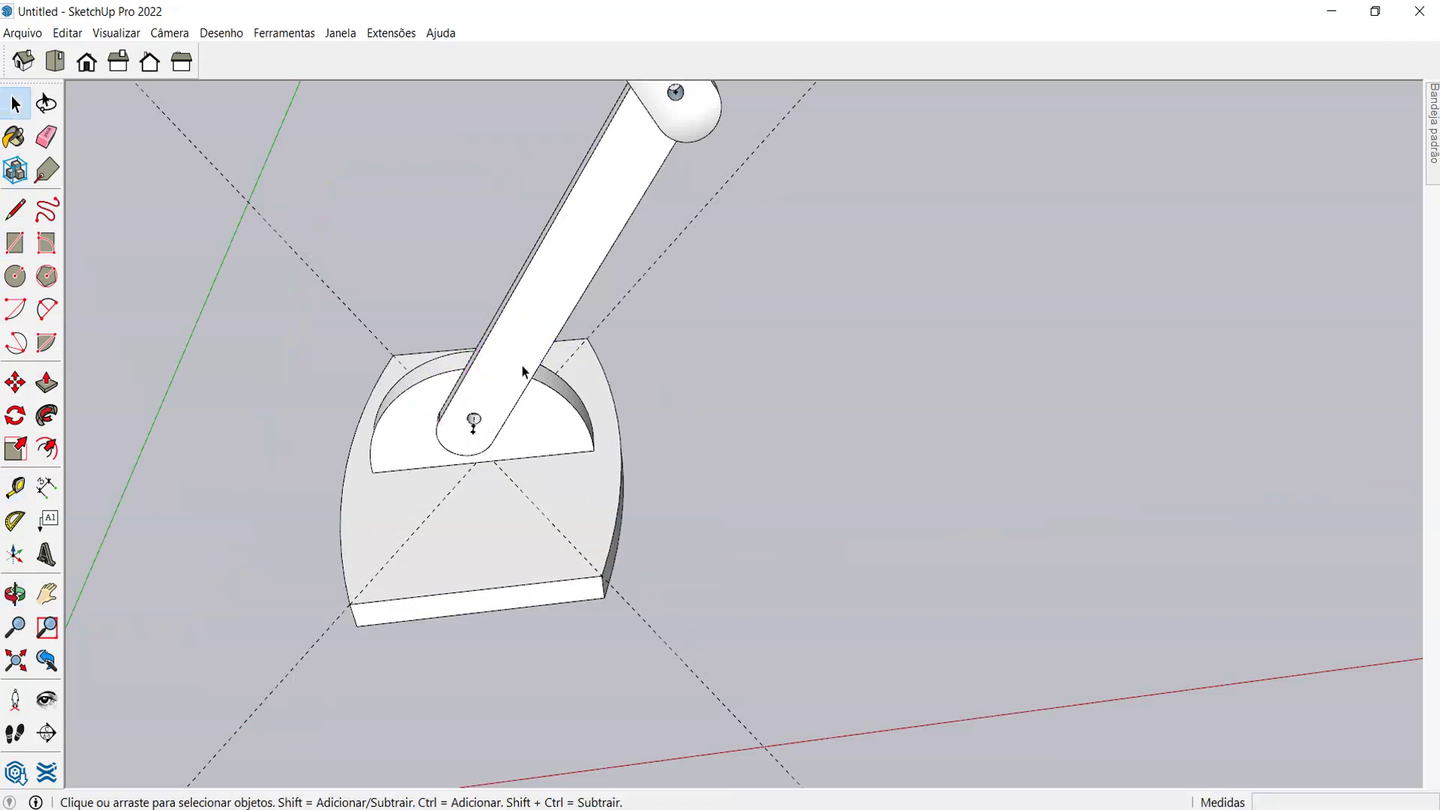
scroll(653, 453, down, 3)
scroll(708, 431, up, 2)
scroll(502, 386, down, 2)
scroll(501, 387, down, 2)
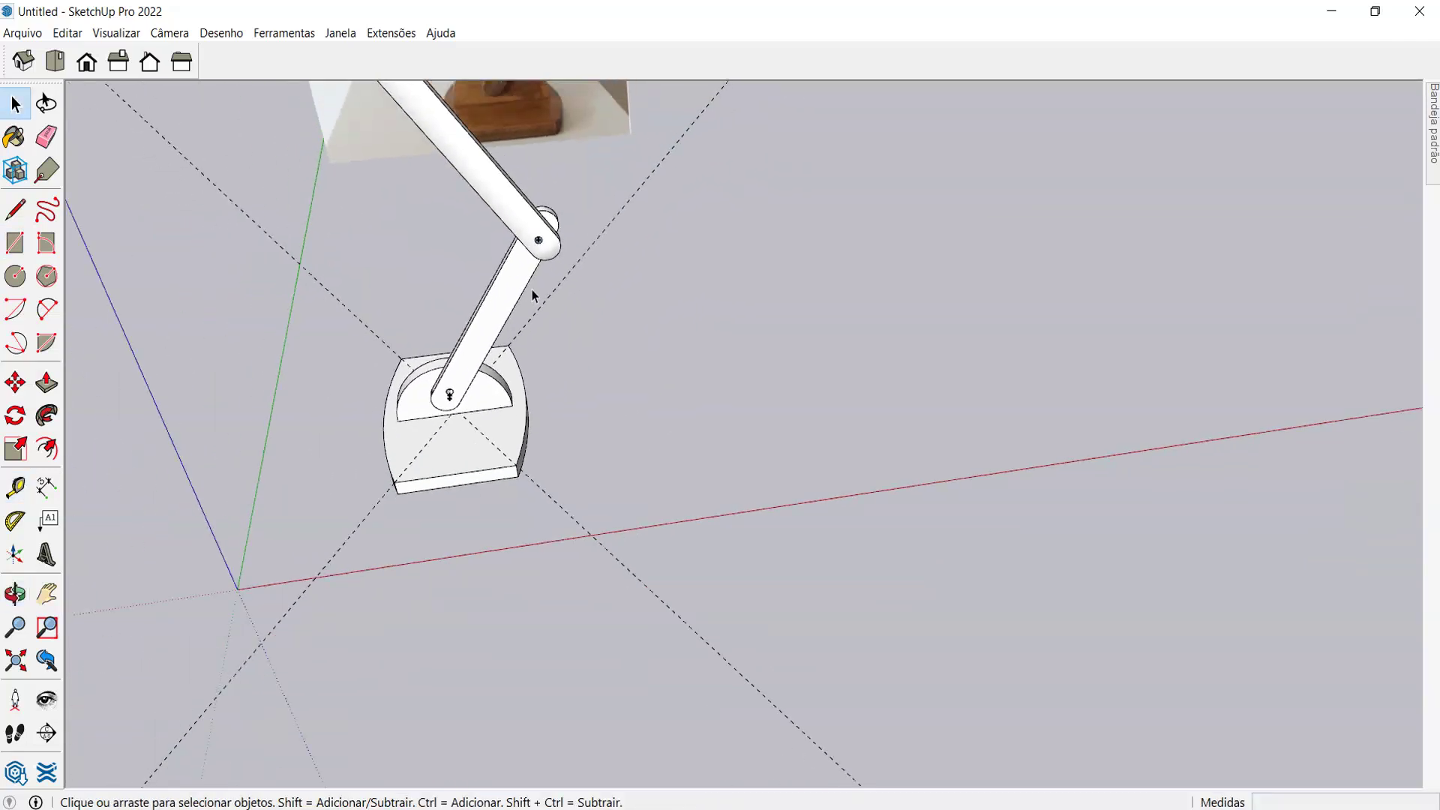
scroll(479, 357, up, 4)
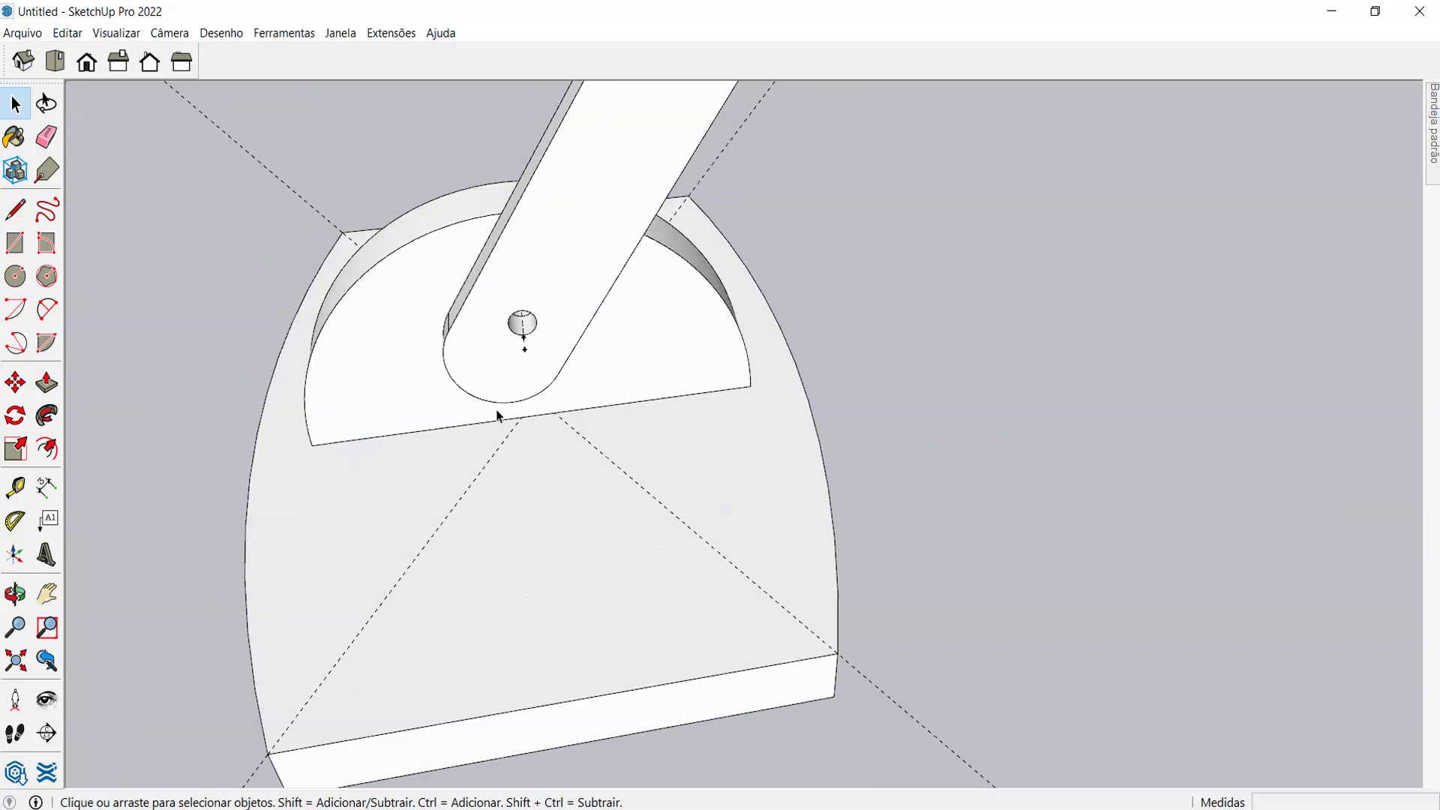
scroll(502, 383, up, 2)
scroll(321, 264, down, 6)
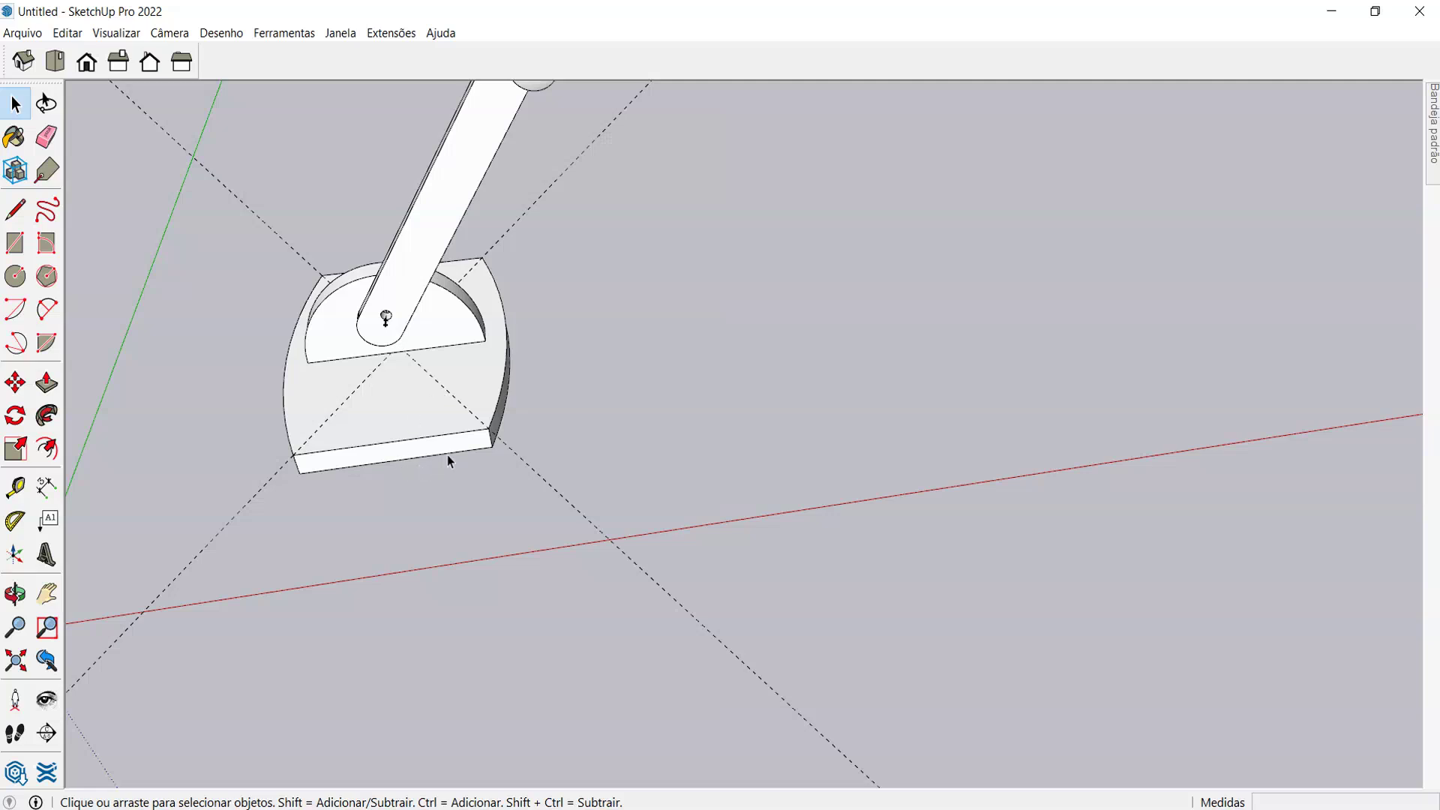
- Draw a 12 by 3 m rectangle on the ground beside the lamp for the short top arm
middle_drag(618, 461, 691, 546)
scroll(724, 405, up, 5)
scroll(719, 421, down, 5)
key(r)
click(570, 448)
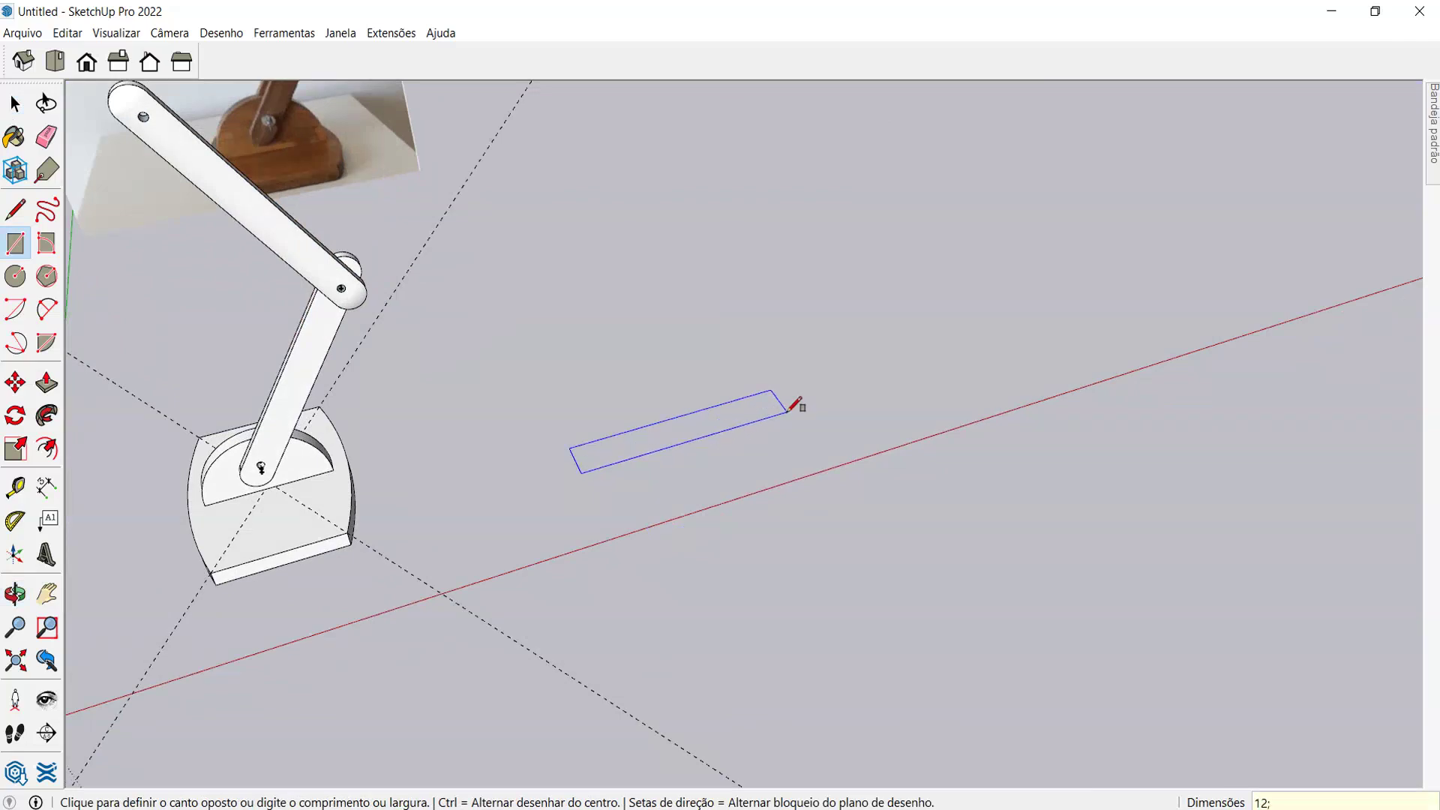
click(787, 411)
middle_drag(788, 412, 762, 598)
scroll(738, 432, up, 3)
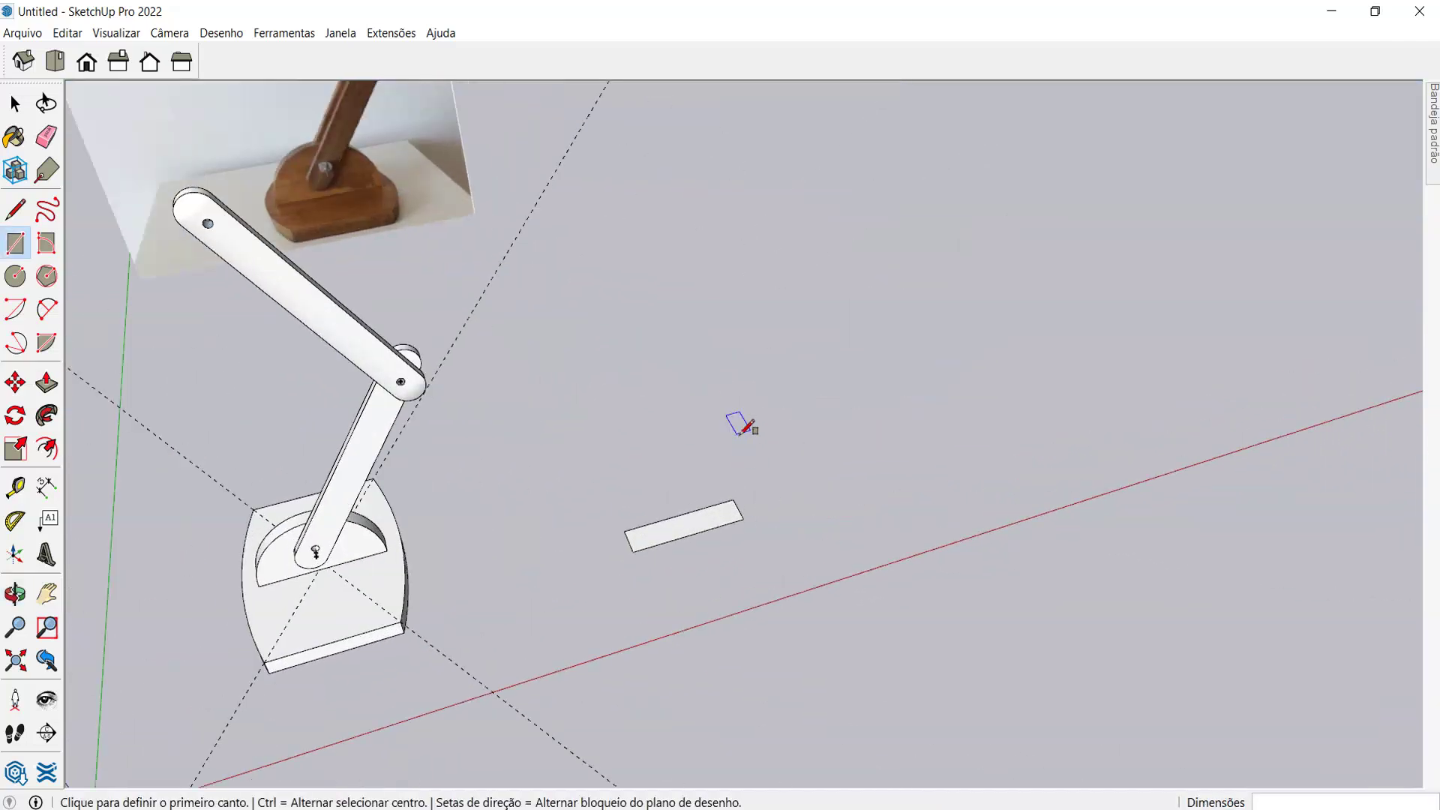
scroll(744, 443, up, 3)
key(space)
key(m)
click(737, 538)
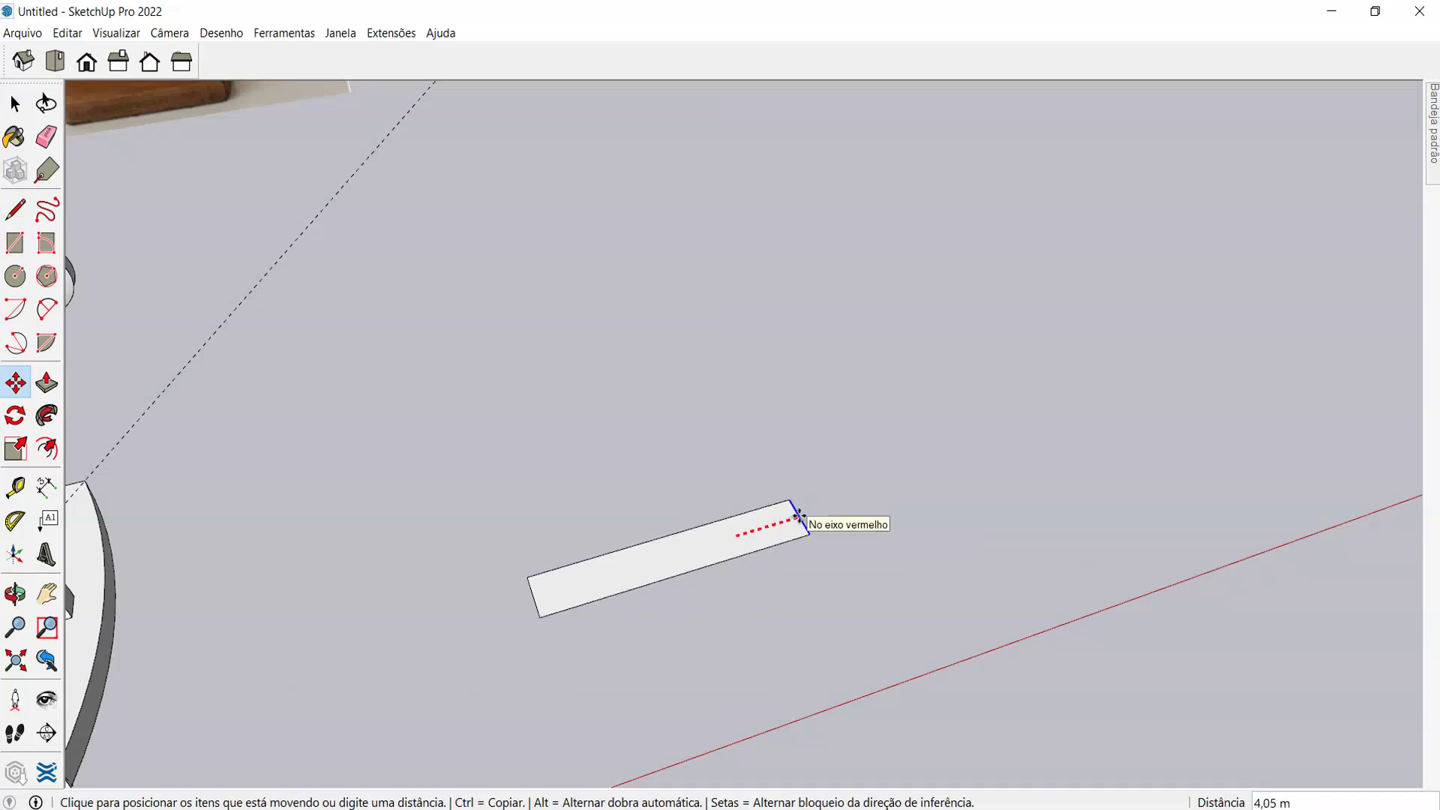
key(Escape)
scroll(787, 526, down, 2)
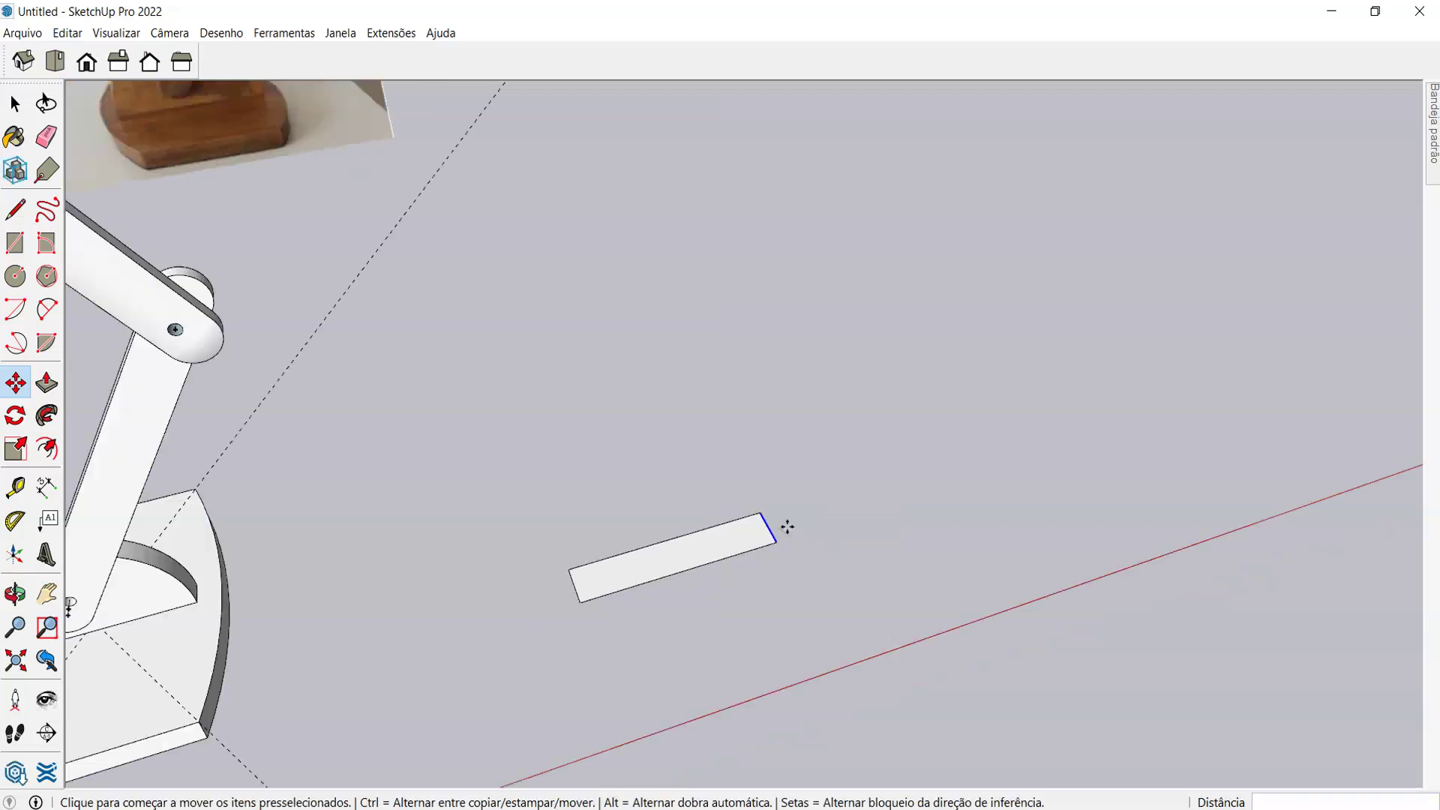
- Draw a circle of 1.50 m radius centred on the midpoint of each short end of the rectangle
scroll(776, 524, up, 4)
key(c)
click(750, 527)
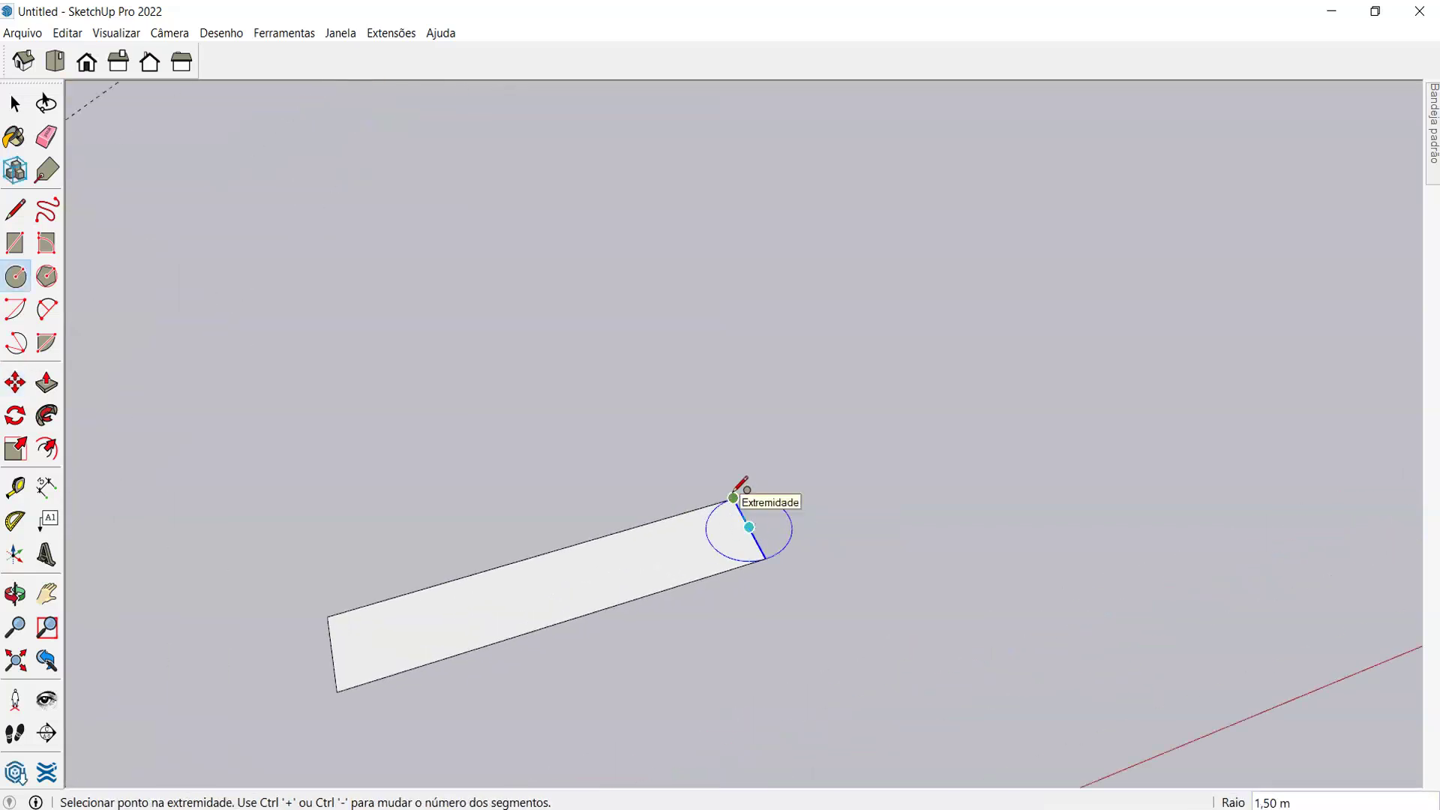
click(734, 497)
click(332, 653)
click(329, 615)
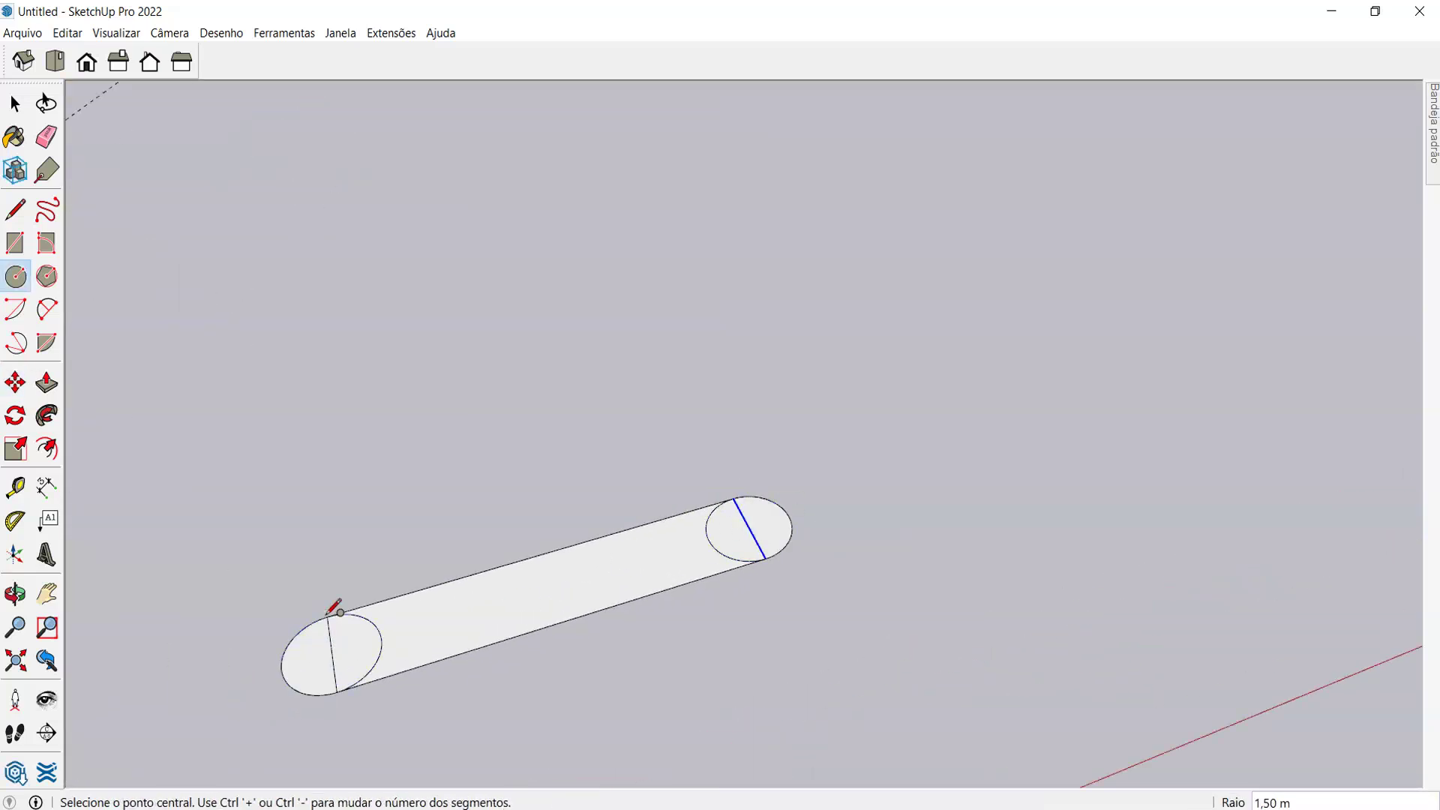
- Erase the inner half of both end circles, keeping only the outer rounded ends
scroll(352, 657, up, 5)
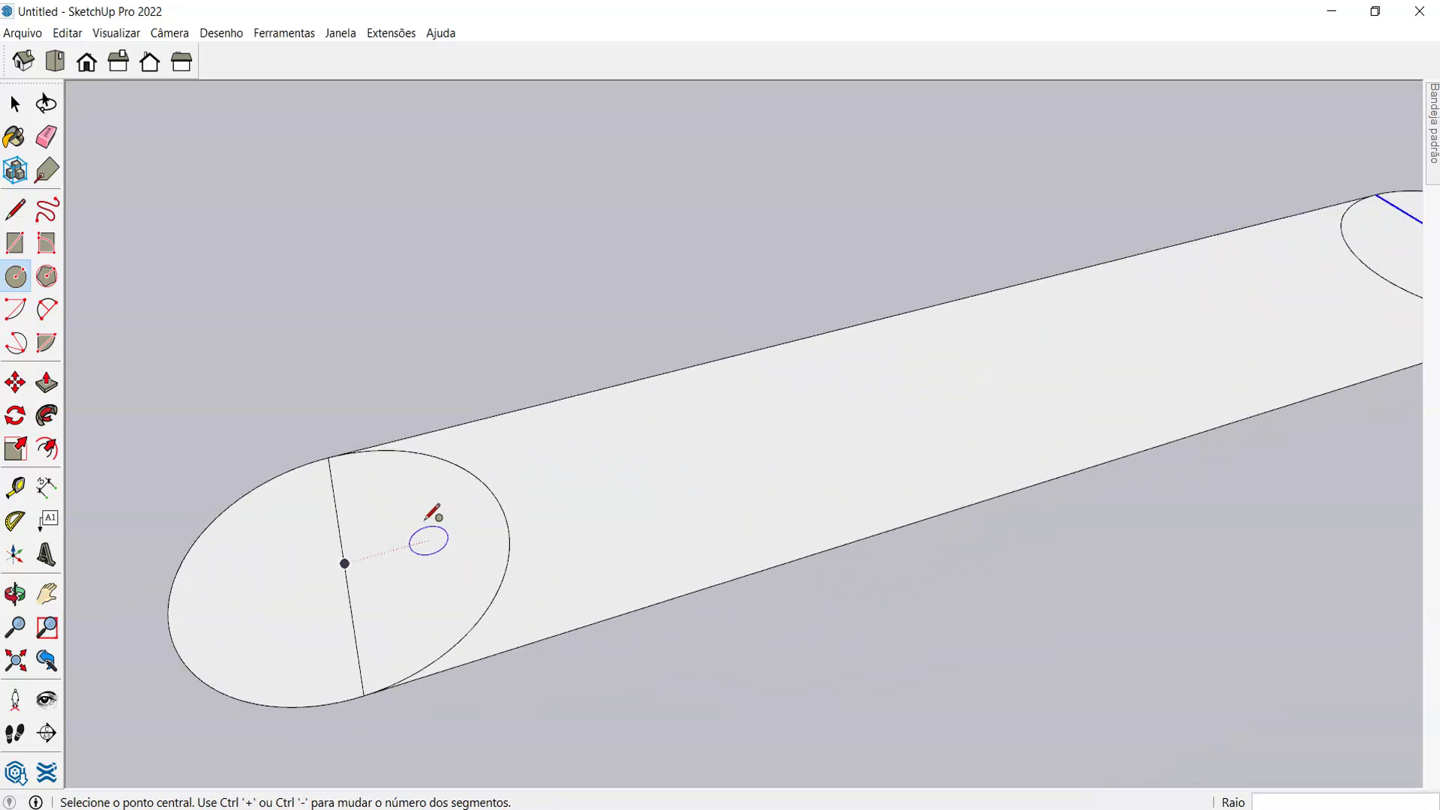
key(e)
click(504, 536)
scroll(850, 439, down, 3)
click(1014, 375)
- Place a guide point 1 m inward from one end line's midpoint and a guide line 1 m inward from the other end line
key(t)
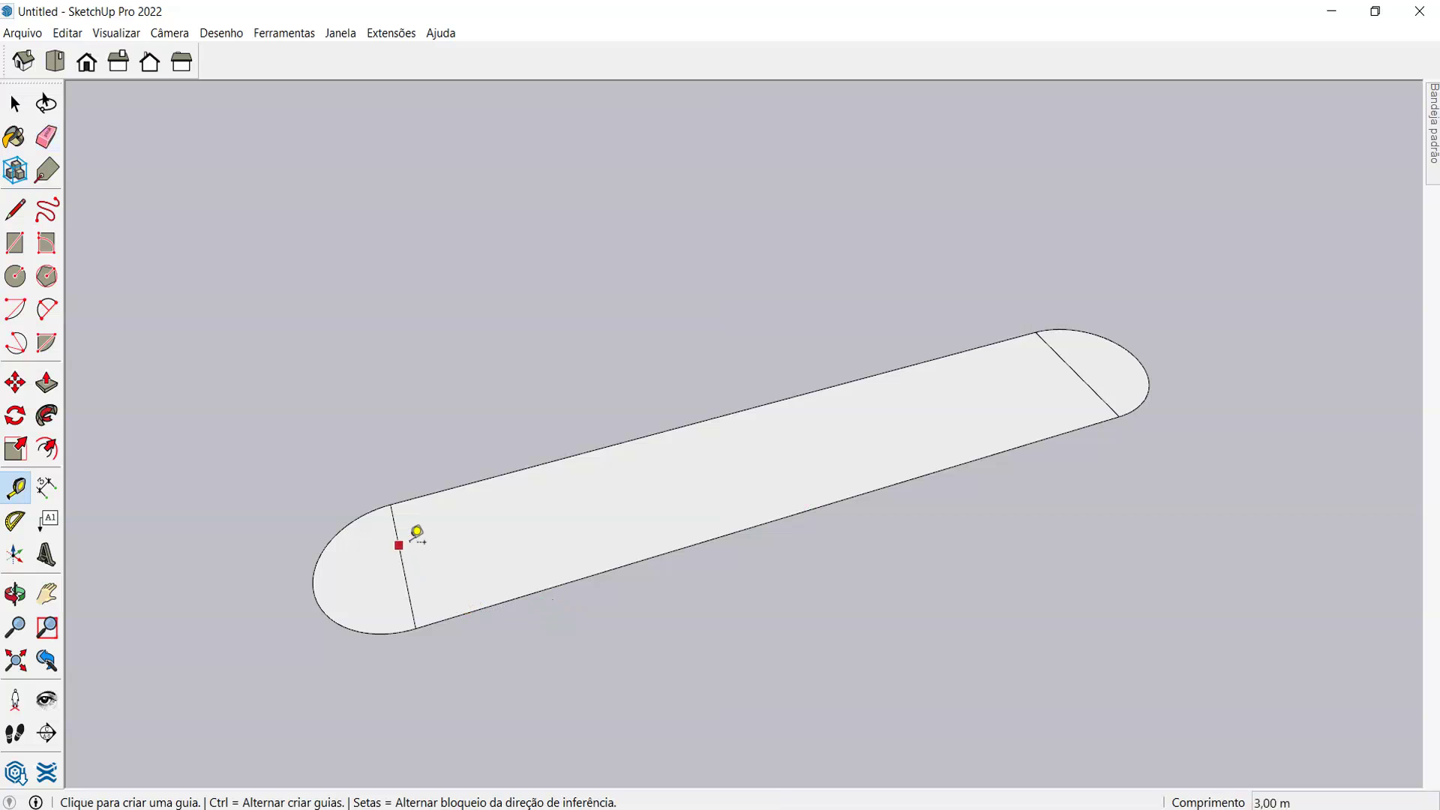
click(403, 562)
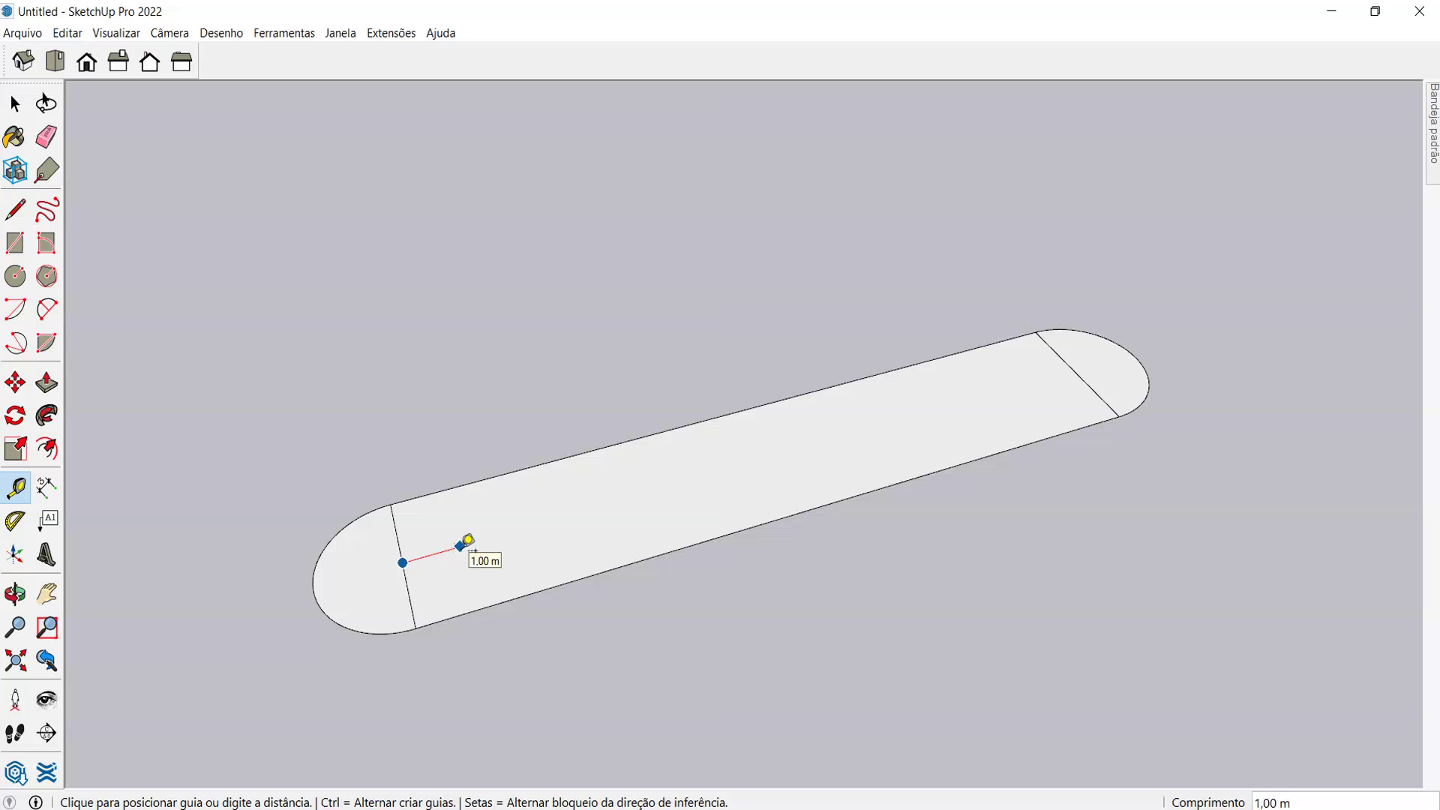
text(1)
click(1077, 371)
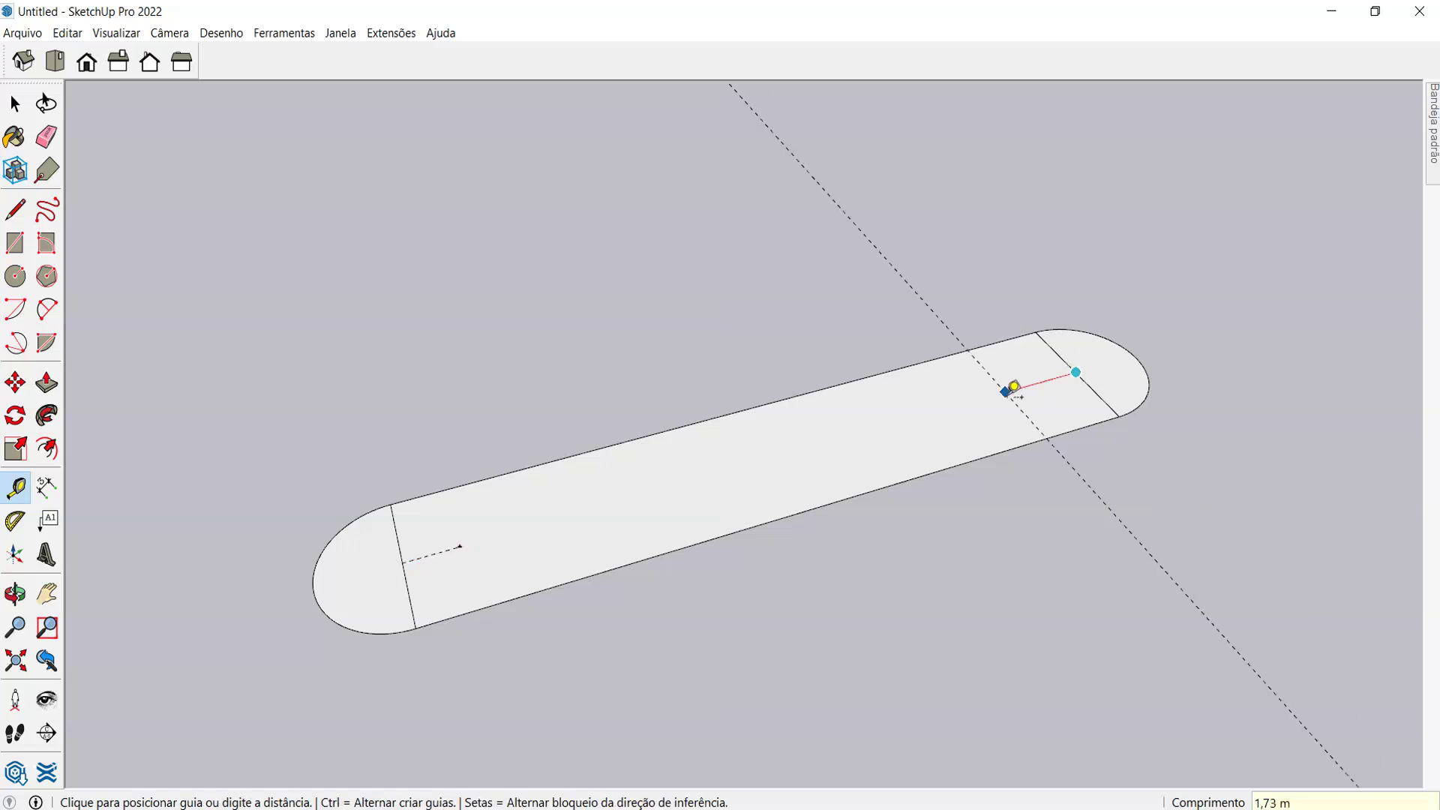
text(1)
key(Return)
- Erase the straight lines dividing the rounded ends from the middle so the outline forms a single face
key(space)
scroll(634, 666, down, 3)
scroll(556, 582, up, 5)
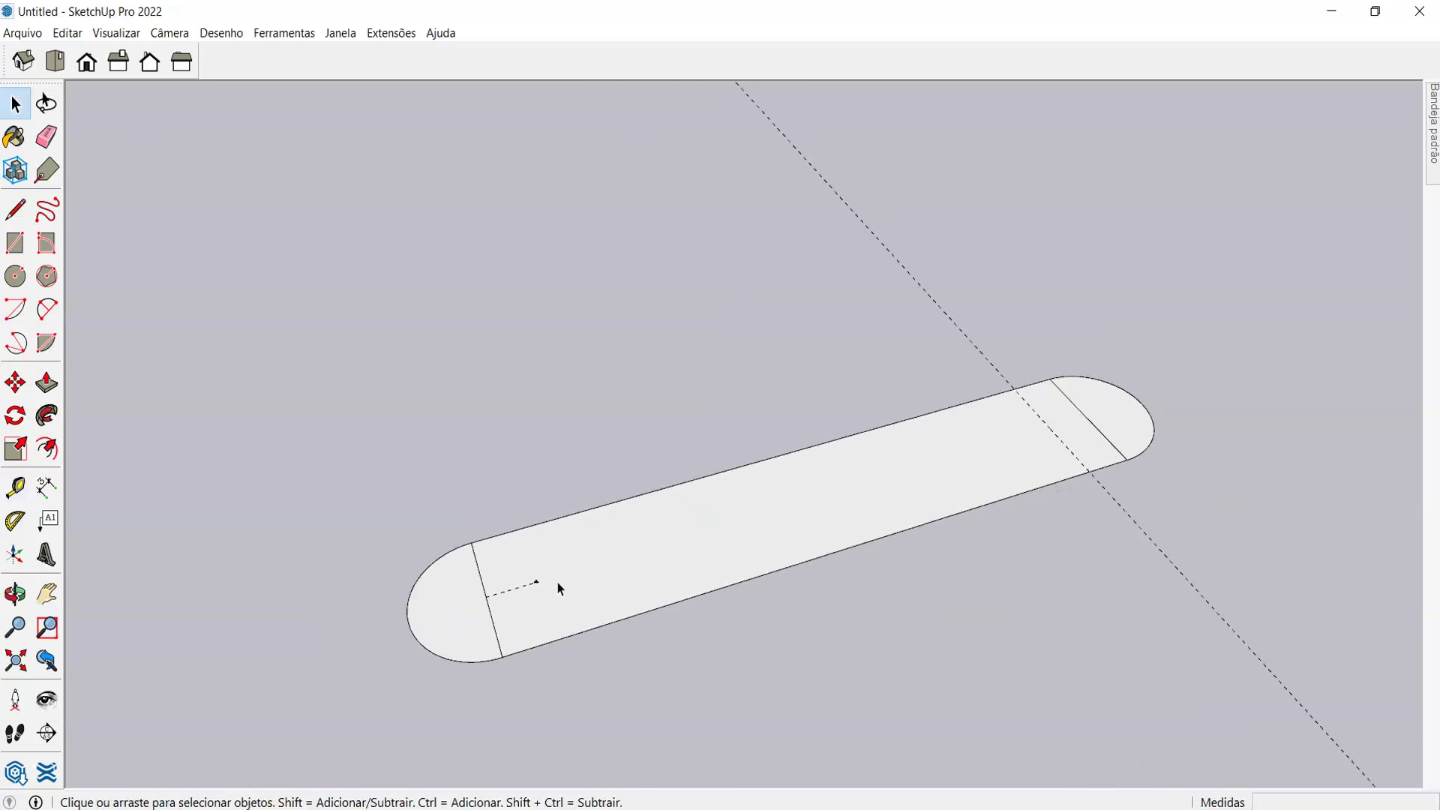
scroll(450, 547, down, 2)
scroll(450, 559, down, 3)
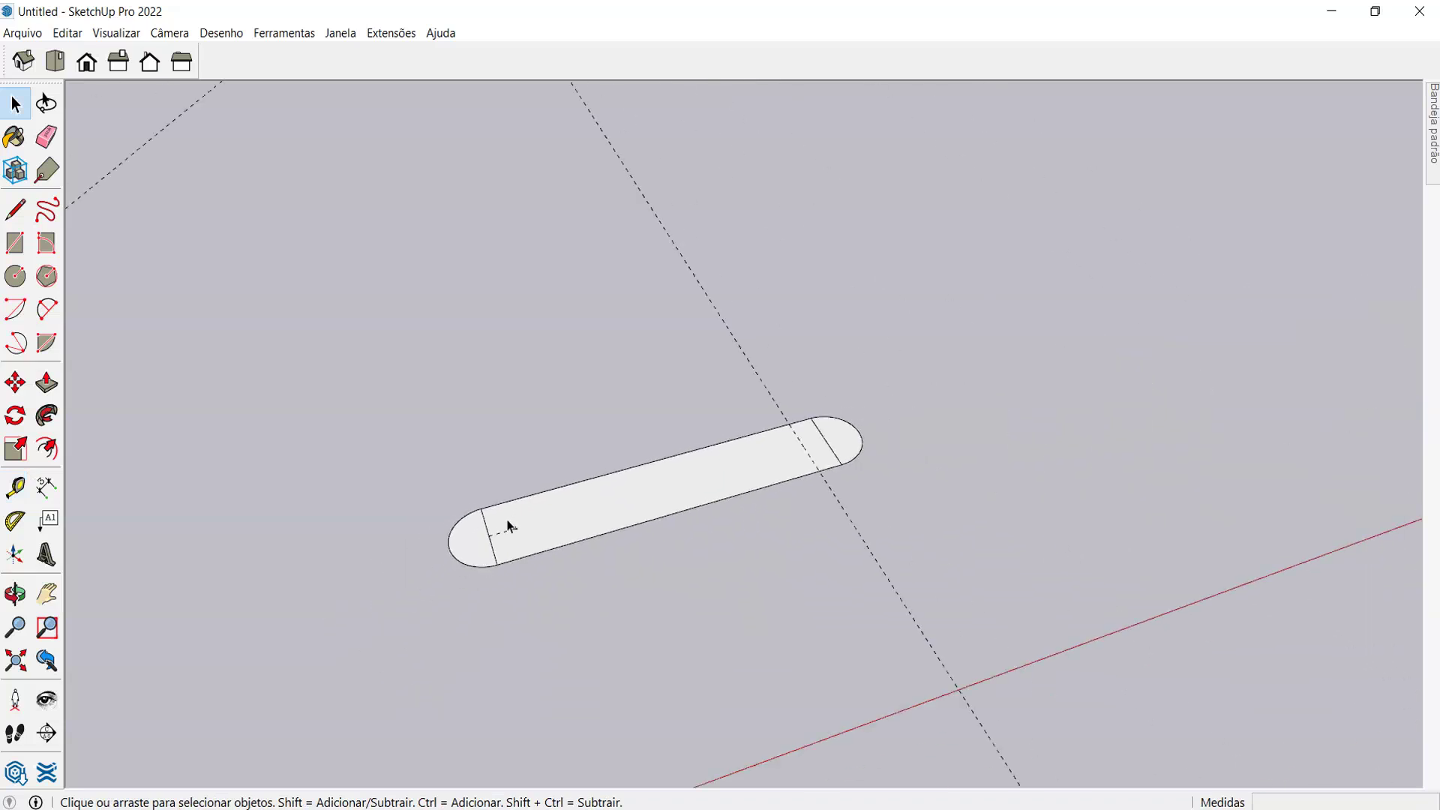
scroll(470, 537, up, 2)
key(e)
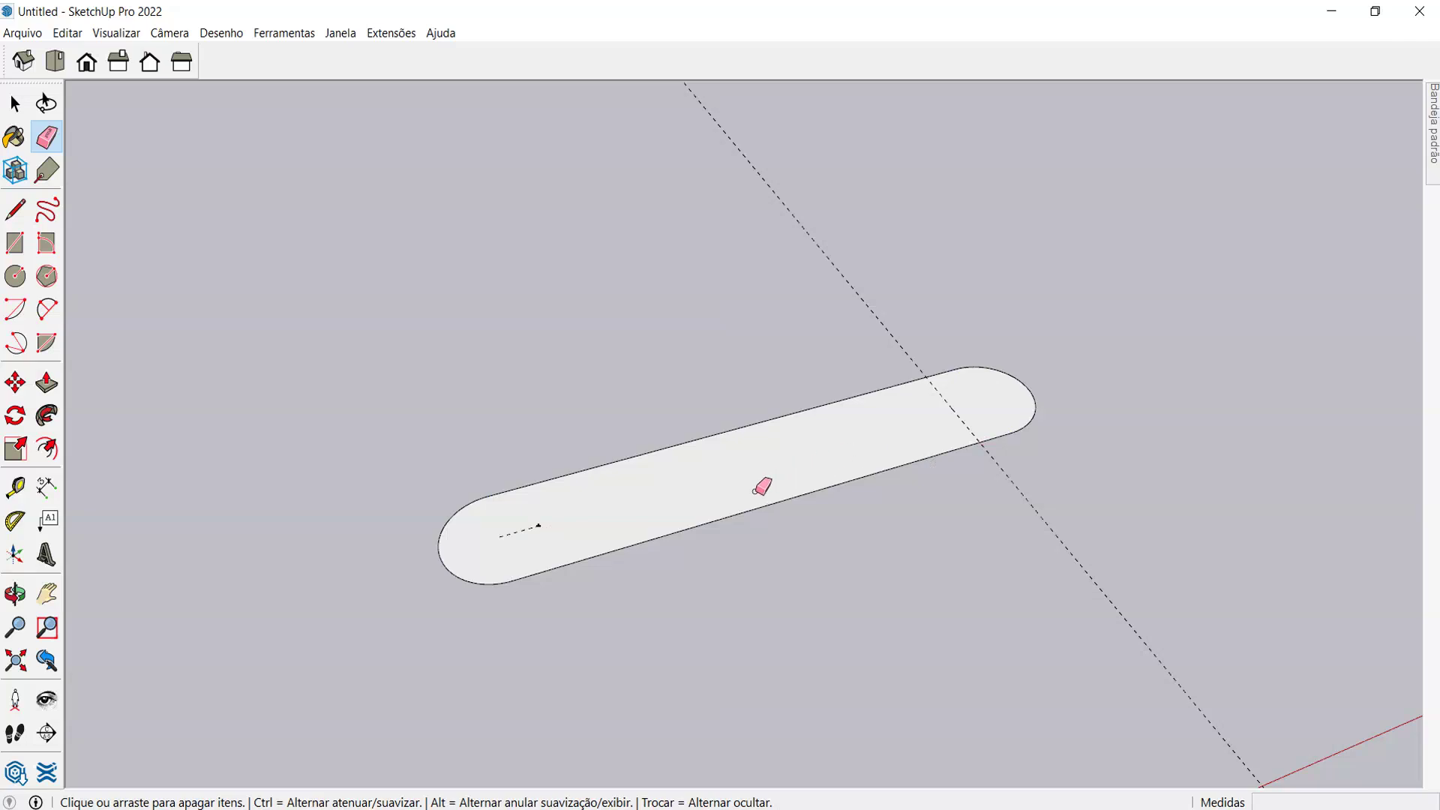
key(p)
scroll(803, 447, down, 4)
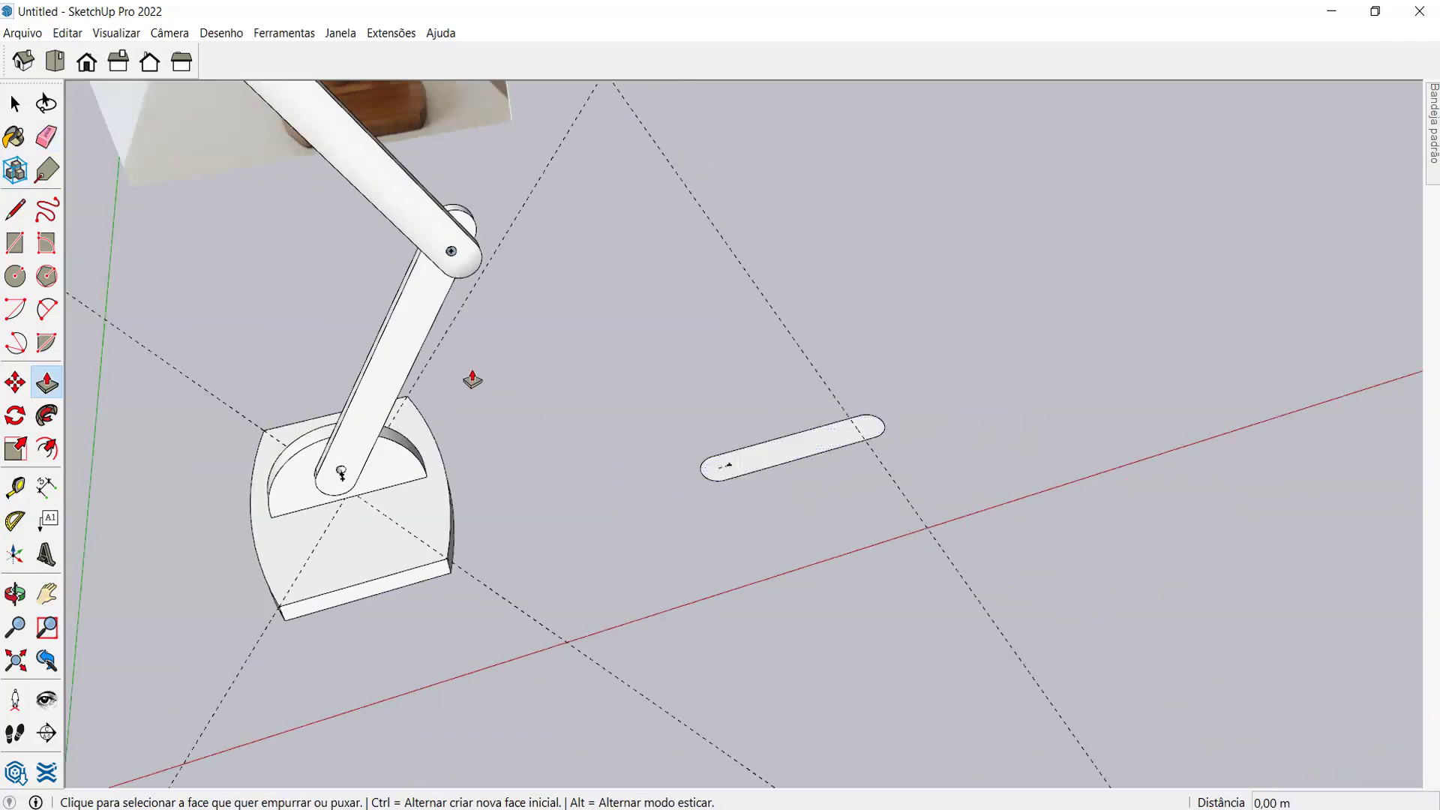
scroll(732, 418, up, 3)
click(835, 482)
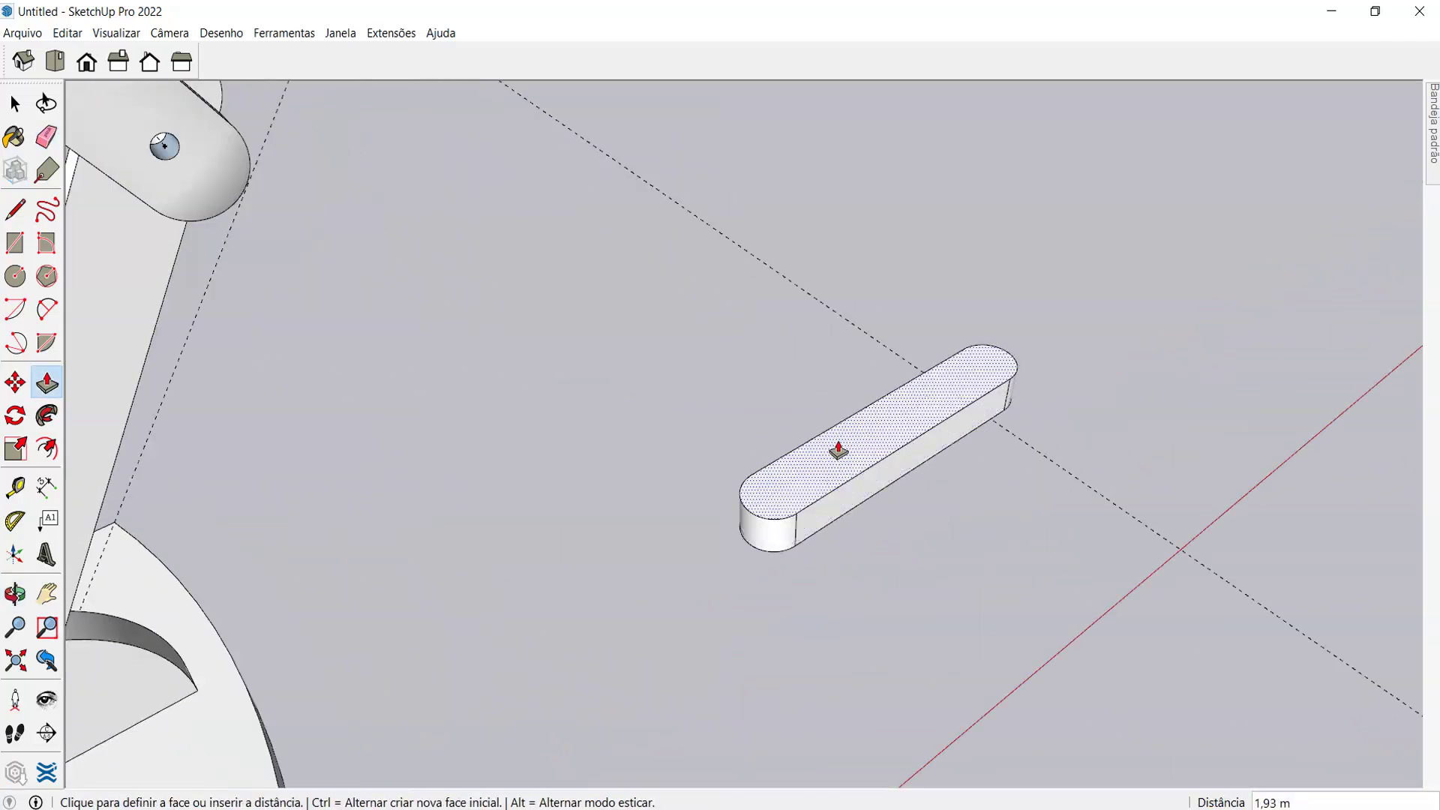
key(space)
- Measure the thickness of the lamp's lower arm across its narrow side face
key(t)
scroll(379, 460, down, 3)
scroll(366, 466, up, 5)
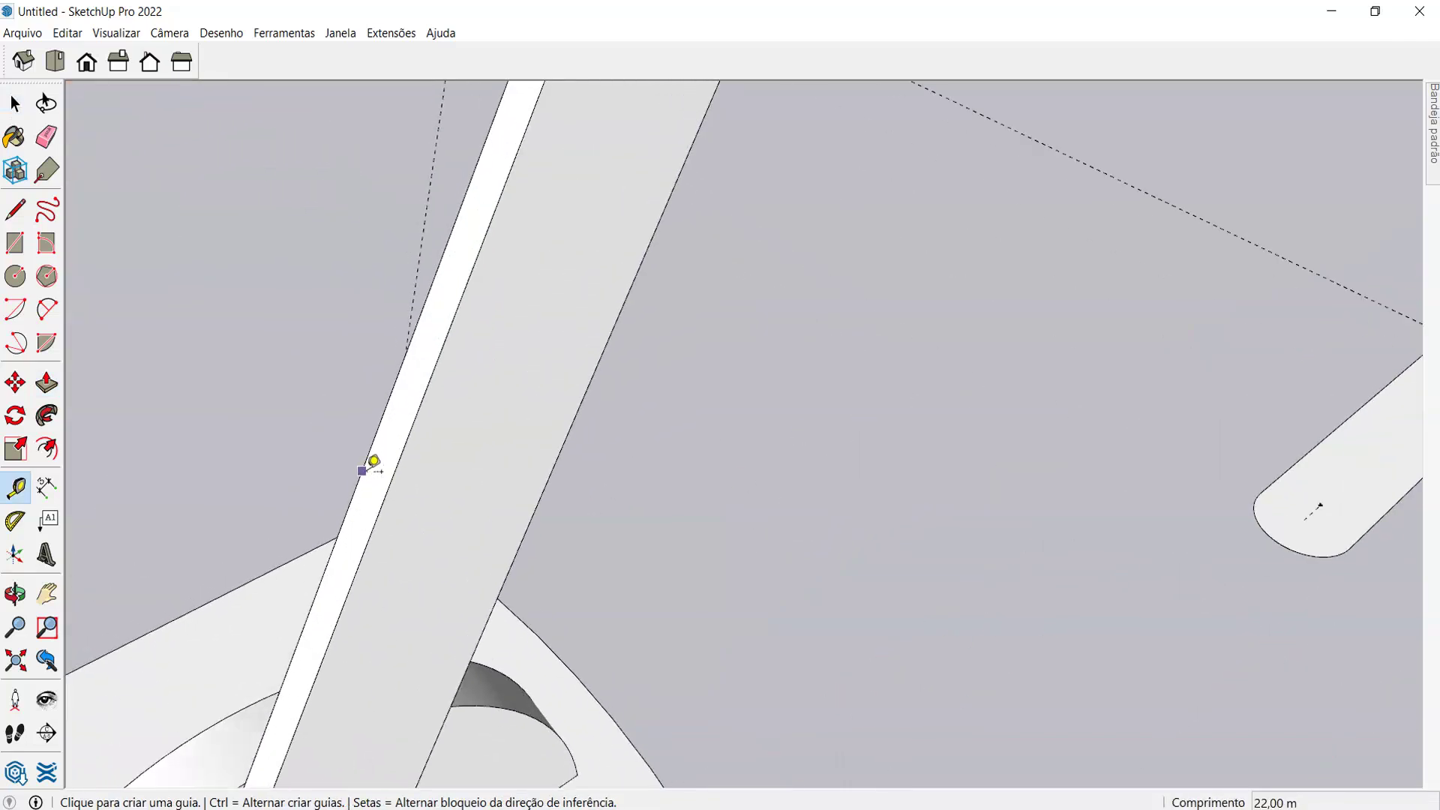
click(373, 457)
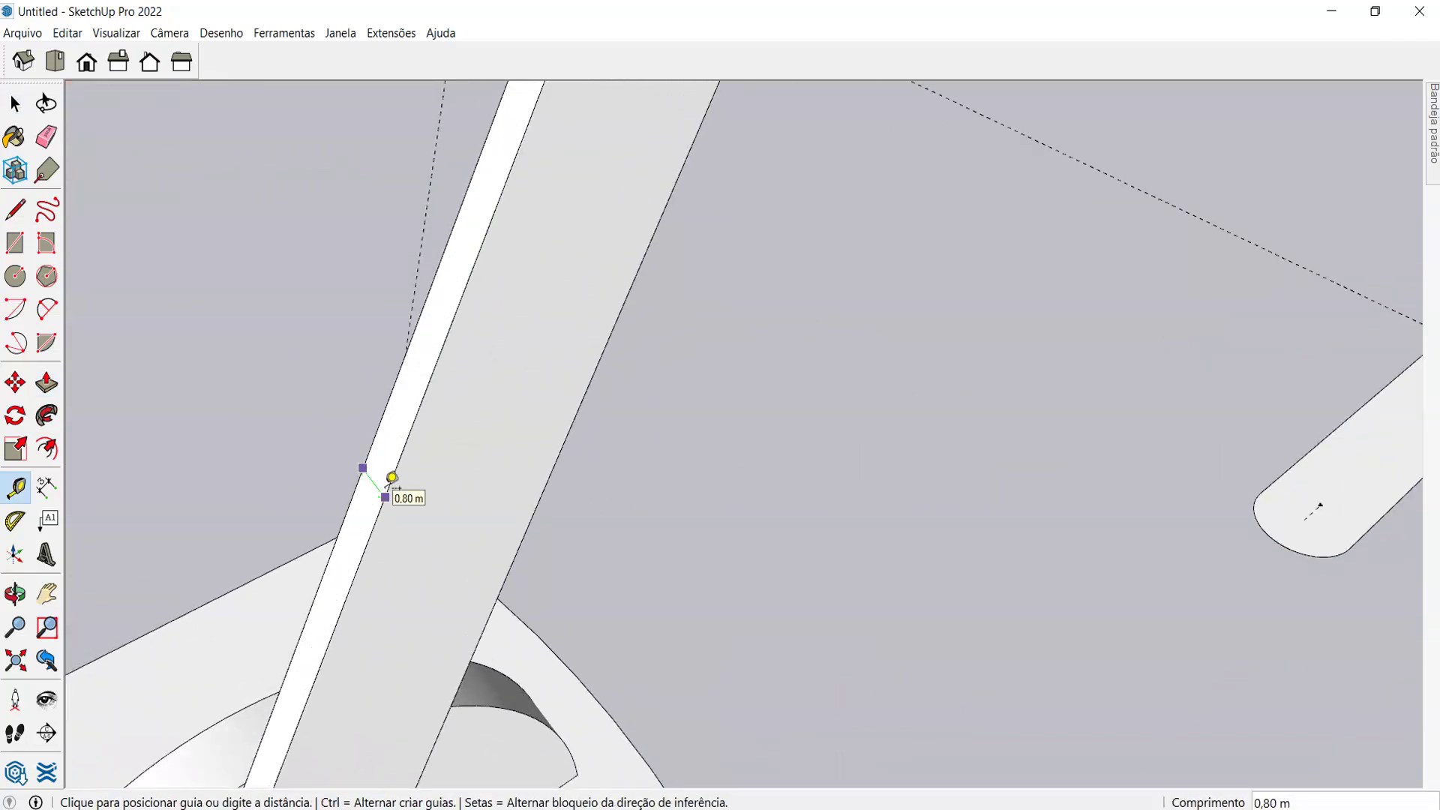
key(space)
- Extrude the flat round-ended bar profile upward by 0.80 m with Push/Pull
scroll(226, 419, down, 5)
key(p)
scroll(678, 422, up, 4)
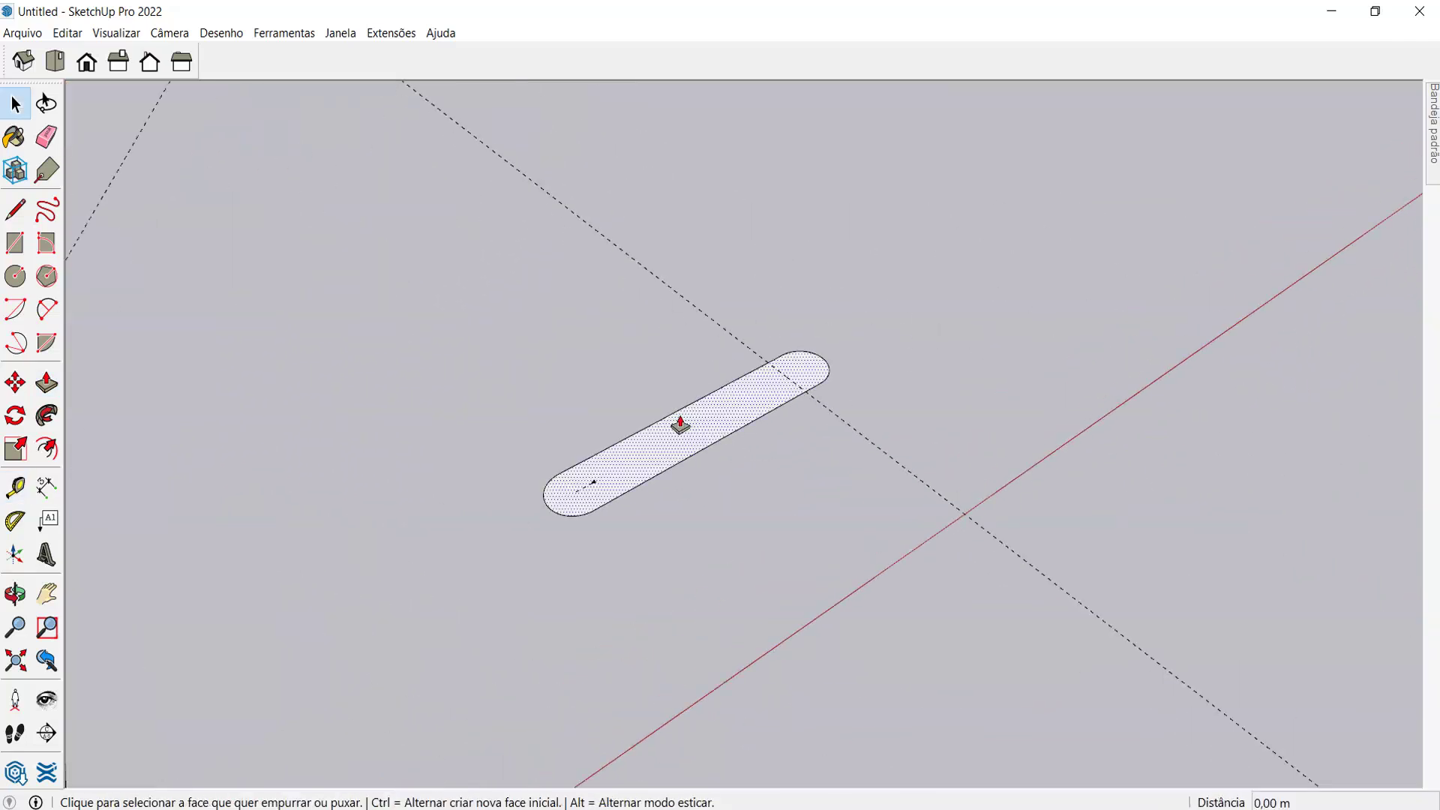
click(686, 443)
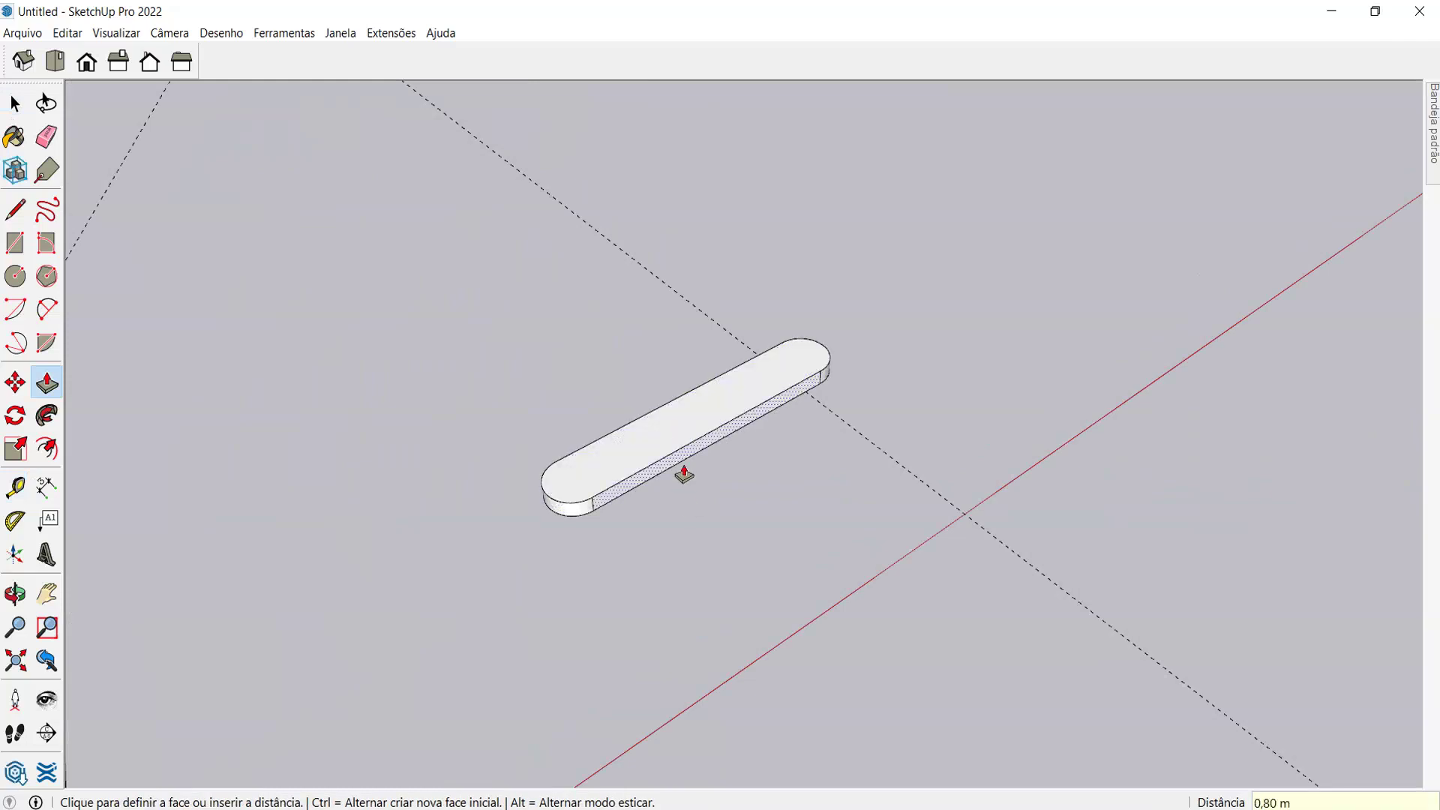
click(681, 439)
middle_drag(681, 438, 505, 193)
middle_drag(592, 600, 642, 531)
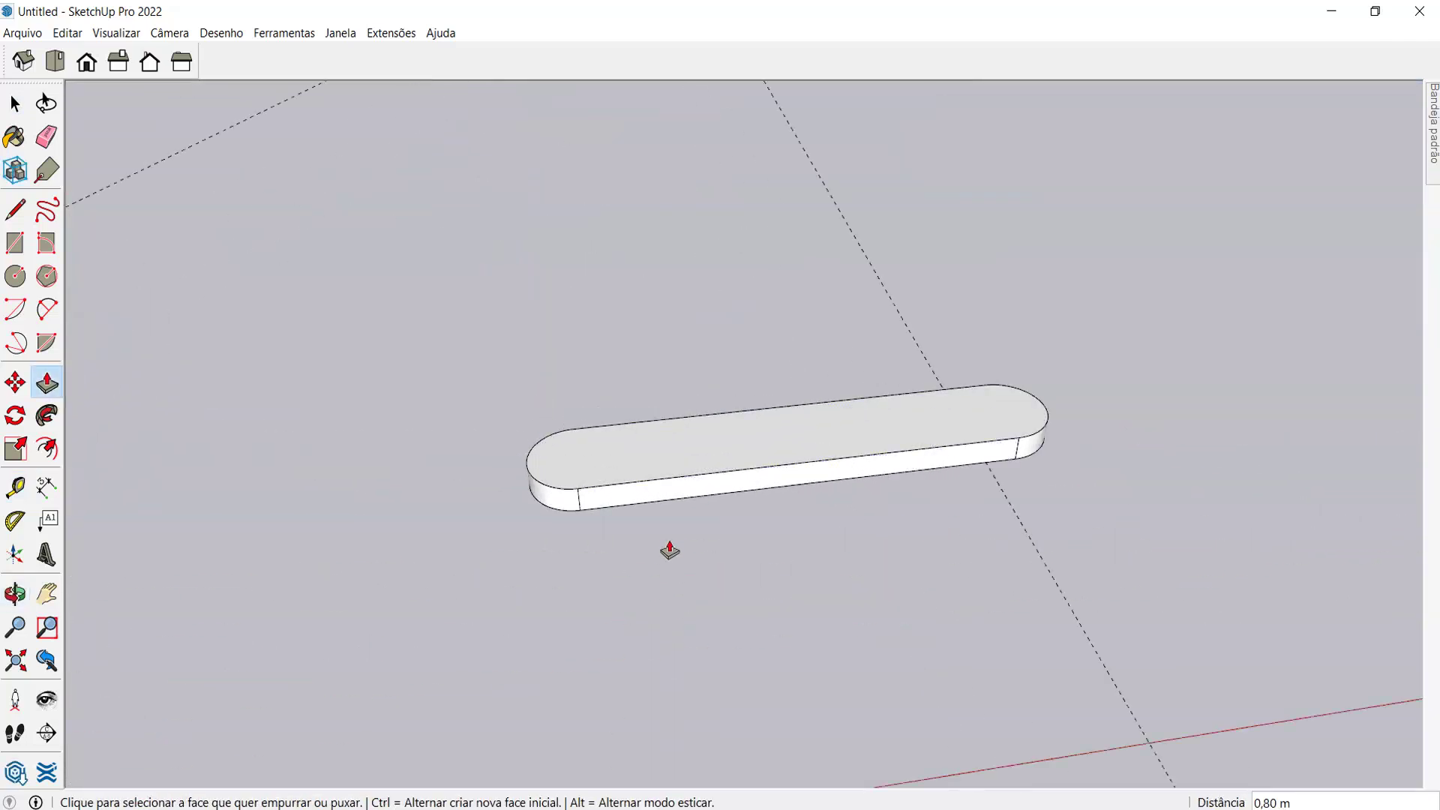
- Draw a circle with a 0.35 m radius on the bar's underside, centred on the inner end of the short guide line
scroll(726, 588, down, 5)
scroll(748, 569, down, 3)
scroll(547, 105, up, 3)
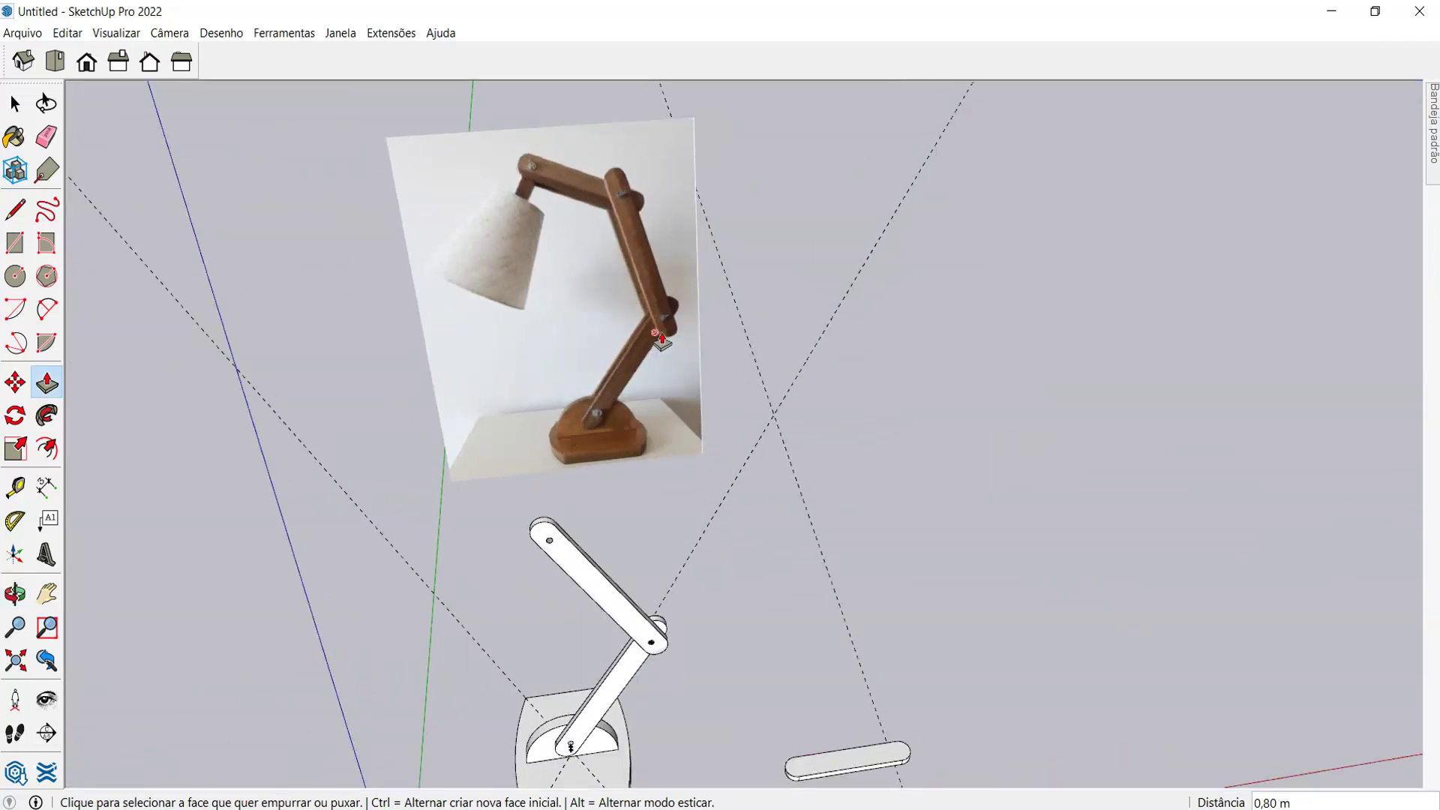
scroll(659, 453, down, 3)
scroll(698, 450, up, 8)
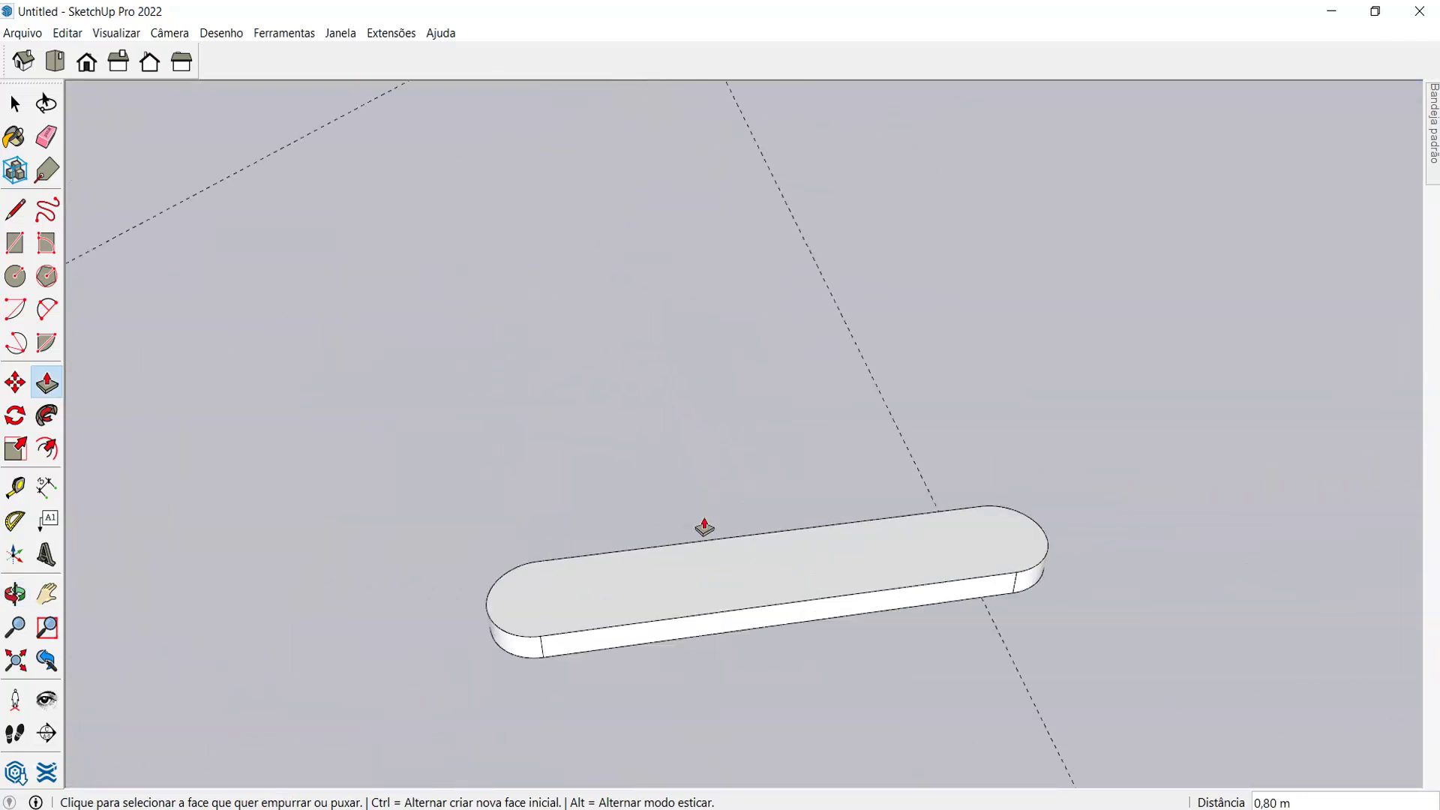
scroll(540, 617, up, 3)
middle_drag(540, 617, 514, 530)
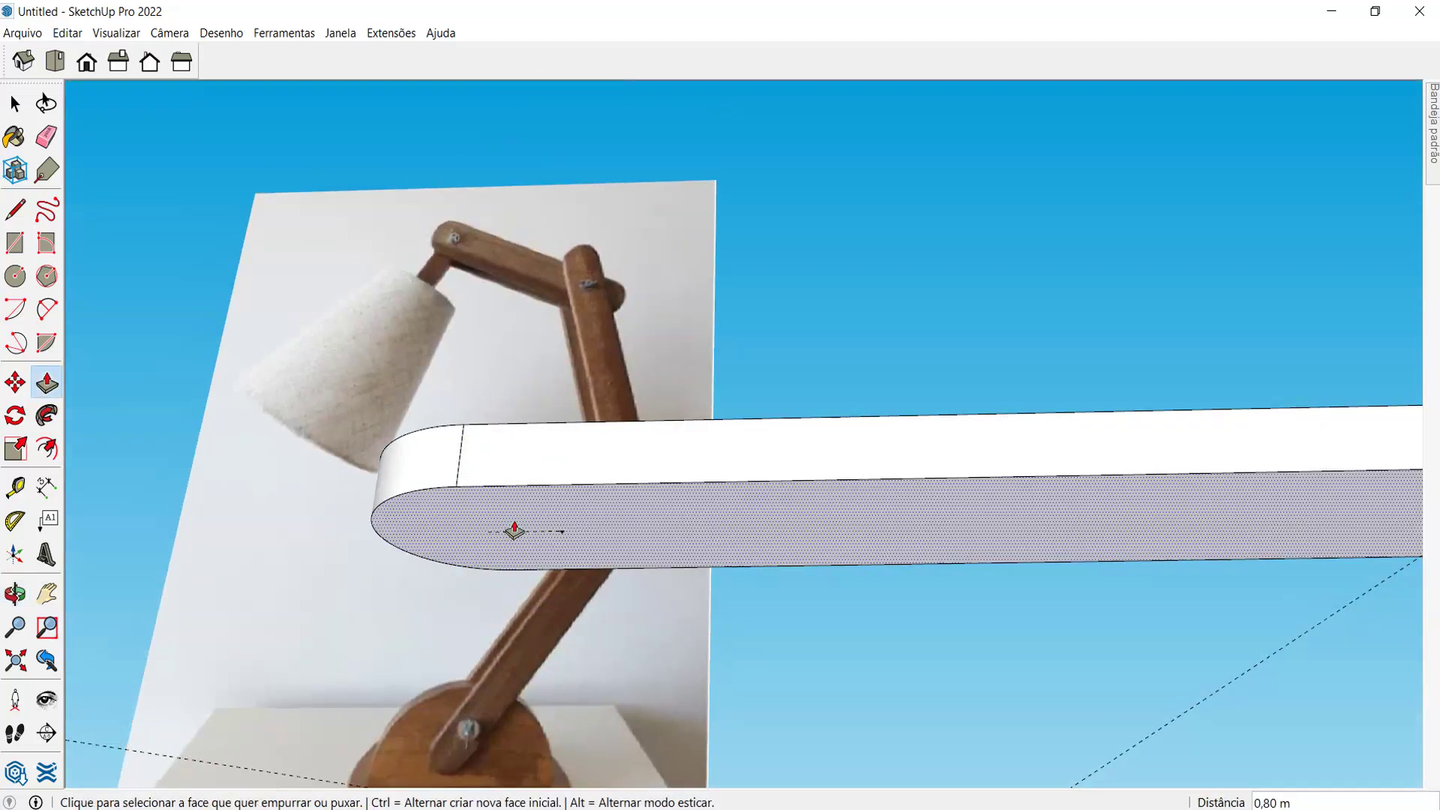
key(c)
click(562, 530)
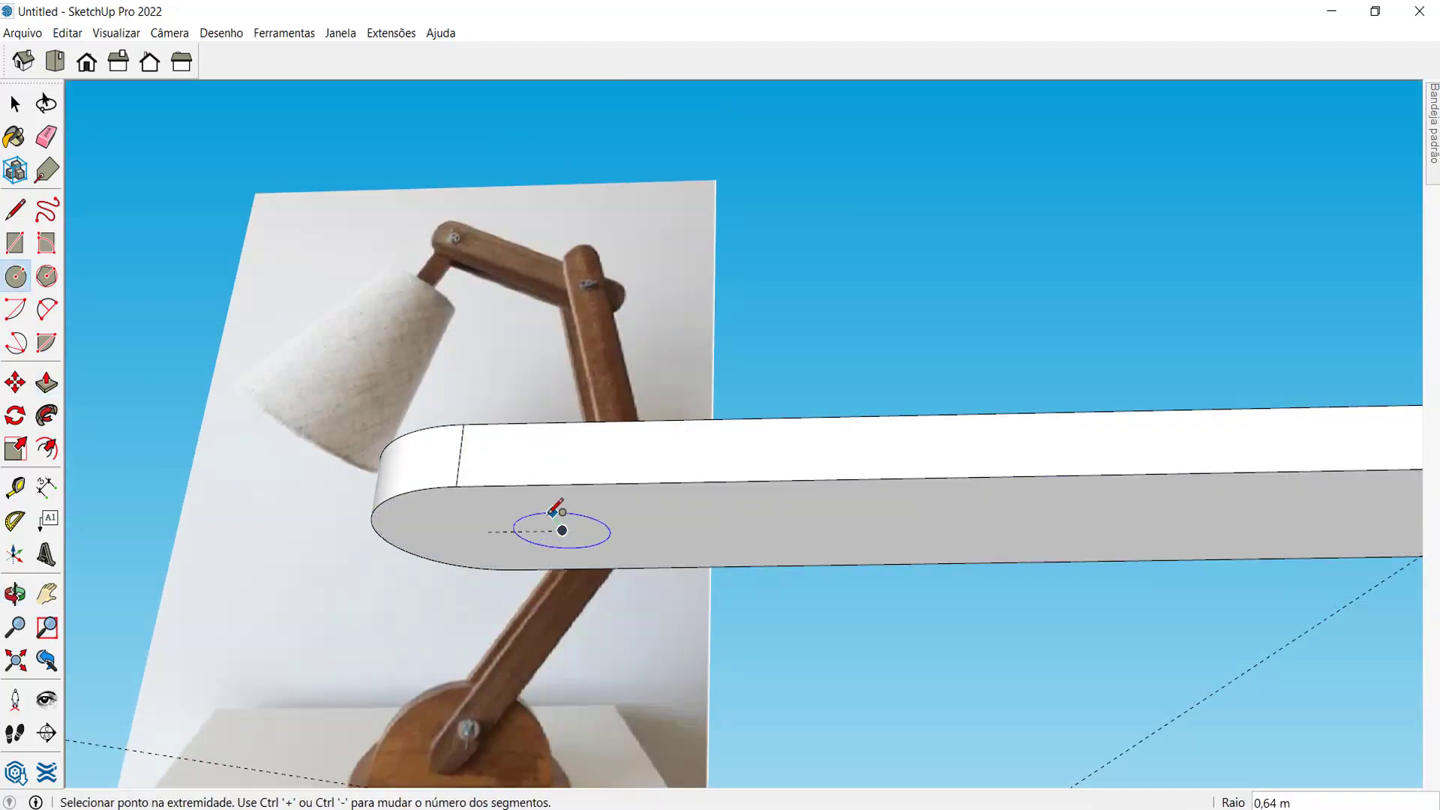
text(,3)
key(Return)
- Push the circle 0.80 m through the bar to cut the first bolt hole
scroll(570, 530, up, 3)
key(p)
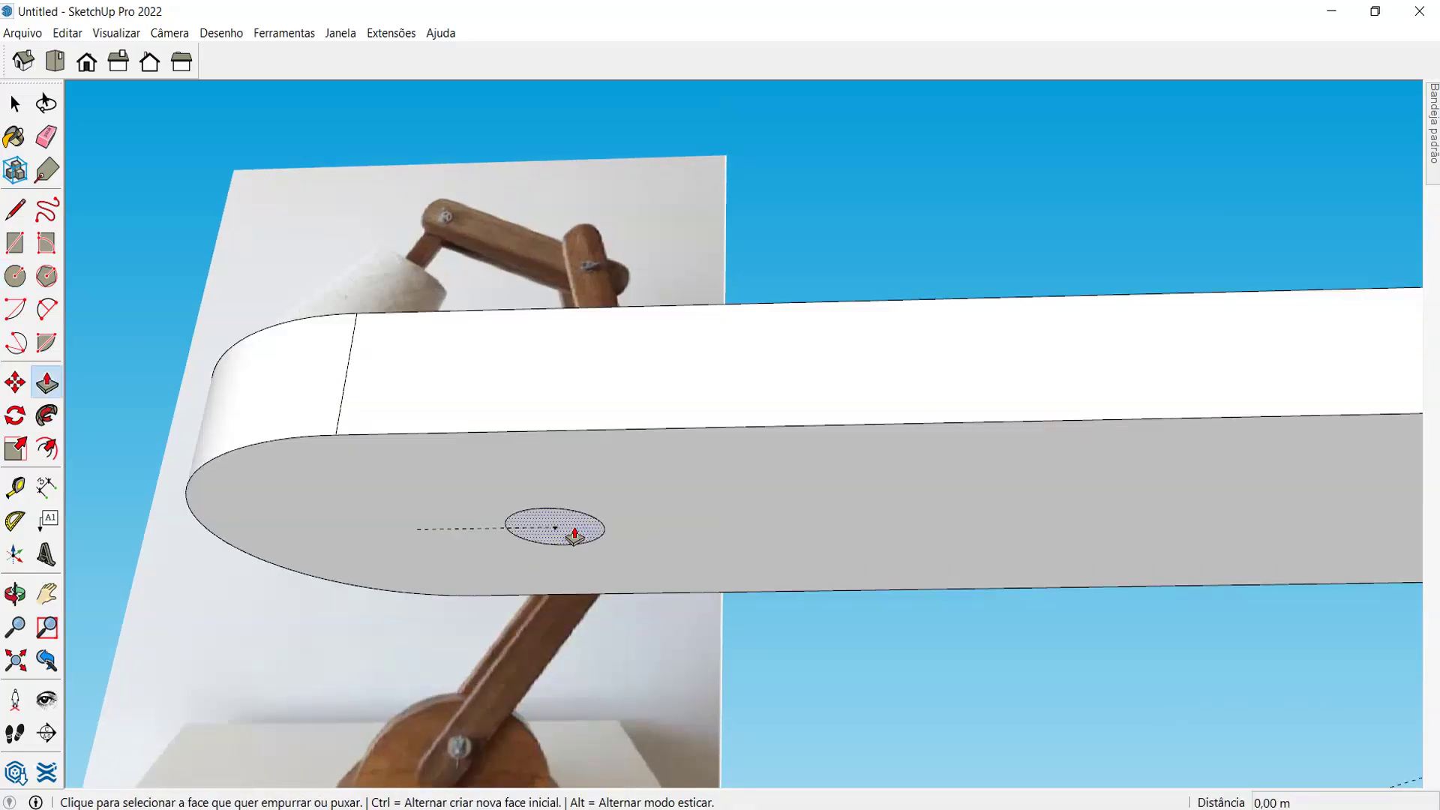
click(568, 530)
middle_drag(537, 452, 701, 498)
click(367, 602)
scroll(367, 602, down, 5)
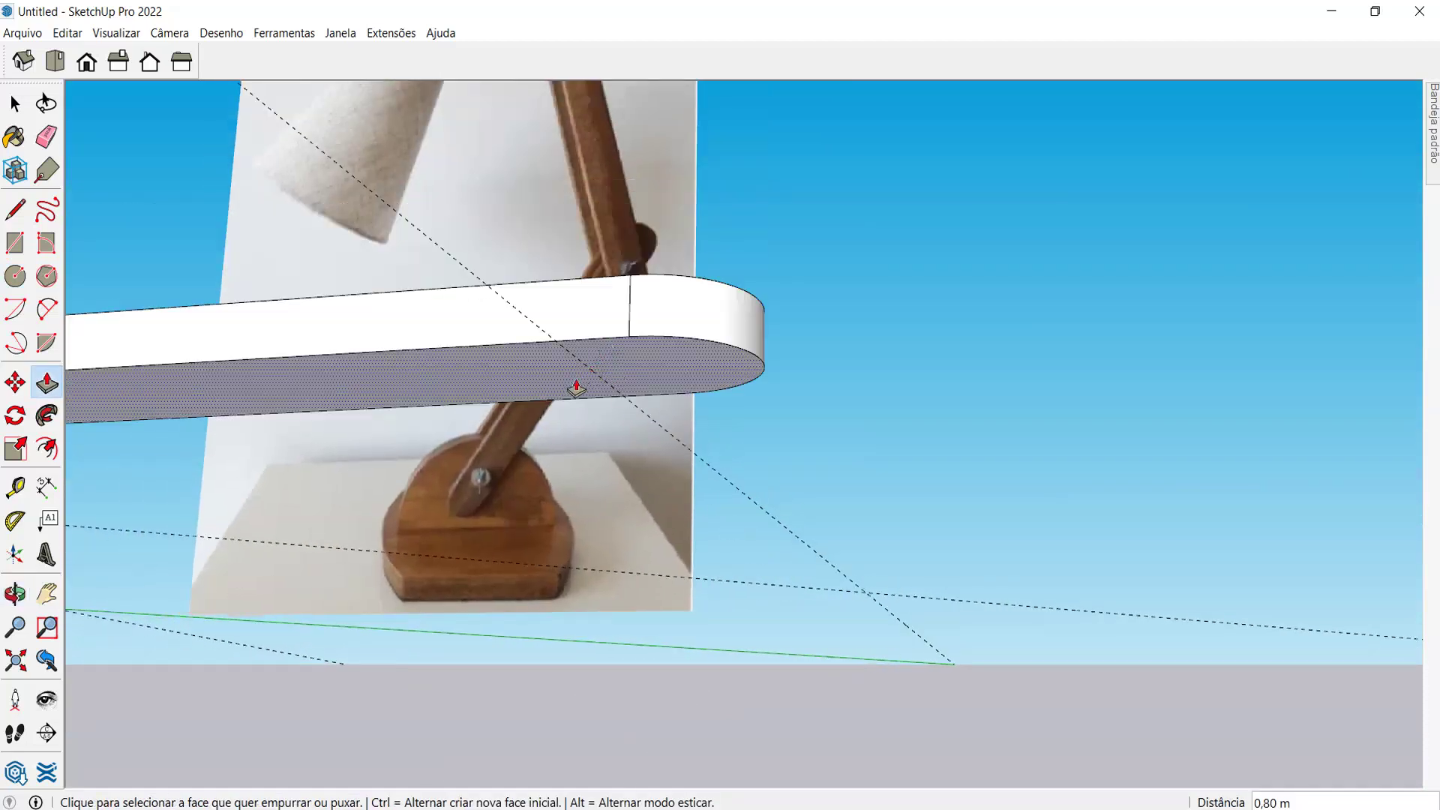
- On the underside's other rounded end, draw a cross line and a 1 m line inward from its midpoint, and erase the cross line
key(c)
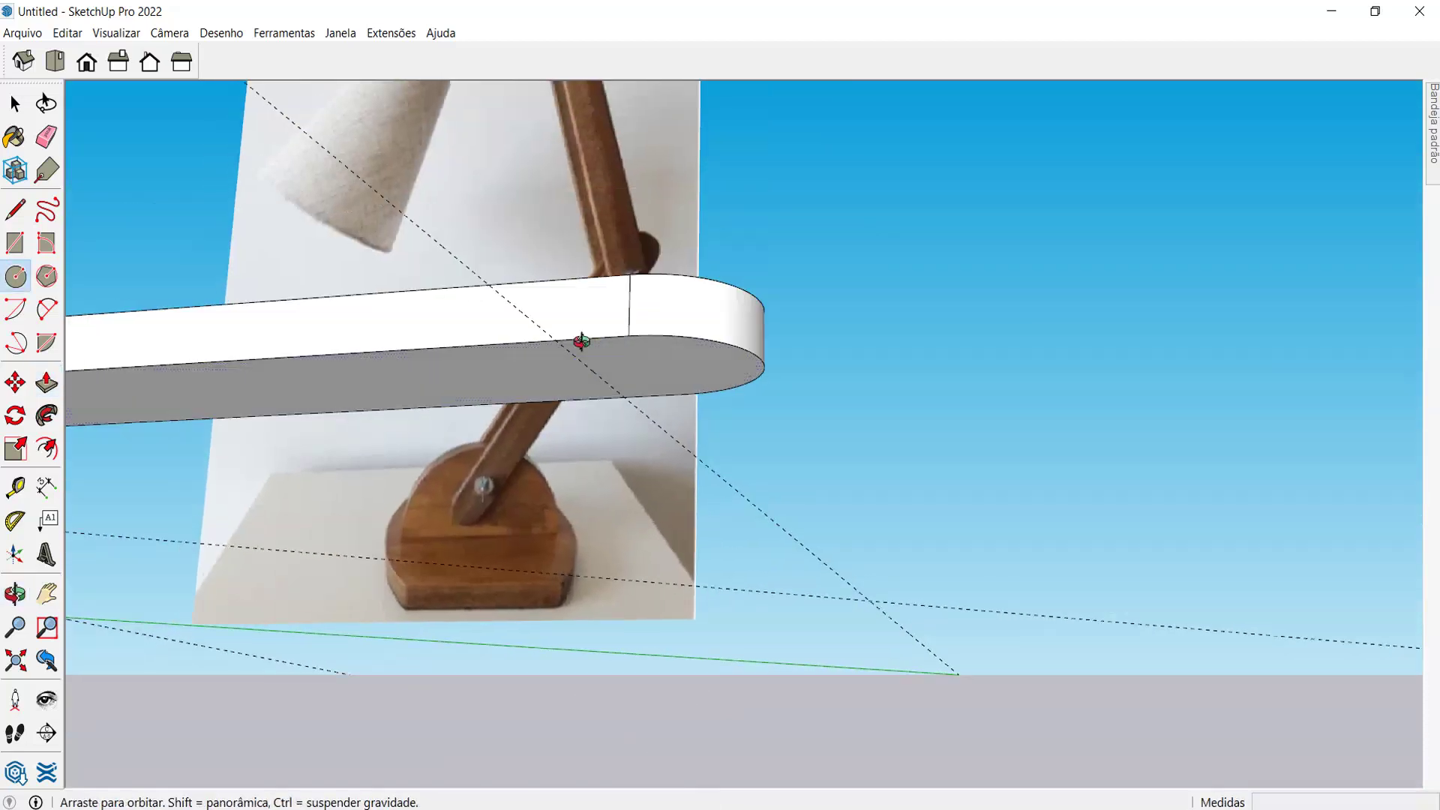
middle_drag(589, 368, 595, 363)
key(l)
click(623, 329)
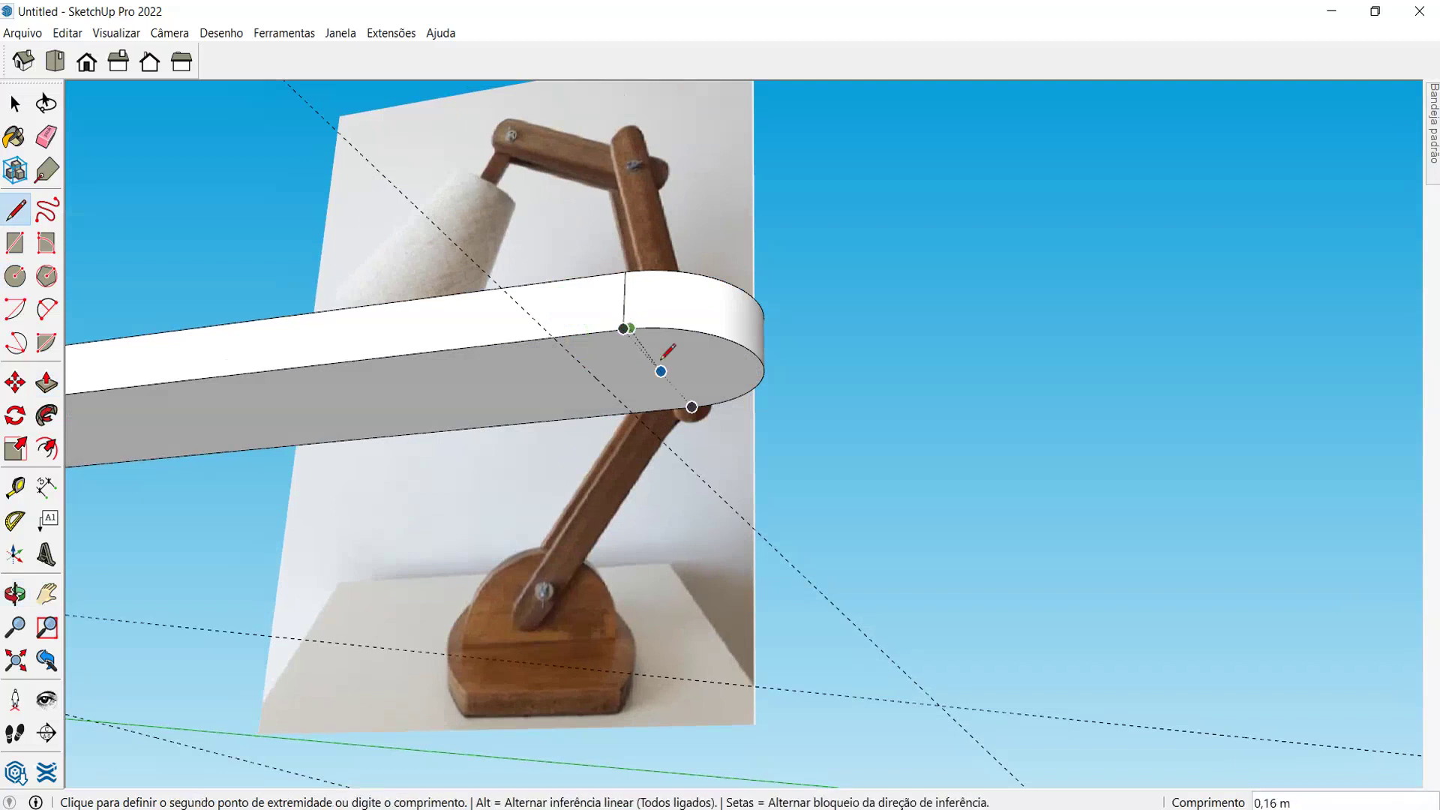
click(692, 407)
click(661, 371)
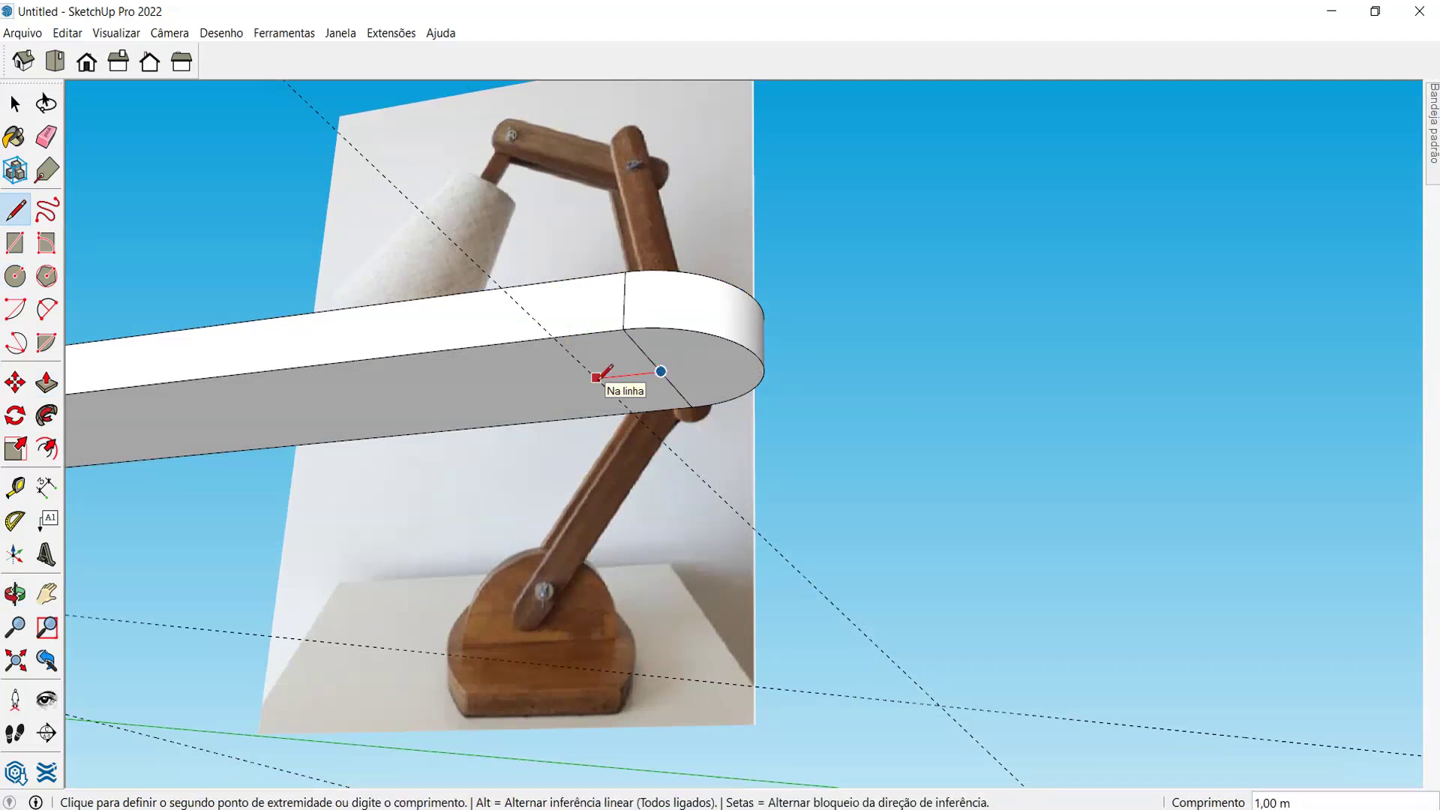
key(Return)
scroll(660, 368, up, 2)
key(space)
key(e)
- Draw a circle with a 0.35 m radius at the inner end of the 1 m line and erase that helper line
key(c)
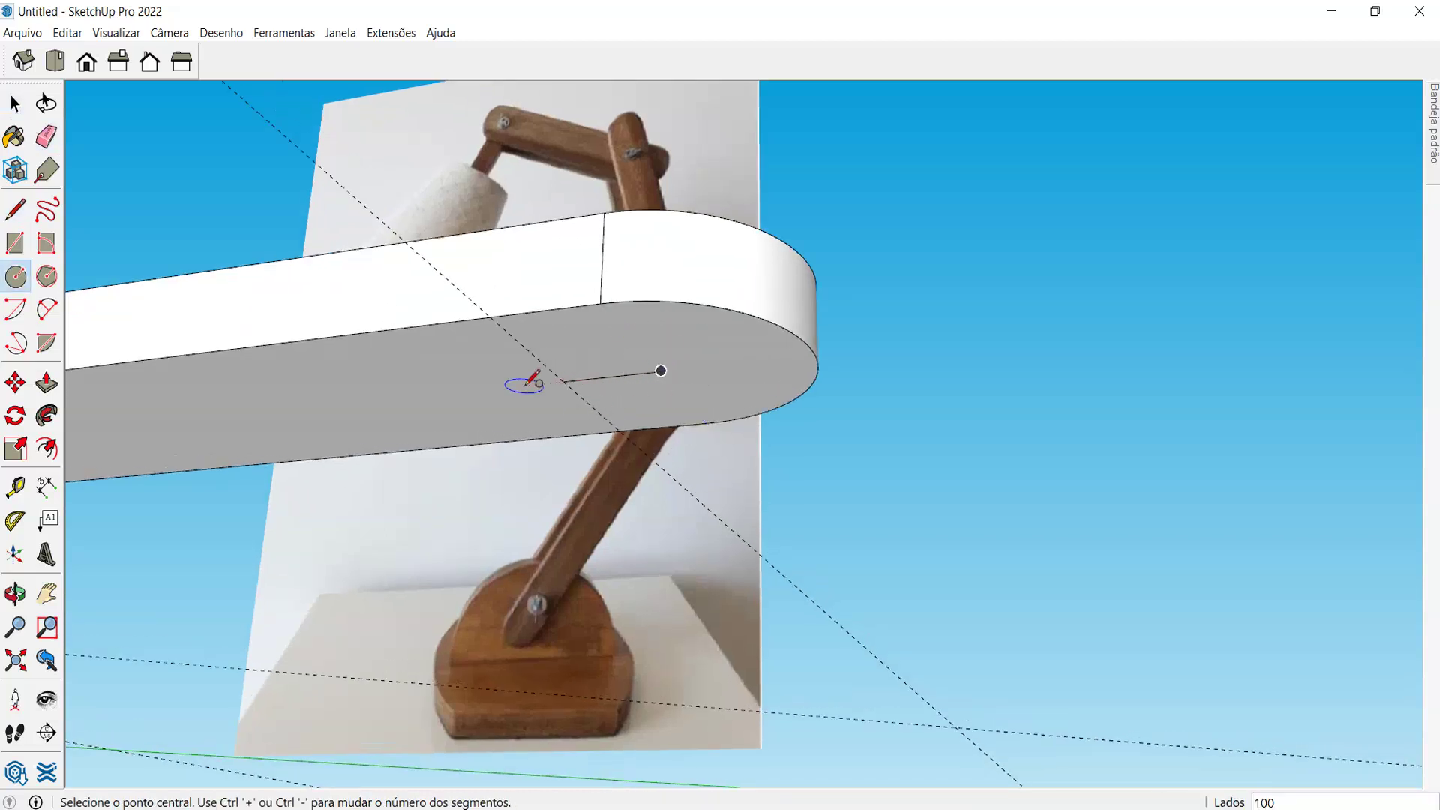
click(563, 381)
text(,3)
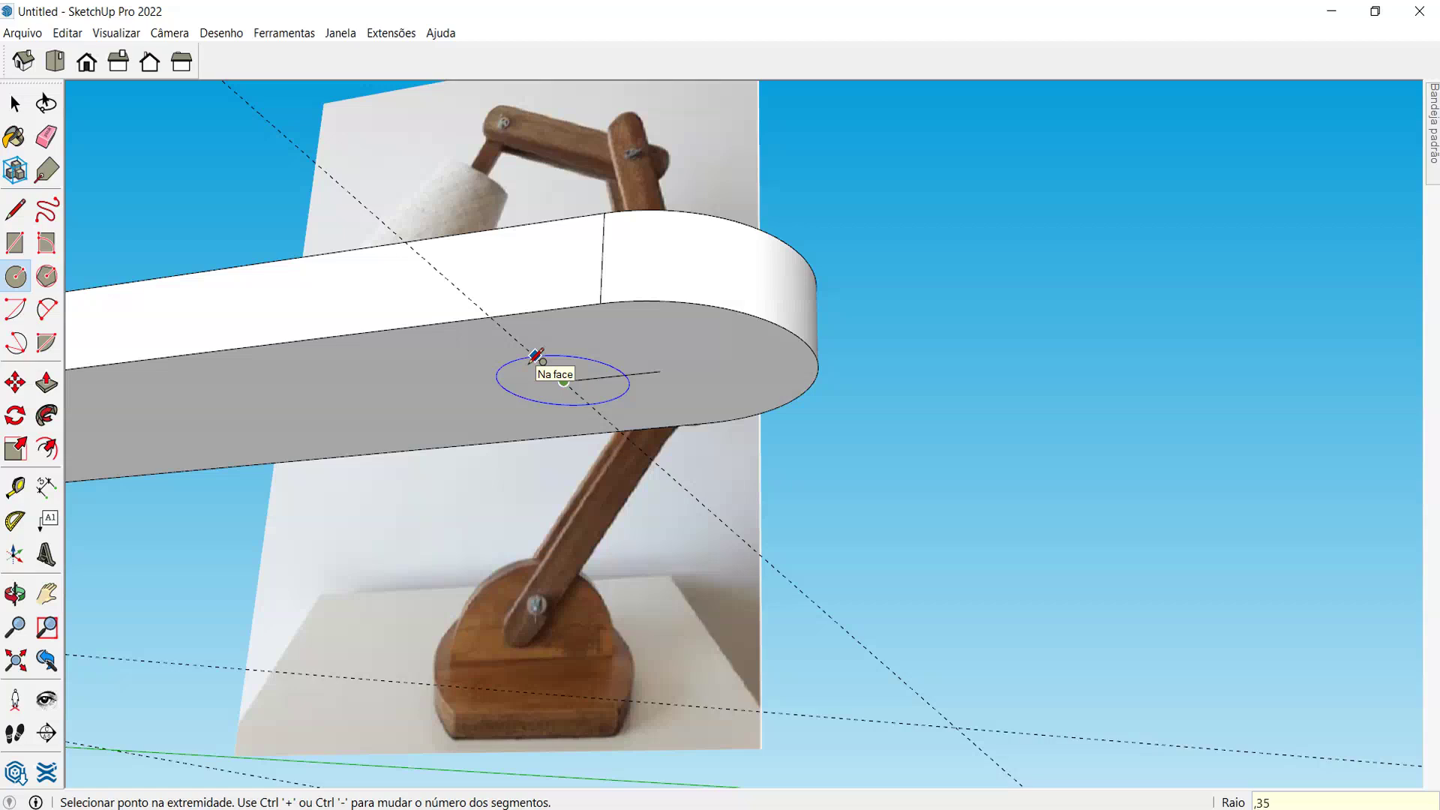
text(5)
key(Return)
key(e)
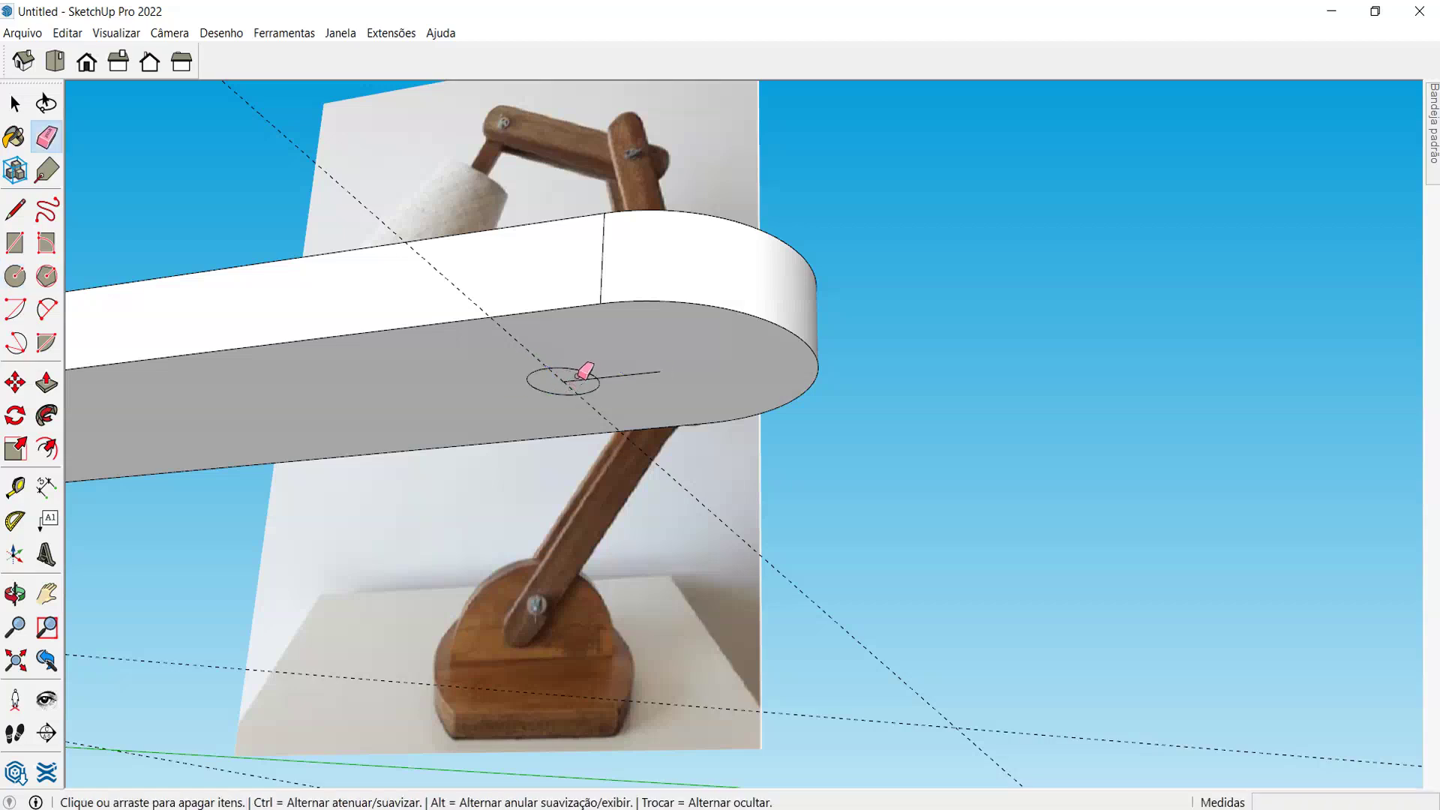
- Push the second circle through the bar's full thickness to cut the hole at this end
key(p)
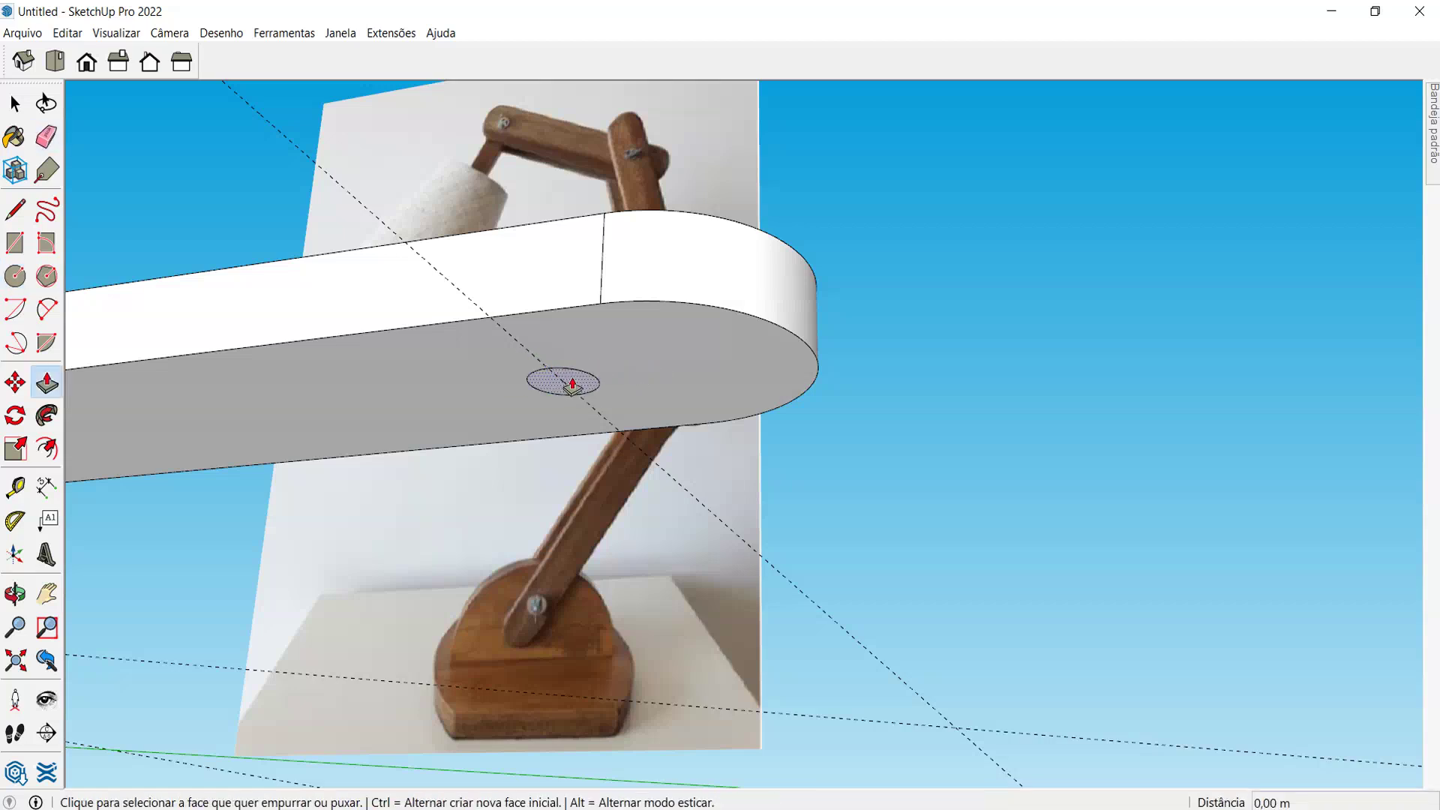
click(570, 383)
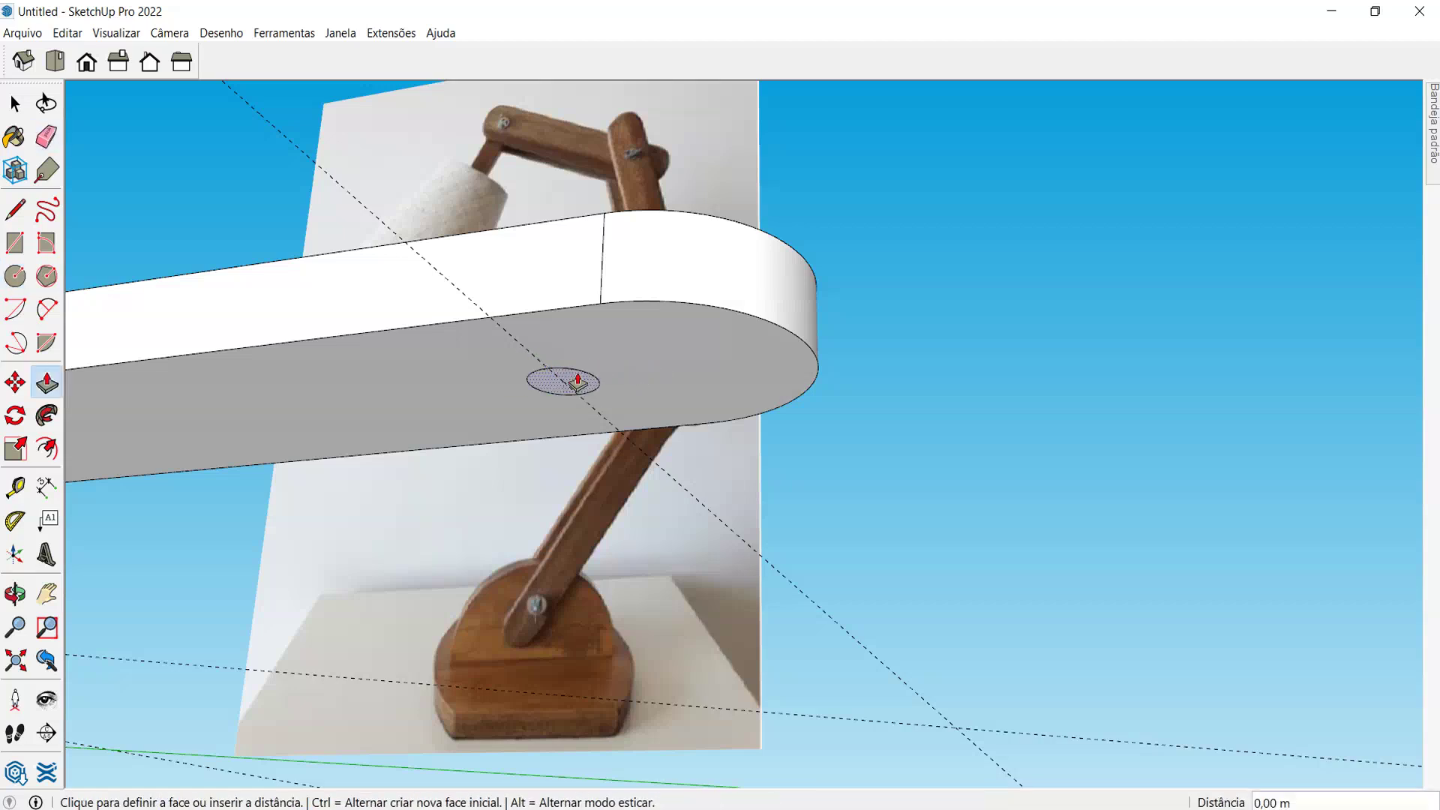
click(604, 223)
middle_drag(604, 231, 645, 437)
key(space)
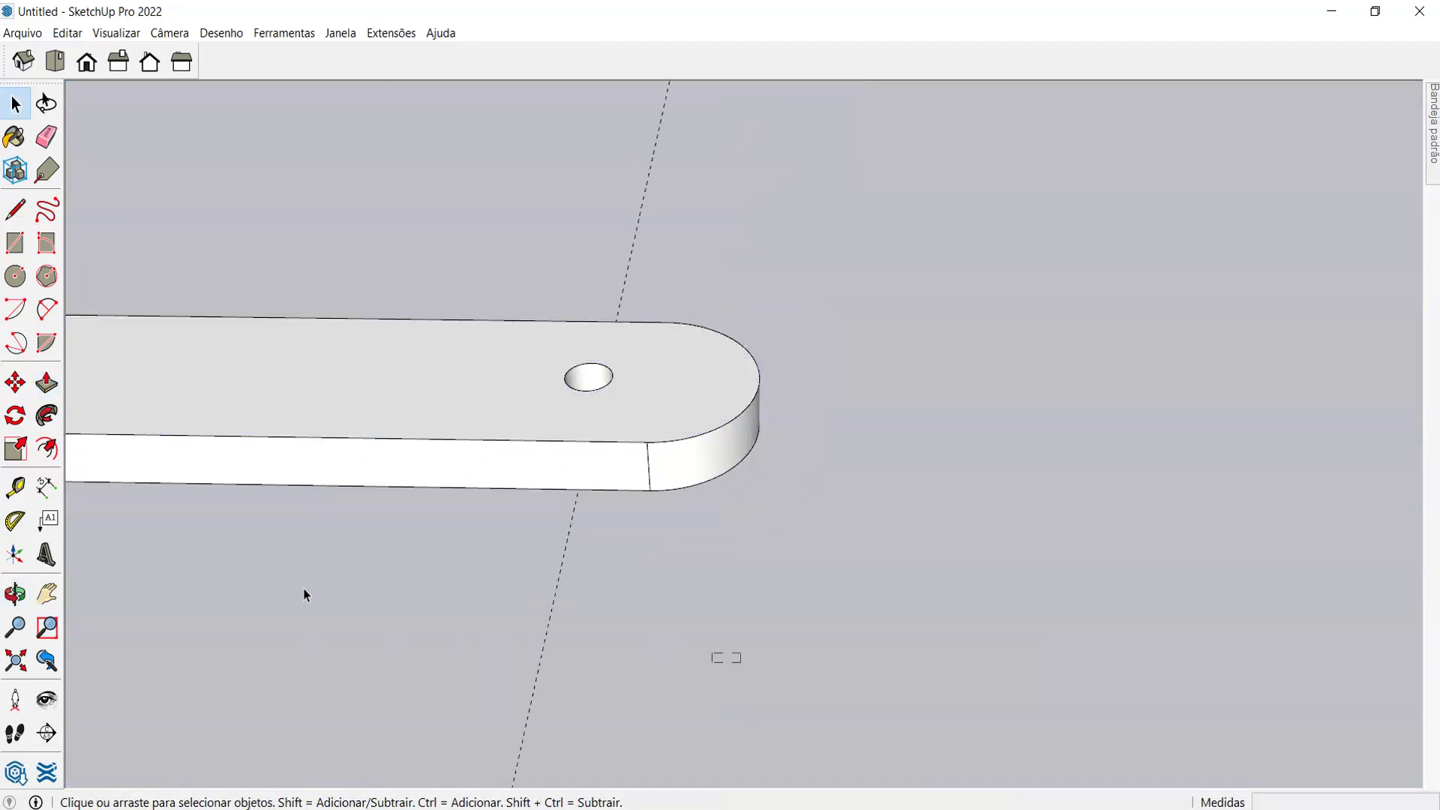
- Place a vertical guide about 2.21 m long from the centre of the first hole, extending above the bar
scroll(691, 380, down, 5)
middle_drag(691, 380, 611, 343)
scroll(353, 530, down, 1)
scroll(354, 529, up, 5)
middle_drag(354, 530, 862, 365)
key(space)
scroll(290, 585, up, 5)
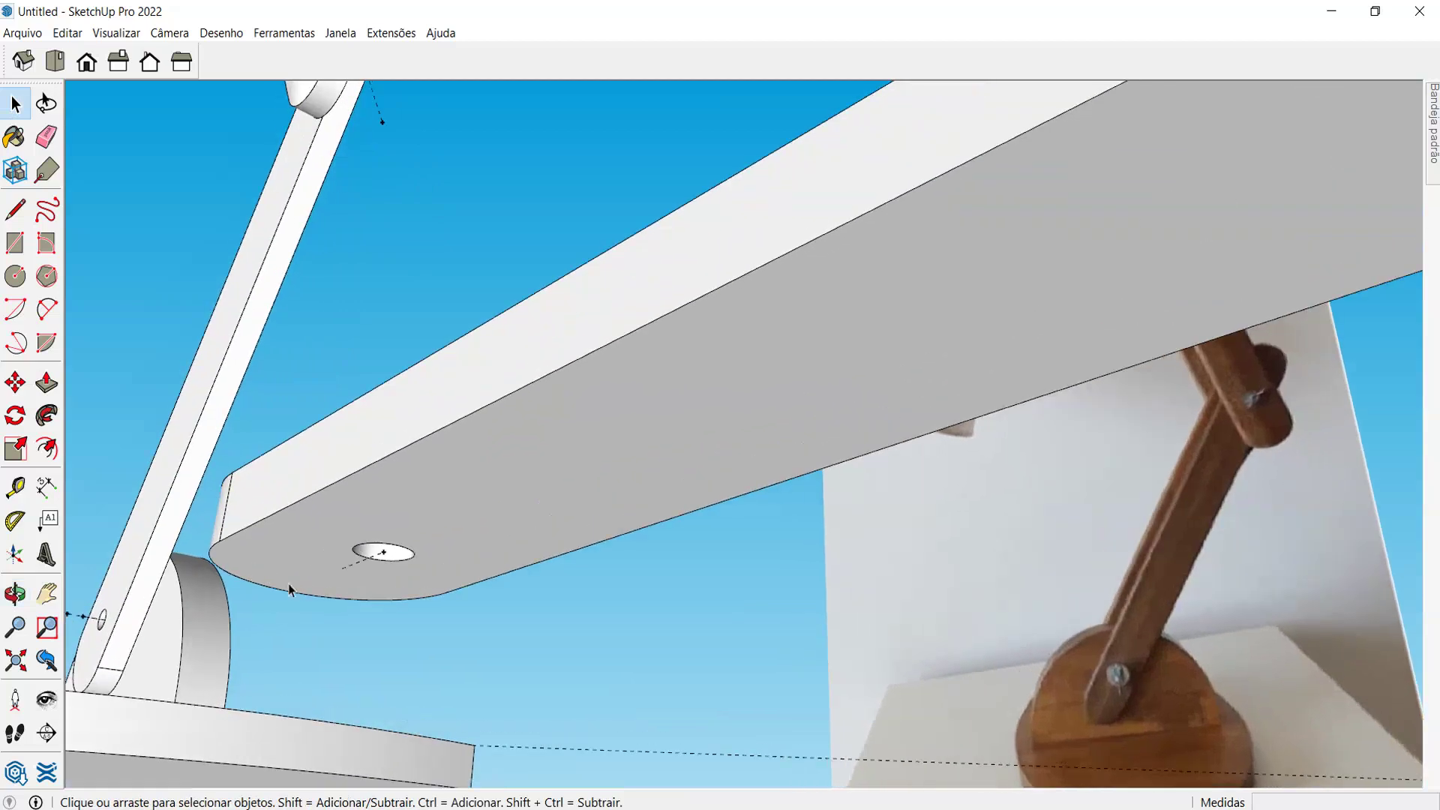
key(t)
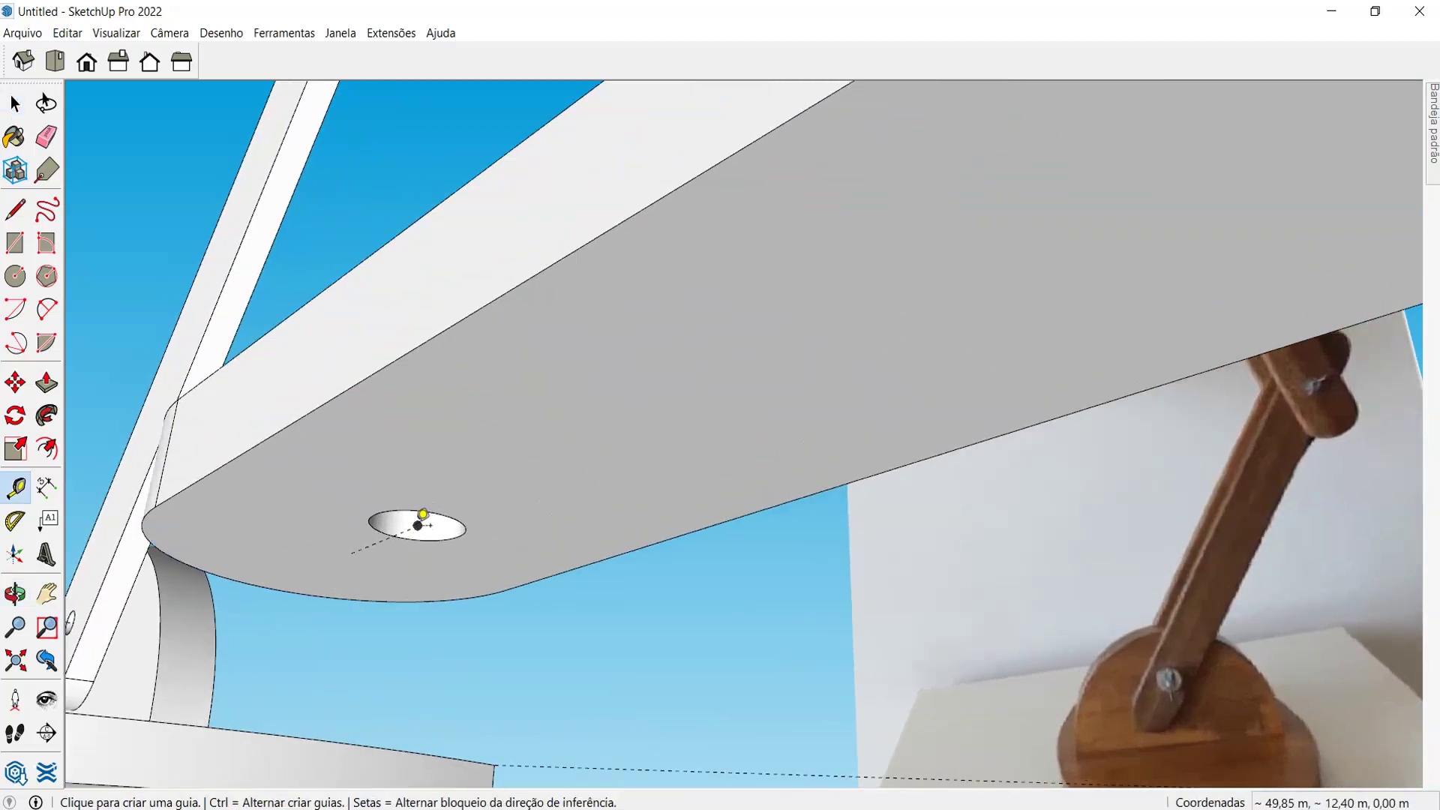
click(420, 519)
middle_drag(409, 508, 497, 379)
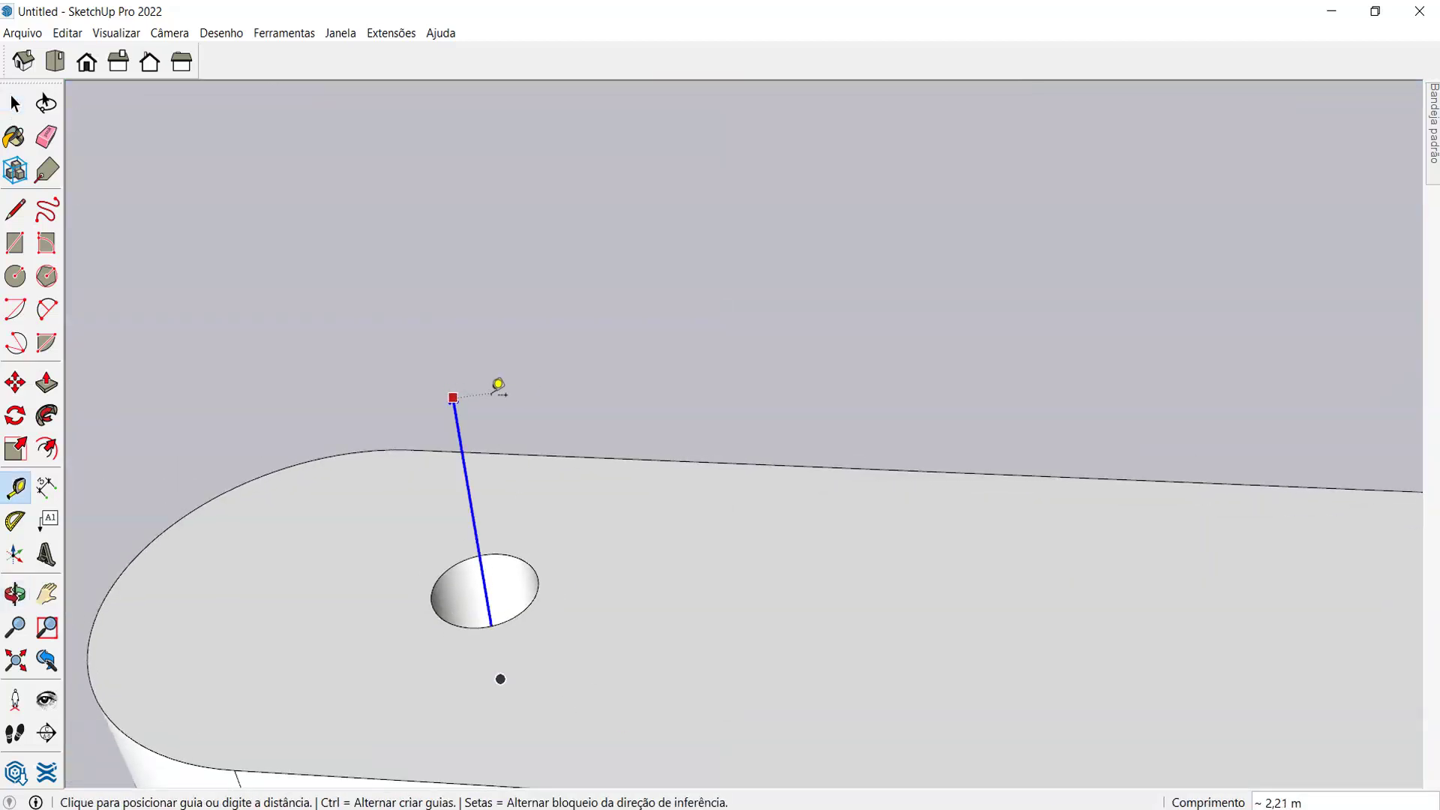
click(497, 384)
- Place a vertical guide about 2.12 m long from the second hole's centre, level with the end of the first guide
scroll(380, 362, down, 5)
scroll(698, 383, up, 3)
middle_drag(697, 384, 667, 382)
scroll(727, 466, up, 3)
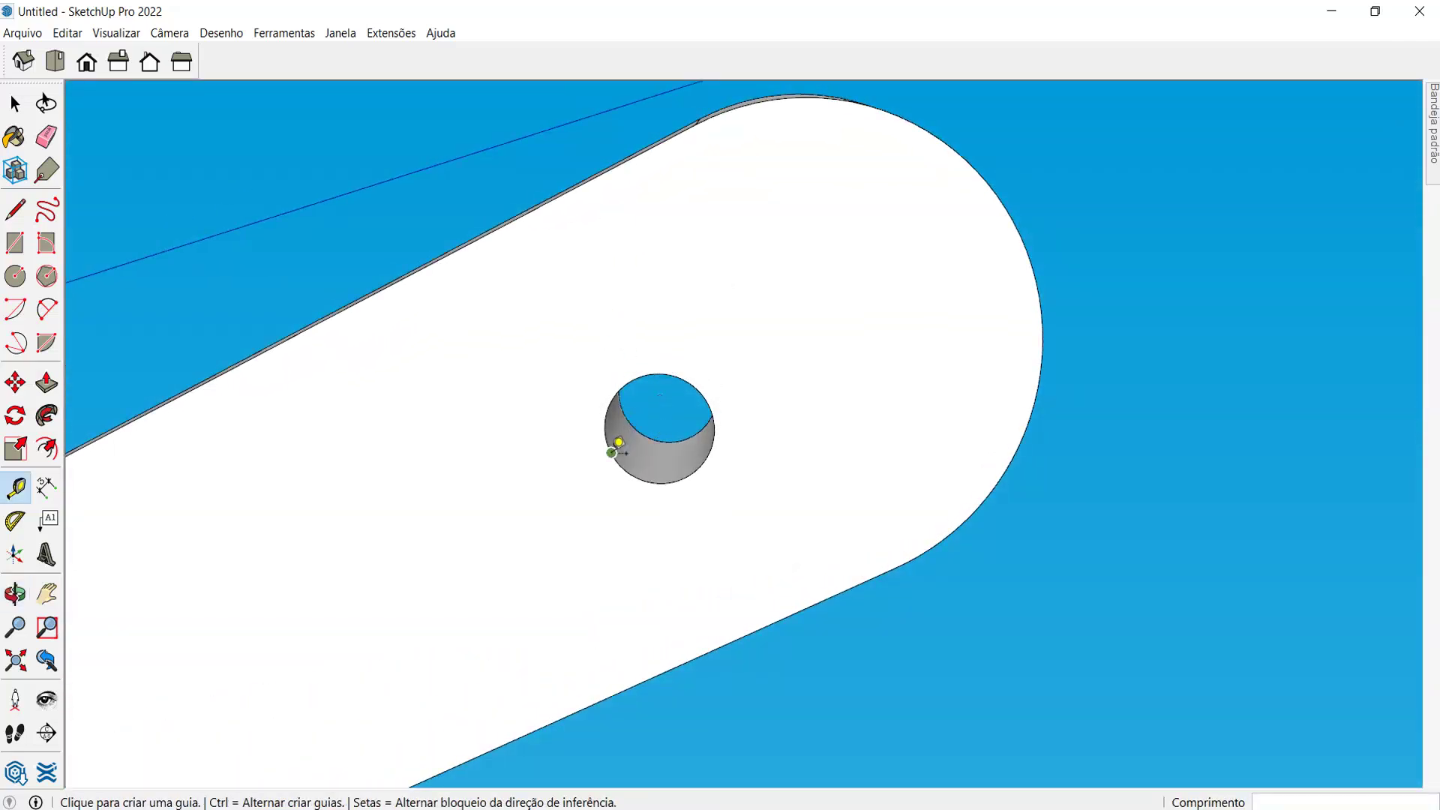
click(659, 407)
middle_drag(659, 407, 668, 463)
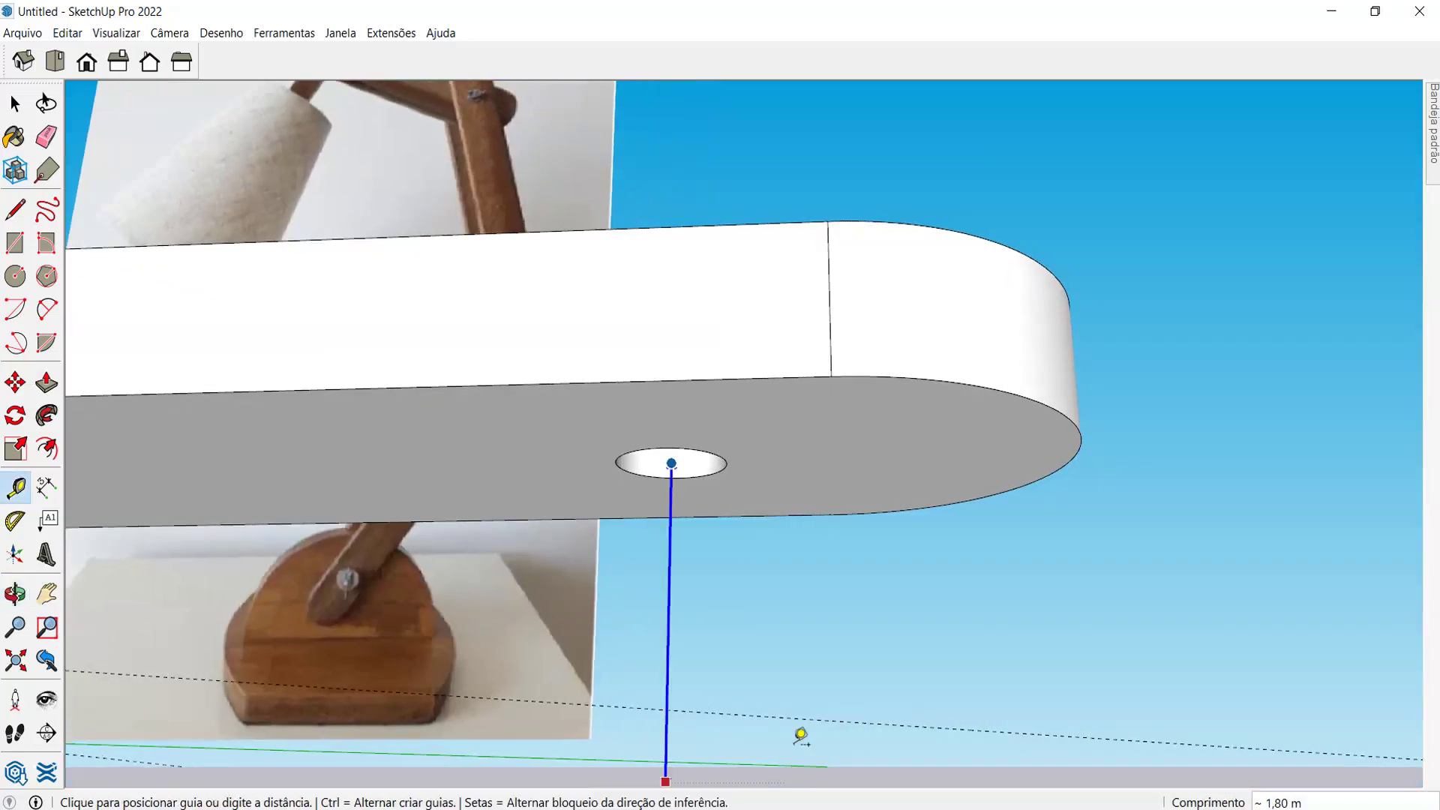
scroll(806, 581, down, 5)
middle_drag(806, 581, 553, 553)
scroll(549, 546, up, 3)
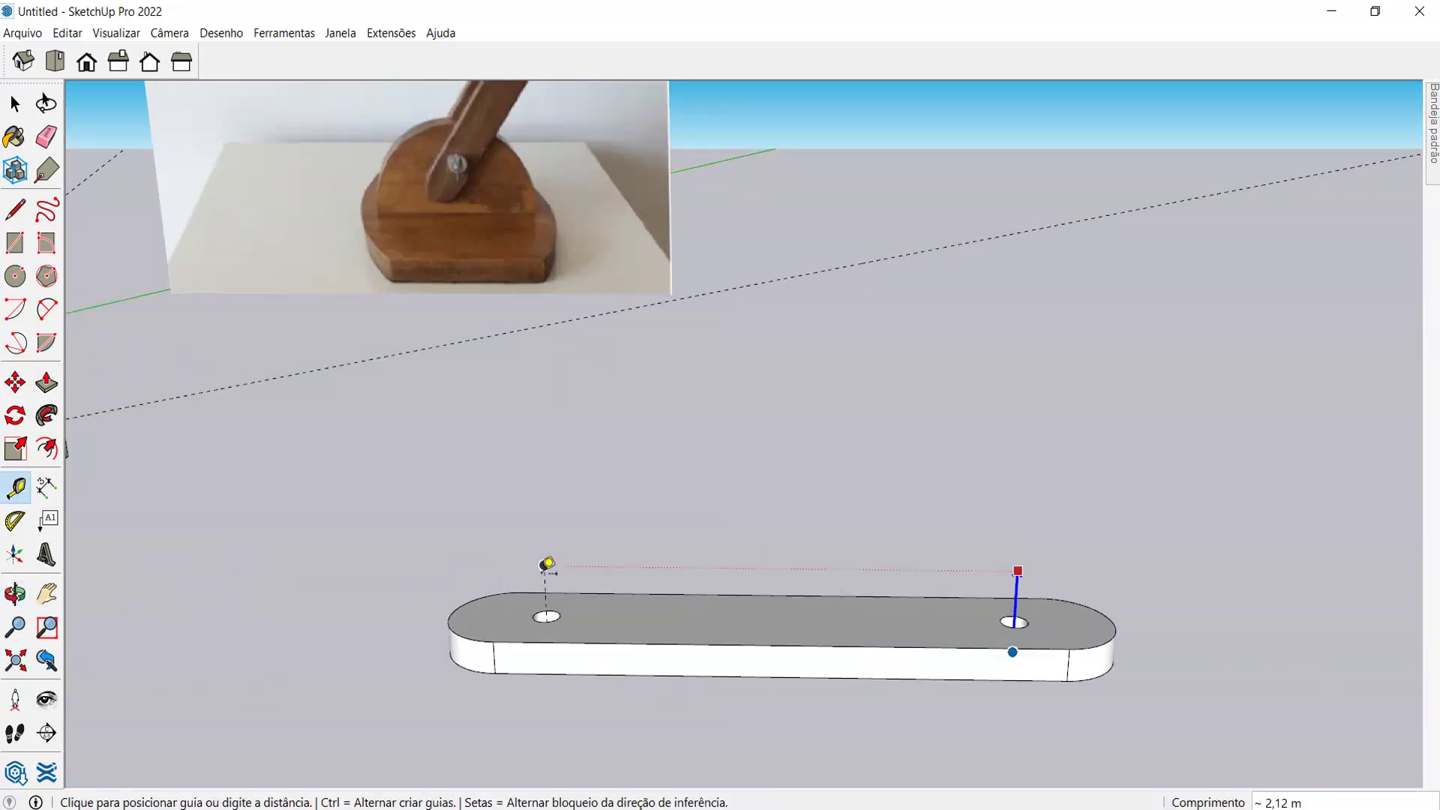
click(548, 563)
scroll(682, 620, down, 3)
middle_drag(682, 620, 707, 594)
key(space)
drag(440, 426, 1101, 689)
scroll(975, 667, down, 3)
- Hide the vertical seam edges where the bar's straight sides meet its rounded ends
scroll(938, 487, up, 3)
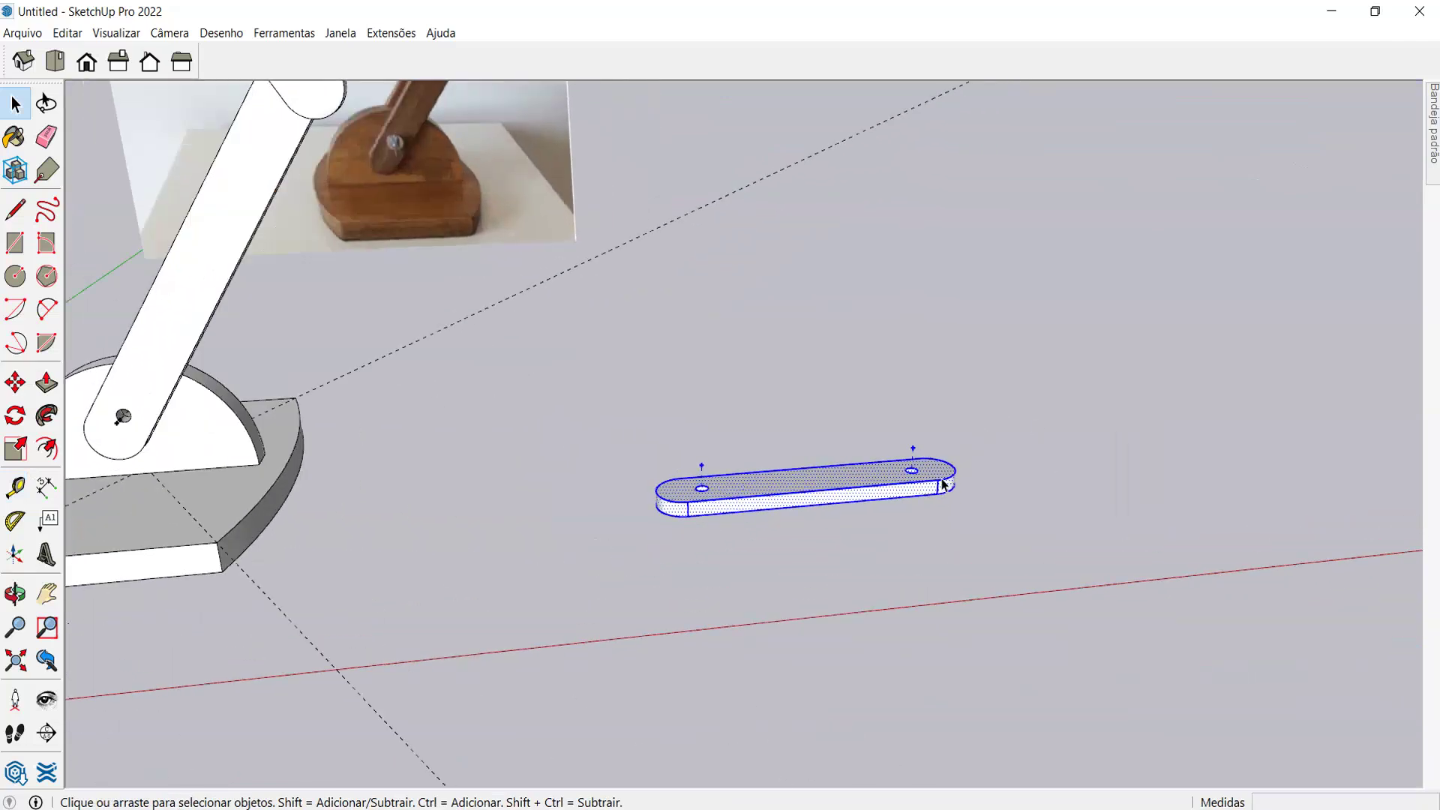
scroll(942, 485, up, 3)
key(e)
scroll(552, 537, up, 5)
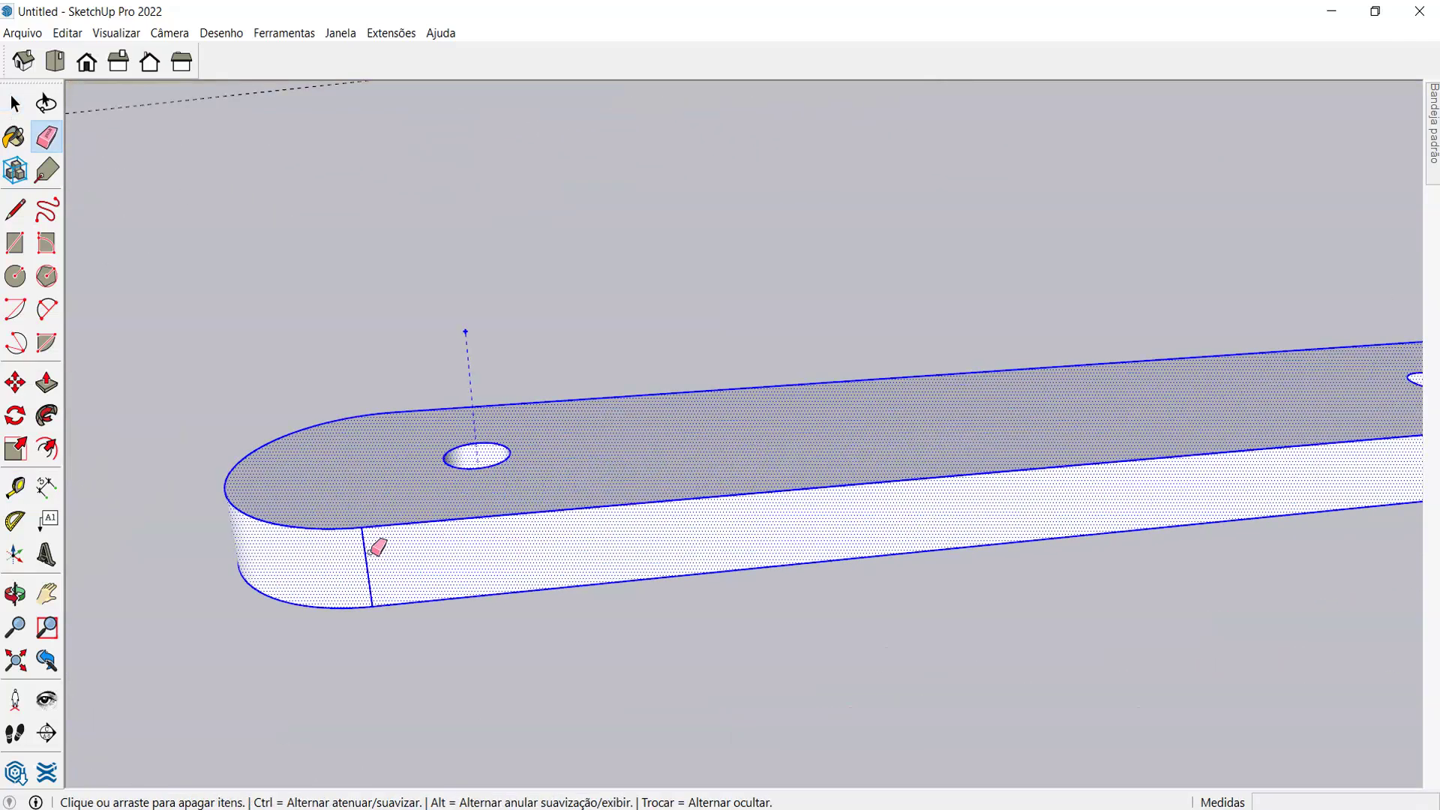
shift+drag(363, 556, 373, 554)
scroll(363, 557, down, 5)
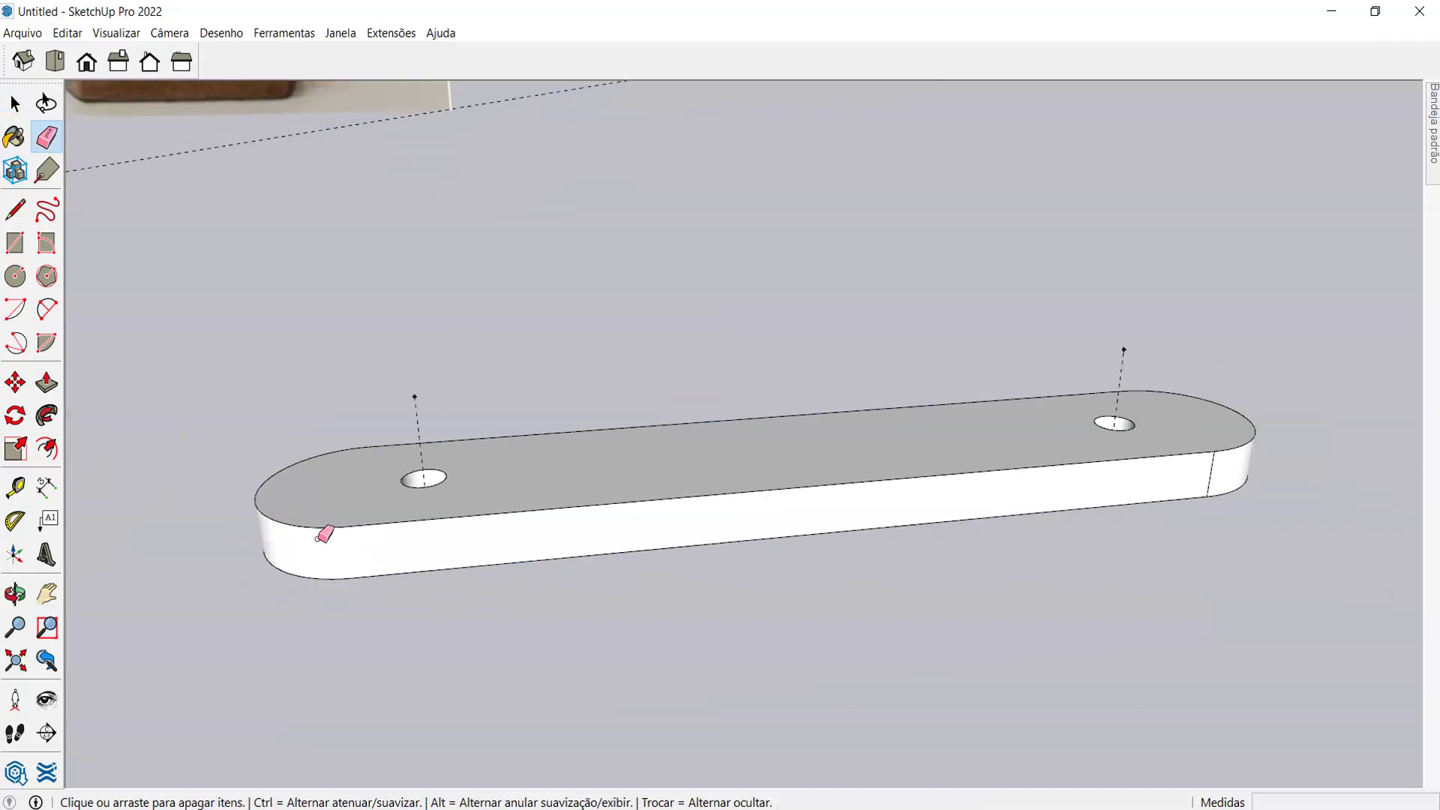
scroll(916, 489, up, 5)
scroll(843, 469, down, 5)
middle_drag(694, 588, 758, 441)
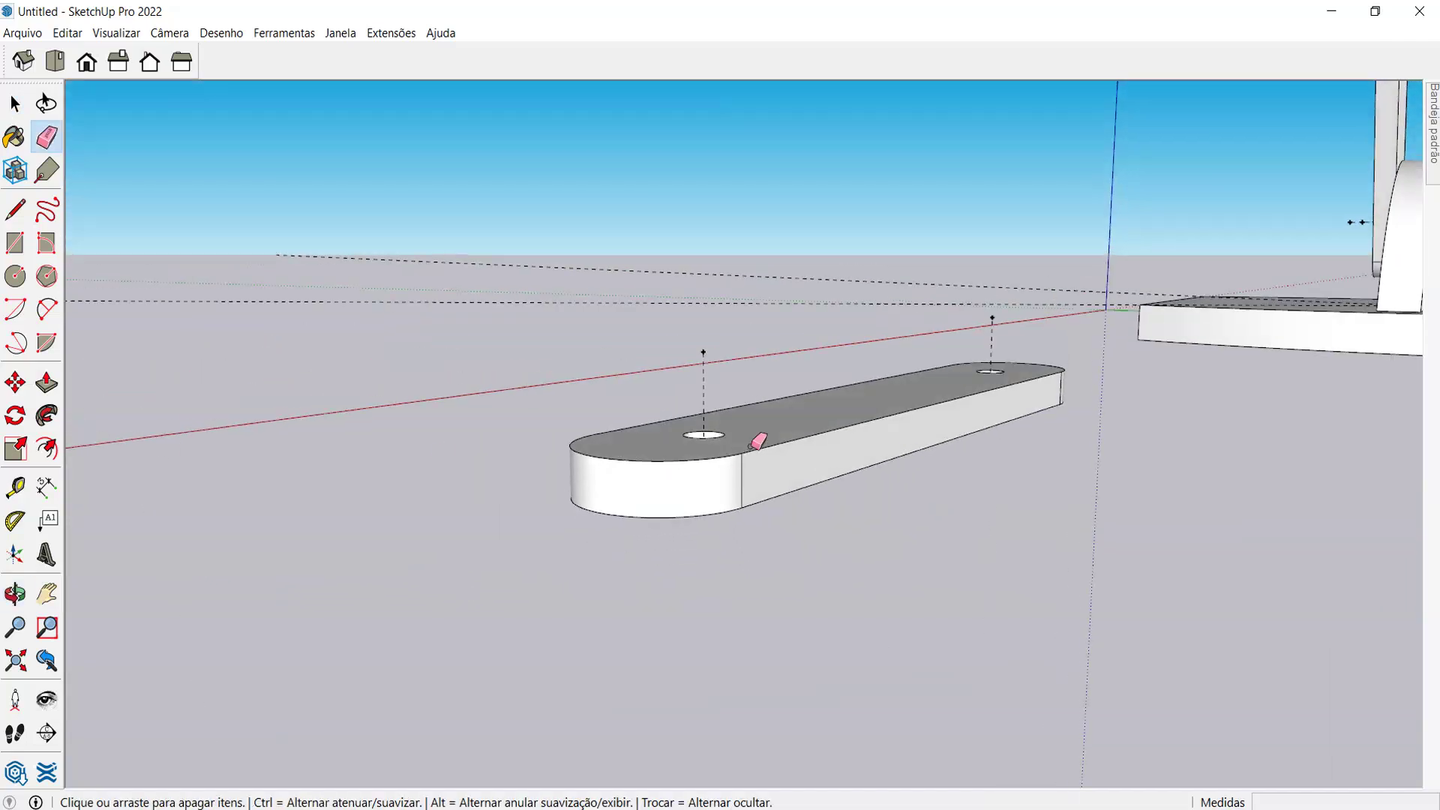
scroll(1060, 398, up, 3)
middle_drag(1061, 398, 379, 228)
- Select the whole bar with both hole guides and turn it into a named component
scroll(983, 408, down, 3)
drag(379, 228, 1099, 552)
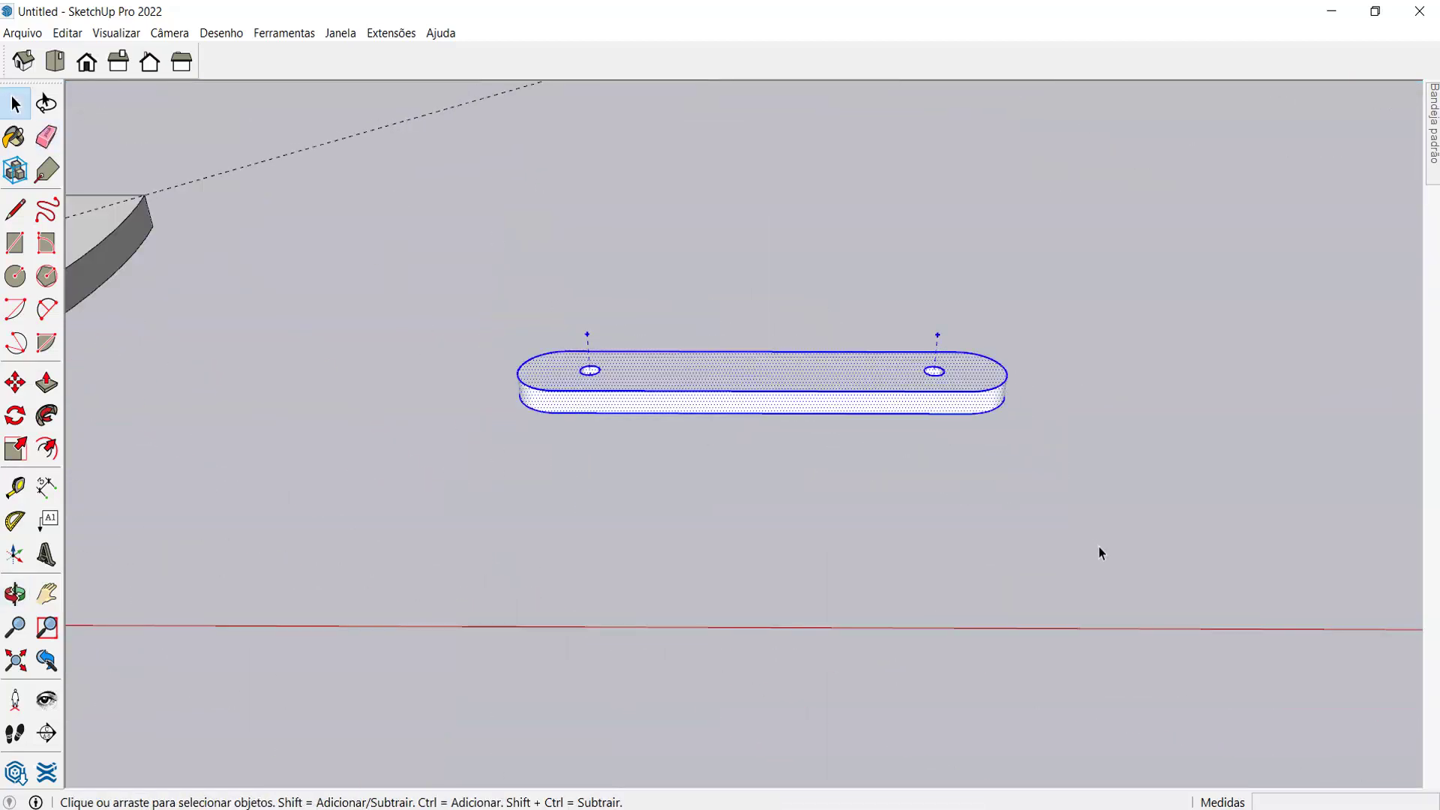
key(g)
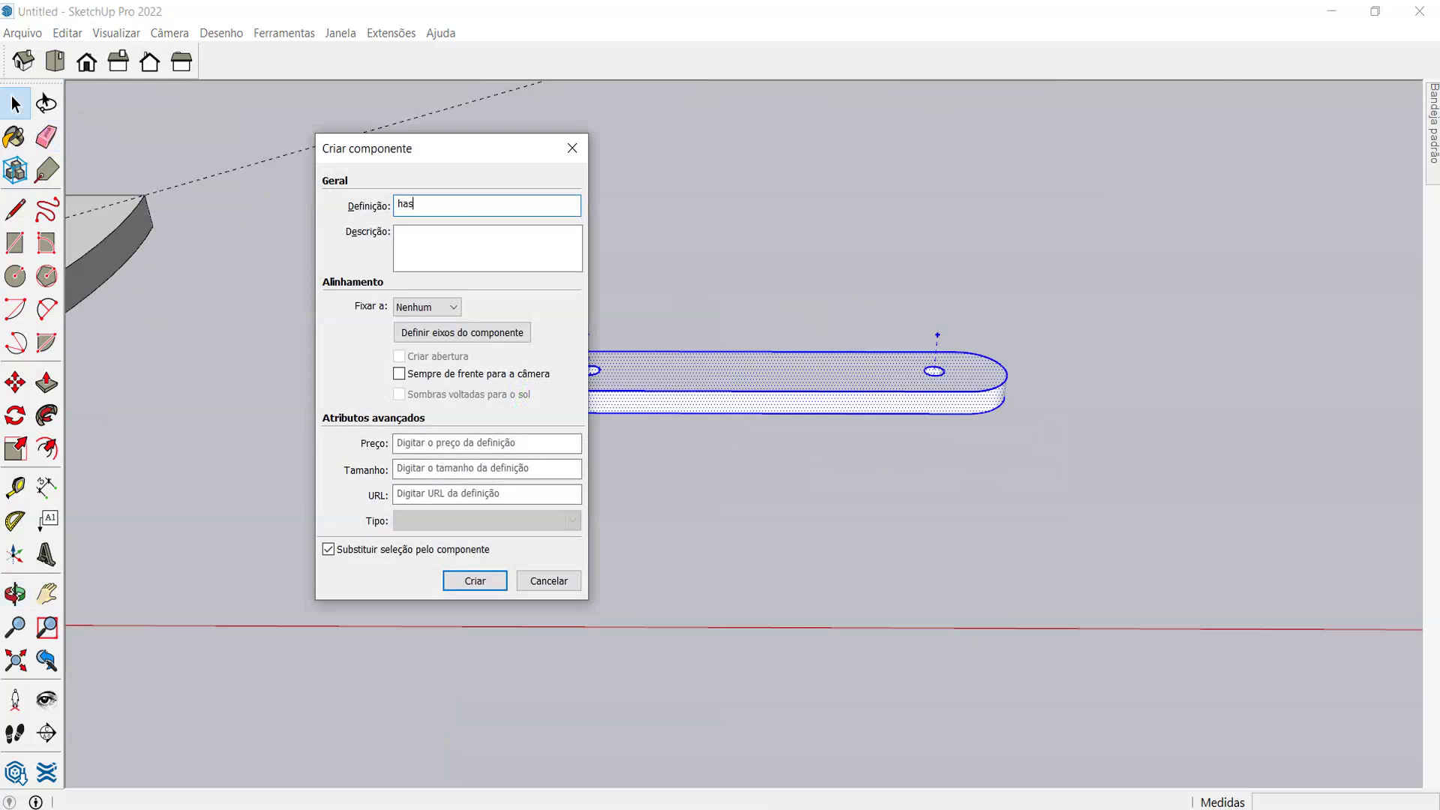
key(Return)
scroll(993, 417, down, 3)
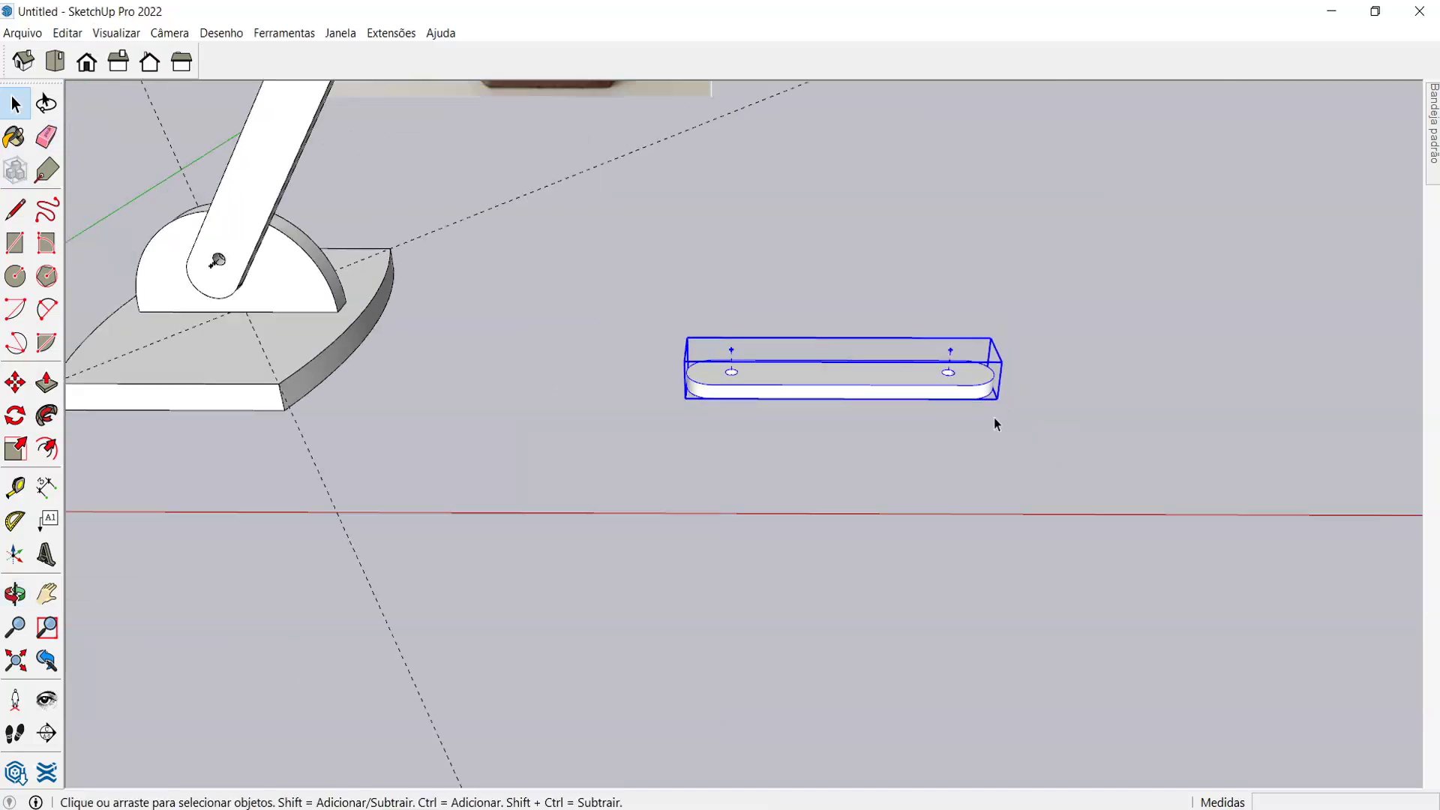
- Rotate the bar component about its long axis so it stands on edge with its holes running horizontally
middle_drag(993, 416, 245, 385)
scroll(390, 371, up, 2)
key(q)
middle_drag(483, 322, 679, 462)
click(665, 435)
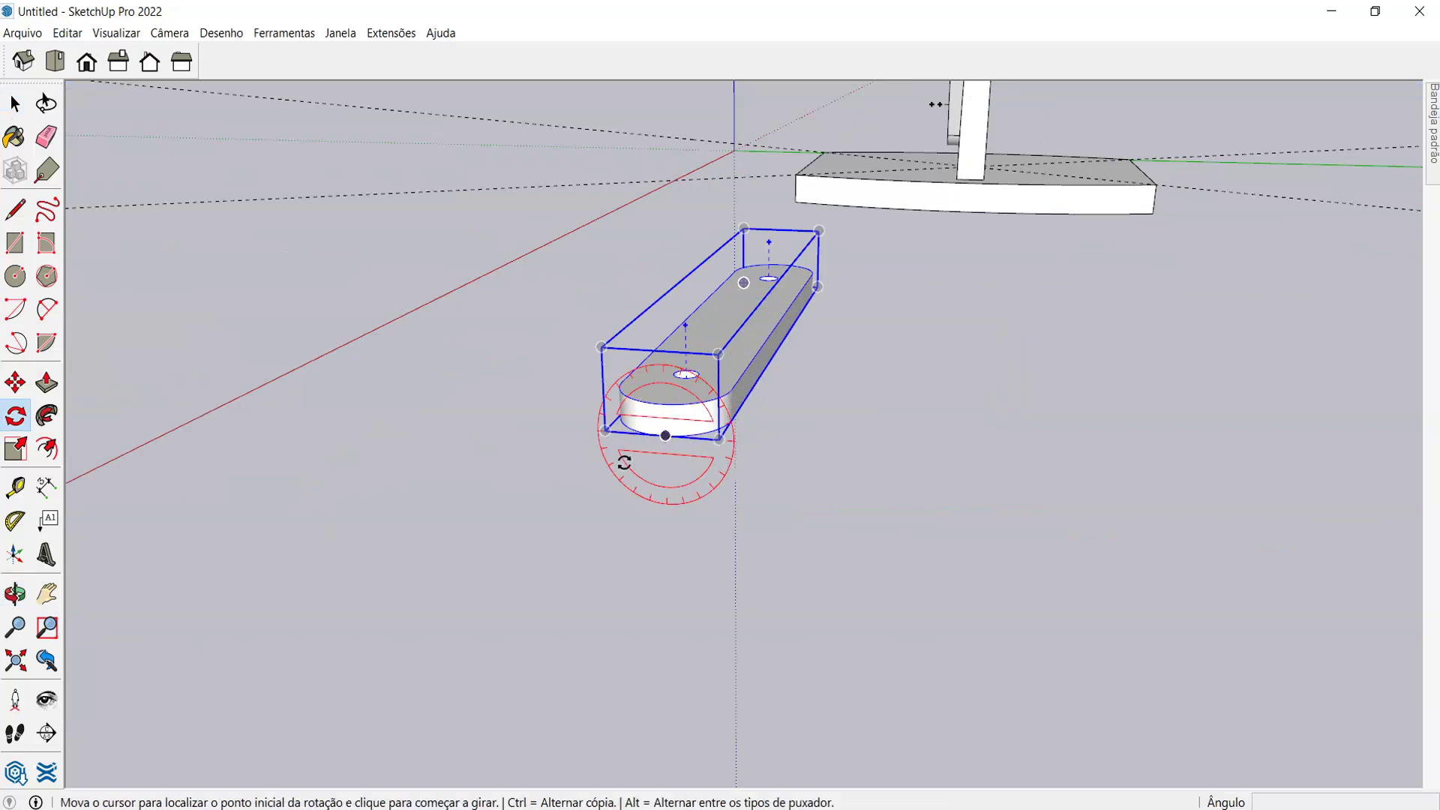
click(636, 449)
click(690, 553)
- Rotate the upright bar 180° about the vertical axis
middle_drag(691, 553, 398, 508)
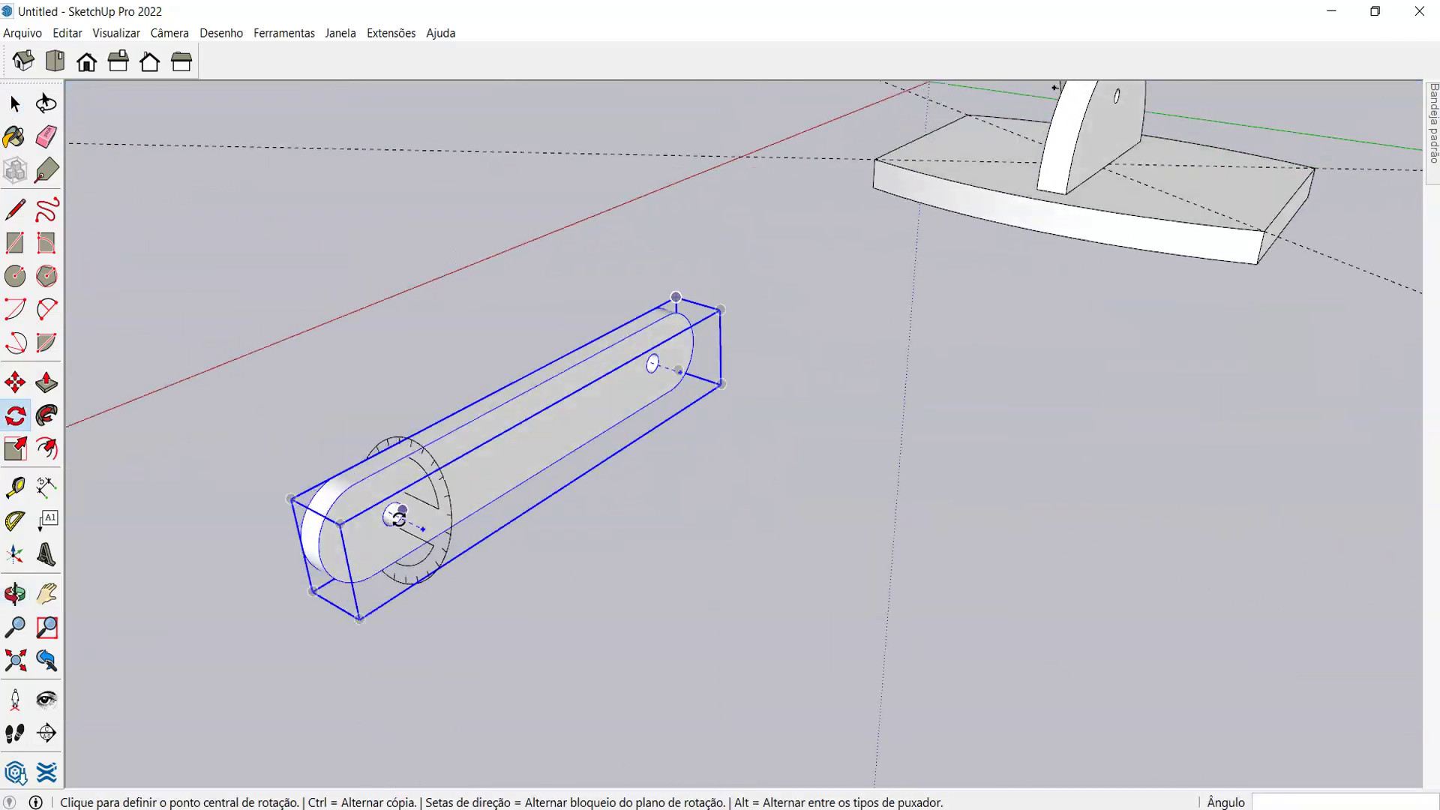
click(481, 541)
click(668, 404)
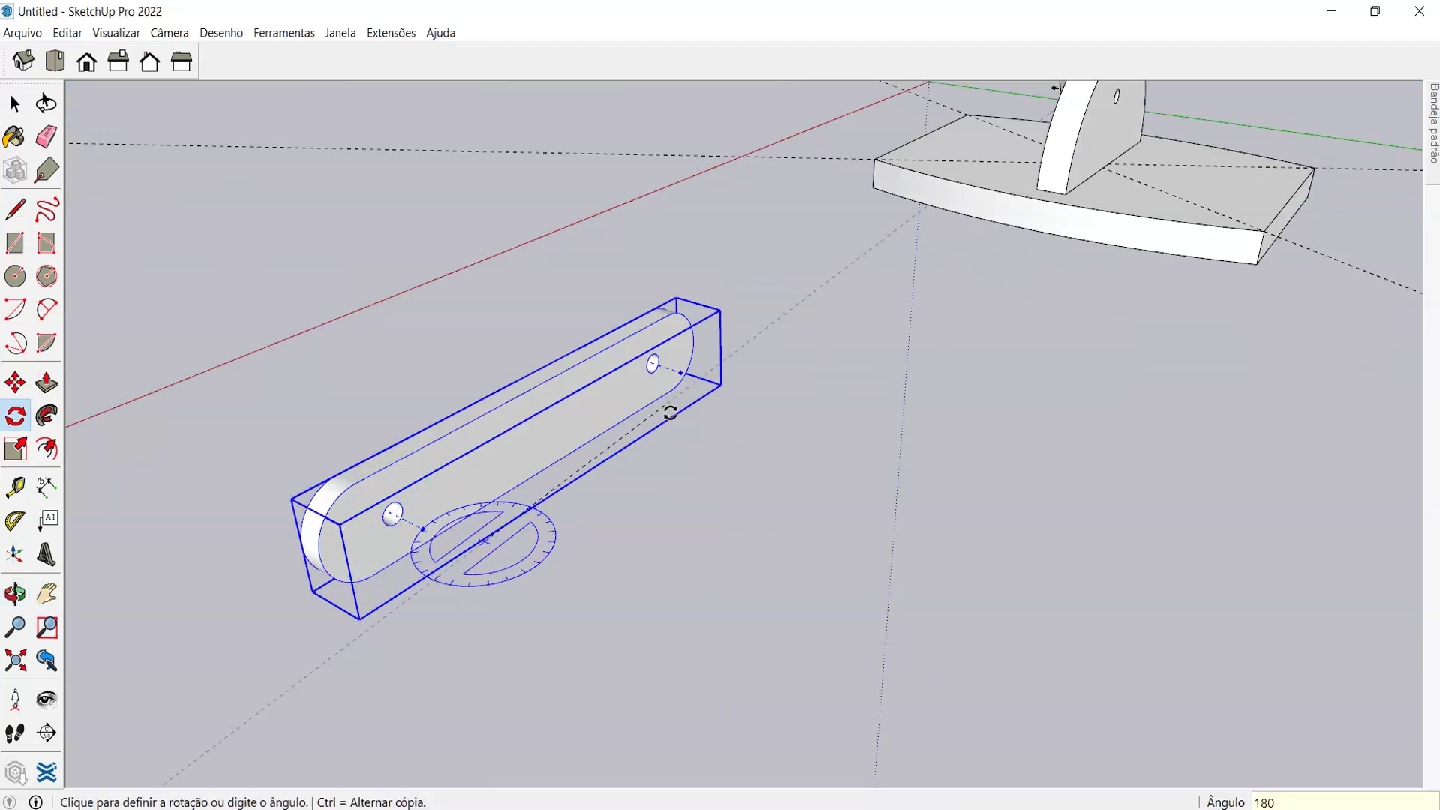
click(670, 412)
- Move the bar by the end of its hole guide onto the guide end at the middle arm's upper hole
middle_drag(392, 375, 633, 225)
key(m)
click(1075, 491)
scroll(820, 212, up, 3)
scroll(660, 214, up, 5)
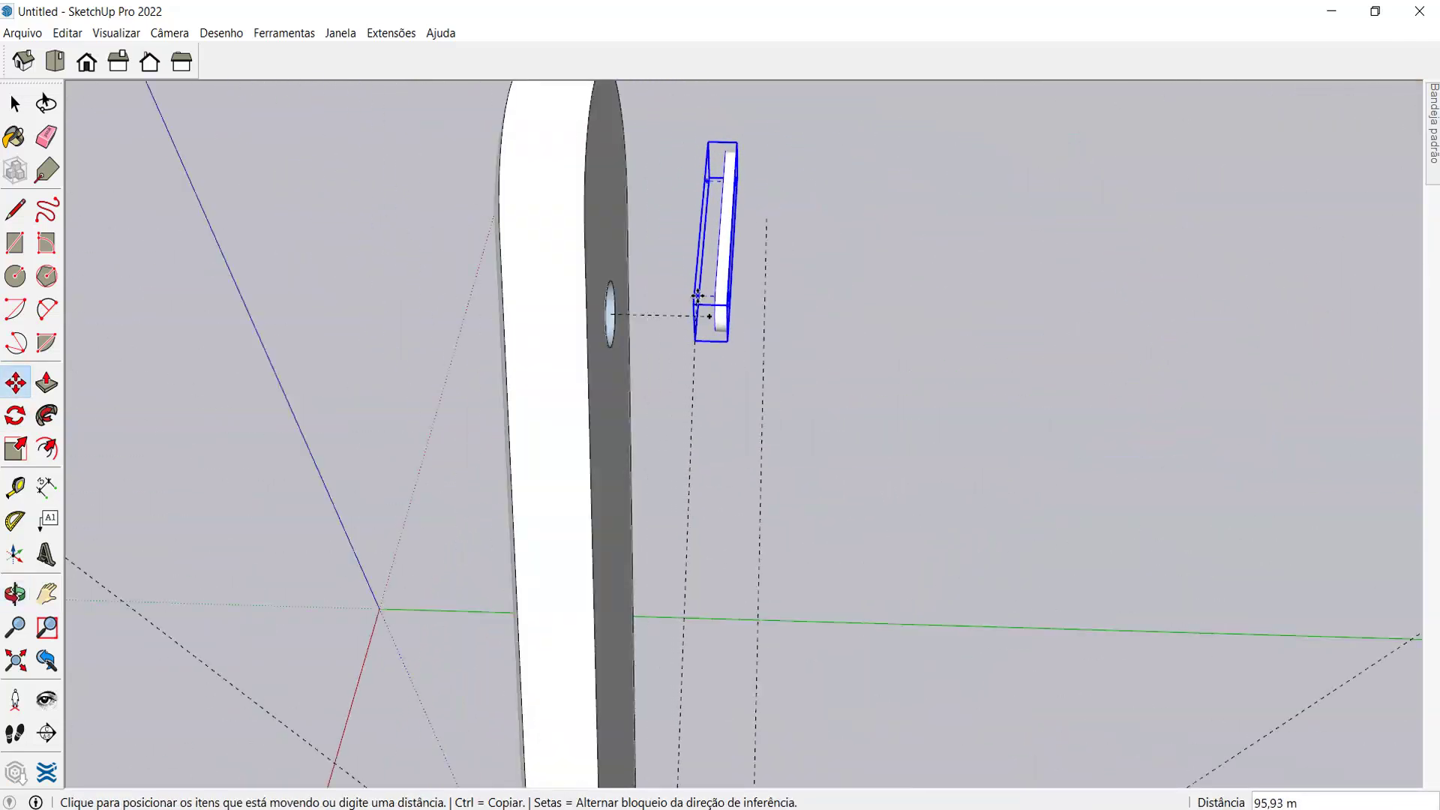
click(707, 314)
- Move the bar about 2.40 m along the green axis so its face sits flush against the middle arm
scroll(812, 264, down, 5)
middle_drag(812, 264, 759, 240)
scroll(874, 305, down, 3)
scroll(759, 239, up, 8)
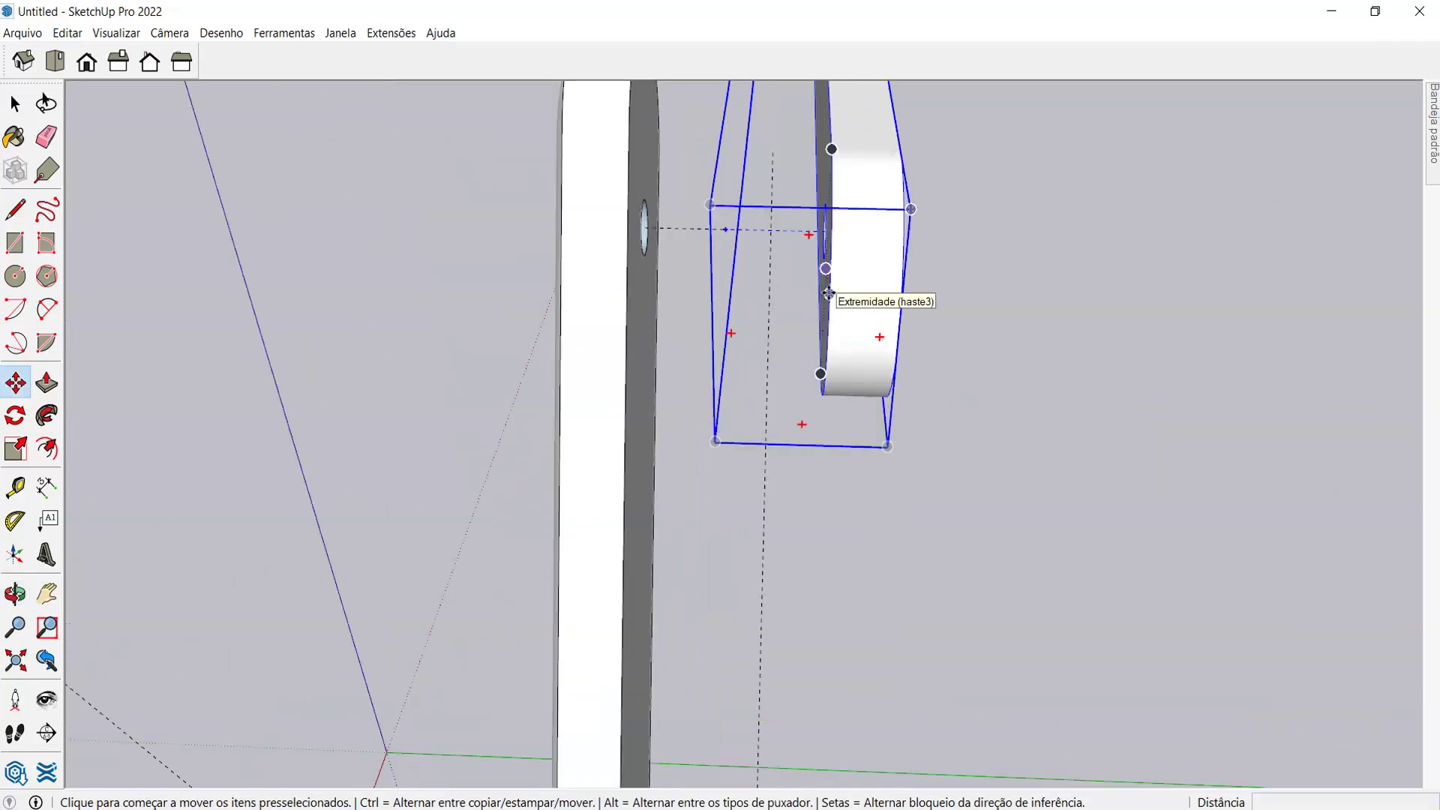
middle_drag(808, 298, 919, 384)
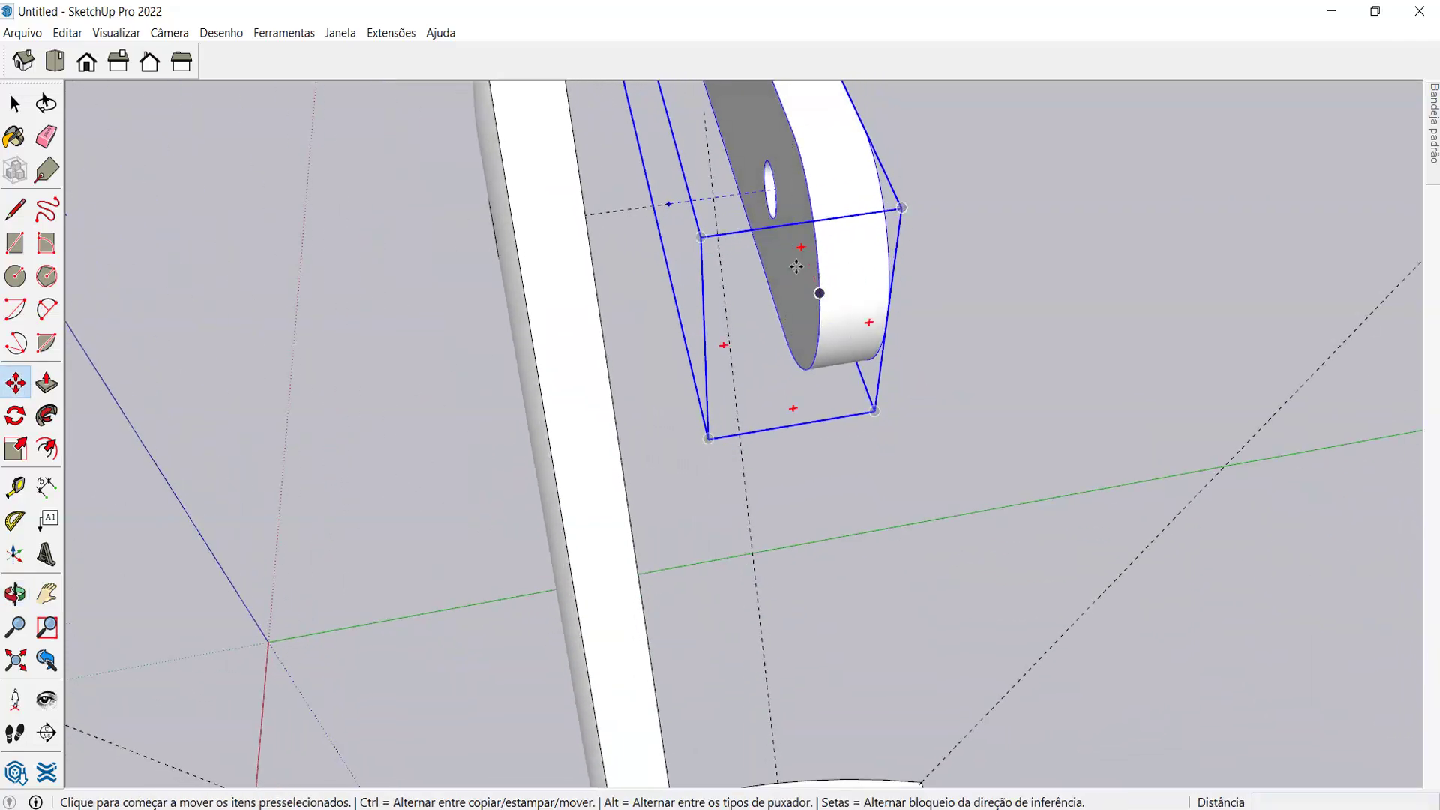
click(797, 266)
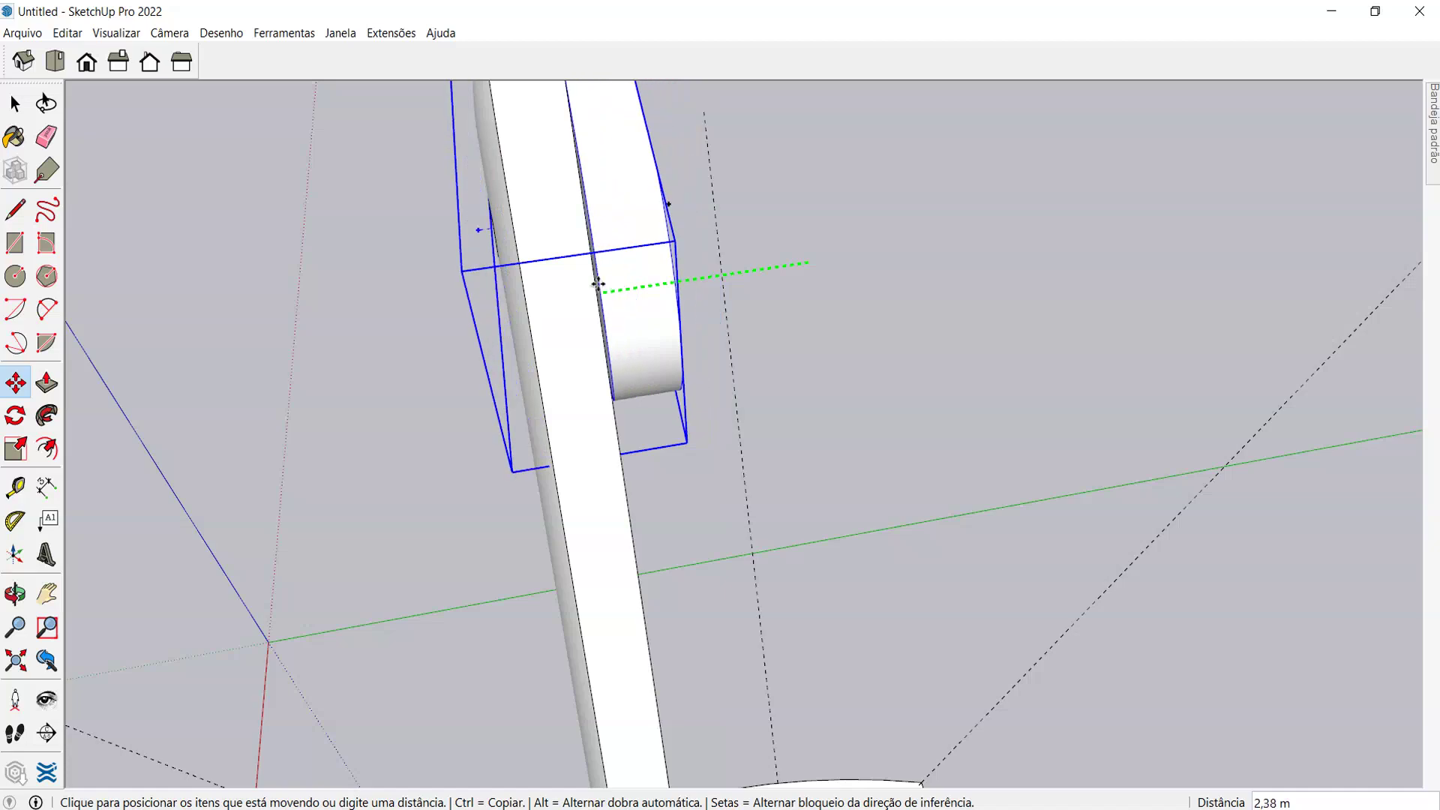
middle_drag(572, 138, 547, 488)
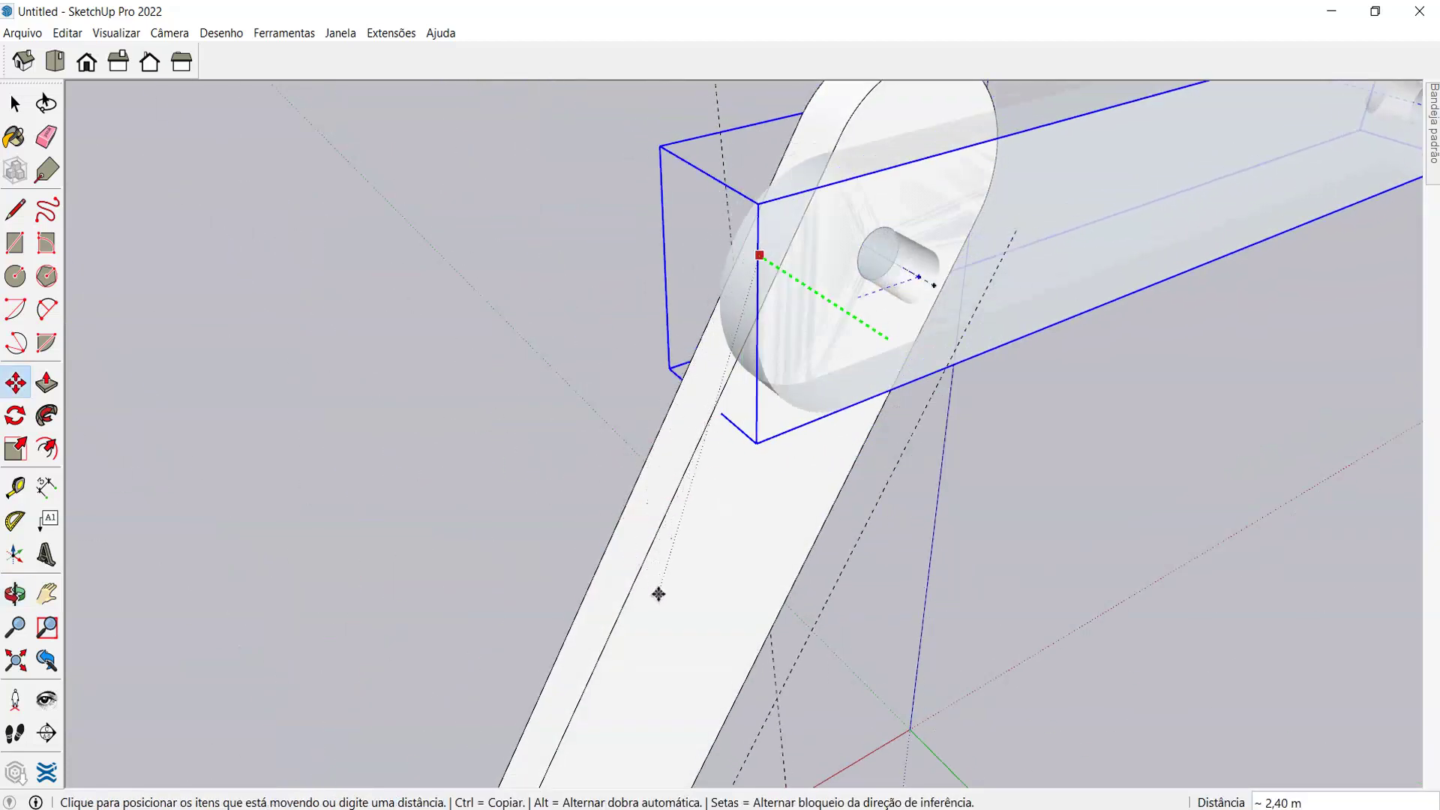
scroll(658, 594, down, 3)
middle_drag(659, 594, 813, 232)
middle_drag(854, 332, 824, 233)
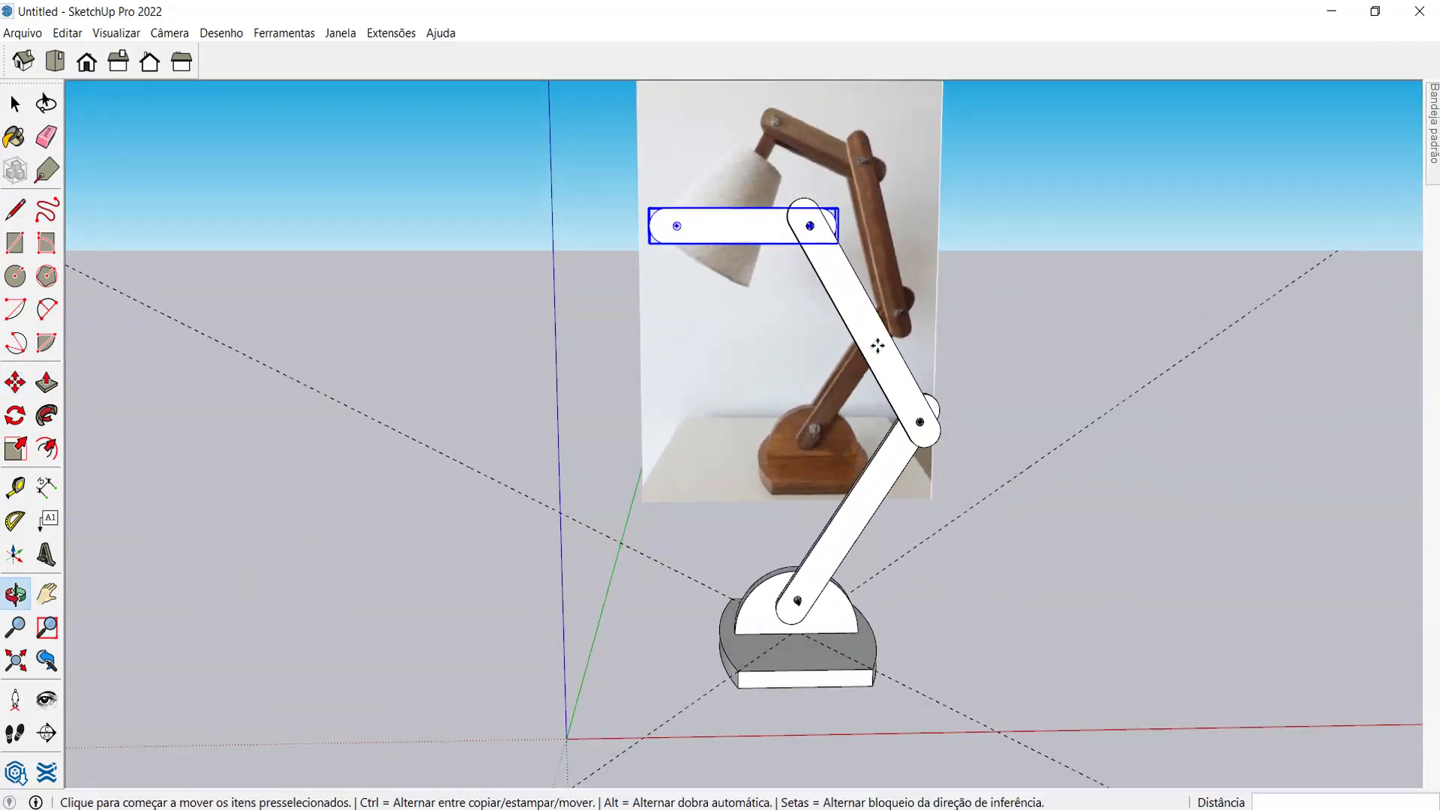
- Rotate the top arm about 17.5° around its joint hole, raising its free end
scroll(825, 232, up, 3)
scroll(825, 234, up, 1)
scroll(804, 372, down, 3)
middle_drag(803, 371, 797, 305)
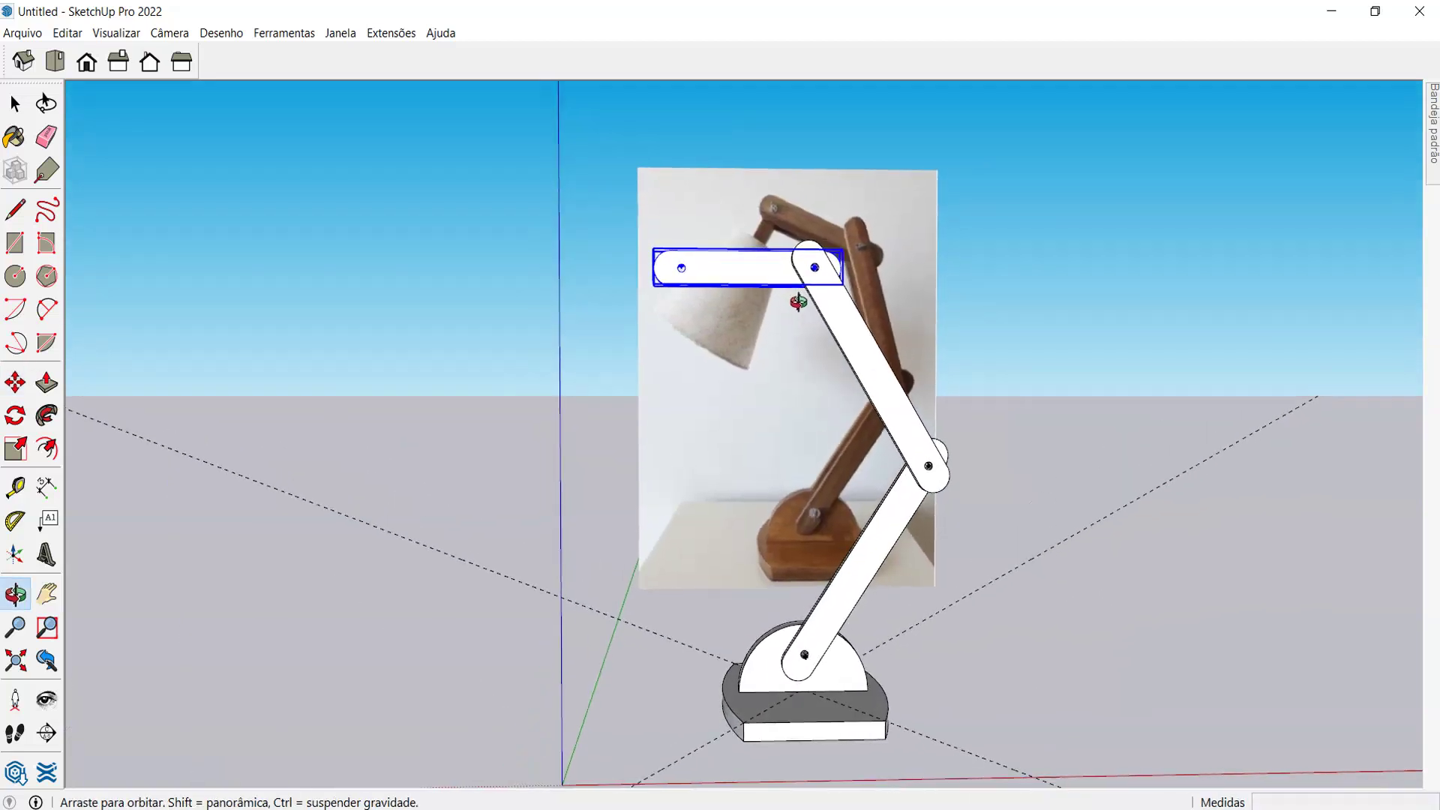
scroll(824, 289, up, 2)
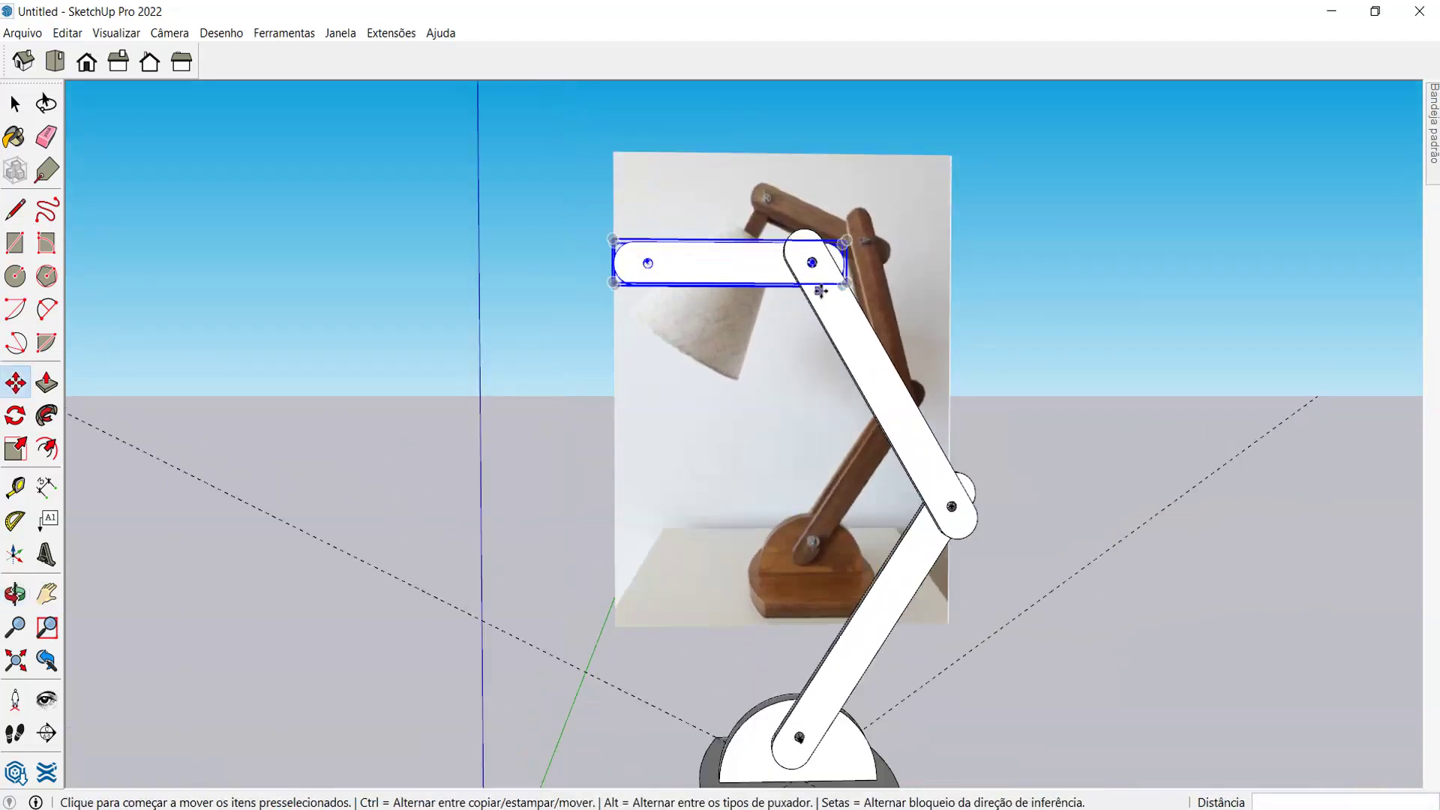
key(q)
scroll(803, 300, up, 6)
middle_click(778, 355)
click(794, 302)
click(266, 324)
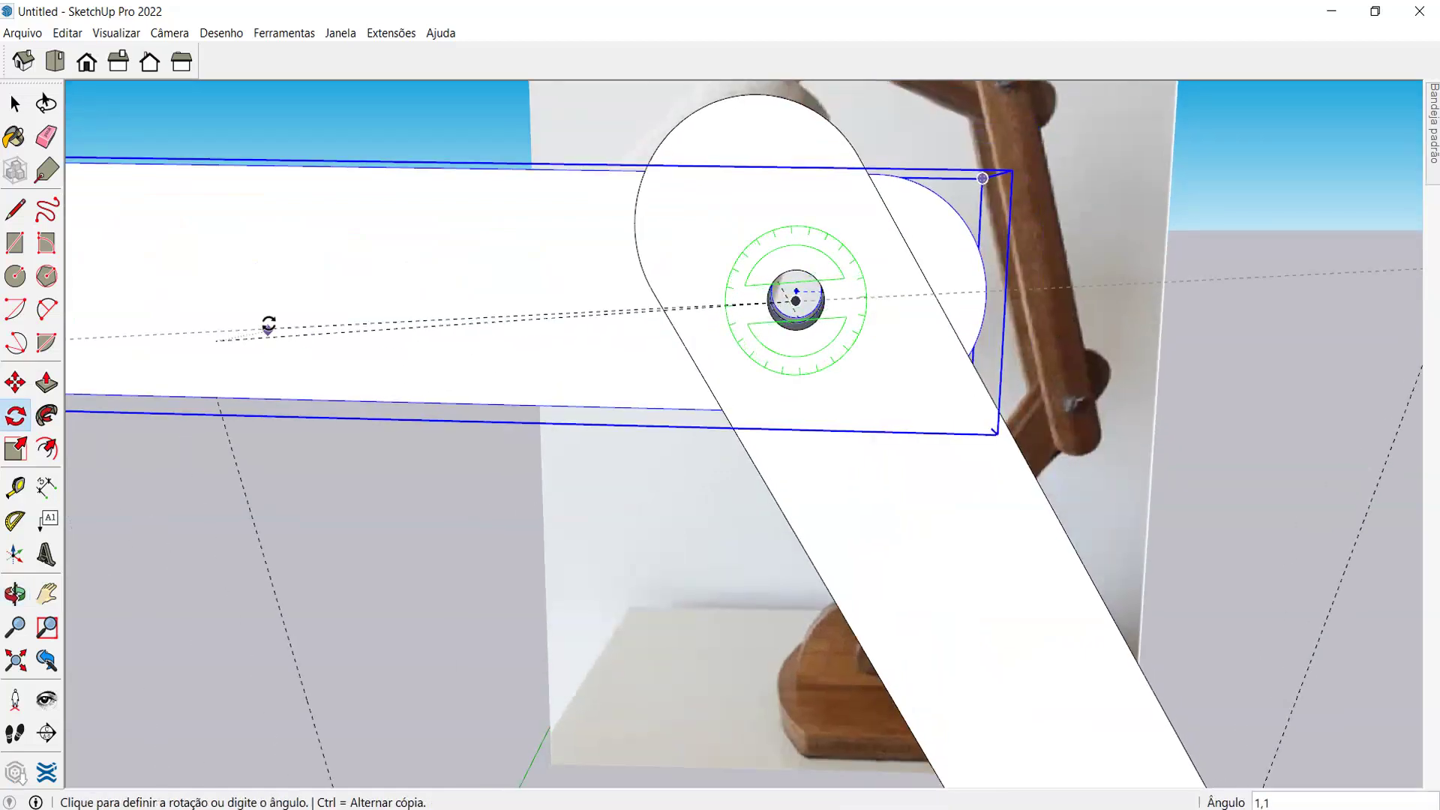
scroll(353, 289, down, 3)
scroll(371, 293, down, 3)
middle_drag(328, 321, 360, 173)
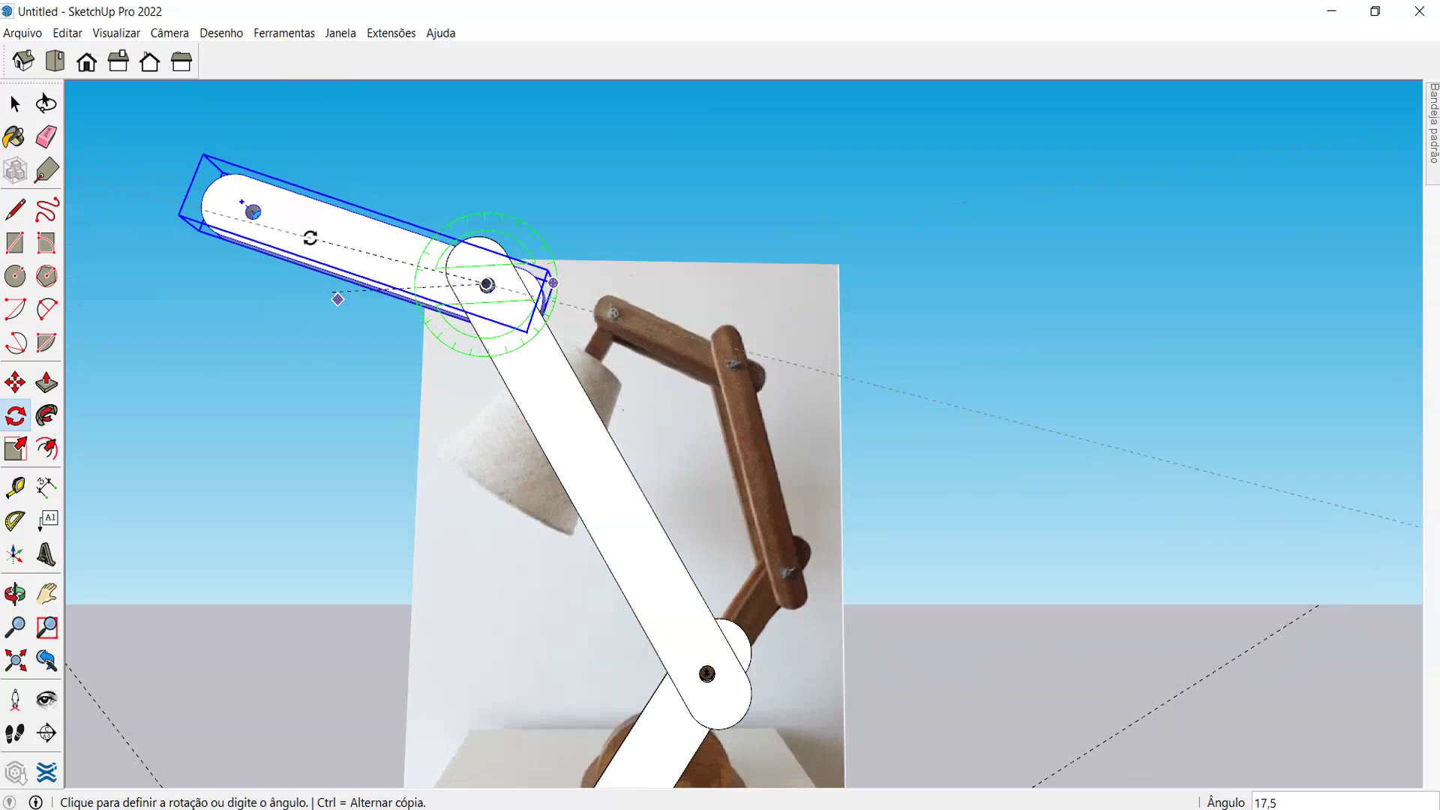
click(309, 238)
- Rotate the top arm about 4° back down around the same joint hole to suit the reference photo's pose
middle_drag(309, 237, 498, 289)
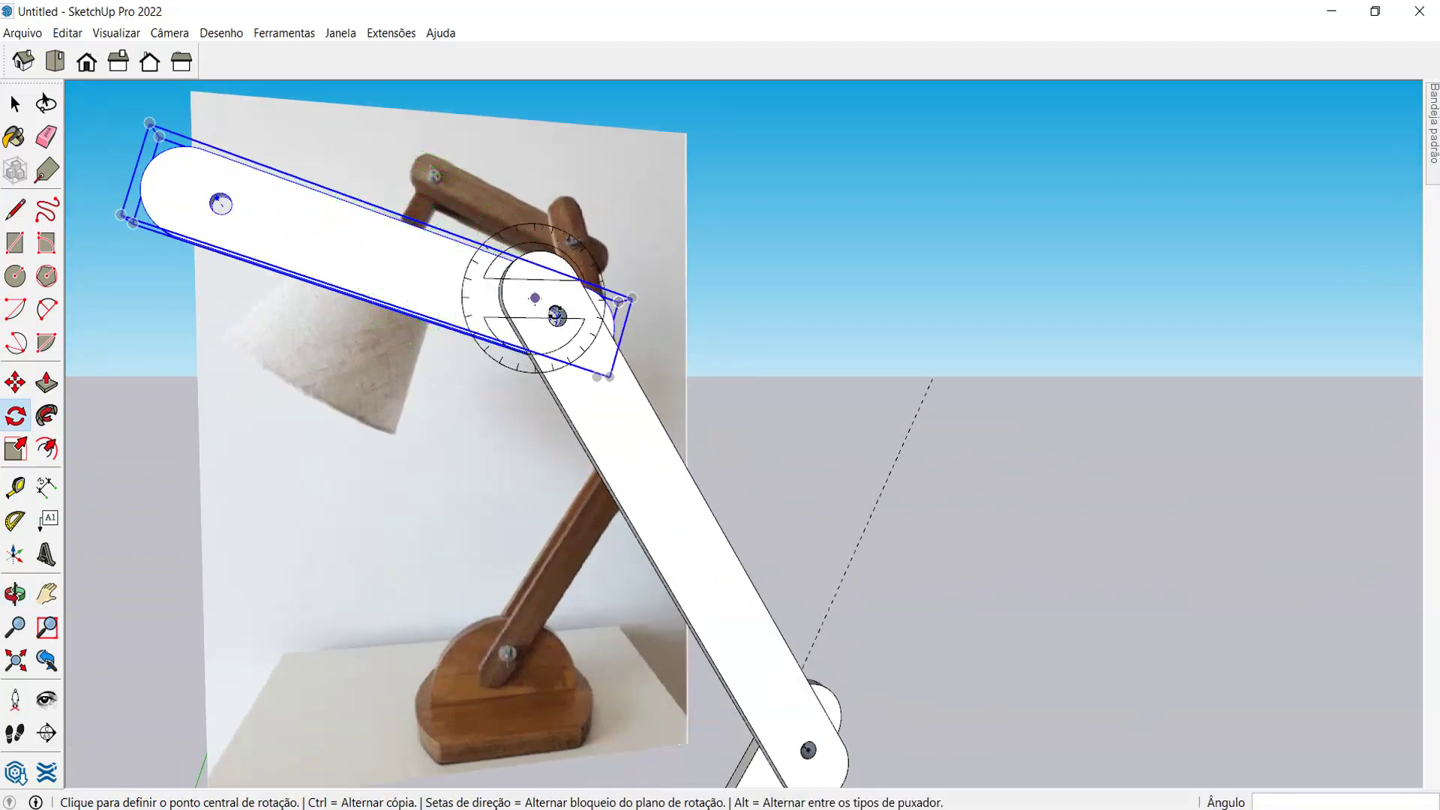
scroll(557, 315, up, 5)
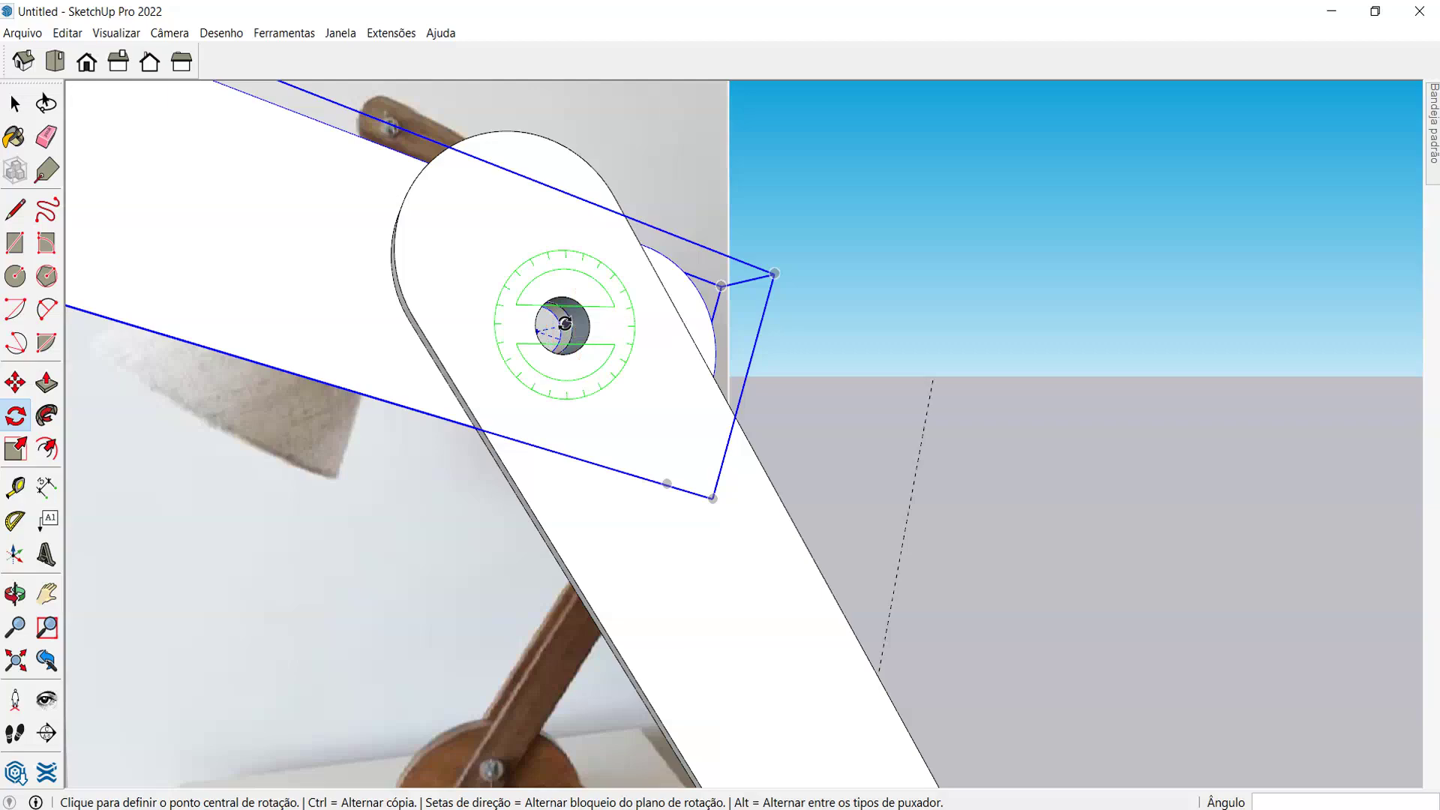
click(564, 322)
scroll(480, 353, down, 5)
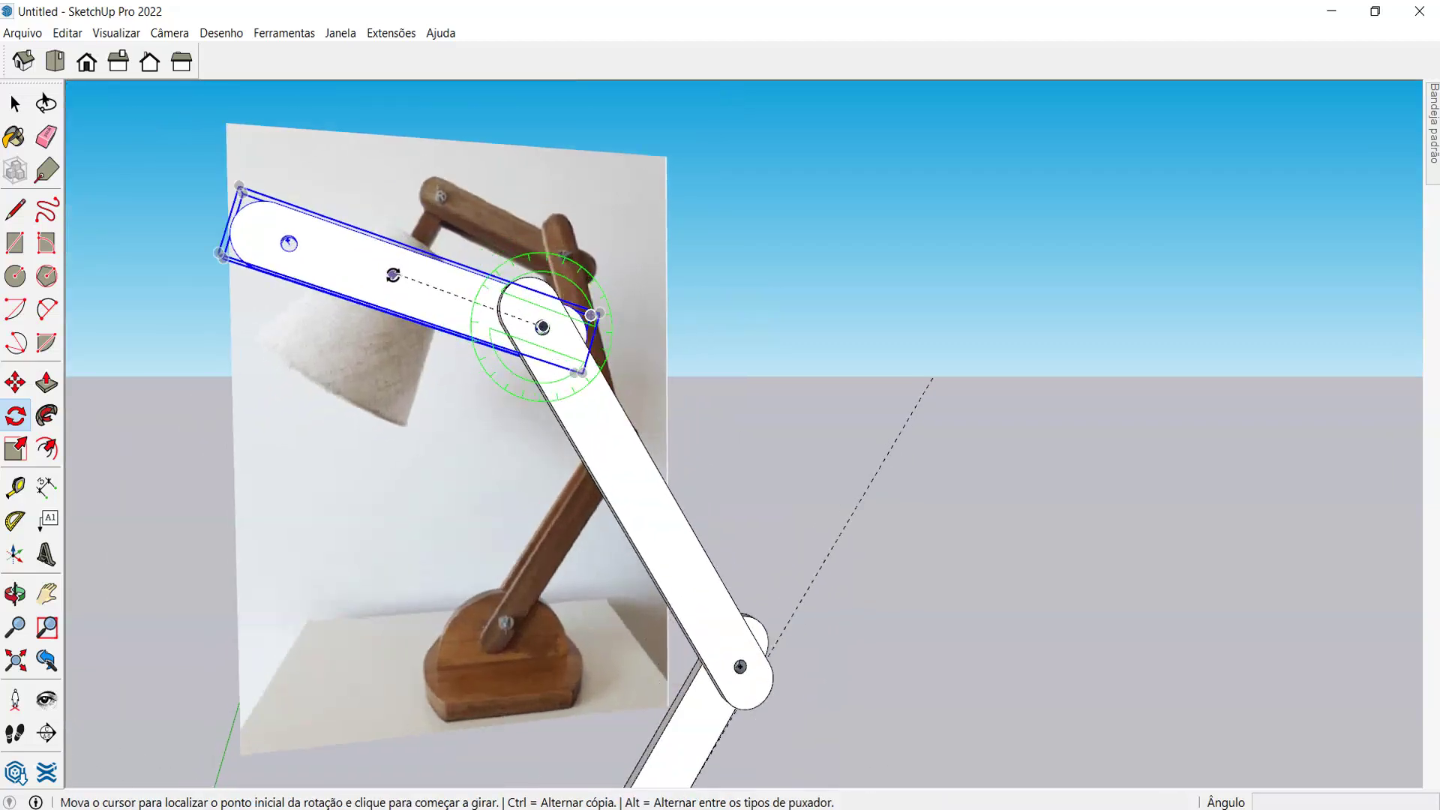
scroll(392, 274, up, 1)
click(268, 235)
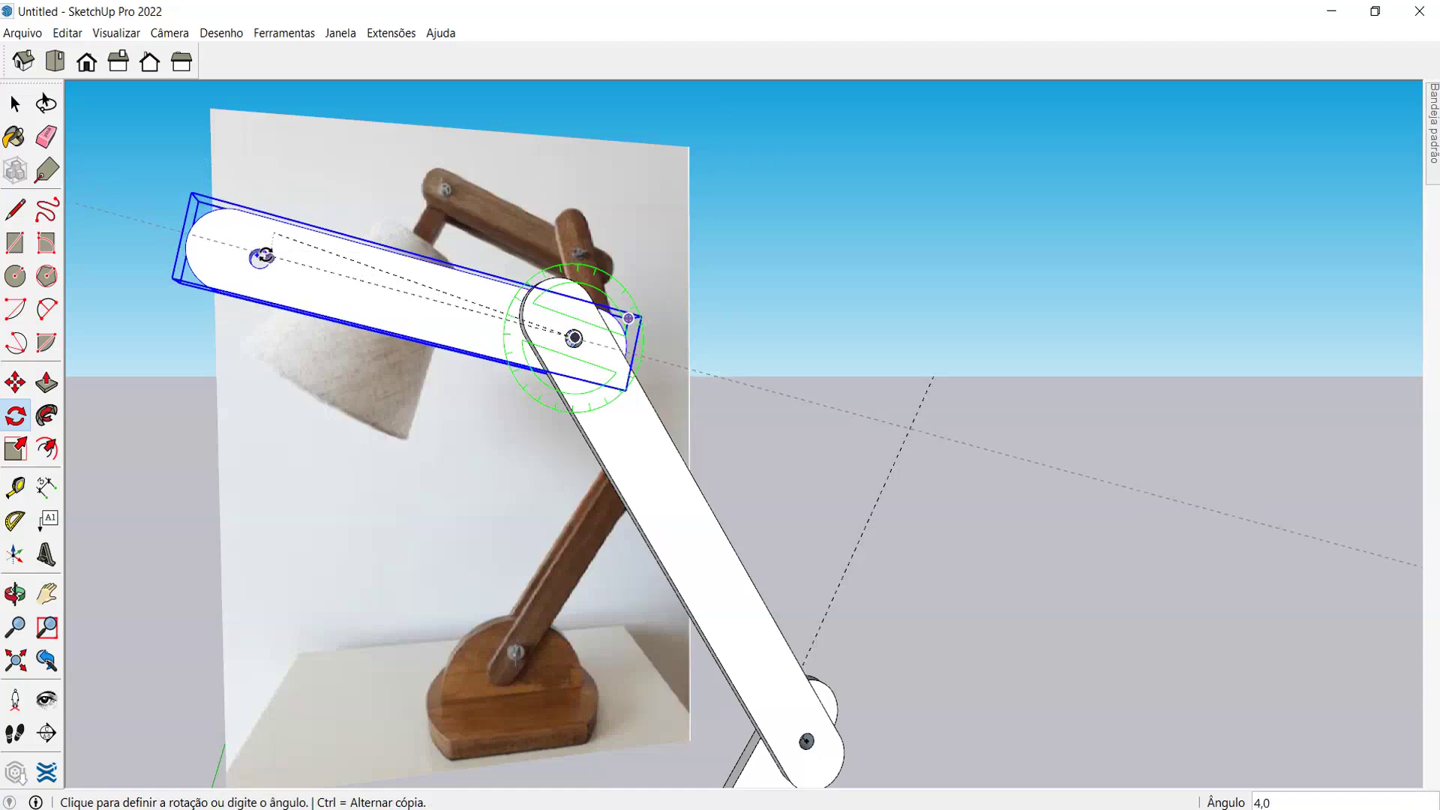
click(266, 261)
- Deselect the top arm and examine the assembled arms and their joints from several sides
key(space)
scroll(758, 353, down, 5)
click(862, 325)
middle_drag(861, 325, 842, 412)
scroll(596, 313, up, 2)
scroll(596, 314, up, 3)
scroll(327, 270, down, 3)
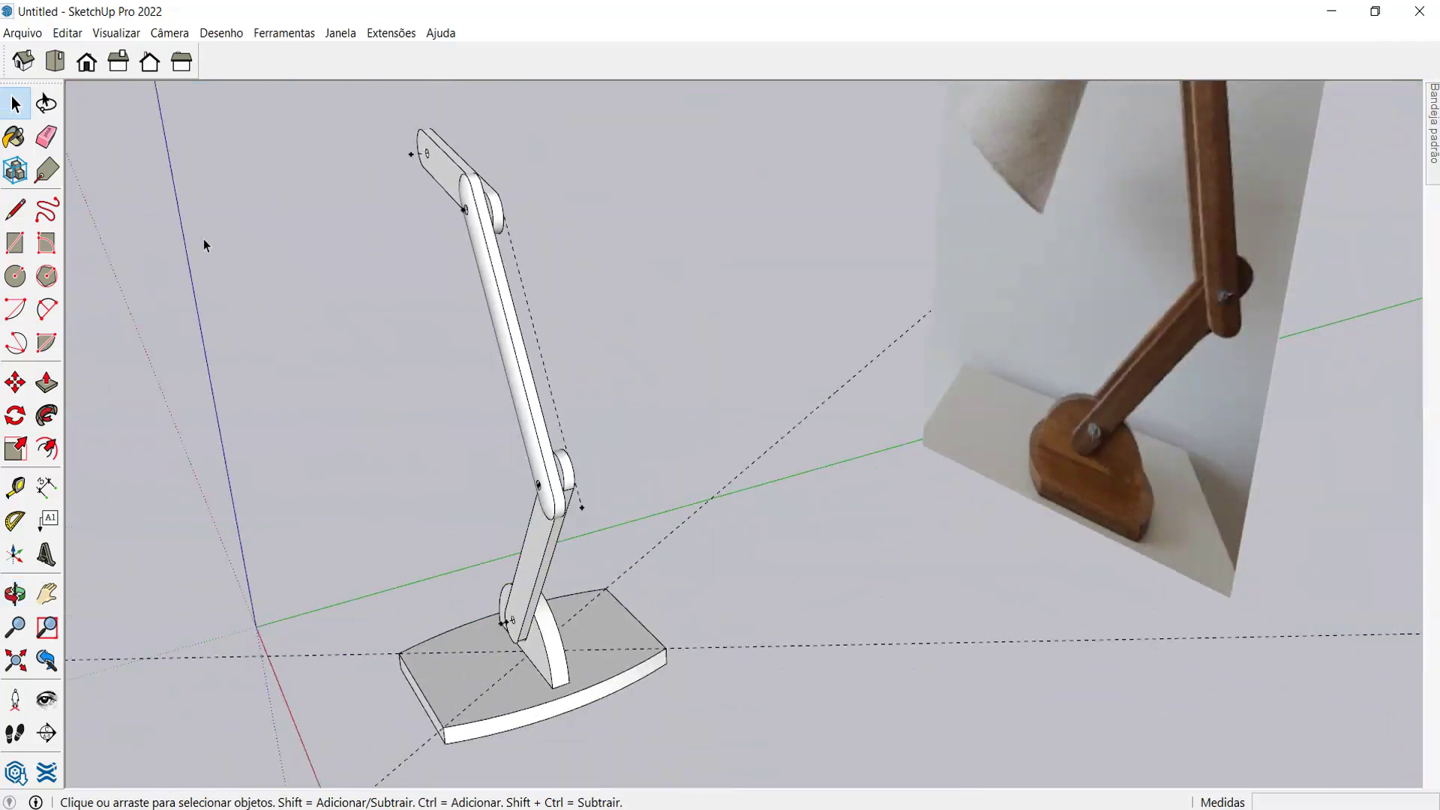
scroll(758, 422, down, 2)
middle_drag(757, 421, 659, 401)
scroll(507, 456, up, 2)
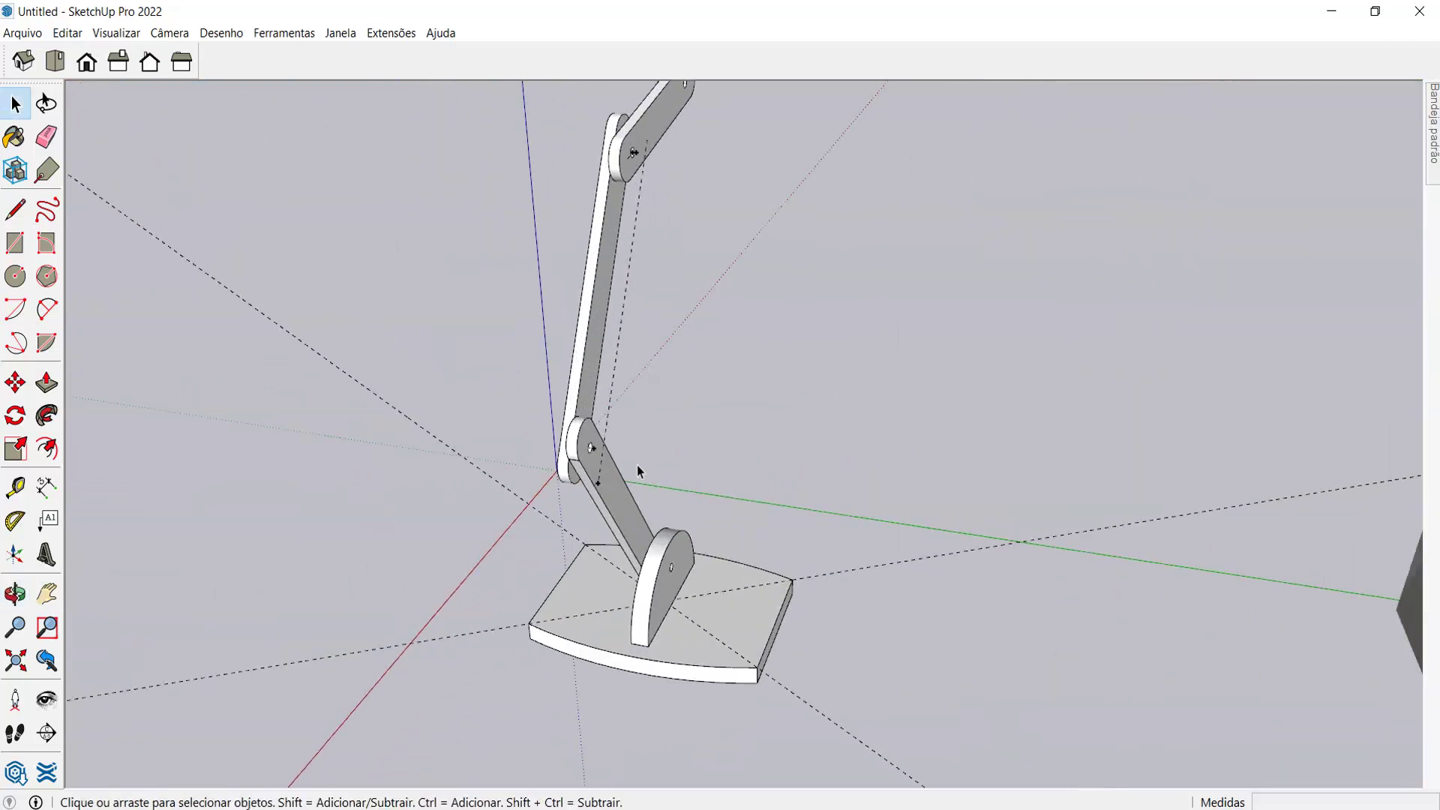
middle_drag(507, 456, 1266, 520)
scroll(960, 357, up, 3)
scroll(960, 357, down, 3)
scroll(966, 242, down, 3)
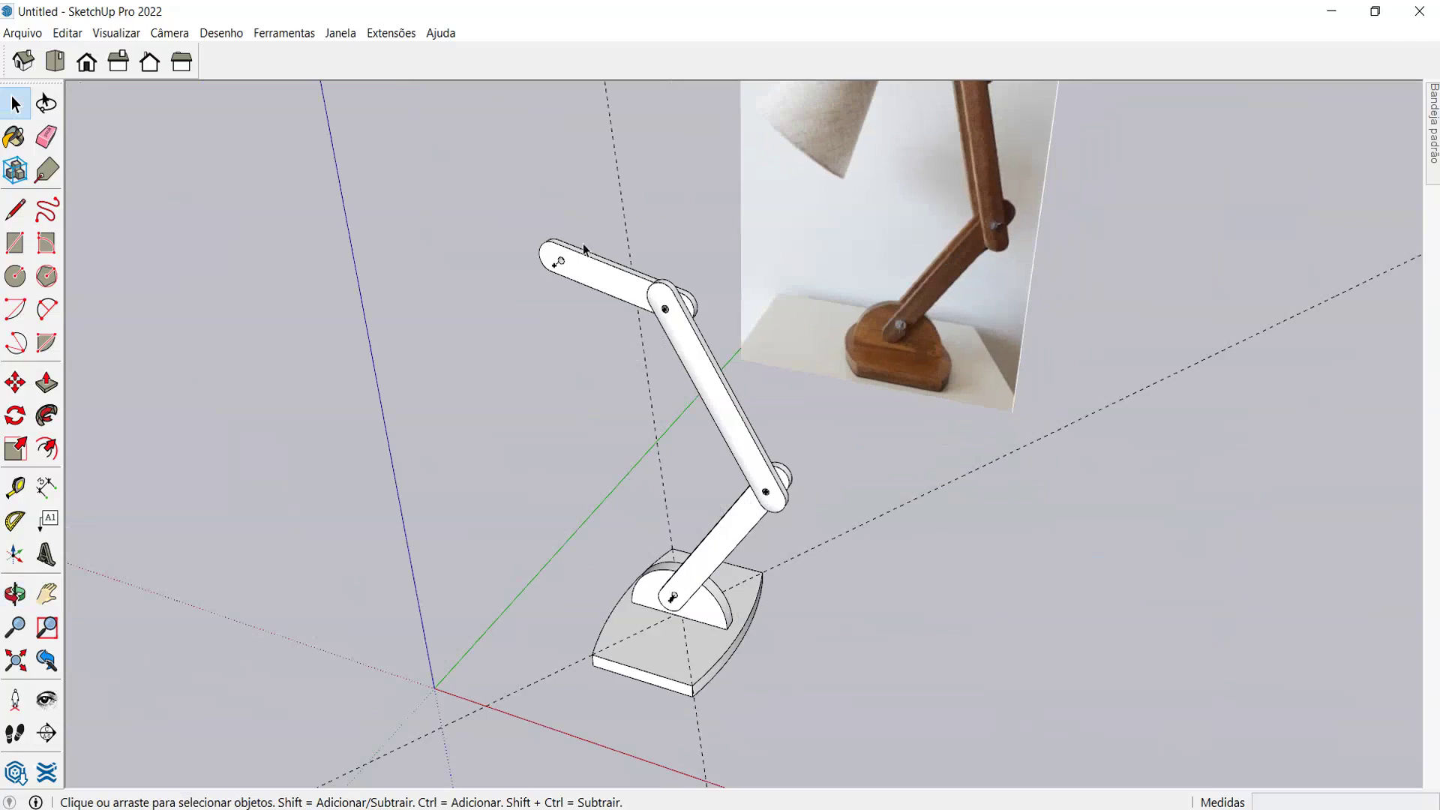
middle_drag(560, 324, 716, 332)
drag(598, 240, 606, 232)
middle_drag(606, 232, 422, 444)
scroll(688, 494, up, 5)
key(m)
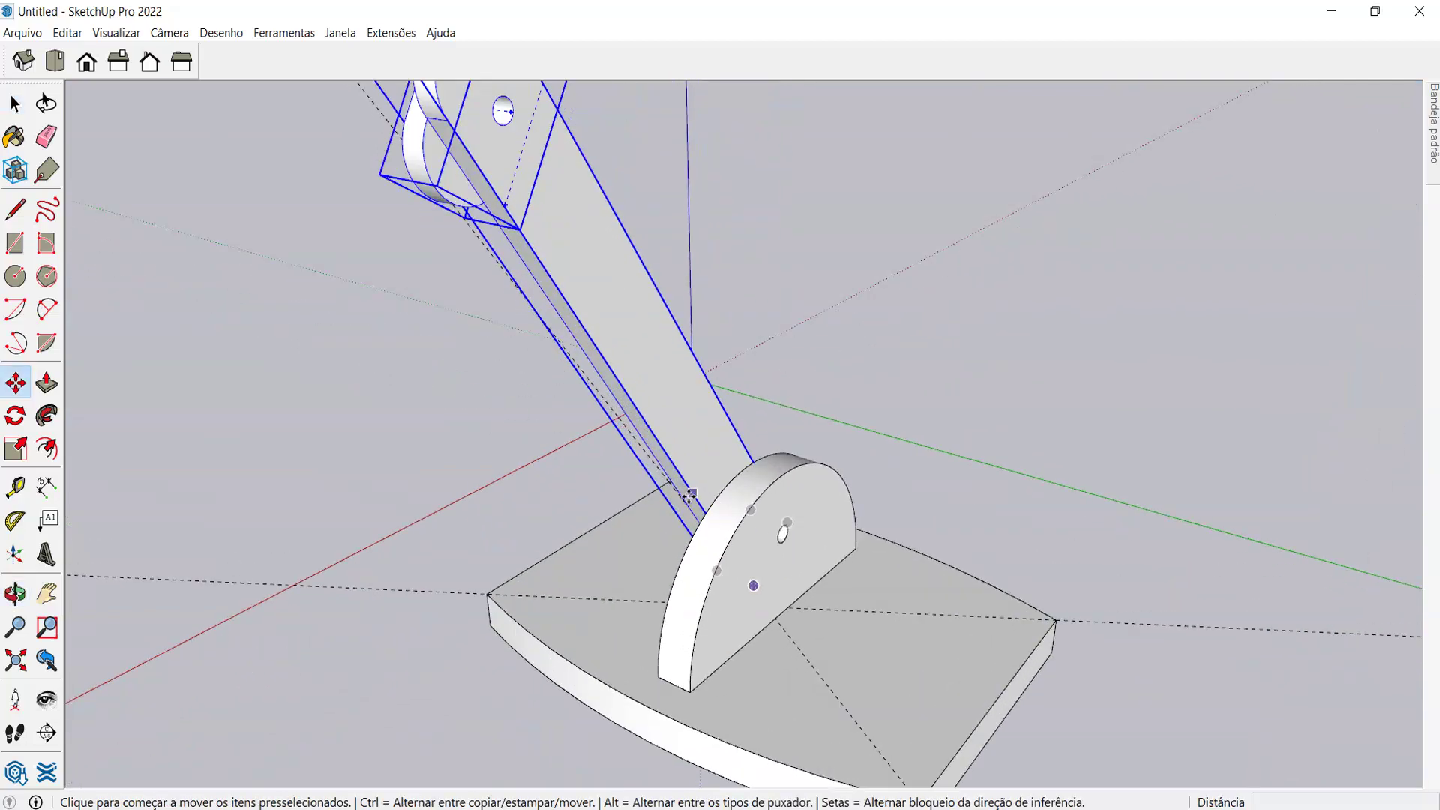
key(ctrl)
click(688, 495)
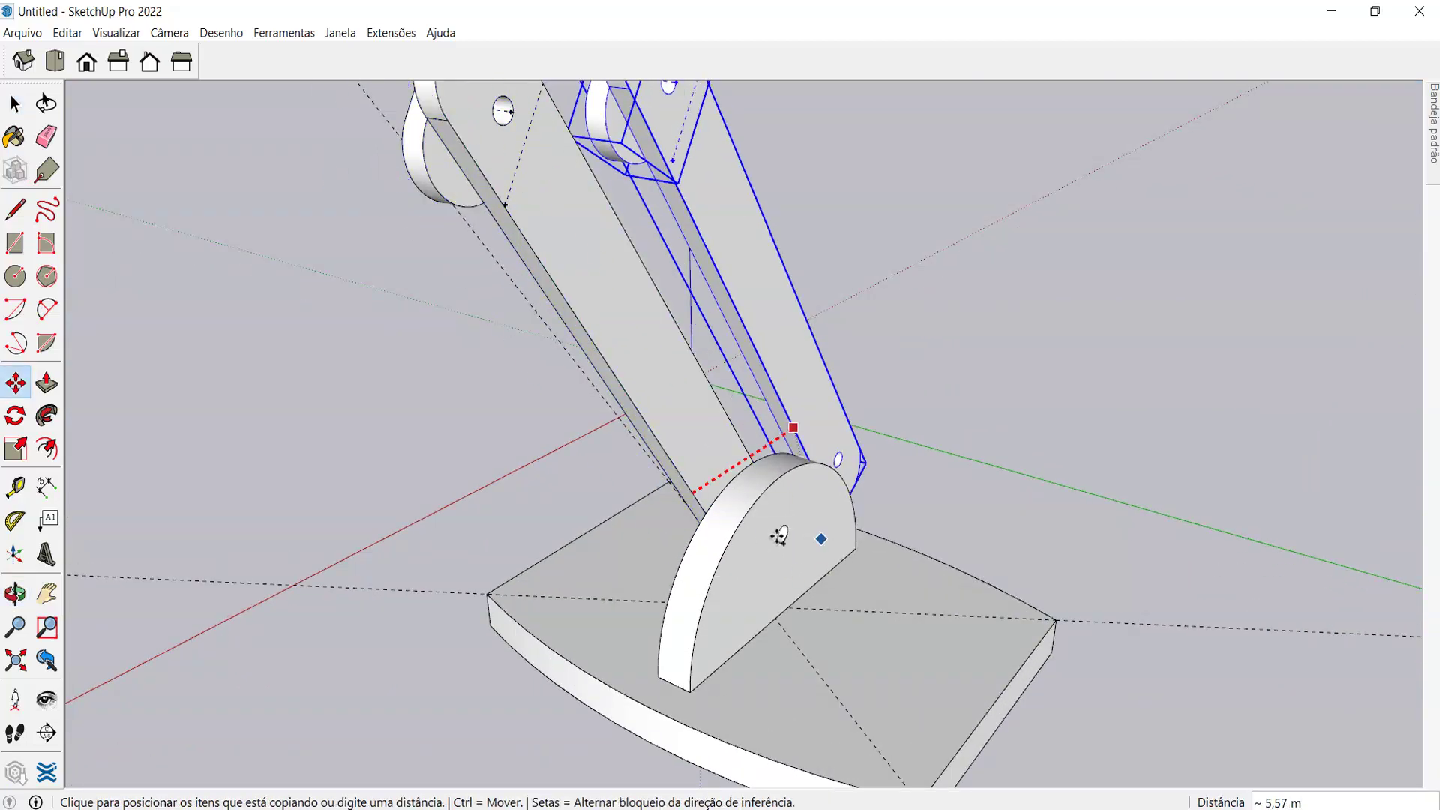
scroll(780, 535, down, 6)
key(Escape)
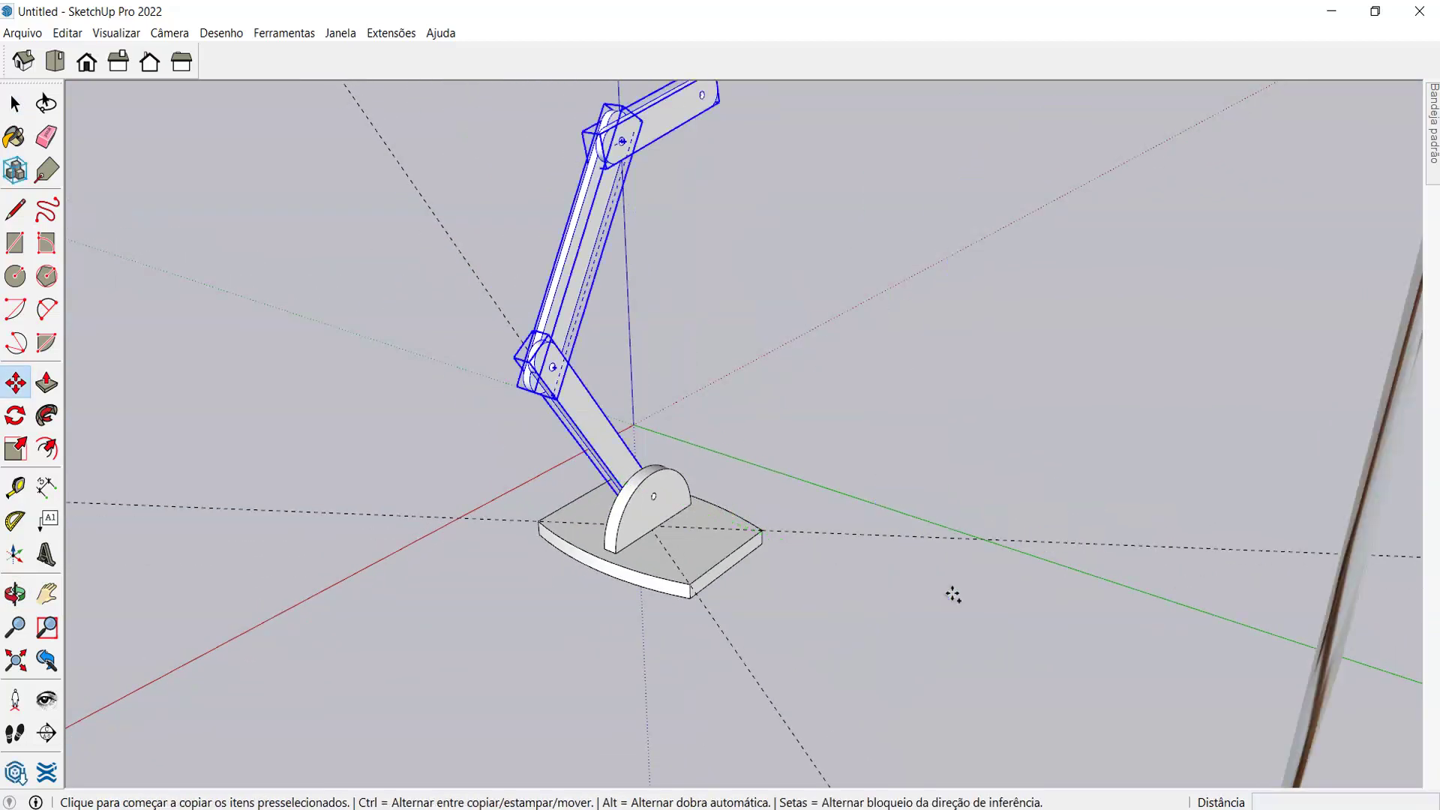
click(493, 450)
middle_drag(431, 380, 671, 456)
key(Escape)
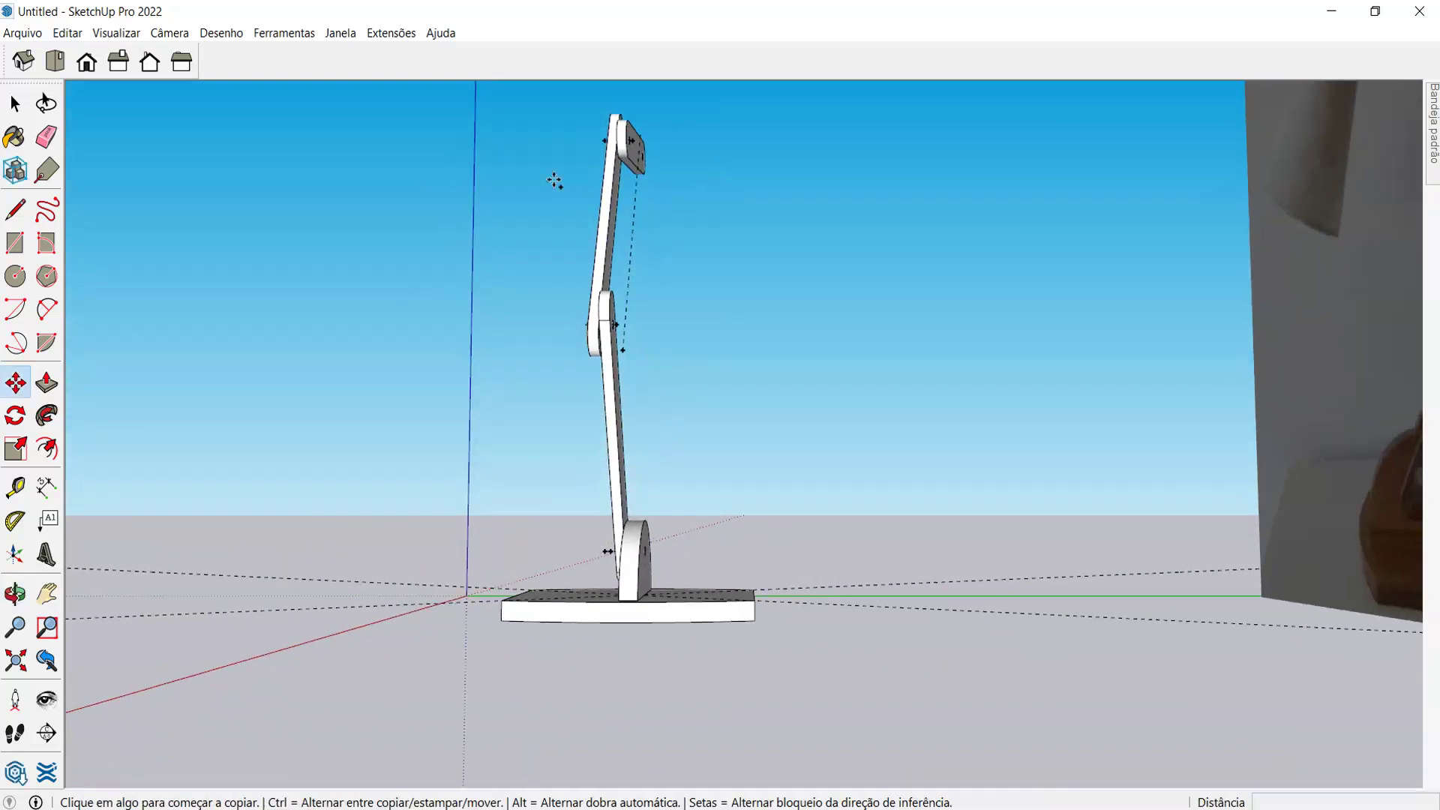
- Select the three lamp arms without the base and combine them into one group
key(space)
drag(486, 107, 489, 119)
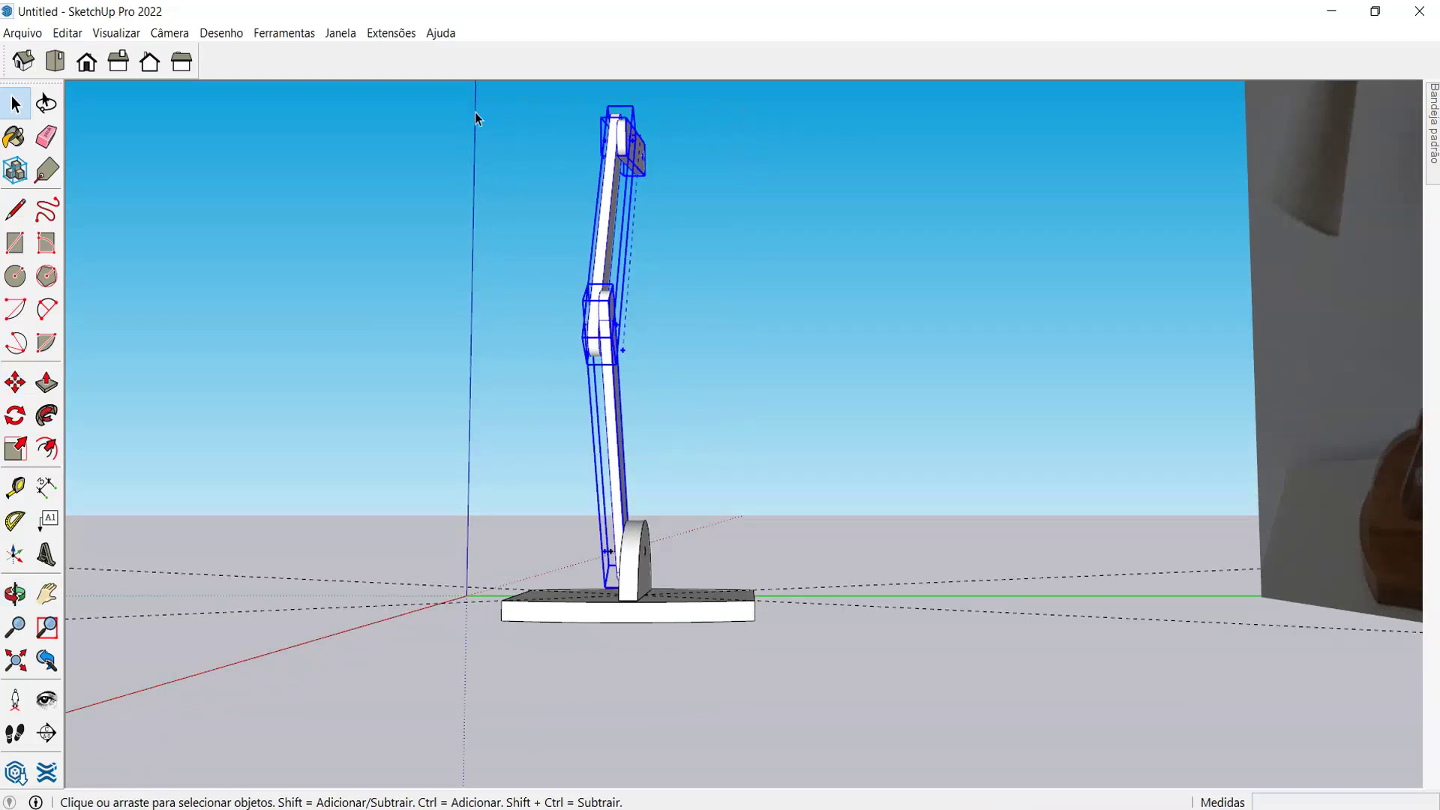
right_click(610, 154)
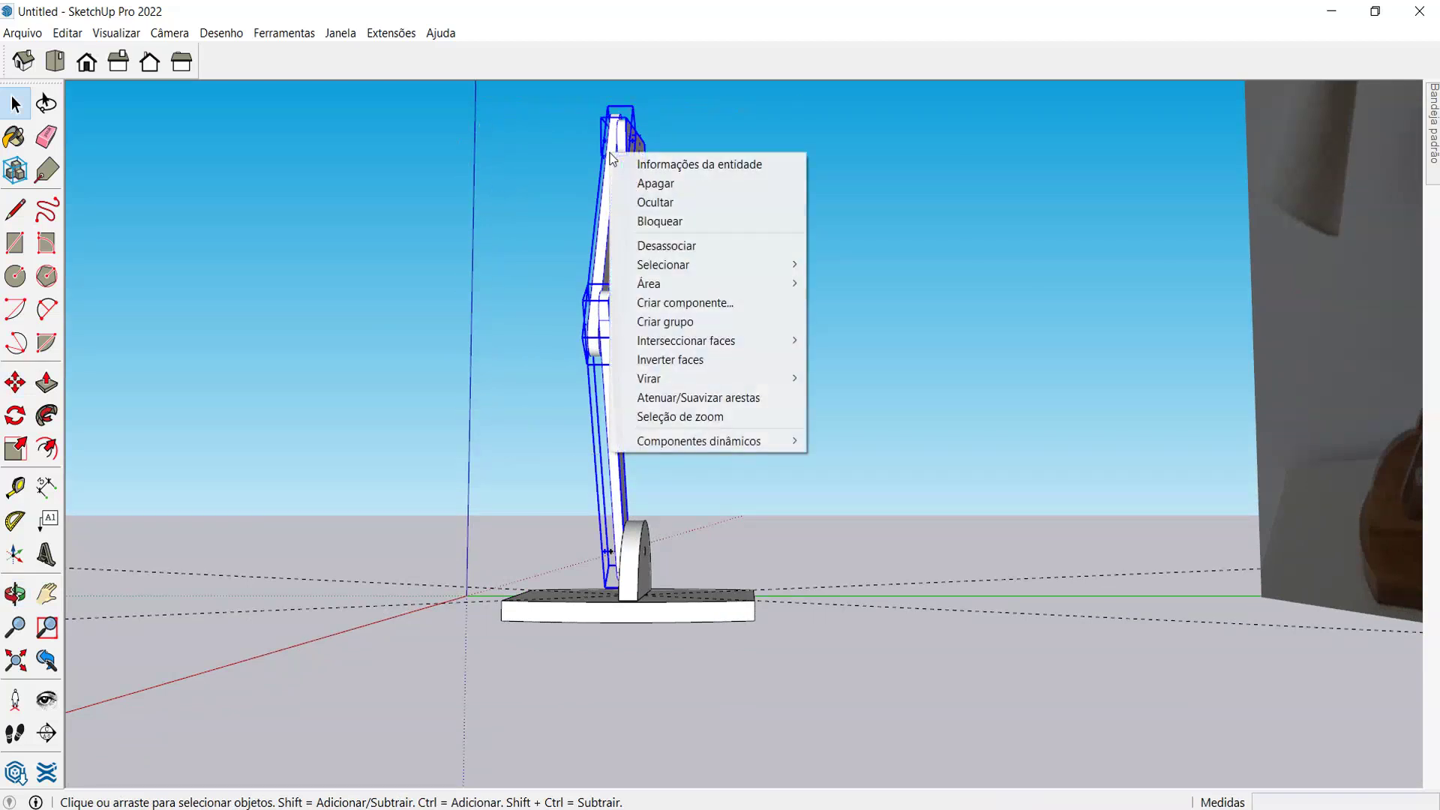
click(654, 322)
- Copy the arm group about 28.07 m along the green axis, clear of the base
middle_drag(654, 322, 318, 656)
scroll(659, 484, up, 4)
key(m)
click(532, 497)
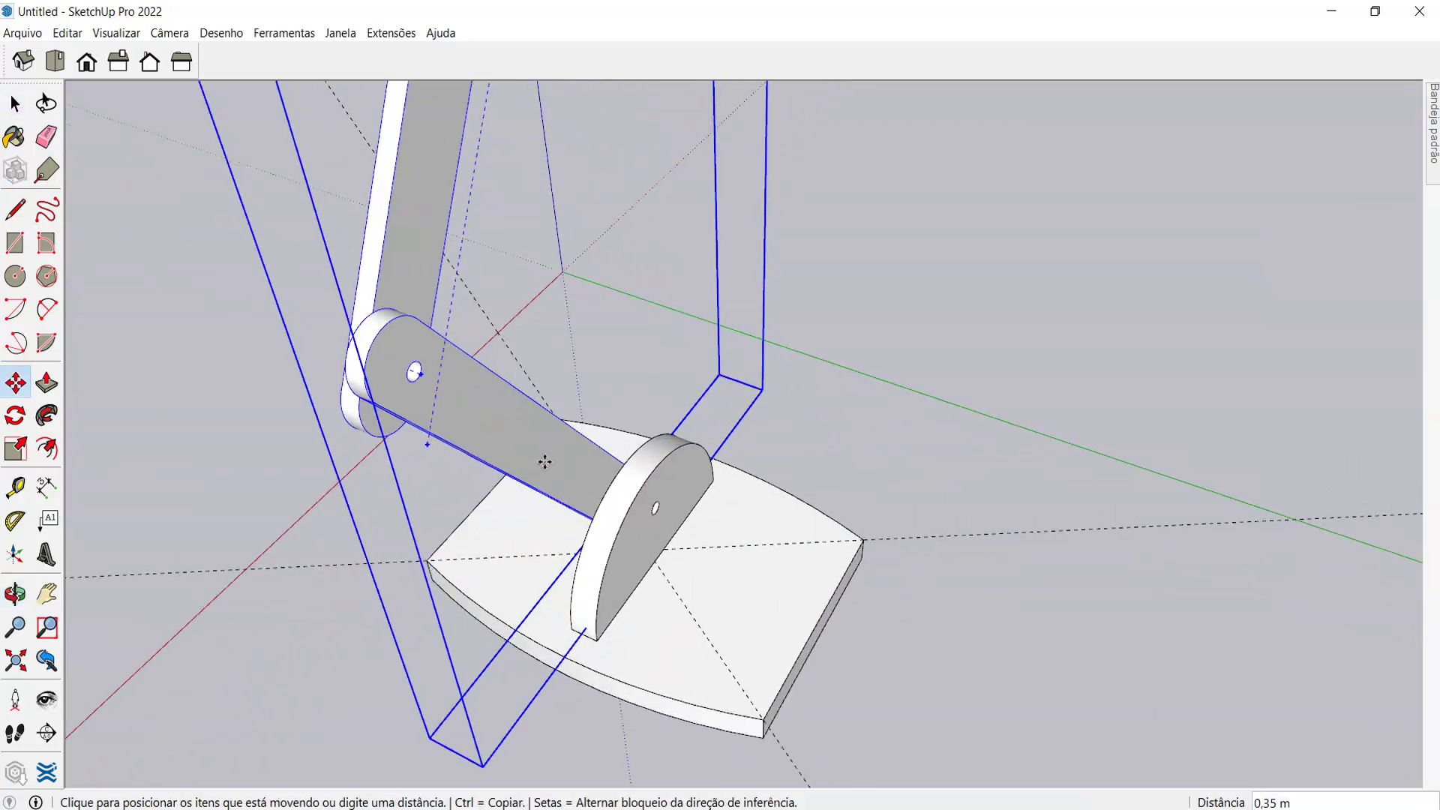
scroll(475, 437, down, 3)
key(ctrl)
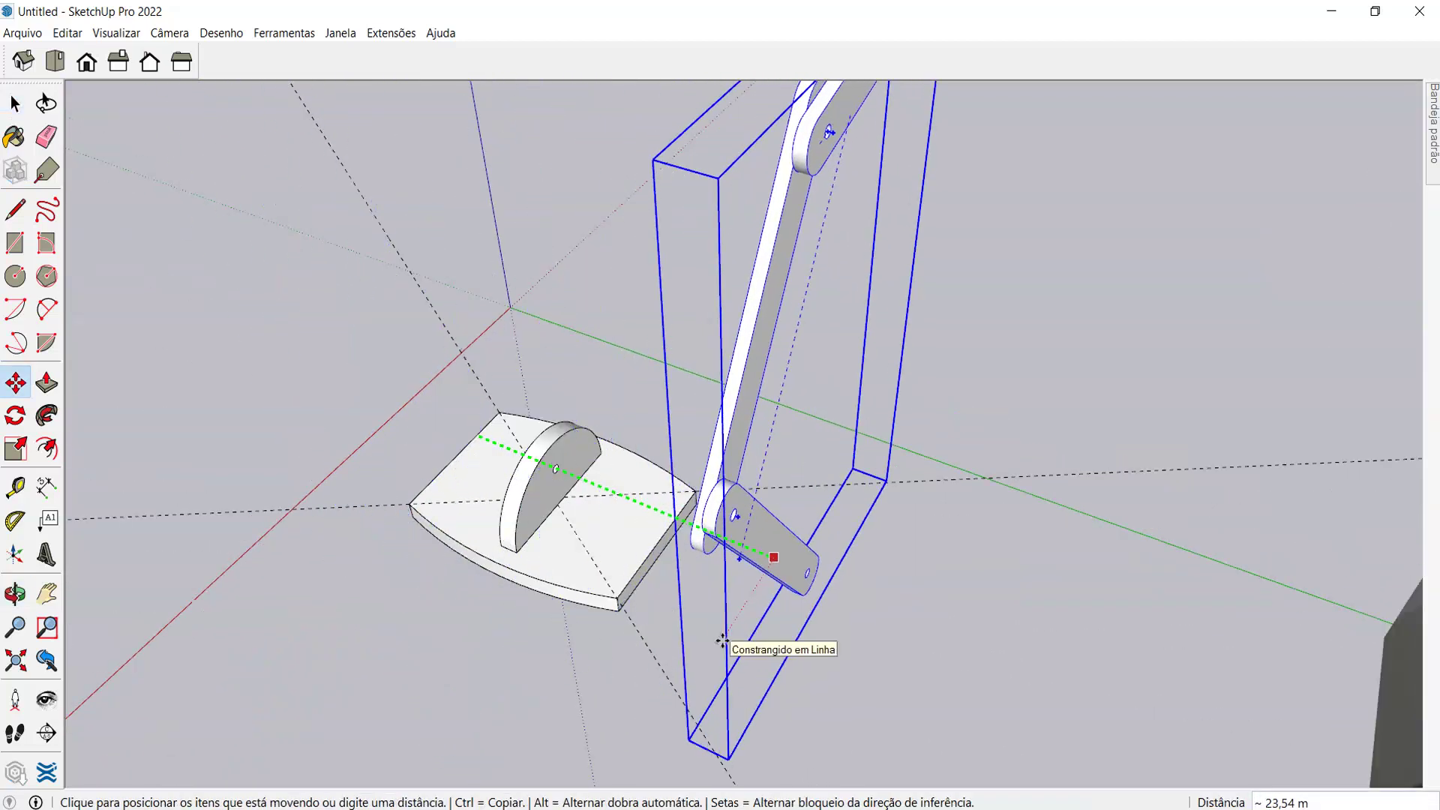
click(799, 664)
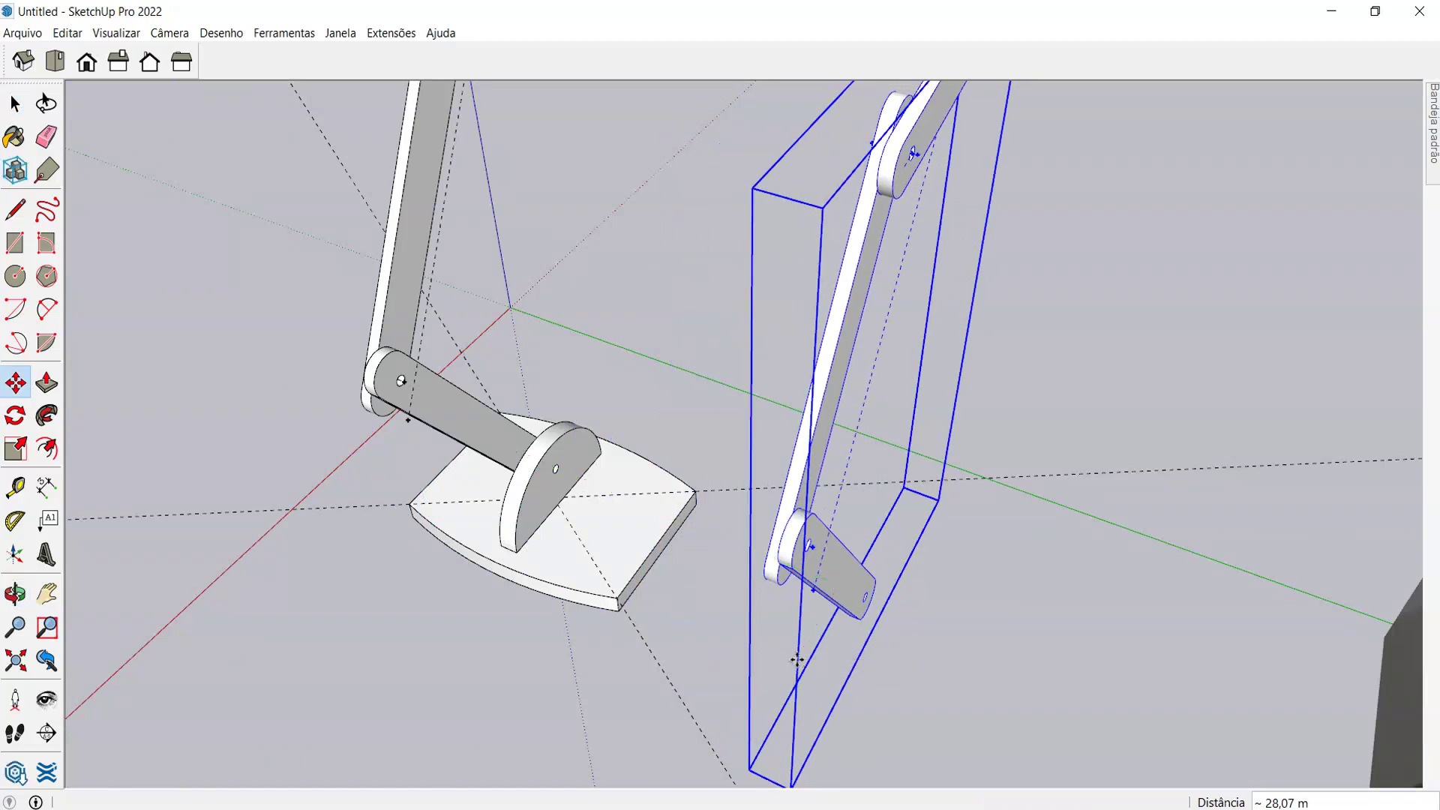
- Mirror the copied arm group by scaling it -1 along the green axis
key(s)
middle_drag(798, 664, 750, 570)
click(903, 392)
click(832, 392)
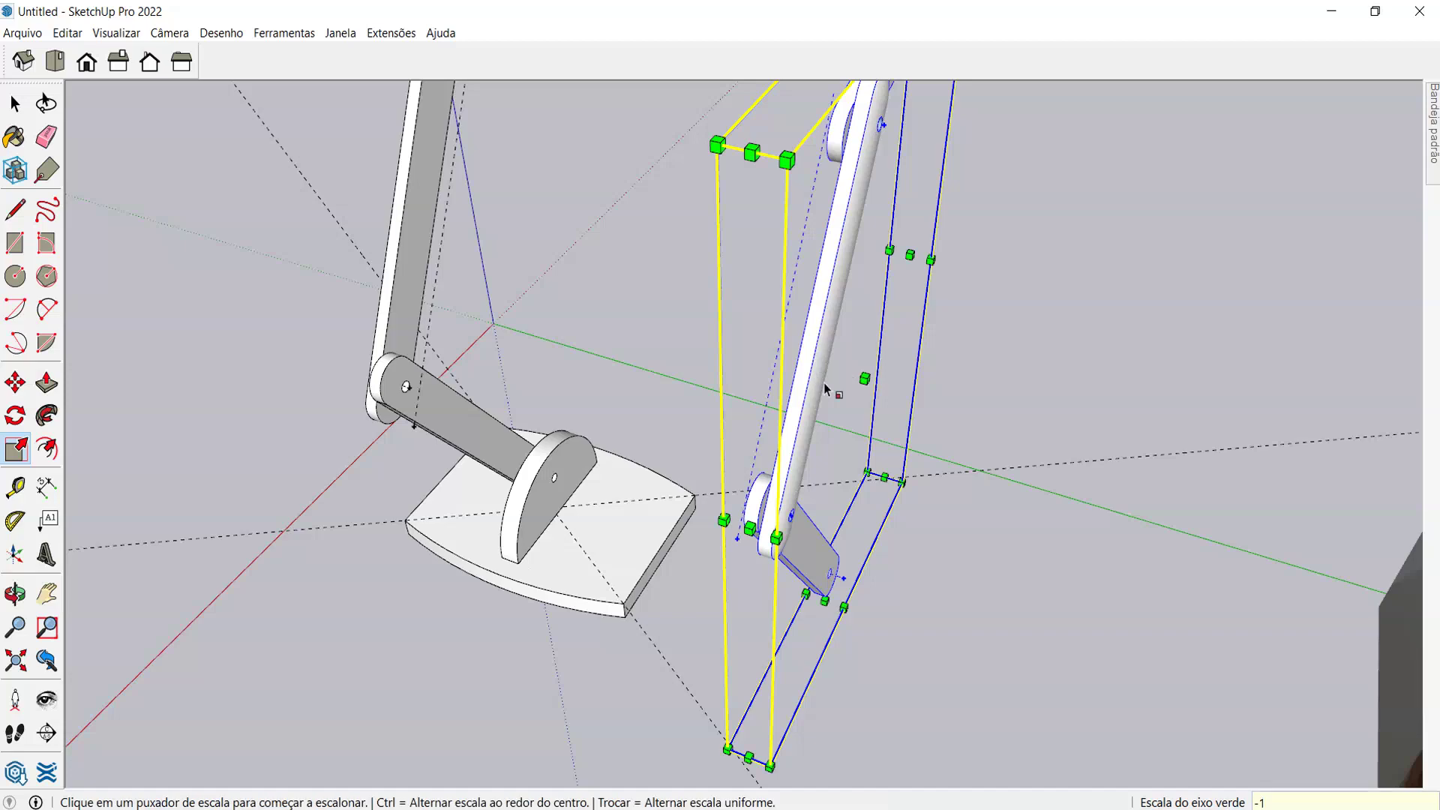
- Move the mirrored arm group back along the green axis to the opposite face of the semicircular base support
middle_drag(597, 588, 862, 585)
scroll(843, 525, up, 5)
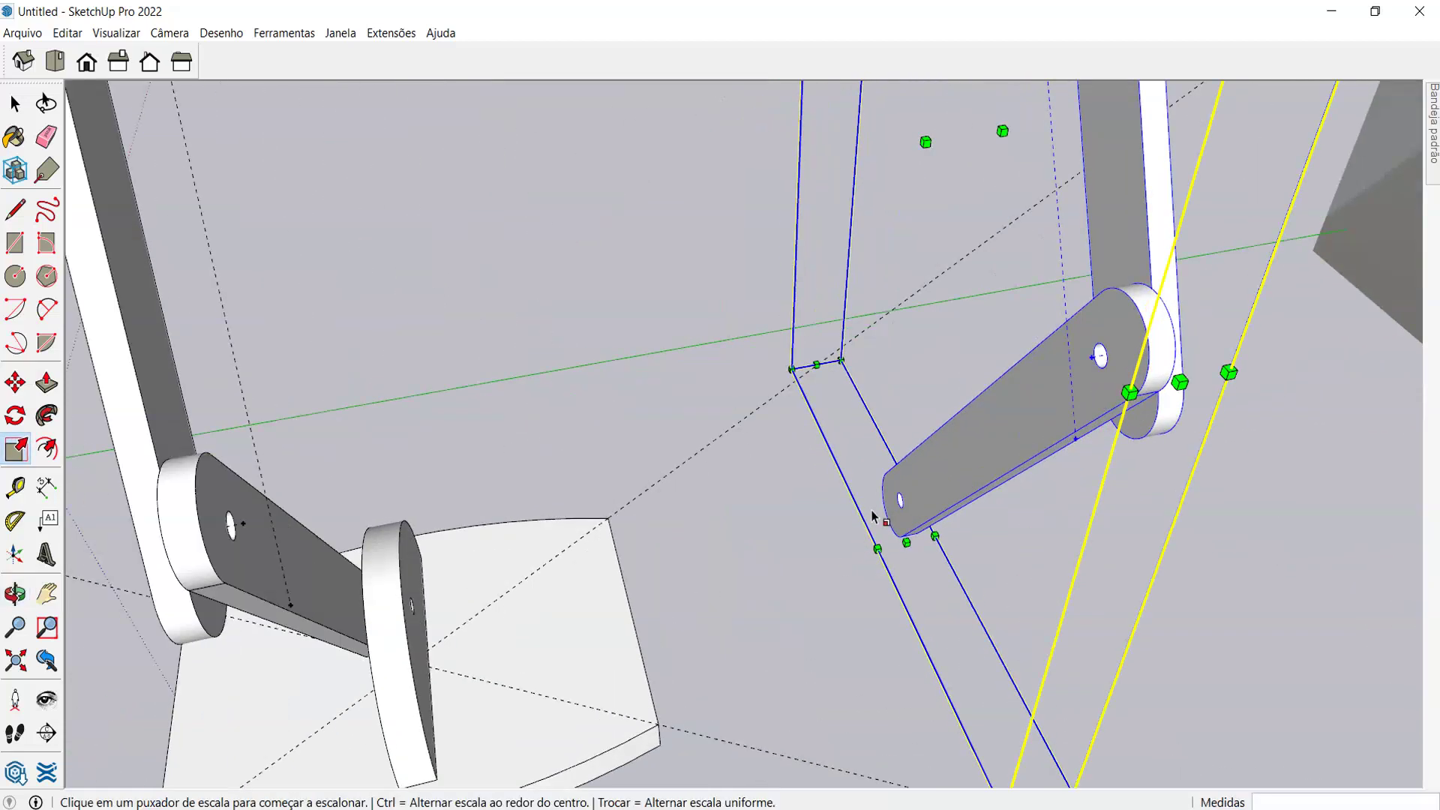
scroll(881, 517, up, 4)
key(m)
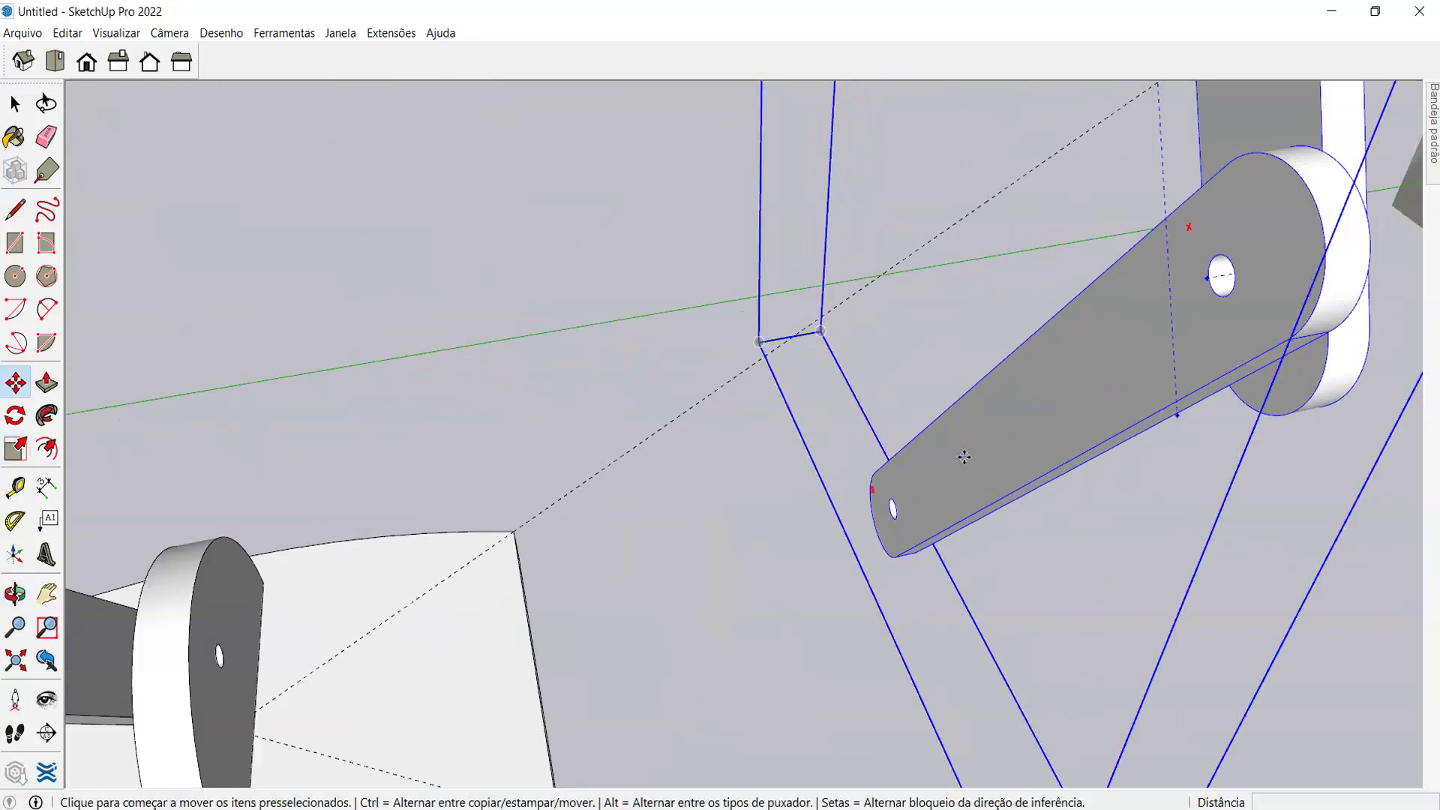
click(964, 457)
scroll(867, 459, down, 6)
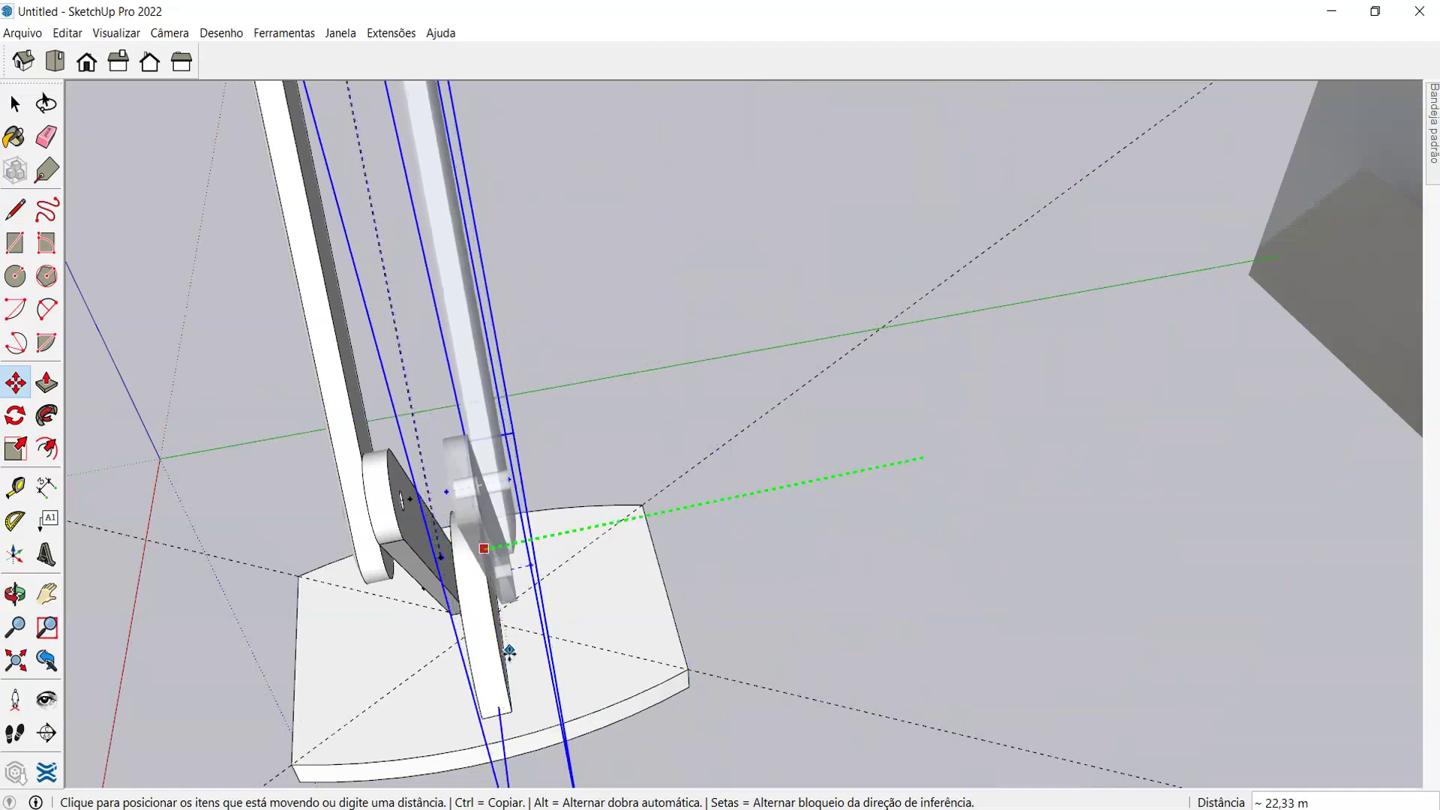
click(509, 661)
- Examine the elbow joint holes of the original and mirrored lamp arms from several angles
middle_drag(565, 645, 540, 141)
scroll(530, 238, up, 6)
middle_drag(424, 257, 758, 282)
scroll(710, 276, up, 5)
scroll(802, 359, down, 4)
middle_drag(802, 359, 570, 297)
key(m)
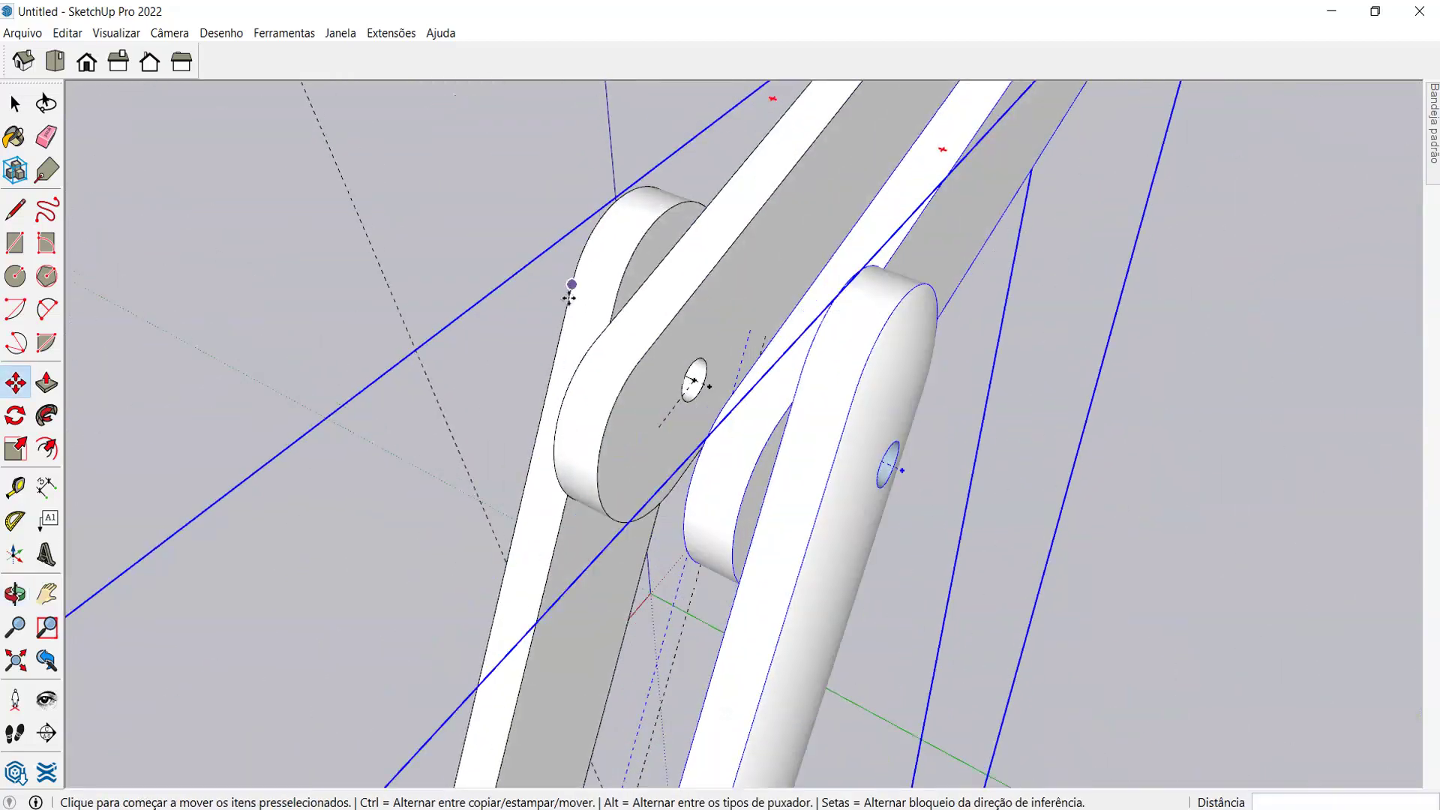
scroll(642, 338, up, 3)
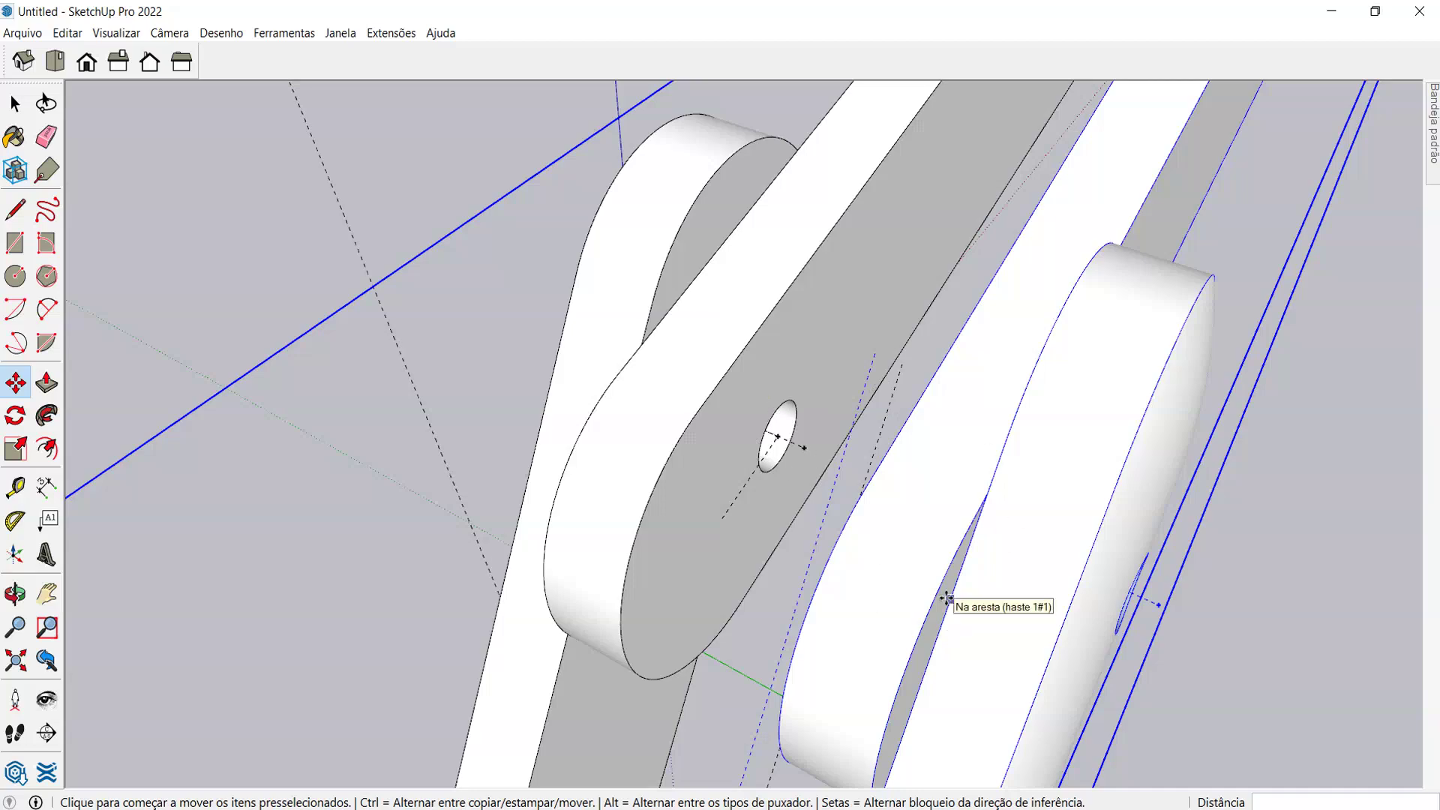
middle_drag(944, 596, 850, 515)
scroll(849, 514, up, 5)
middle_drag(827, 442, 614, 453)
scroll(753, 429, up, 3)
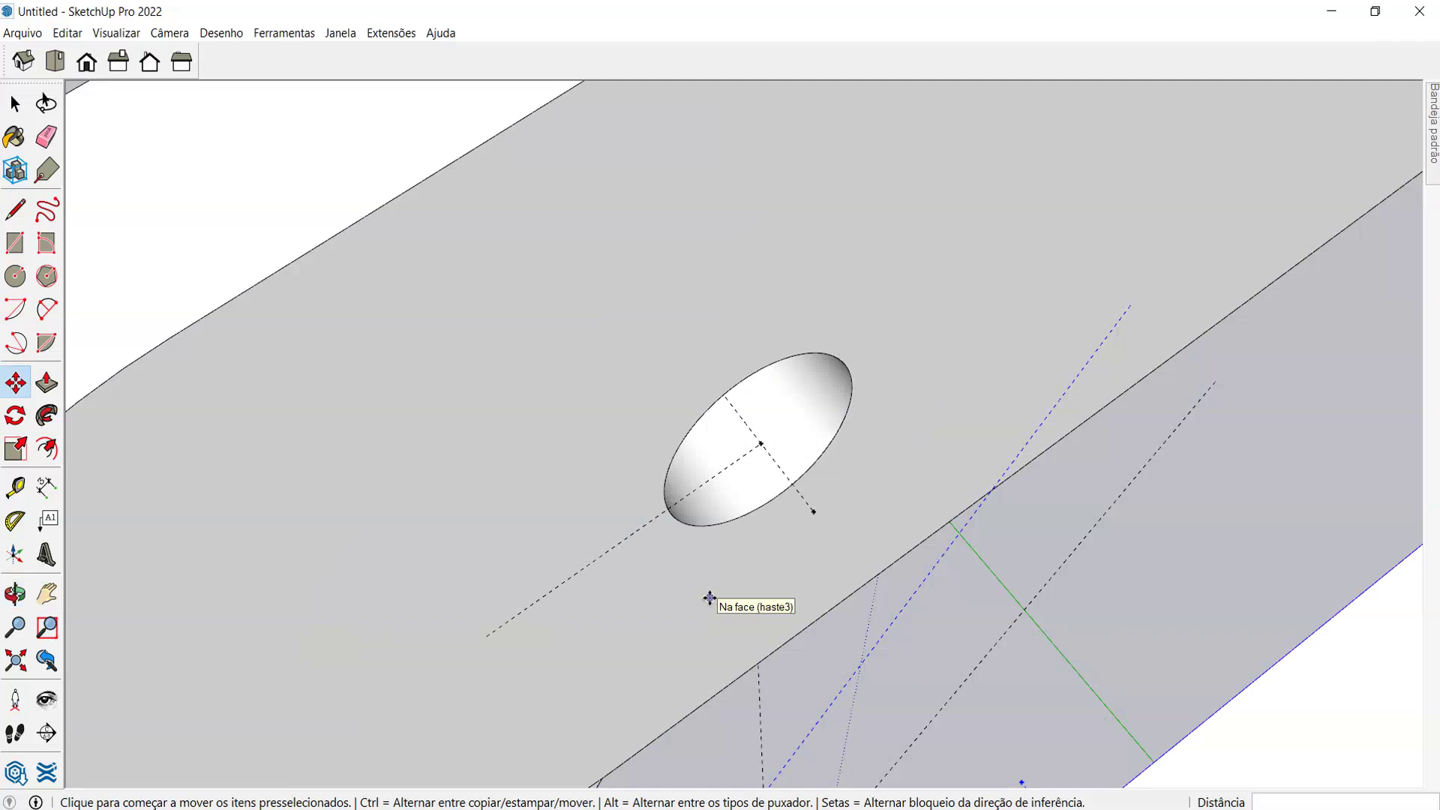
middle_drag(668, 578, 1019, 428)
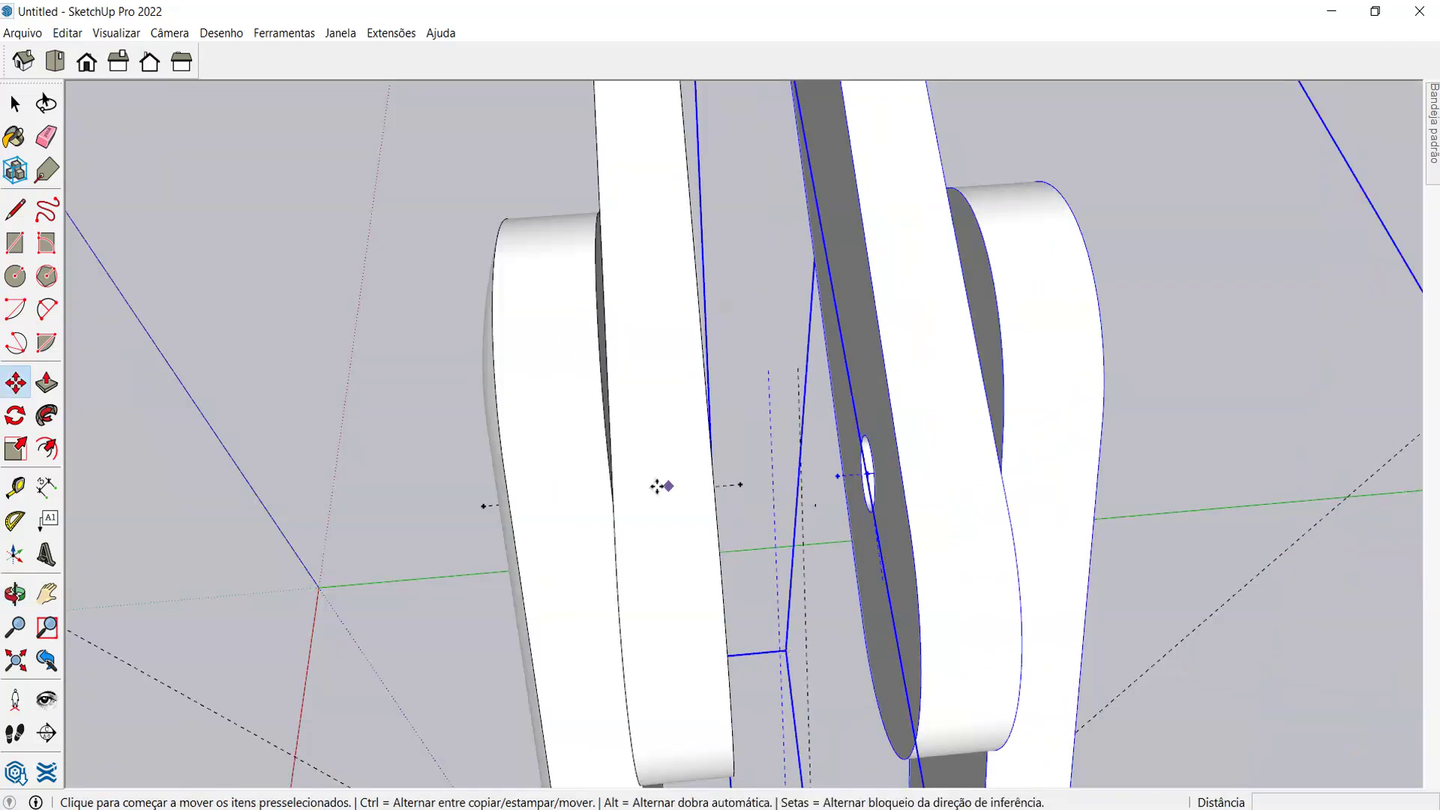
scroll(661, 486, down, 10)
middle_drag(1080, 257, 253, 350)
key(m)
scroll(861, 324, up, 5)
middle_drag(977, 431, 446, 518)
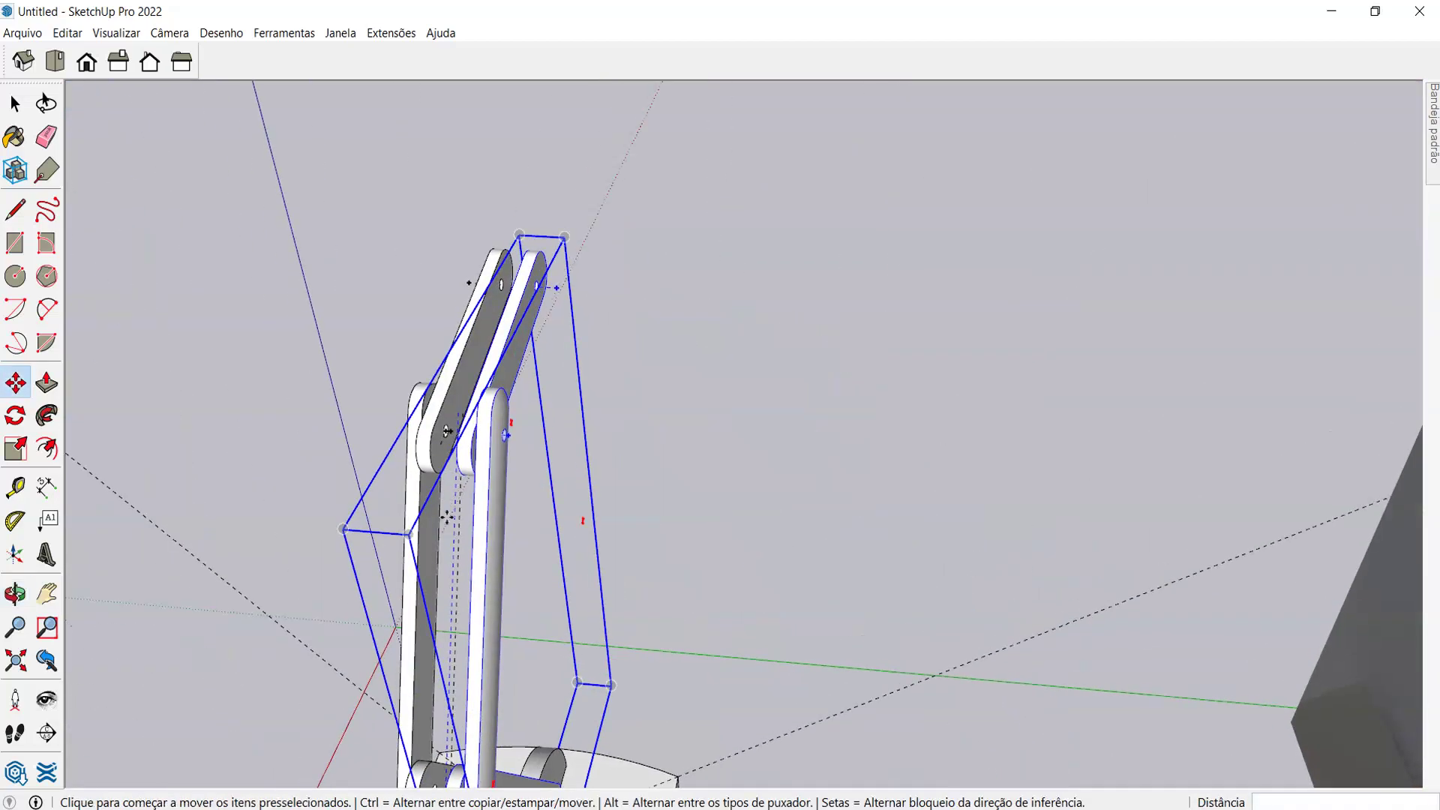
scroll(447, 432, up, 6)
middle_drag(440, 283, 502, 280)
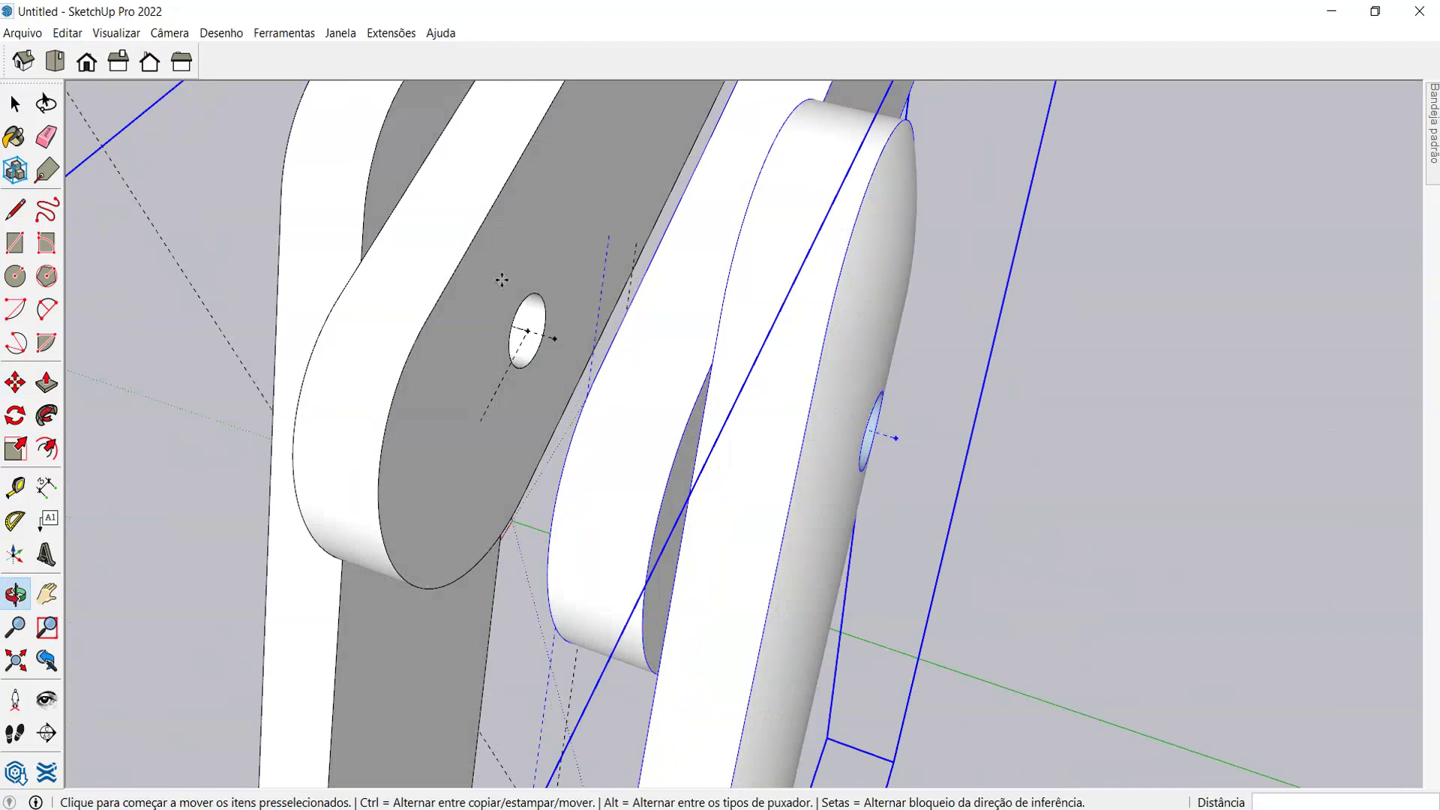
scroll(501, 280, up, 3)
scroll(600, 349, down, 4)
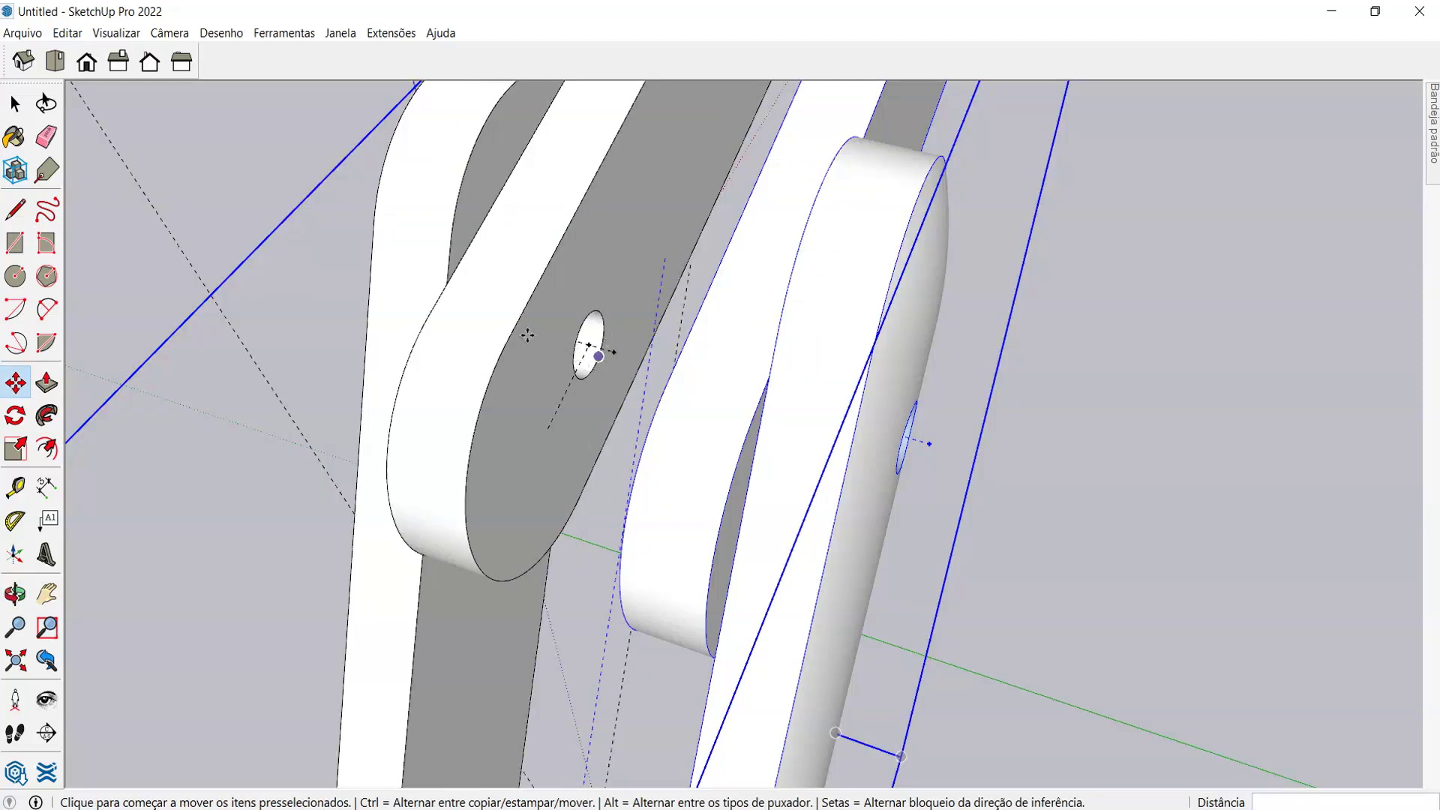
scroll(528, 335, down, 4)
- Clear the selection and compare the original and mirrored arm groups around the elbow joint
key(space)
click(286, 228)
scroll(733, 395, down, 8)
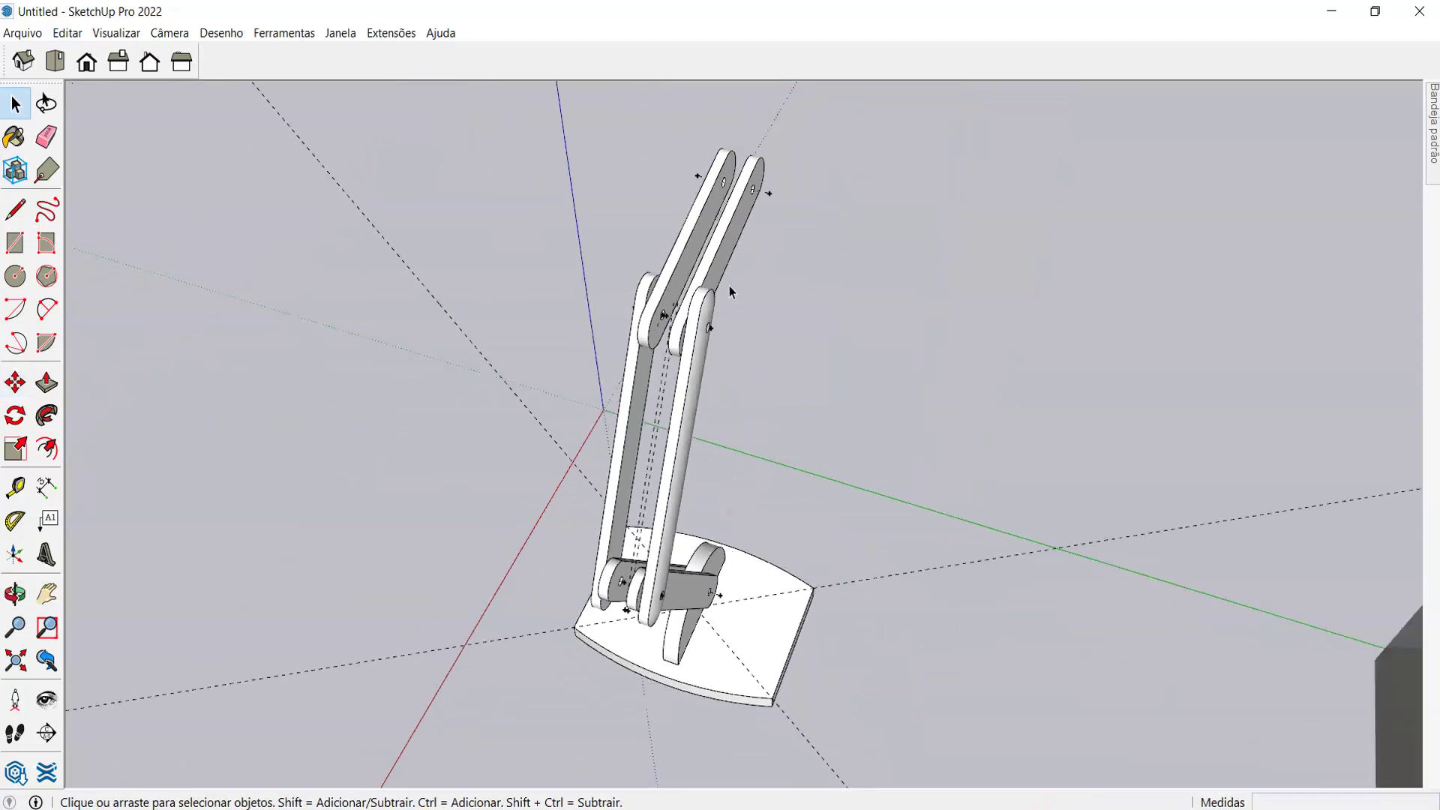
scroll(728, 285, up, 6)
middle_drag(720, 292, 668, 281)
scroll(682, 363, up, 3)
middle_drag(683, 362, 1032, 398)
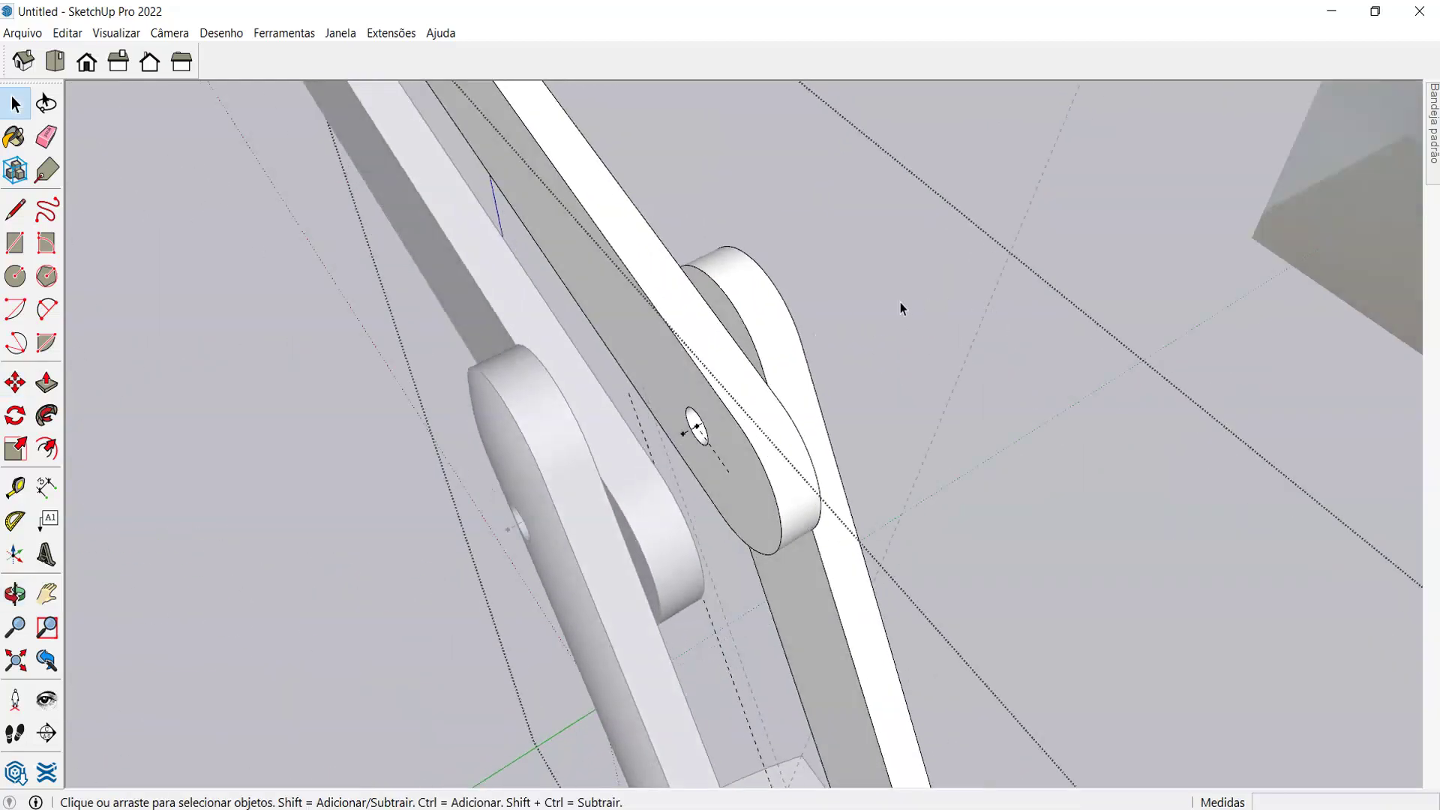
click(1125, 212)
click(628, 492)
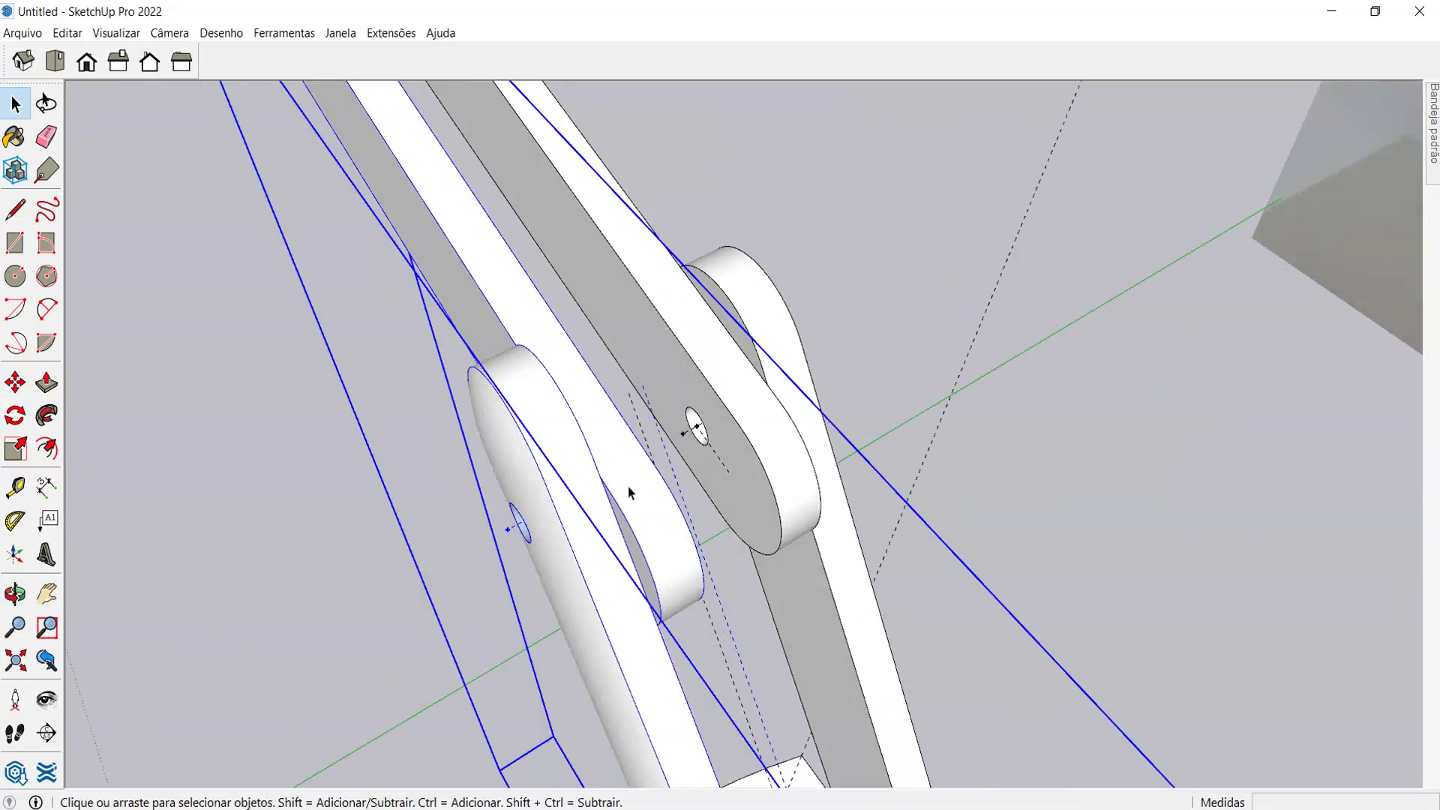
scroll(627, 484, down, 5)
middle_drag(626, 484, 334, 263)
click(334, 263)
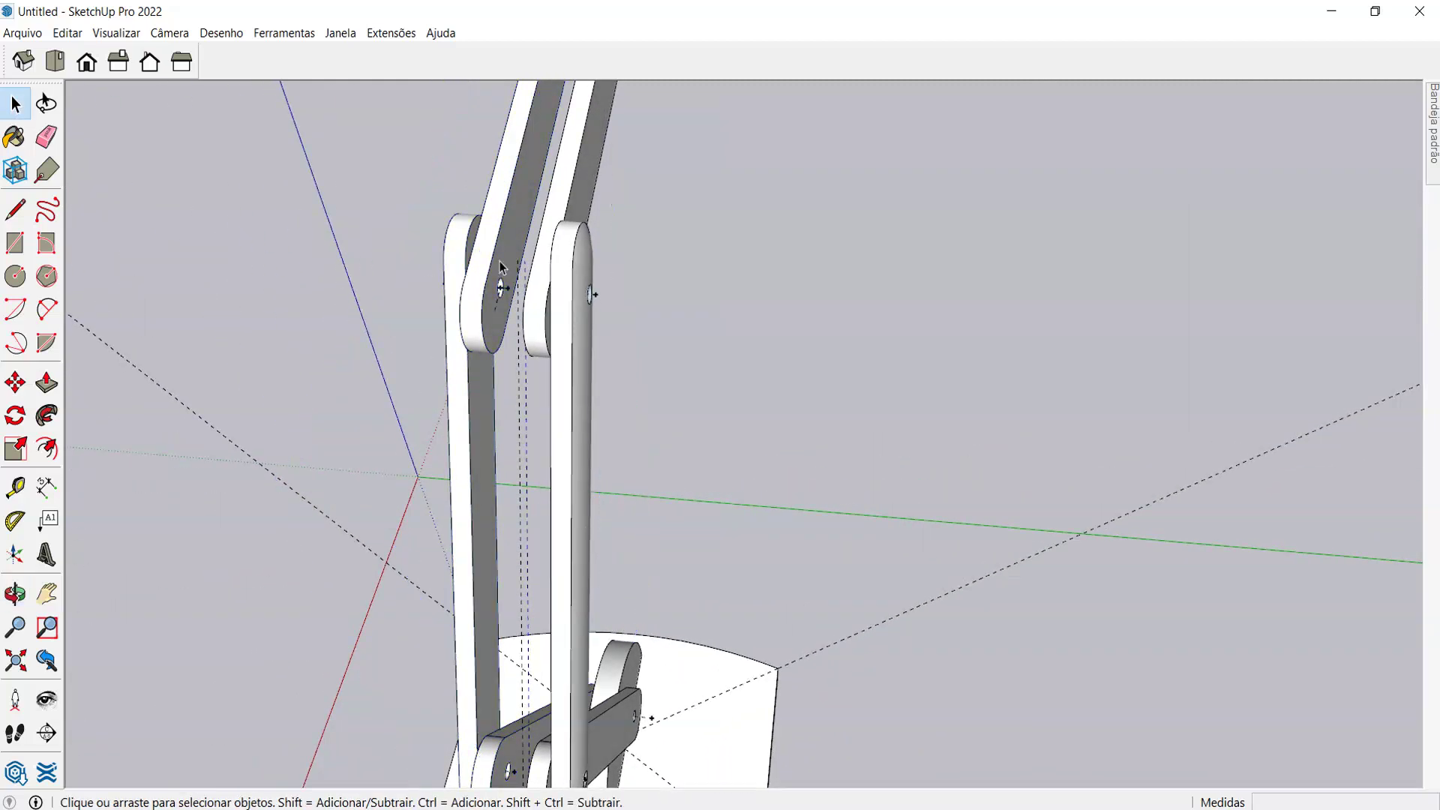
- Draw a circle parallel to the arm face, centred on the end of the guide line running out of the elbow hole
scroll(450, 274, up, 4)
scroll(675, 283, down, 6)
middle_drag(765, 403, 493, 337)
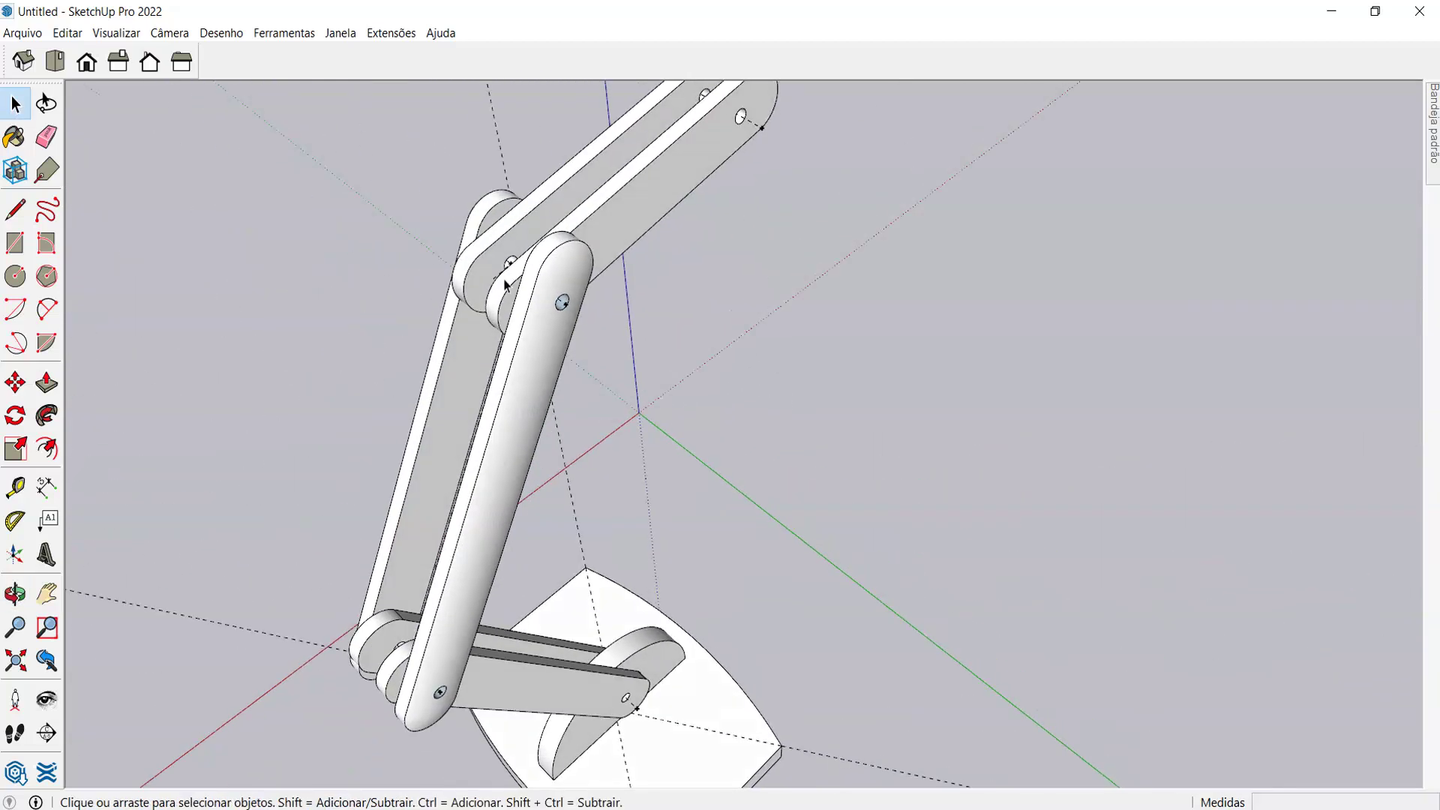
scroll(506, 270, up, 8)
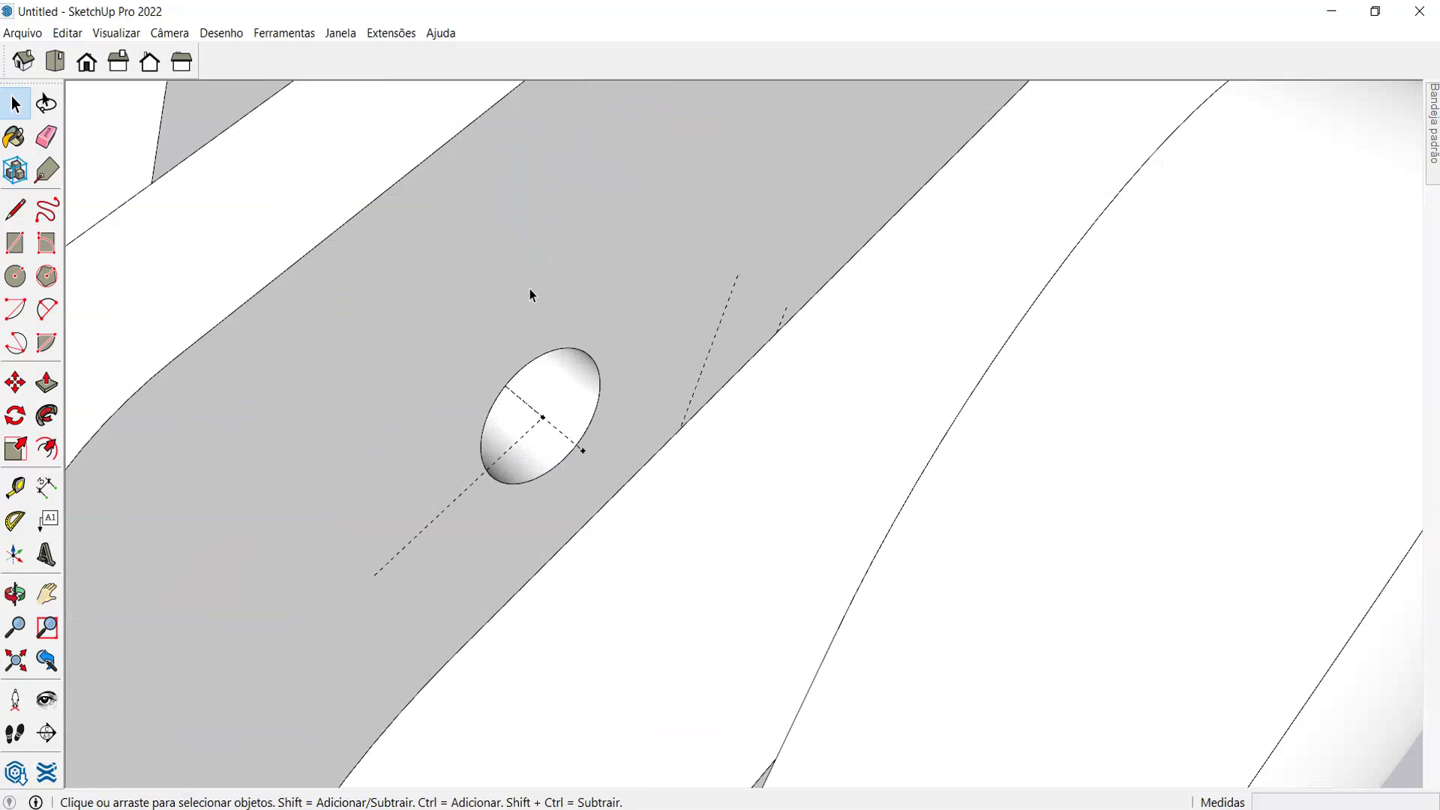
scroll(670, 268, down, 5)
middle_drag(671, 269, 697, 361)
scroll(587, 251, up, 2)
scroll(554, 339, up, 5)
key(c)
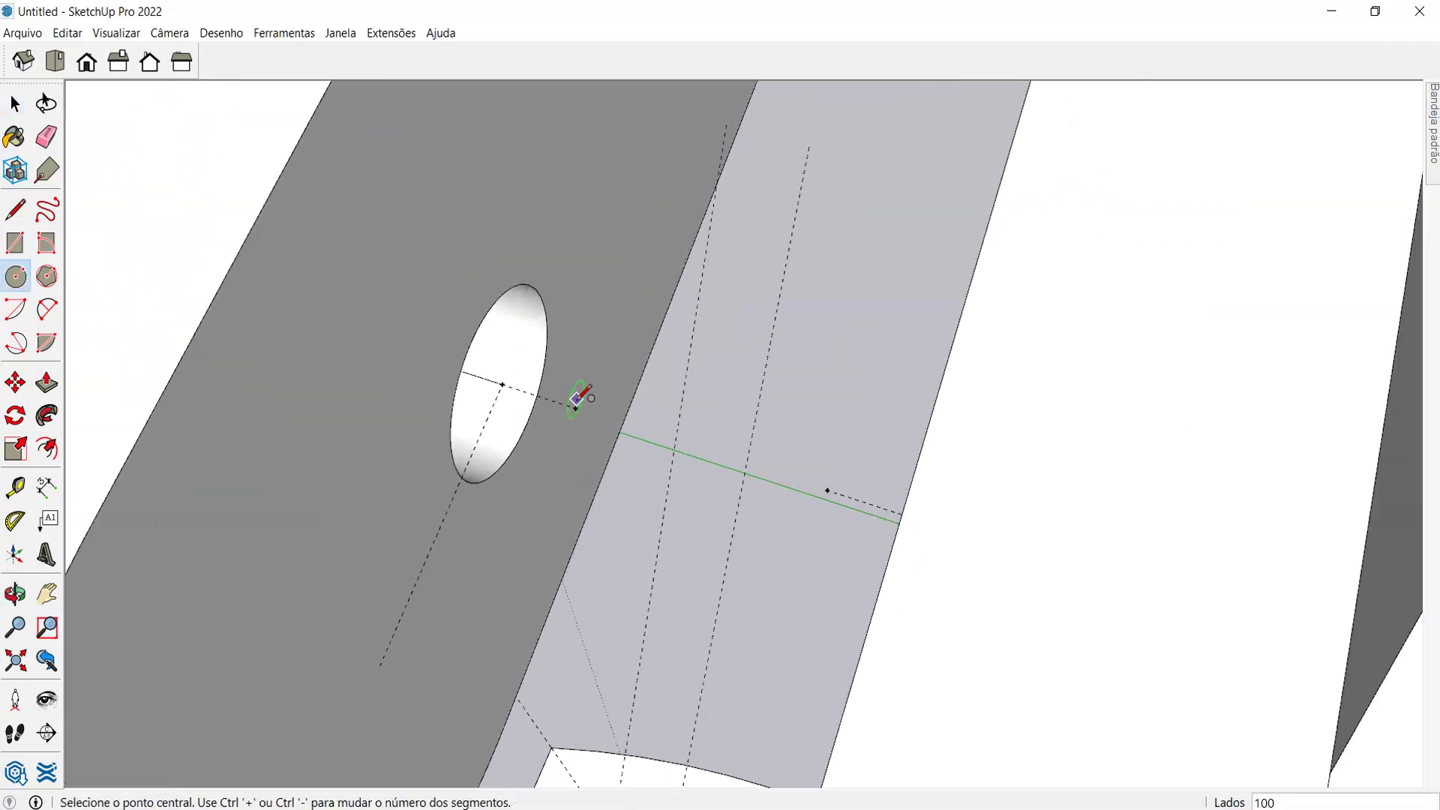
click(575, 407)
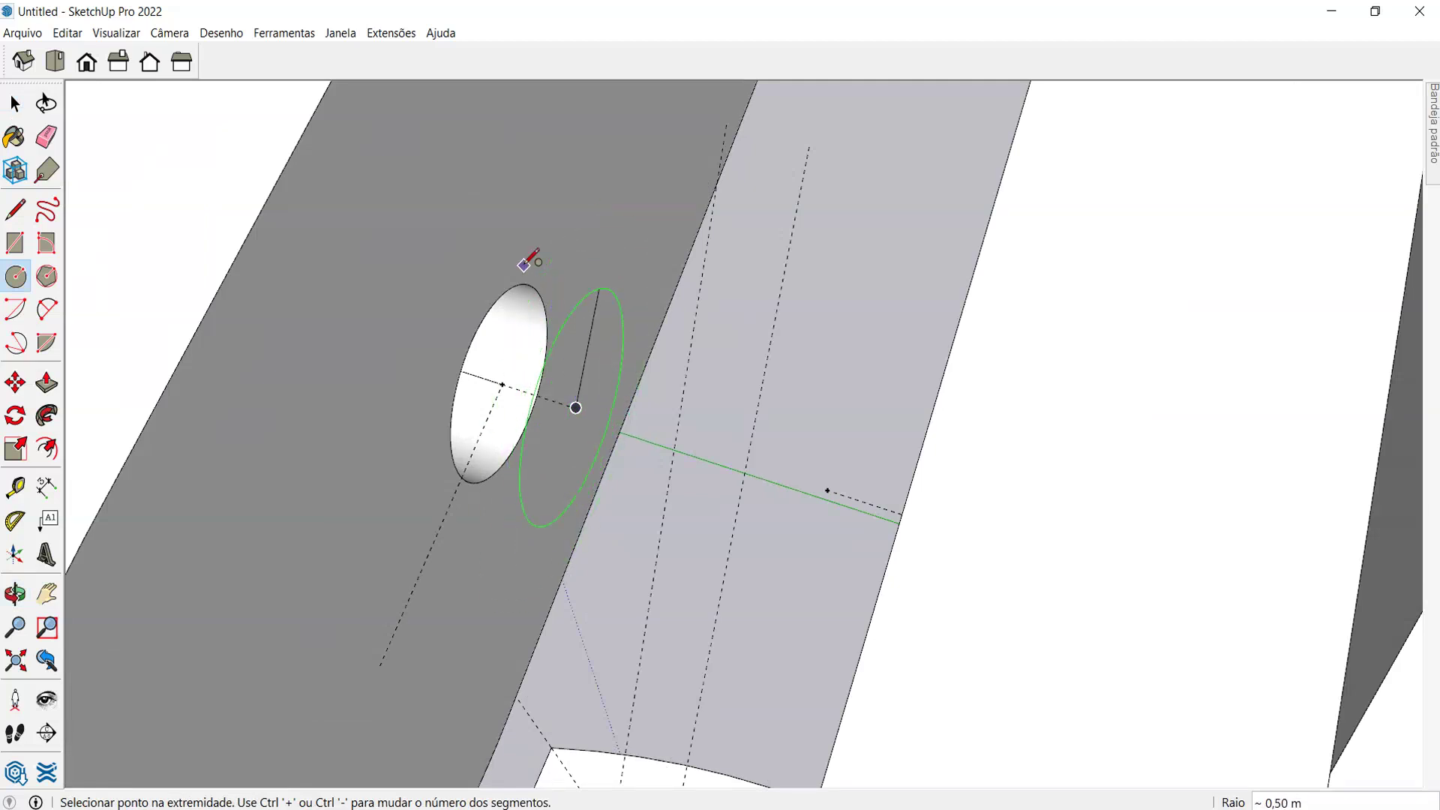
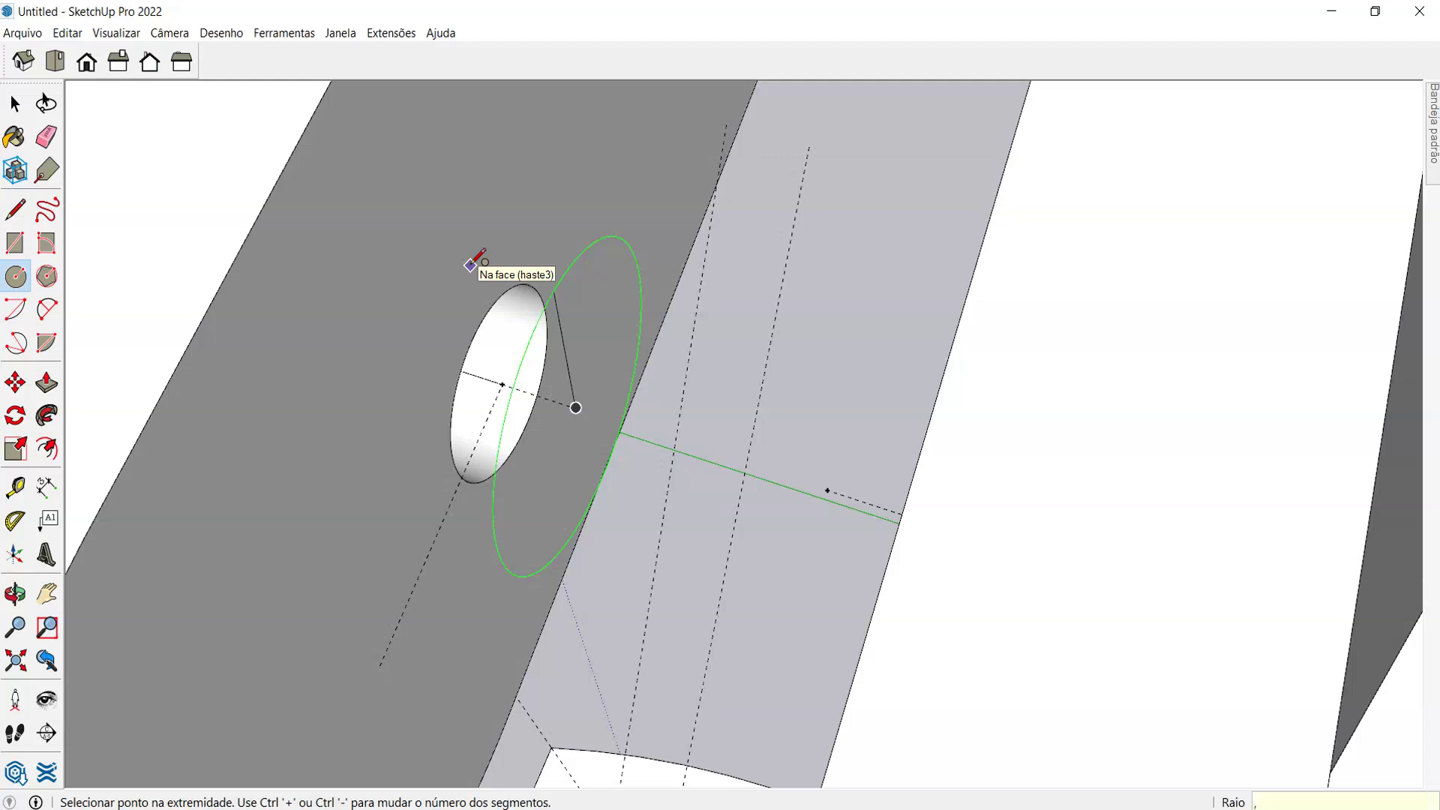
key(Return)
key(space)
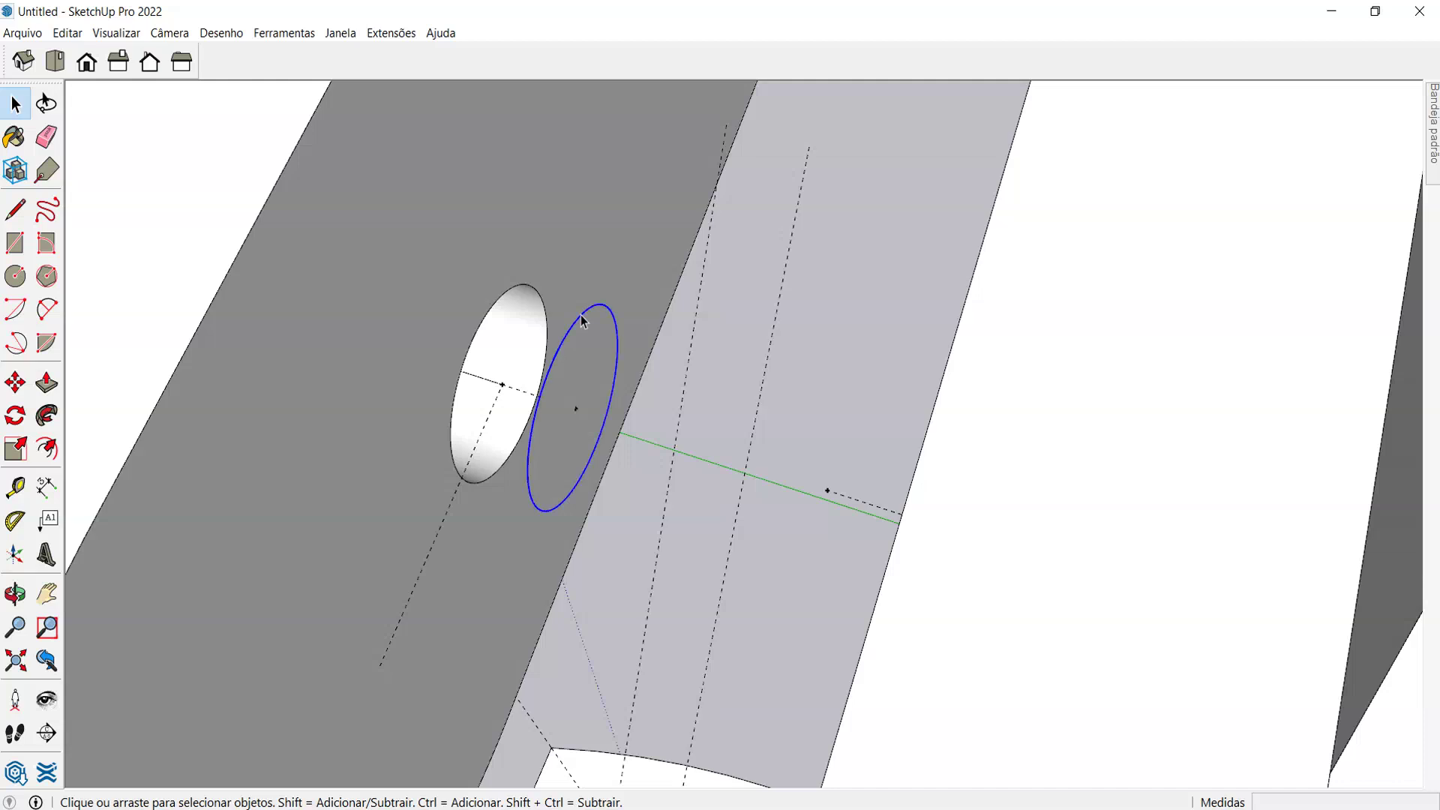
- Try offsetting the new circle inward by 0.1 m, and then by 0.05 m instead
key(f)
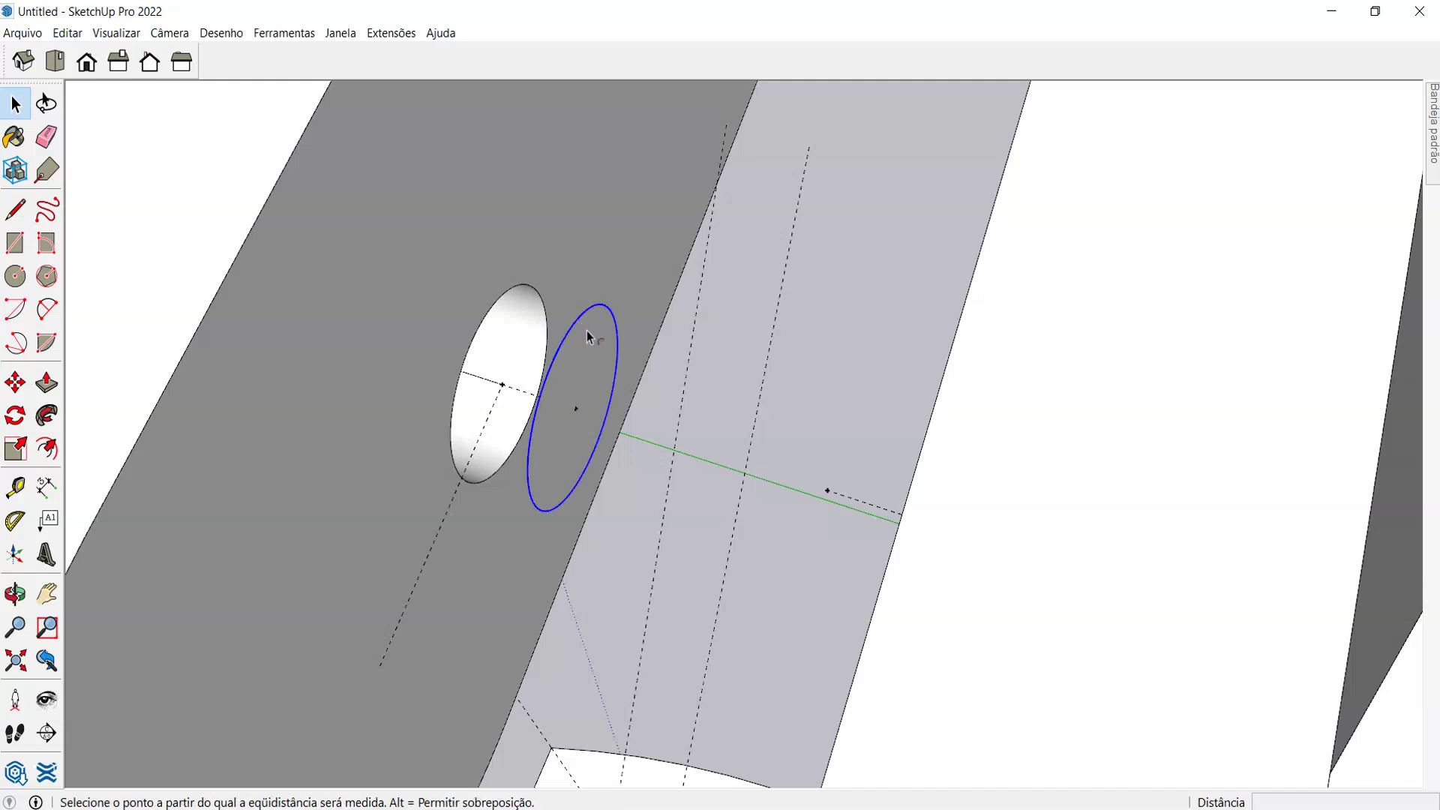
click(591, 307)
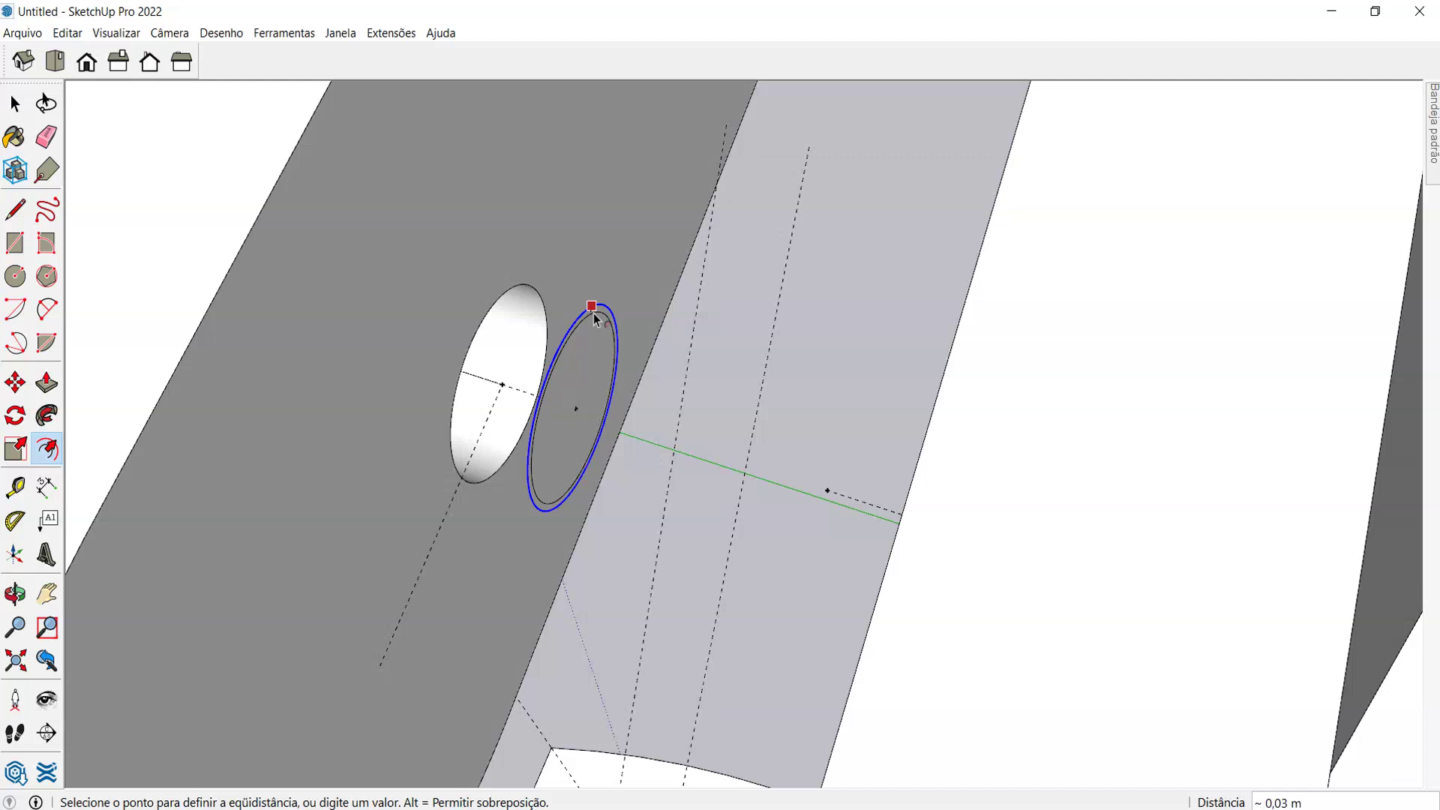
text(,1)
key(Return)
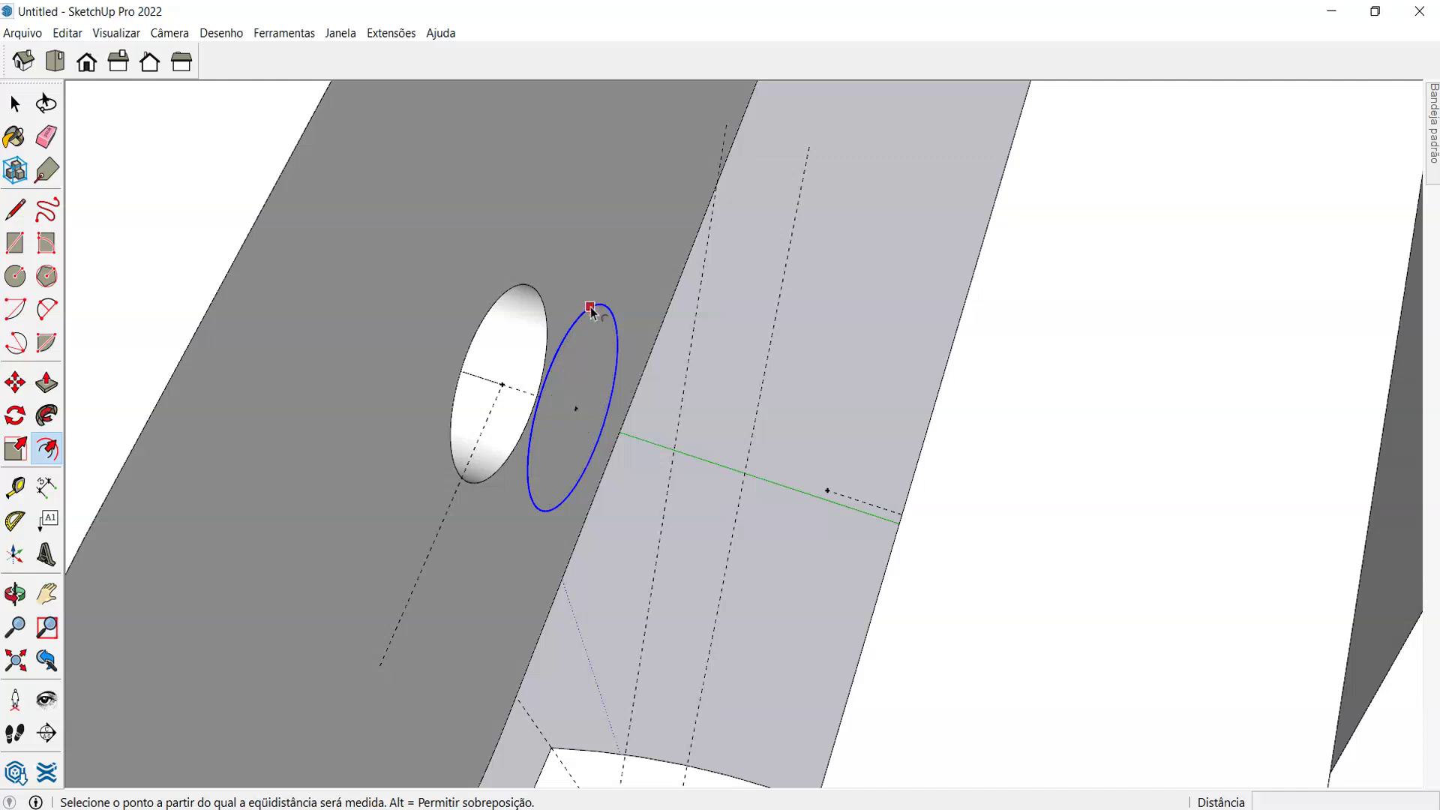
click(591, 313)
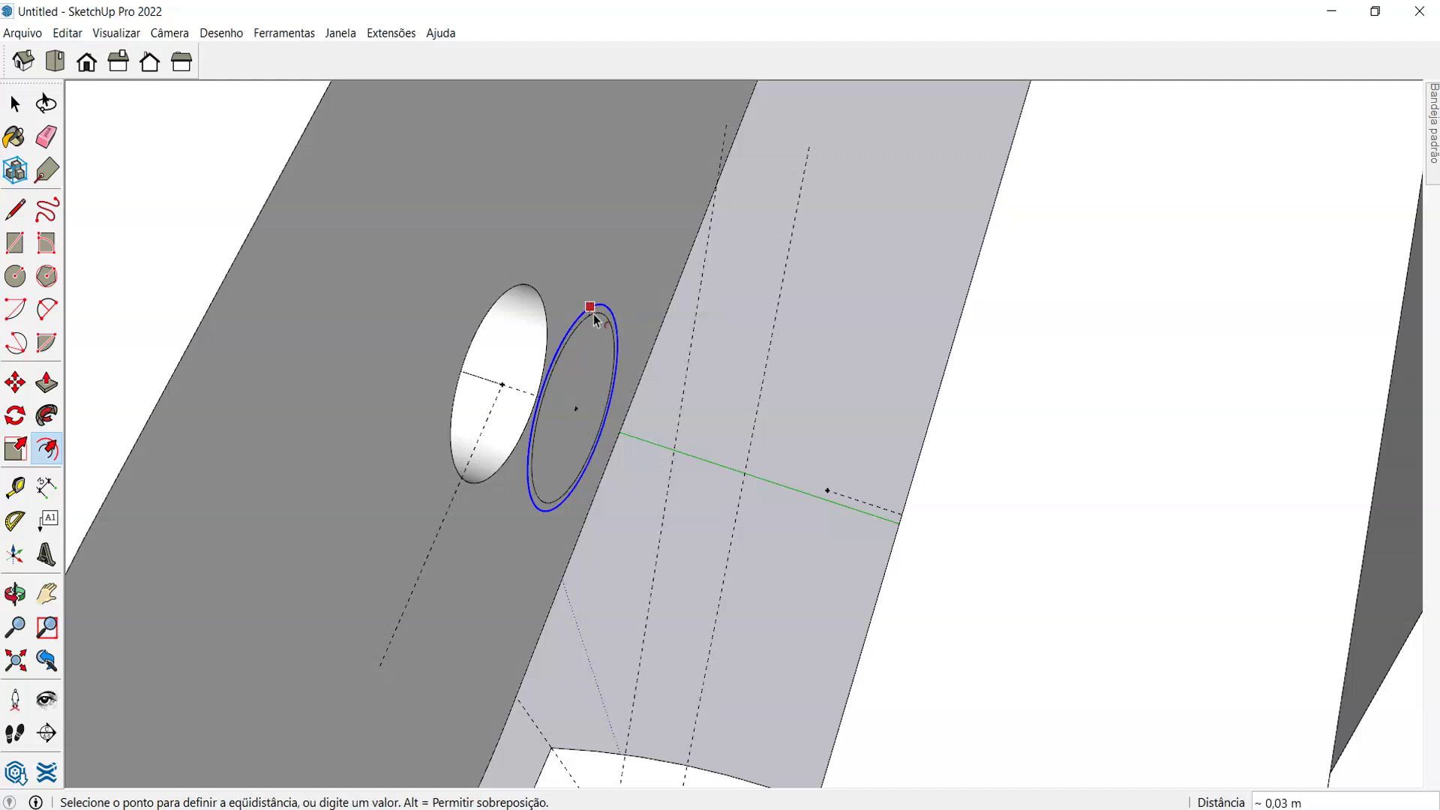
text(,05)
key(Return)
- Delete the face inside the inner circle to leave only a thin ring
middle_drag(590, 368, 630, 257)
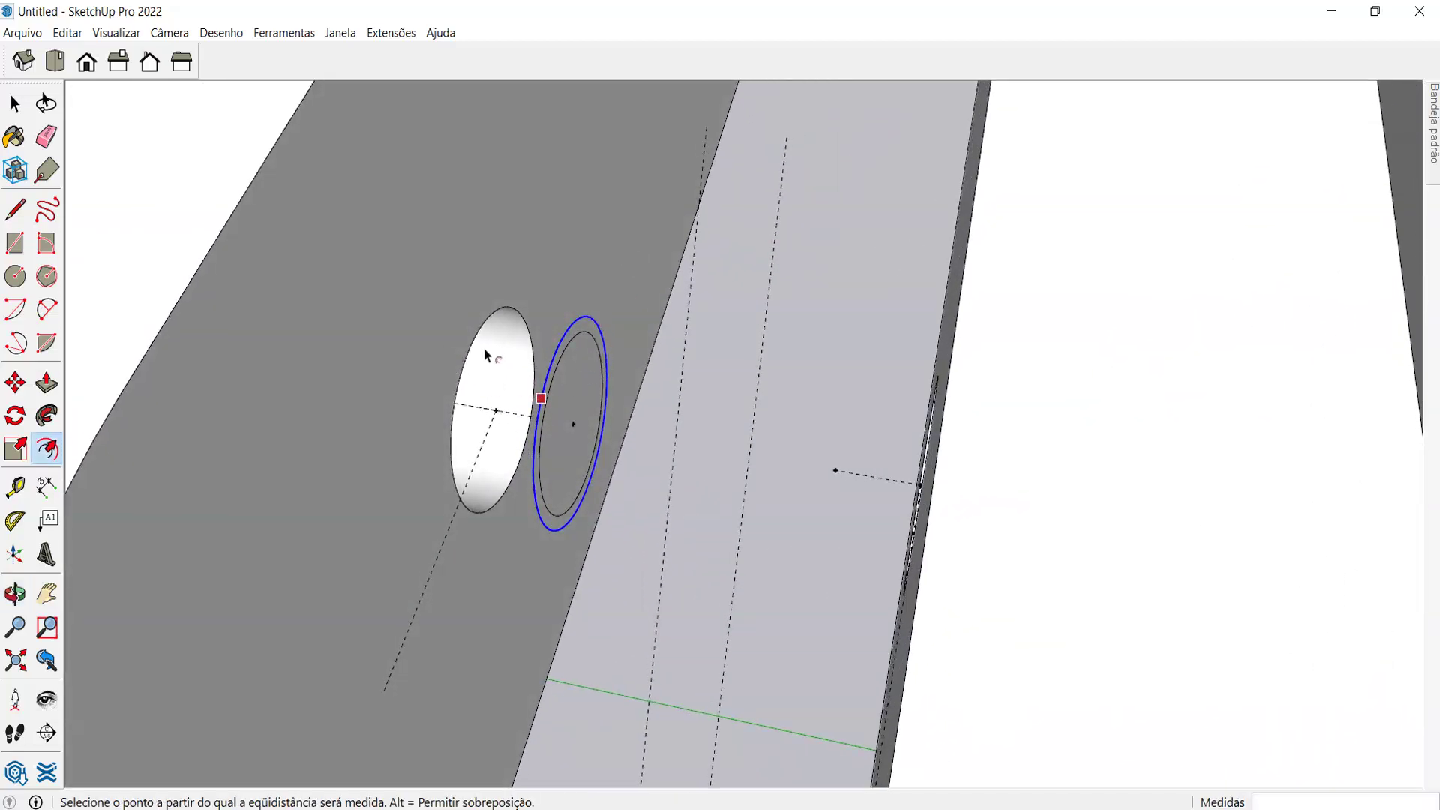
middle_drag(547, 326, 570, 368)
key(space)
click(588, 400)
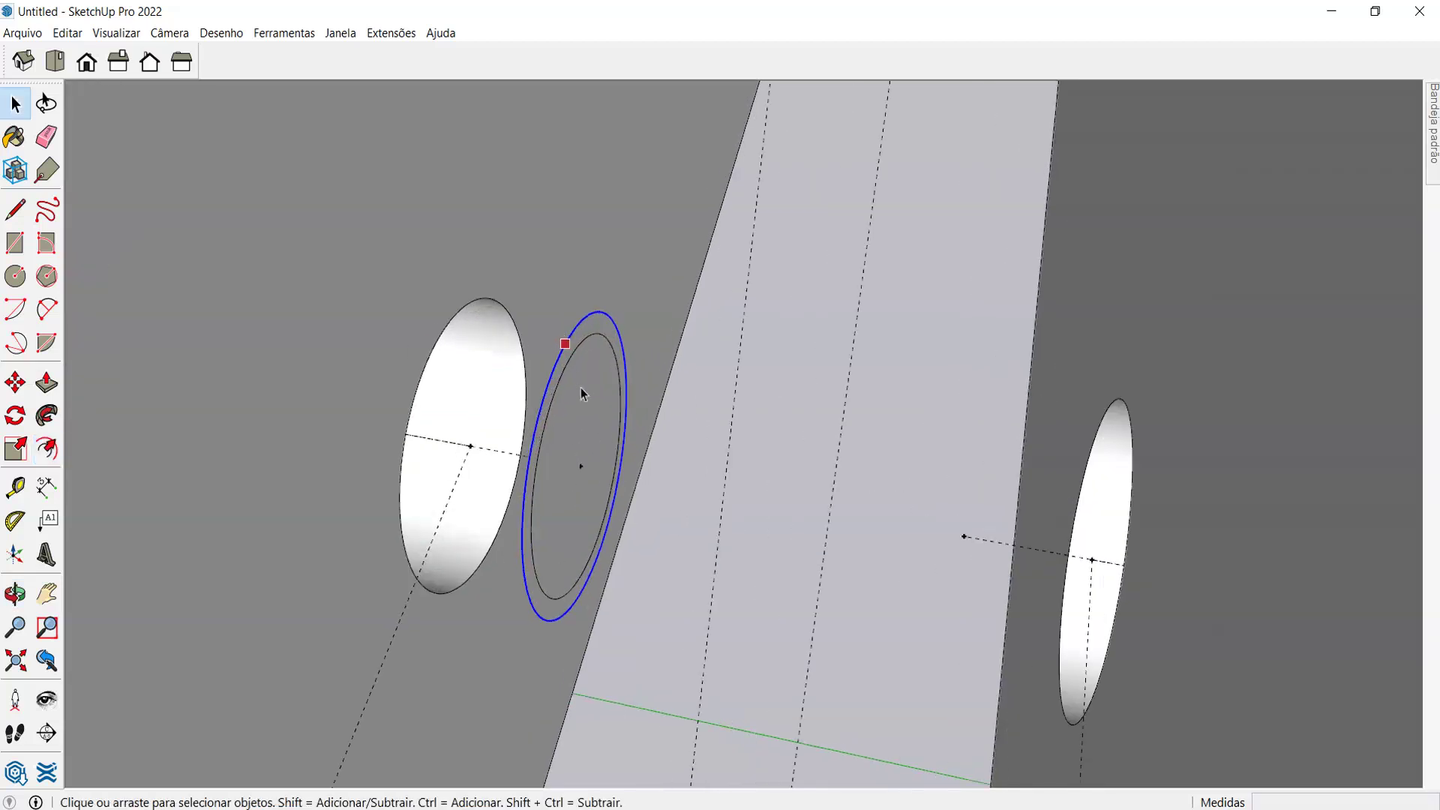
key(Delete)
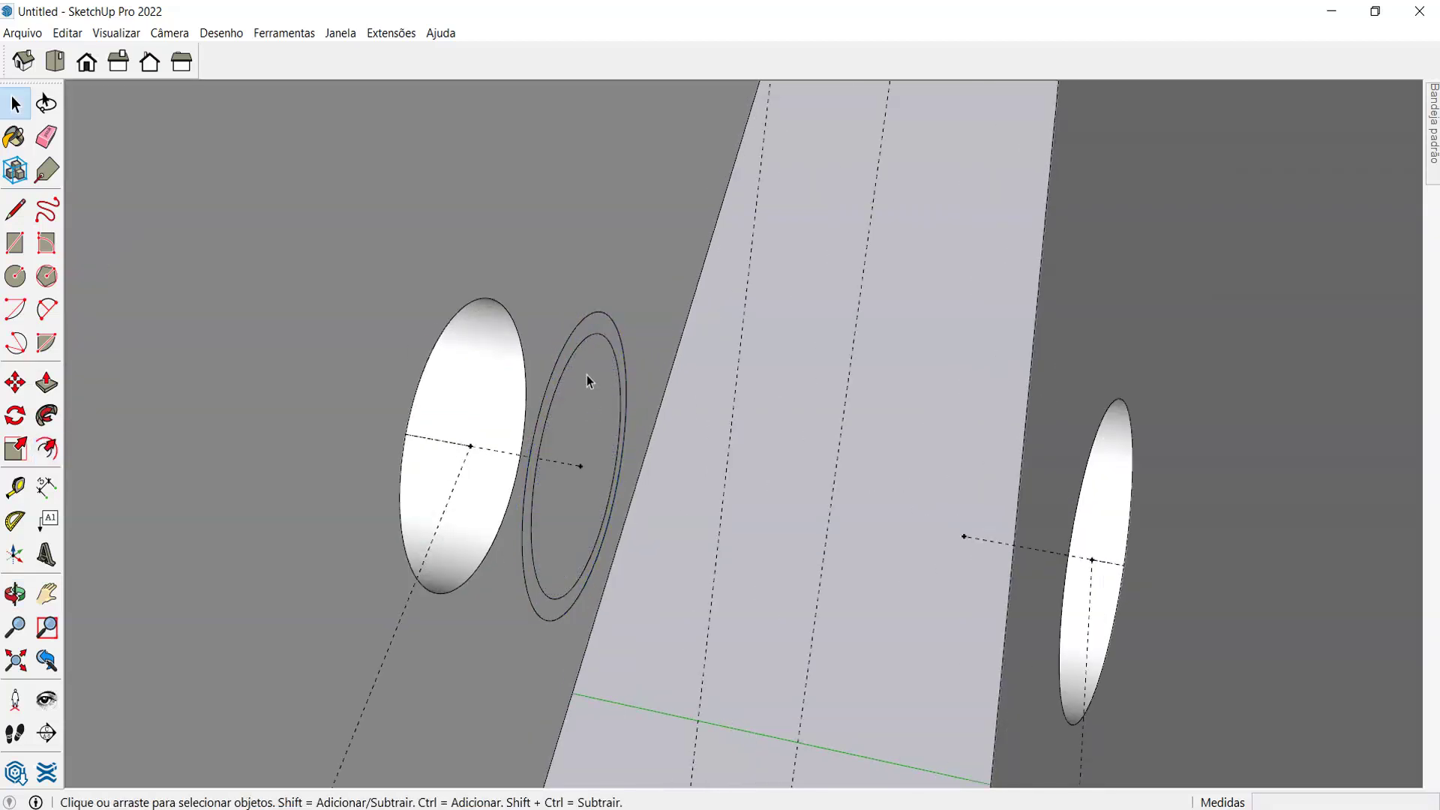
- Move the ring onto the arm's elbow hole and make it a component named EST INTERNA
double_click(585, 380)
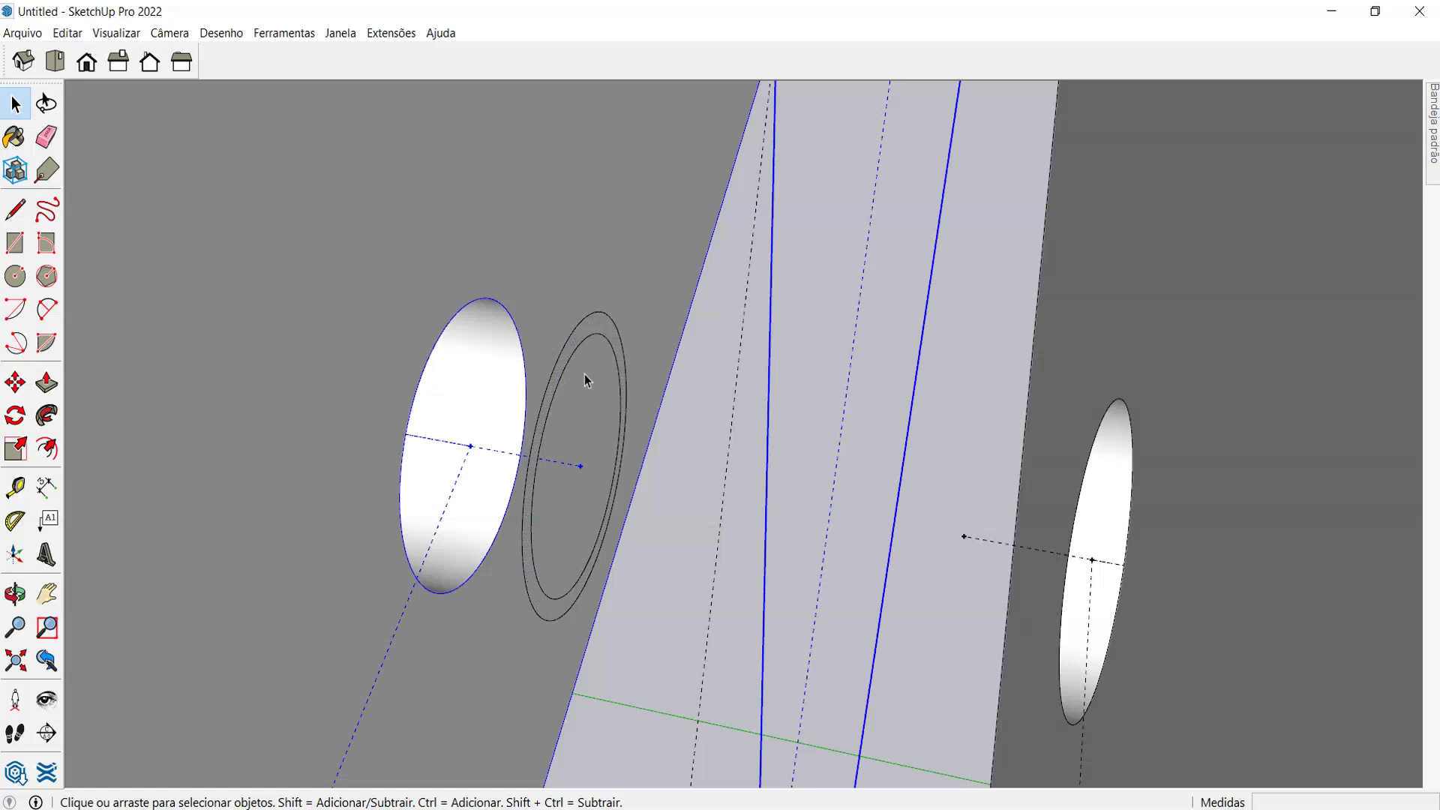
click(596, 330)
key(m)
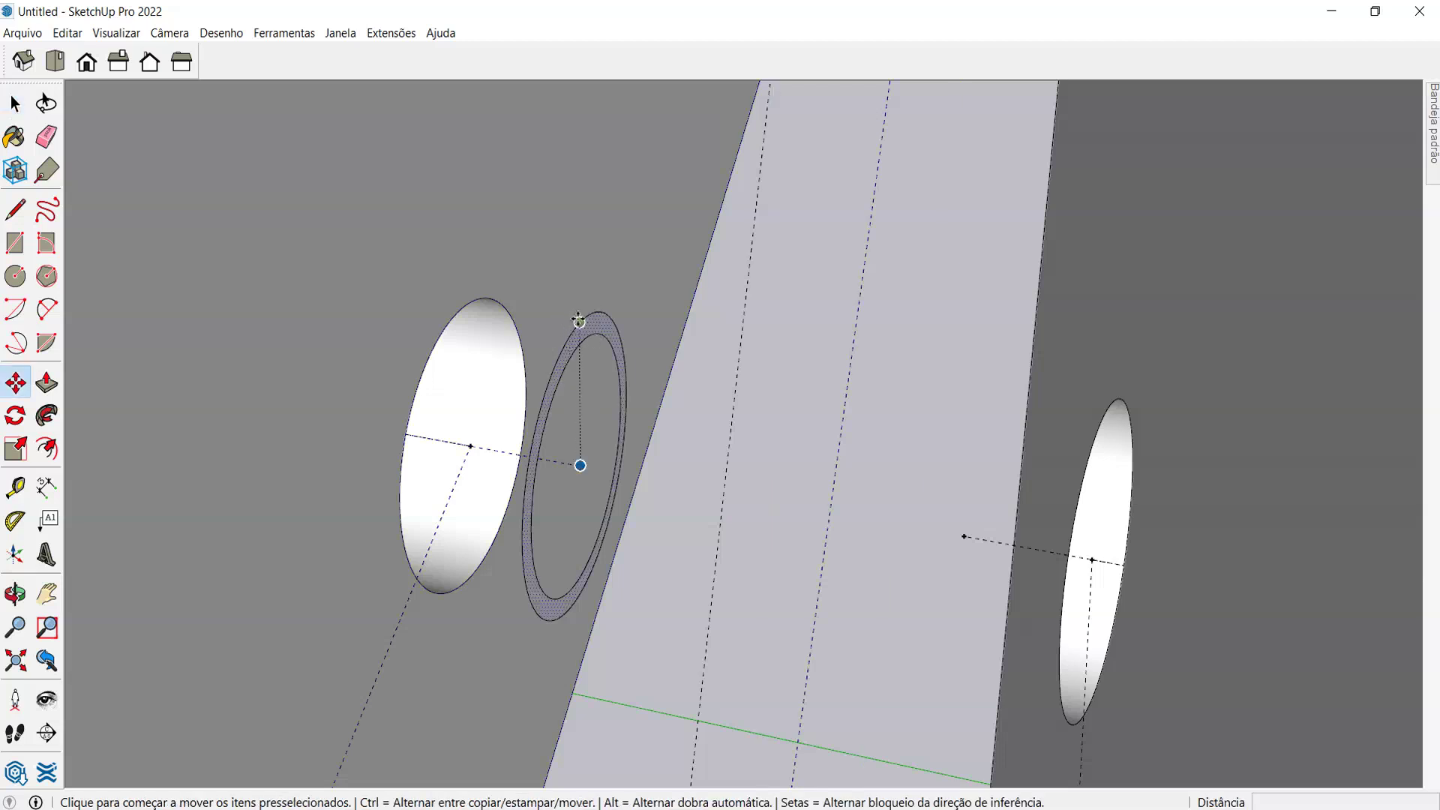
click(579, 320)
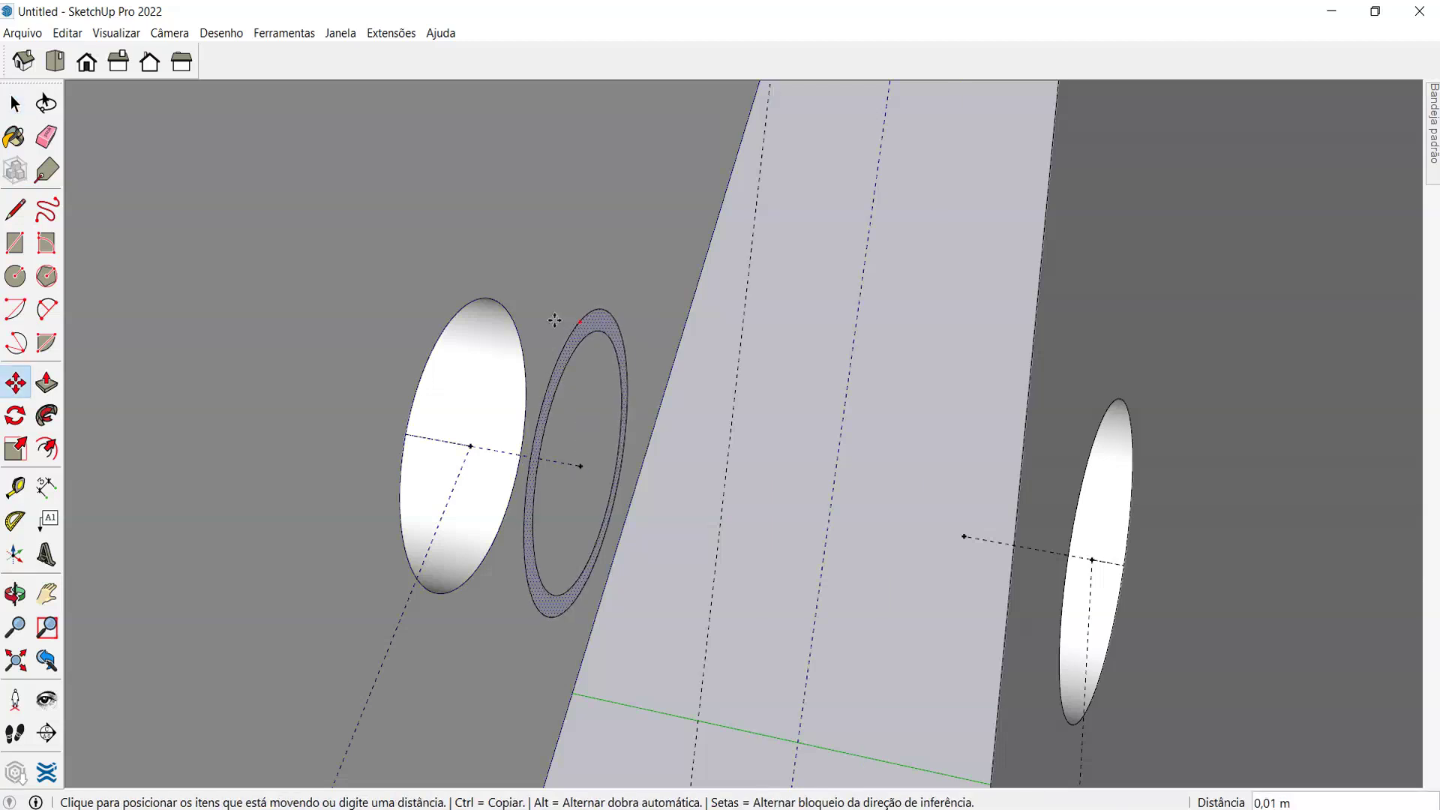
click(429, 296)
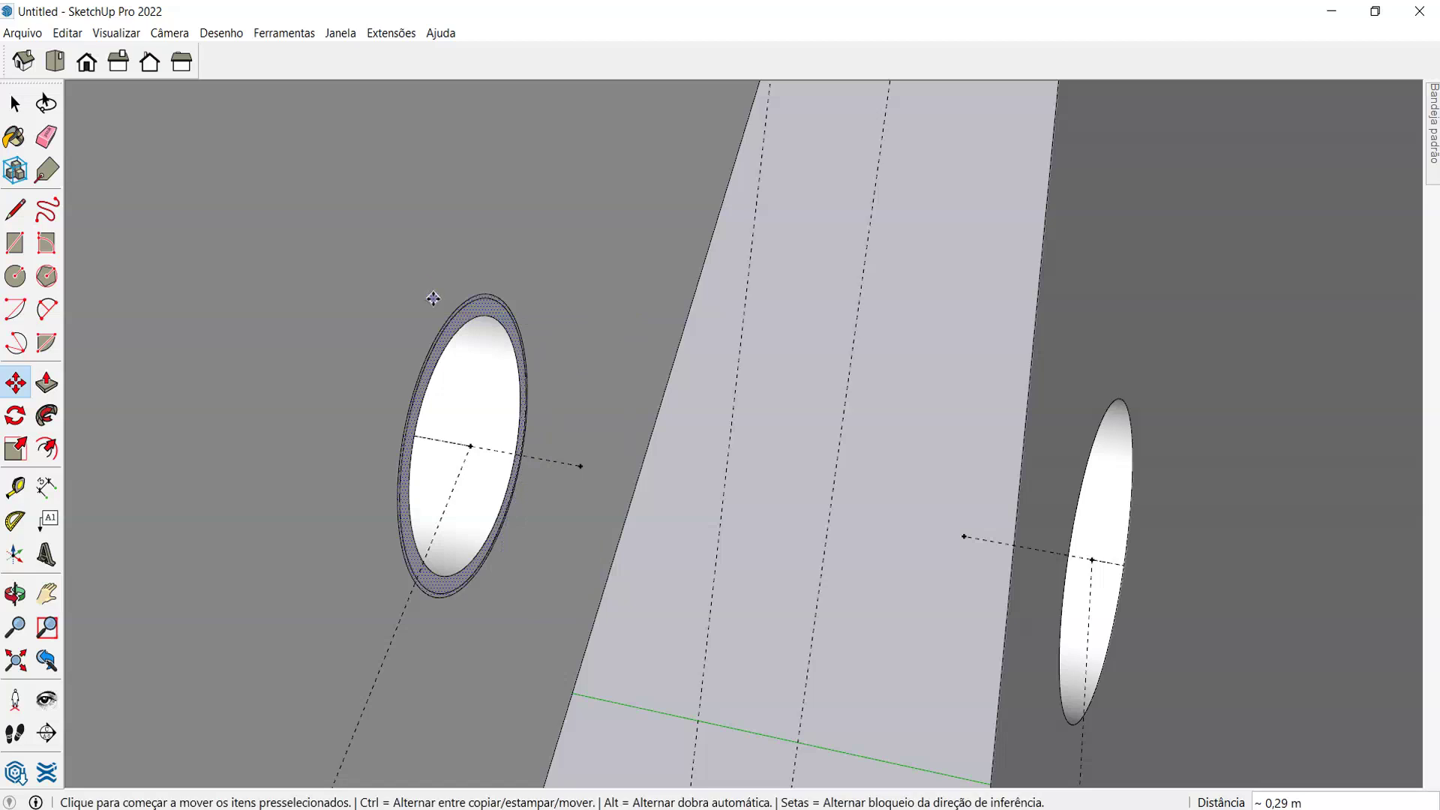
key(g)
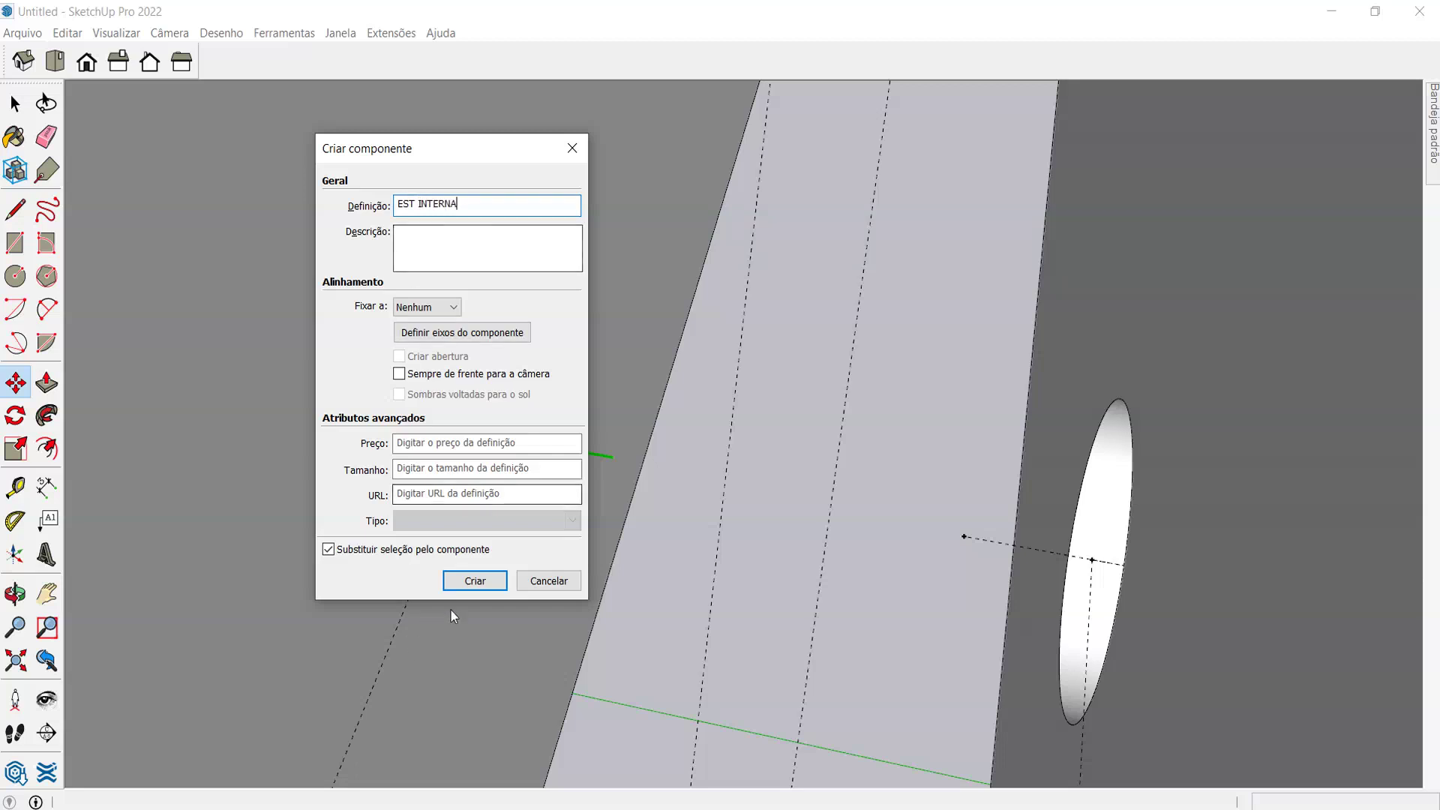
click(475, 581)
- Open the ring component and extrude the ring across the gap to the opposite arm's hole with Push/Pull
key(space)
double_click(474, 323)
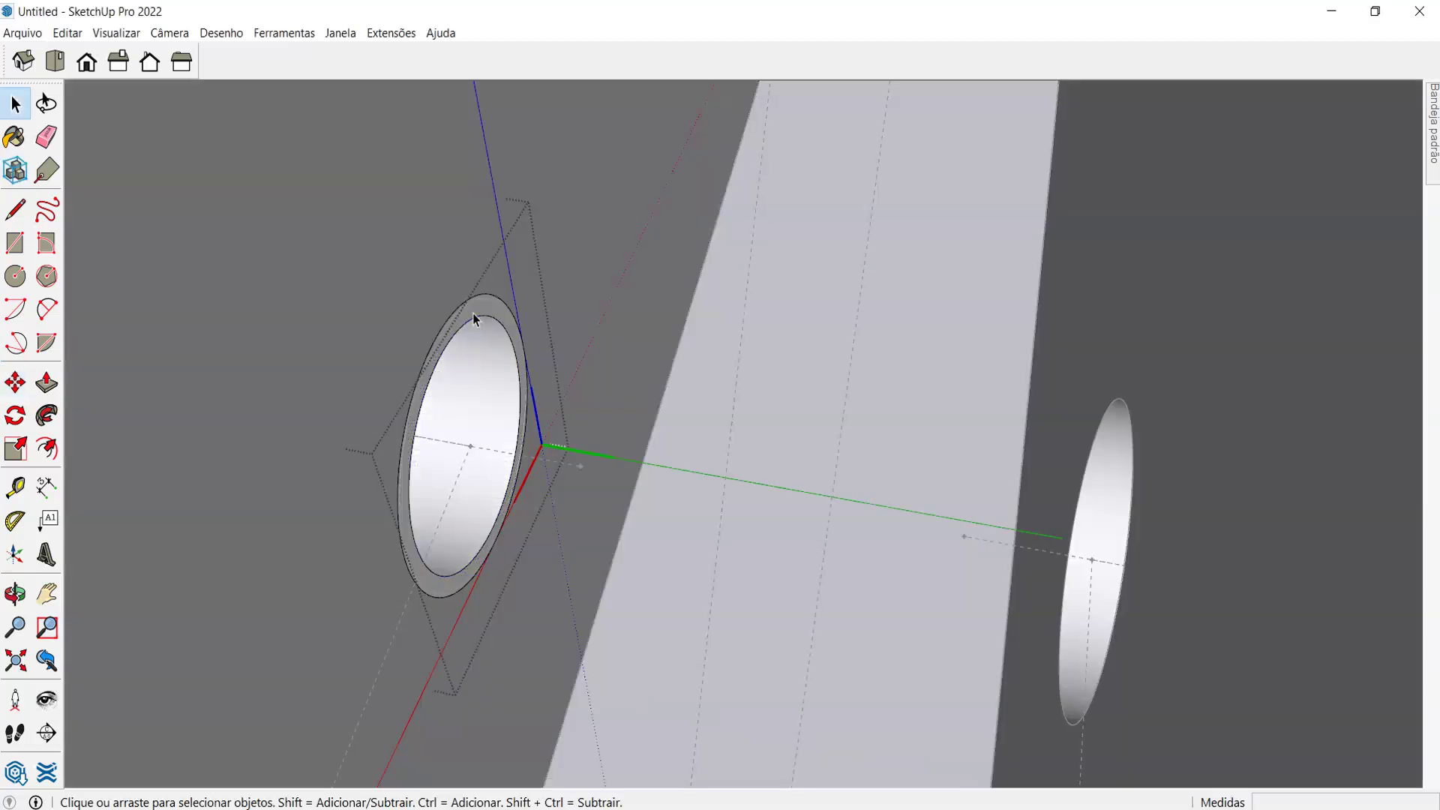
key(p)
click(475, 315)
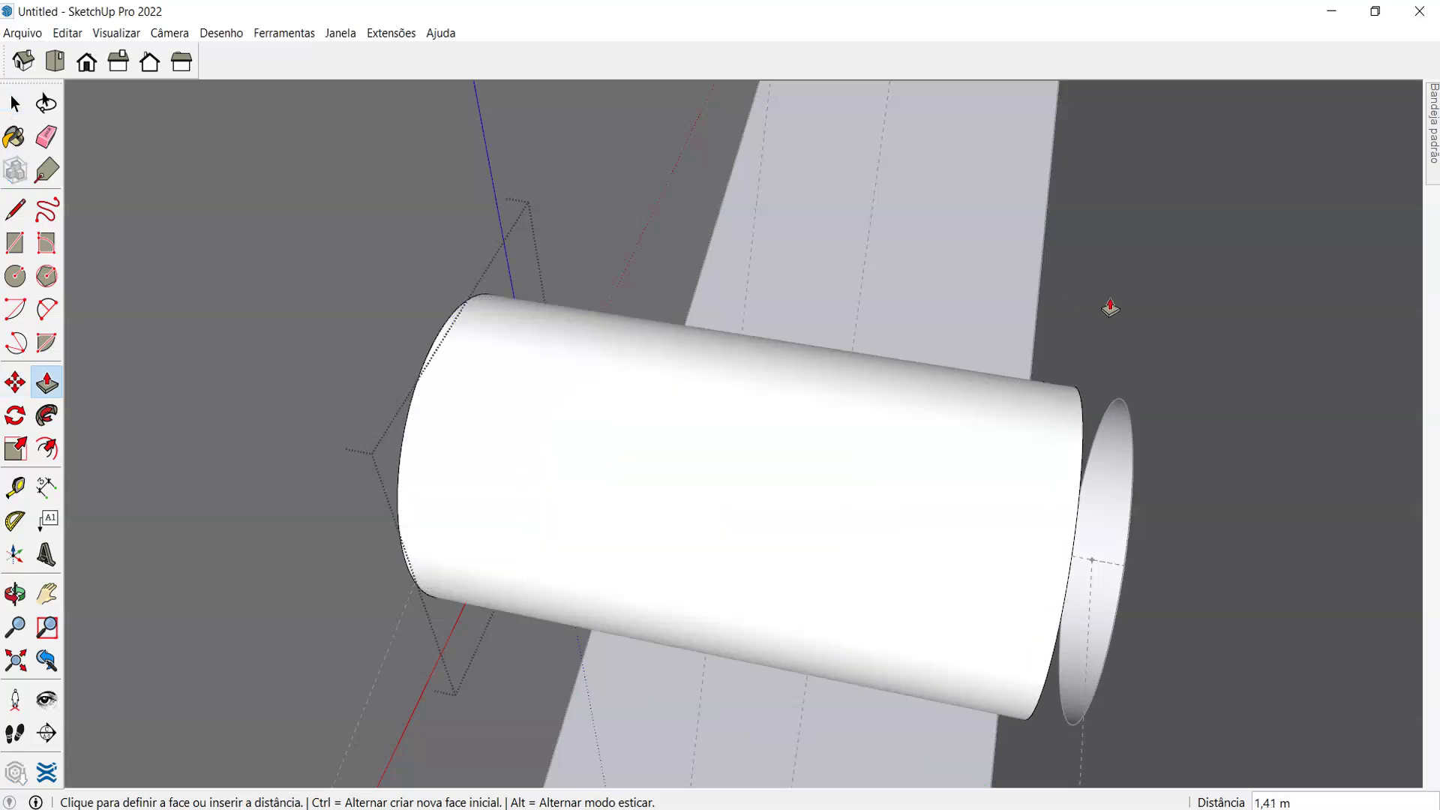
click(1146, 356)
- Inspect the tube between the arms, then undo back to the plain circle at the guide's end
scroll(1146, 356, down, 3)
middle_drag(997, 405, 499, 189)
middle_drag(700, 334, 620, 414)
scroll(770, 453, down, 2)
scroll(726, 390, up, 2)
key(ctrl+z)
- Try offsetting the circle outward by 0.5 m, then undo that offset
scroll(614, 405, up, 5)
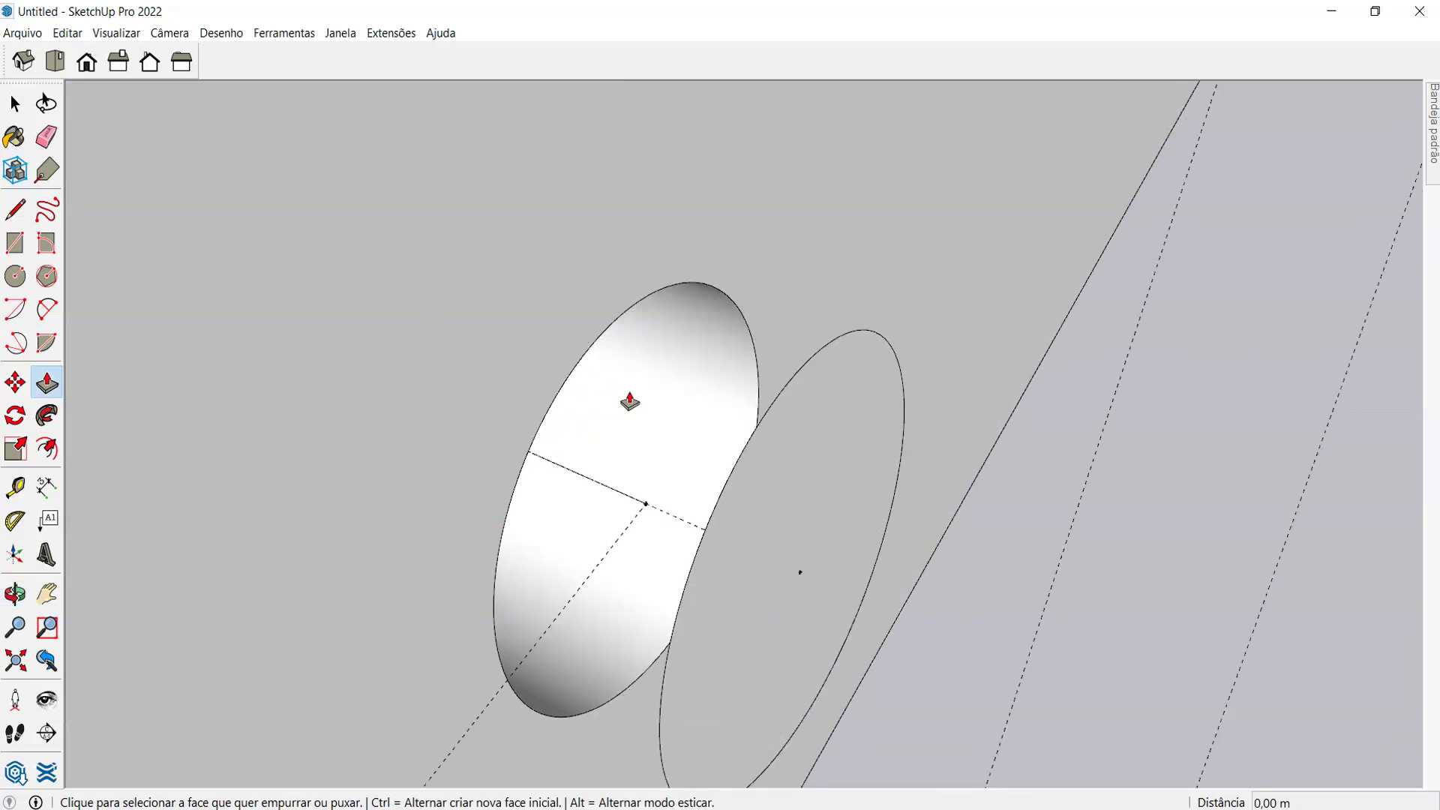
key(f)
click(779, 395)
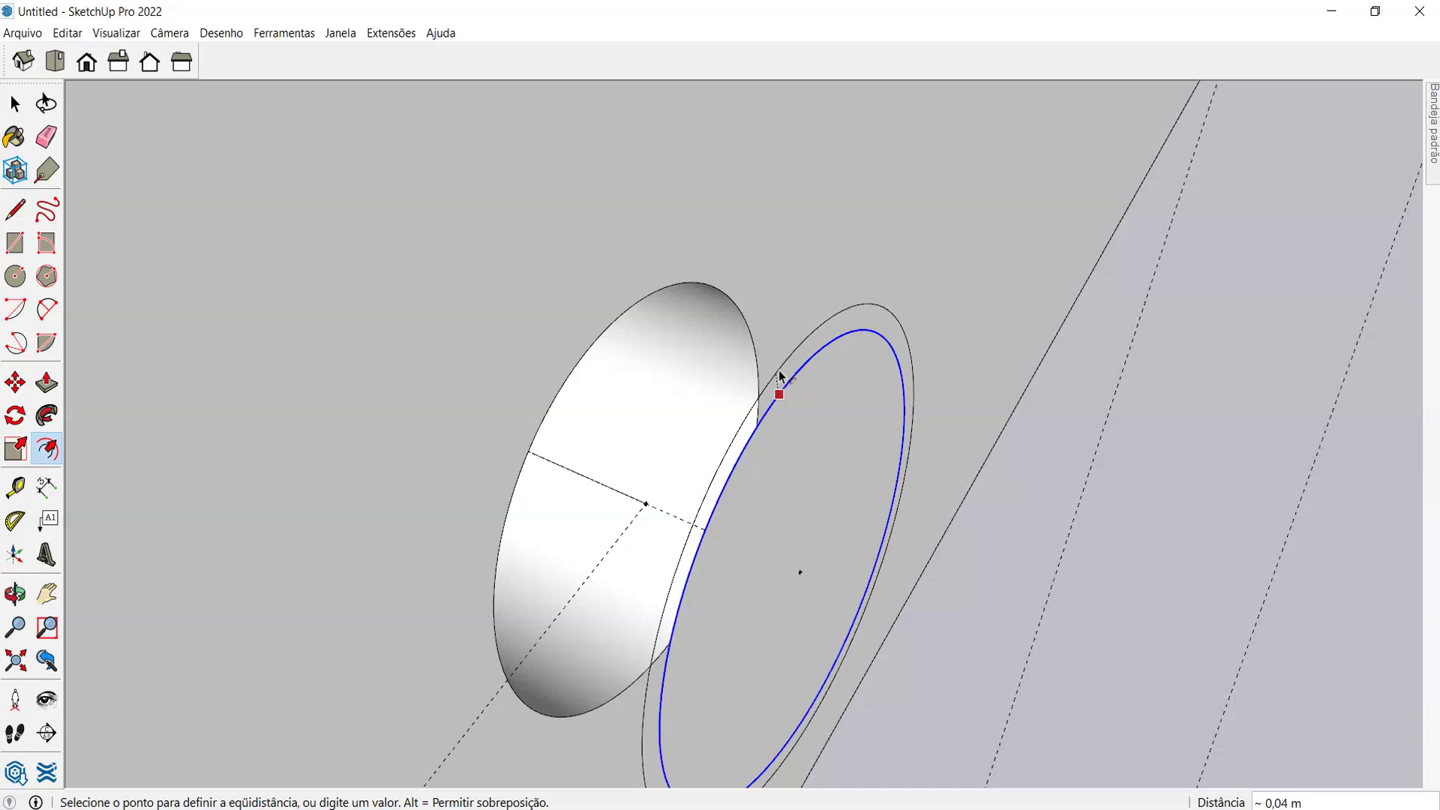
key(Return)
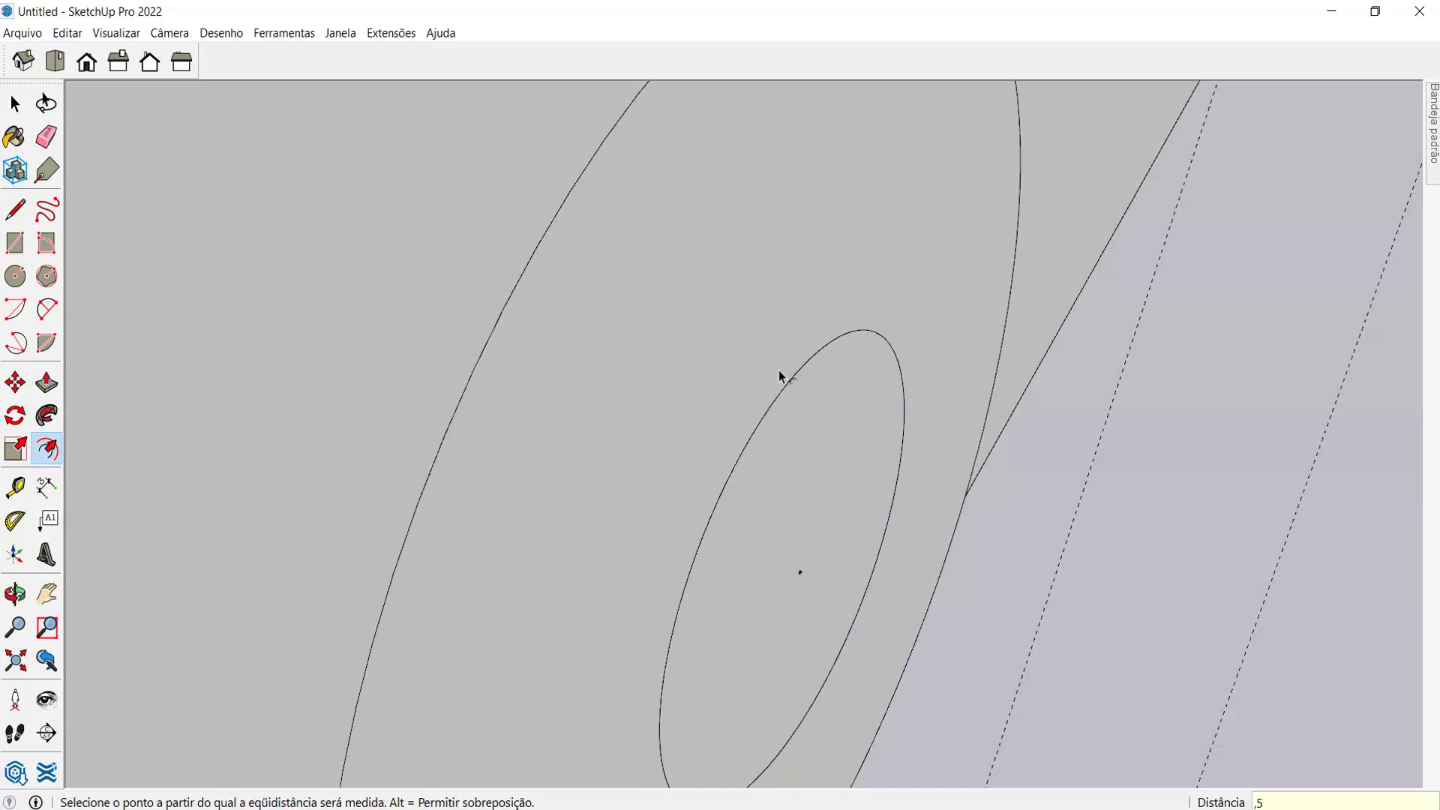
key(ctrl+z)
- Offset the circle outward by 0.05 m and delete the inner face to leave a thin ring
click(795, 396)
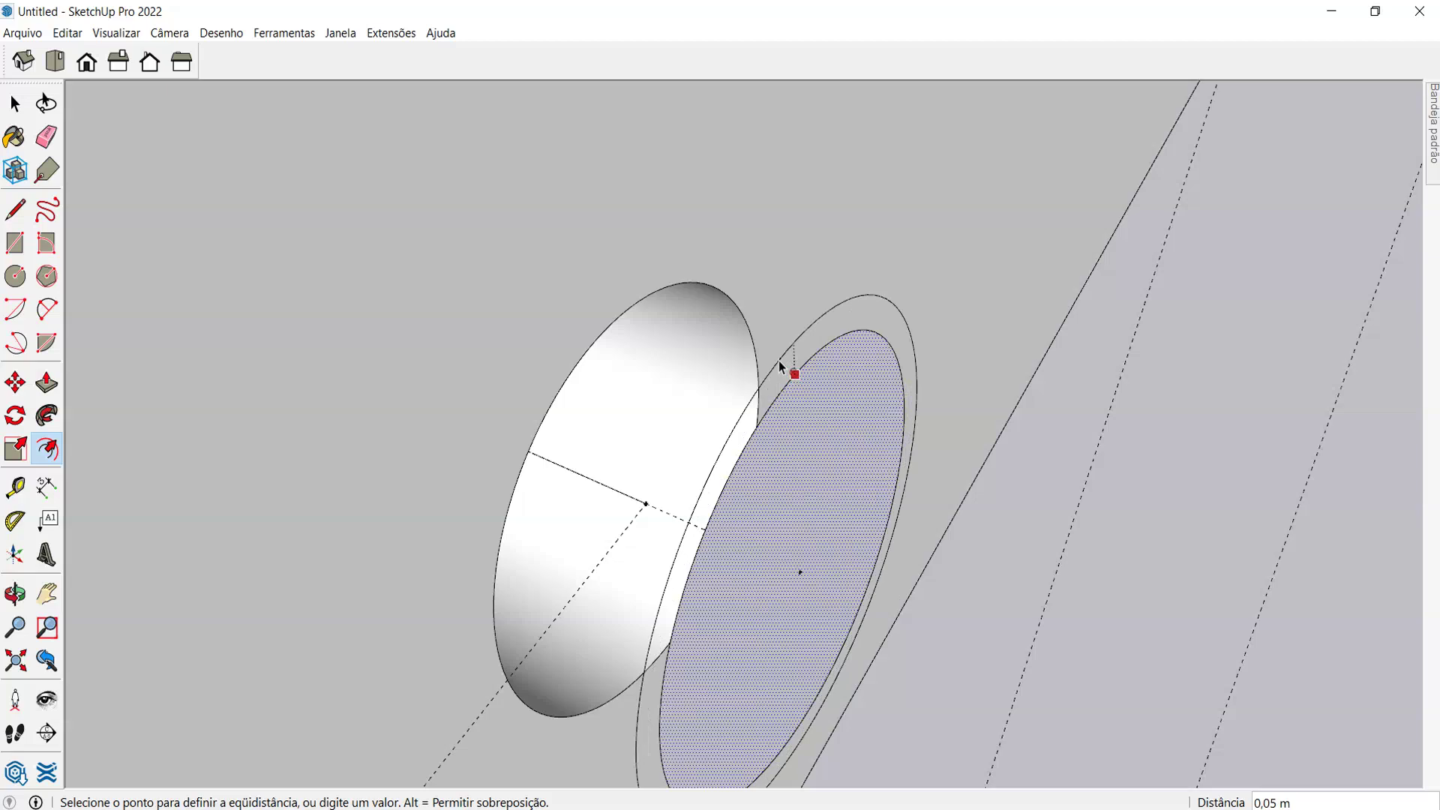
click(779, 362)
key(space)
key(e)
click(780, 391)
key(space)
key(ctrl+z)
click(801, 452)
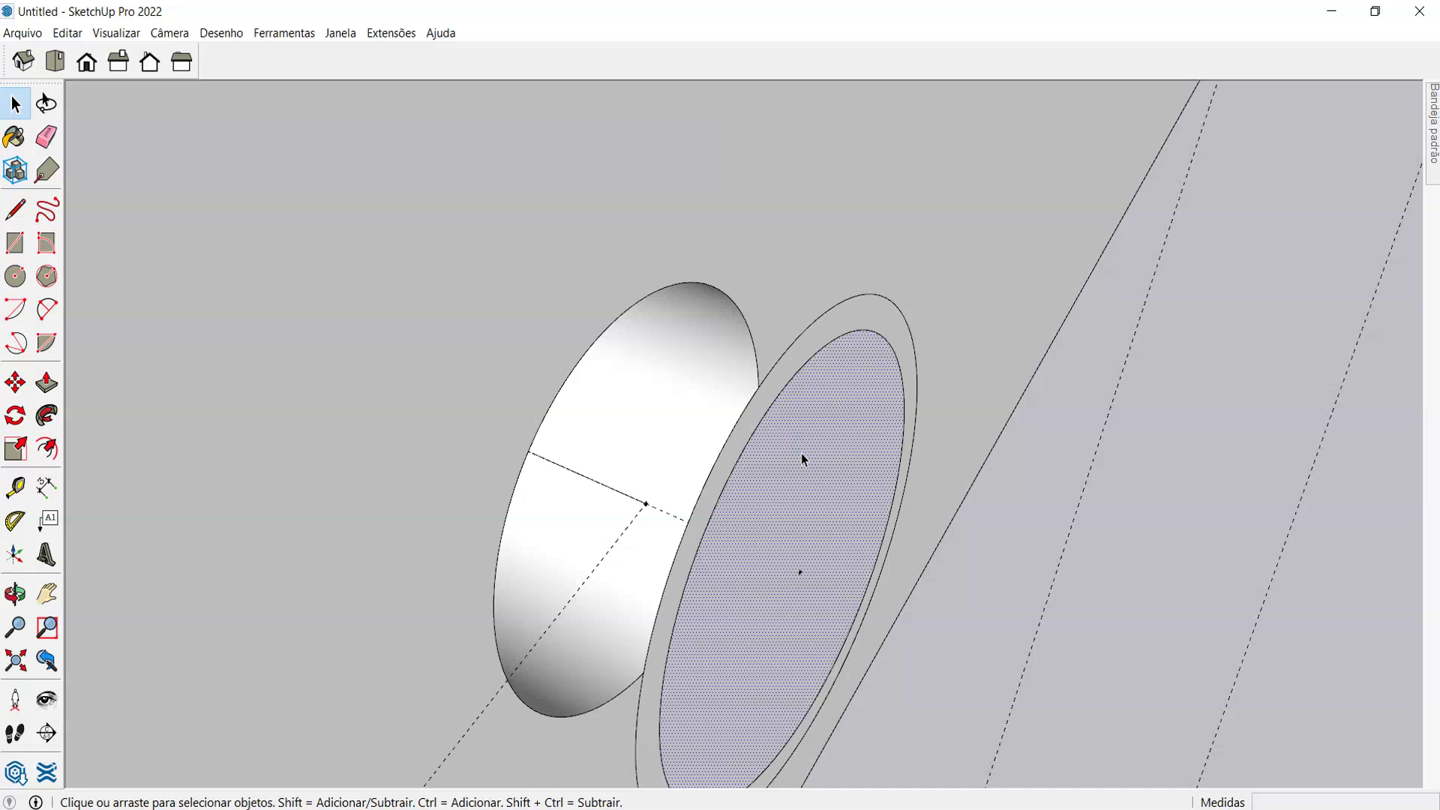
key(Delete)
- Move the ring onto the arm's elbow hole and make it a component named EST INTERNA
key(m)
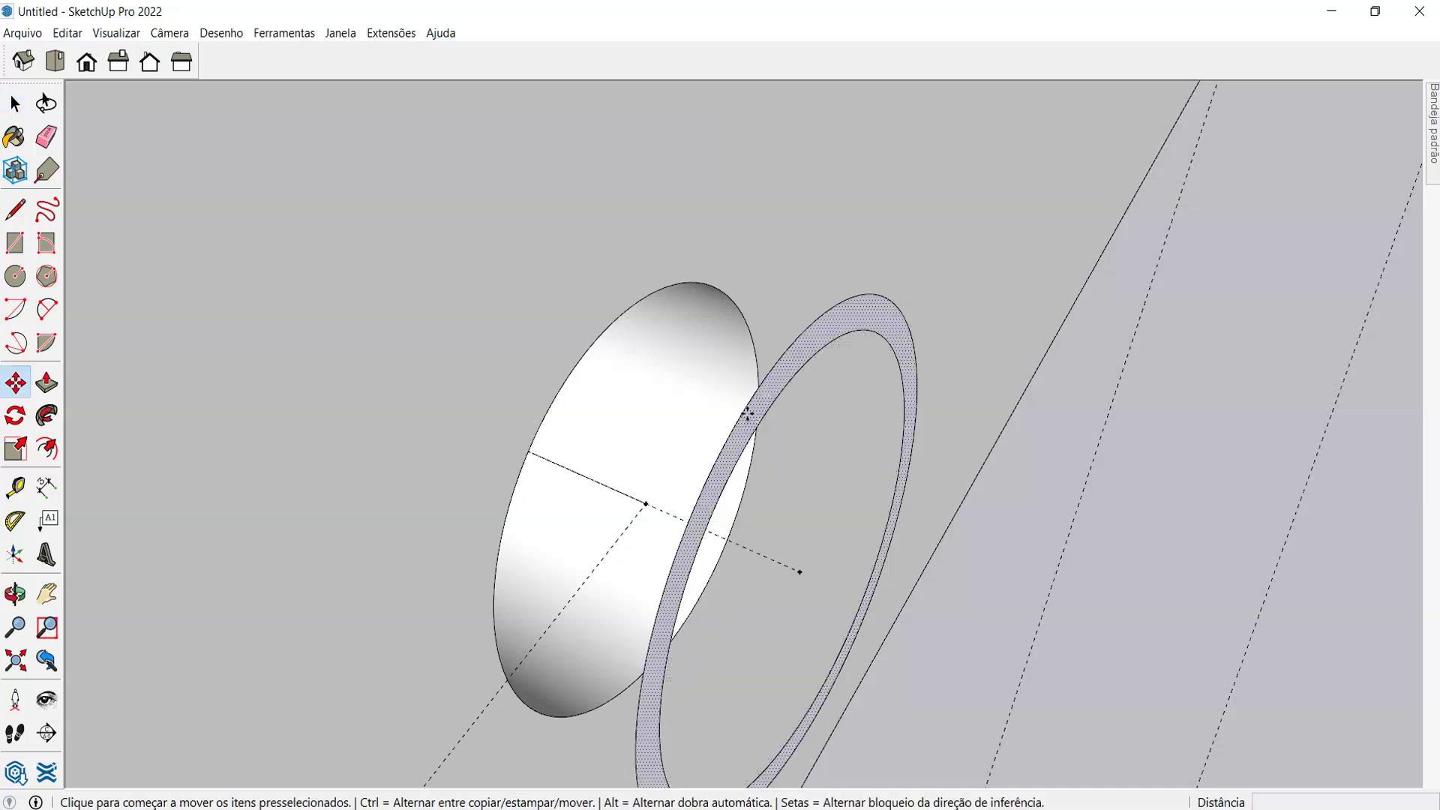
click(742, 409)
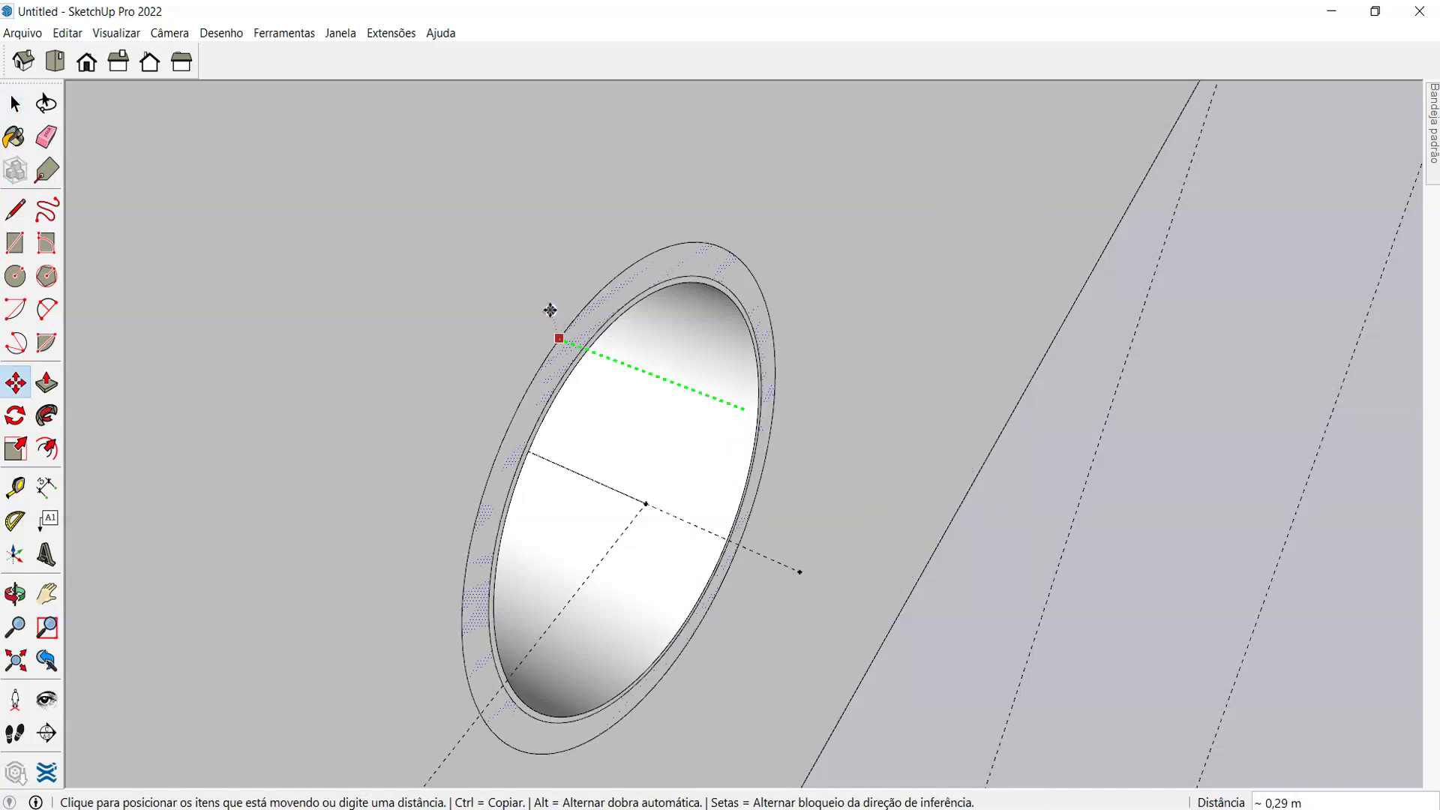
click(559, 338)
key(space)
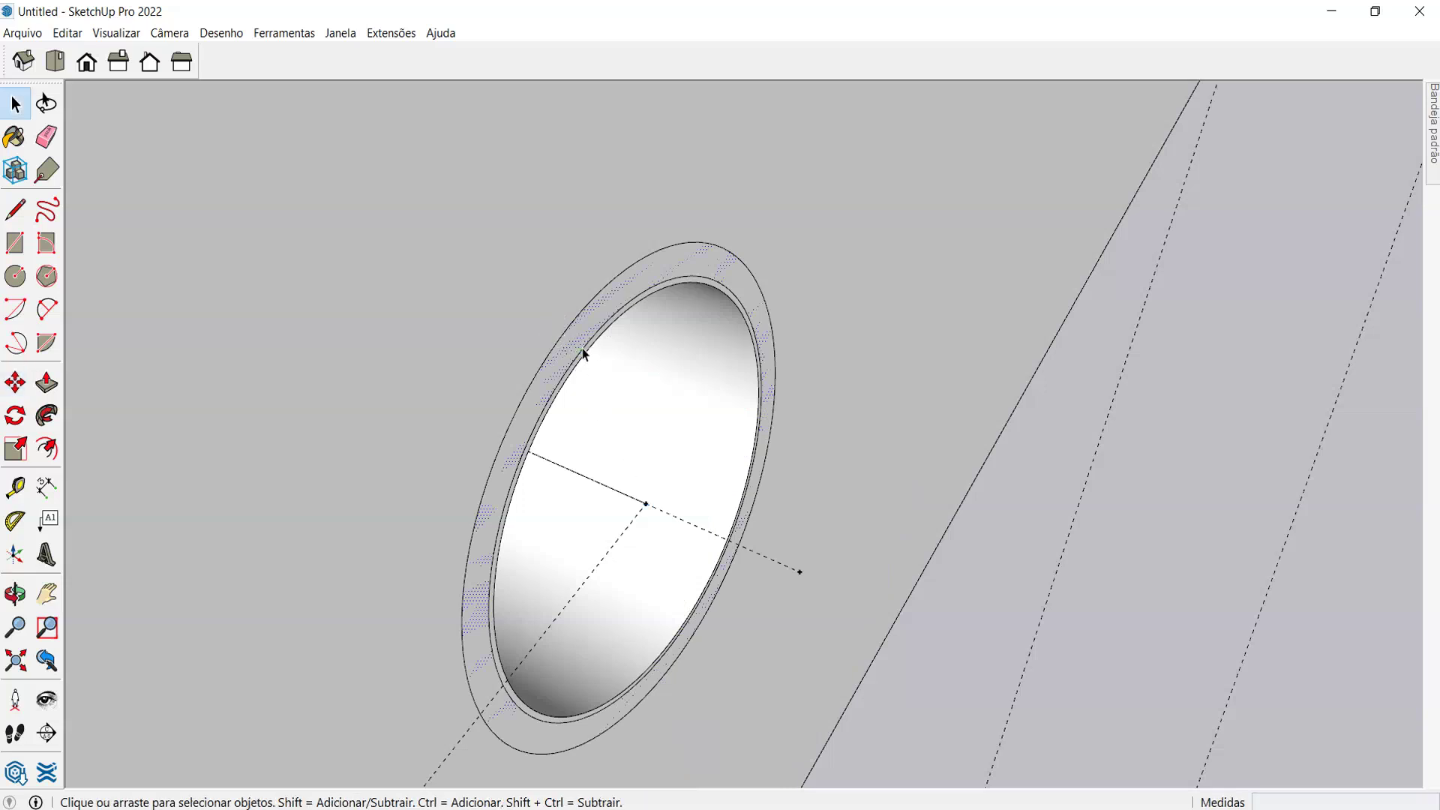
key(g)
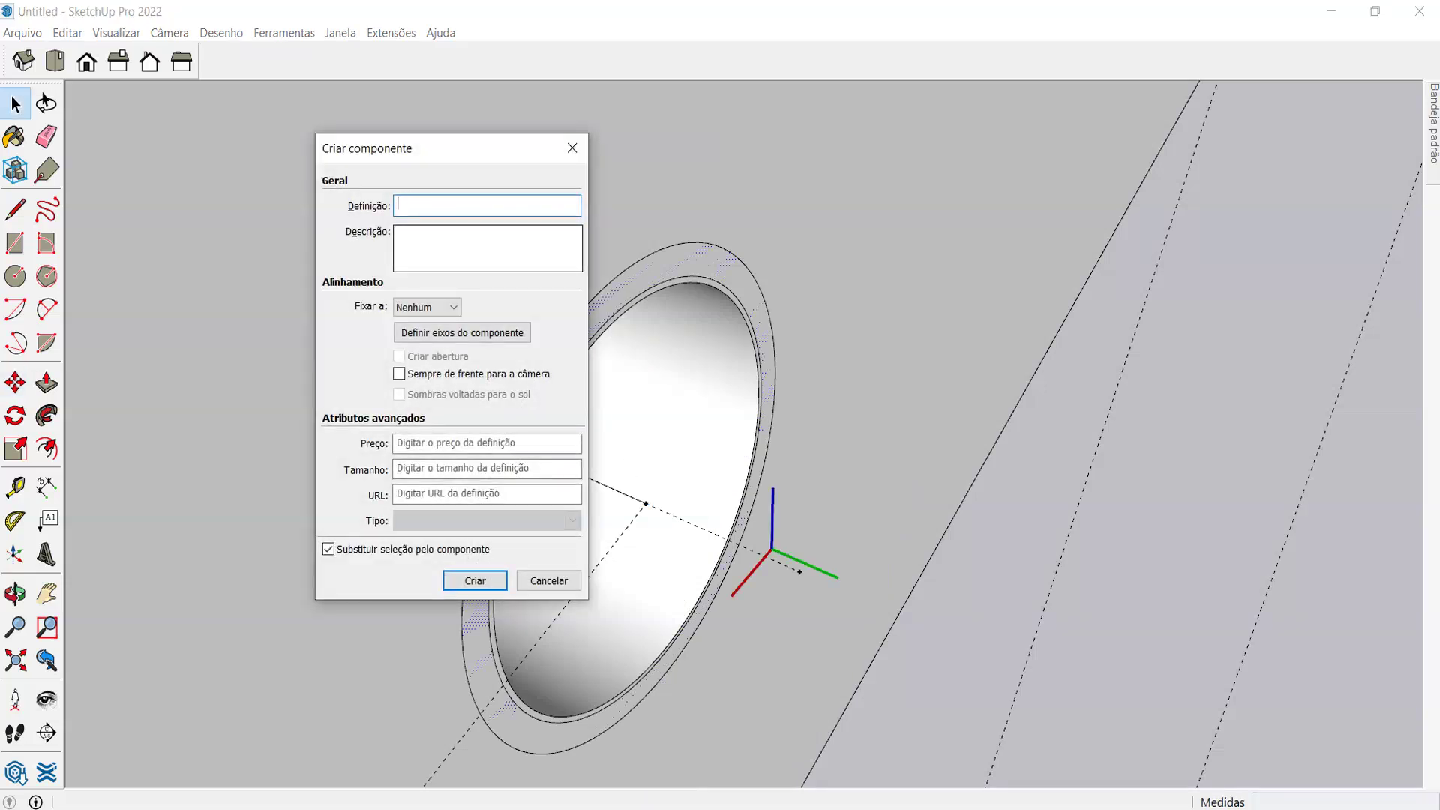
text(EST INTERNA)
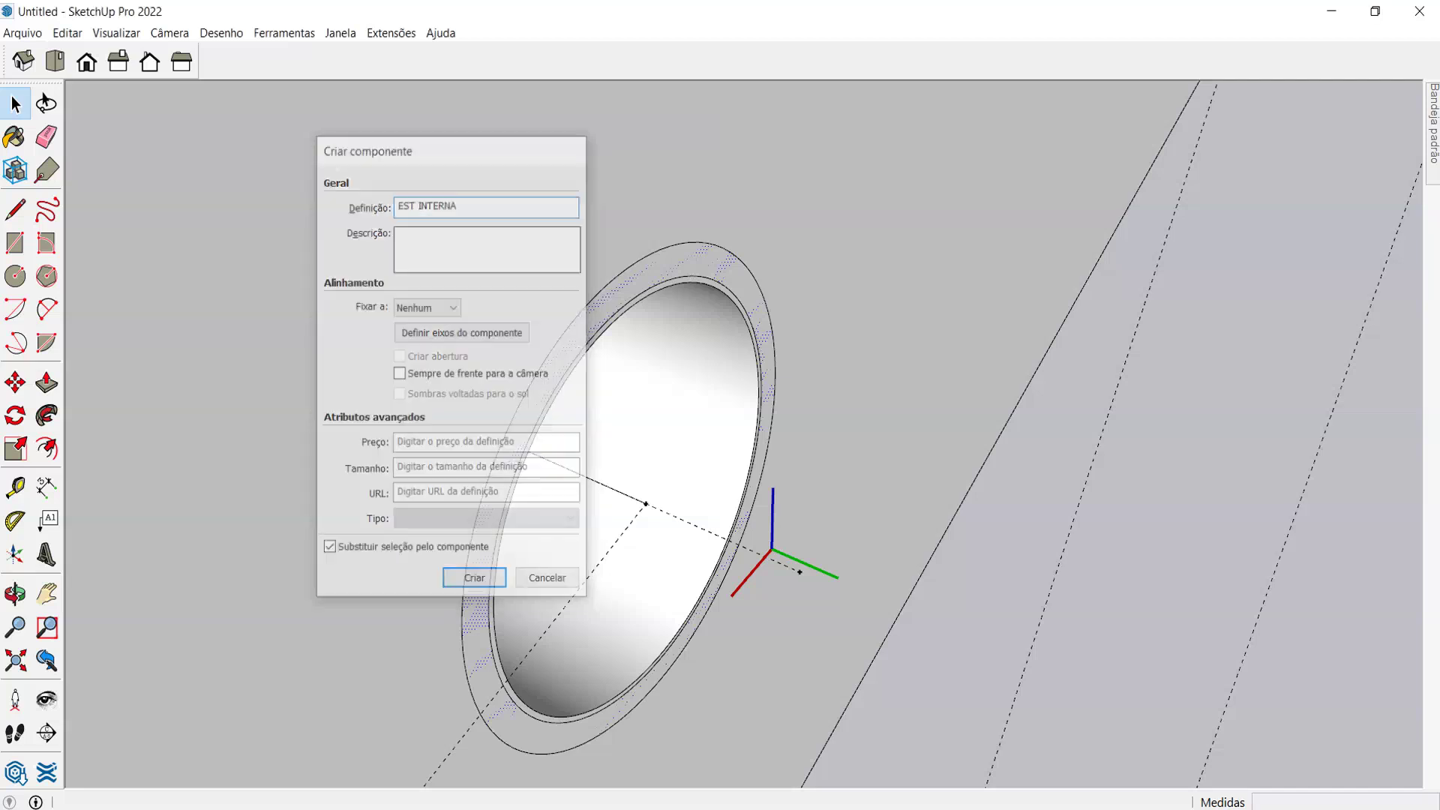
key(Return)
- Move the EST INTERNA ring by its centre from the elbow hole to the outer guide end at the arm's upper hole
double_click(573, 347)
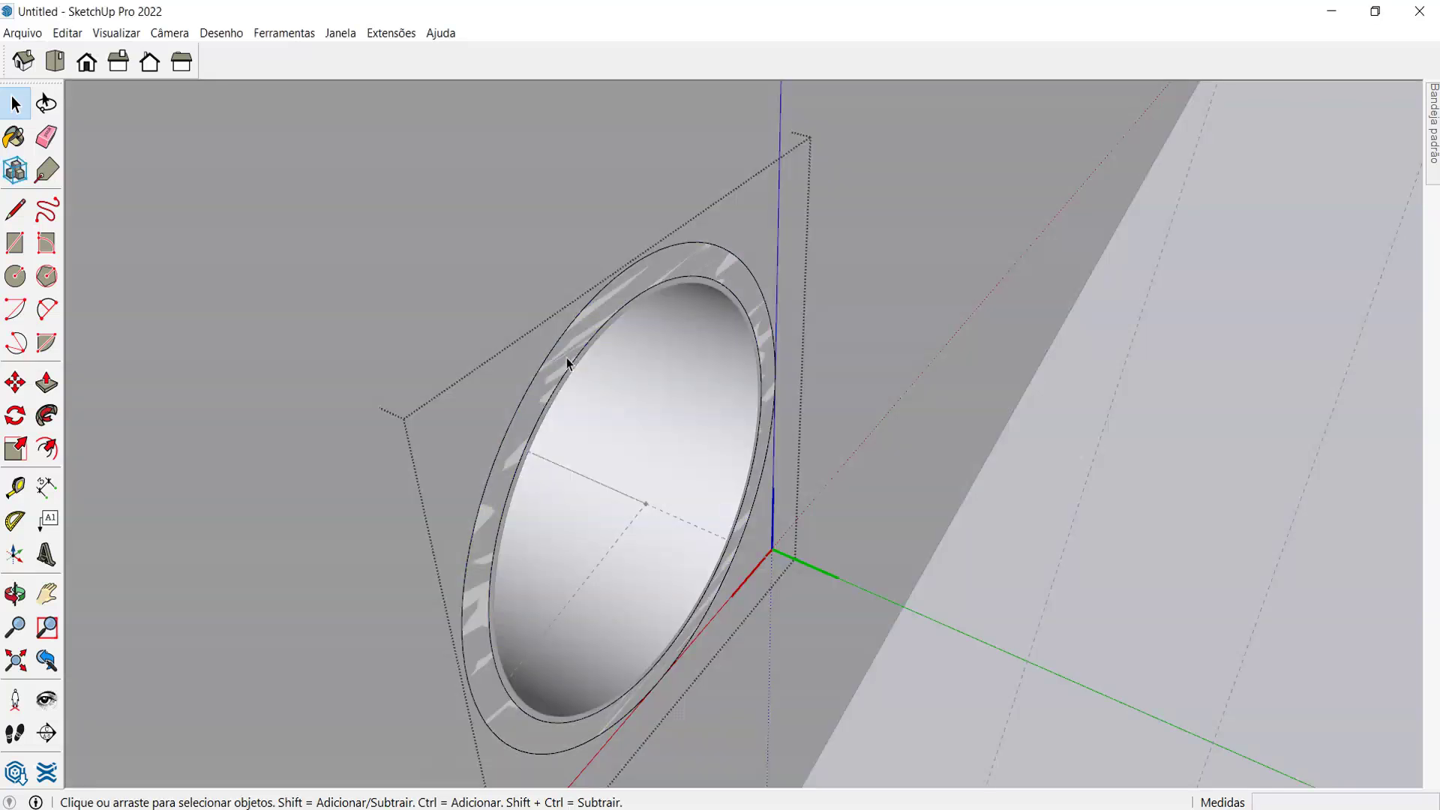
scroll(817, 399, down, 12)
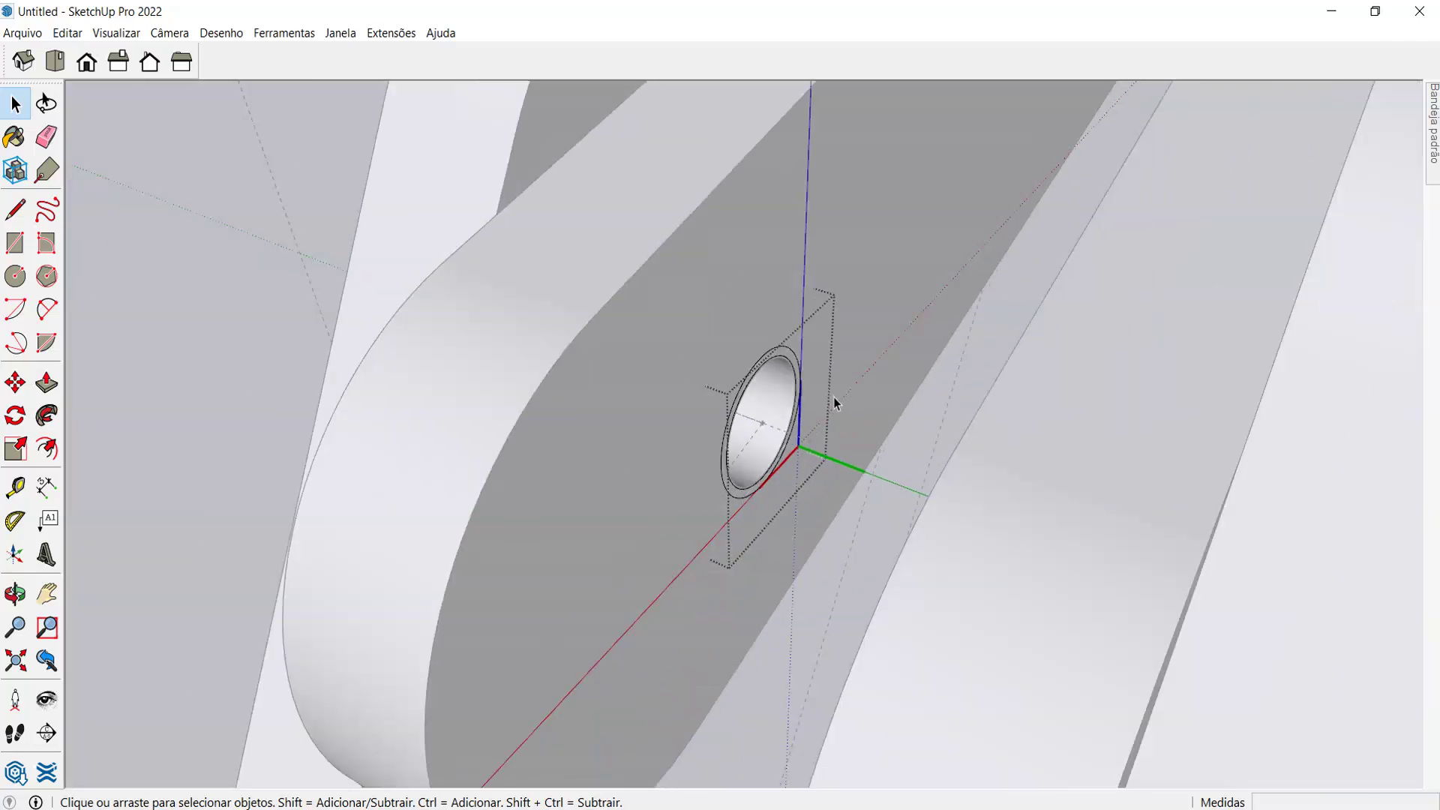
scroll(821, 409, up, 6)
key(m)
scroll(849, 529, up, 3)
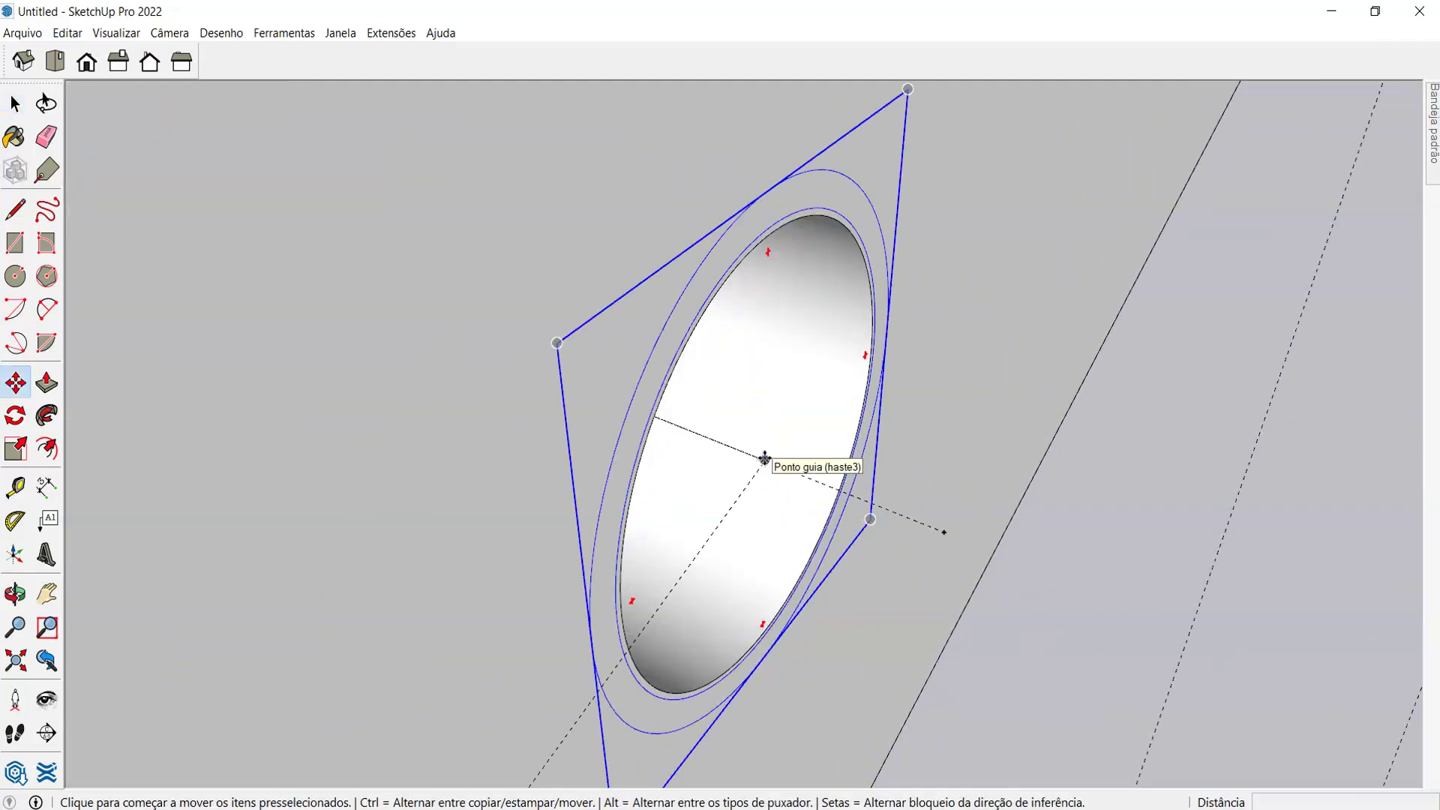
click(765, 459)
scroll(719, 453, down, 5)
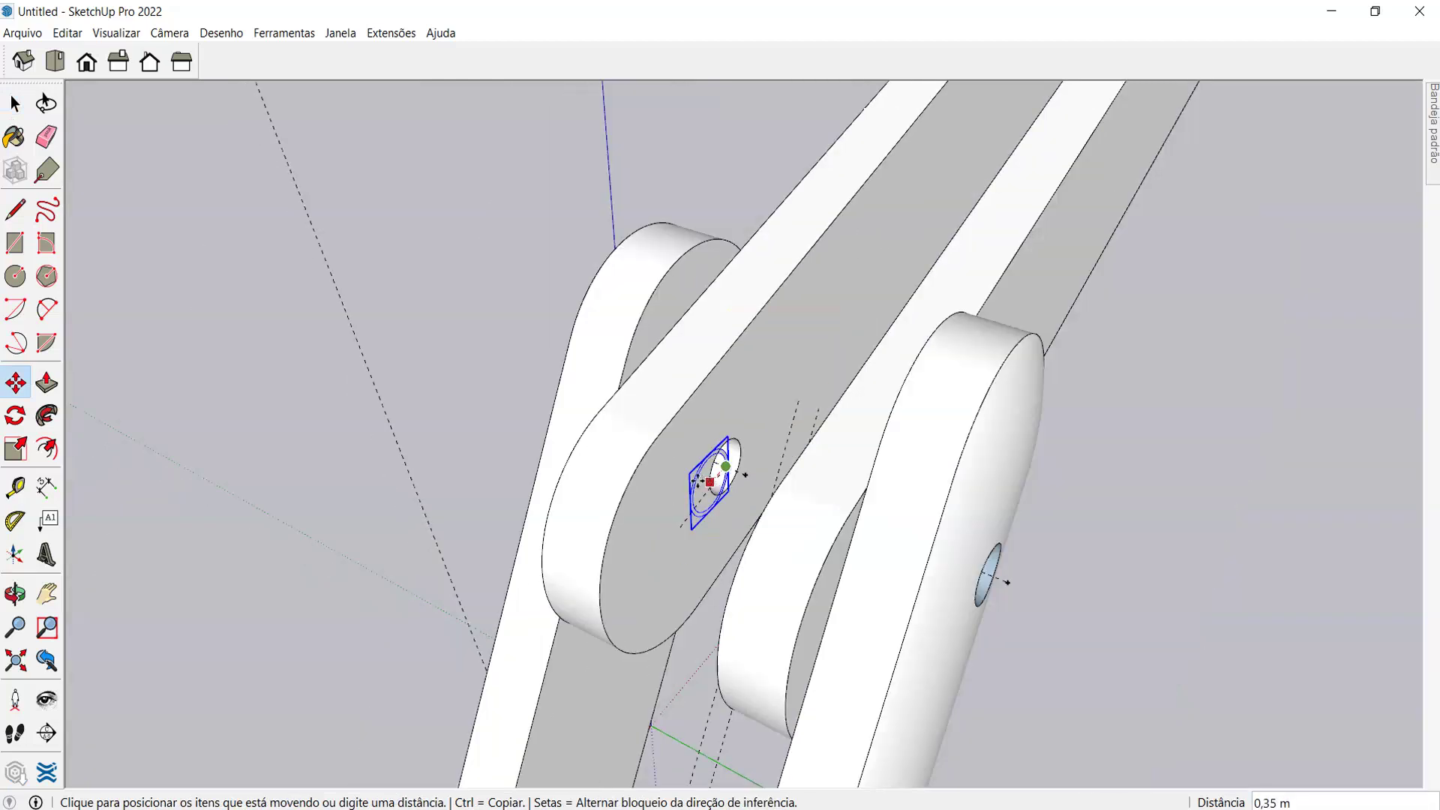
scroll(750, 473, down, 3)
middle_drag(788, 483, 875, 232)
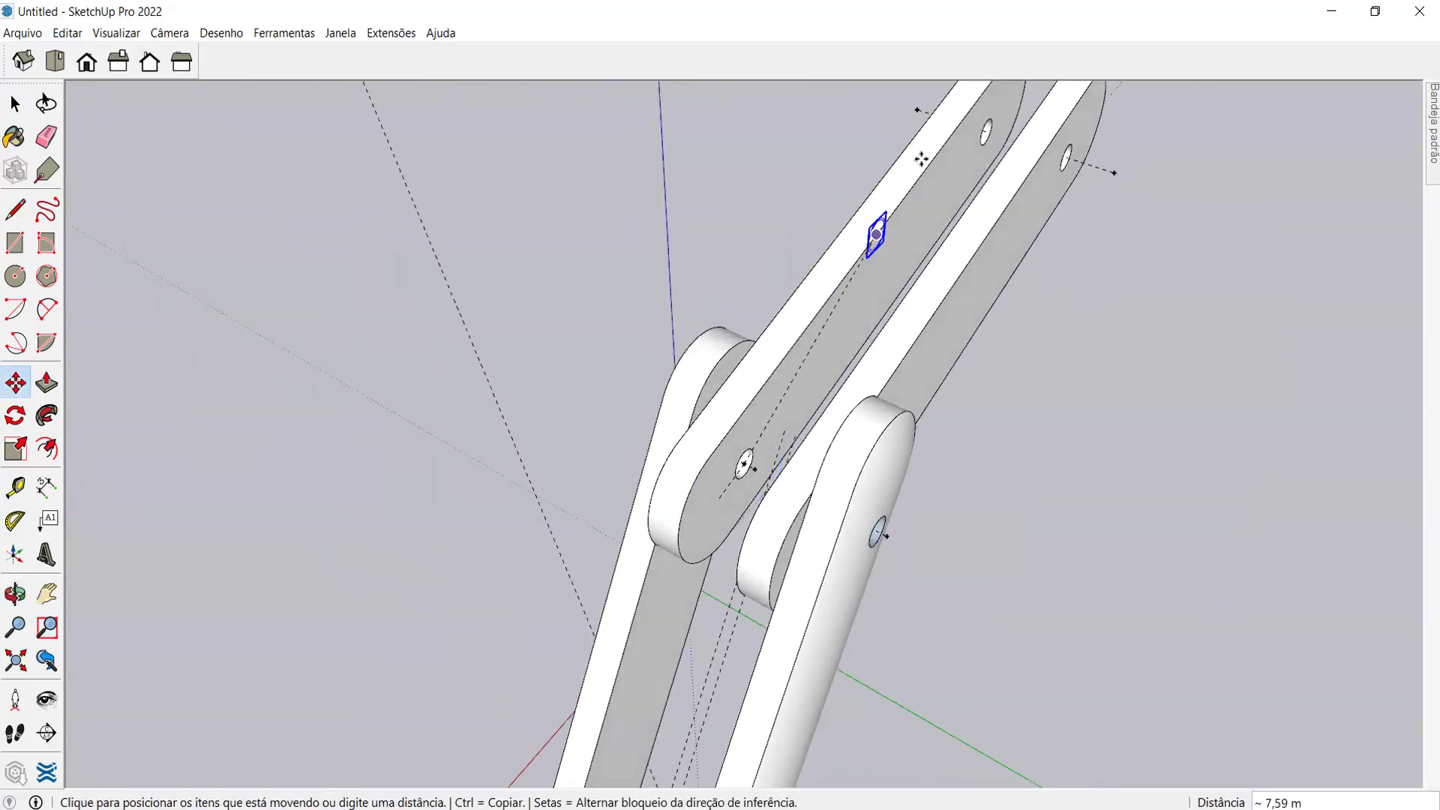
scroll(999, 100, up, 5)
scroll(999, 100, up, 5)
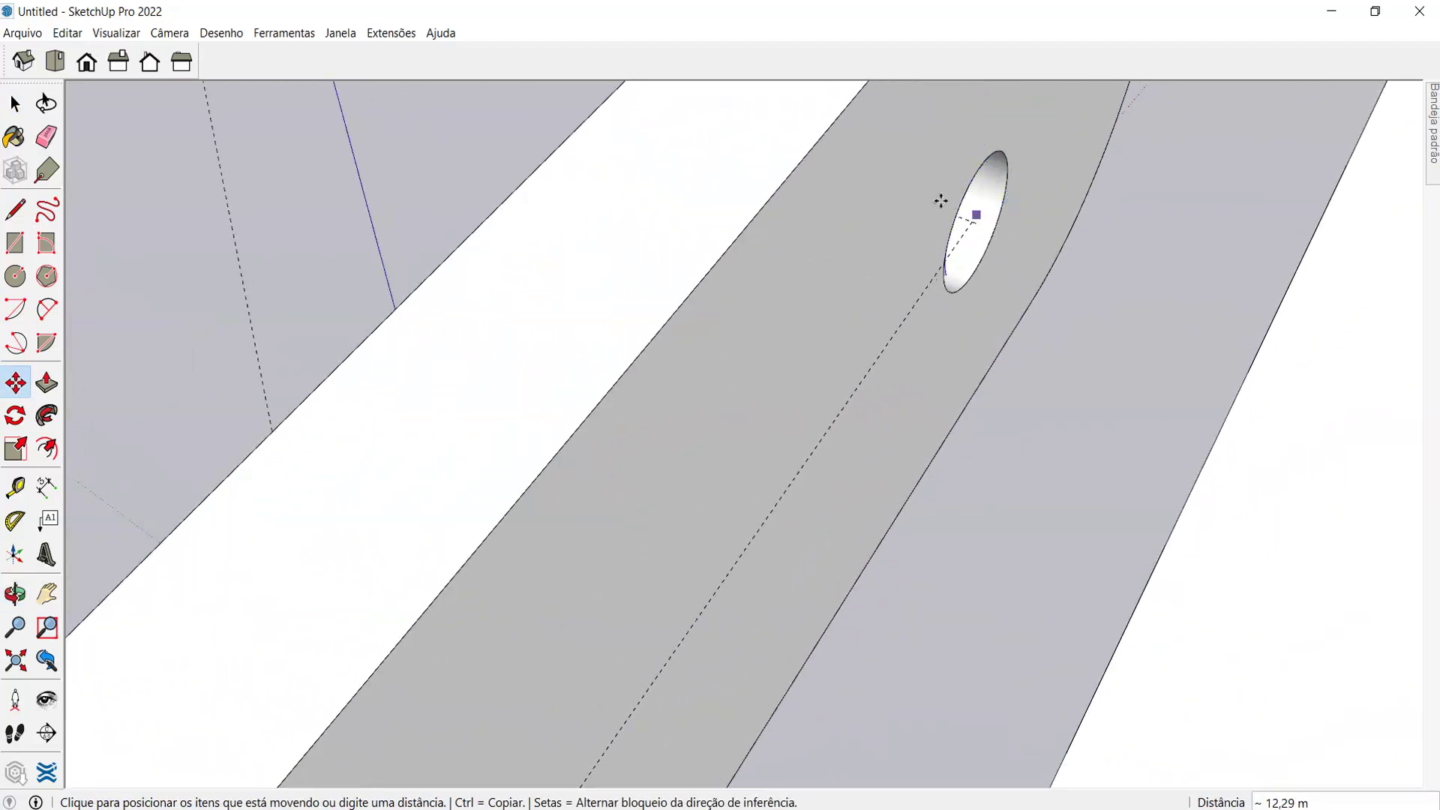
middle_drag(972, 216, 1038, 200)
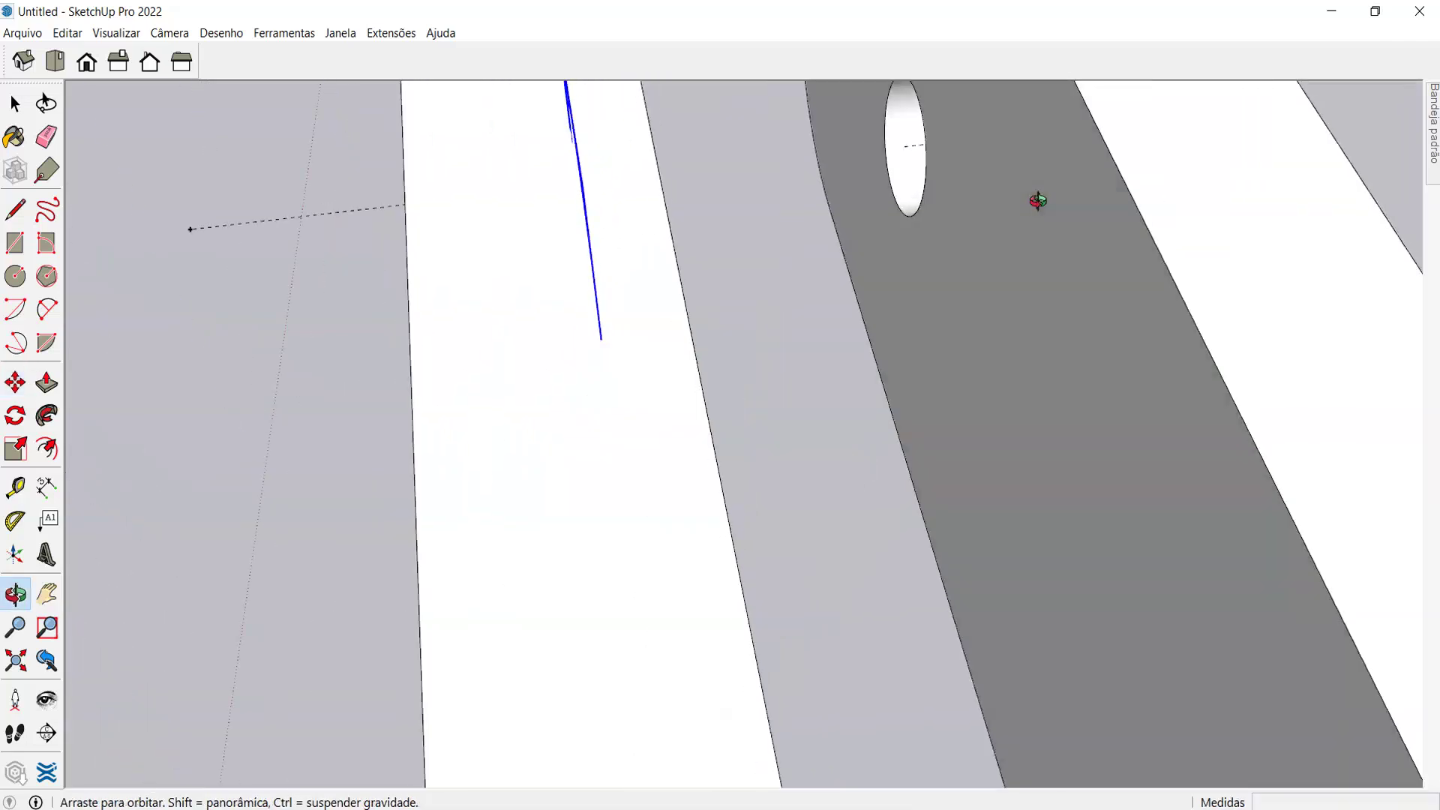
click(185, 229)
- Copy the ring from the upper hole's guide end to the guide point at the outer arm's lower hole
click(187, 232)
key(ctrl)
middle_drag(408, 237, 490, 129)
scroll(491, 132, down, 3)
middle_drag(364, 444, 746, 283)
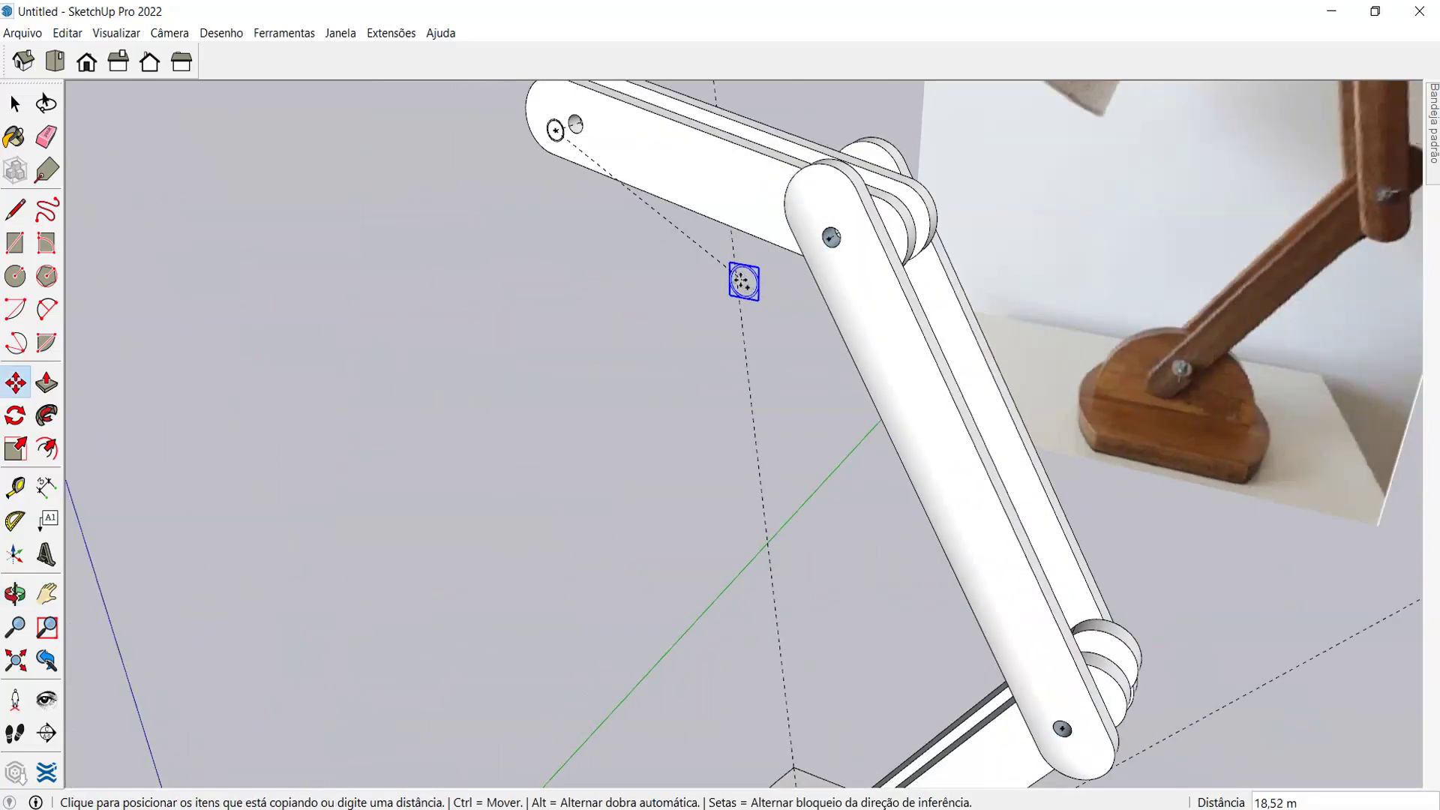
scroll(659, 252, down, 3)
scroll(838, 545, up, 5)
scroll(893, 469, up, 5)
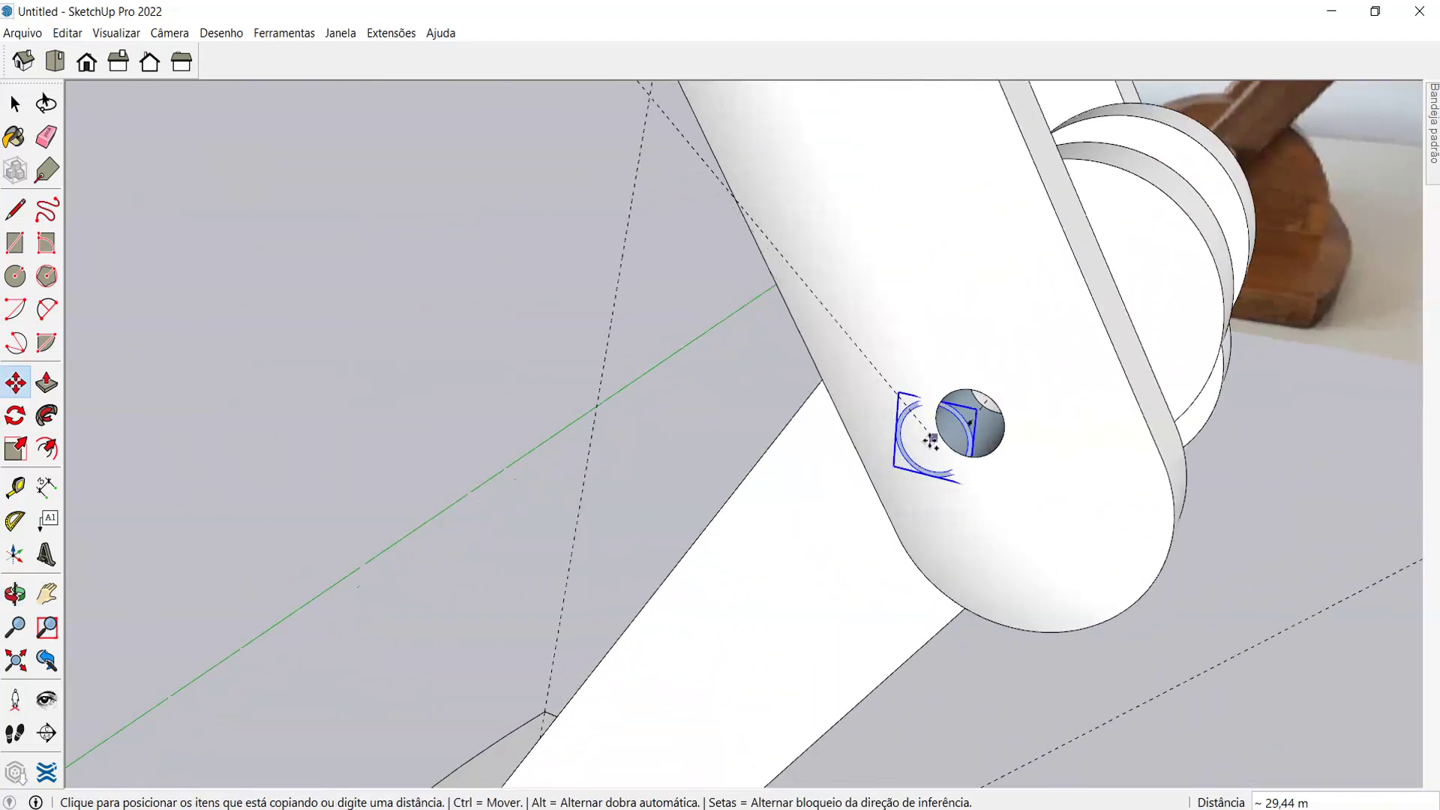
click(970, 422)
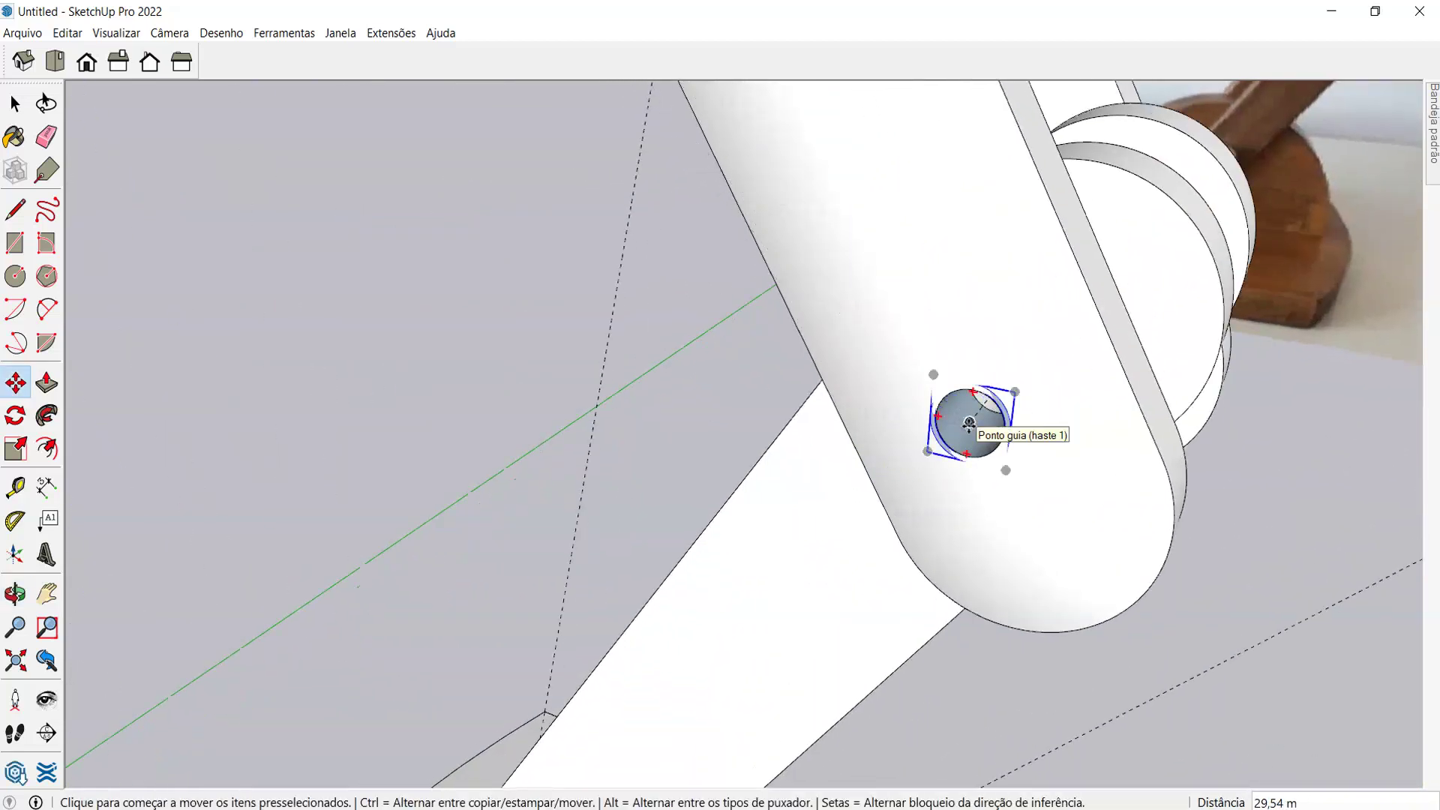
- Copy the ring from the outer arm's lower hole to the guide end at the lower arm's base hole
click(968, 422)
scroll(997, 449, down, 5)
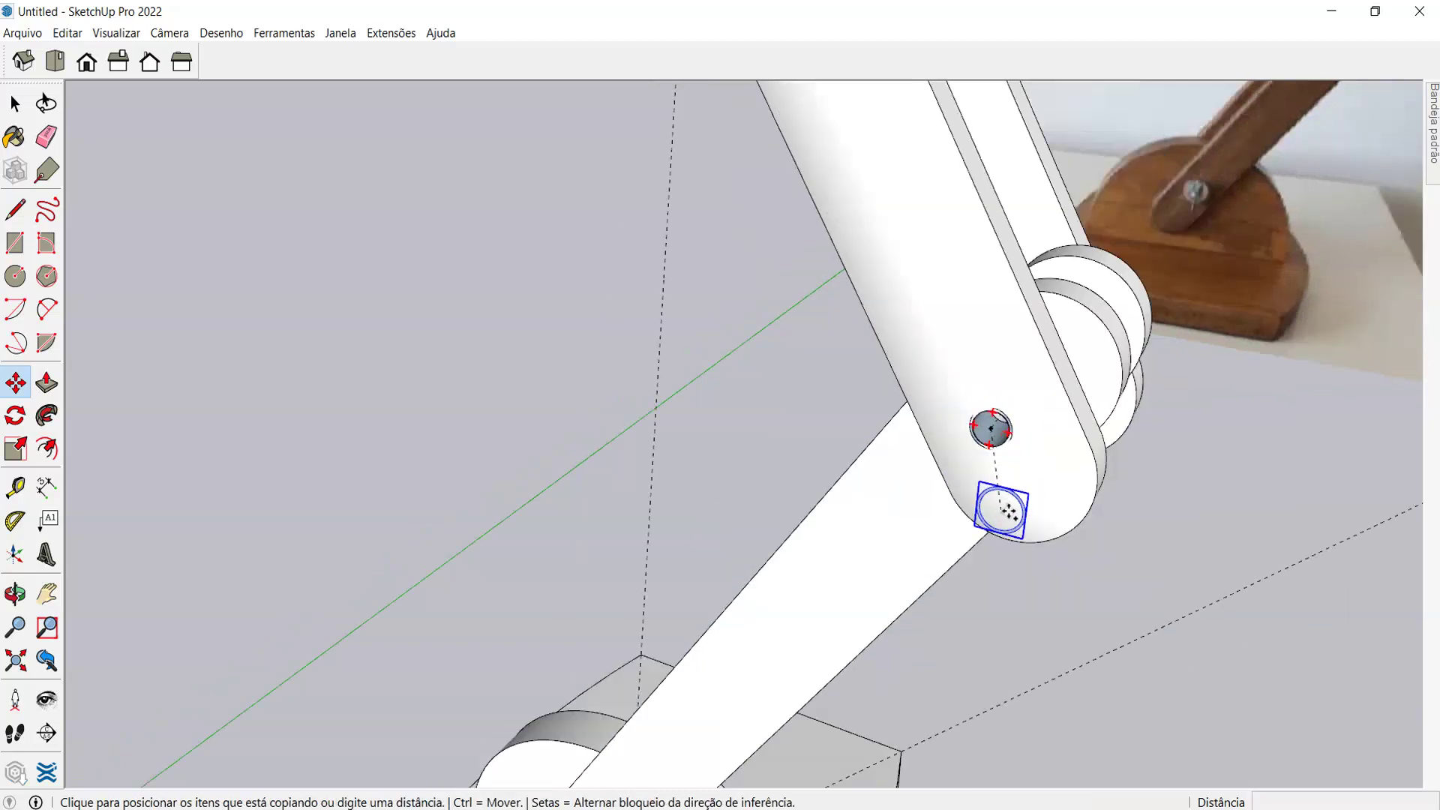
scroll(786, 555, down, 2)
scroll(800, 621, up, 6)
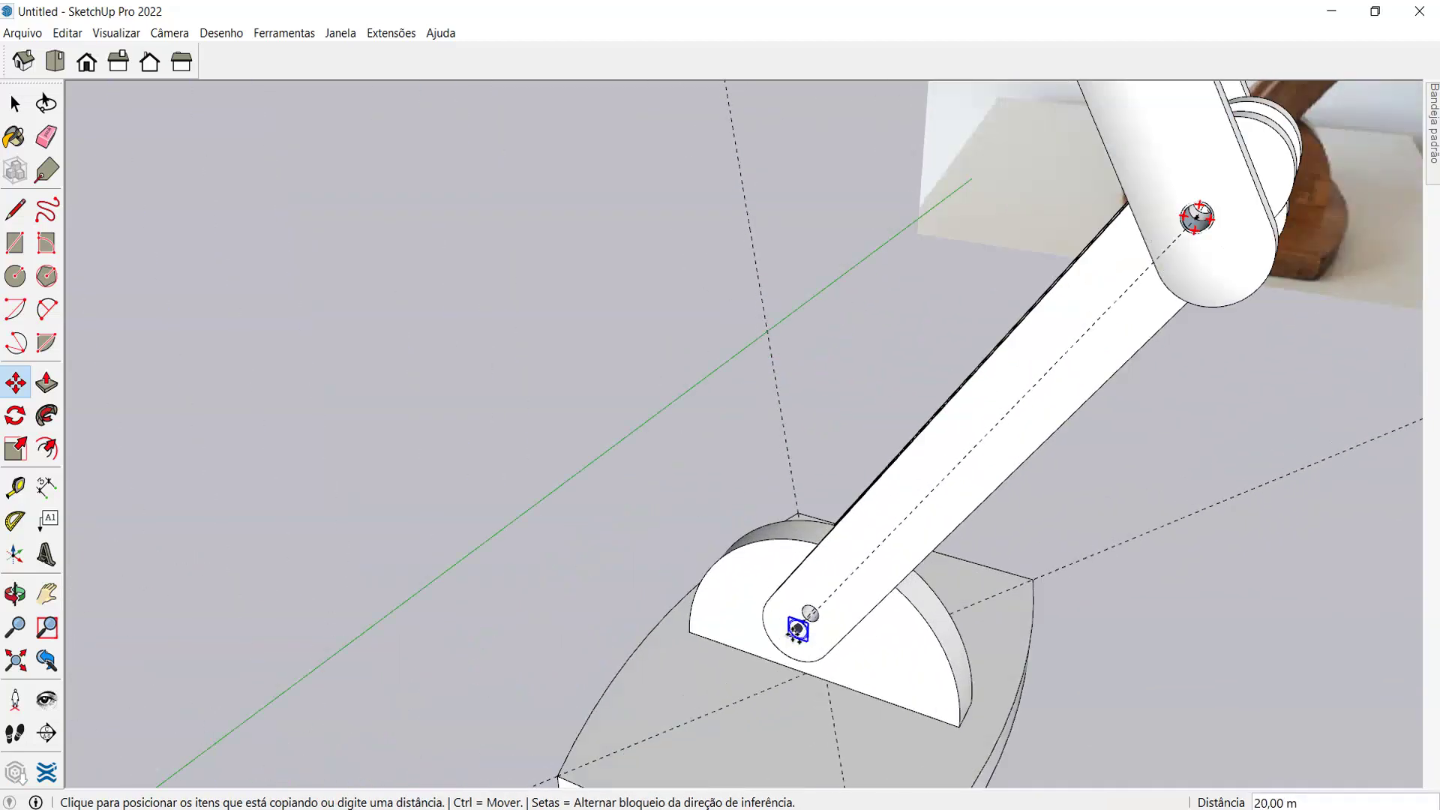
middle_drag(820, 608, 832, 605)
scroll(1035, 524, down, 5)
middle_drag(1035, 524, 1117, 334)
scroll(1118, 335, up, 5)
scroll(842, 493, down, 2)
scroll(842, 492, down, 5)
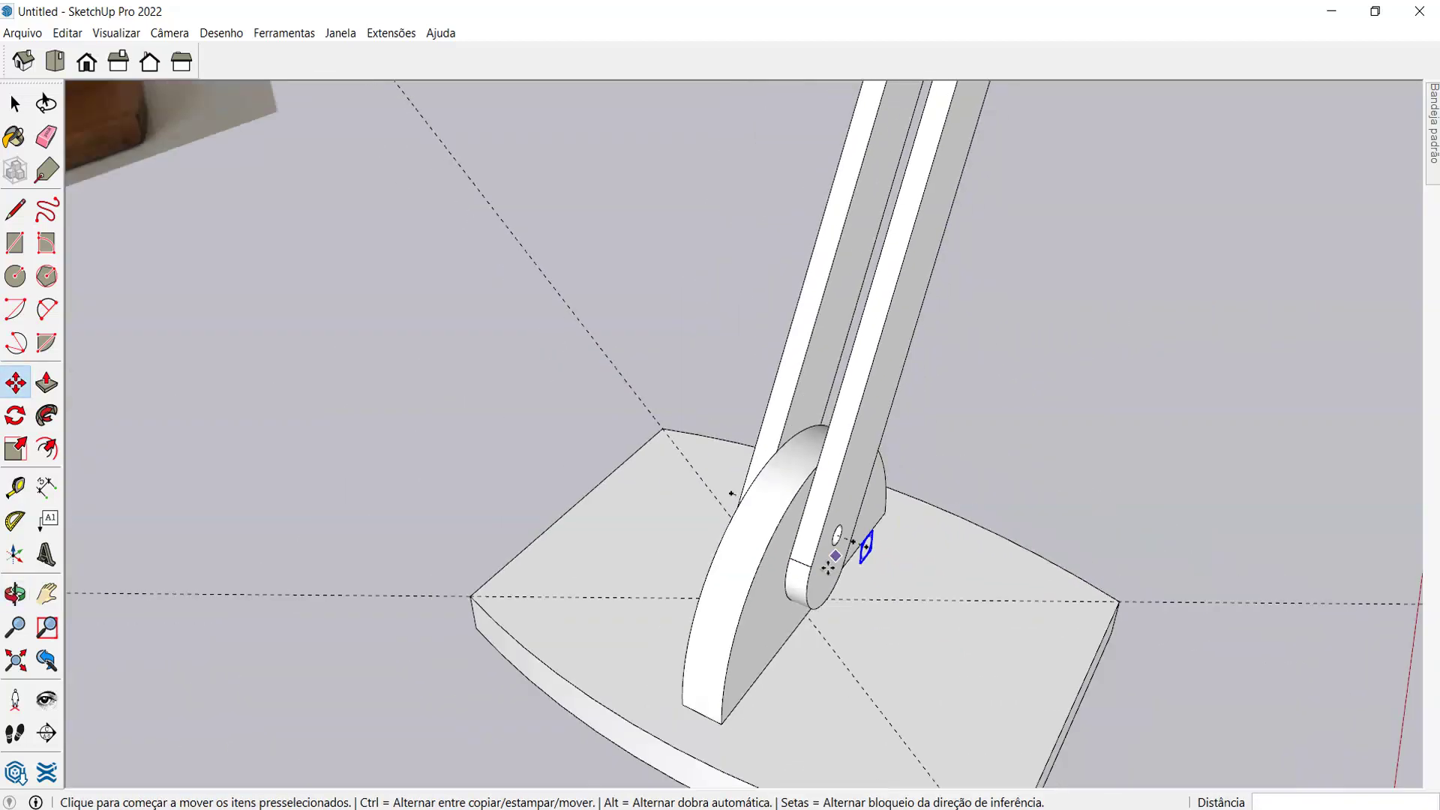
middle_drag(562, 462, 1032, 545)
scroll(808, 280, up, 5)
middle_drag(763, 286, 771, 218)
scroll(749, 225, up, 3)
scroll(742, 240, up, 2)
middle_drag(887, 335, 1109, 345)
scroll(969, 445, down, 3)
scroll(773, 271, up, 6)
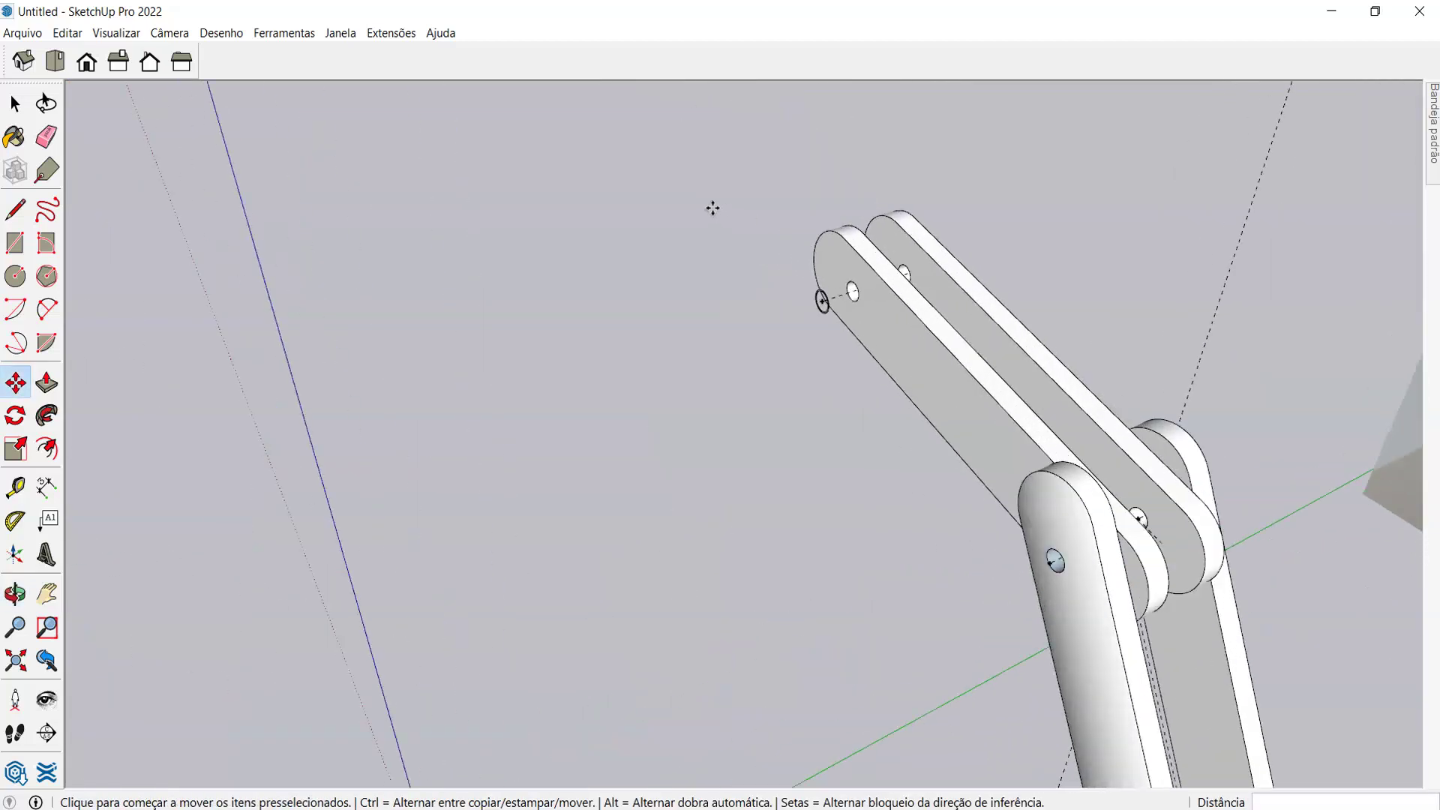
key(space)
key(m)
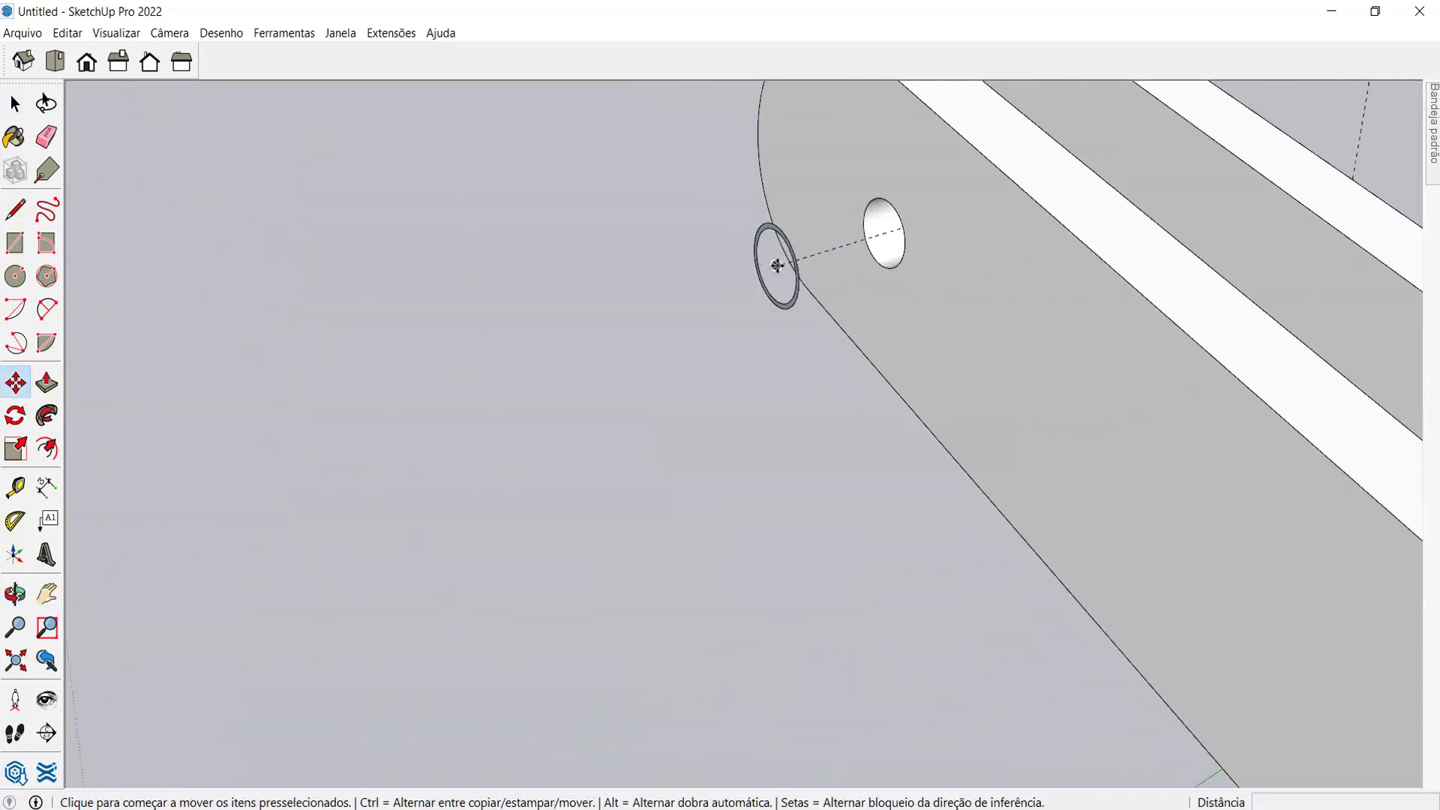
ctrl+click(777, 266)
scroll(470, 119, down, 2)
middle_drag(470, 119, 1208, 447)
scroll(718, 333, down, 2)
scroll(674, 258, up, 4)
key(space)
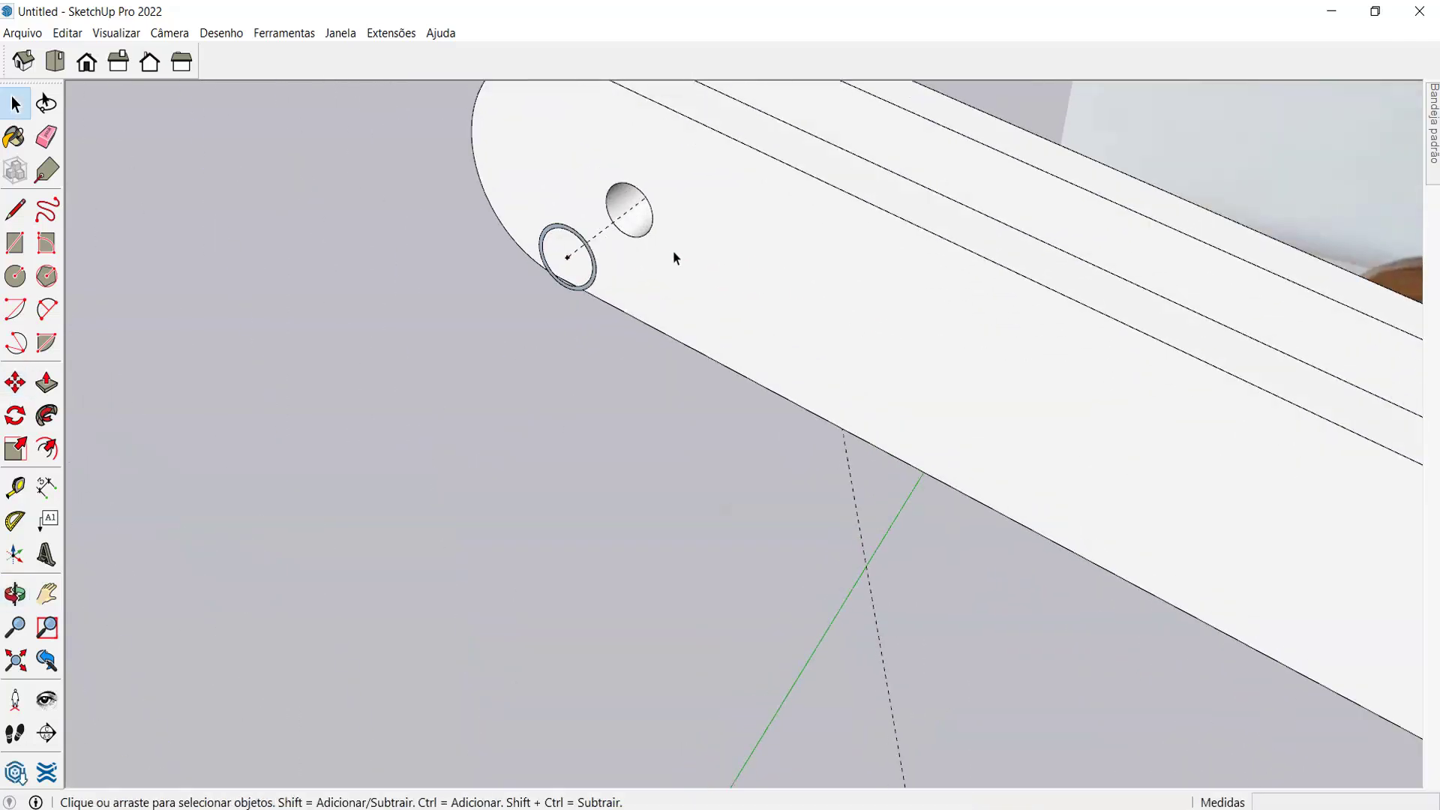
- Copy the upper ring to the guide end at the elbow and move that copy onto the inner arm's elbow hole
key(m)
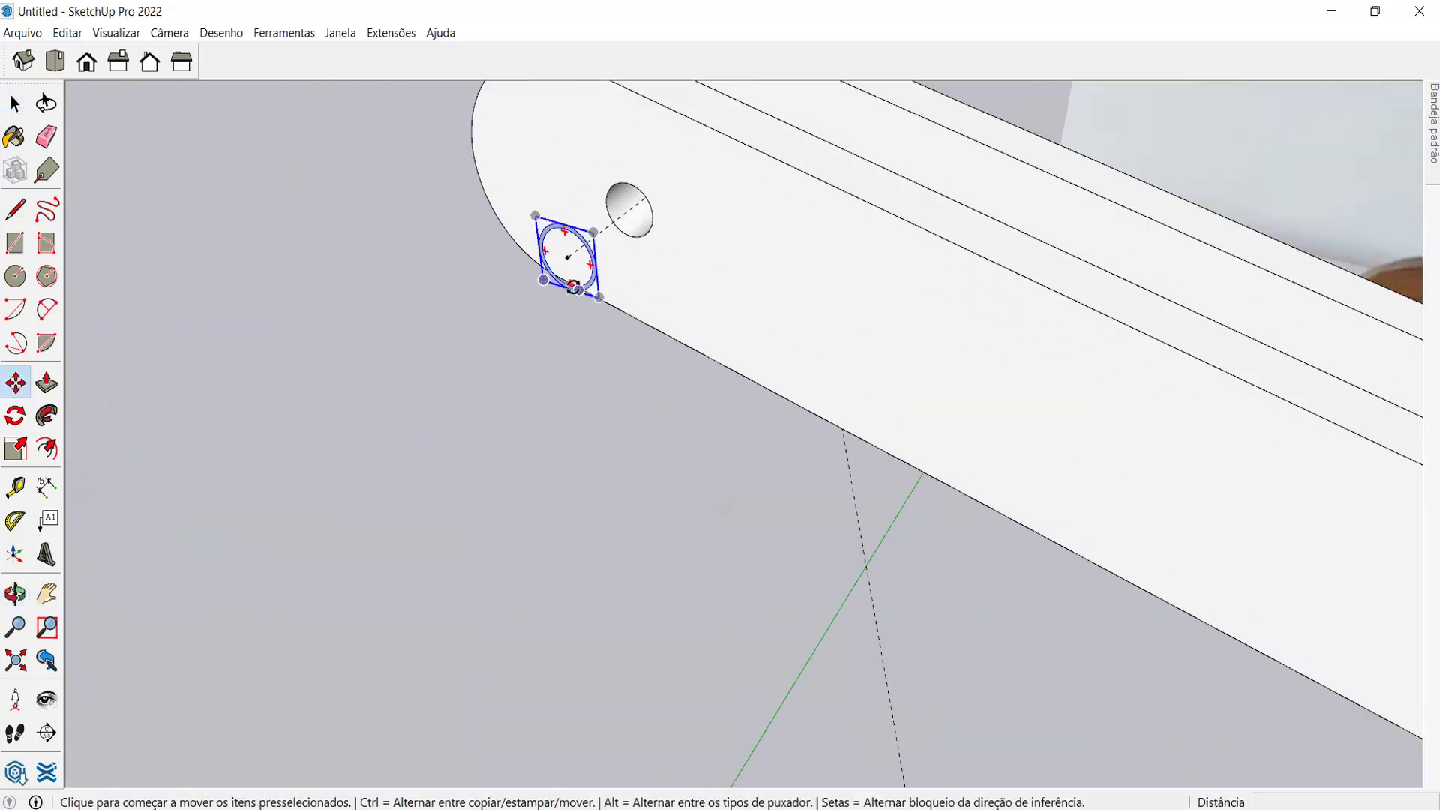
key(ctrl)
scroll(568, 256, up, 1)
click(567, 249)
scroll(720, 308, down, 4)
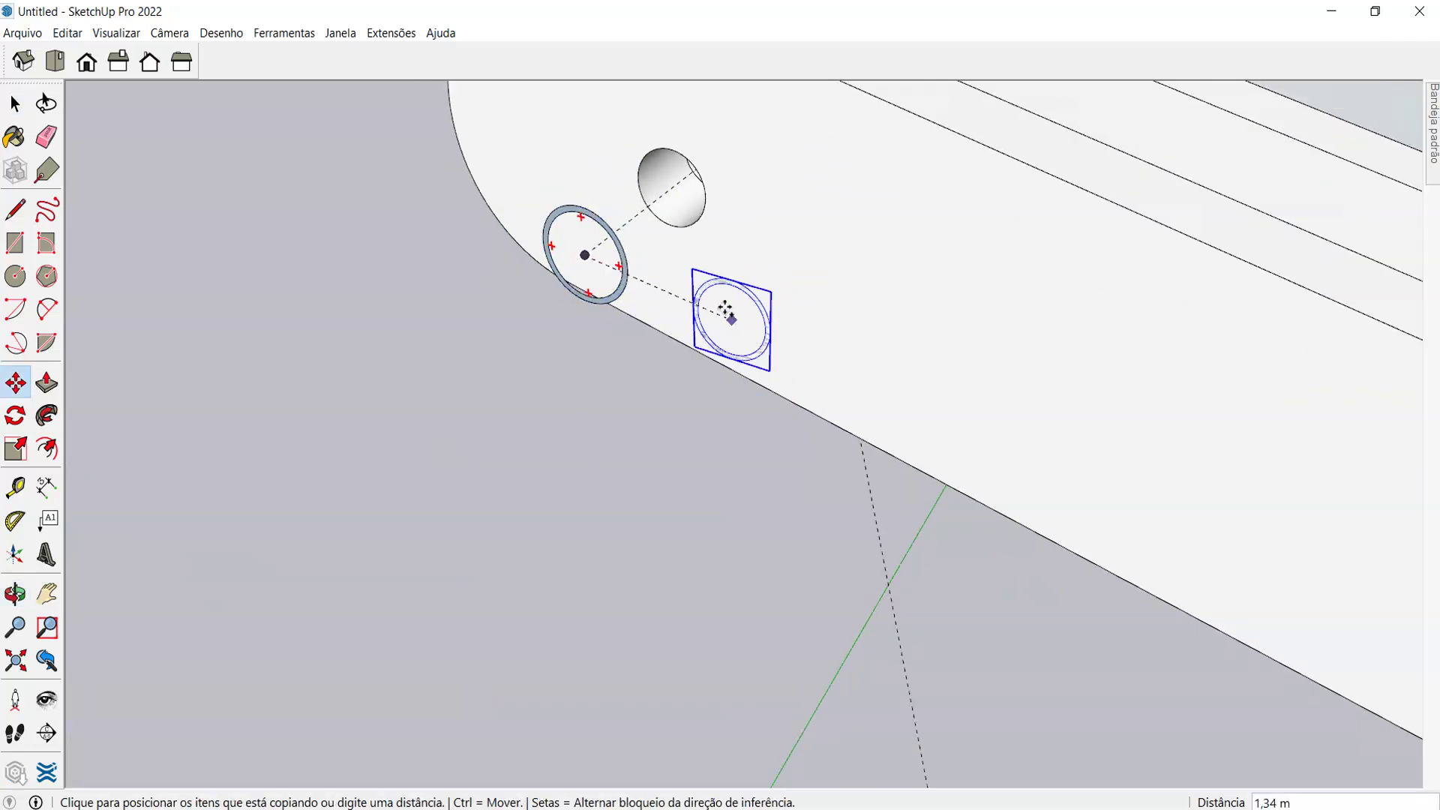
middle_drag(977, 412, 593, 615)
scroll(600, 578, up, 5)
scroll(600, 577, down, 3)
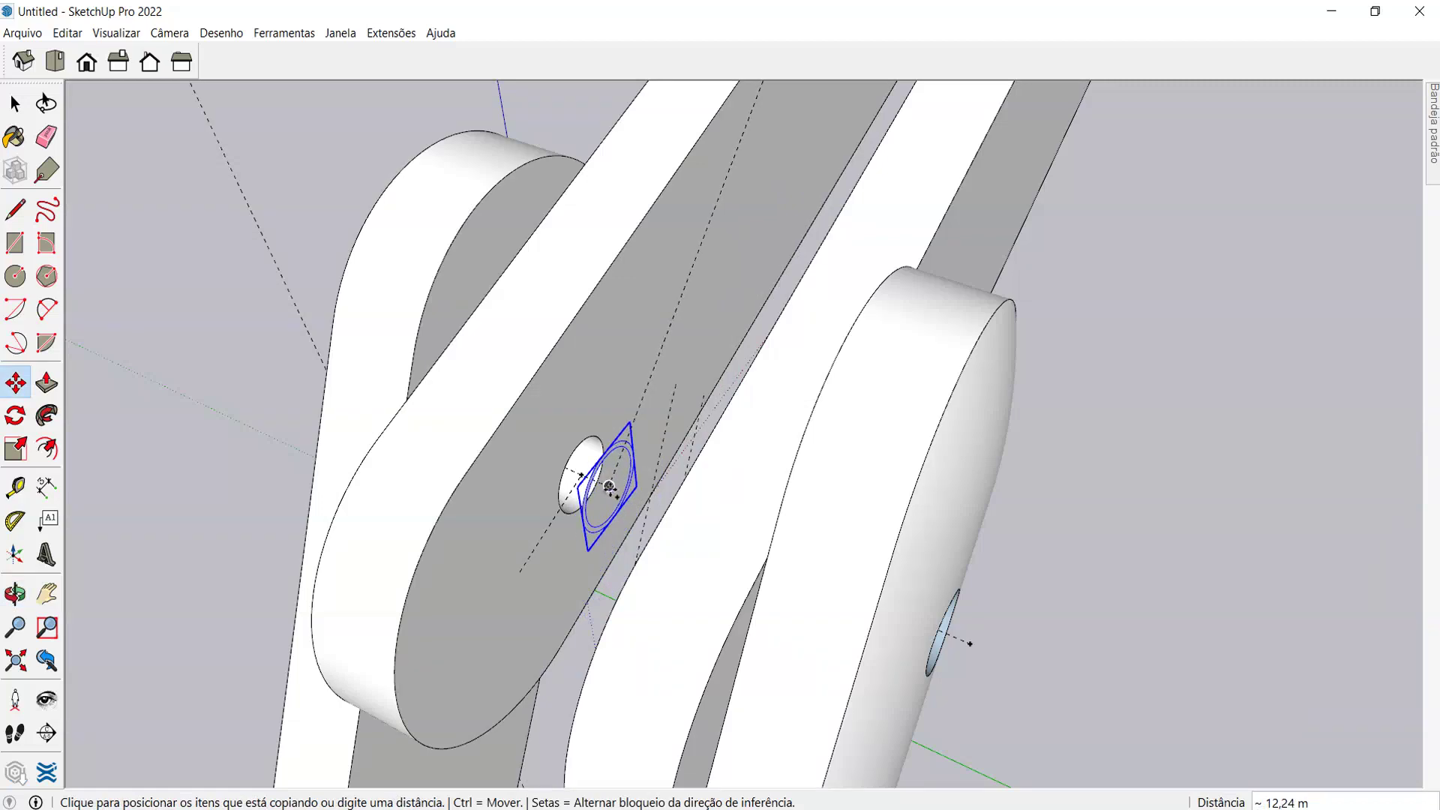
click(609, 487)
scroll(609, 484, up, 3)
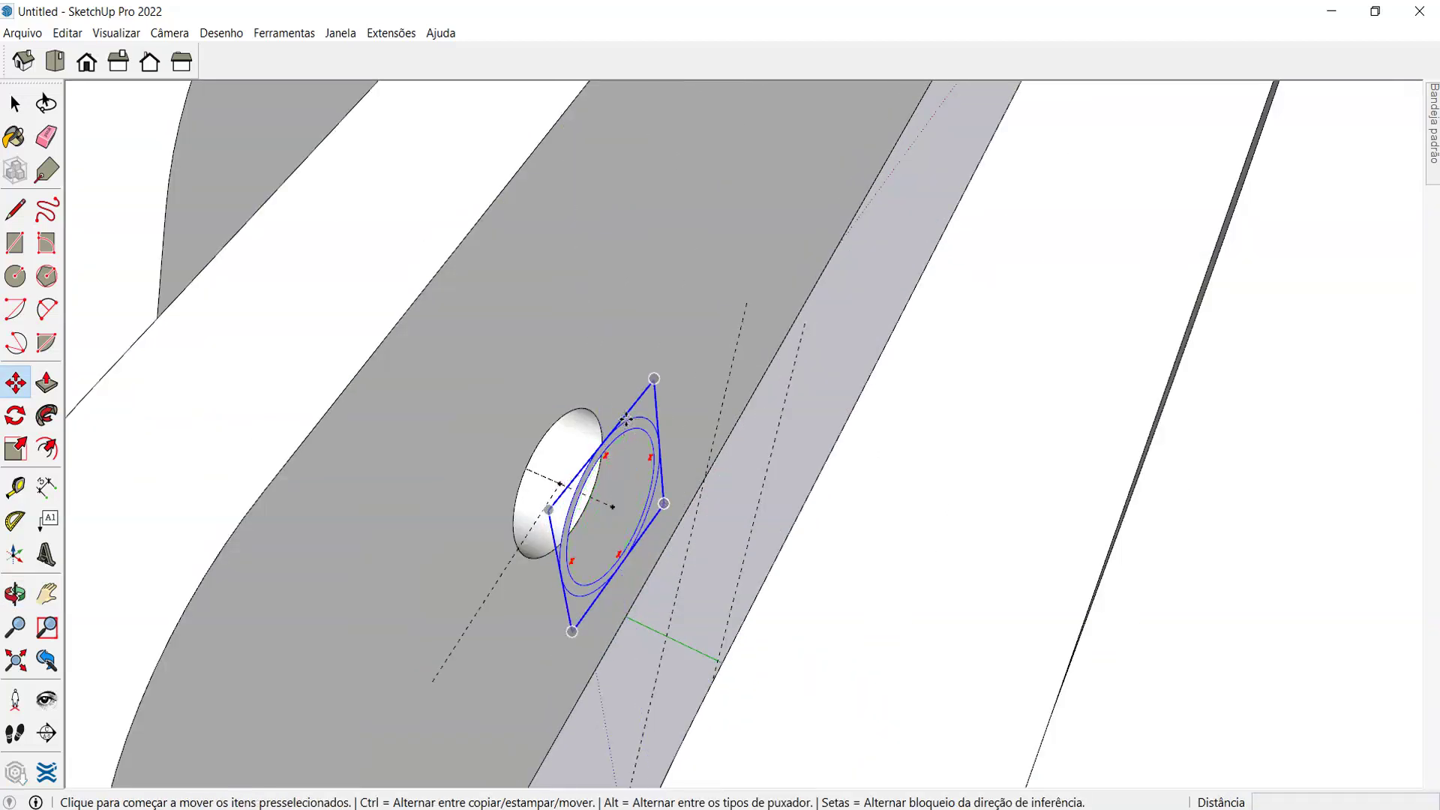
click(626, 418)
click(576, 378)
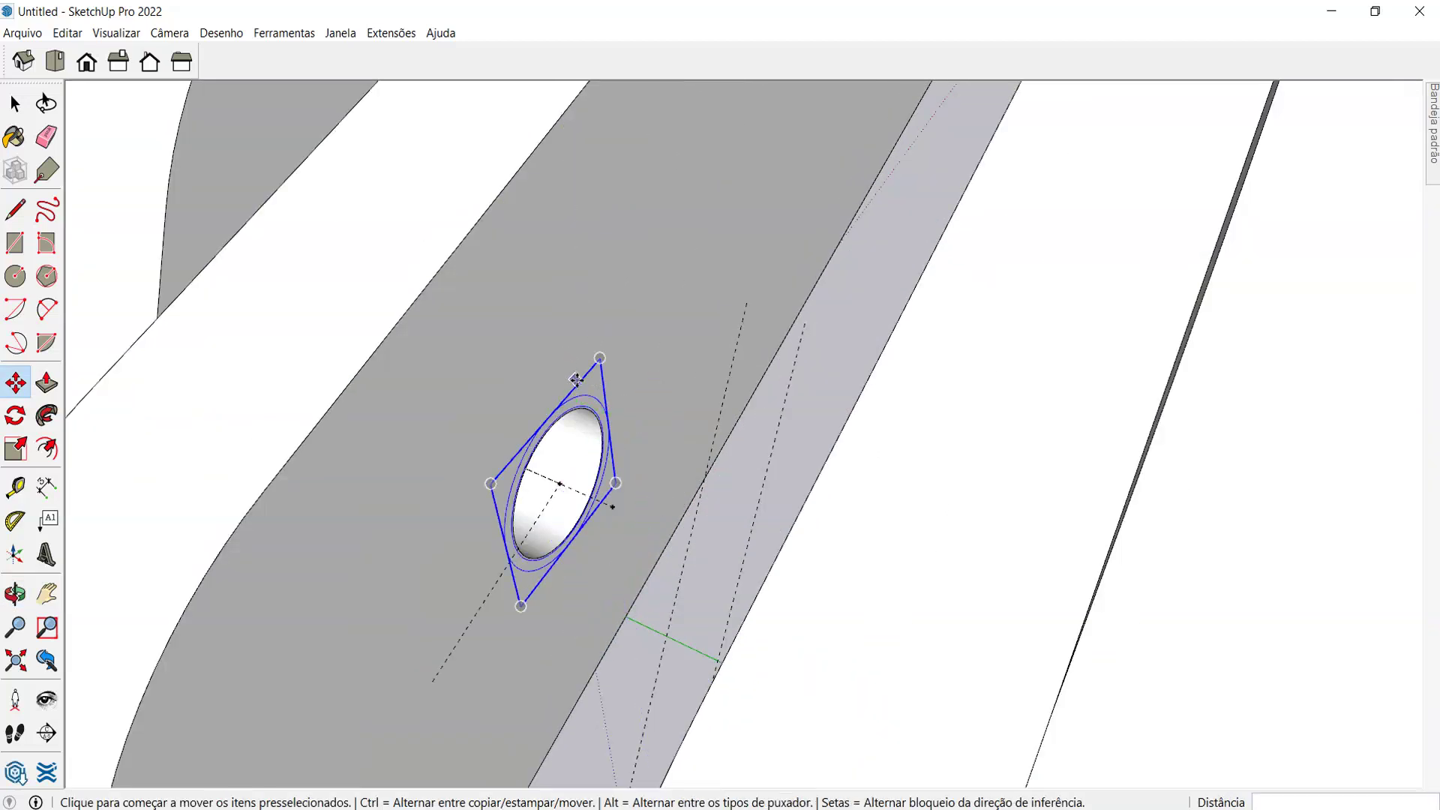
- Open the elbow ring component and extrude its face 1.53 m across the gap to the opposite arm with Push/Pull
scroll(592, 418, up, 2)
key(p)
key(space)
scroll(592, 420, up, 1)
key(p)
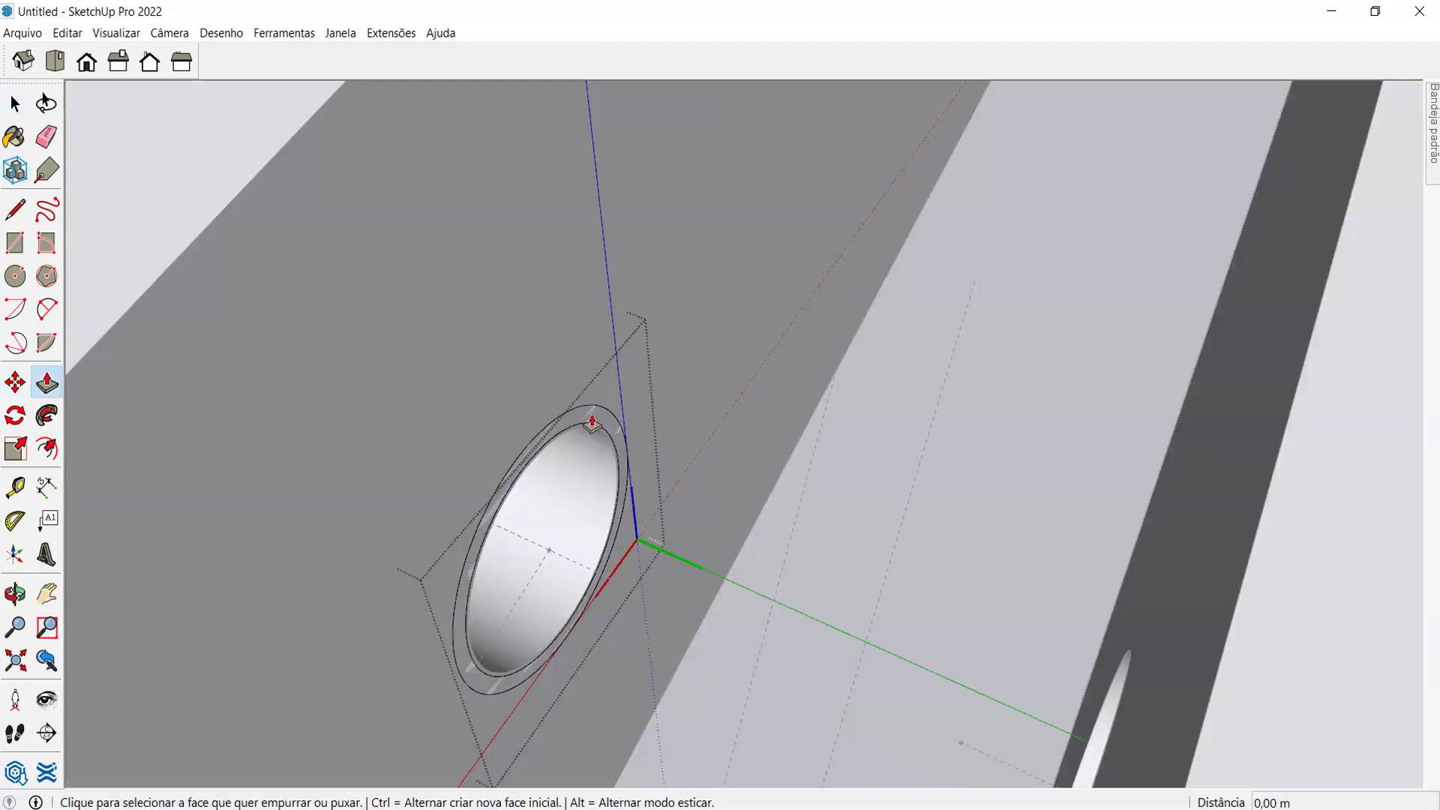
click(593, 418)
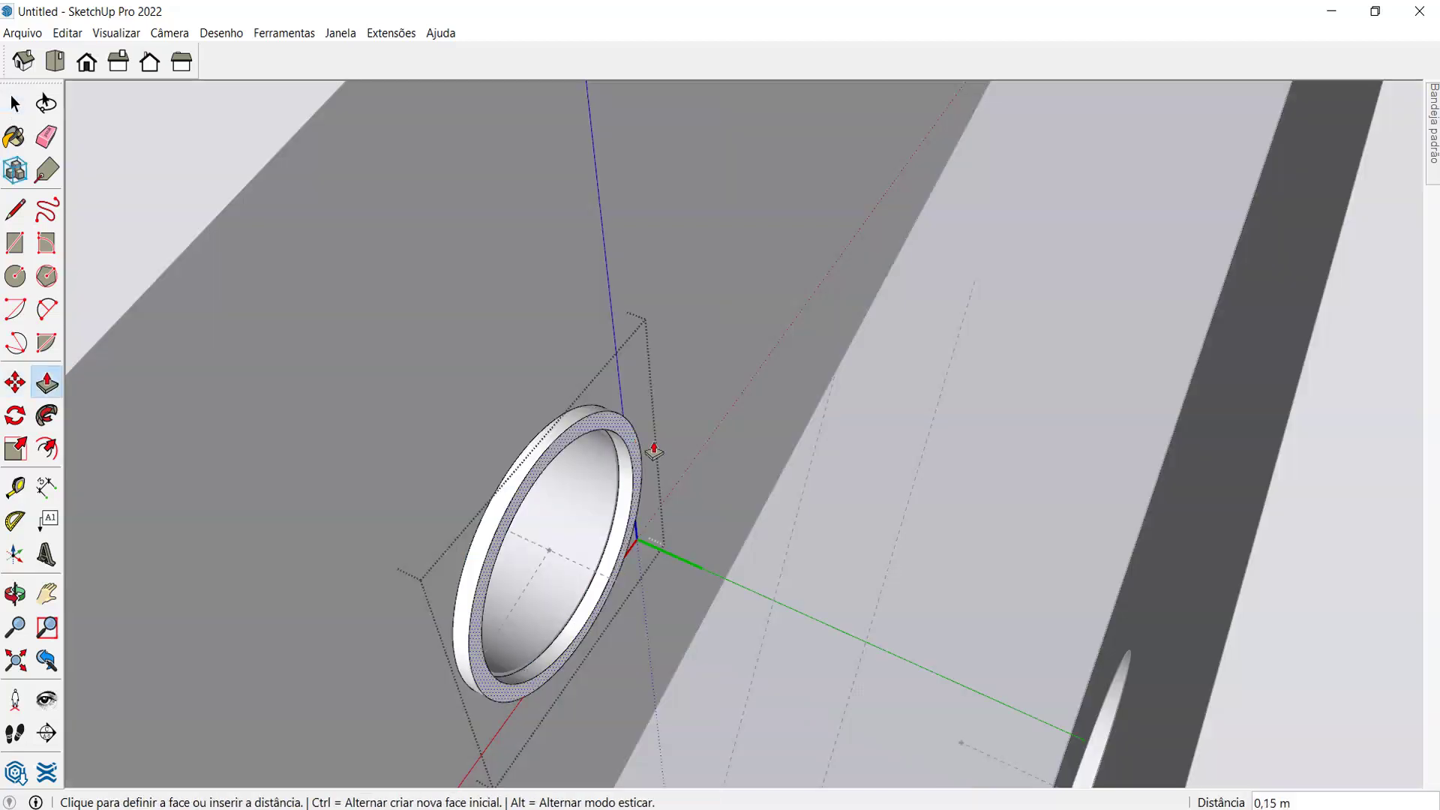
click(1224, 457)
scroll(781, 508, down, 6)
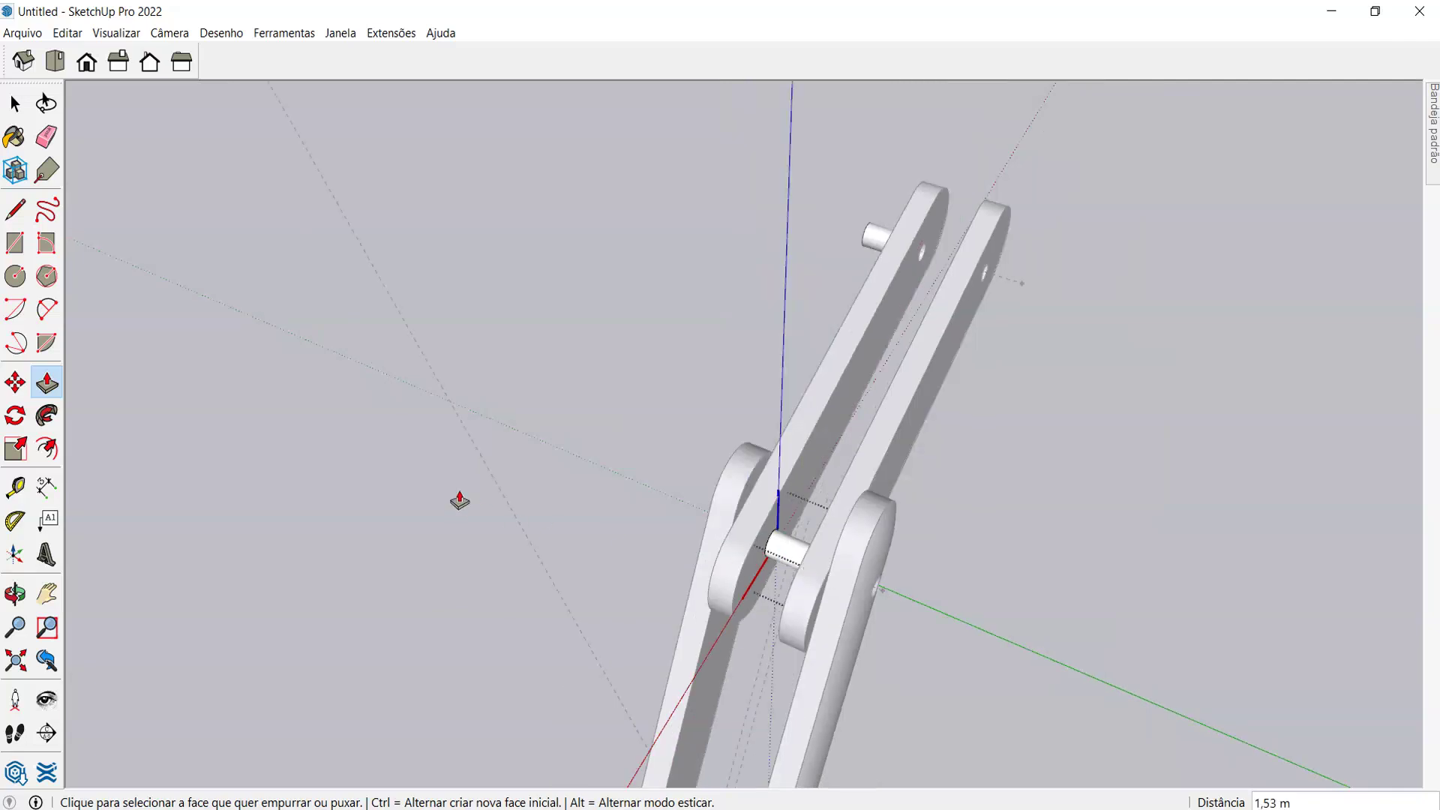
key(space)
middle_drag(480, 488, 932, 299)
scroll(605, 602, up, 5)
scroll(597, 257, up, 3)
scroll(640, 210, down, 4)
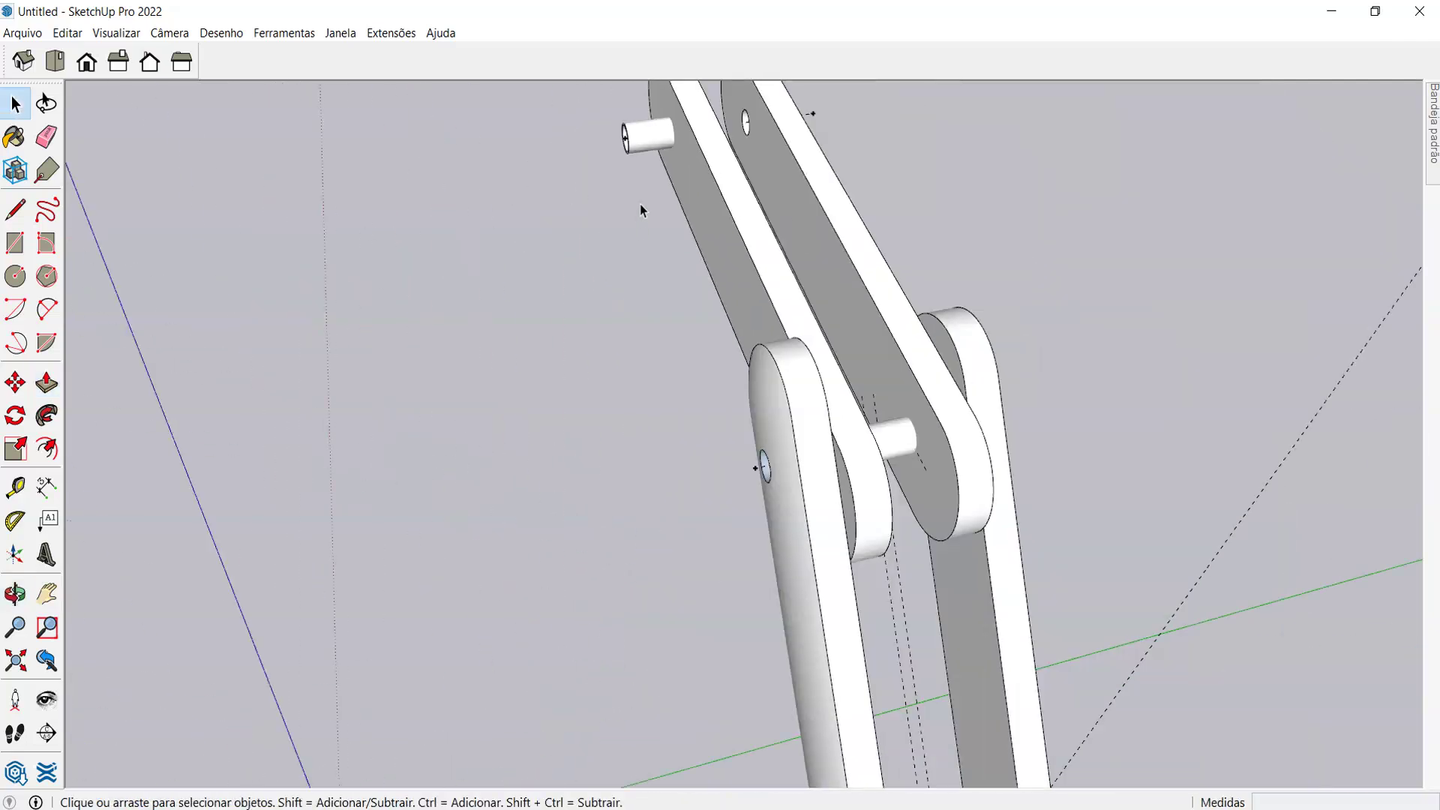
scroll(645, 147, up, 5)
key(m)
click(641, 154)
click(647, 152)
key(space)
- Move the upper connector tube from outside the arms into the gap between them, aligned with the upper holes
scroll(554, 154, up, 3)
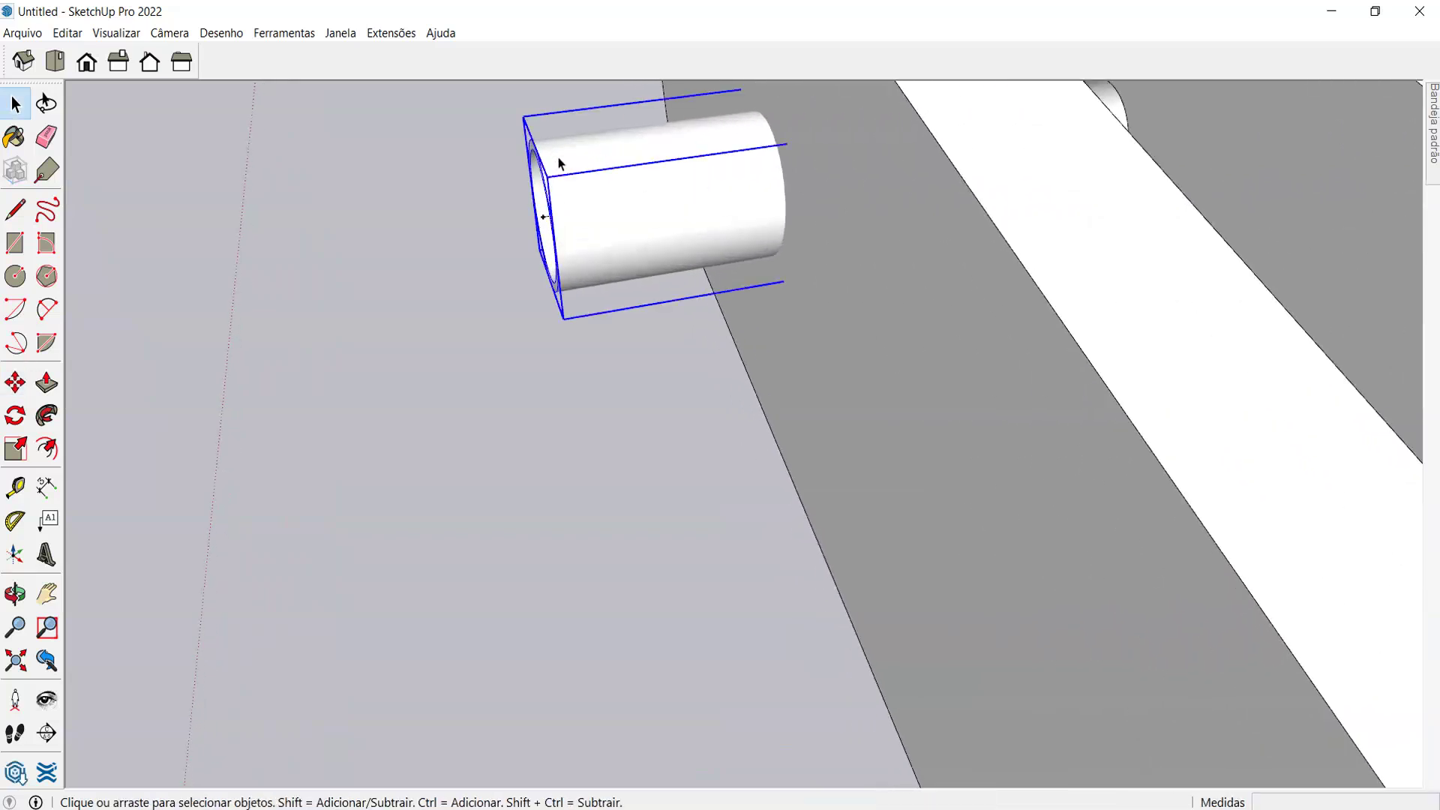
key(m)
middle_drag(546, 183, 505, 231)
click(510, 223)
scroll(517, 225, down, 5)
scroll(366, 215, up, 4)
scroll(450, 173, down, 4)
scroll(681, 162, up, 5)
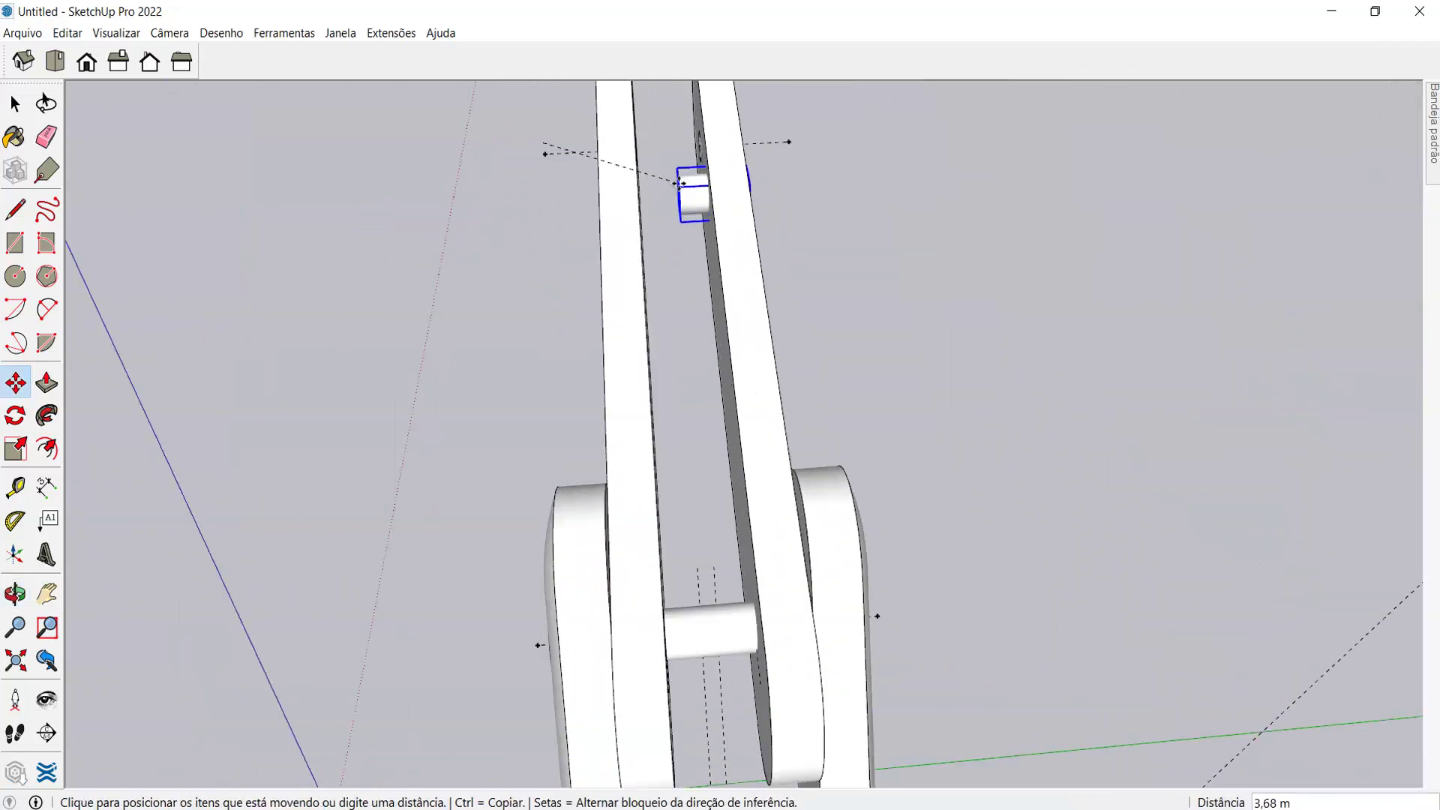
middle_drag(634, 115, 875, 142)
scroll(718, 209, up, 5)
click(665, 242)
- Move the elbow connector tube about 2.68 m from the outer arm's lower hole into the gap between the lower arms
scroll(855, 180, down, 3)
middle_drag(845, 208, 829, 499)
scroll(689, 611, up, 6)
key(space)
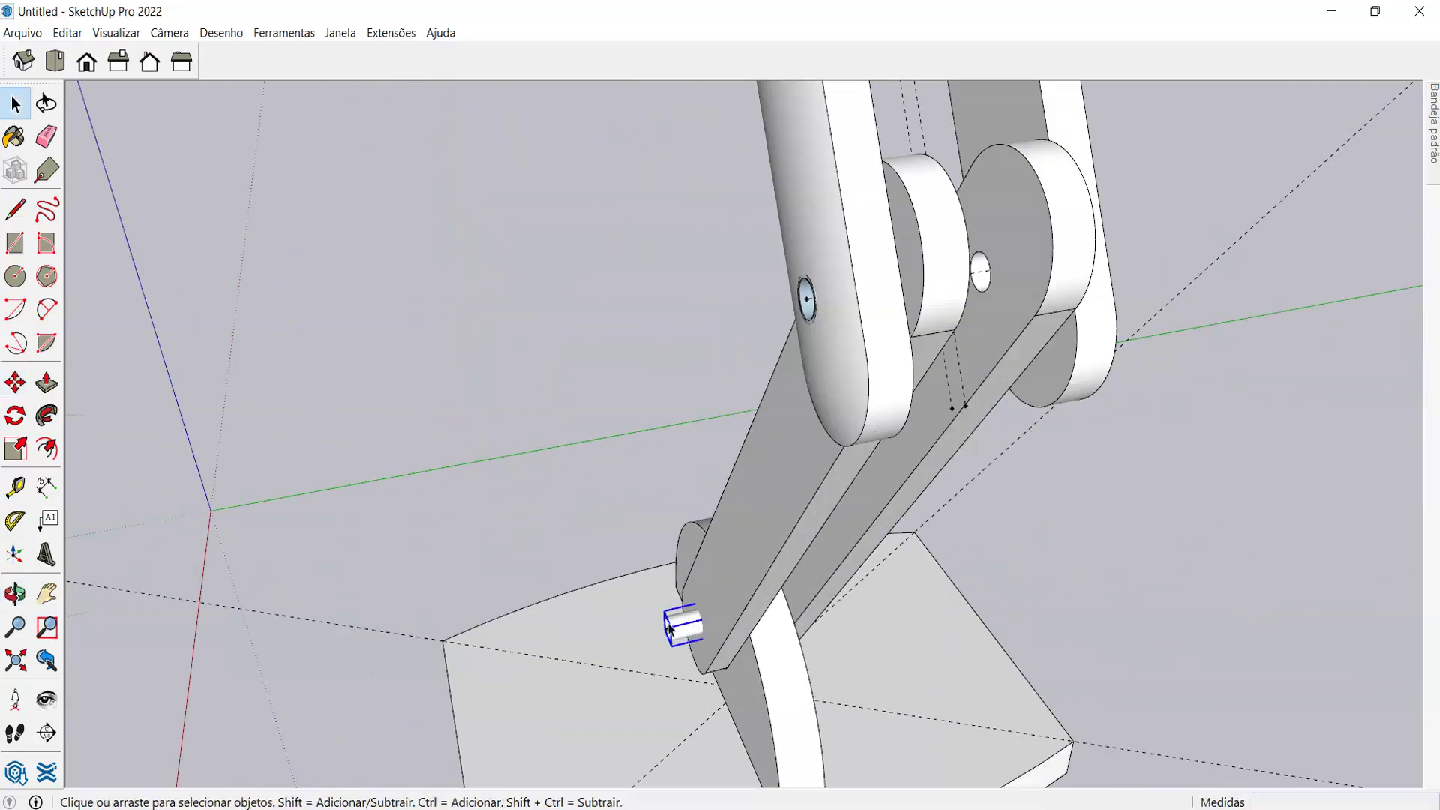
middle_drag(679, 604, 897, 525)
scroll(710, 502, up, 3)
click(643, 494)
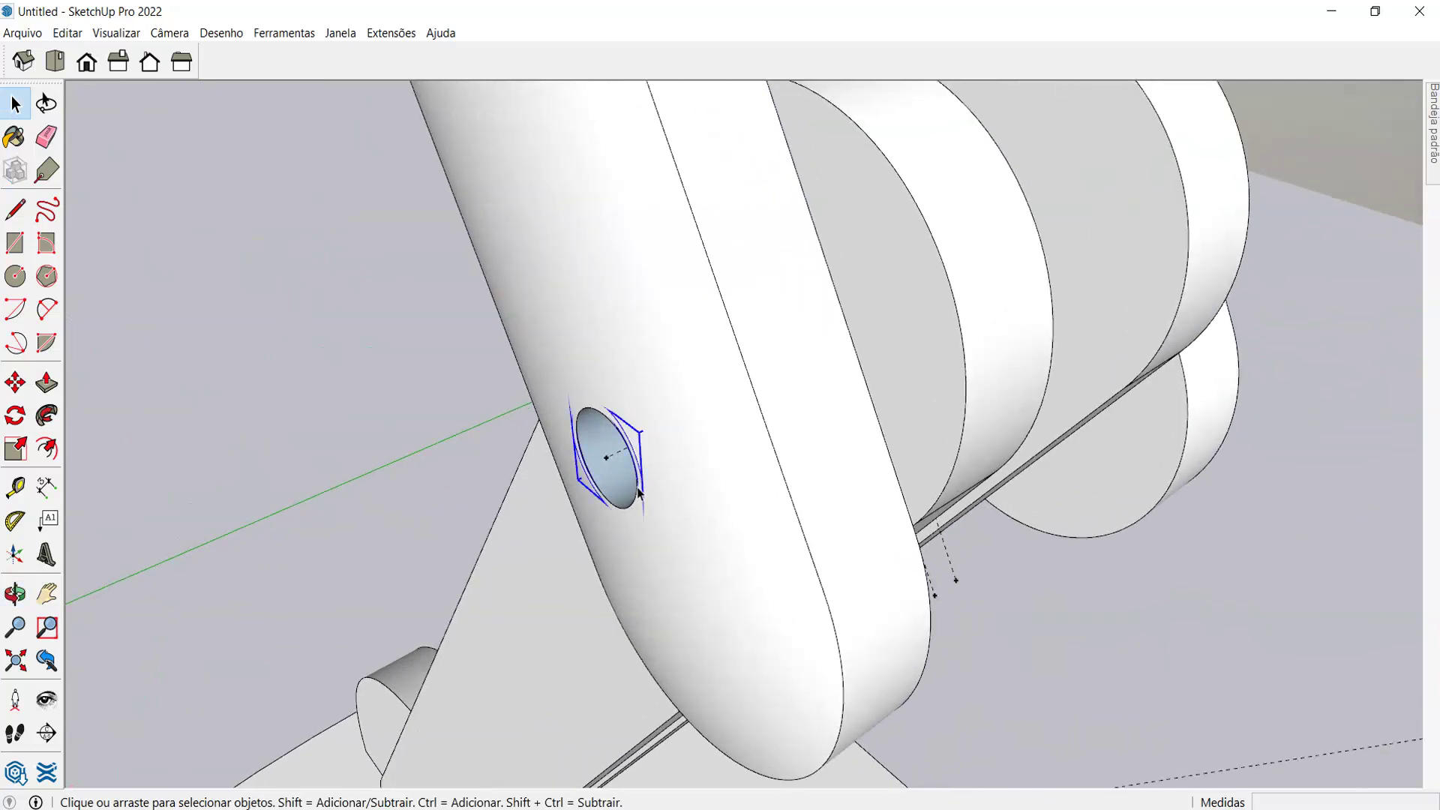
scroll(636, 491, down, 2)
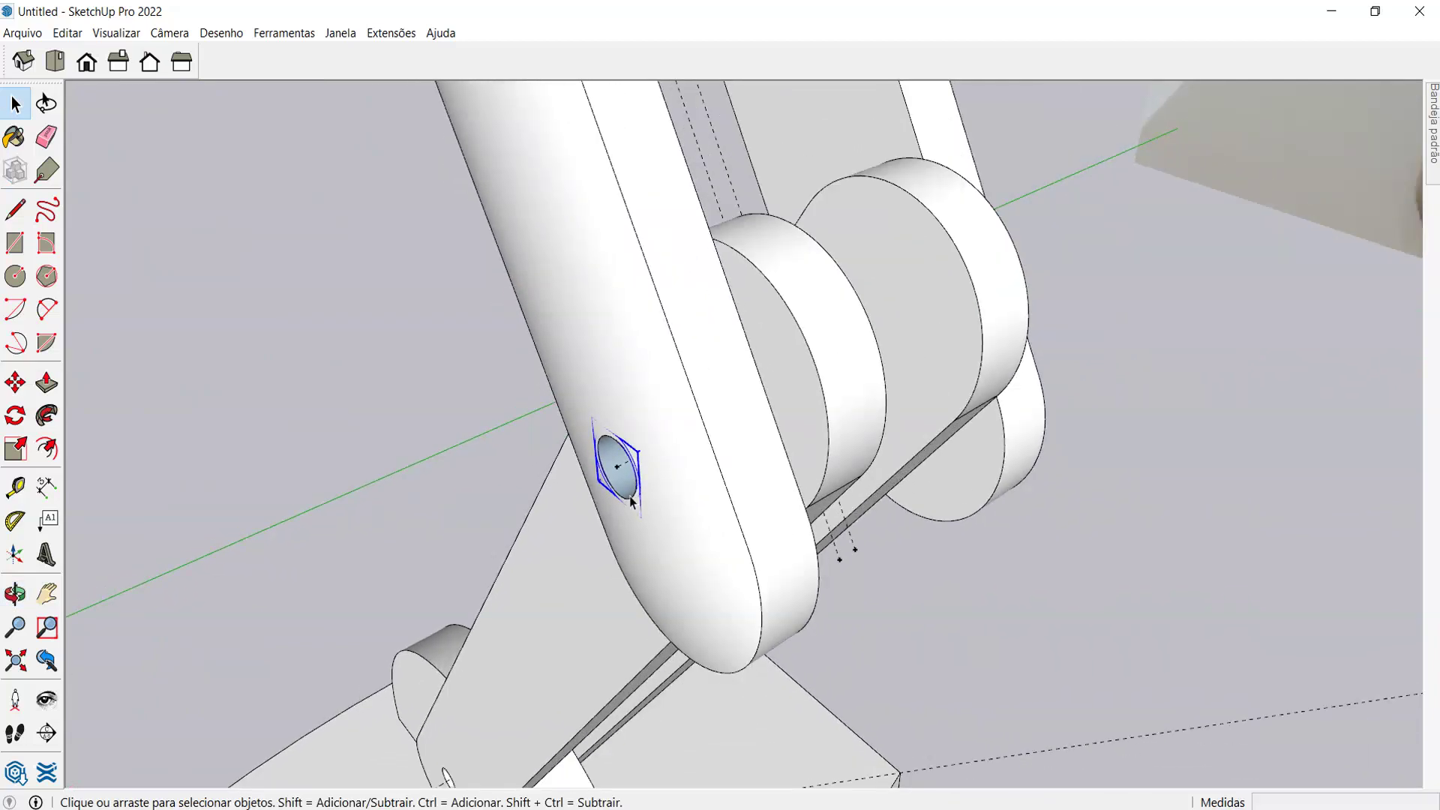
key(m)
click(627, 493)
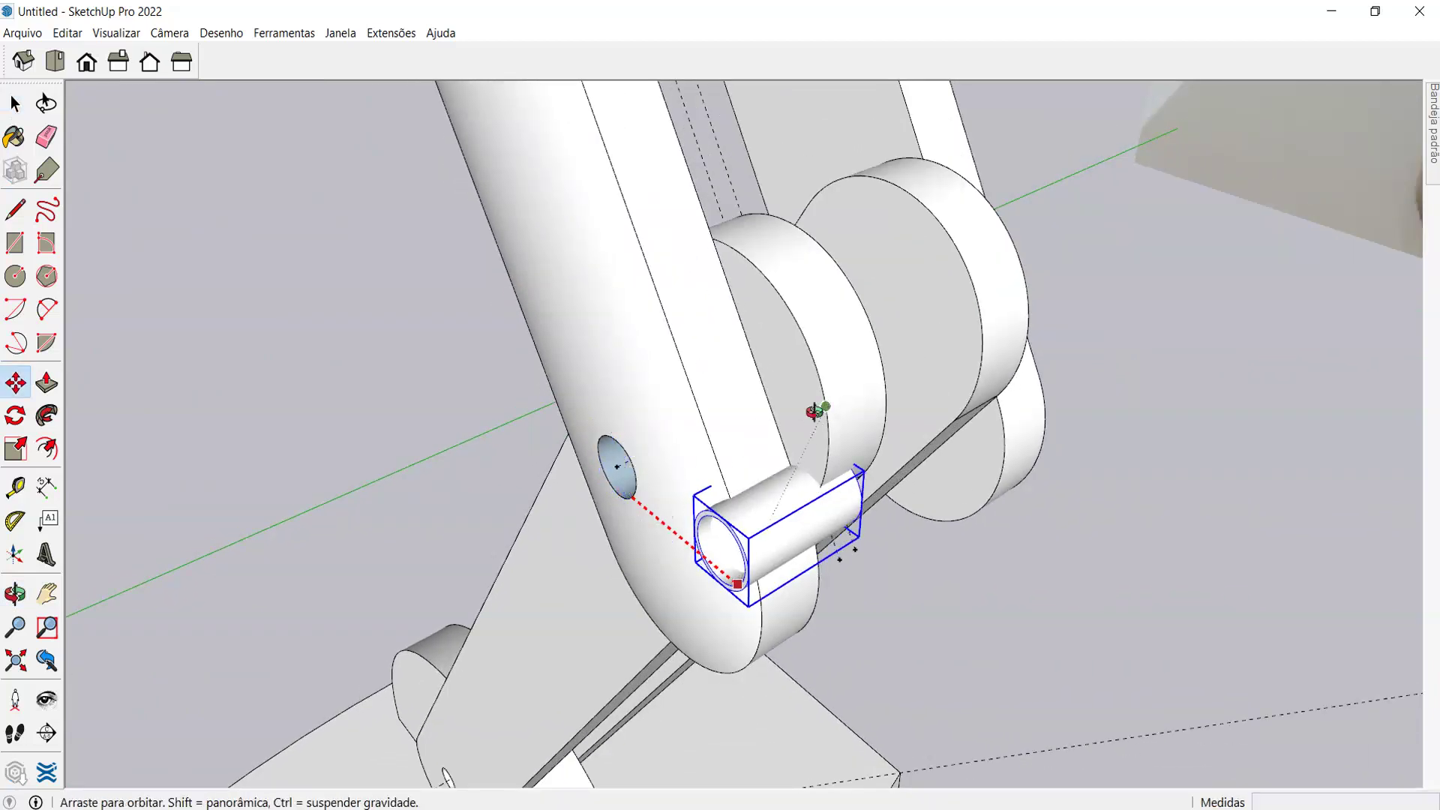
middle_drag(825, 407, 534, 418)
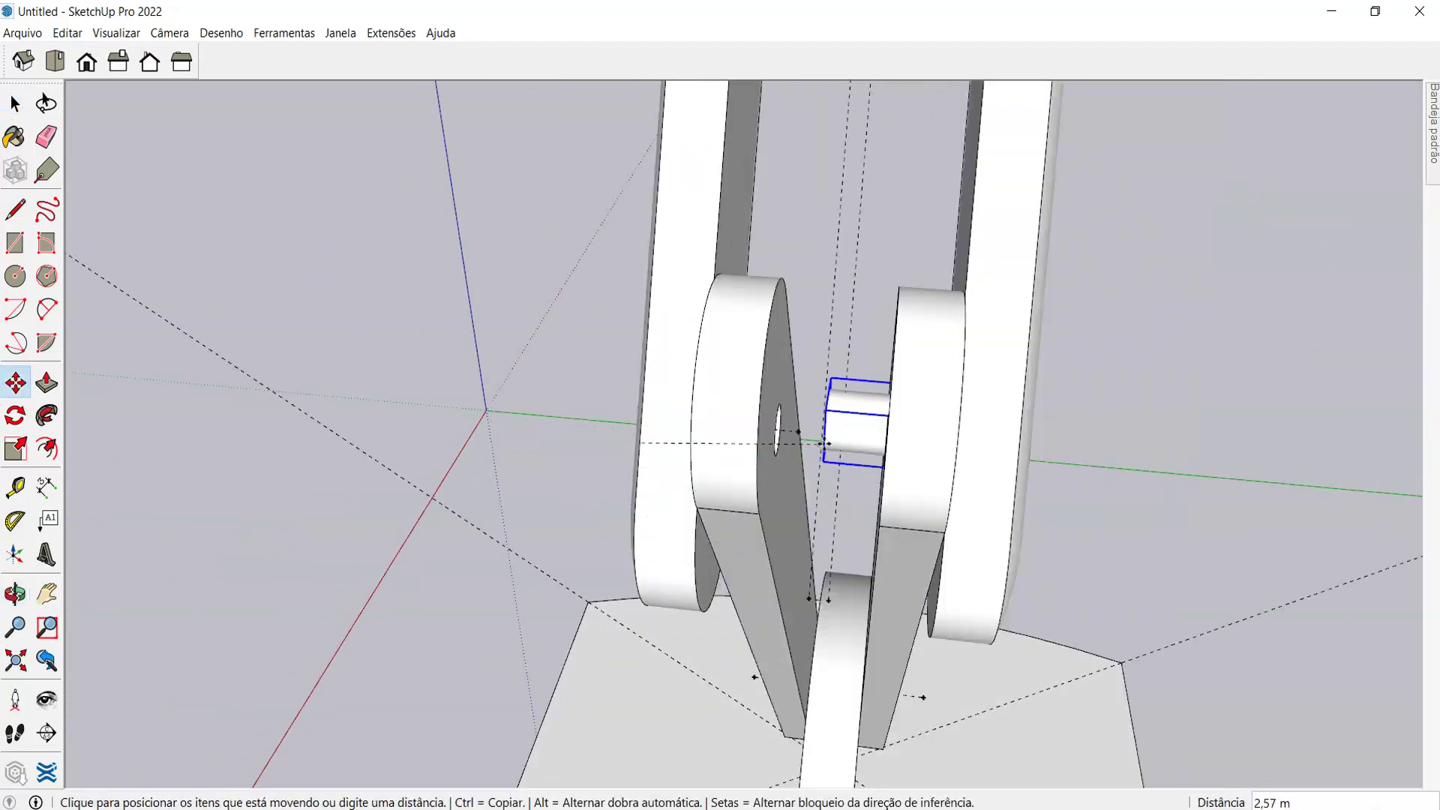
middle_drag(829, 439, 871, 470)
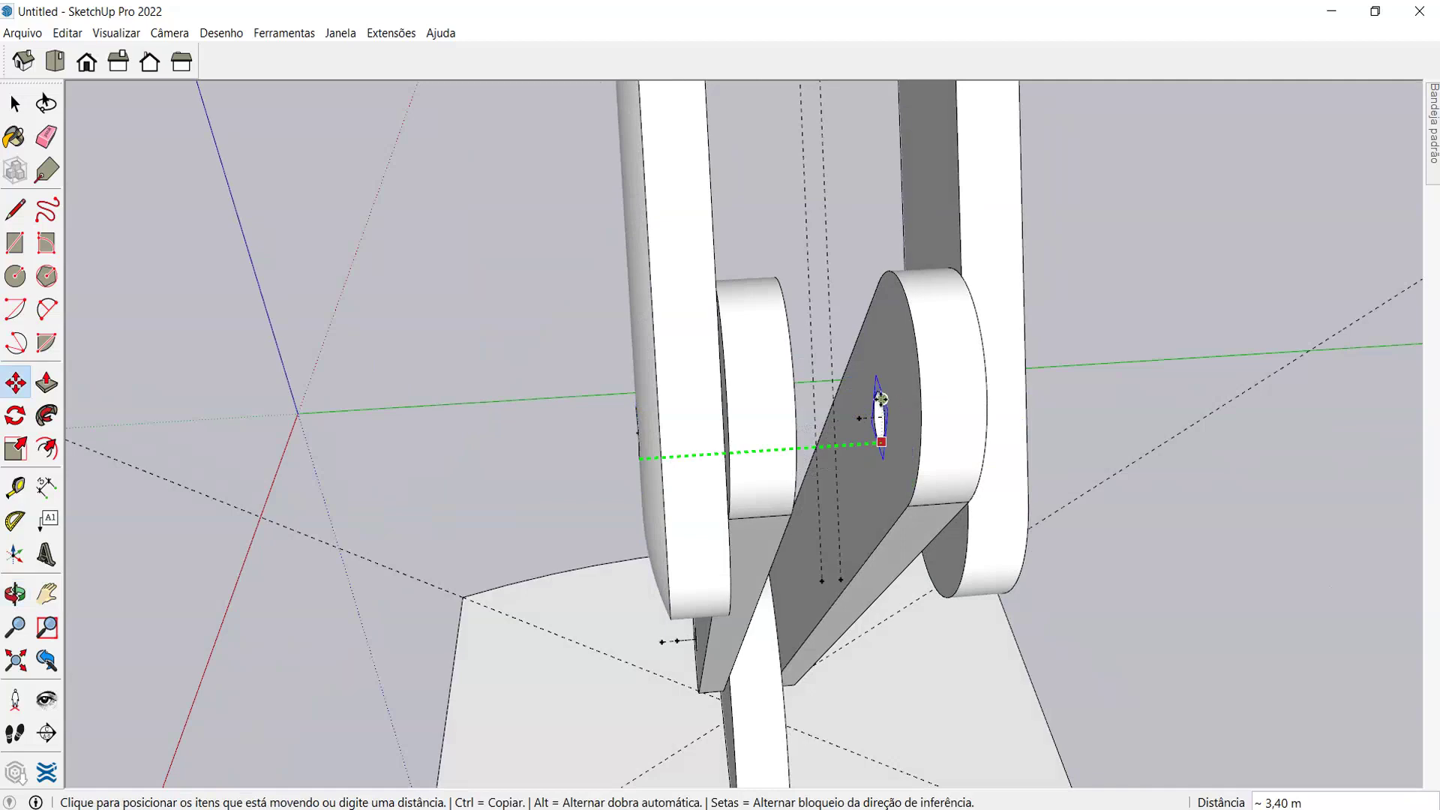
click(800, 321)
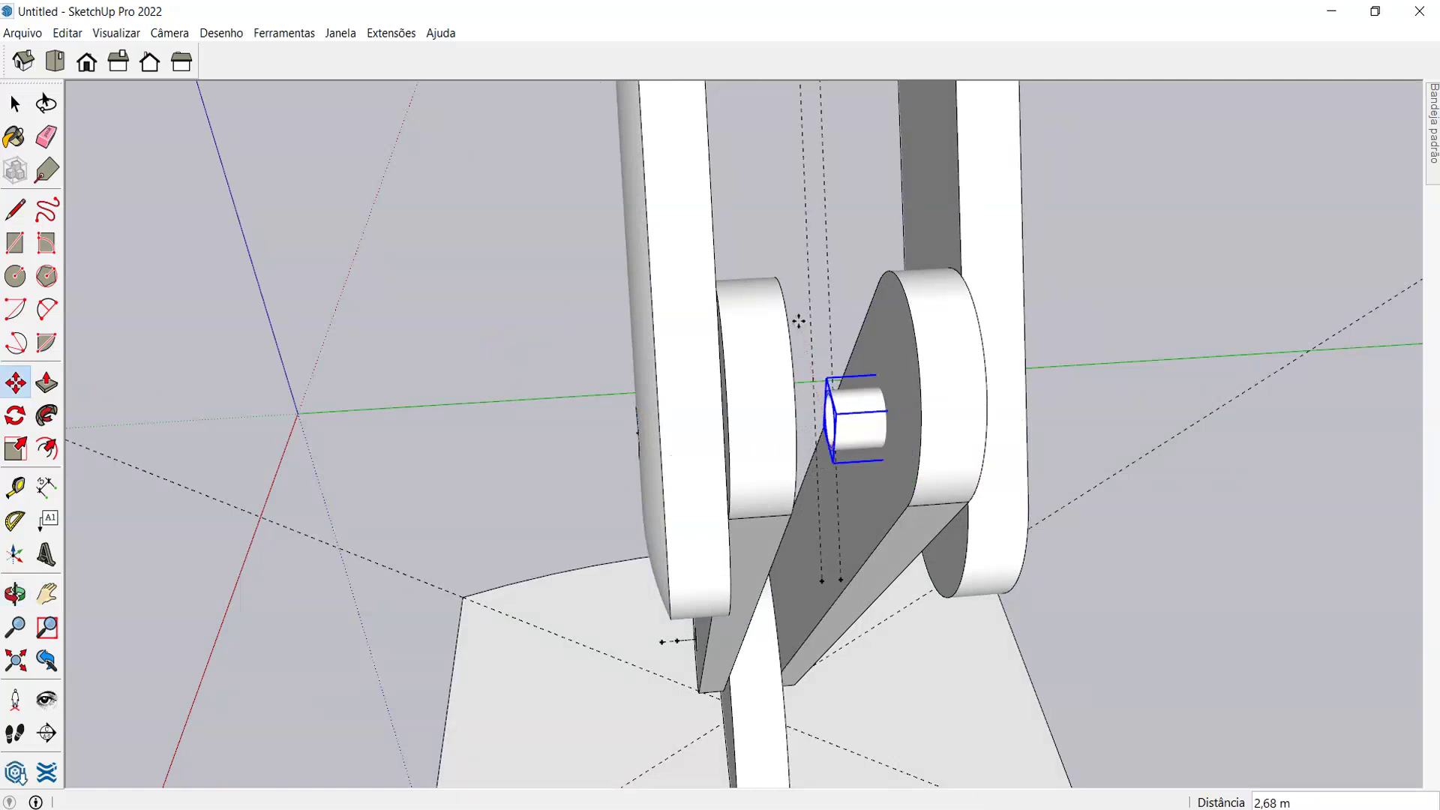
- Make the elbow connector tube a unique component, independent of the other joint tubes
scroll(842, 402, up, 6)
key(space)
double_click(836, 417)
scroll(821, 408, up, 3)
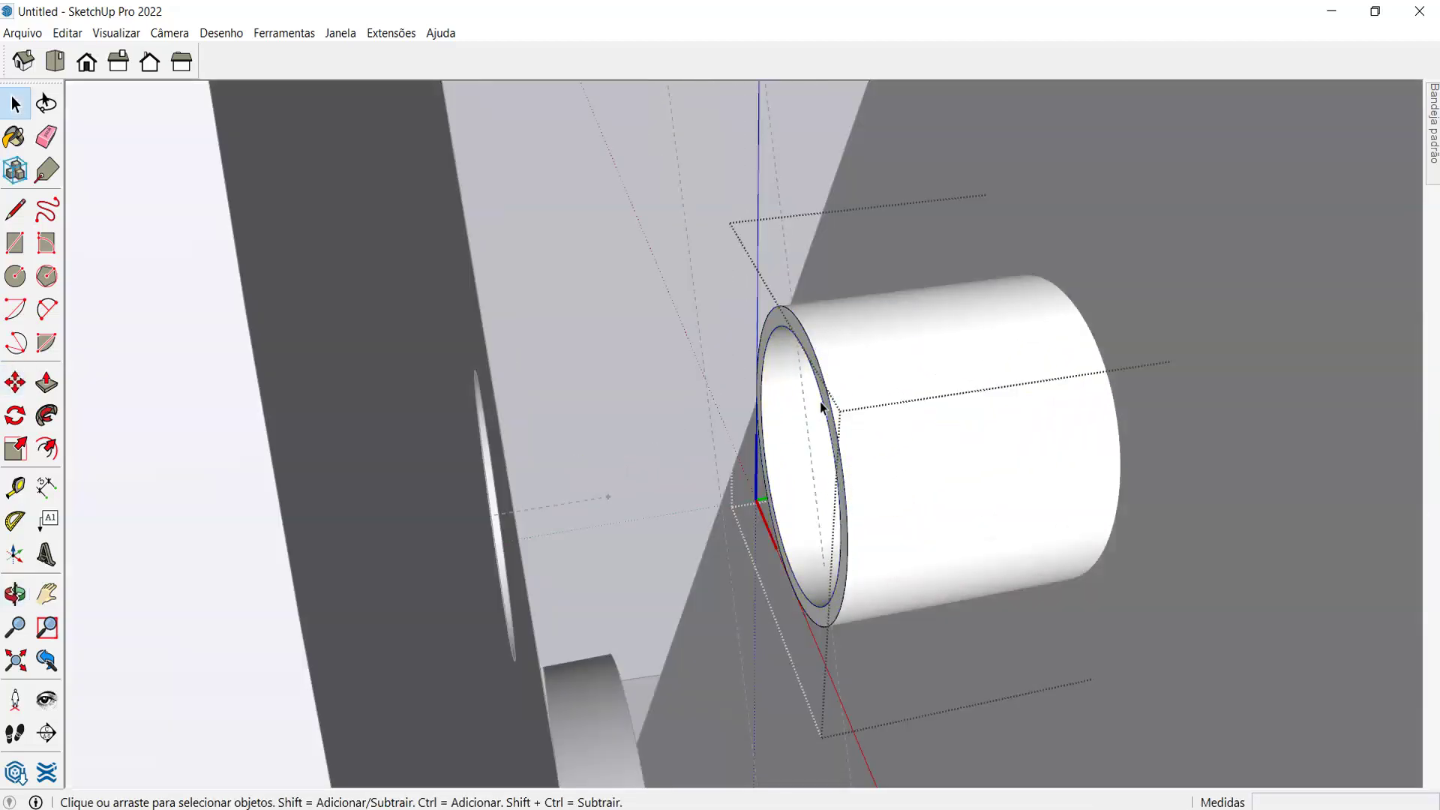
click(666, 199)
right_click(923, 386)
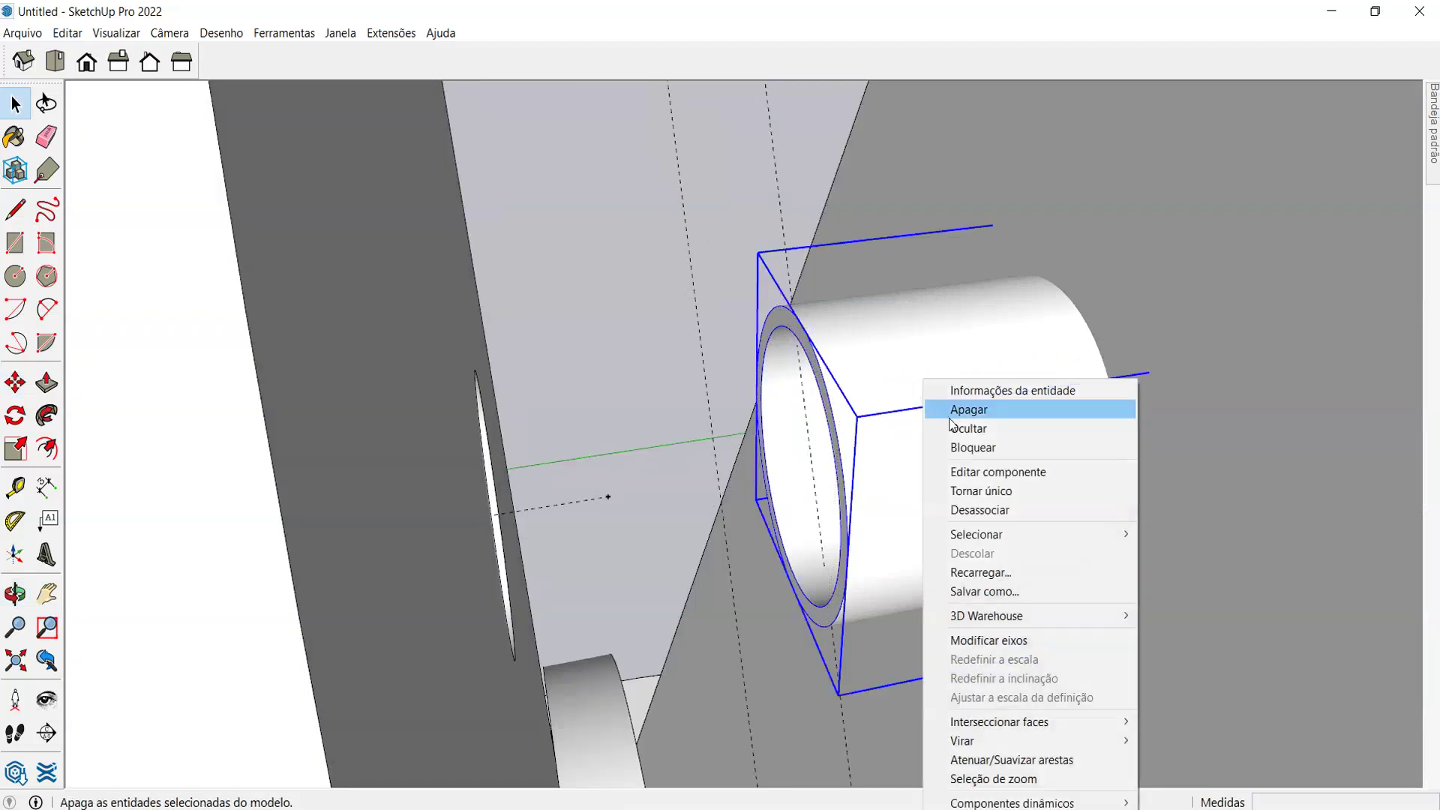
click(965, 495)
- Open the unique elbow tube and push its ring-shaped end face inward about 0.48 m to shorten it
double_click(911, 435)
scroll(847, 450, up, 3)
key(p)
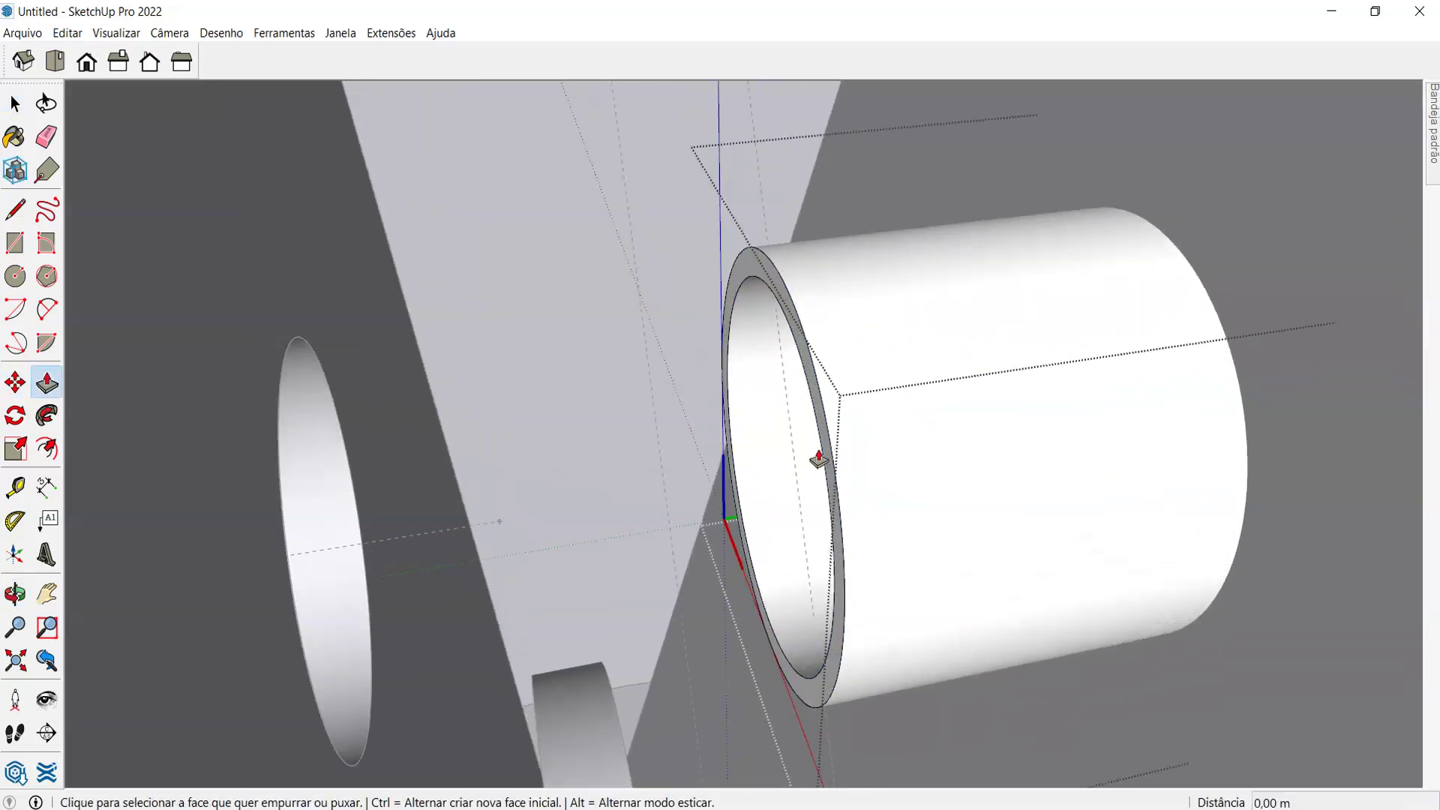
click(828, 461)
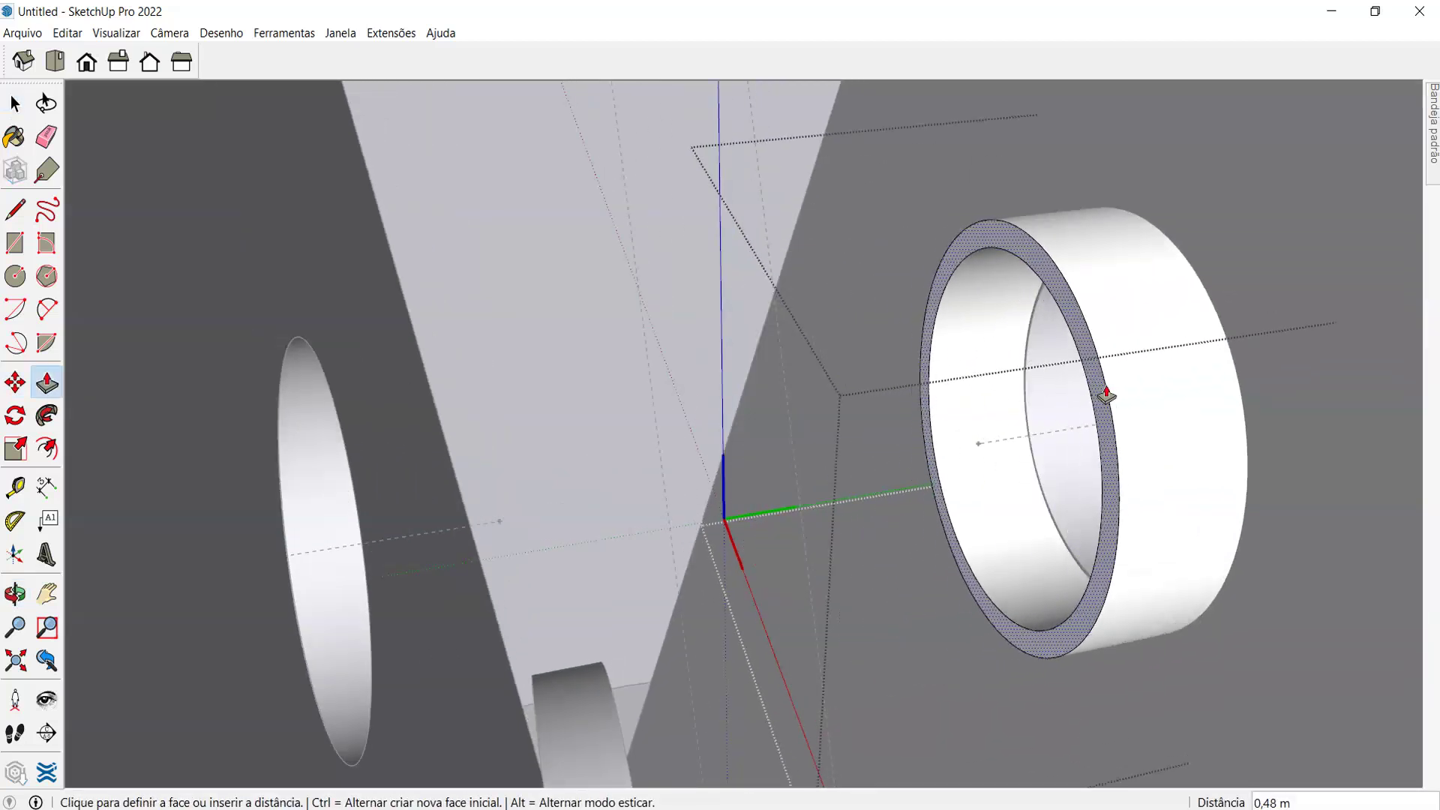
click(1077, 400)
key(space)
- Move the shortened elbow tube about 1.52 m out of the arm so it sits in the gap between the lower arms
click(1117, 353)
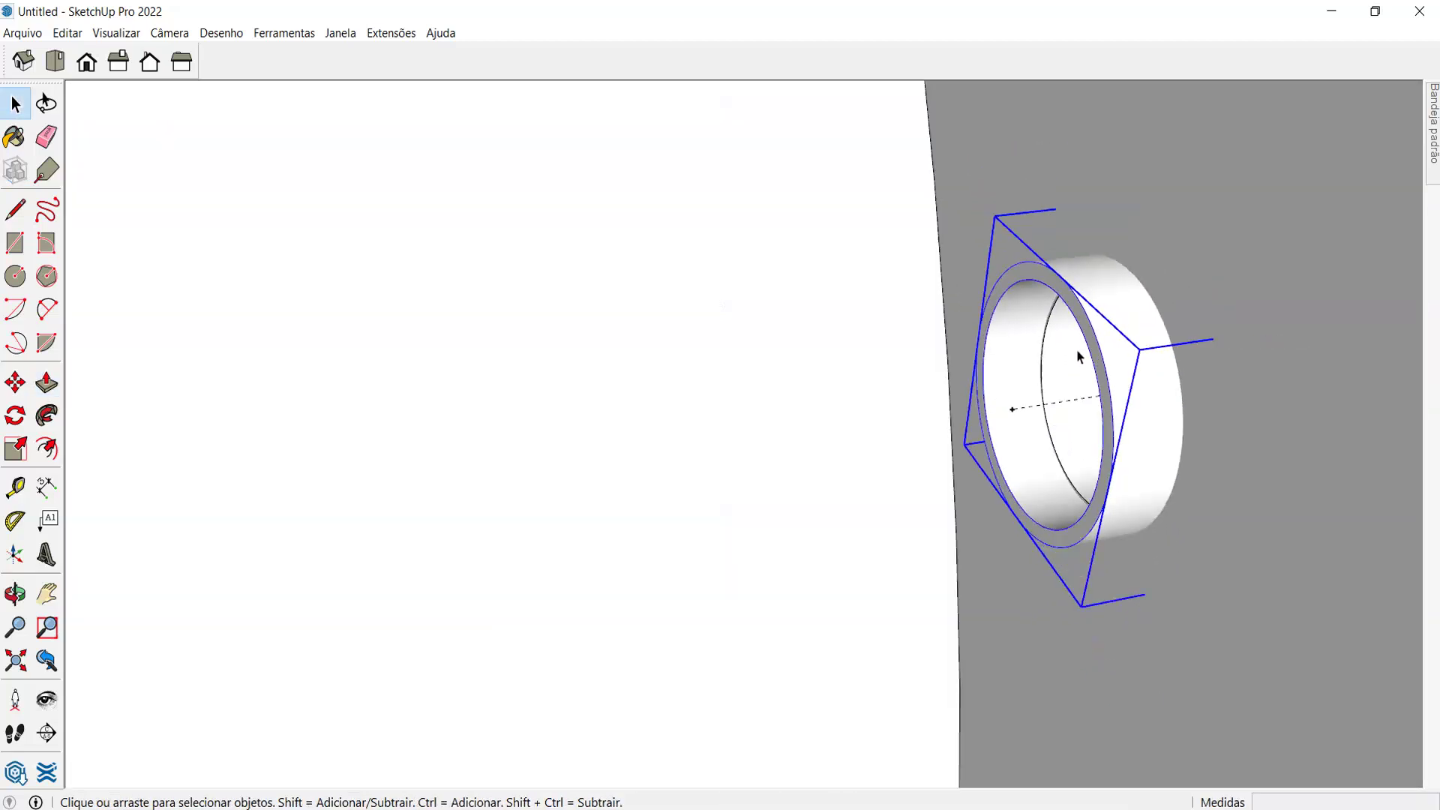
key(m)
click(1094, 368)
middle_drag(1099, 363, 852, 370)
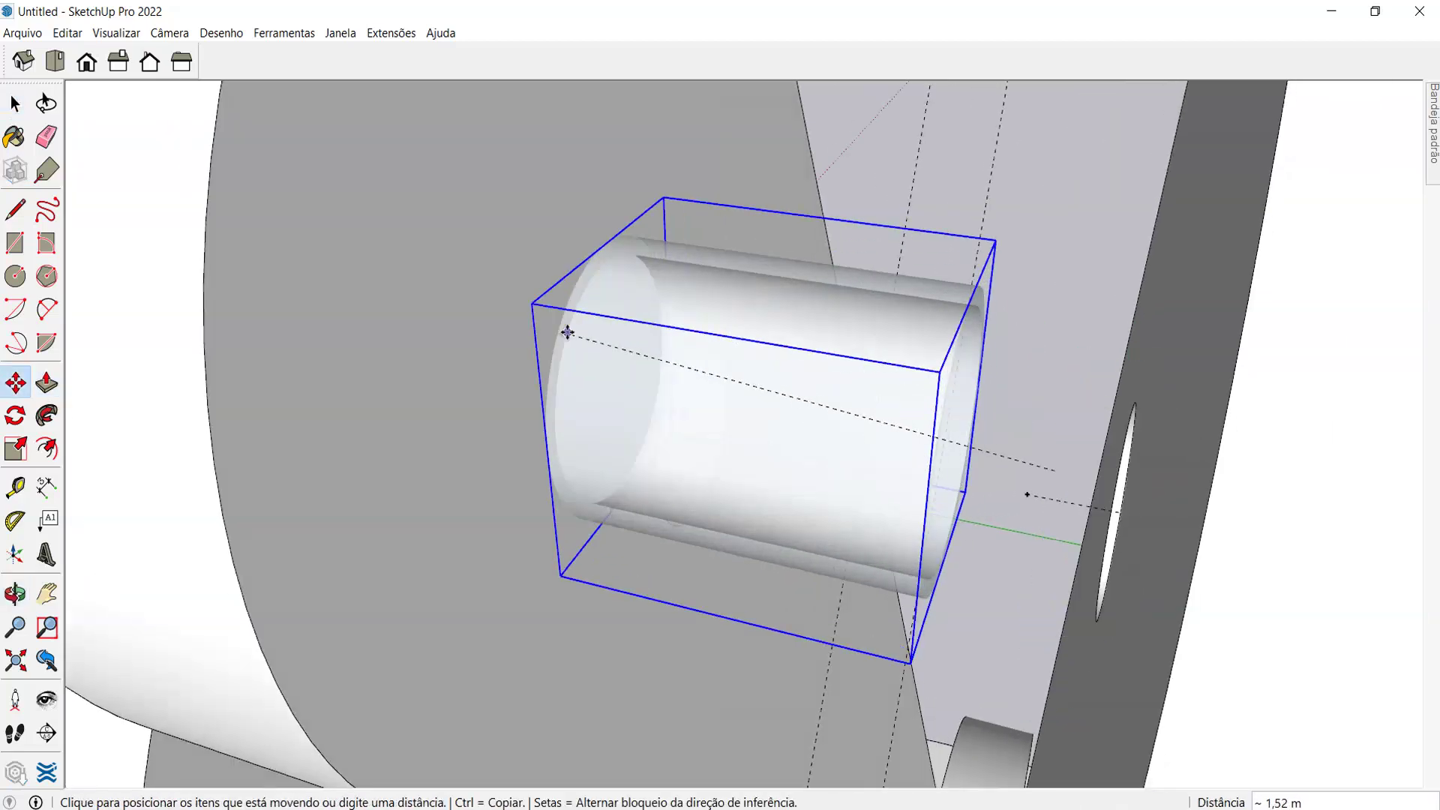
click(567, 331)
- Open the elbow tube and extrude its end face 0.43 m to reach the opposite arm with Push/Pull
middle_drag(565, 331, 852, 394)
scroll(731, 368, up, 3)
key(space)
double_click(853, 393)
scroll(870, 405, up, 5)
key(p)
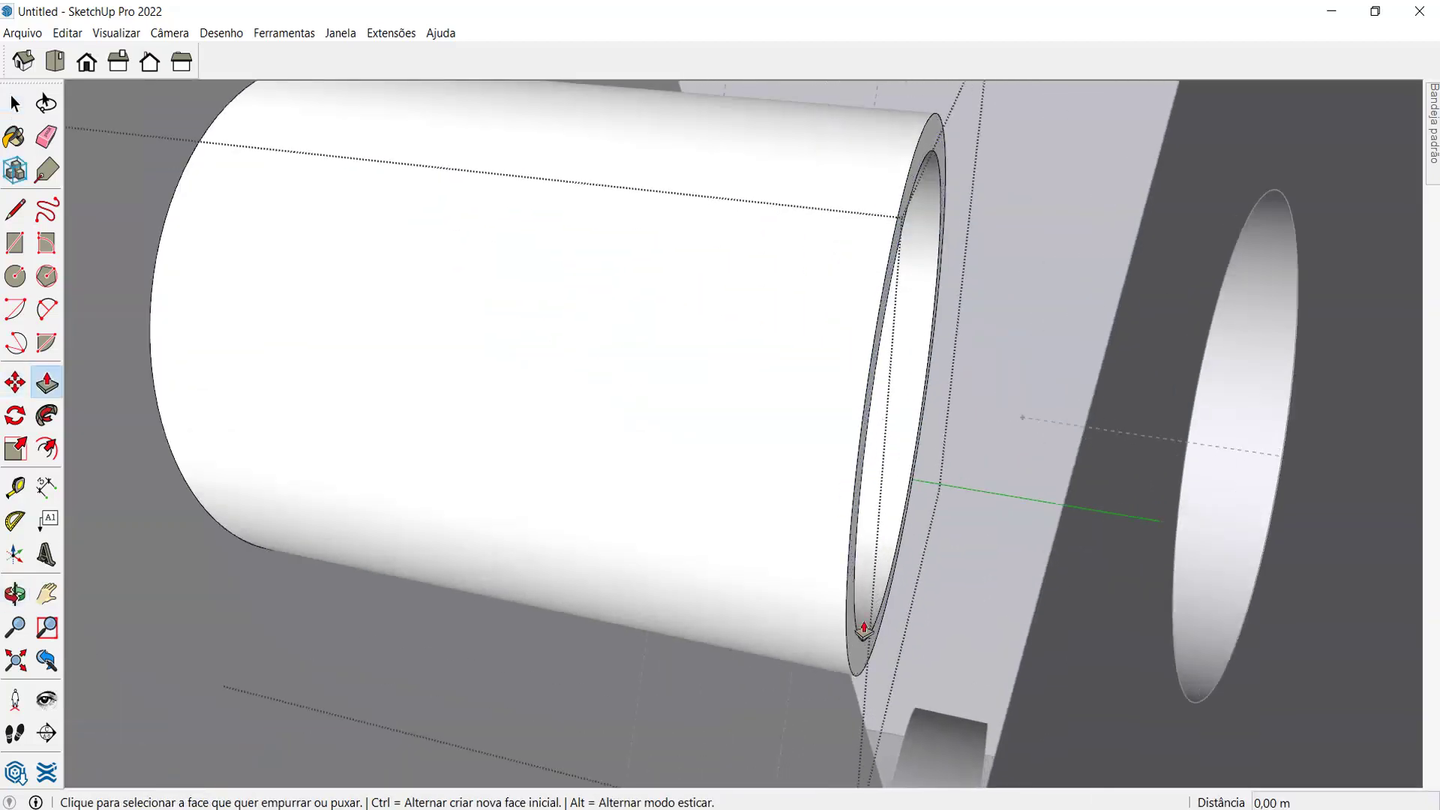
click(859, 645)
click(1251, 166)
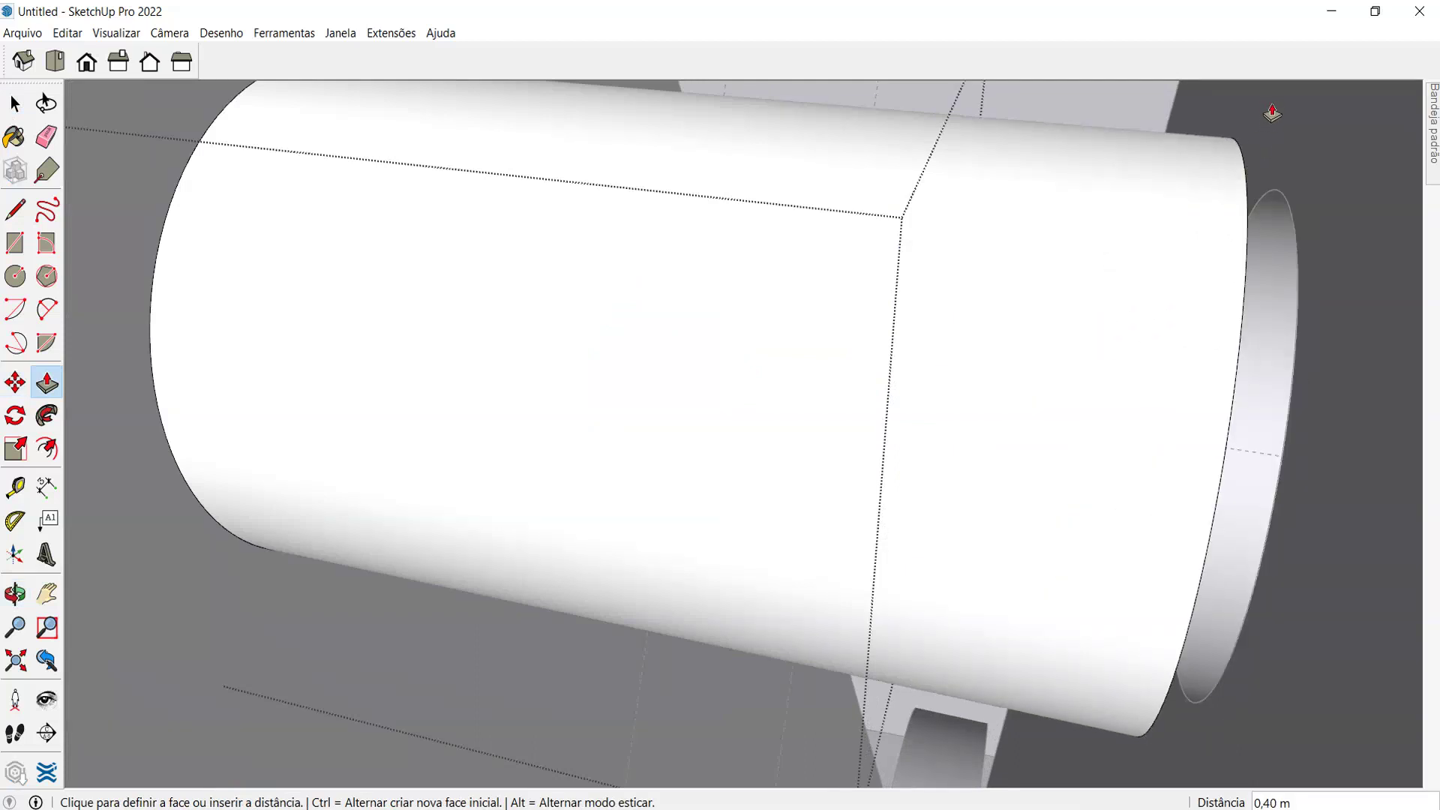
scroll(1192, 267, down, 5)
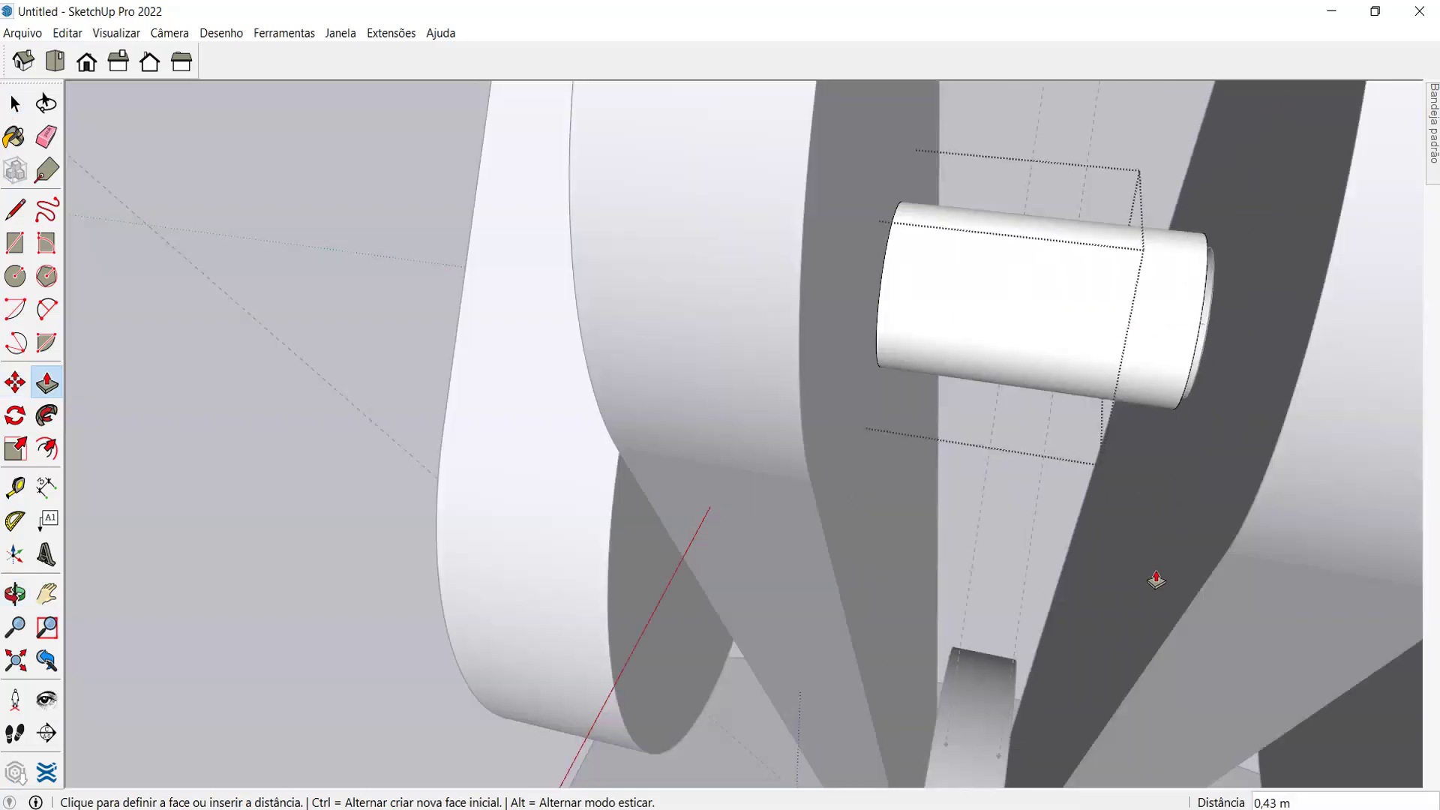
click(1143, 675)
- Examine the reference photo's short neck between the upper arm and lampshade, and compare it with the model's upper arm ends
scroll(862, 376, down, 5)
middle_drag(862, 377, 460, 339)
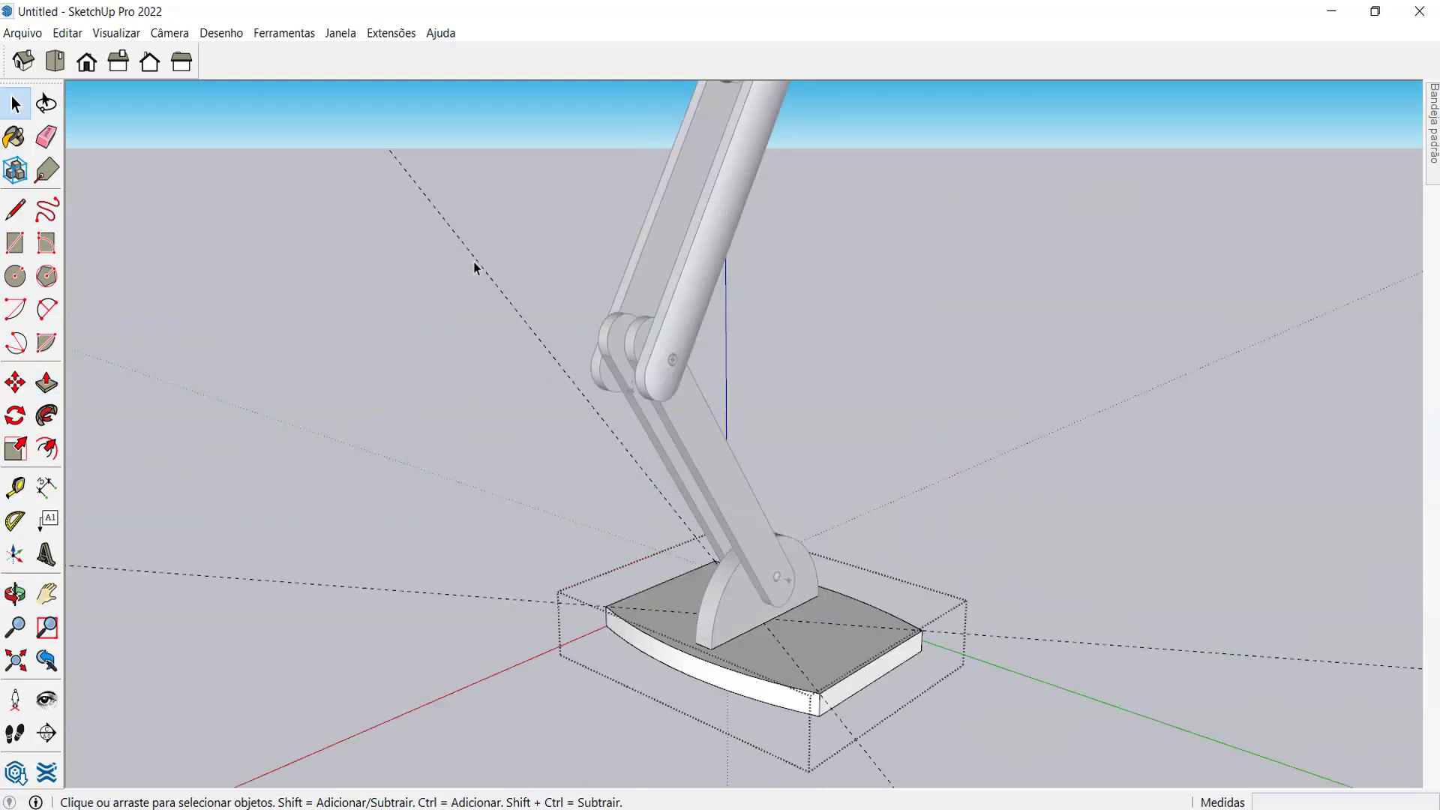
scroll(460, 344, down, 5)
middle_drag(457, 282, 1044, 370)
scroll(1044, 370, up, 5)
scroll(750, 382, down, 5)
middle_drag(750, 382, 820, 370)
scroll(856, 137, down, 2)
scroll(822, 231, up, 5)
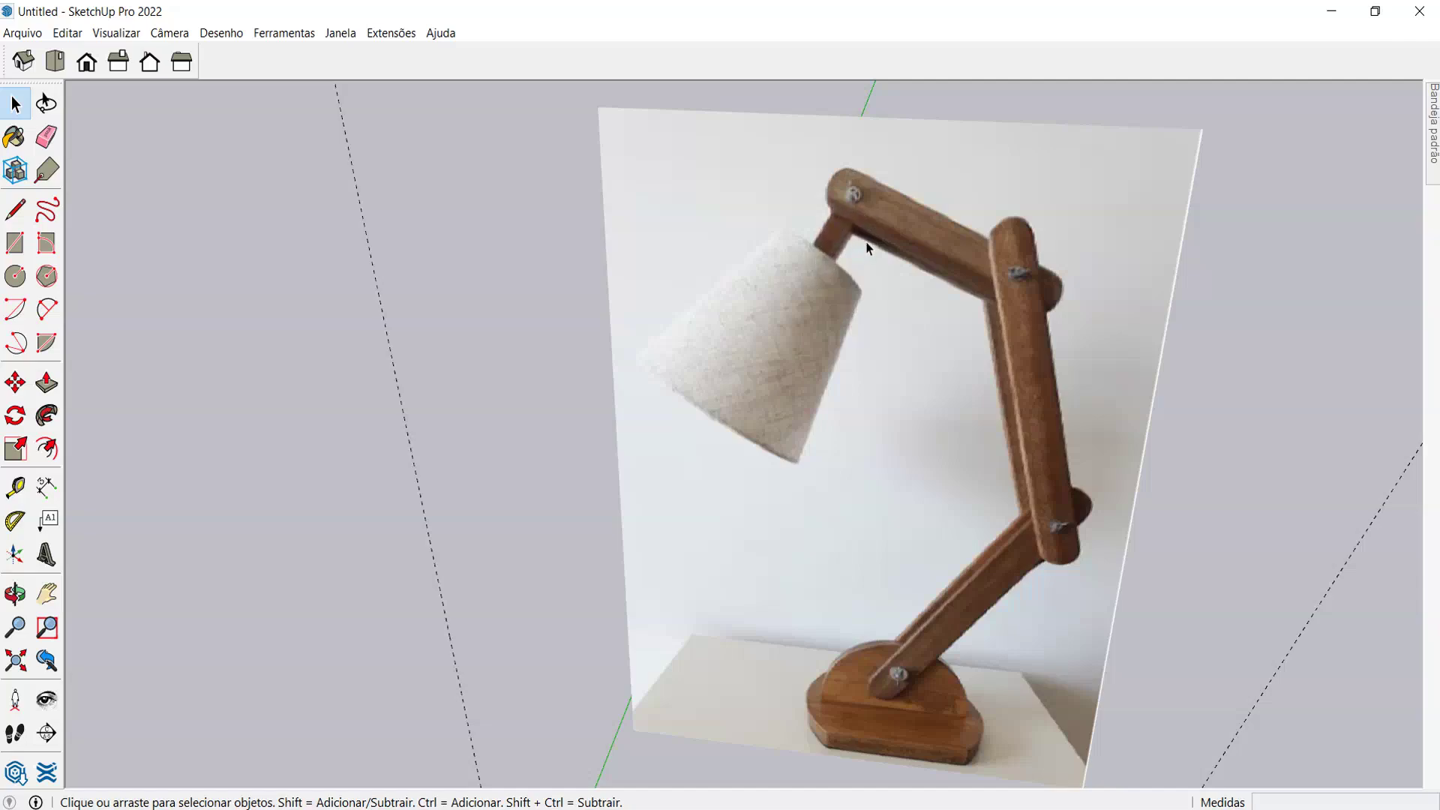
scroll(912, 288, down, 5)
middle_drag(991, 254, 817, 372)
scroll(818, 372, up, 3)
scroll(1188, 551, up, 5)
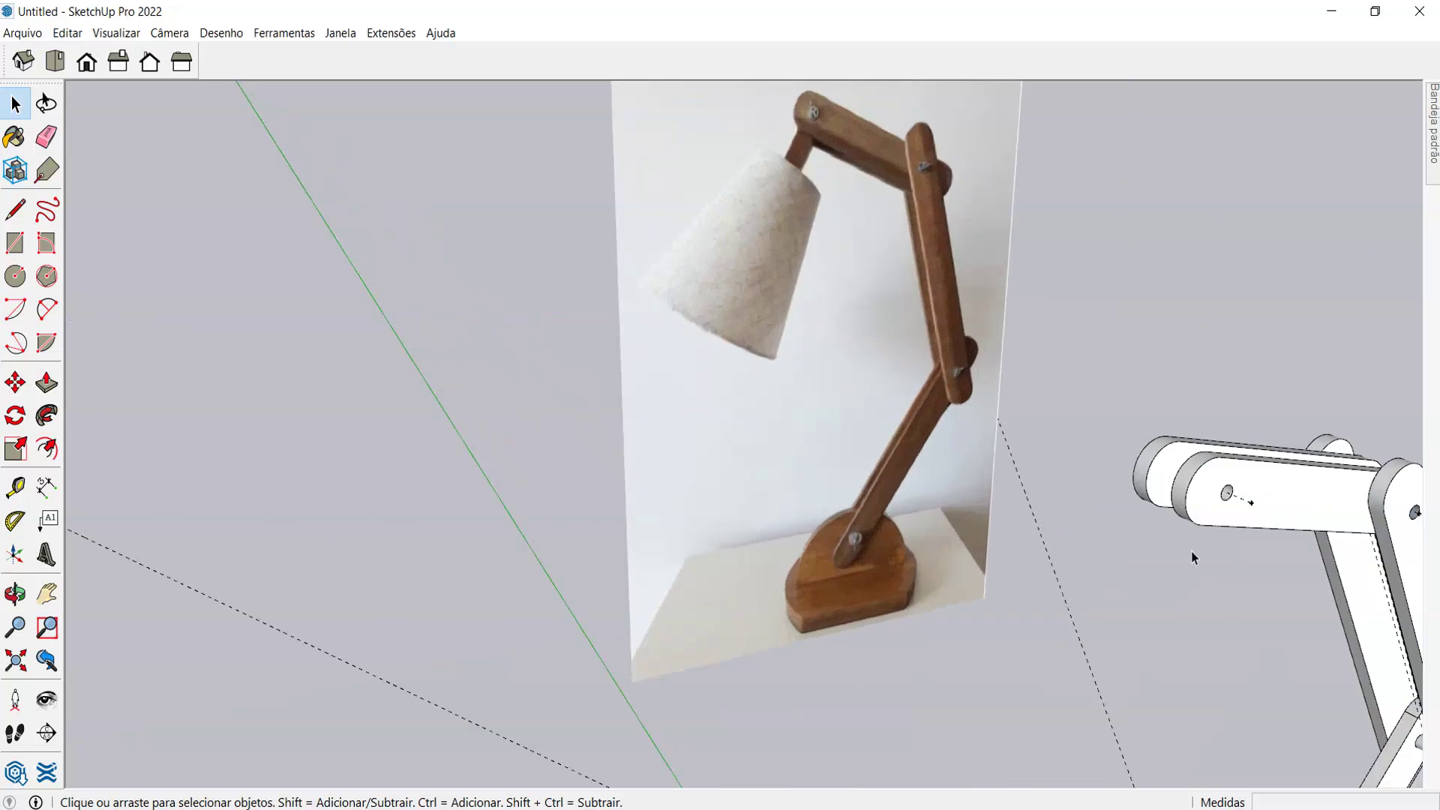
middle_drag(1102, 458, 1375, 372)
scroll(1312, 411, up, 3)
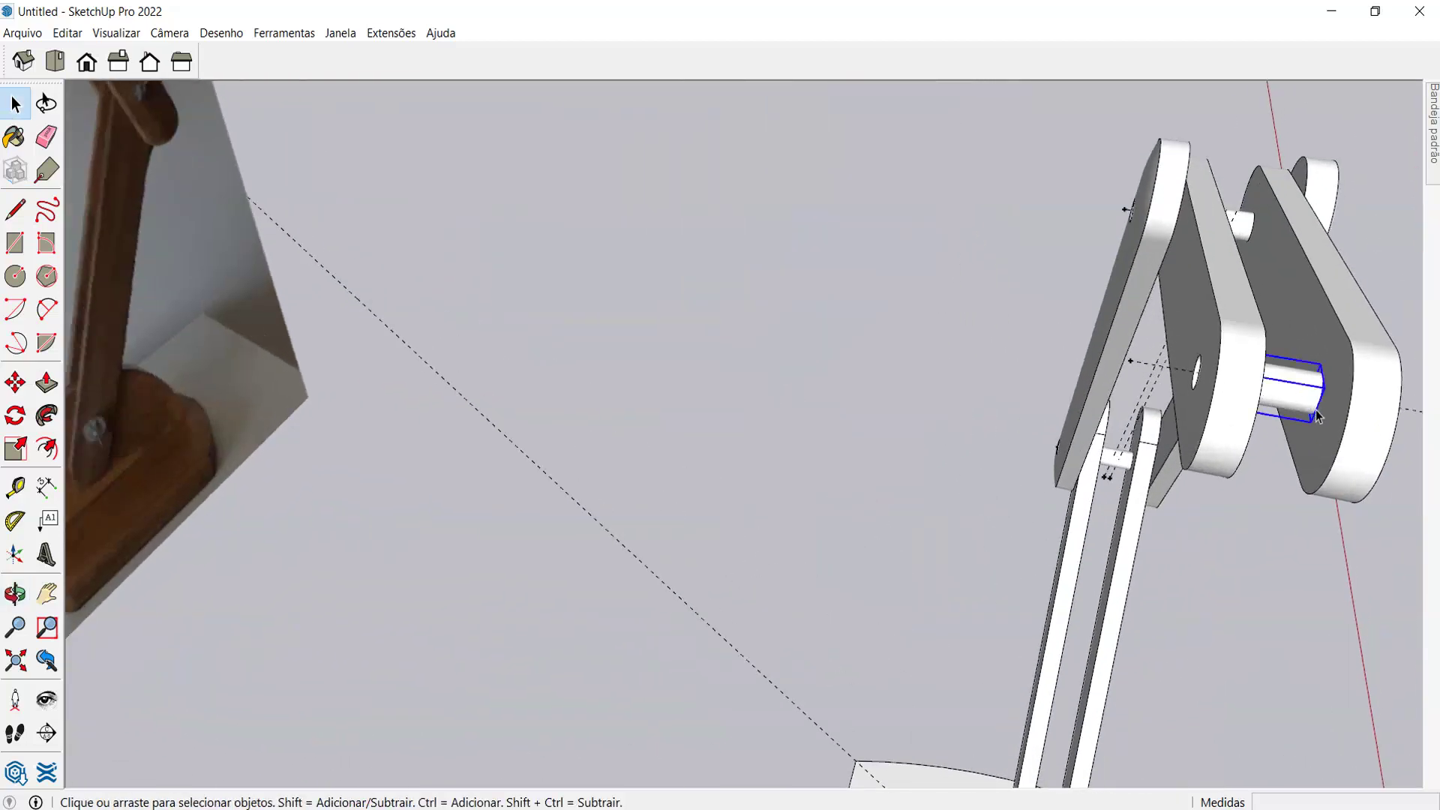
middle_drag(1288, 429, 935, 459)
scroll(1006, 345, down, 3)
scroll(916, 383, up, 3)
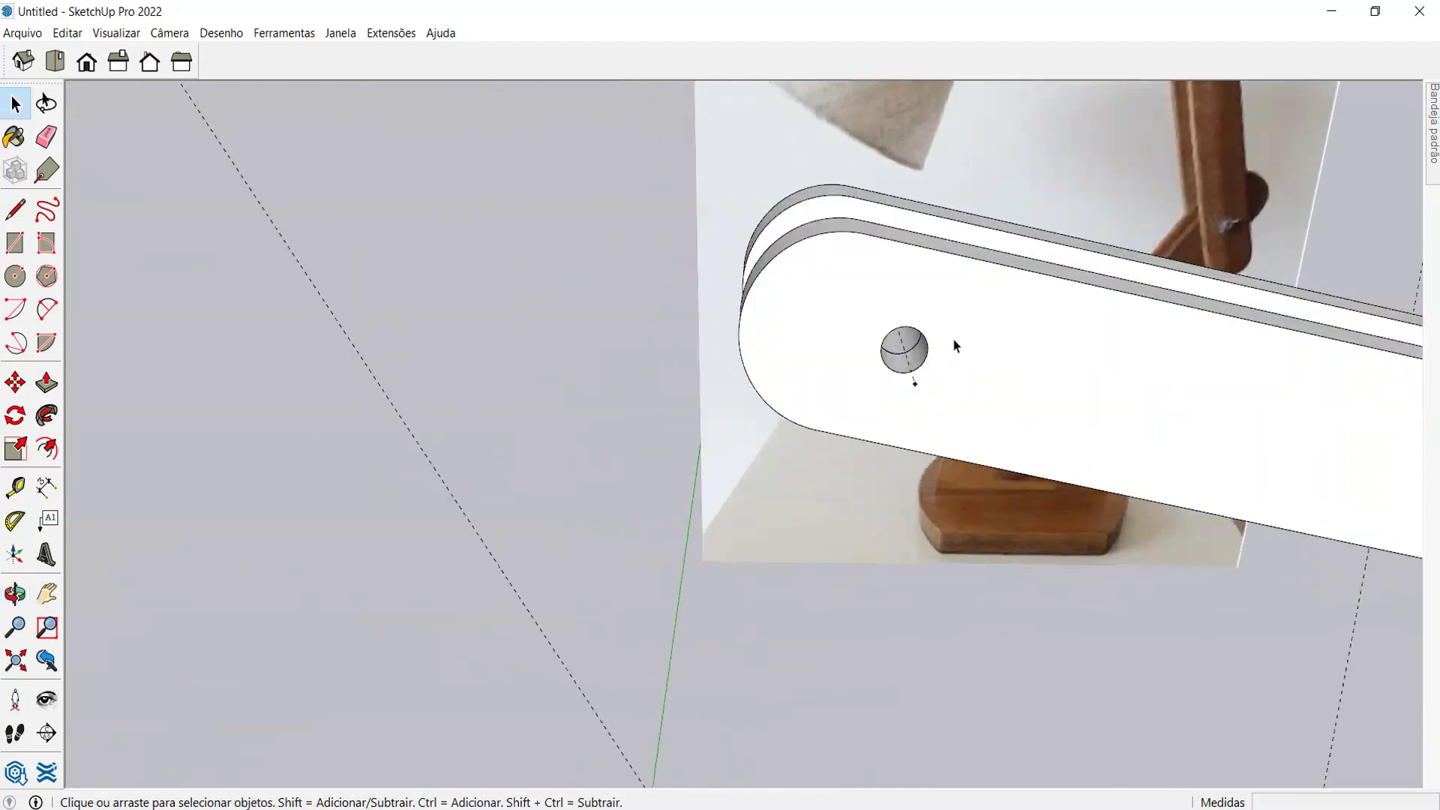
scroll(952, 385, down, 1)
scroll(951, 386, down, 2)
middle_drag(681, 360, 632, 310)
scroll(913, 443, down, 2)
middle_drag(912, 443, 668, 505)
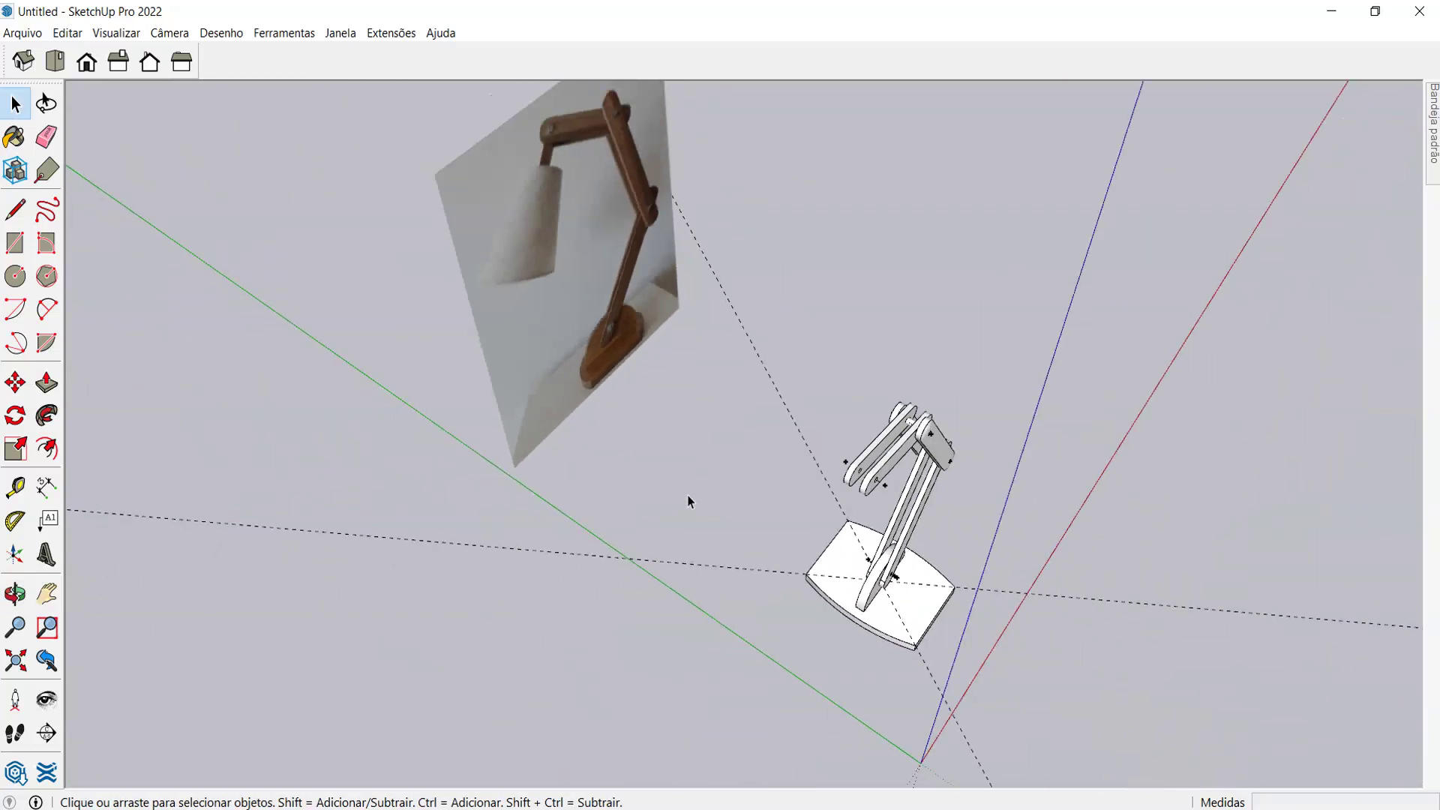
scroll(780, 492, up, 2)
middle_drag(781, 492, 843, 493)
scroll(956, 433, up, 2)
scroll(956, 433, down, 3)
middle_drag(956, 434, 515, 240)
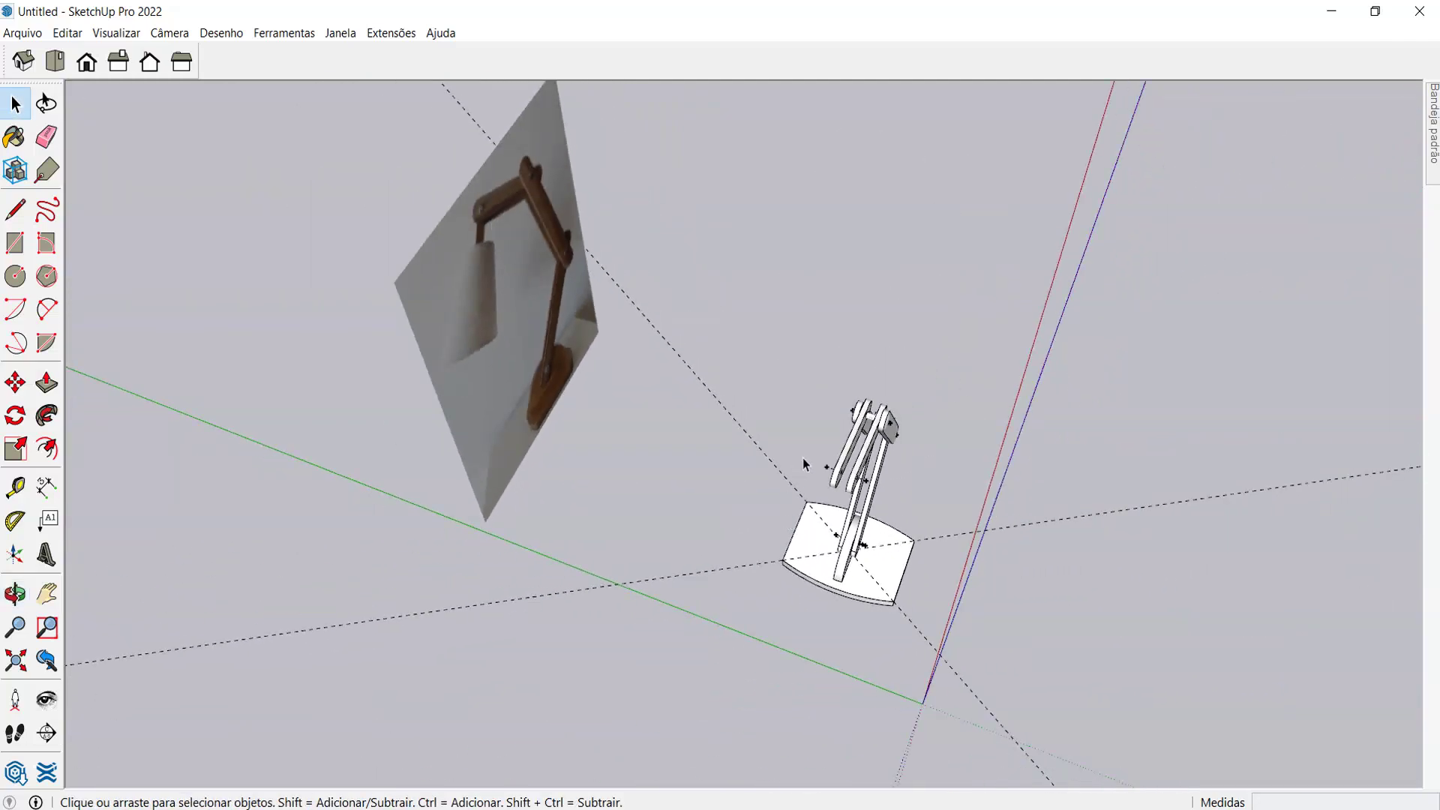
scroll(795, 471, up, 6)
middle_drag(680, 405, 586, 226)
scroll(884, 474, down, 4)
scroll(586, 226, up, 4)
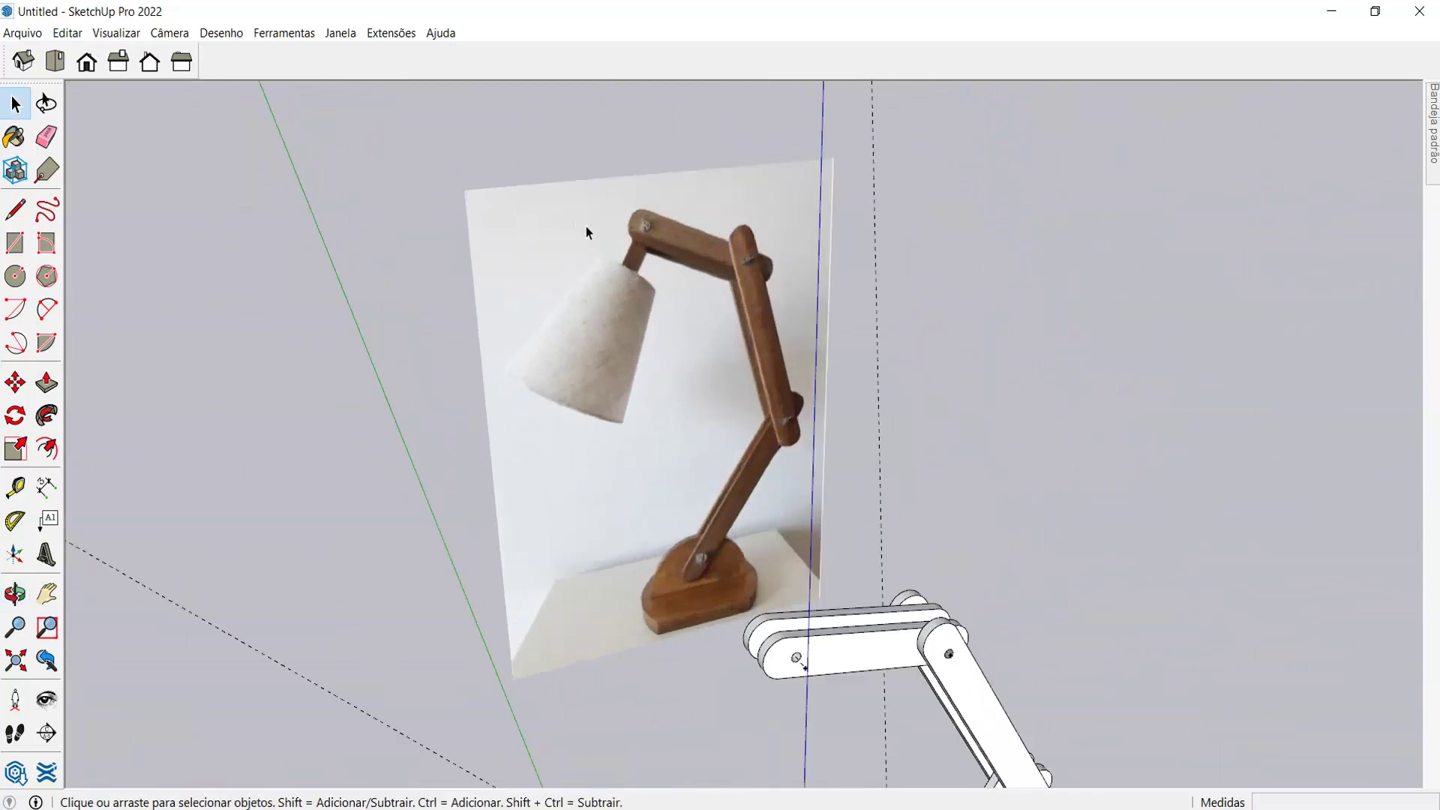
scroll(586, 226, up, 5)
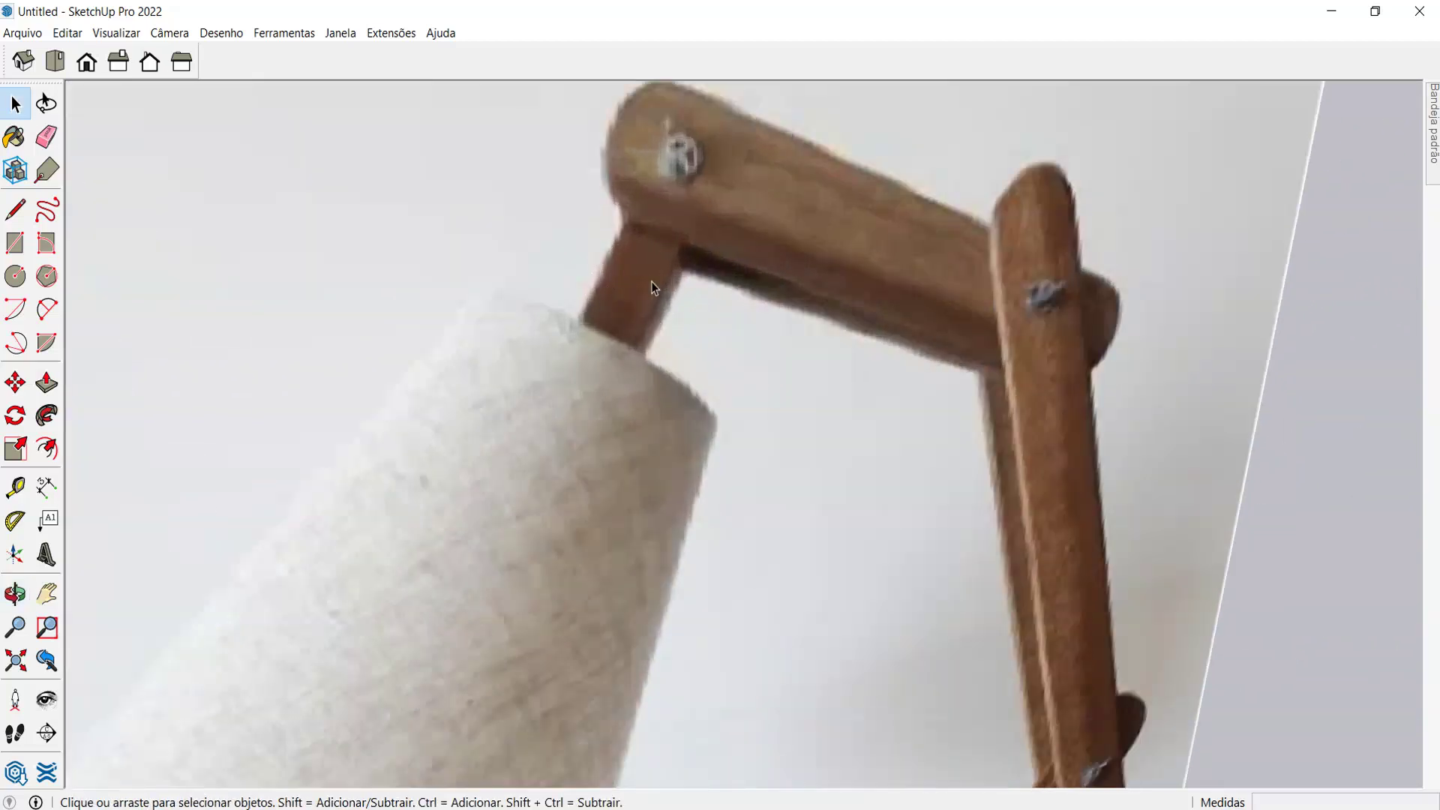
scroll(630, 285, down, 6)
middle_drag(646, 195, 698, 597)
scroll(699, 598, up, 10)
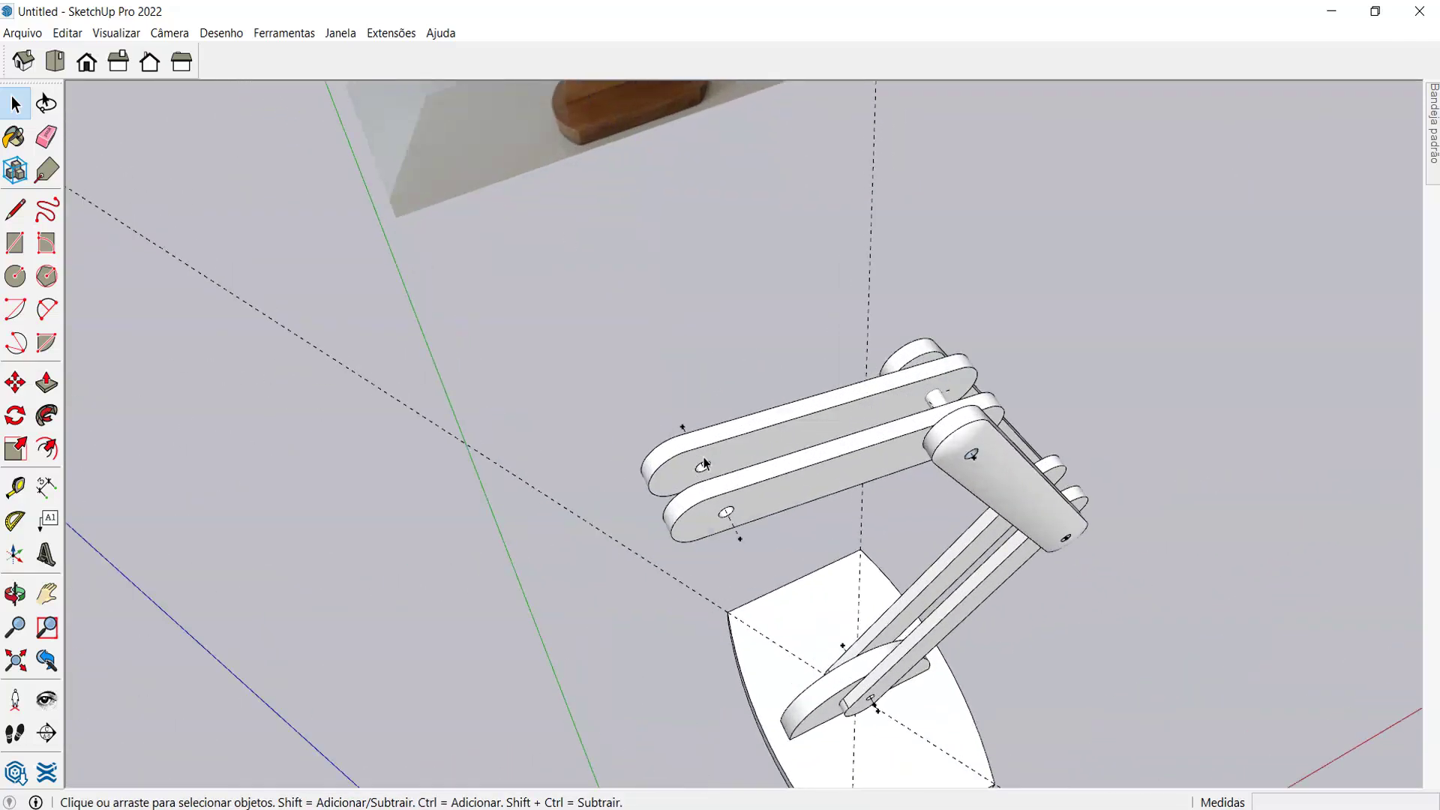
- Measure the gap between the two upper arms near their free-end holes with the Tape Measure
key(t)
click(691, 438)
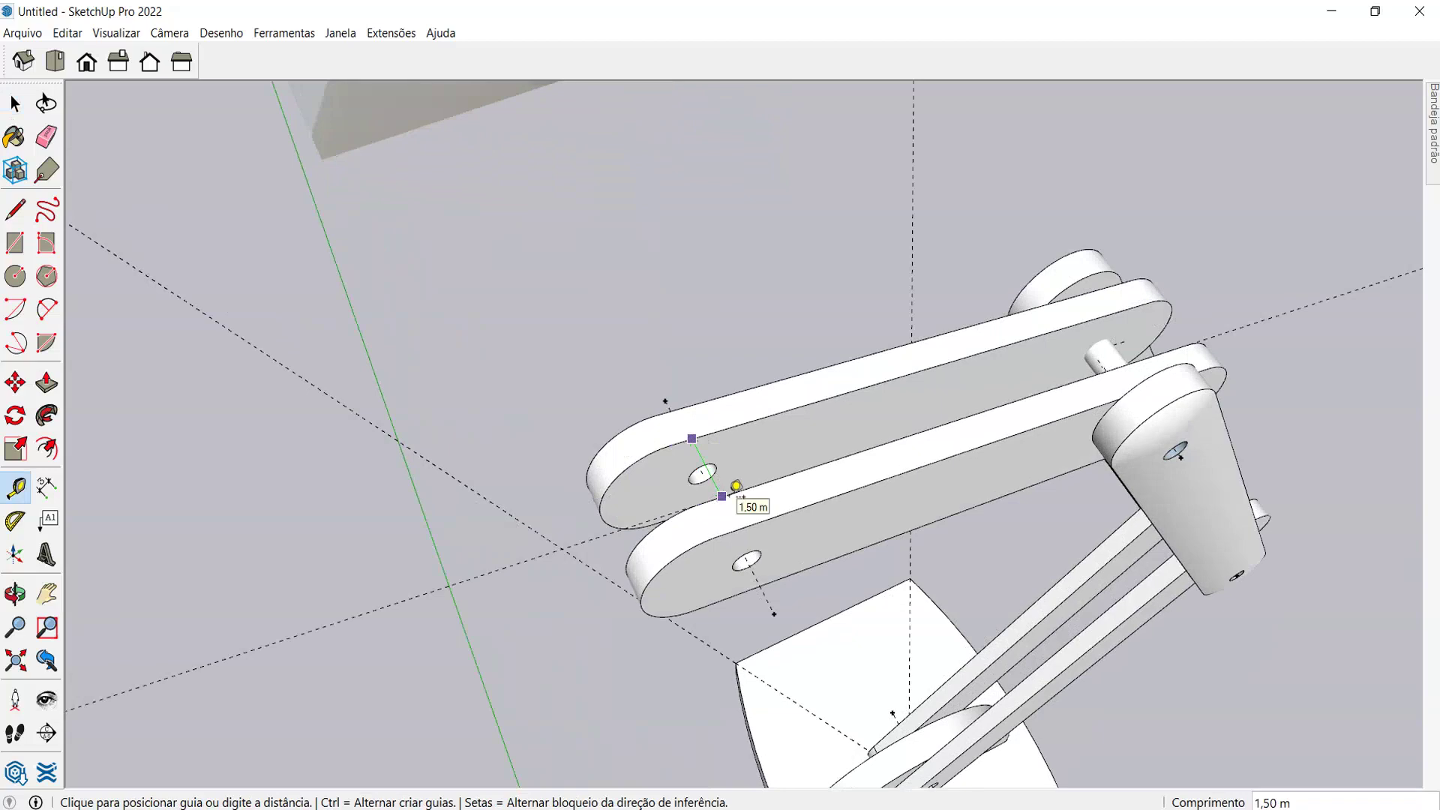
key(space)
- Draw a small rectangle 1.5 m wide on the ground beside the lamp, near the red axis
scroll(578, 373, down, 6)
scroll(860, 568, up, 3)
scroll(861, 567, up, 2)
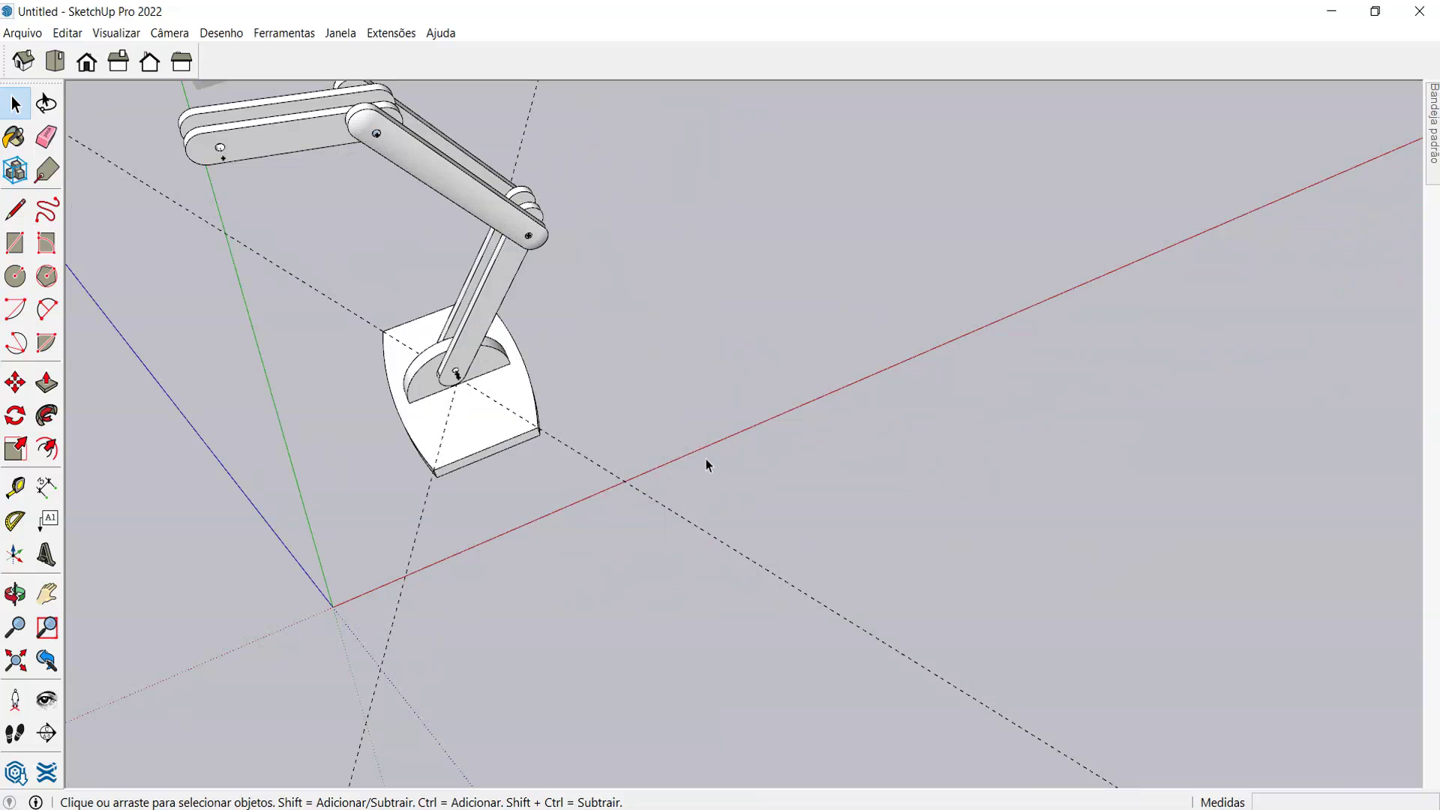
key(r)
click(726, 494)
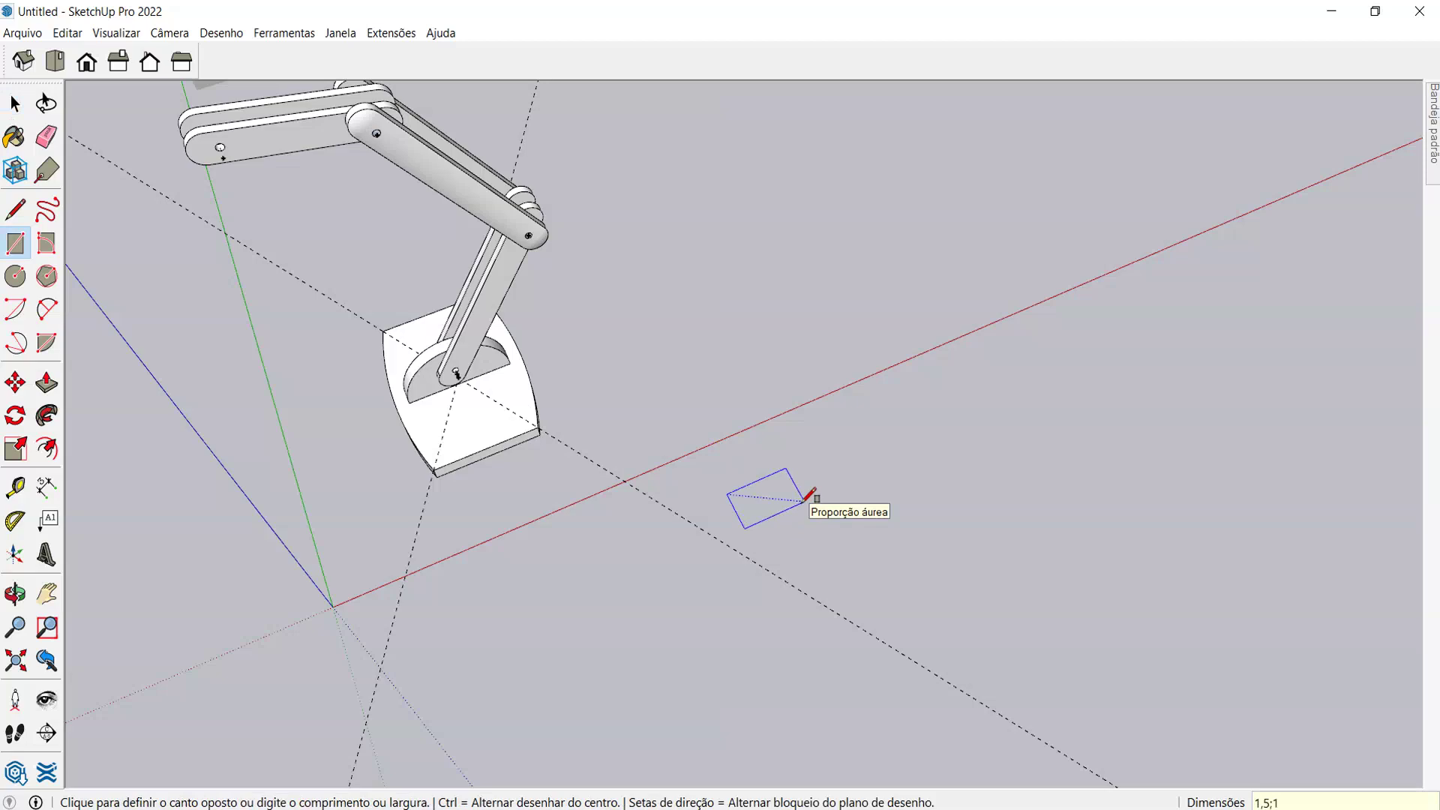
click(807, 497)
- Extrude the small rectangle upward about 5.43 m with Push/Pull to form the lampshade's neck post
scroll(816, 578, up, 2)
scroll(757, 541, down, 3)
middle_drag(757, 541, 653, 238)
scroll(652, 238, down, 3)
scroll(494, 131, up, 5)
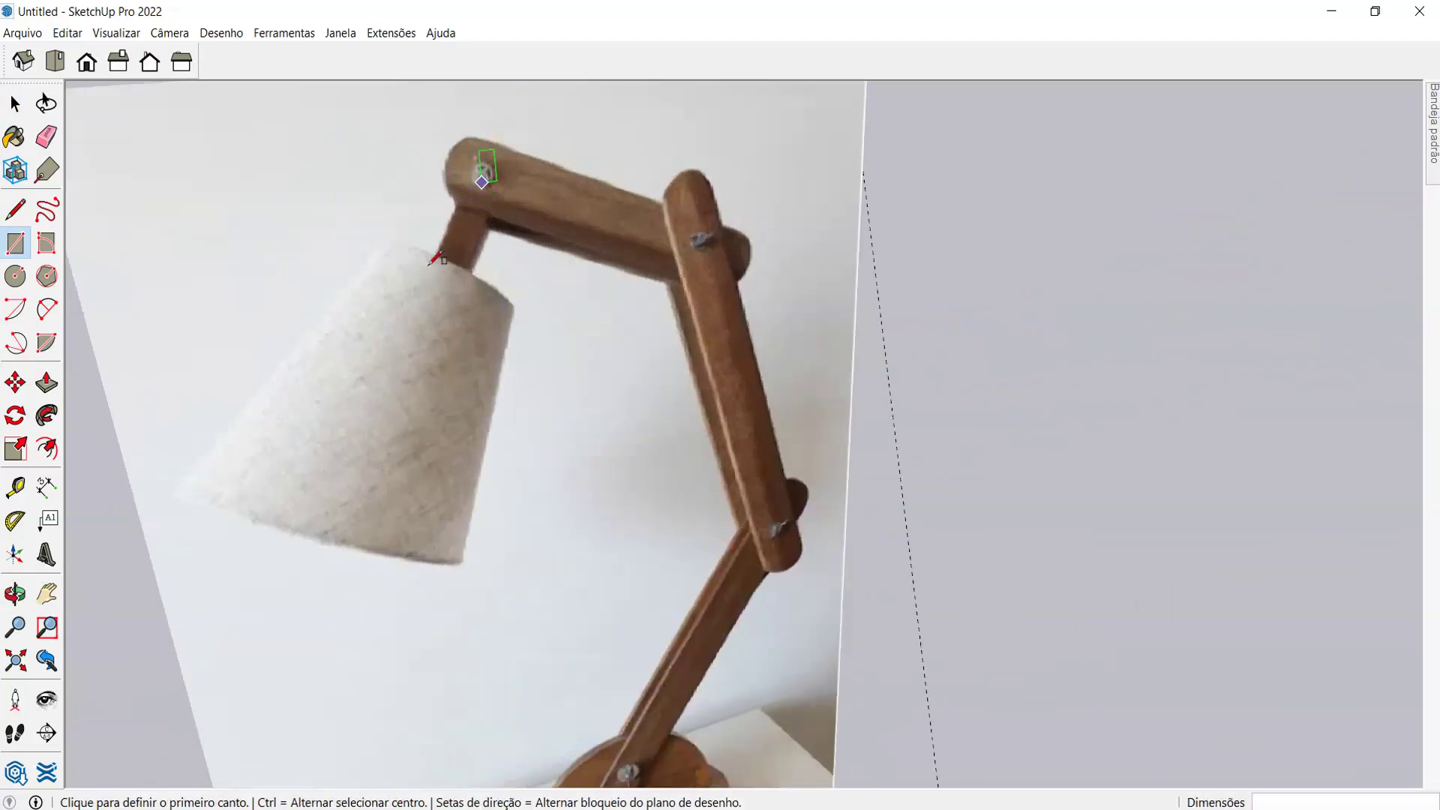
scroll(495, 131, down, 1)
scroll(746, 585, down, 5)
scroll(765, 525, up, 5)
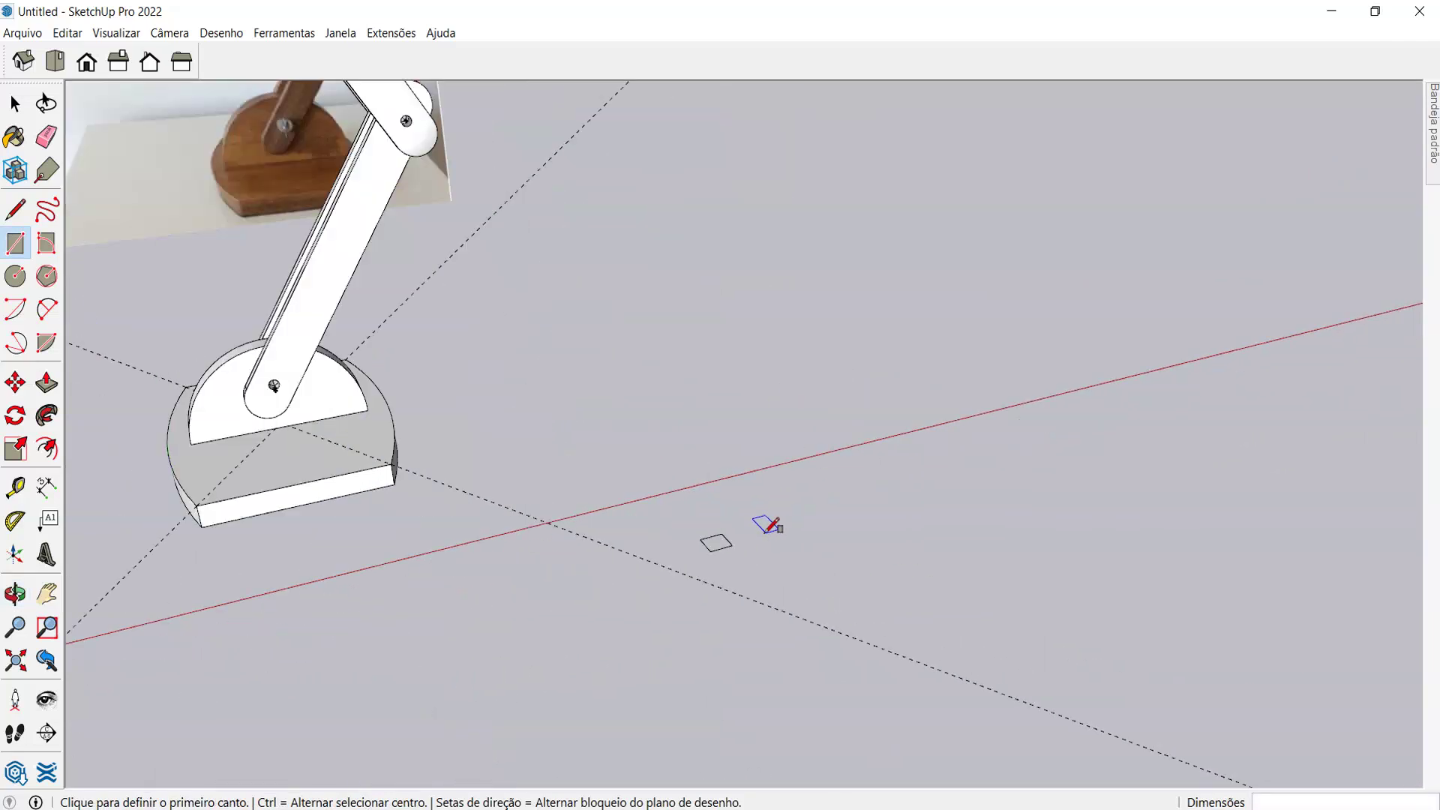
key(p)
click(718, 547)
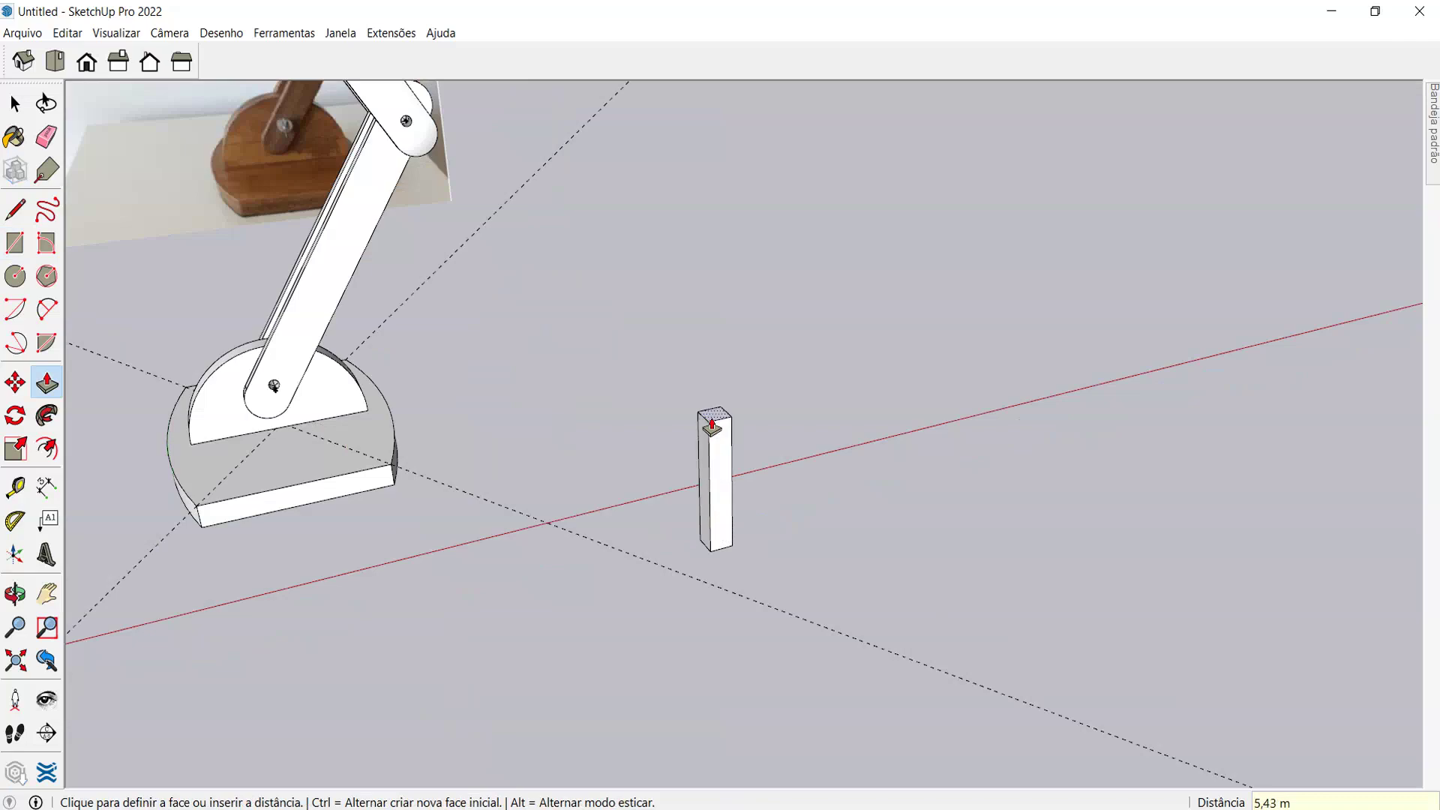
scroll(735, 414, down, 3)
- Turn the small neck post into a component with a definition name beginning "EST CÚPU"
key(space)
drag(703, 369, 886, 665)
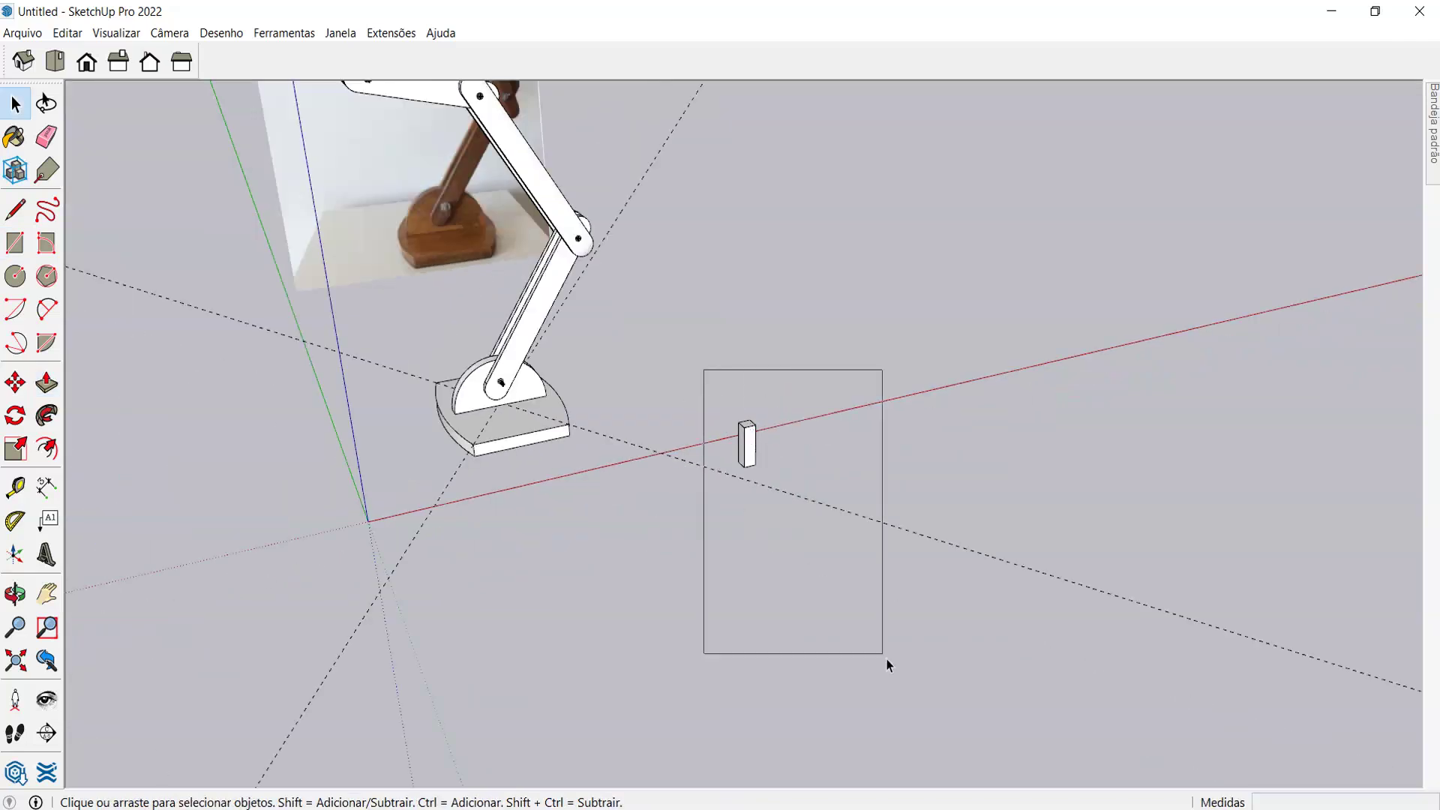
scroll(730, 372, up, 3)
scroll(736, 370, down, 3)
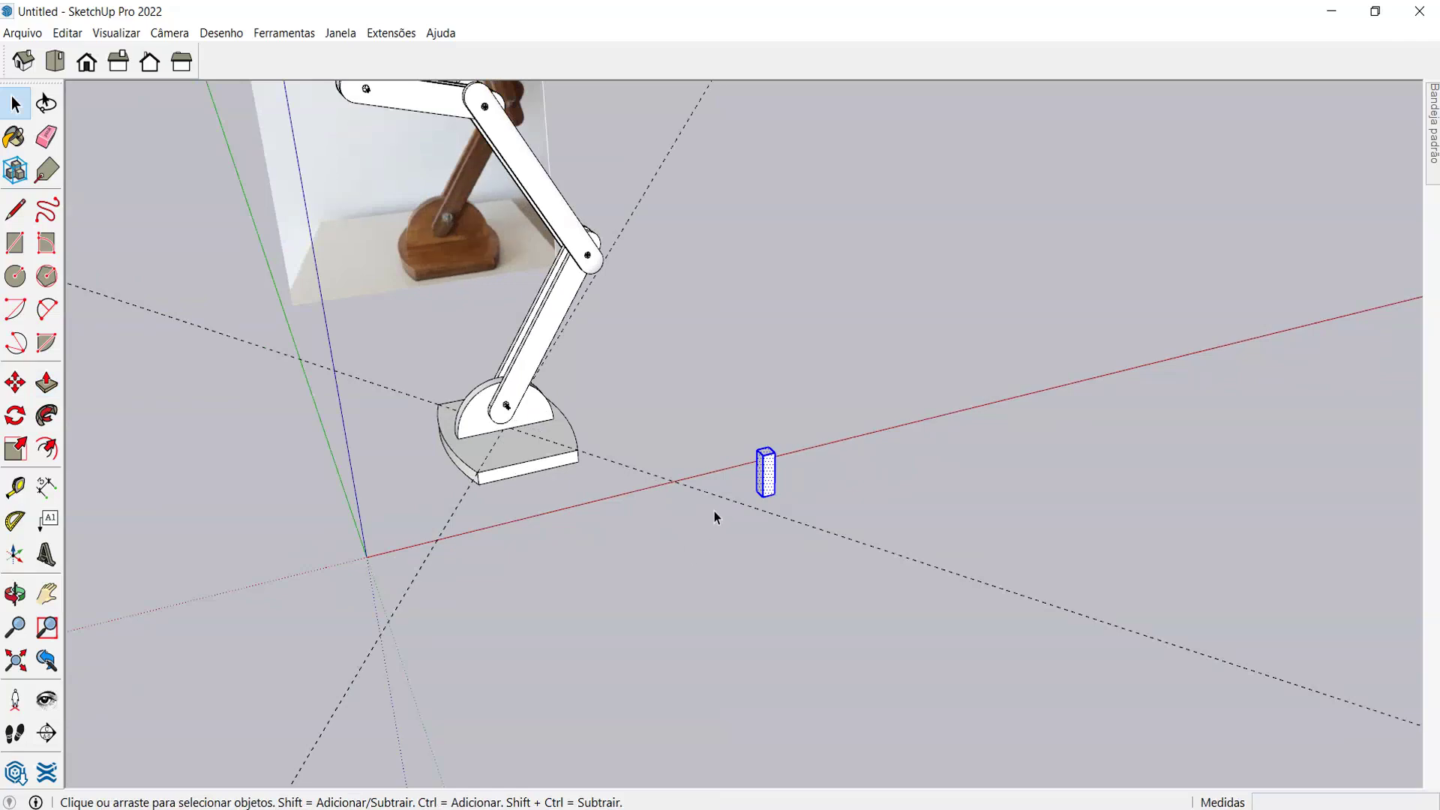
scroll(714, 511, down, 2)
scroll(732, 527, up, 1)
middle_drag(733, 528, 749, 491)
scroll(748, 491, up, 4)
scroll(748, 491, up, 3)
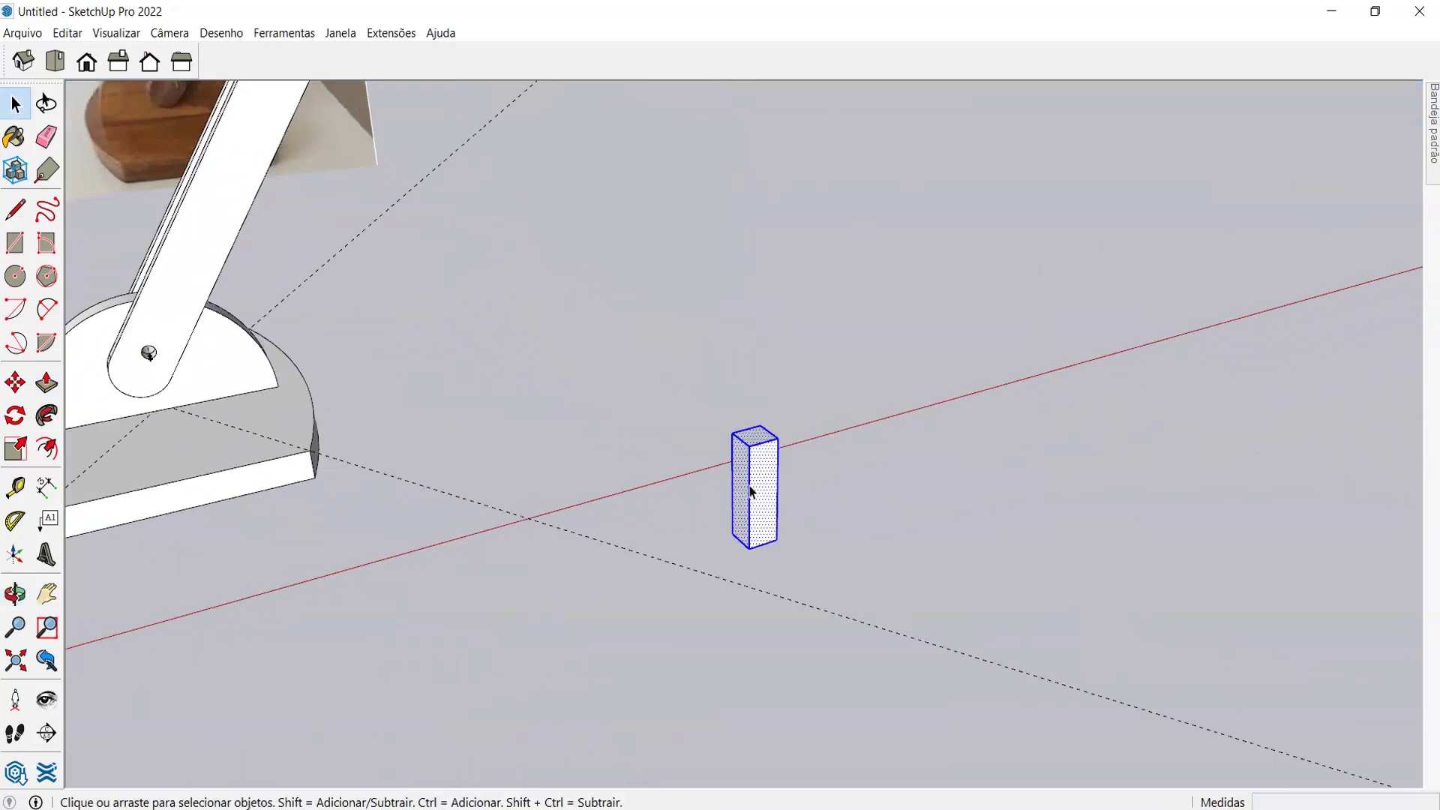
scroll(752, 492, up, 2)
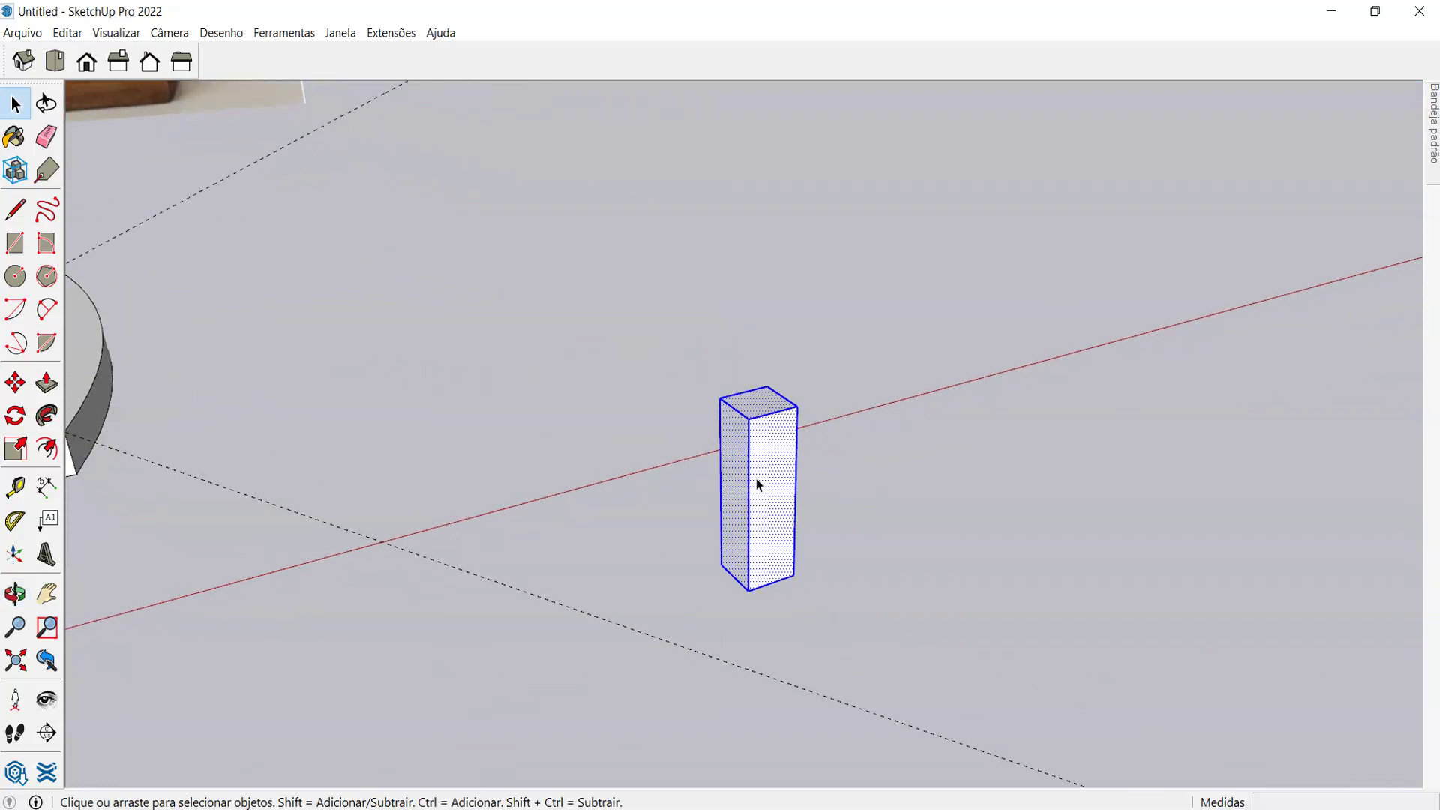
key(g)
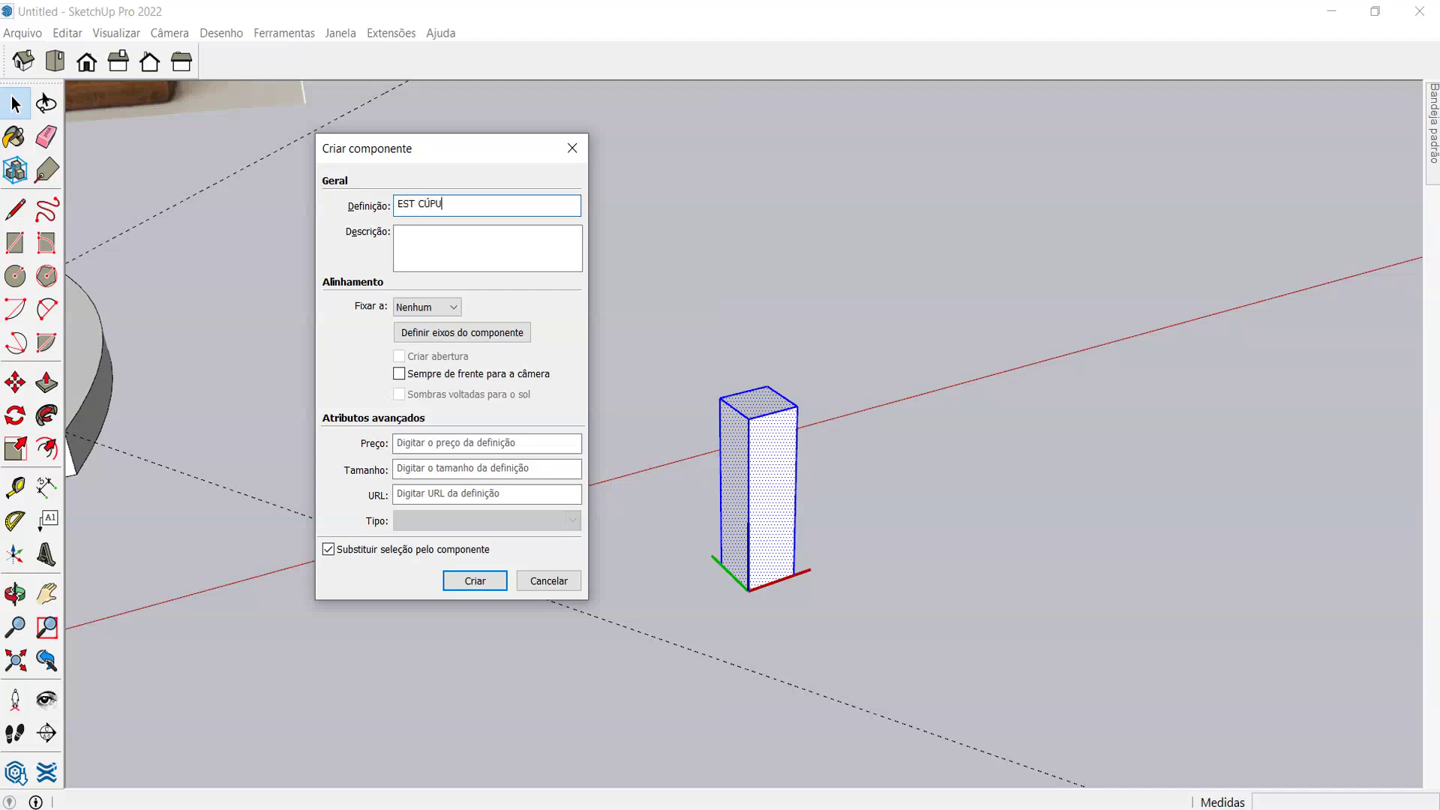
key(Return)
- Move the neck post by its top corner onto the upper edge of the lamp's upper arm, near the free end
scroll(642, 353, down, 3)
scroll(711, 386, up, 3)
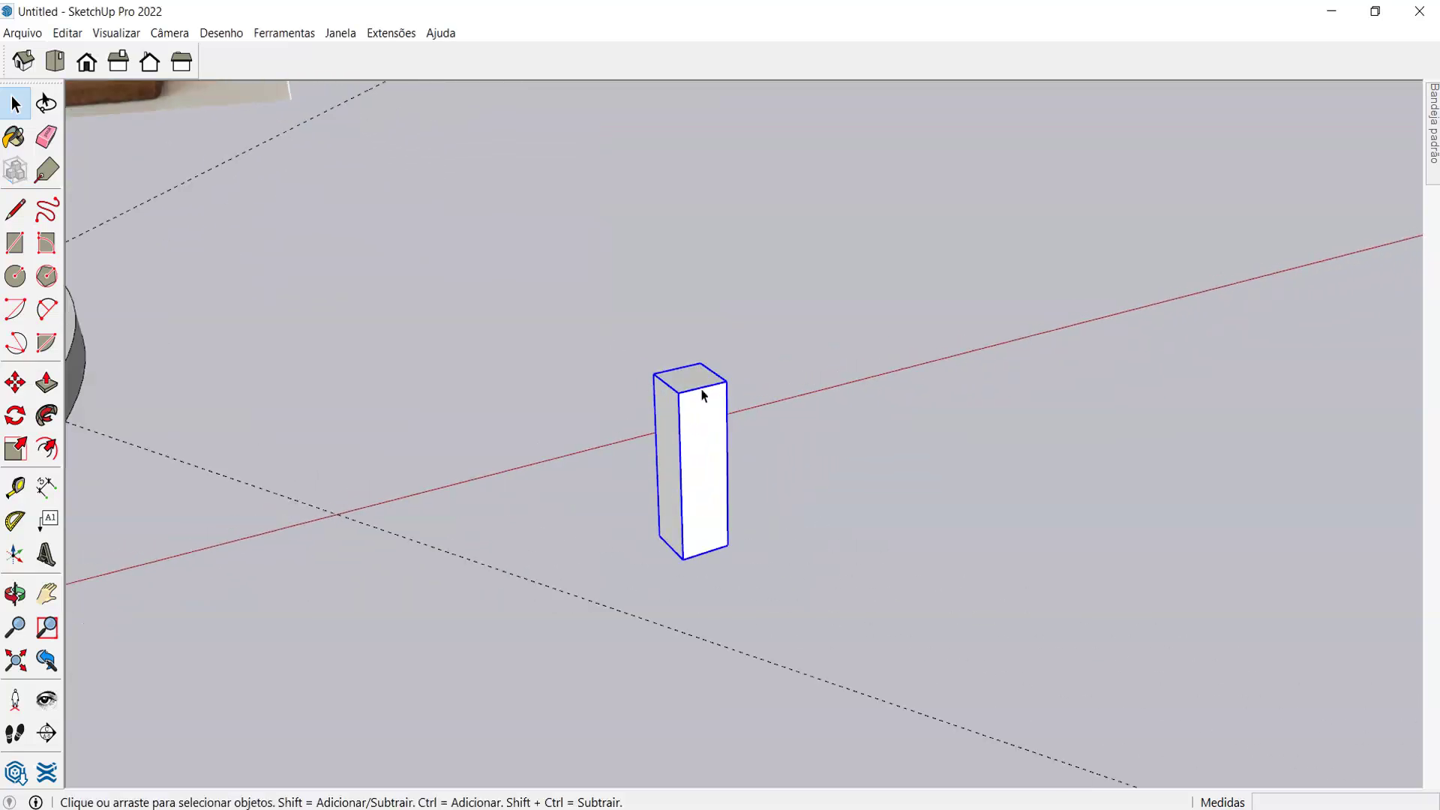
key(m)
click(678, 393)
scroll(937, 450, down, 5)
middle_drag(937, 450, 726, 353)
scroll(726, 359, up, 10)
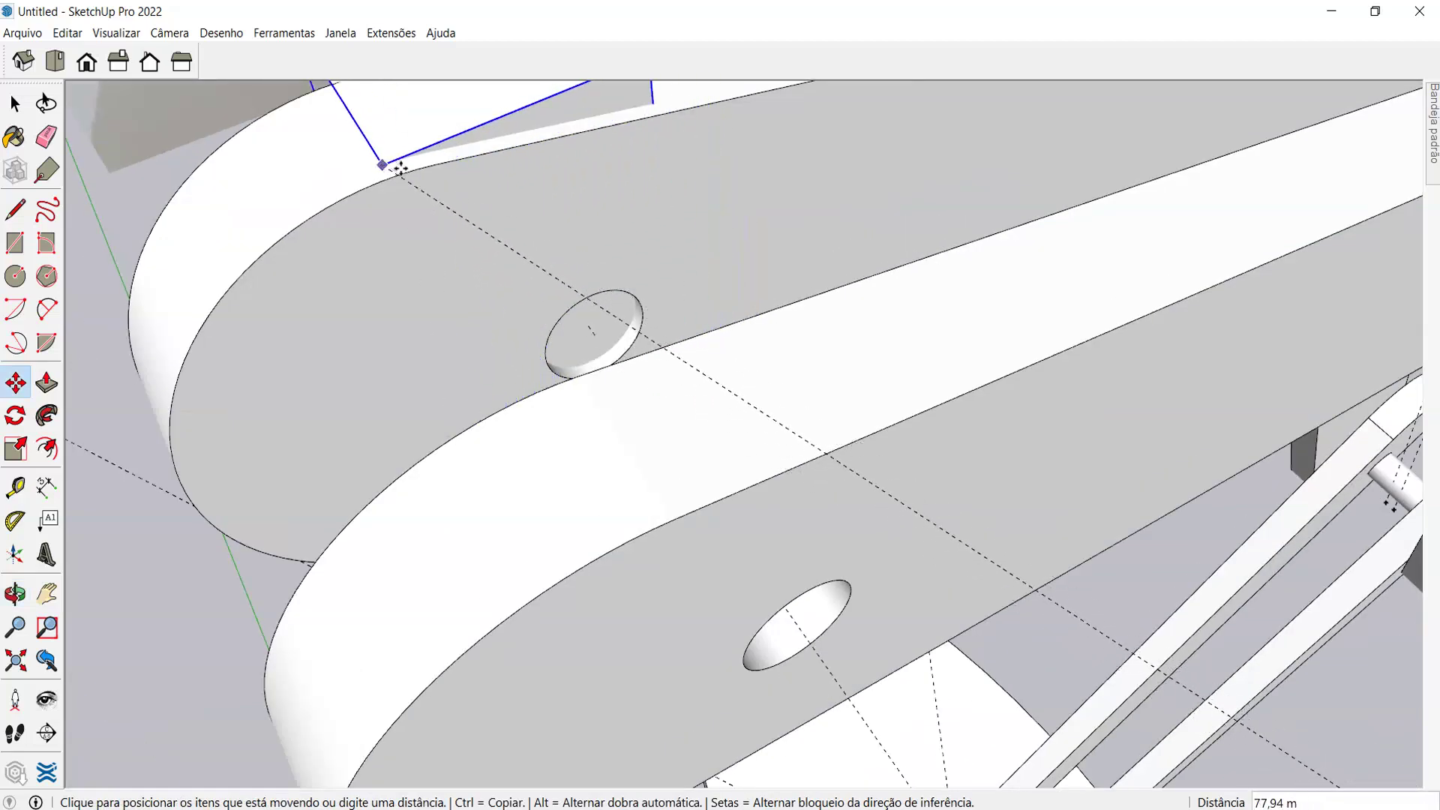
click(418, 168)
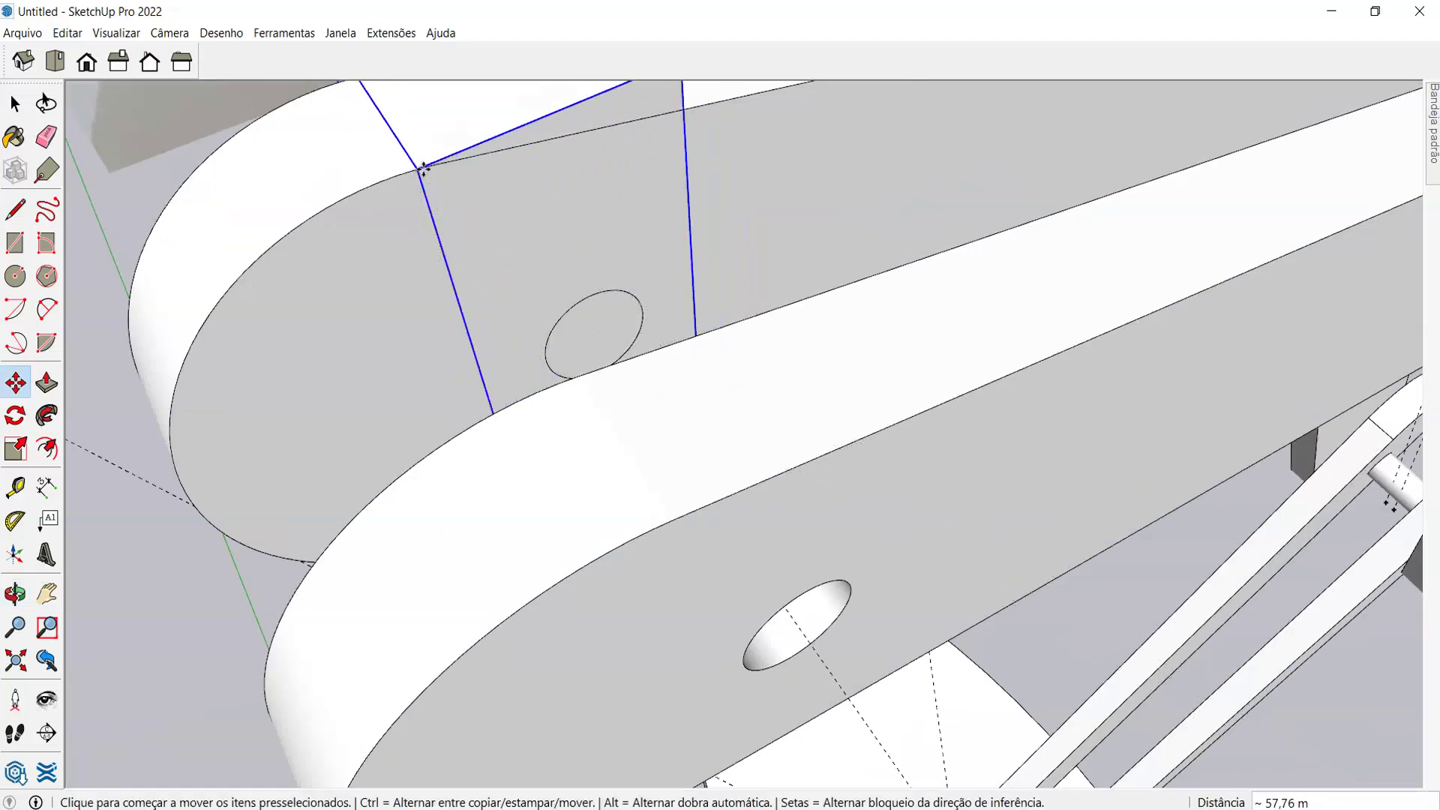
- Move the post by its top edge's midpoint to the outer endpoint of the guide through the upper arms' free-end hole
click(553, 112)
scroll(553, 112, down, 3)
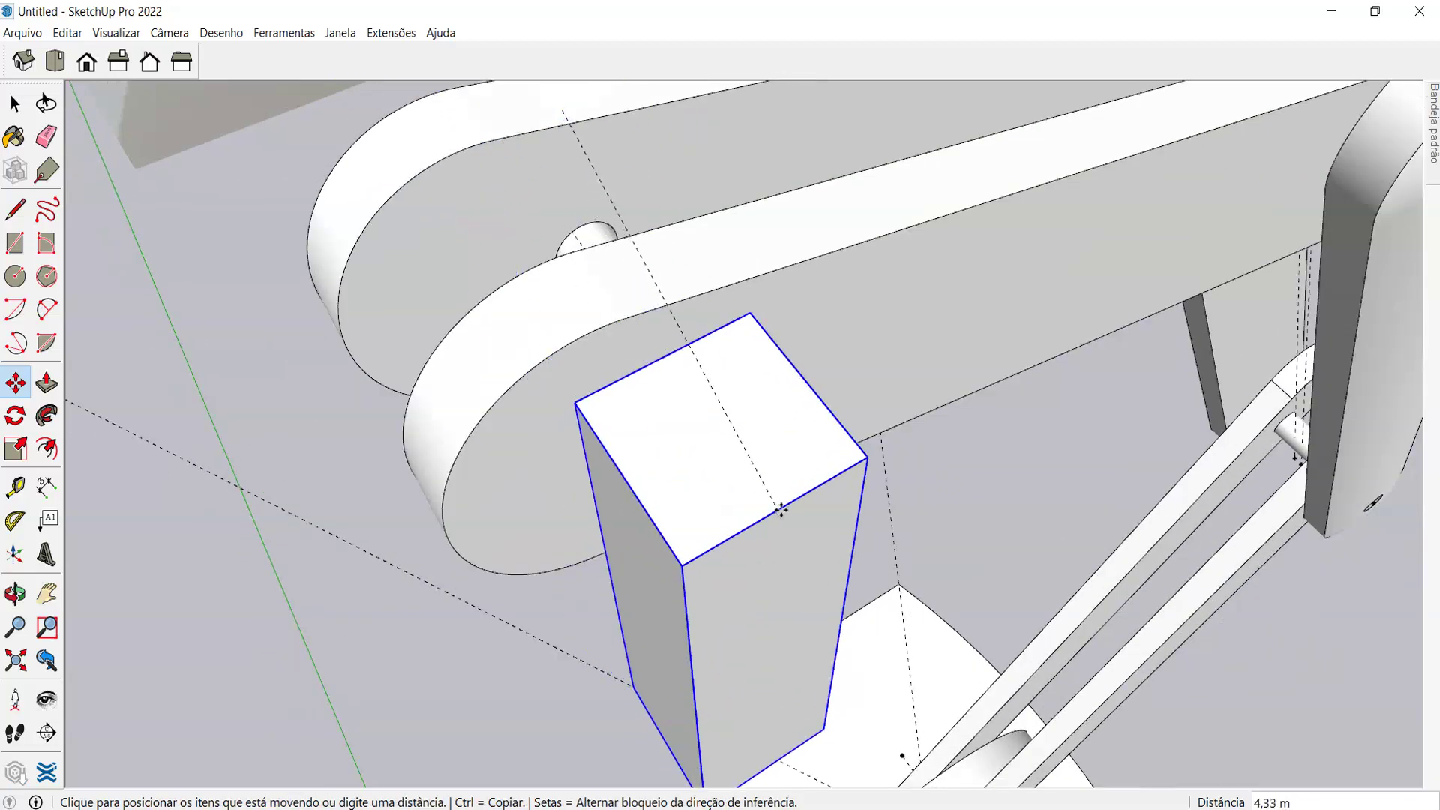
scroll(788, 533, down, 3)
middle_drag(765, 540, 762, 584)
middle_drag(658, 476, 547, 270)
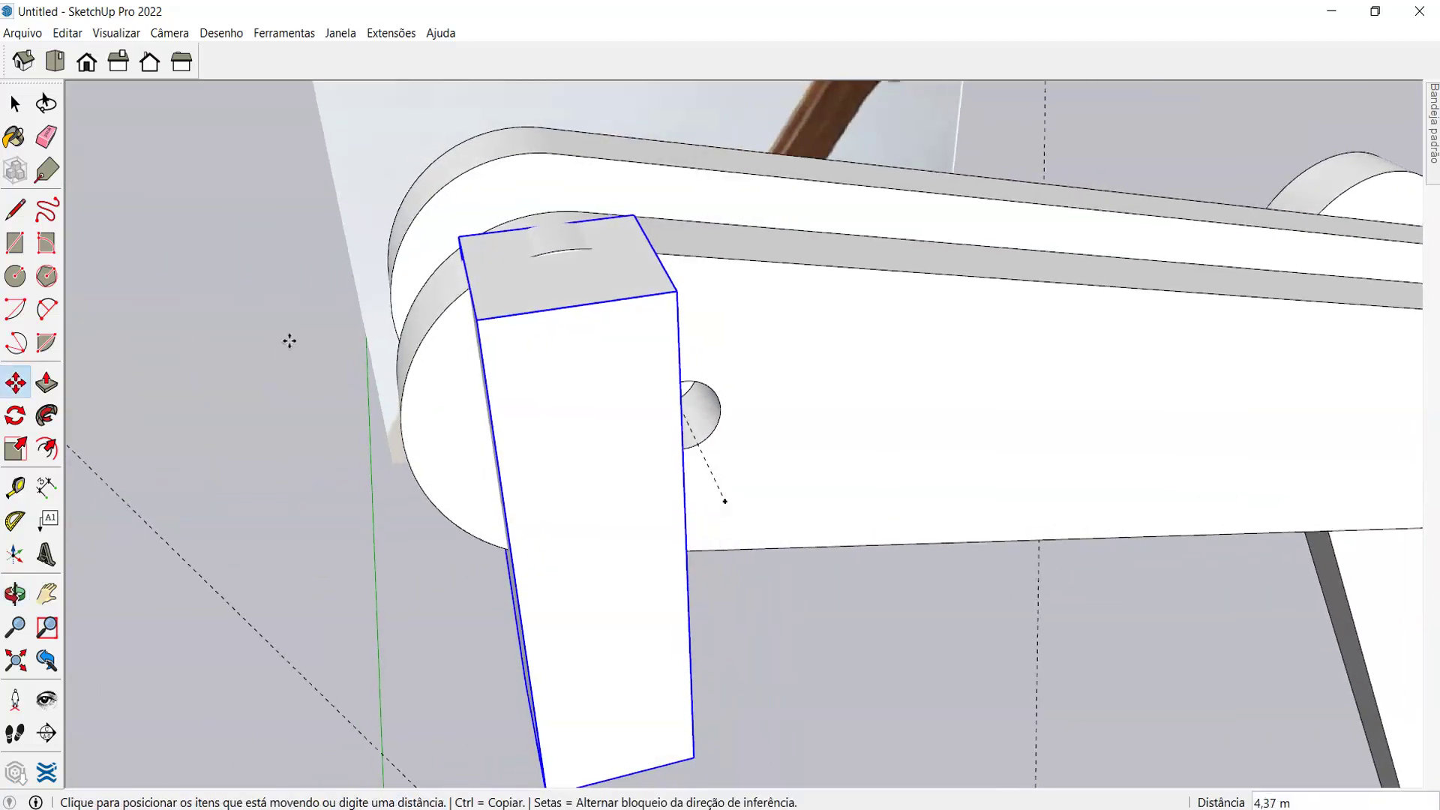
click(725, 500)
- Raise the post to the arm's upper edge and rotate it about its top corner to match the arm's slope
middle_drag(725, 500, 703, 365)
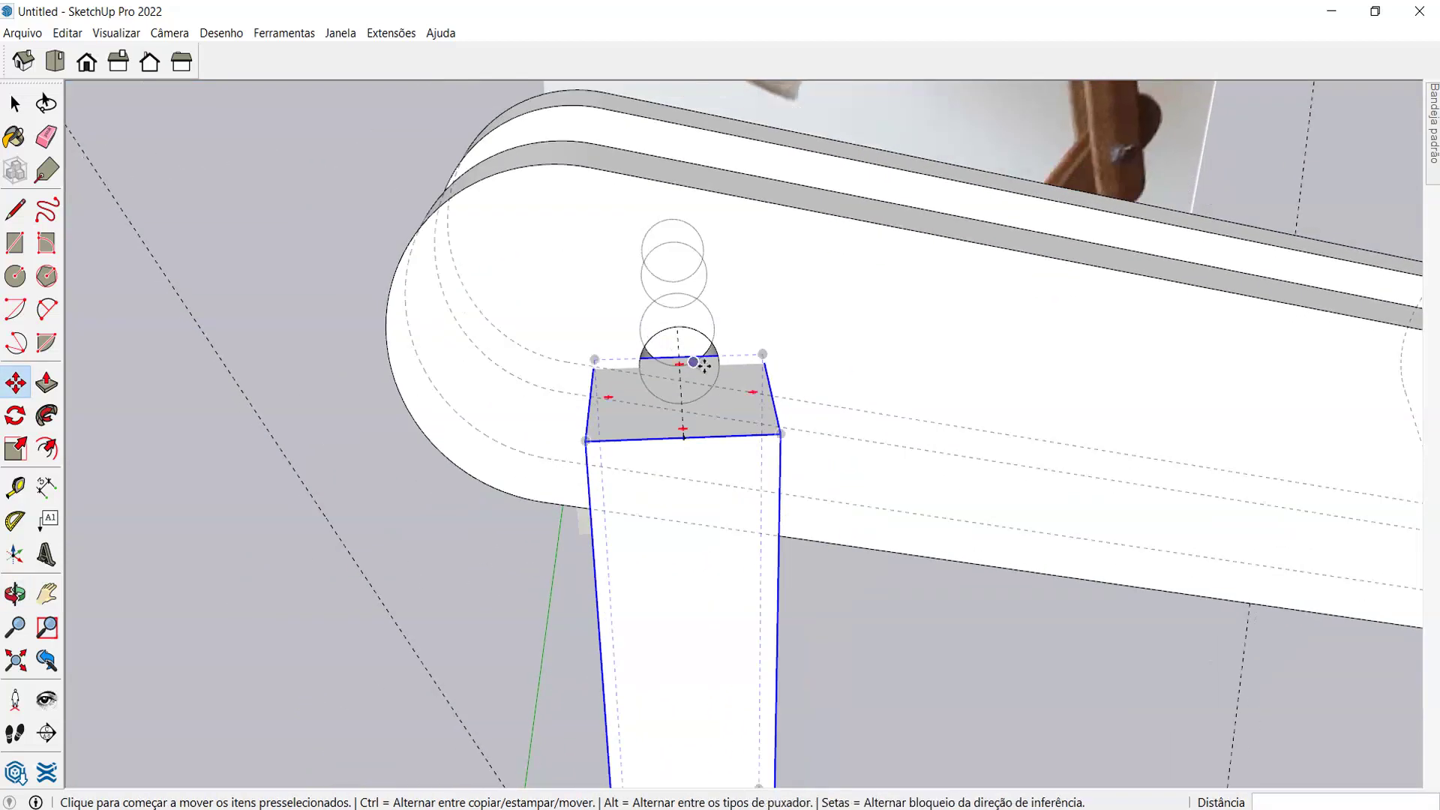
click(762, 357)
click(772, 206)
middle_drag(774, 210, 803, 212)
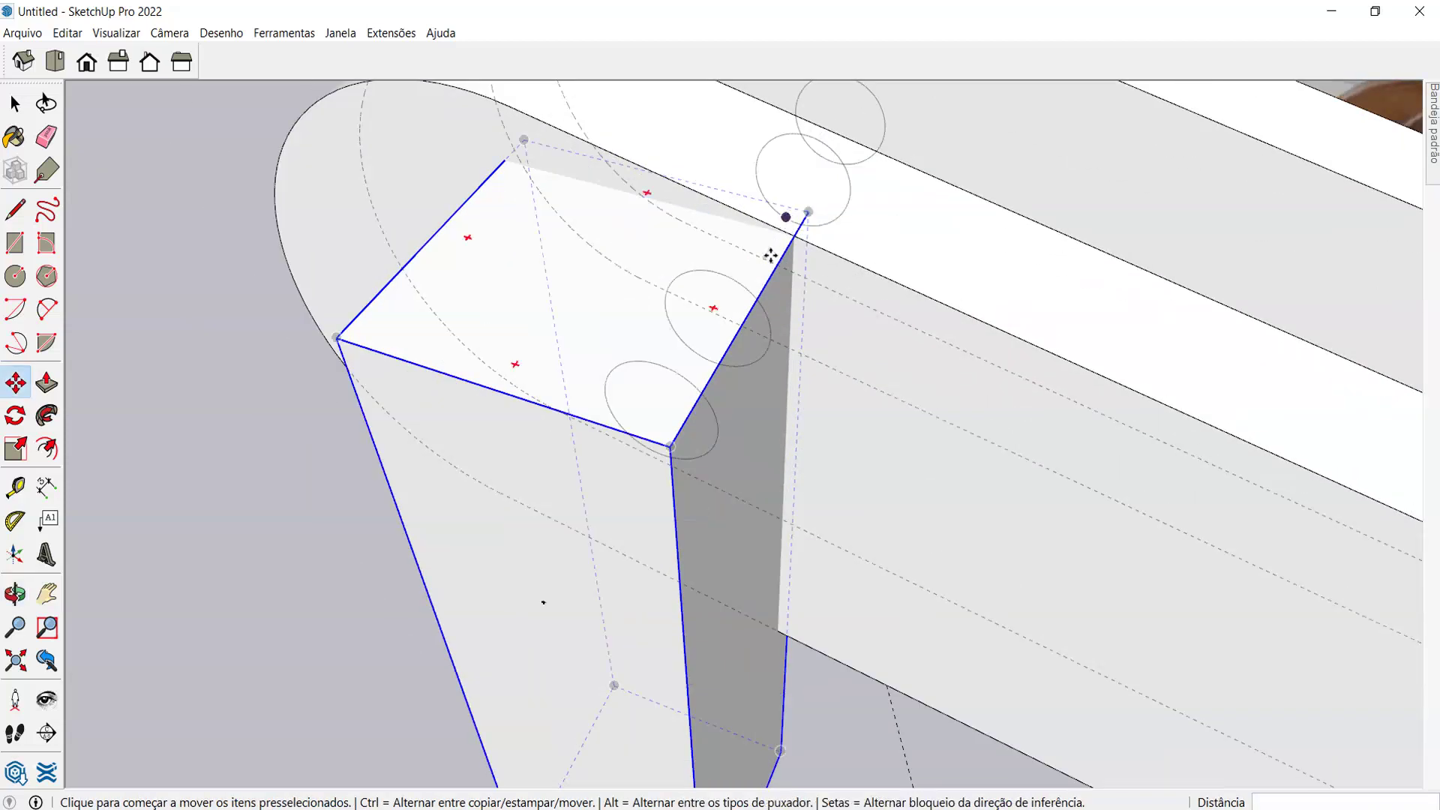
key(q)
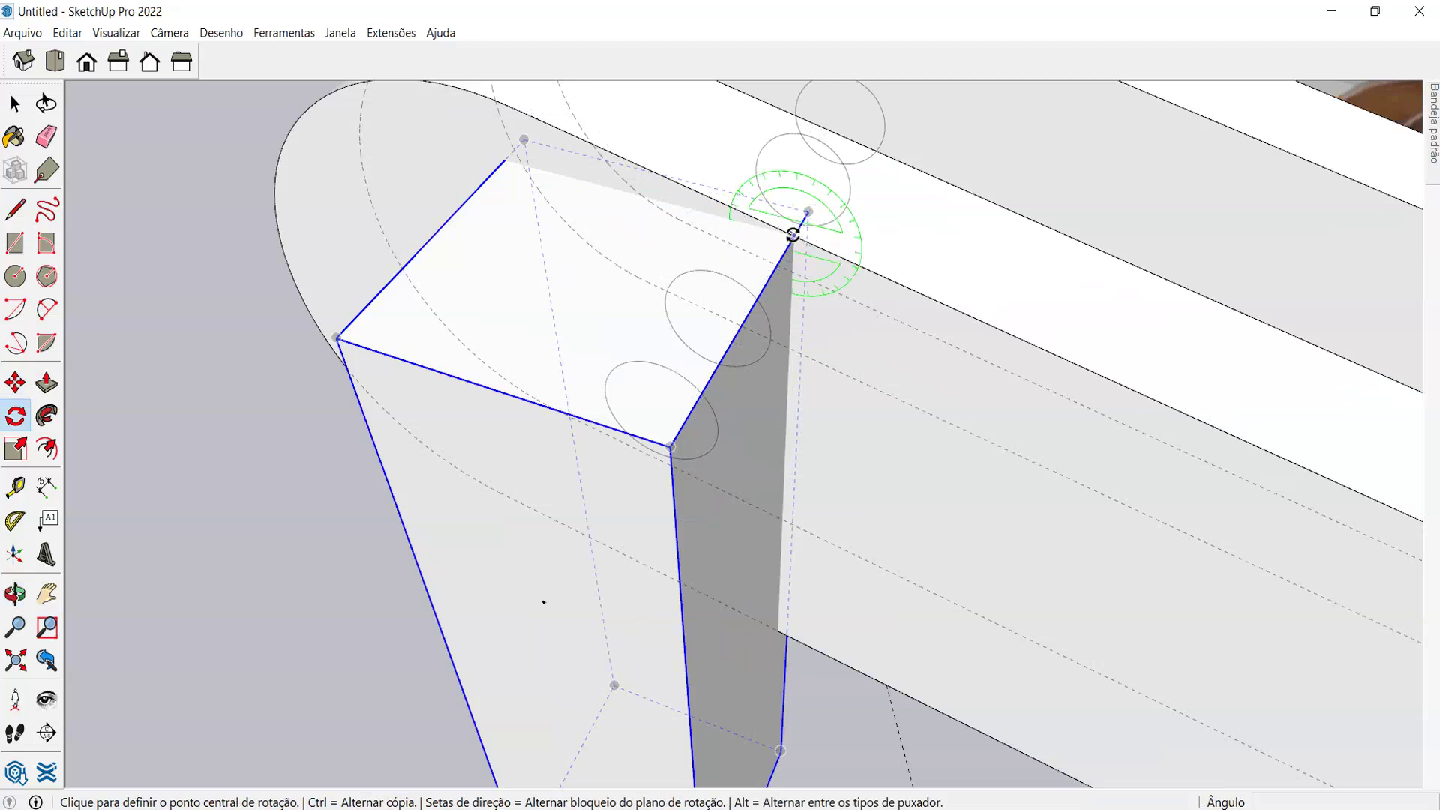
click(792, 235)
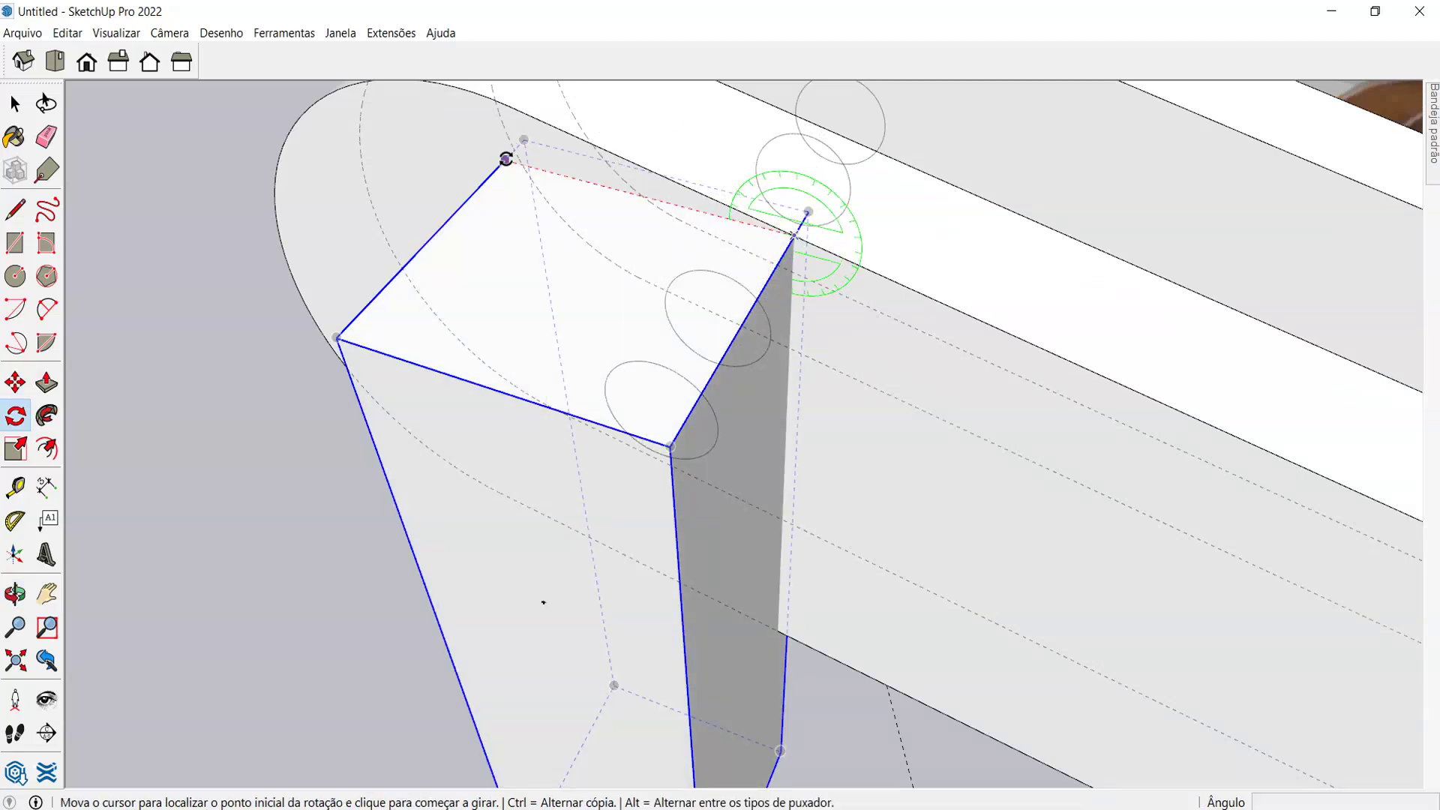
click(506, 159)
click(506, 103)
- Move the tilted post sideways by its corner toward the two upper arms
middle_drag(675, 283, 247, 428)
key(space)
key(m)
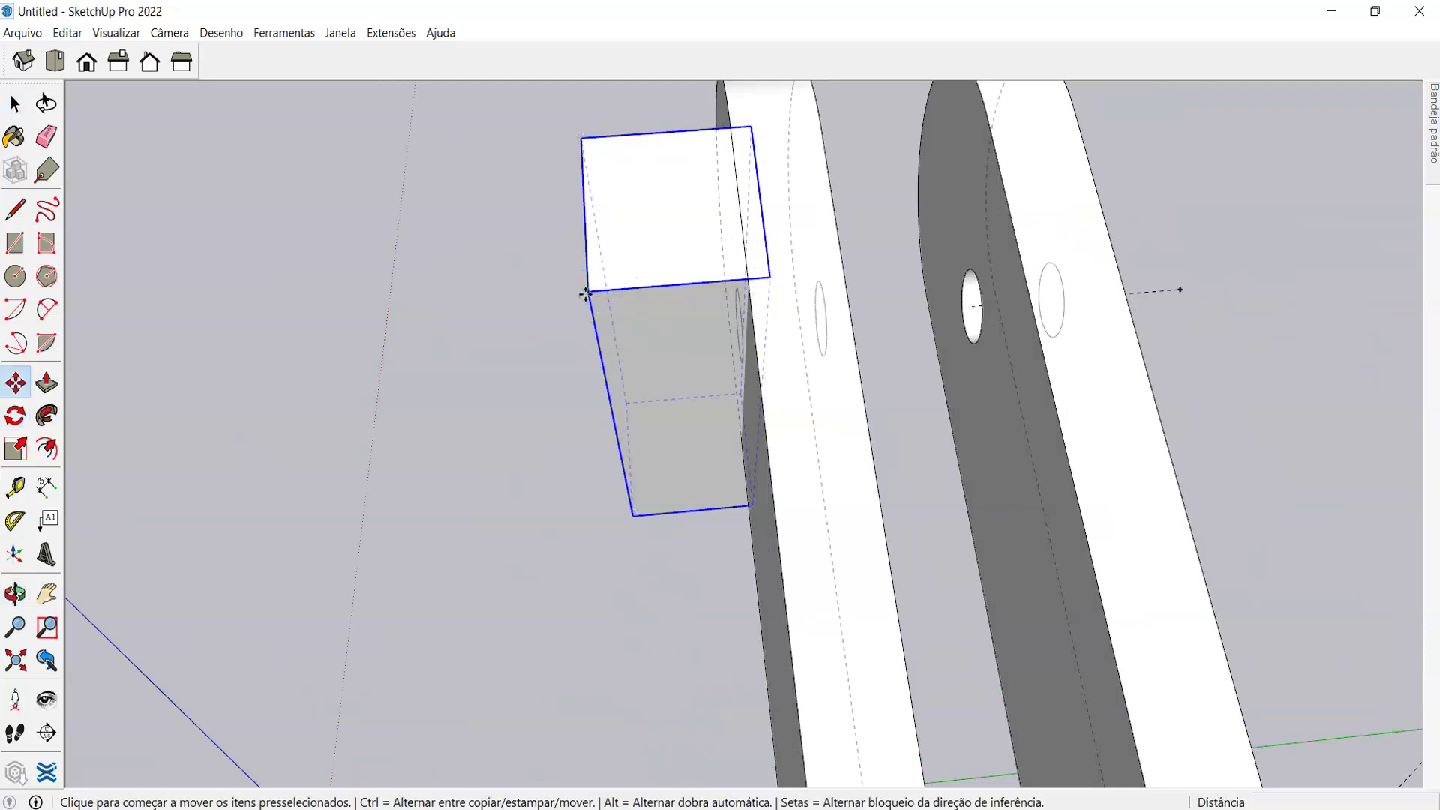
click(584, 293)
click(844, 264)
- Align the tilted post's top edge midpoint with the outer endpoint of the hole's guide line
middle_drag(787, 388, 725, 144)
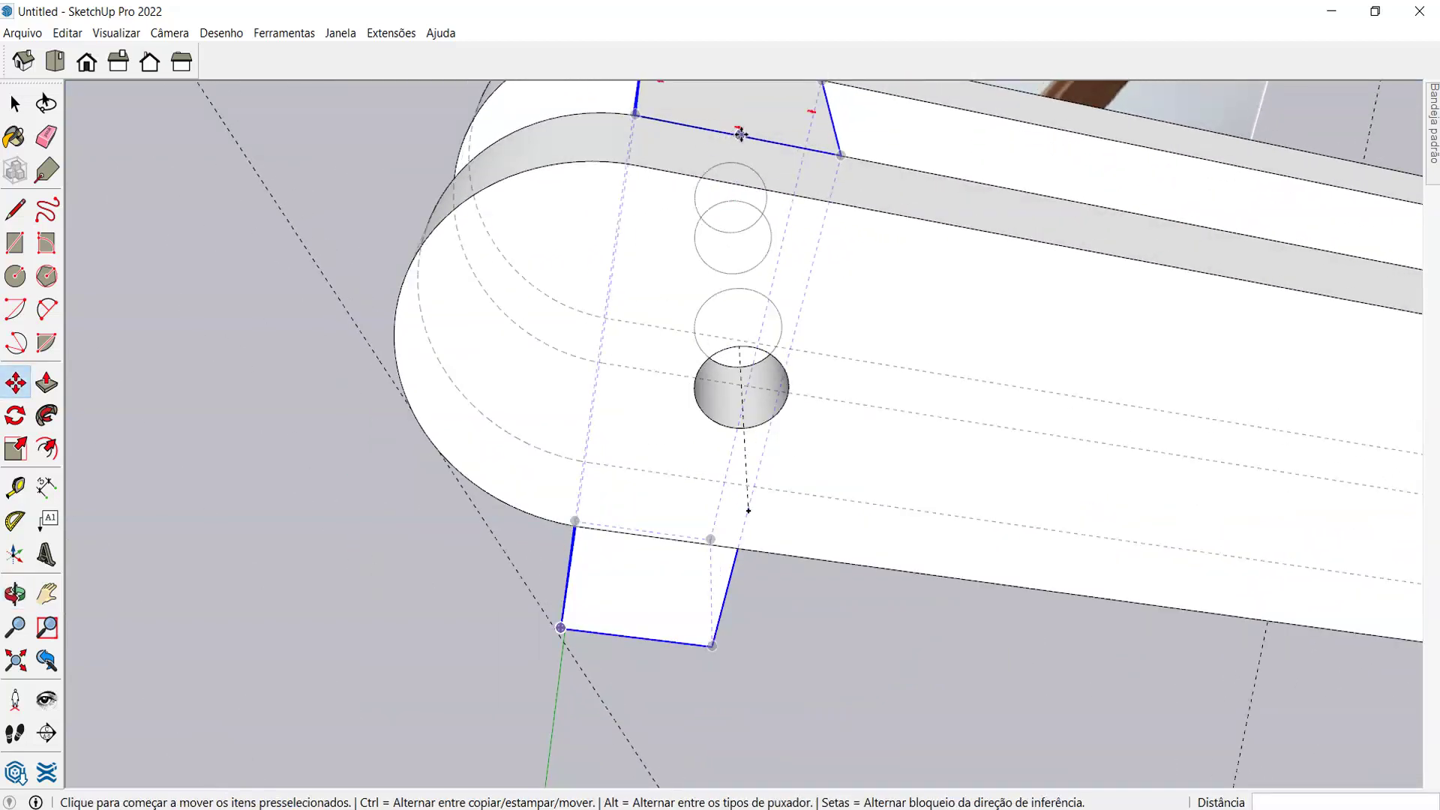
click(740, 134)
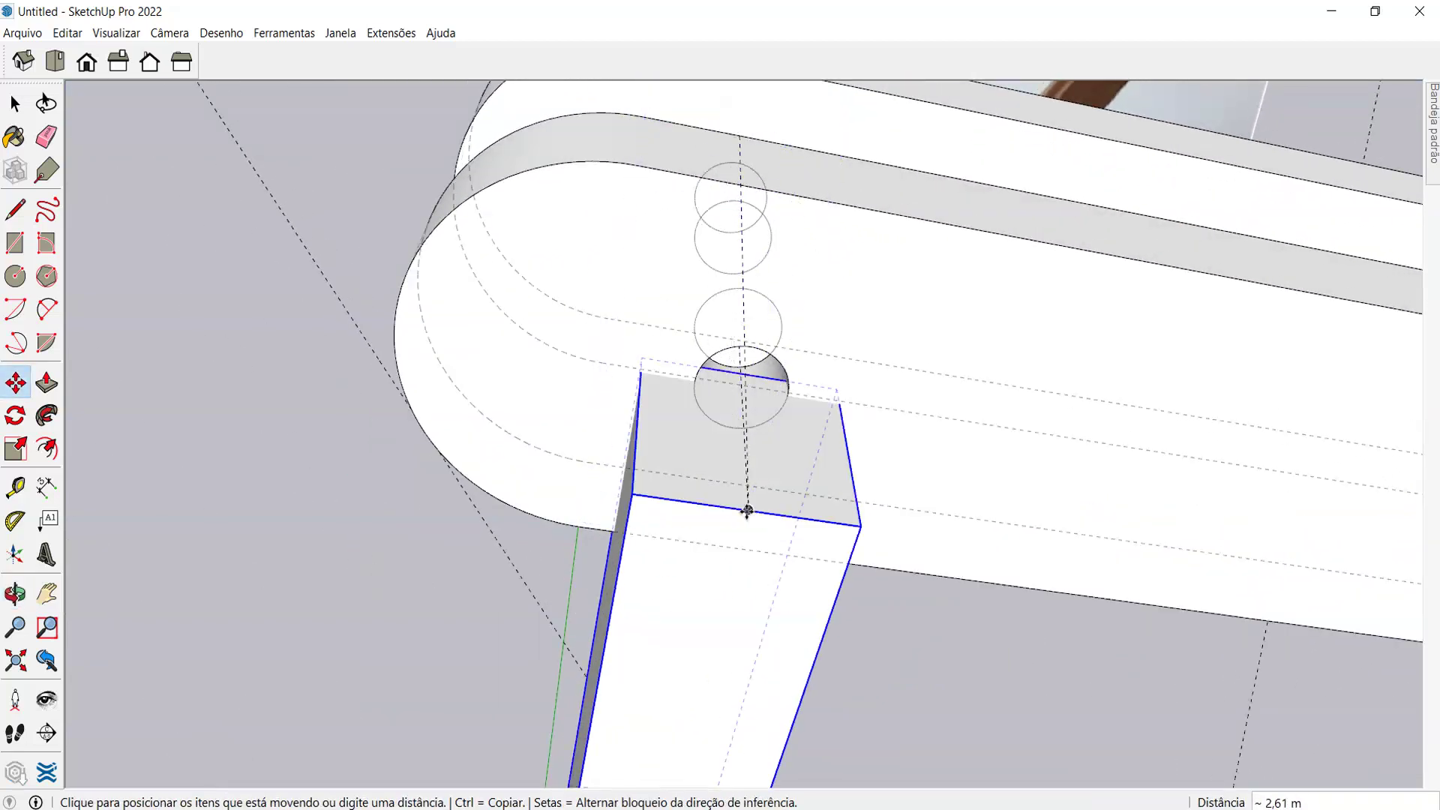
click(748, 511)
- Slide the tilted post sideways along the red axis into the gap between the two upper arms
middle_drag(749, 510, 772, 427)
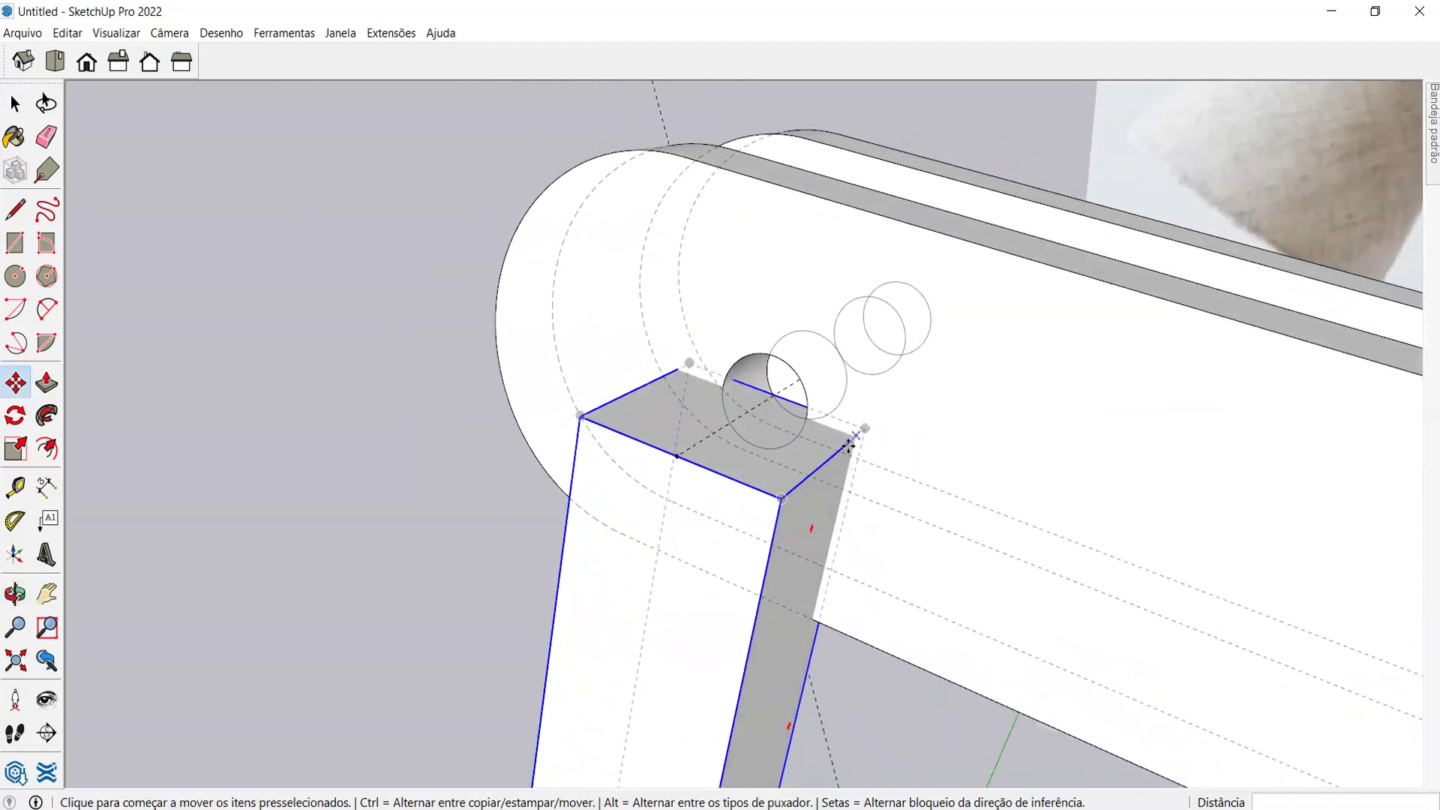
middle_drag(787, 522, 815, 501)
middle_drag(821, 600, 437, 562)
click(561, 465)
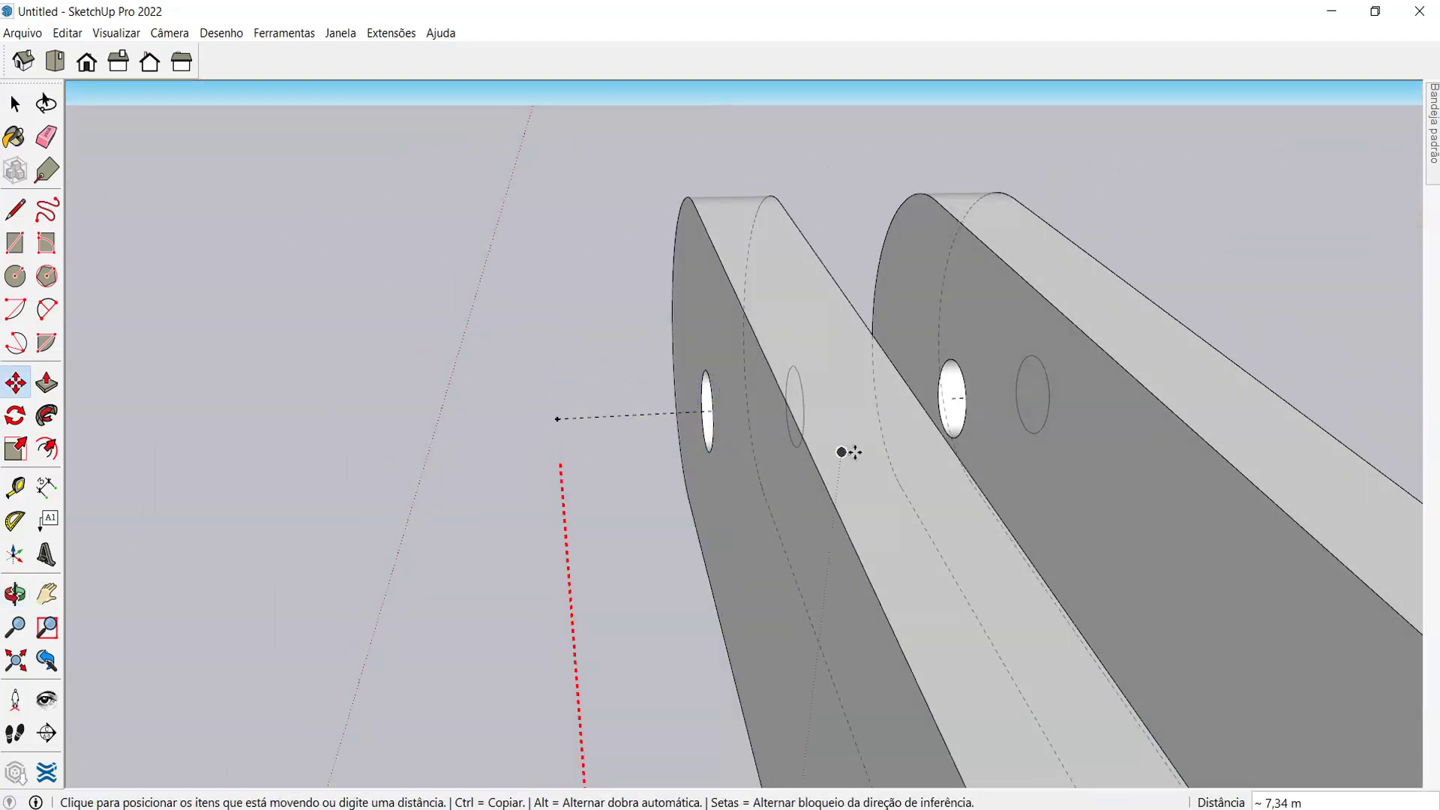
middle_drag(884, 443, 581, 531)
click(562, 458)
- Compare the post's tilt and length beneath the upper arm with the lampshade neck in the reference photo
middle_drag(533, 489, 803, 537)
scroll(735, 580, down, 5)
scroll(755, 572, down, 2)
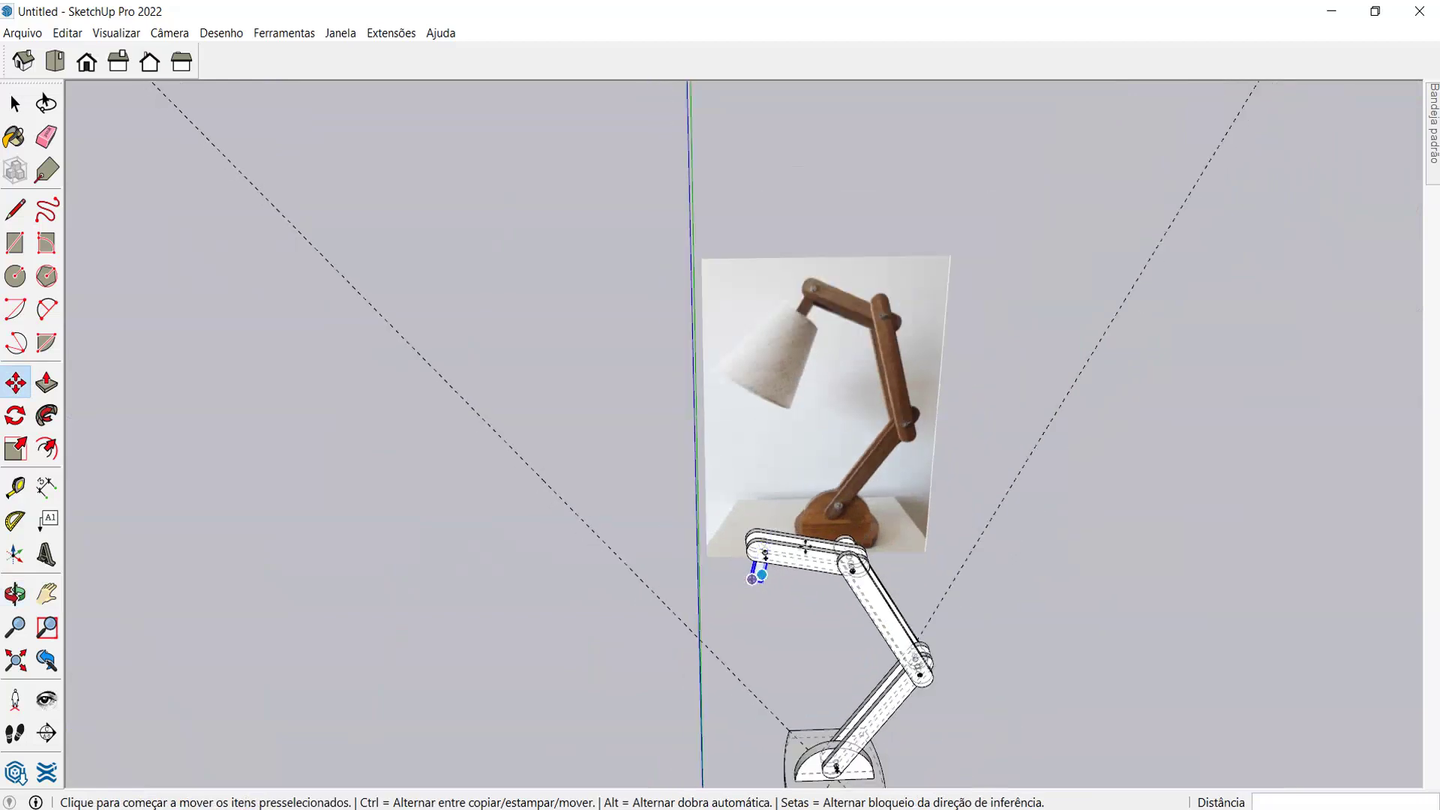
scroll(694, 540, up, 5)
scroll(679, 540, down, 5)
scroll(659, 504, up, 3)
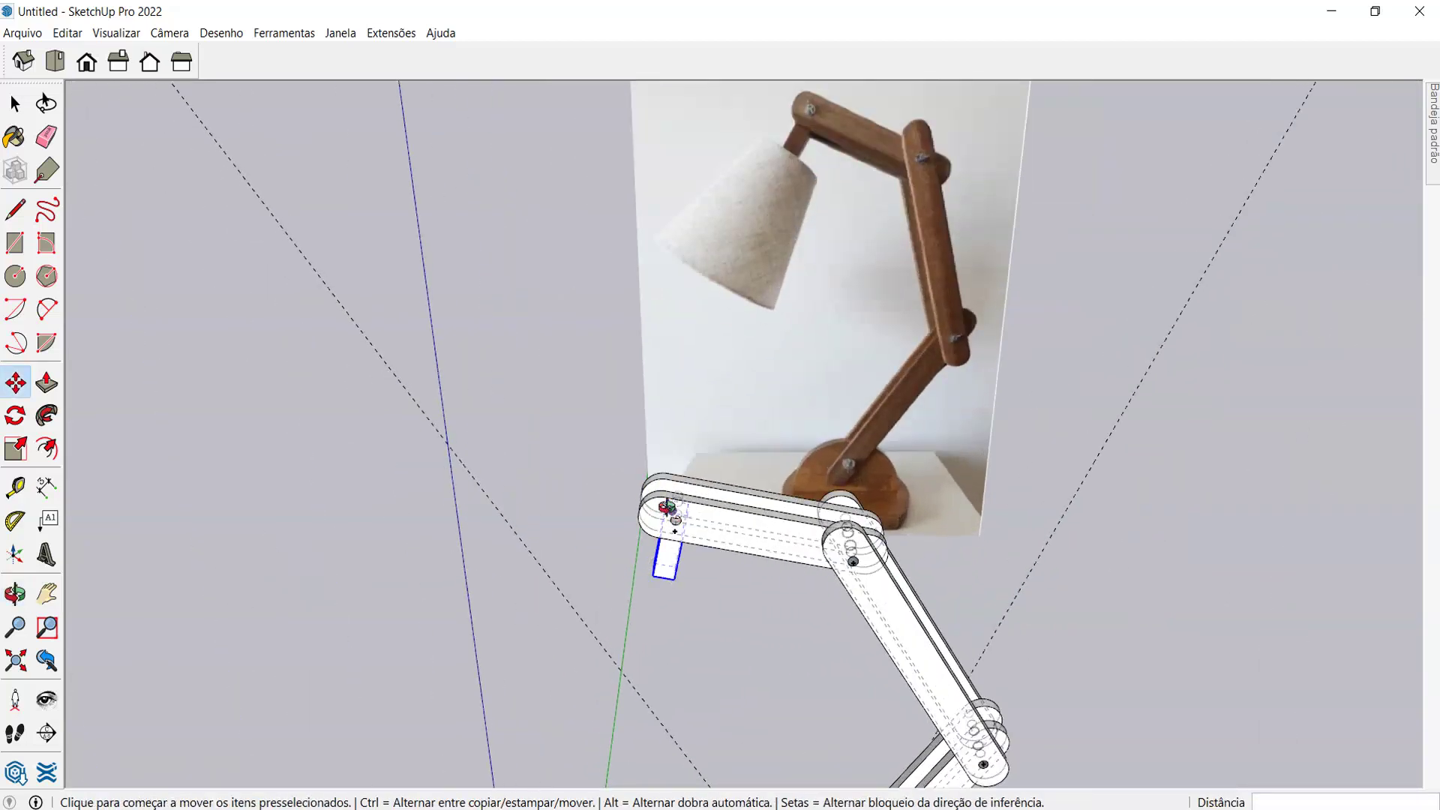
middle_drag(678, 530, 672, 417)
scroll(665, 543, up, 3)
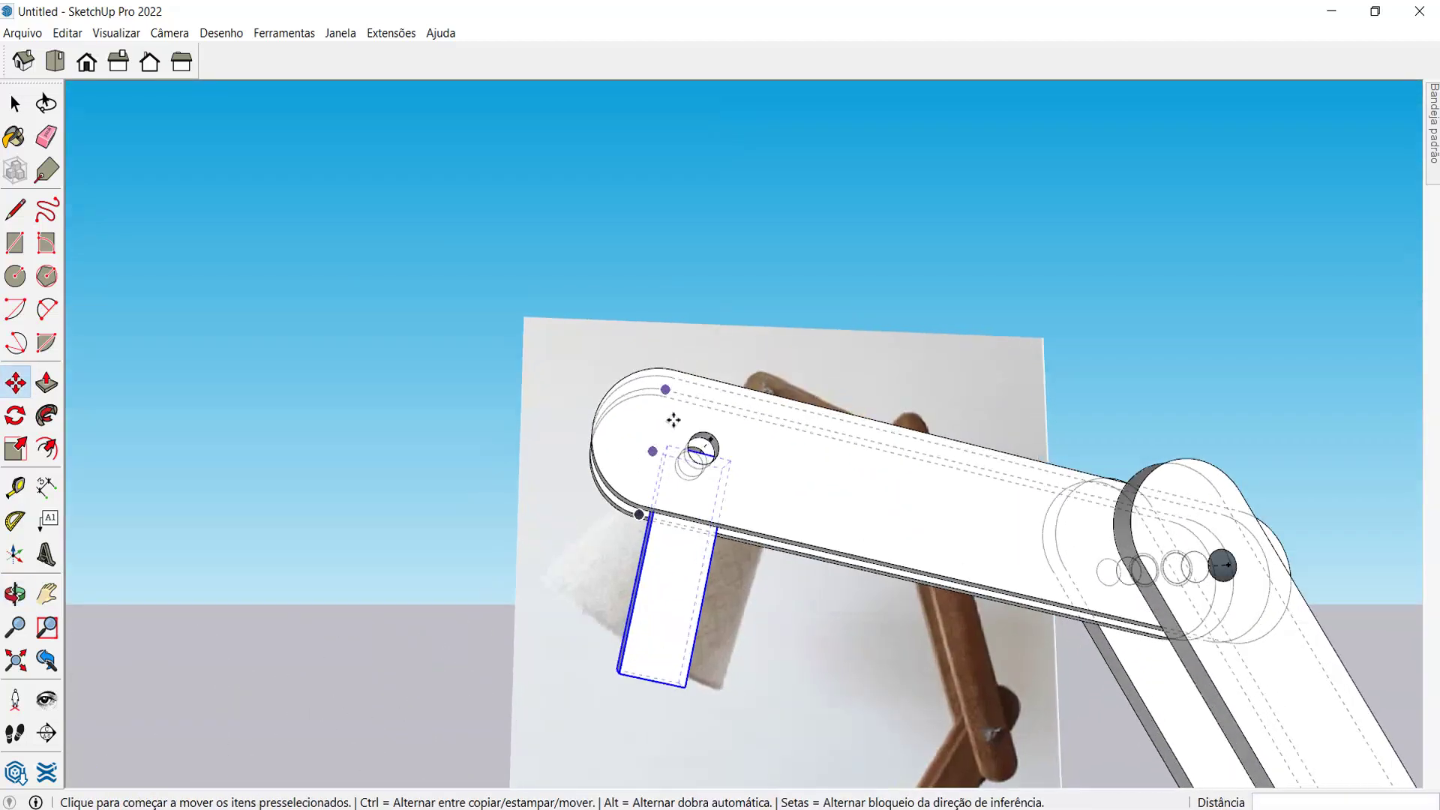
- Try to raise the post vertically between the arms along the blue axis, using its lower corner
scroll(600, 723, up, 3)
click(604, 725)
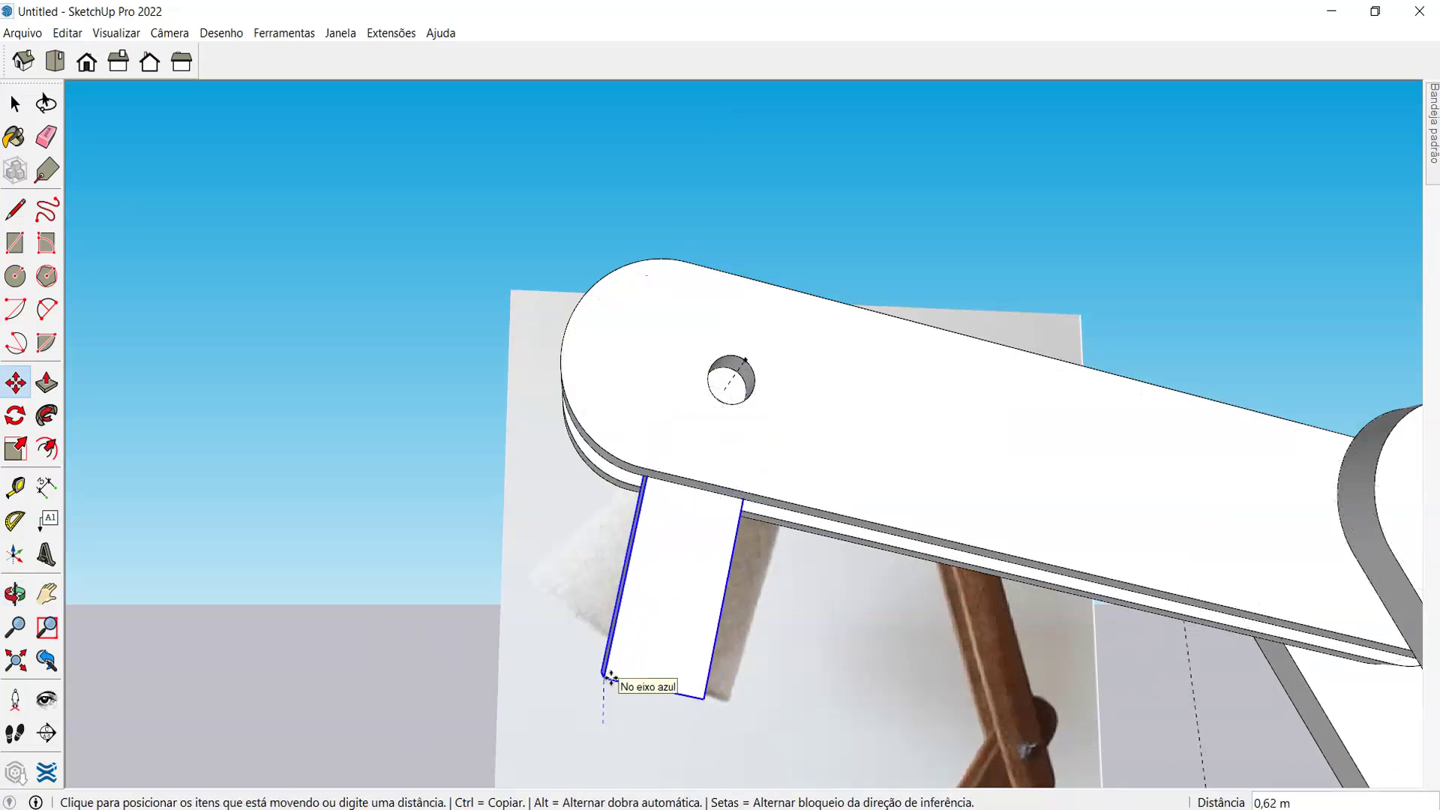
click(605, 750)
middle_drag(643, 611, 799, 424)
middle_drag(668, 421, 889, 256)
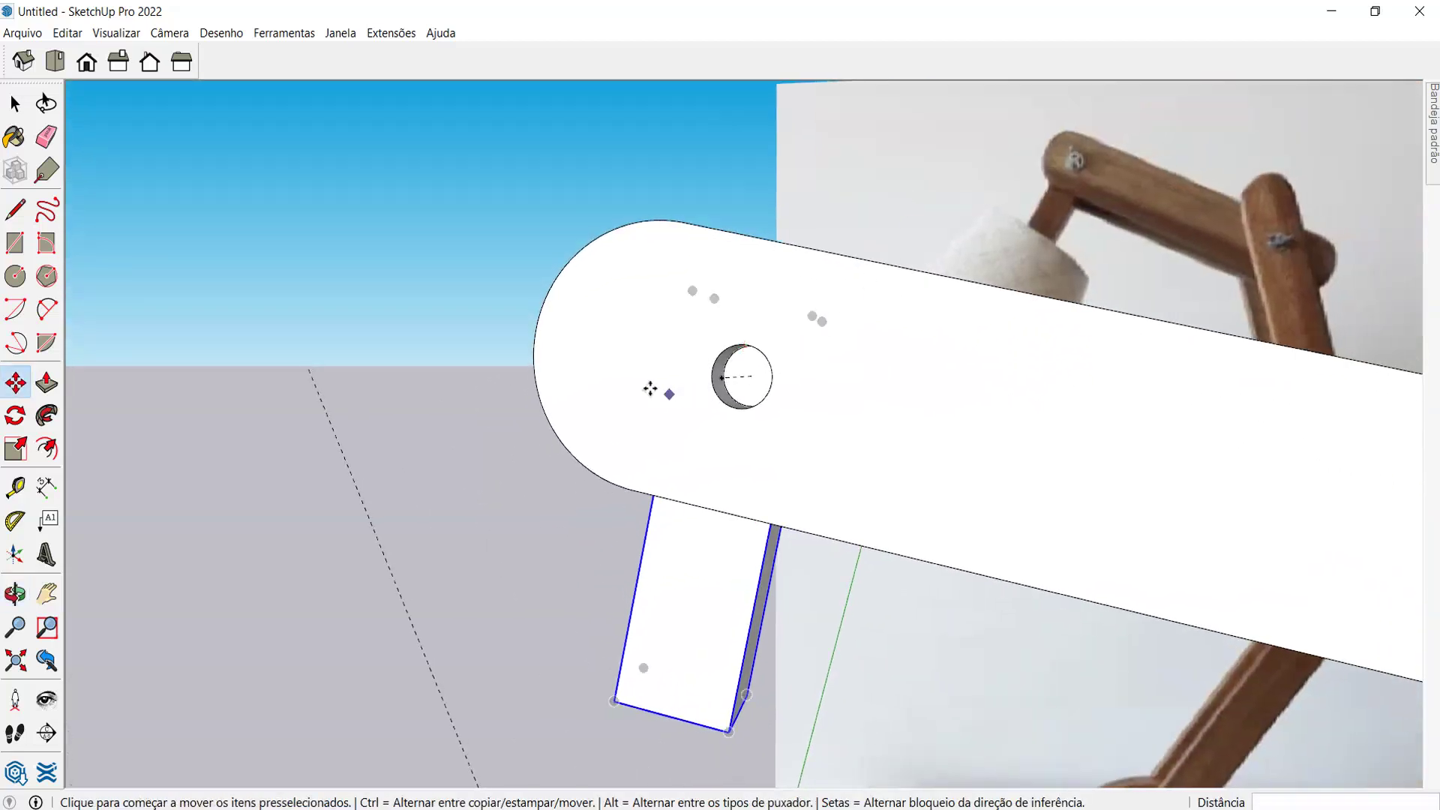
- Draw a line about 2.5 m long from the post's lower corner along its edge direction, and undo it
middle_drag(731, 403, 795, 459)
scroll(749, 615, up, 5)
key(l)
scroll(750, 600, down, 5)
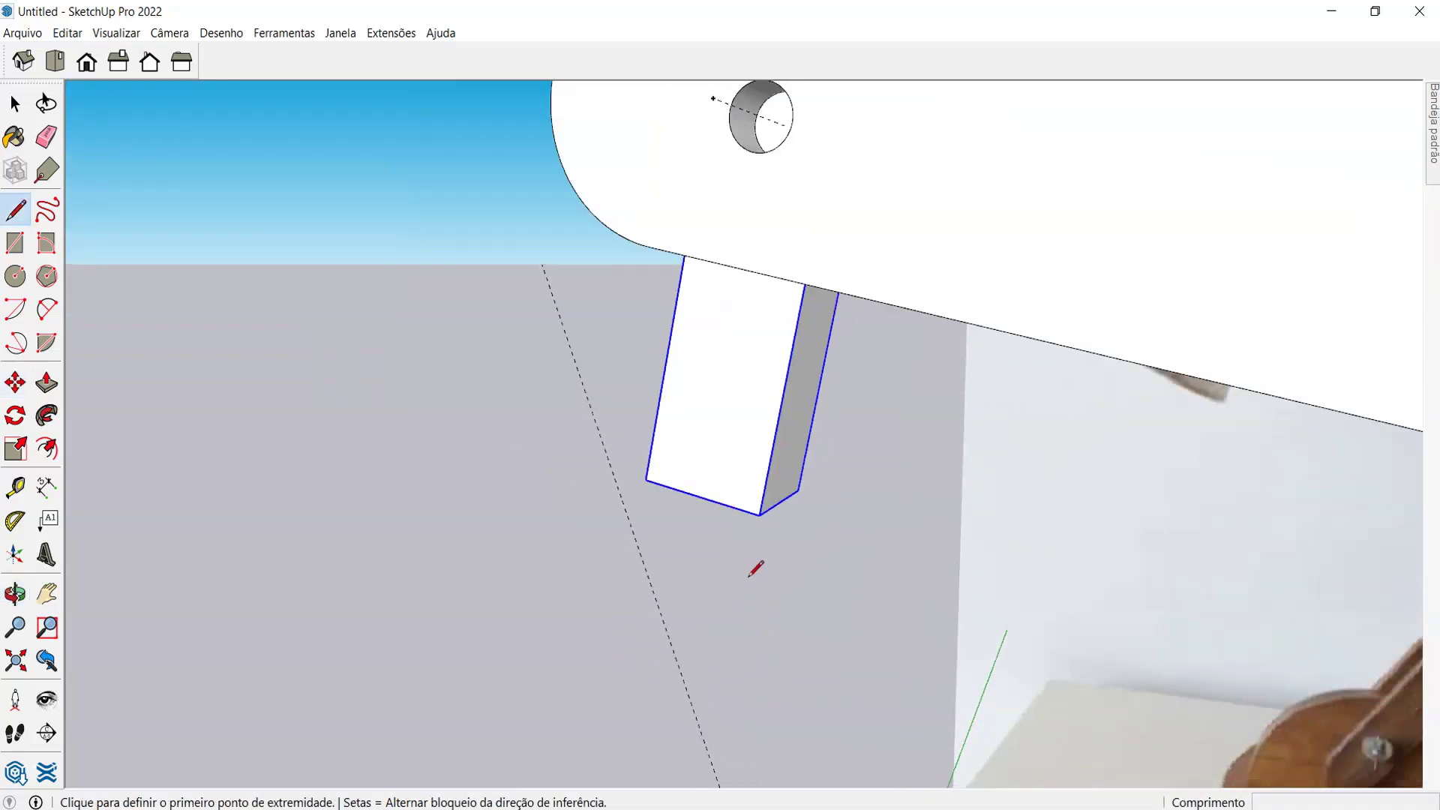
click(755, 538)
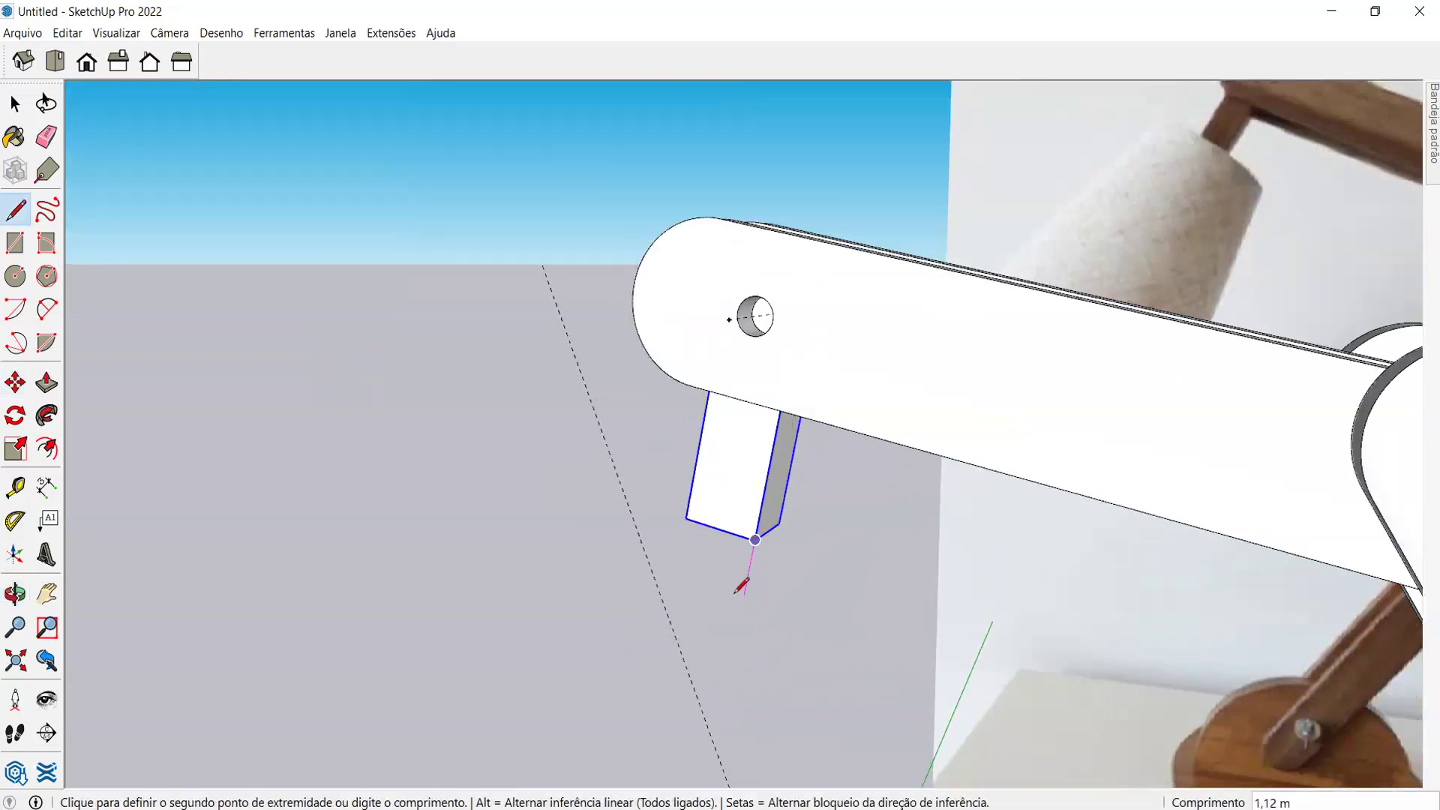
key(shift)
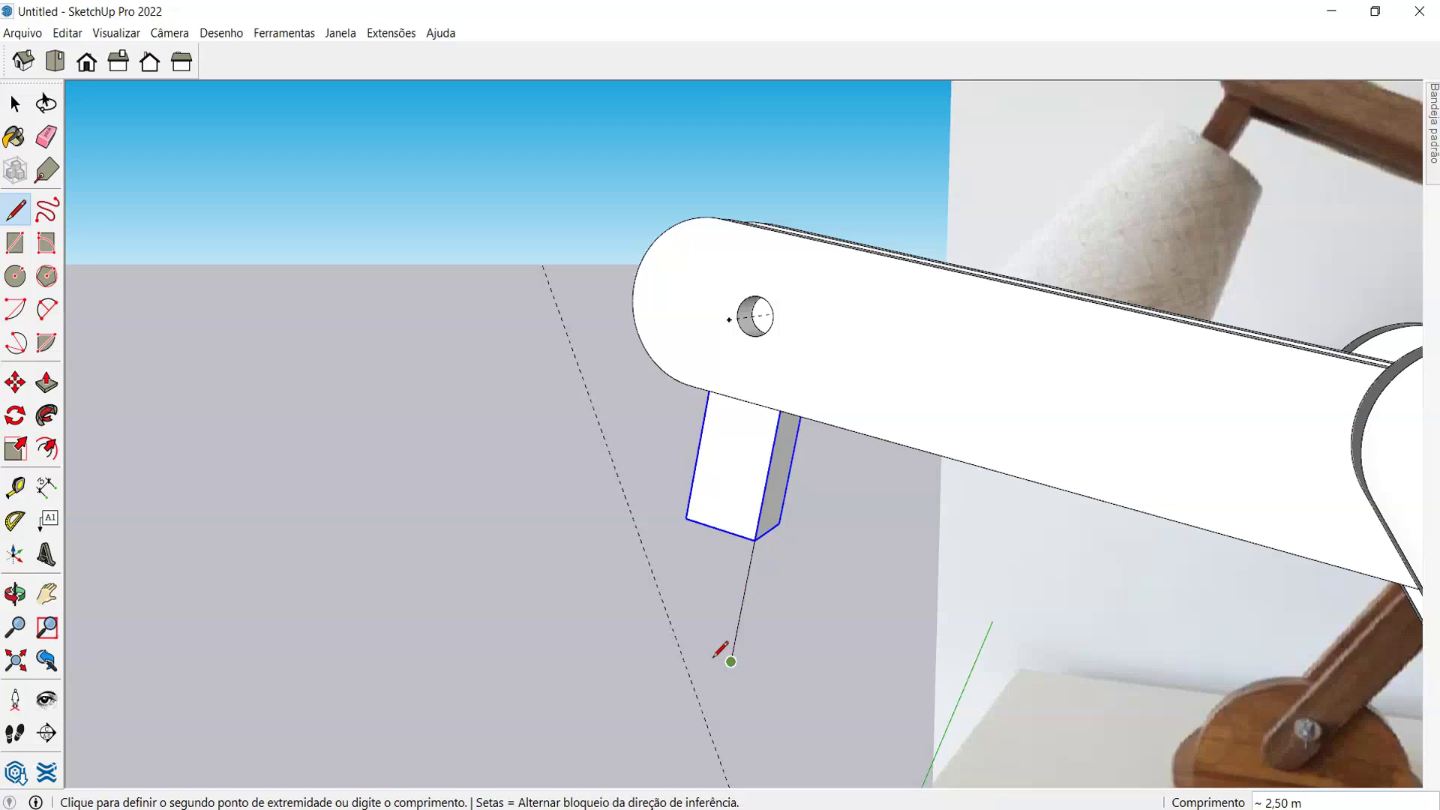
click(713, 656)
key(space)
middle_drag(717, 473, 629, 380)
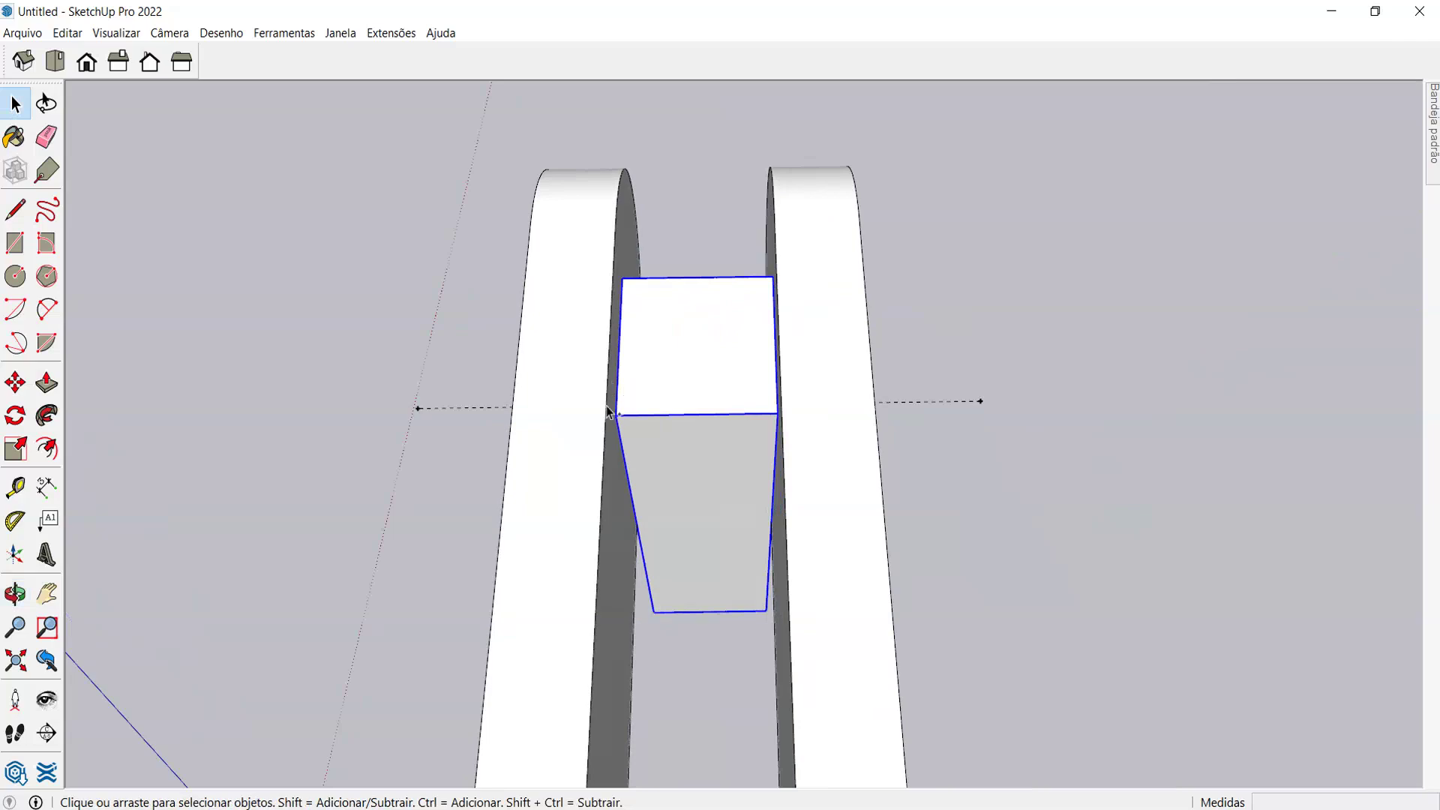
key(ctrl+z)
- Create a Tape Measure guide about 2.51 m long from the post's lower corner, extending its edge downward
middle_drag(395, 499, 768, 610)
key(t)
click(758, 595)
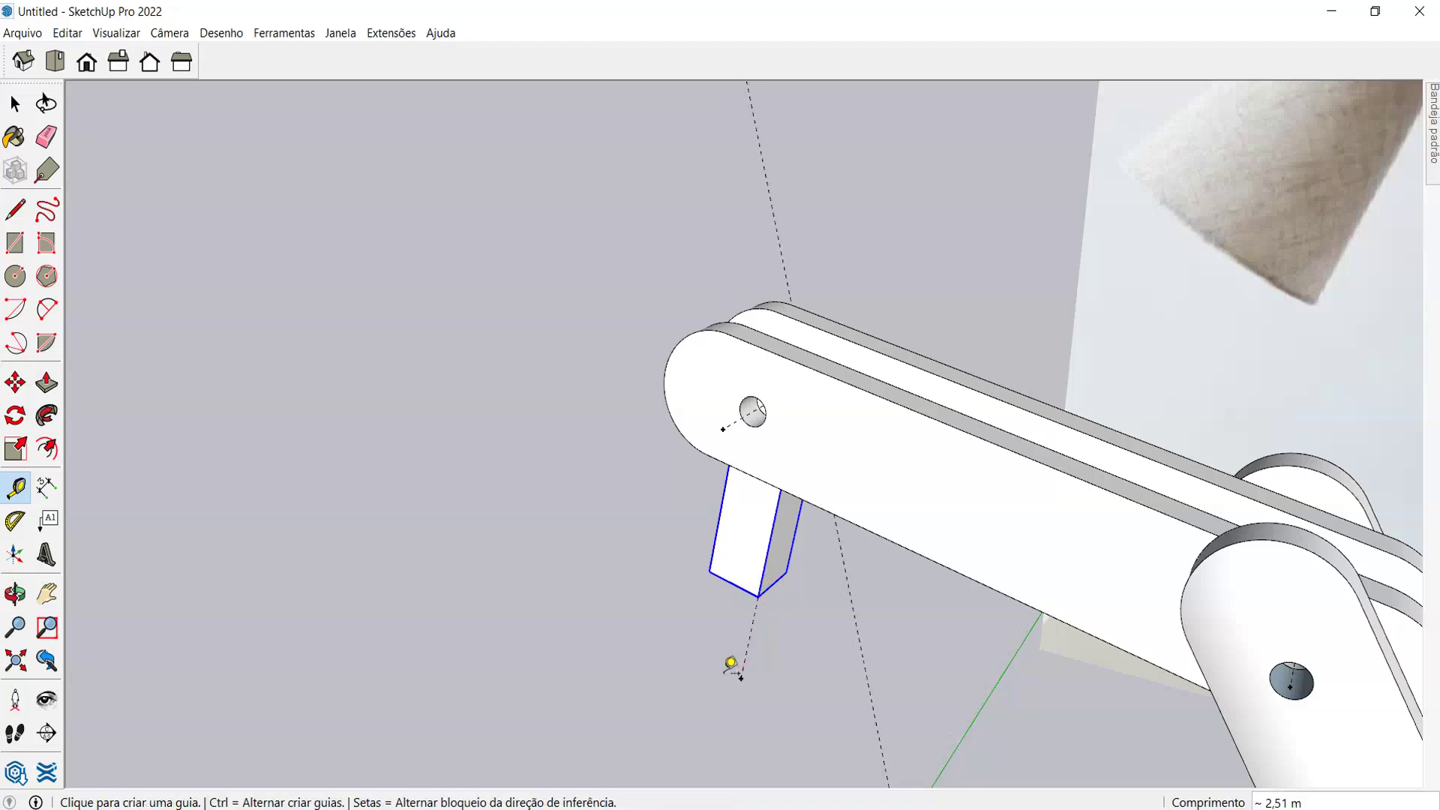
click(693, 609)
- Try to move the post upward between the arms, using the new guide as reference
key(space)
mouse_move(745, 555)
middle_down()
mouse_move(783, 551)
mouse_move(927, 421)
mouse_move(765, 495)
mouse_move(743, 536)
middle_up()
key(m)
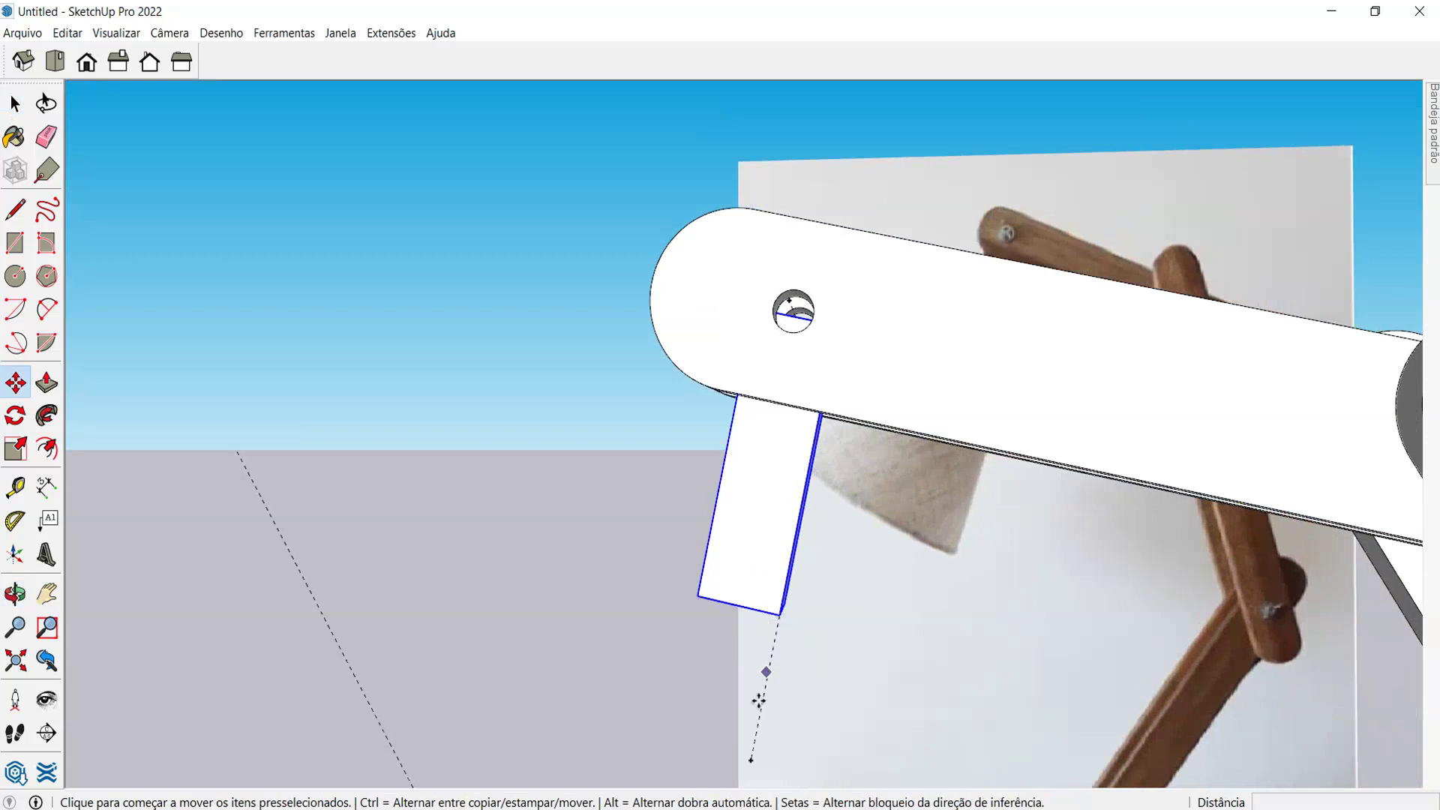
click(750, 759)
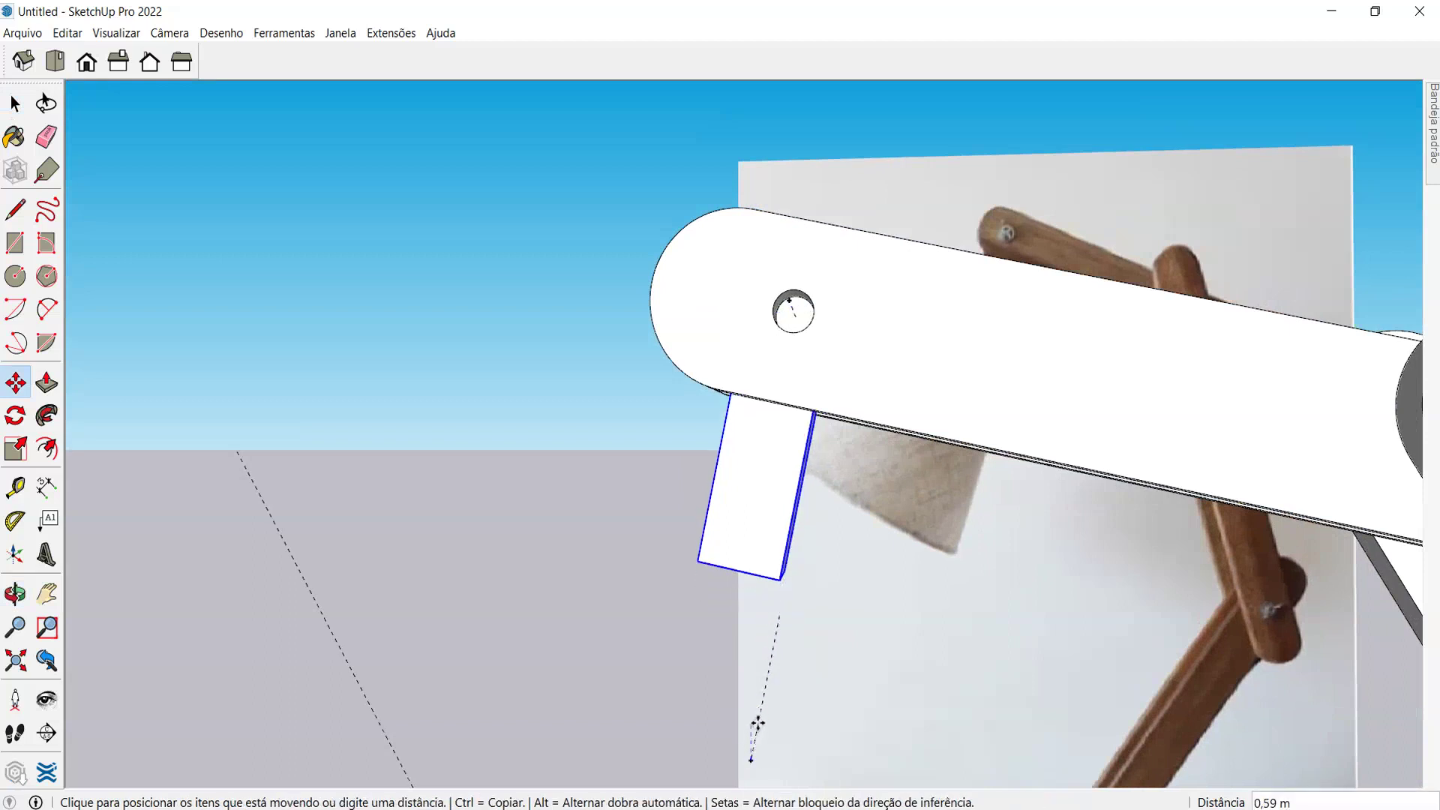
click(767, 664)
key(space)
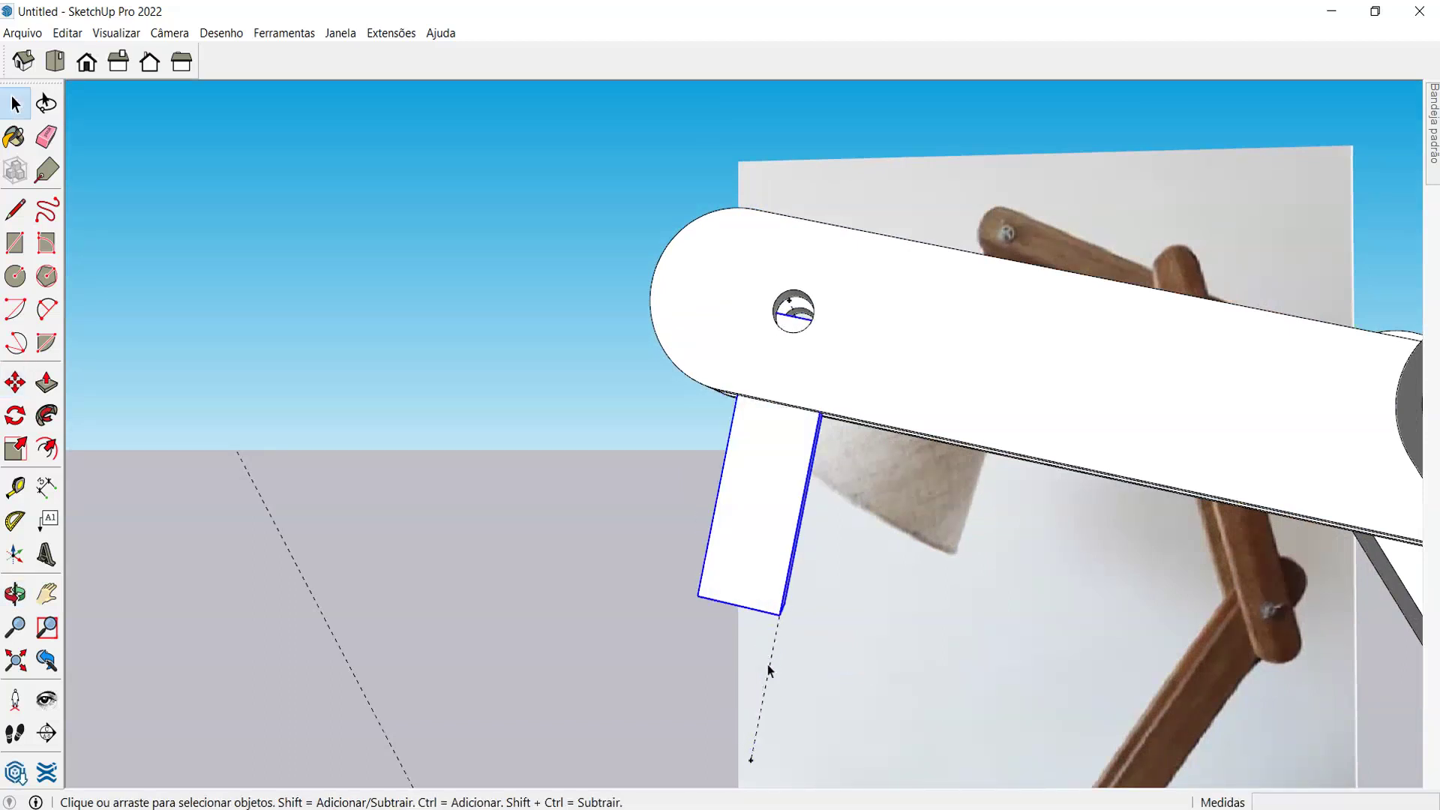
- Draw a reference line from the post's lower corner, extending its side edge downward
scroll(759, 630, up, 5)
key(l)
scroll(827, 362, down, 3)
click(847, 473)
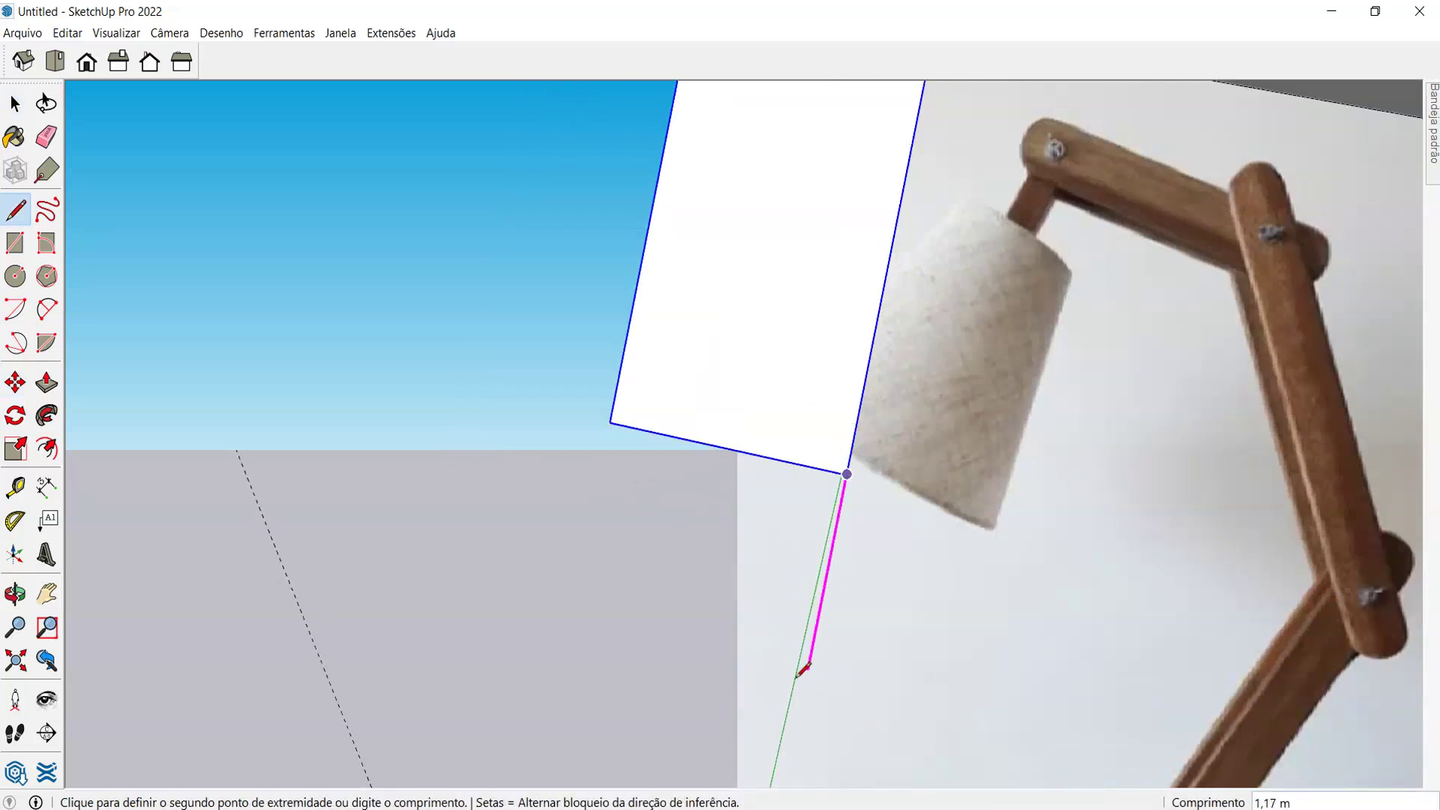
scroll(797, 679, down, 4)
key(space)
- Move the lampshade post about 0.90 m upward along the reference line, further in between the upper arms
middle_drag(790, 516, 759, 535)
scroll(765, 525, down, 3)
scroll(794, 498, up, 5)
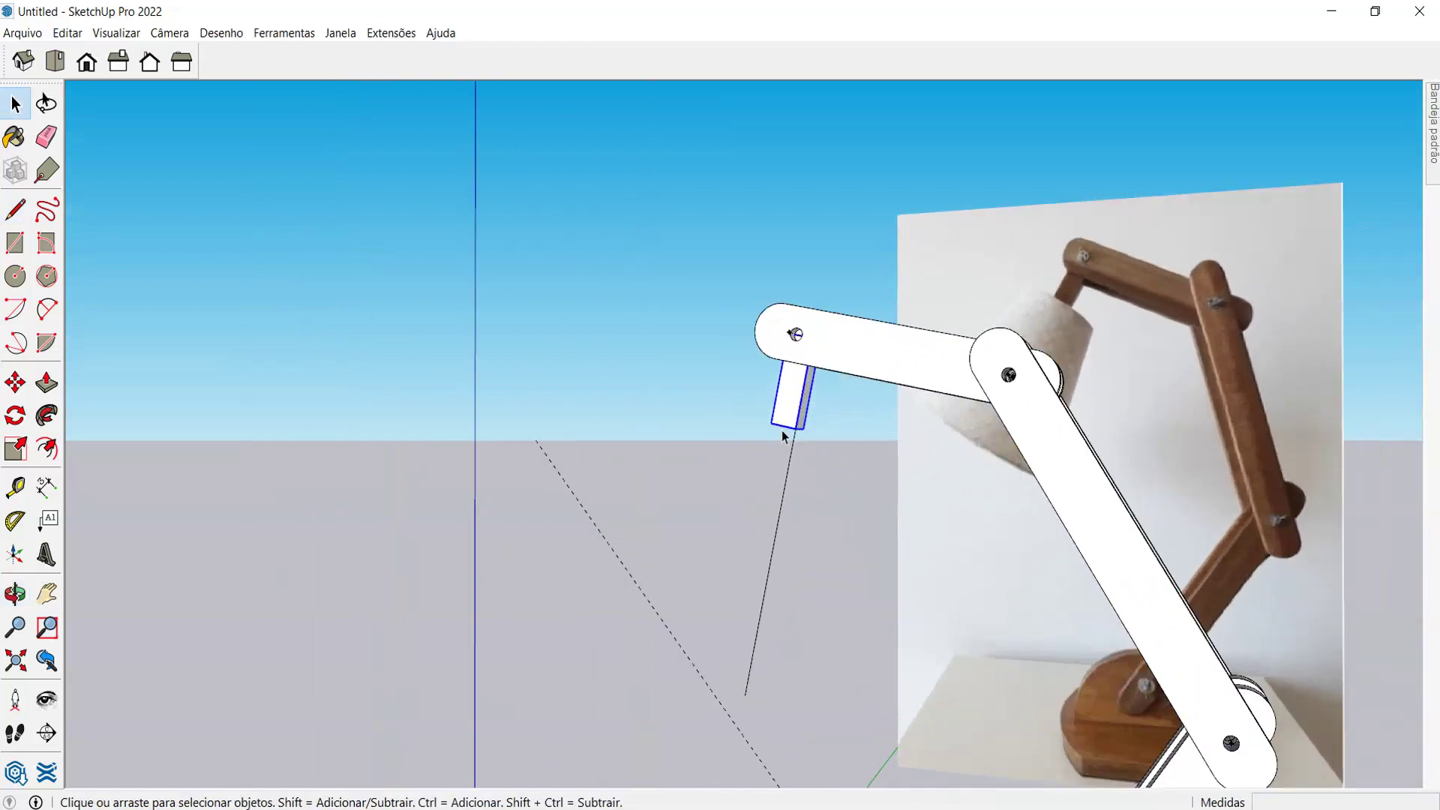
key(m)
click(786, 519)
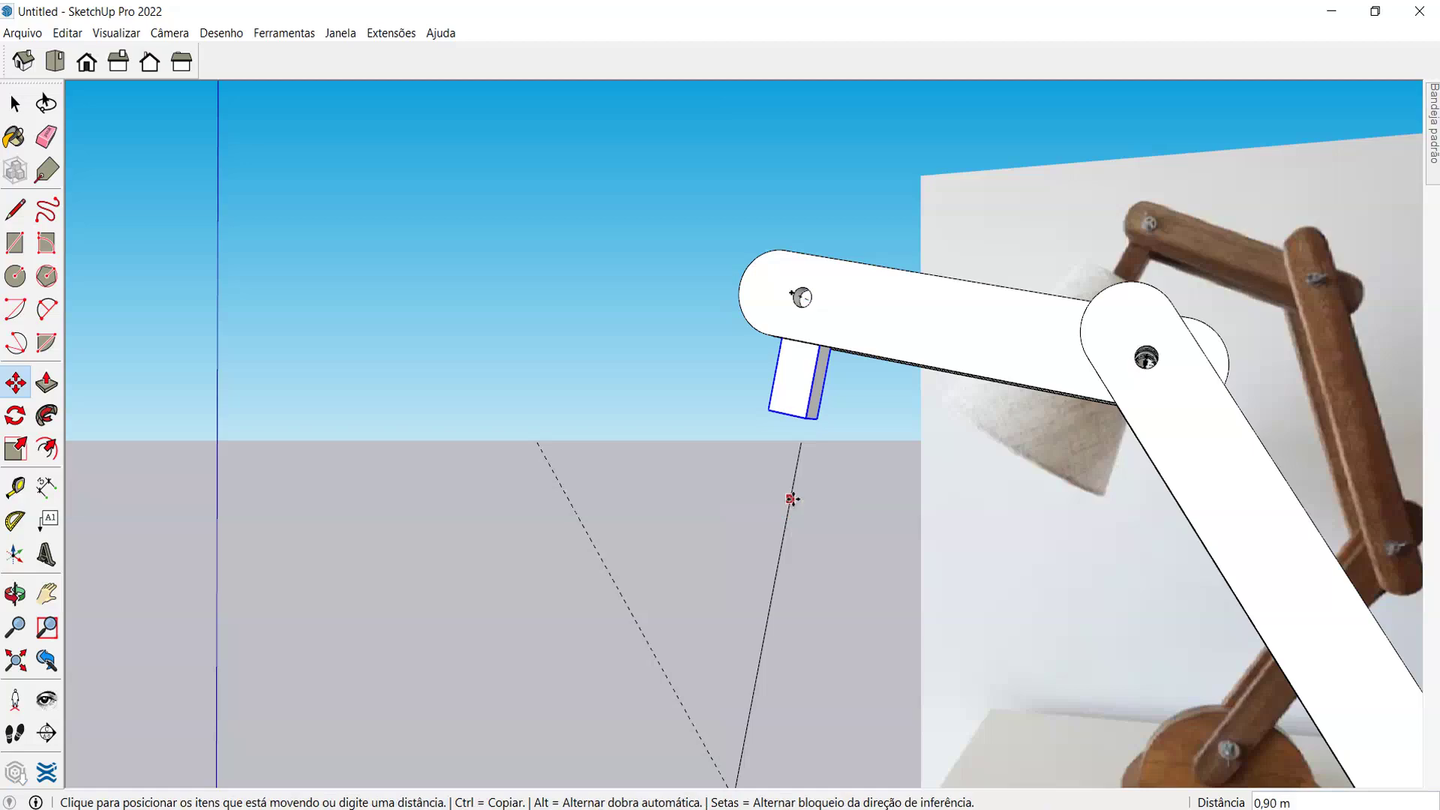
click(790, 498)
middle_drag(794, 498, 1005, 443)
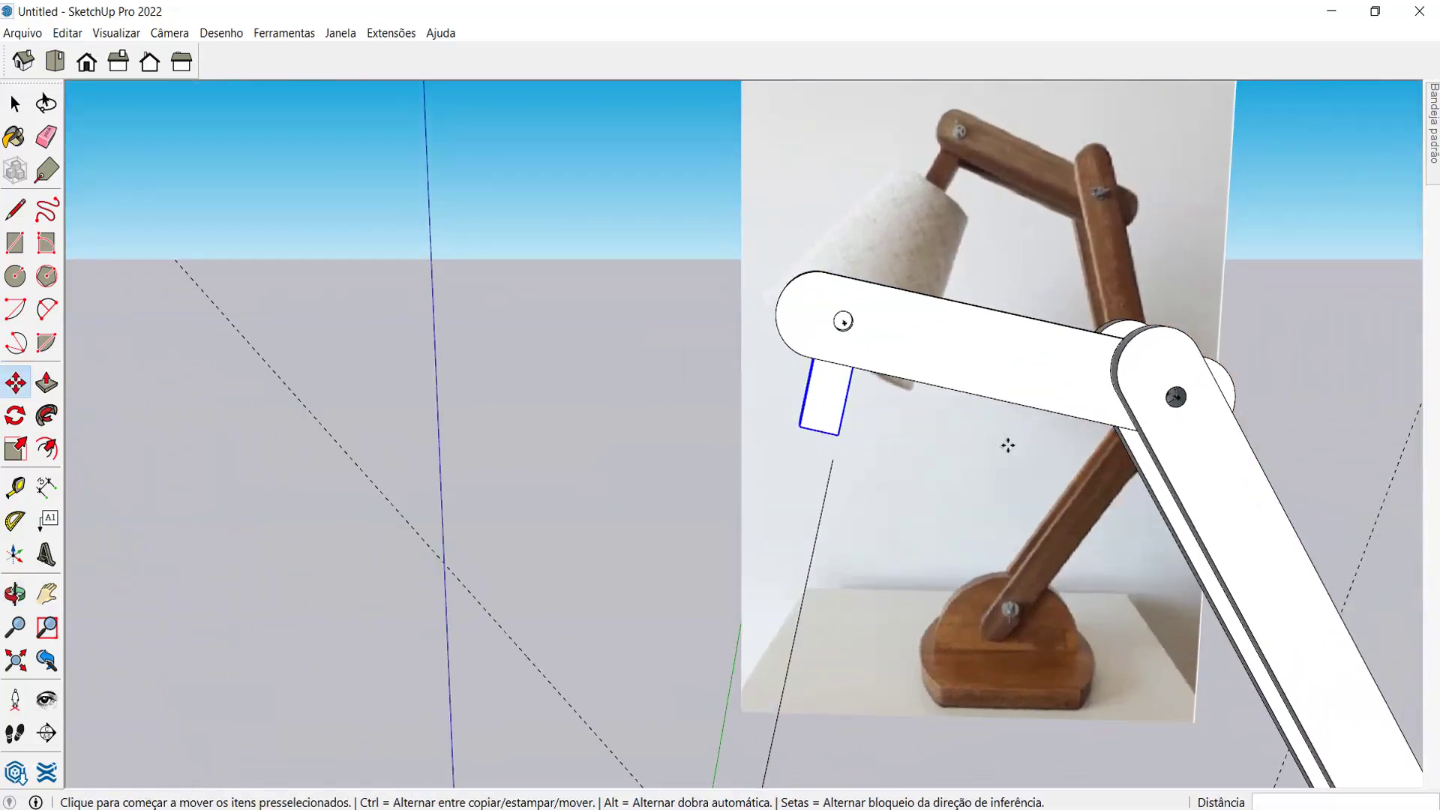
scroll(913, 378, up, 5)
middle_drag(799, 439, 597, 427)
- Delete the reference line below the post
key(space)
click(792, 366)
scroll(792, 366, down, 2)
click(798, 542)
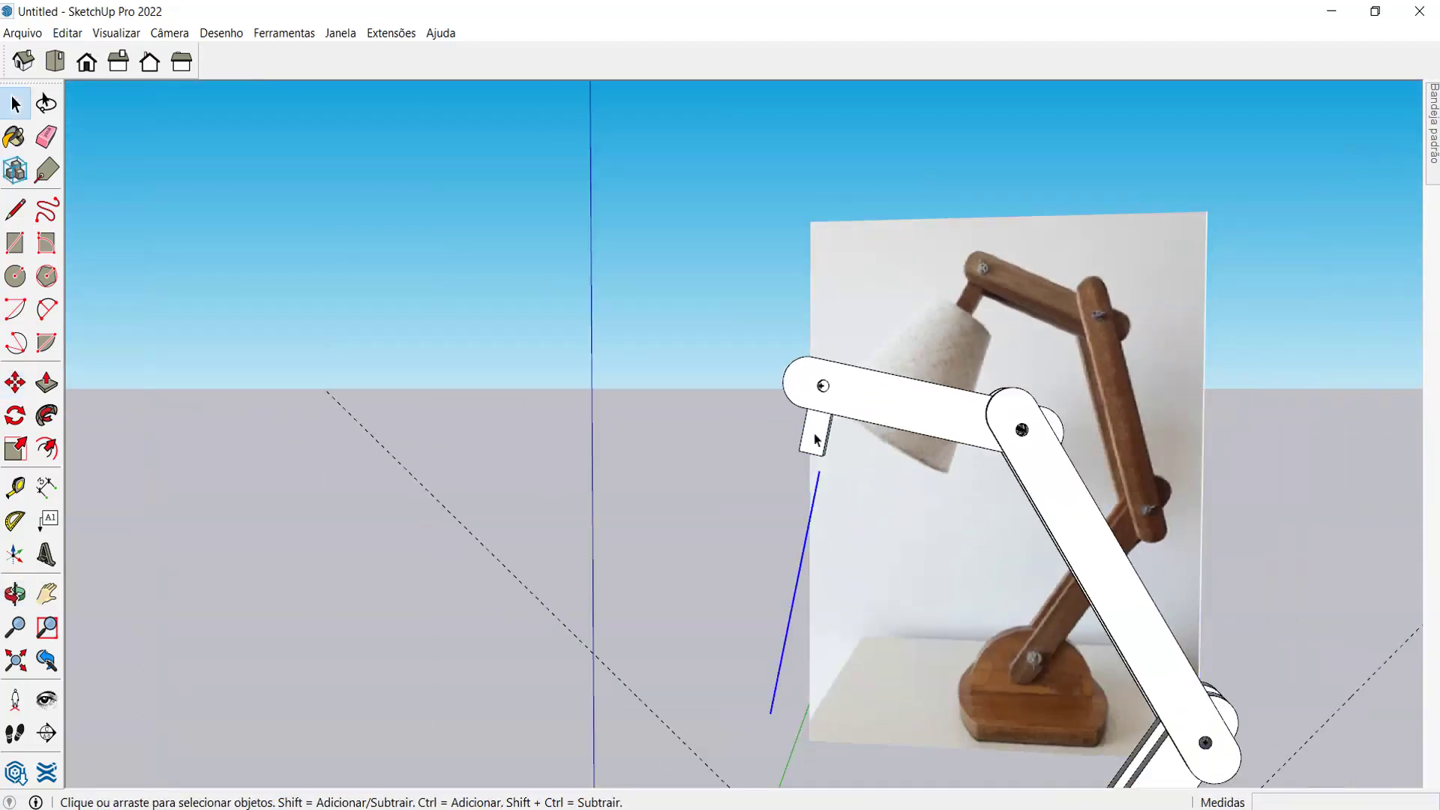
- Try to draw a circle of radius 0.35 m centred on the outer end of the guide through the arm hole, and undo it
middle_drag(807, 426, 929, 452)
scroll(834, 492, up, 1)
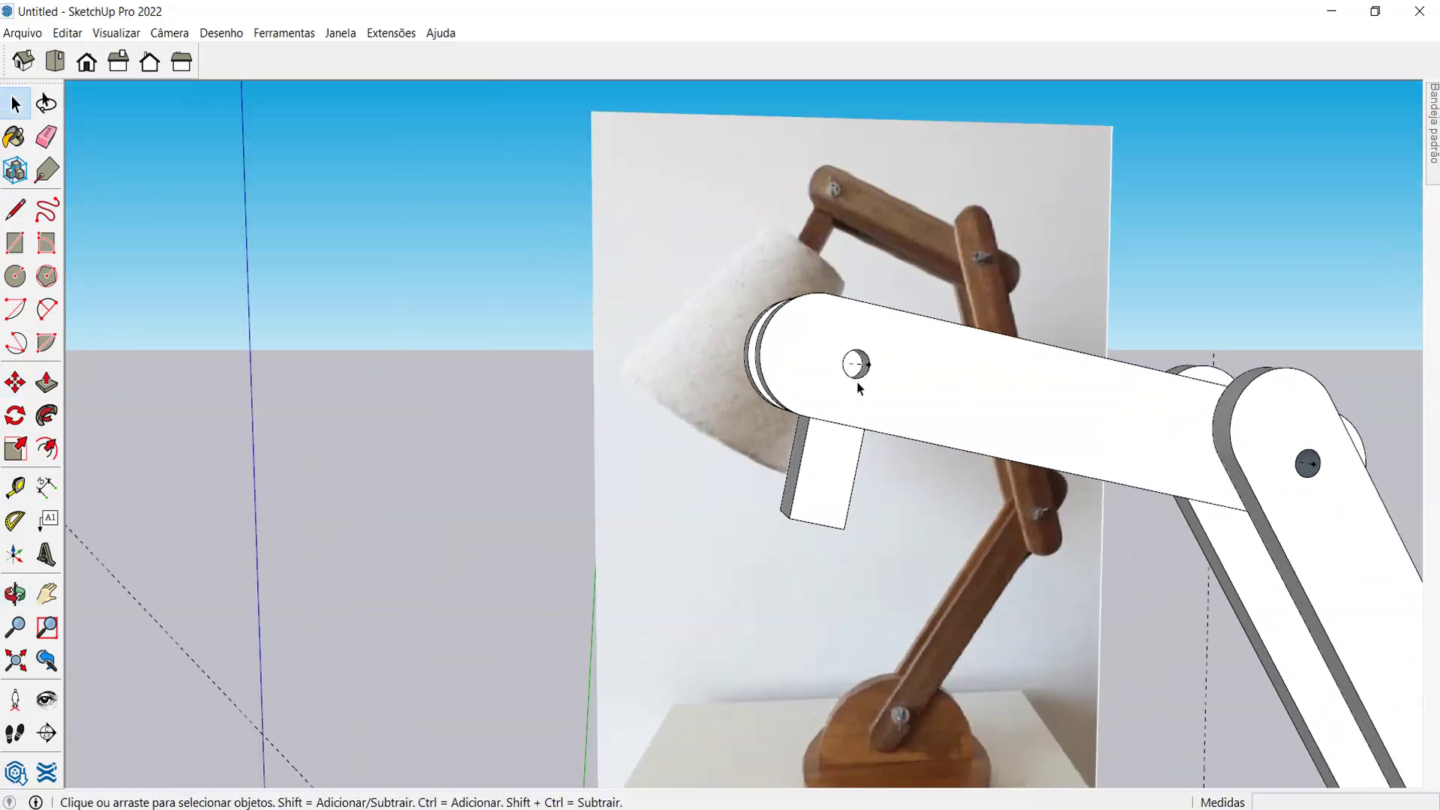
middle_drag(834, 491, 900, 450)
scroll(1012, 416, up, 3)
middle_drag(1012, 417, 915, 402)
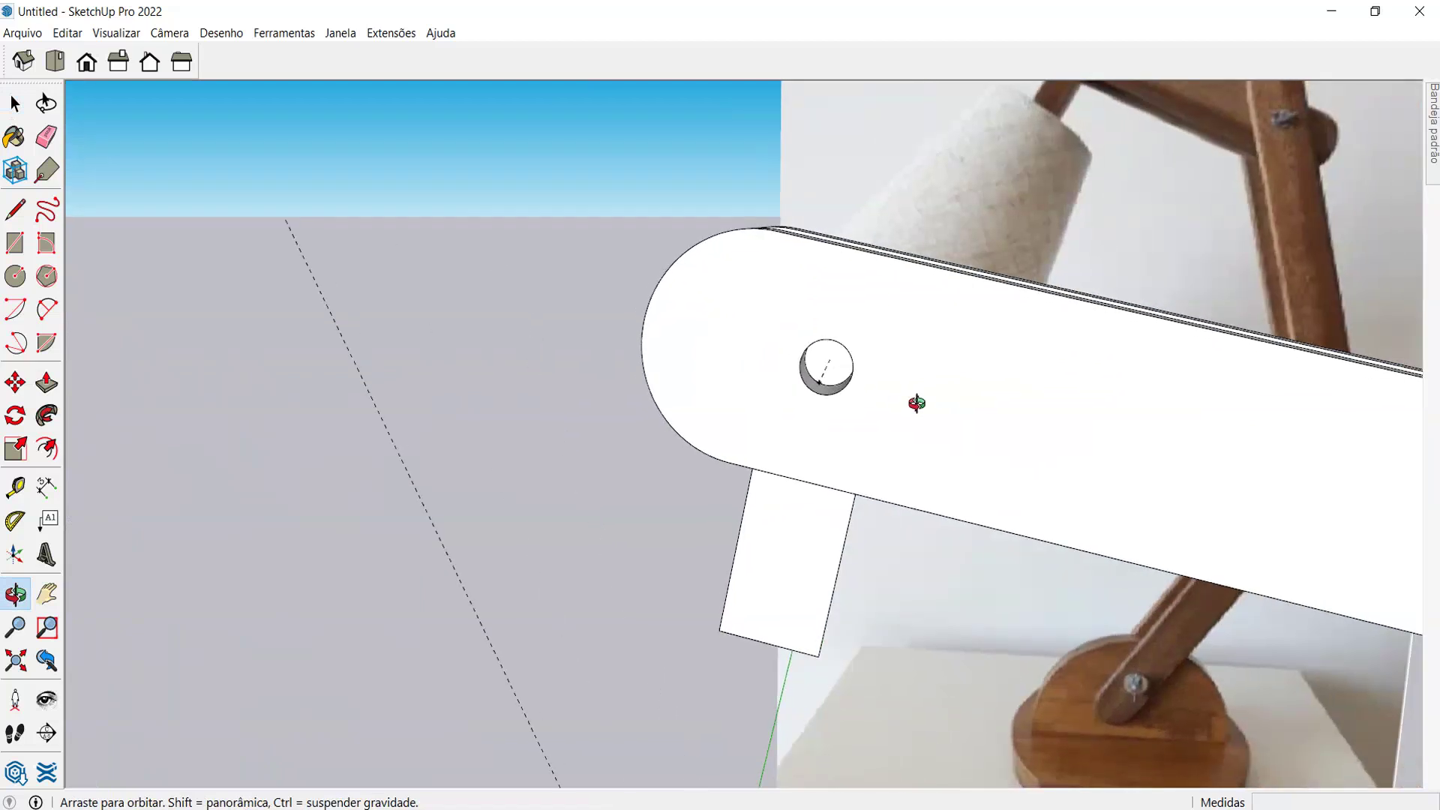
scroll(825, 386, up, 3)
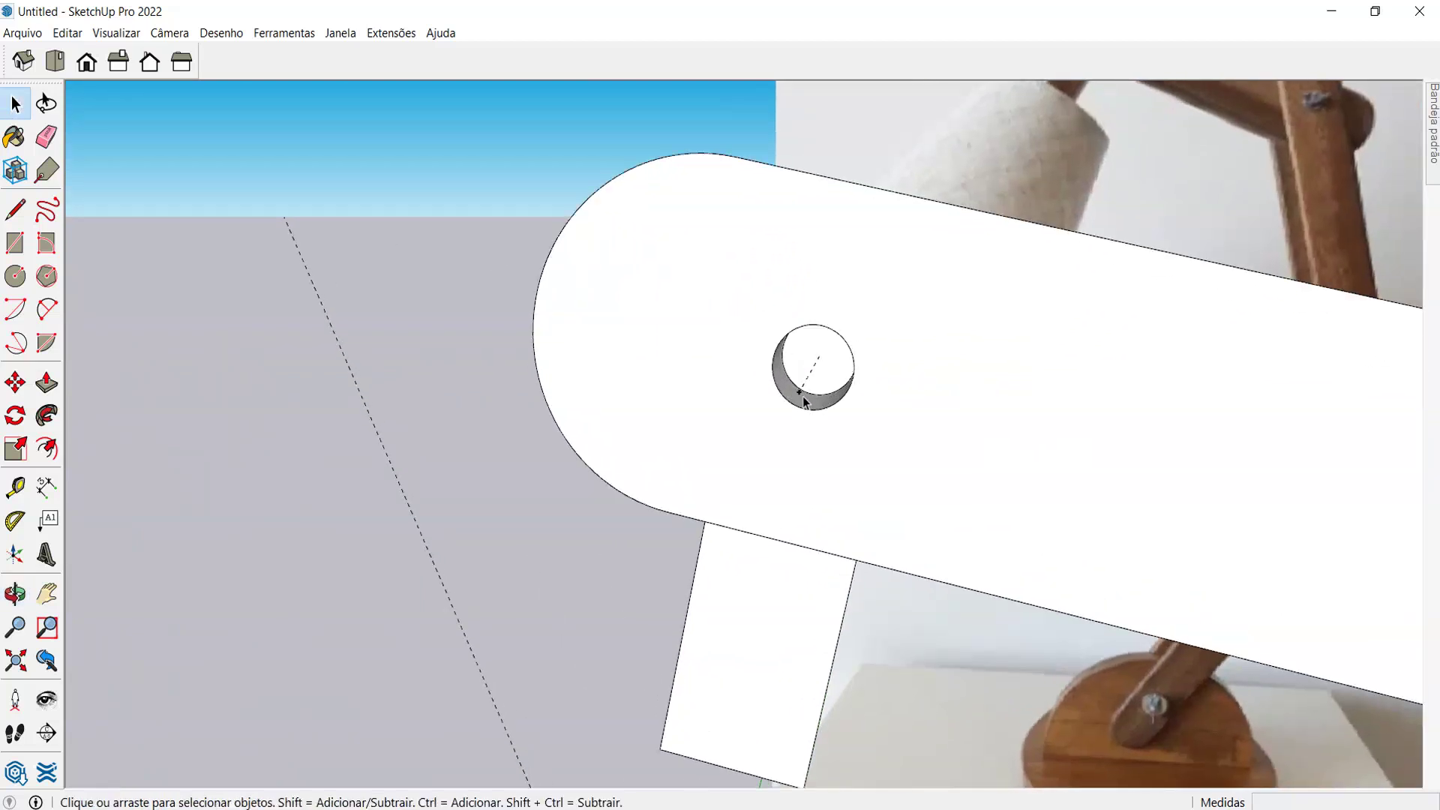
middle_drag(807, 398, 834, 320)
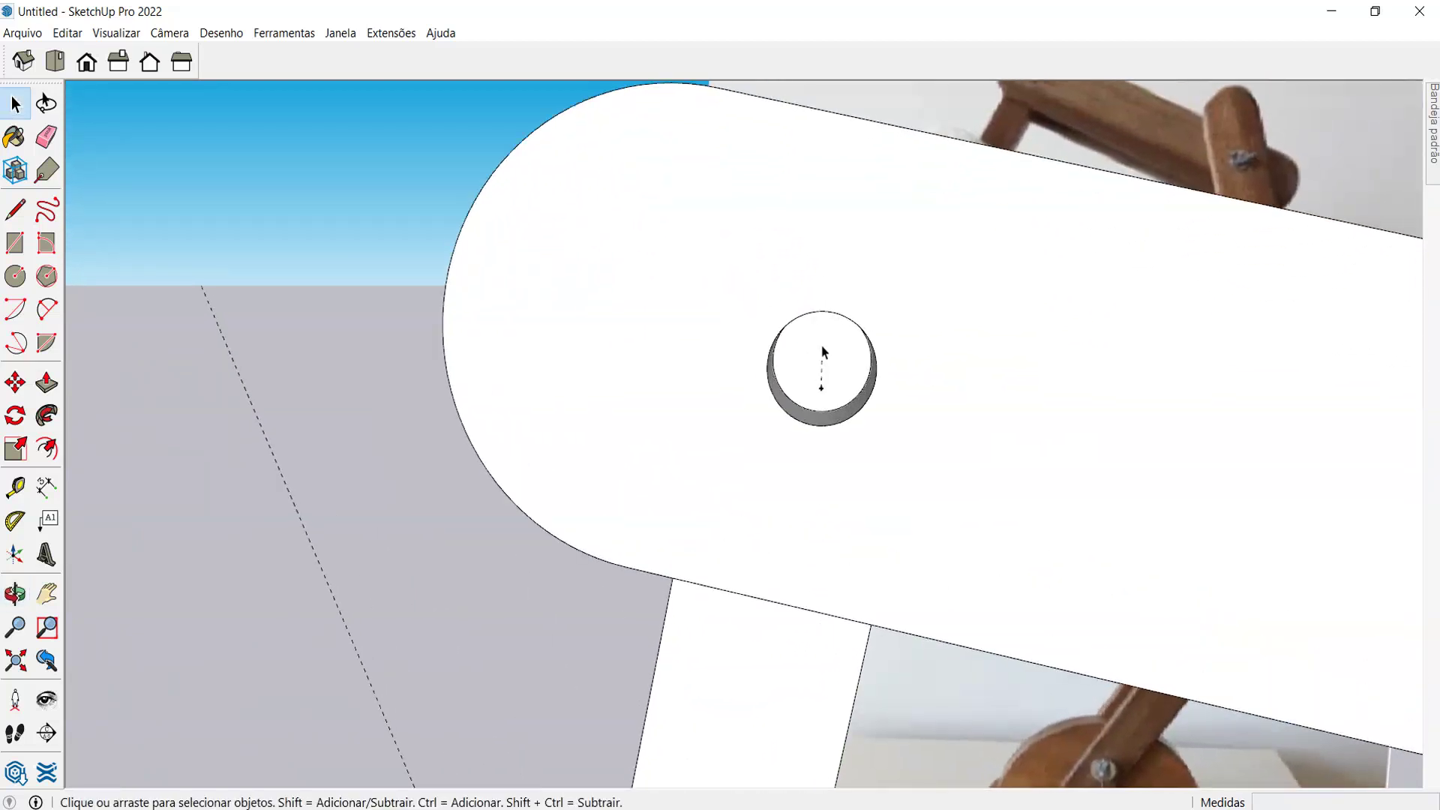
key(c)
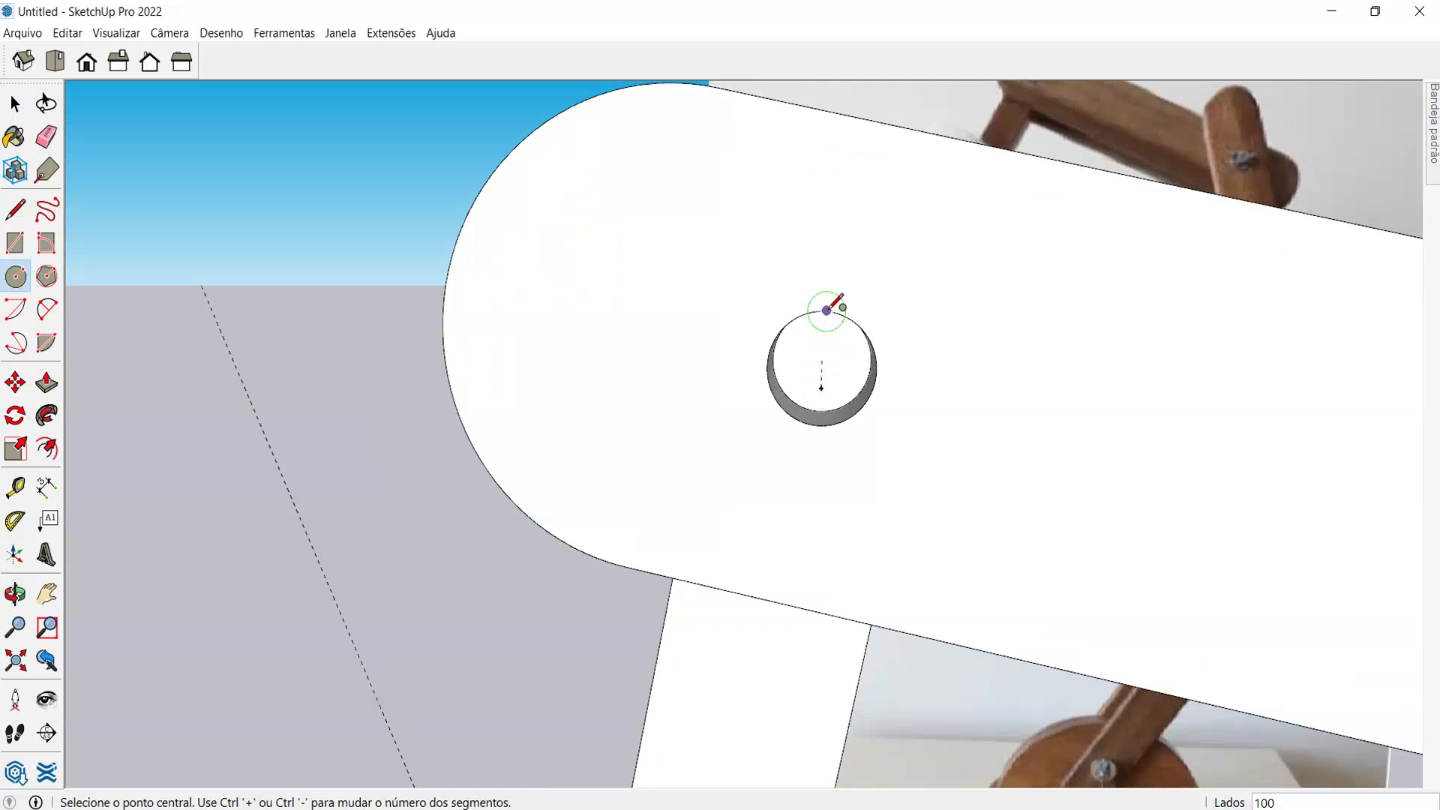
middle_drag(822, 362, 722, 440)
click(682, 330)
click(808, 377)
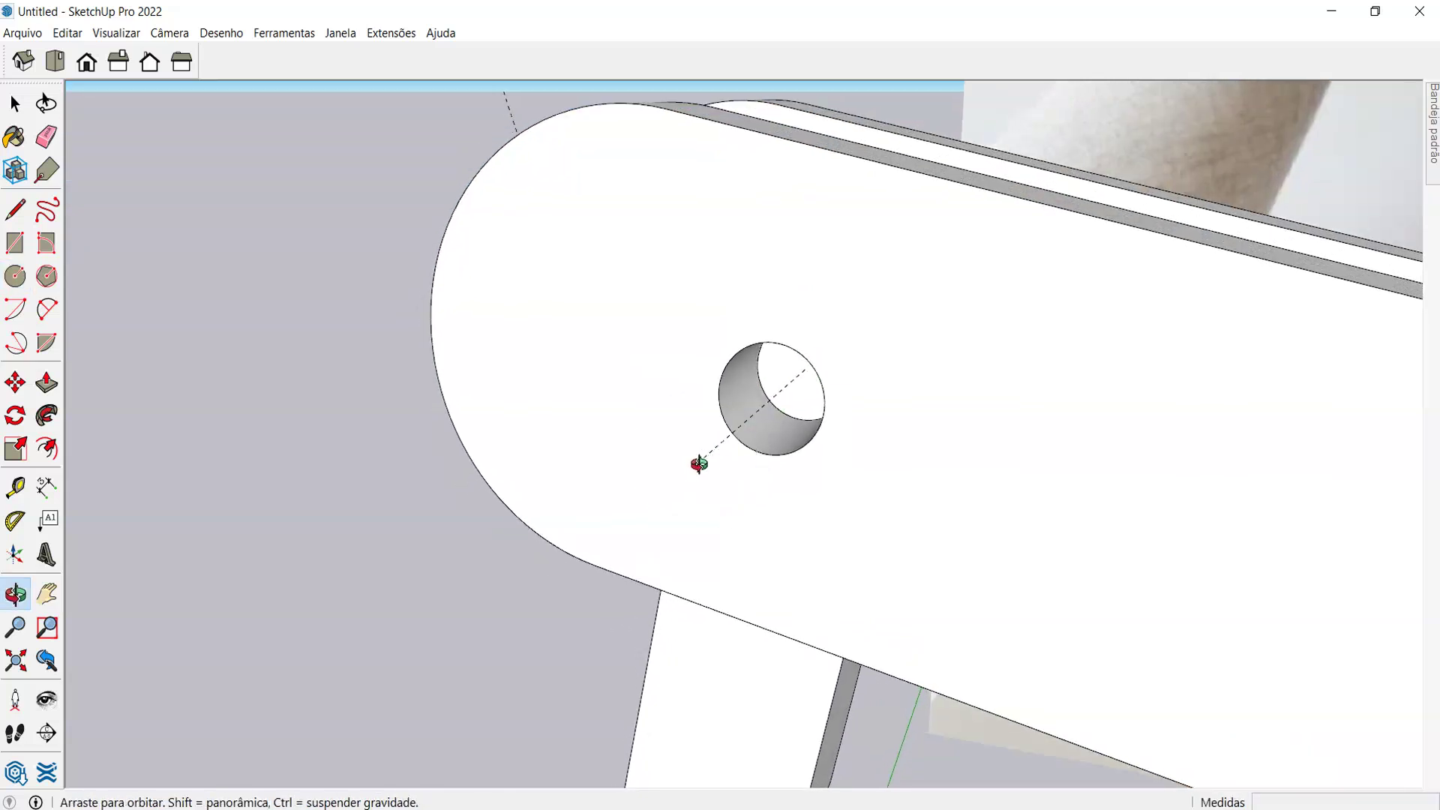
middle_drag(699, 463, 695, 461)
click(694, 464)
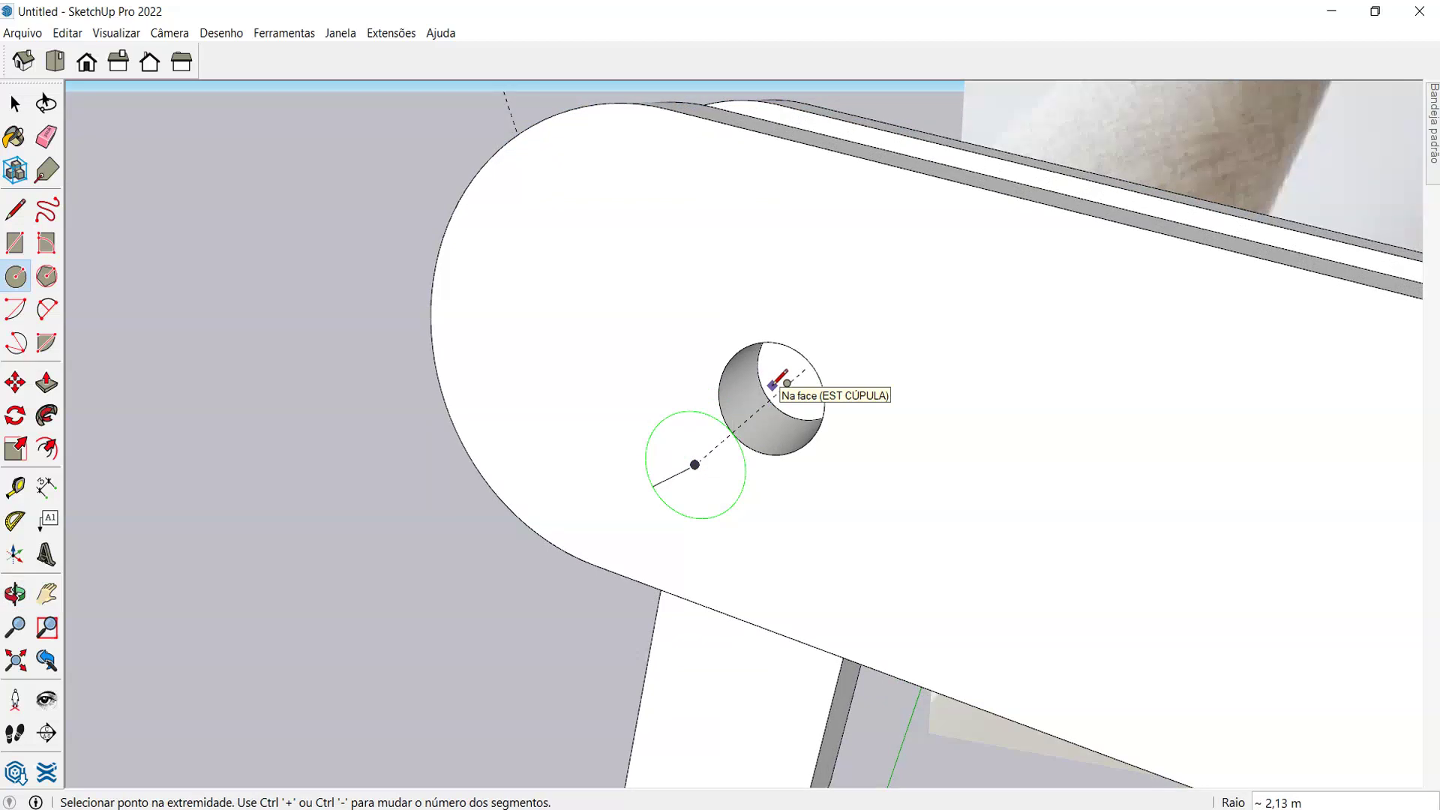
key(Return)
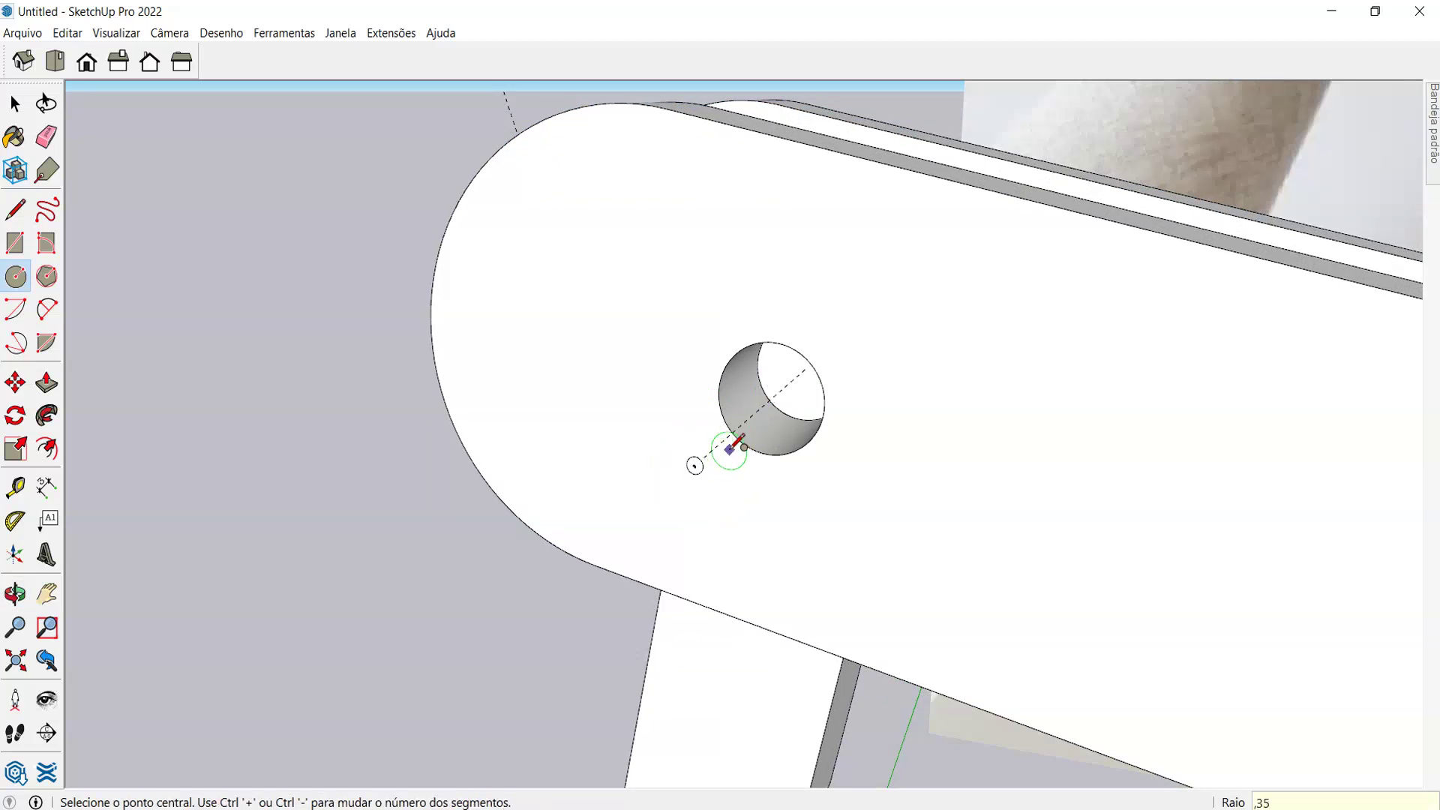
click(694, 464)
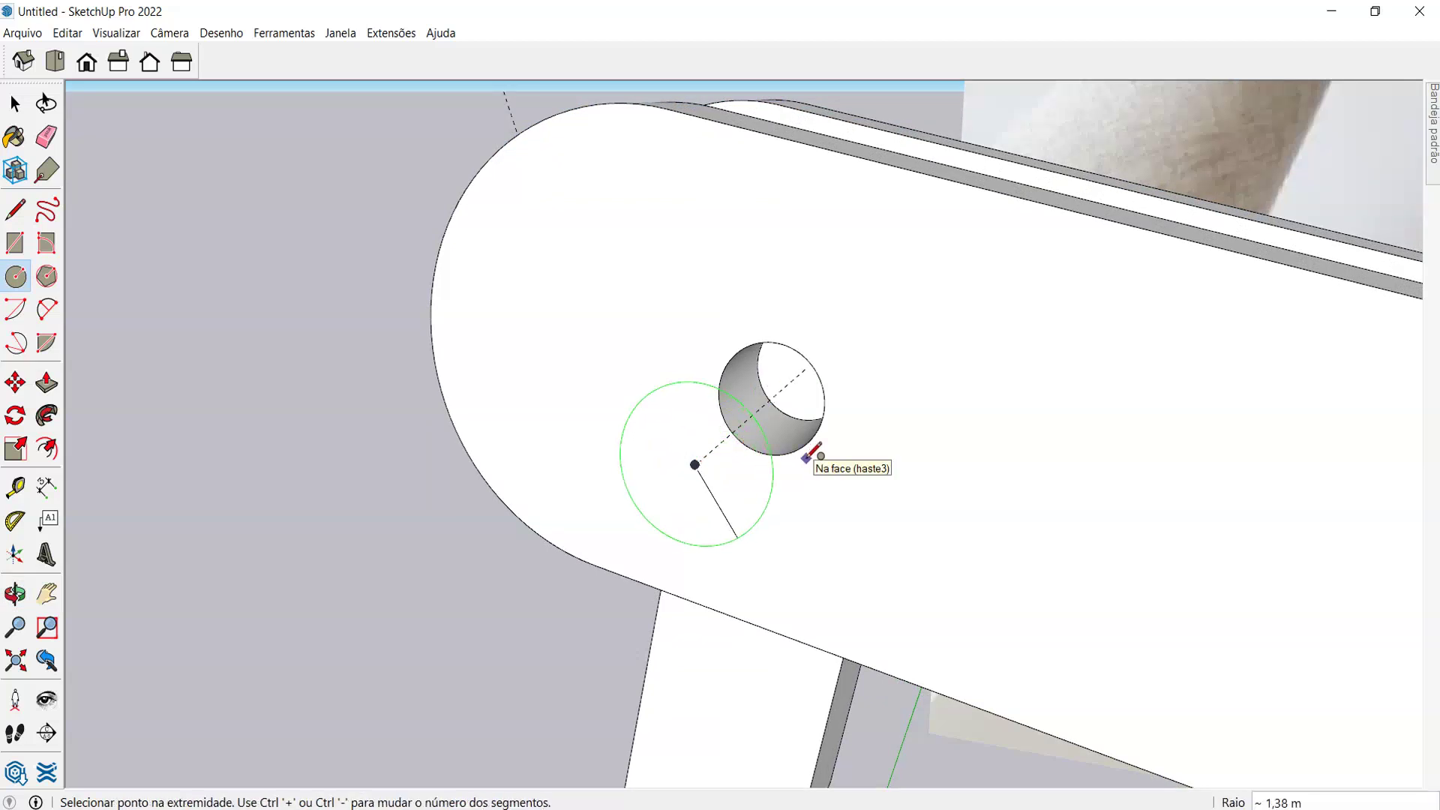
text(,35)
key(Return)
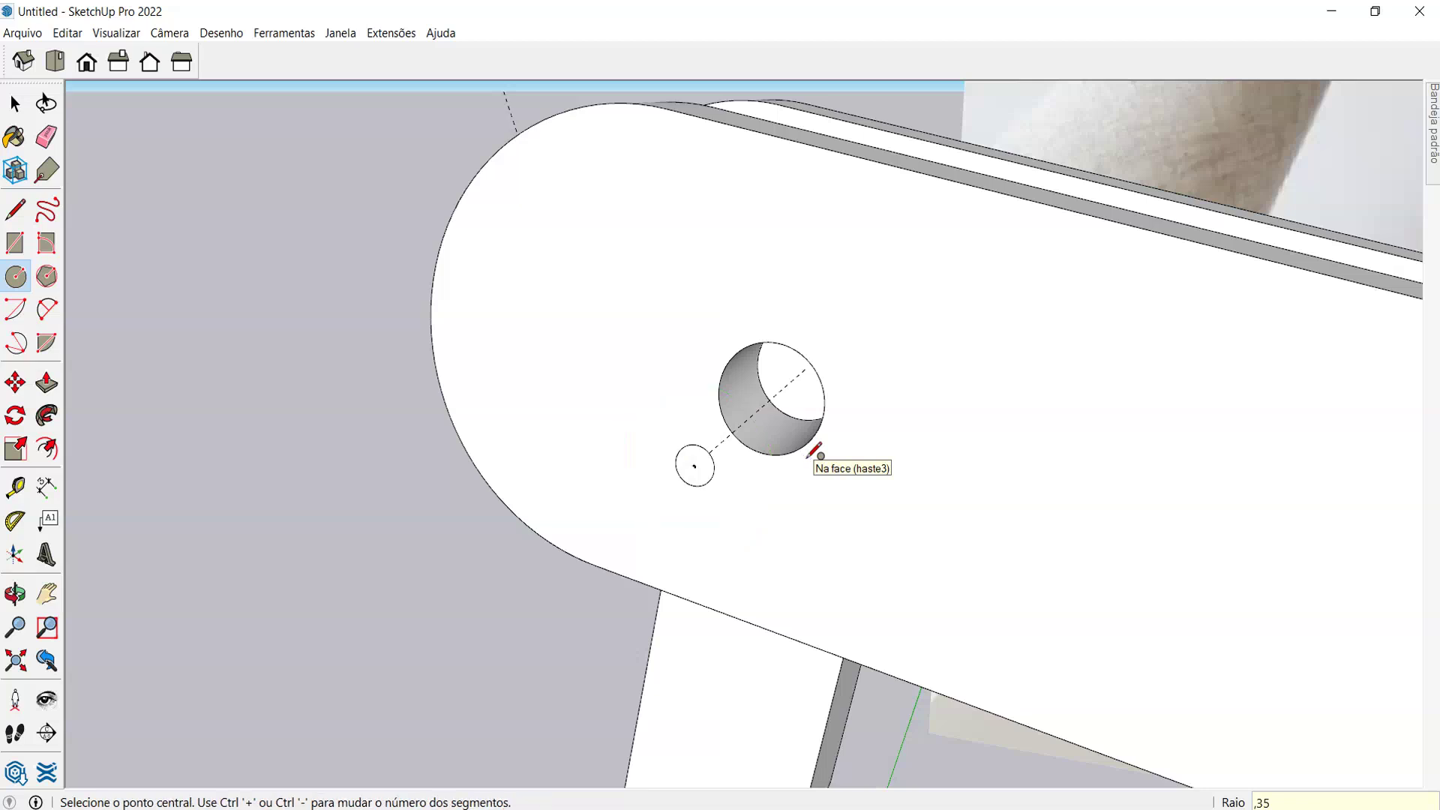
key(ctrl+z)
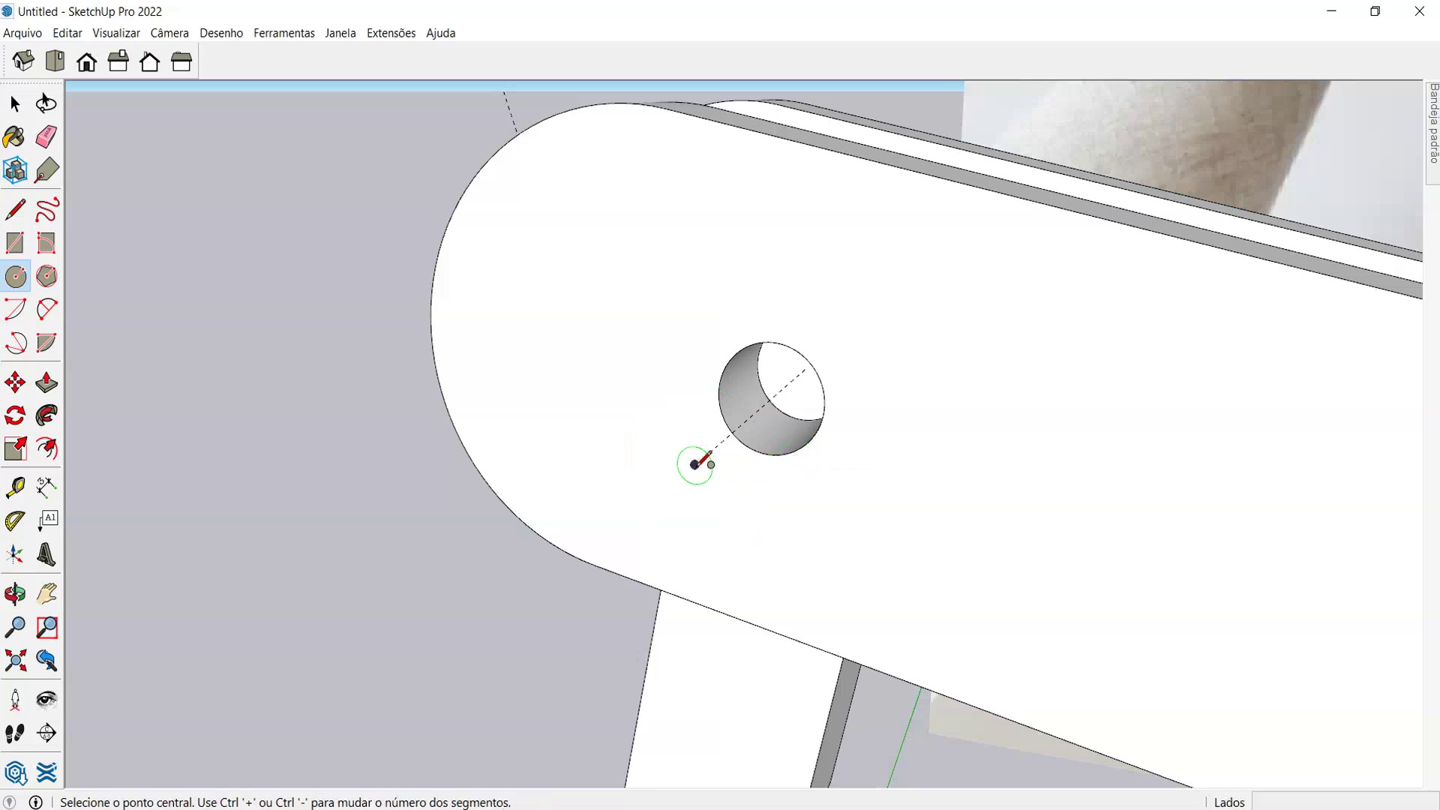
- Try to draw a circle from the guide's outer end outside the post group, taking its radius from the arm hole's rim
click(695, 464)
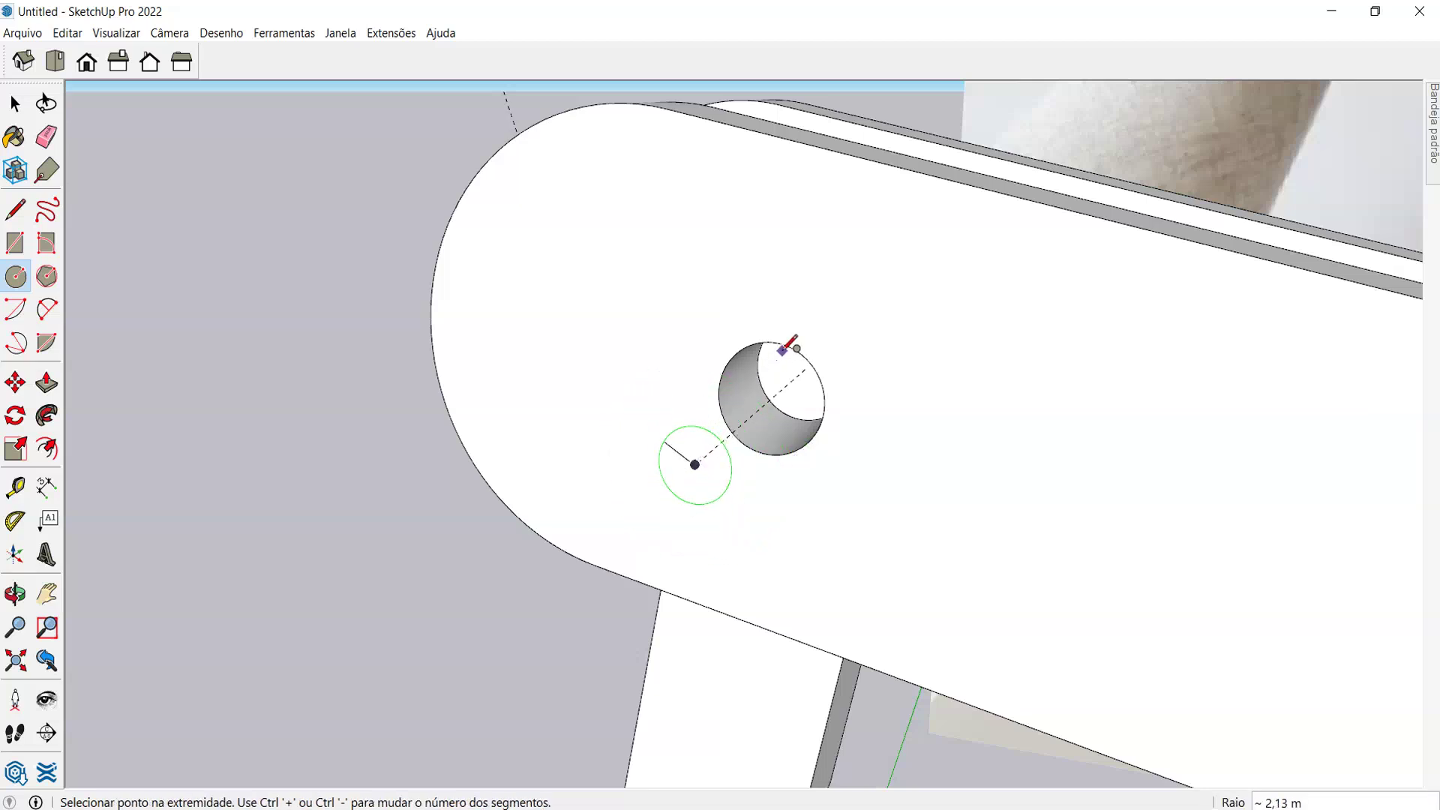
click(785, 343)
scroll(706, 427, down, 5)
middle_drag(706, 427, 715, 520)
key(space)
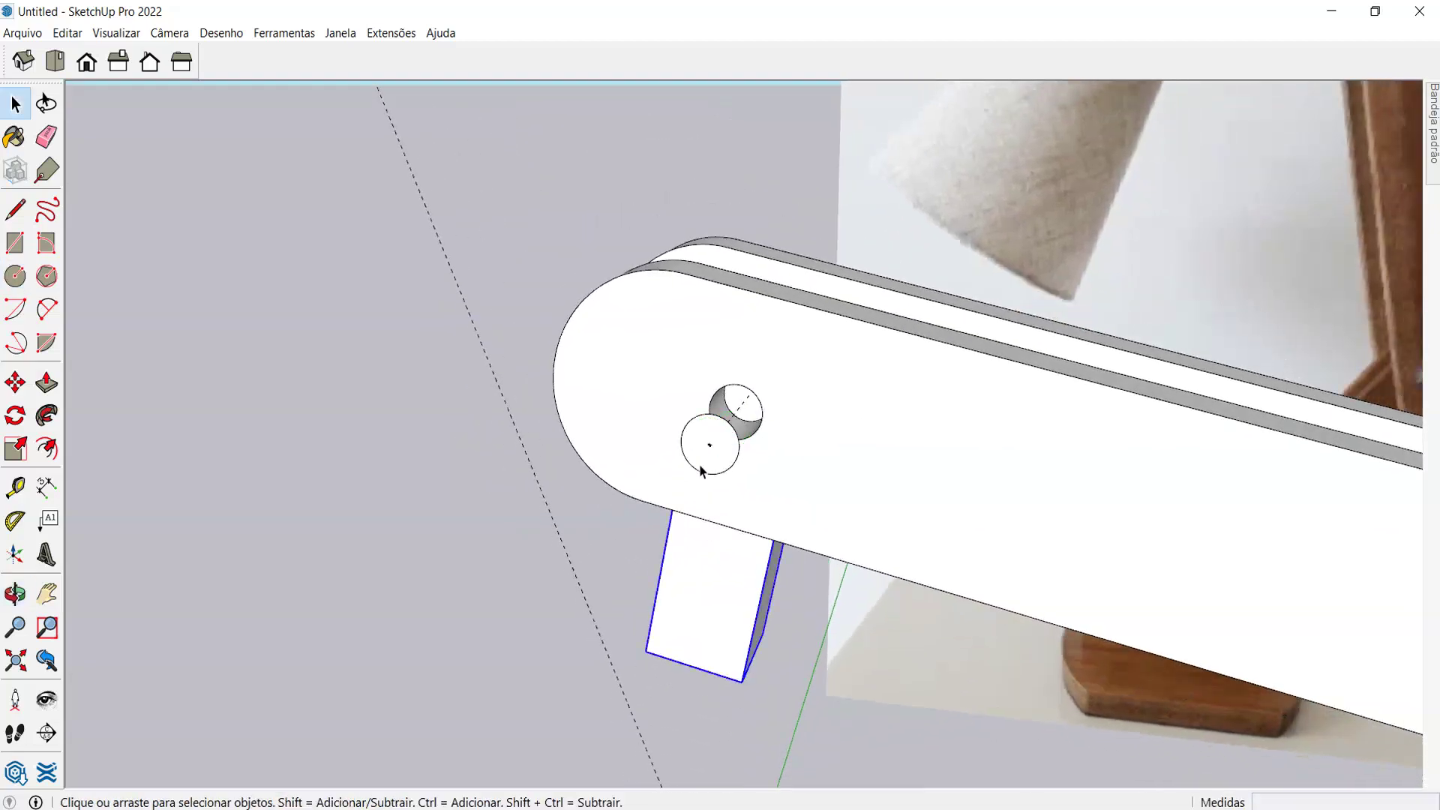
- Open the post group for editing and draw a circle centred on the guide's outer end, picking its radius on the arm hole's rim
click(687, 560)
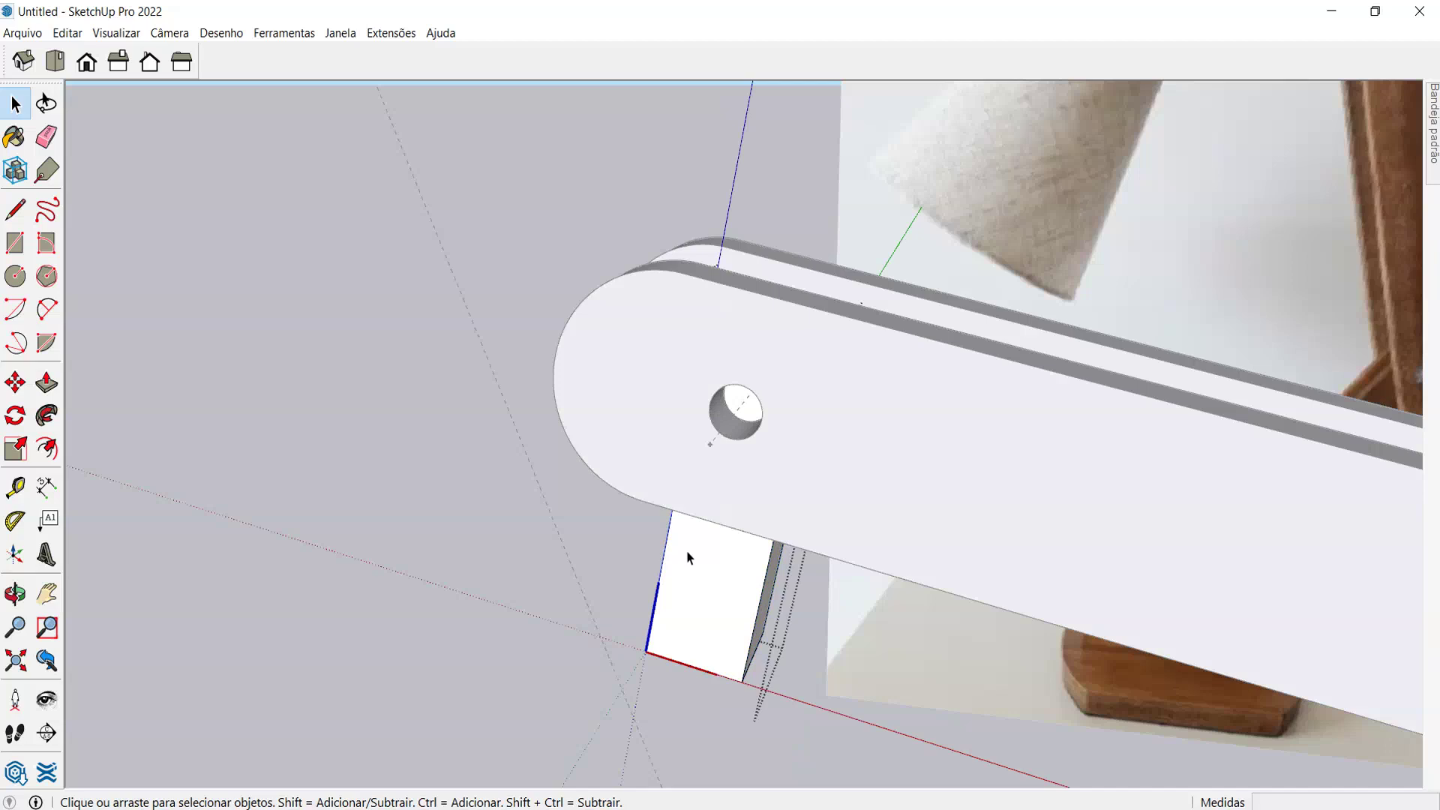
key(c)
click(710, 443)
text(,35)
key(Return)
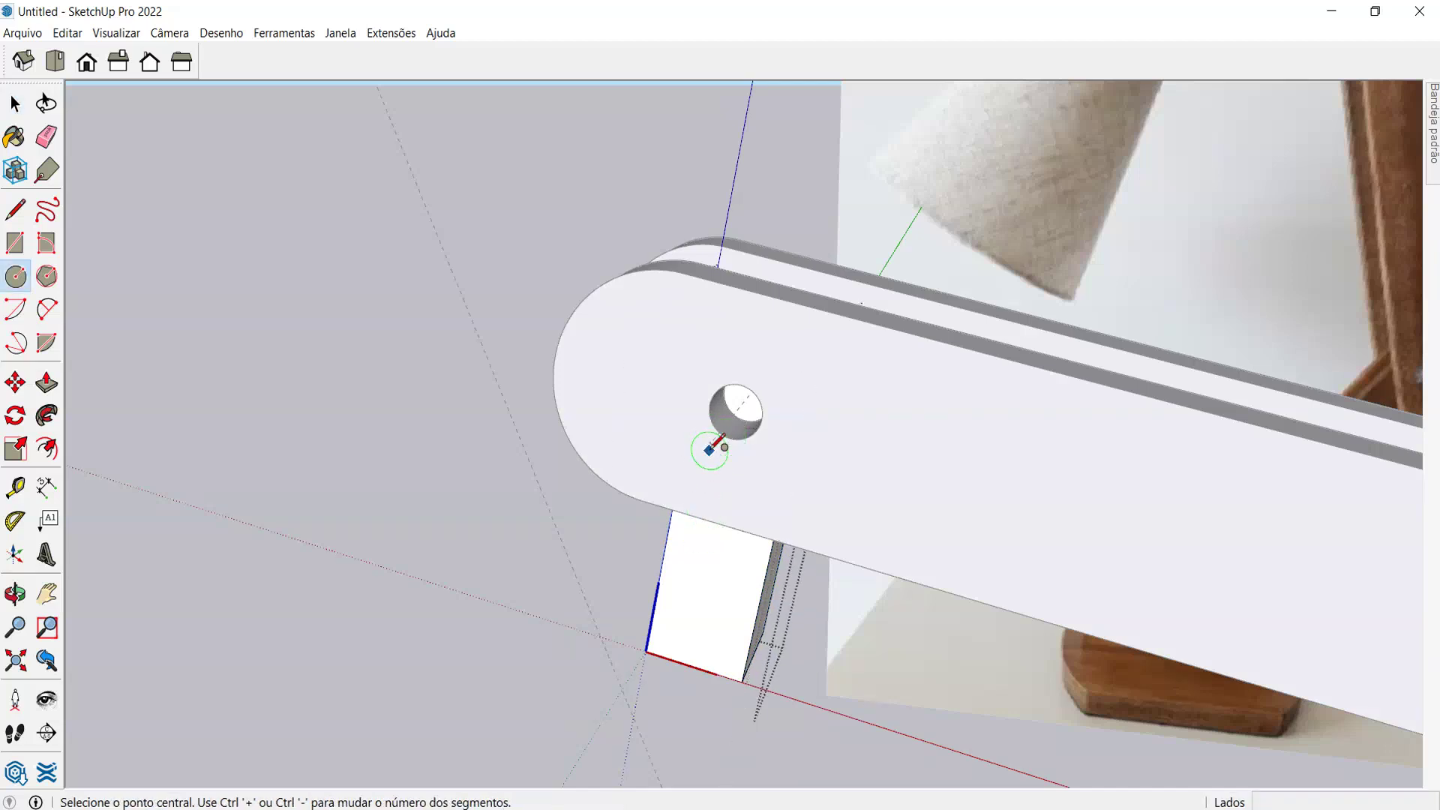
click(710, 442)
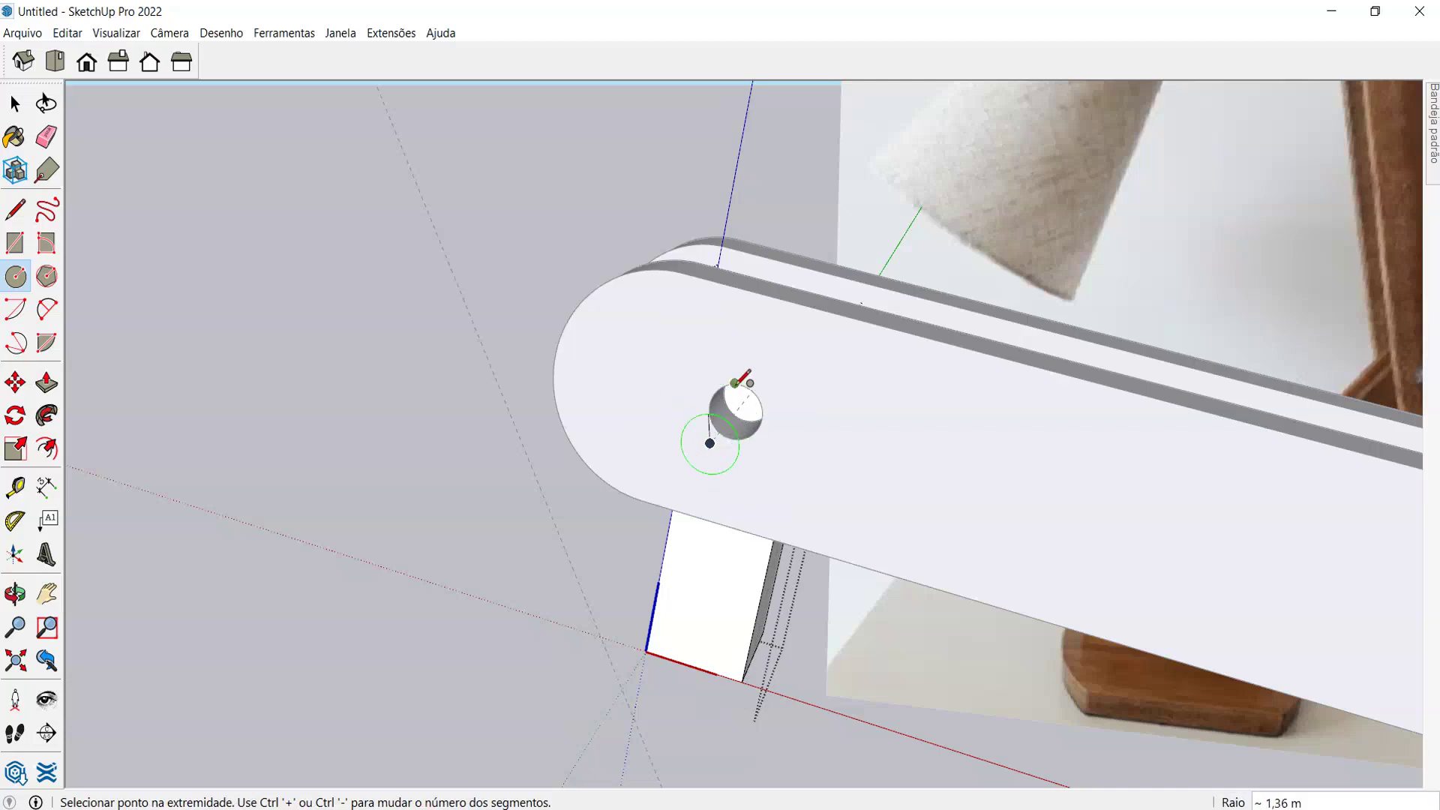
click(735, 383)
- Try to extrude the circle through the arms toward the post with Push/Pull
key(p)
middle_drag(715, 435, 762, 505)
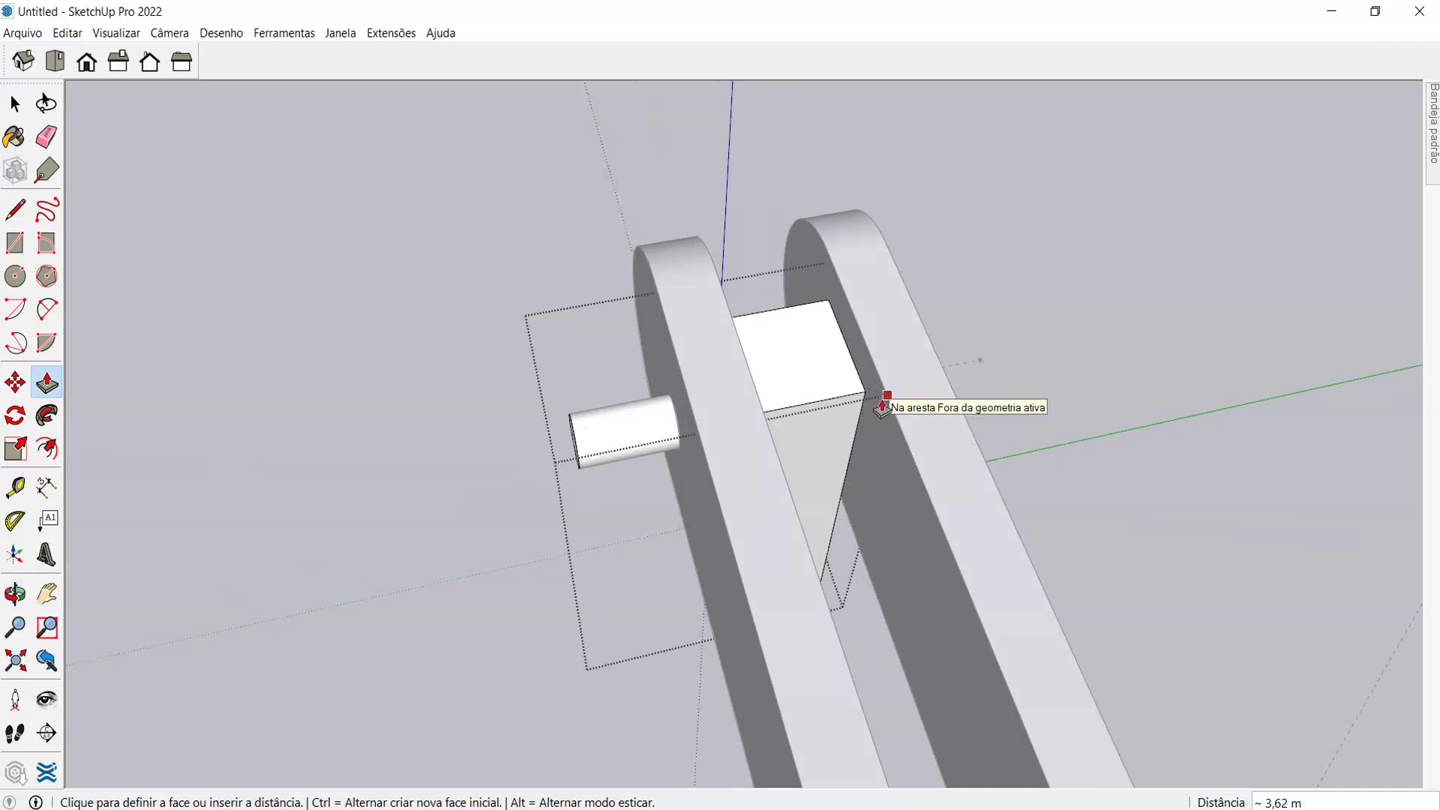
middle_drag(813, 421, 813, 353)
key(space)
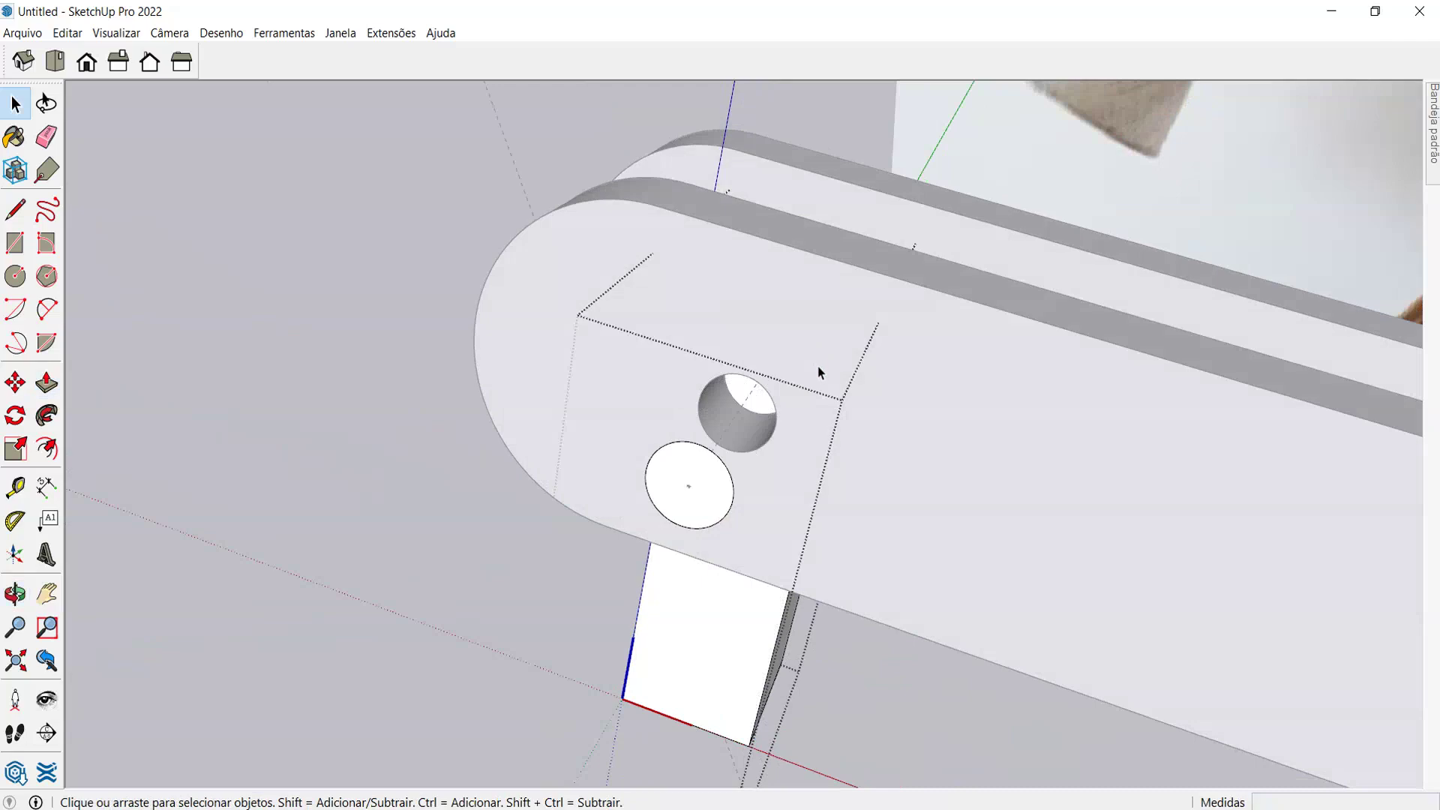
- Try to create a Tape Measure guide from the circle's centre through the arm hole
key(t)
click(665, 514)
middle_drag(700, 457, 796, 365)
text(0)
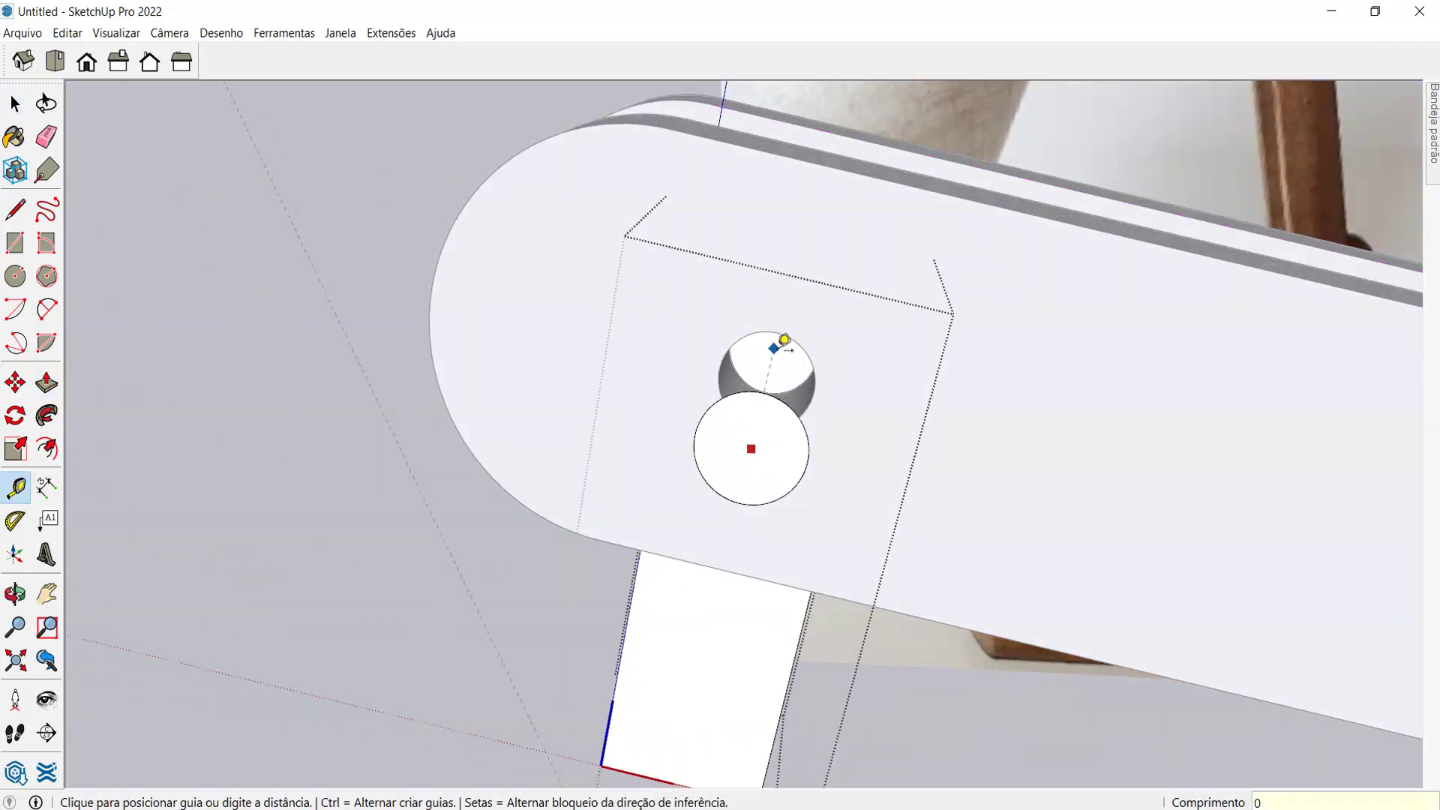
key(Return)
middle_drag(781, 389, 731, 429)
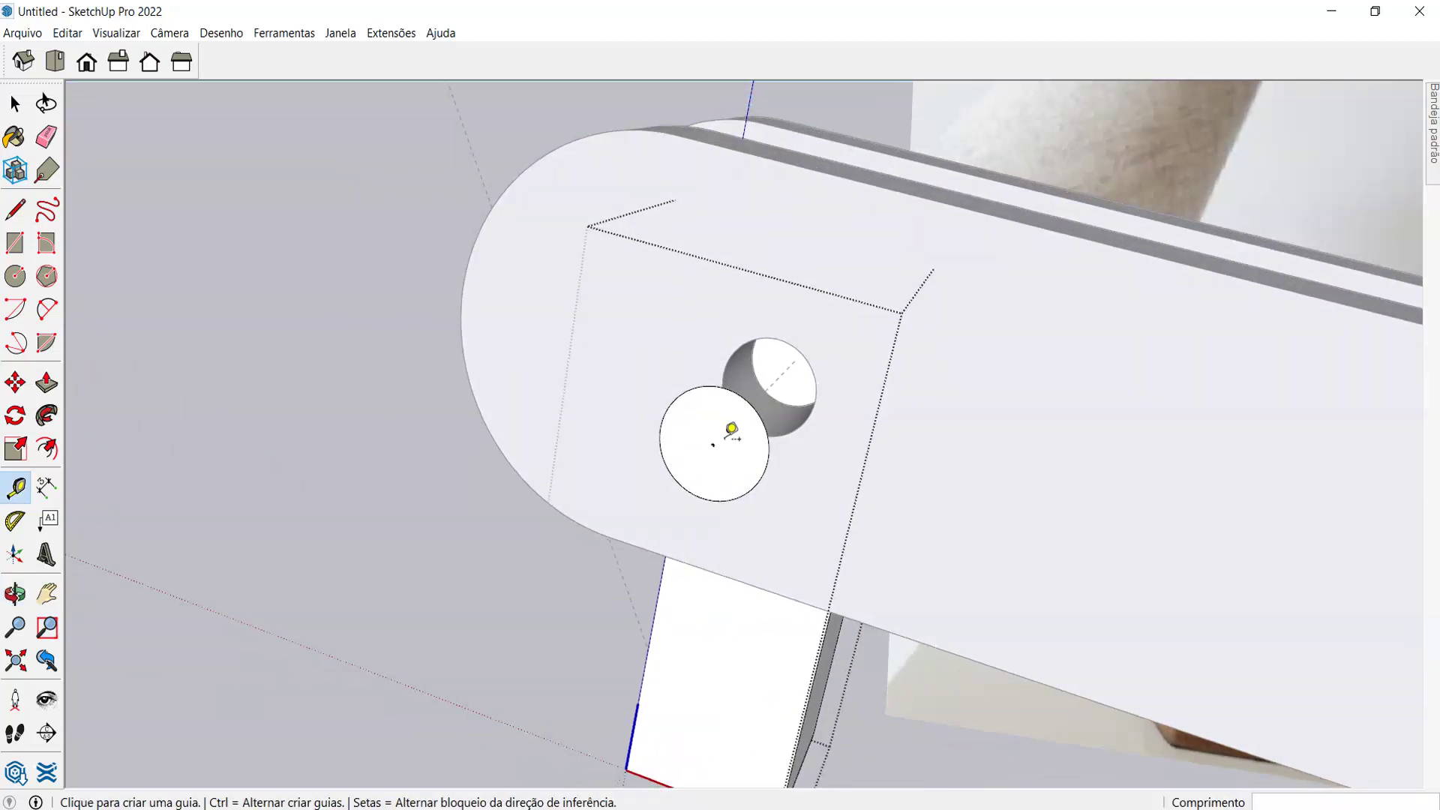
click(716, 440)
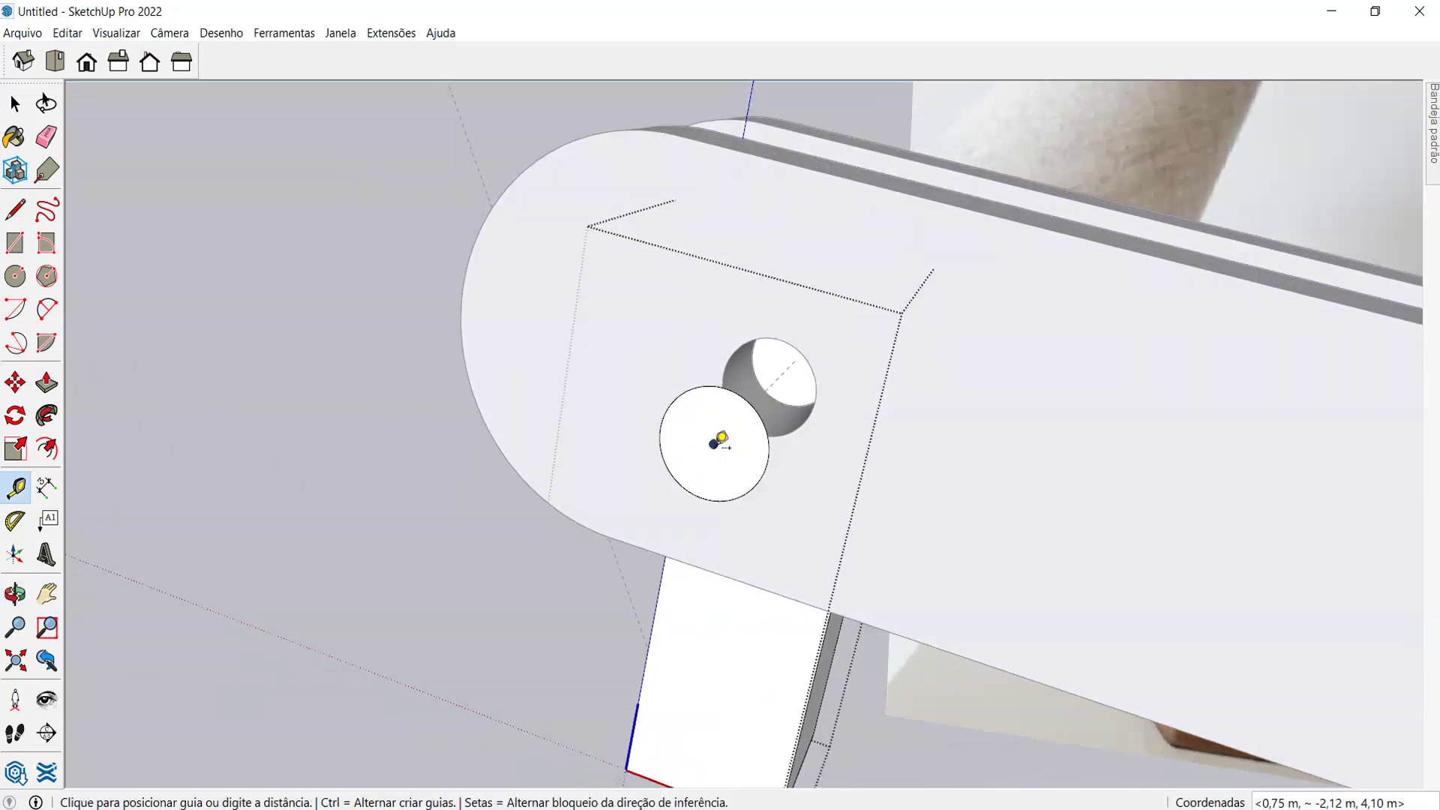
- Draw a line about 2.12 m long from the circle's centre to the guide's inner end, and delete the circle outside the arm
key(l)
click(714, 443)
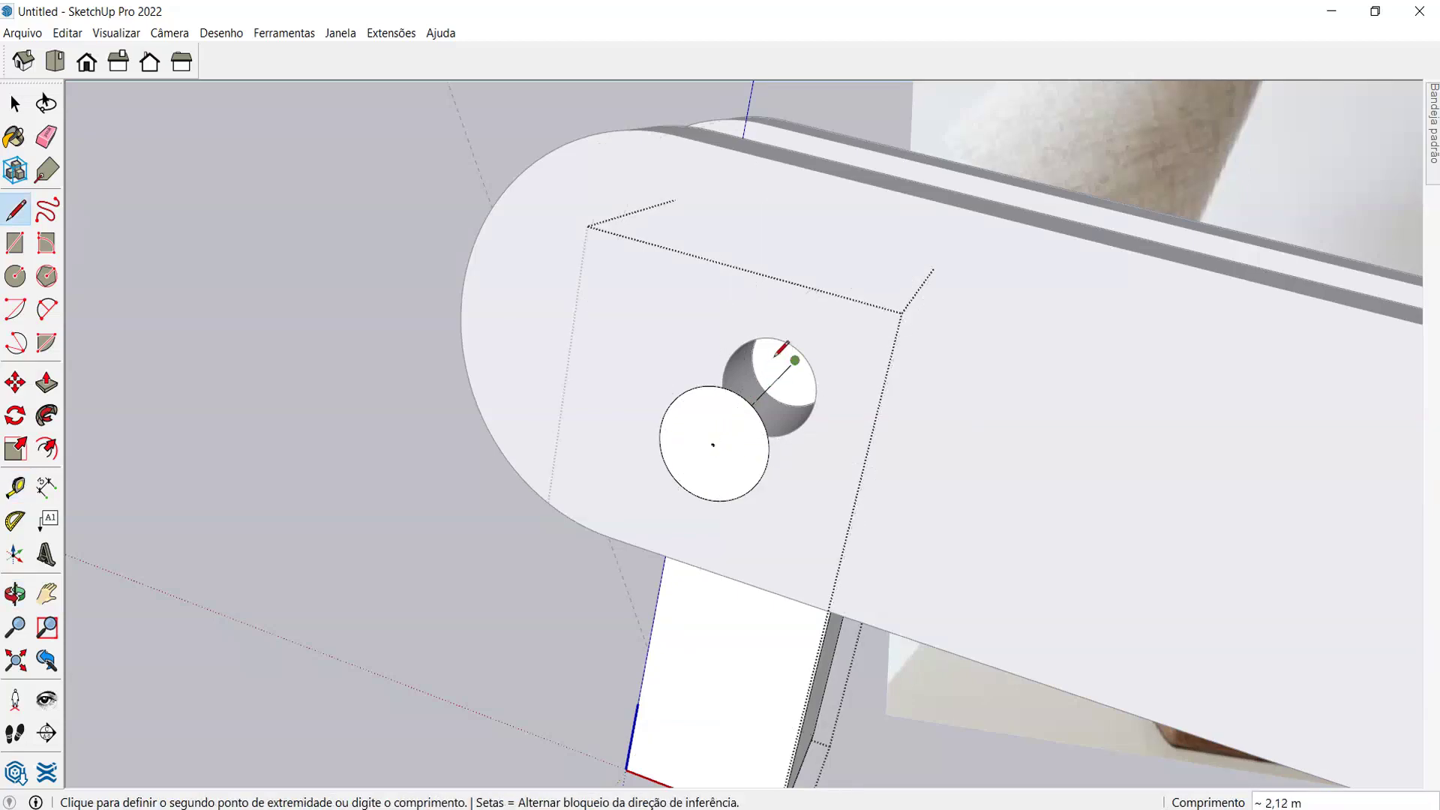
middle_drag(775, 354, 344, 422)
key(space)
drag(352, 231, 520, 583)
- Draw a circle of radius 0.35 m on the post's face inside the arm hole, centred on the line's end
middle_drag(512, 565, 627, 389)
scroll(578, 376, up, 2)
key(c)
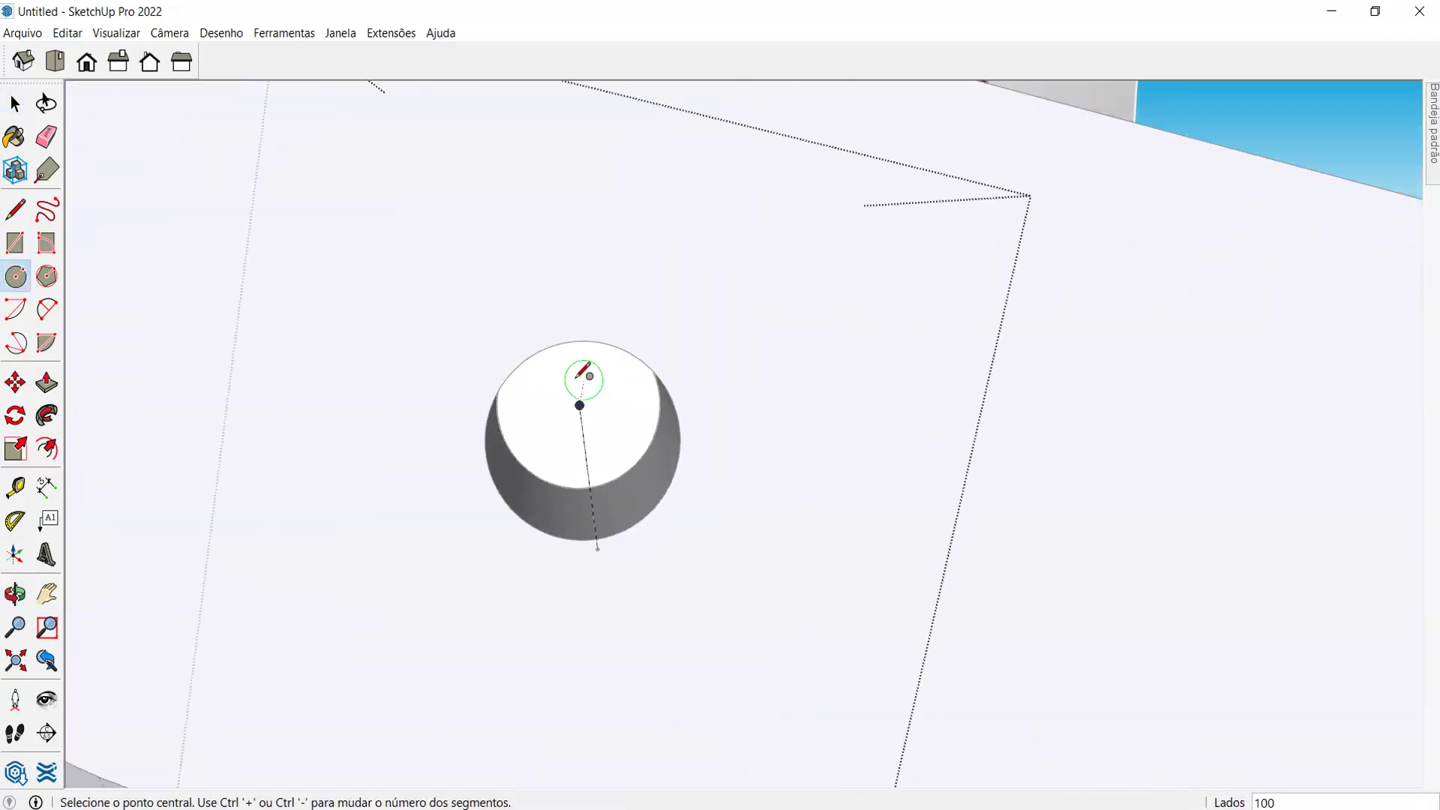
click(579, 405)
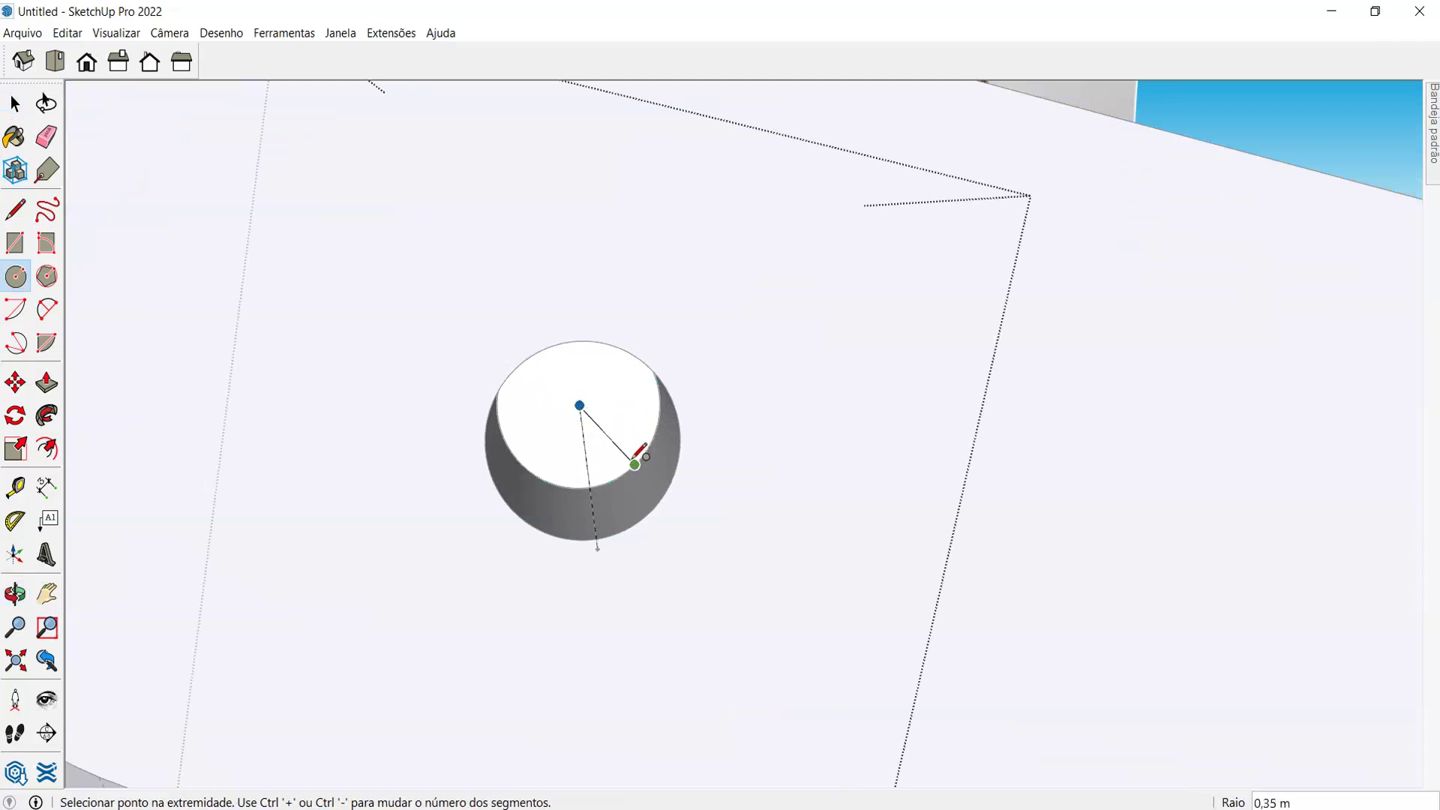
click(634, 464)
- Push the circle 1.43 m through the post with Push/Pull to cut the pivot hole
key(p)
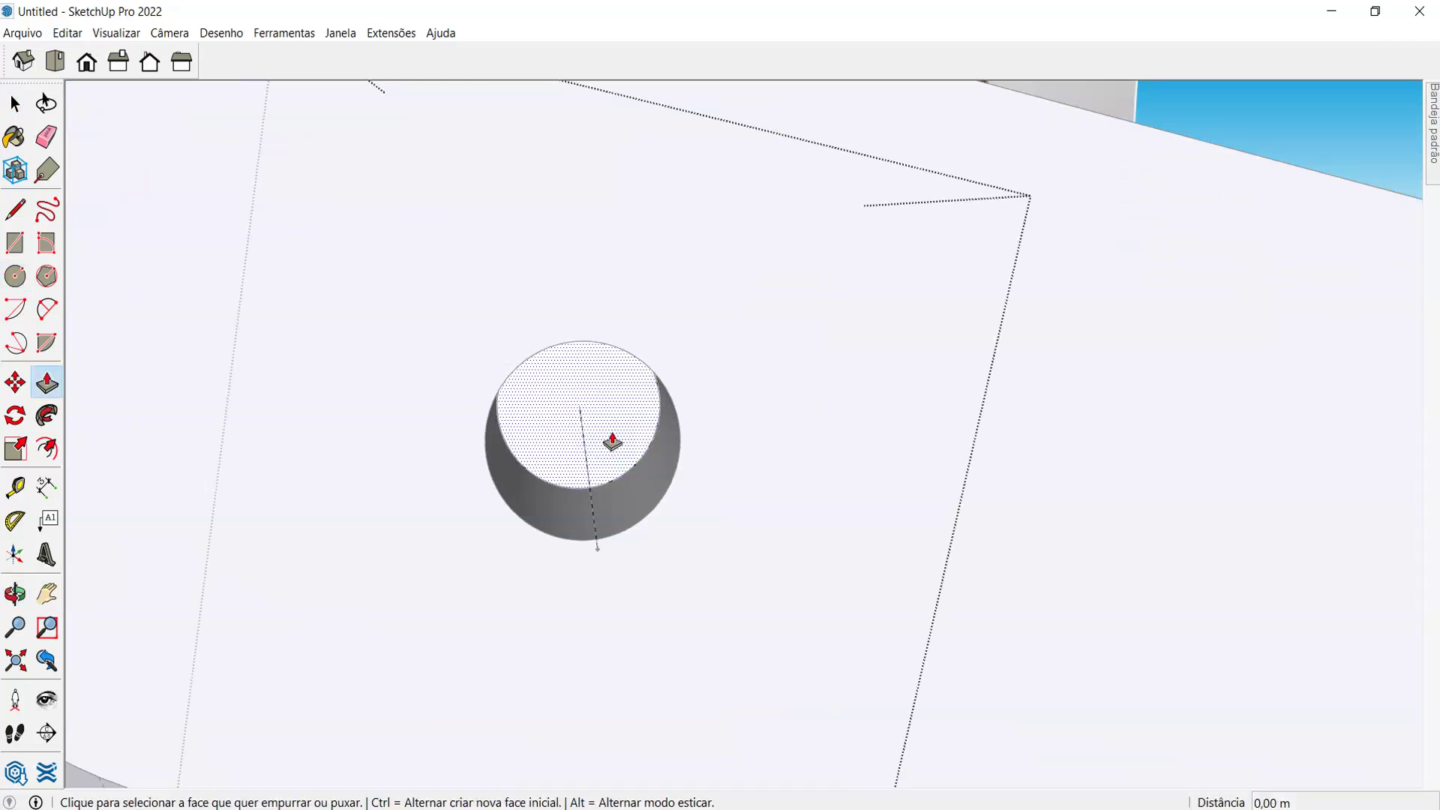
middle_drag(600, 427, 1093, 714)
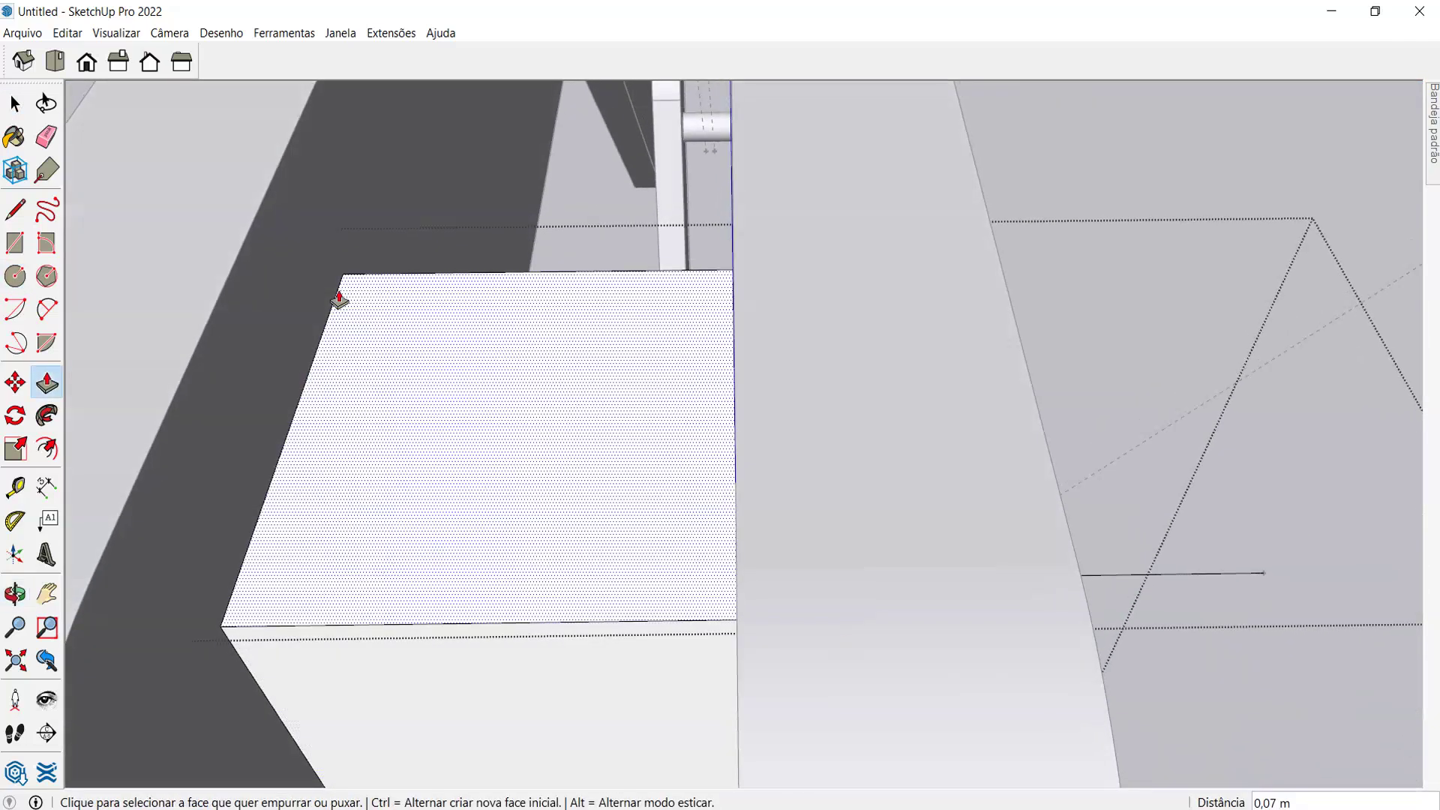
middle_drag(344, 511, 780, 423)
click(833, 729)
middle_drag(838, 729, 797, 514)
key(space)
scroll(834, 480, up, 6)
key(p)
click(839, 476)
middle_drag(803, 472, 1158, 645)
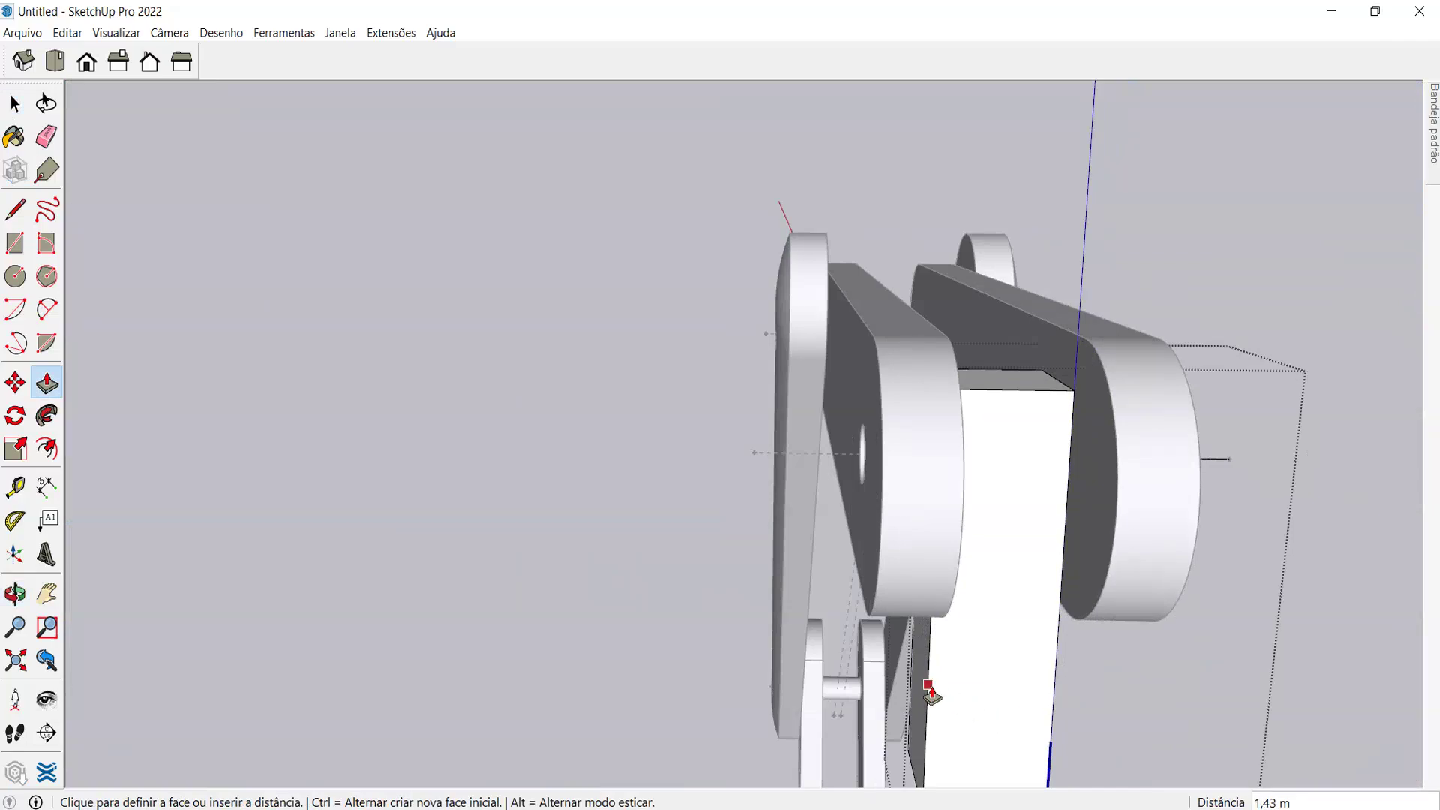
click(1051, 627)
middle_drag(1051, 627, 825, 502)
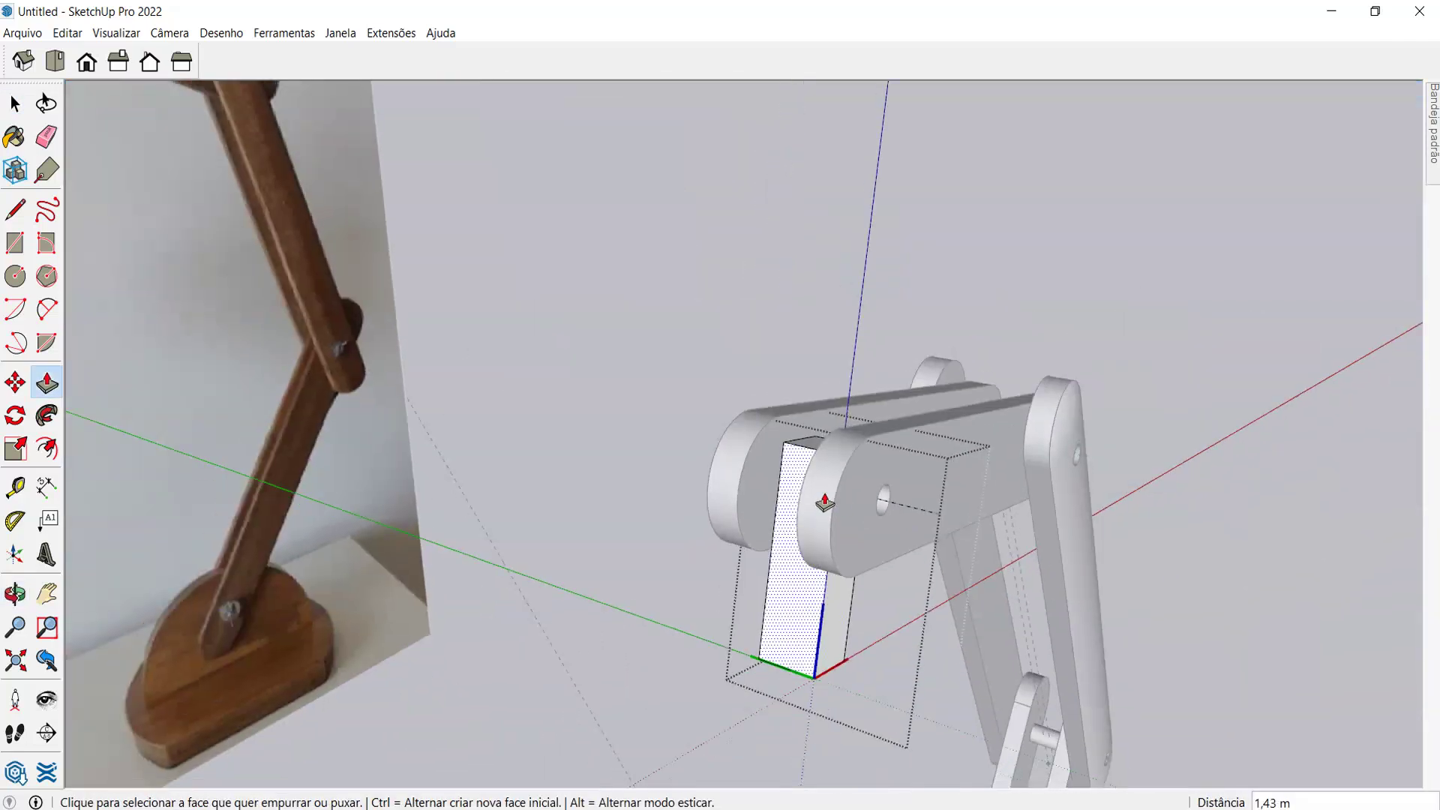
key(space)
- Close the post group and compare the post's position between the upper arms with the reference photo
middle_drag(740, 252, 857, 501)
scroll(853, 441, up, 5)
scroll(852, 441, down, 5)
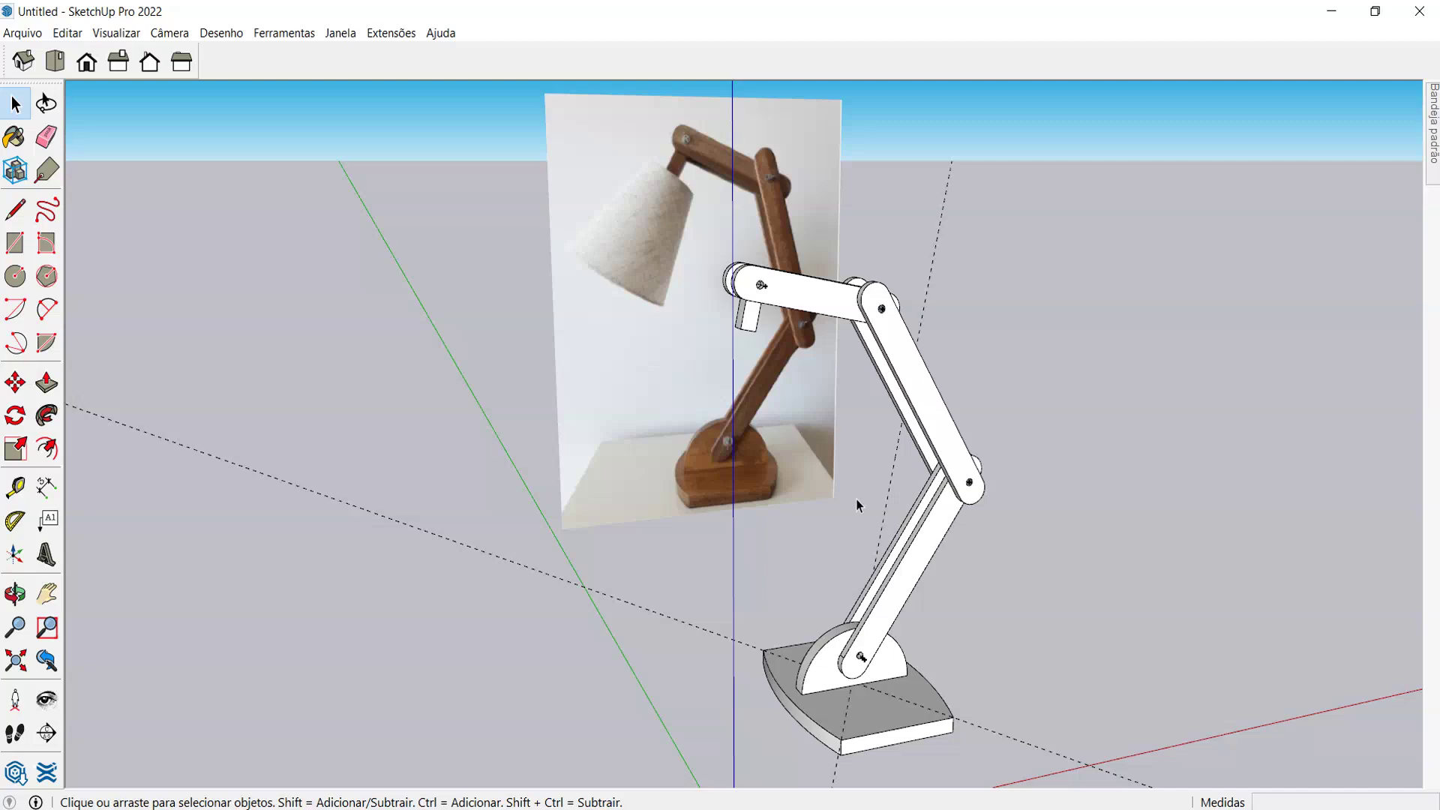
middle_drag(690, 246, 726, 307)
scroll(735, 311, up, 2)
scroll(726, 308, up, 1)
click(735, 308)
scroll(746, 285, up, 2)
scroll(716, 387, down, 2)
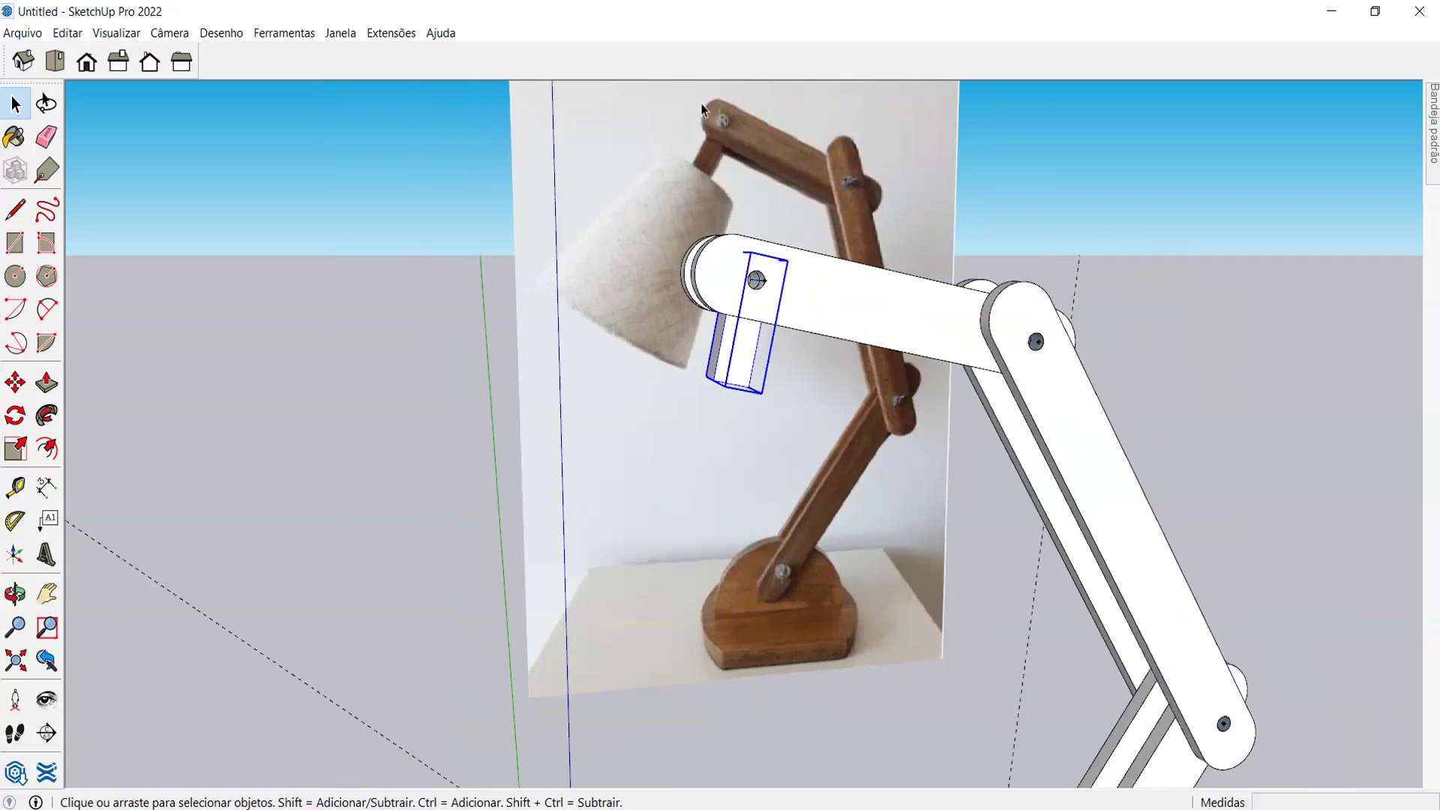
scroll(754, 303, down, 2)
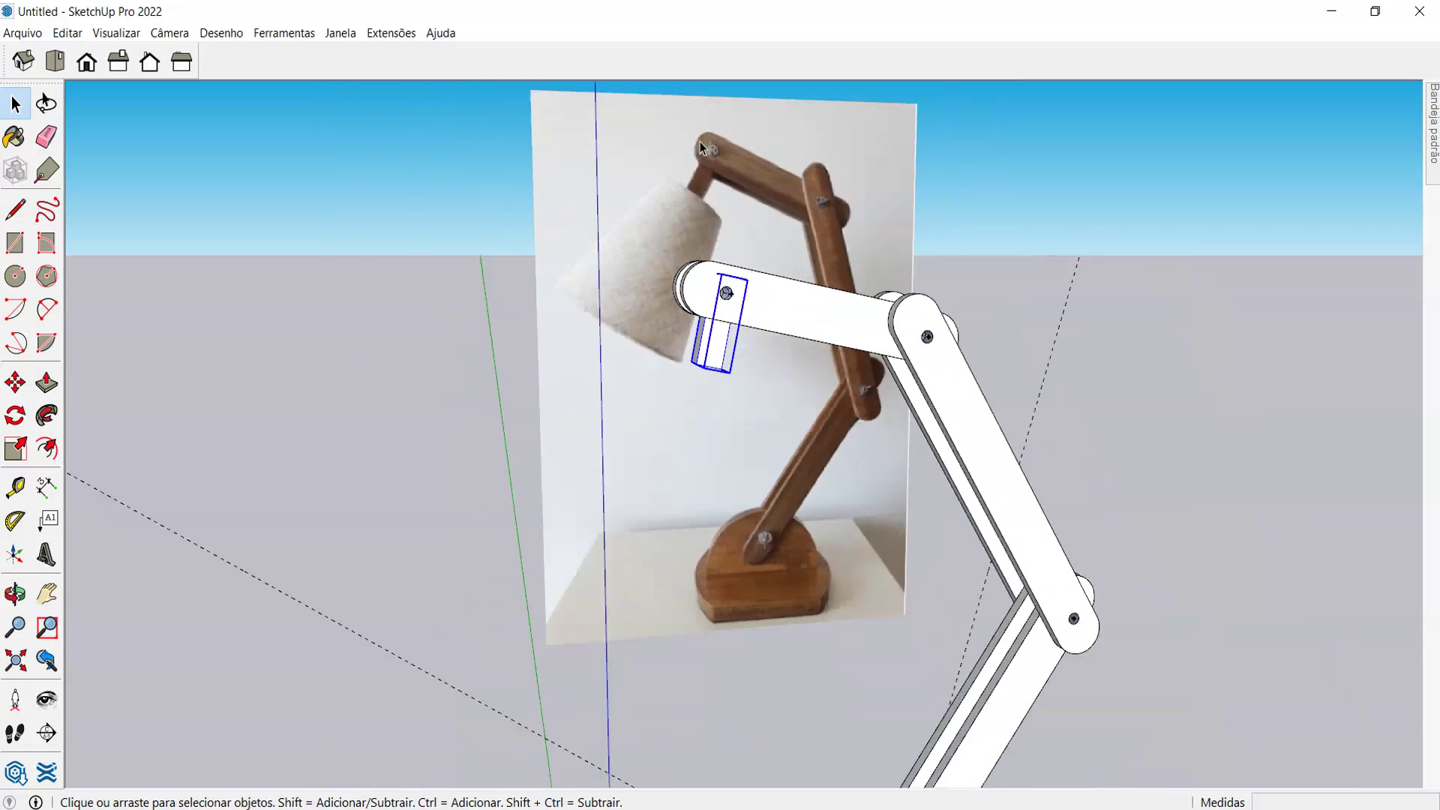
- Rotate the lampshade's neck post about 2.3° around the centre of its pivot hole
scroll(727, 308, up, 3)
scroll(743, 338, down, 2)
key(q)
middle_drag(701, 308, 645, 338)
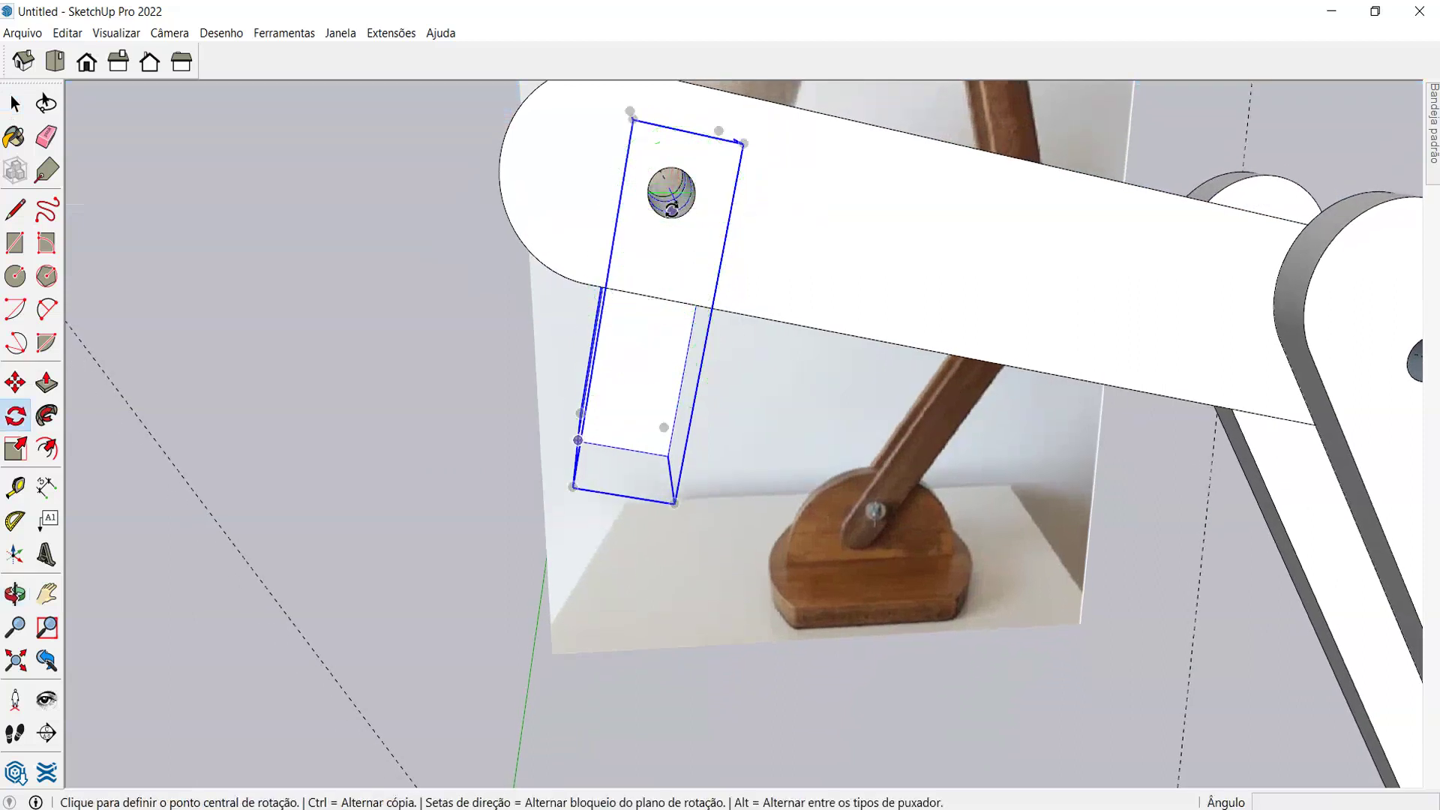
click(677, 201)
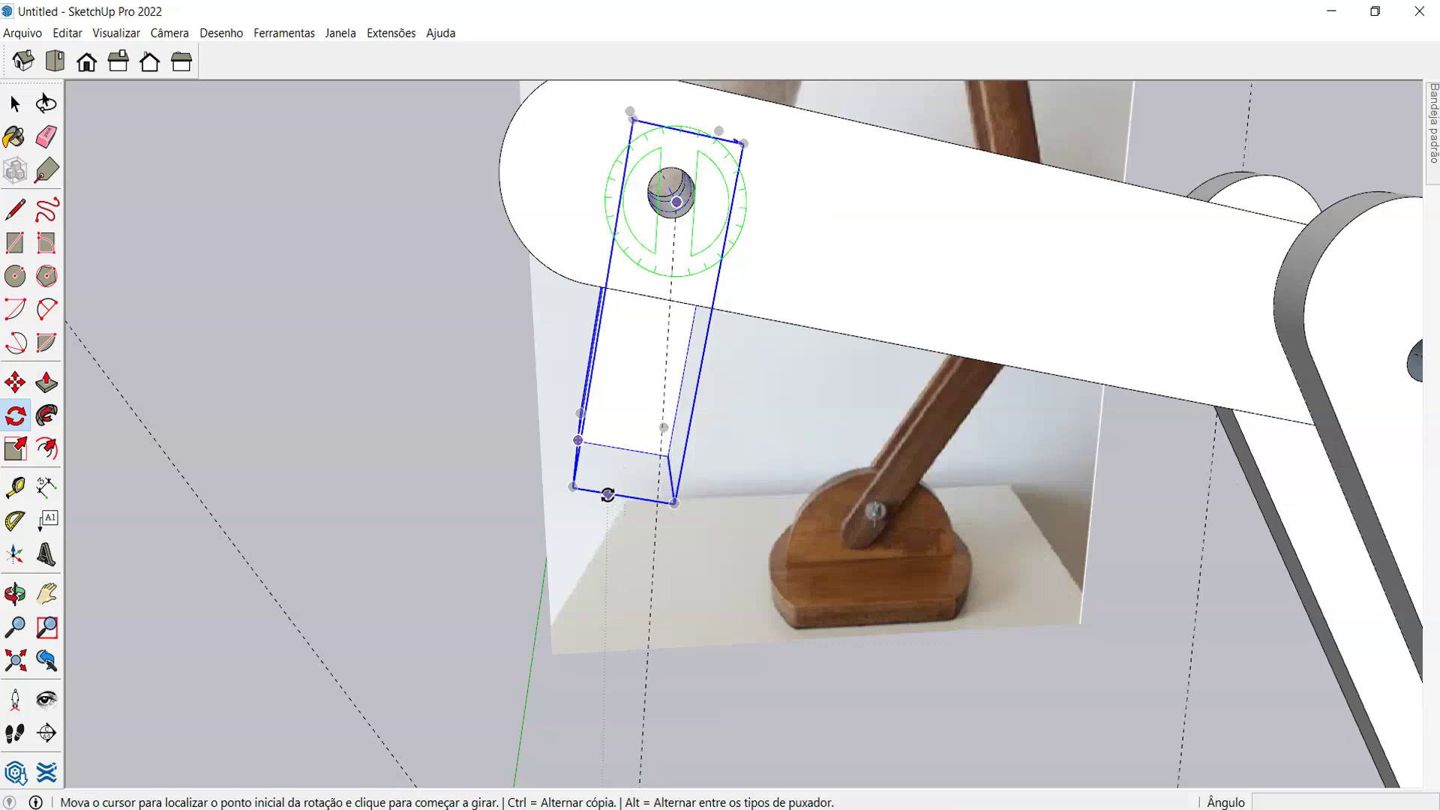
click(607, 494)
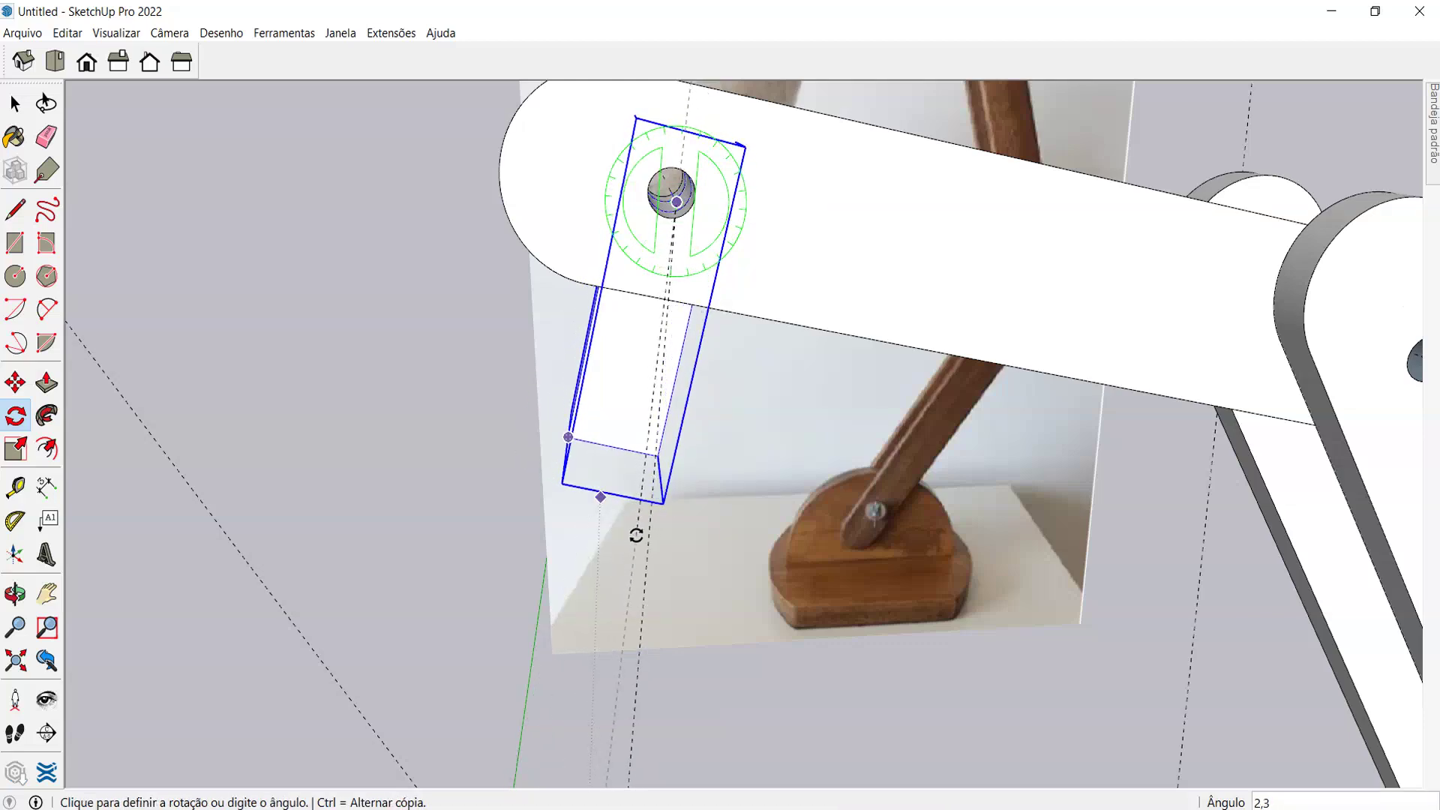
click(636, 534)
scroll(633, 411, down, 3)
middle_drag(633, 411, 732, 375)
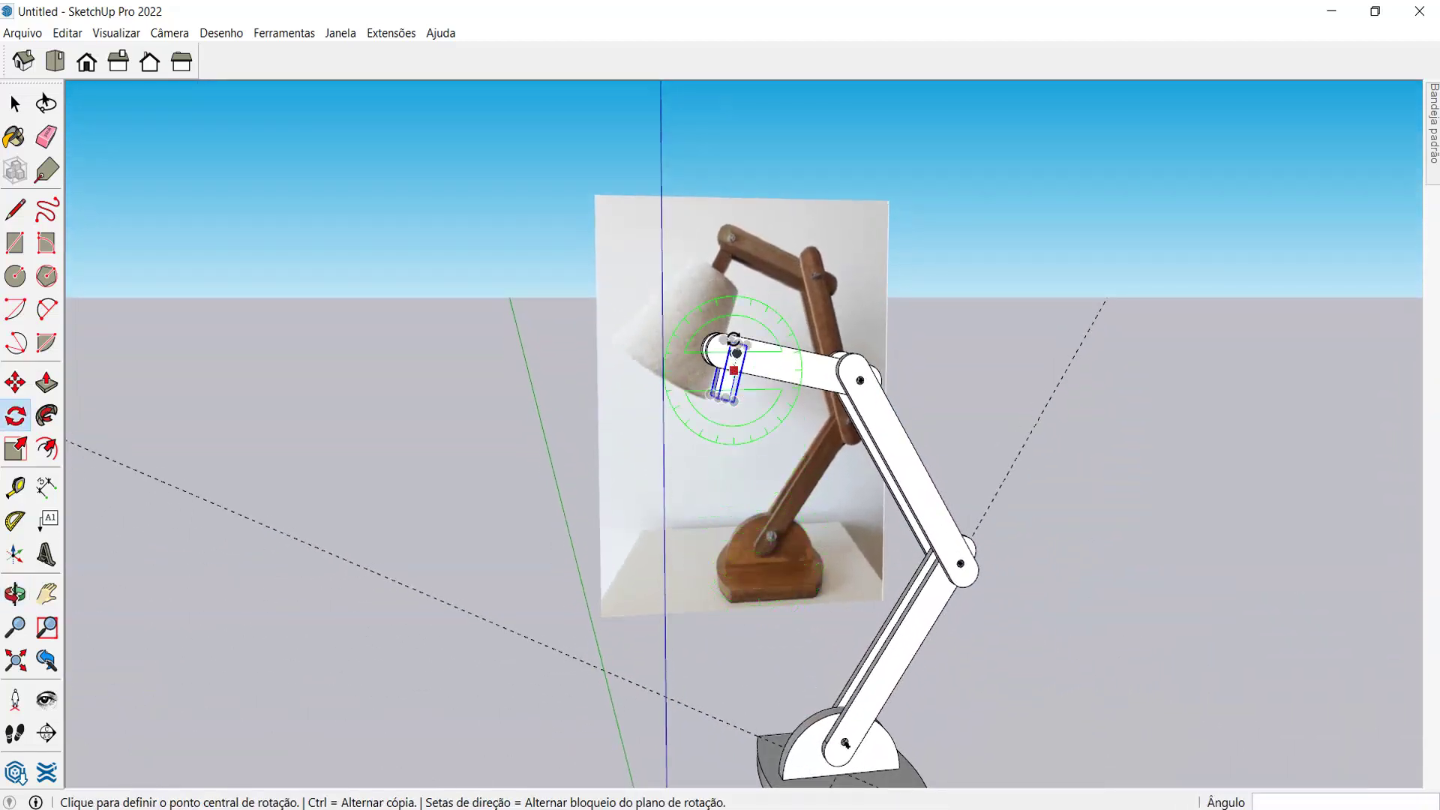
- Compare the neck post's angle between the upper arms with the reference photo from several viewpoints
scroll(733, 341, up, 2)
scroll(723, 348, up, 2)
scroll(716, 463, up, 1)
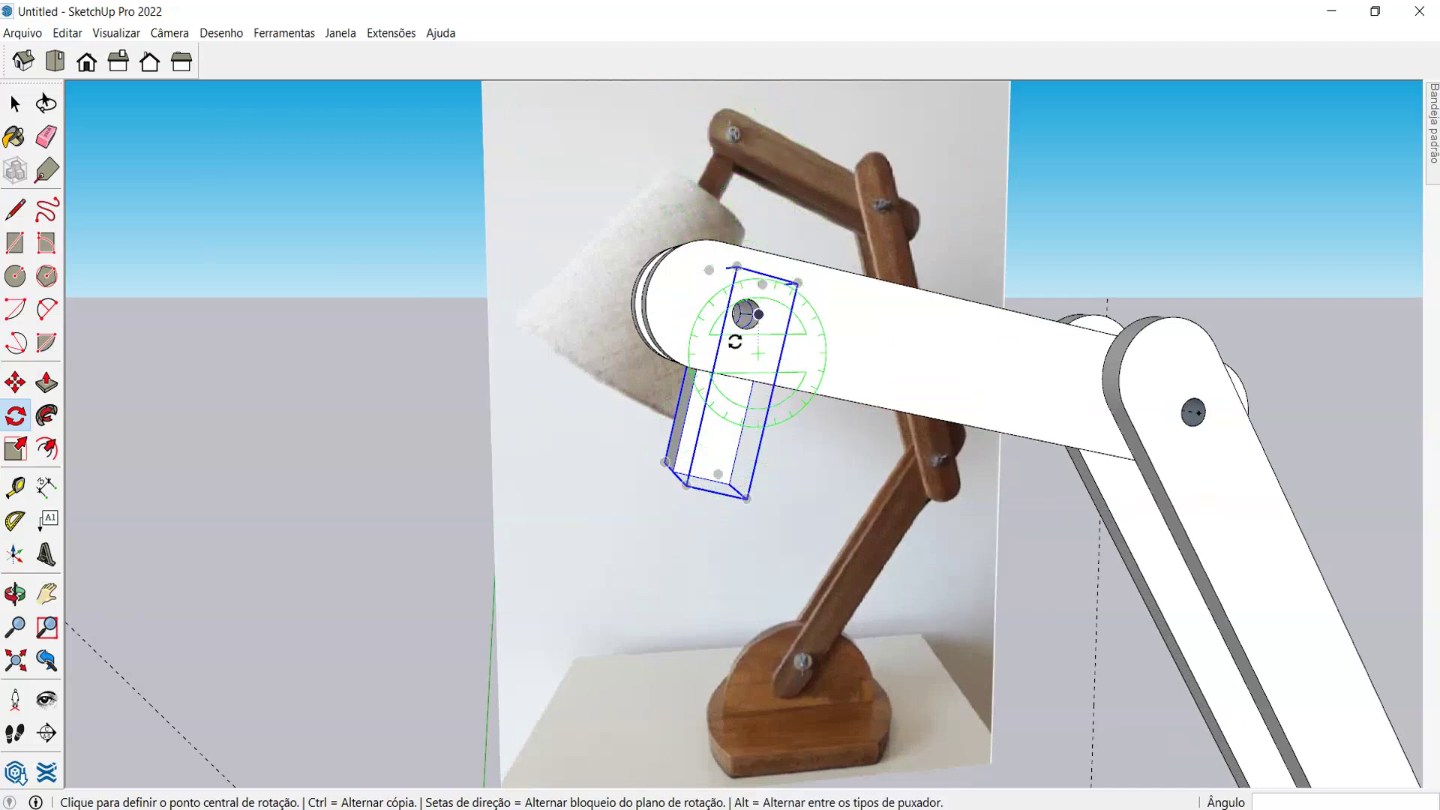
scroll(825, 277, down, 3)
middle_drag(780, 380, 700, 283)
scroll(705, 289, up, 3)
middle_drag(643, 411, 660, 315)
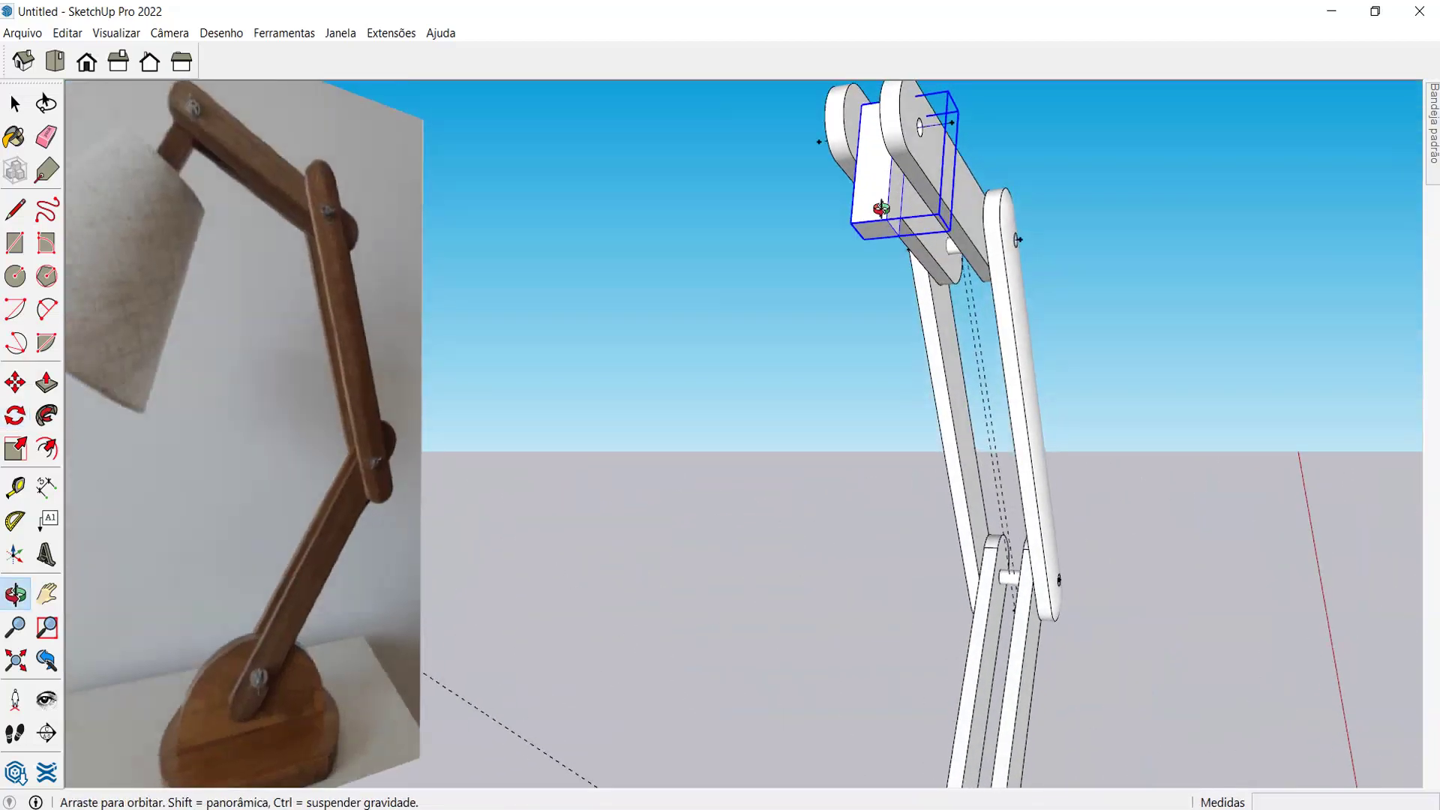
scroll(643, 283, down, 3)
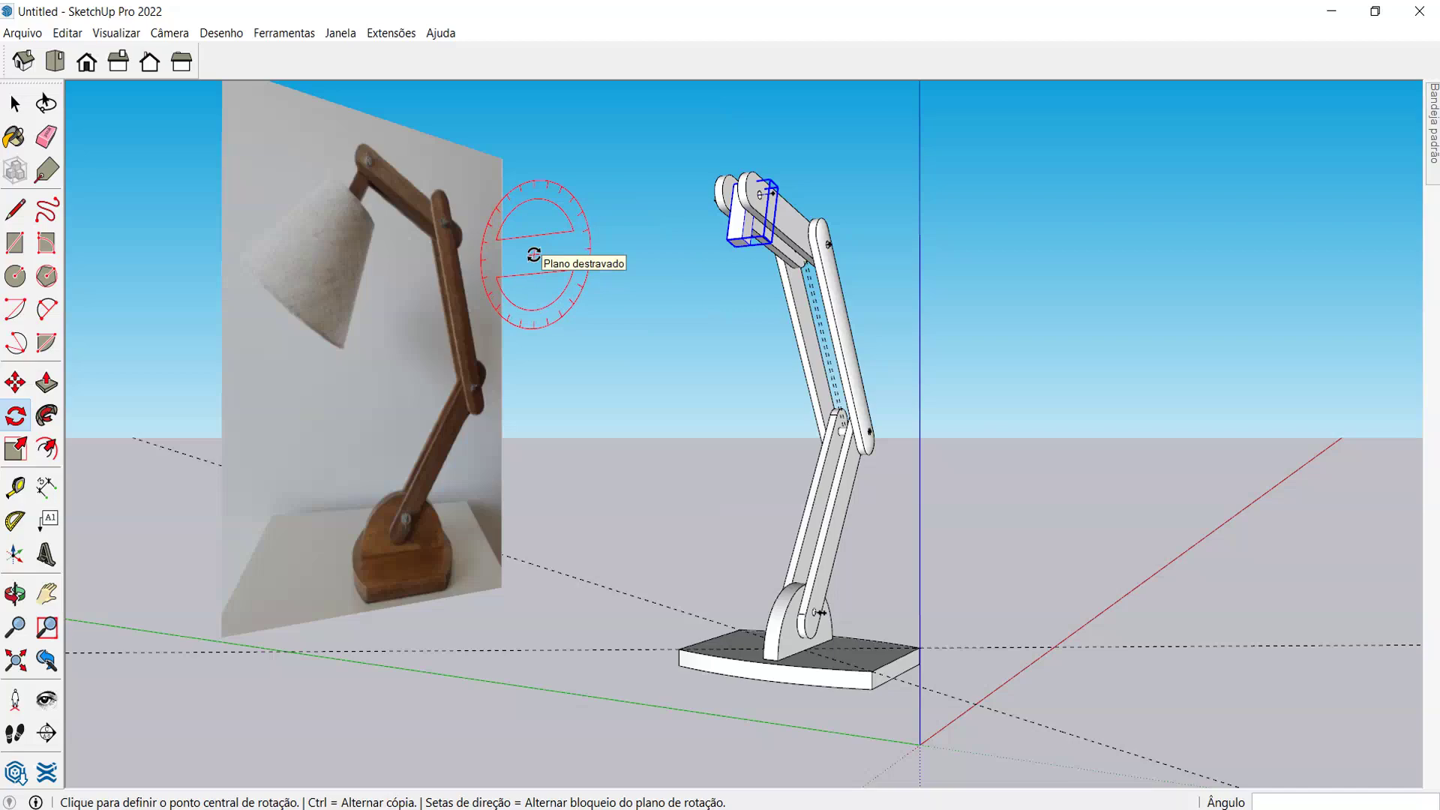
- Draw a diagonal line across the post's bottom face between opposite corners
scroll(691, 266, up, 5)
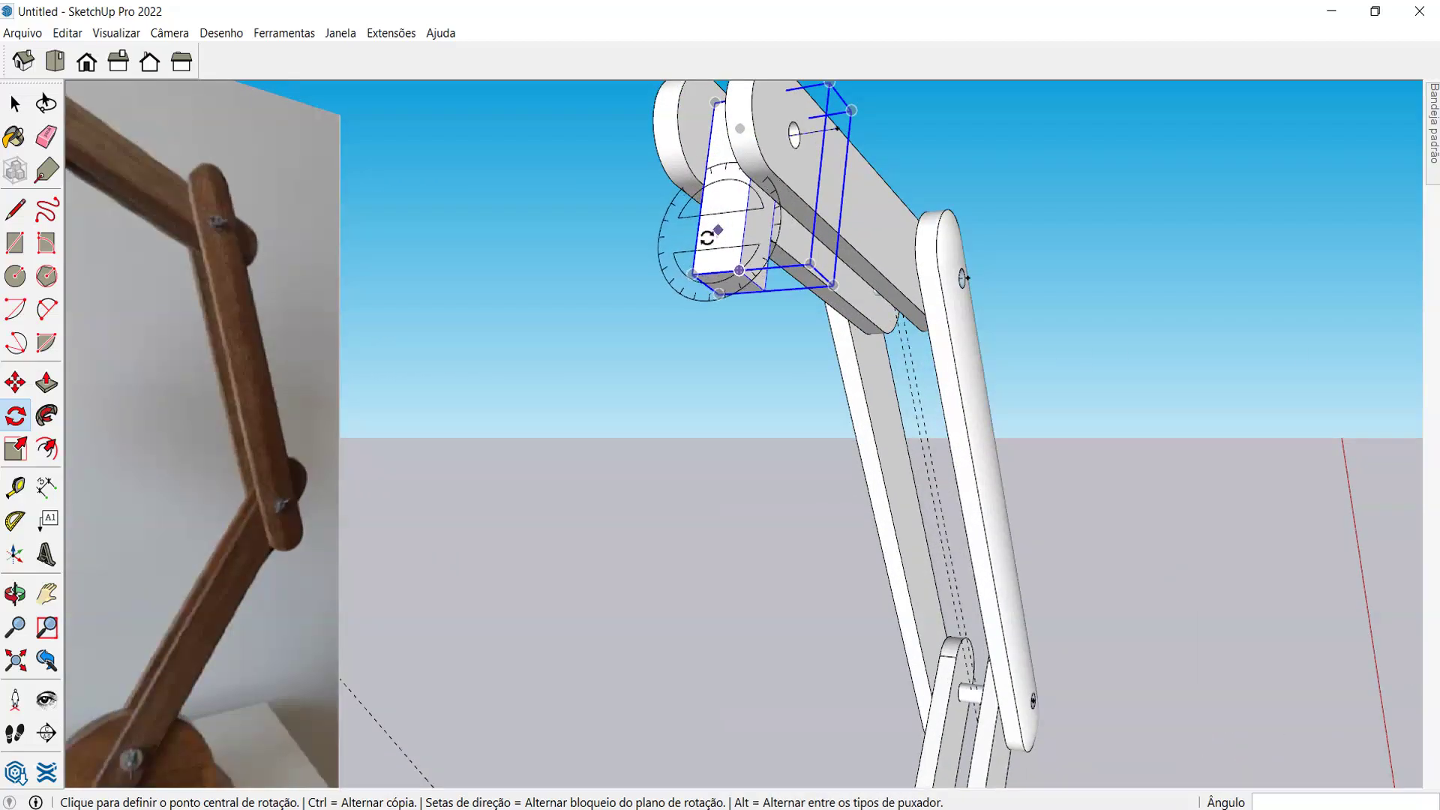
key(c)
scroll(697, 281, up, 3)
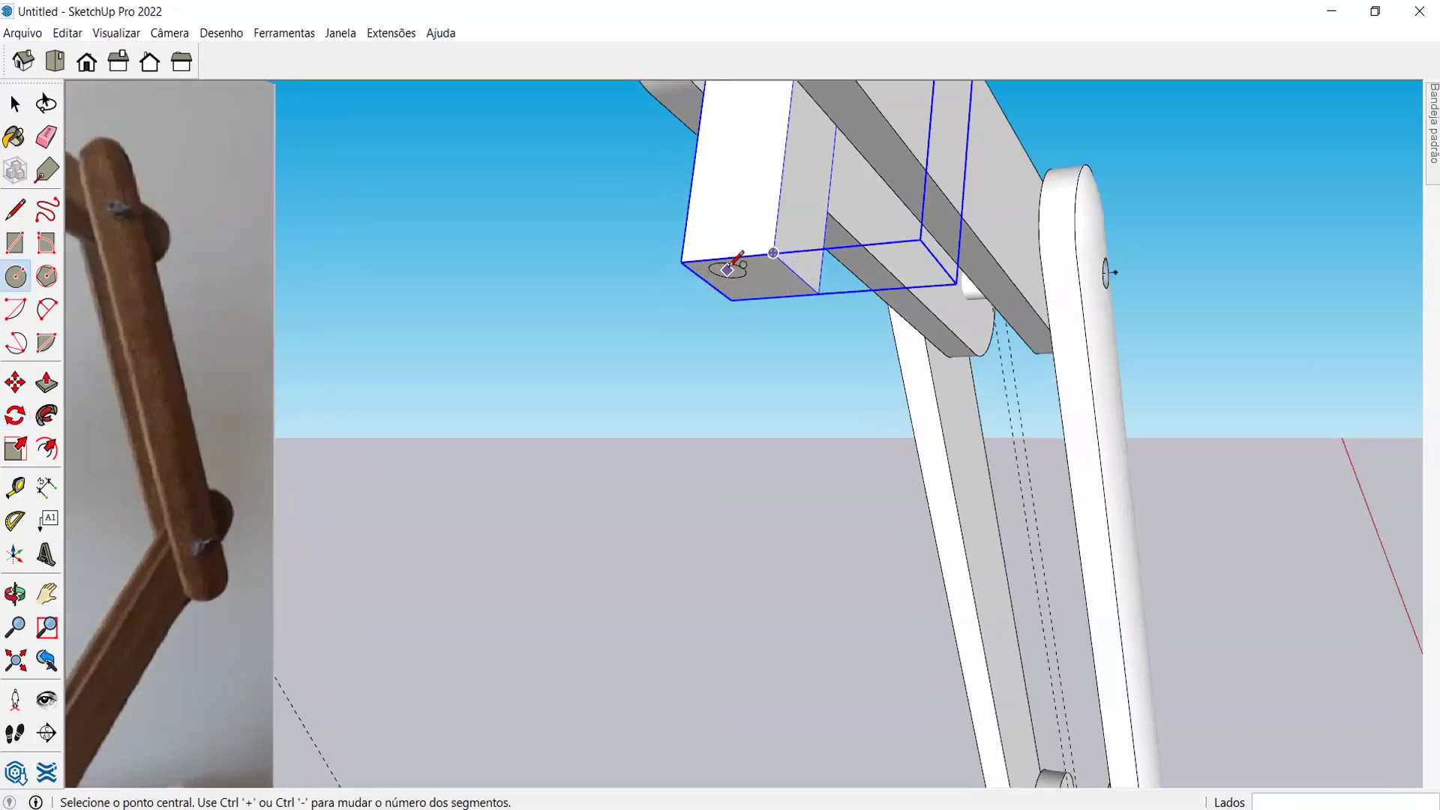
key(t)
key(l)
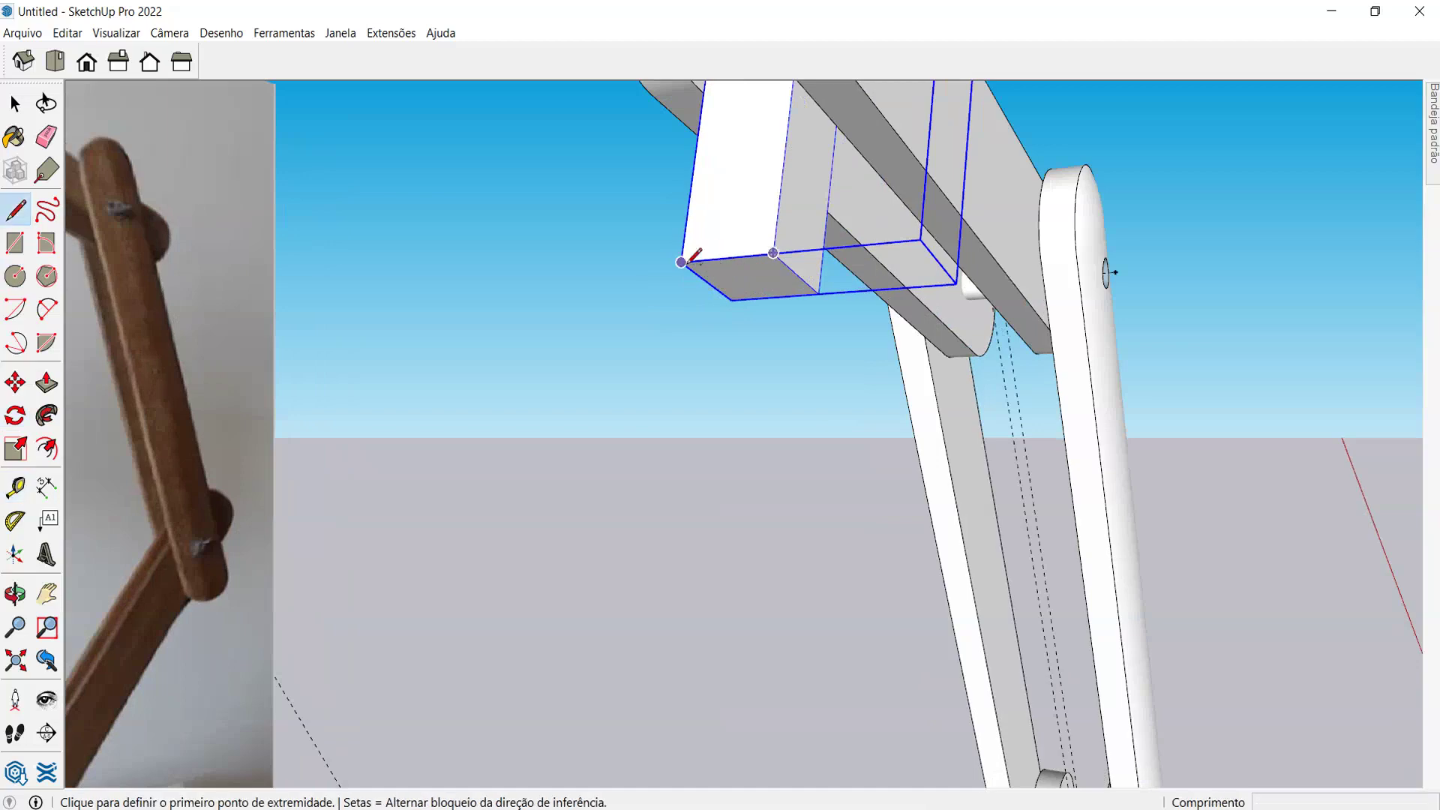
click(681, 262)
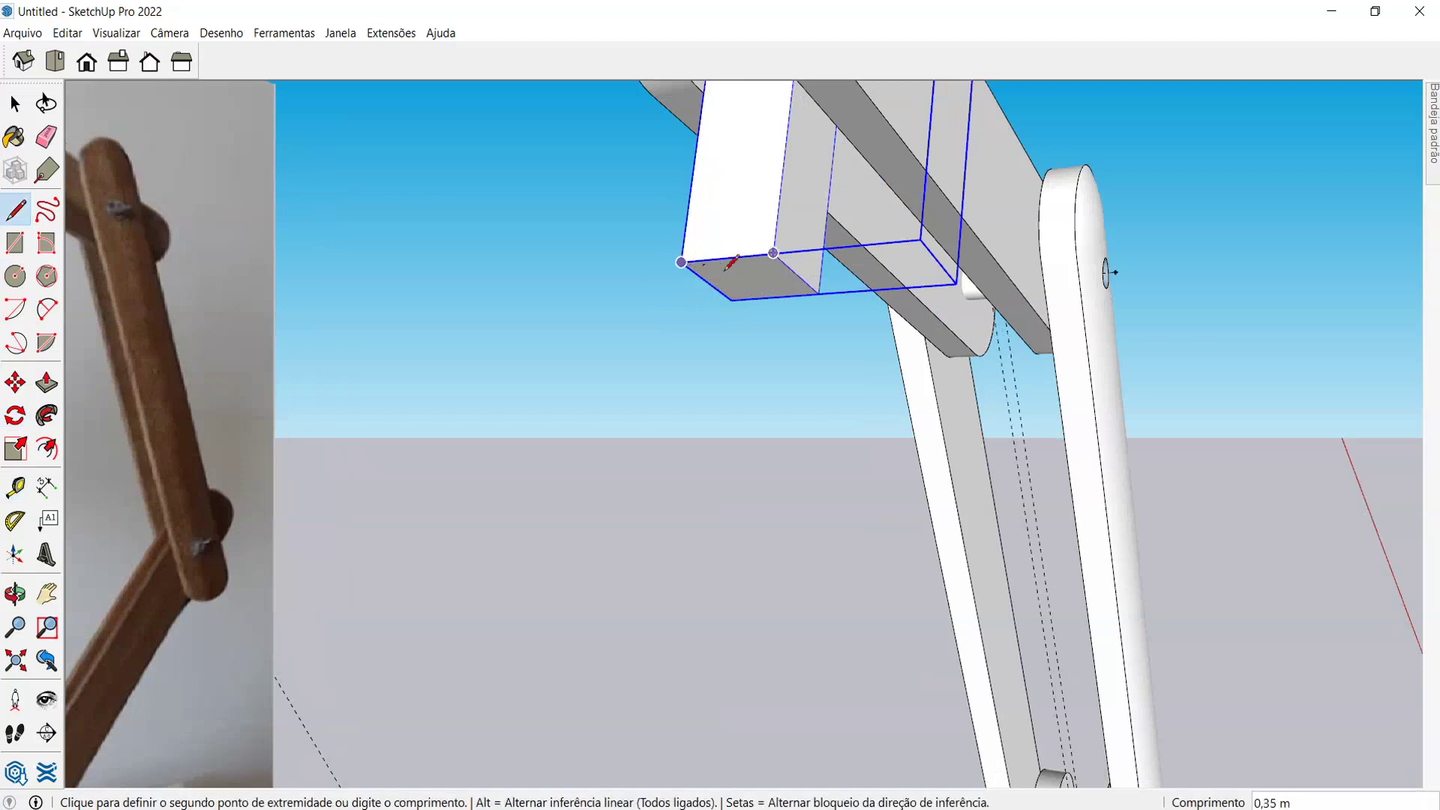
click(818, 293)
key(space)
- Try a circle of radius 5 m centred on the diagonal's midpoint under the post
middle_drag(791, 319, 542, 139)
scroll(556, 139, up, 3)
key(c)
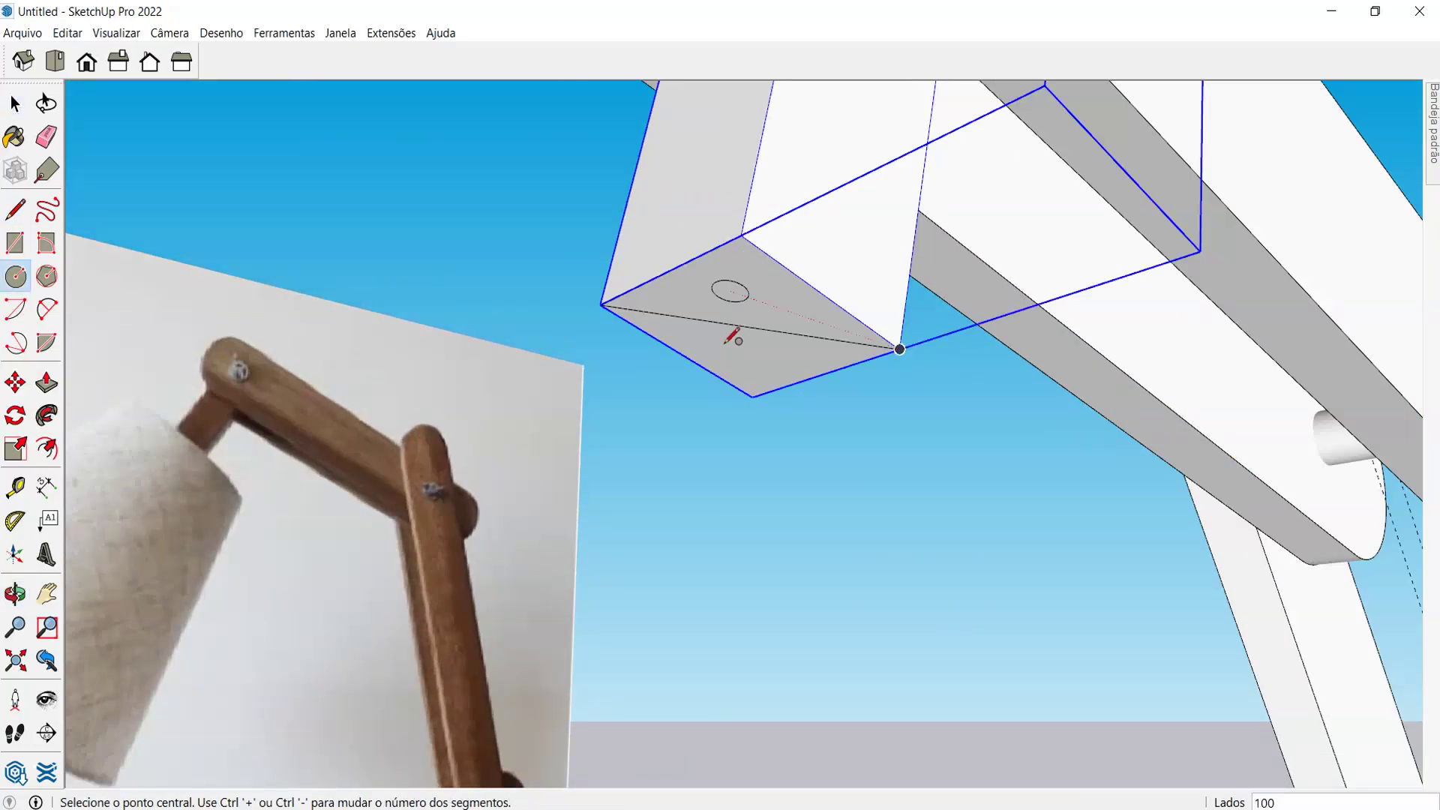
click(747, 326)
middle_drag(895, 300, 830, 398)
scroll(829, 399, down, 10)
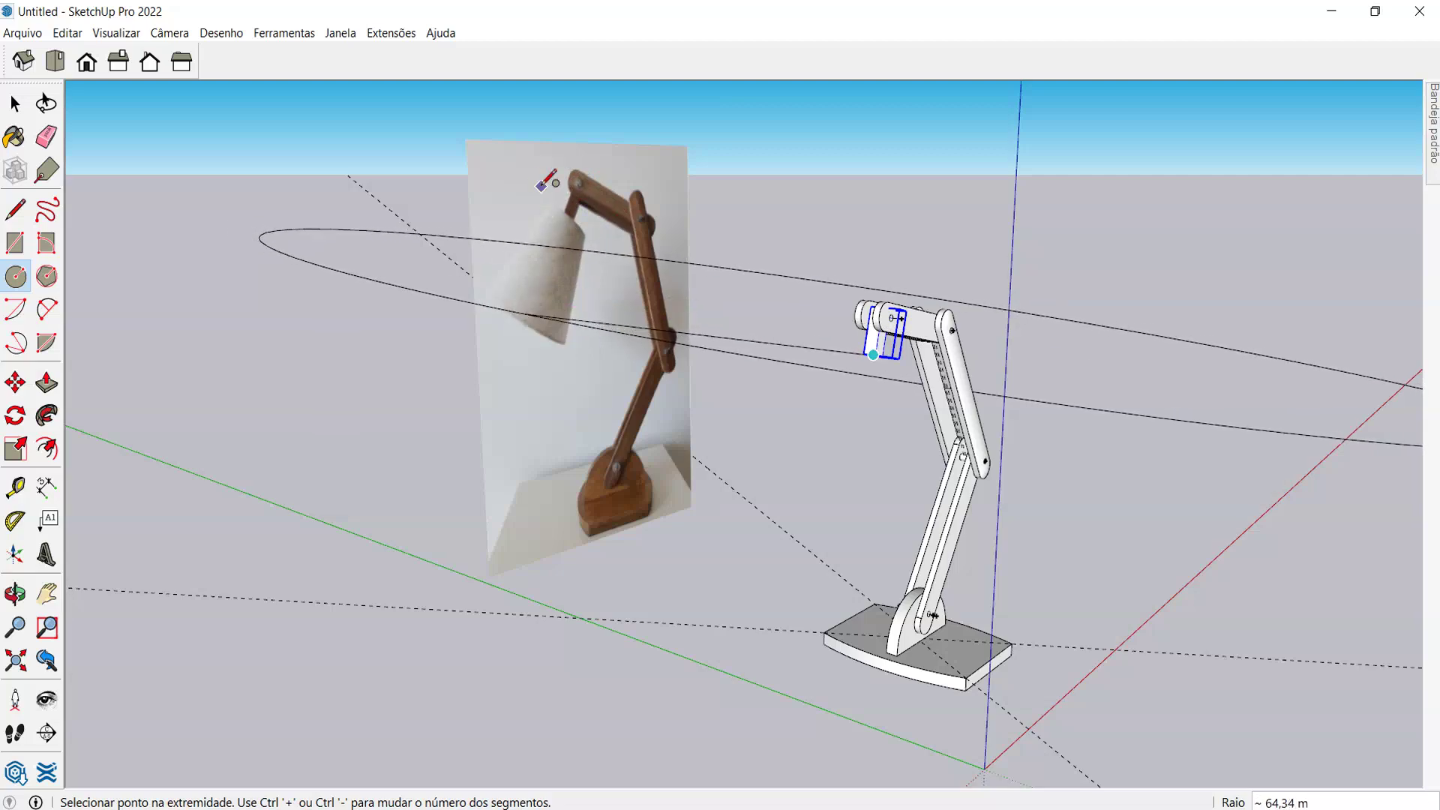
scroll(874, 352, up, 3)
middle_drag(831, 321, 806, 240)
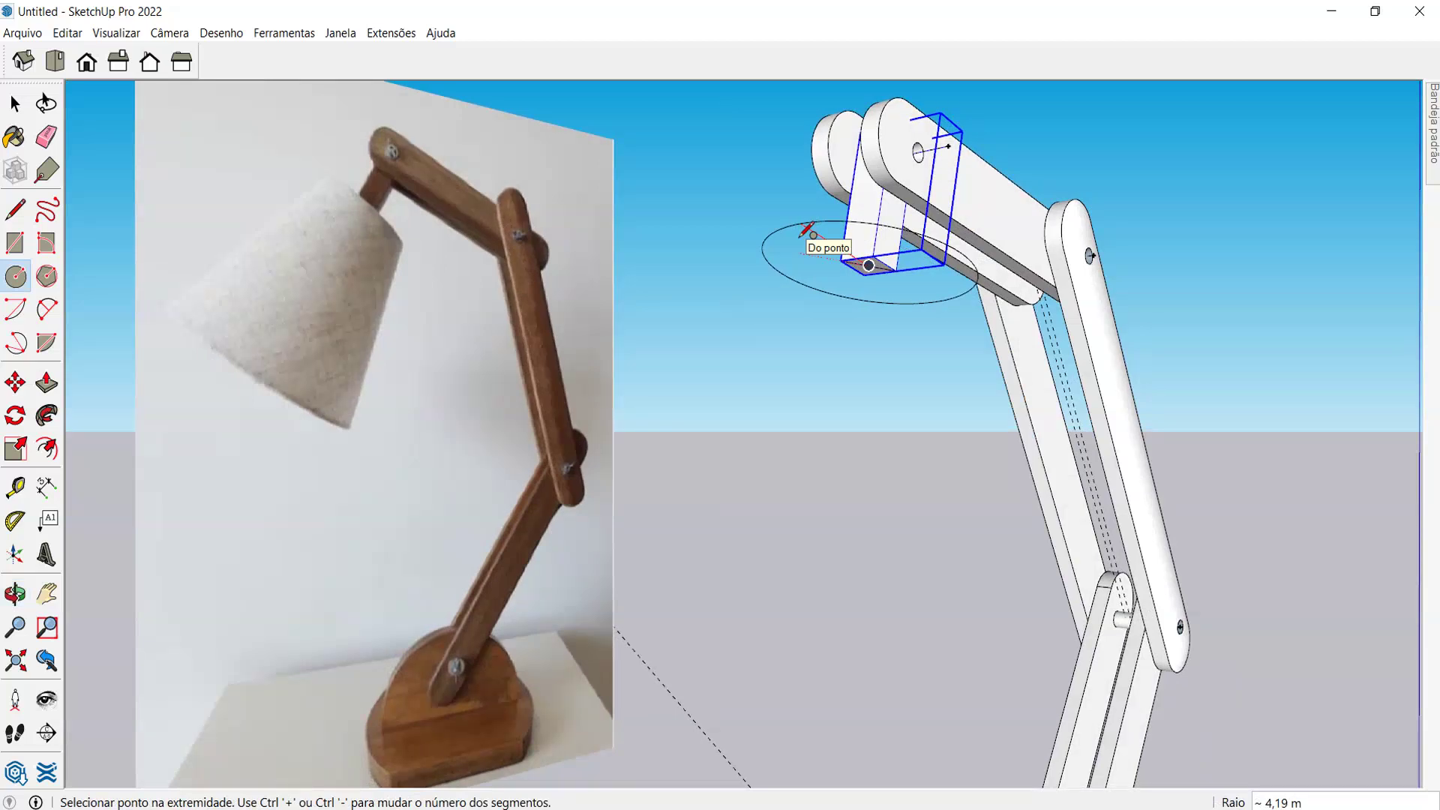
text(5)
key(Return)
middle_drag(806, 231, 794, 281)
- Draw a circle of radius 3 m on the post's bottom face, centred on the diagonal's midpoint
scroll(854, 247, up, 5)
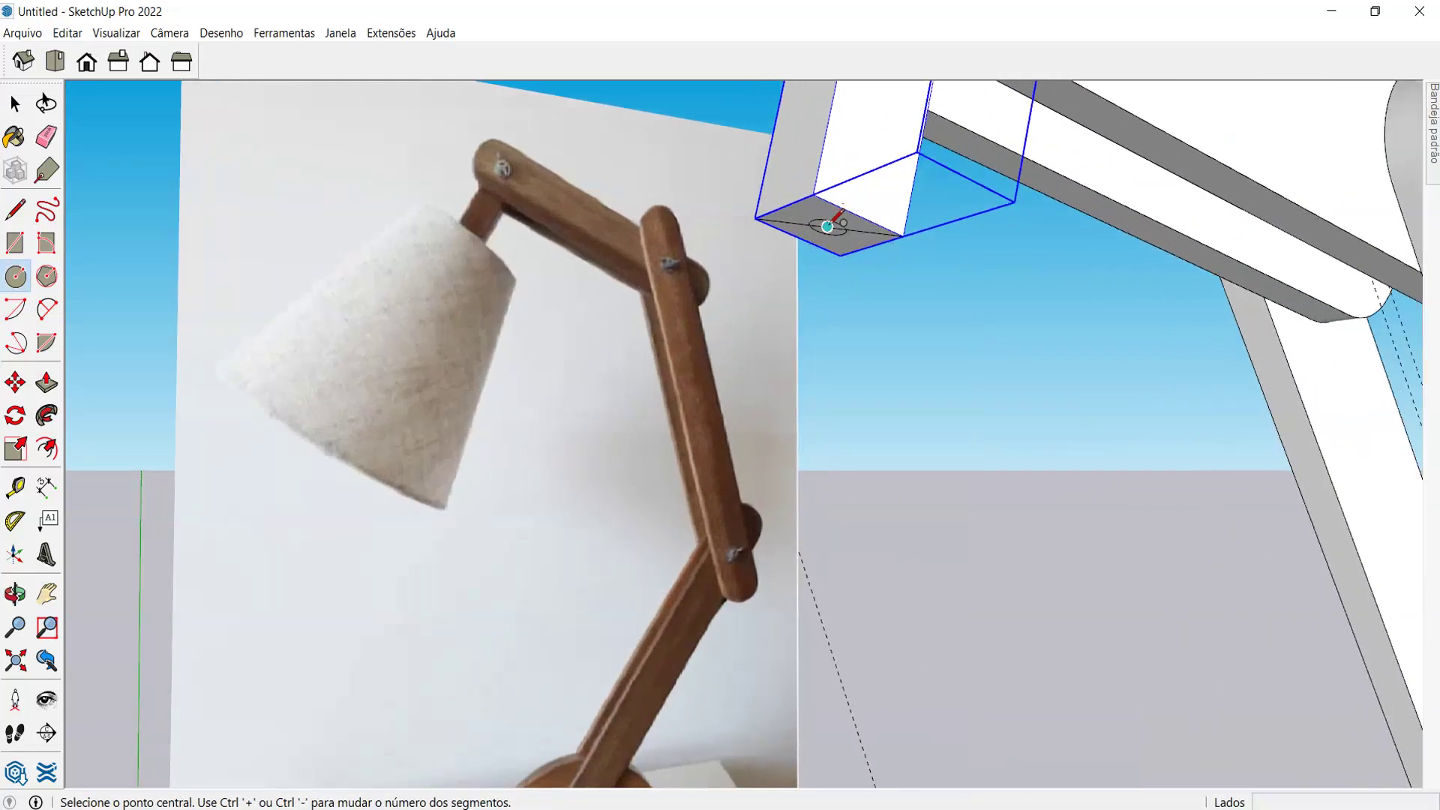
click(829, 225)
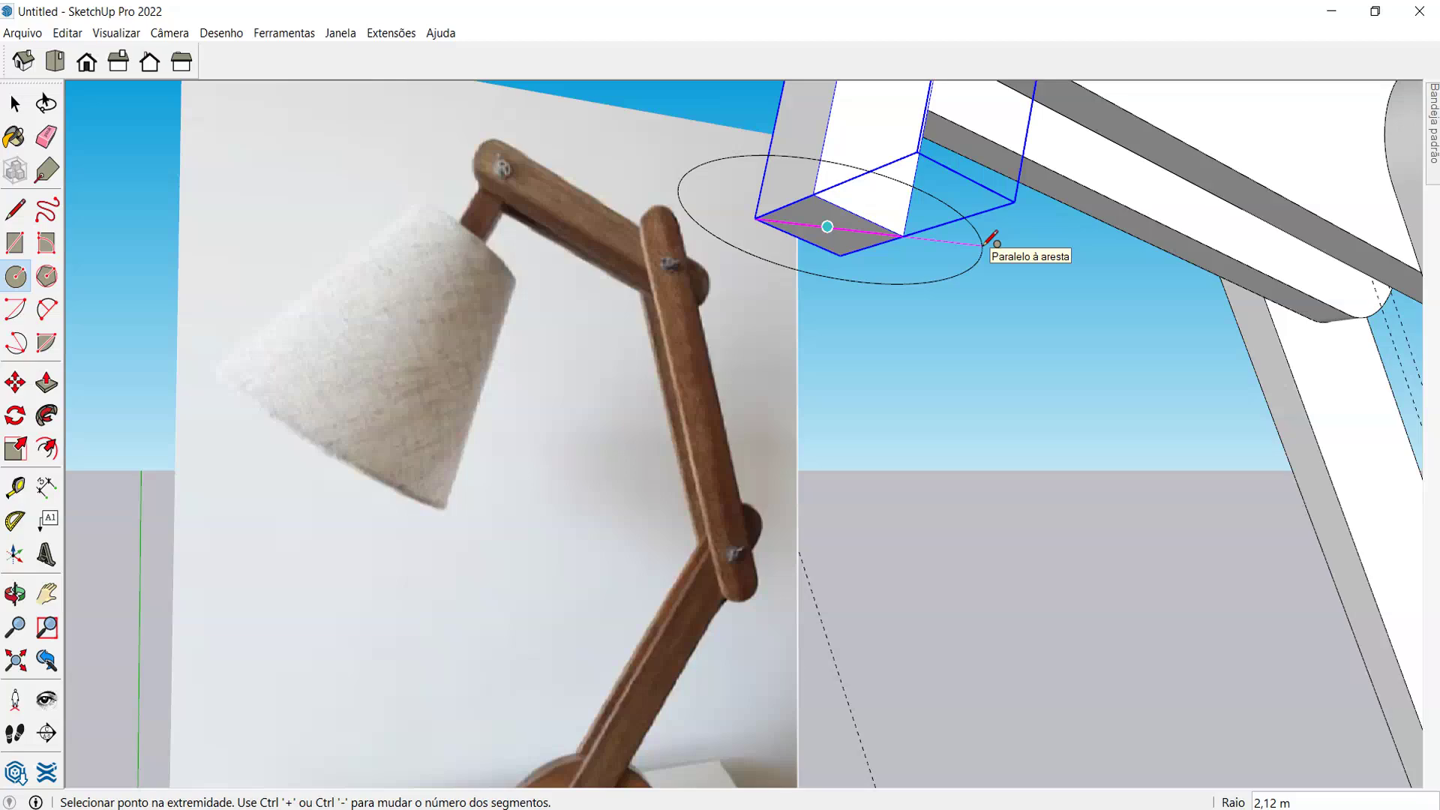
click(989, 240)
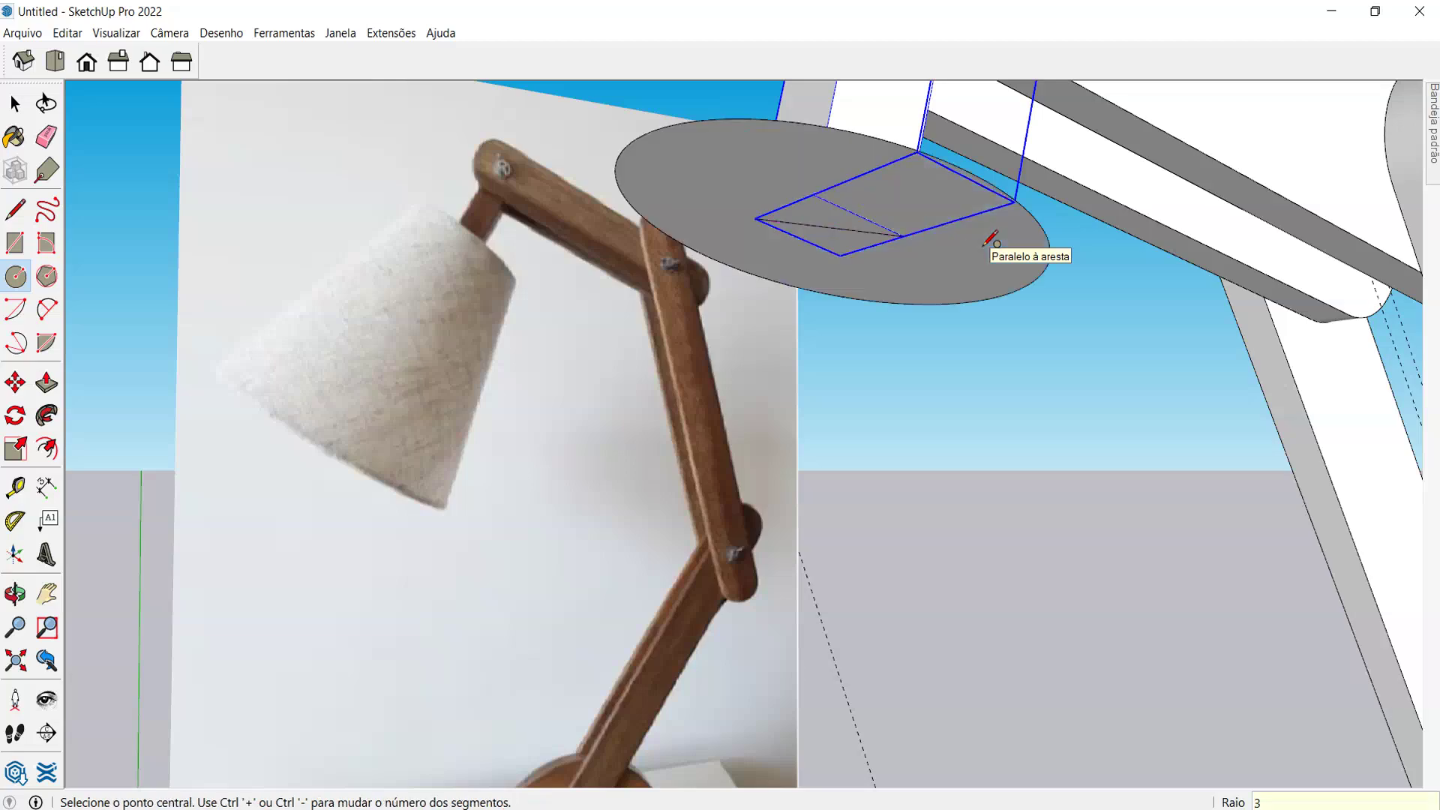
scroll(935, 392, down, 5)
scroll(955, 357, up, 3)
scroll(954, 357, down, 3)
middle_drag(955, 357, 896, 277)
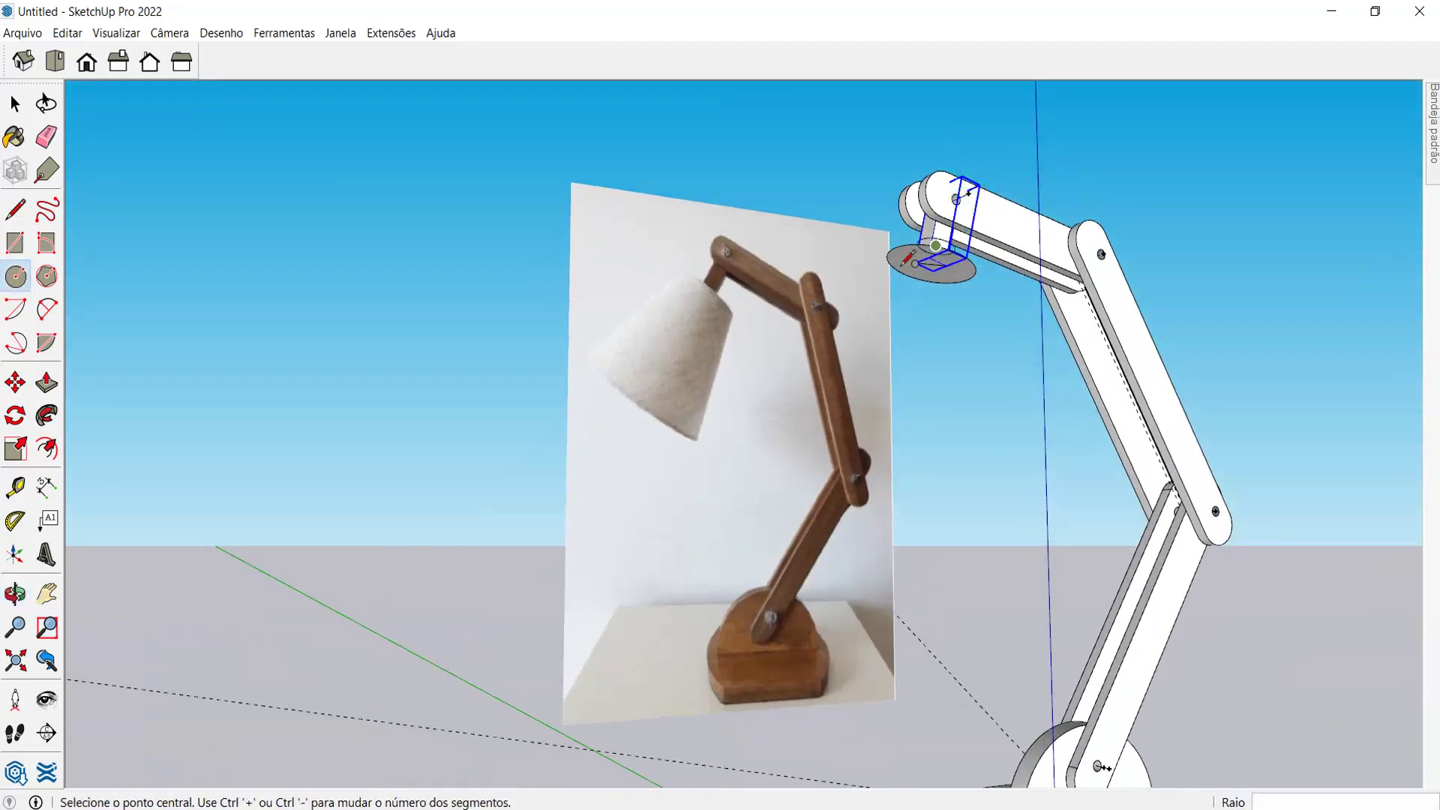
- Extrude the disc under the post 10 m with Push/Pull to try out the lampshade's length
scroll(892, 281, up, 4)
scroll(766, 215, down, 3)
middle_drag(767, 215, 903, 270)
key(p)
scroll(892, 161, up, 1)
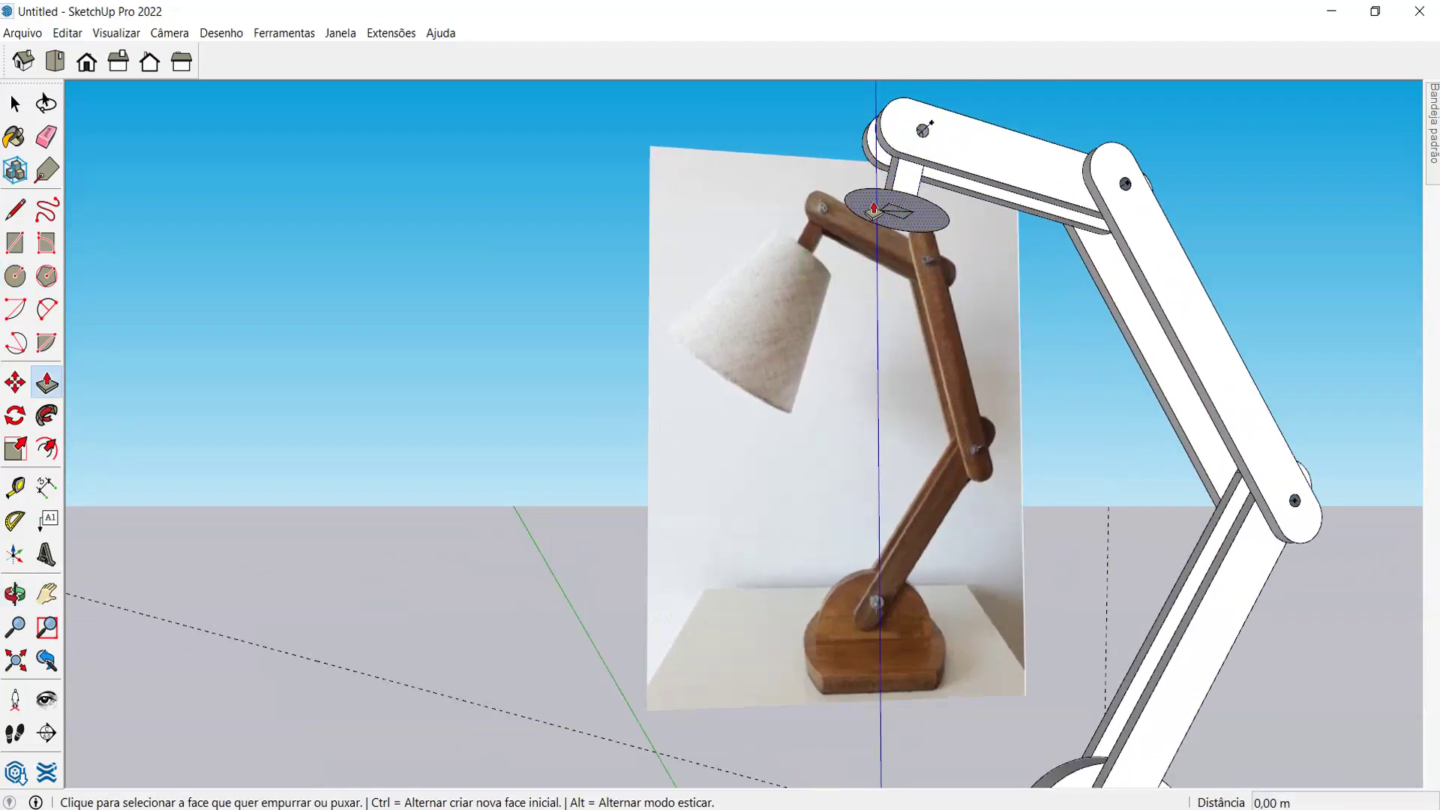
click(873, 210)
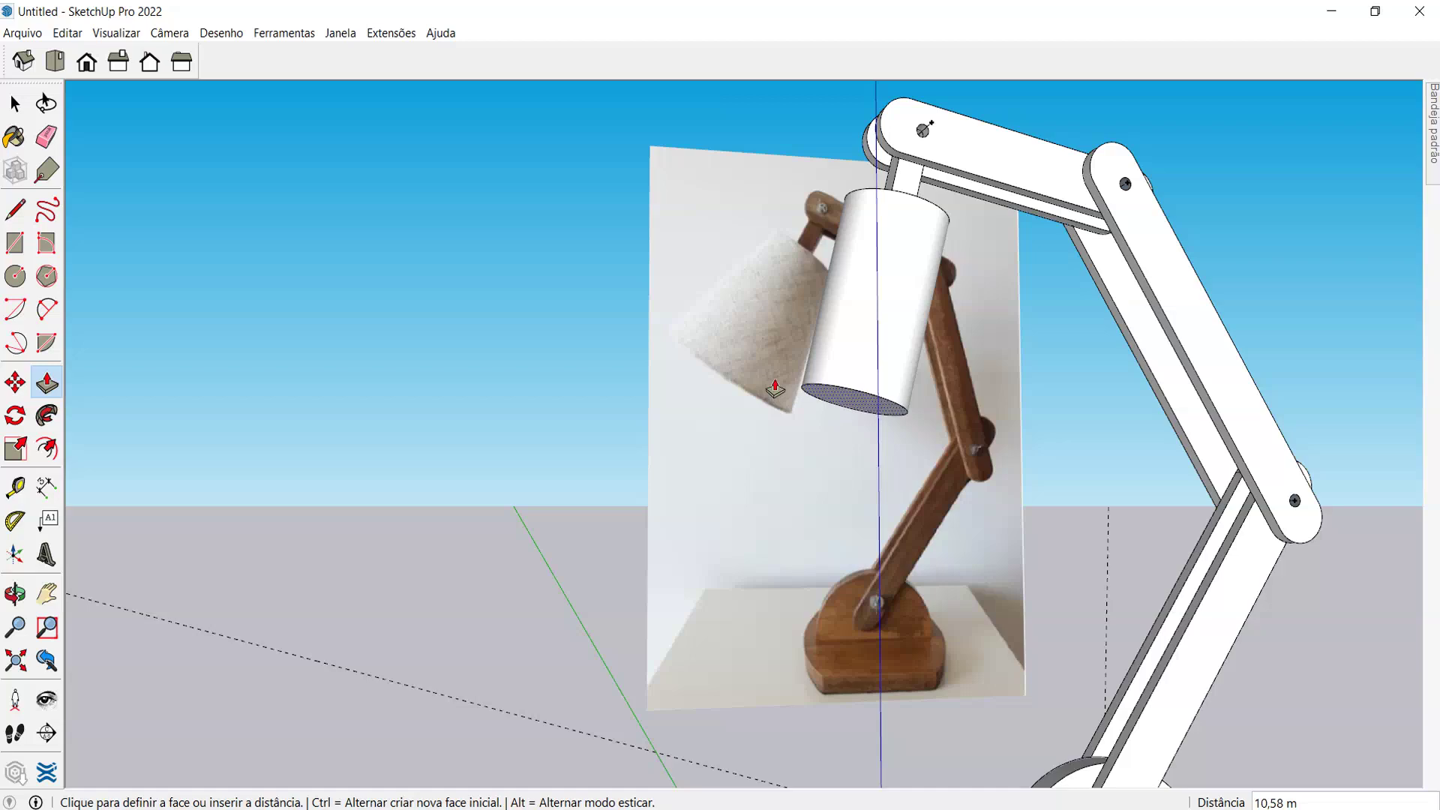
text(10)
key(Return)
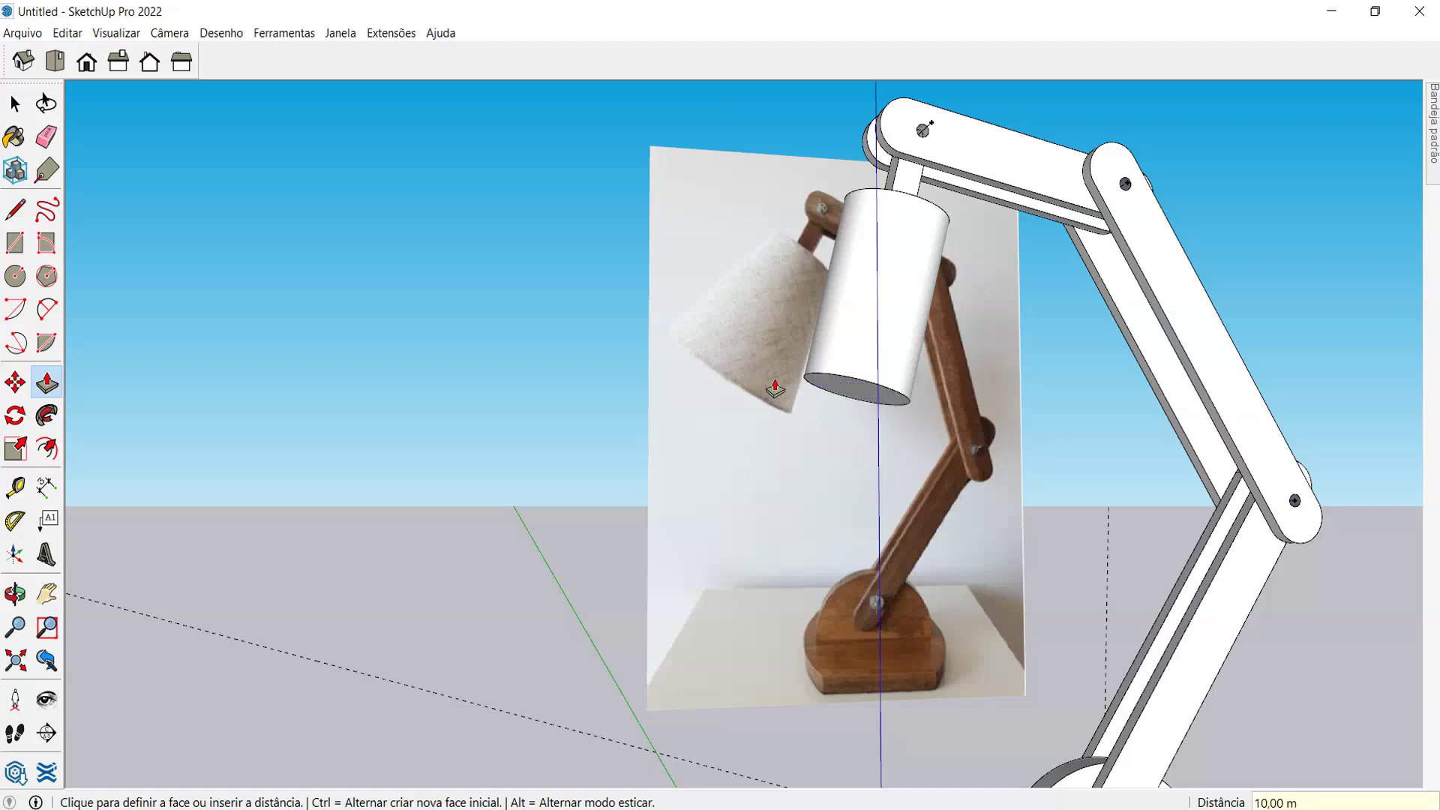
middle_drag(827, 267, 842, 314)
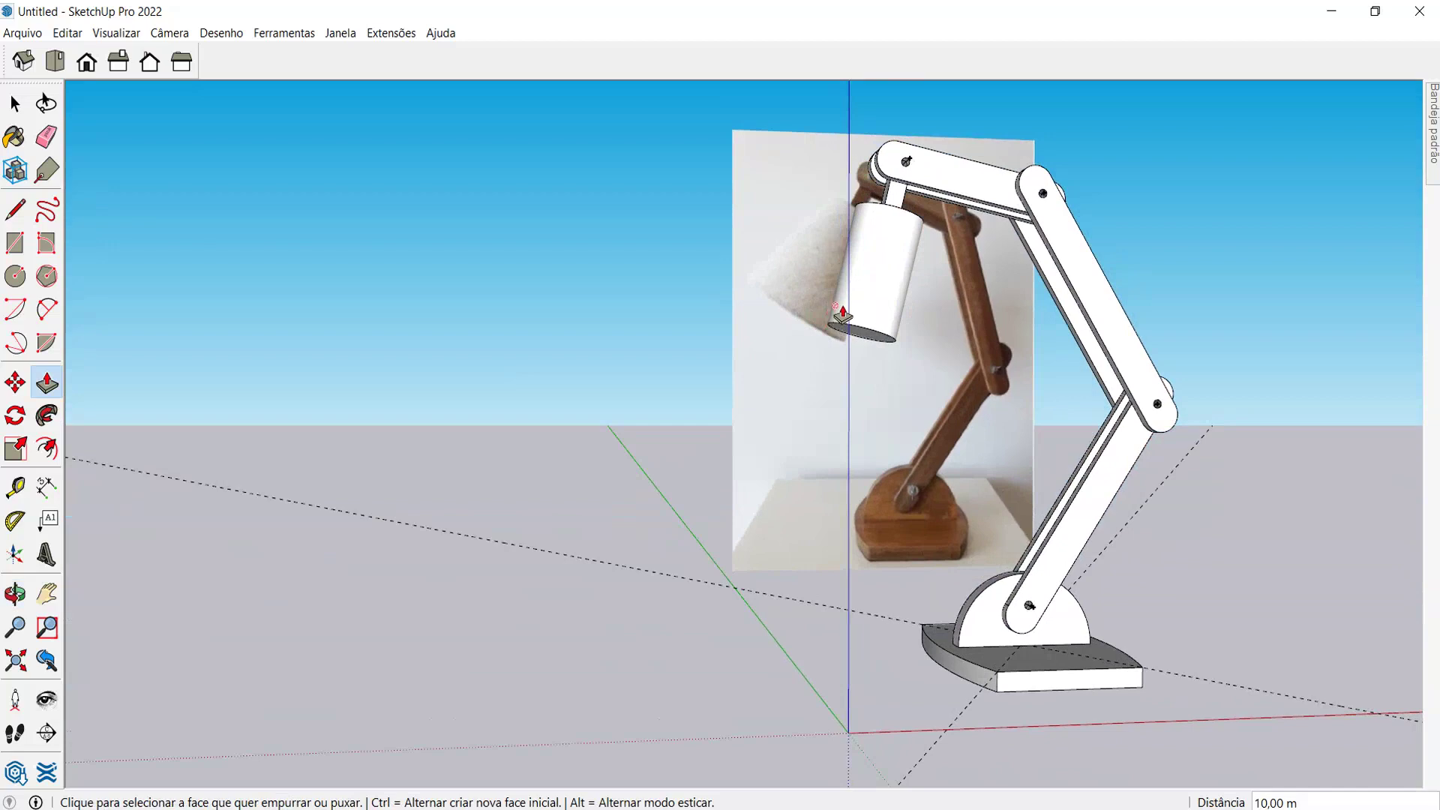
- Try extruding the lampshade disc 12 m instead, and undo that extrusion
scroll(848, 308, up, 5)
click(877, 168)
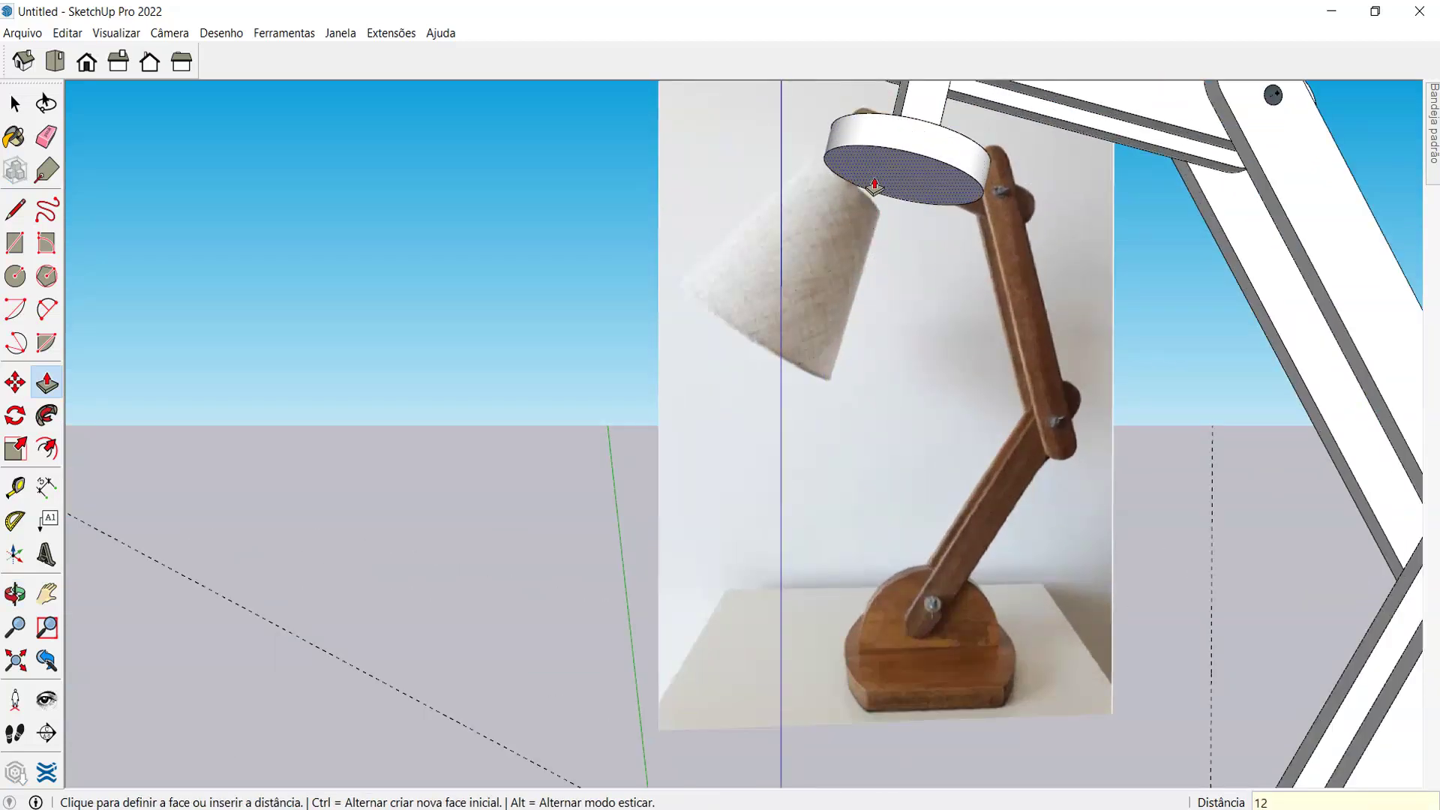
text(12)
key(Return)
scroll(877, 225, down, 4)
middle_drag(877, 225, 899, 289)
key(ctrl+z)
- Extrude the 3 m radius disc 10 m away from the post to form the lampshade's cylinder
click(870, 187)
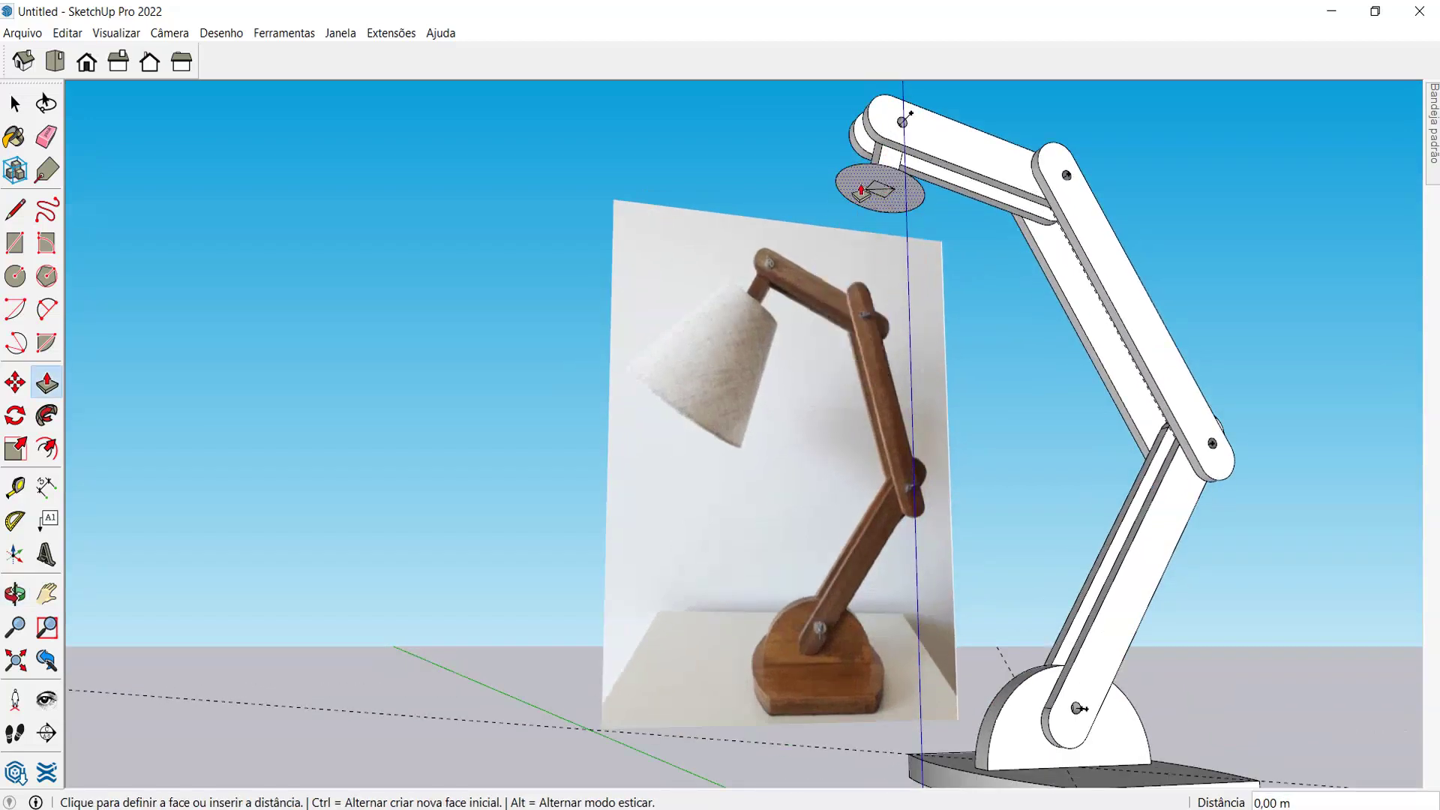
key(Return)
scroll(860, 220, down, 3)
middle_drag(860, 220, 935, 312)
scroll(887, 282, up, 3)
scroll(887, 282, up, 3)
middle_drag(862, 263, 829, 617)
scroll(851, 540, up, 3)
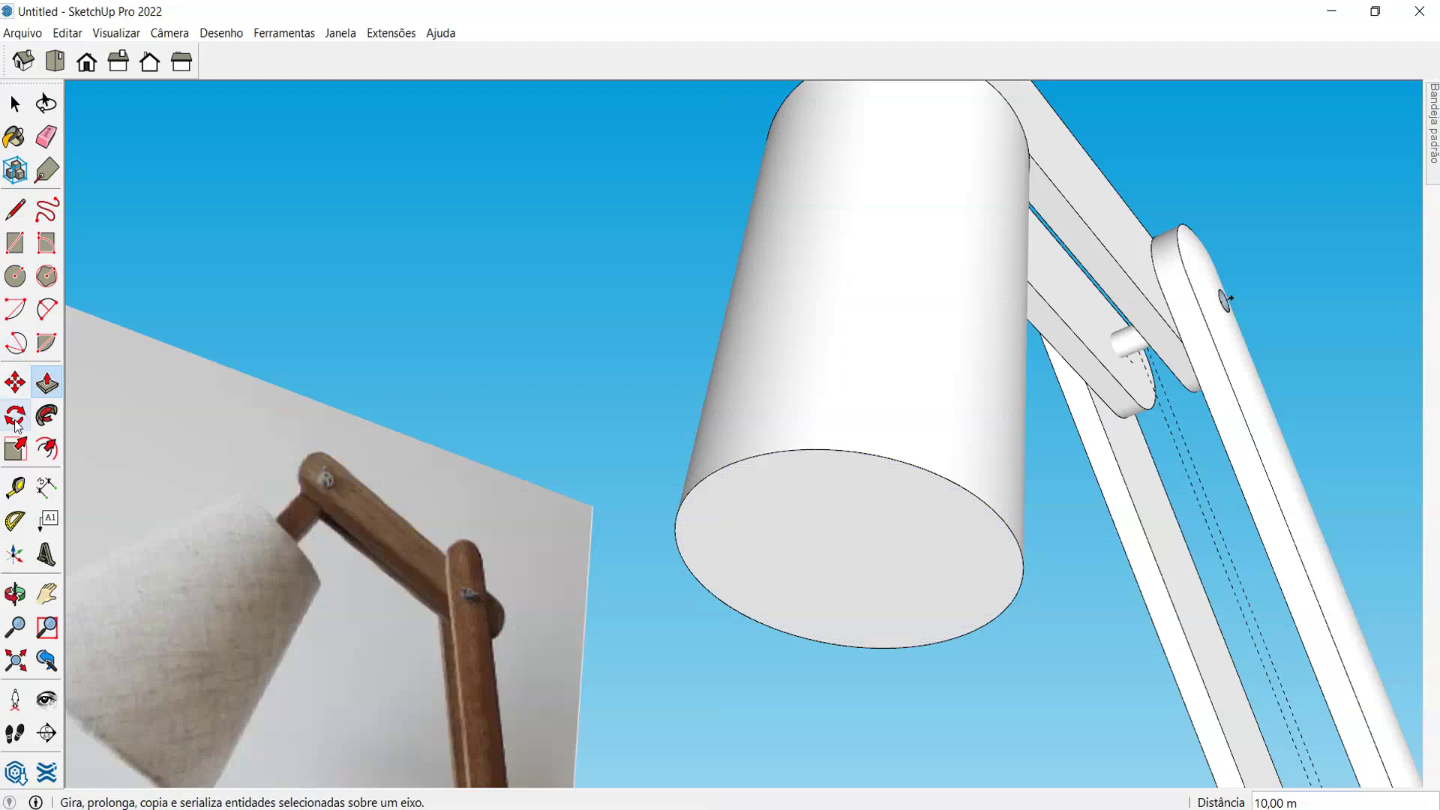
- Try to offset the edge of the lampshade's lower face inward by about 0.04 m
key(f)
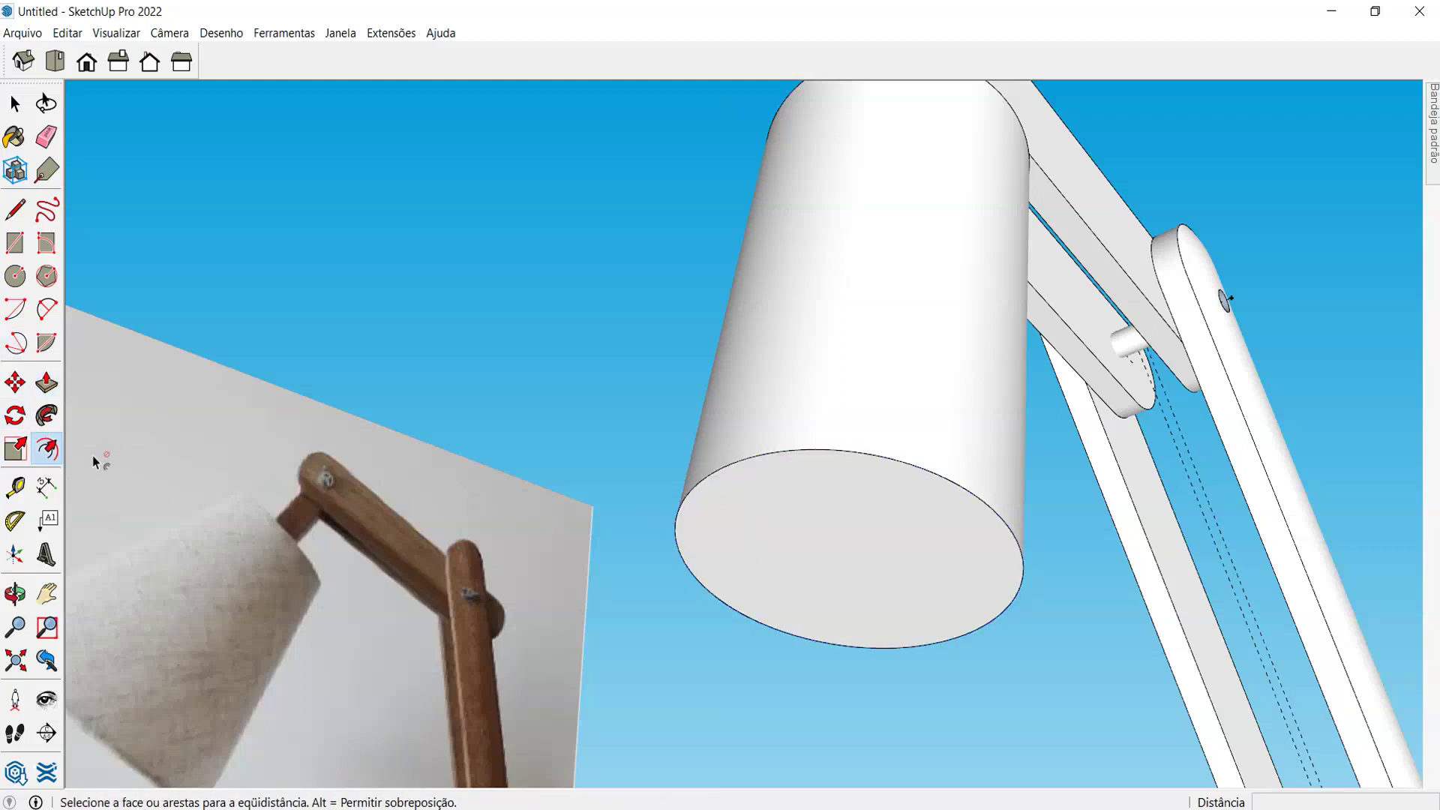
click(47, 449)
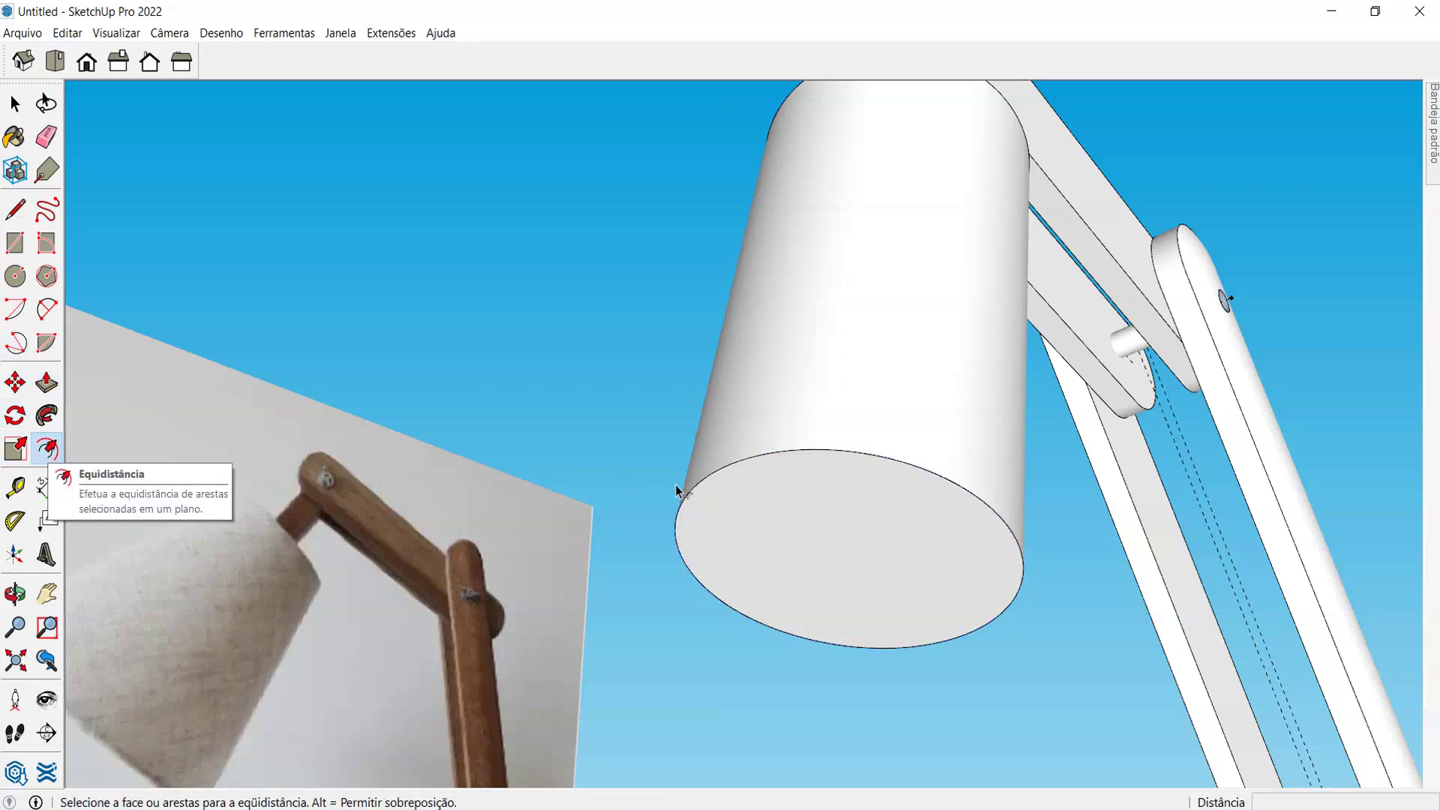
click(772, 464)
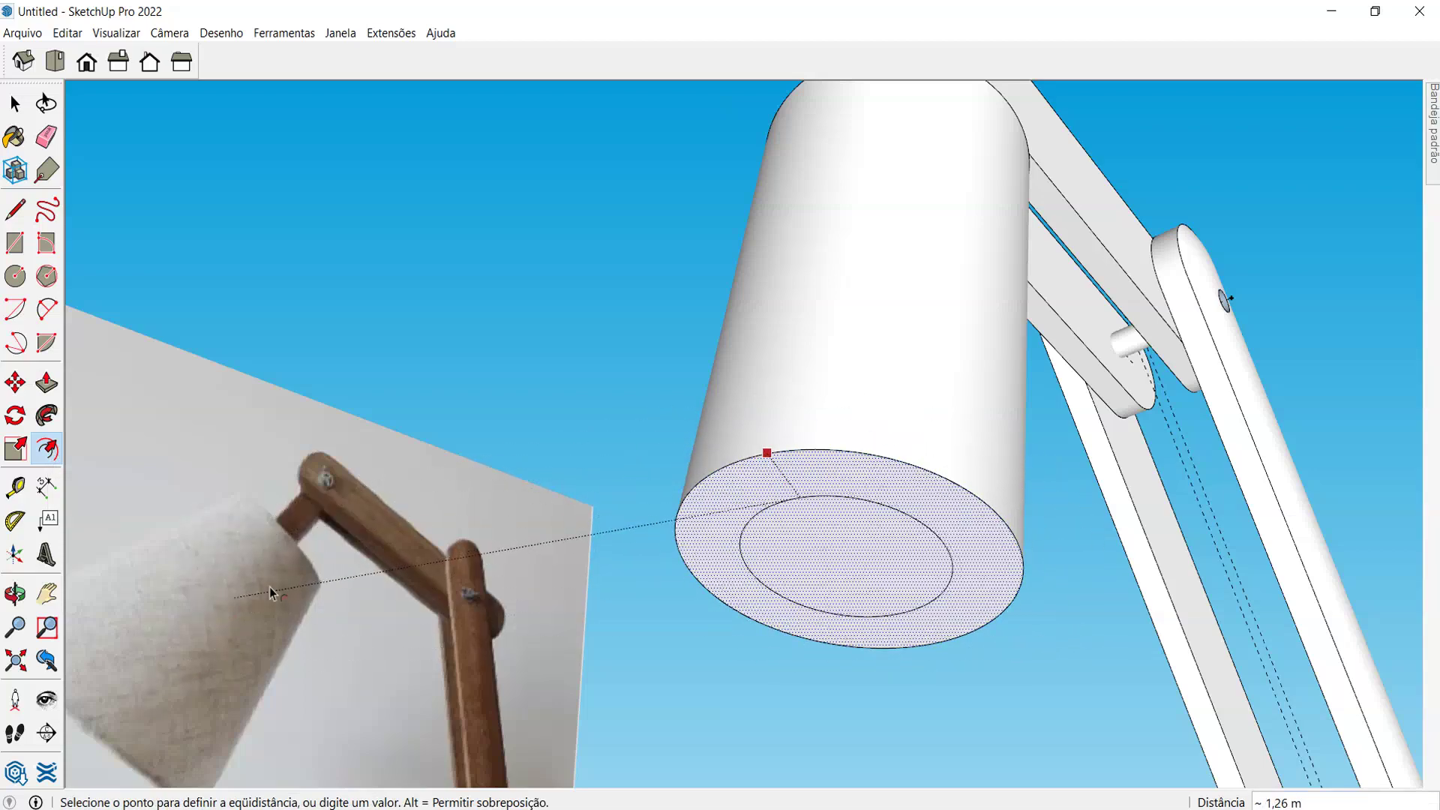
scroll(543, 545, up, 5)
scroll(750, 472, down, 5)
scroll(787, 345, up, 2)
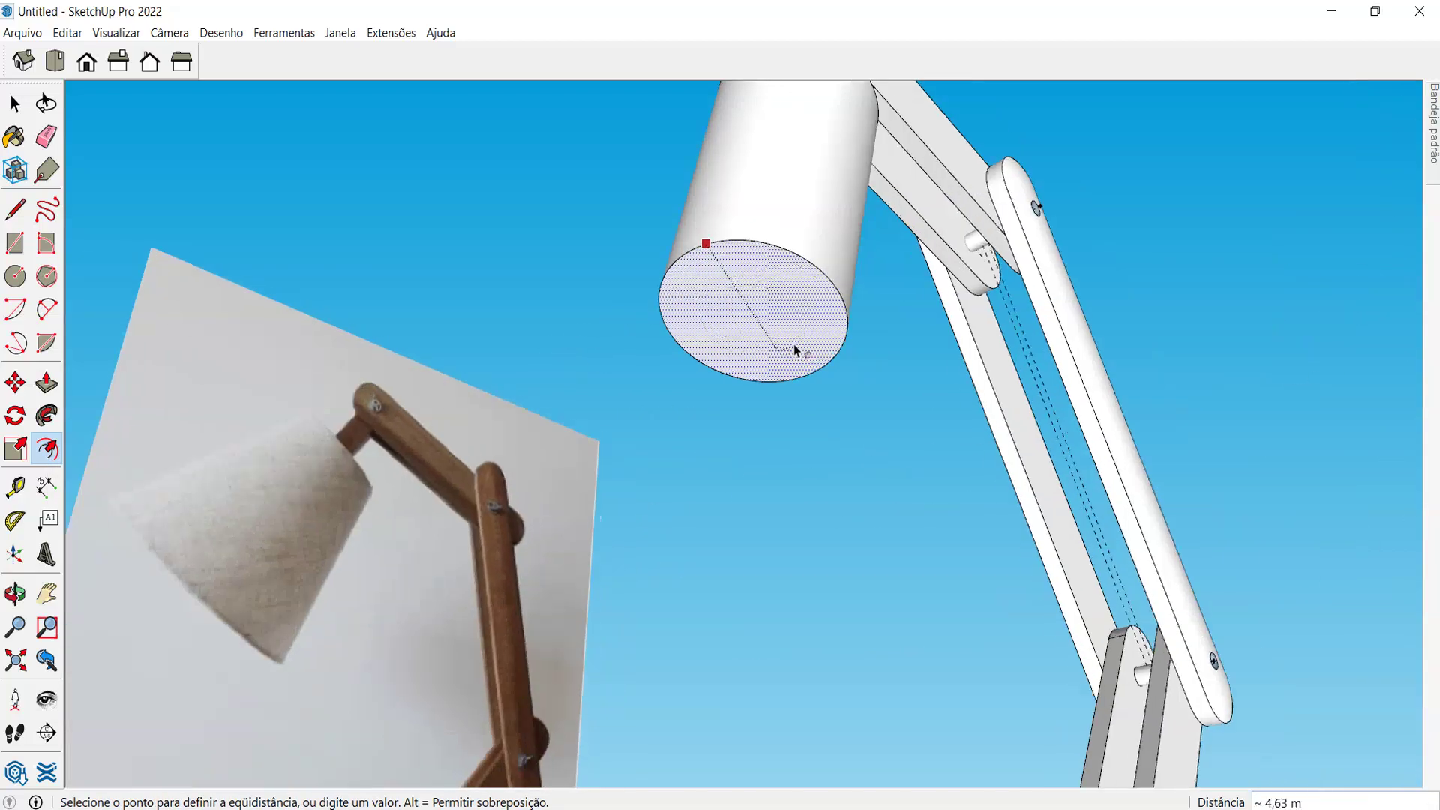
scroll(742, 233, up, 2)
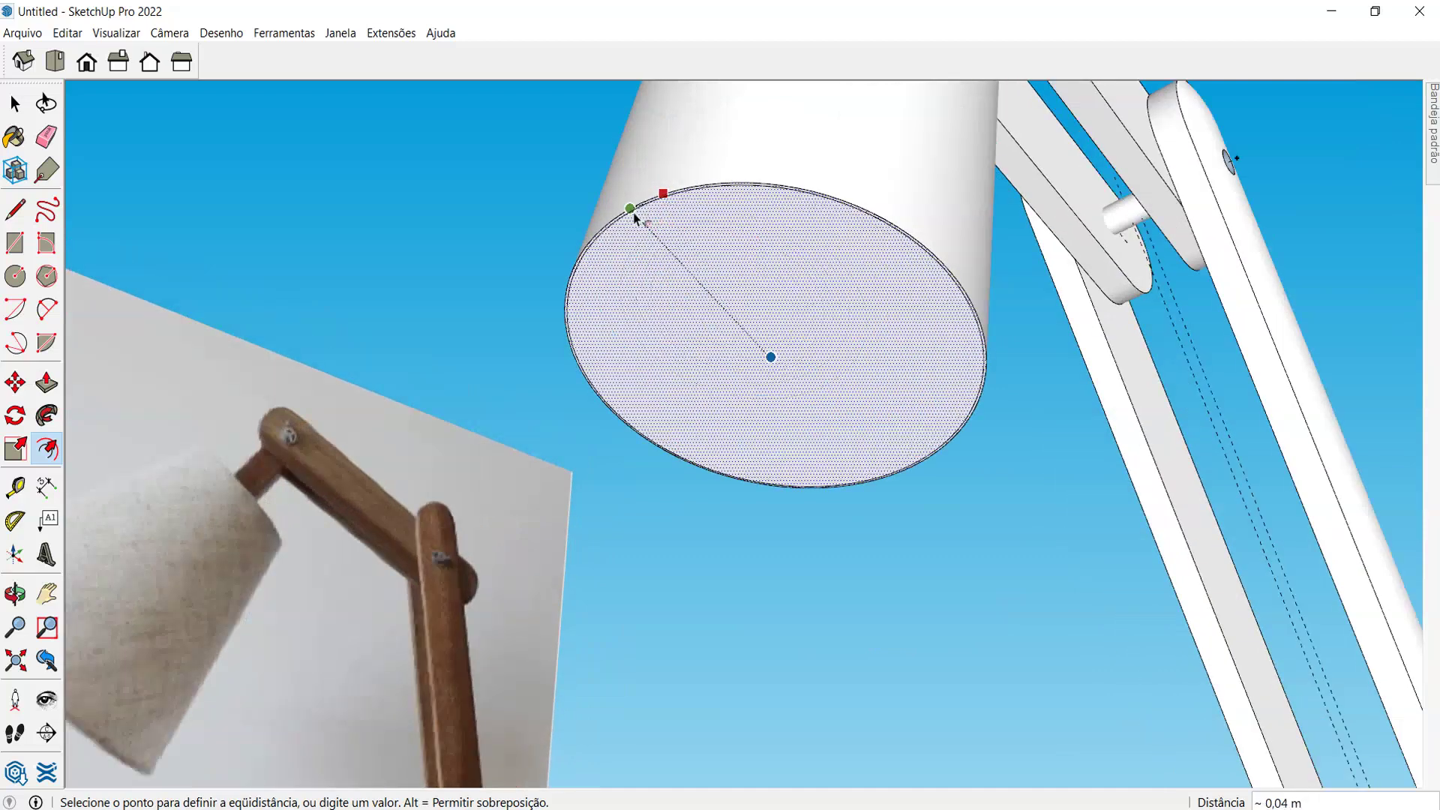
scroll(634, 212, up, 2)
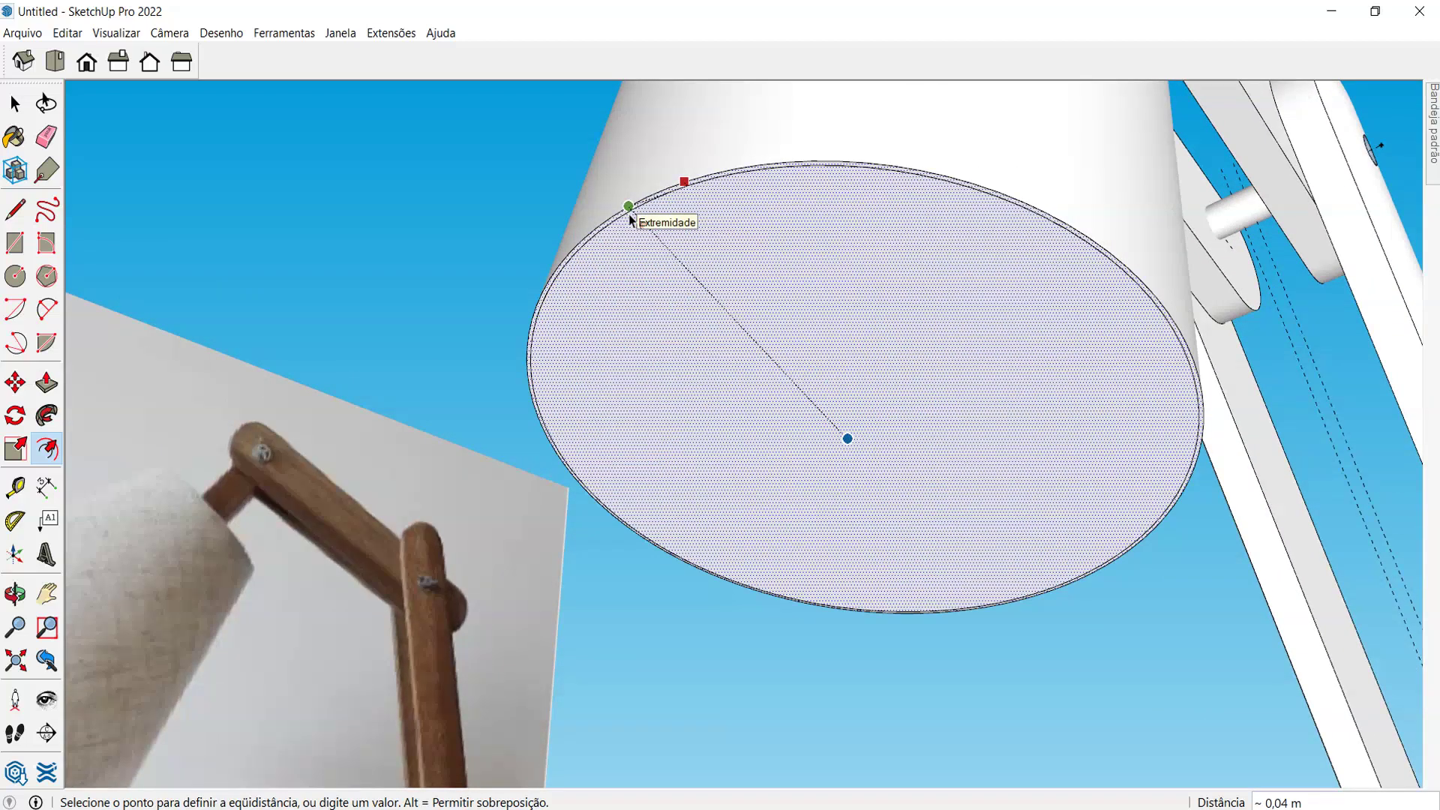
click(631, 218)
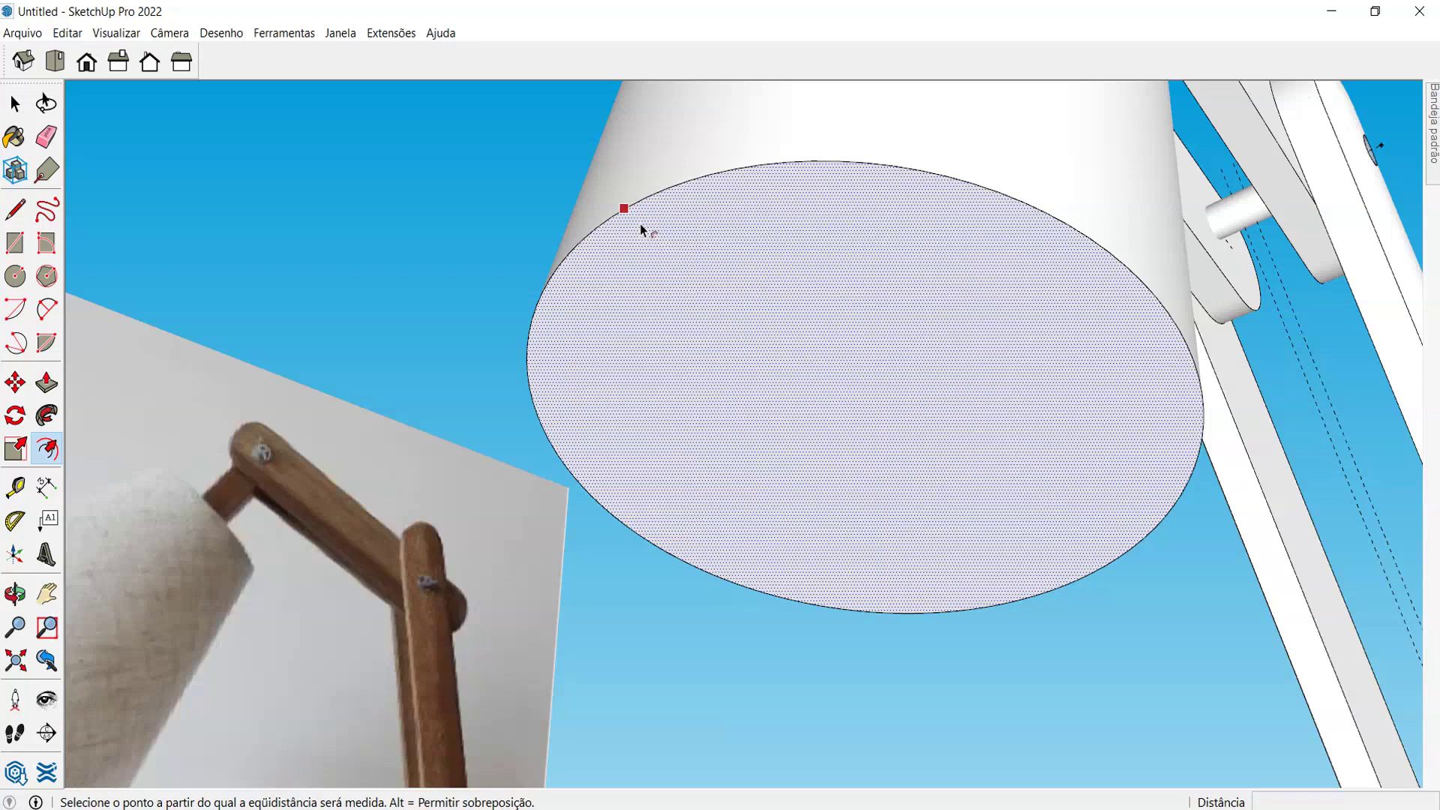
- Try the inward offset of the lampshade's lower face again, starting from an endpoint on its edge
key(p)
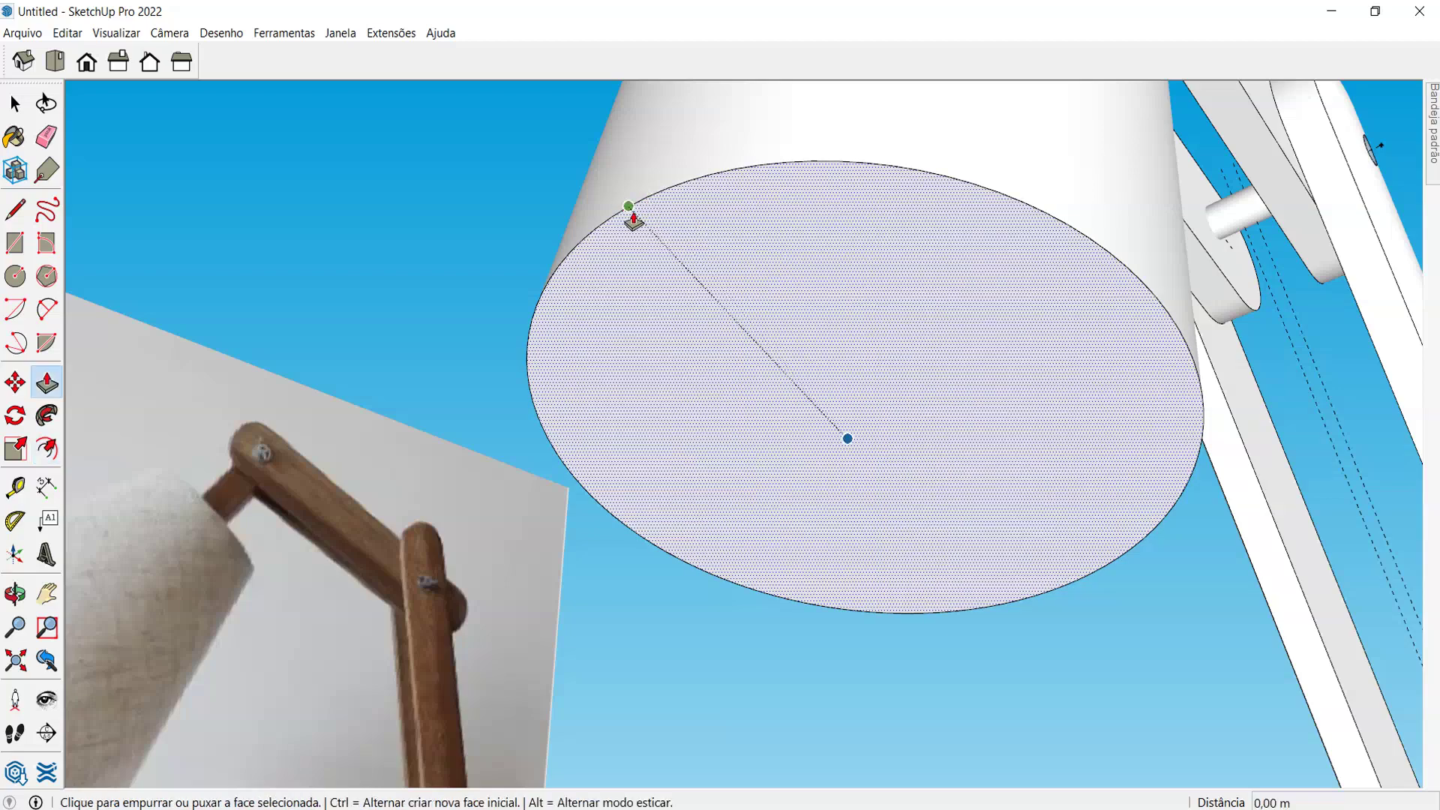
key(f)
click(630, 207)
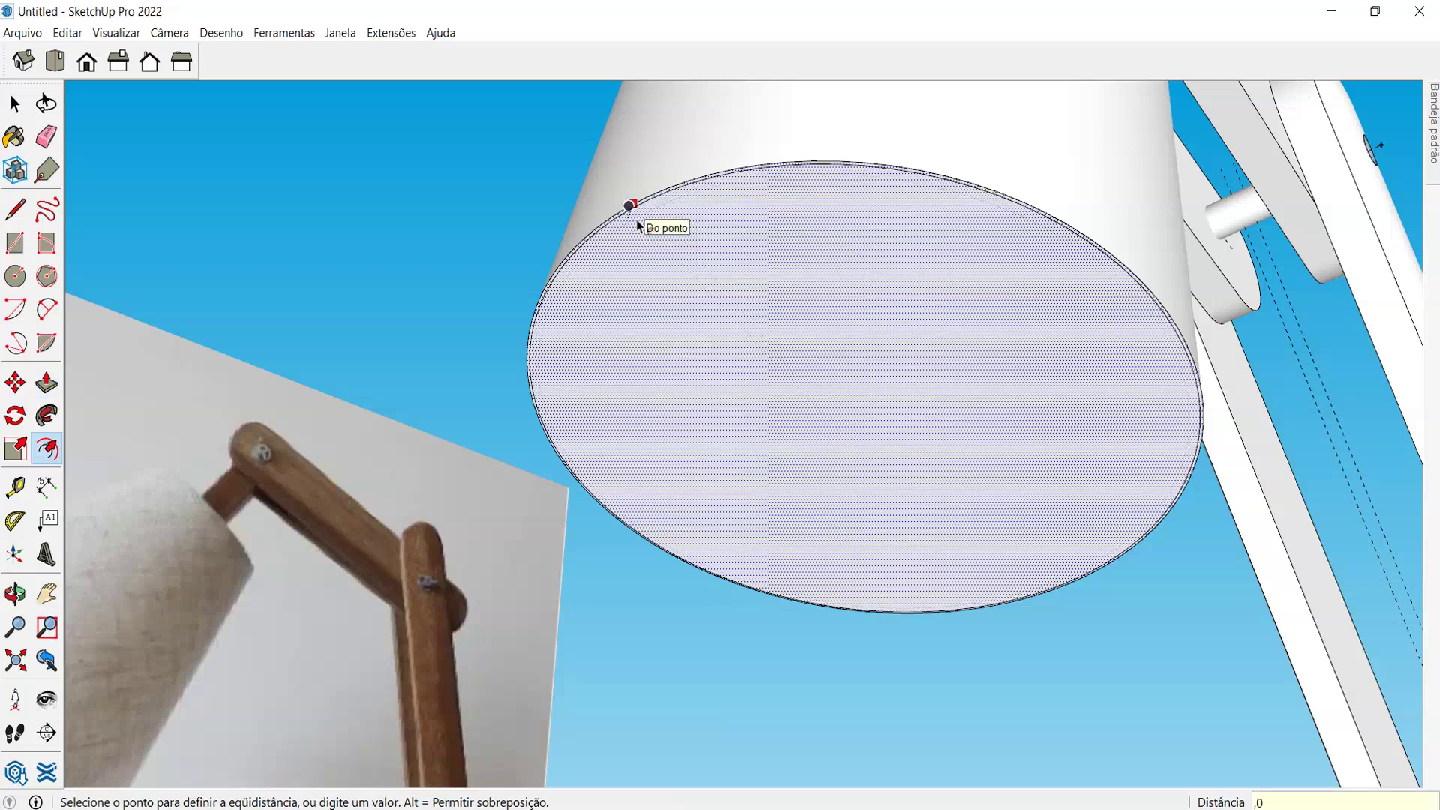
key(Escape)
middle_drag(656, 228, 517, 145)
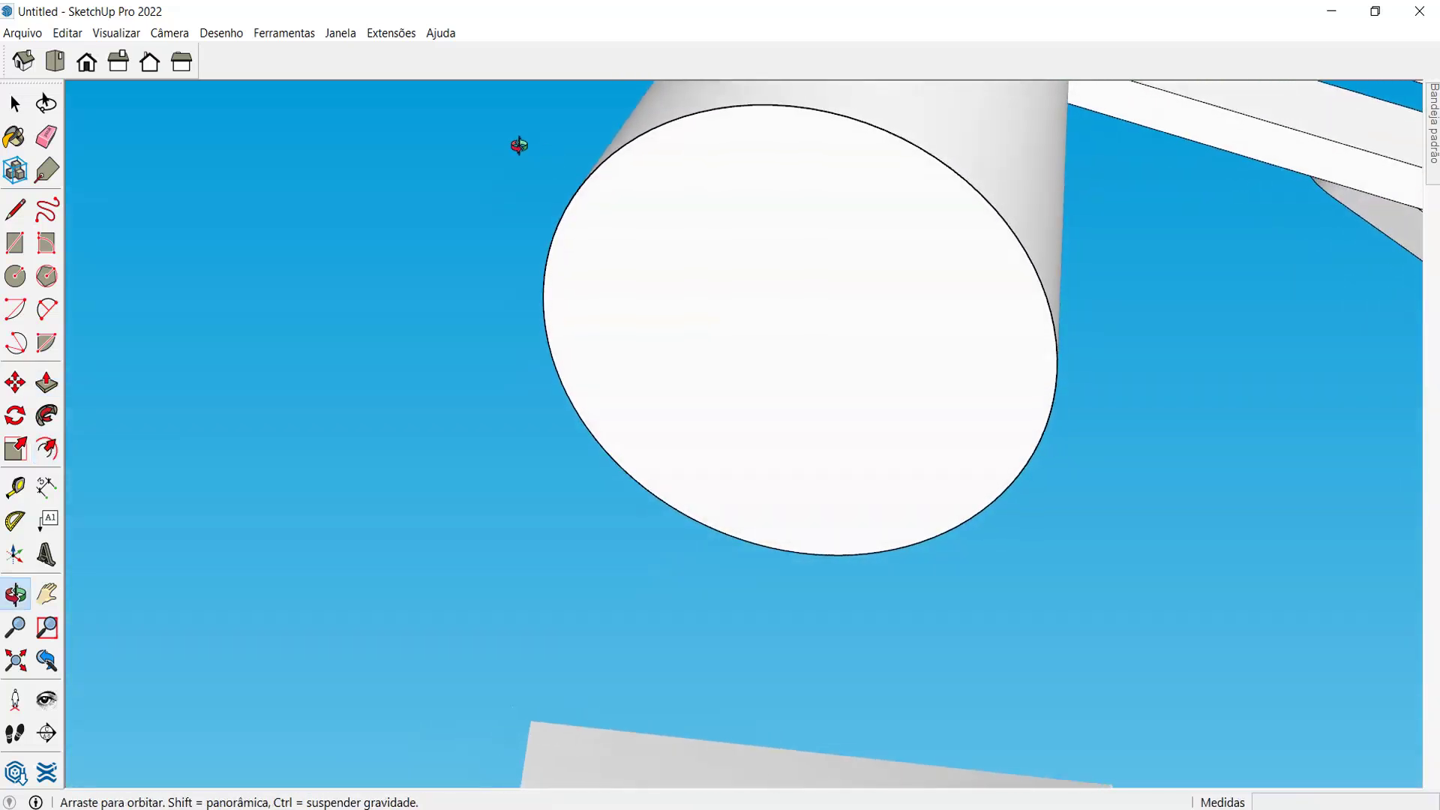
key(p)
key(space)
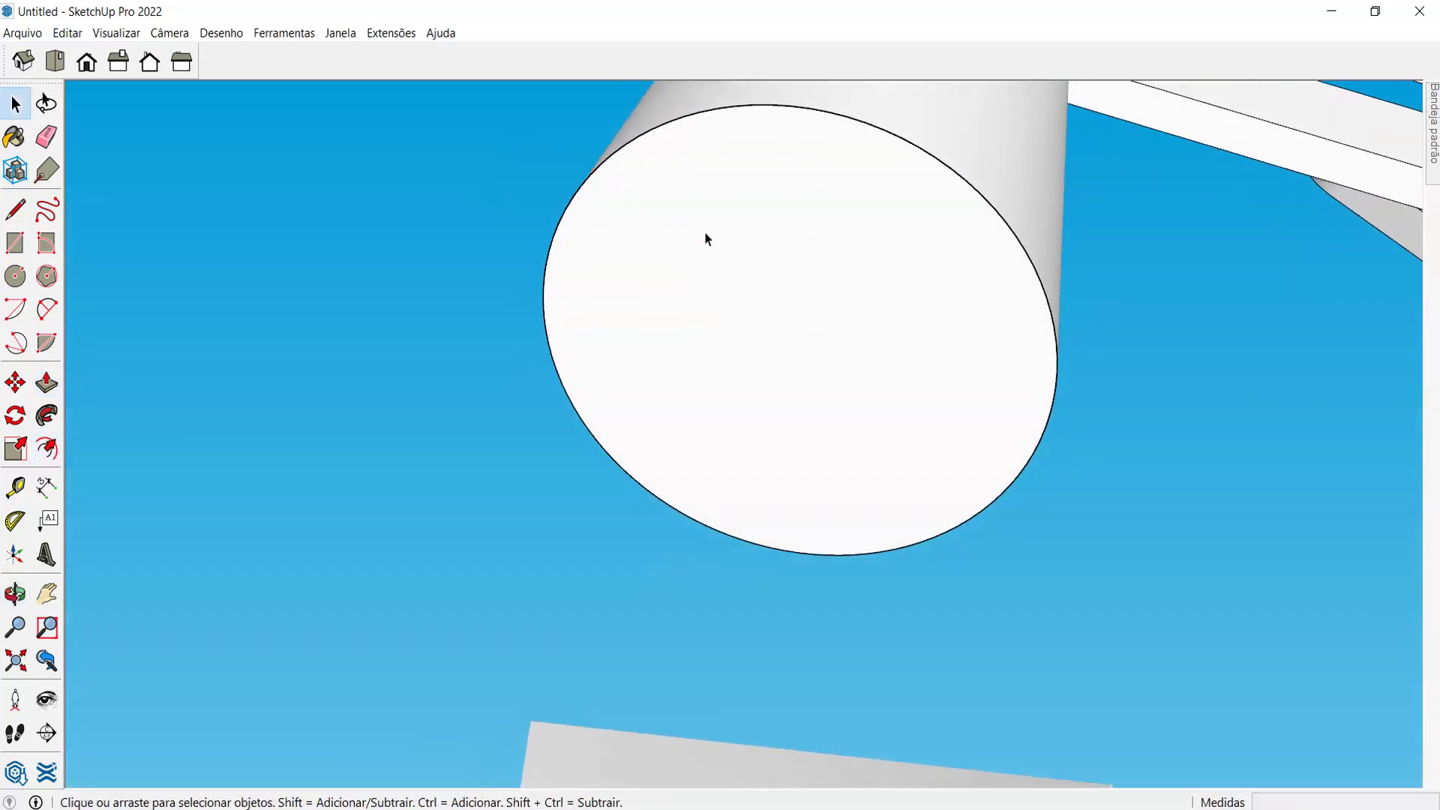
click(703, 235)
key(p)
click(710, 246)
middle_drag(755, 144, 889, 240)
middle_drag(871, 353, 900, 122)
scroll(880, 513, up, 3)
middle_drag(880, 512, 772, 480)
scroll(656, 218, up, 10)
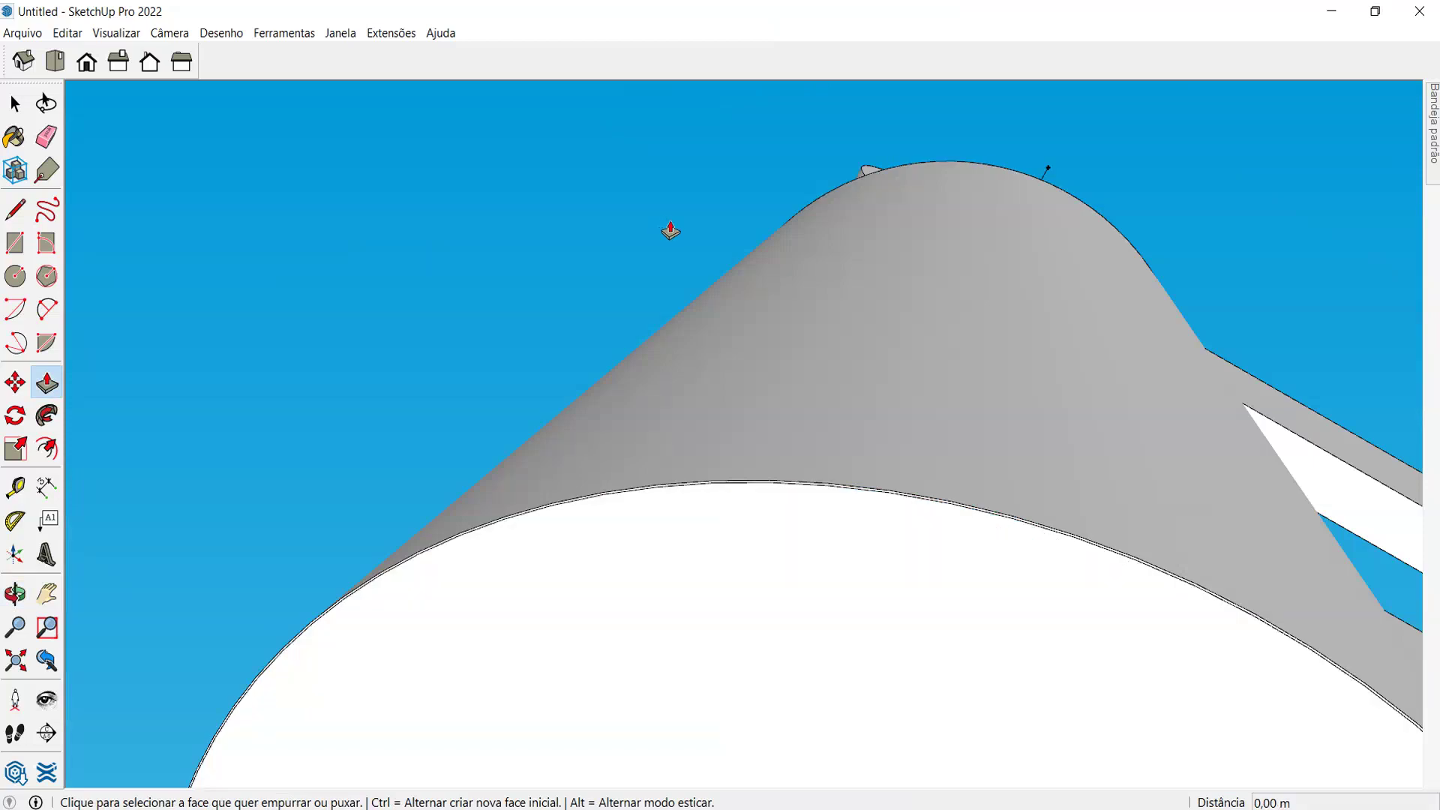
scroll(678, 218, down, 2)
- Try a freehand inward offset of the lampshade's lower edge, and undo it
key(f)
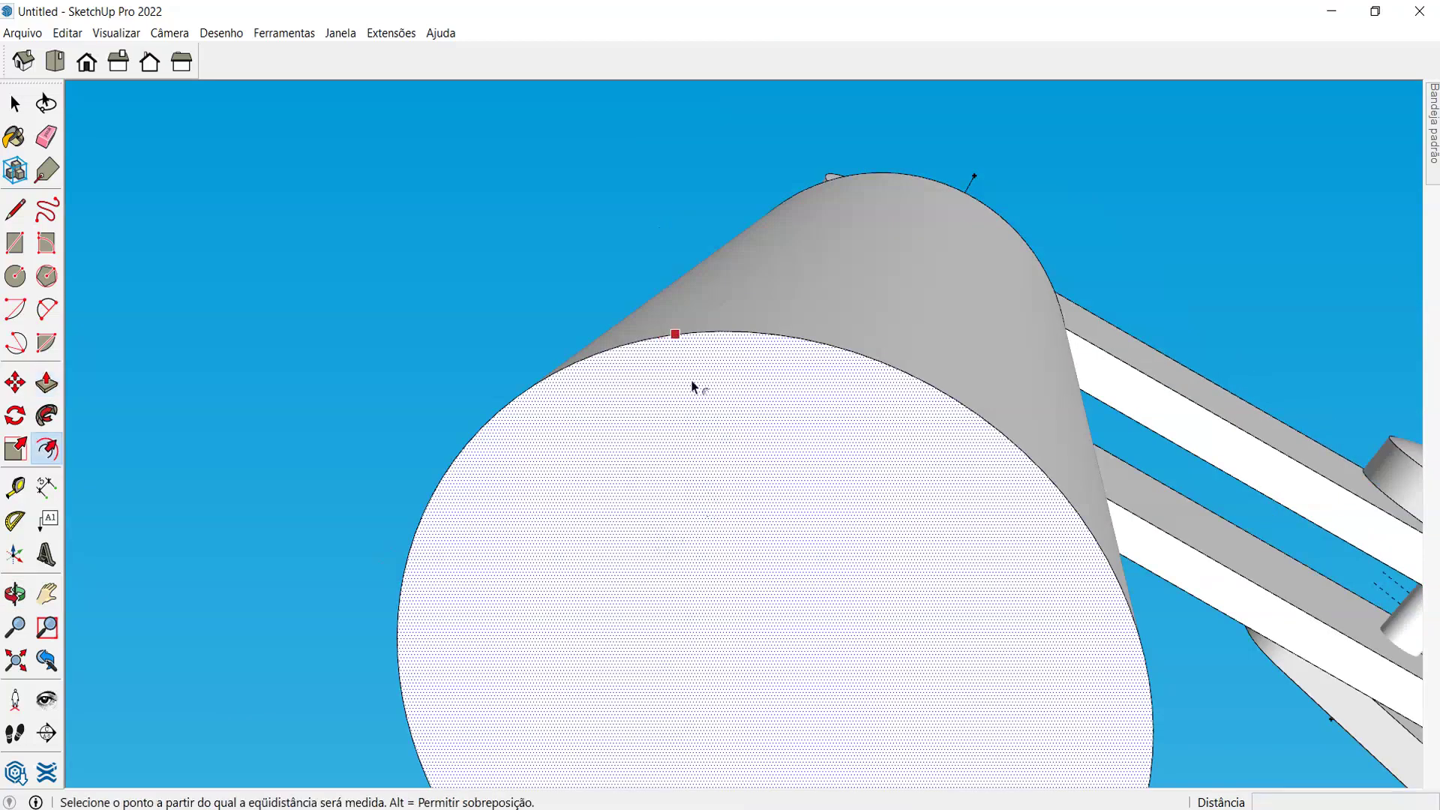
click(684, 343)
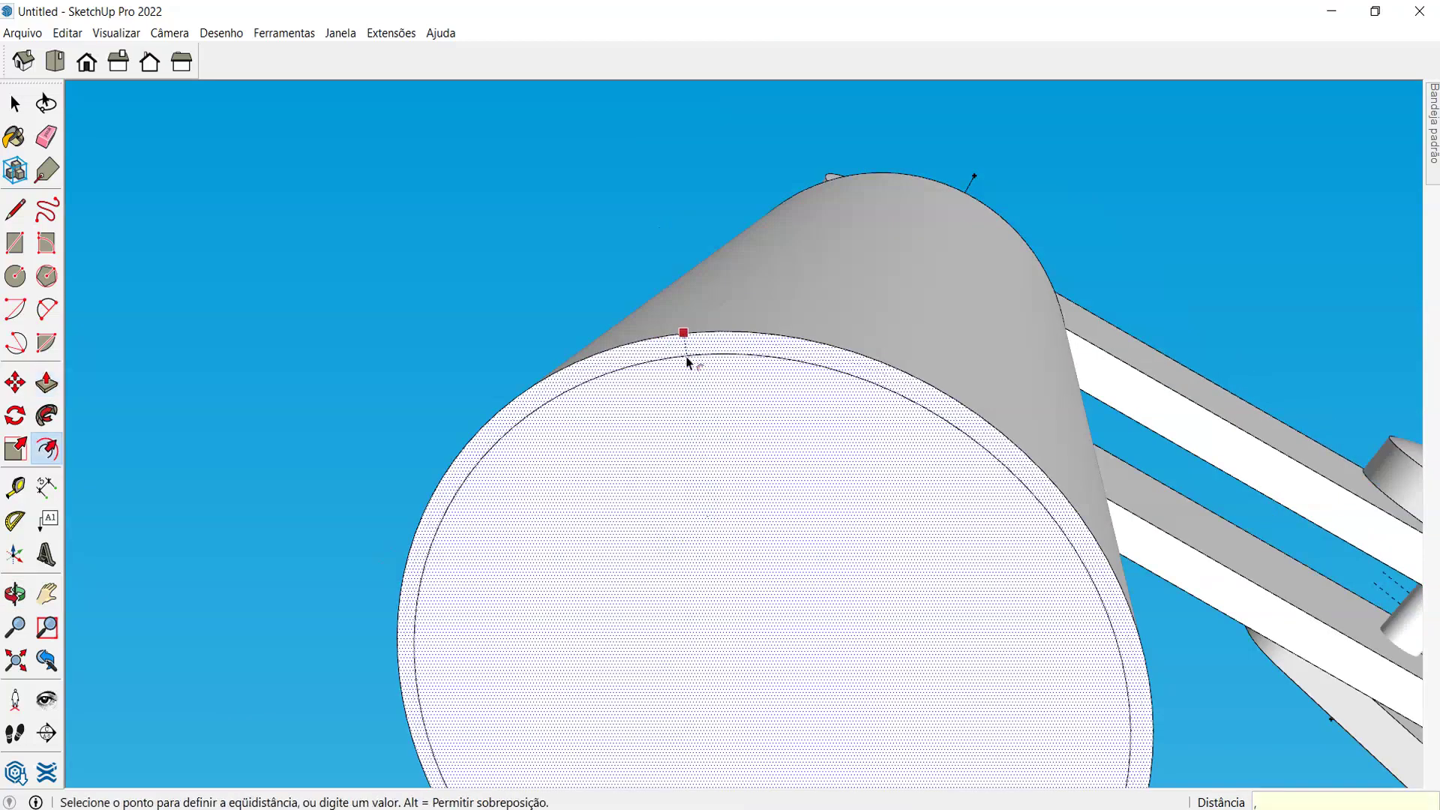
click(686, 357)
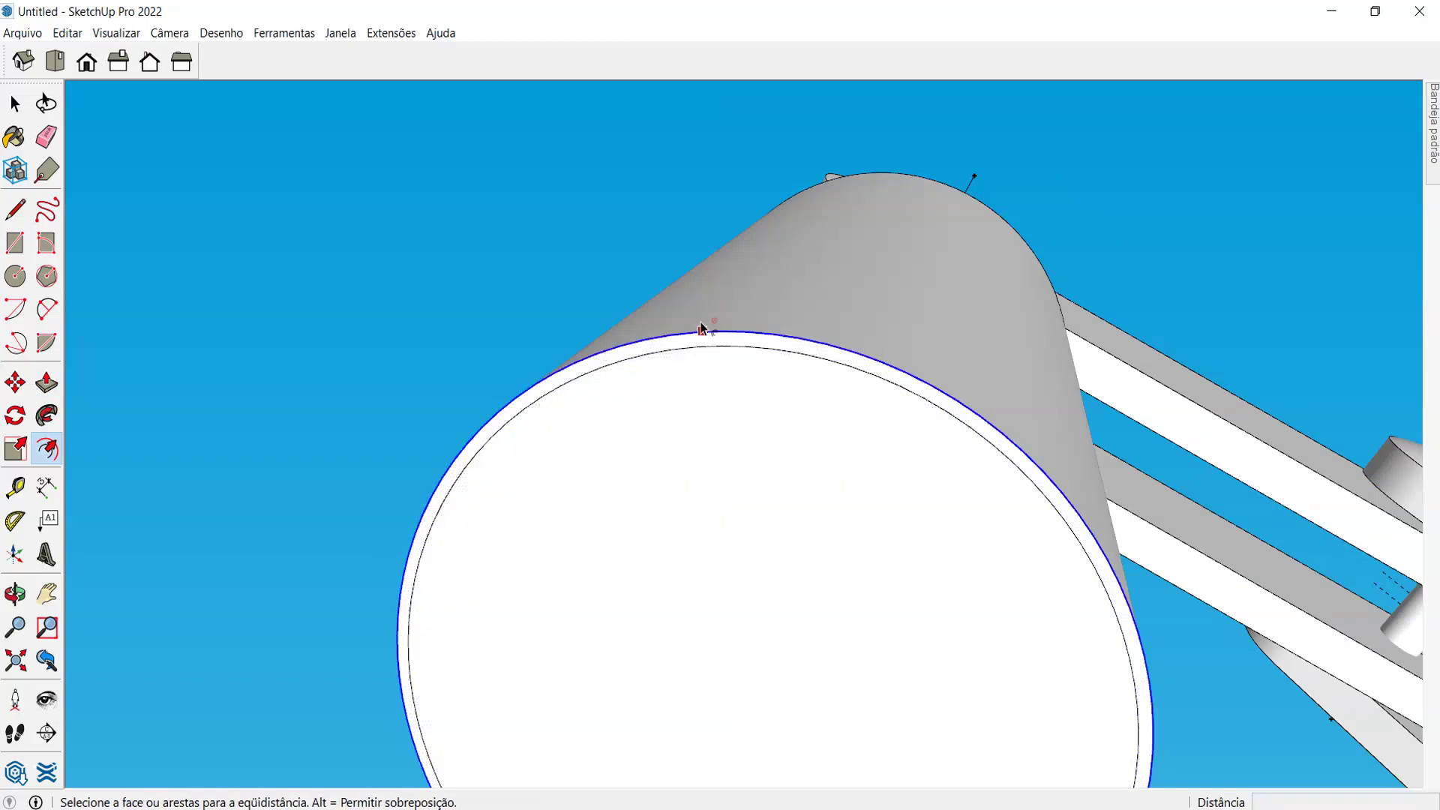
key(ctrl+z)
key(p)
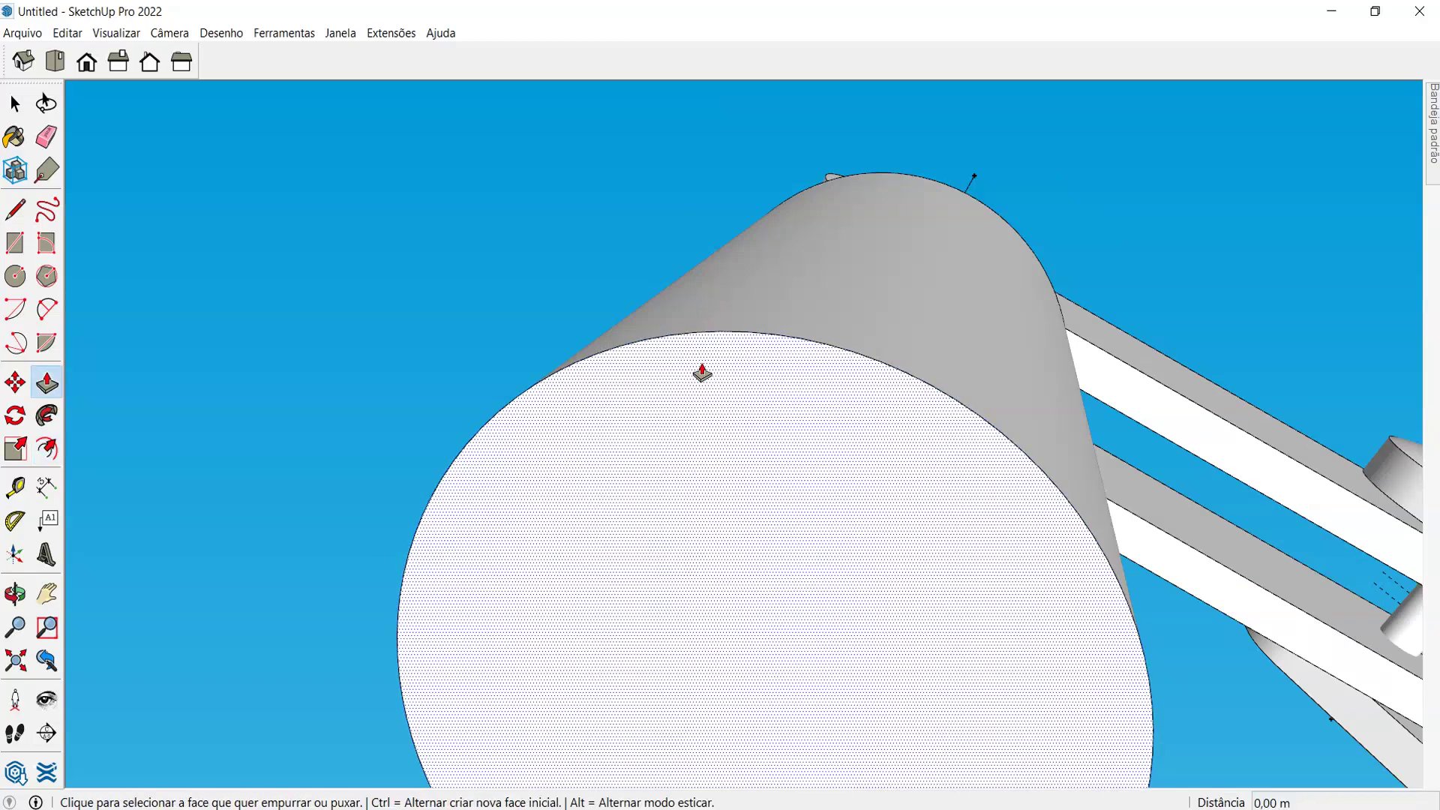
- Offset the lampshade's lower edge inward by 0.05 m to define the wall thickness
key(f)
click(698, 331)
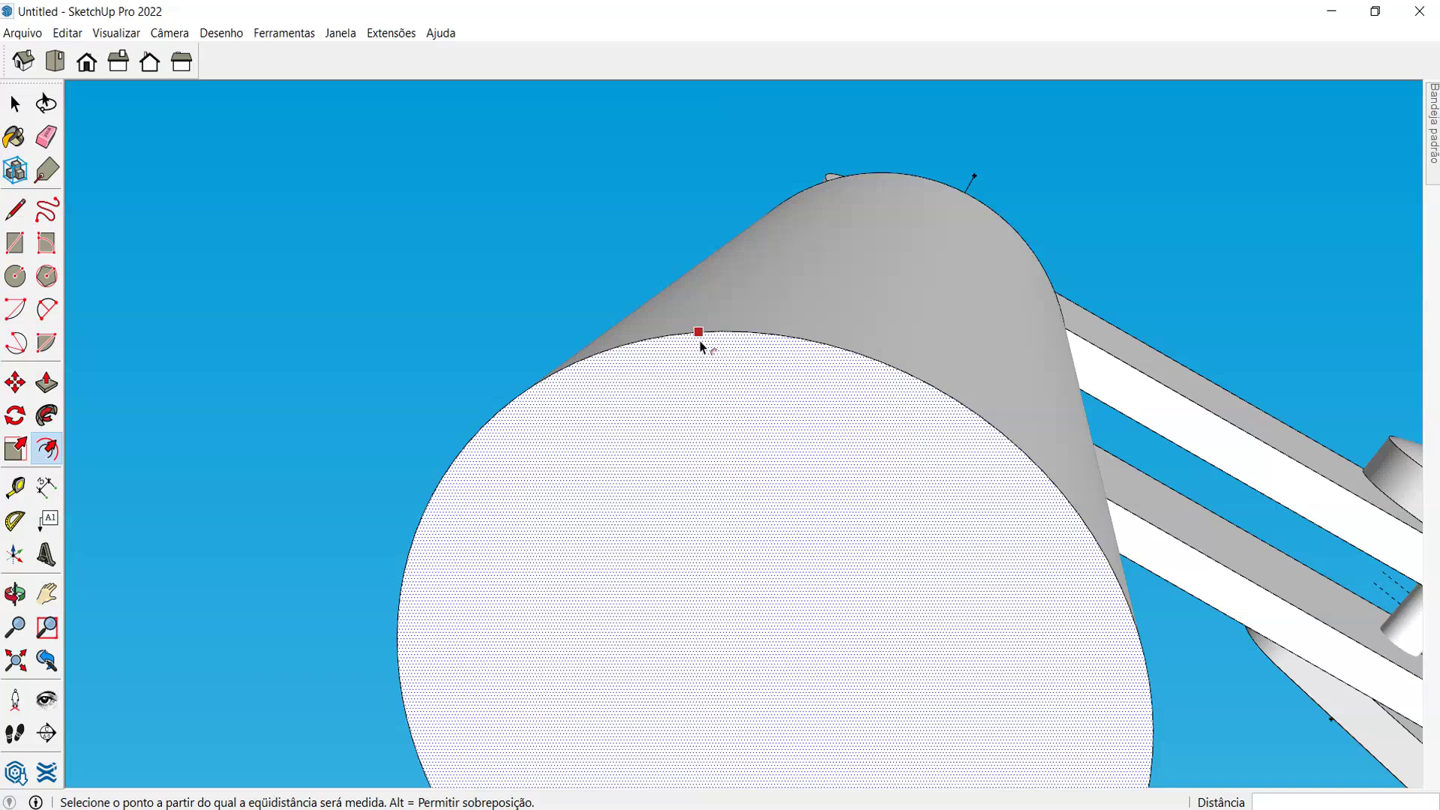
key(Escape)
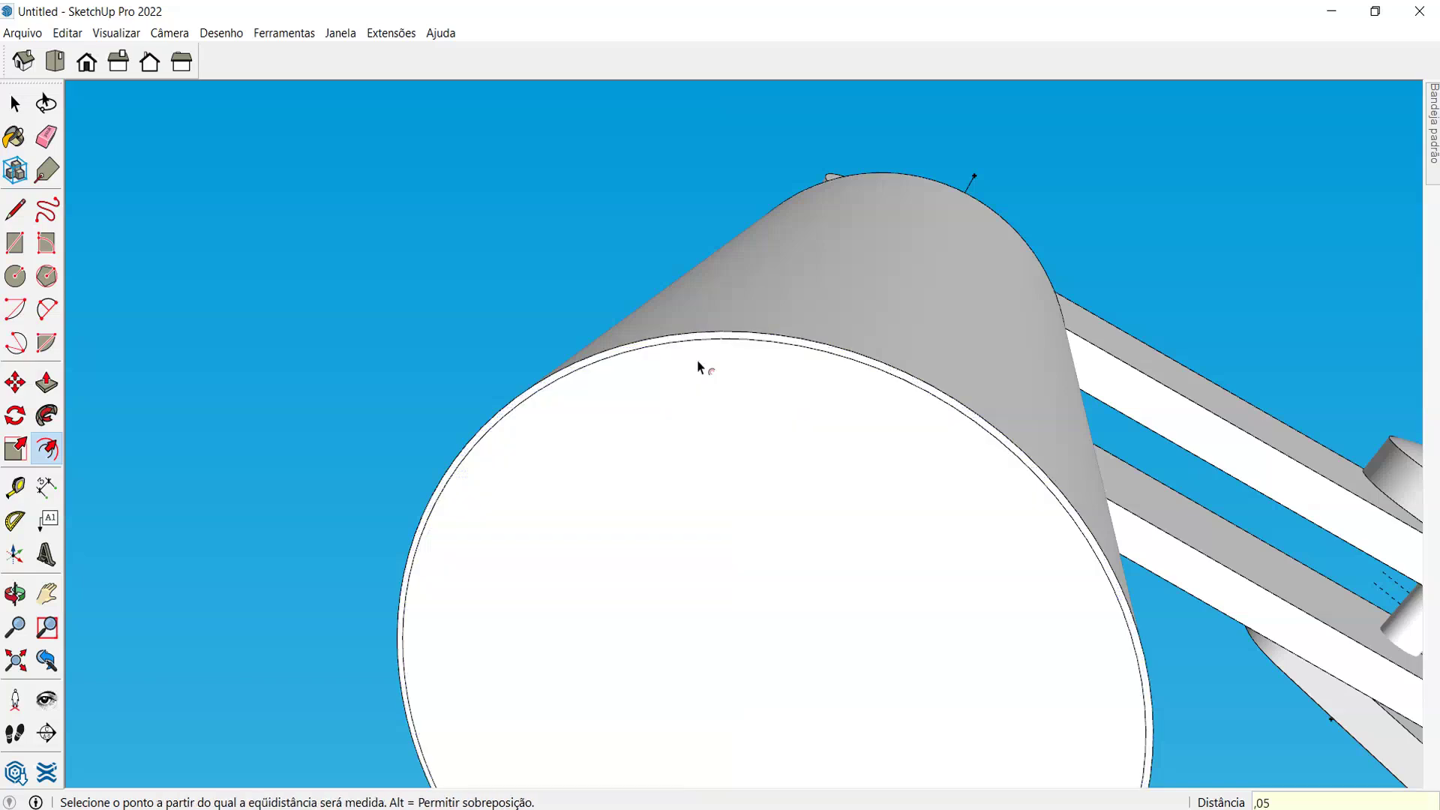
scroll(700, 366, down, 3)
- Push the inner circle of the lampshade's lower face up into the cylinder to hollow it
key(p)
click(766, 426)
middle_drag(788, 398, 684, 489)
click(976, 124)
scroll(772, 434, down, 3)
middle_drag(771, 434, 627, 450)
scroll(749, 418, up, 5)
scroll(698, 450, up, 6)
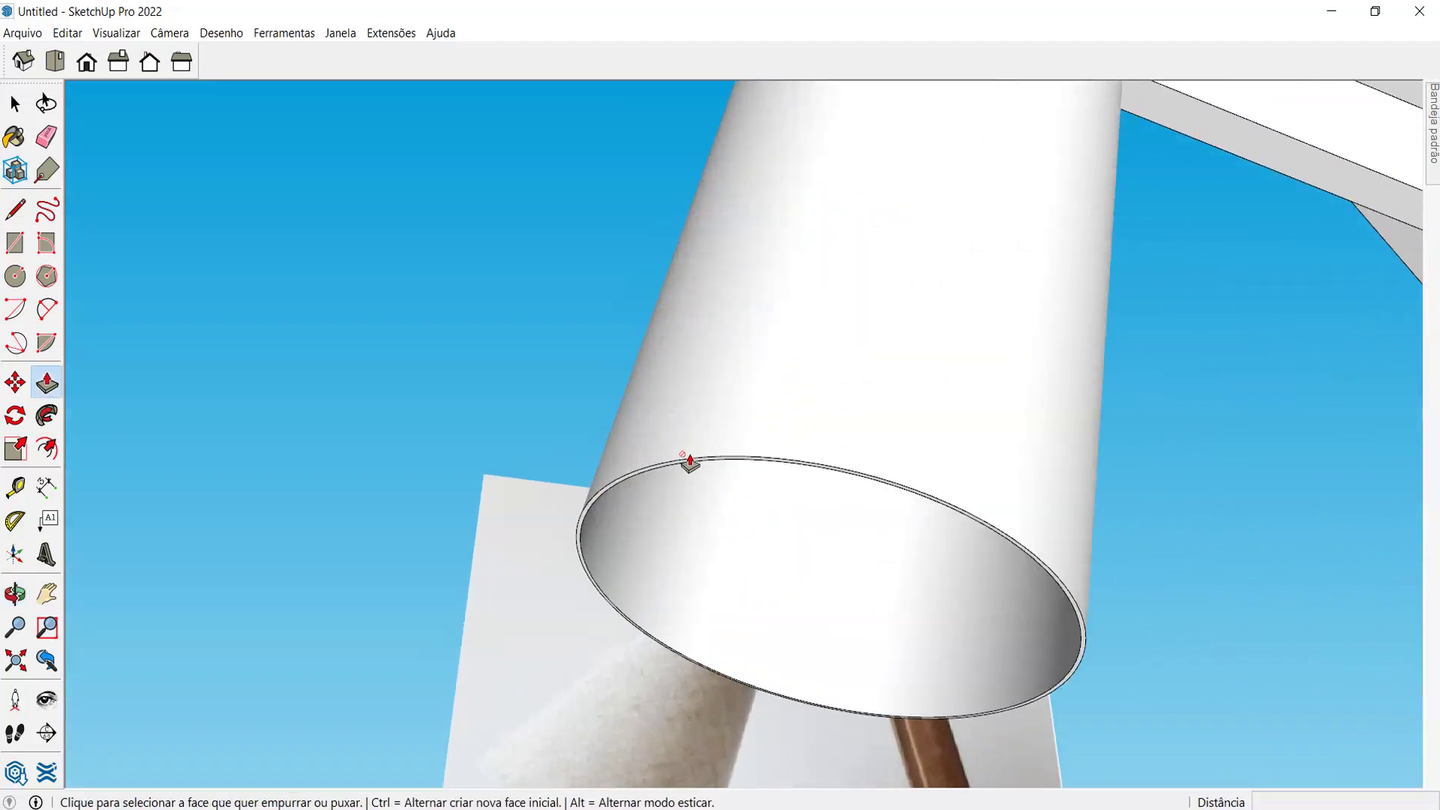
- Try to scale the lampshade's lower rim outward about its centre to flare the opening
key(space)
click(630, 489)
middle_drag(583, 486, 605, 412)
scroll(605, 412, down, 10)
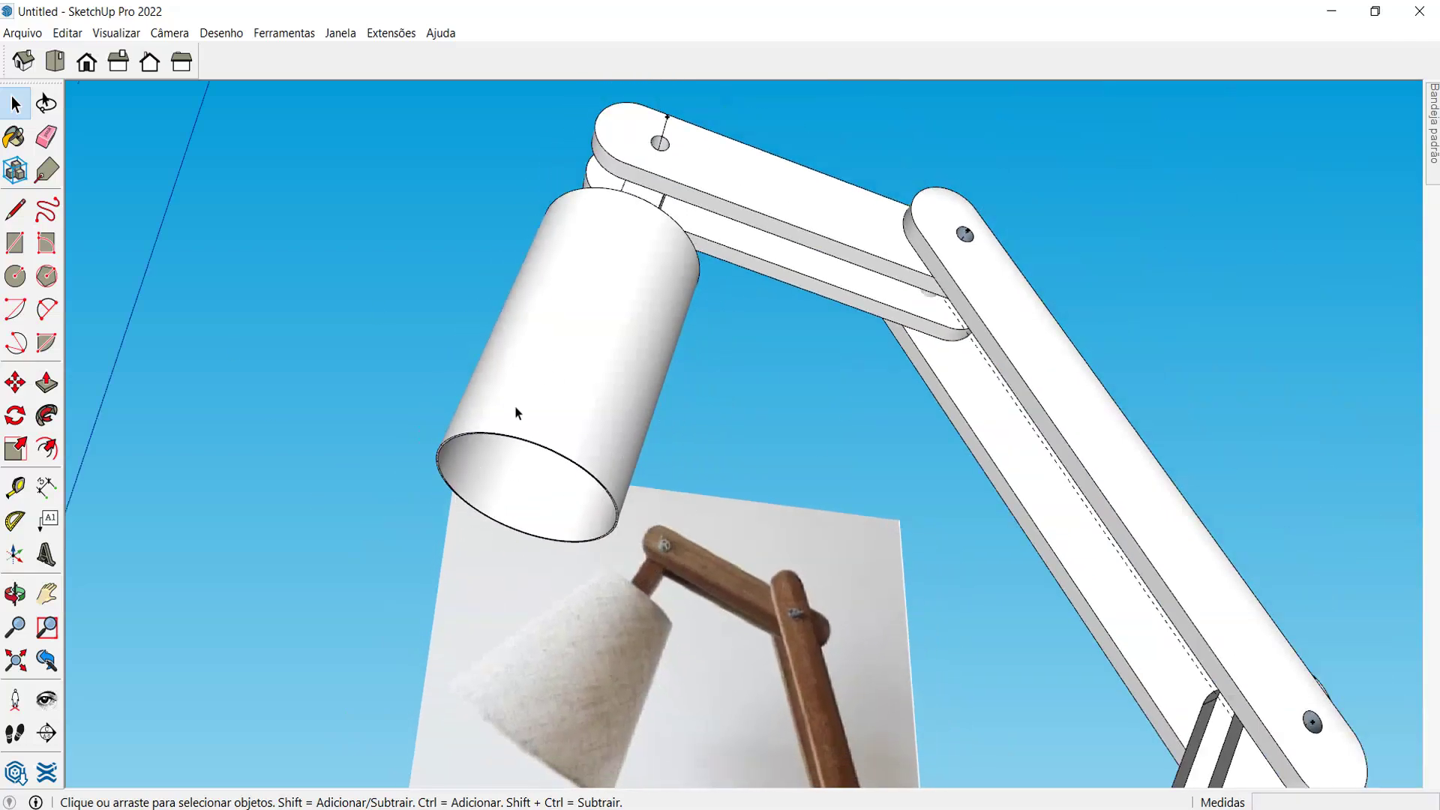
scroll(516, 412, up, 2)
key(s)
middle_drag(375, 411, 539, 630)
middle_drag(723, 613, 722, 512)
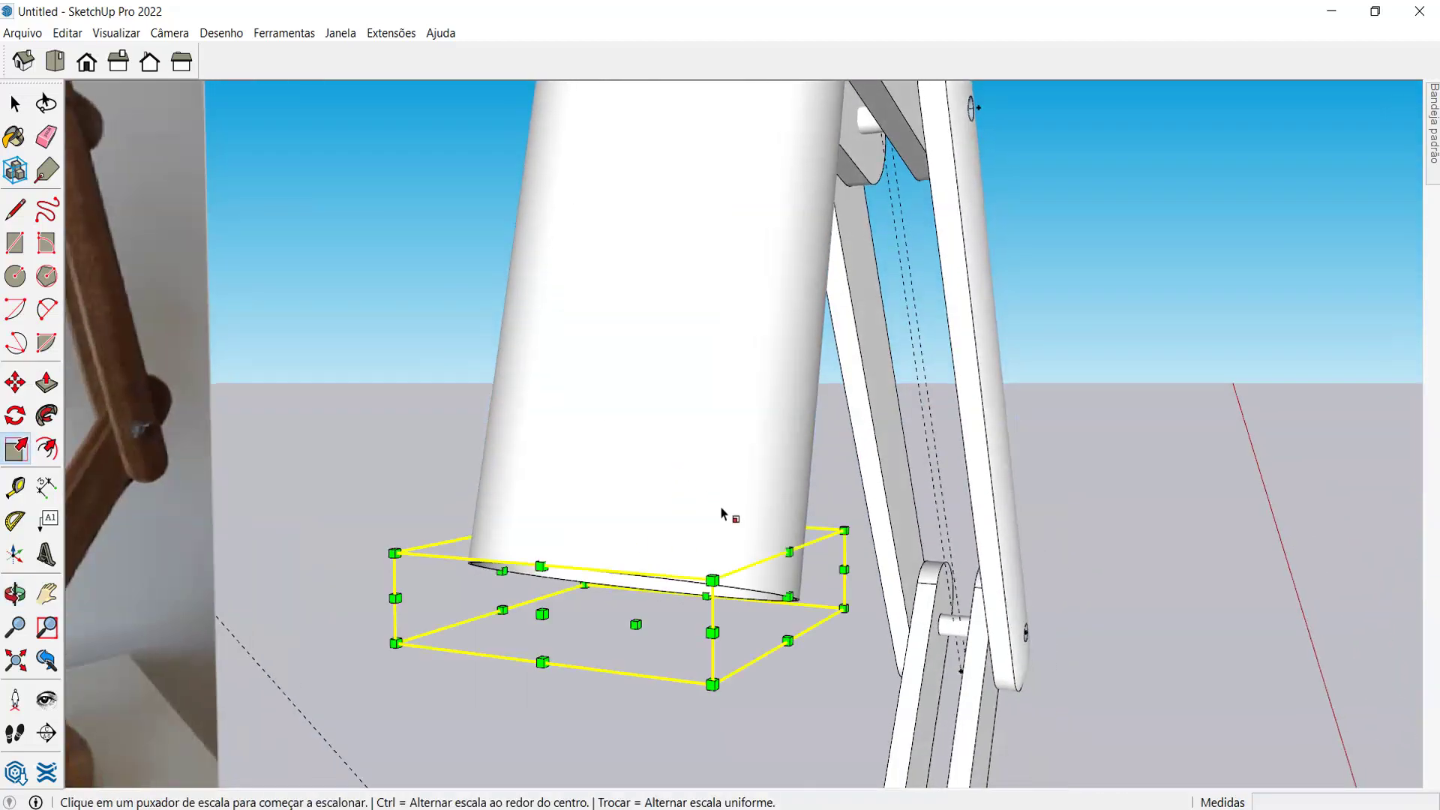
key(ctrl)
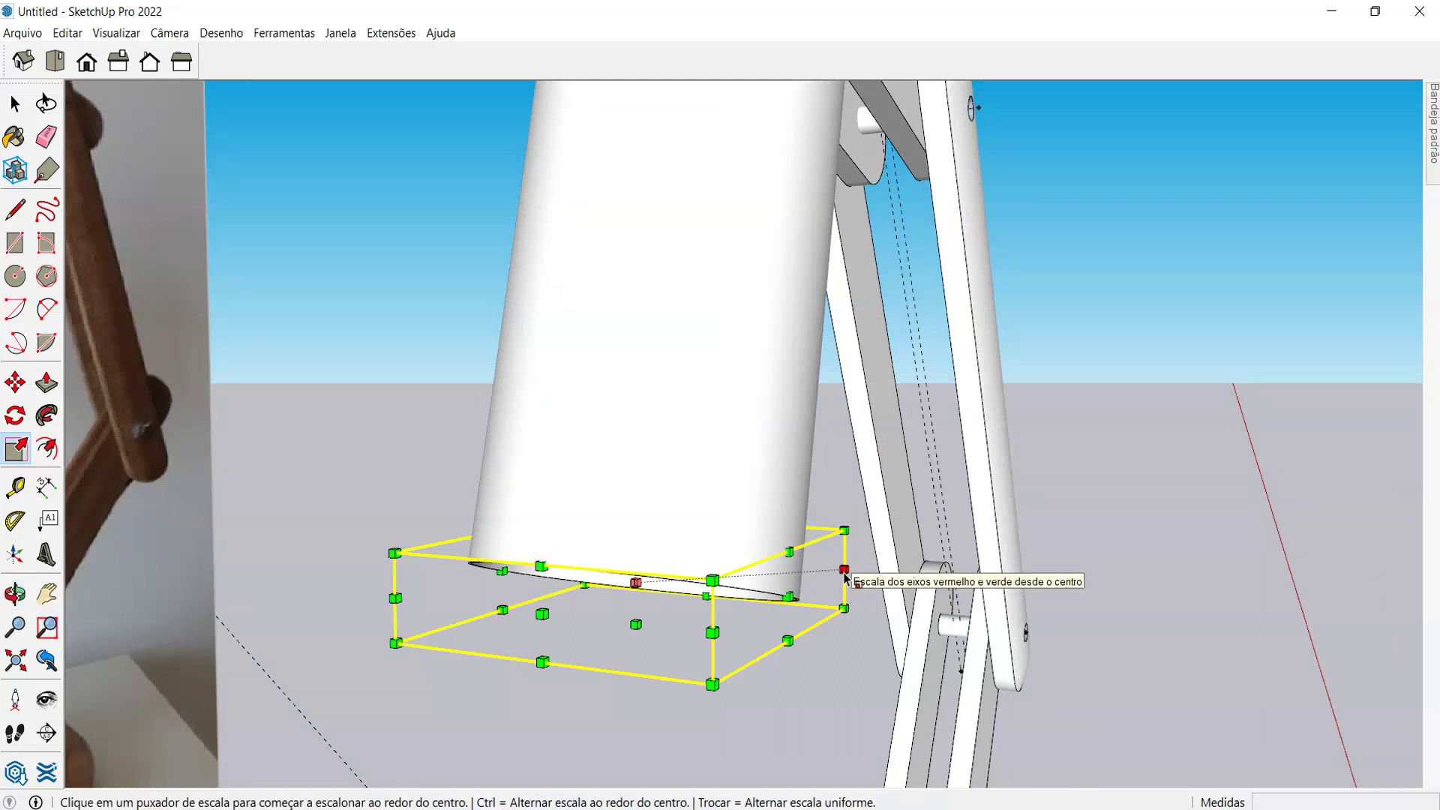
ctrl+drag(845, 608, 951, 621)
scroll(952, 621, down, 5)
mouse_move(982, 575)
mouse_down()
mouse_move(1044, 571)
mouse_move(962, 572)
mouse_move(966, 556)
mouse_up()
- Try scaling the lower rim again along the red and green axes, and cancel the scaling
scroll(946, 555, up, 3)
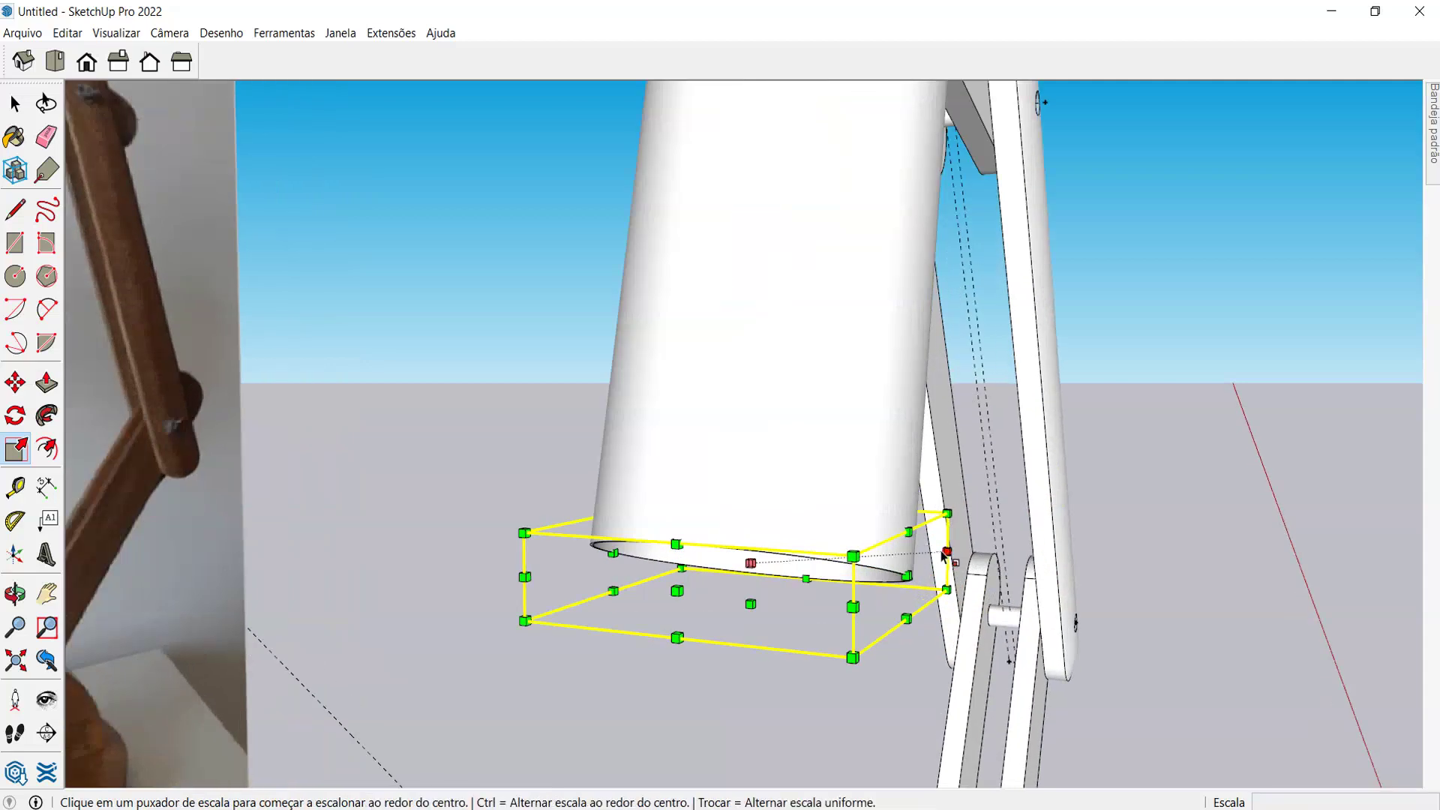
click(944, 553)
scroll(945, 553, down, 5)
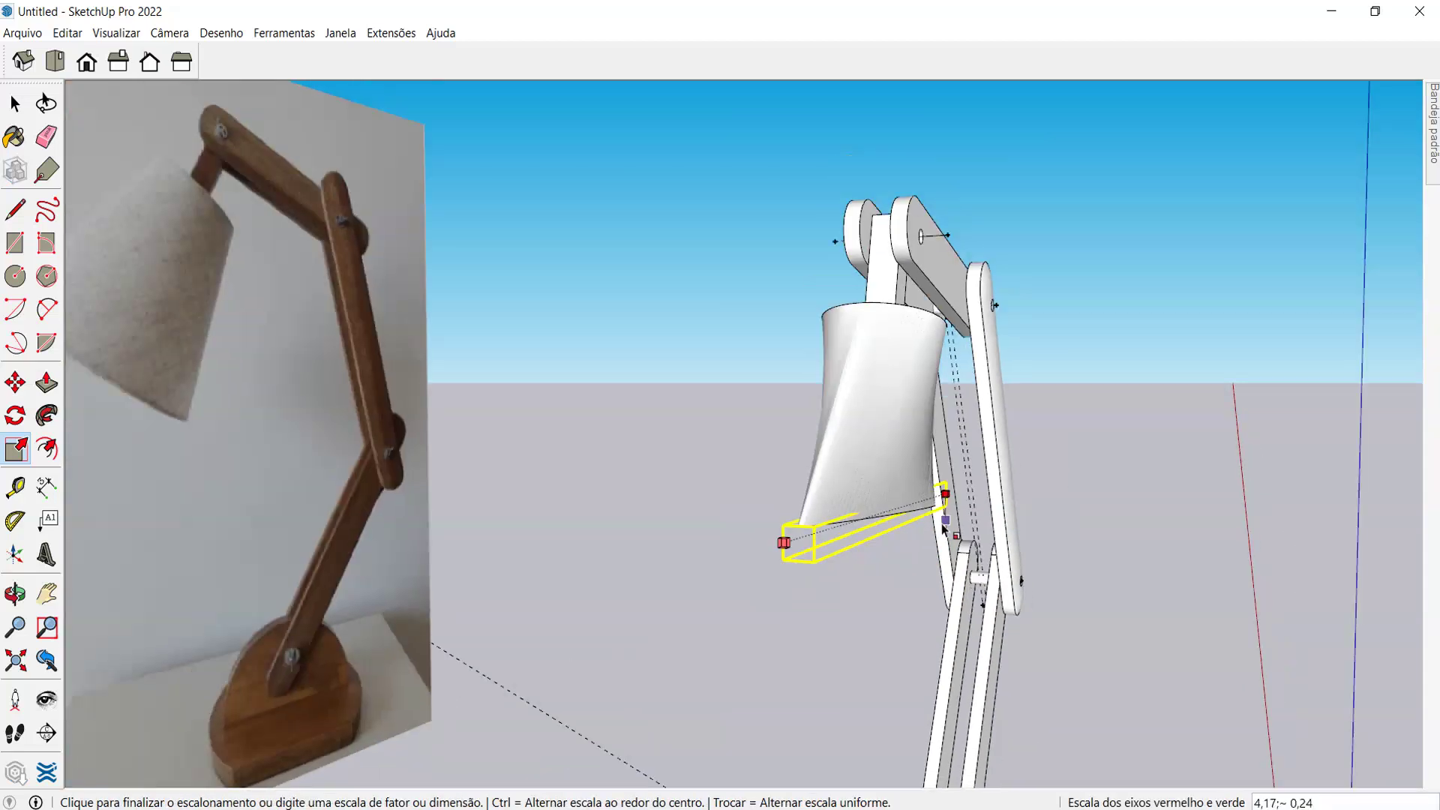
click(984, 529)
key(space)
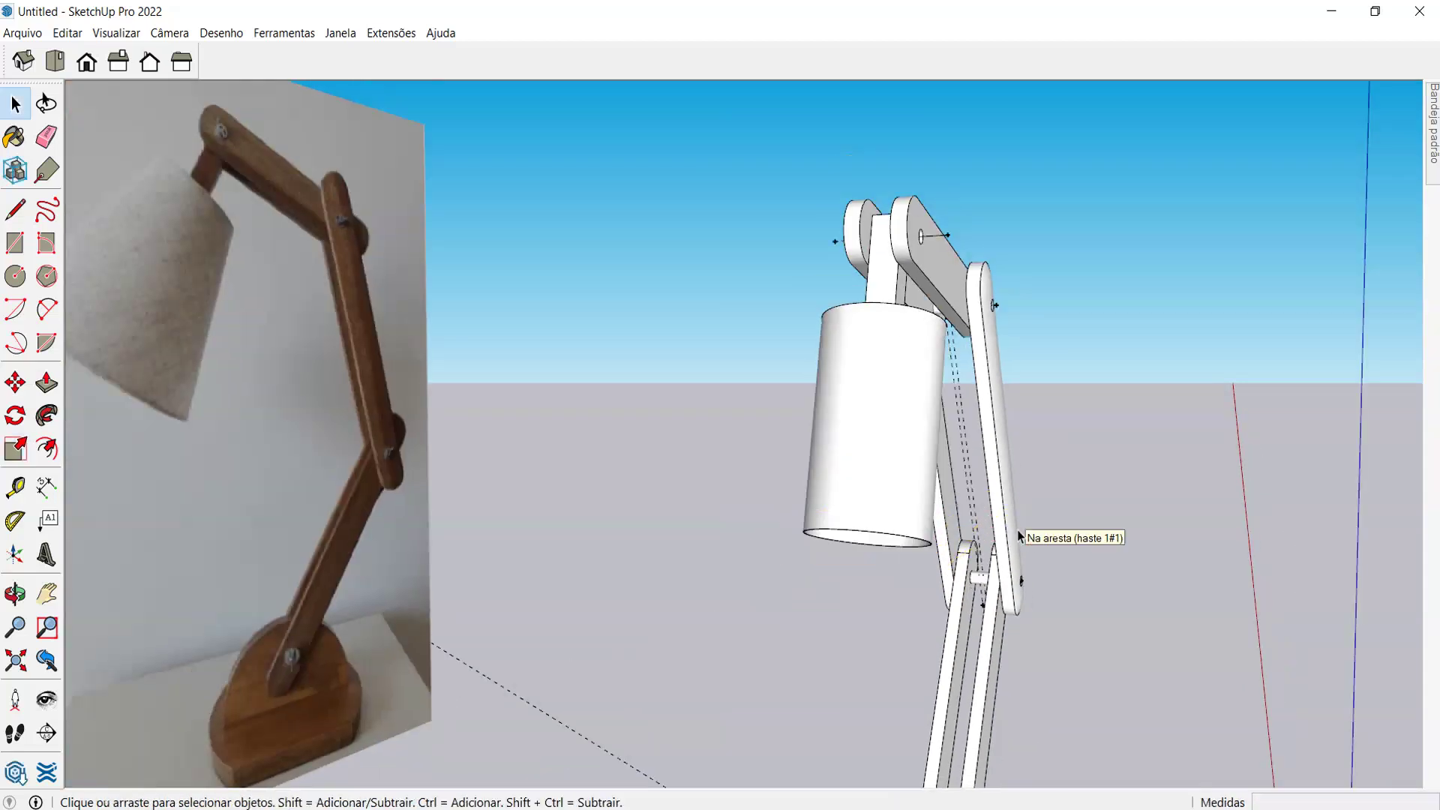
- Select the whole lampshade cylinder without the neck post and arms
middle_drag(985, 530, 774, 672)
middle_drag(703, 405, 695, 279)
scroll(803, 398, up, 4)
drag(686, 291, 861, 641)
middle_drag(772, 582, 710, 754)
scroll(756, 473, up, 3)
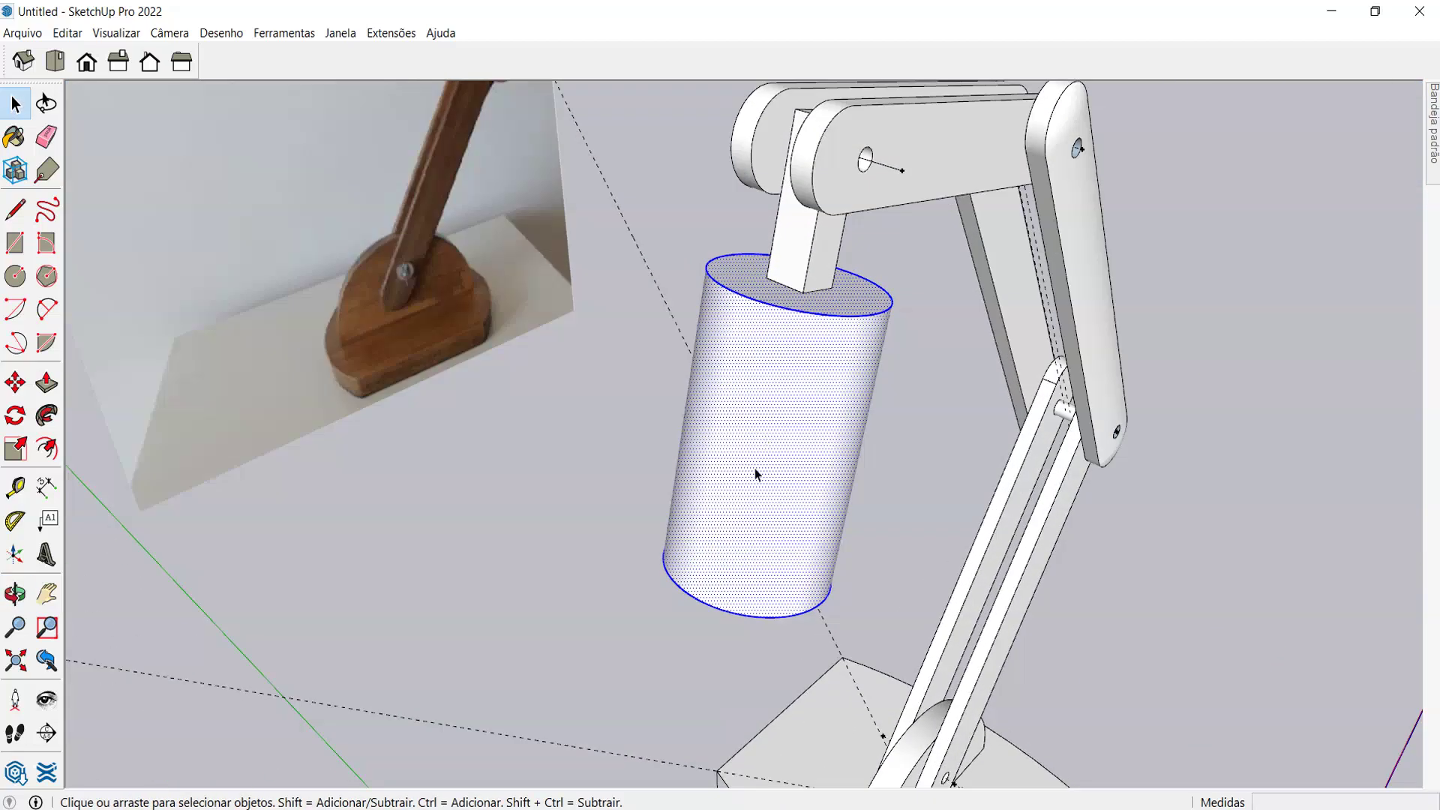
scroll(791, 262, up, 2)
scroll(731, 262, down, 3)
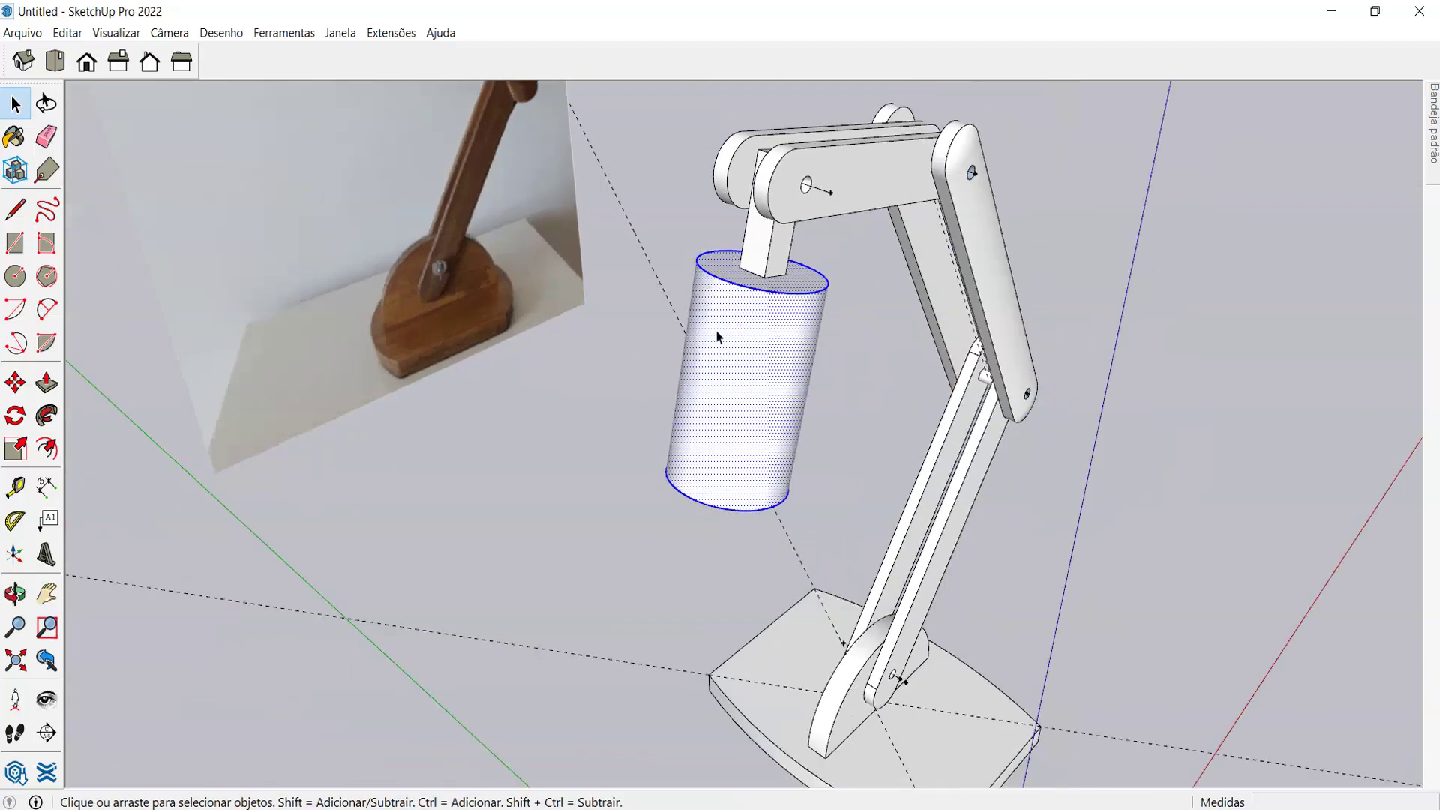
- Measure the lampshade's height and the distance from the centre of its top face to the edge
key(t)
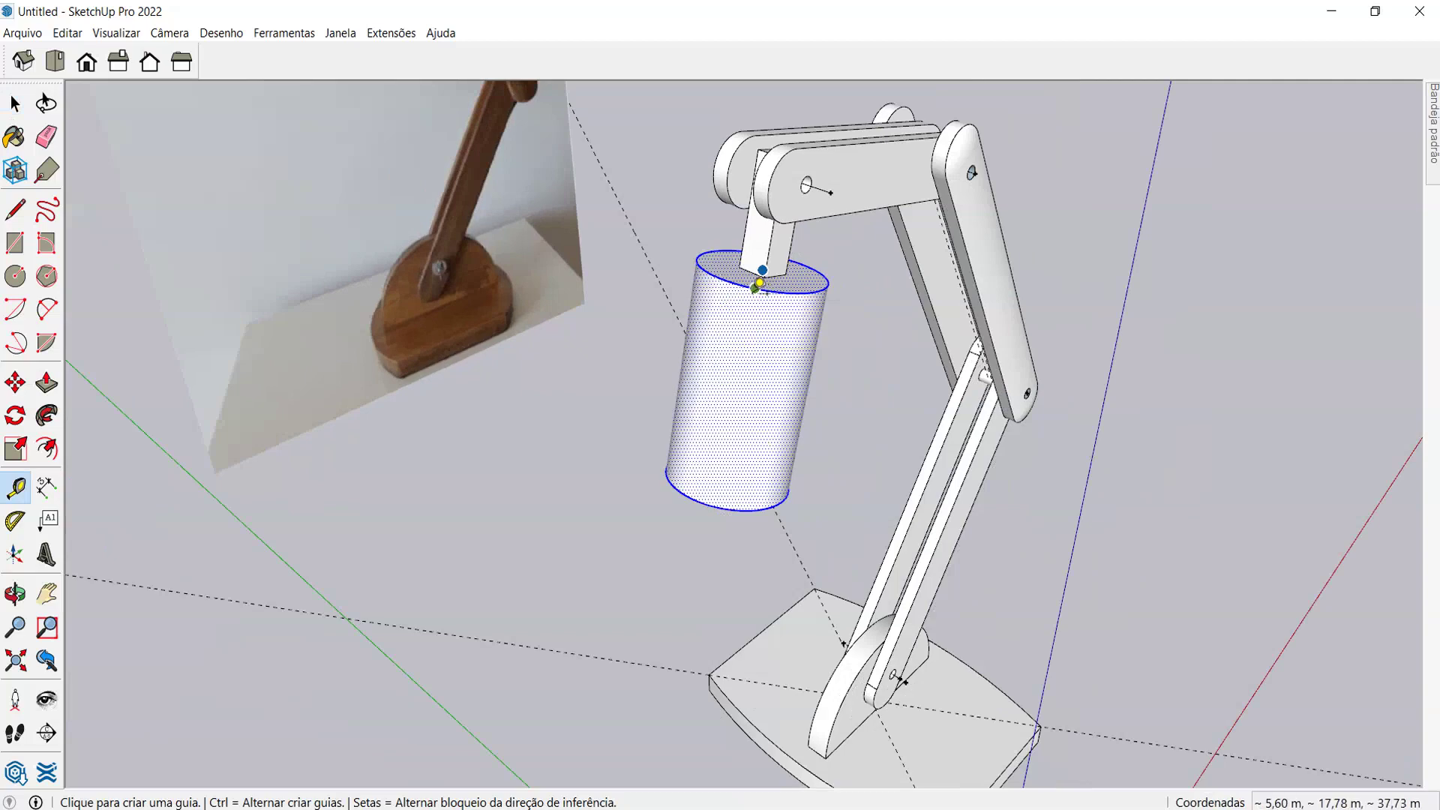
click(756, 287)
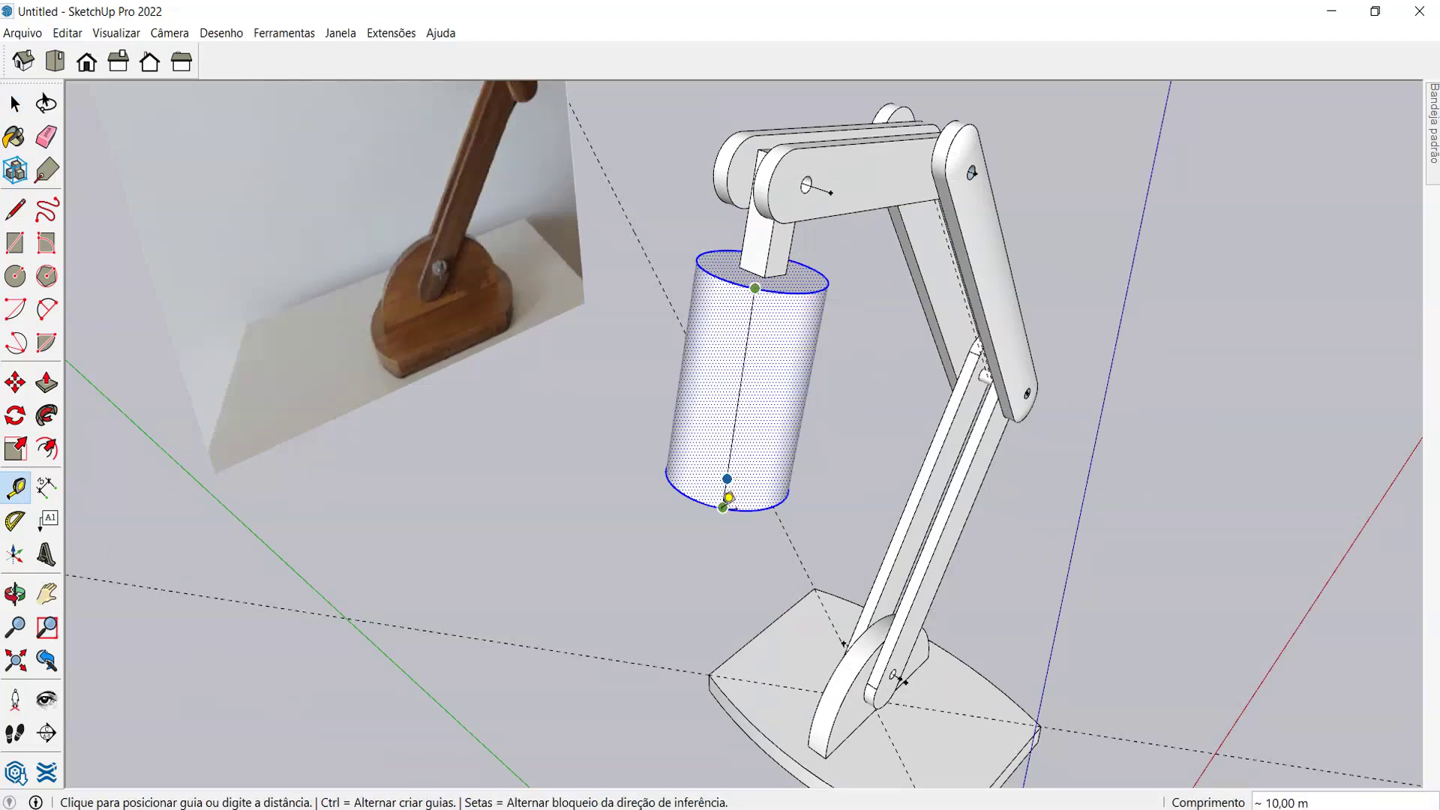
middle_drag(728, 499, 801, 65)
middle_drag(707, 312, 836, 219)
middle_drag(736, 244, 780, 223)
click(762, 228)
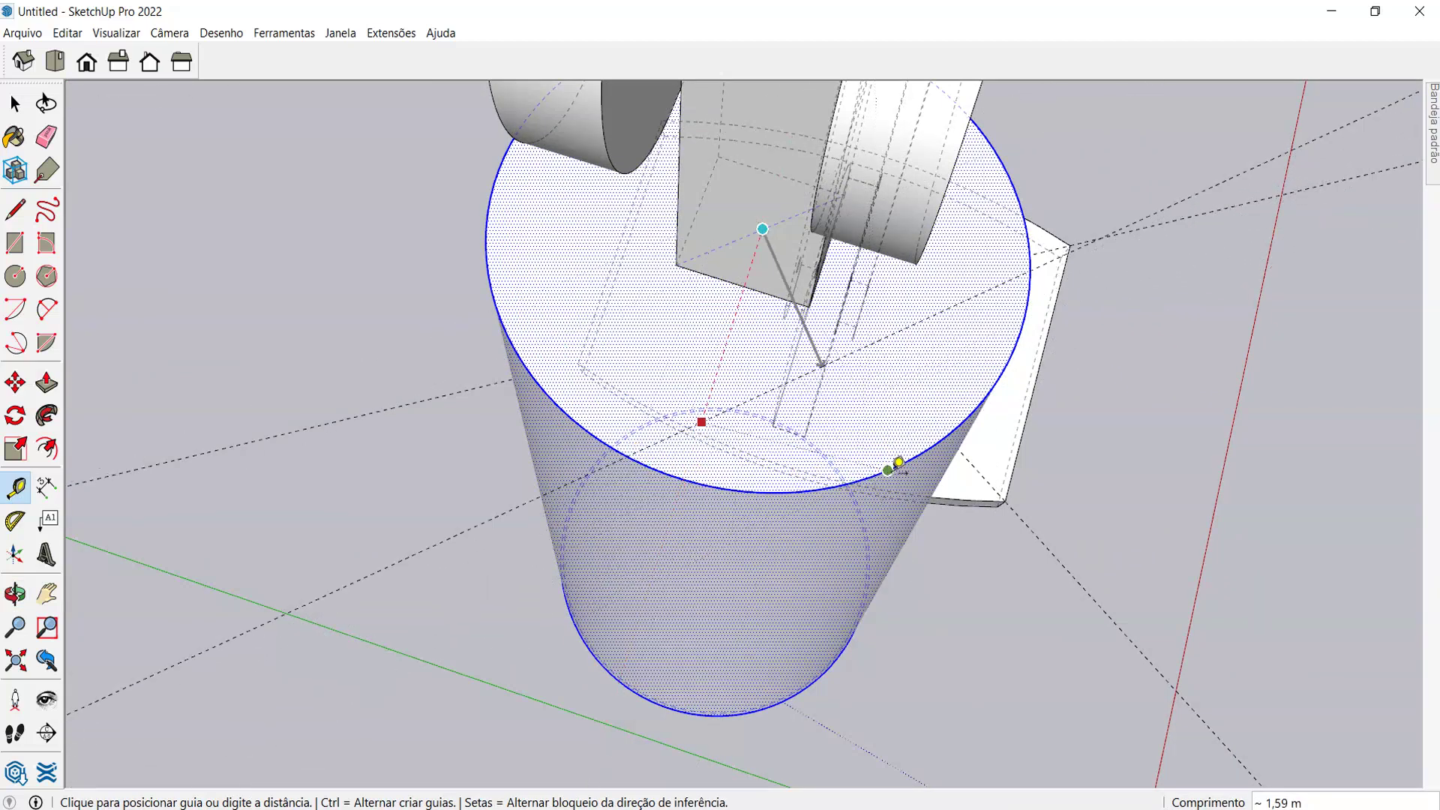
scroll(899, 463, down, 2)
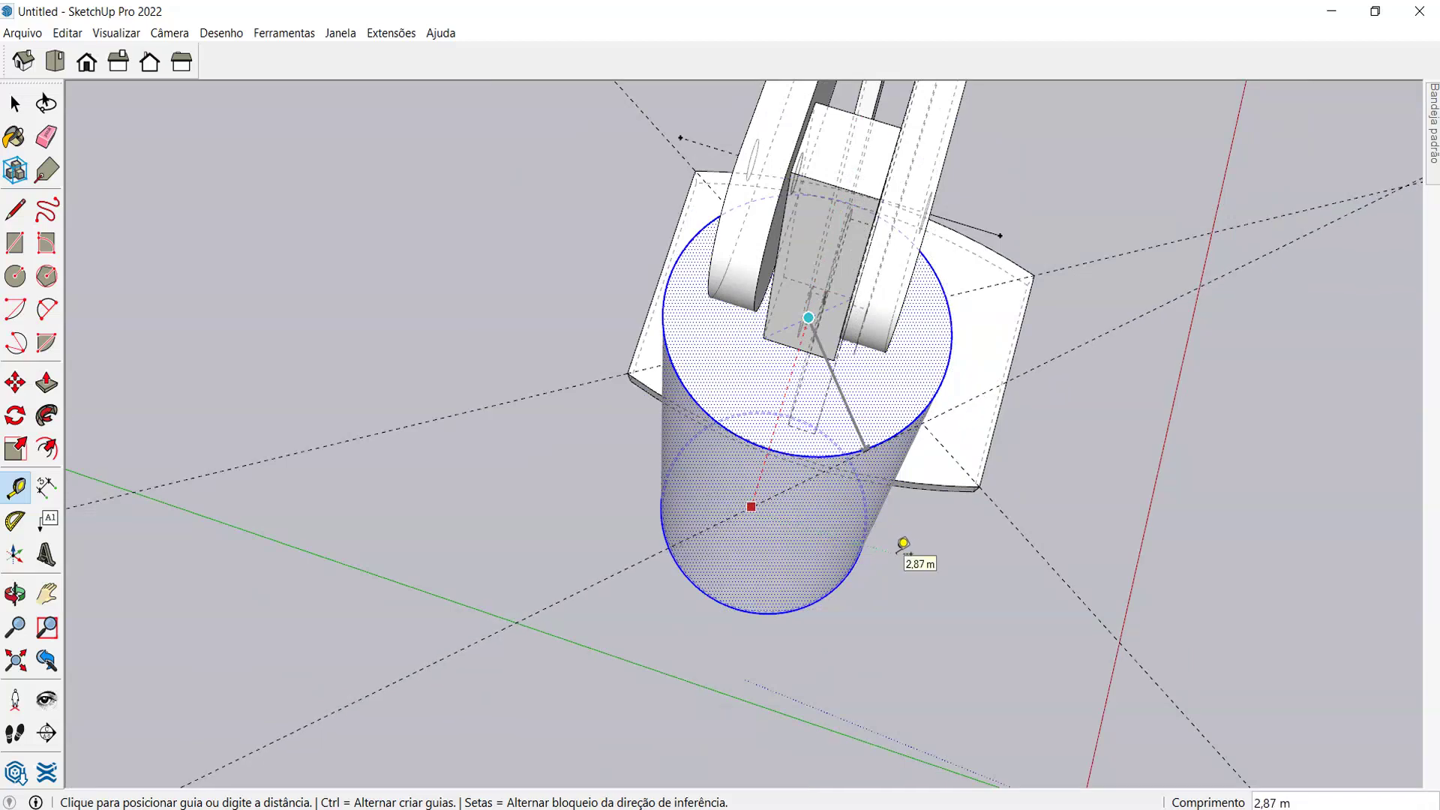
middle_drag(903, 544, 835, 505)
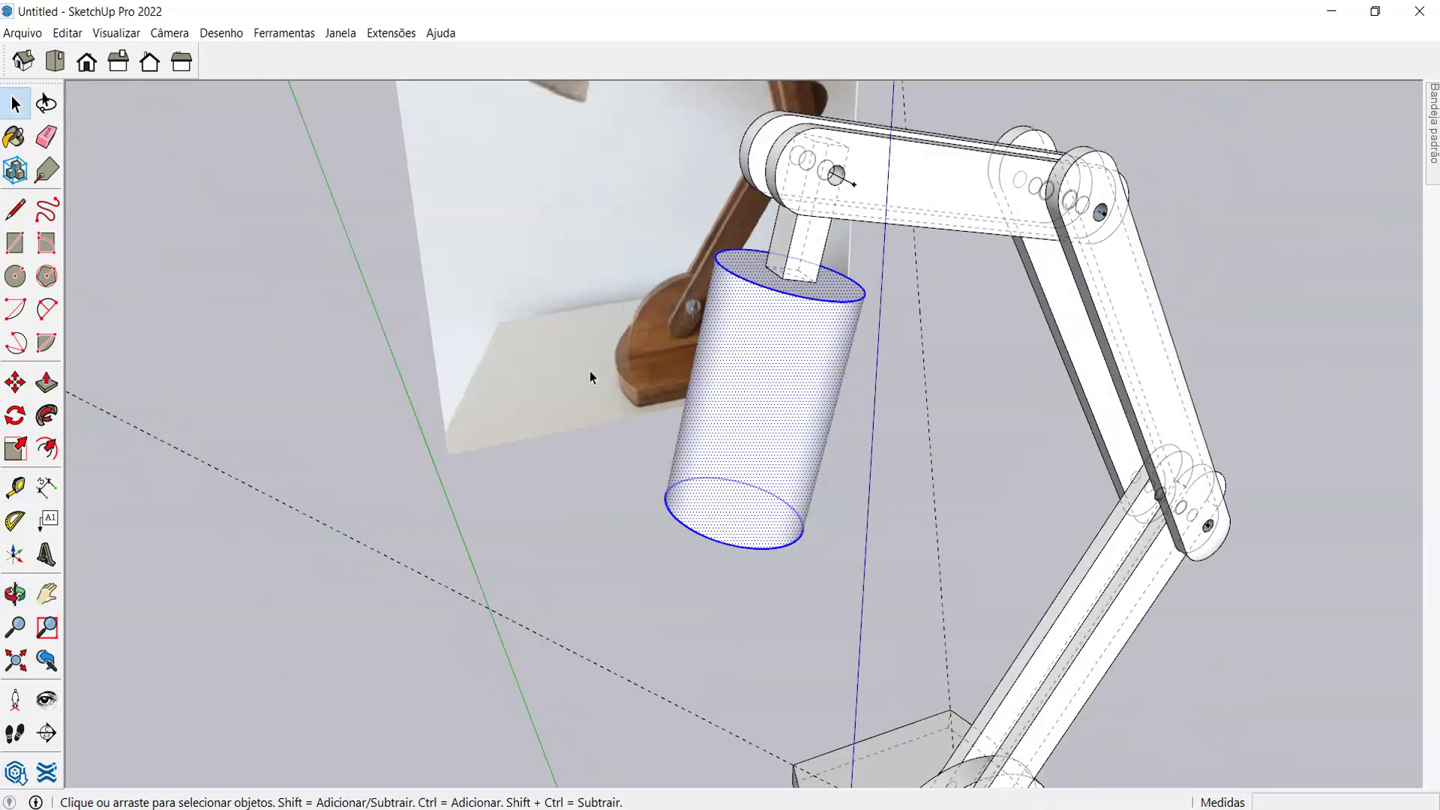
- Delete the whole lampshade cylinder under the neck post, keeping the post and arms
click(456, 571)
scroll(674, 250, down, 2)
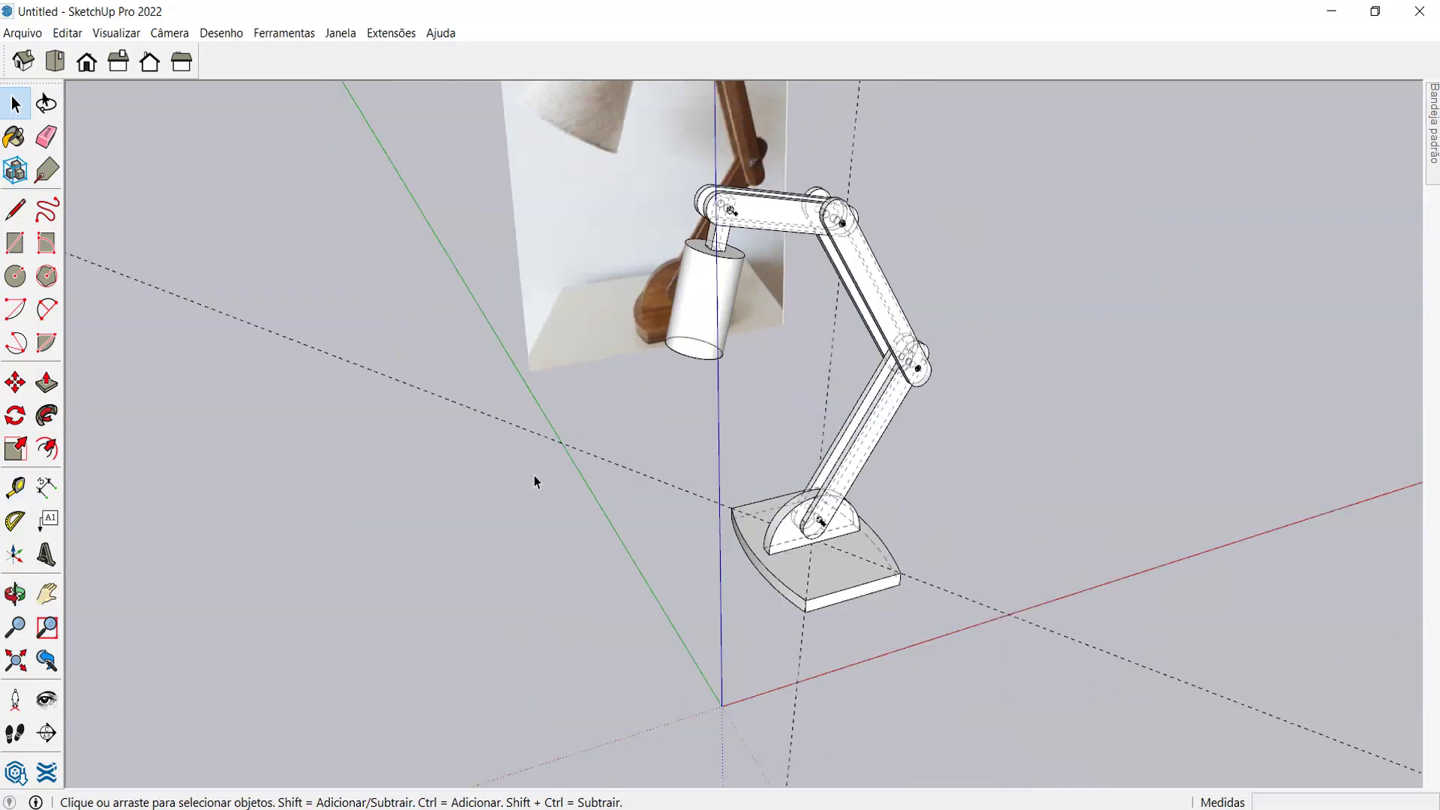
middle_drag(536, 482, 733, 218)
scroll(723, 418, up, 3)
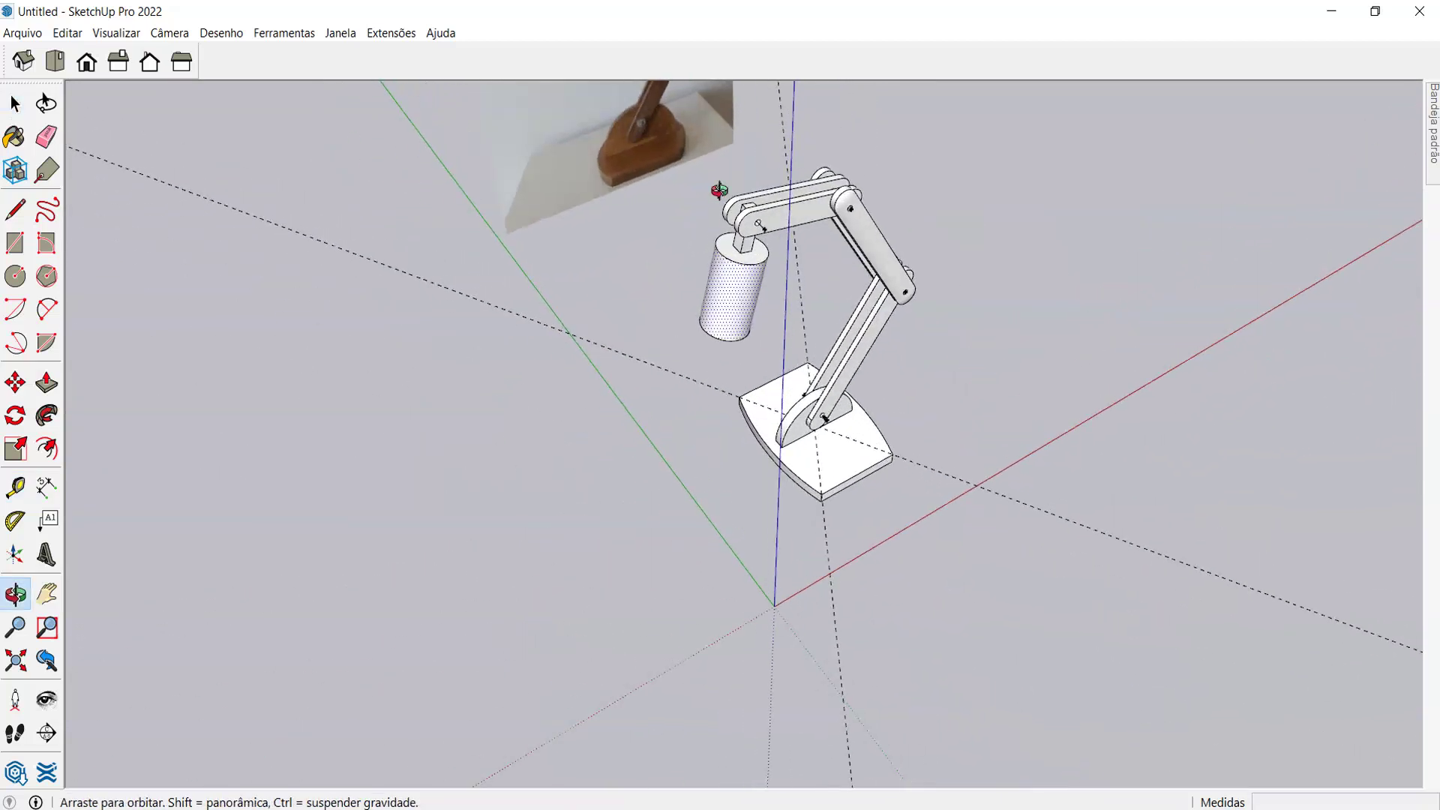
scroll(720, 247, up, 3)
scroll(720, 247, up, 2)
drag(675, 218, 980, 705)
middle_drag(675, 338, 614, 224)
drag(614, 223, 965, 696)
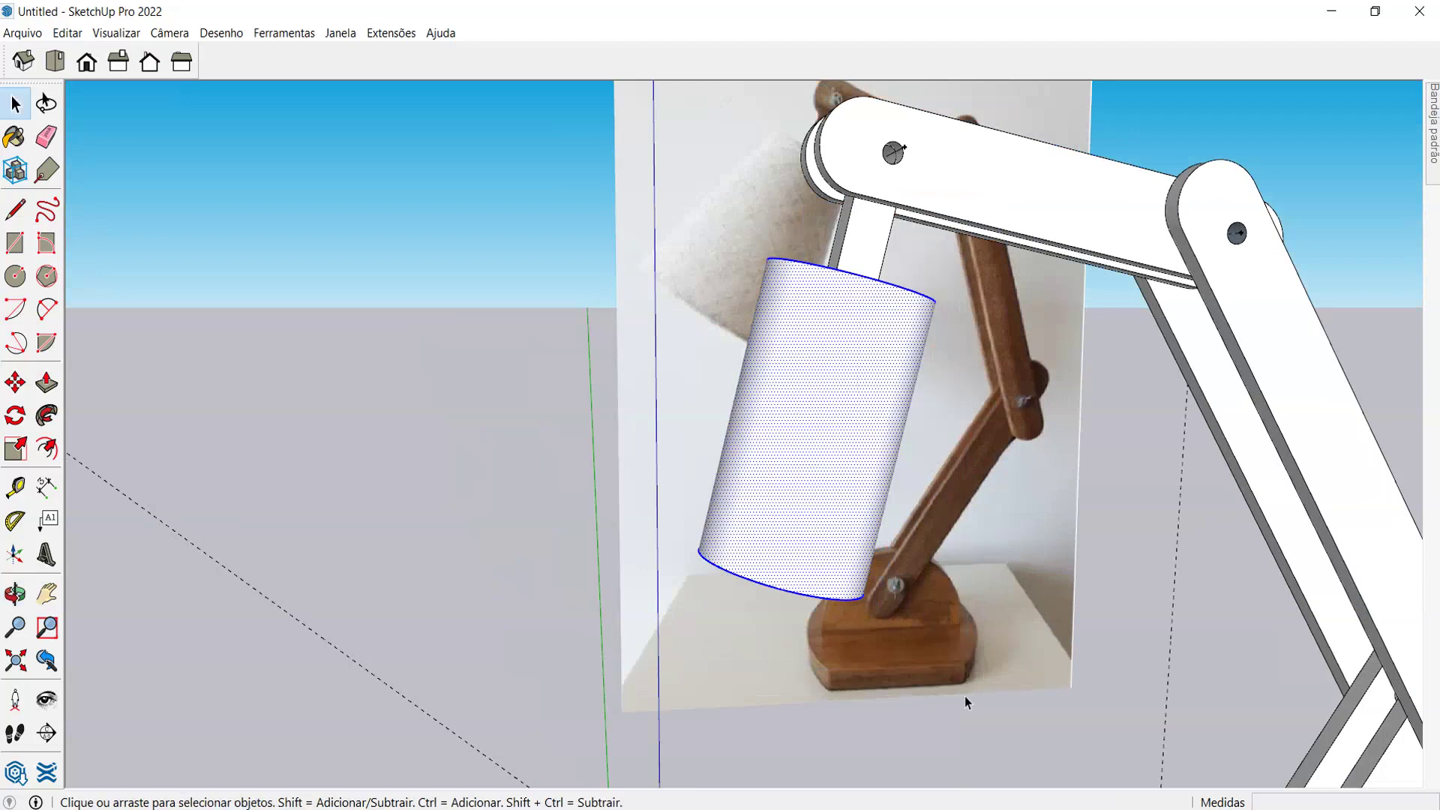
key(Delete)
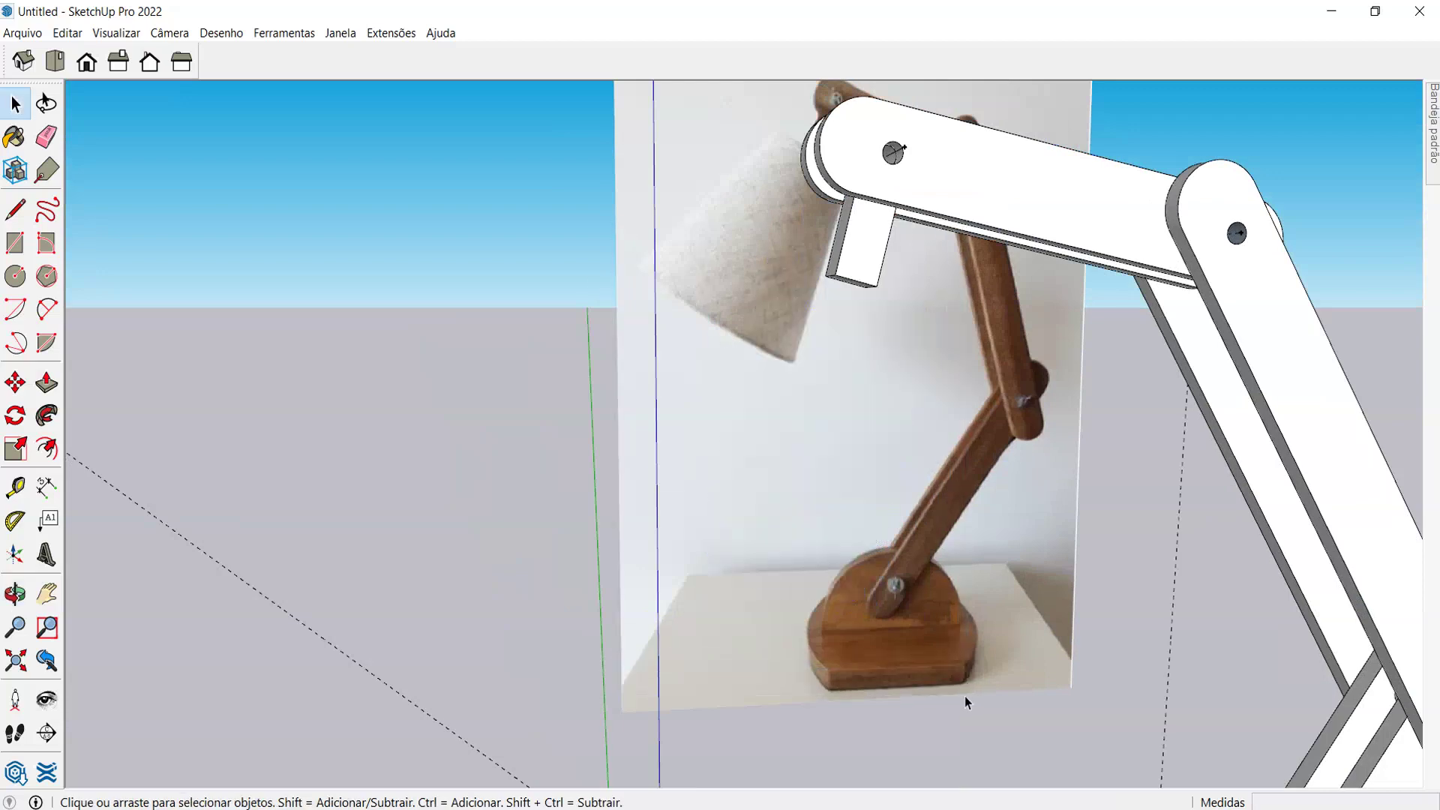
- Draw a circle flat on the ground in the empty area beside the lamp's base
scroll(605, 412, down, 5)
middle_drag(604, 411, 631, 584)
scroll(619, 595, up, 2)
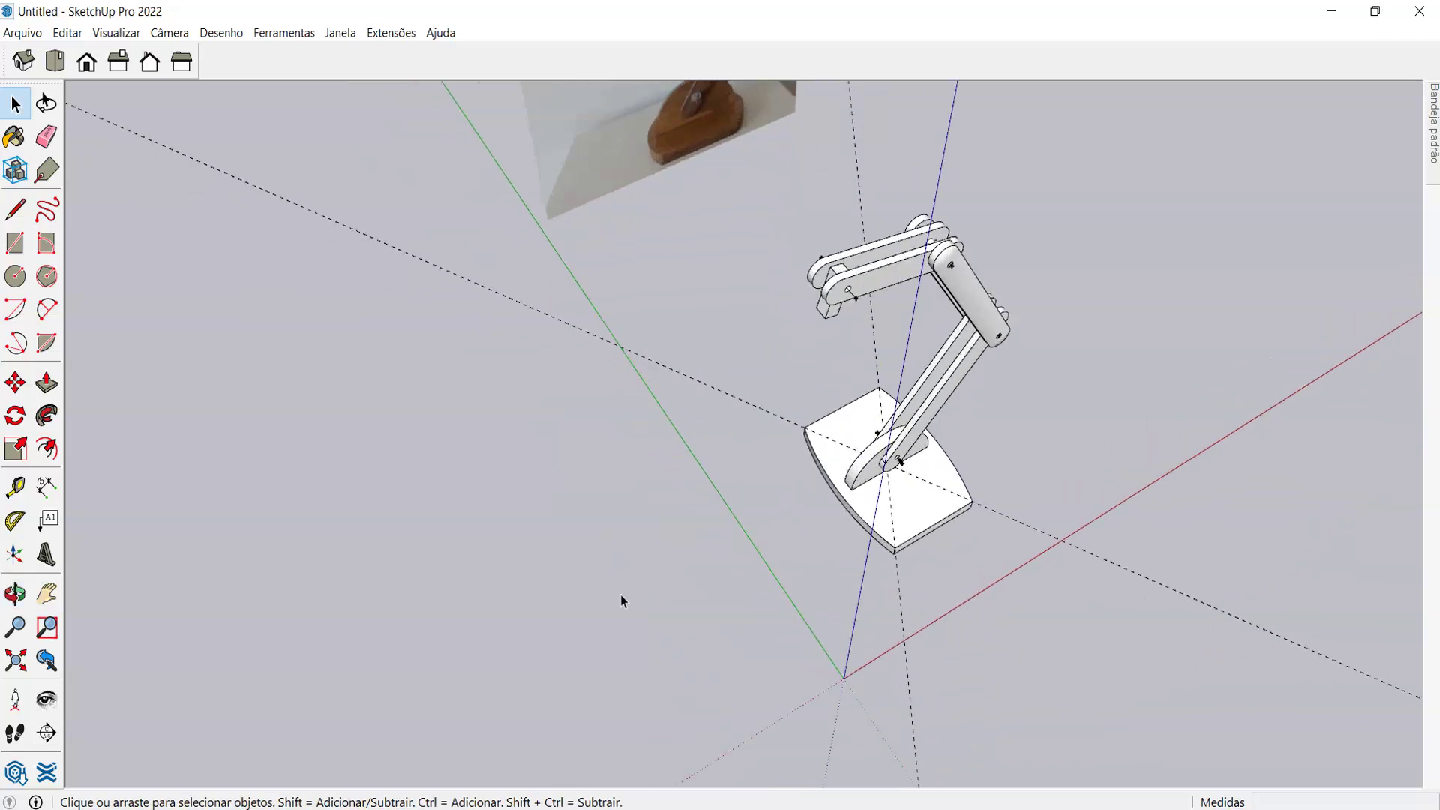
key(r)
key(c)
click(660, 623)
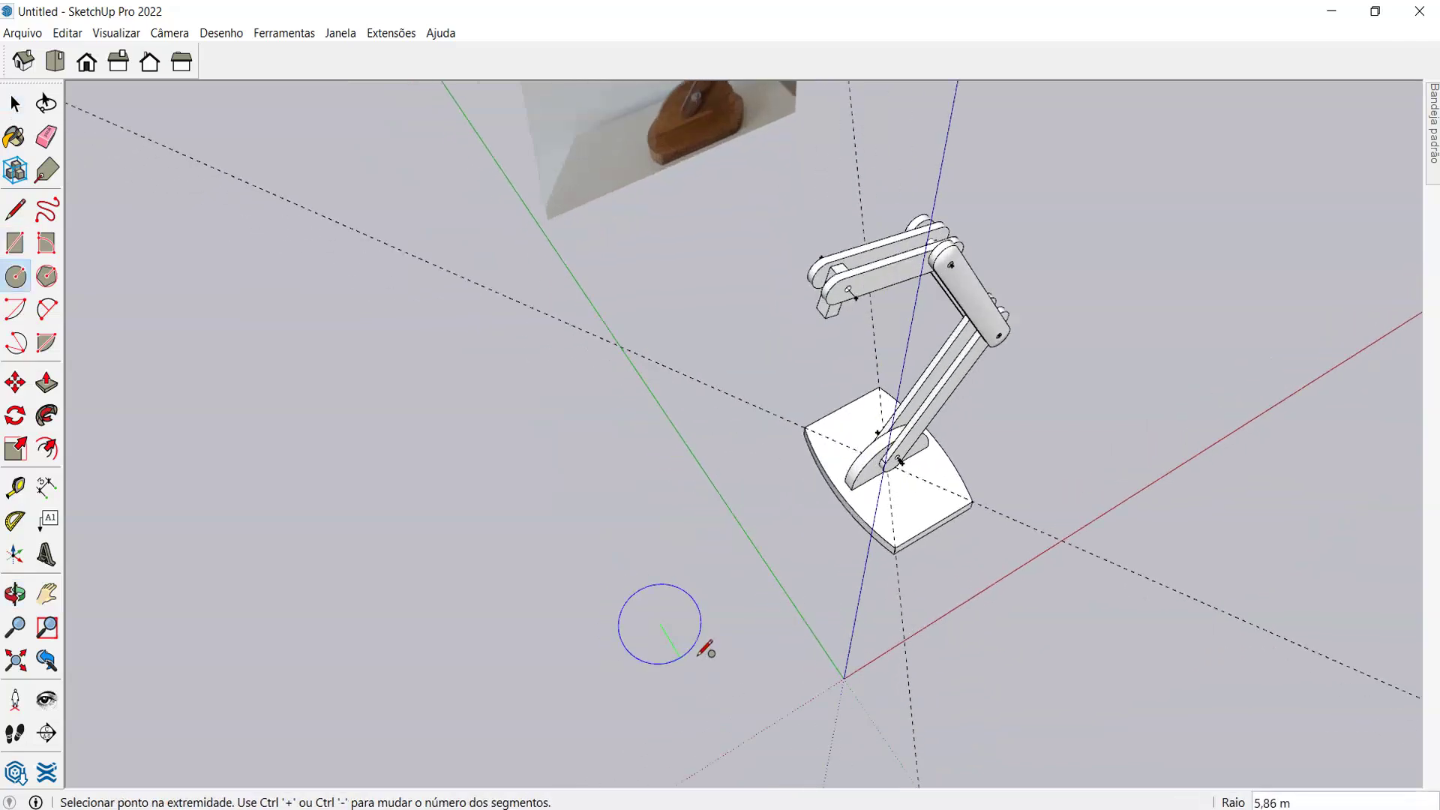
click(706, 649)
scroll(660, 620, up, 3)
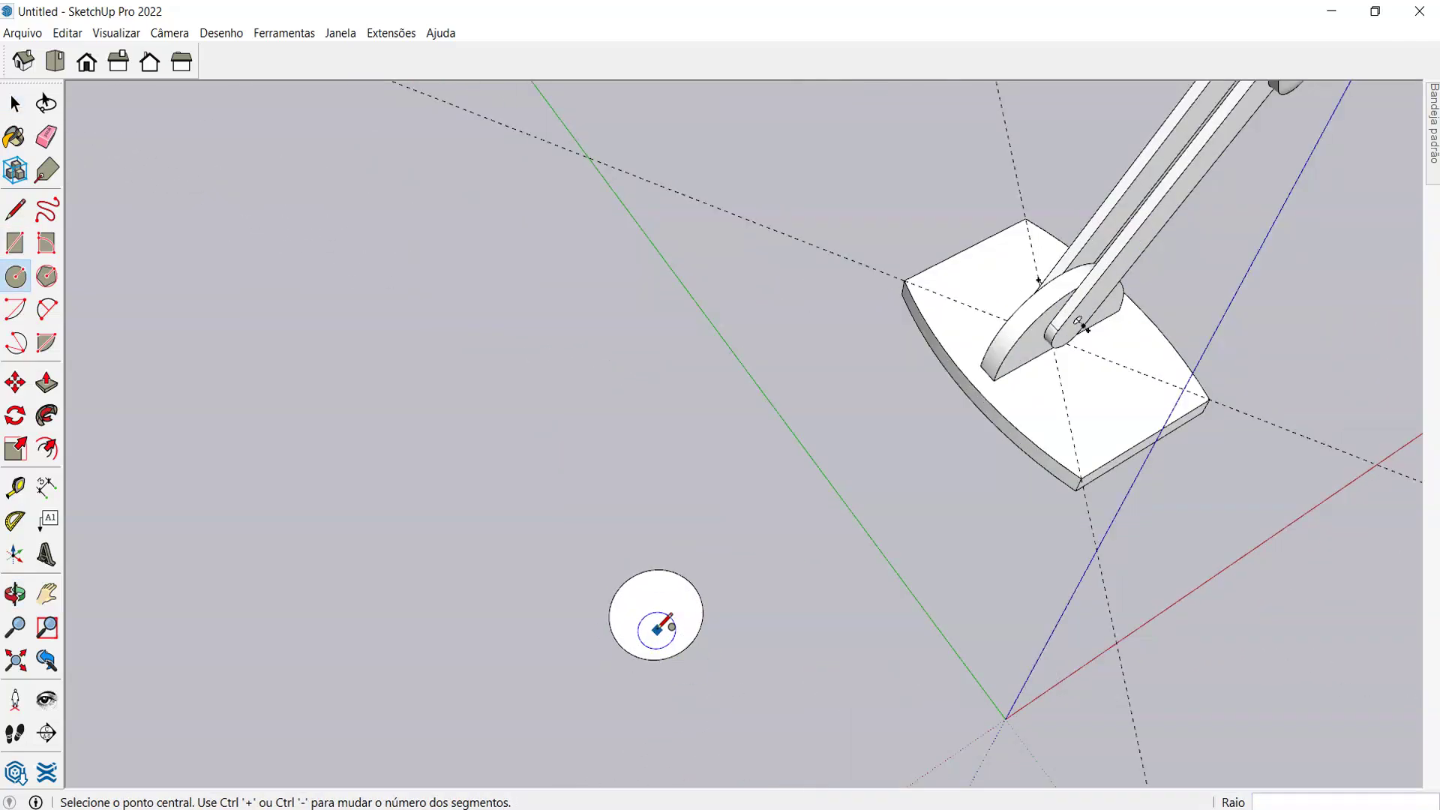
- Extrude the ground circle 10 m upward into a cylinder for the new lampshade
key(p)
click(662, 620)
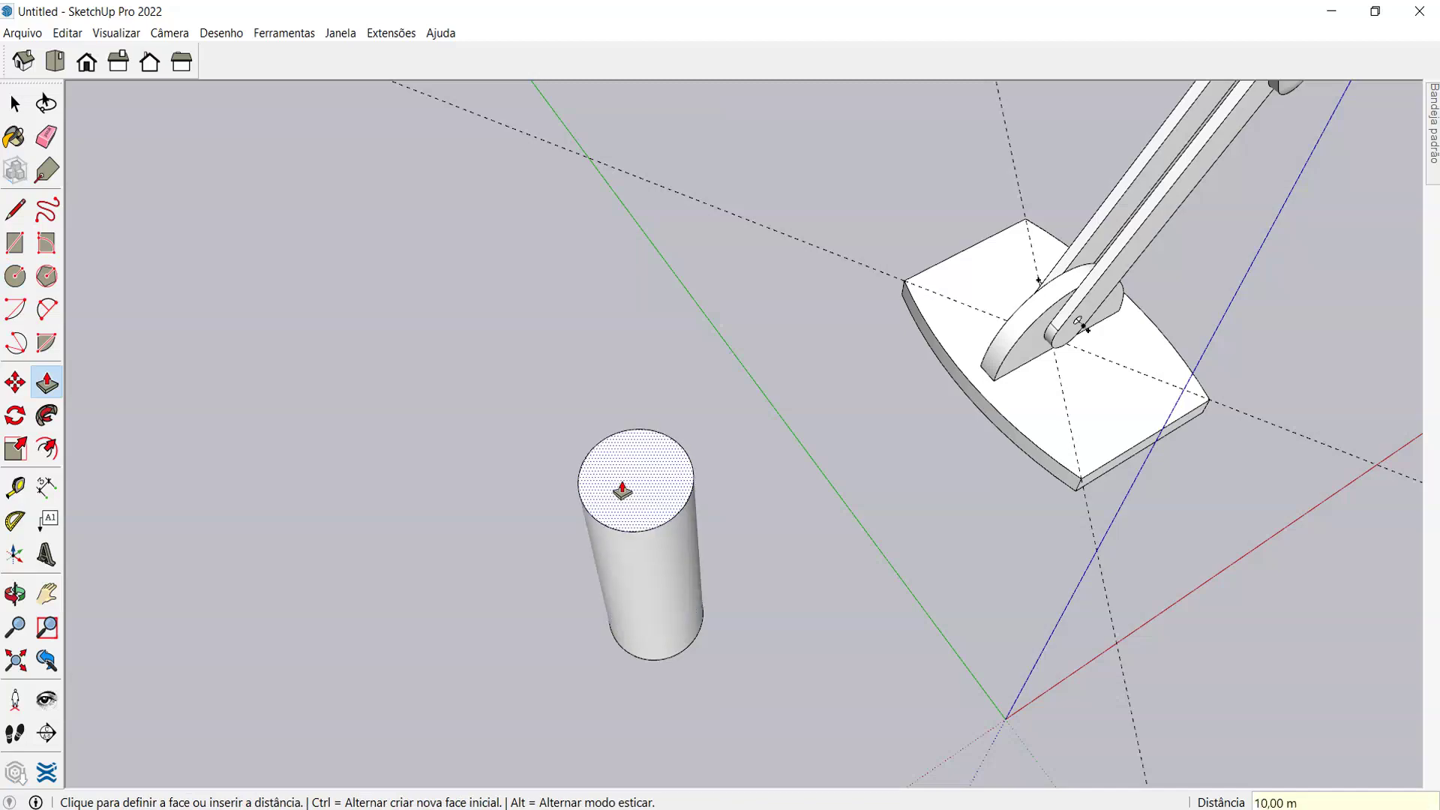
click(622, 491)
scroll(643, 582, up, 2)
- Offset the edge of the new cylinder's top face inward by 0.05 m
key(f)
scroll(645, 443, up, 2)
click(630, 396)
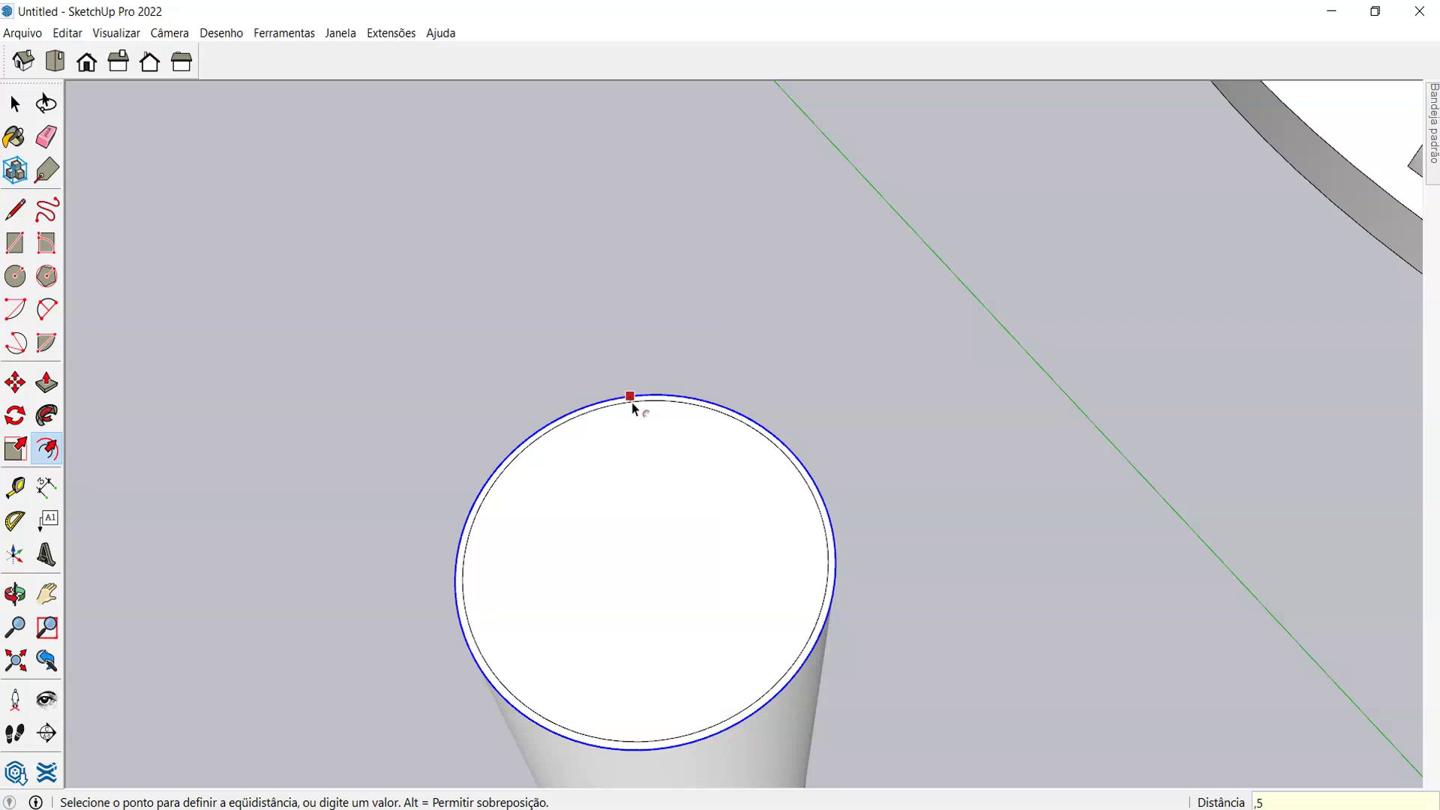
key(Escape)
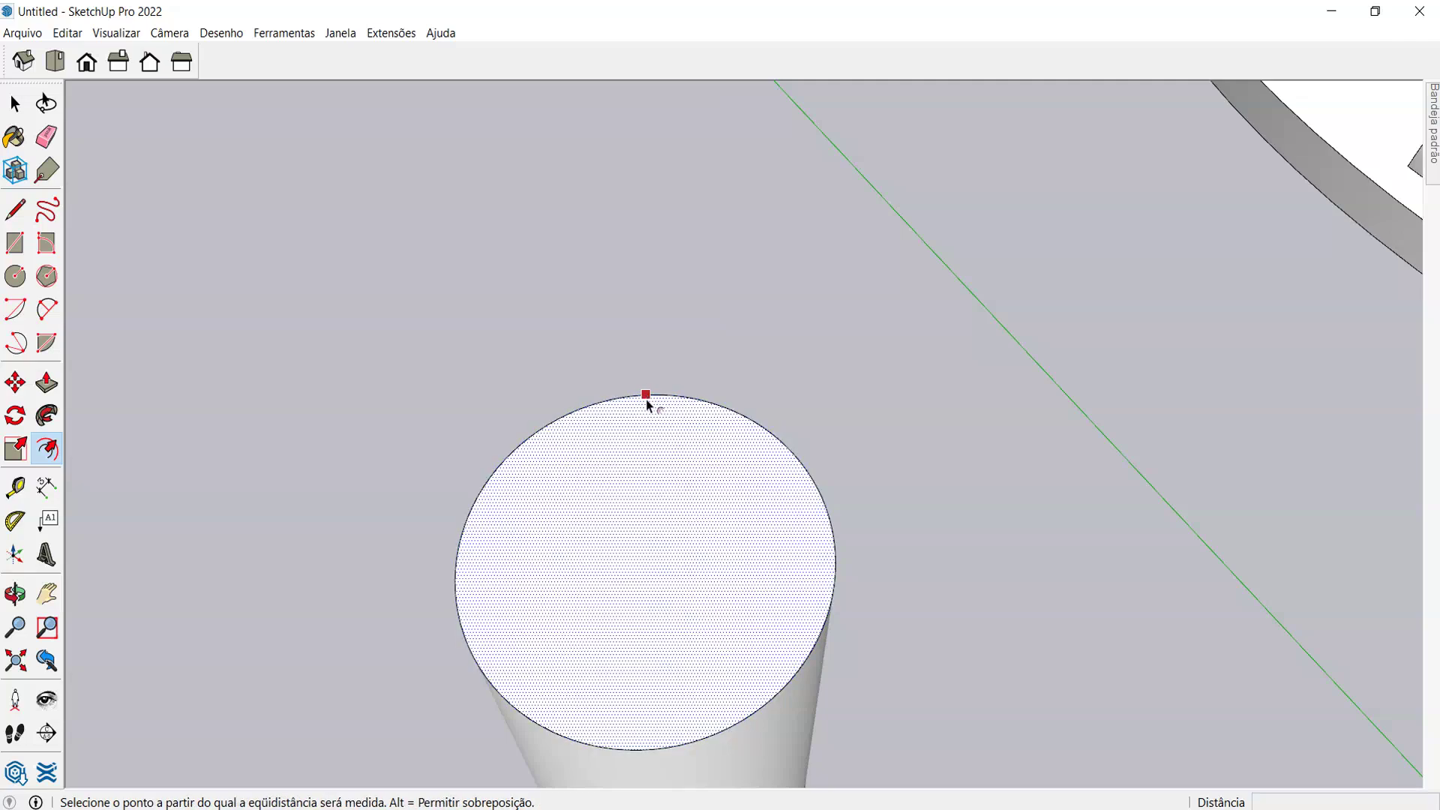
click(646, 403)
key(Escape)
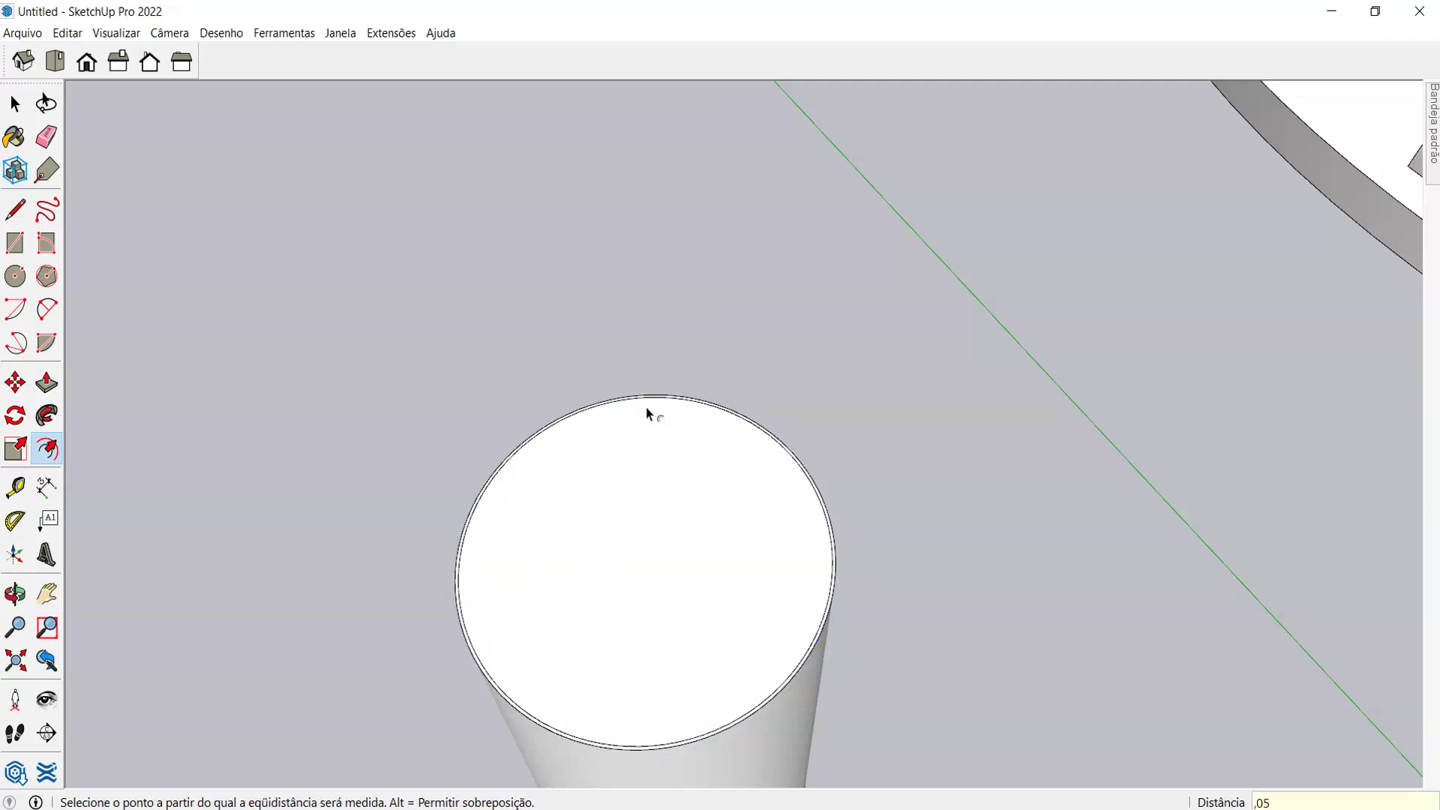
key(space)
scroll(599, 423, down, 3)
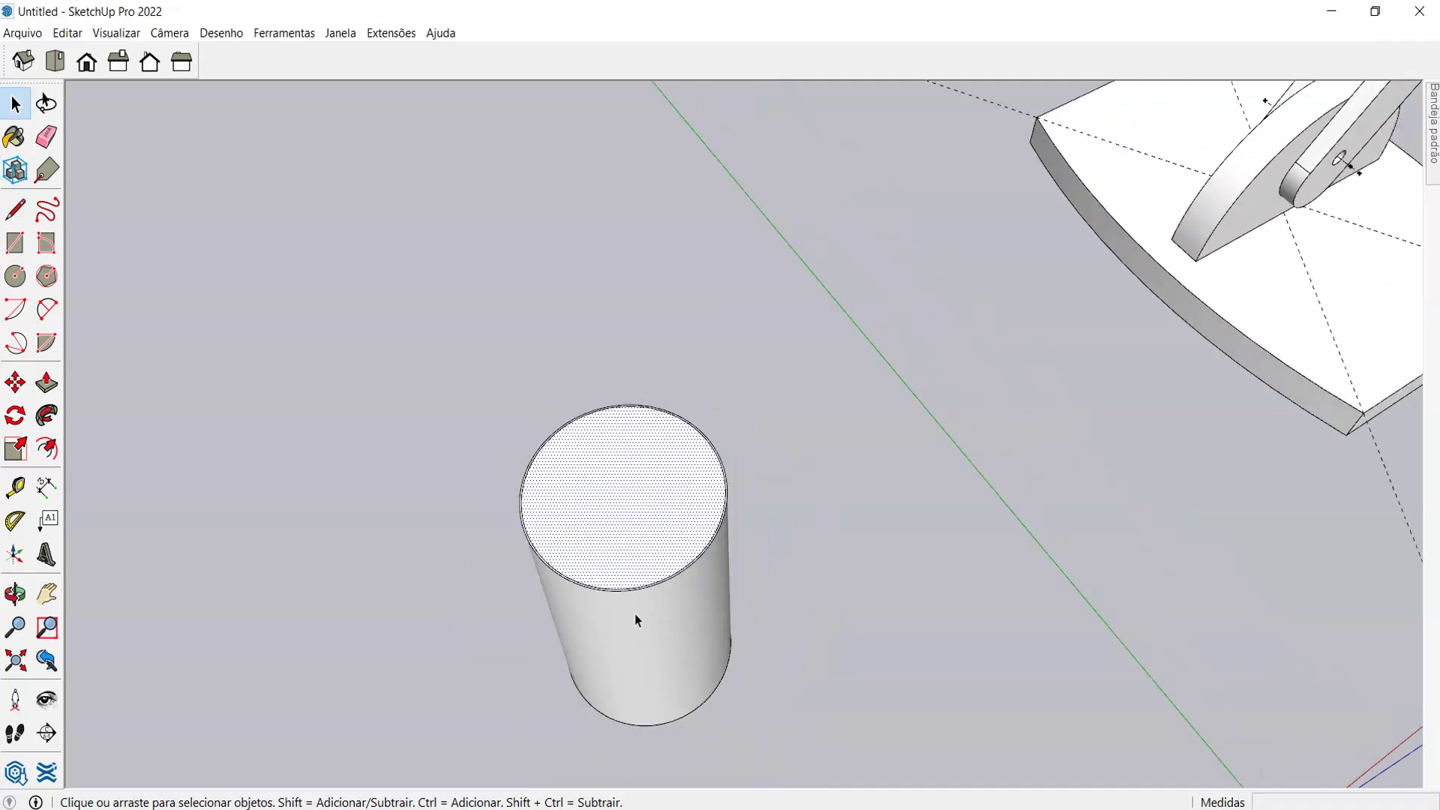
key(l)
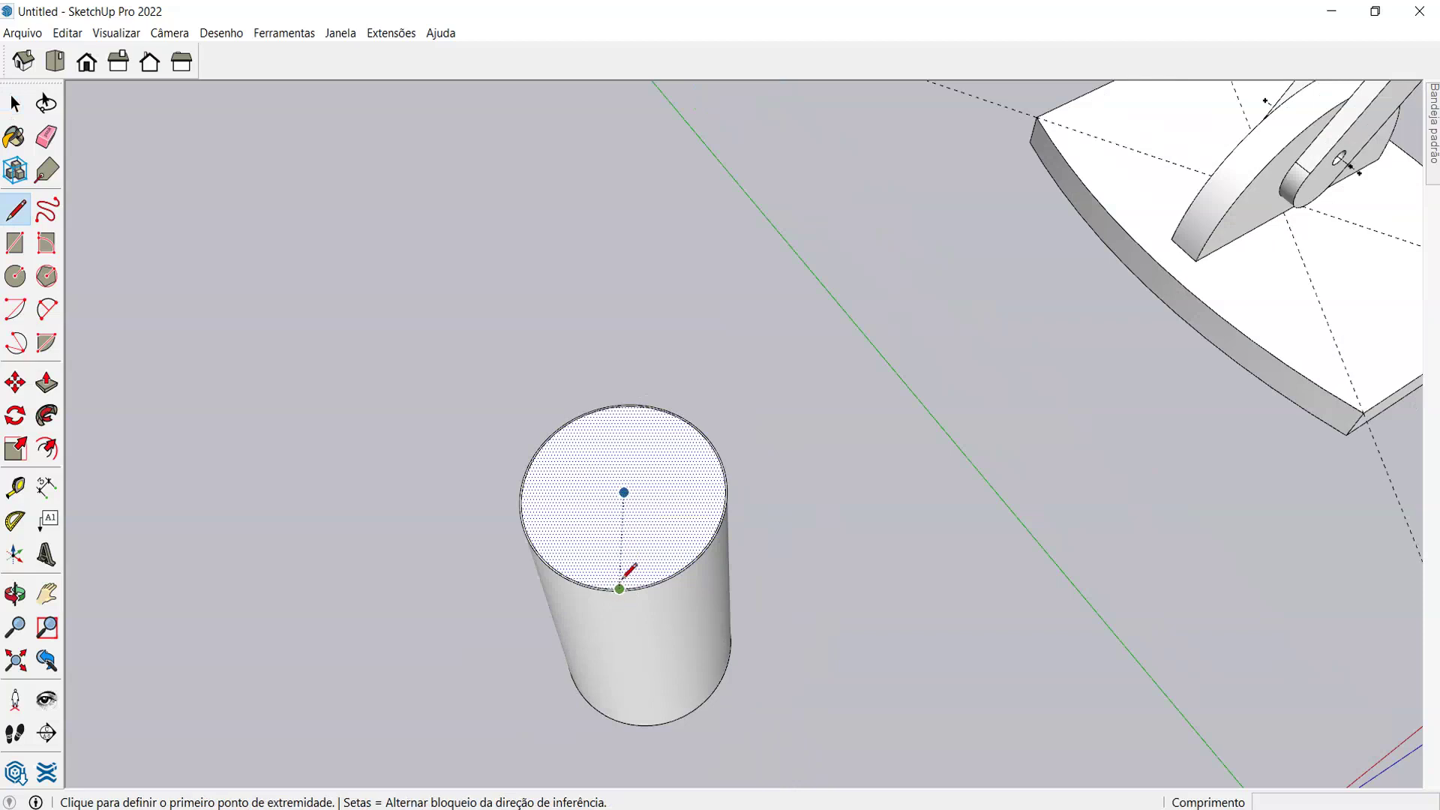
click(624, 492)
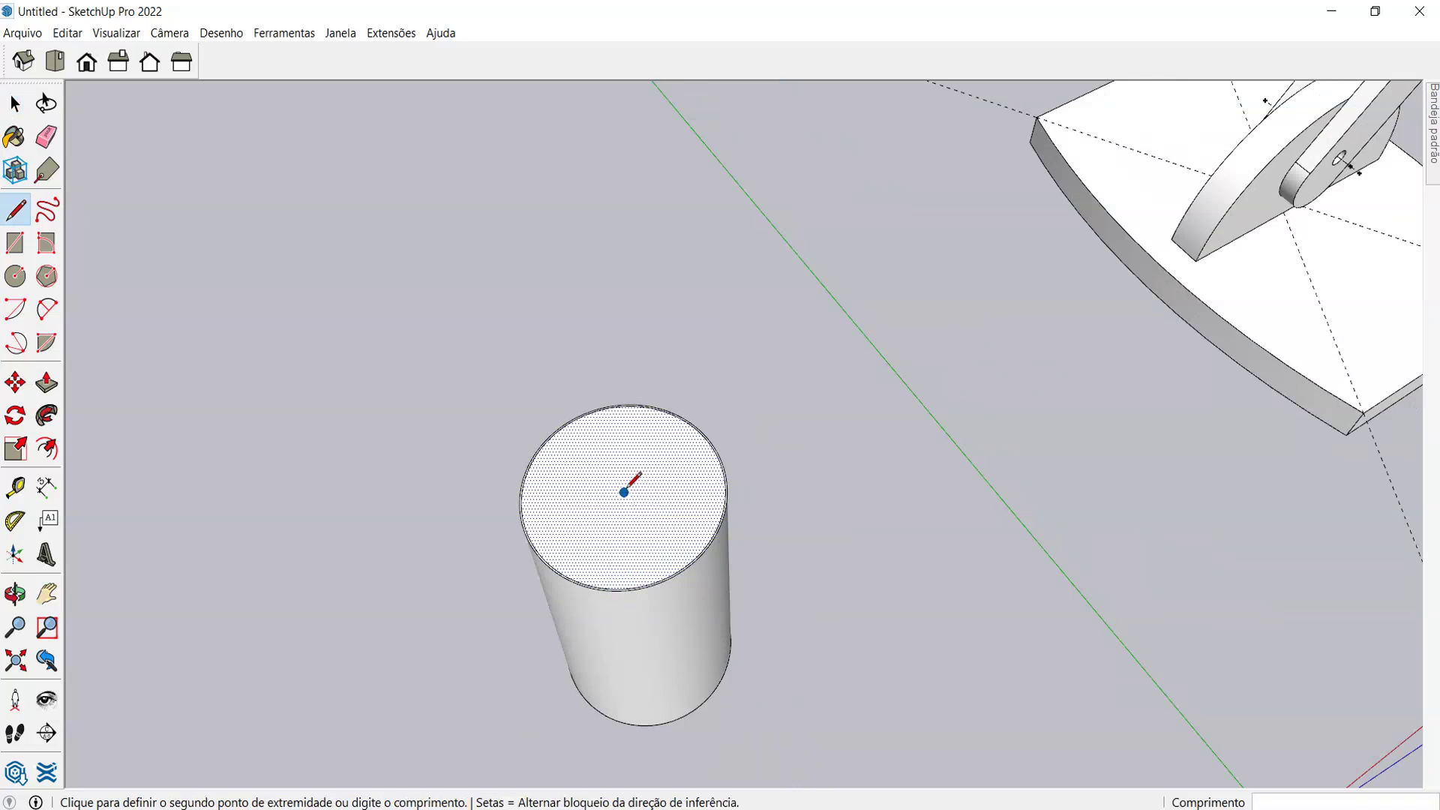
middle_drag(608, 381, 586, 500)
scroll(609, 360, up, 3)
click(606, 377)
click(586, 500)
key(space)
key(ctrl+z)
key(ctrl+z)
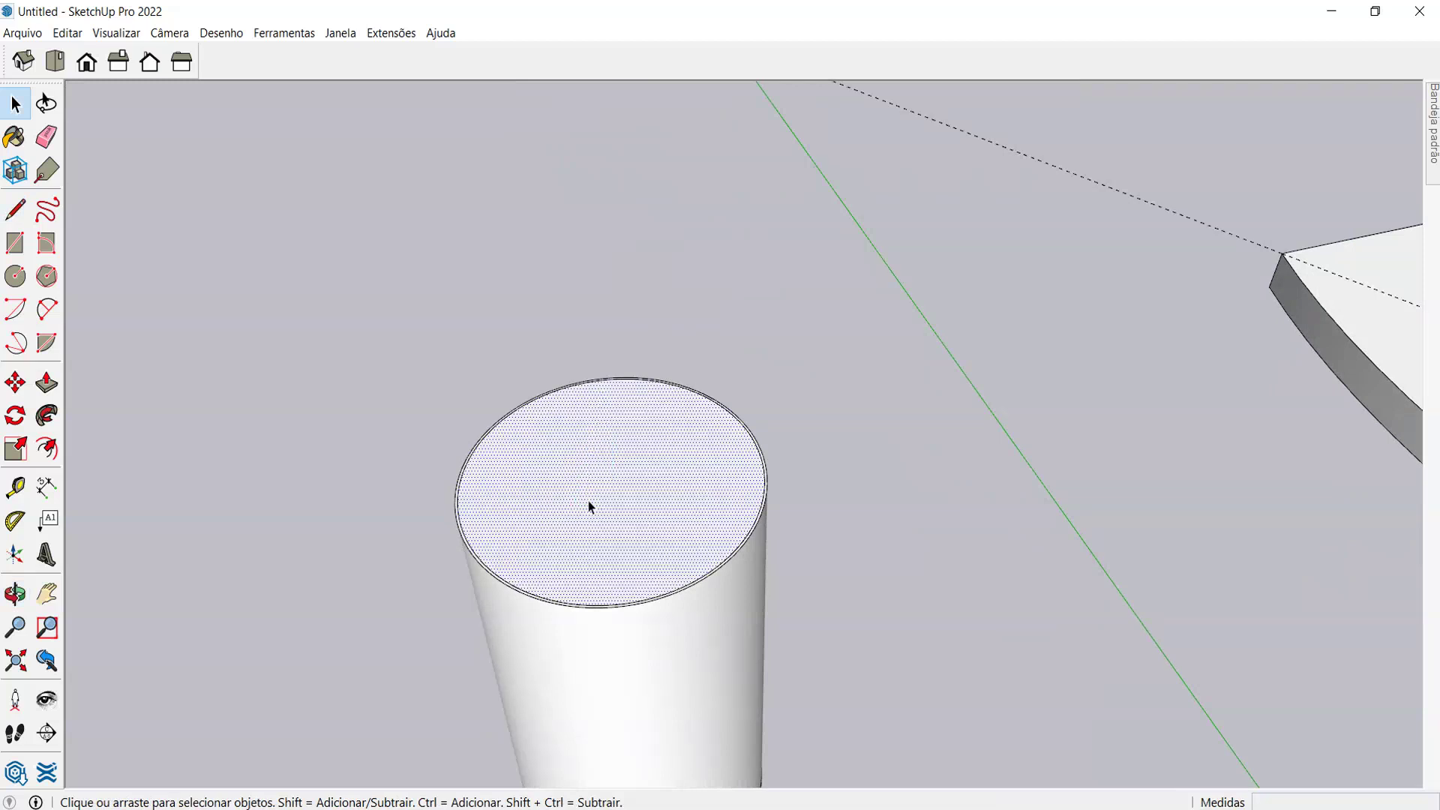
- Place a vertical guide about 3.06 m long rising from the centre of the cylinder's top face
key(t)
click(612, 479)
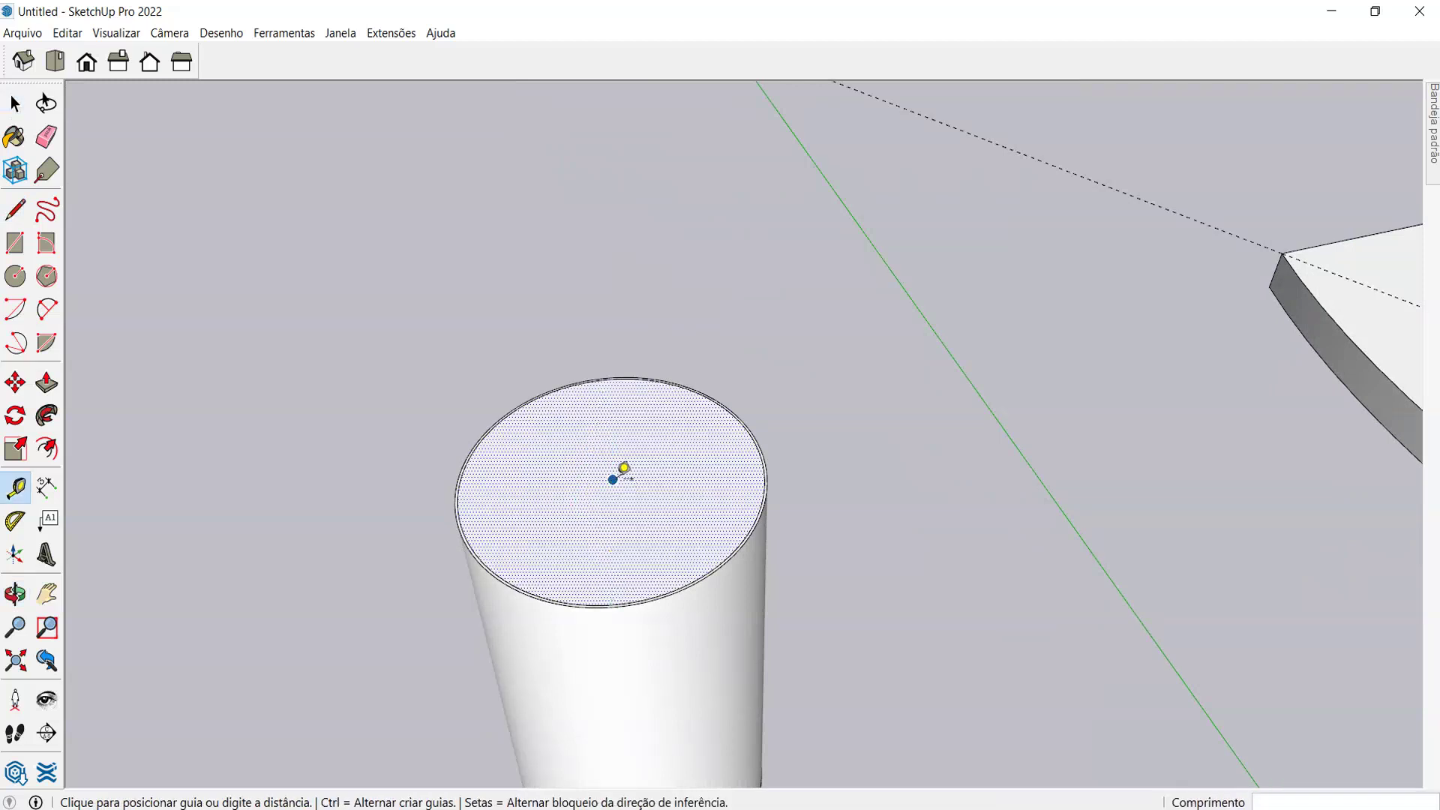
click(563, 345)
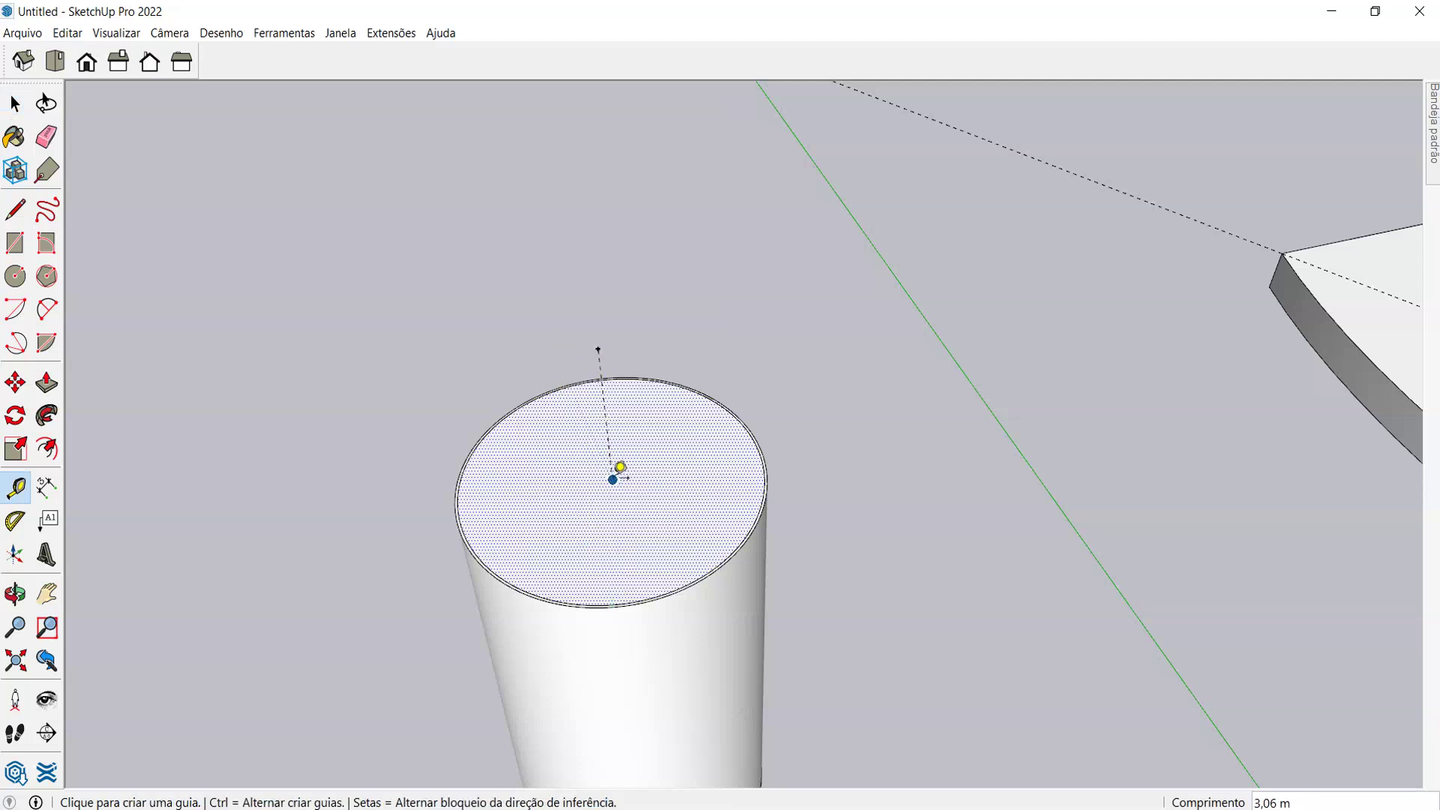
- Draw a line along the red axis from the top face's centre past the rim and delete the portion inside the rim
key(l)
click(612, 479)
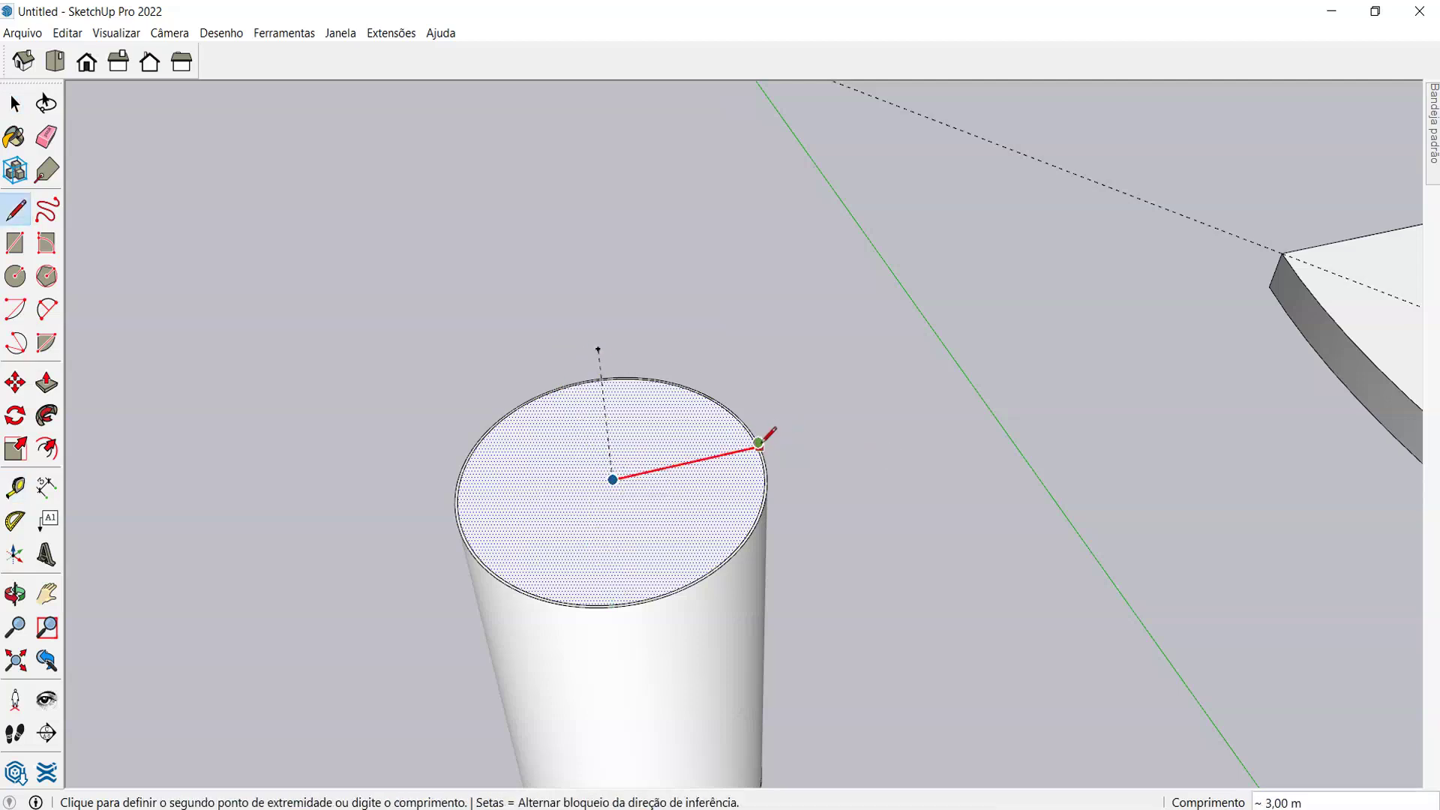
scroll(759, 447, up, 5)
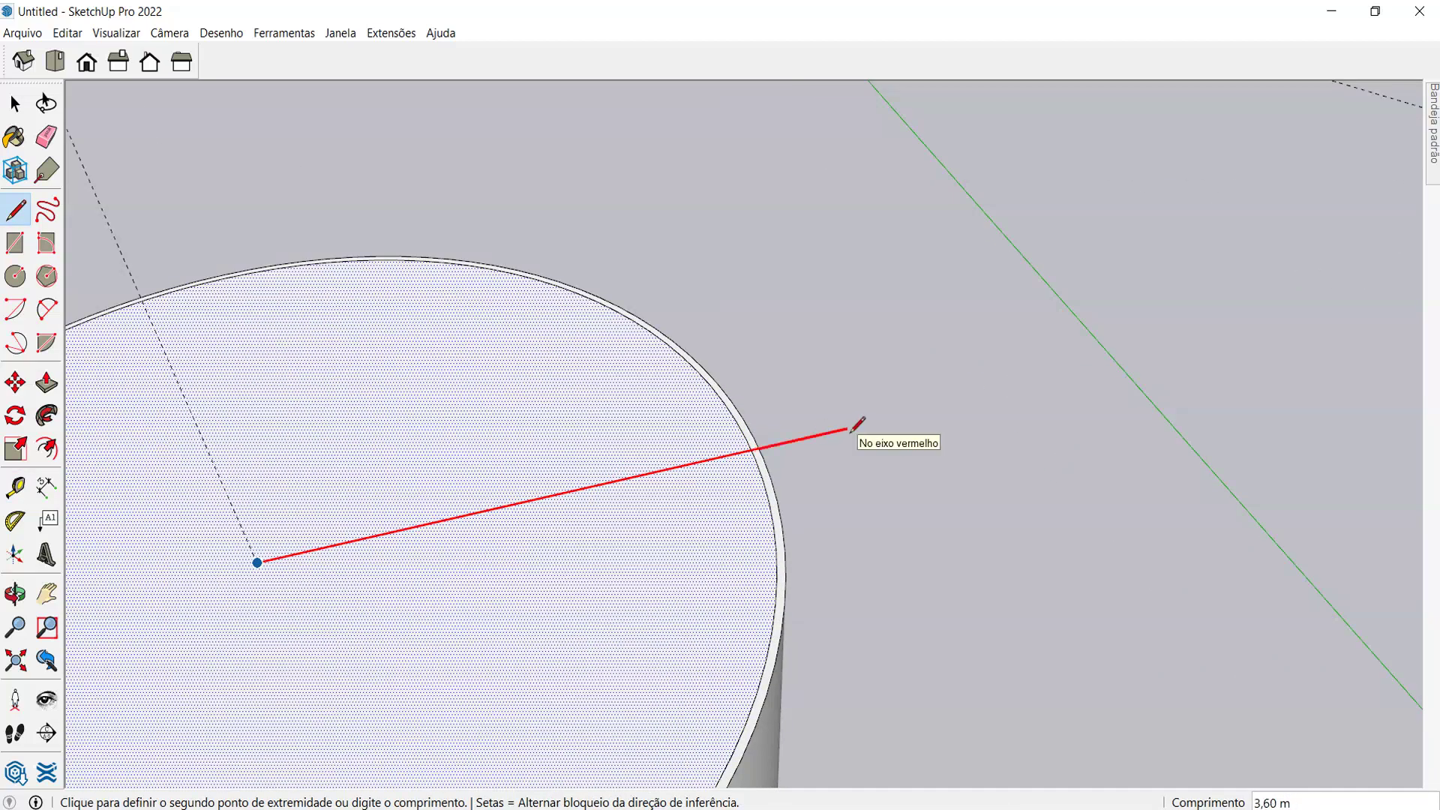
click(902, 415)
scroll(902, 415, down, 4)
click(900, 411)
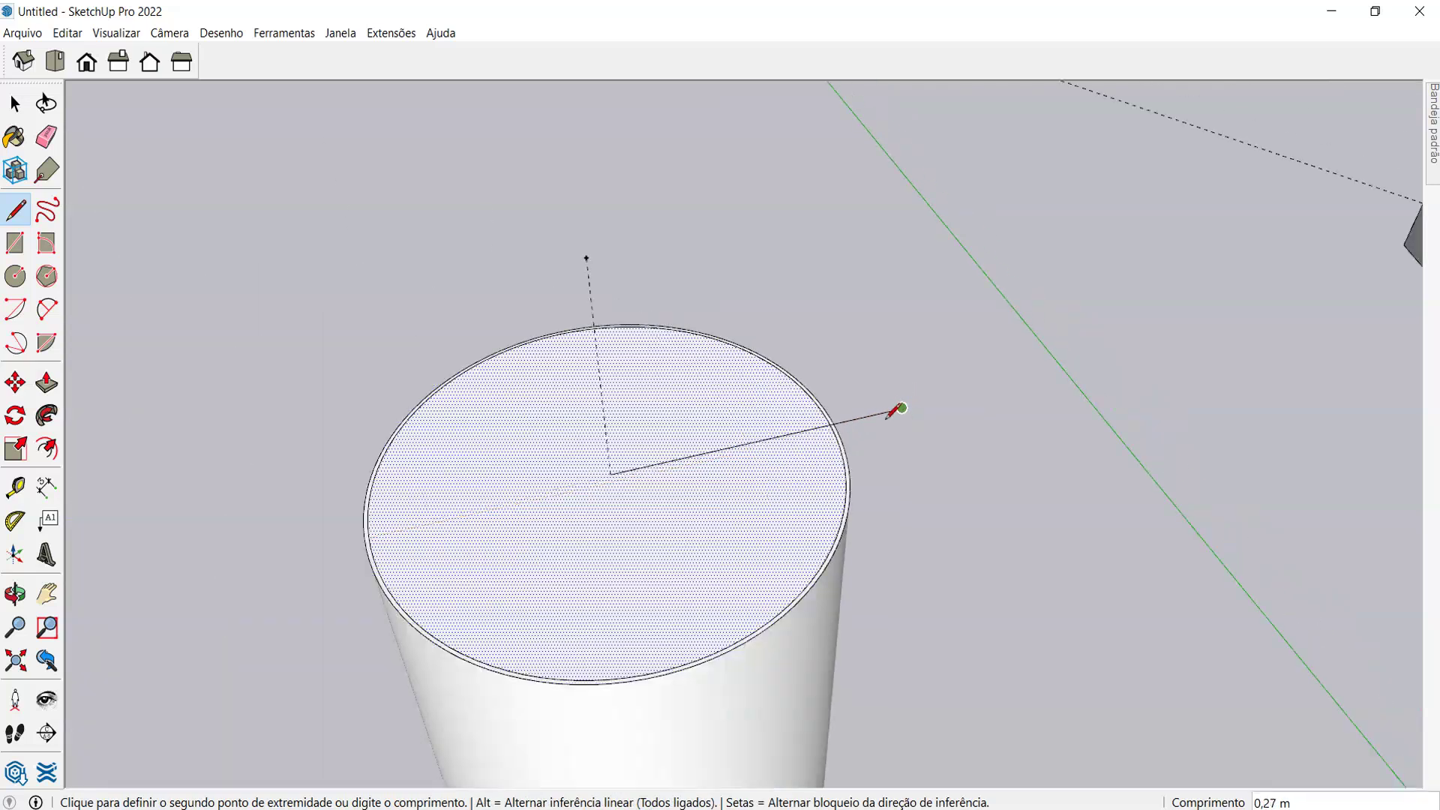
key(space)
click(763, 442)
key(Delete)
- Push the inner top face down through the cylinder's full height to hollow it into an open tube
scroll(763, 438, down, 5)
scroll(777, 379, up, 2)
key(p)
click(817, 405)
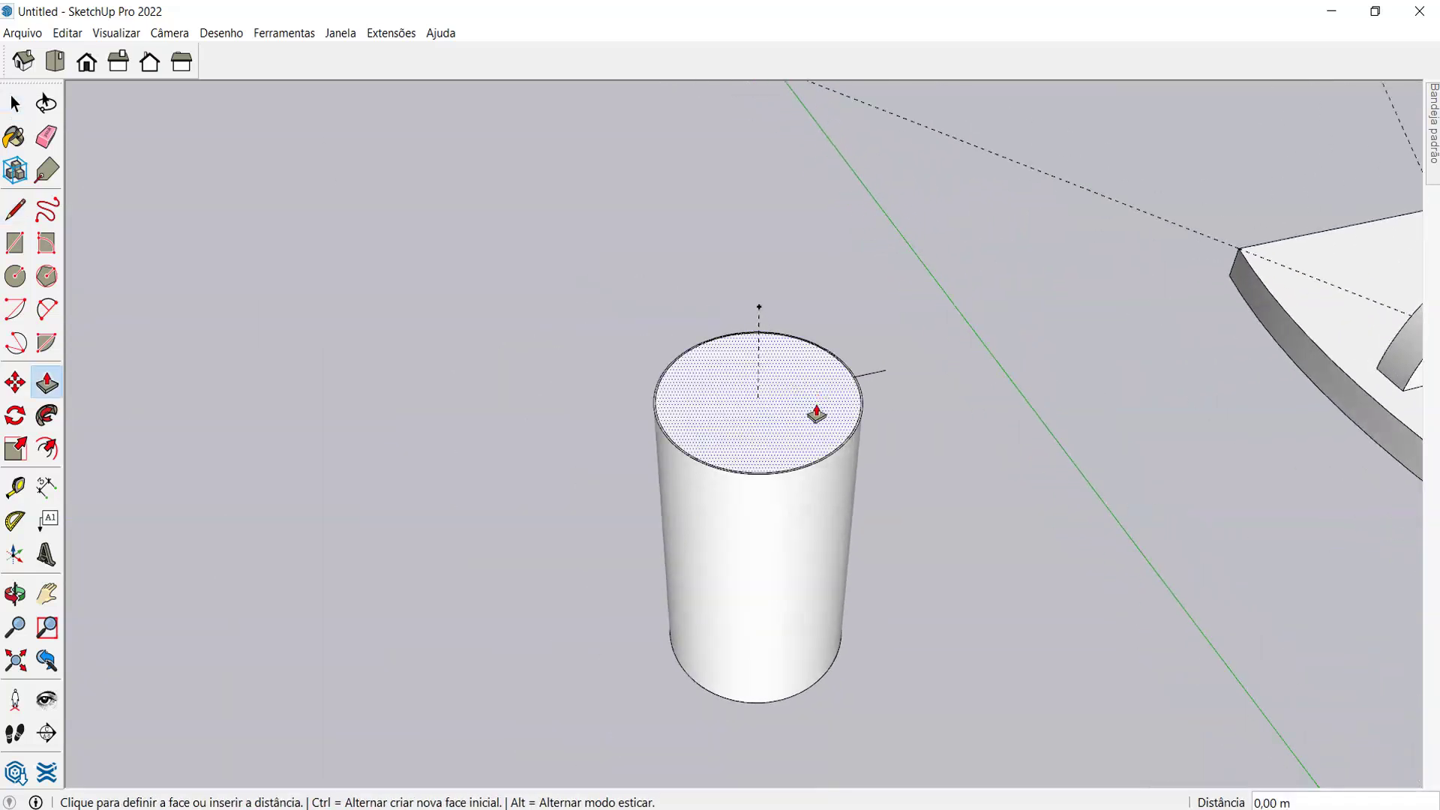
click(742, 708)
middle_drag(743, 711, 723, 578)
scroll(629, 418, up, 3)
scroll(643, 482, up, 3)
scroll(546, 405, up, 2)
- Scale the tube's bottom ring uniformly about its centre to roughly twice its size, flaring the lampshade
key(space)
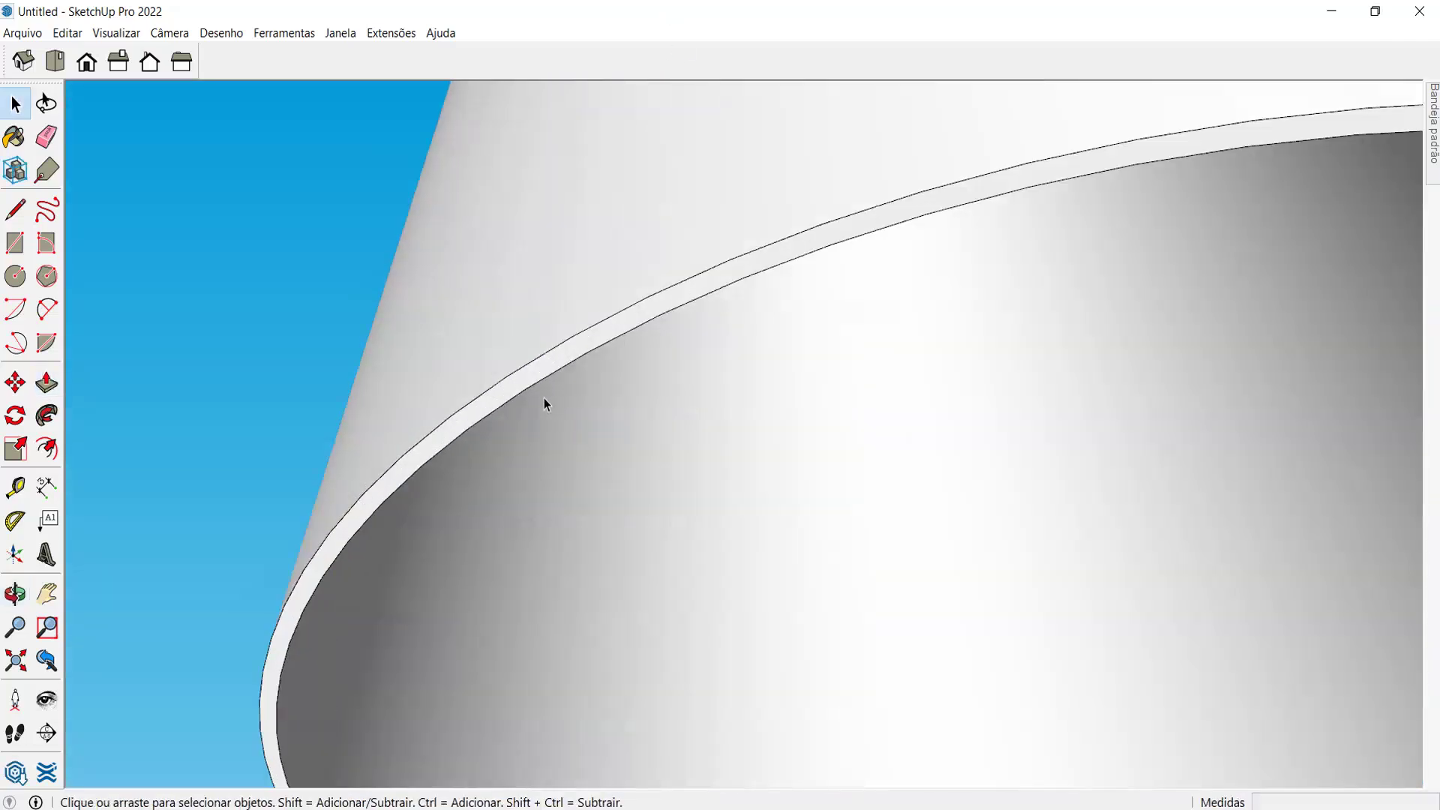
key(s)
middle_drag(528, 379, 732, 334)
scroll(727, 353, down, 3)
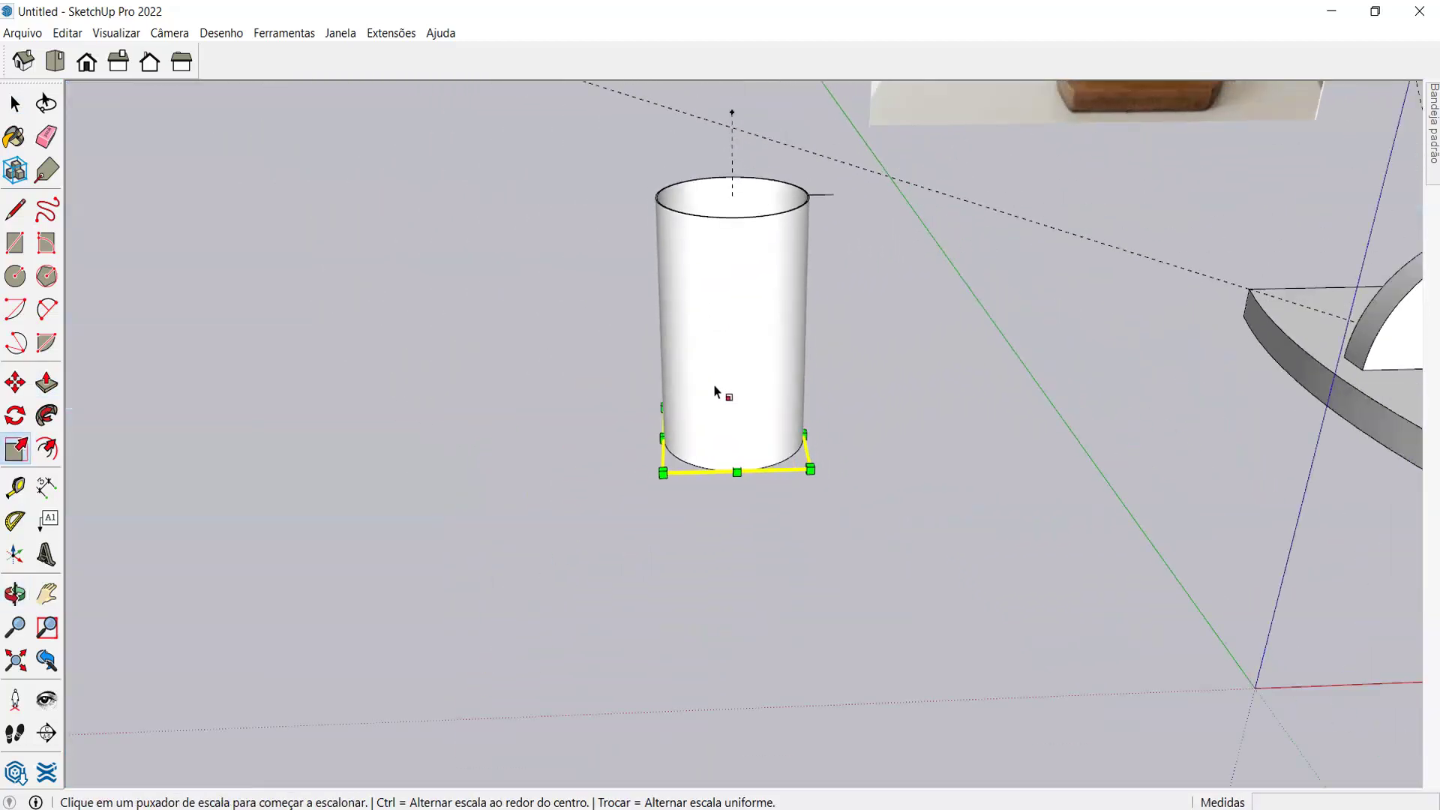
key(ctrl)
click(810, 469)
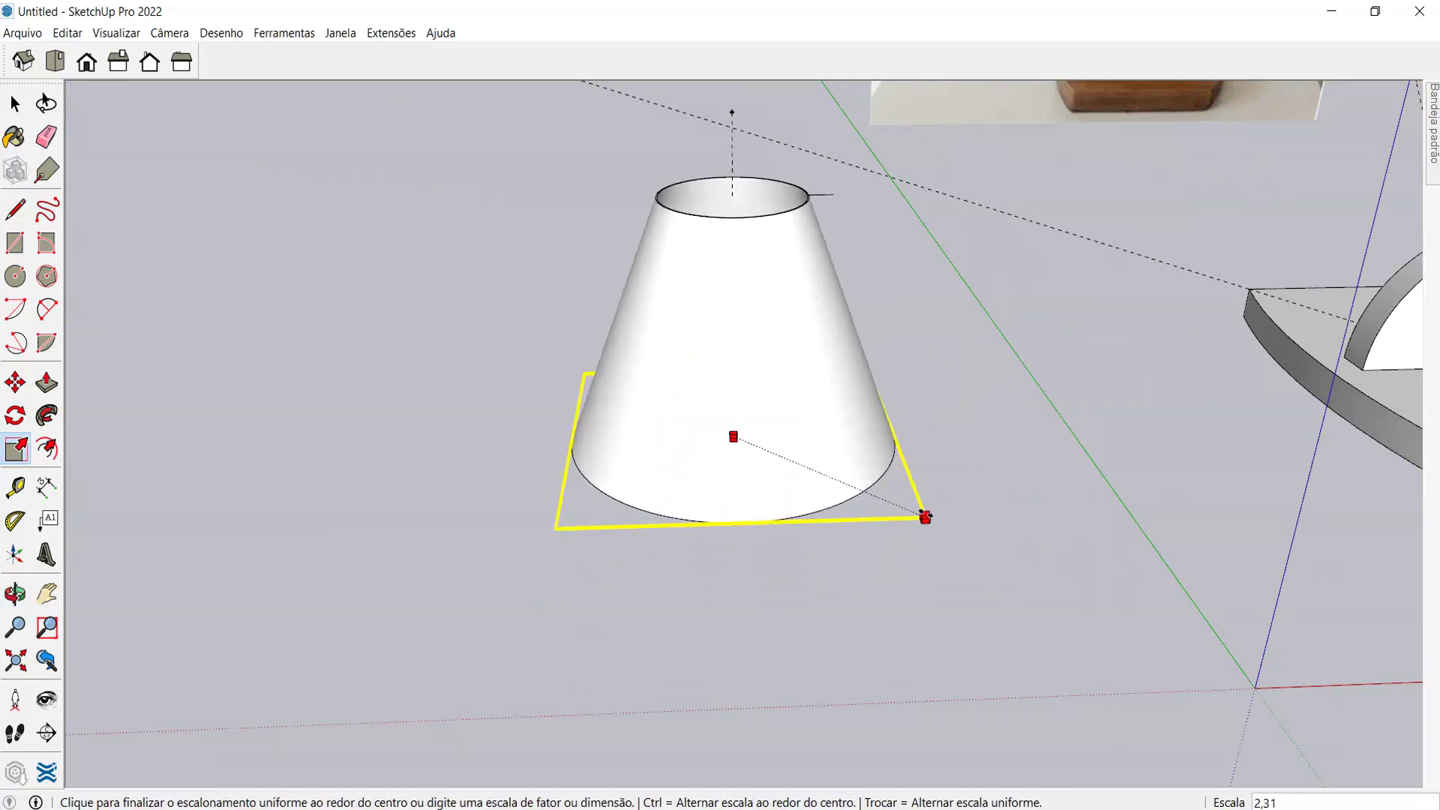
click(910, 503)
scroll(879, 405, down, 5)
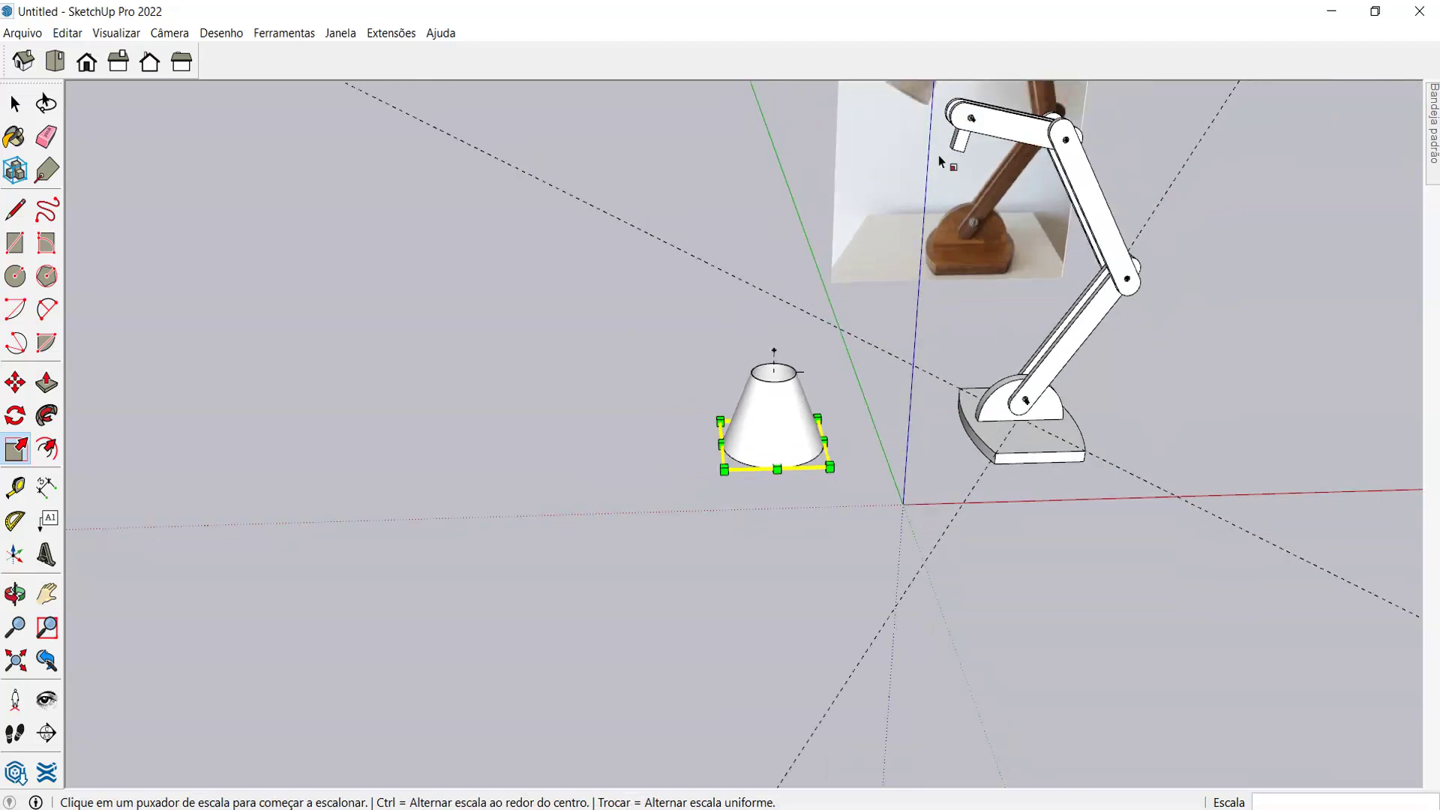
- Reduce the flared bottom ring uniformly about its centre by a factor of about 0.81 to match the reference photo
middle_drag(922, 344, 844, 77)
scroll(690, 585, up, 8)
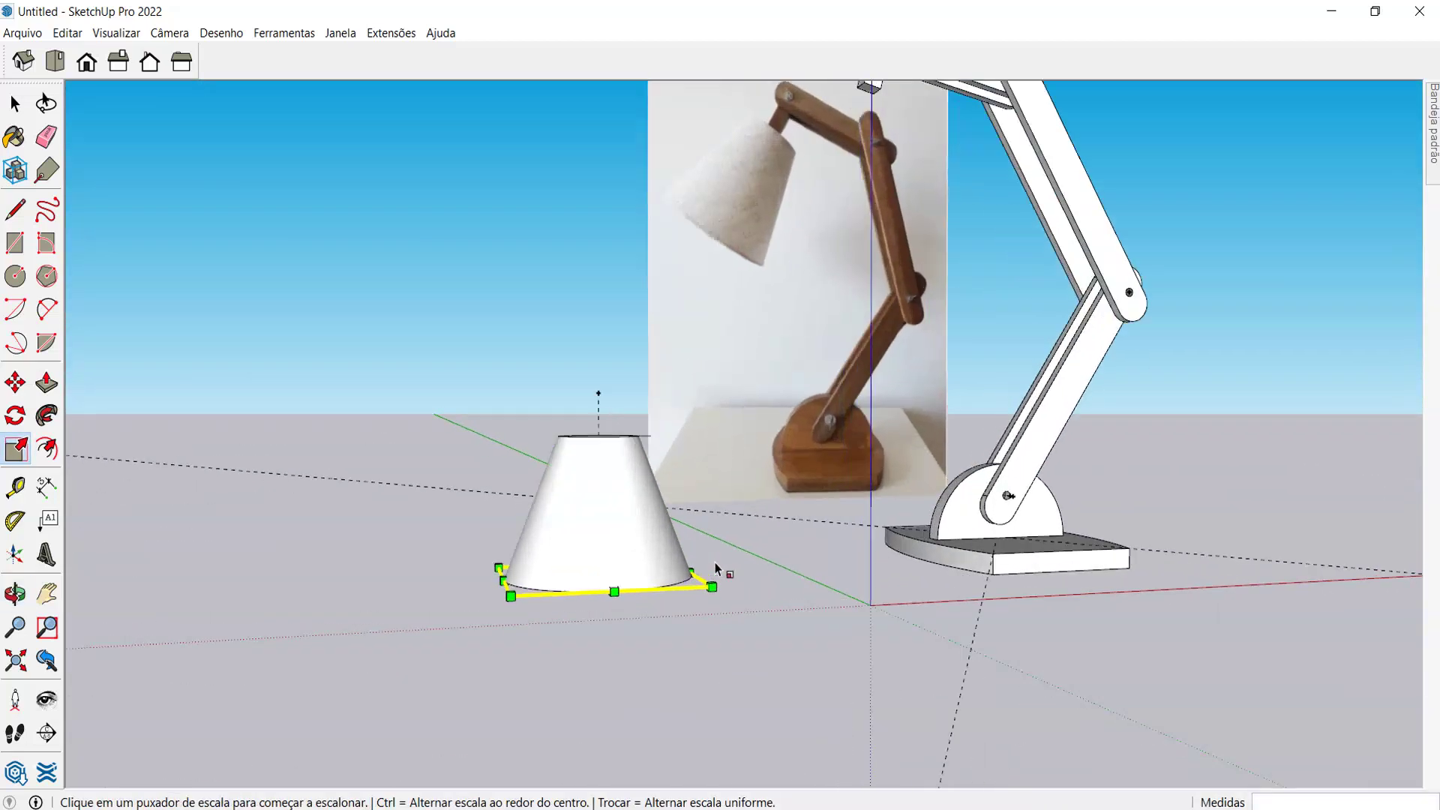
key(ctrl)
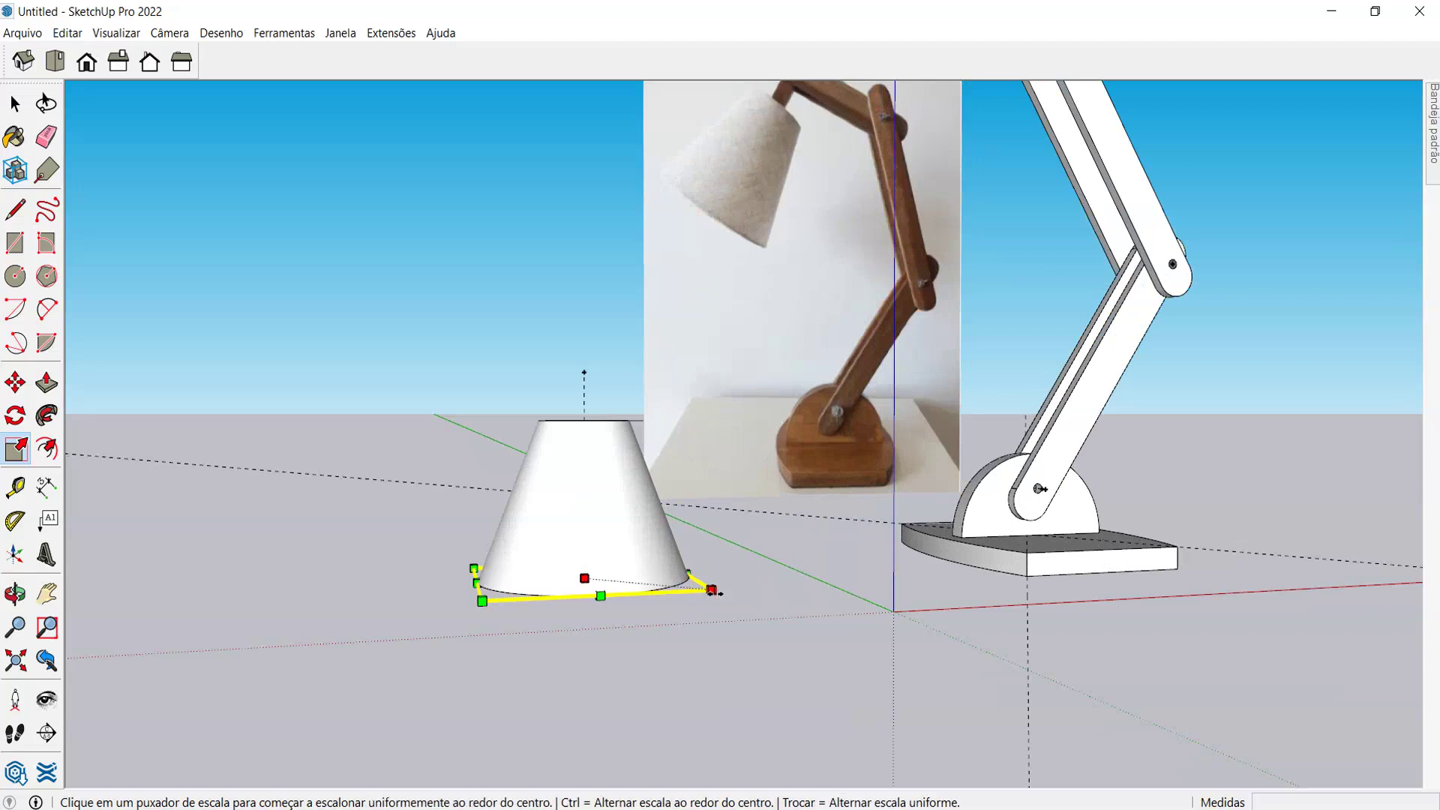
click(680, 586)
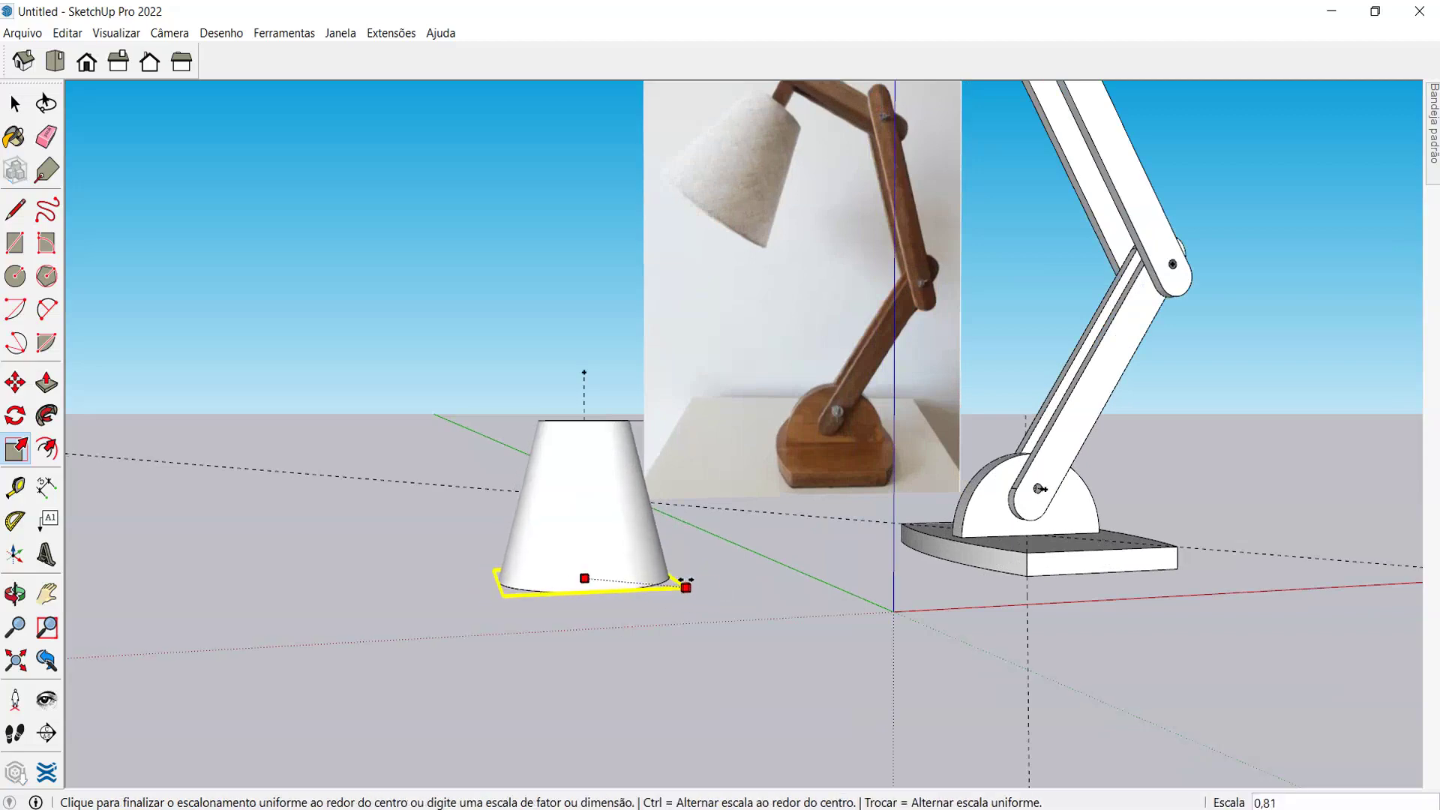
click(680, 585)
- Select the whole lampshade with its guide and short line and make it a component named CÚPULA
middle_drag(434, 489, 483, 619)
key(space)
click(483, 429)
drag(332, 291, 733, 672)
key(g)
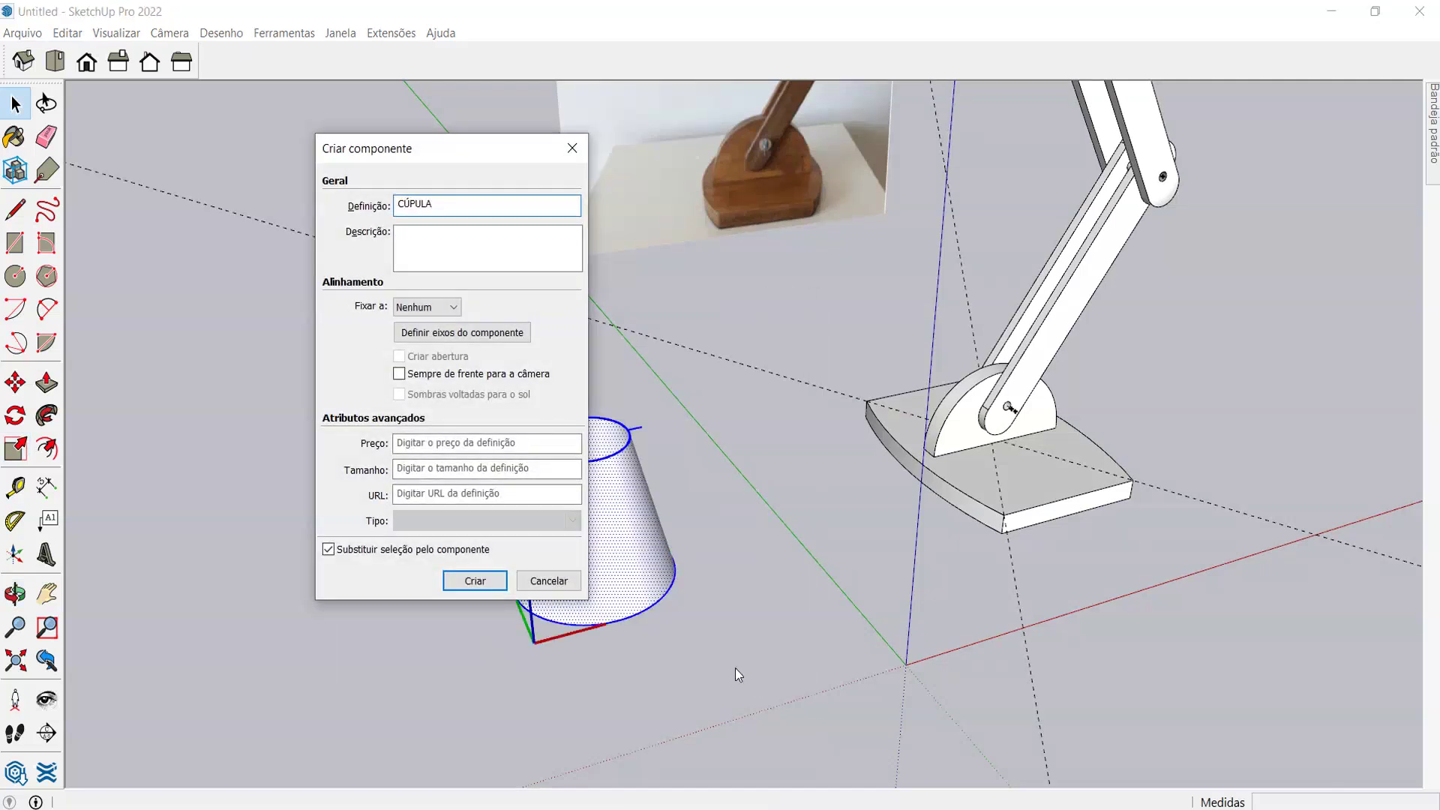
text(CÚPULA)
key(Return)
- Move the lampshade component by its guide's upper end towards the neck post and set it down on the ground beside the base
scroll(581, 397, up, 5)
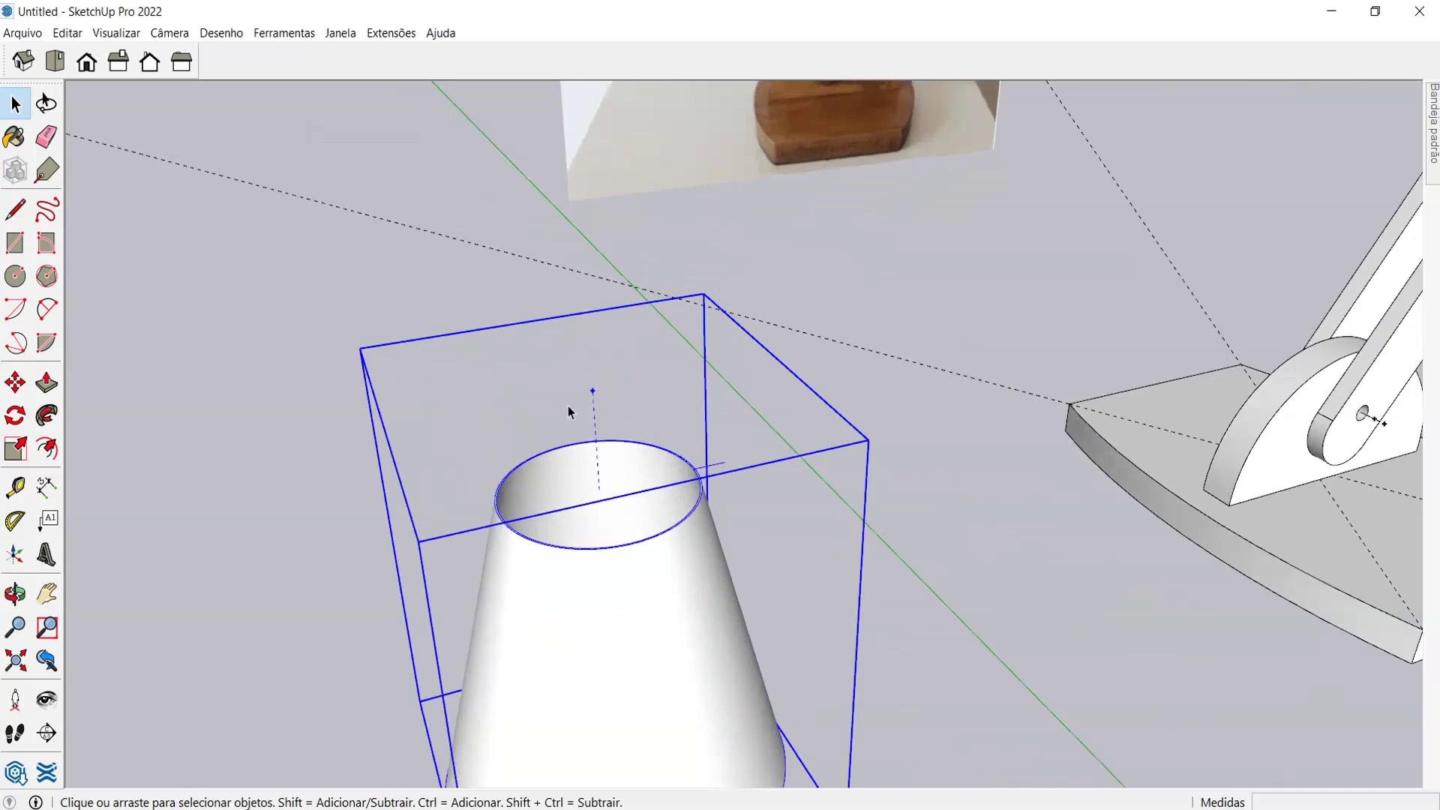
key(m)
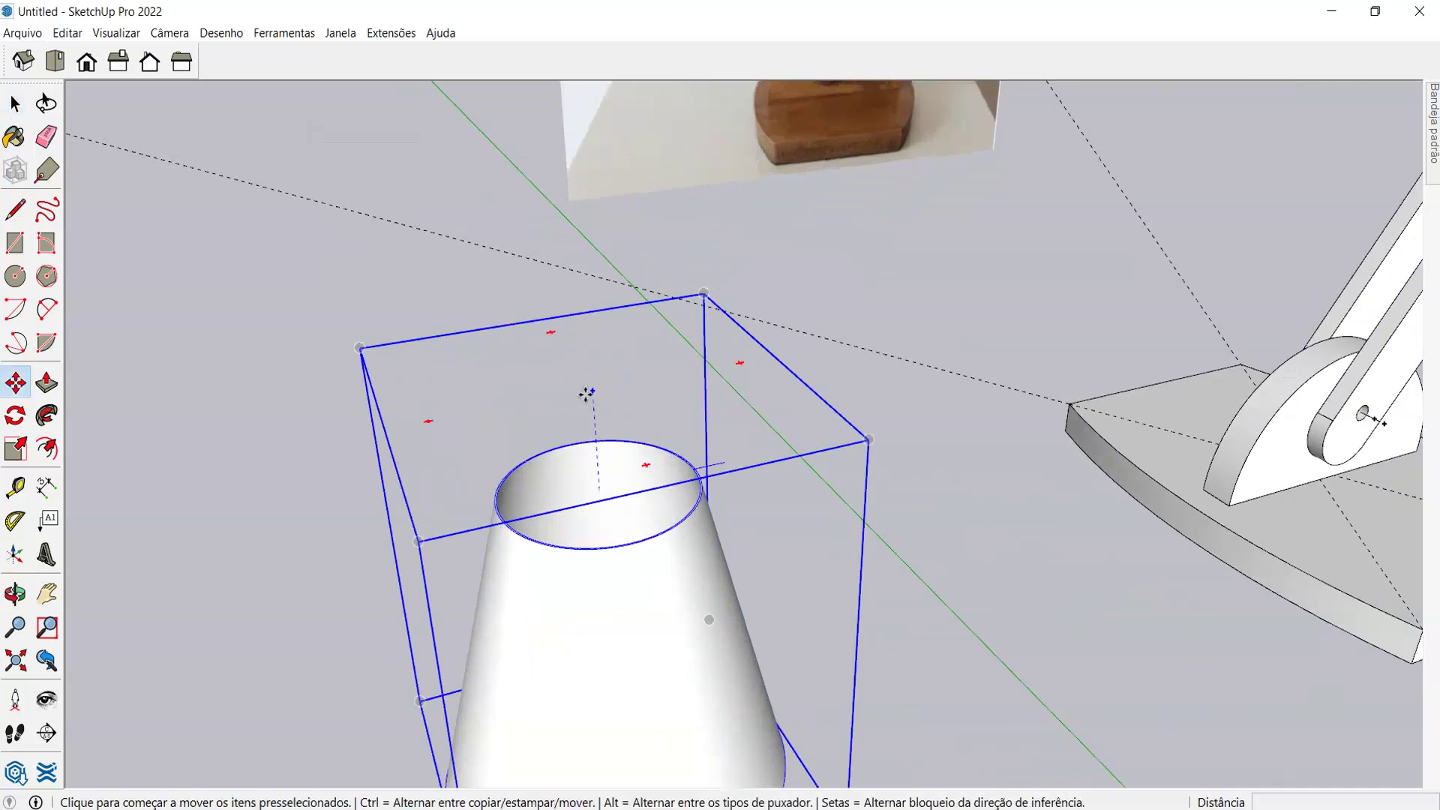
click(594, 388)
scroll(595, 359, down, 3)
middle_drag(595, 360, 674, 177)
scroll(675, 187, up, 5)
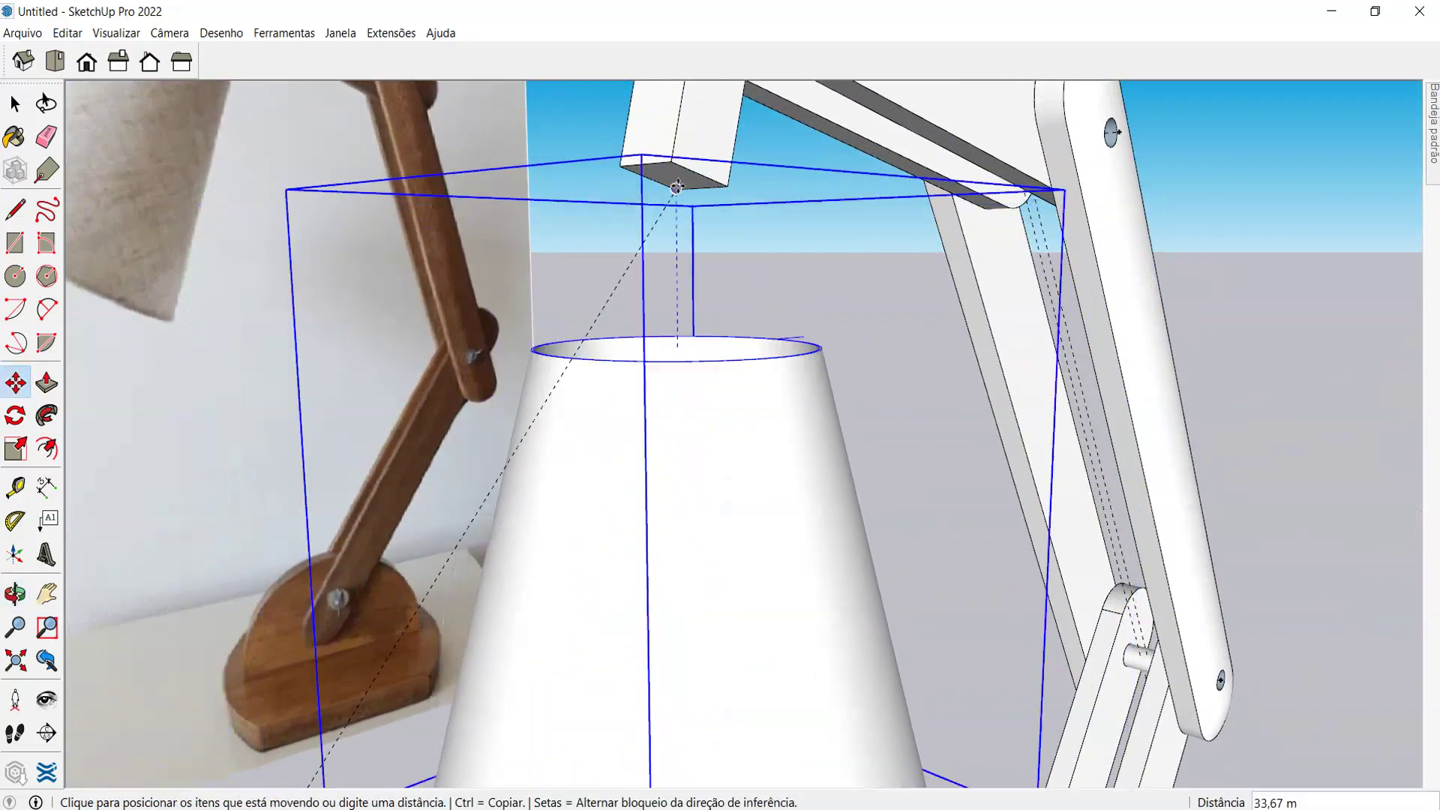
scroll(679, 178, down, 10)
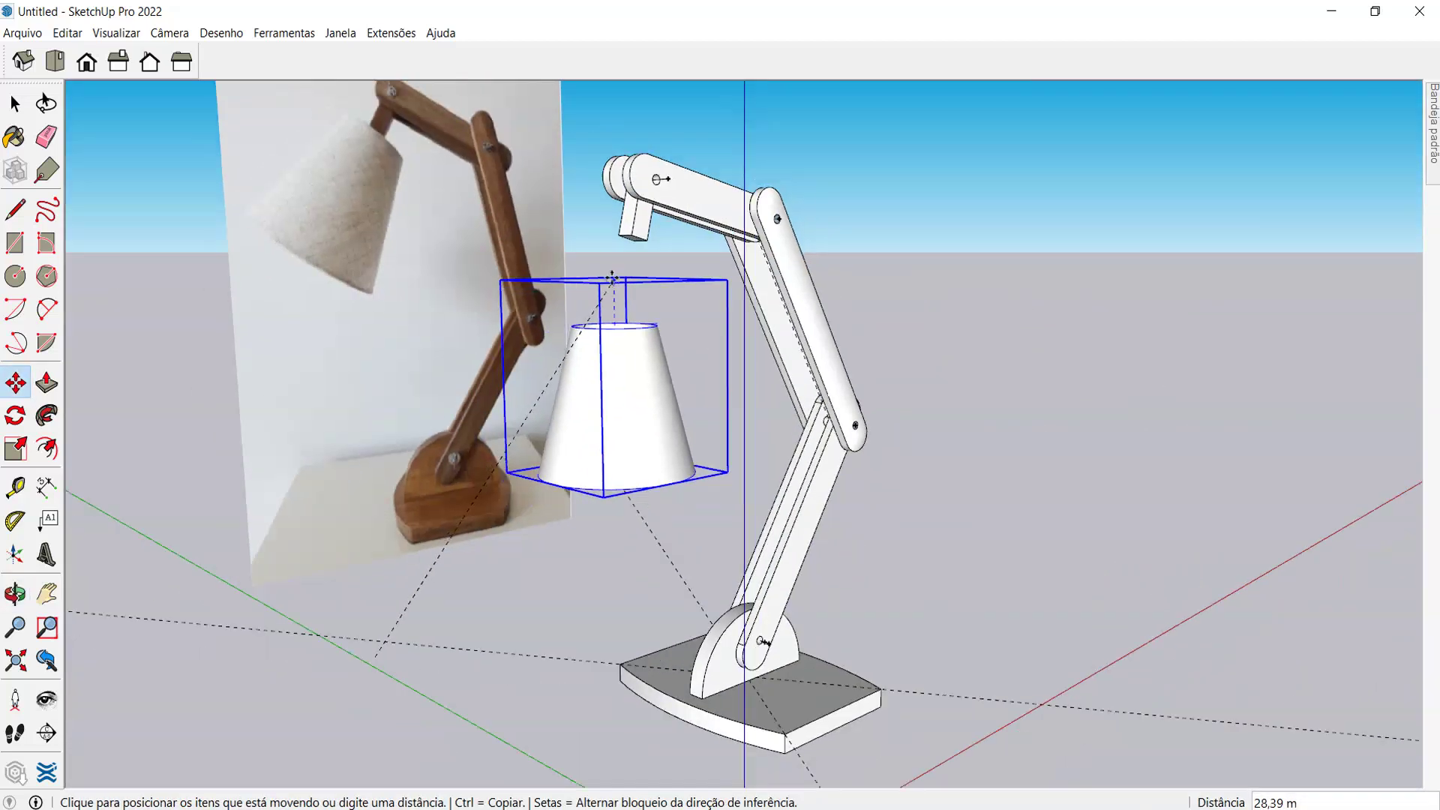
click(508, 583)
key(space)
- Draw a diagonal line across the underside of the neck post to mark its centre
scroll(602, 402, up, 6)
middle_drag(605, 270, 606, 140)
key(l)
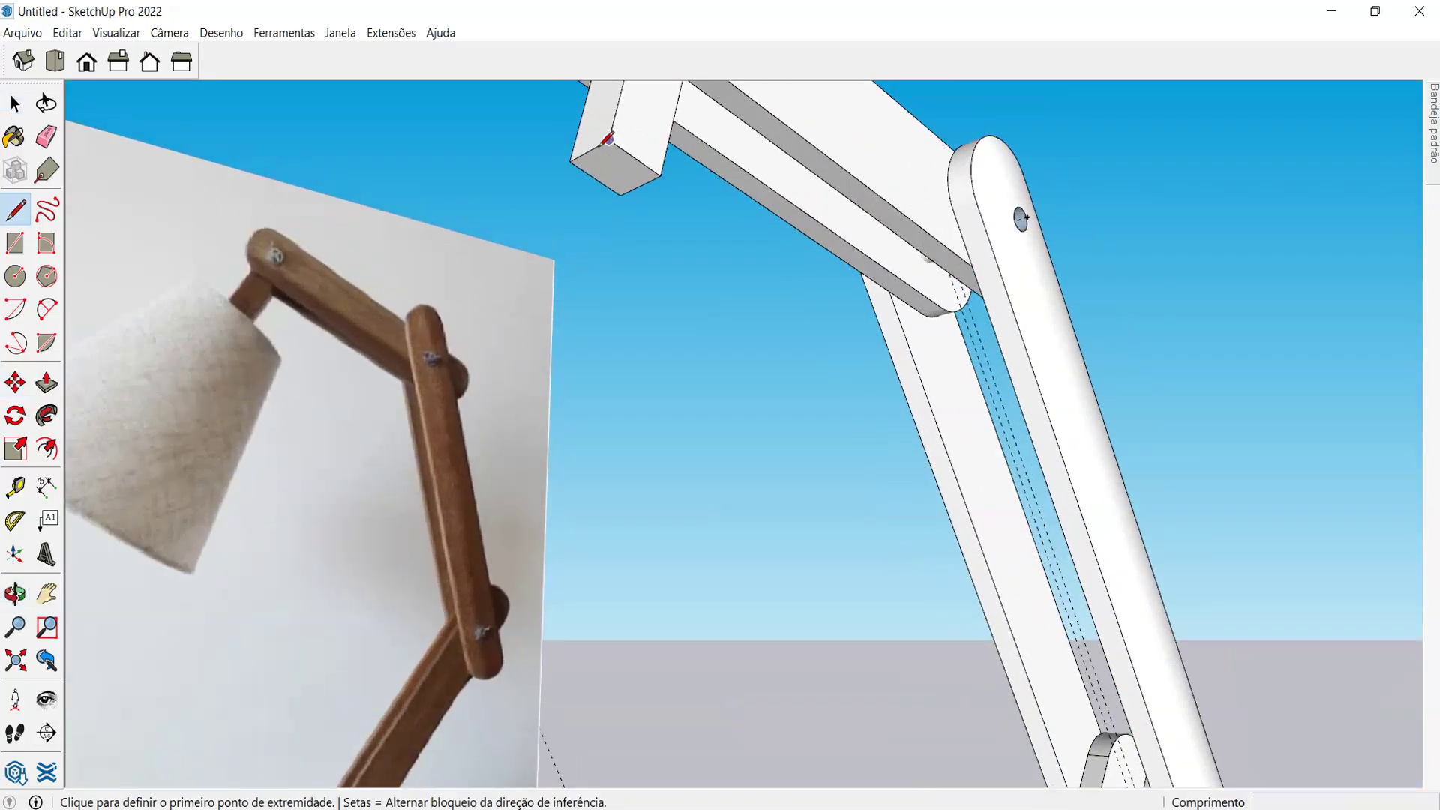
click(570, 160)
key(space)
- Move the lampshade by the upper end of its guide onto the centre of the neck post's underside
scroll(682, 146, down, 5)
middle_drag(682, 145, 442, 517)
scroll(446, 510, up, 3)
scroll(446, 509, up, 2)
key(m)
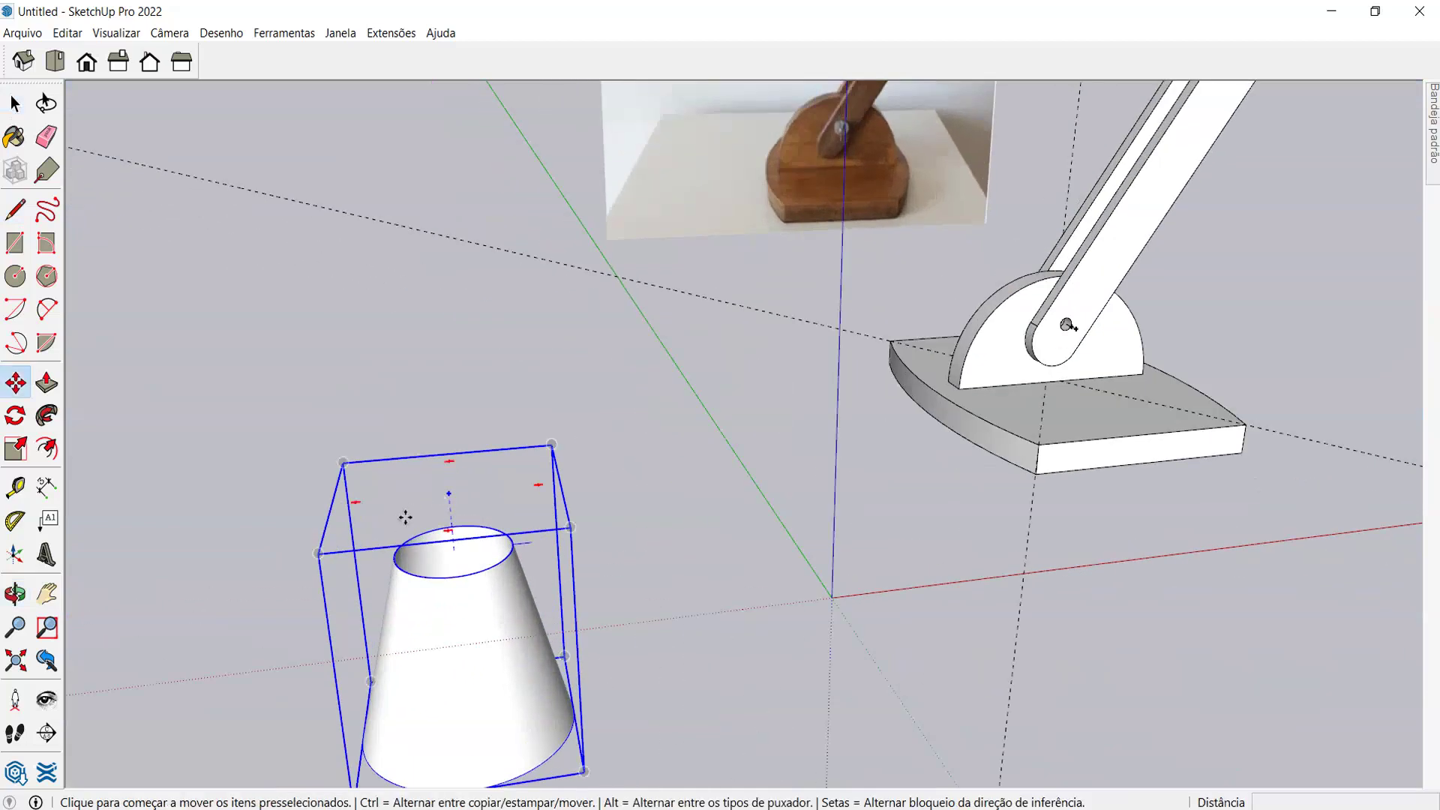
key(space)
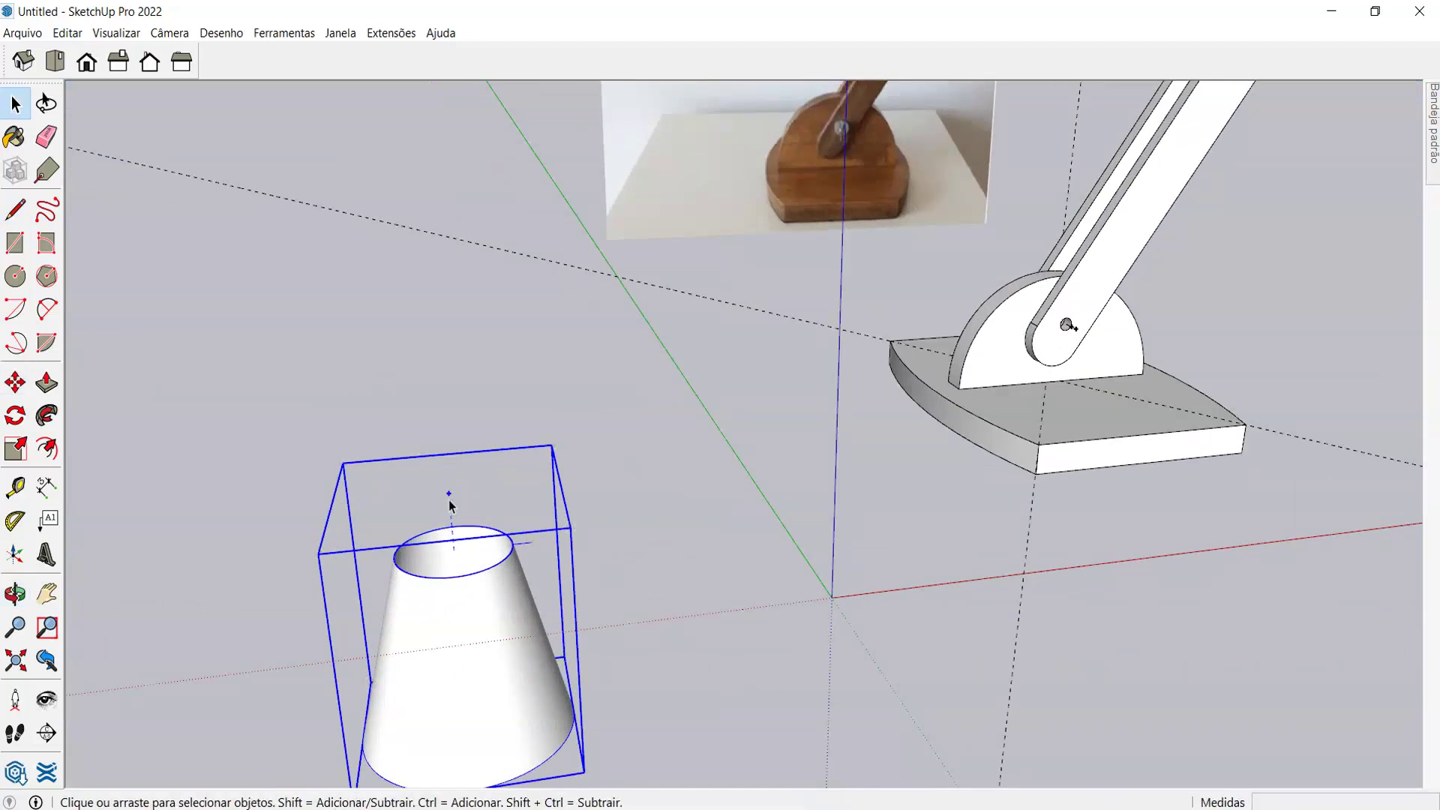
key(m)
click(447, 494)
middle_drag(408, 539, 367, 538)
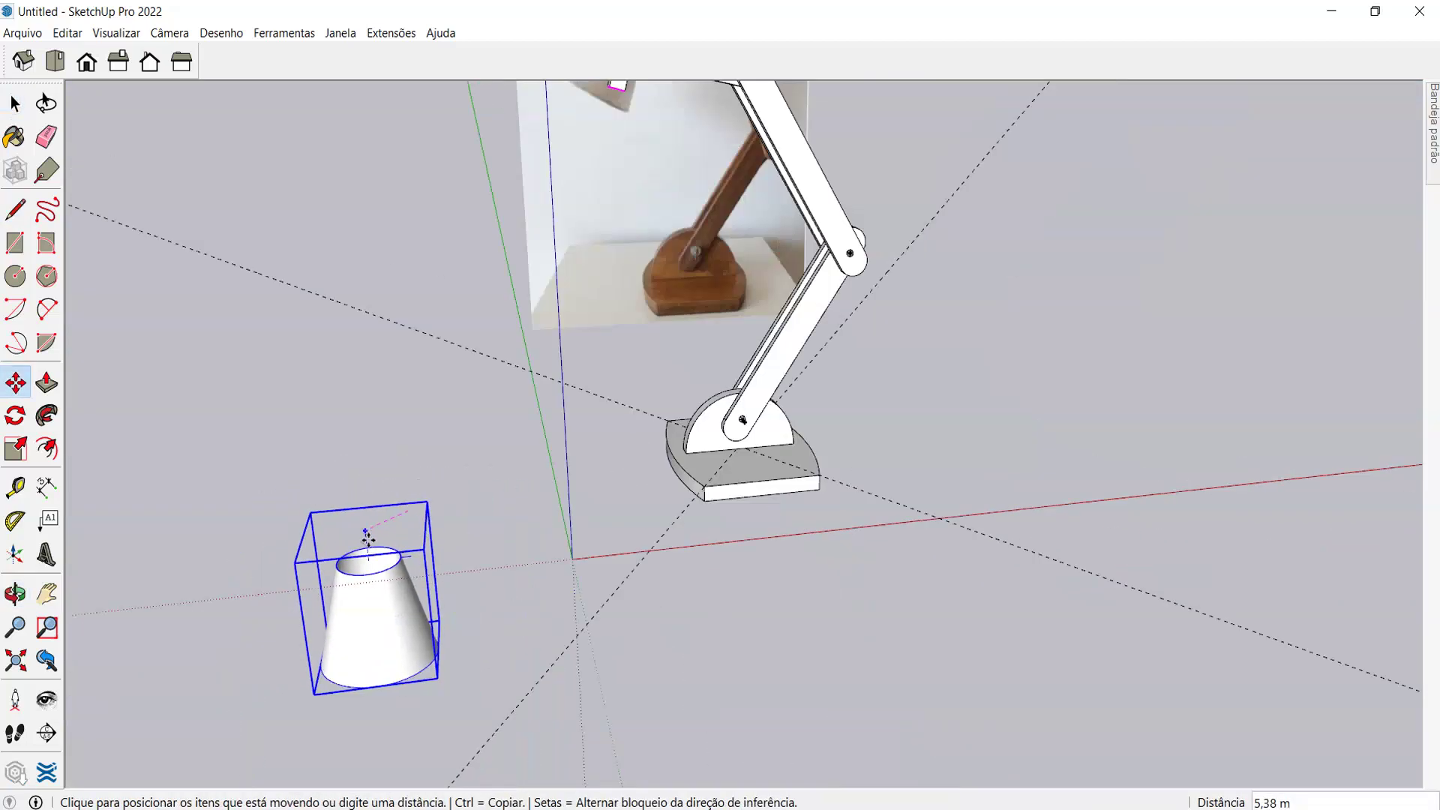
scroll(367, 539, down, 3)
middle_drag(443, 331, 675, 145)
scroll(660, 188, up, 5)
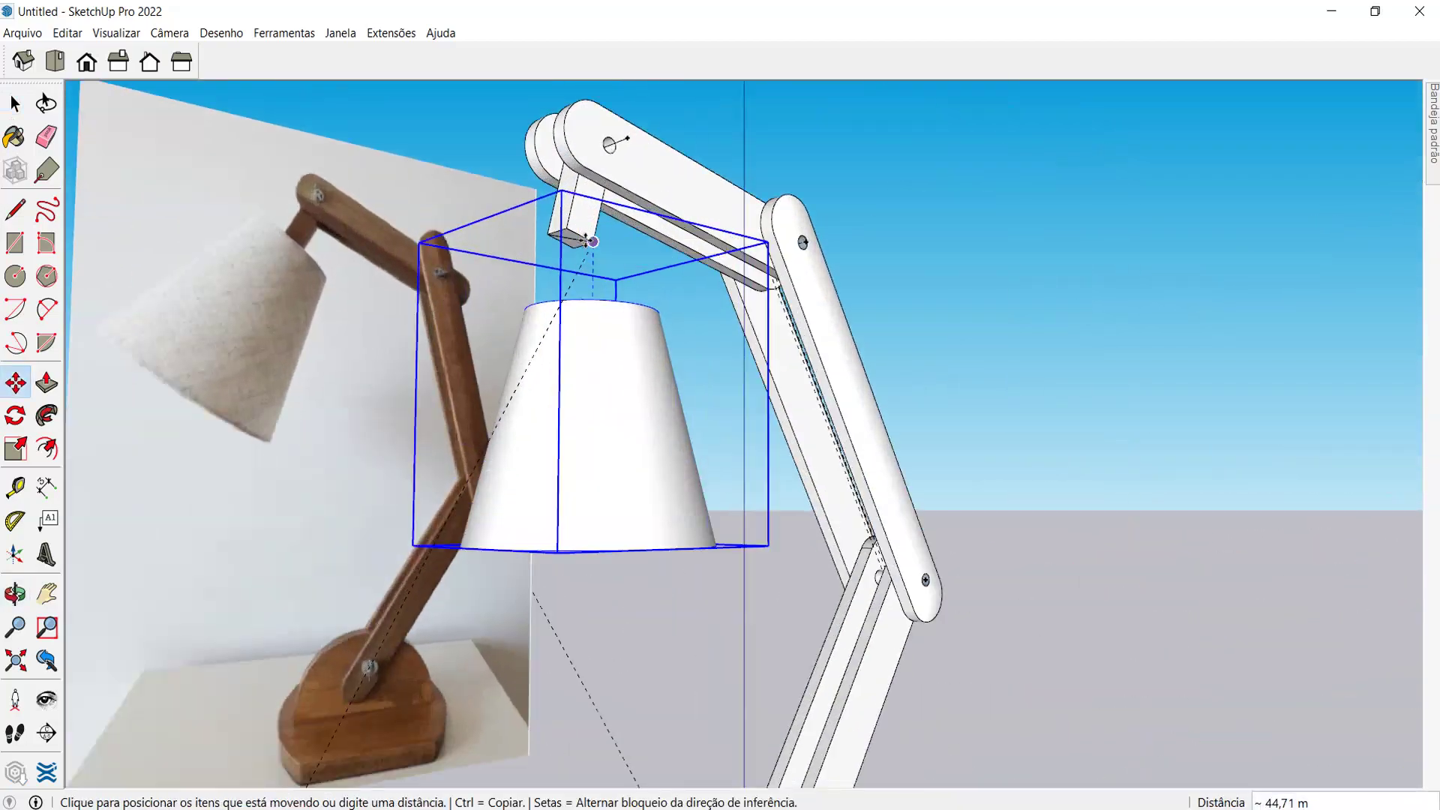
scroll(590, 241, up, 3)
middle_drag(562, 235, 478, 304)
scroll(460, 286, up, 3)
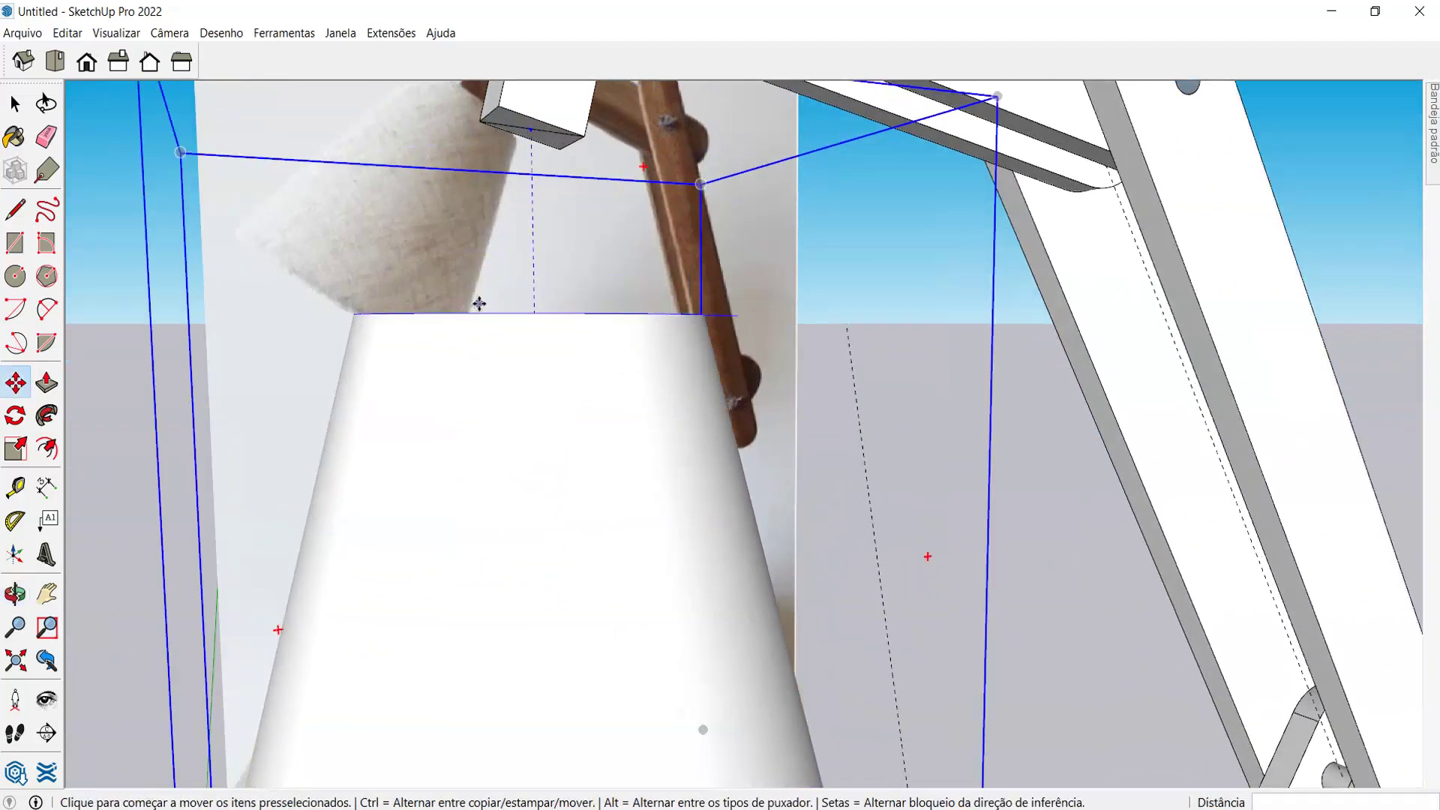
- Place a 3.06 m guide straight down from the centre of the neck post's underside to the level of the lampshade's upper rim
key(t)
click(532, 128)
middle_drag(531, 128, 501, 558)
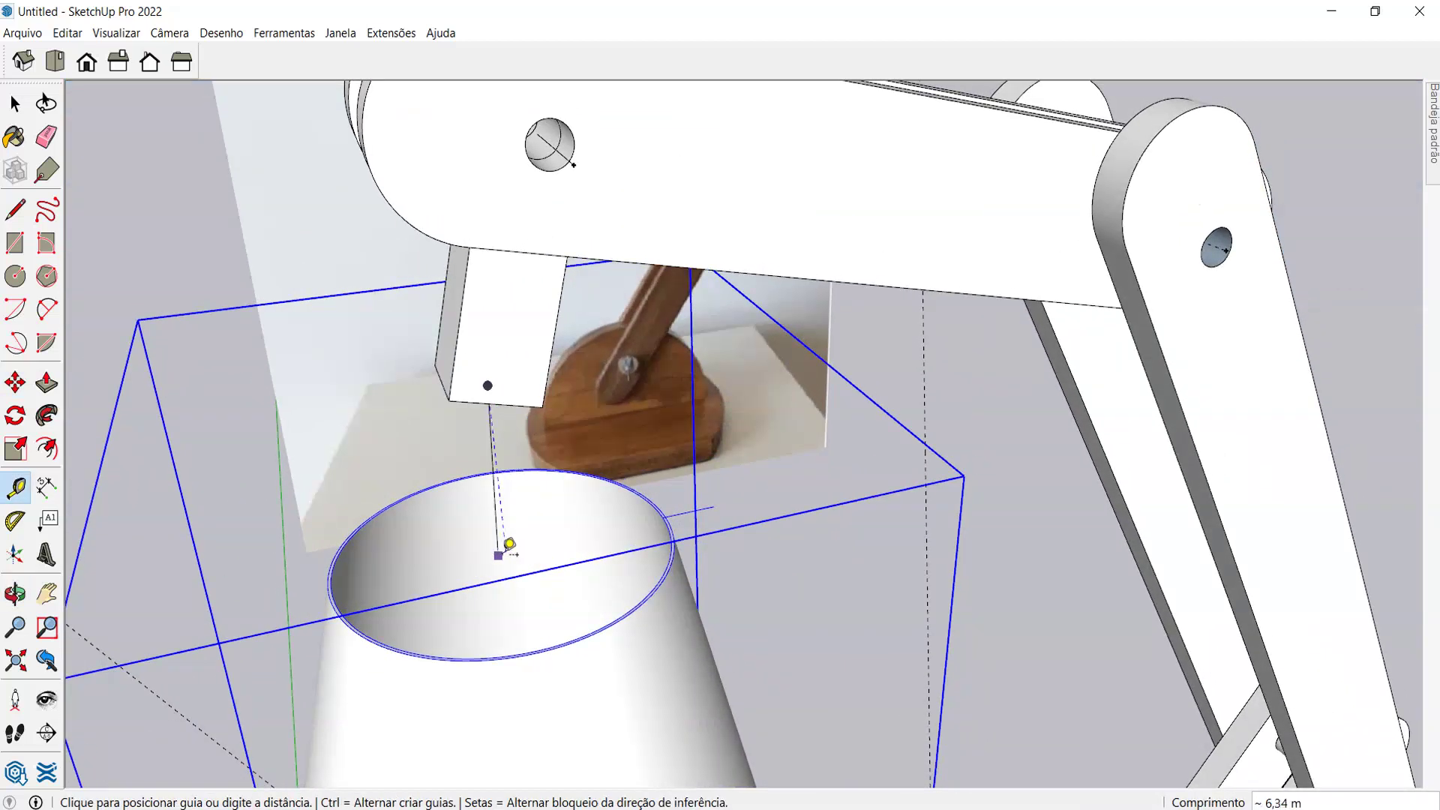
middle_drag(476, 589, 546, 402)
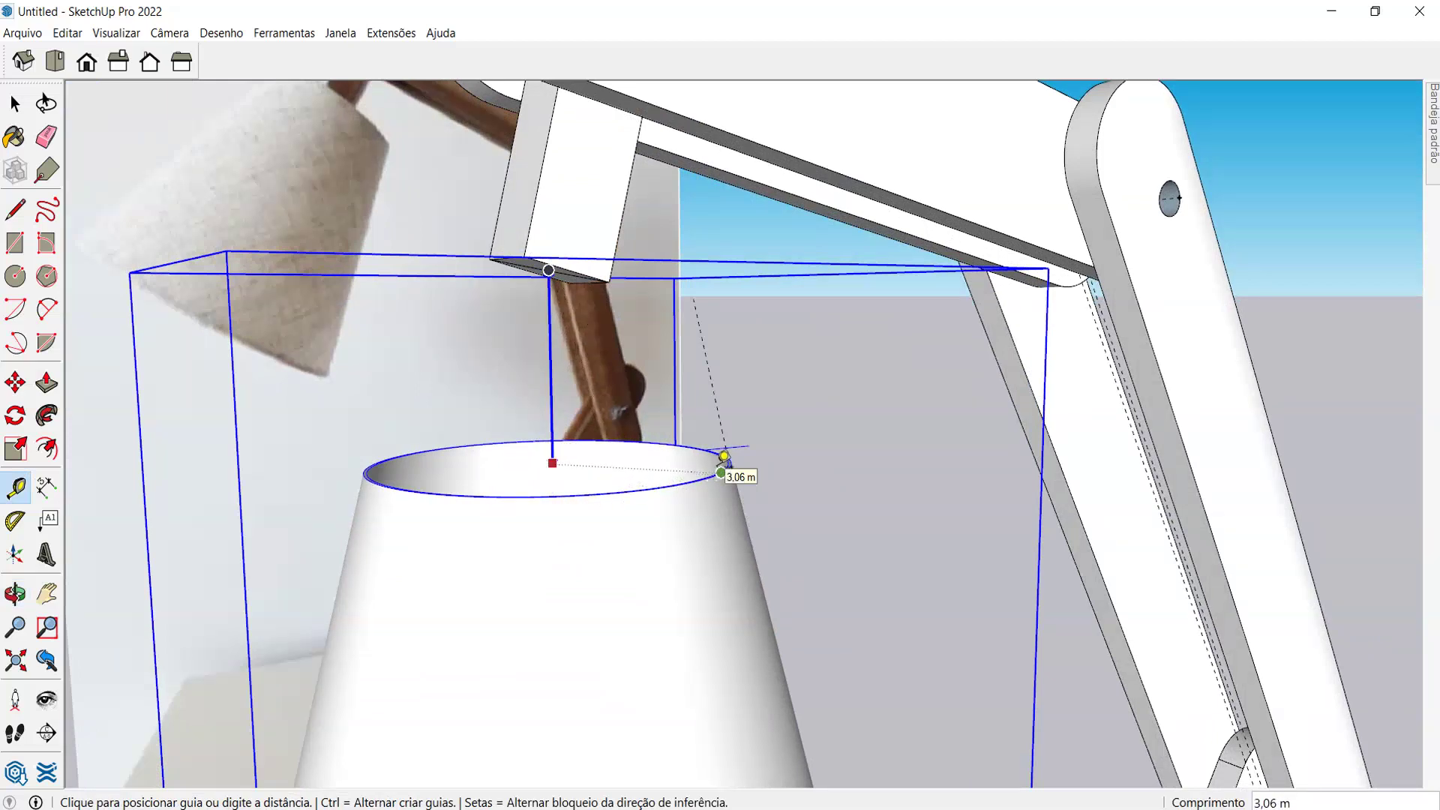
middle_drag(723, 456, 598, 312)
scroll(598, 312, up, 6)
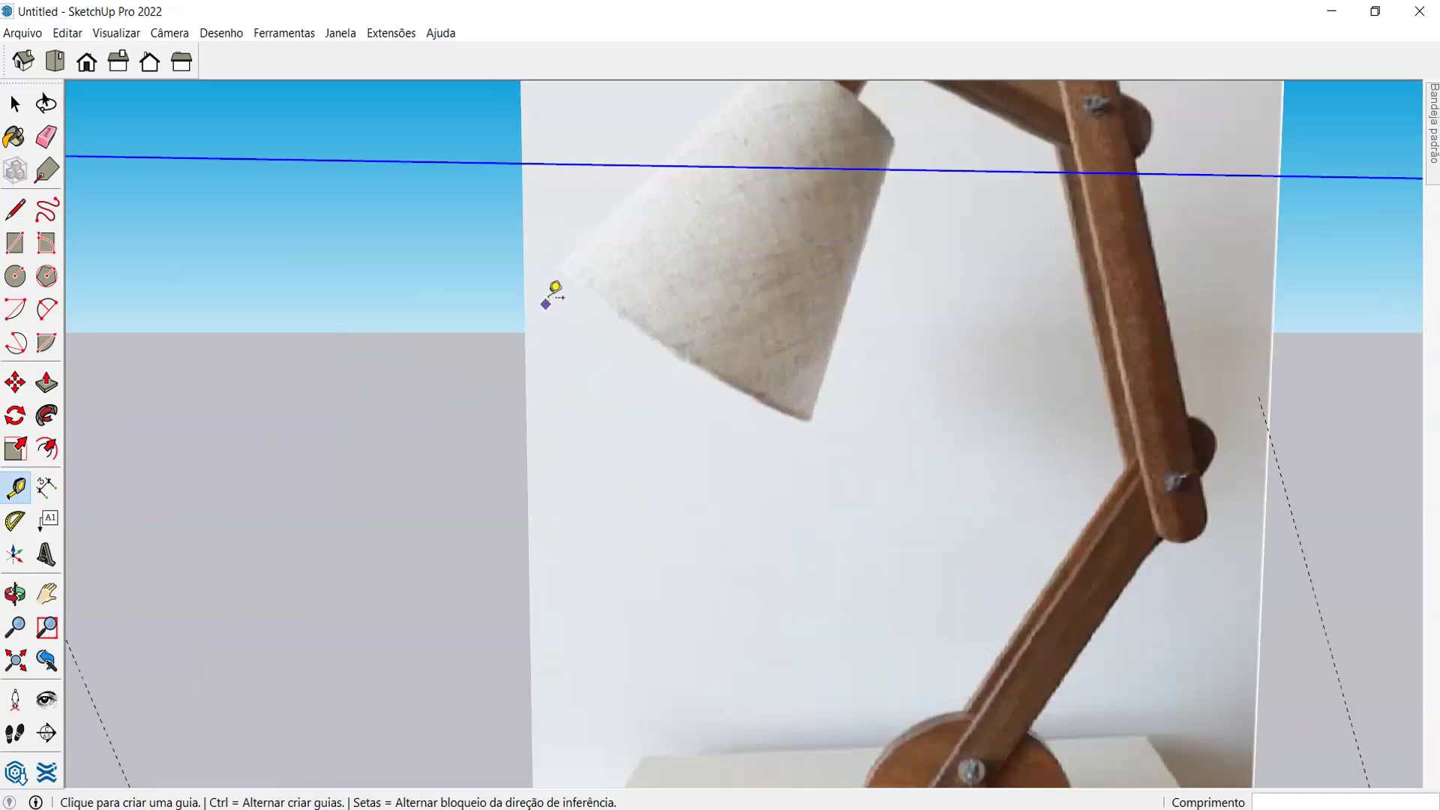
scroll(551, 299, down, 3)
- Move the lampshade by the outer end of its short rim line onto the neck post's lower corner
key(m)
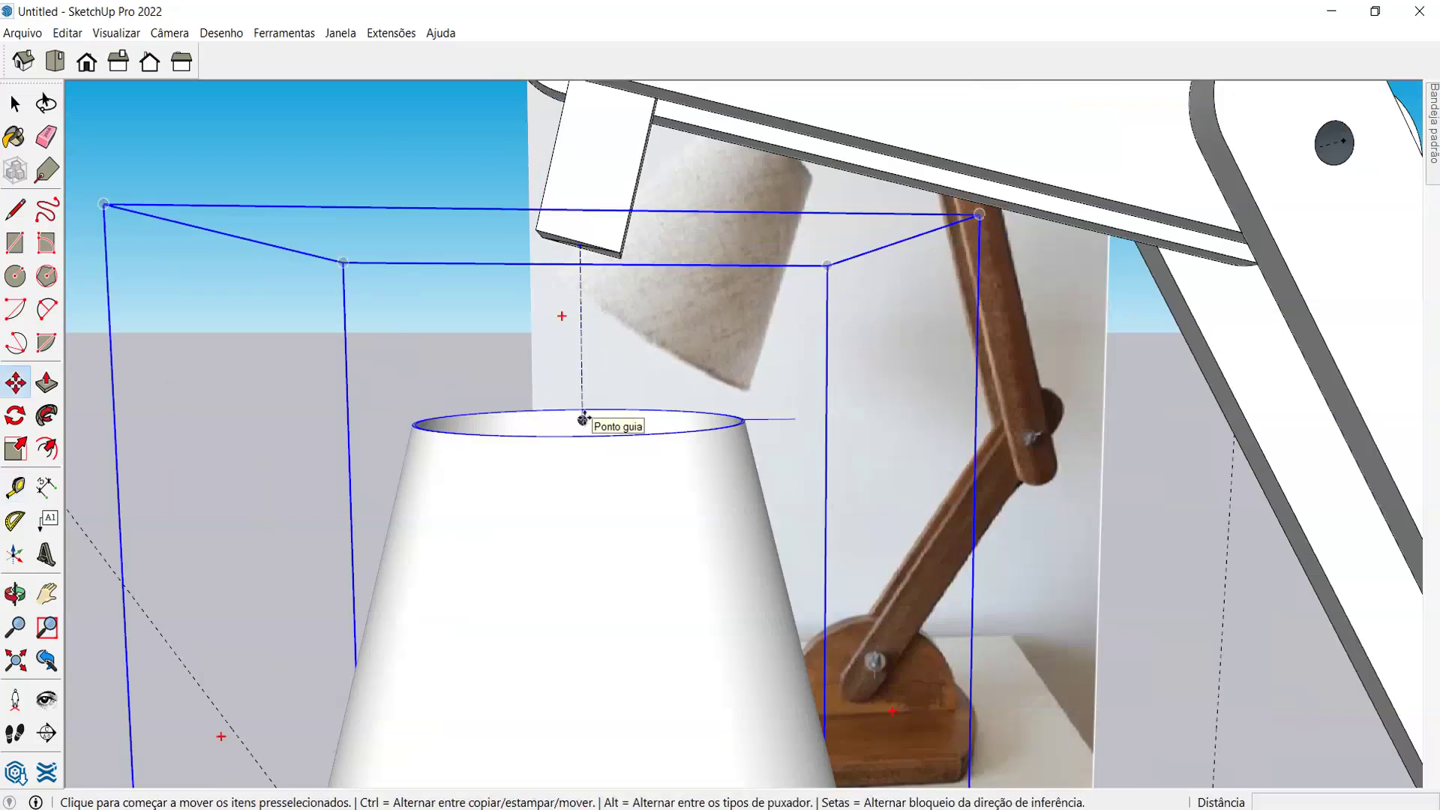
middle_drag(741, 403, 743, 572)
scroll(740, 460, up, 8)
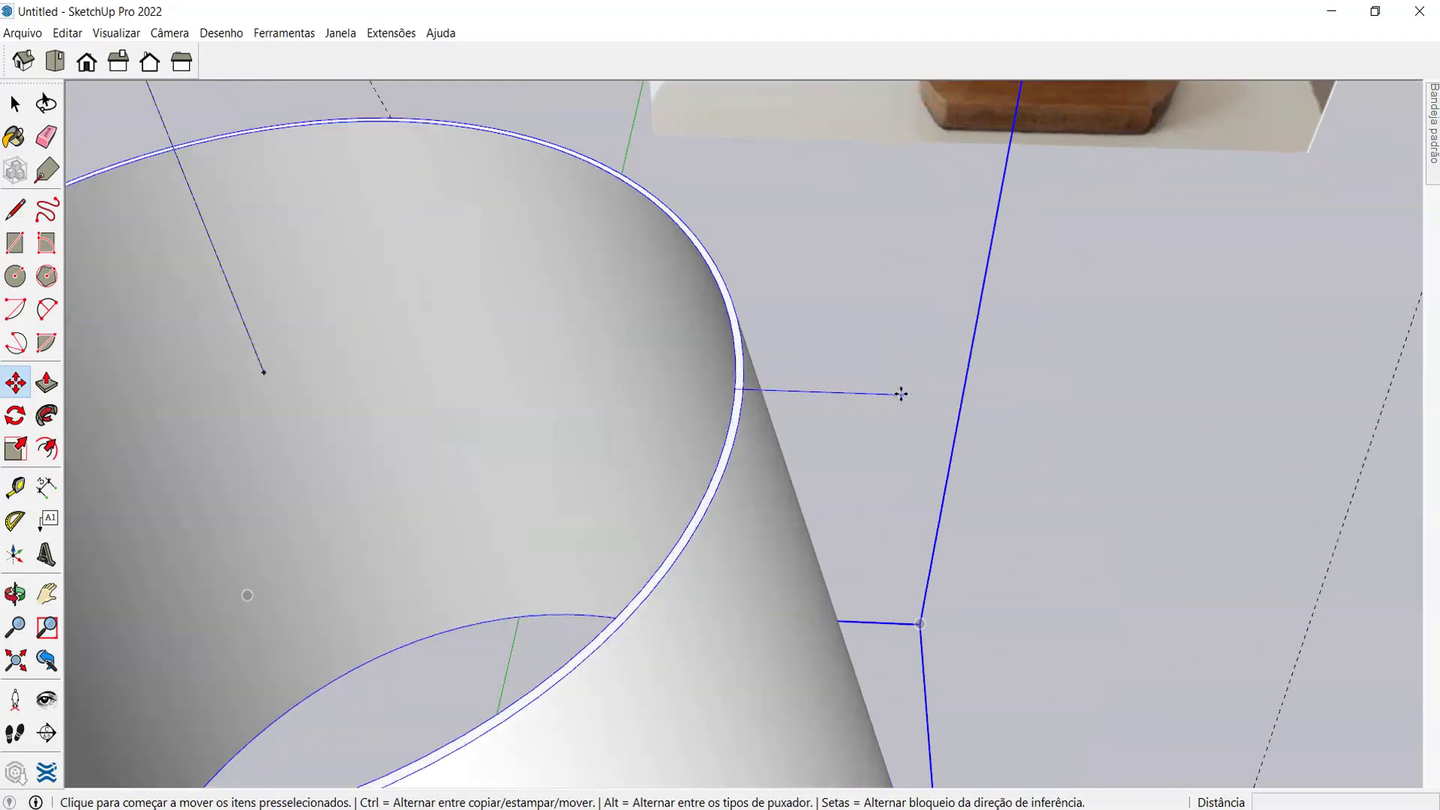
click(900, 394)
scroll(916, 402, down, 5)
scroll(881, 389, up, 5)
click(881, 389)
- Rotate the lampshade about the neck post's lower corner until its short rim line follows the post's lower edge
middle_drag(881, 389, 810, 202)
scroll(836, 323, up, 4)
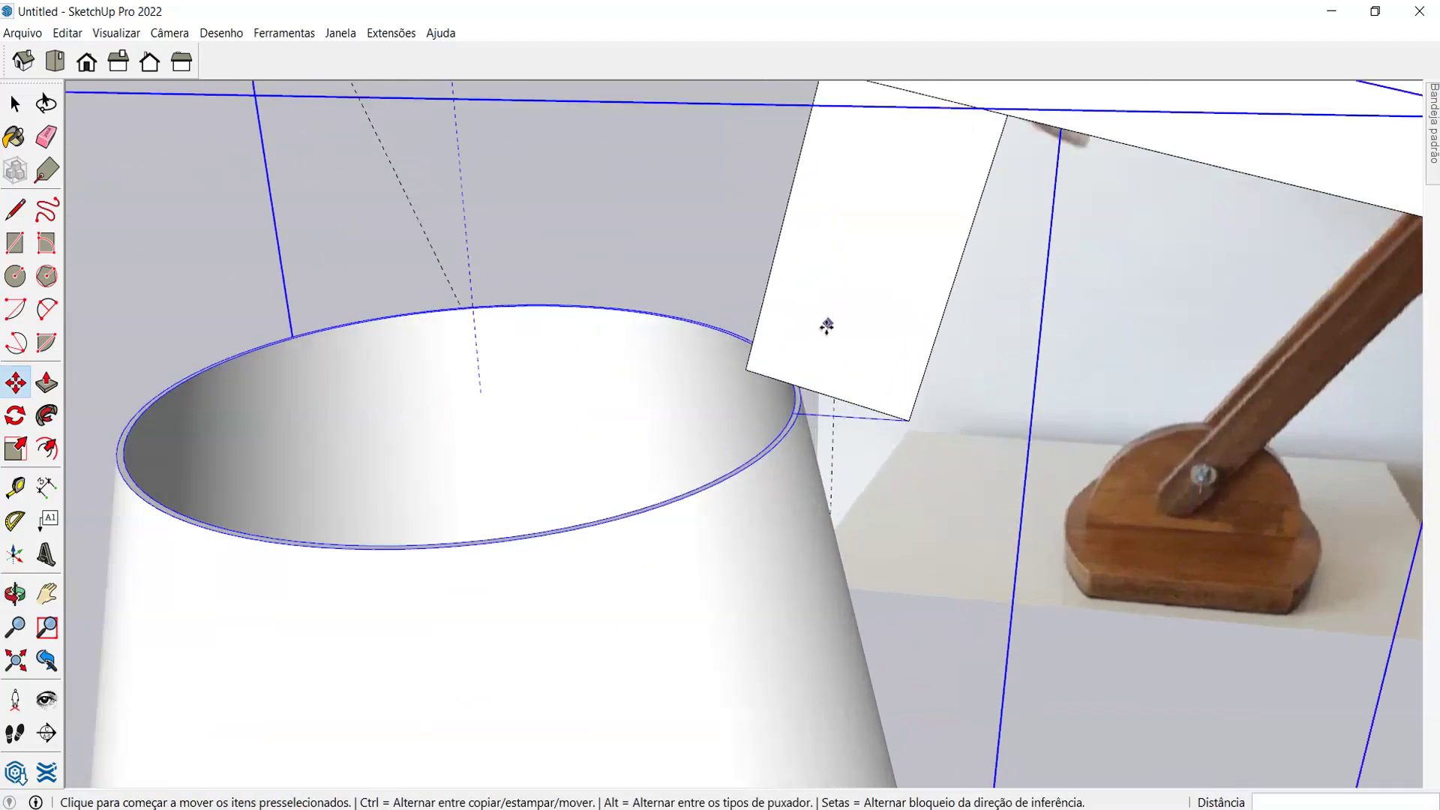
key(q)
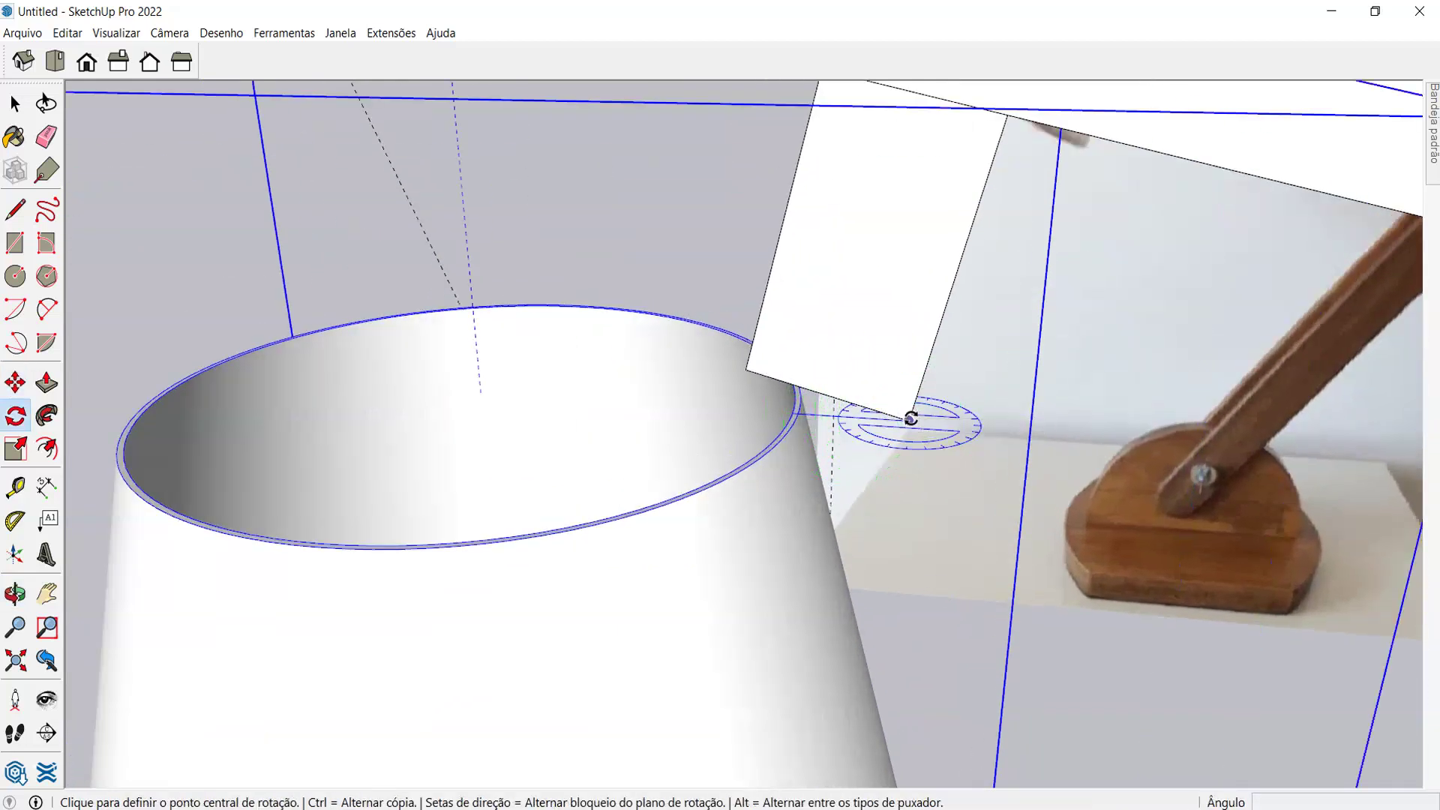
click(909, 419)
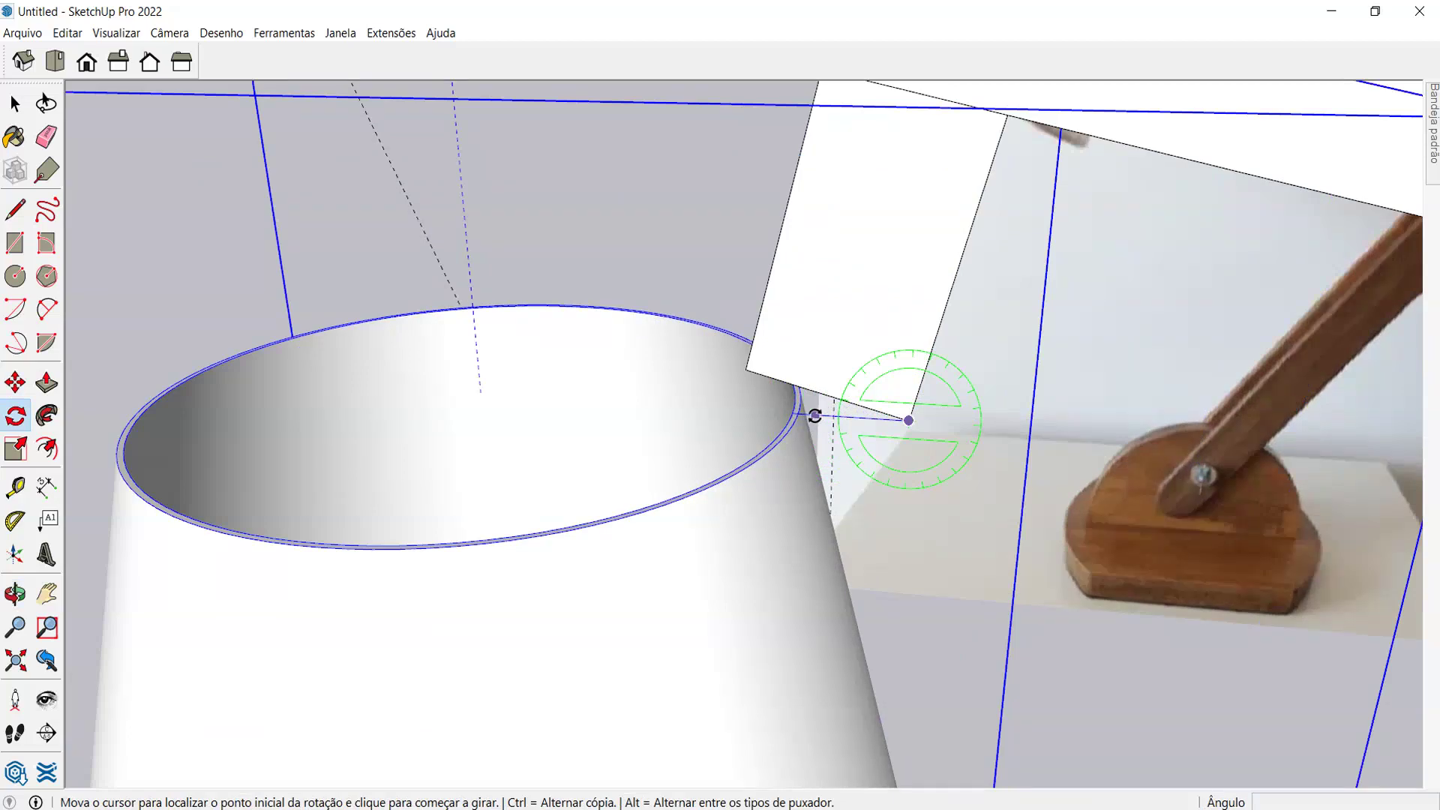
click(814, 415)
click(810, 390)
middle_drag(553, 411, 576, 393)
key(m)
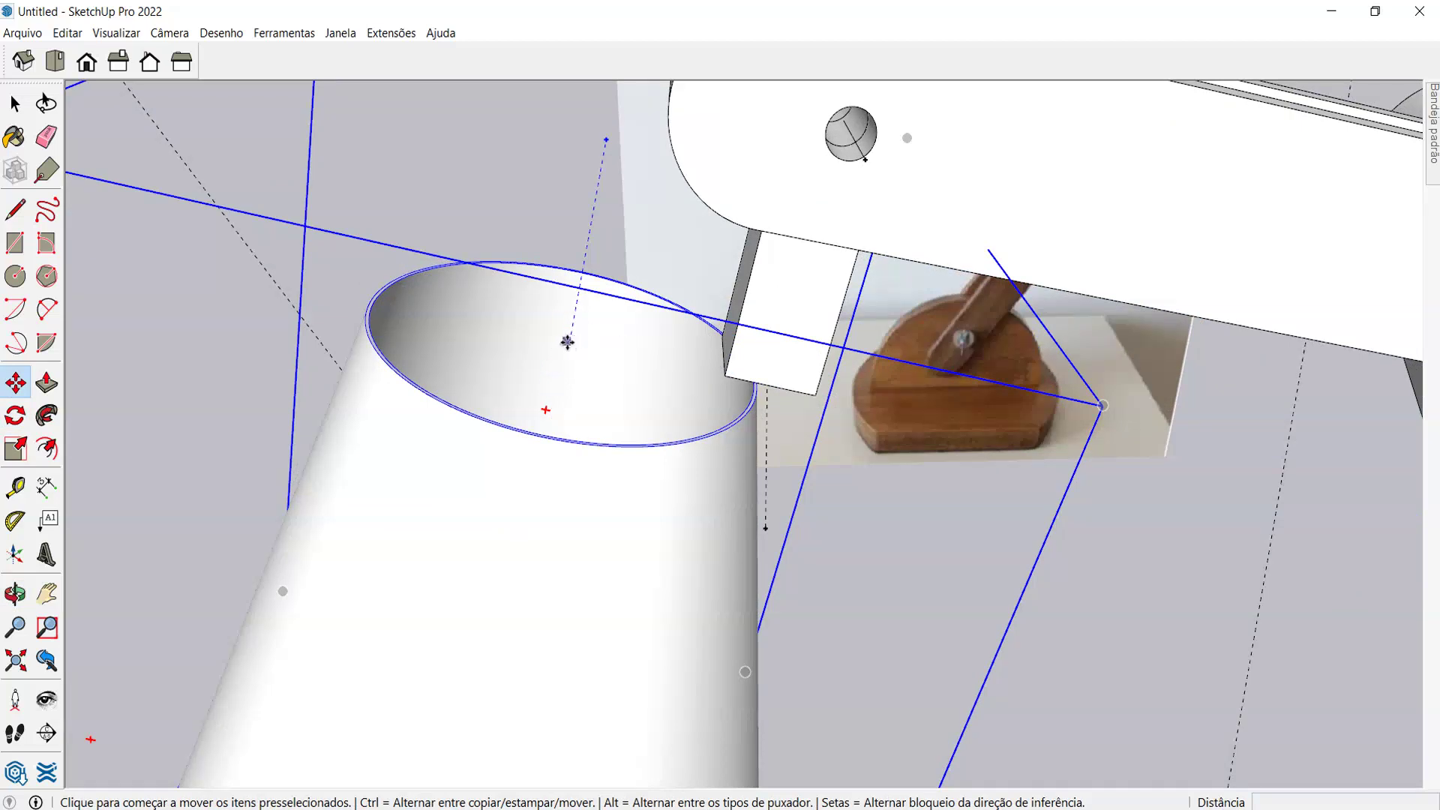
key(t)
click(607, 137)
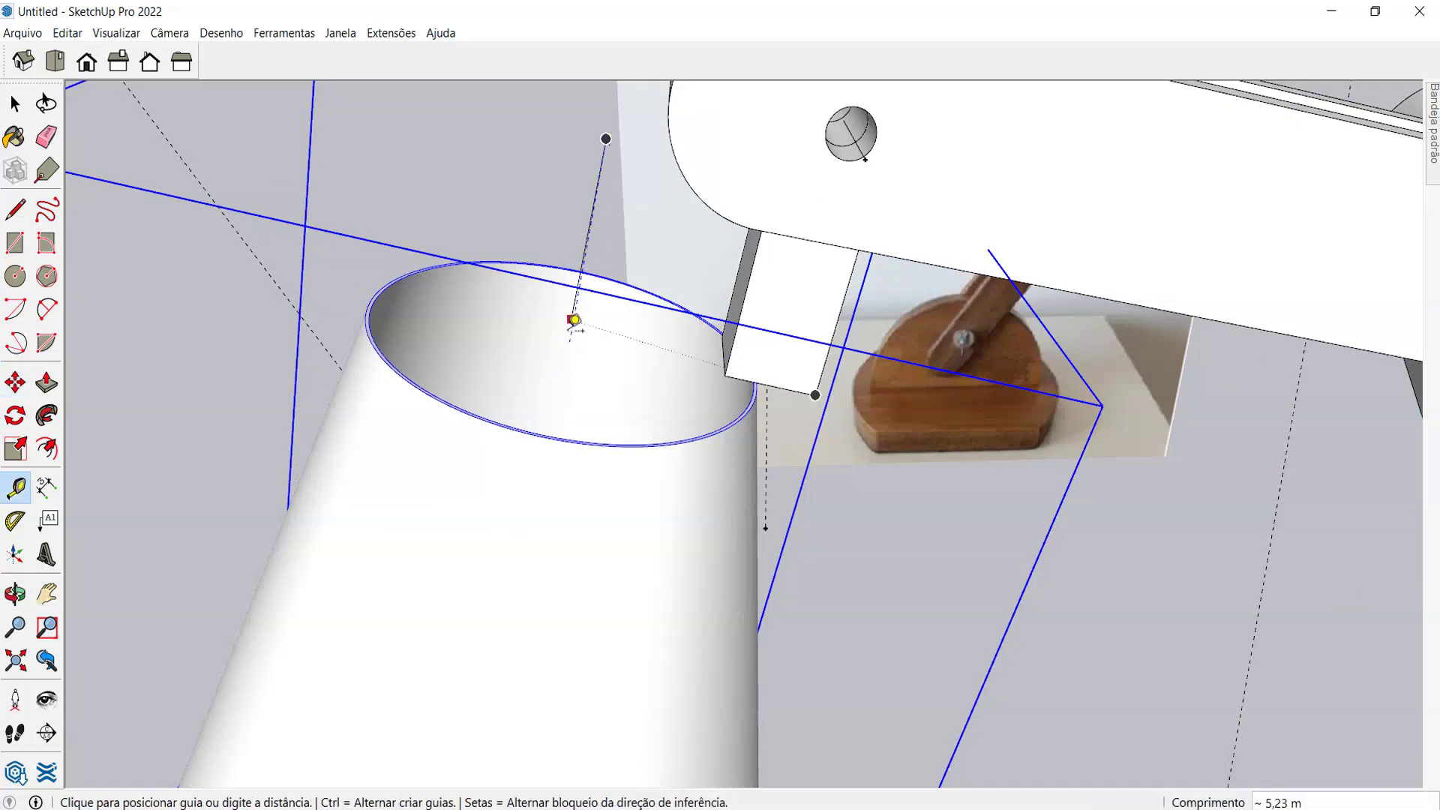
middle_drag(582, 323, 704, 399)
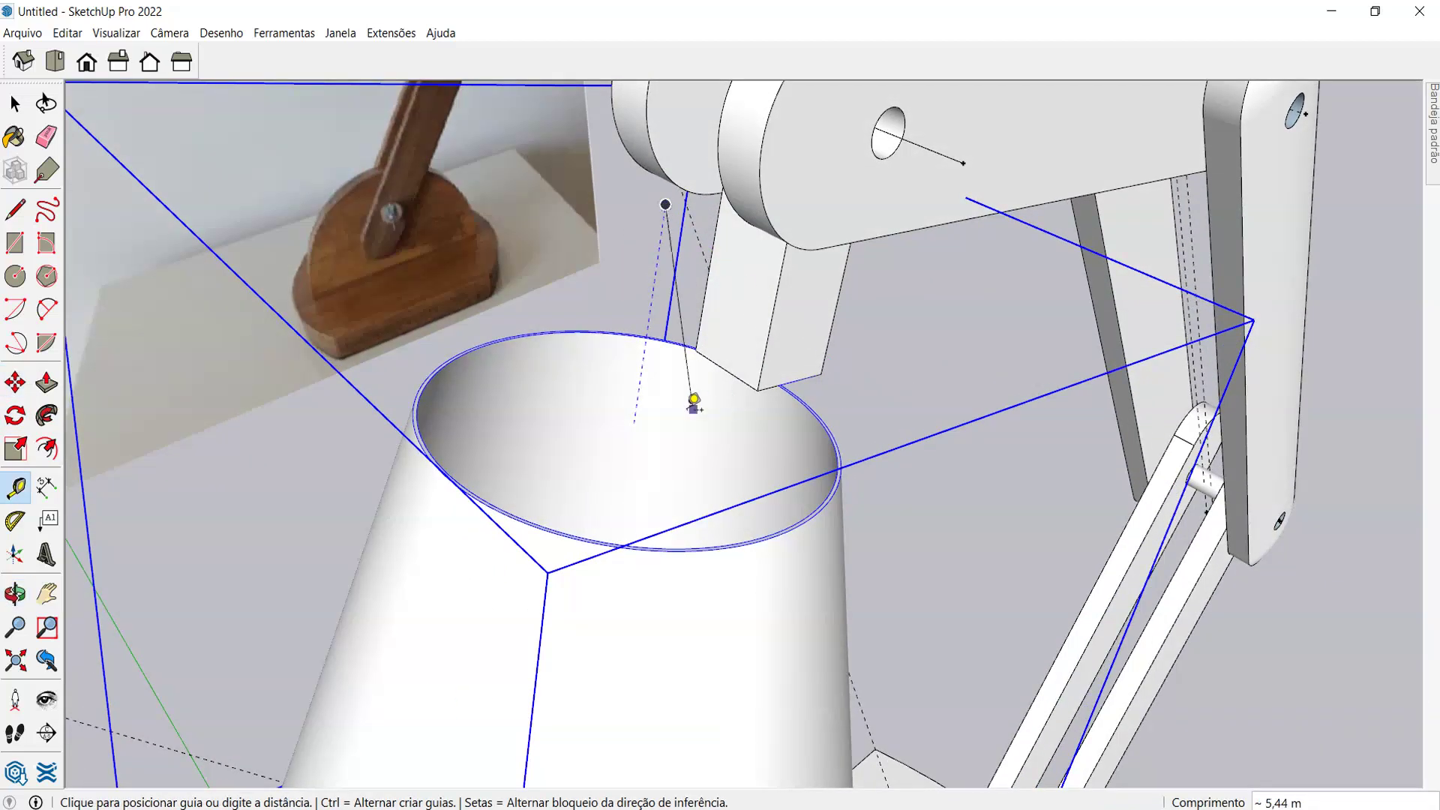
scroll(579, 394, up, 3)
scroll(608, 420, down, 3)
middle_drag(597, 421, 533, 430)
scroll(533, 430, down, 2)
key(space)
scroll(597, 388, up, 5)
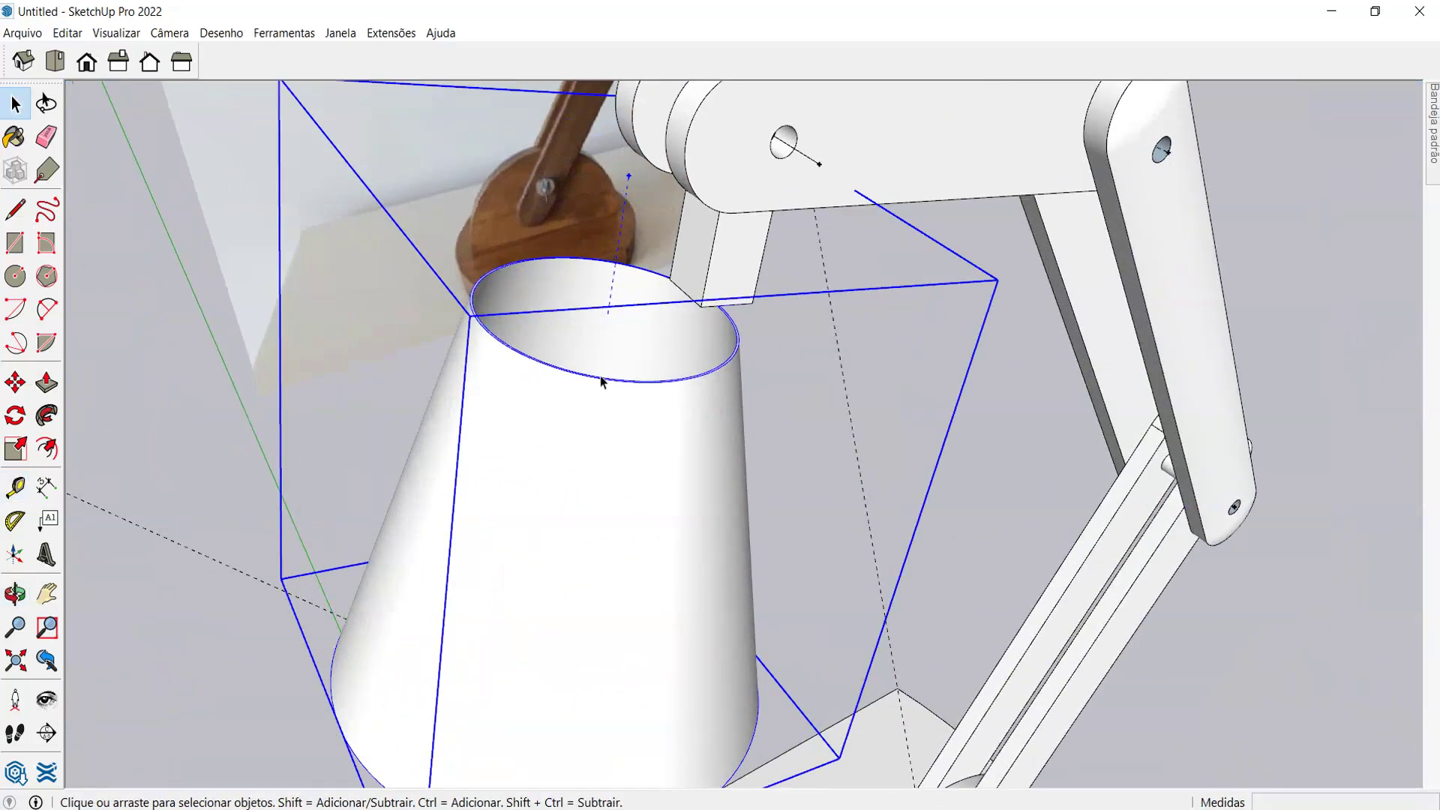
- Inside the lampshade component, draw a 3.06 m line along the axis guide from its lower end to its upper end
middle_drag(613, 393, 600, 599)
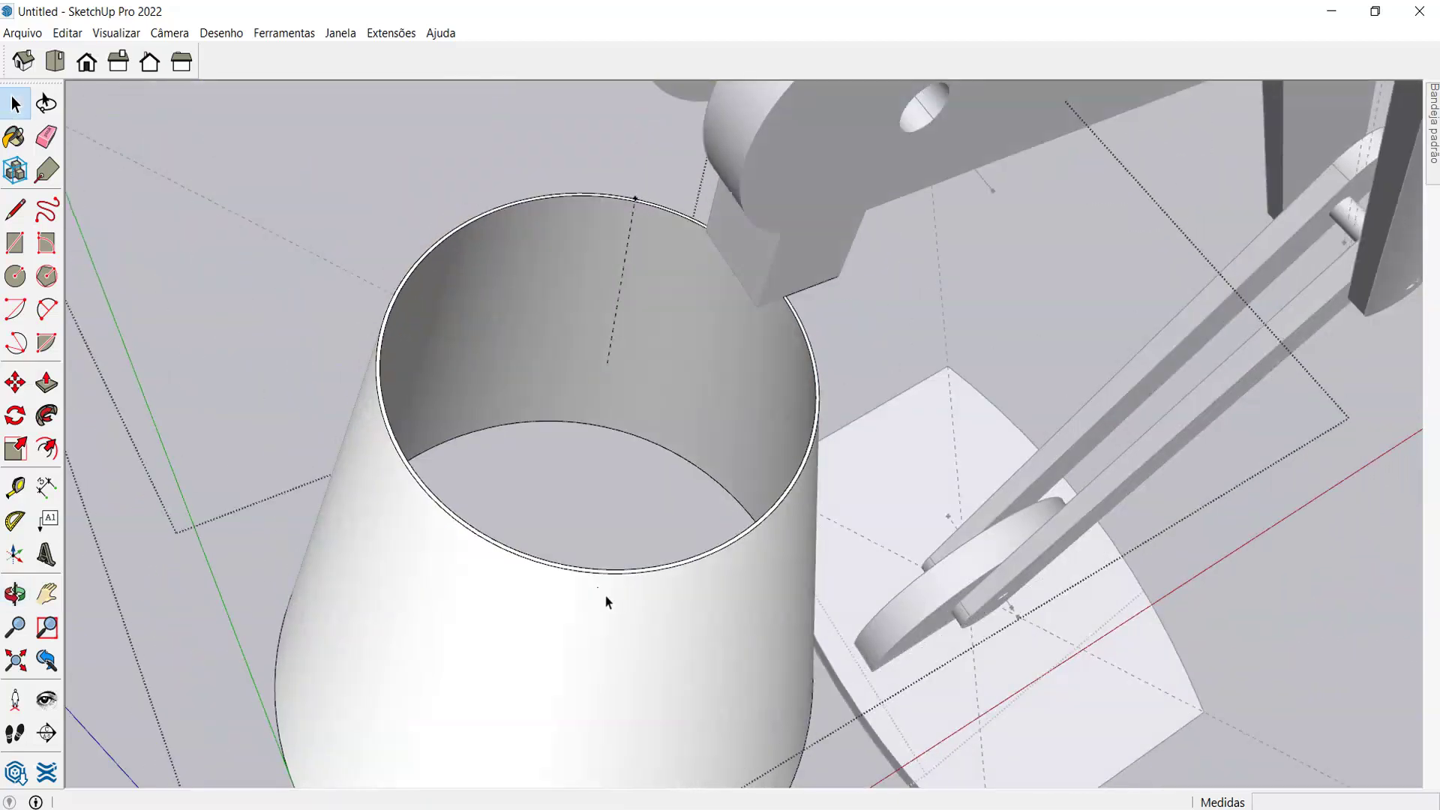
scroll(600, 599, up, 5)
key(l)
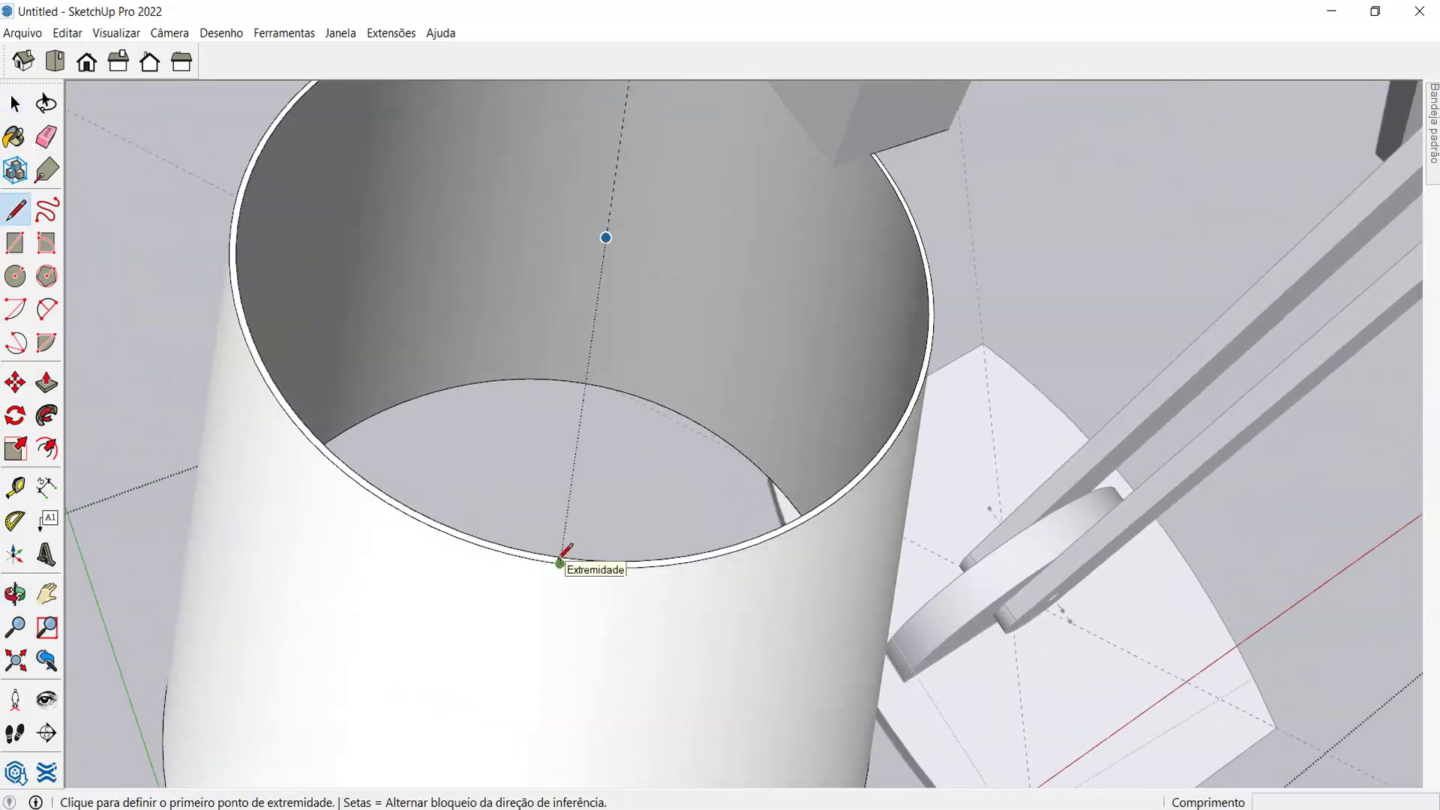
key(t)
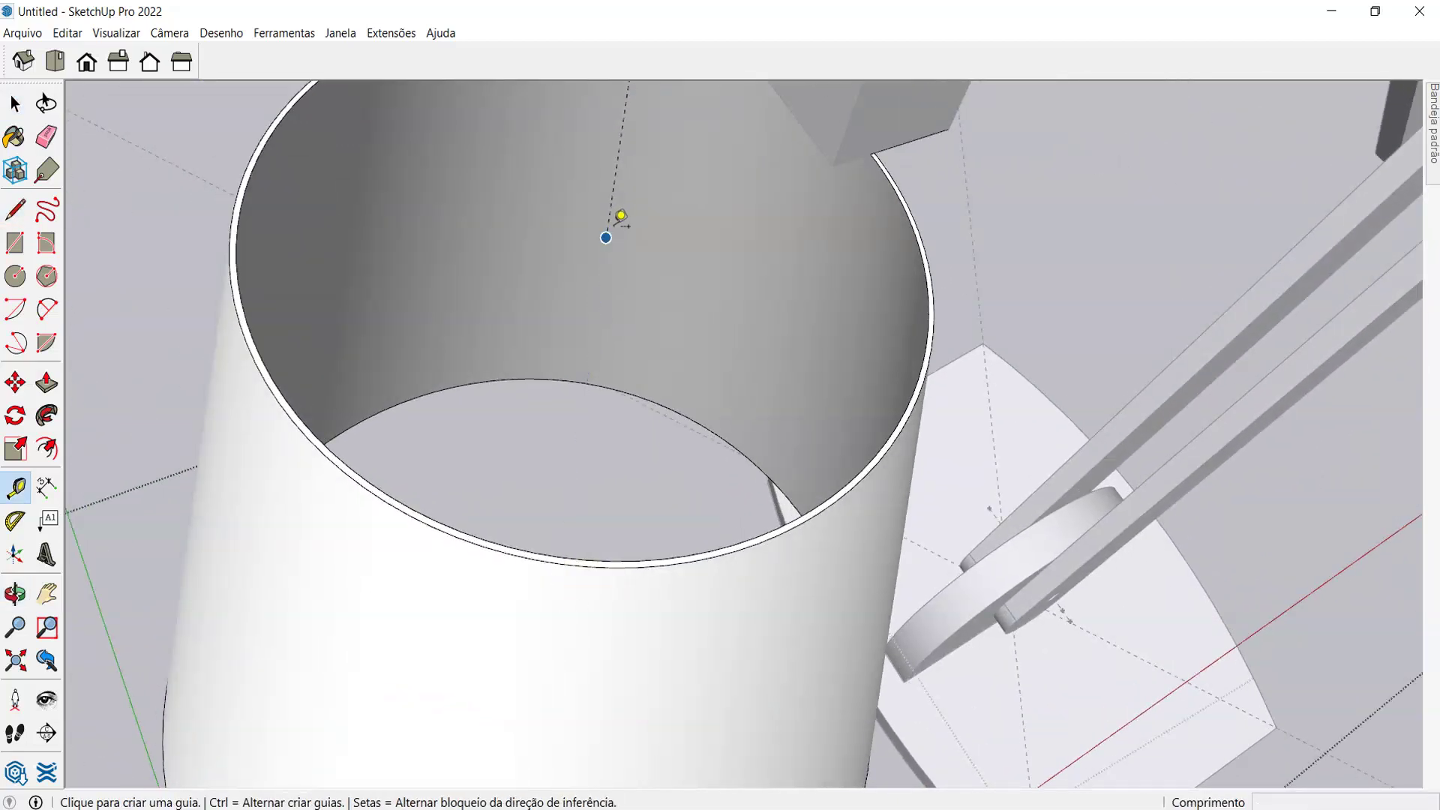
click(609, 234)
scroll(633, 274, down, 5)
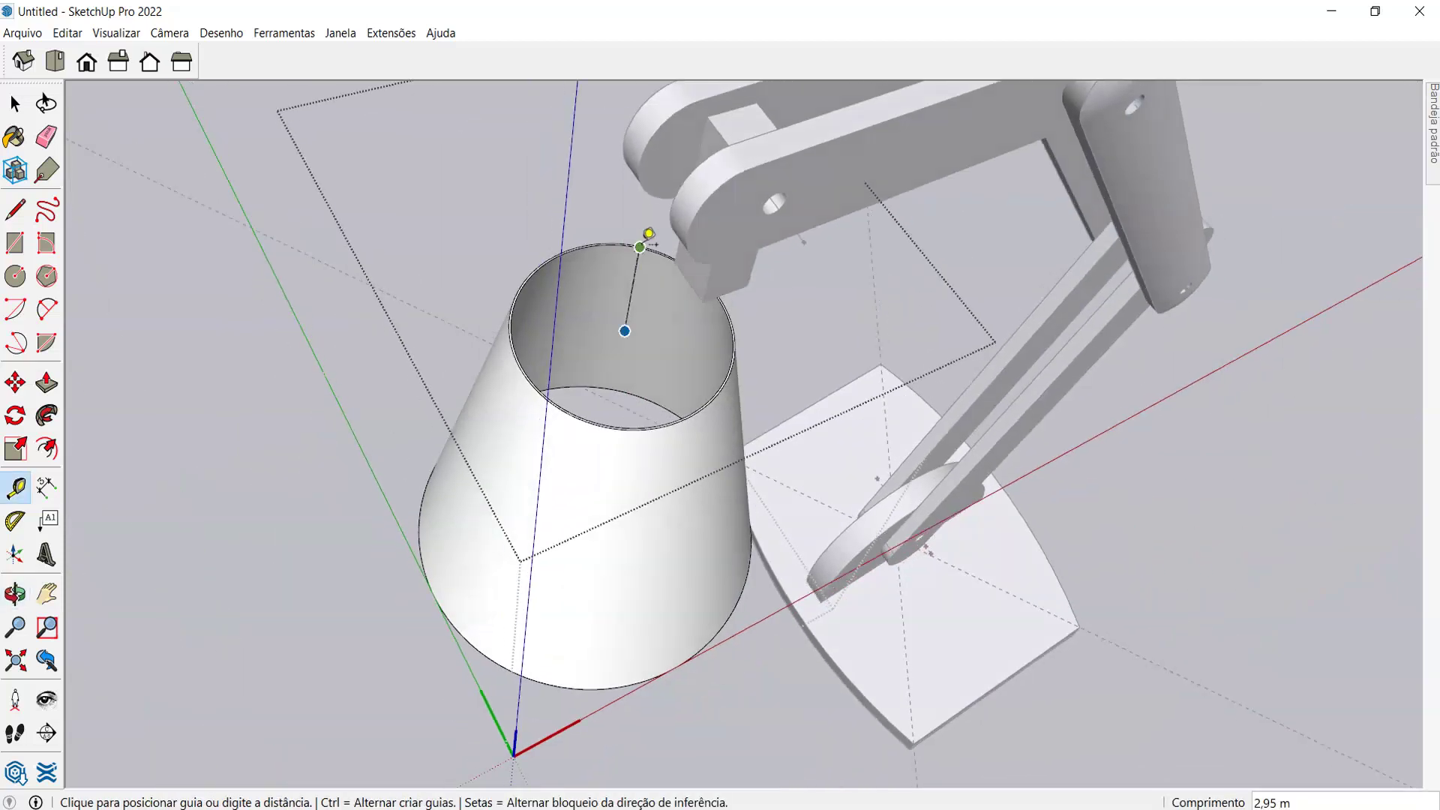
click(648, 236)
middle_drag(588, 347, 660, 226)
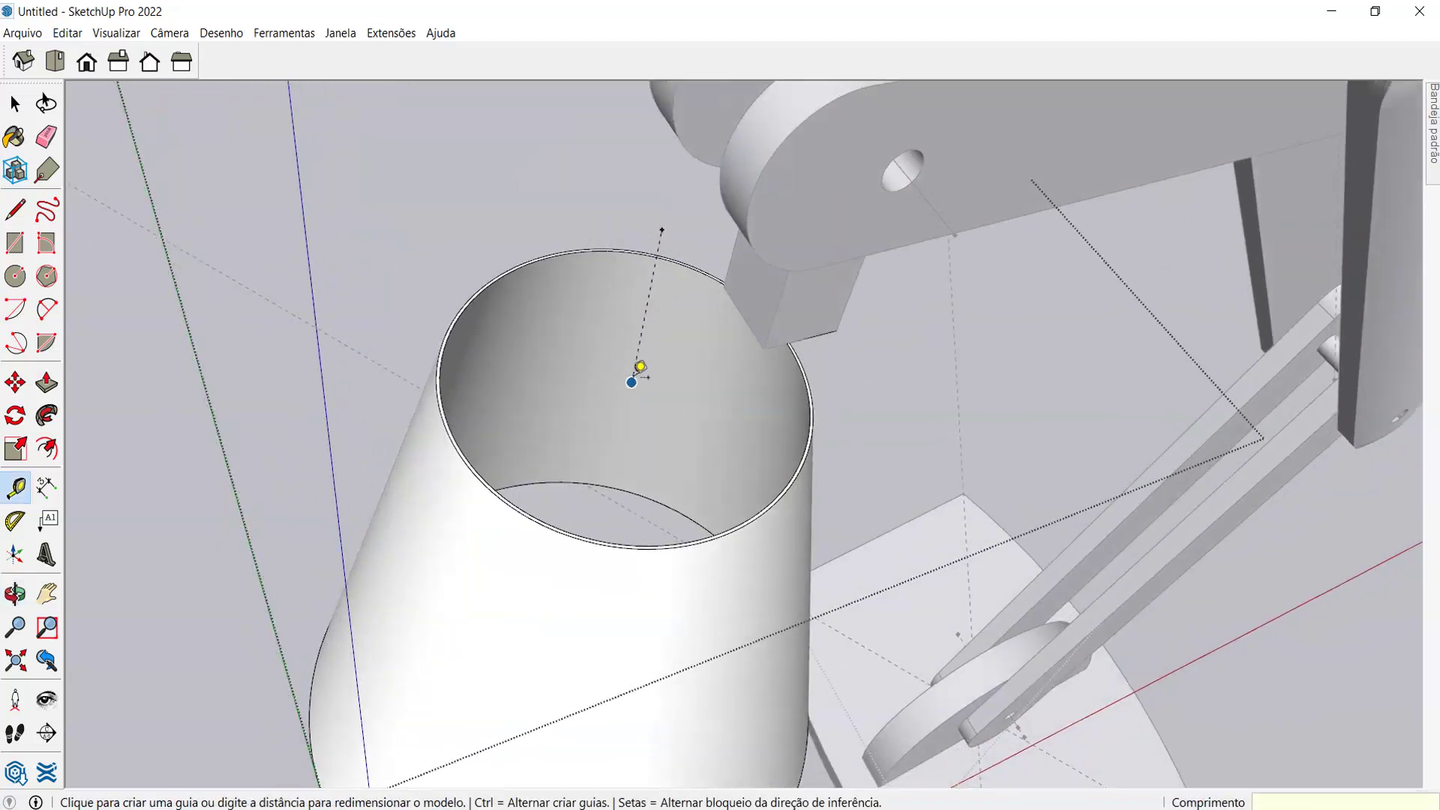
key(l)
click(631, 383)
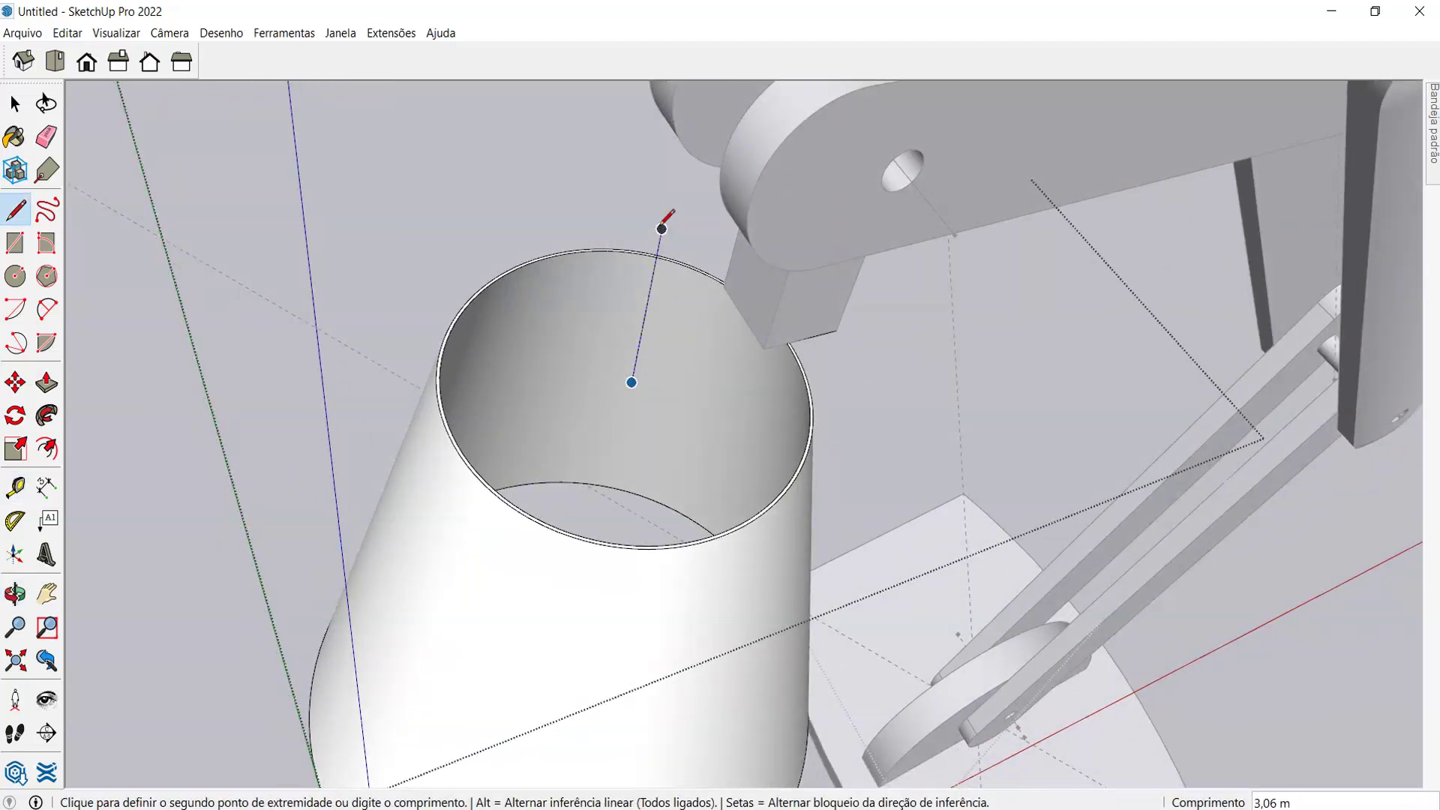
click(660, 237)
key(space)
- Move the lampshade by the lower end of its axis line onto the centre of the neck post's underside
scroll(660, 237, down, 3)
middle_drag(155, 264, 595, 236)
scroll(615, 195, up, 5)
scroll(628, 174, down, 4)
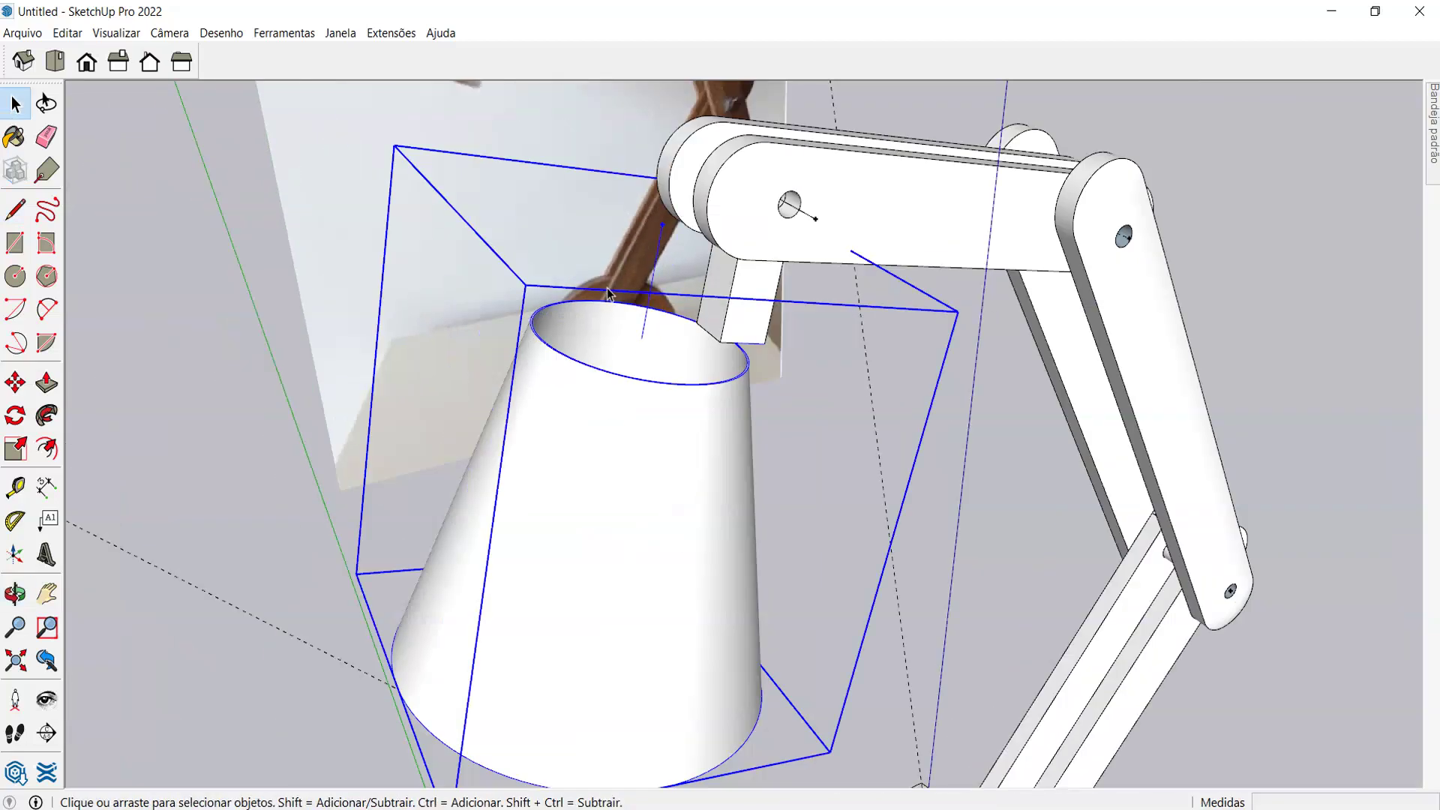
key(m)
click(639, 338)
key(space)
key(m)
click(641, 331)
middle_drag(641, 331, 479, 394)
click(800, 212)
scroll(516, 401, down, 5)
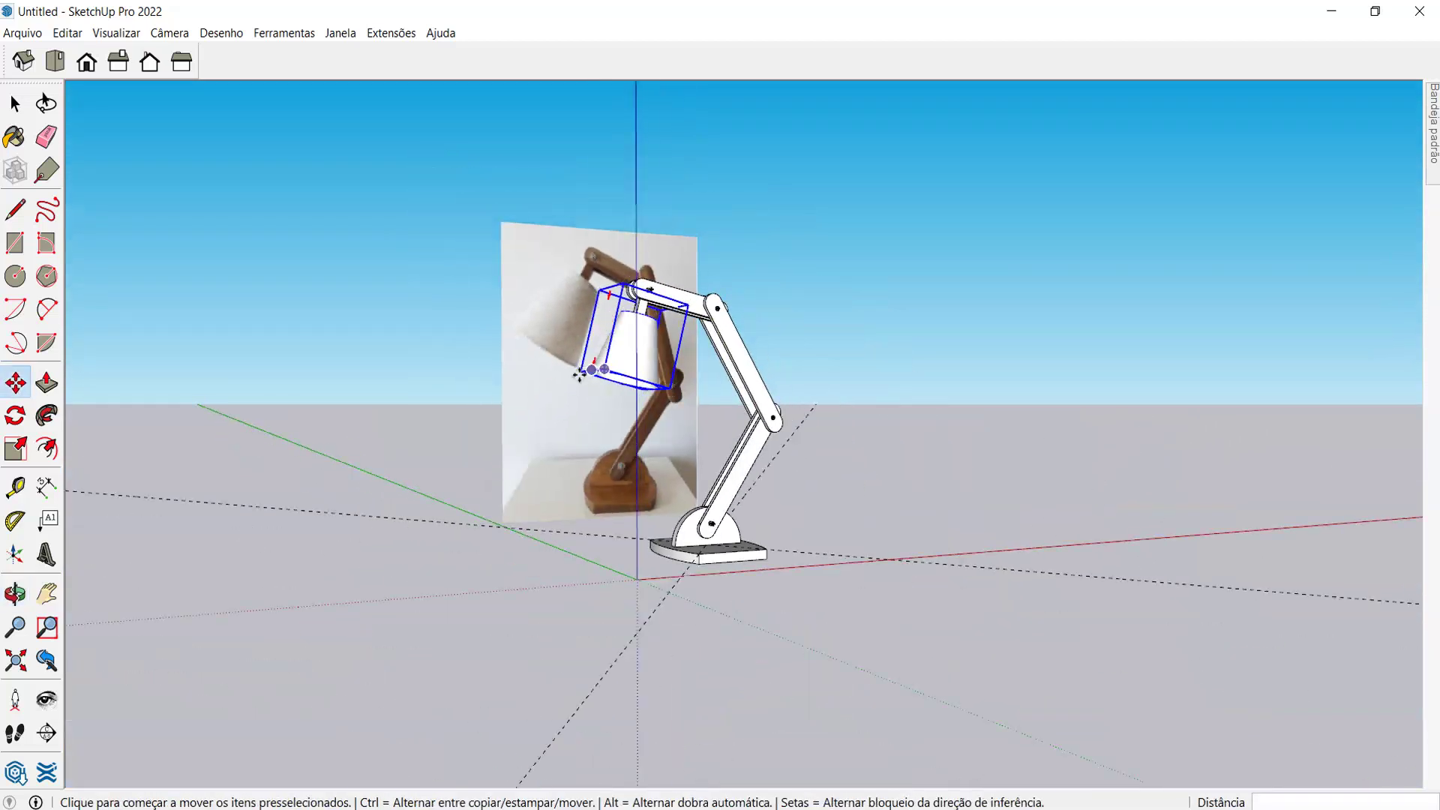
key(space)
click(471, 351)
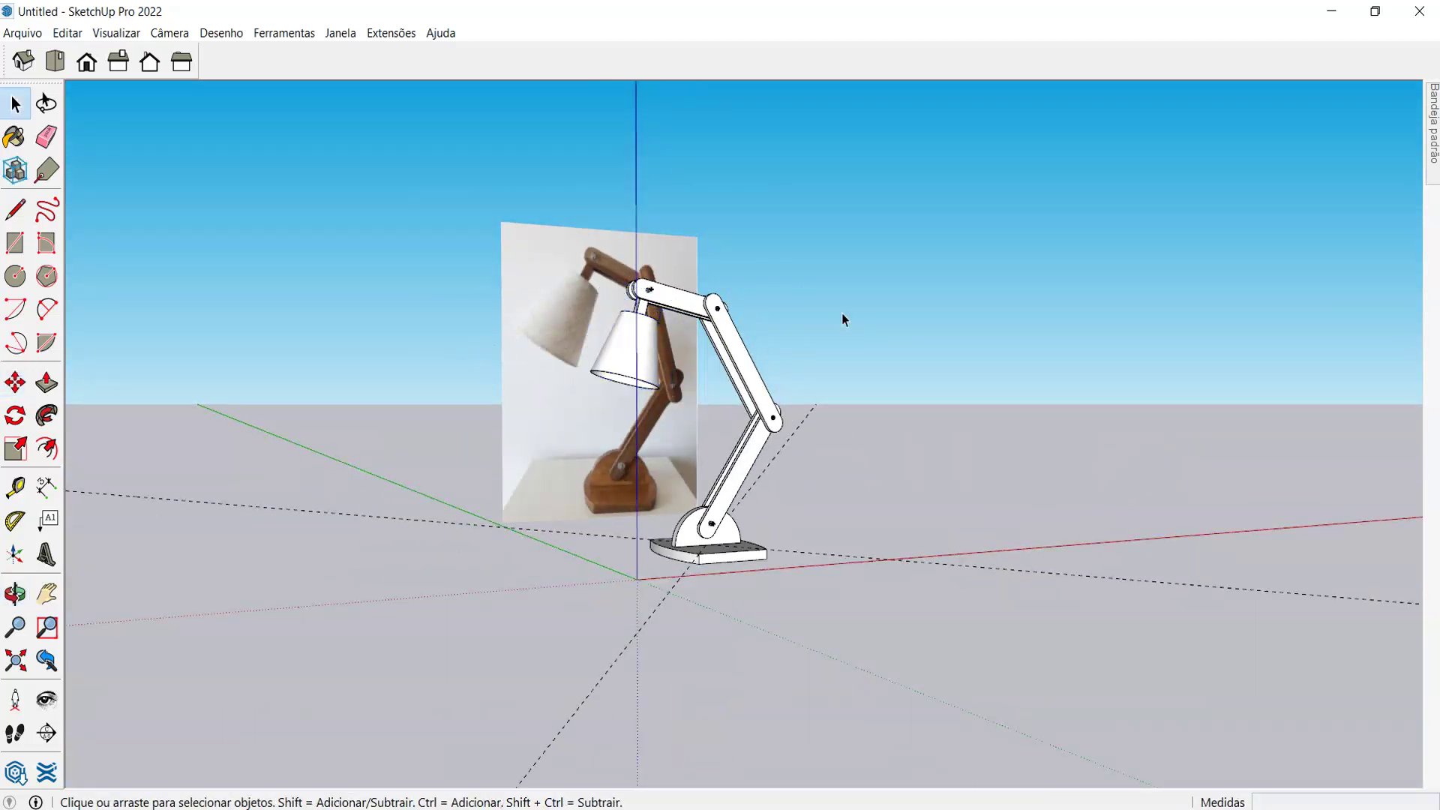
- Extend the neck post's underside 0.72 m down into the lampshade with Push/Pull
scroll(757, 342, up, 3)
middle_drag(479, 370, 398, 456)
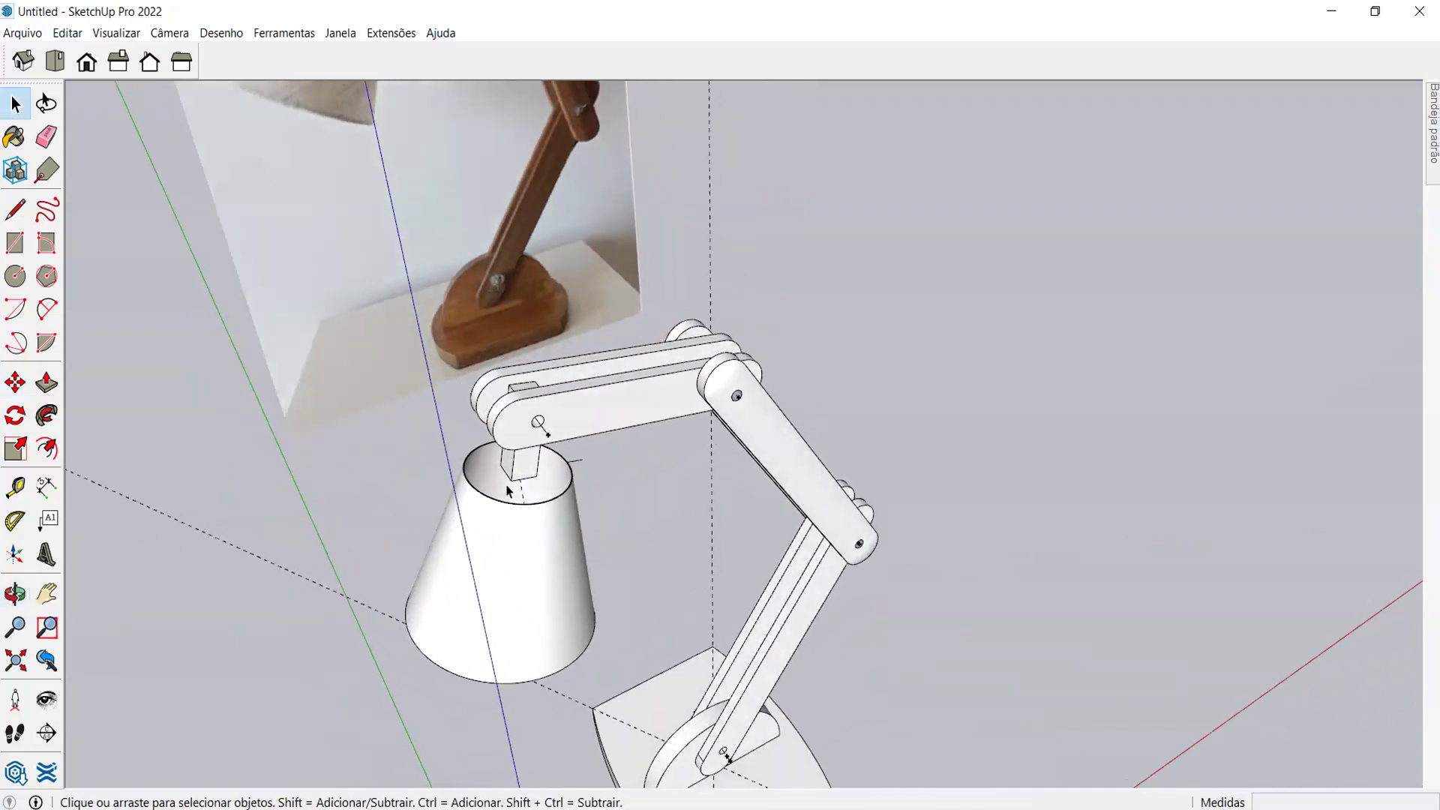
scroll(397, 456, up, 3)
middle_drag(494, 513, 492, 325)
scroll(492, 325, up, 5)
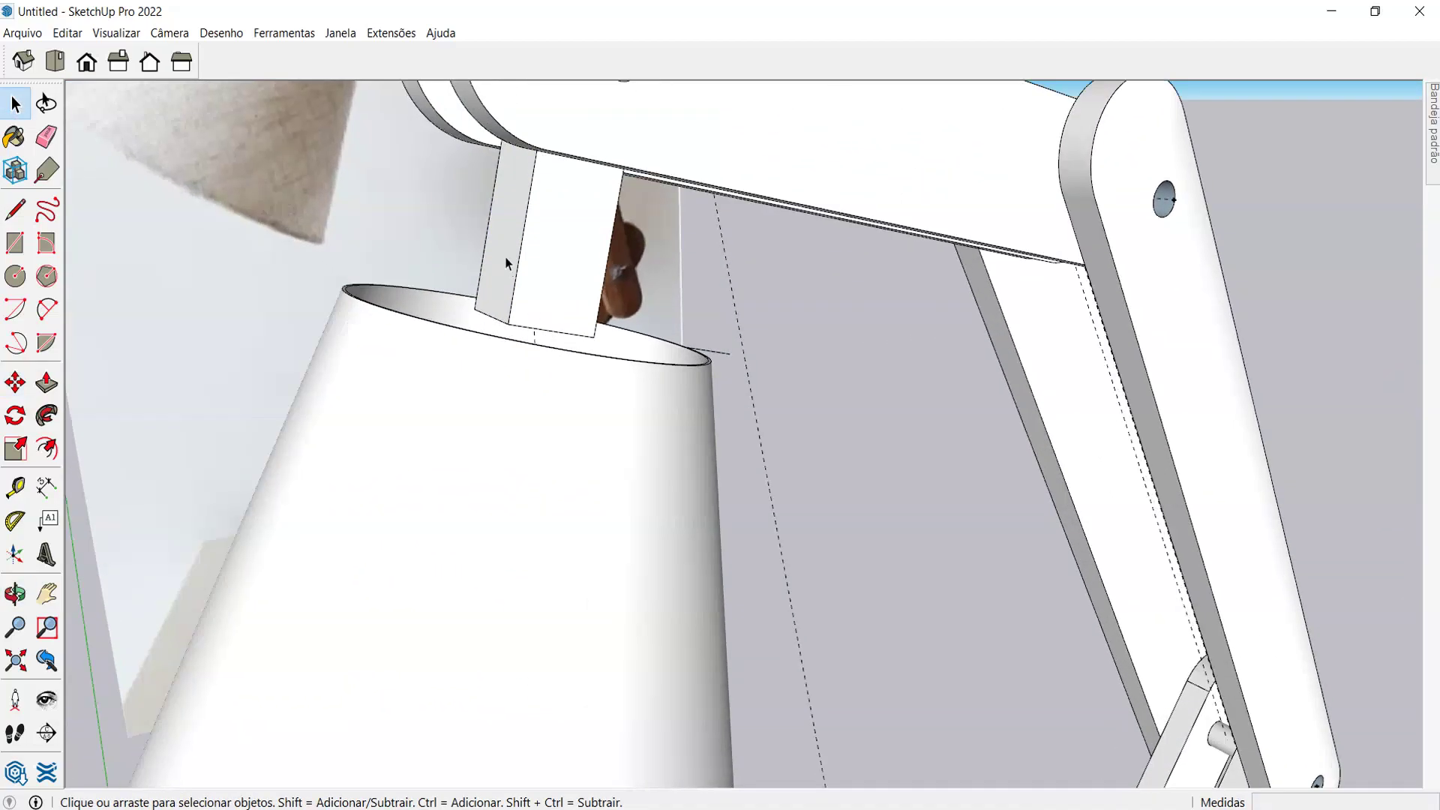
middle_drag(518, 404, 504, 422)
scroll(588, 524, down, 8)
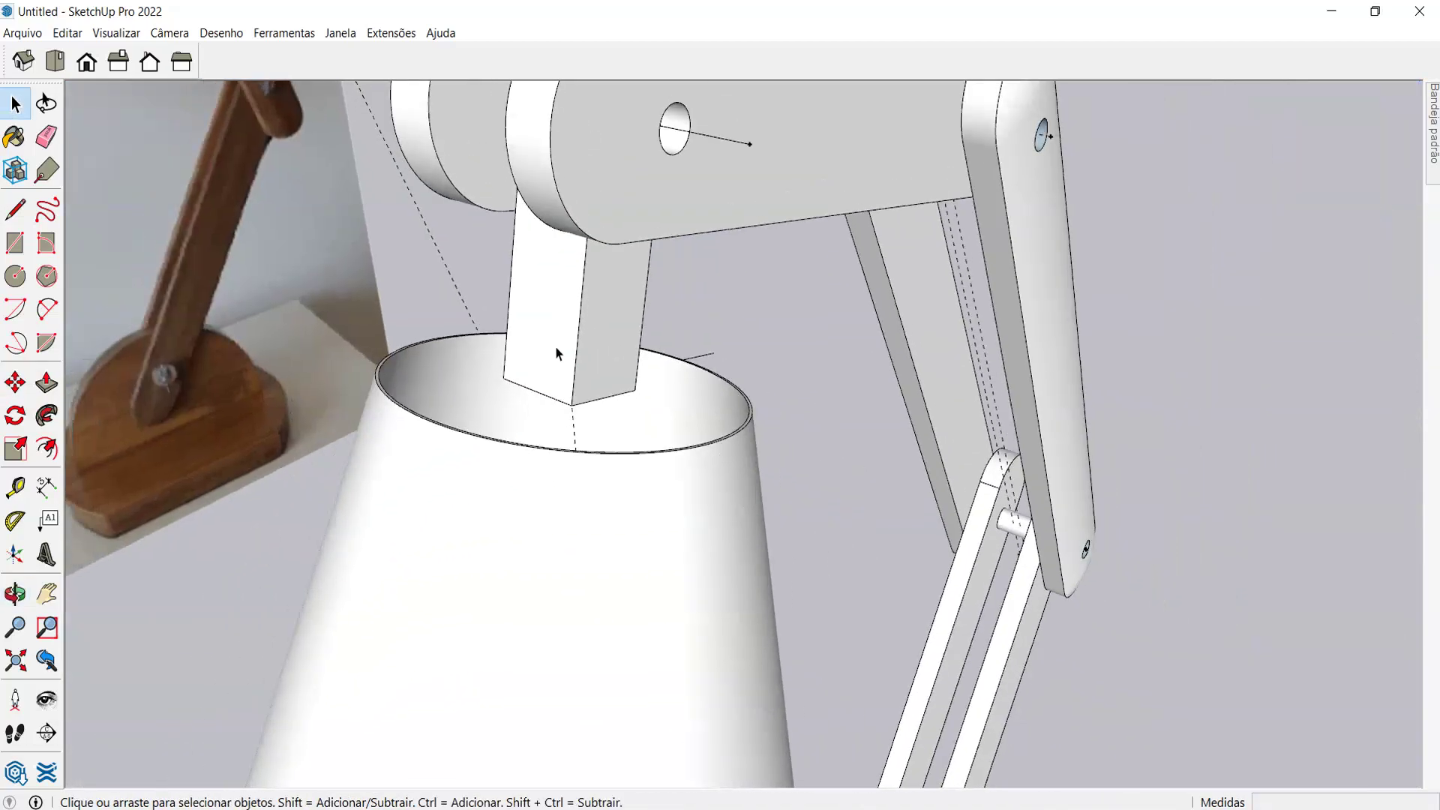
scroll(606, 372, up, 10)
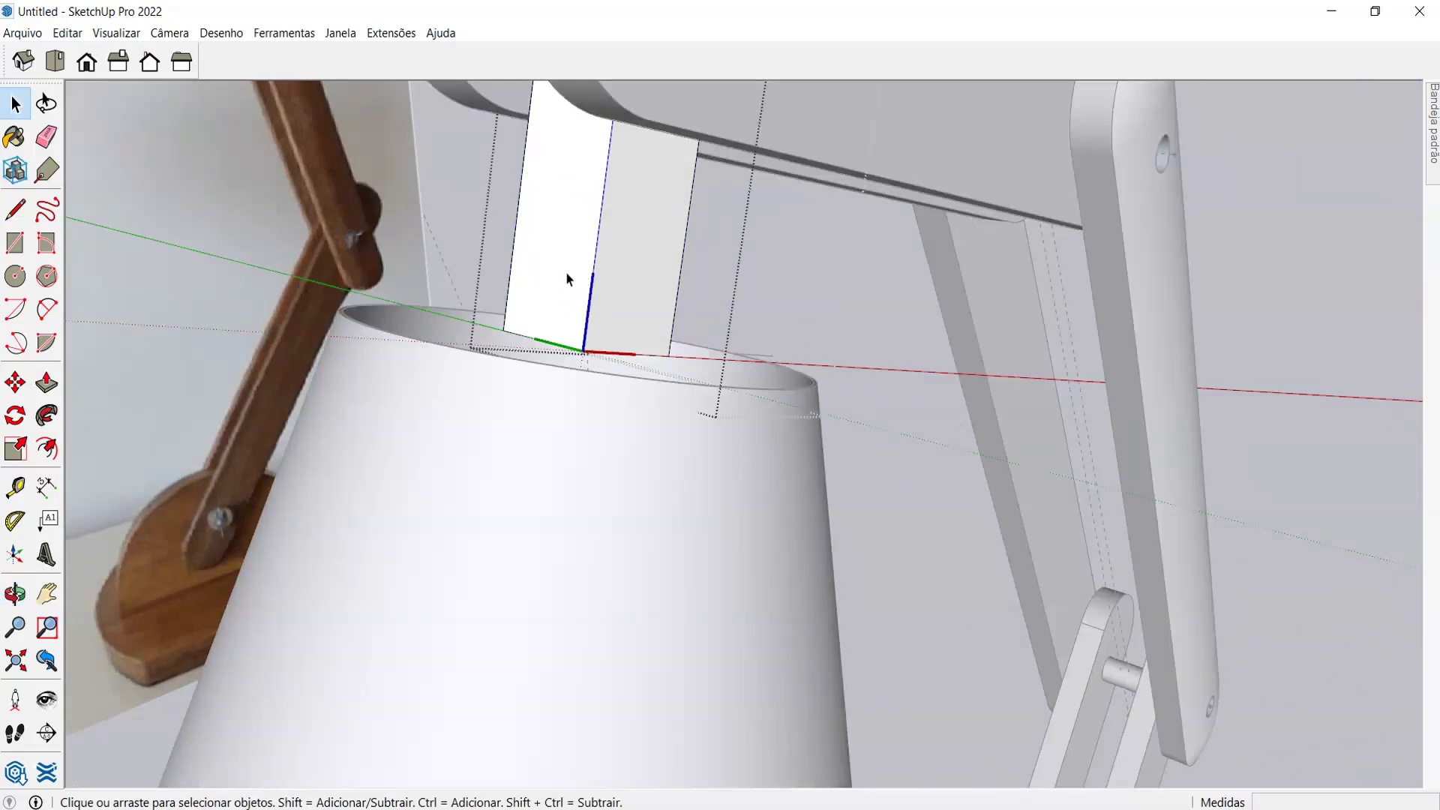
middle_drag(567, 279, 683, 316)
scroll(750, 335, down, 3)
scroll(655, 121, up, 2)
click(654, 121)
key(p)
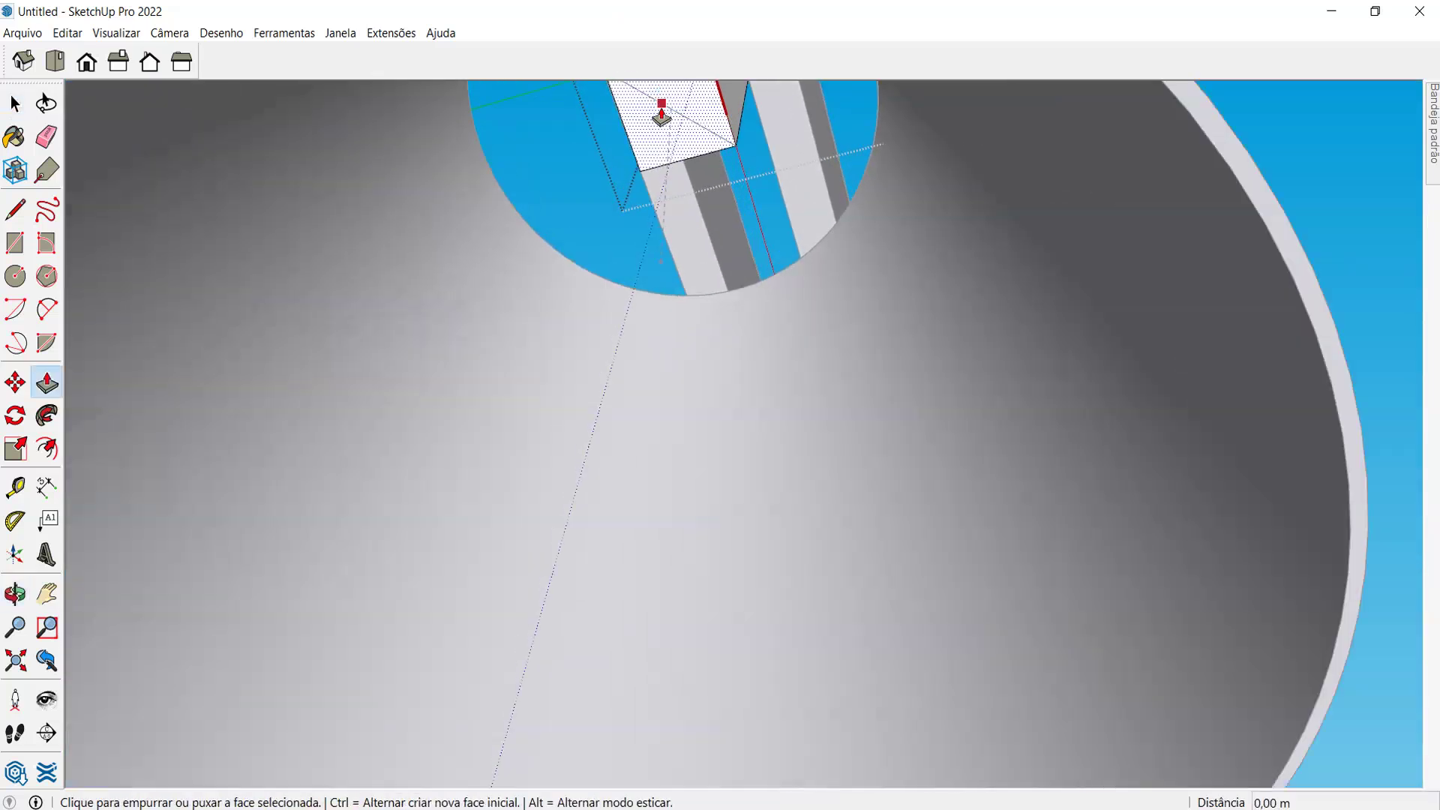
key(space)
key(p)
click(643, 114)
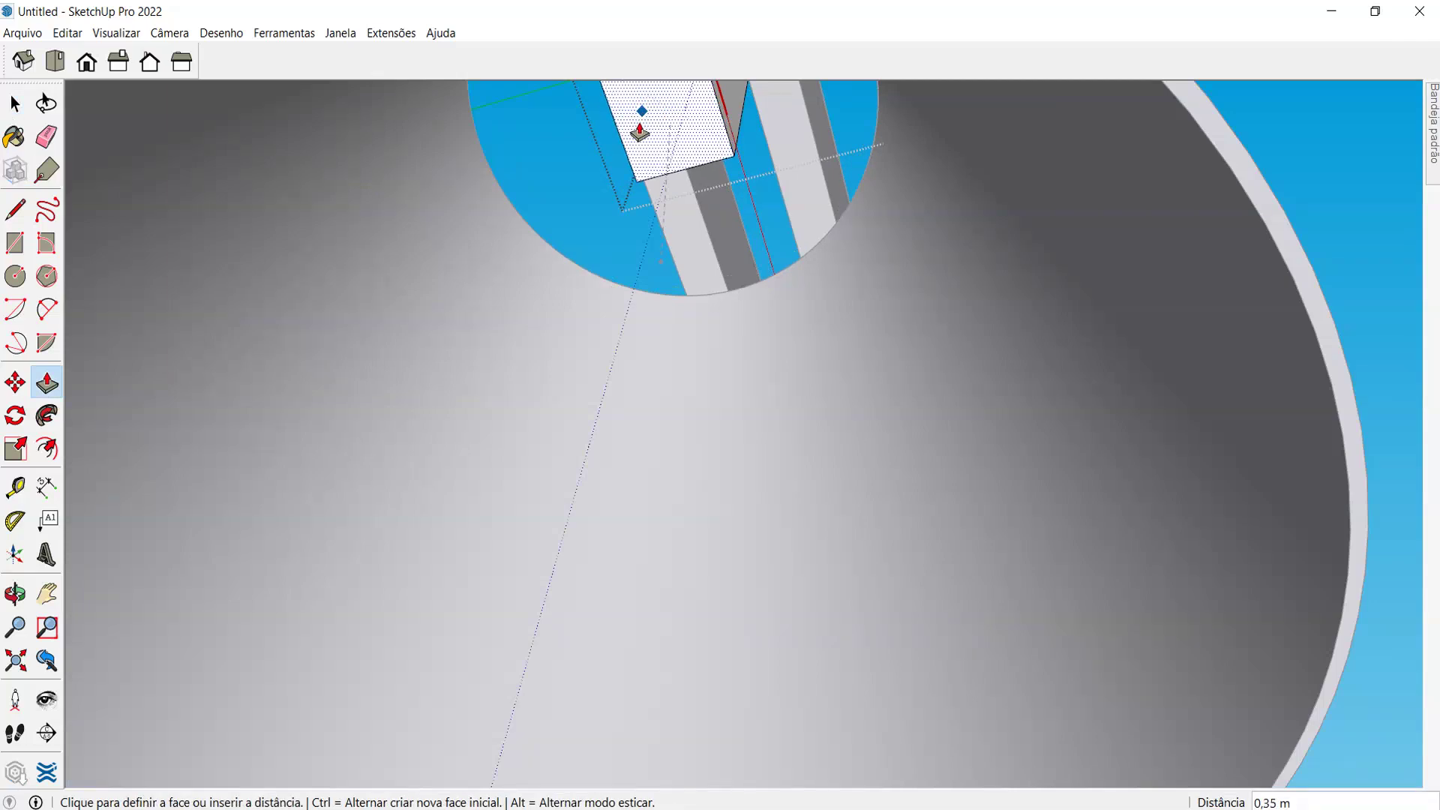
click(639, 139)
- Examine the neck post's fit inside the lampshade opening from several sides
scroll(749, 338, down, 5)
middle_drag(771, 360, 457, 709)
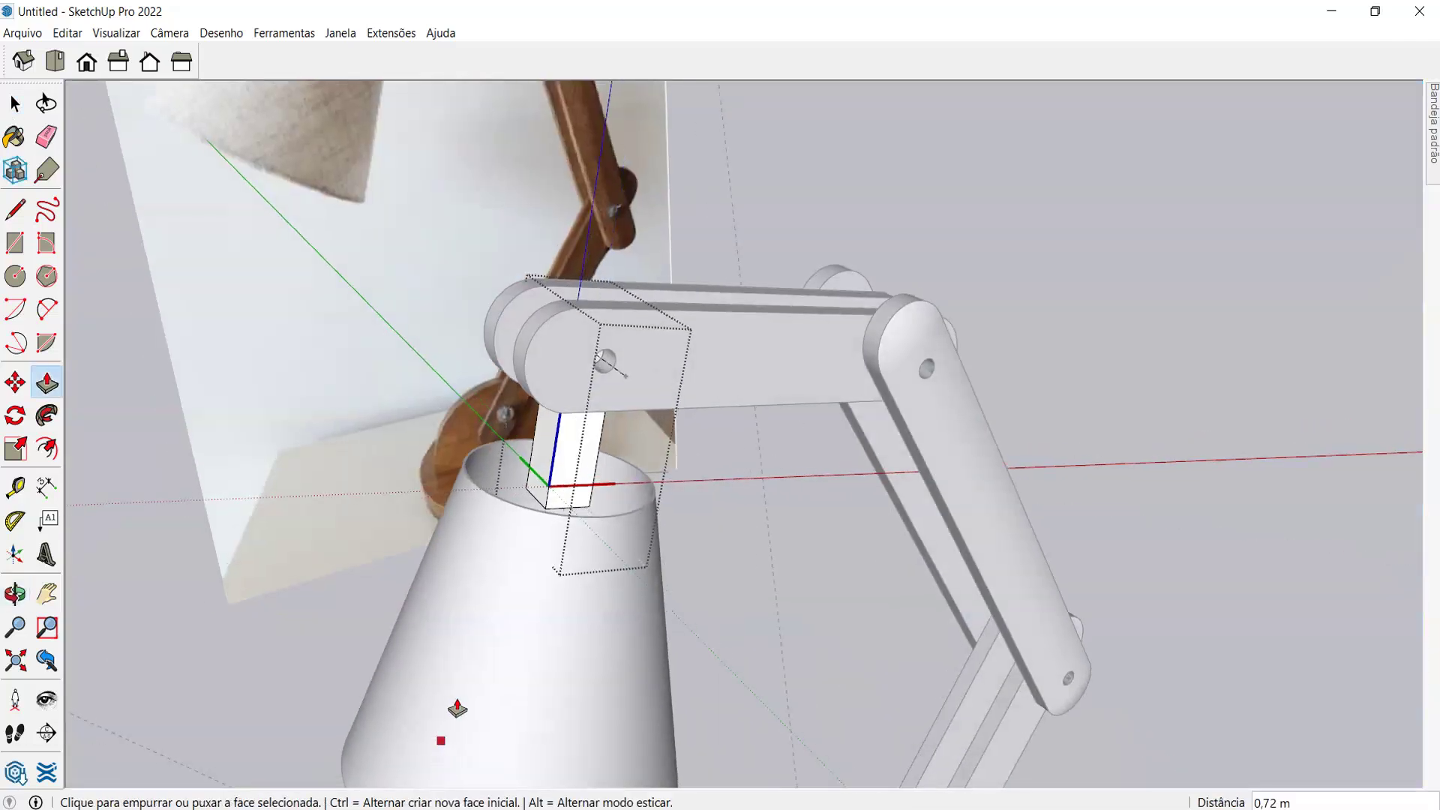
scroll(525, 623, down, 2)
middle_drag(585, 537, 678, 434)
scroll(750, 323, up, 3)
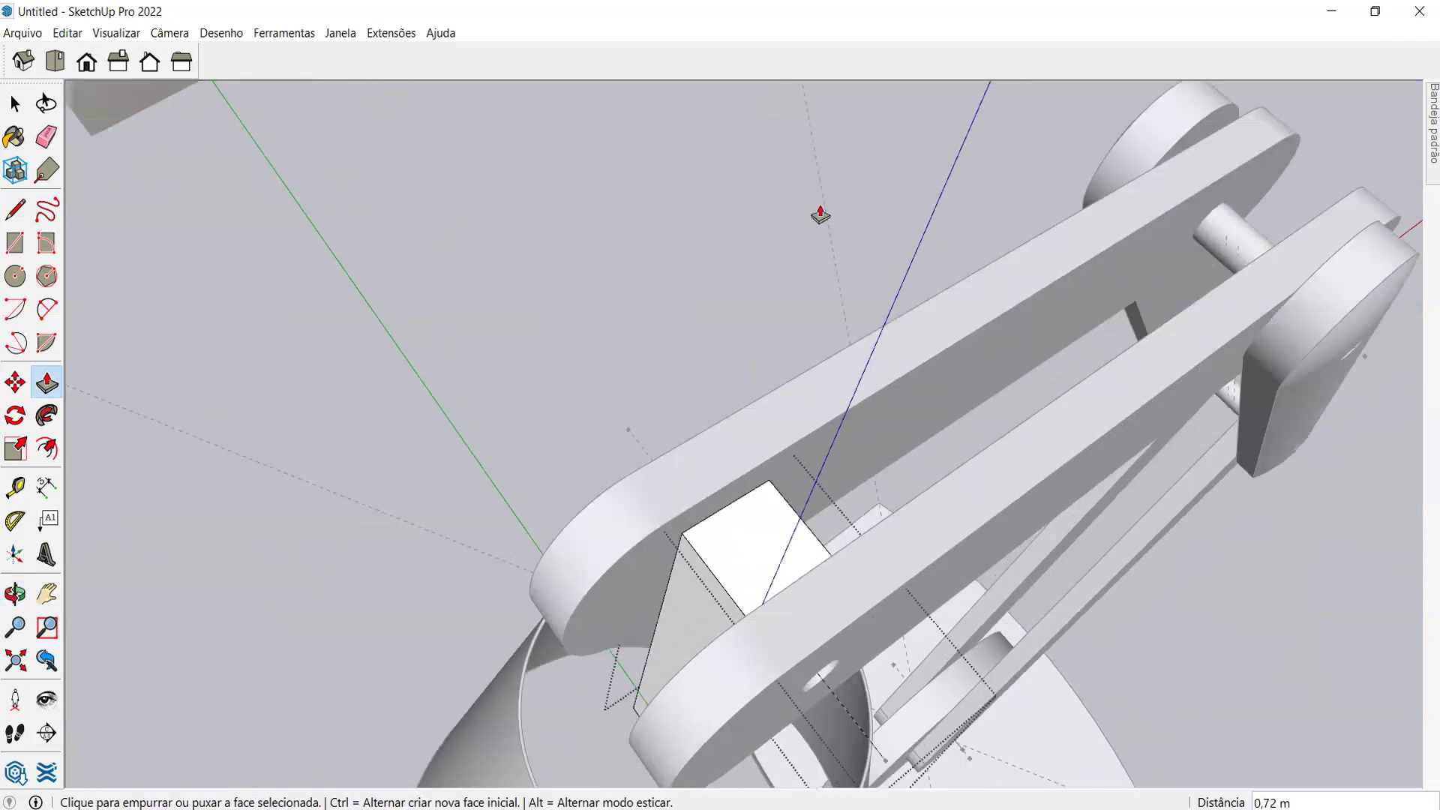
middle_drag(820, 215, 506, 345)
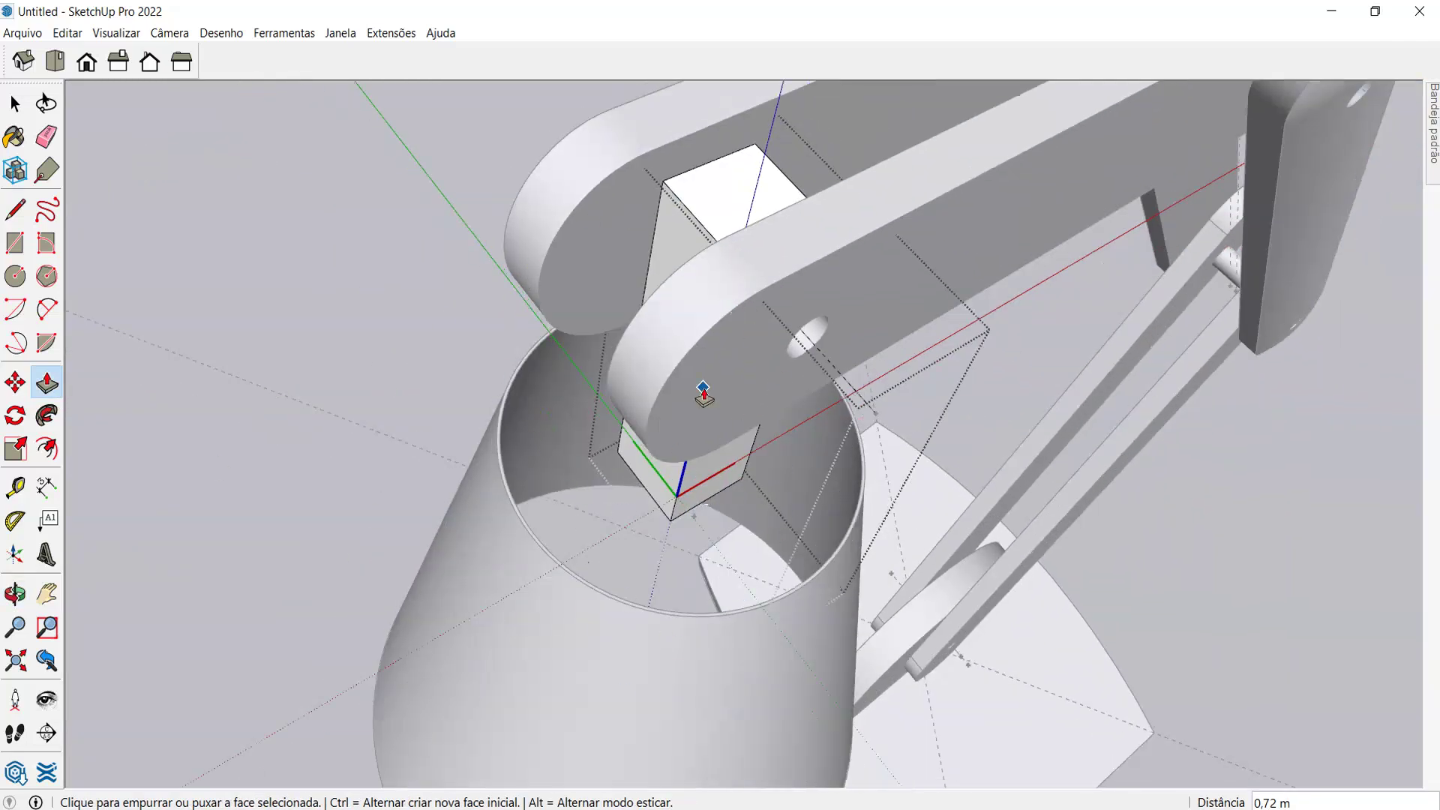
scroll(661, 407, down, 4)
middle_drag(770, 312, 672, 231)
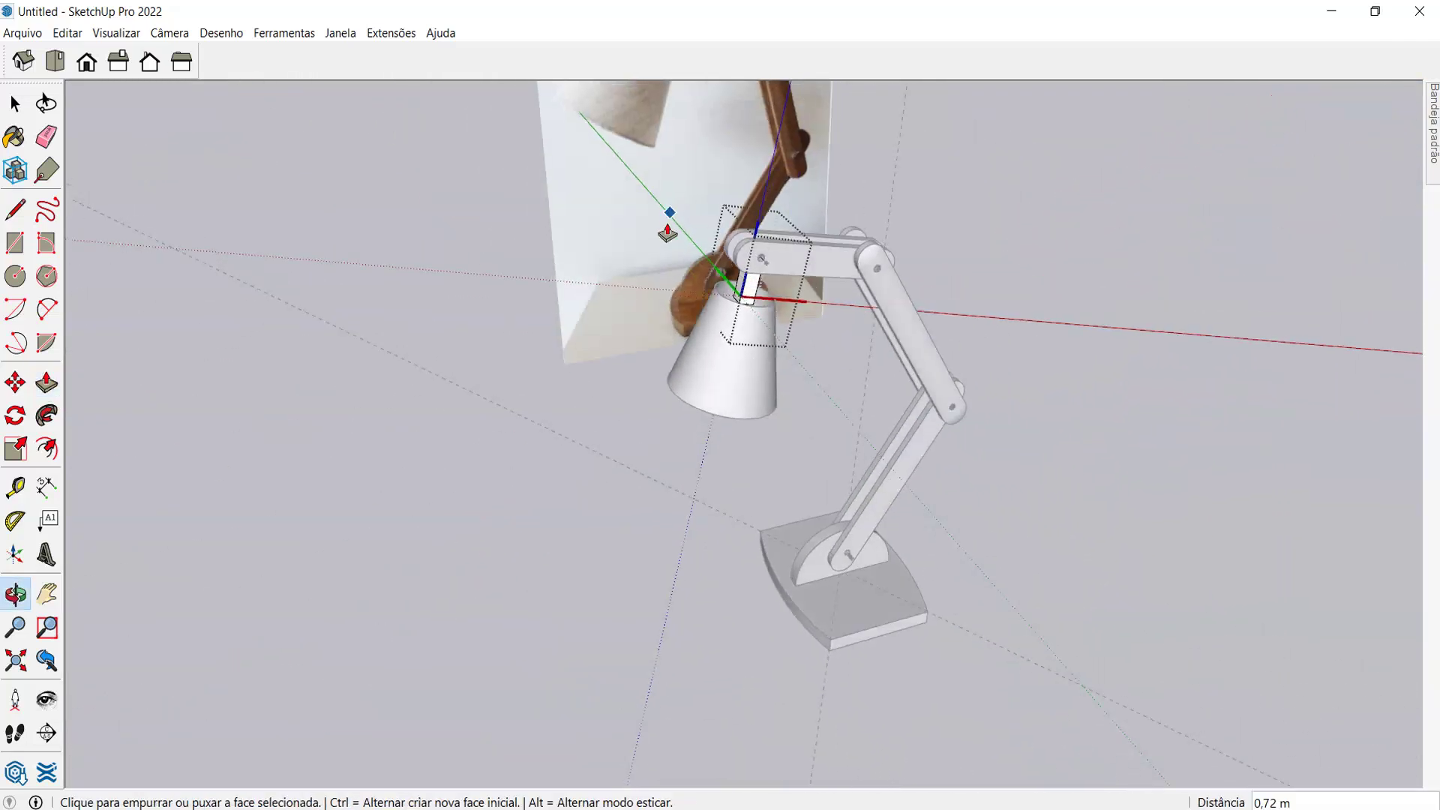
scroll(691, 309, down, 1)
scroll(710, 432, up, 6)
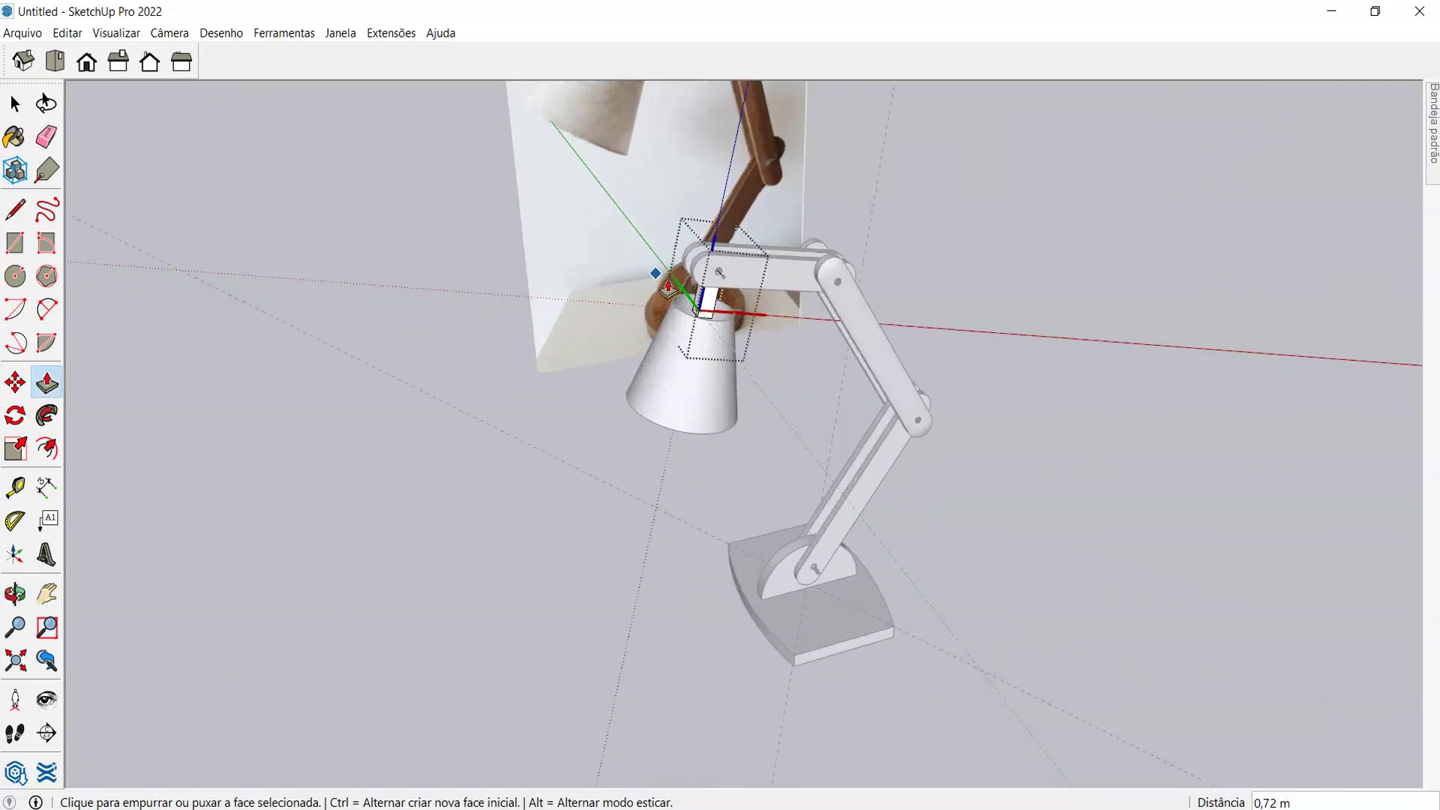
scroll(660, 352, down, 5)
scroll(690, 379, up, 2)
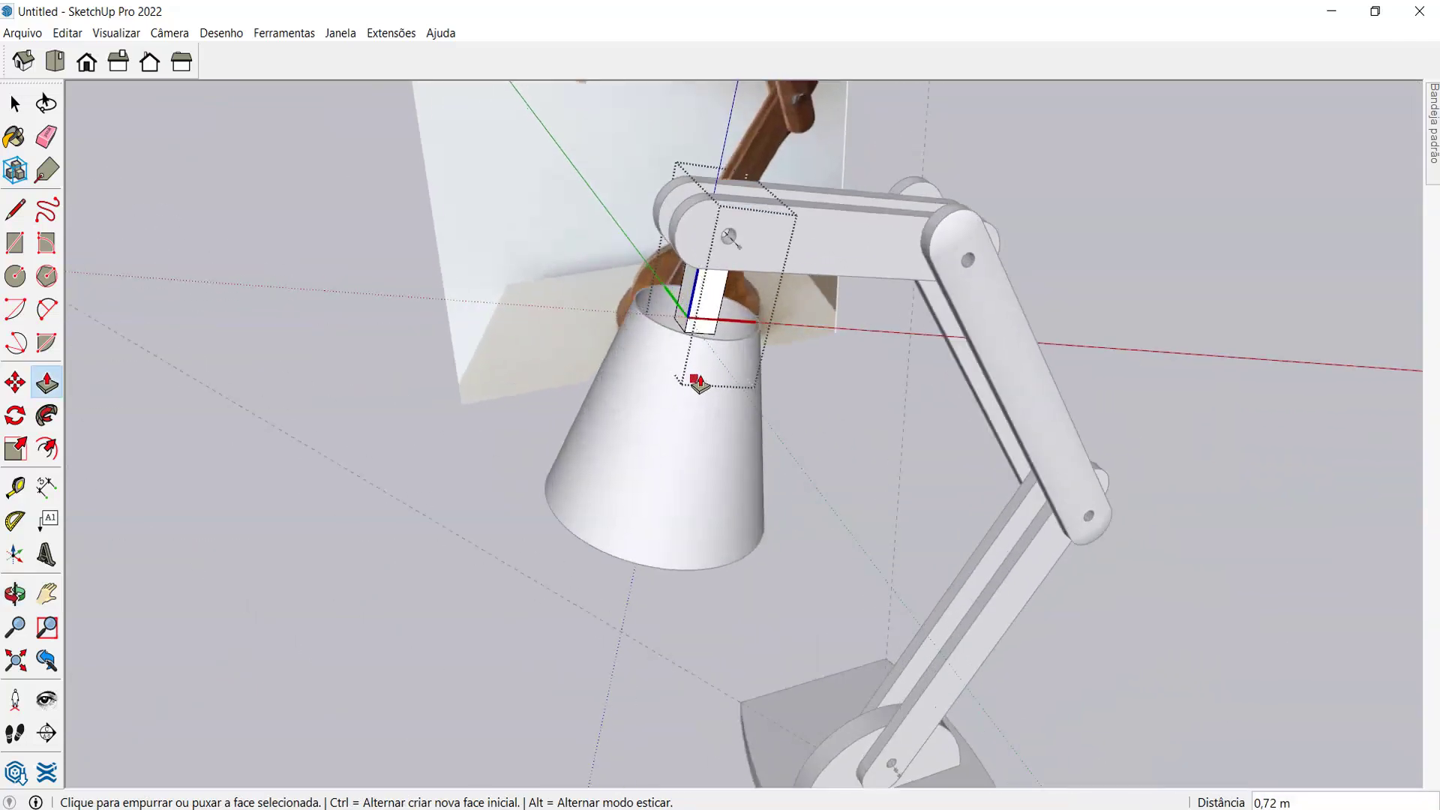
middle_drag(690, 379, 668, 418)
scroll(724, 348, up, 4)
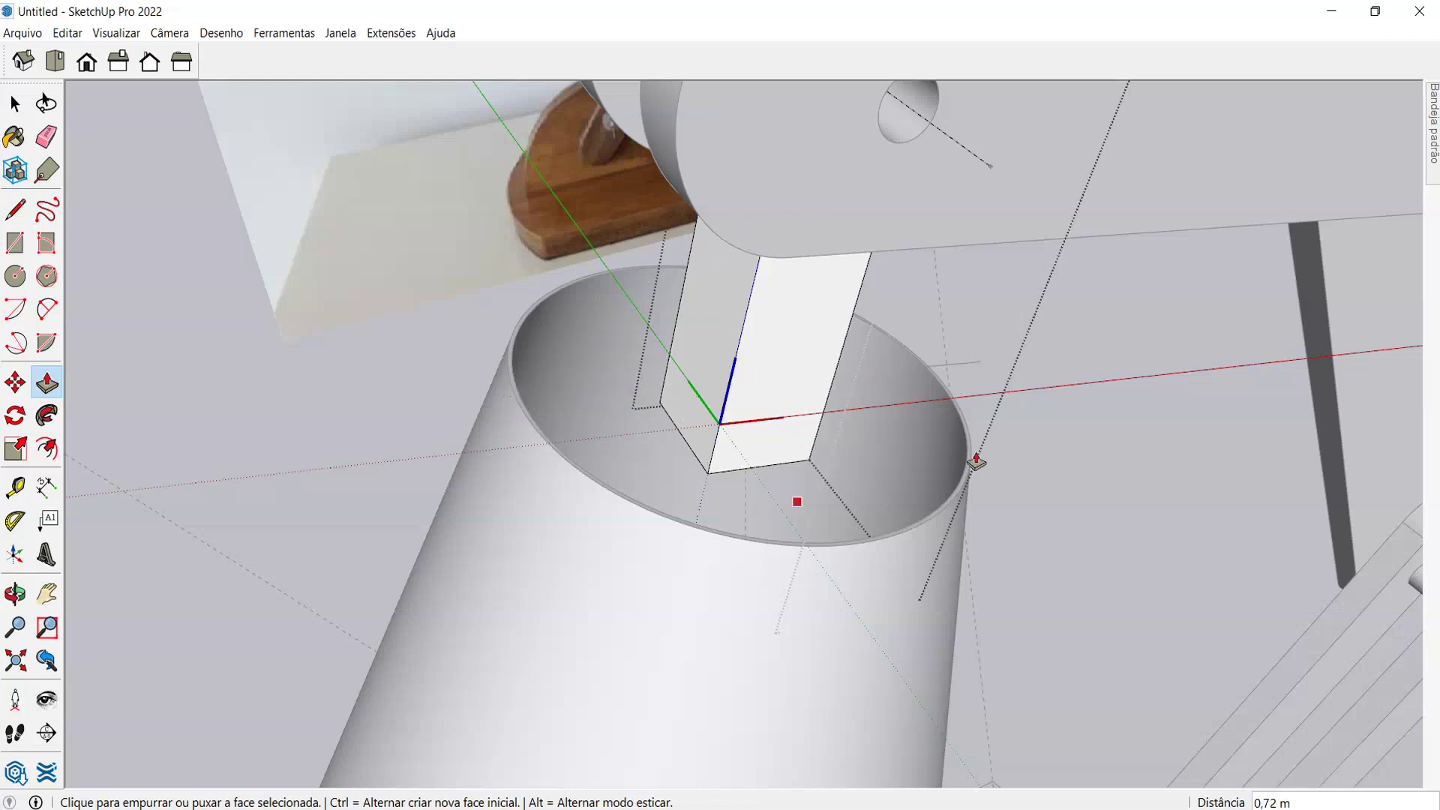
scroll(891, 452, down, 6)
middle_drag(570, 375, 489, 365)
key(space)
- Inspect the assembled lamp's arms, joints and lampshade against the reference photo
middle_drag(259, 412, 750, 419)
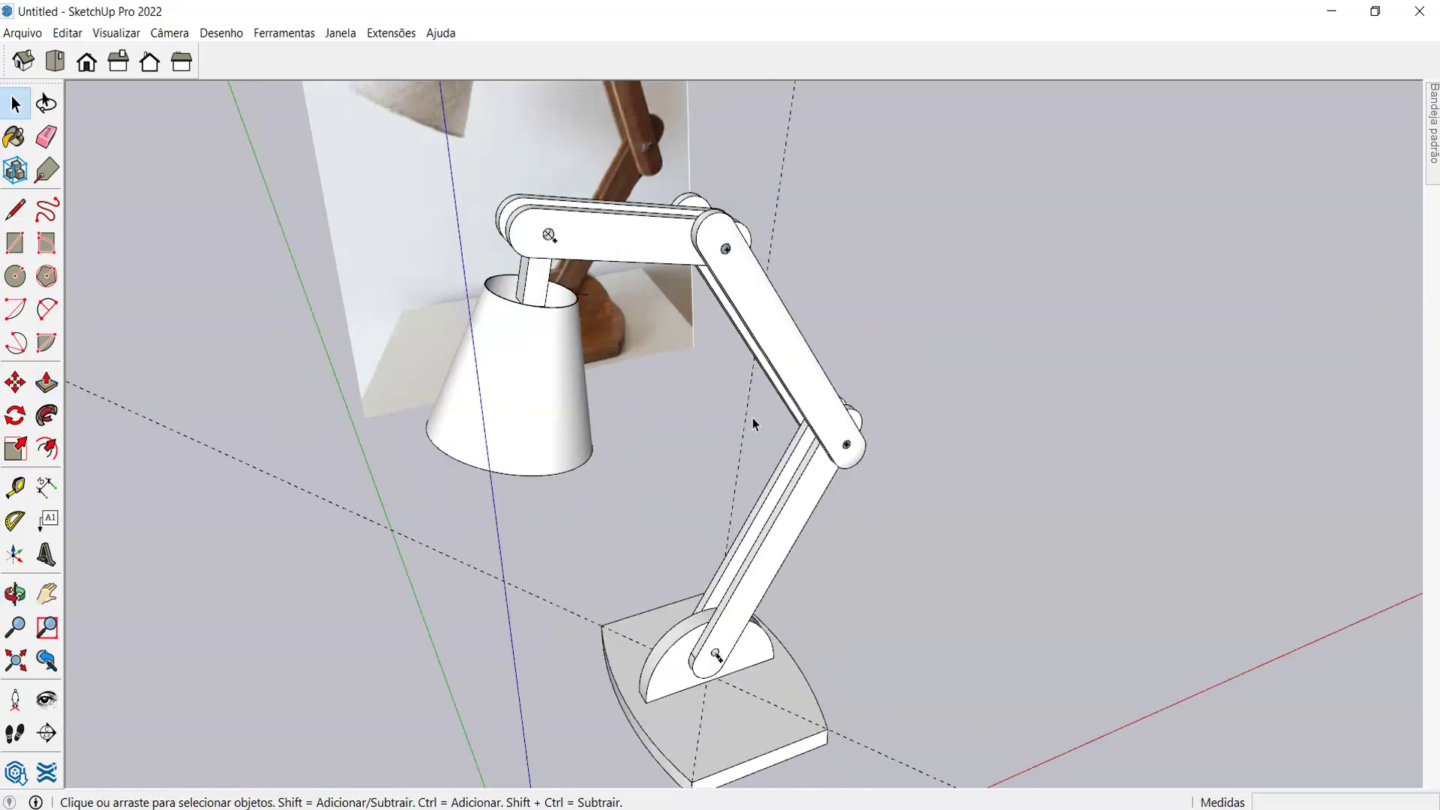
middle_drag(753, 417, 688, 291)
scroll(688, 291, up, 5)
scroll(658, 240, down, 2)
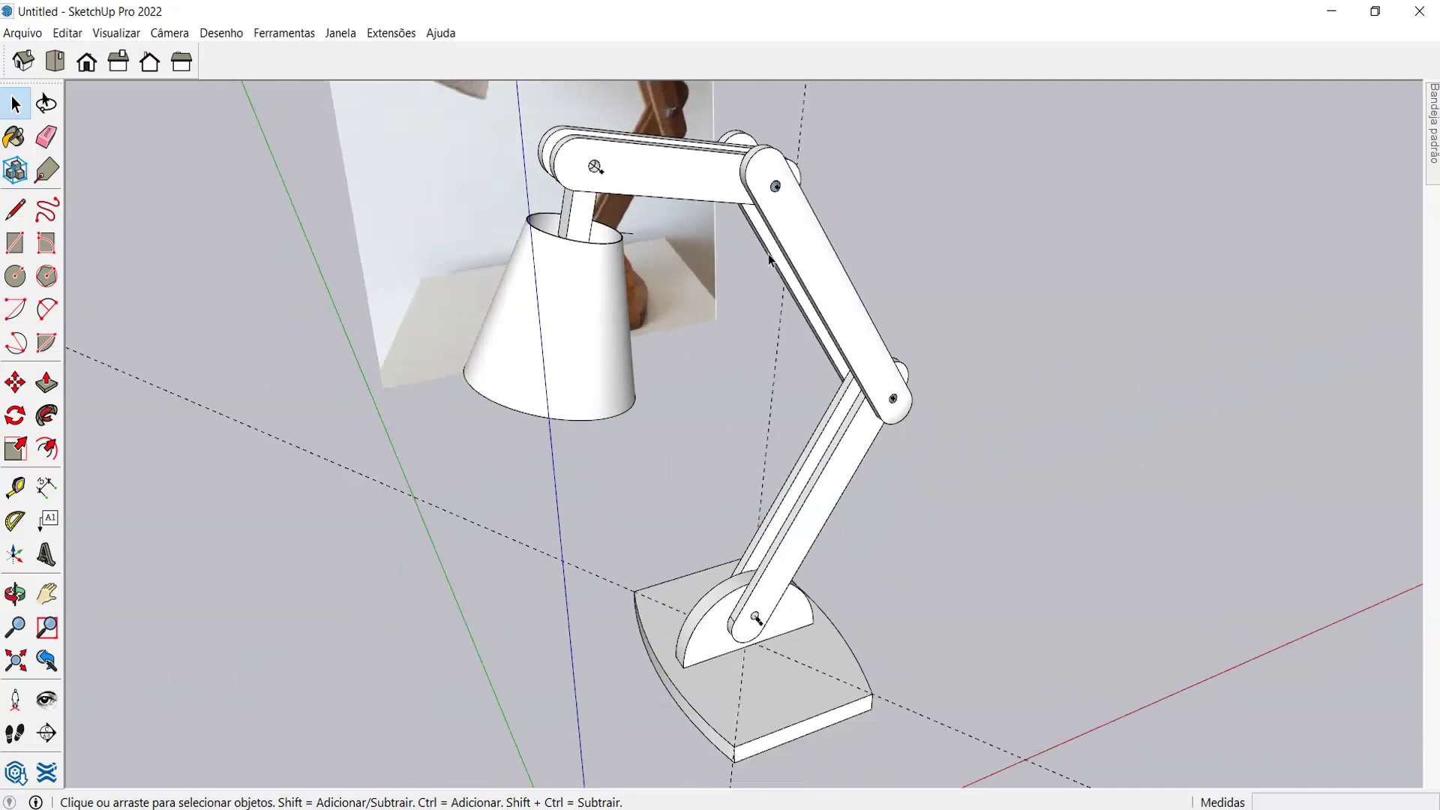
scroll(770, 259, up, 8)
mouse_move(780, 213)
middle_down()
mouse_move(750, 287)
mouse_move(296, 250)
mouse_move(794, 193)
middle_up()
scroll(343, 263, down, 2)
middle_drag(476, 396, 780, 595)
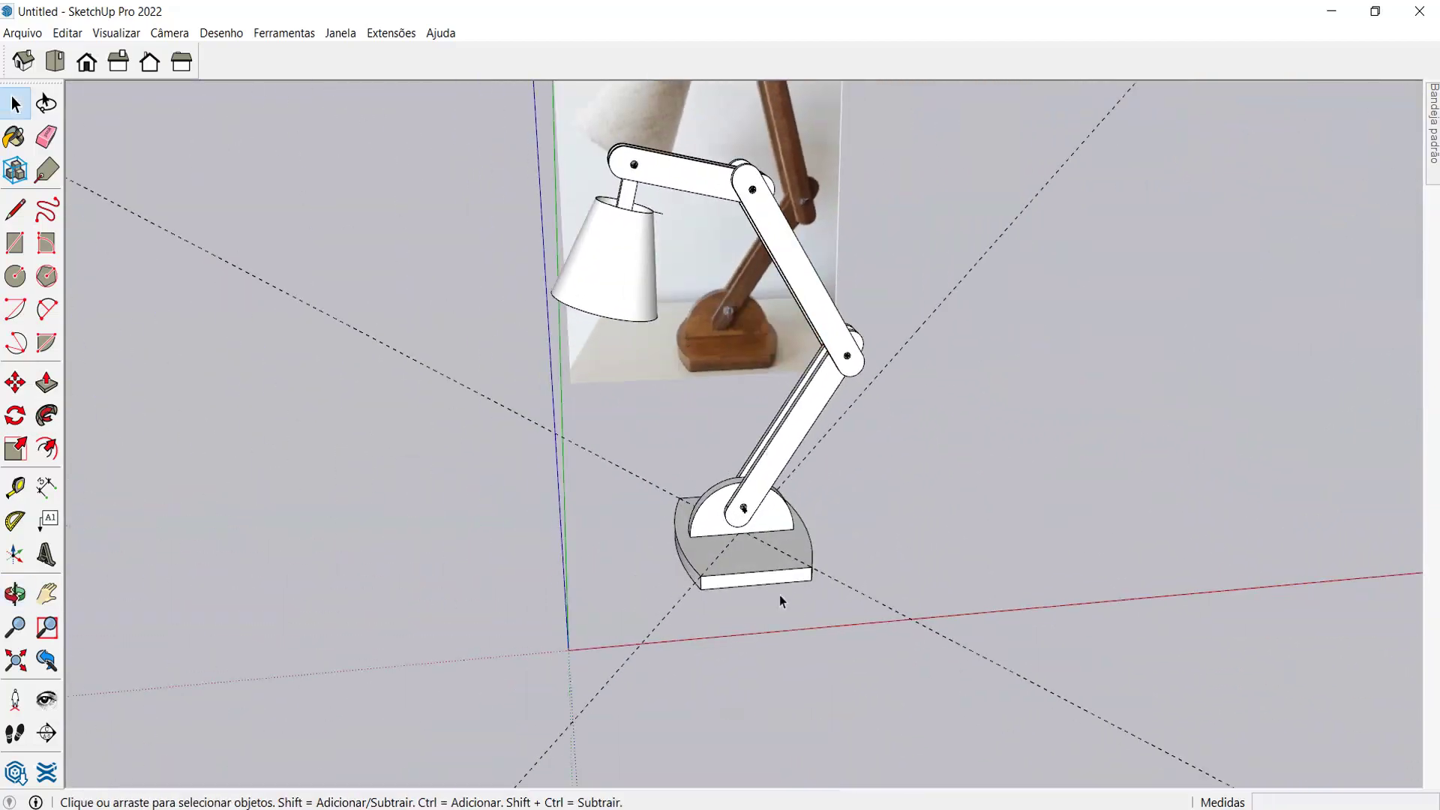
- Examine the pivot hole where the lower arm meets the half-round base support and compare it with the photo
scroll(732, 449, down, 10)
middle_drag(722, 416, 772, 398)
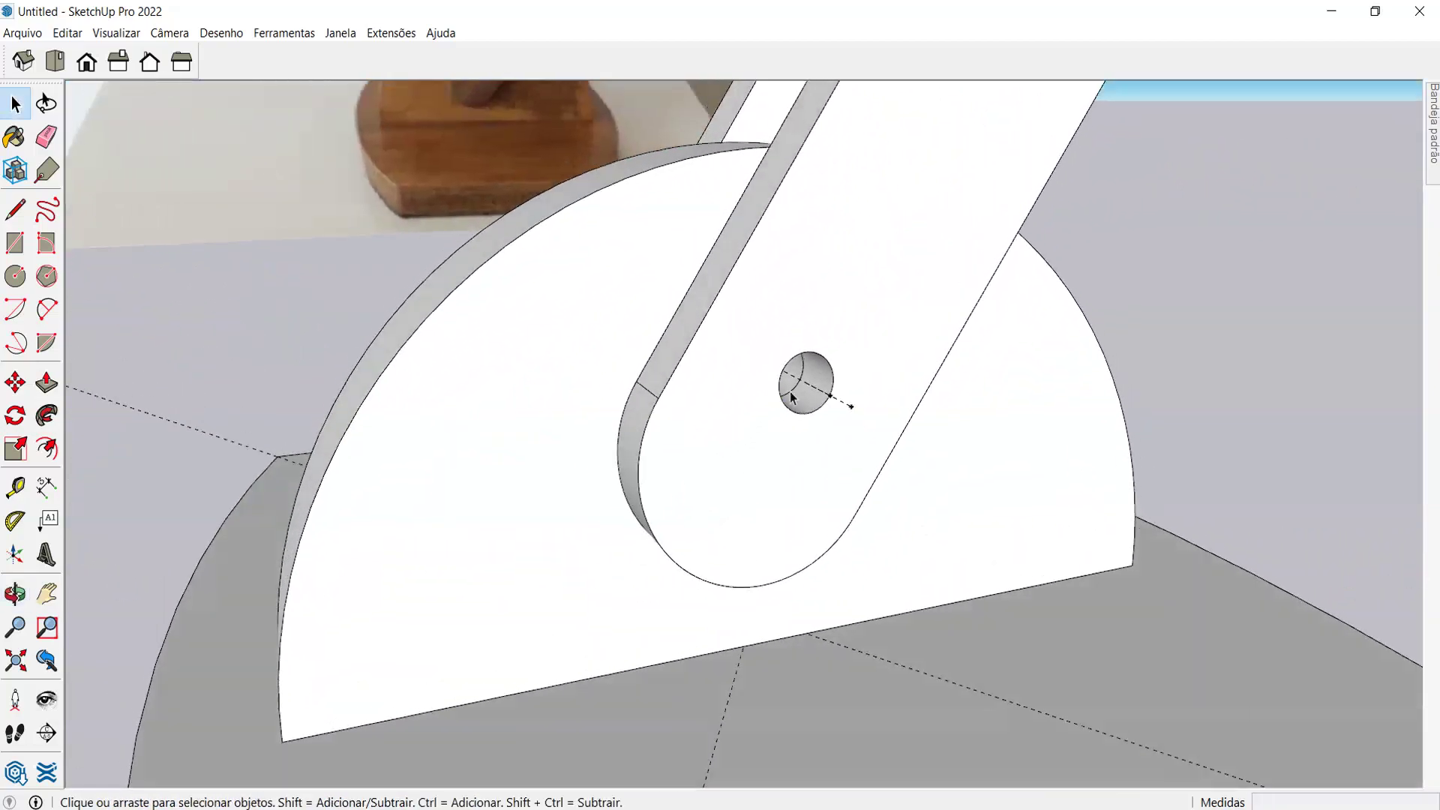
scroll(817, 418, up, 5)
scroll(764, 524, down, 10)
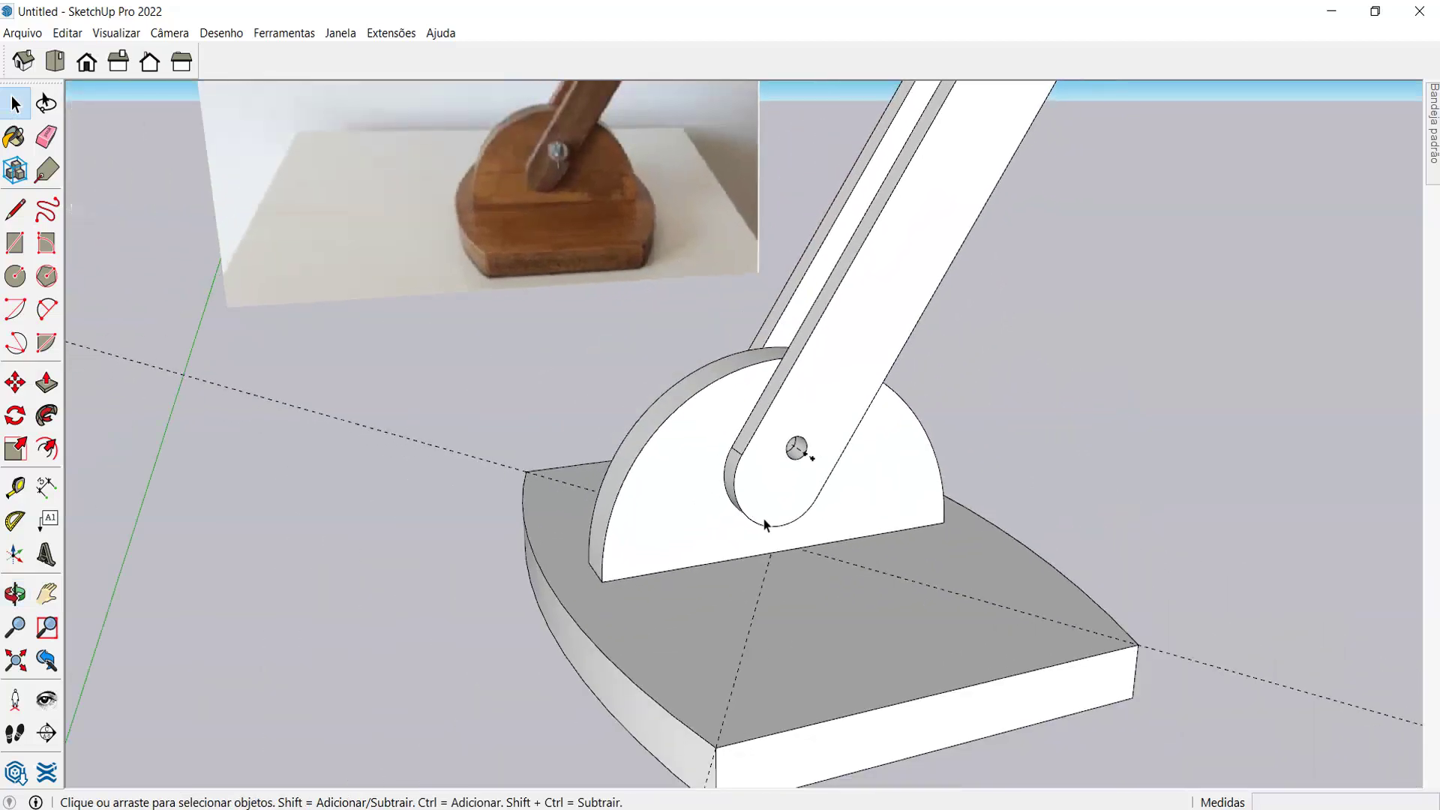
scroll(673, 307, up, 5)
shift+middle_drag(672, 307, 753, 172)
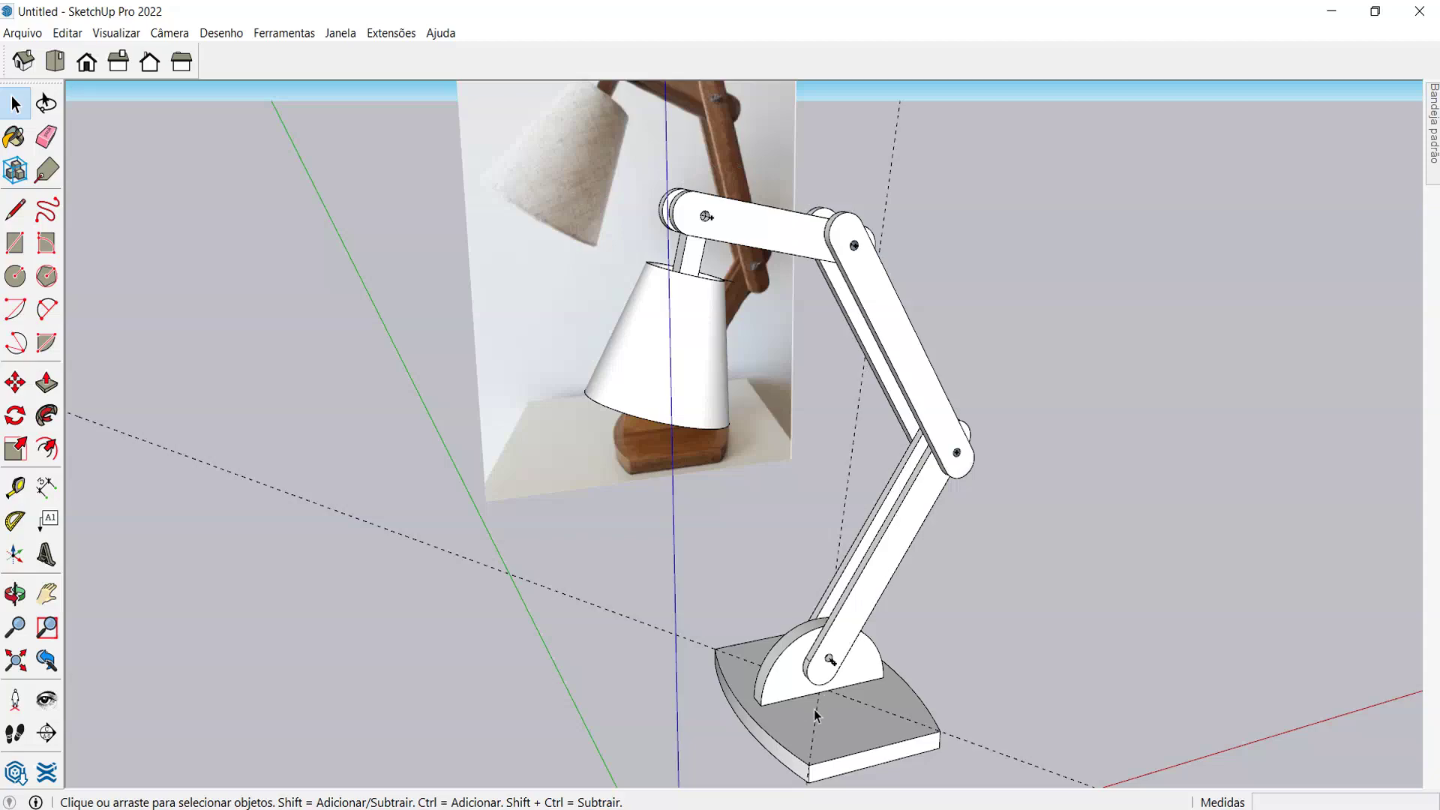
scroll(857, 455, down, 3)
scroll(887, 535, up, 3)
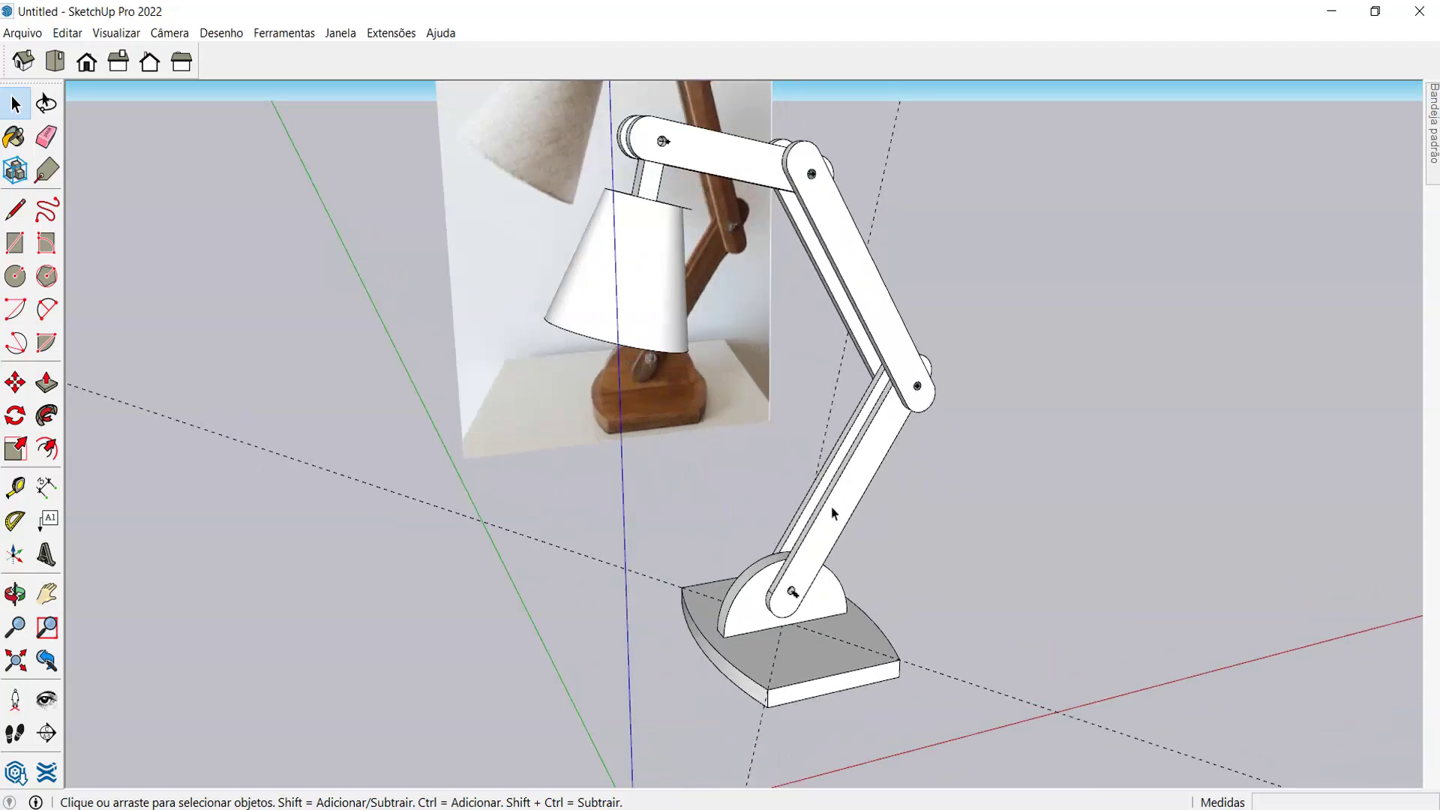